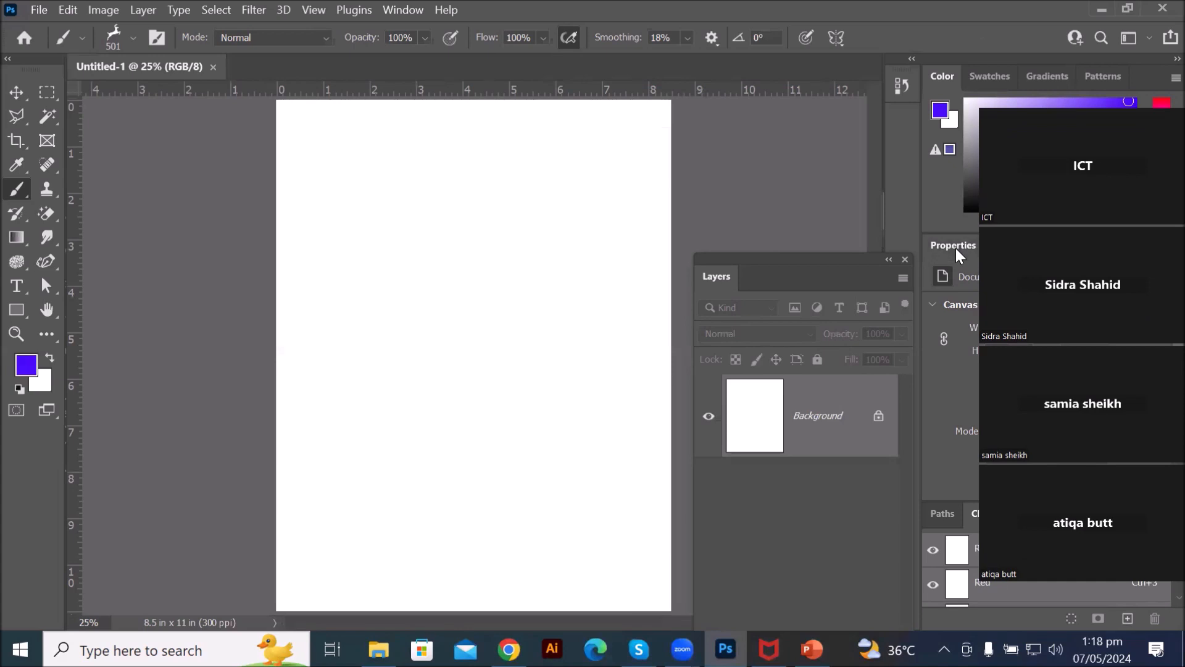
Step: Collapse the Canvas, Rulers, Guides and Quick Actions sections of the document properties
click(932, 306)
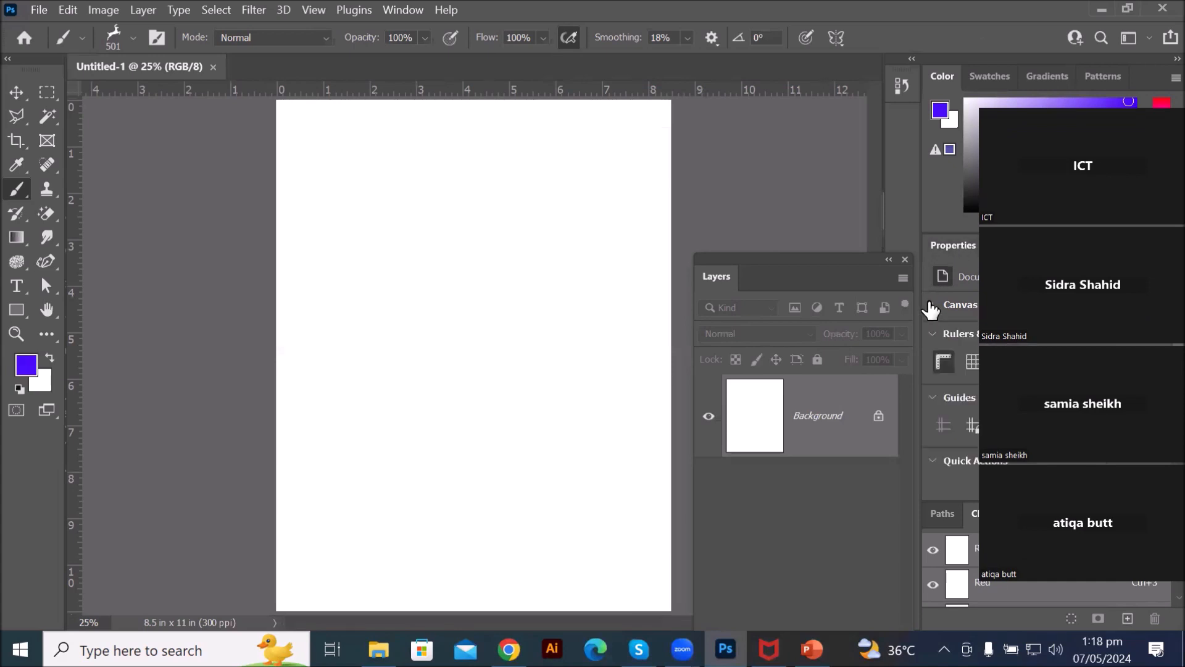
click(930, 338)
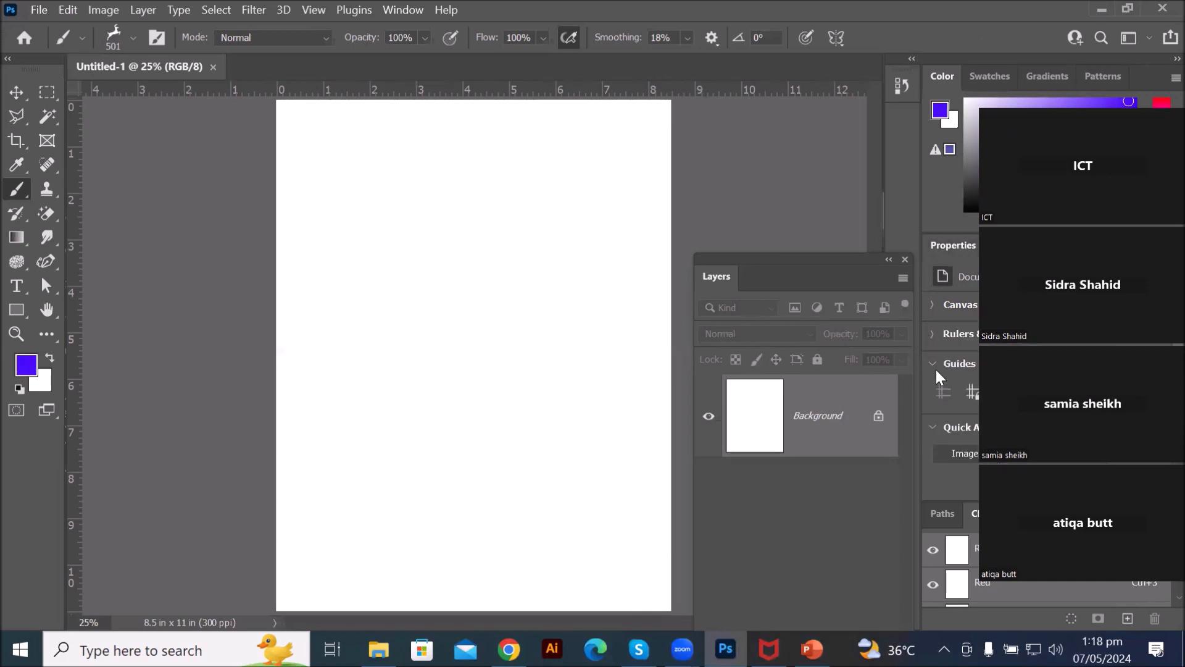
click(936, 373)
click(933, 395)
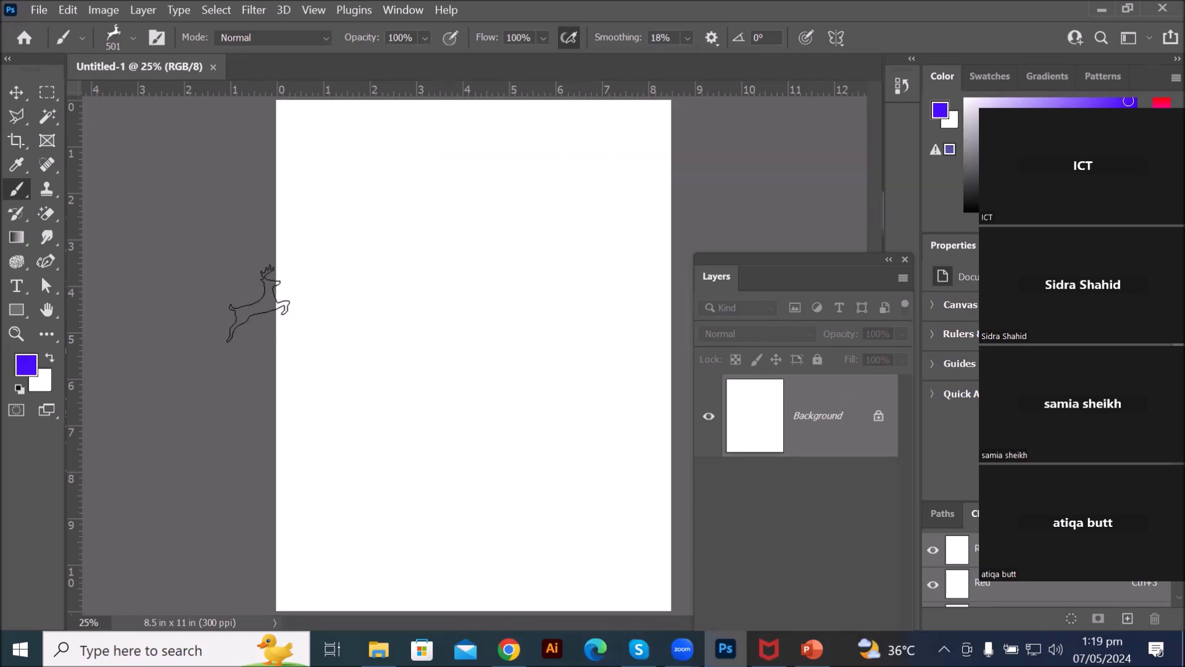
Step: Draw a blue-filled circle about 864 px in diameter near the middle of the page with the Ellipse tool
click(12, 313)
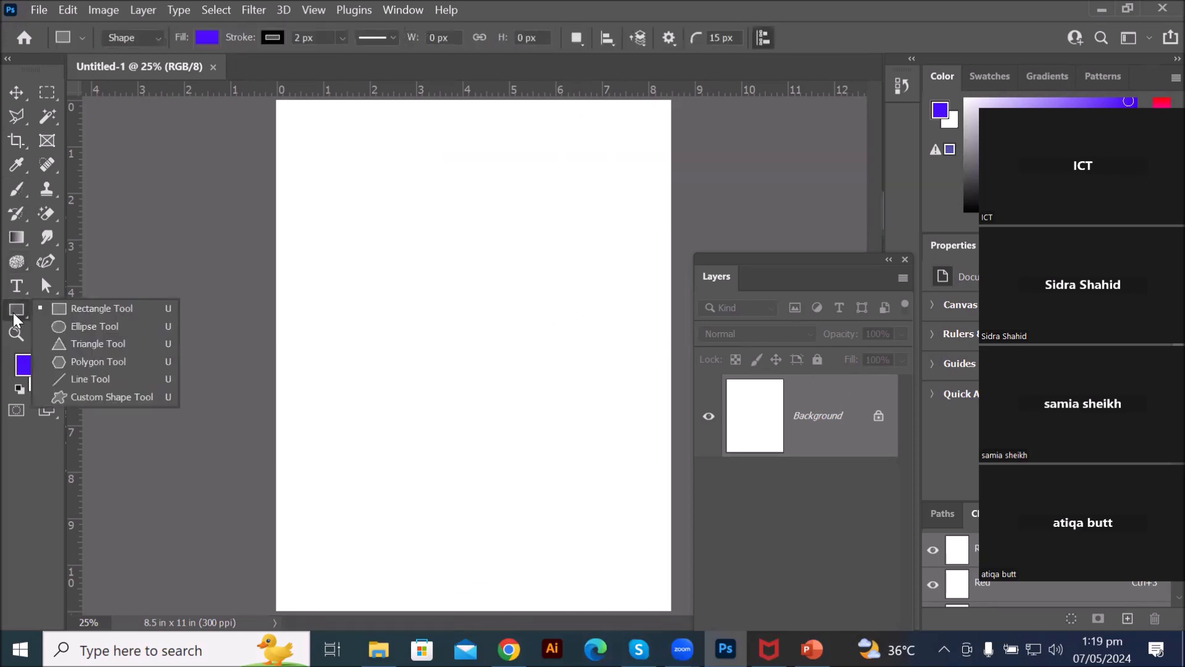
click(94, 322)
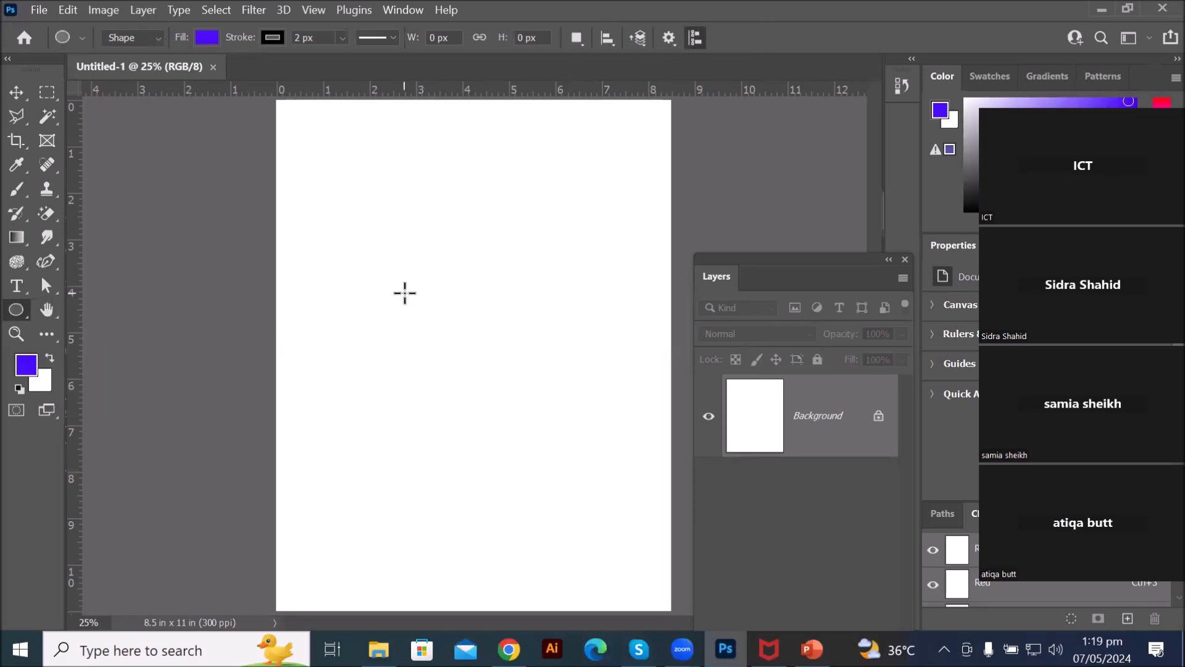
drag(405, 293, 554, 426)
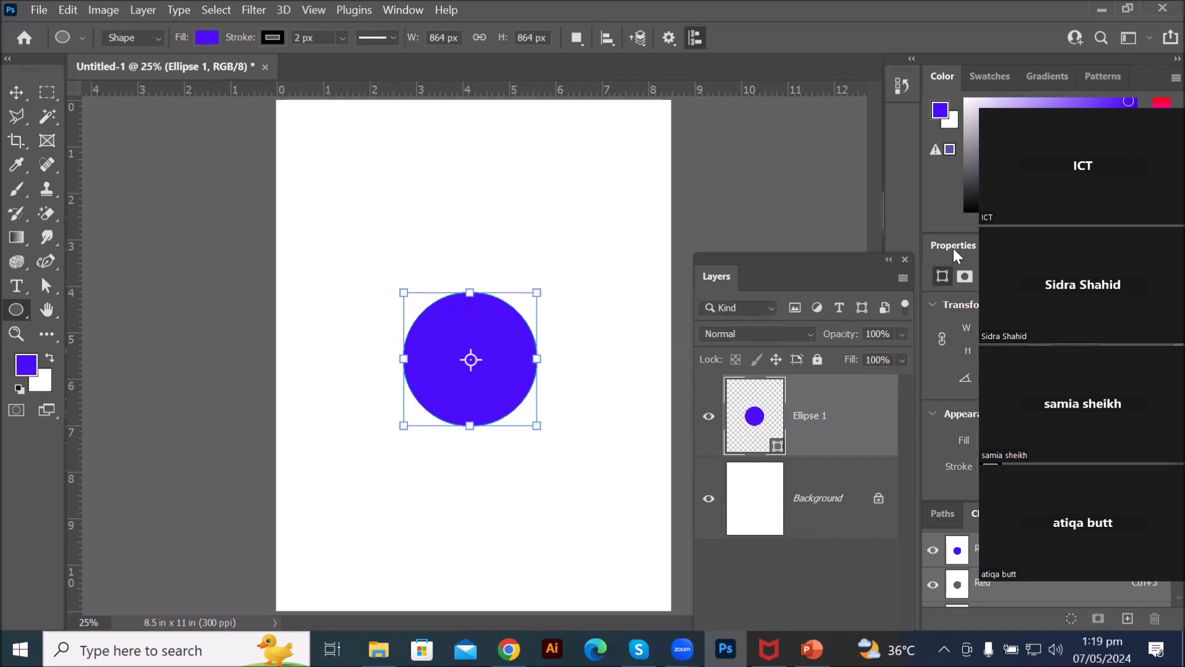
Step: Collapse the circle's Transform and Appearance property sections and look over the available path operations
click(935, 306)
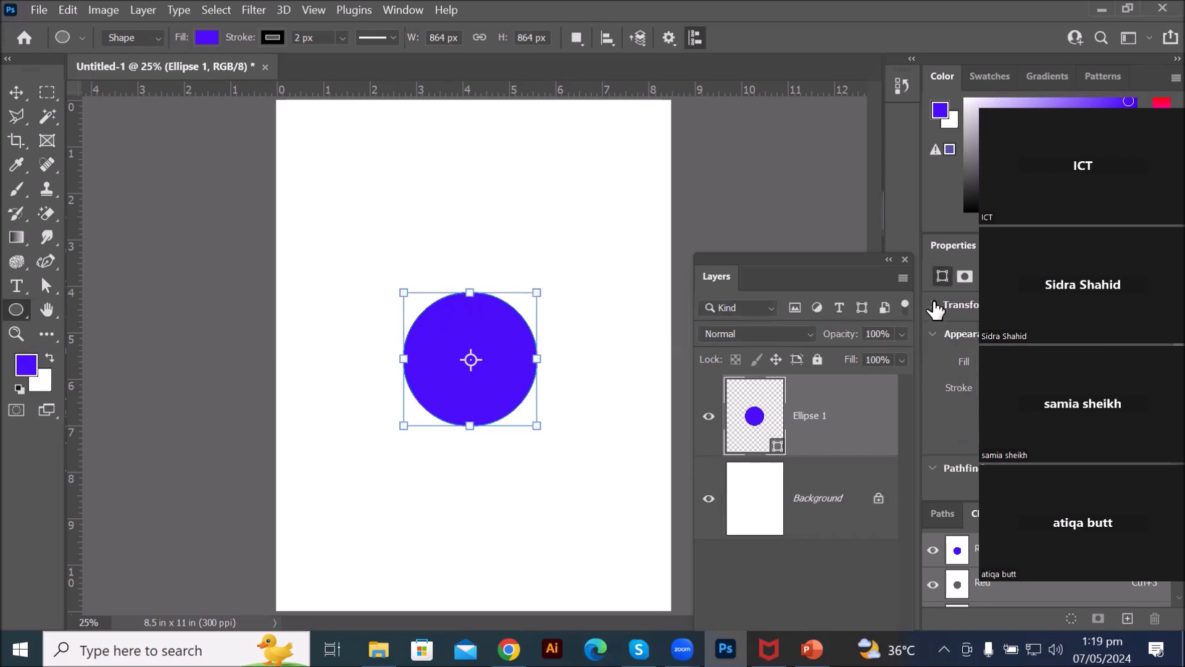
click(936, 334)
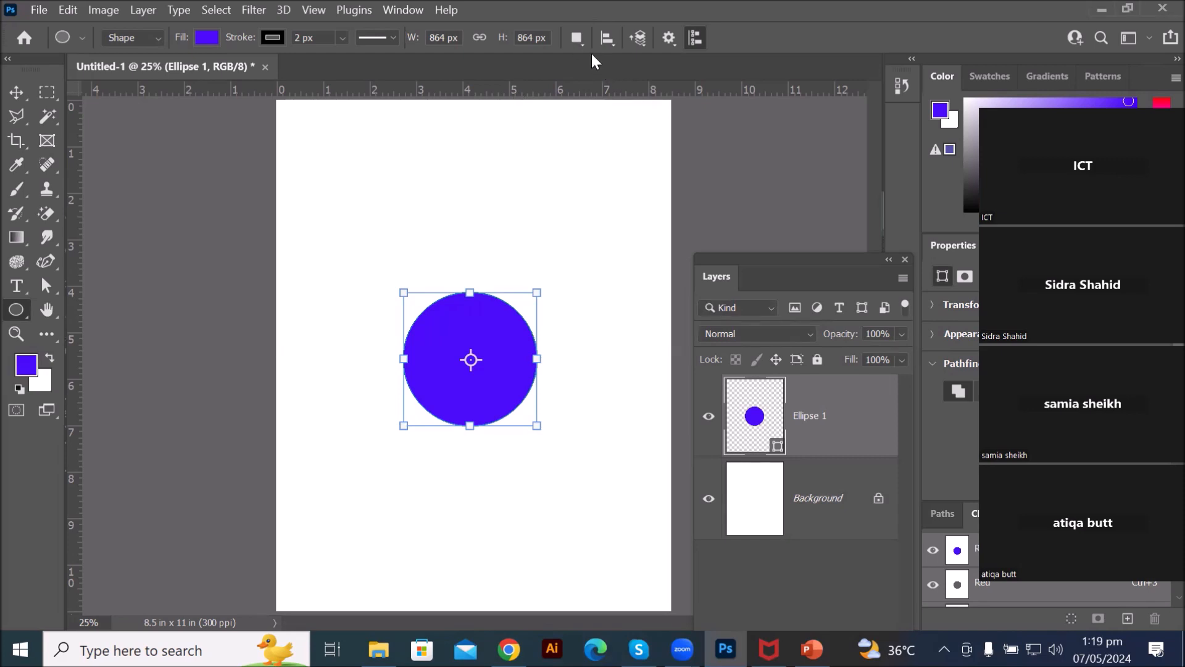
click(574, 39)
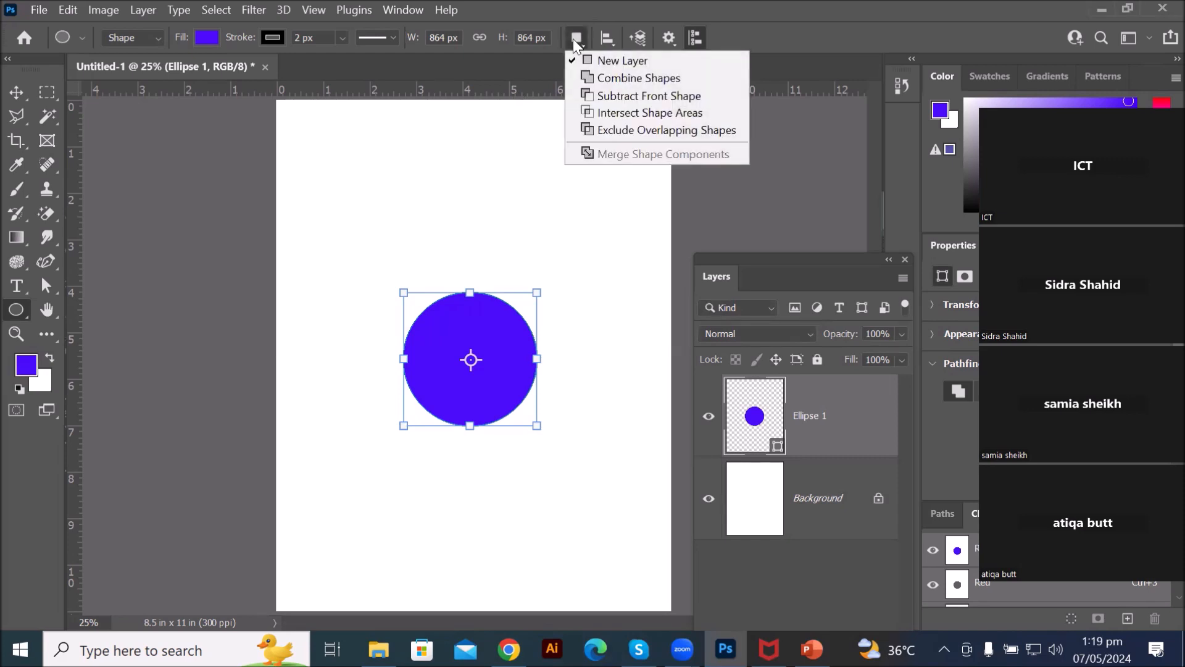
click(573, 39)
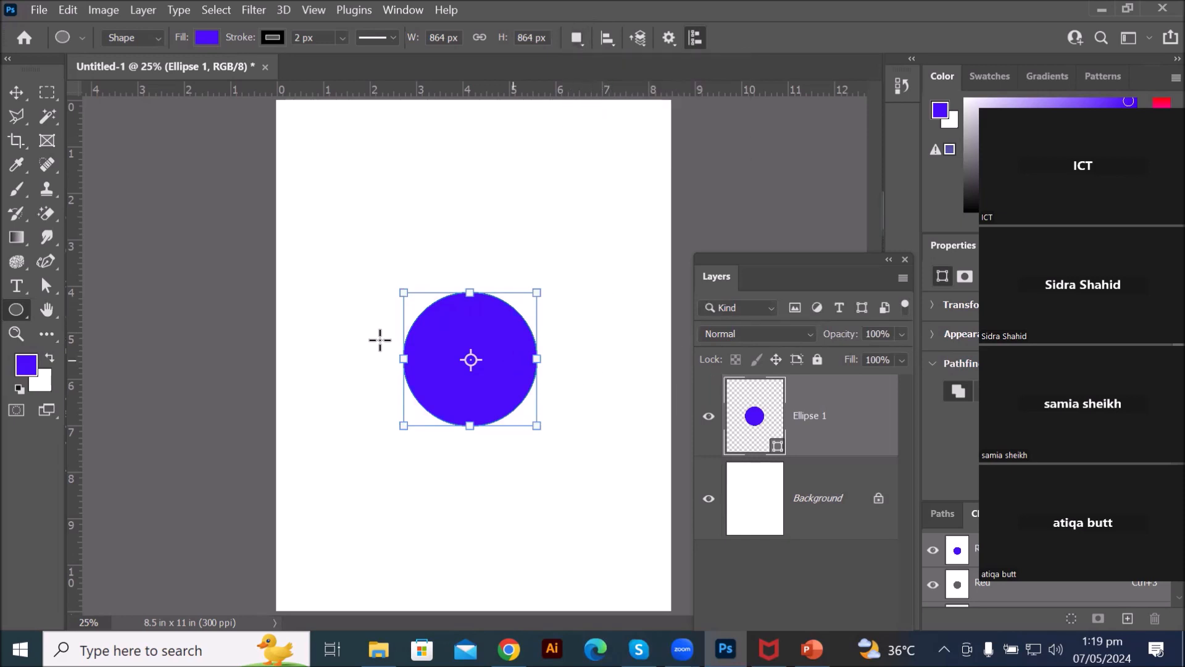
Step: Nudge the blue circle slightly up and to the right on the page with the Move tool
click(16, 92)
mouse_move(465, 364)
mouse_down()
mouse_move(432, 314)
mouse_move(467, 366)
mouse_up()
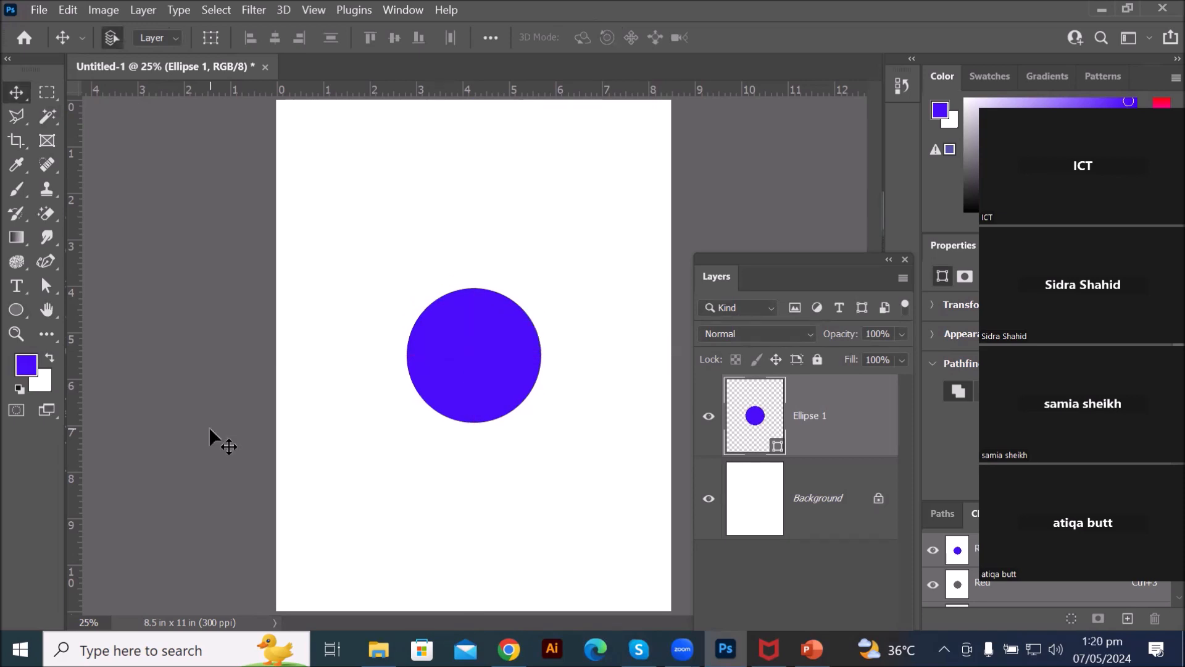
Step: Activate the Polygon tool, passing through the Triangle tool
click(17, 310)
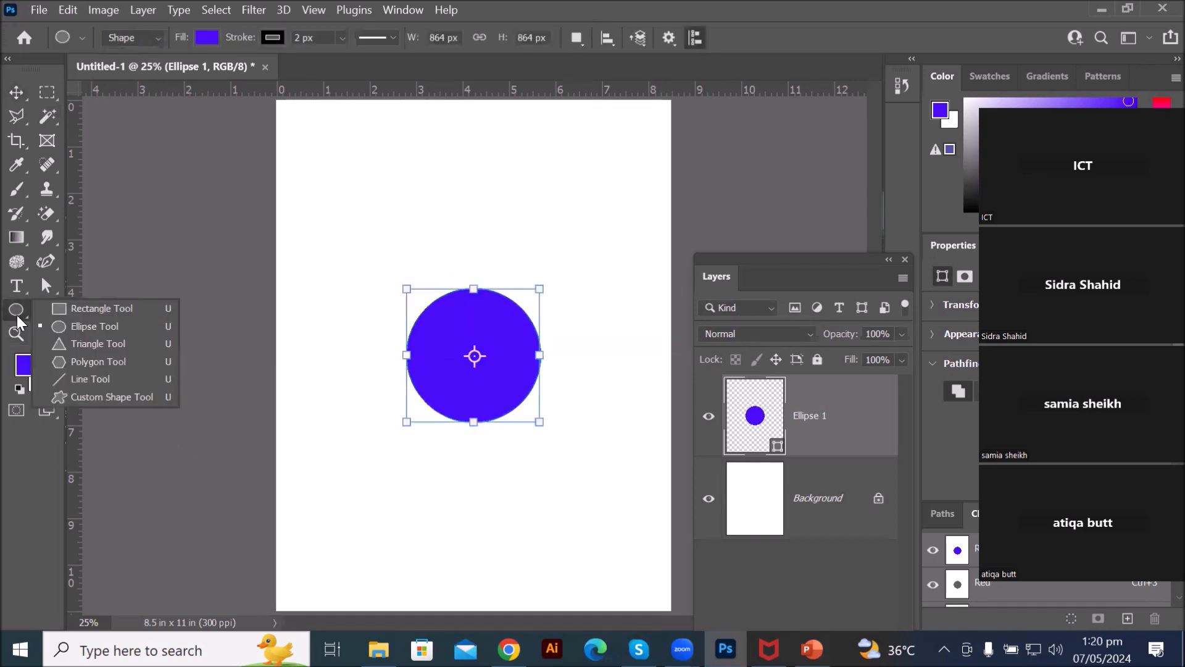
click(98, 345)
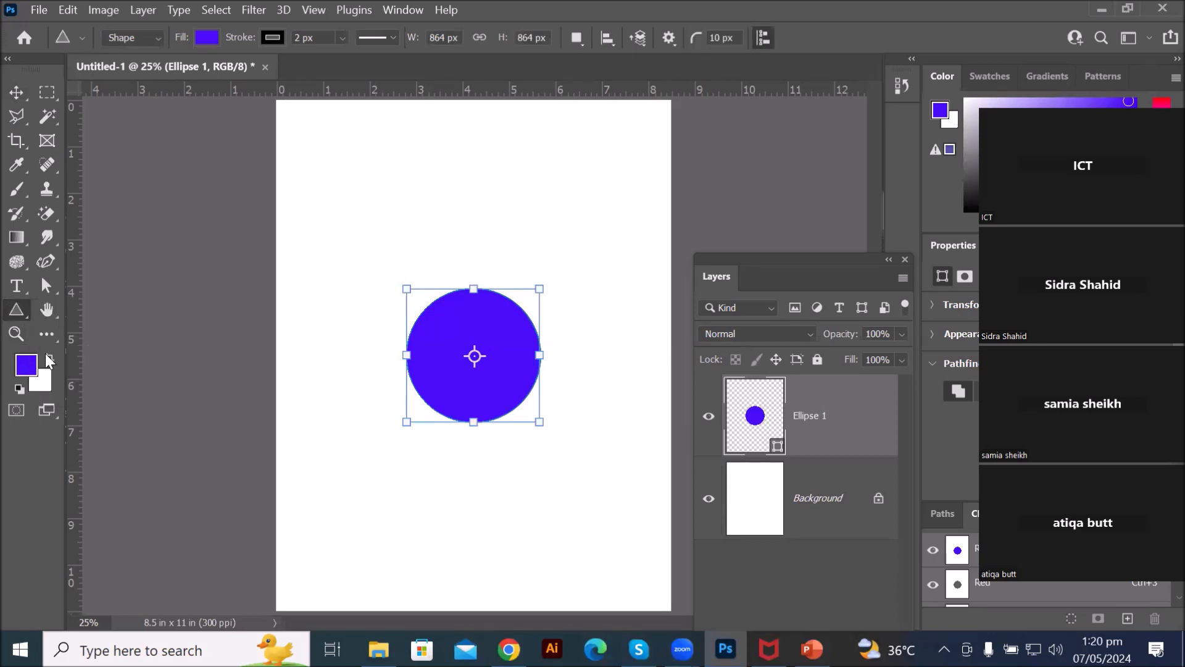
click(28, 317)
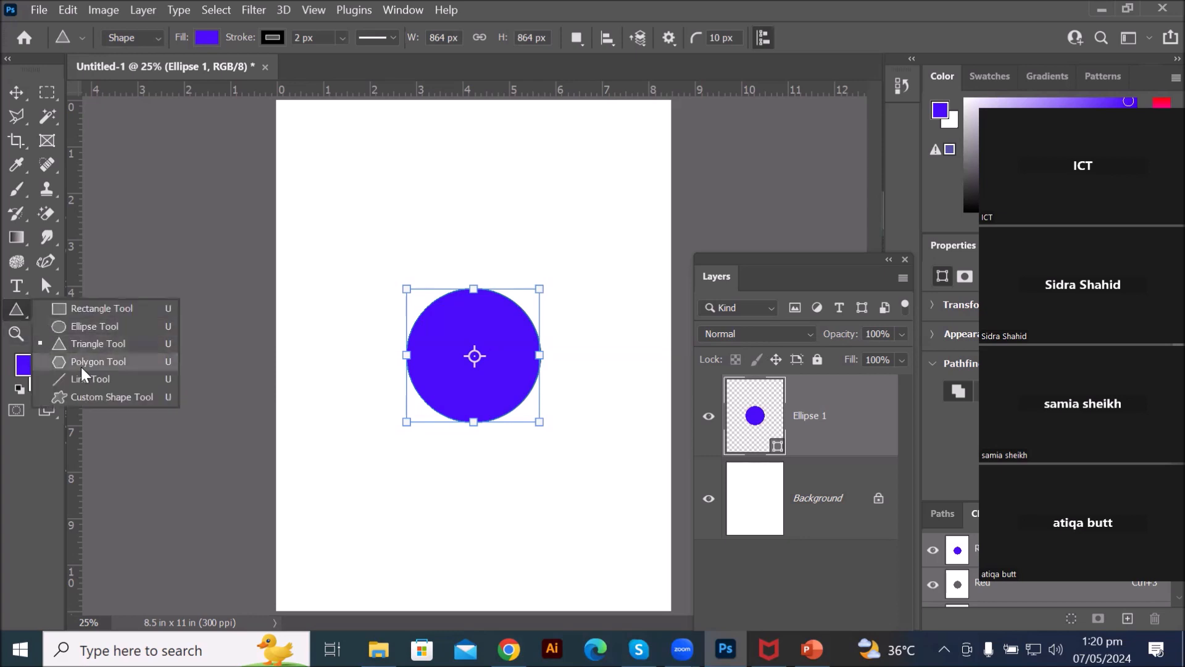
click(82, 367)
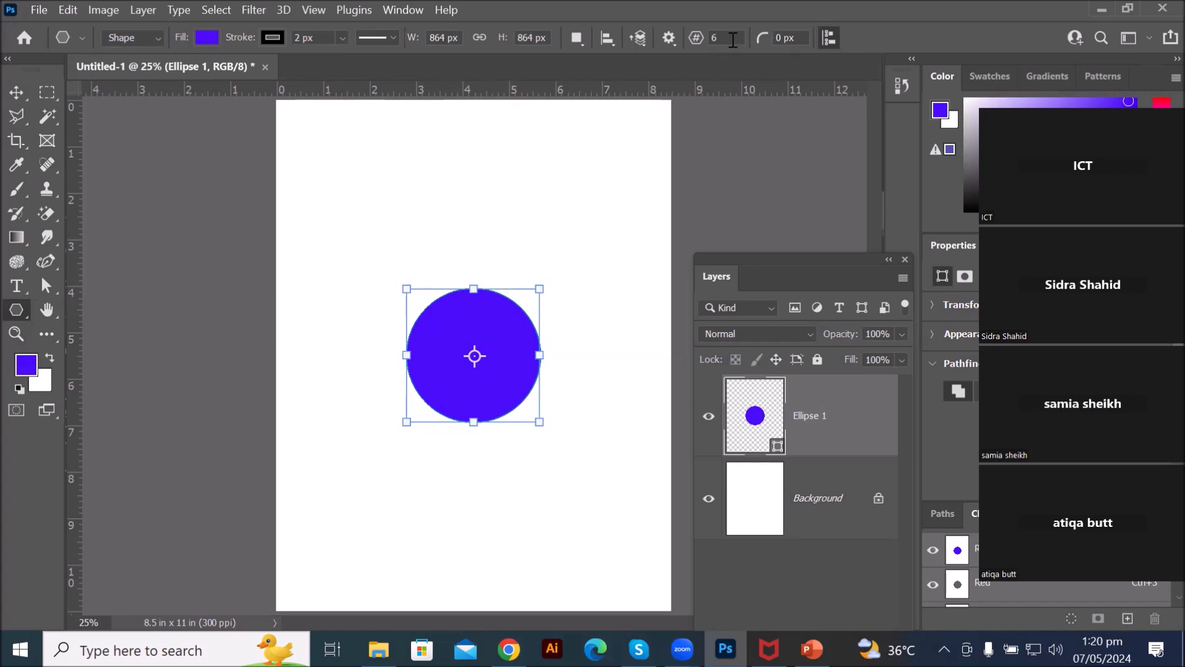
Step: Try switching the existing circle to subtract mode and undo the change
click(733, 39)
key(minus)
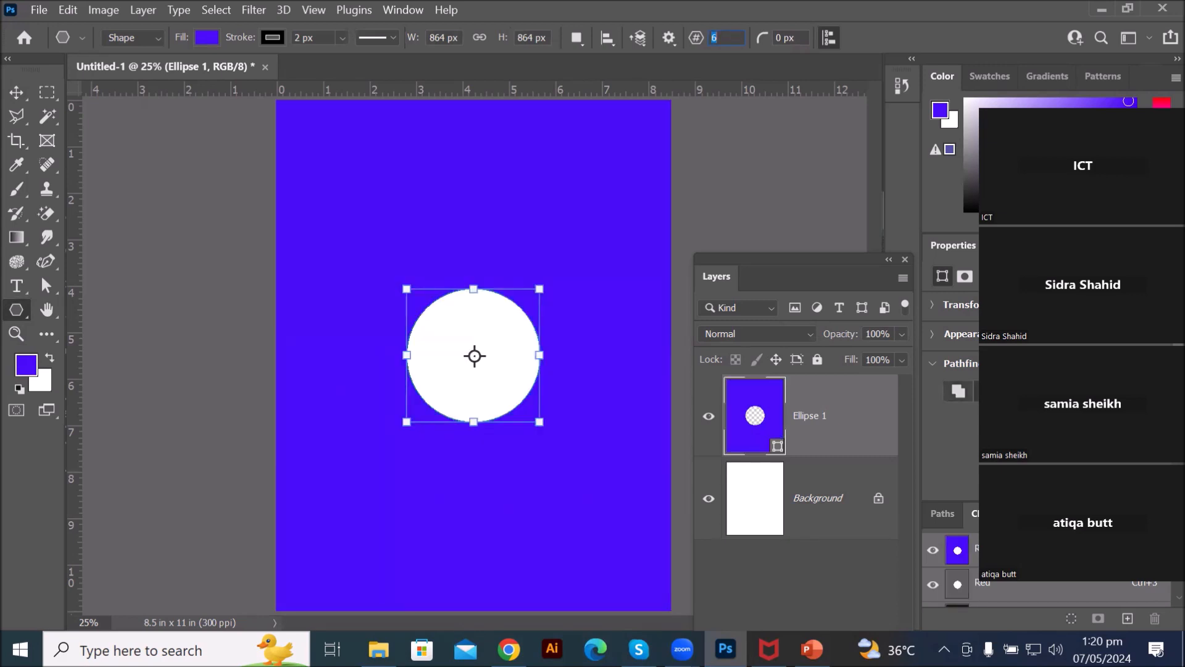
key(ctrl+z)
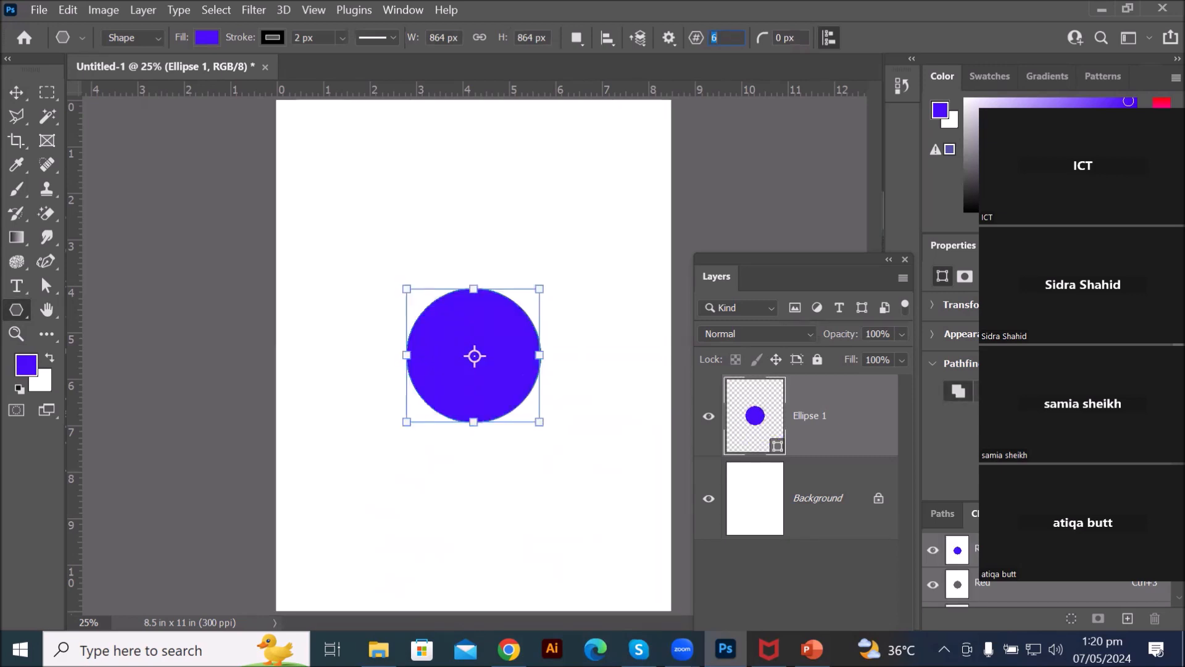
key(ctrl+shift+z)
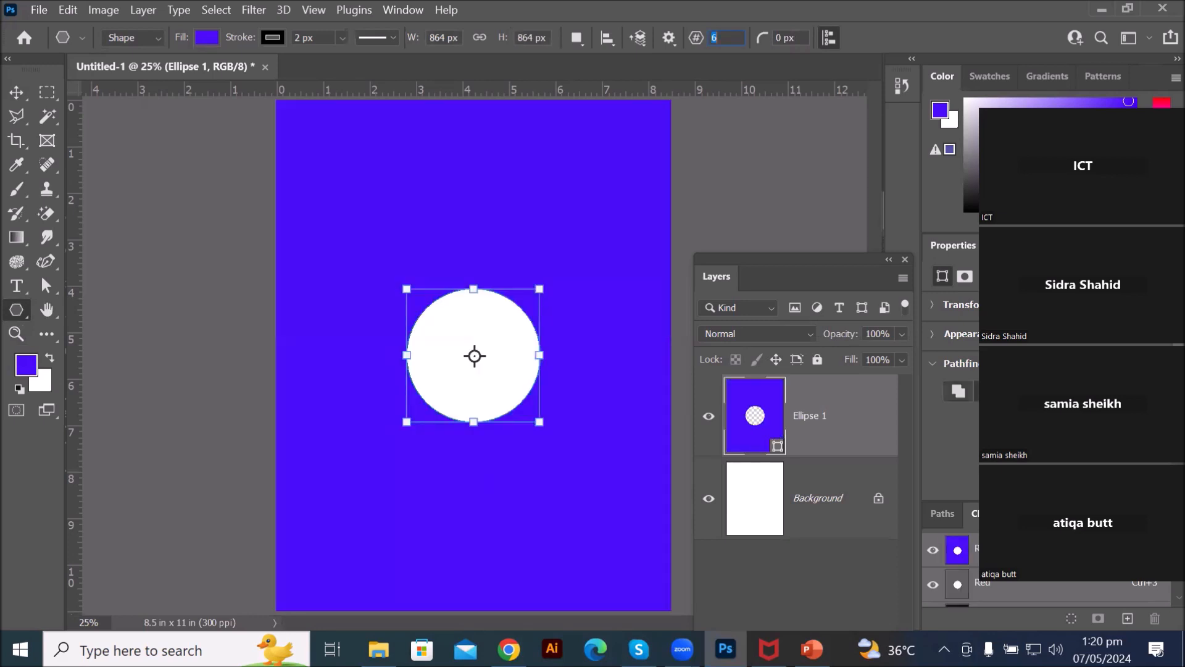
key(ctrl+z)
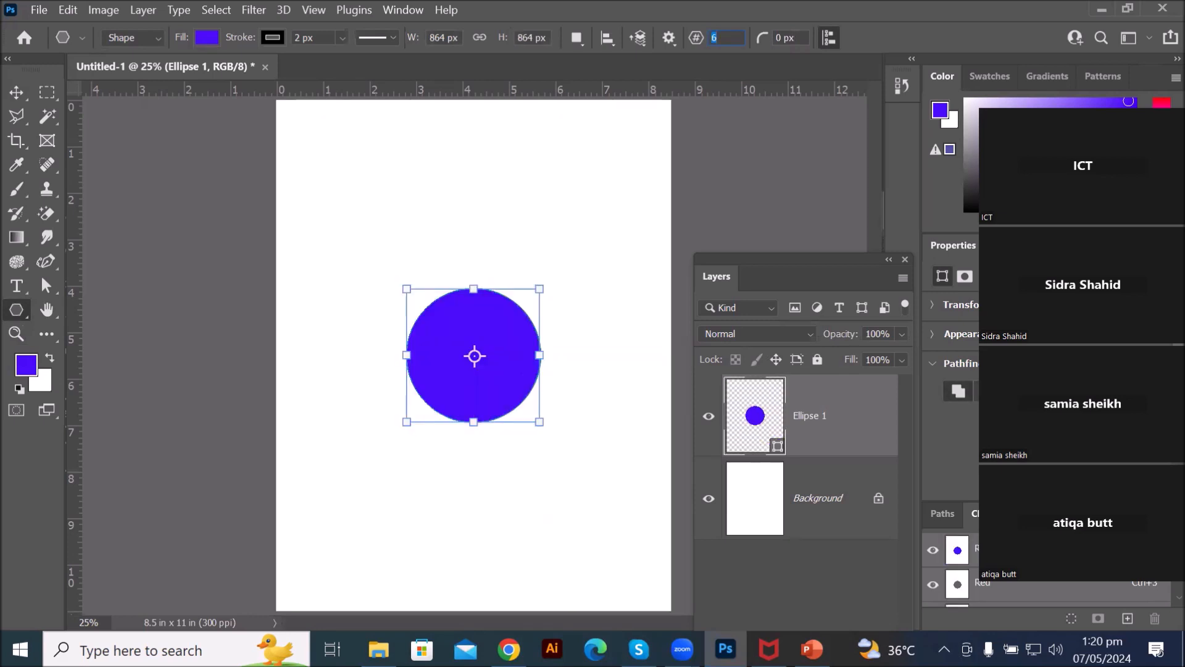
Step: Cut a six-sided polygon of about 498 × 391 px out of the circle's centre using Subtract Front Shape
click(579, 38)
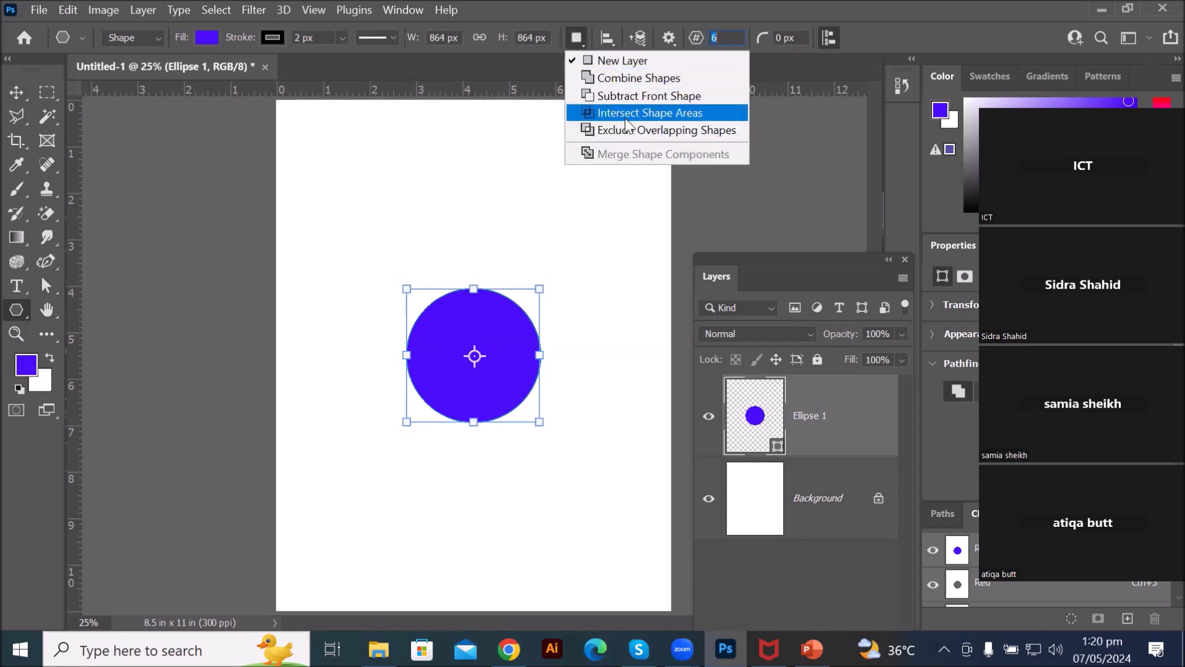
click(645, 95)
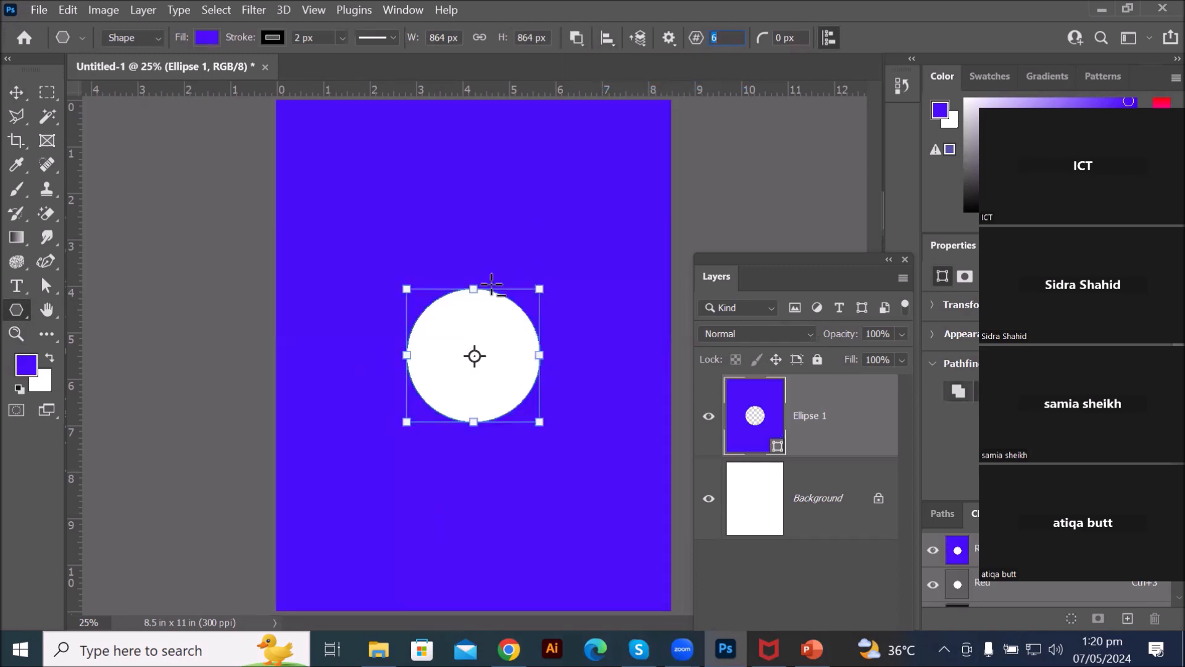
key(ctrl+z)
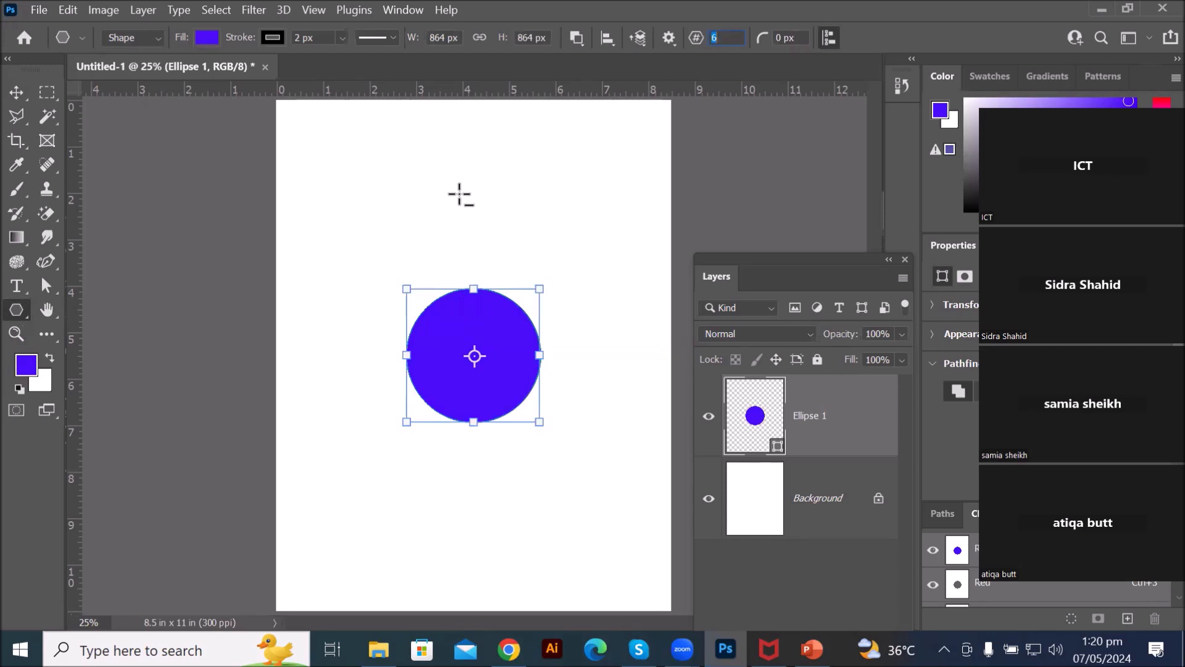
drag(460, 194, 523, 253)
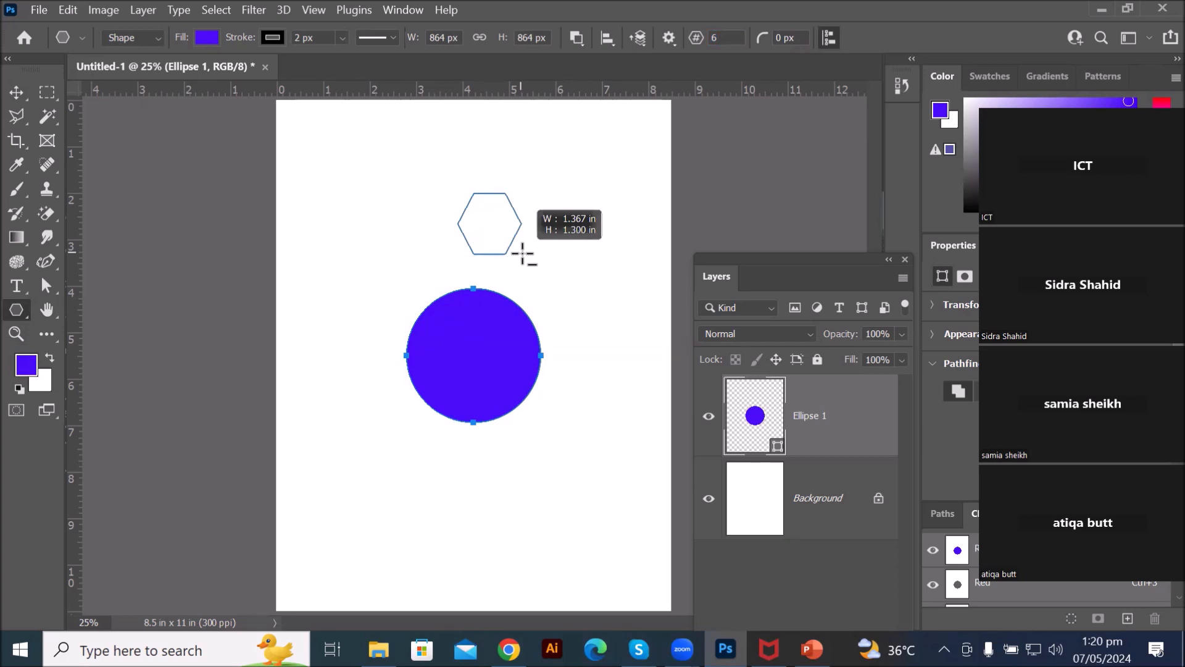
drag(523, 253, 515, 385)
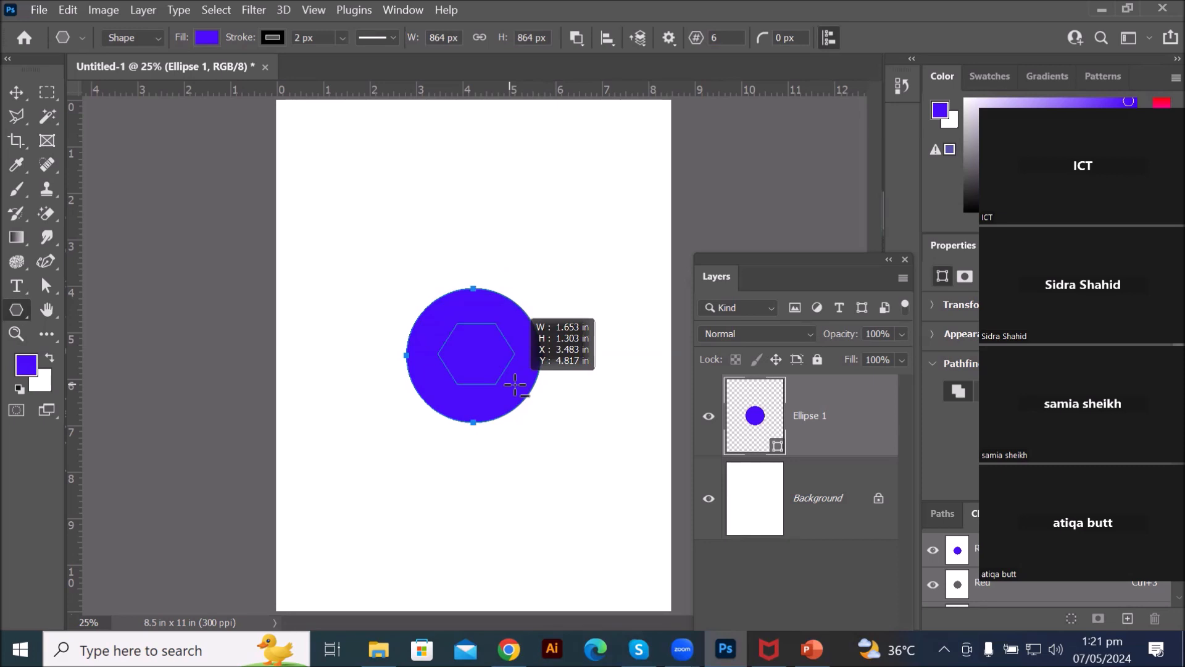
drag(515, 385, 516, 385)
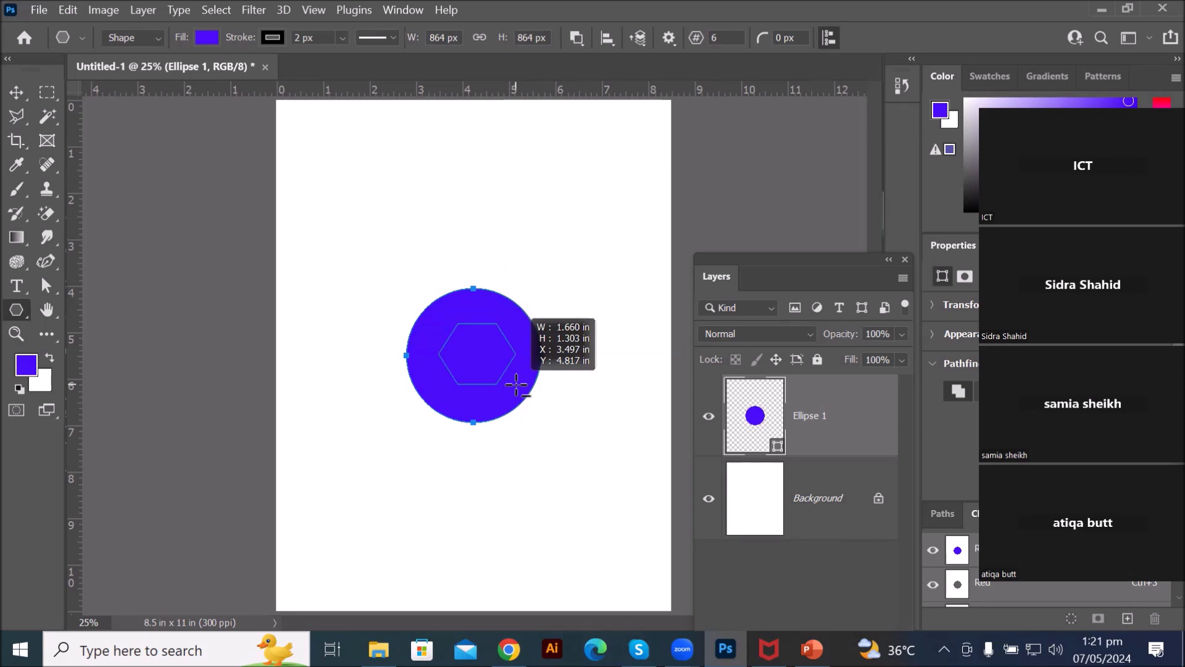
drag(516, 385, 517, 386)
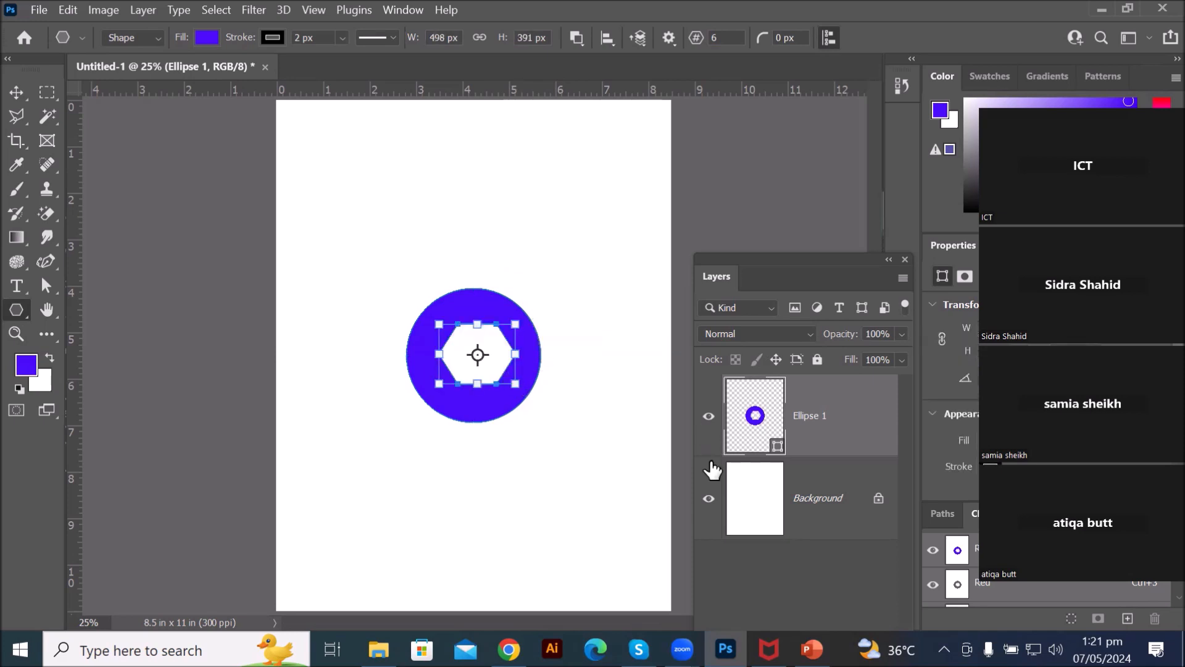
Step: Select the Background layer, and move the circle with its hexagonal hole toward the upper left of the page
click(762, 497)
click(763, 497)
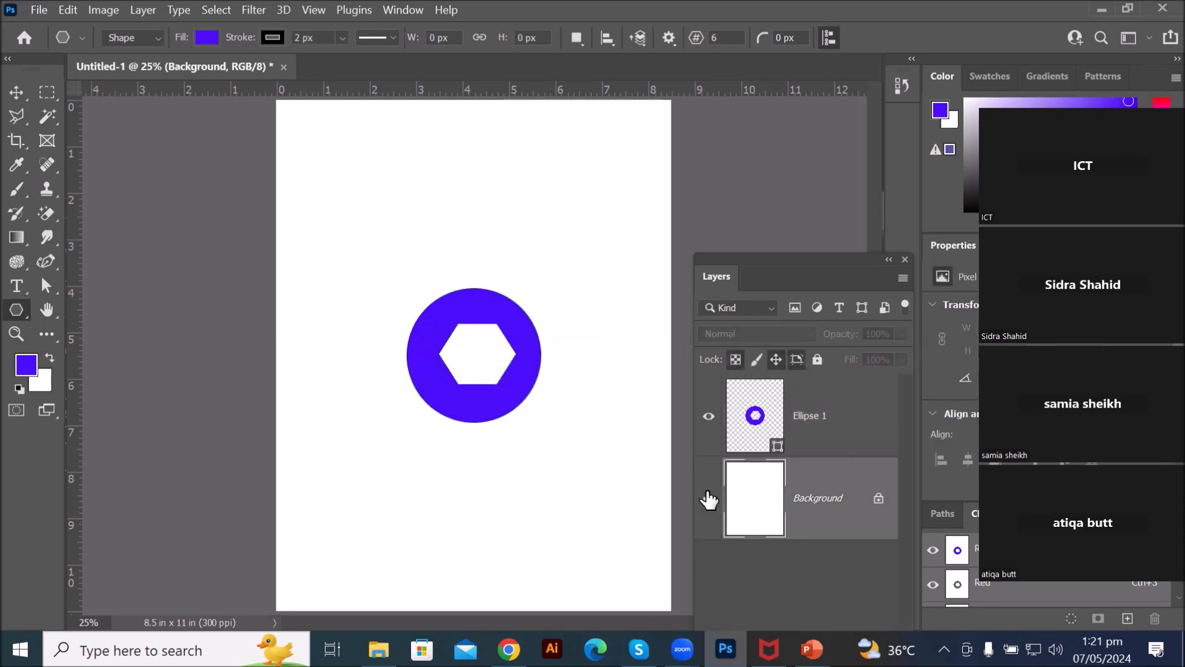
click(16, 92)
click(431, 323)
drag(403, 260, 411, 258)
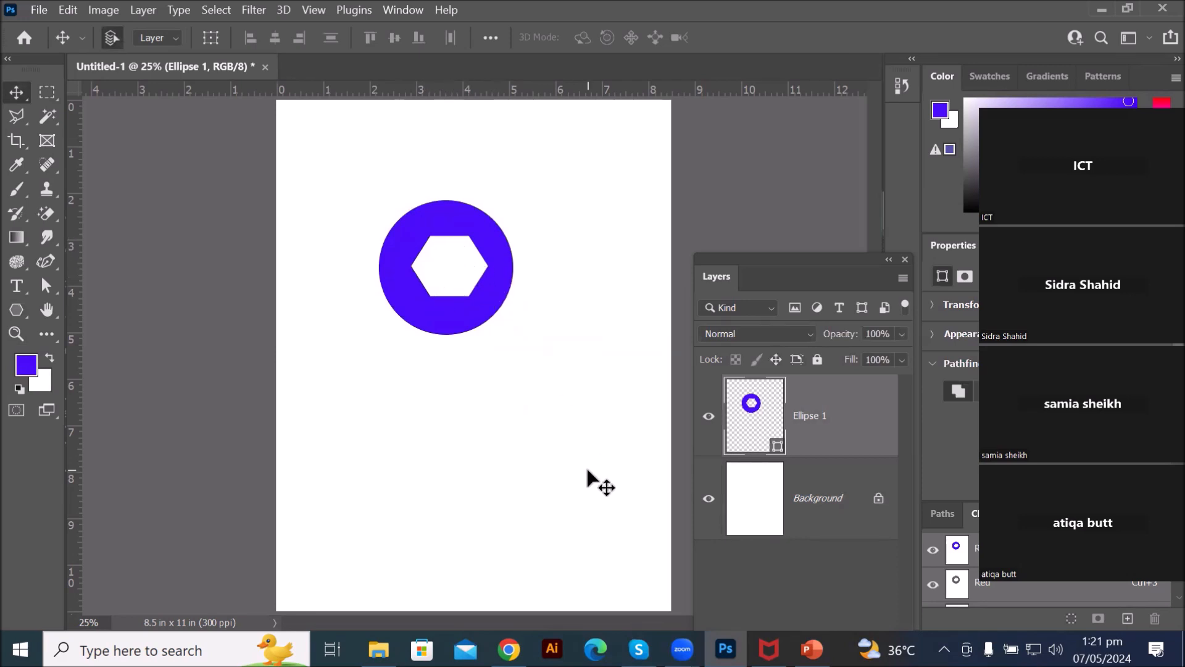
Step: Undo the move of the circle and the hexagonal cut-out
key(ctrl+z)
key(ctrl+z)
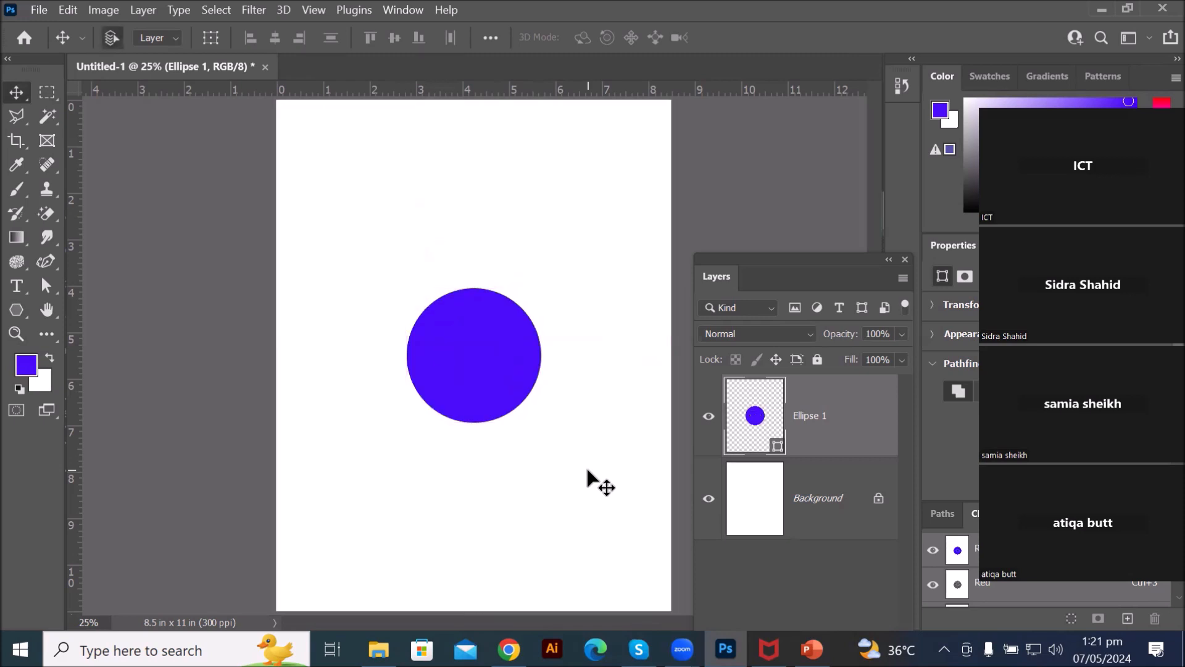
Step: Set the Polygon tool's star ratio to 50 in its path options
click(24, 311)
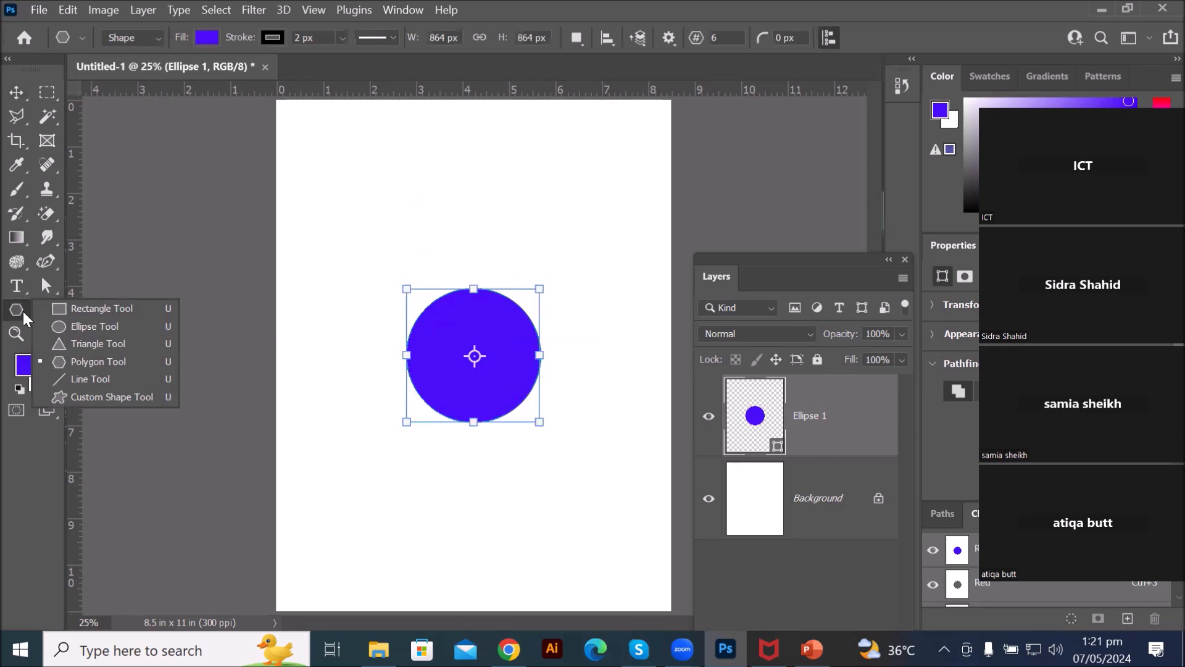
click(99, 360)
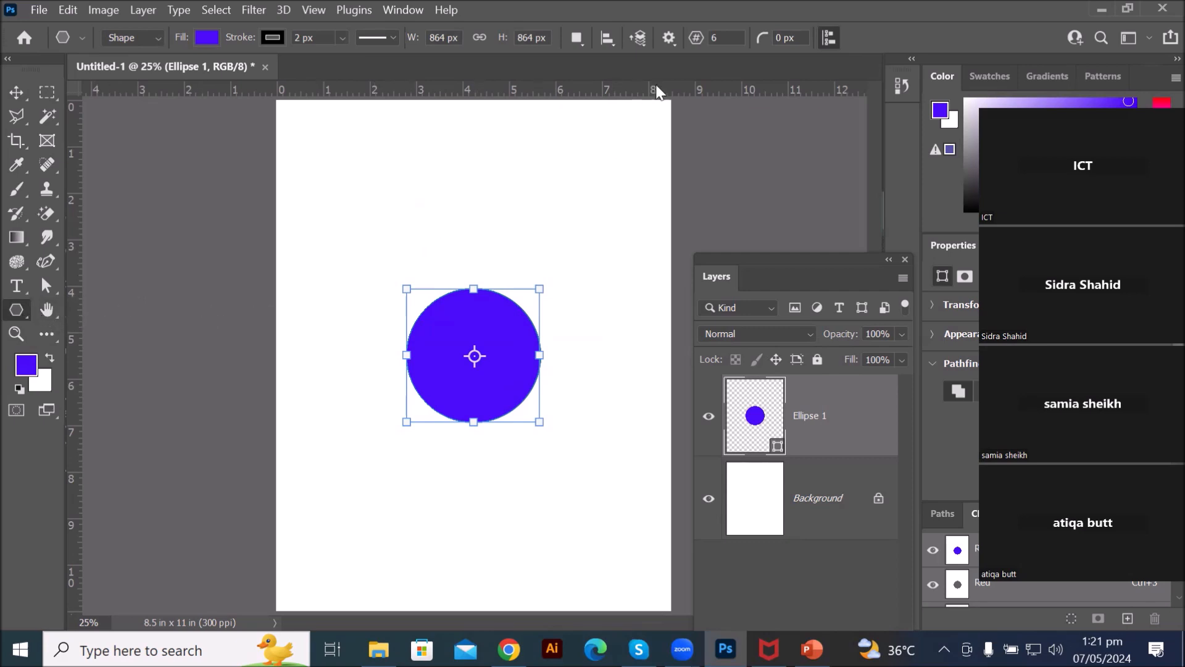
click(669, 38)
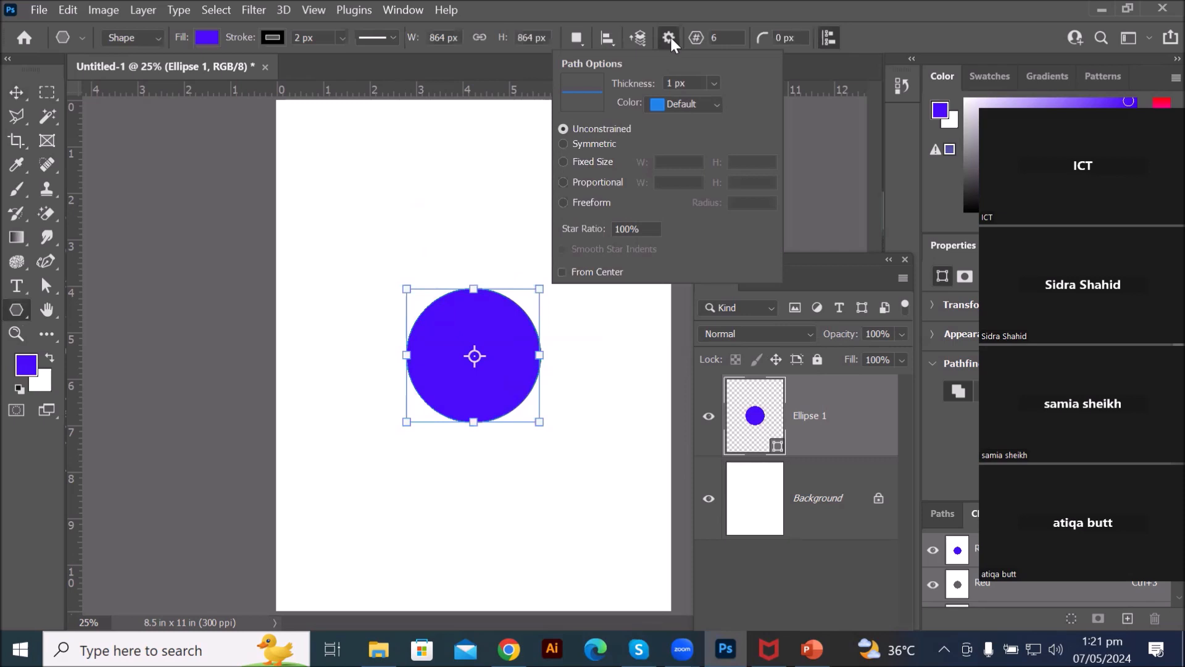
mouse_move(647, 231)
mouse_down()
mouse_move(628, 231)
mouse_move(652, 223)
mouse_move(603, 220)
mouse_move(654, 222)
mouse_move(574, 220)
mouse_move(660, 223)
mouse_up()
click(20, 316)
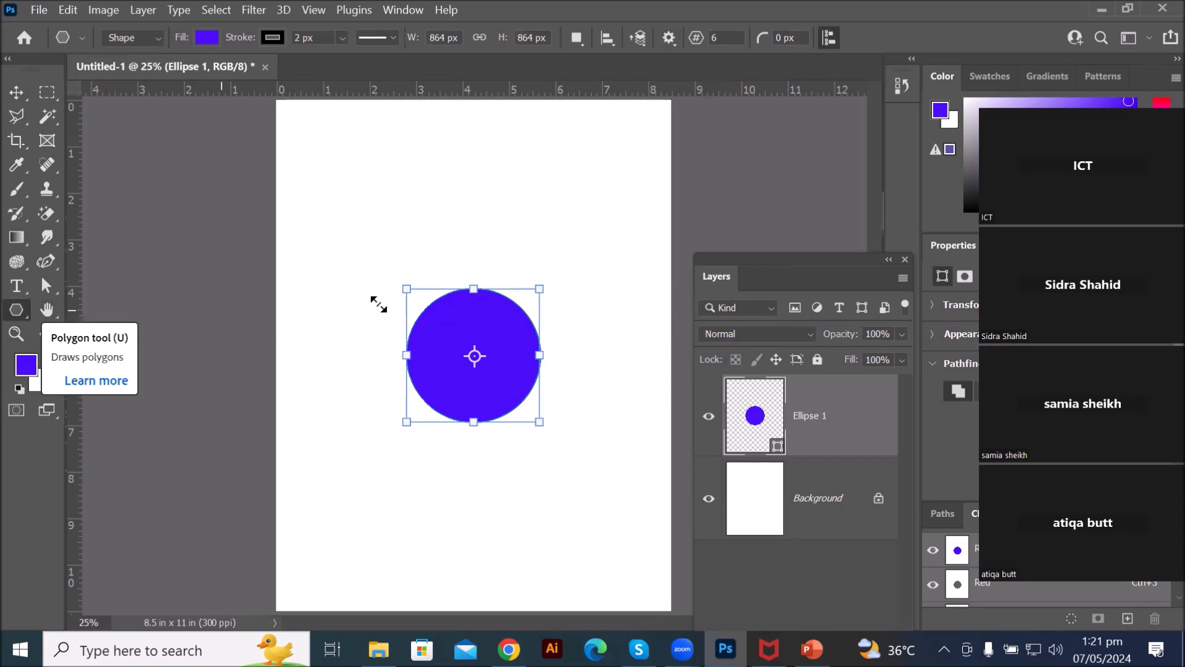
click(669, 38)
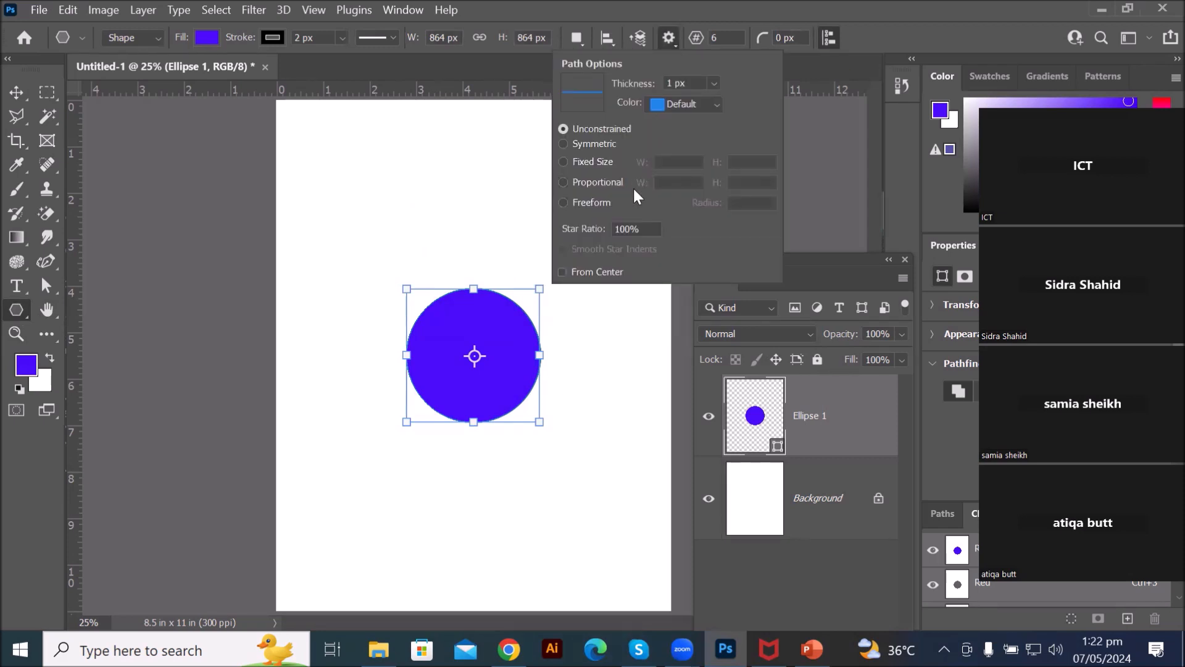
drag(644, 228, 550, 231)
text(50)
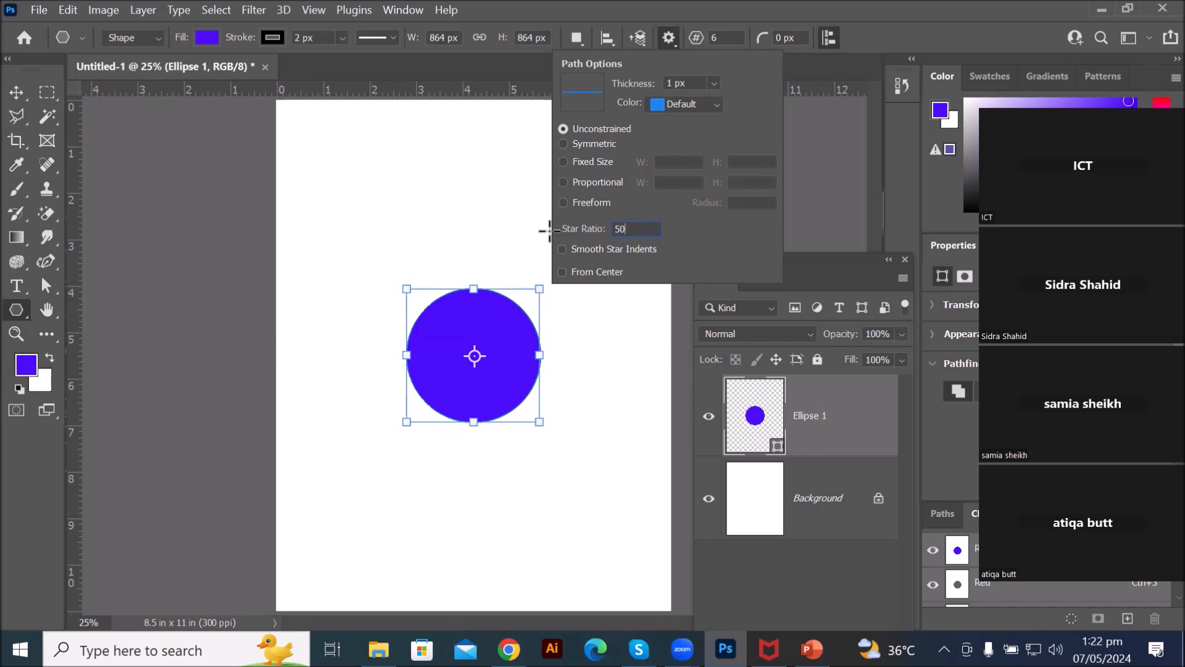
Step: Add a six-pointed star of about 582 × 393 px overlapping the circle's upper edge using Combine Shapes, and deselect the shape layer
click(549, 230)
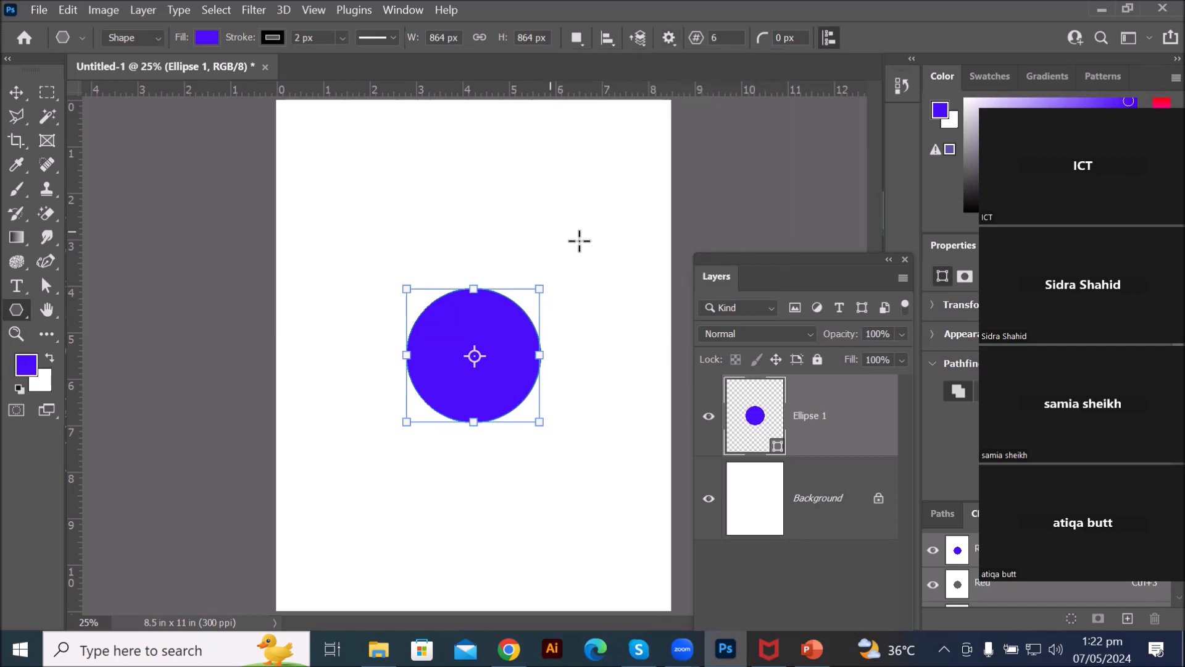
click(577, 40)
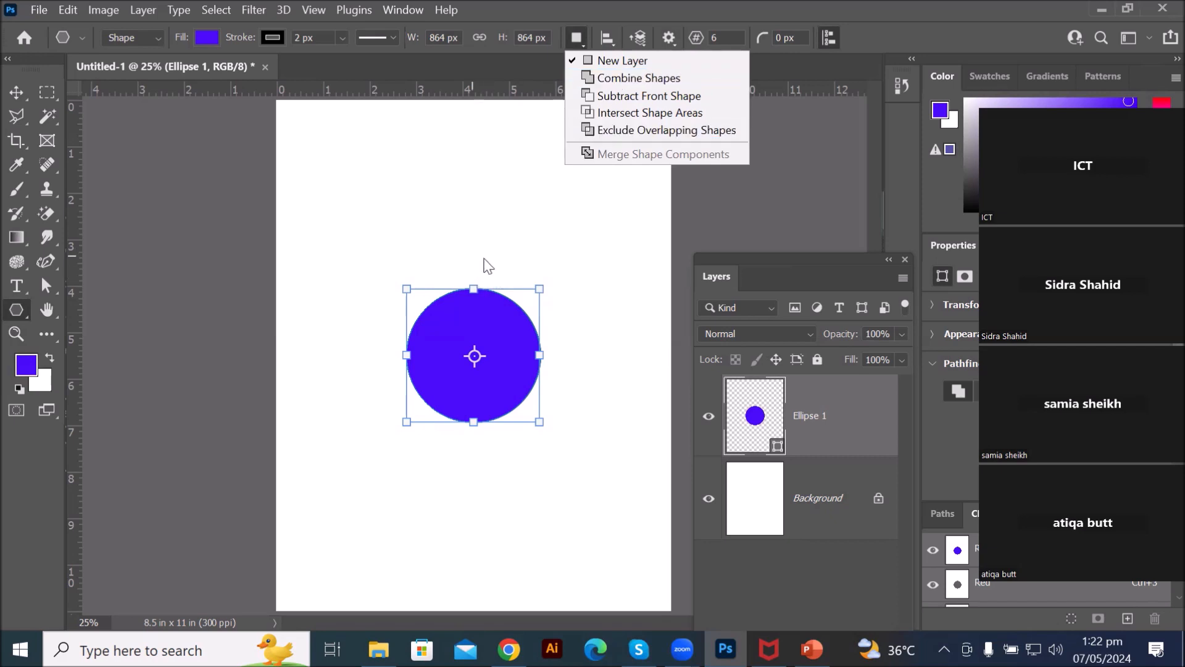
click(636, 78)
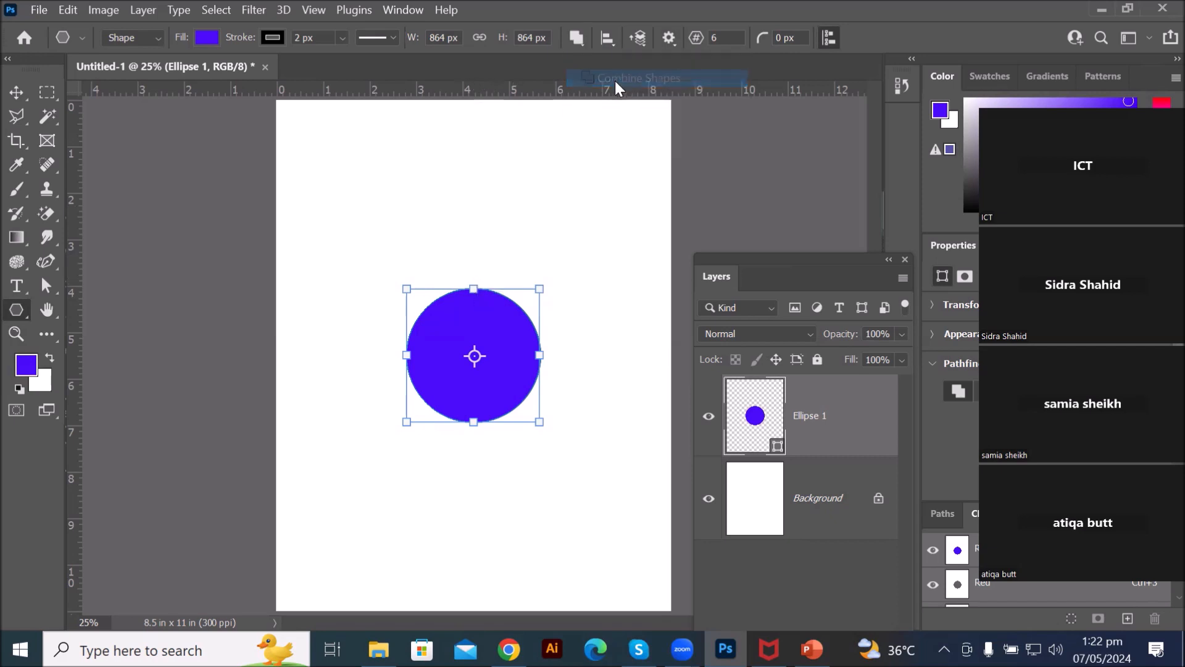
drag(455, 230, 526, 295)
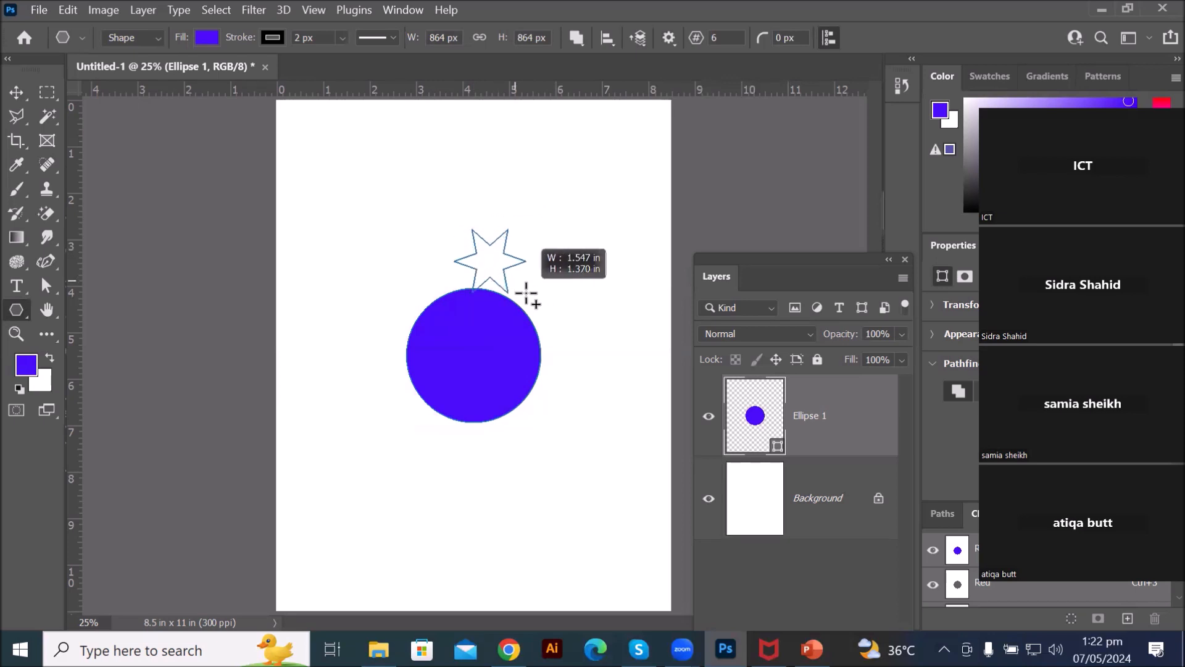
drag(526, 293, 528, 294)
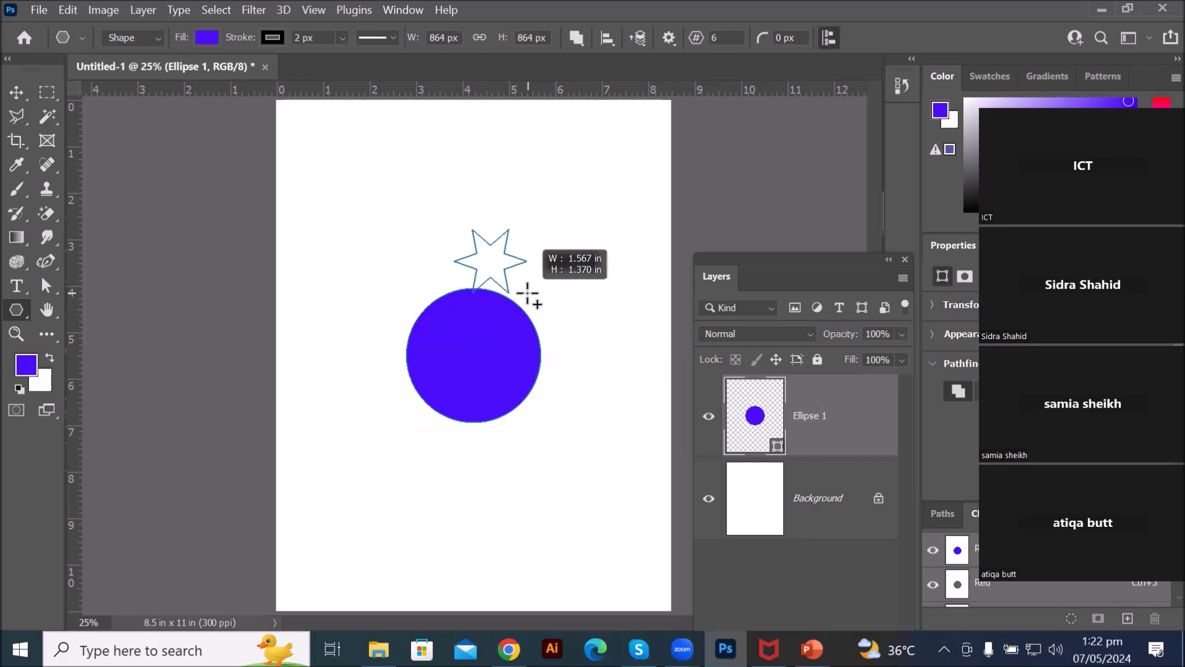
mouse_move(528, 294)
mouse_down()
mouse_move(545, 304)
mouse_move(511, 267)
mouse_move(545, 291)
mouse_move(540, 316)
mouse_move(524, 306)
mouse_up()
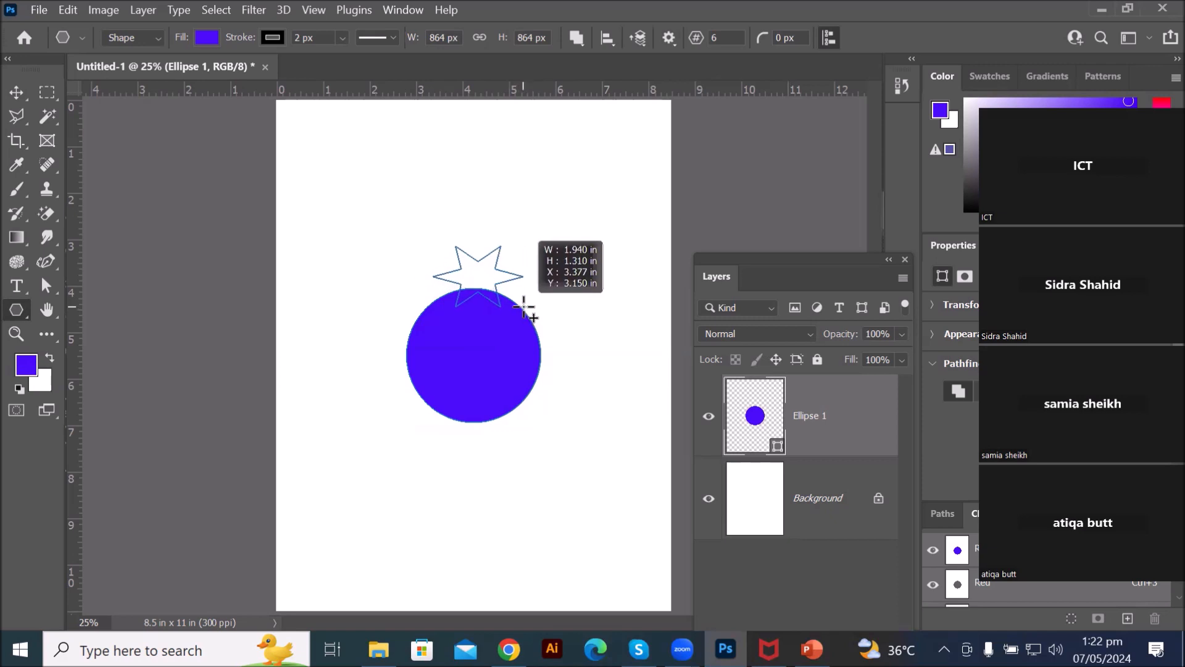
drag(524, 307, 524, 307)
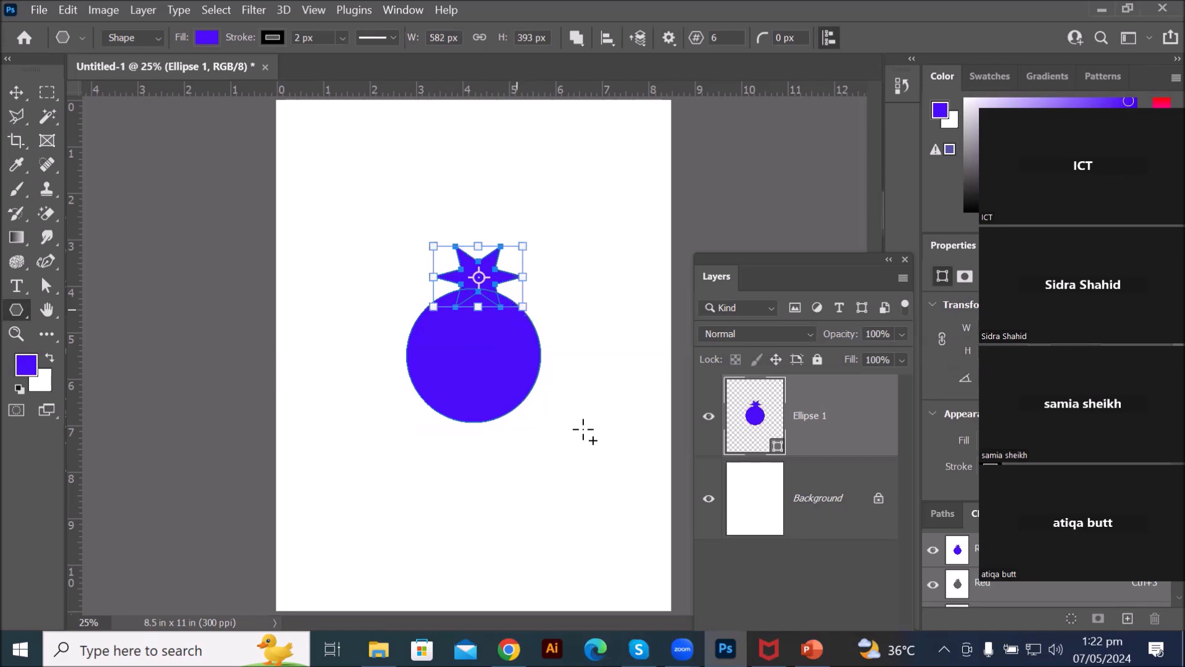
click(765, 501)
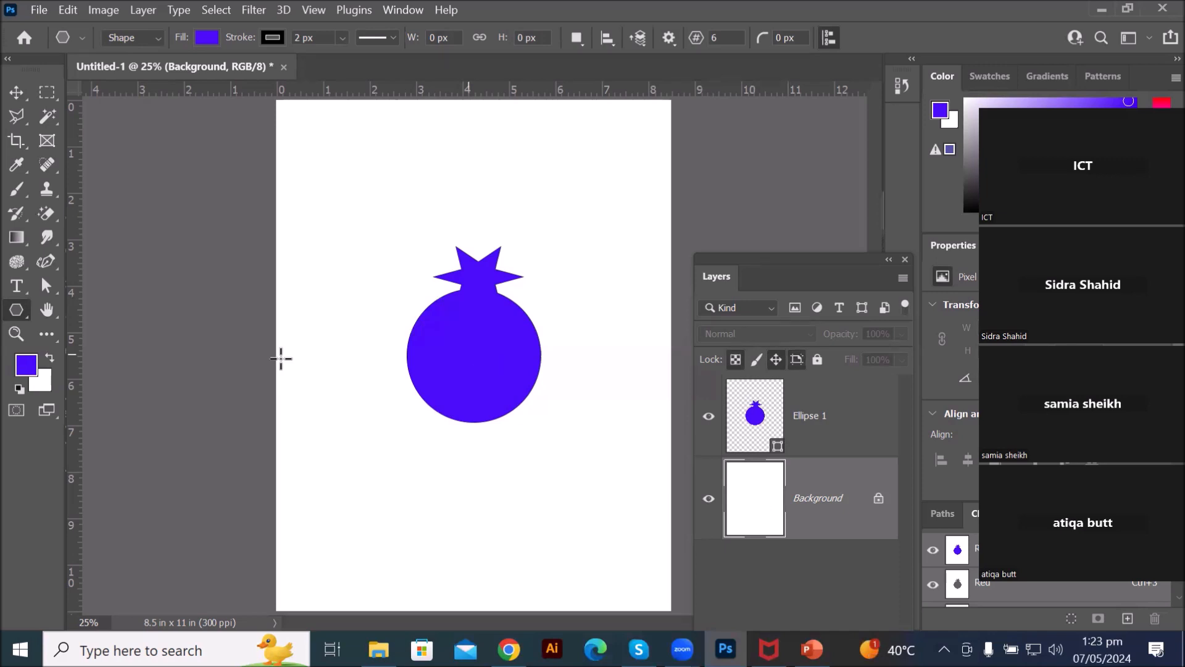
Step: Cut a small circular left eye out of the blue circle on the Ellipse 1 layer with the Ellipse tool and Subtract Front Shape
right_click(10, 311)
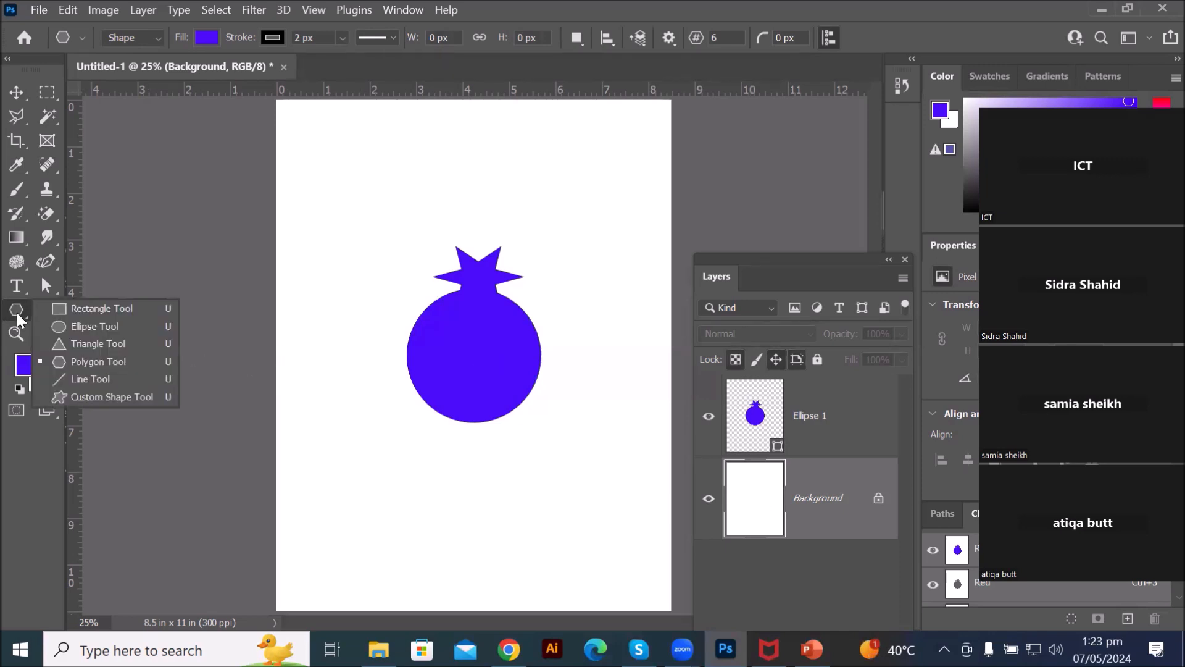
click(87, 326)
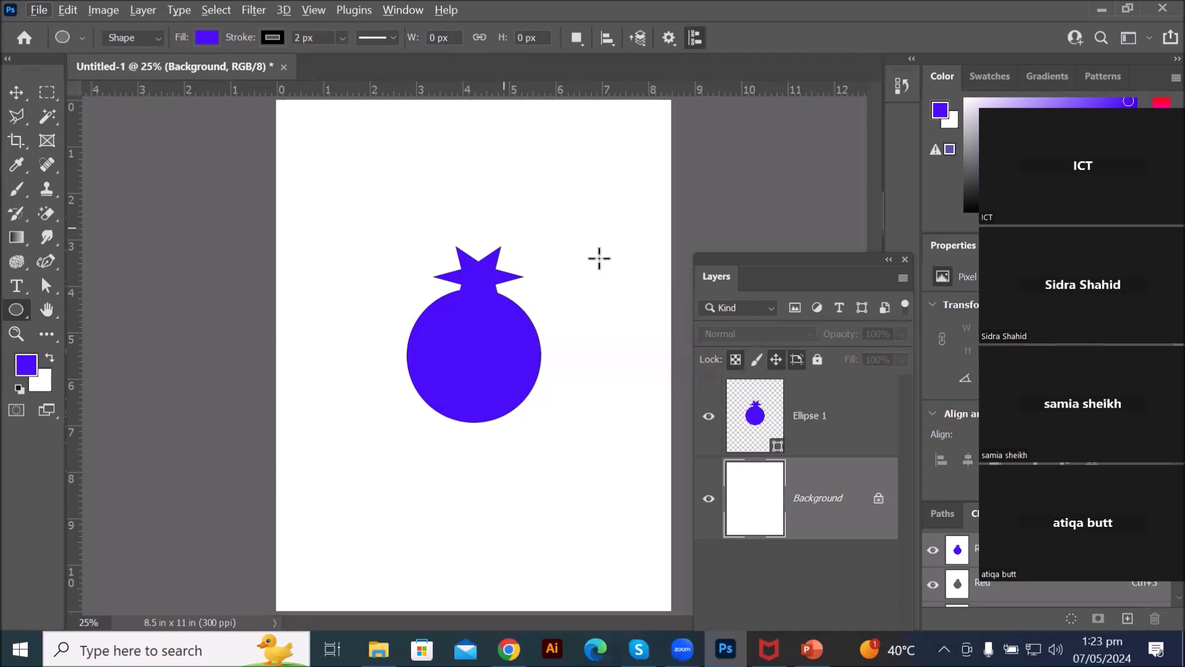
click(772, 420)
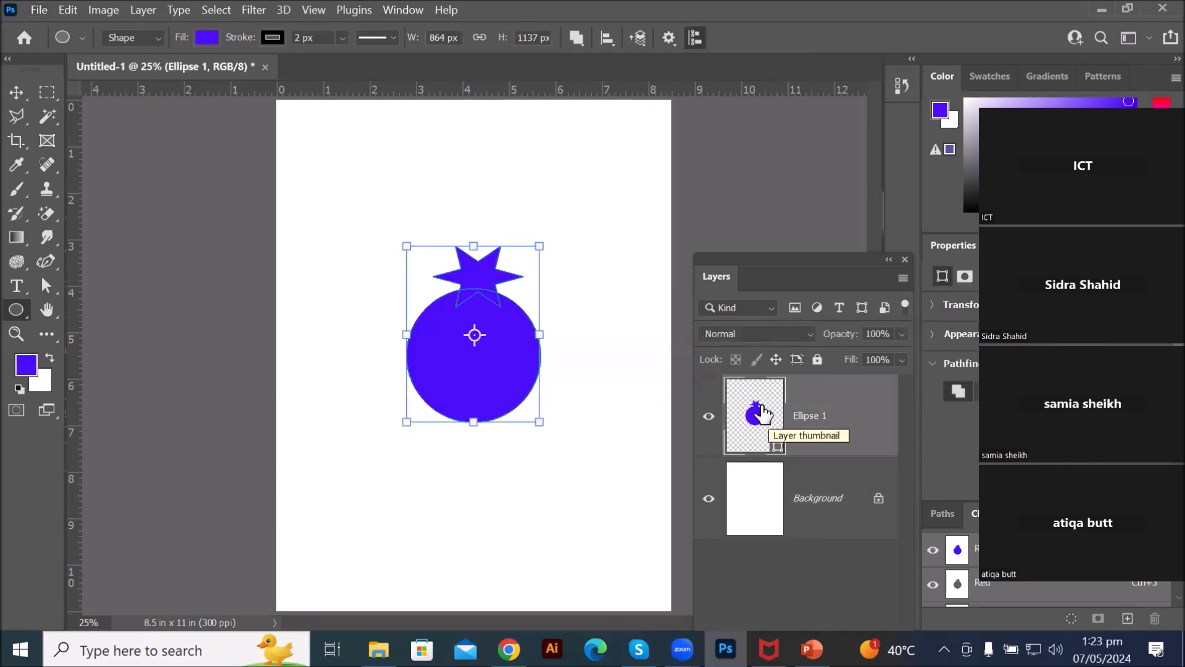
click(575, 38)
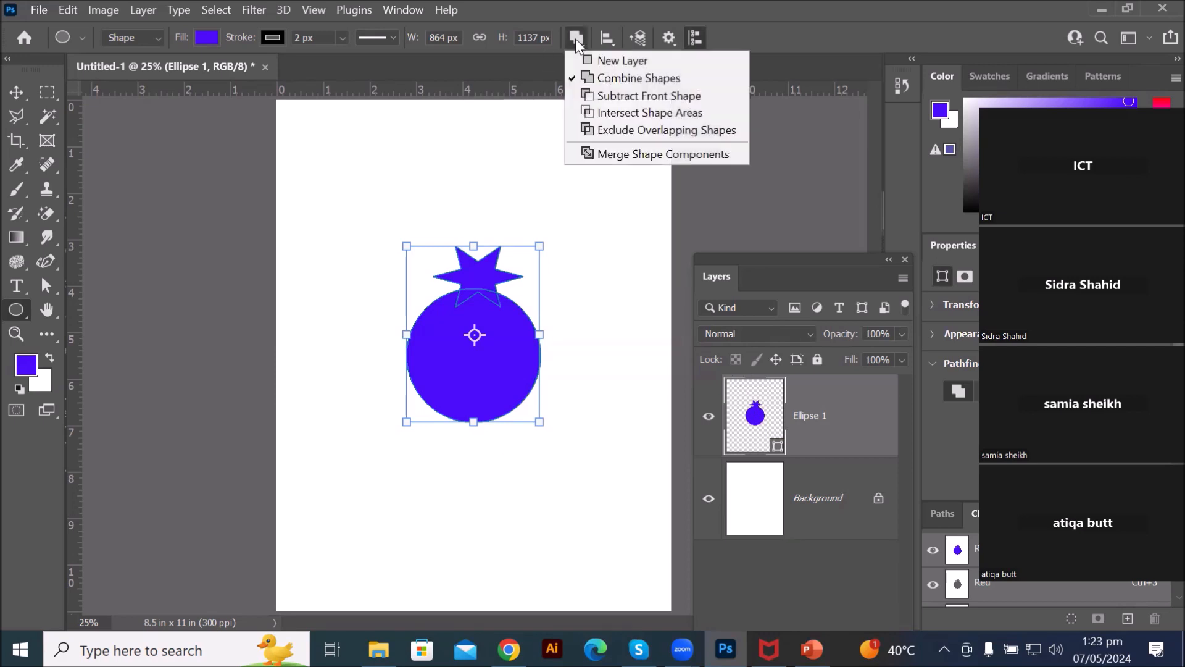
click(606, 95)
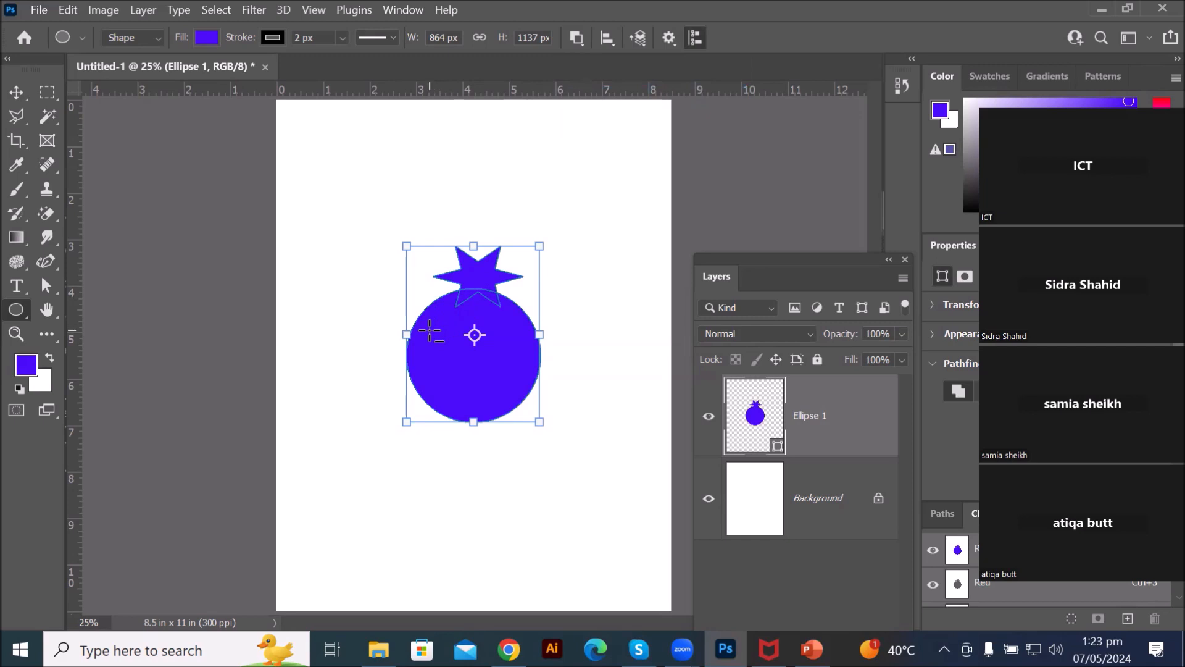
drag(430, 332, 458, 357)
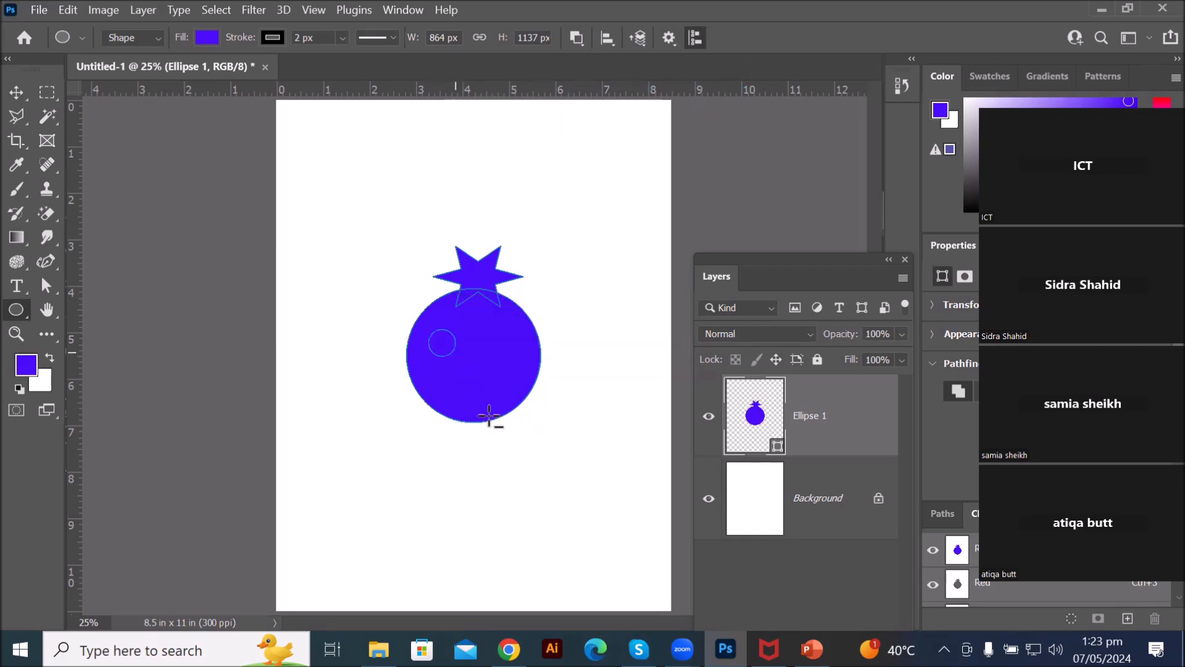
click(747, 513)
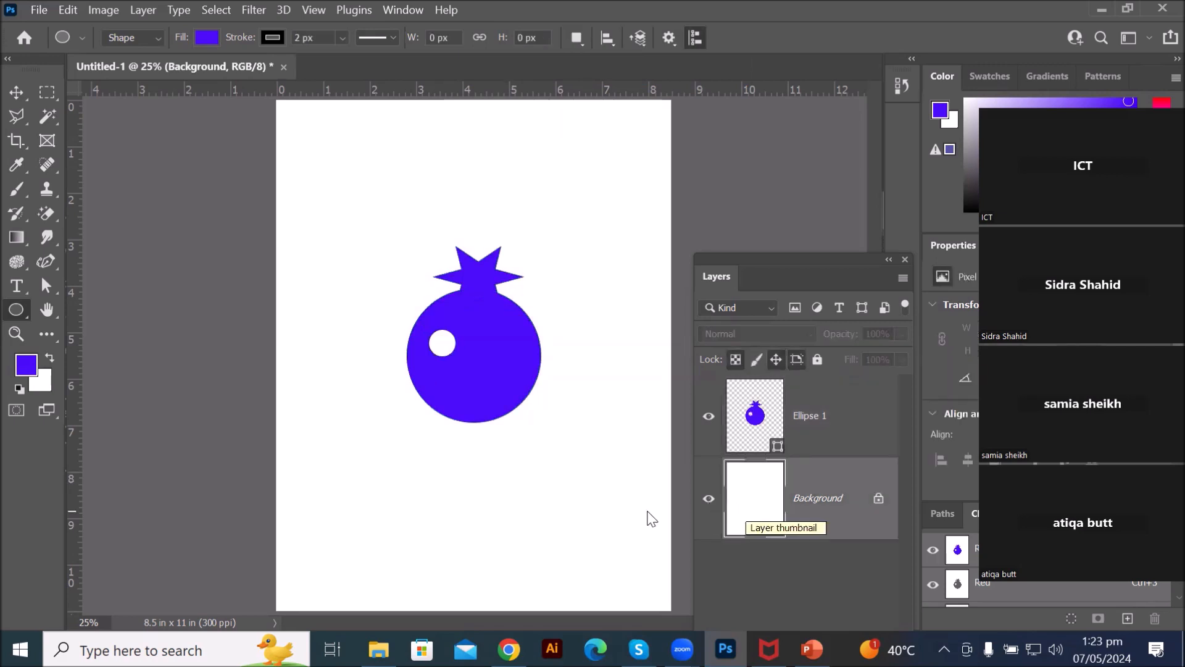
Step: Cut a circular right eye of about 192 × 192 px out of the blue circle using Subtract Front Shape, and deselect the shape
click(733, 422)
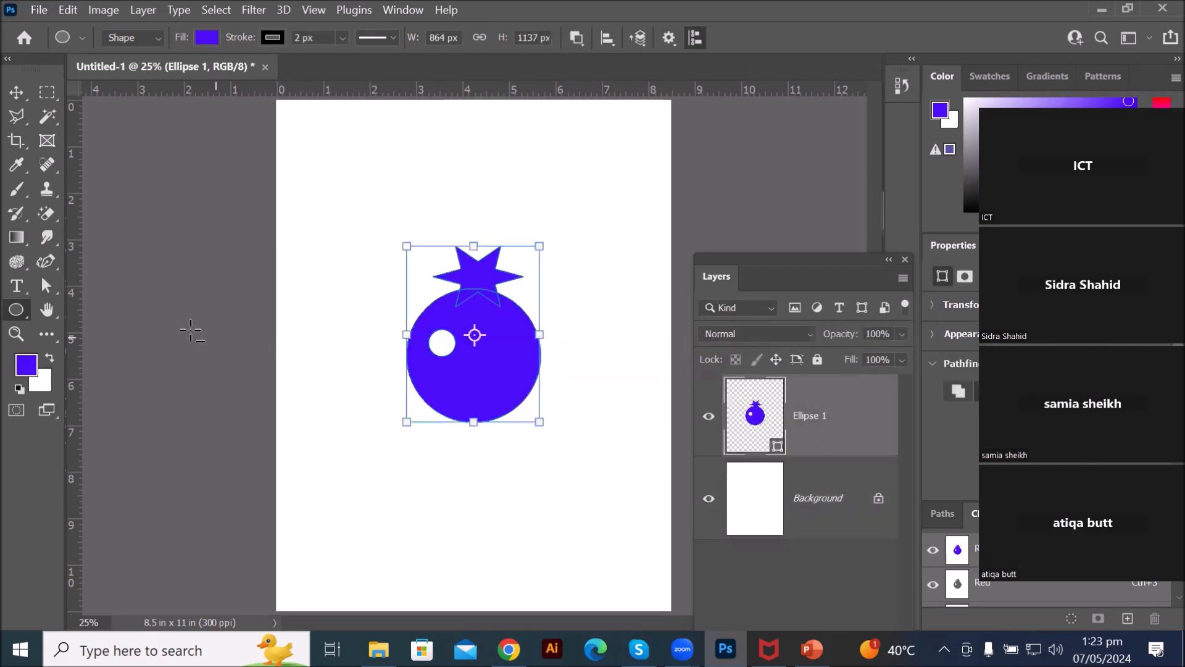
right_click(18, 310)
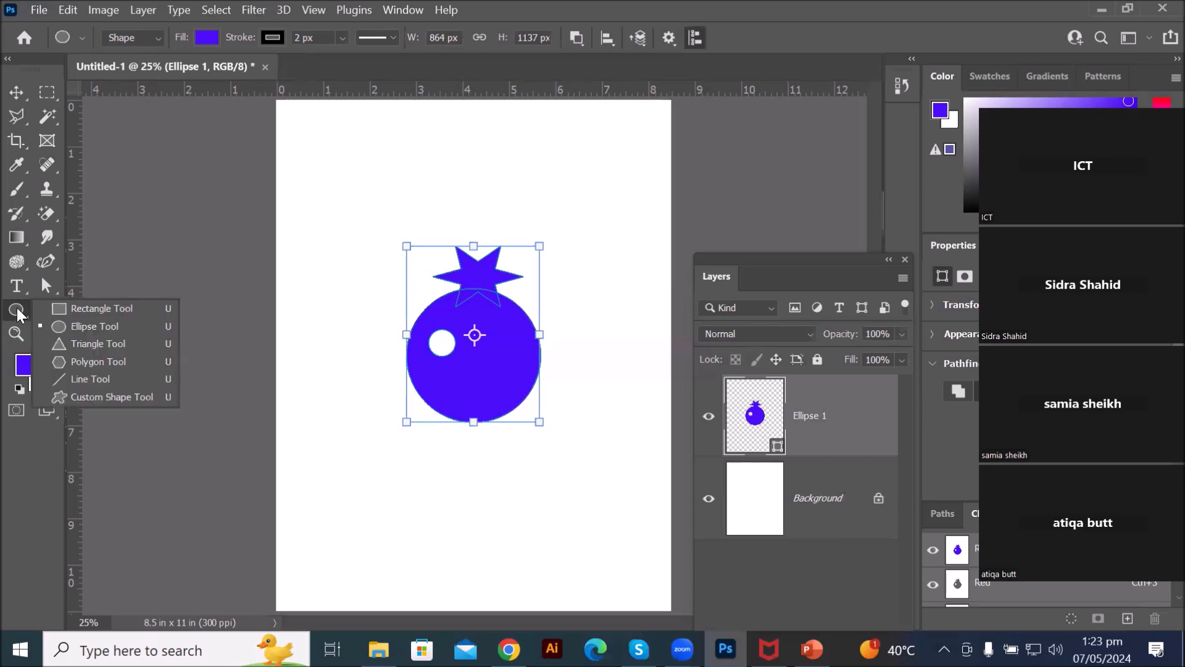
click(86, 326)
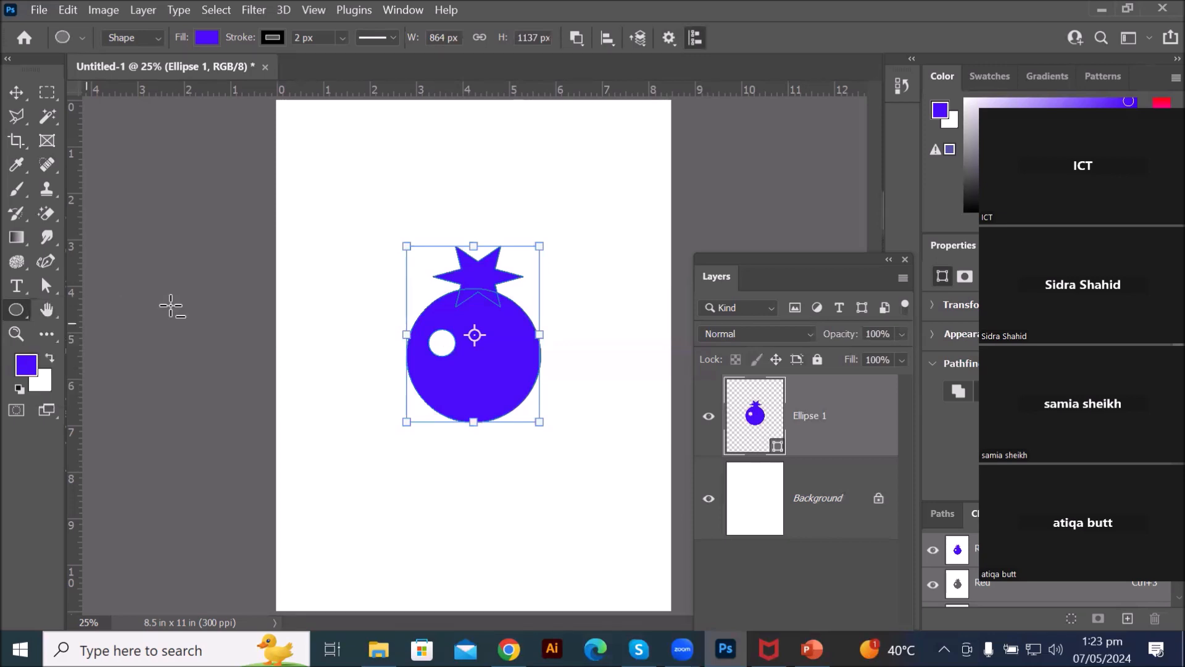
click(576, 39)
click(620, 97)
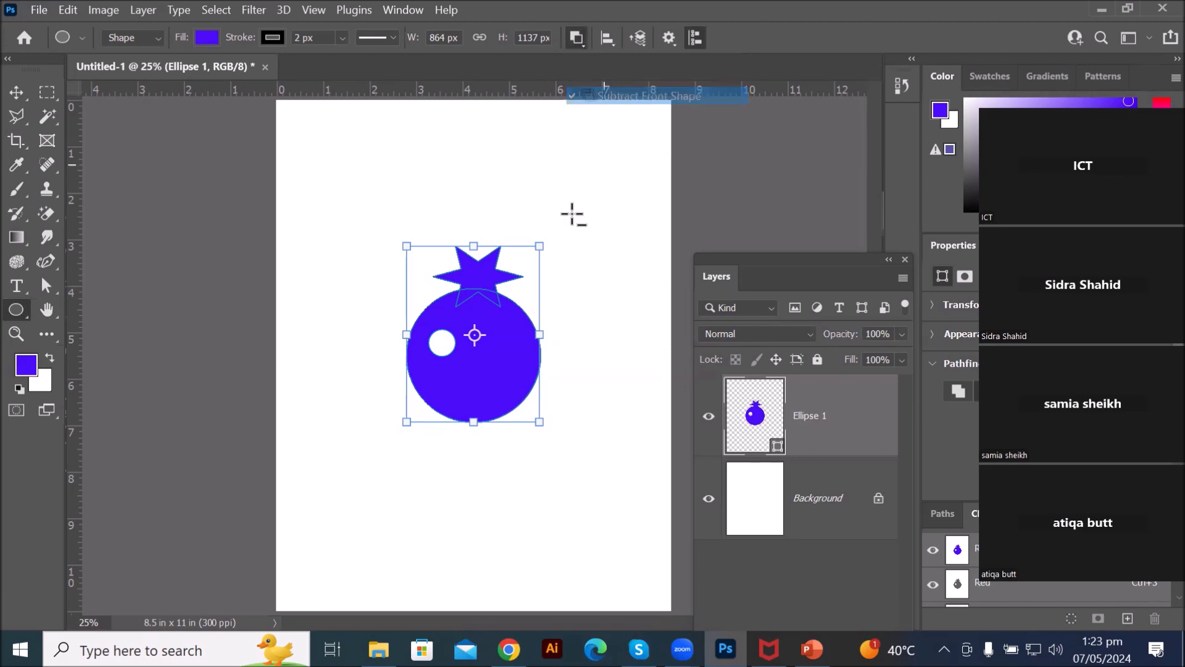
drag(492, 328, 518, 361)
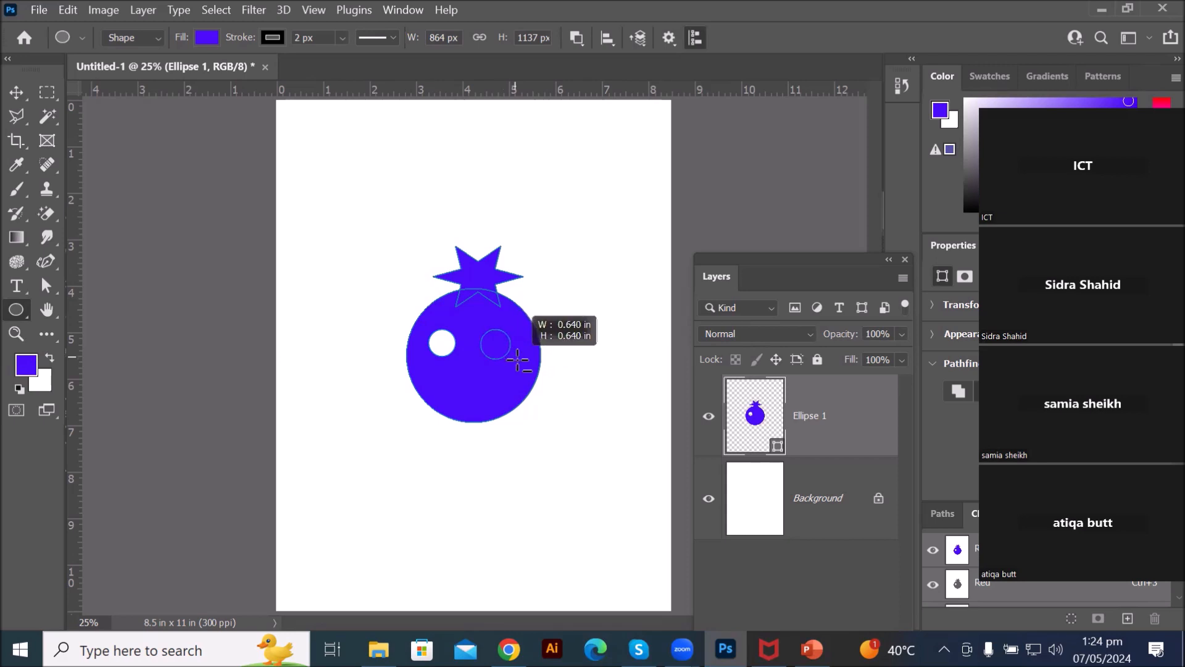
drag(518, 360, 517, 360)
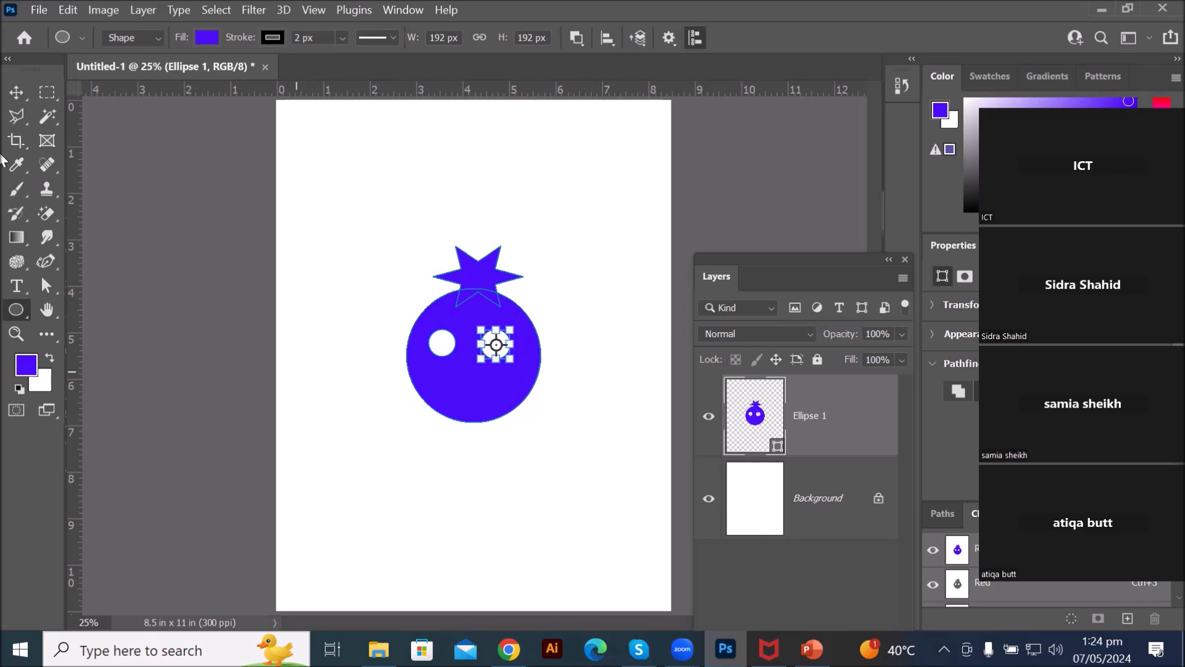
click(16, 92)
click(424, 483)
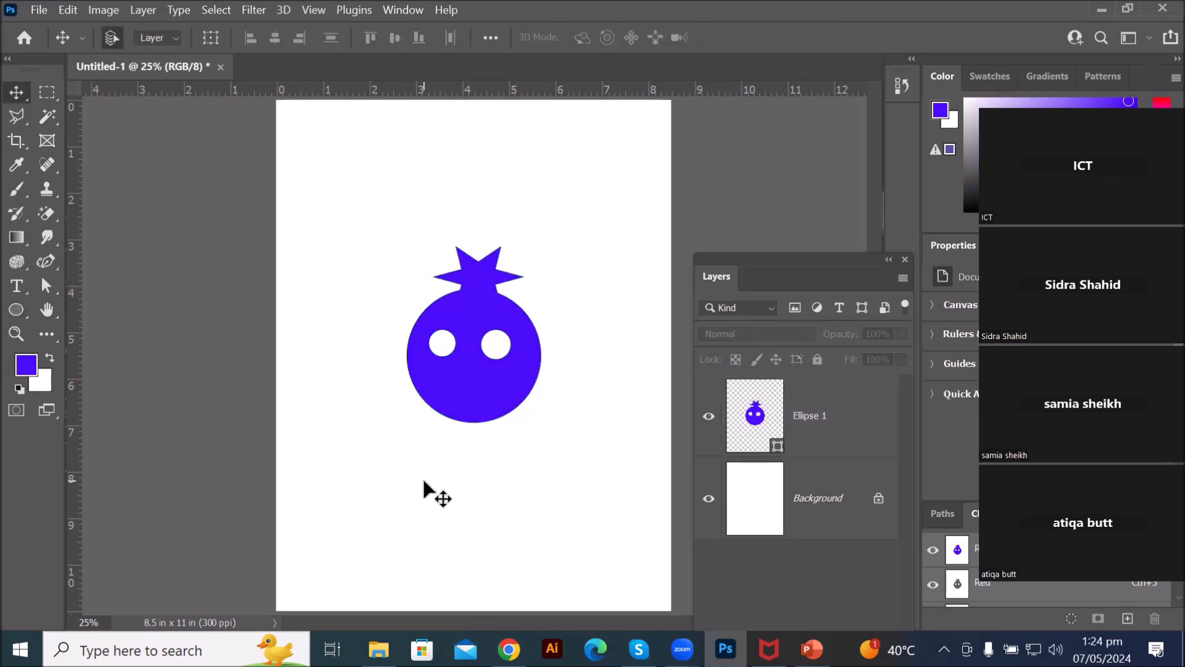
Step: Cut an elliptical mouth of about 360 × 120 px out of the blue circle below the eyes on the Ellipse 1 layer
click(753, 419)
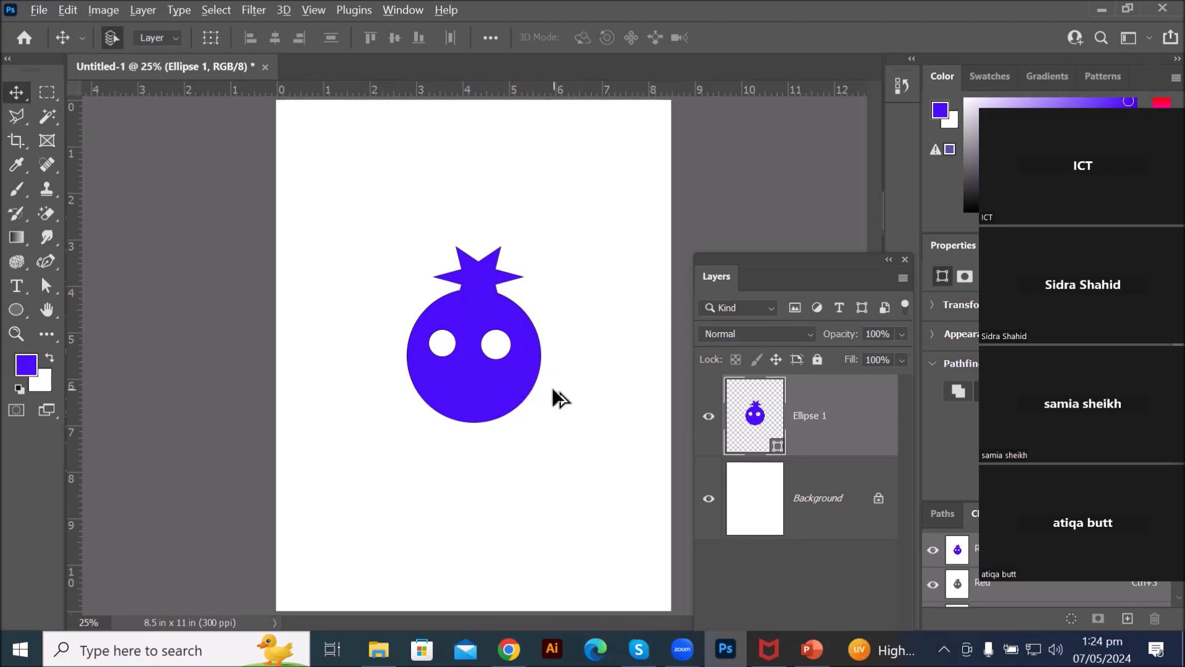
click(16, 309)
drag(417, 363, 503, 393)
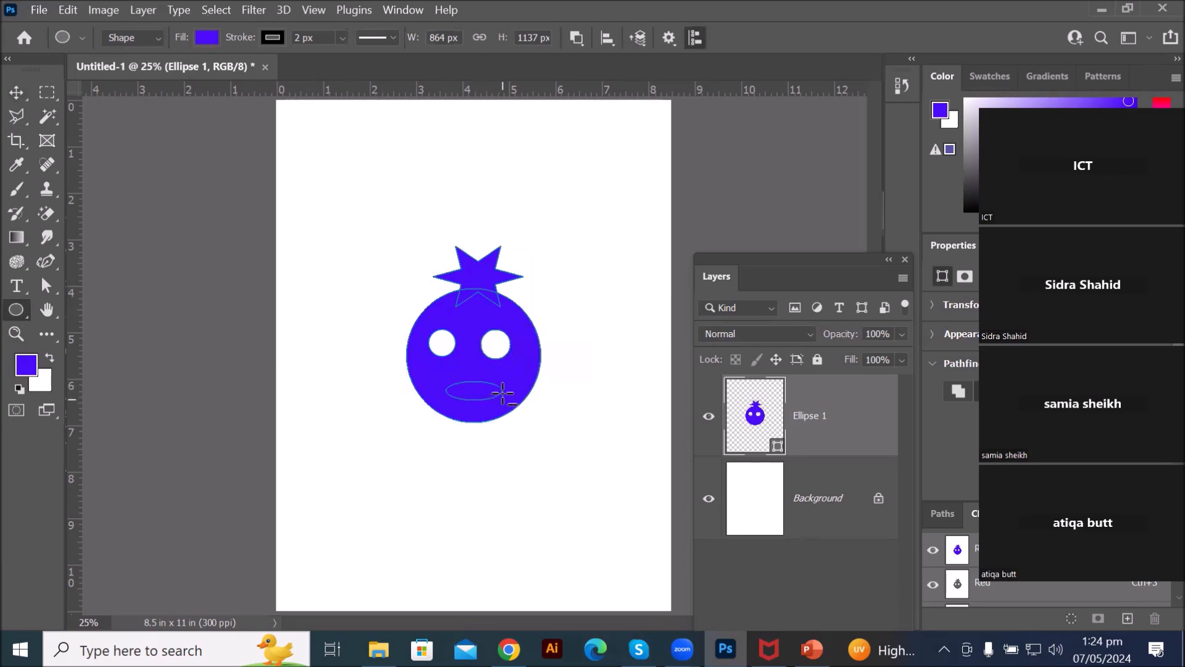
key(alt+space)
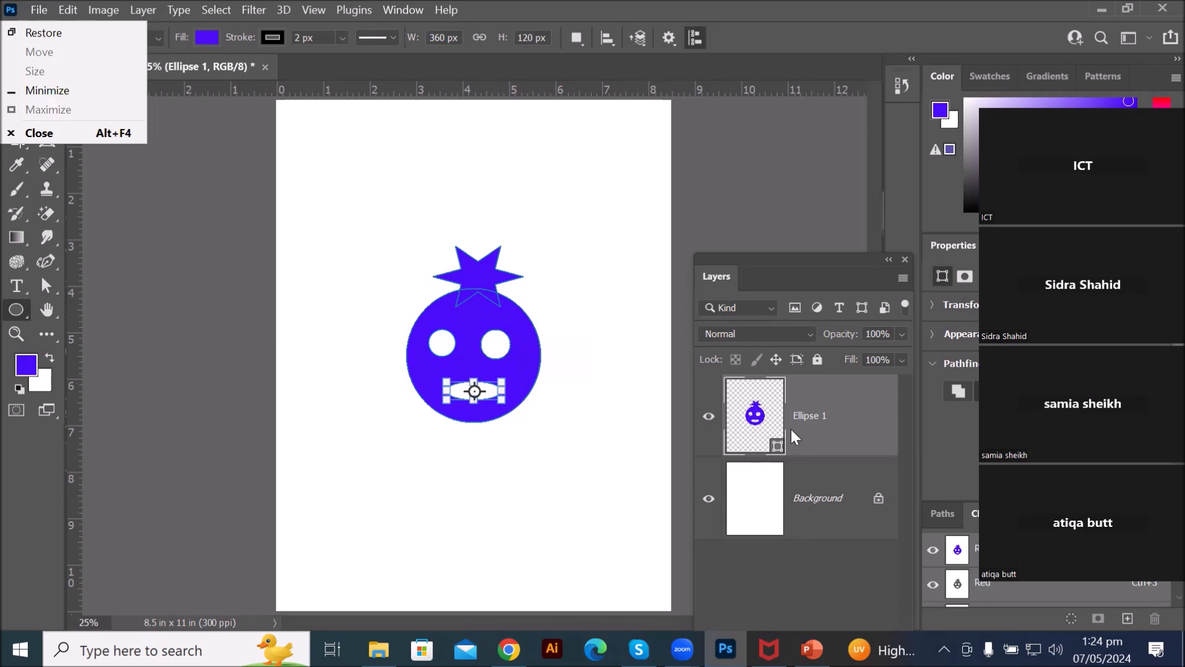
key(Escape)
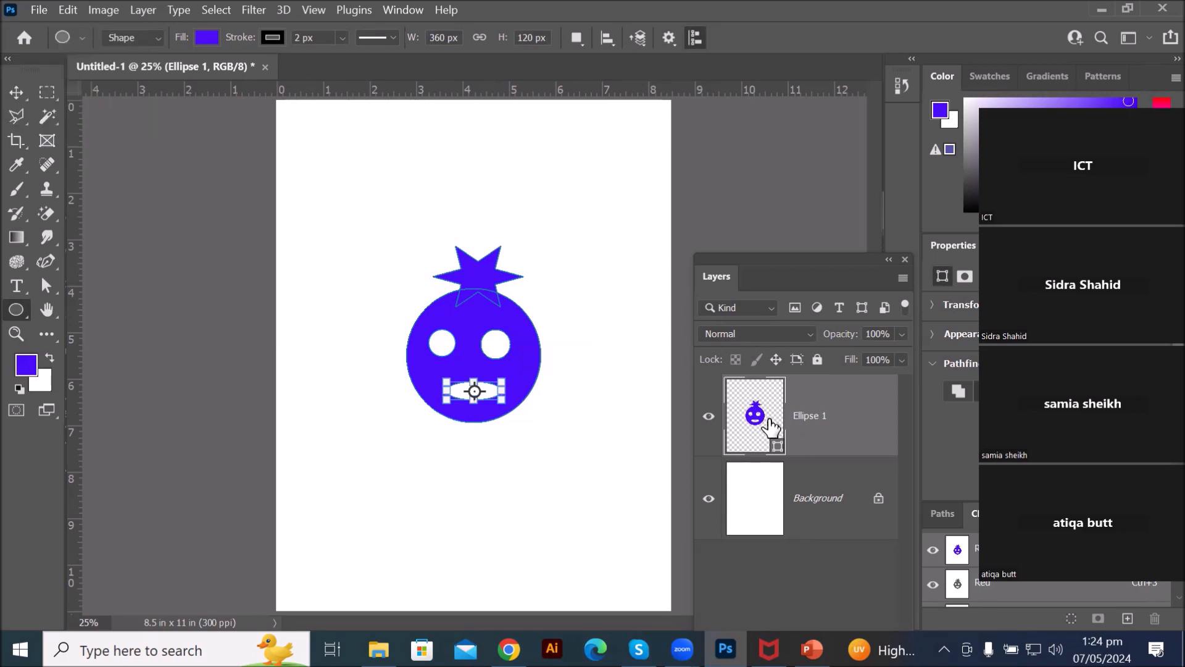
Step: Move the finished face shape up to the upper part of the page, slightly left of centre
click(16, 92)
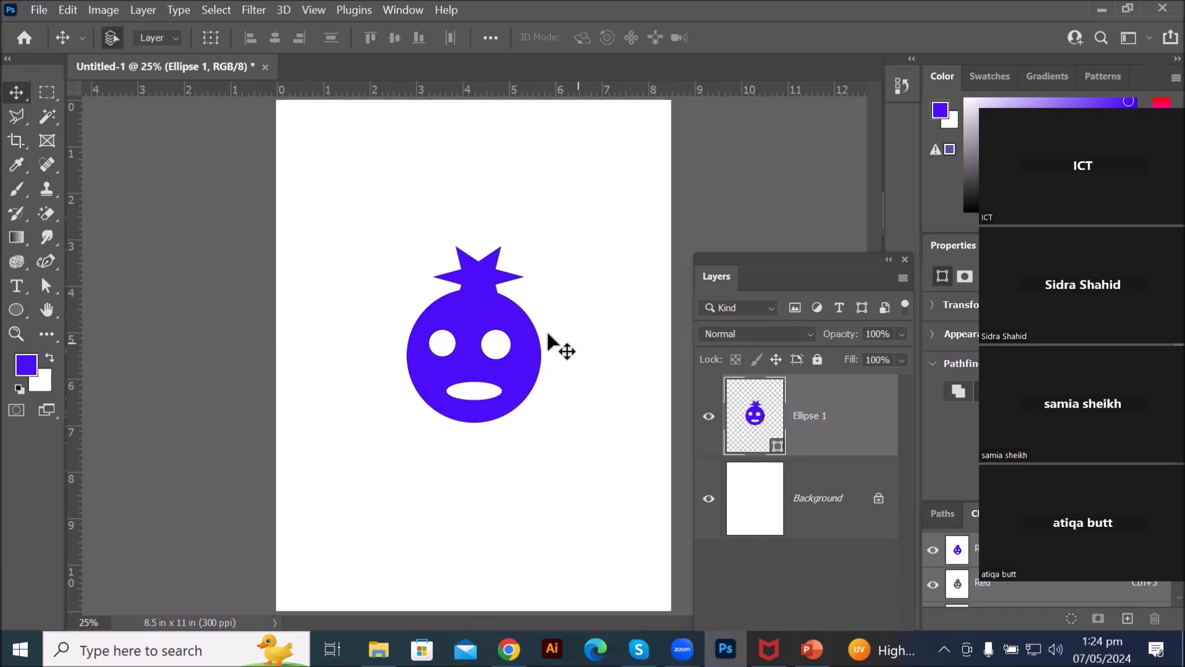
drag(502, 323, 501, 228)
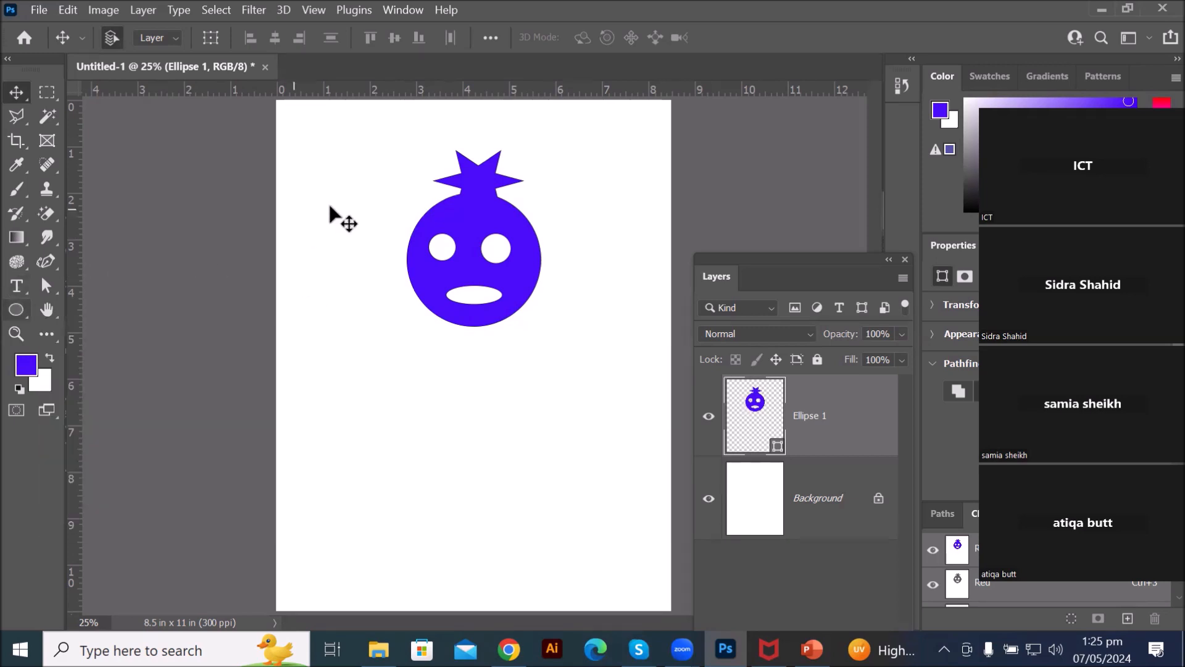
drag(483, 204, 448, 224)
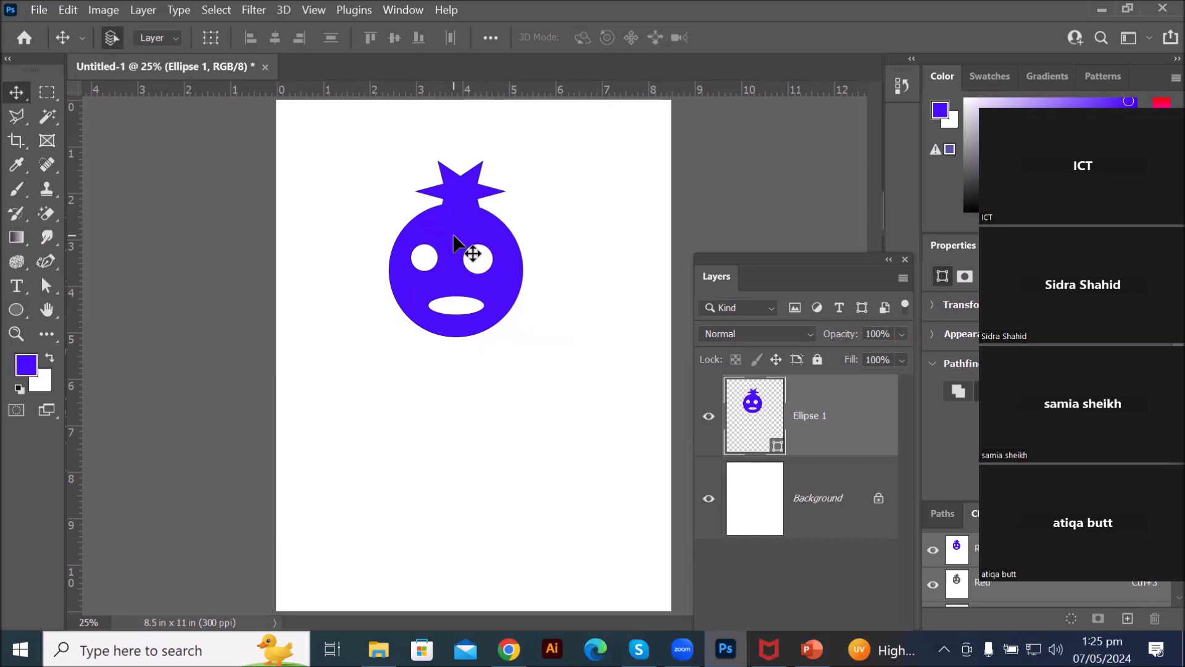
Step: Examine the Ellipse tool's path operations, path alignment with its Align To choices, and shape arrangement options for the face
click(19, 311)
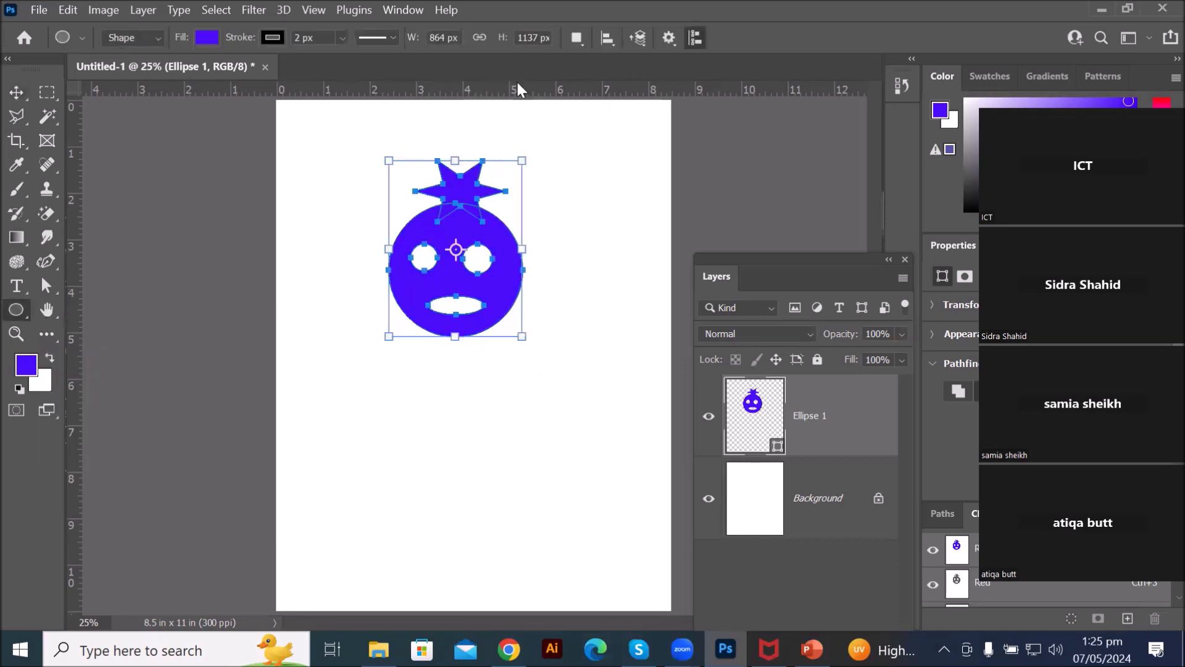
click(577, 39)
click(576, 42)
click(607, 40)
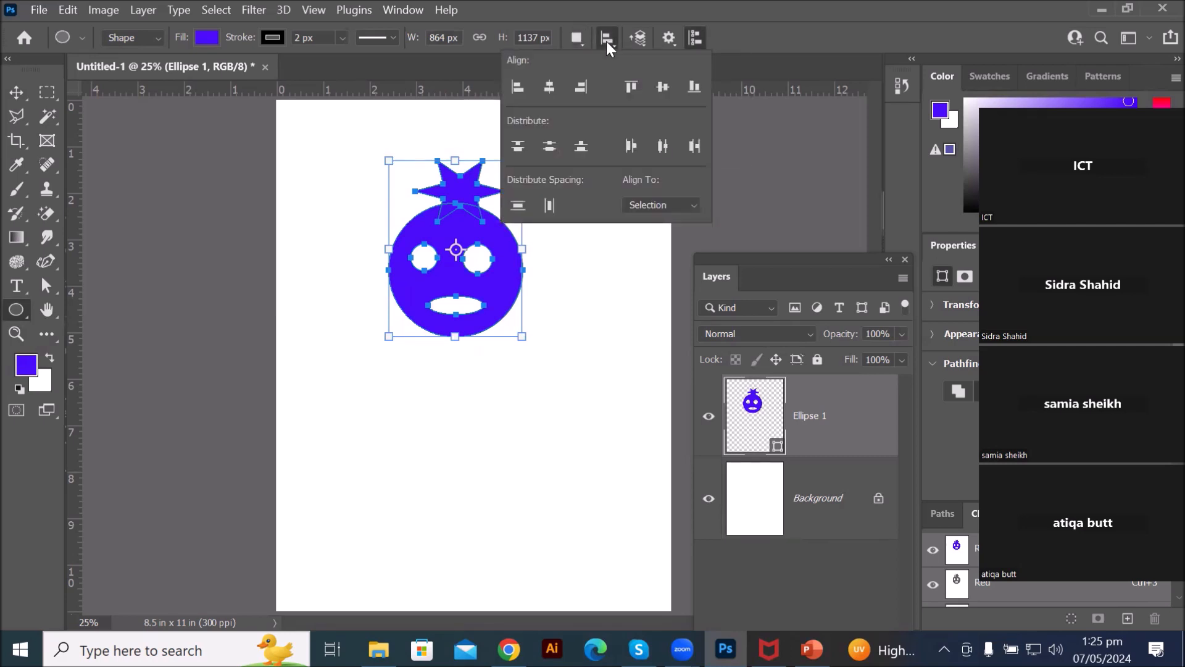
click(682, 205)
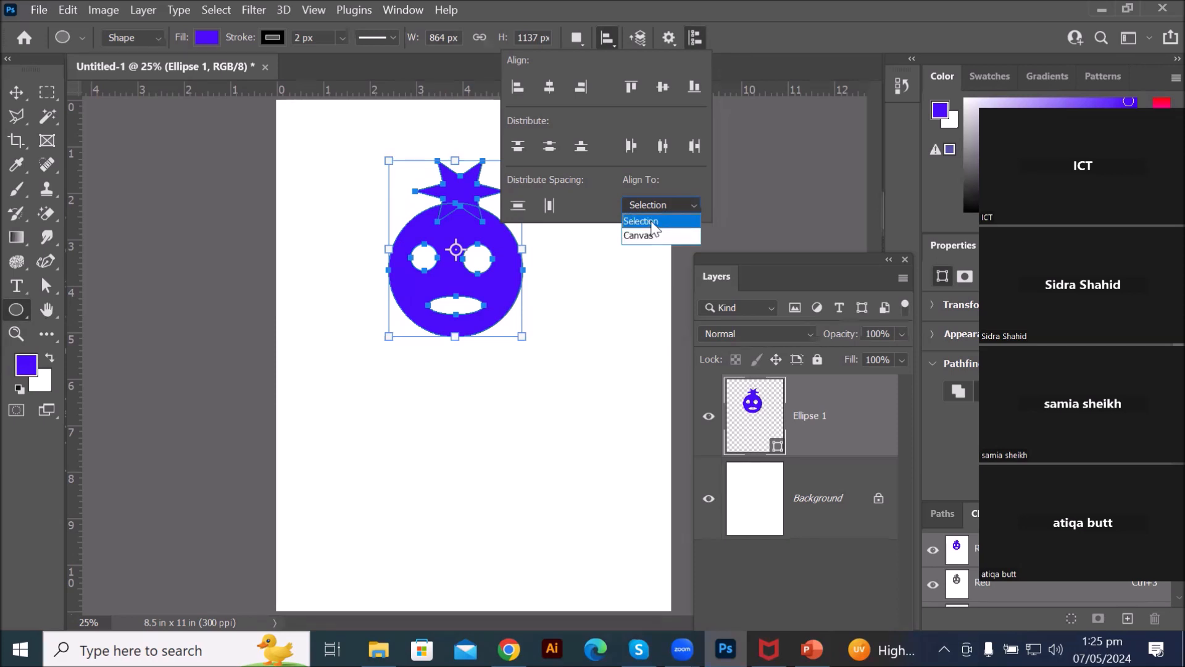
click(603, 69)
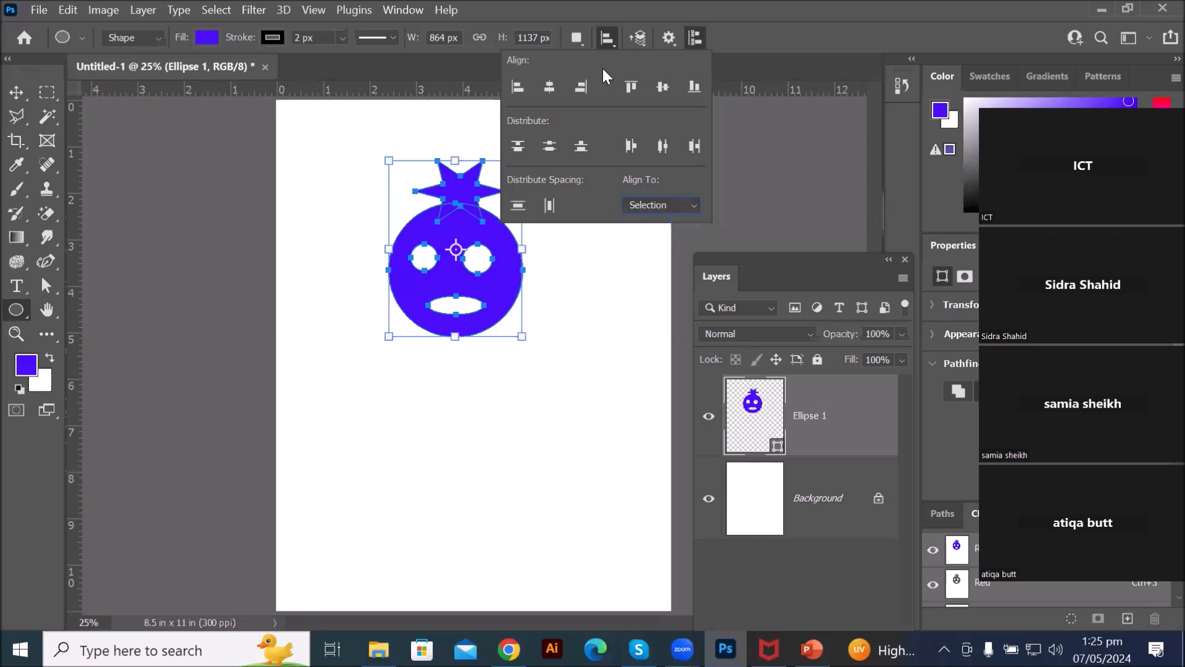
click(637, 38)
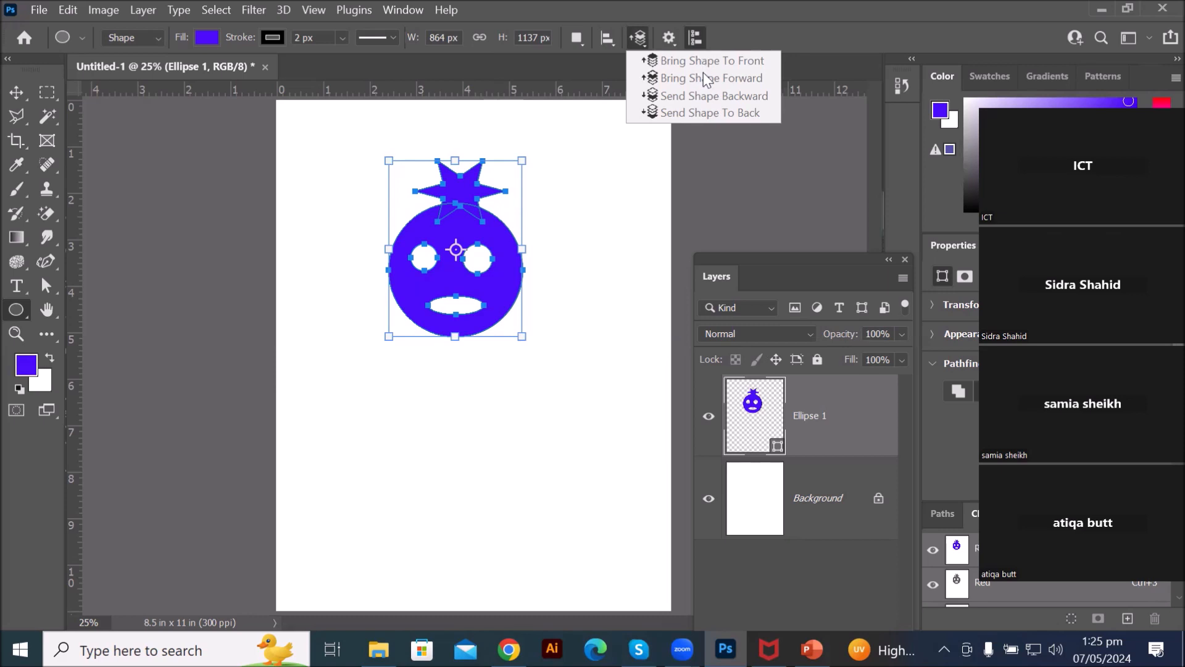
click(702, 149)
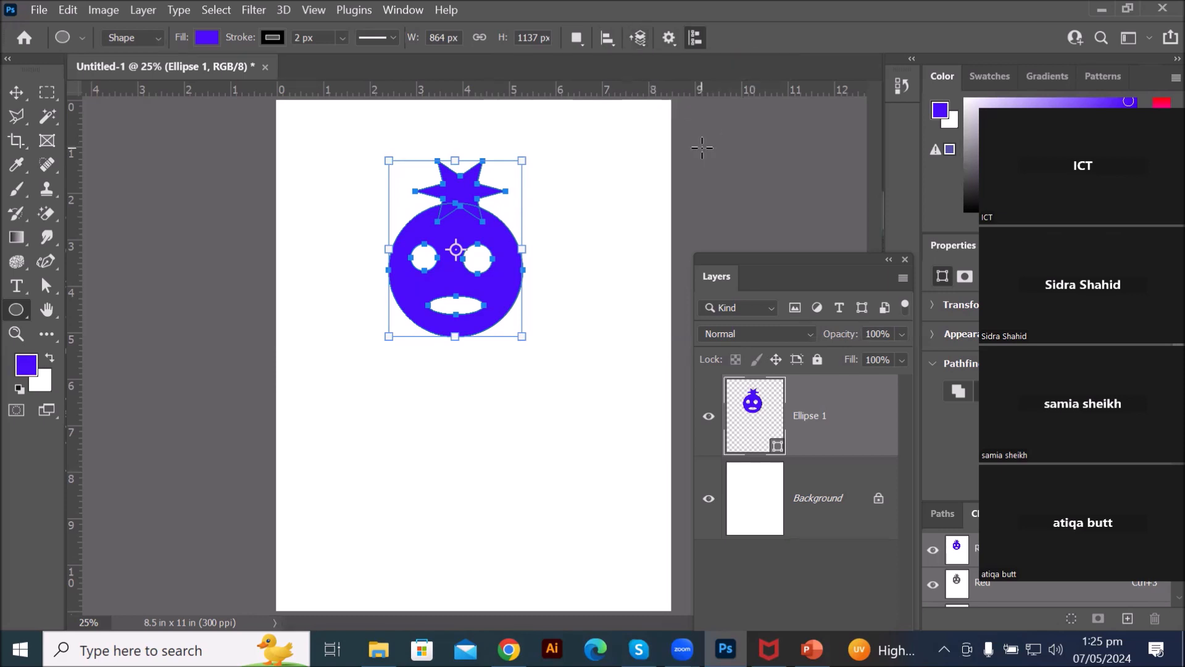
Step: Delete the face shape and draw a blue ellipse of about 1184 × 1194 px near the middle of the page
key(Delete)
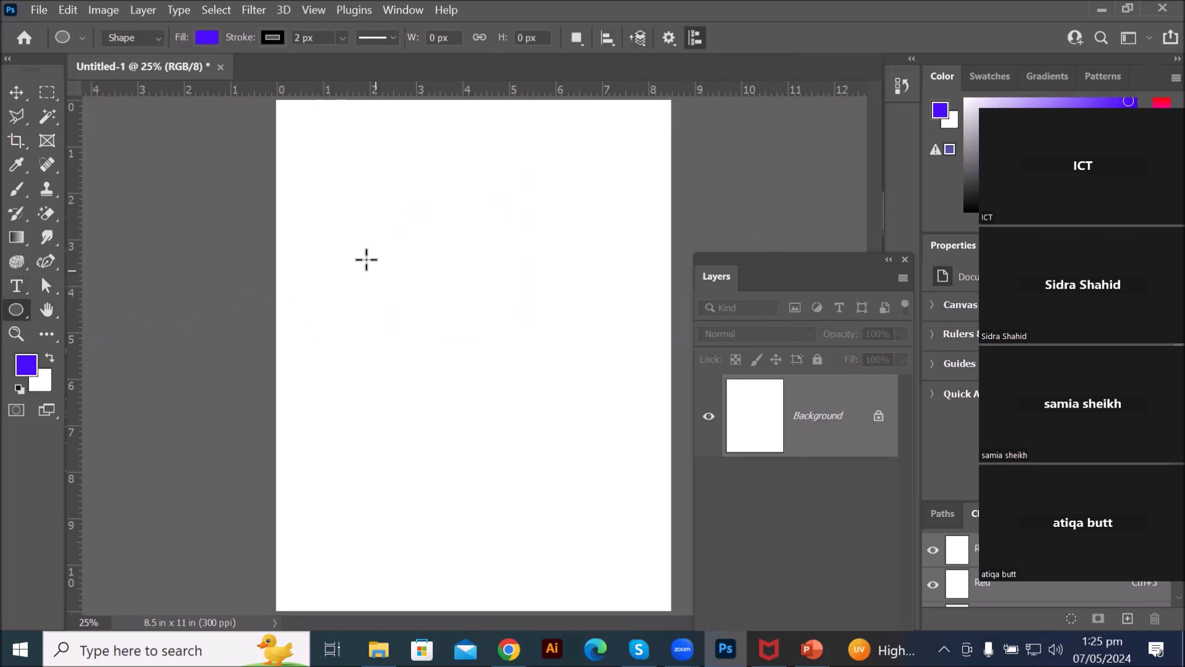
drag(359, 238, 541, 422)
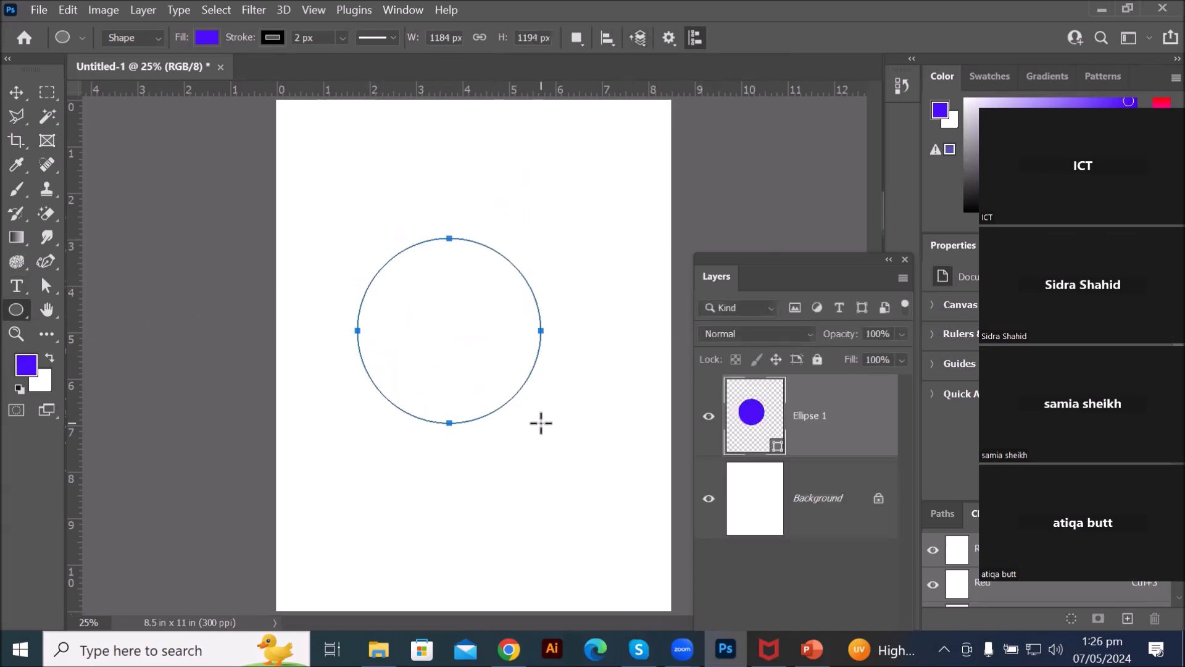
Step: Draw a rectangle of about 1948 × 485 px across the middle of the blue circle and fill it red
right_click(17, 310)
click(112, 308)
drag(308, 301, 610, 375)
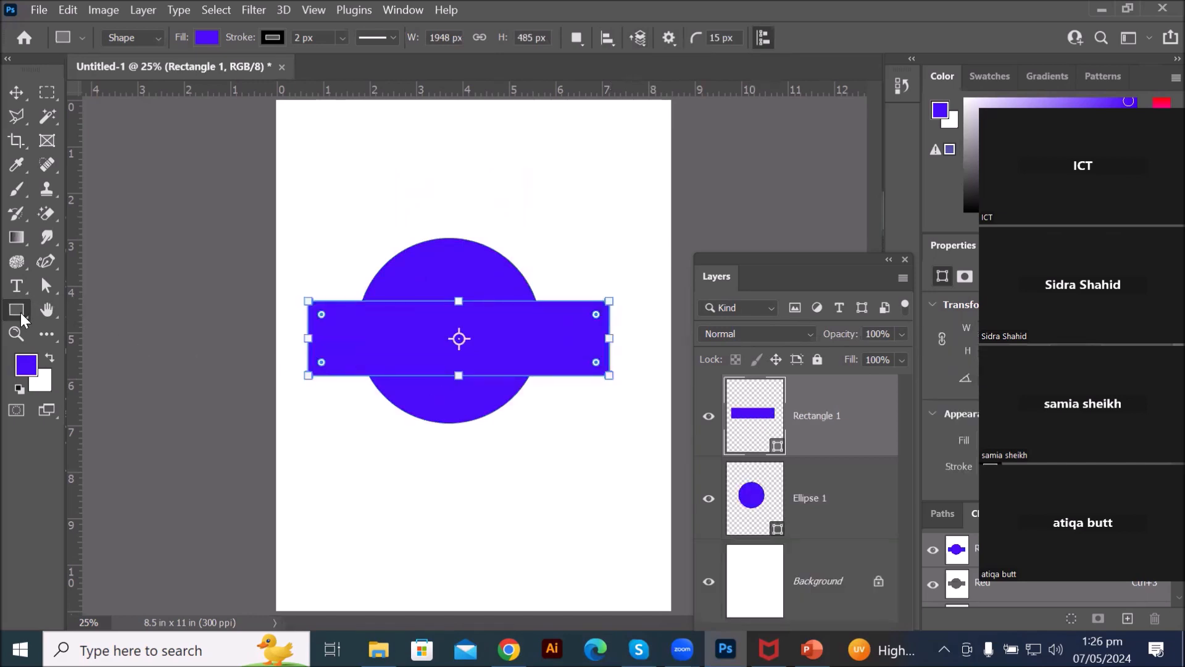
click(207, 37)
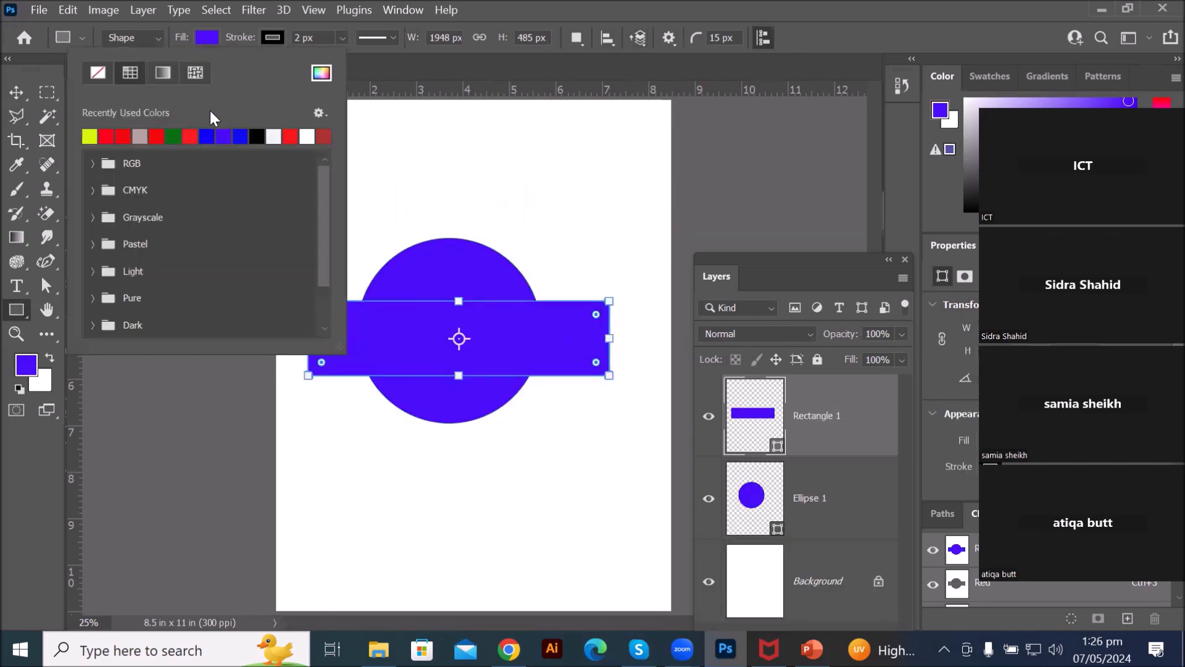
click(173, 136)
Step: Draw a six-pointed red star of about 1364 × 1260 px over the rectangle and circle with the Polygon tool
click(24, 310)
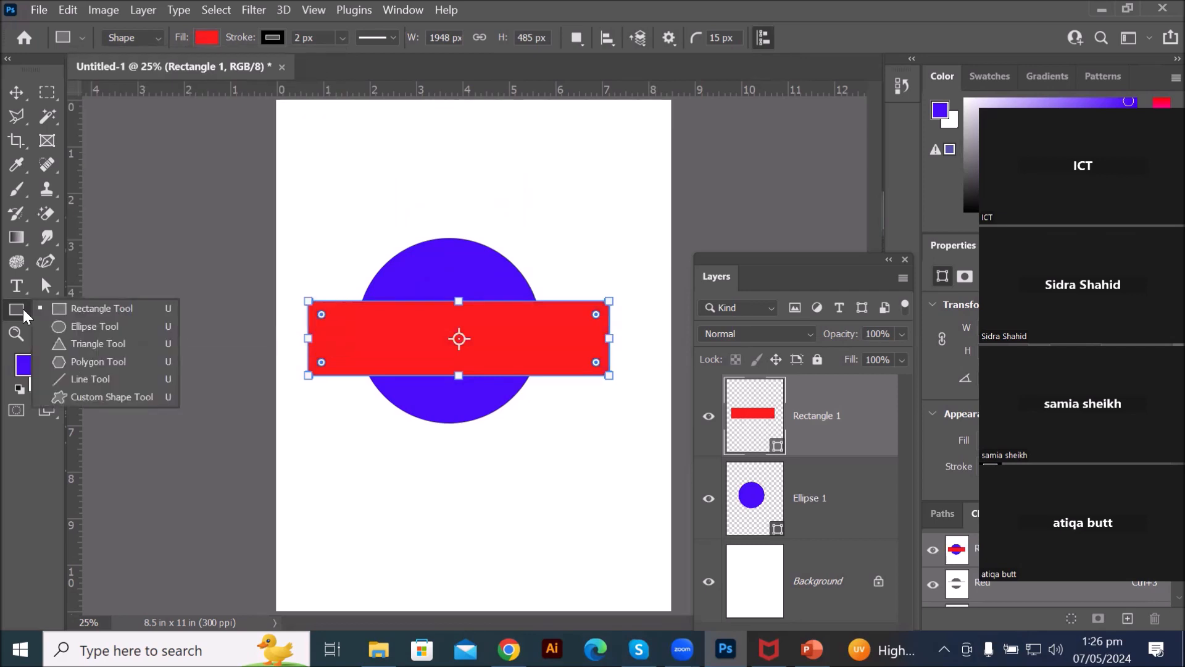
click(91, 361)
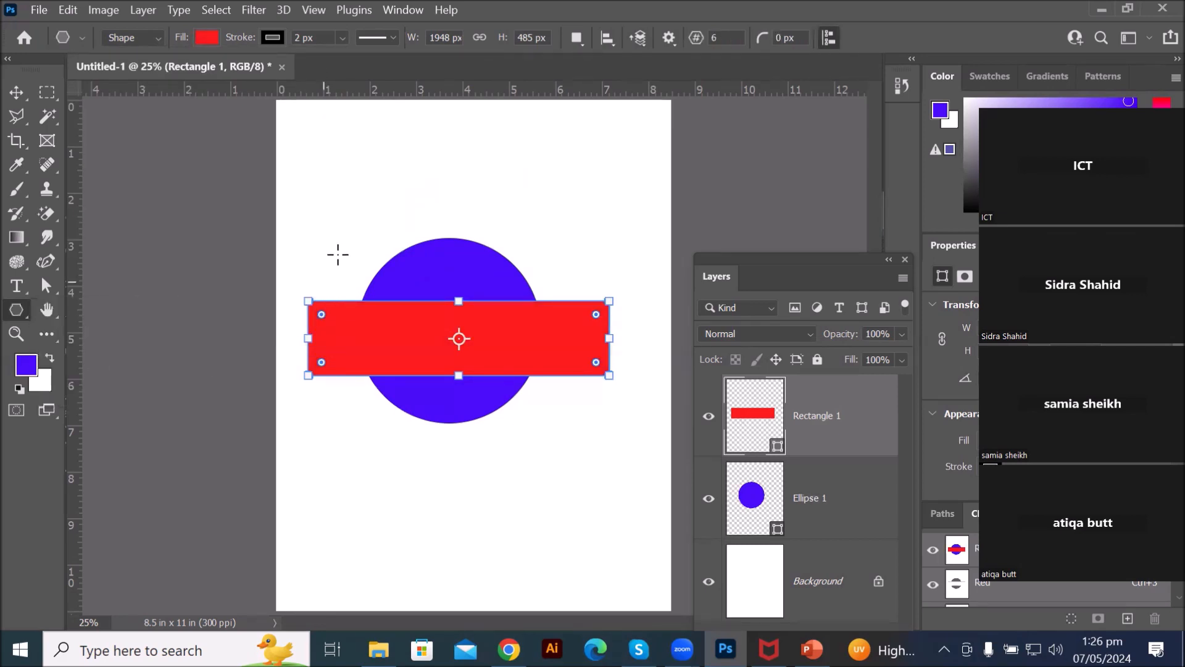
drag(350, 239, 562, 436)
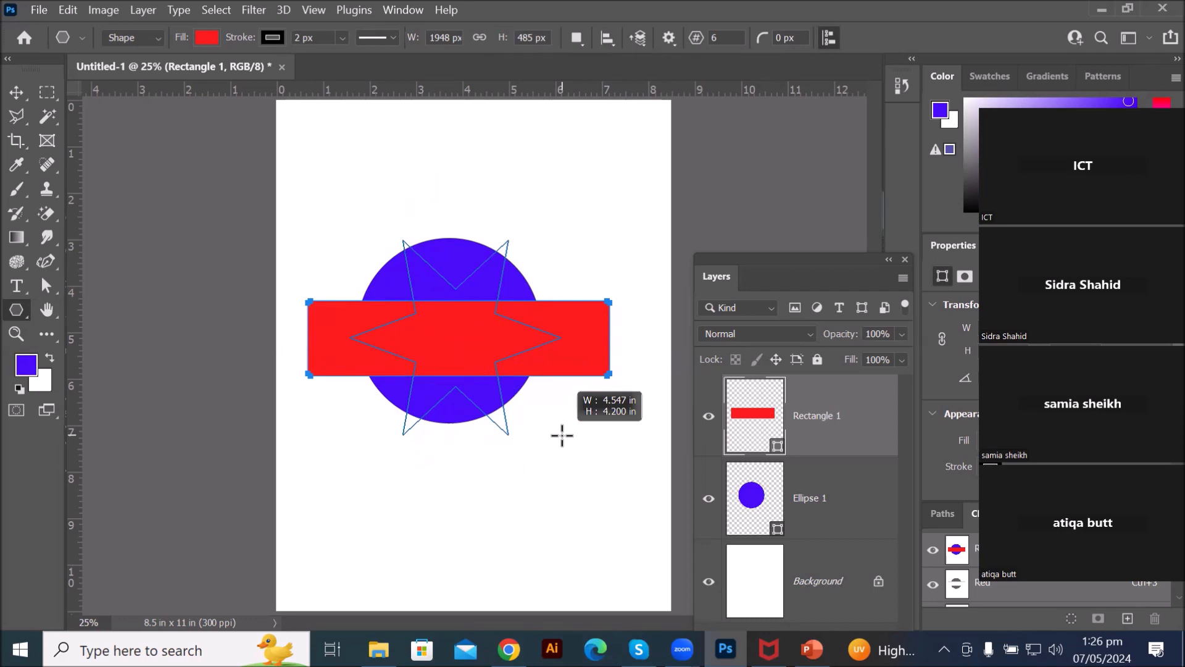
drag(561, 436, 562, 435)
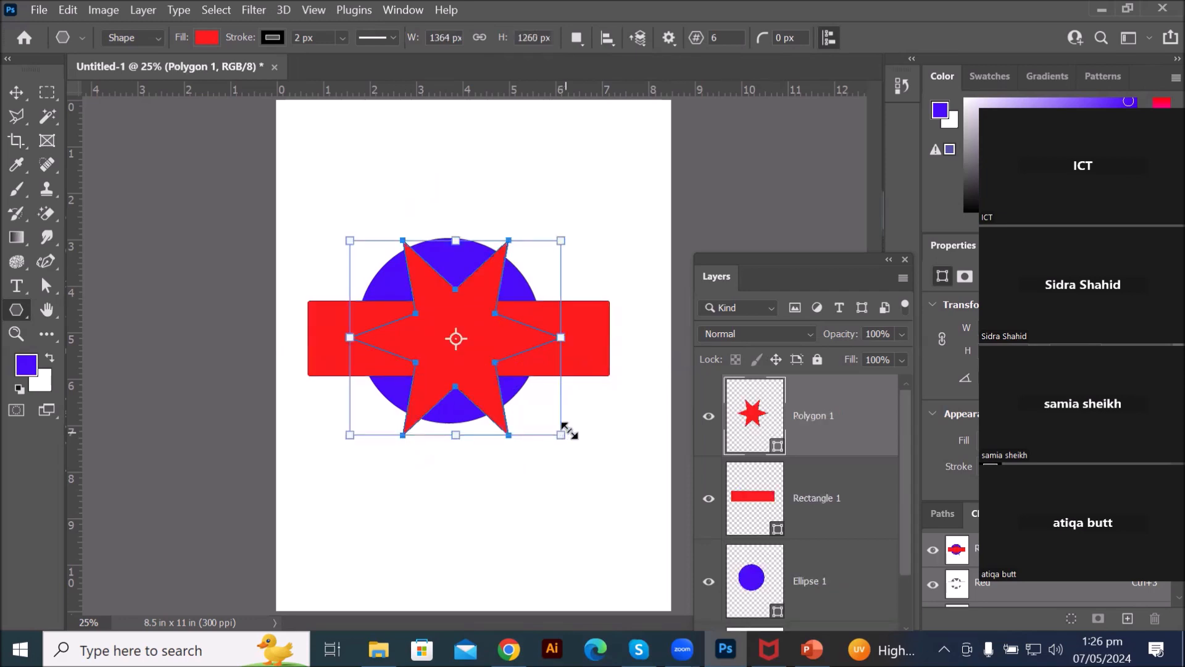
Step: Set the polygon's Star Ratio to 100% and draw a red hexagon of about 826 × 603 px above the star
click(670, 37)
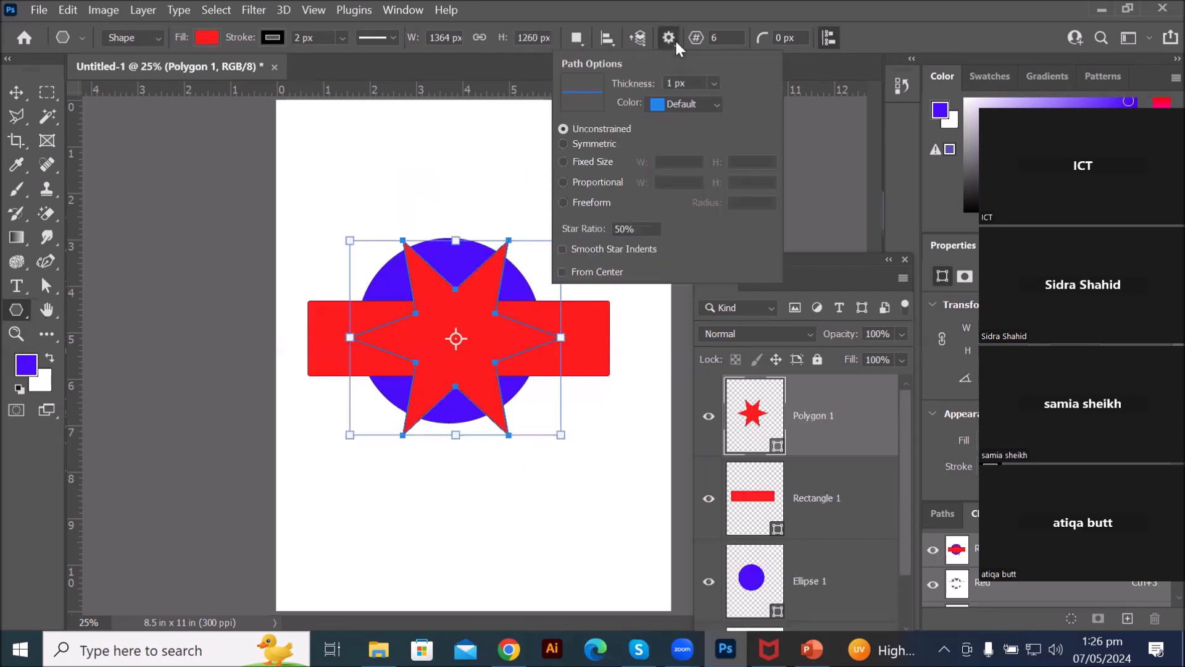
drag(646, 227, 587, 232)
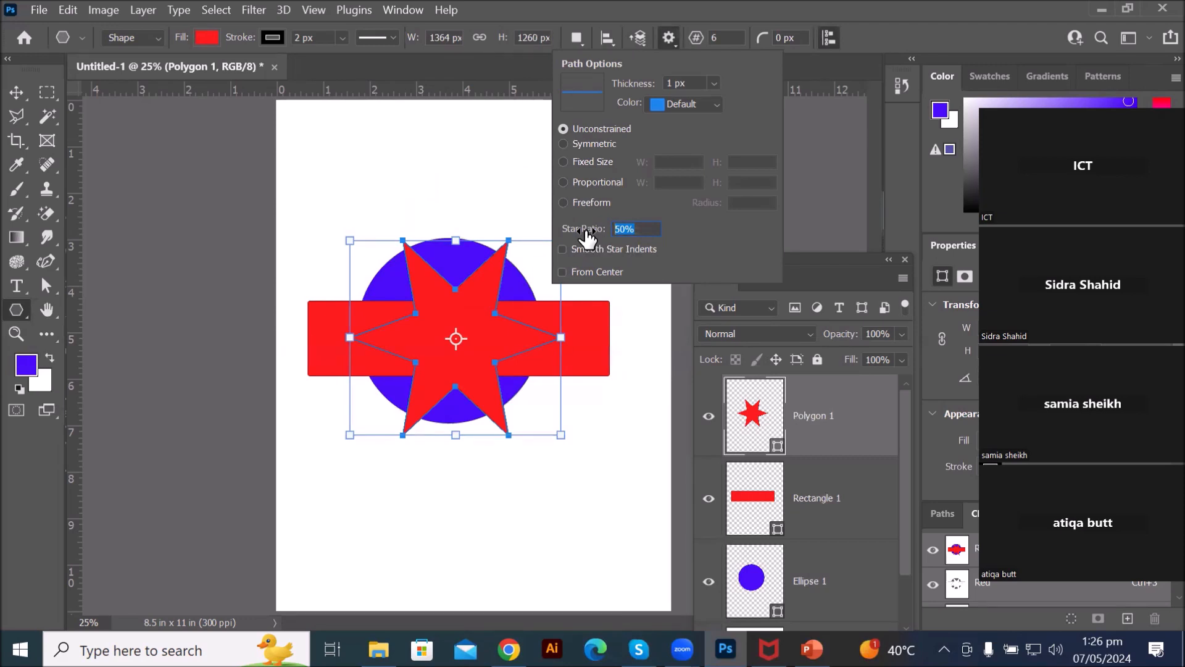
text(100)
key(Return)
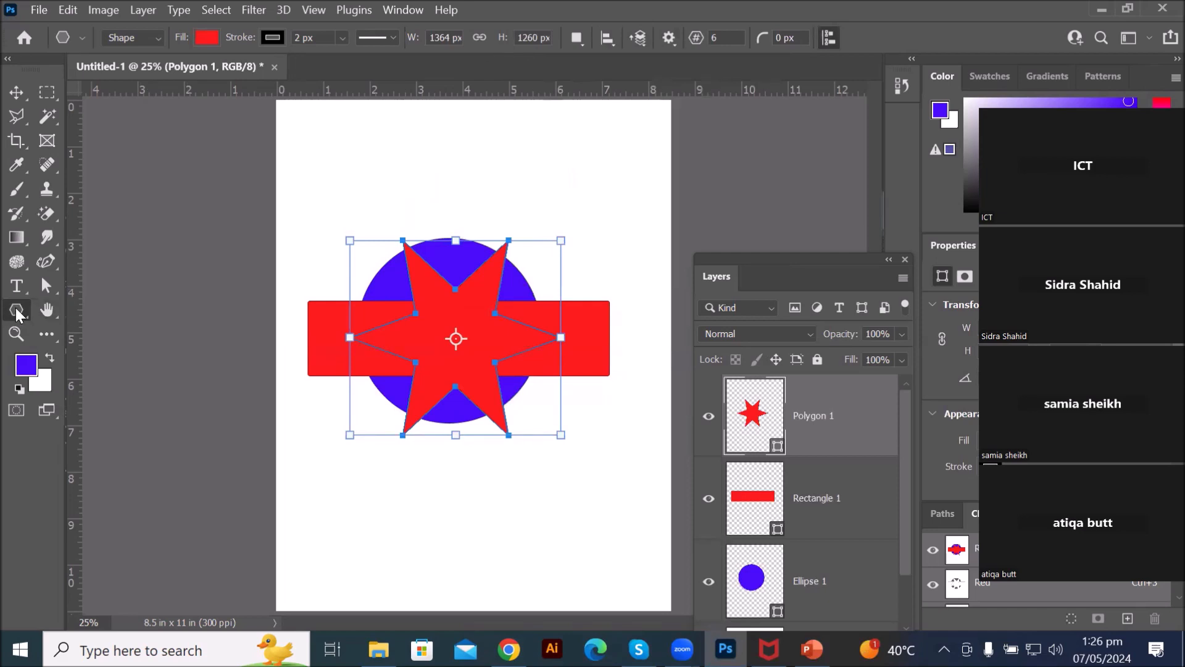
drag(391, 153, 520, 247)
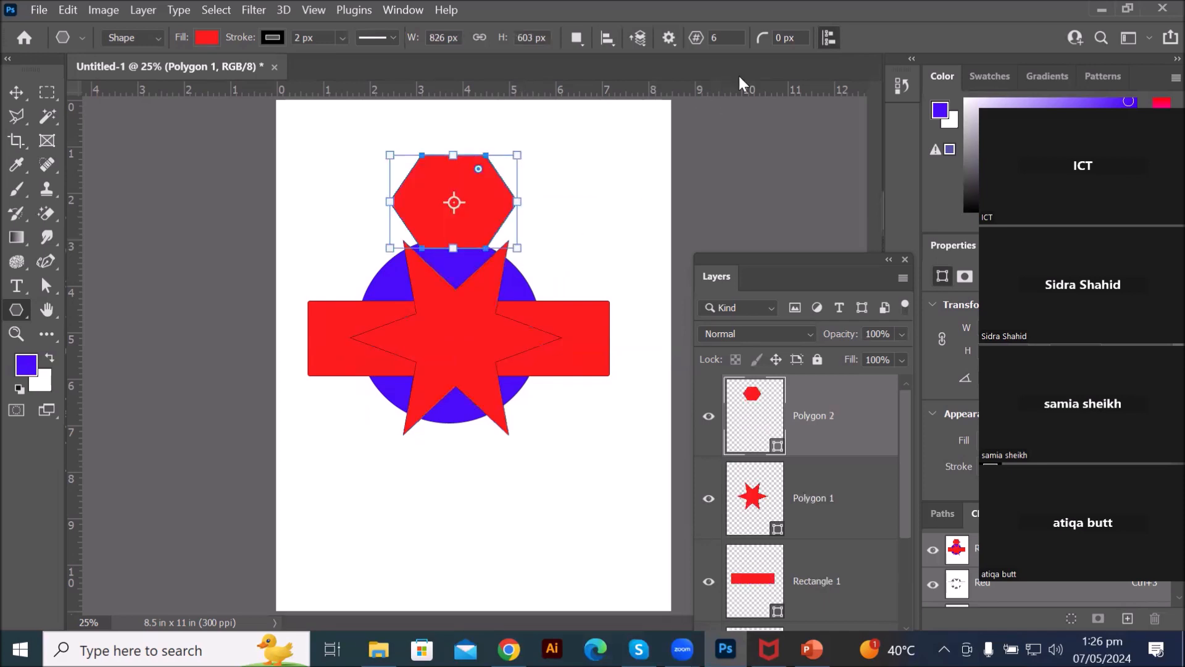
click(701, 38)
click(668, 39)
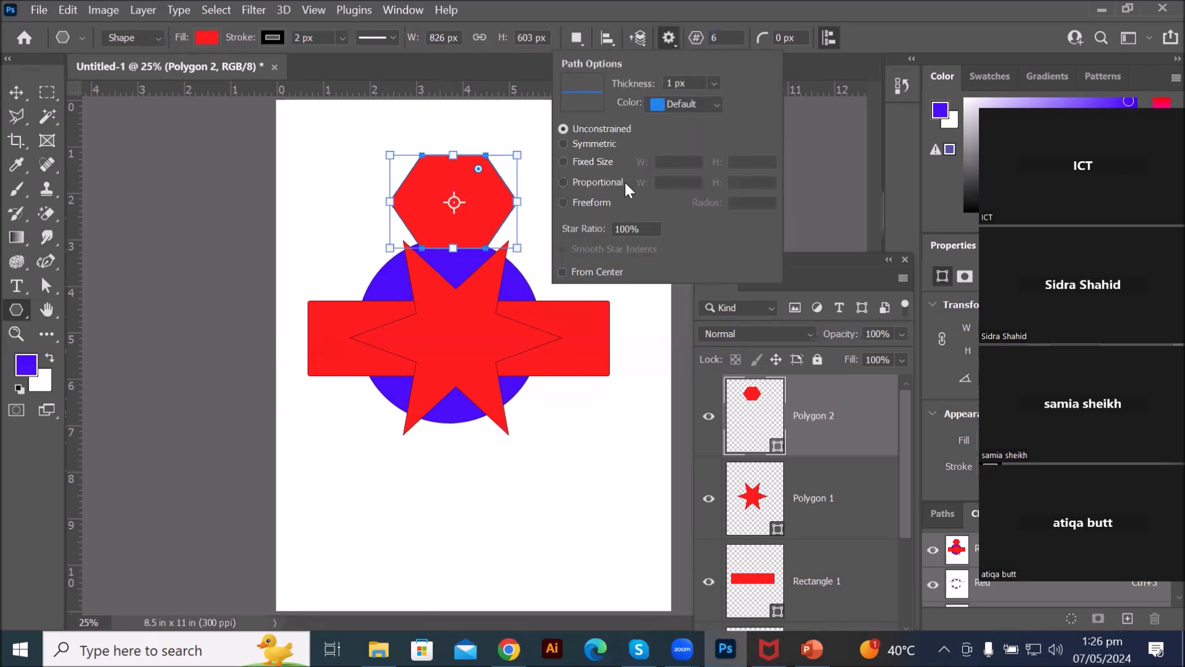
click(644, 229)
drag(664, 219, 581, 229)
Step: Change the fill of the star on the Polygon 1 layer to green
click(16, 93)
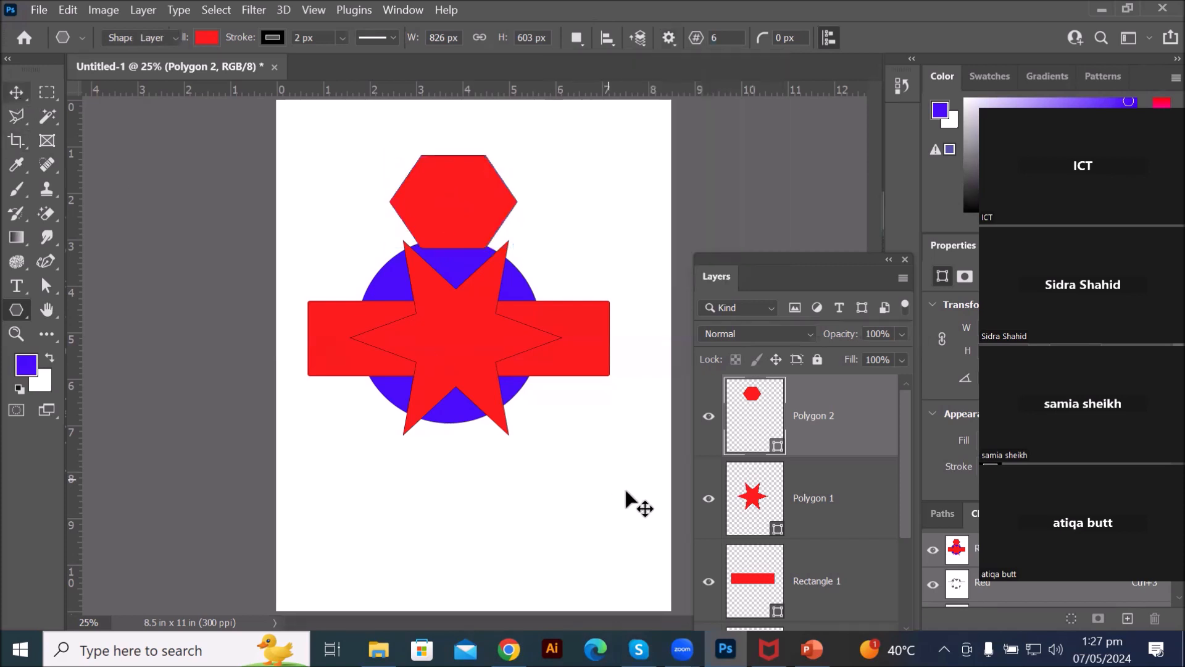
click(768, 492)
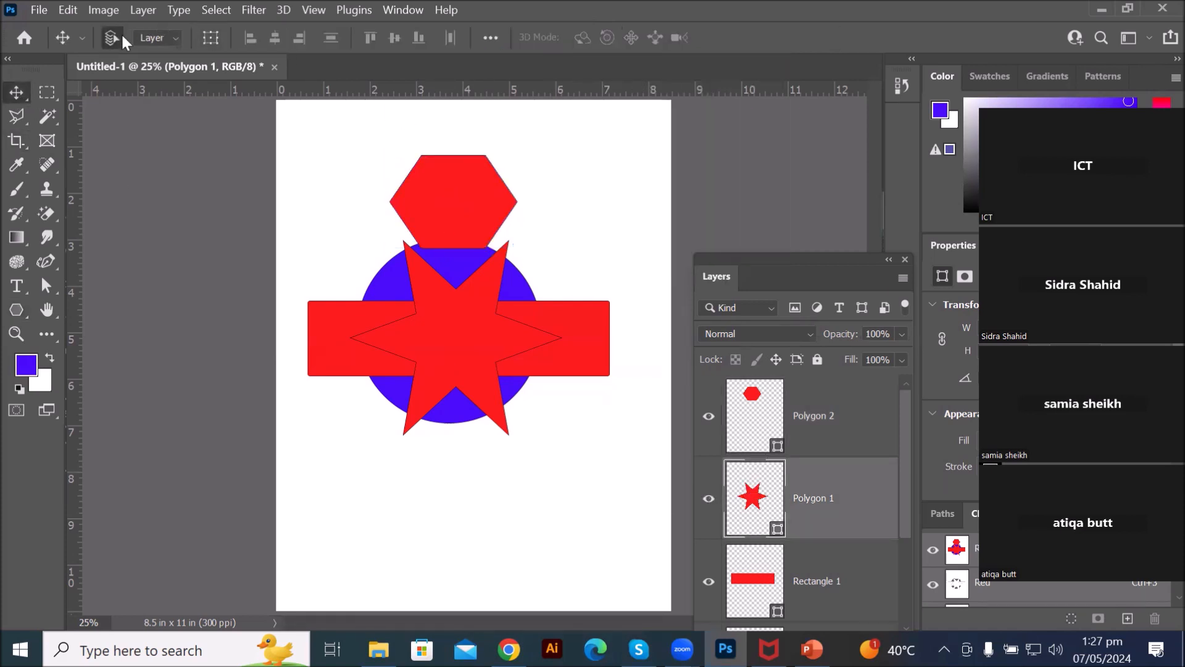
click(24, 310)
click(201, 40)
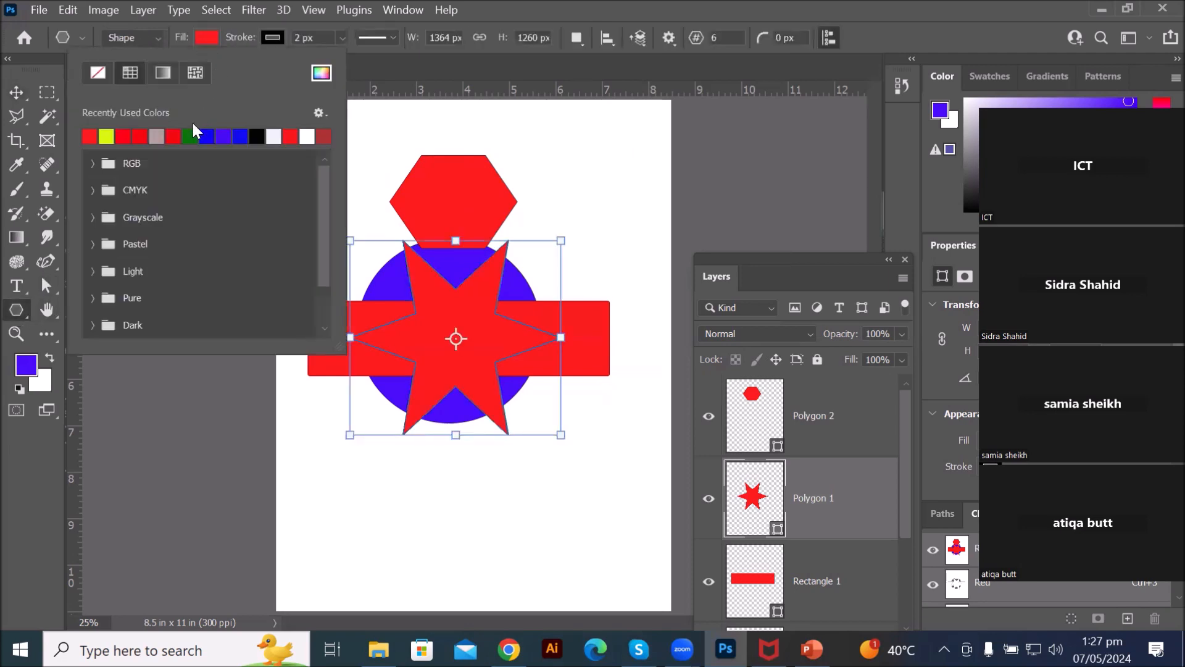
click(189, 136)
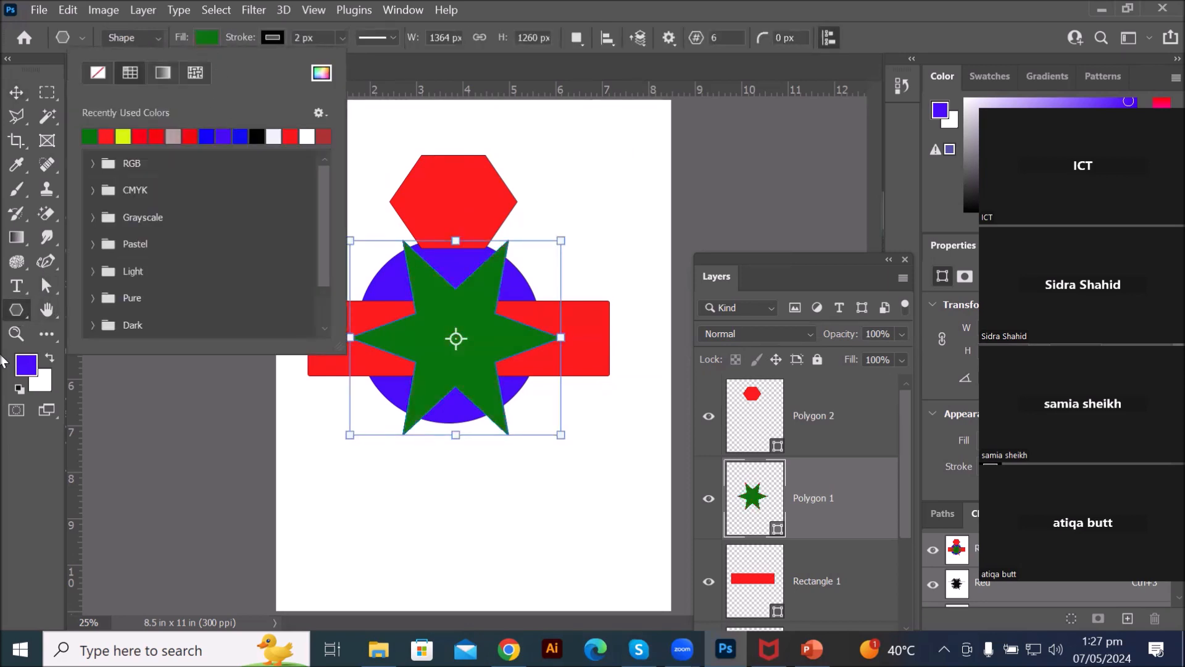
click(16, 312)
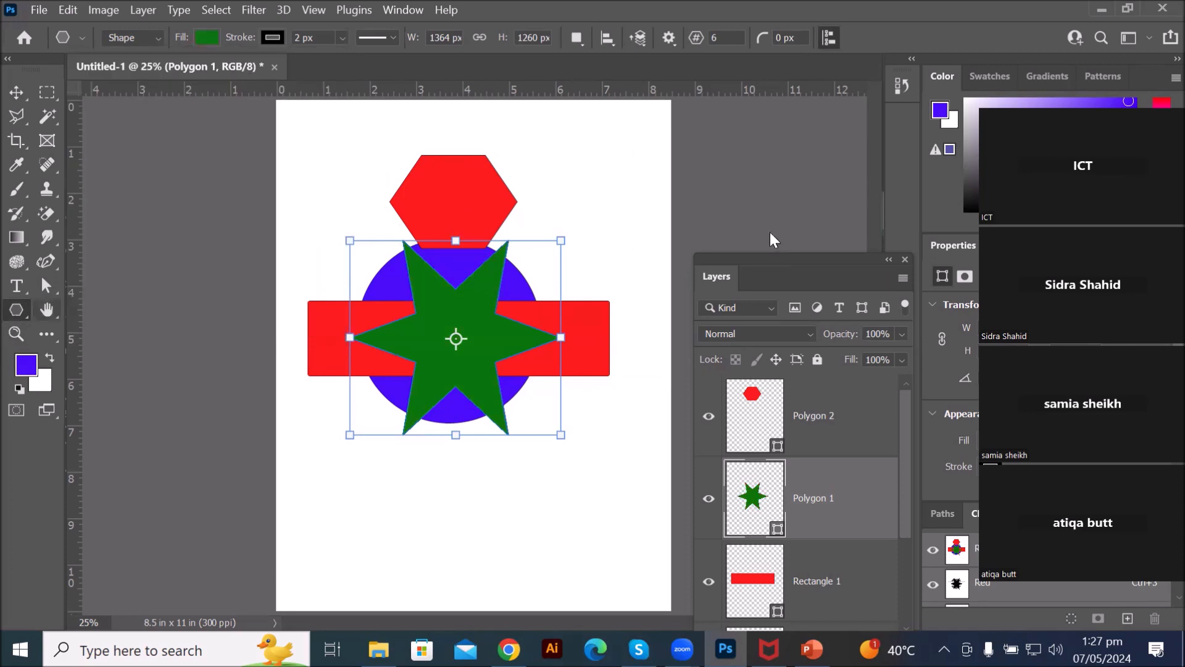
Step: Move the Layers panel higher and stretch the red hexagon on Polygon 2 downward to about 747 px tall
drag(780, 257, 738, 120)
click(711, 247)
click(717, 361)
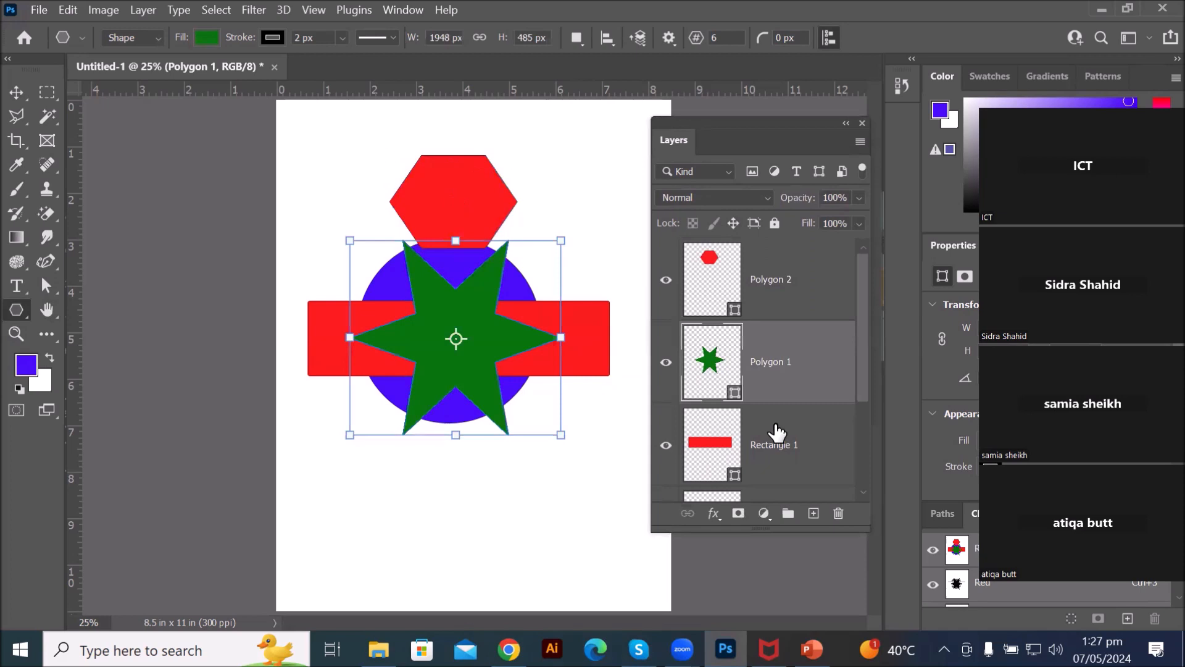
click(723, 438)
drag(858, 372, 895, 186)
click(716, 265)
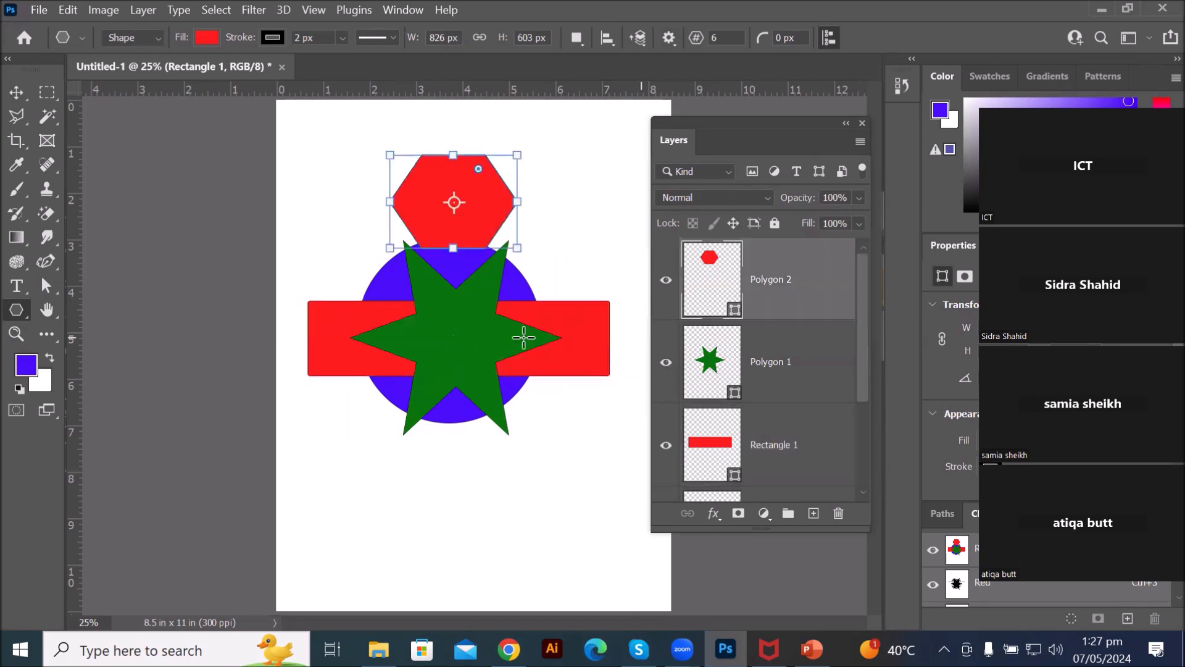
drag(449, 249, 450, 270)
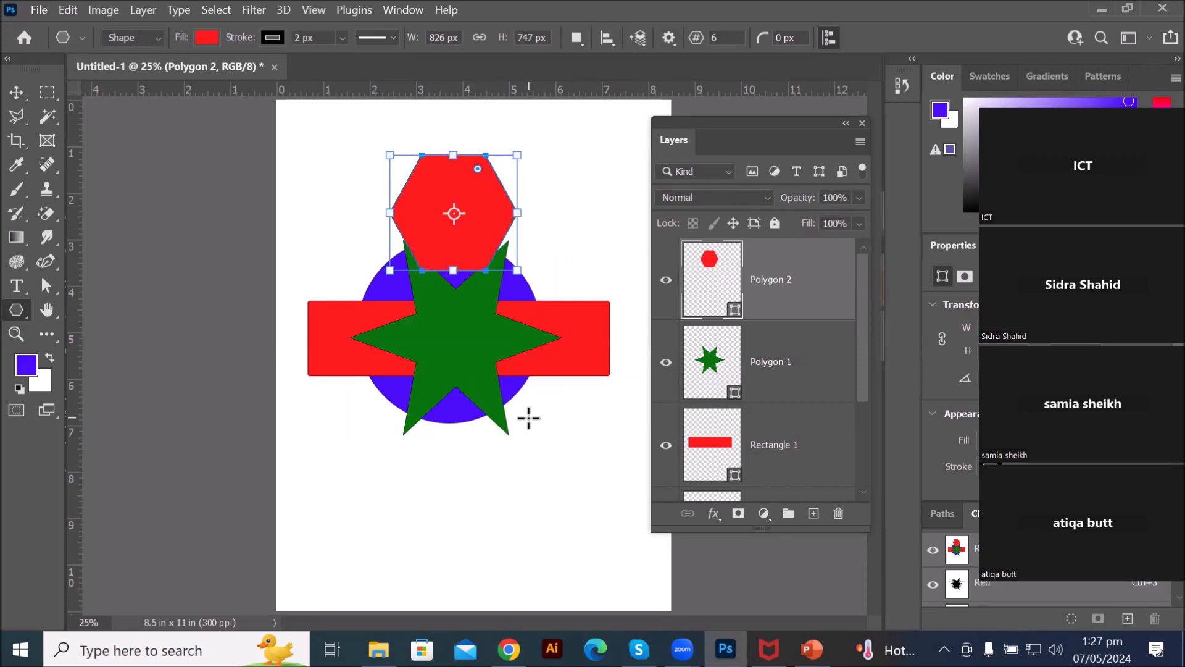
Step: Place the green star's Polygon 1 layer directly below the Rectangle 1 layer
click(721, 364)
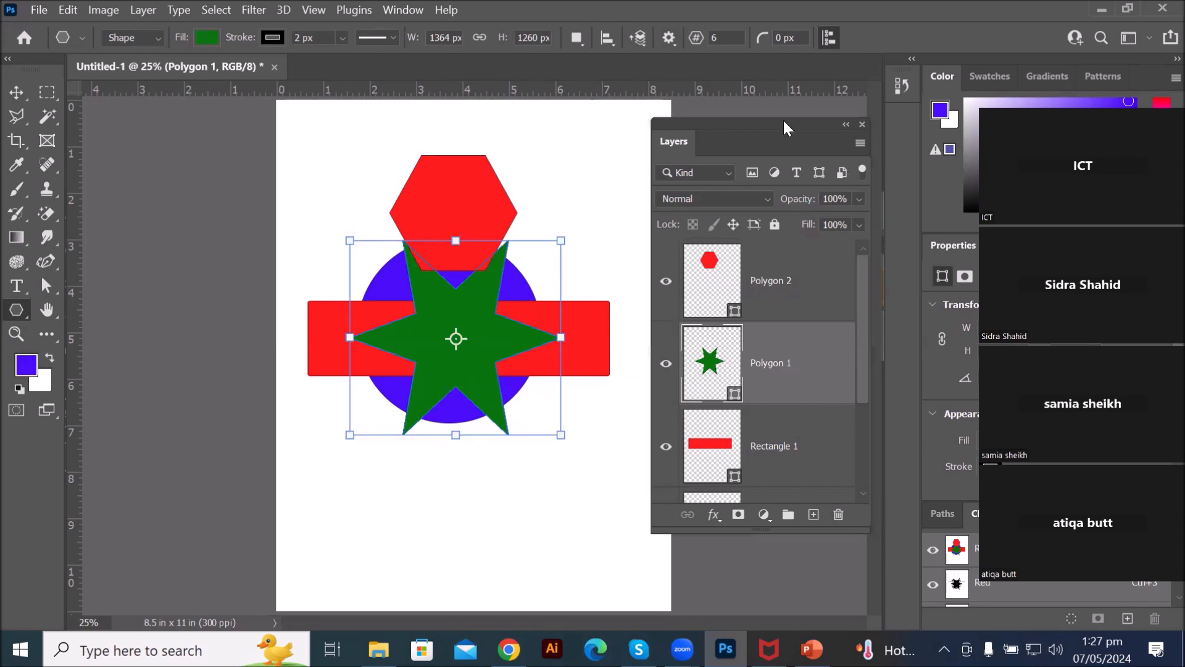
drag(785, 124, 774, 84)
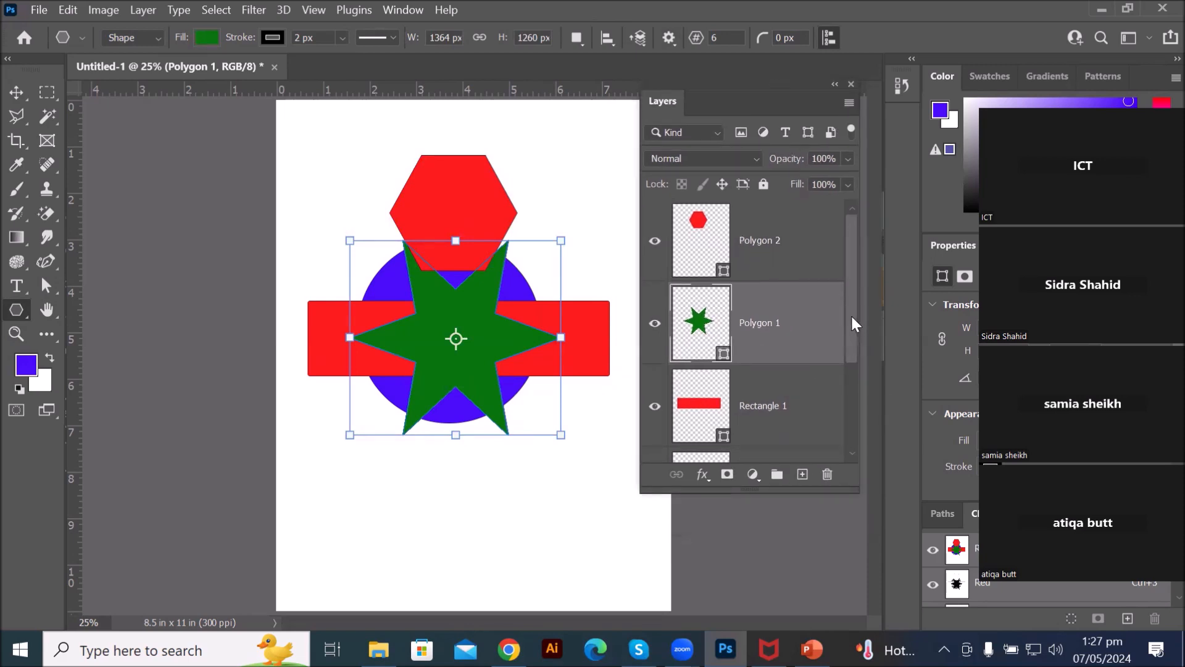
drag(720, 332, 699, 432)
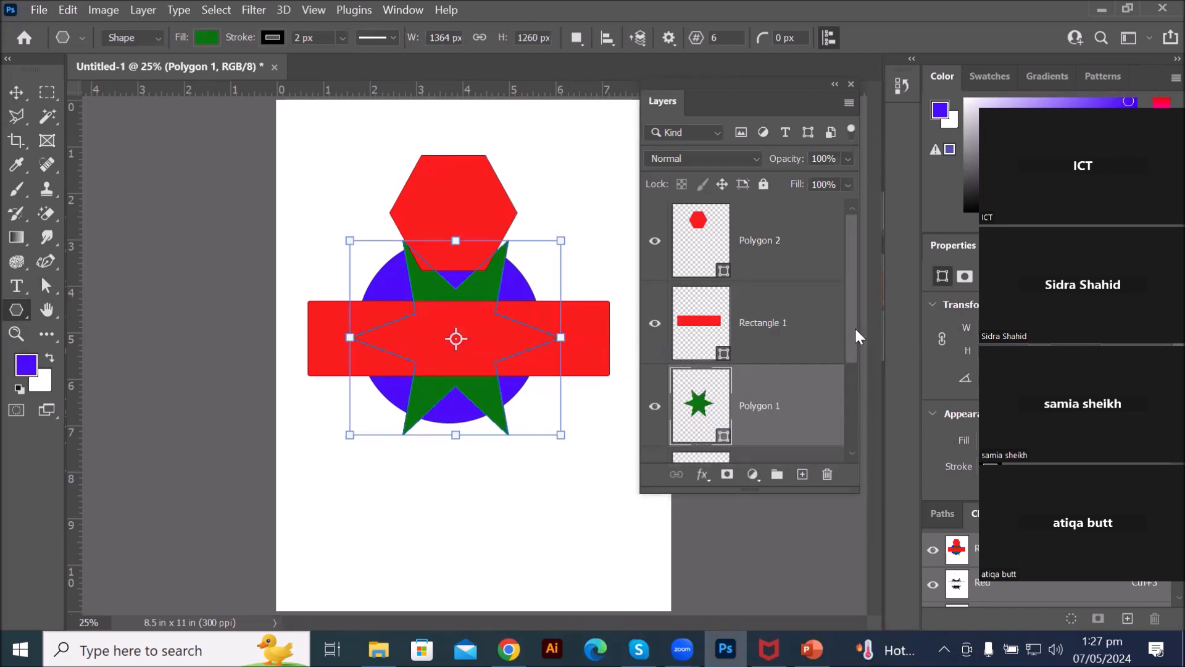
Step: Place the Polygon 1 layer below Ellipse 1 and inspect the star's points sticking out behind the blue circle
drag(850, 340, 849, 388)
drag(710, 318, 697, 401)
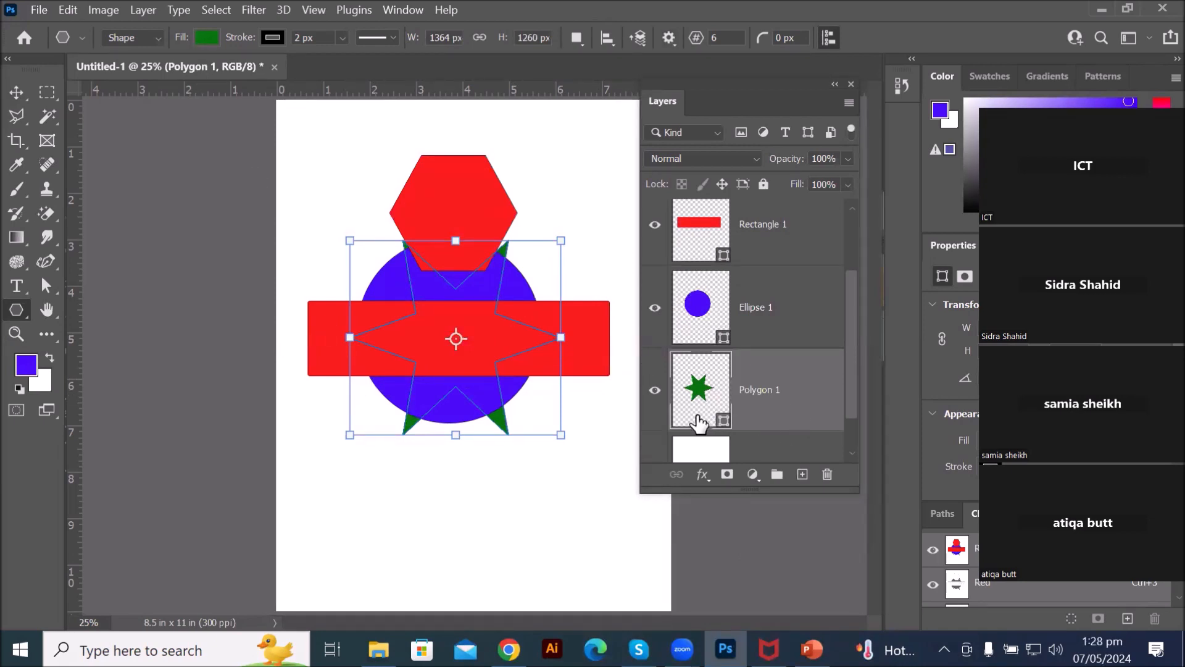
scroll(508, 434, up, 3)
scroll(512, 424, up, 4)
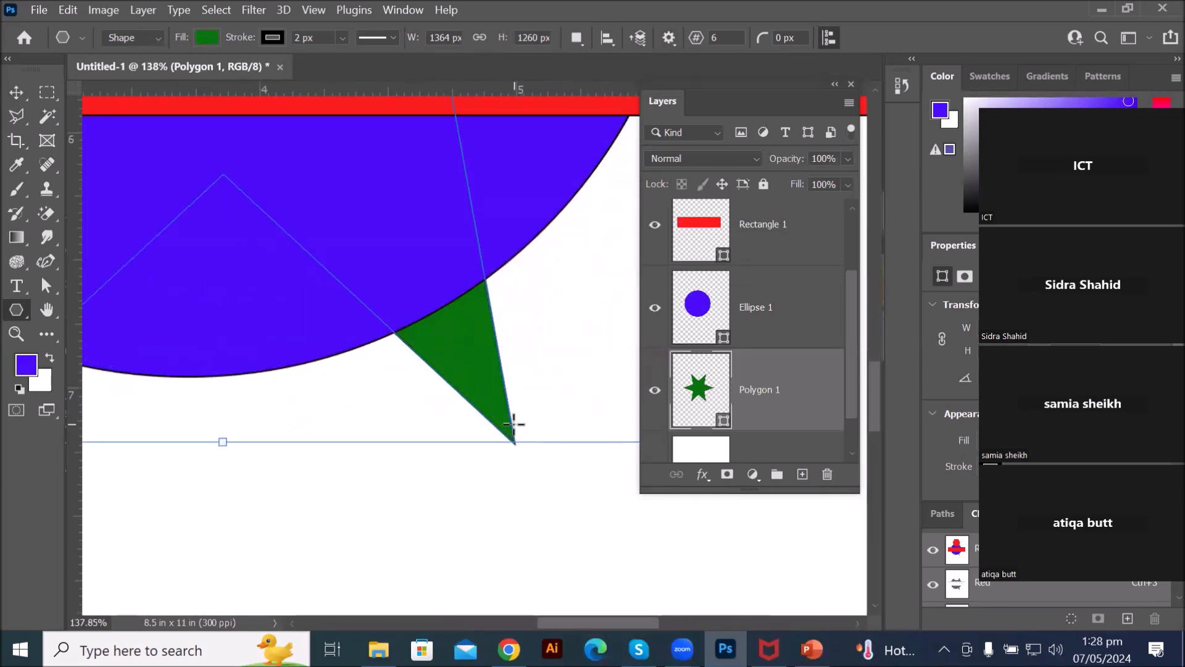
scroll(514, 423, down, 5)
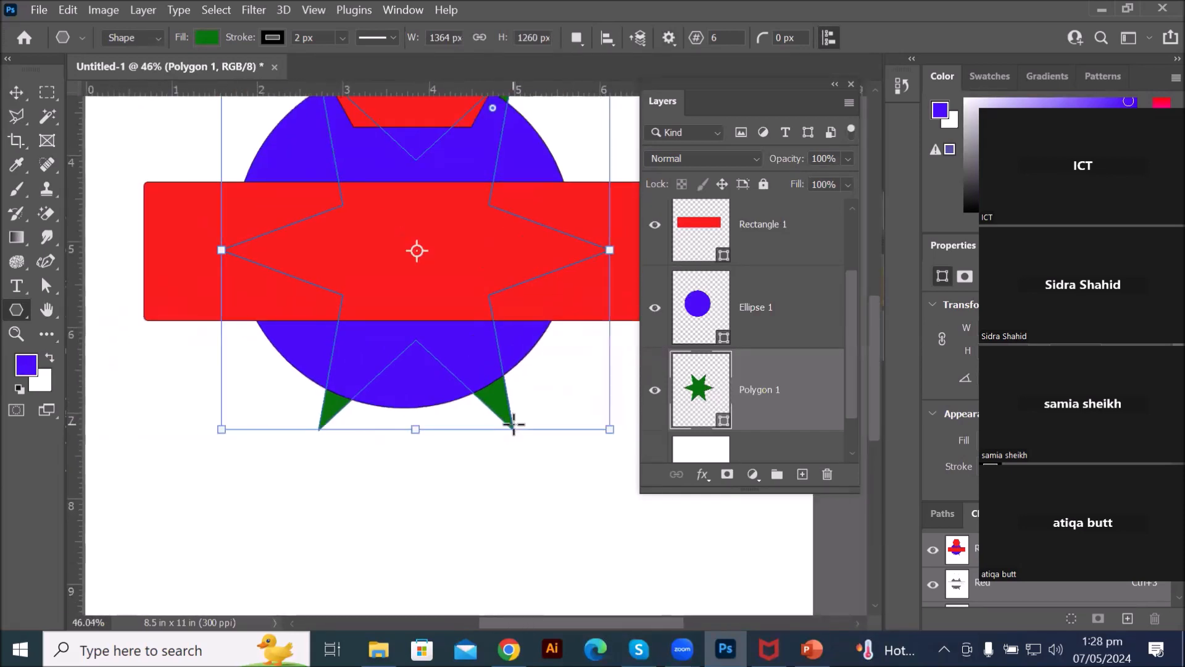
scroll(513, 423, down, 2)
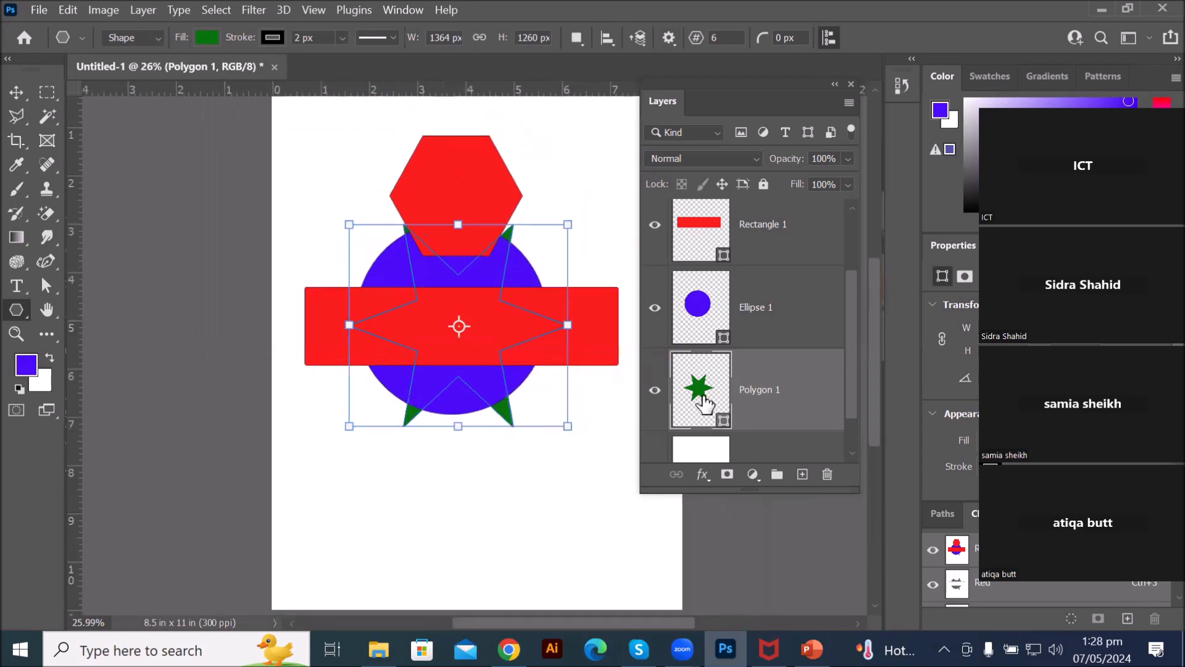
Step: Bring the Polygon 1 layer to the top of the layer stack and shift the green star slightly up over the hexagon
drag(705, 404, 733, 216)
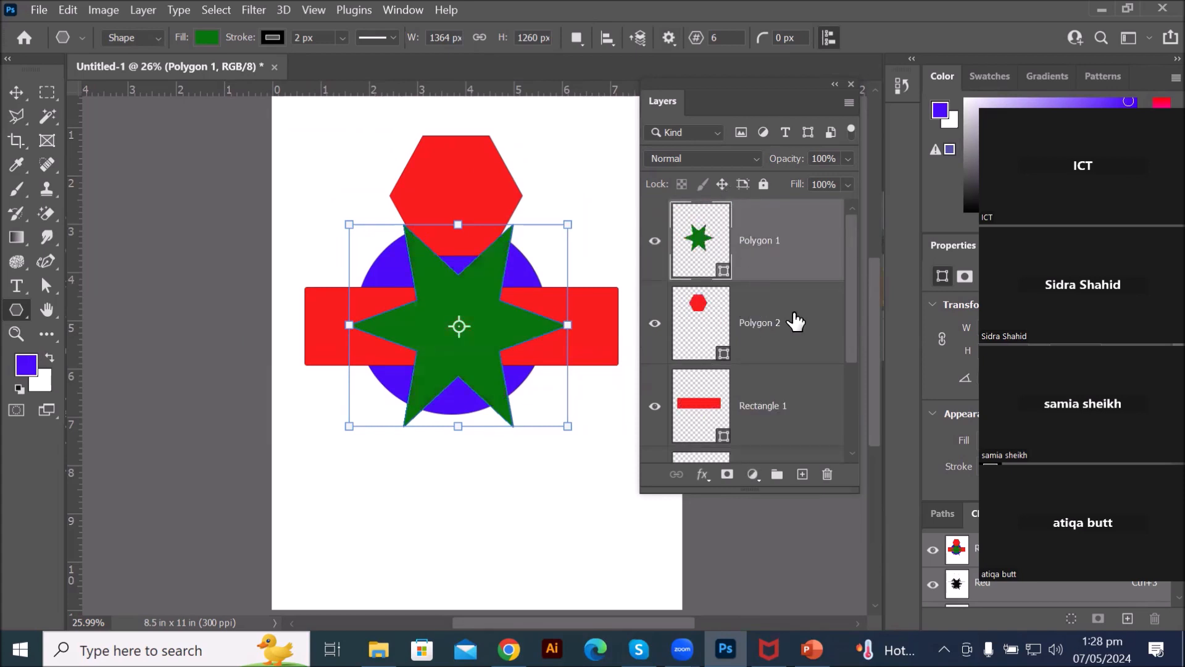
click(16, 92)
drag(442, 325, 431, 288)
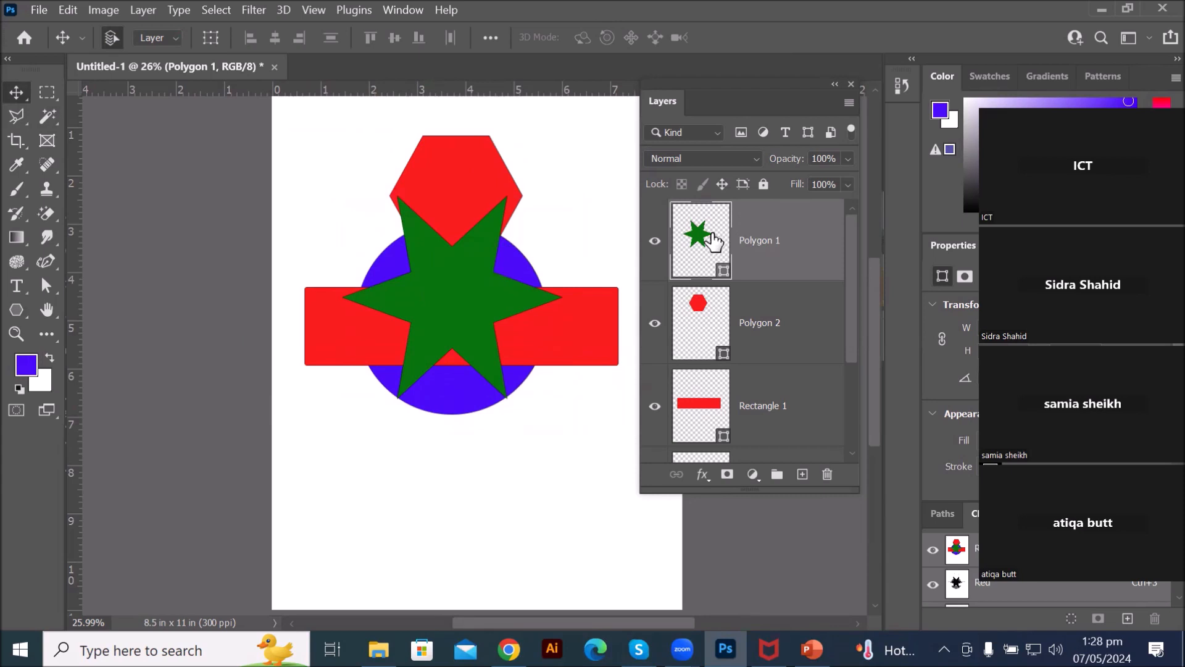
Step: Try the Bring Shape To Front and Send Shape To Back arrangement options on the green star
click(16, 309)
click(637, 38)
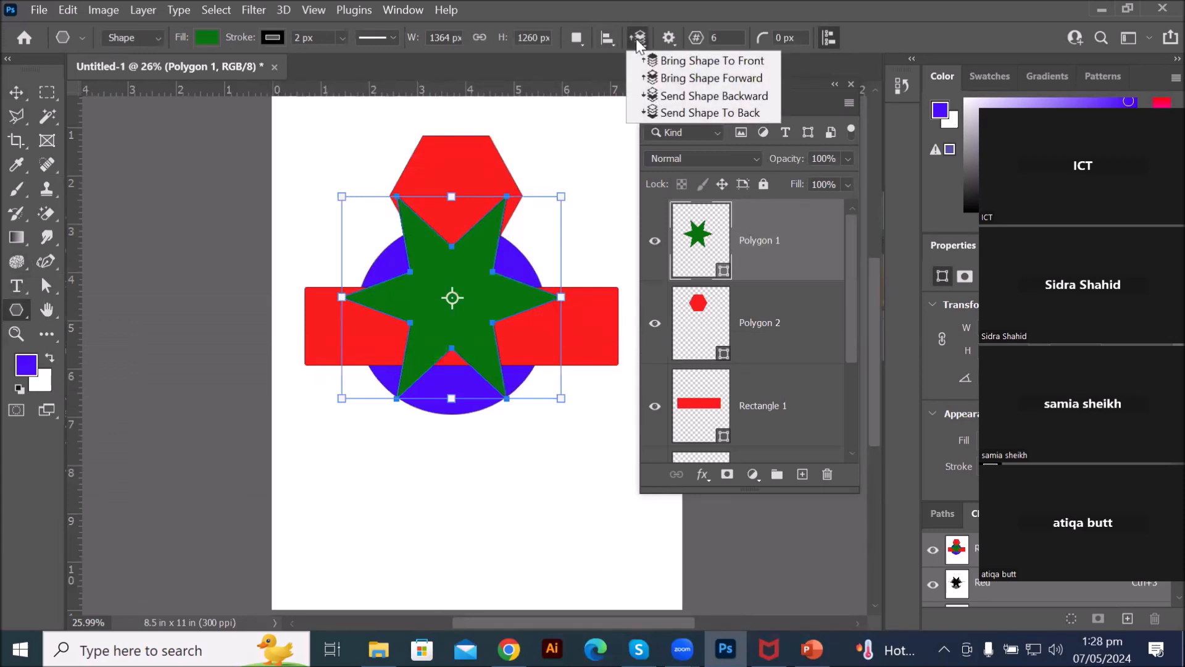
click(674, 67)
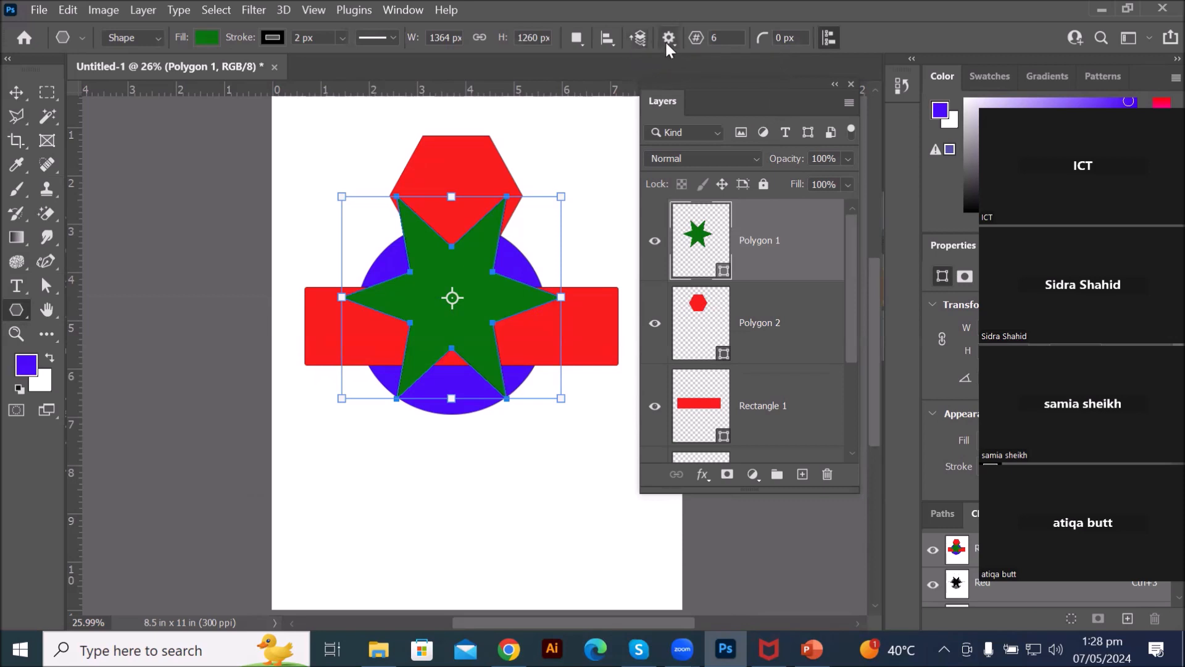
click(668, 39)
click(669, 41)
click(636, 37)
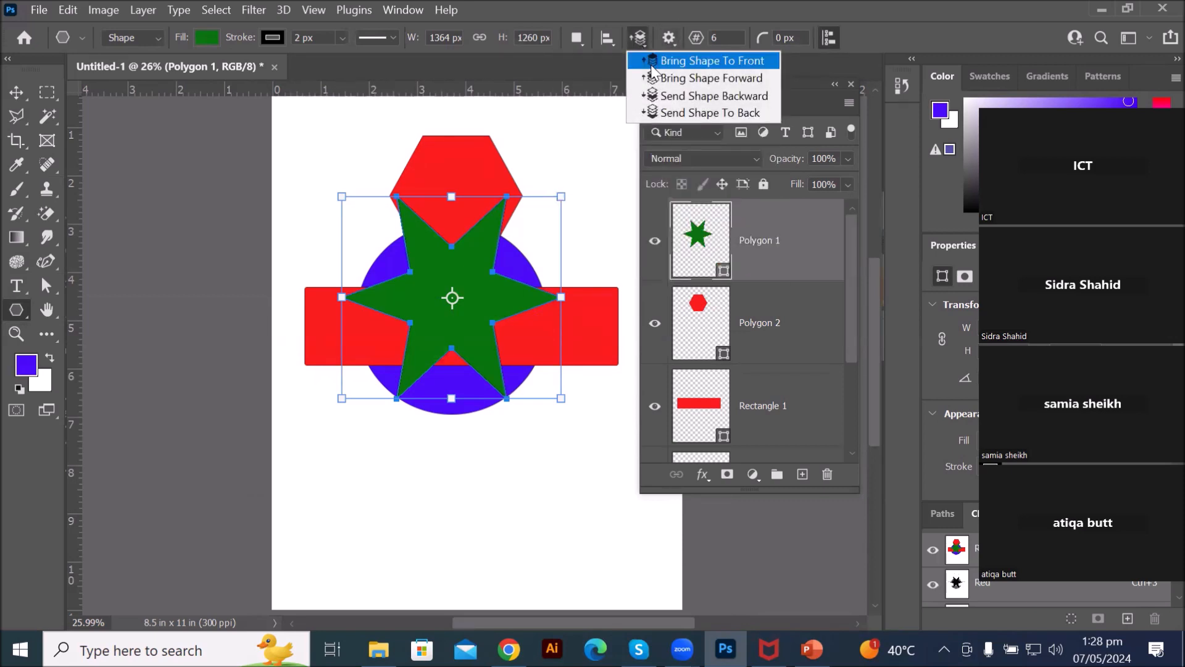
click(699, 112)
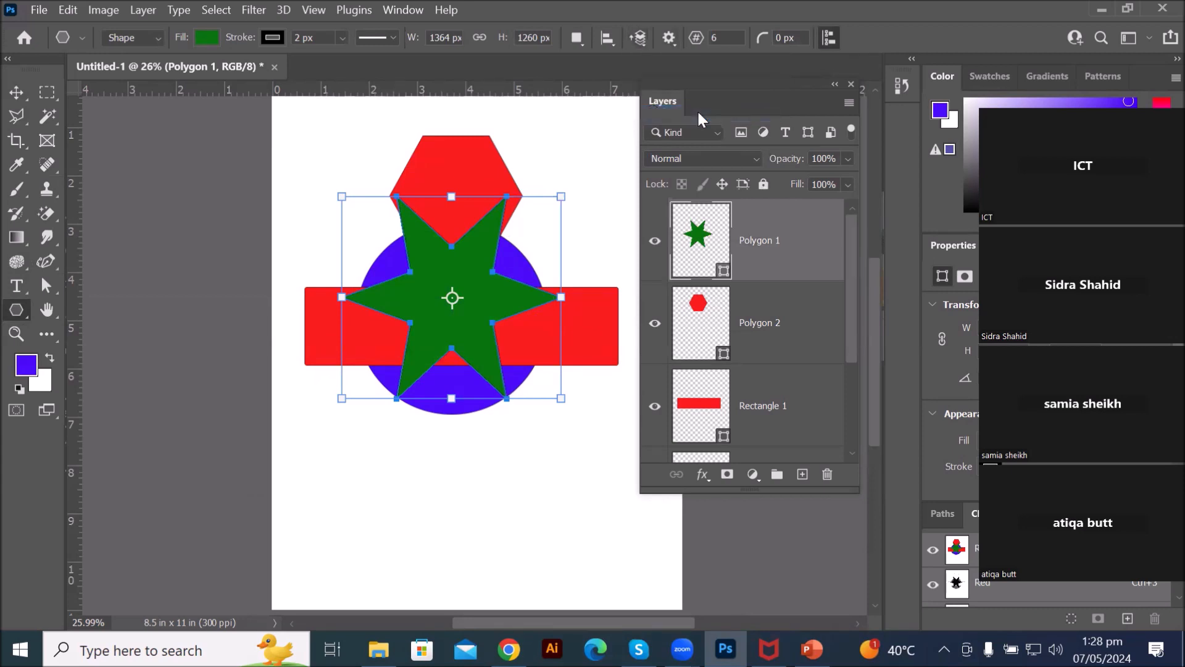
click(639, 41)
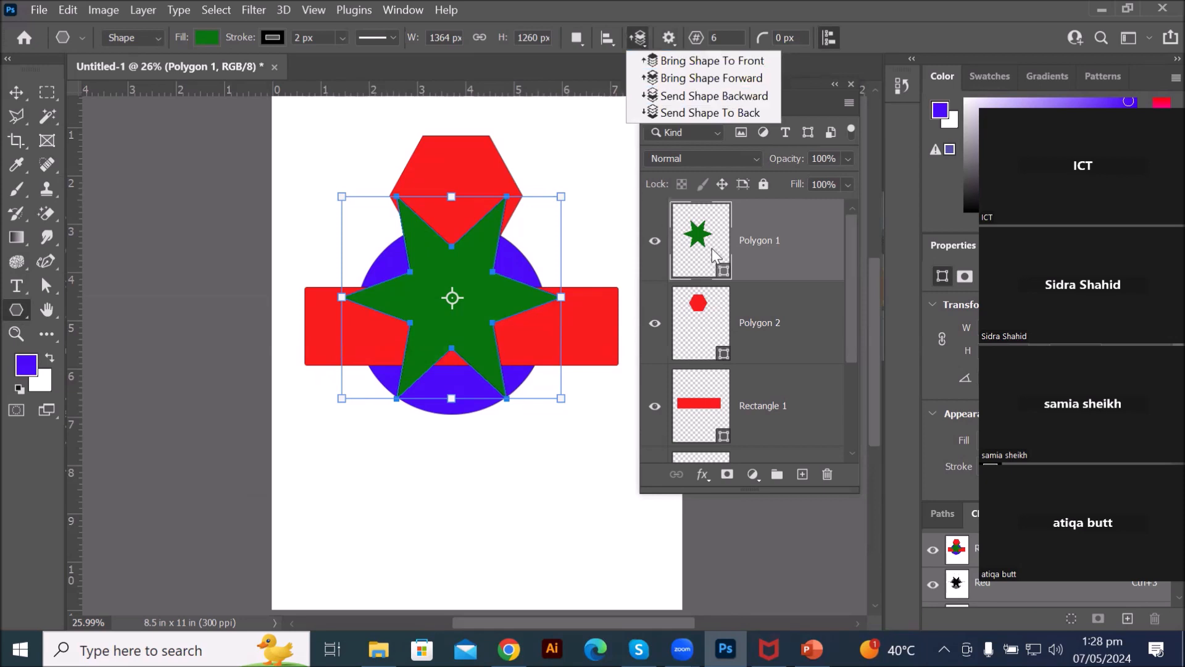
click(639, 34)
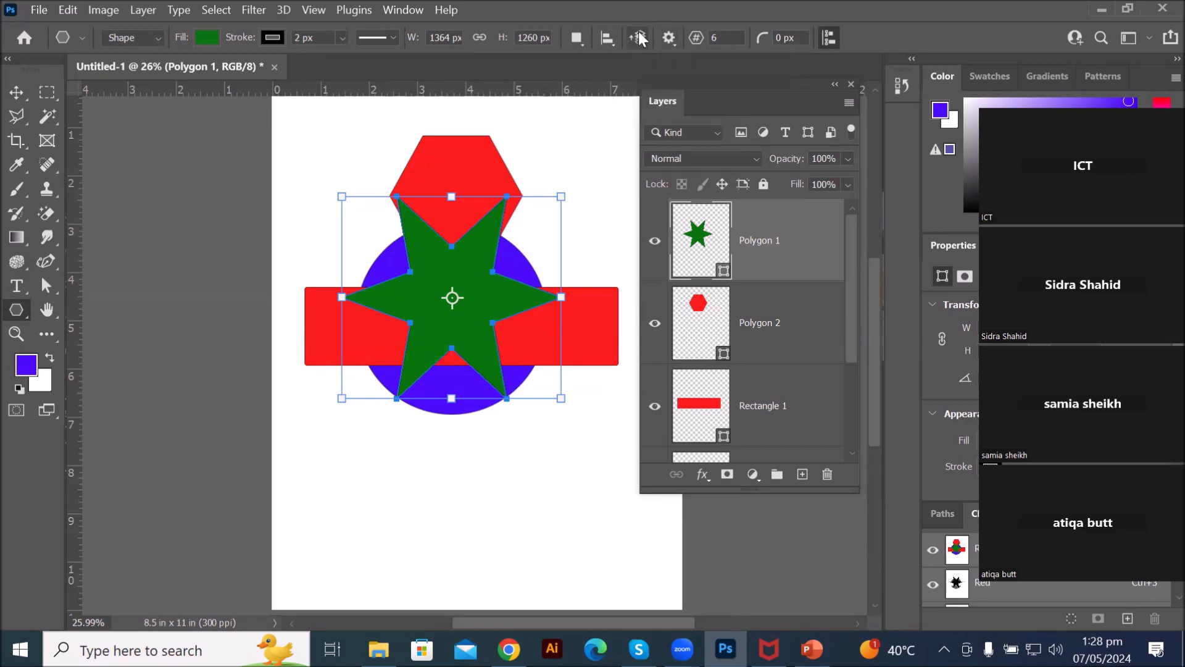
click(142, 11)
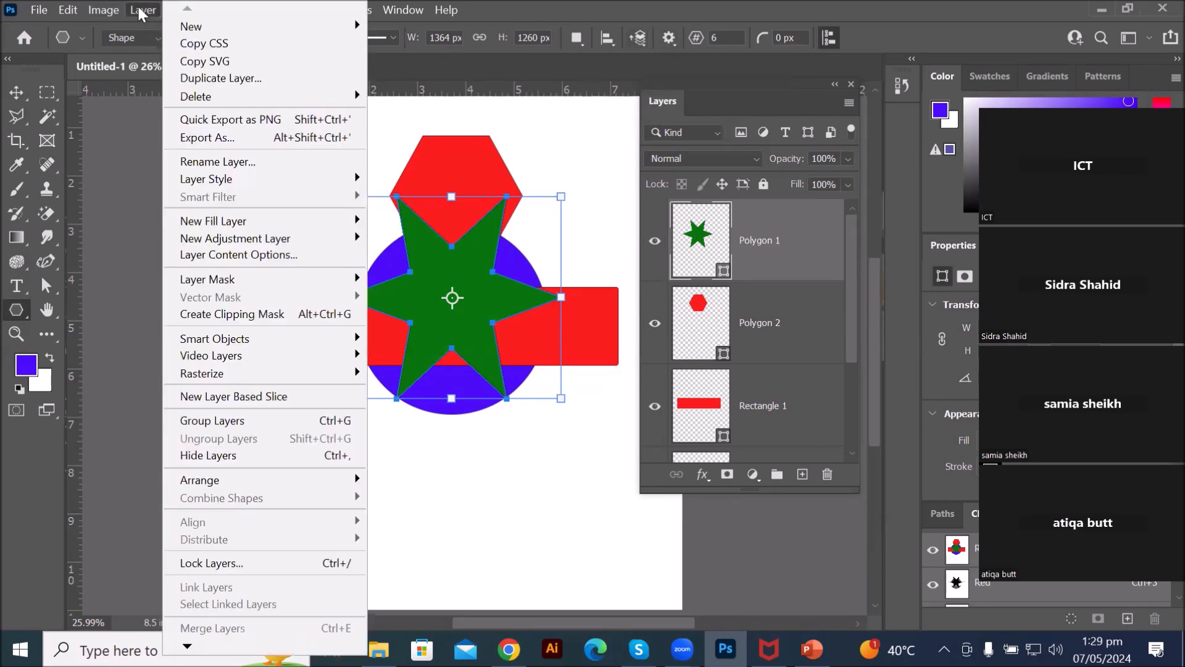
click(131, 9)
click(144, 12)
mouse_move(120, 19)
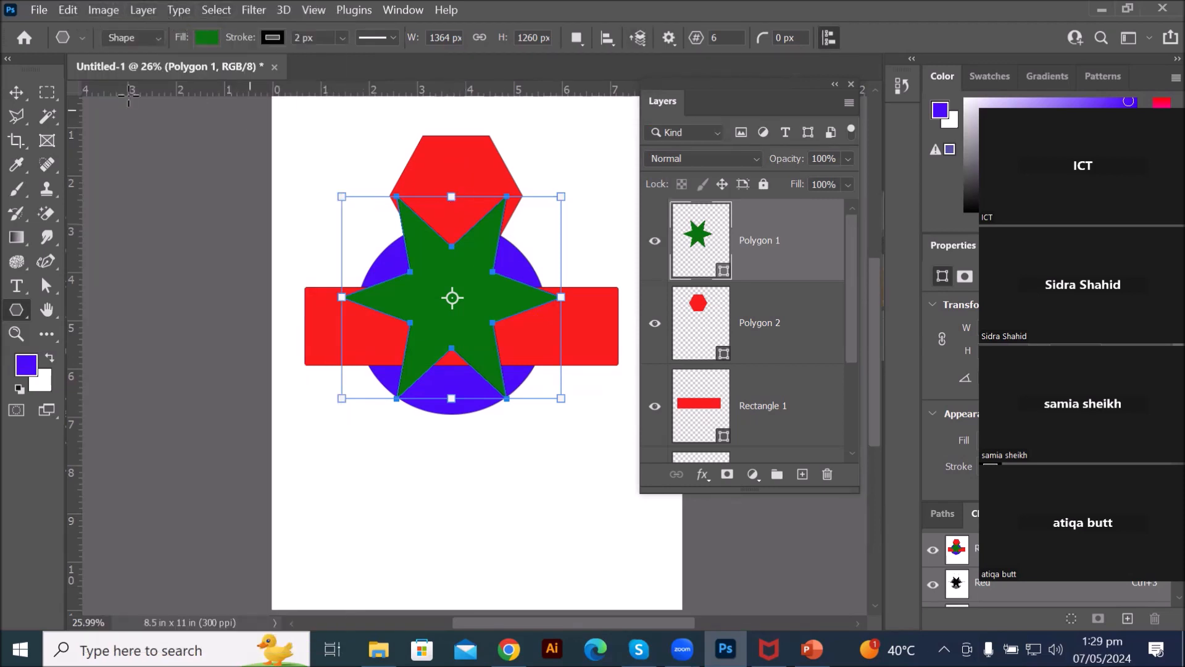
Step: Move the green star slightly upward with the Move tool so it overlaps more of the red hexagon
click(16, 92)
drag(441, 281, 445, 257)
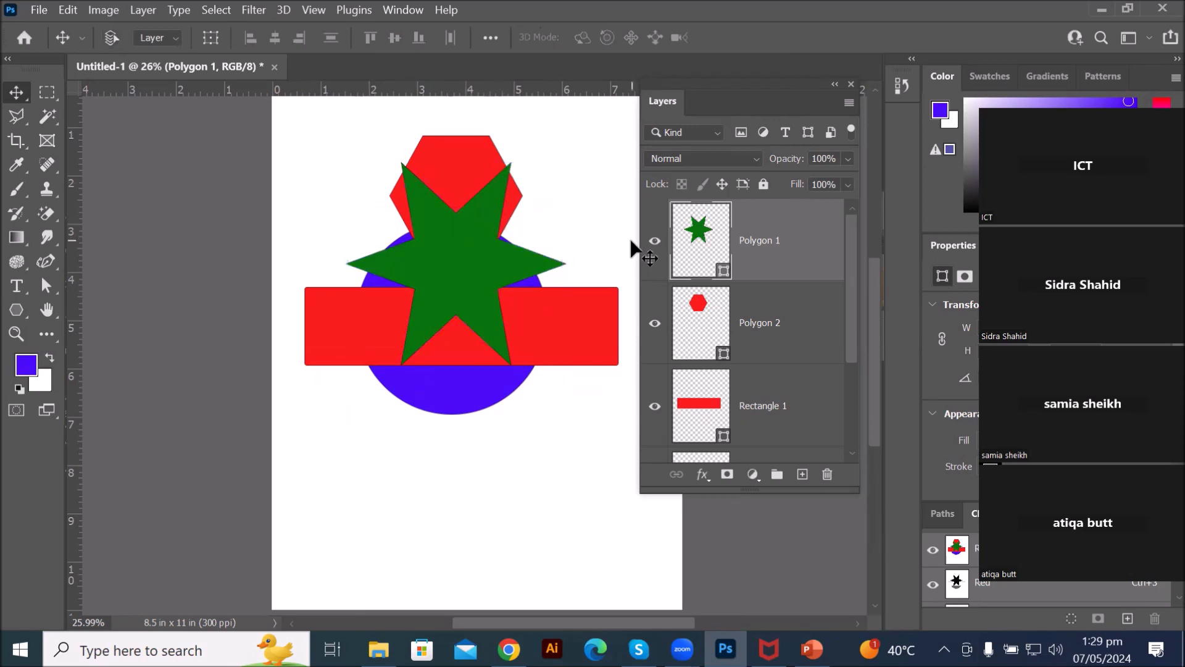
key(ctrl+t)
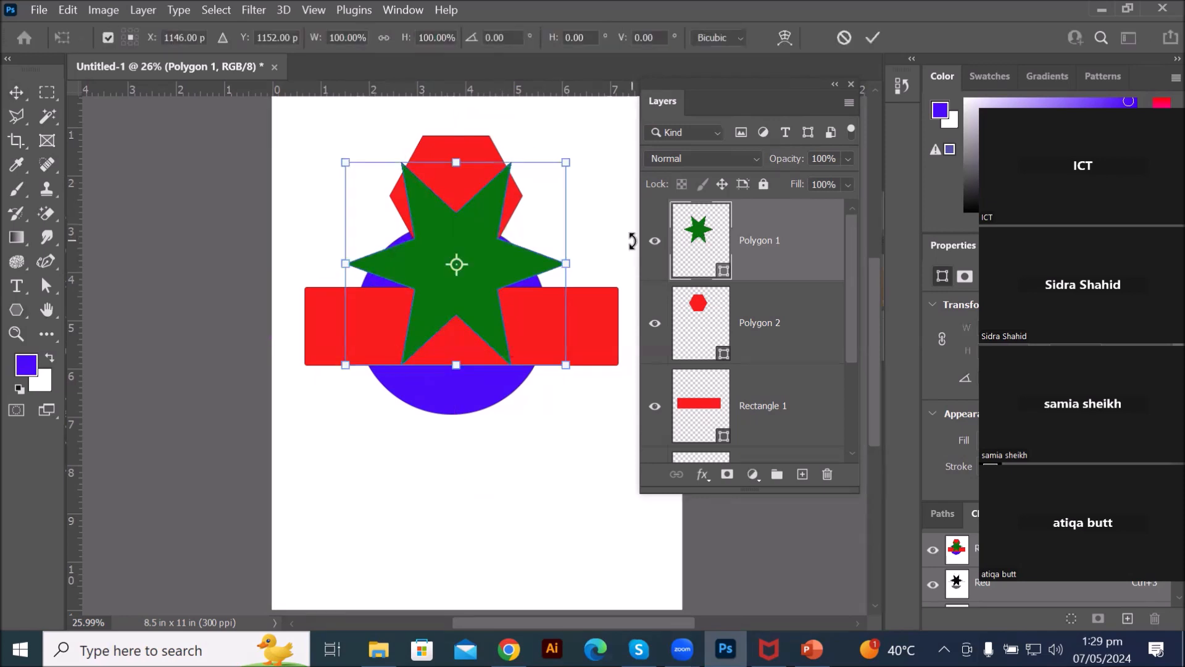
click(873, 35)
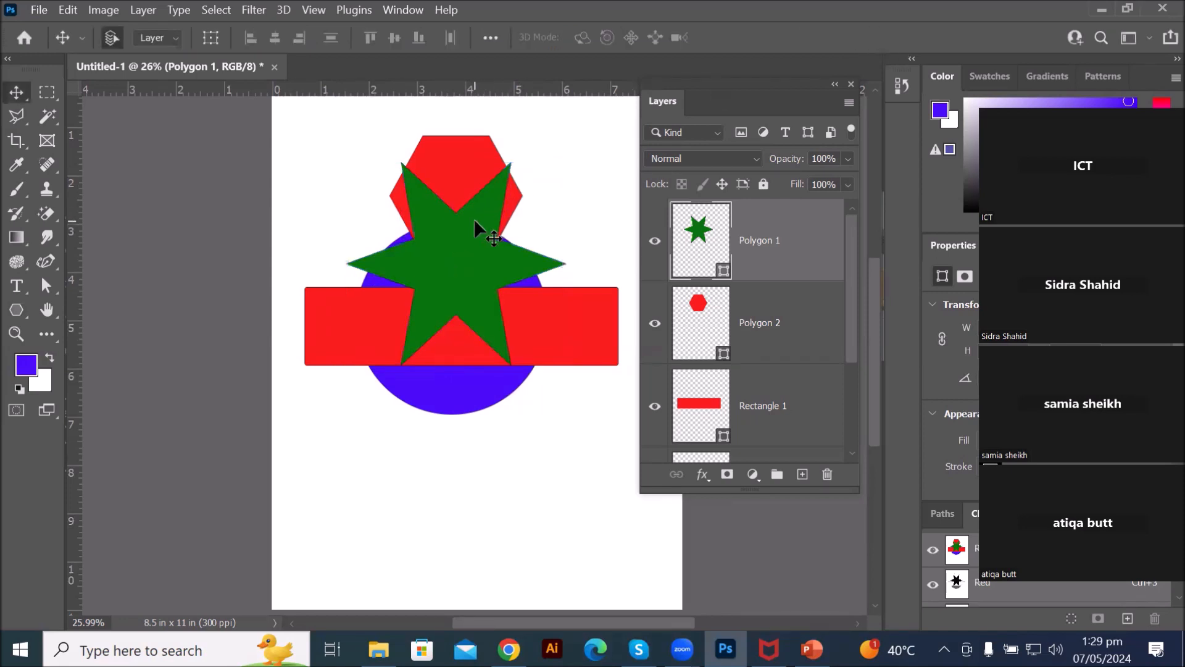
Step: Send the green star's Polygon 1 layer to the back, behind all the other shapes, with Arrange's Send to Back
click(142, 11)
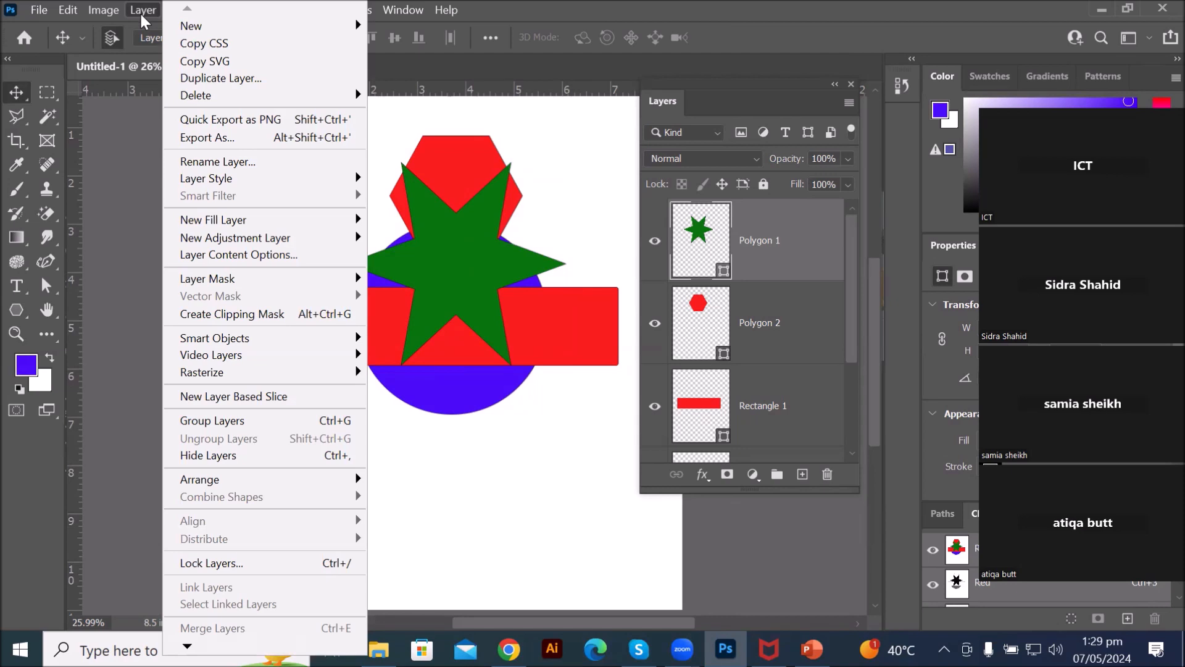
click(140, 11)
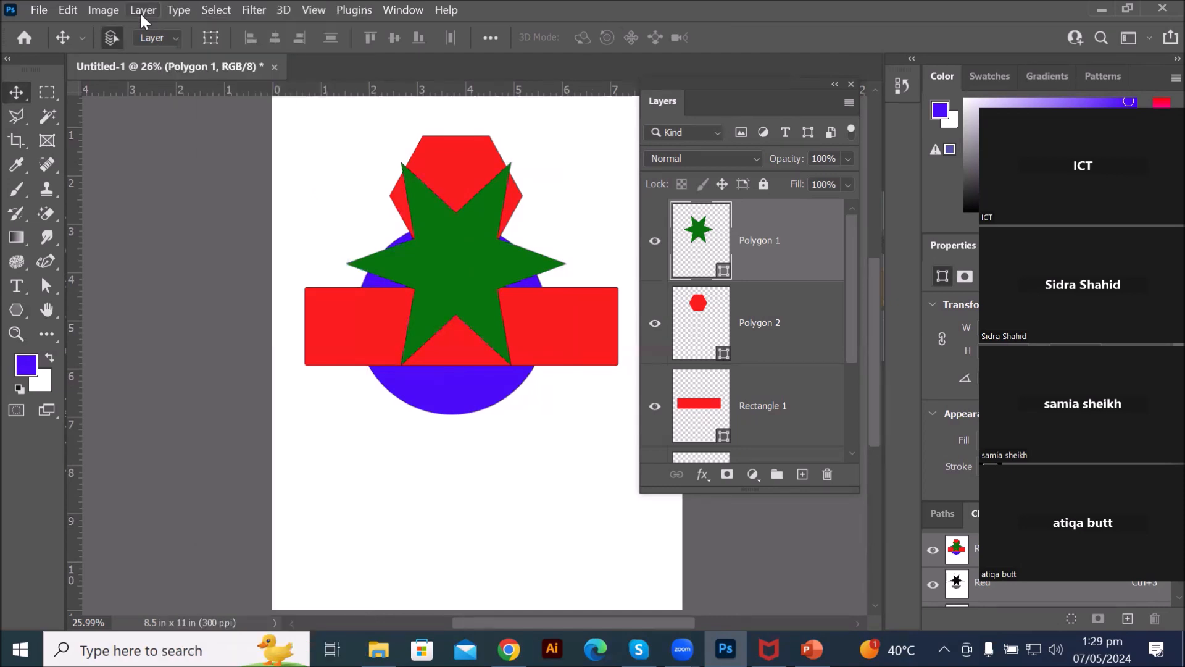
click(140, 11)
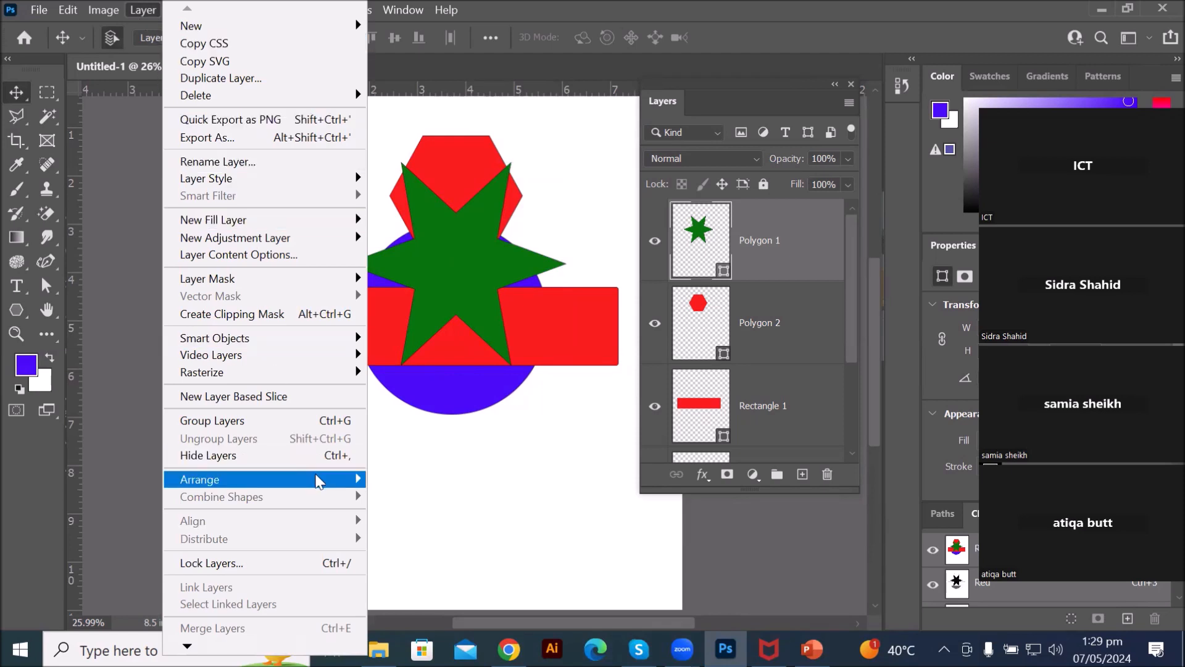
mouse_move(316, 481)
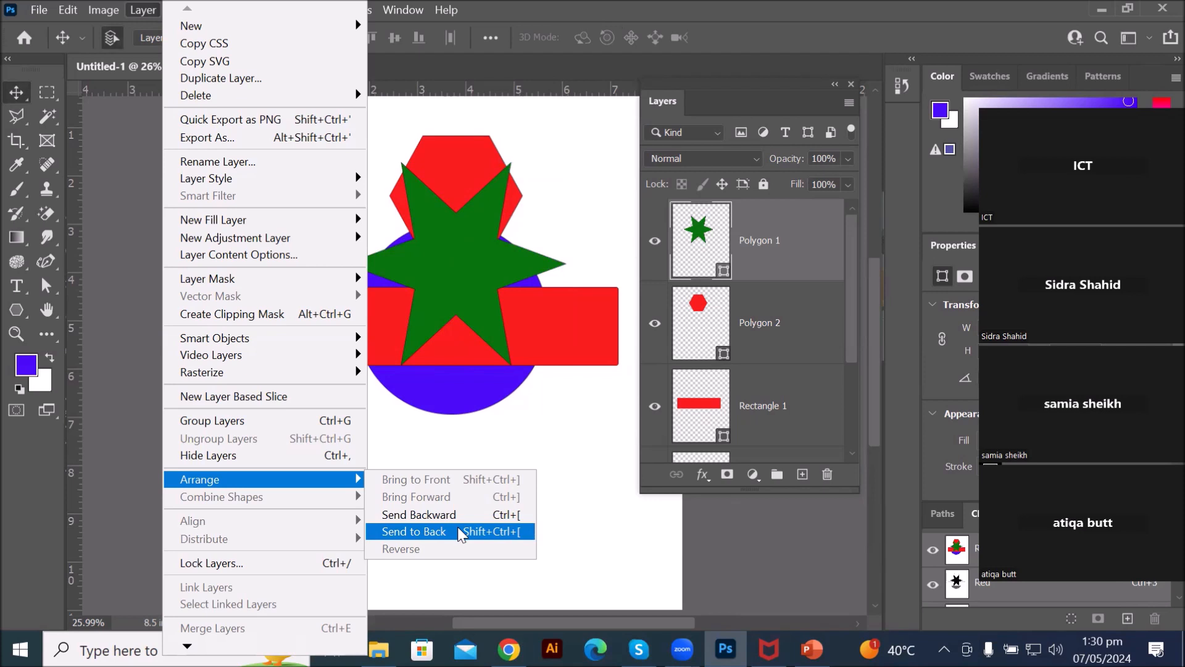
click(415, 532)
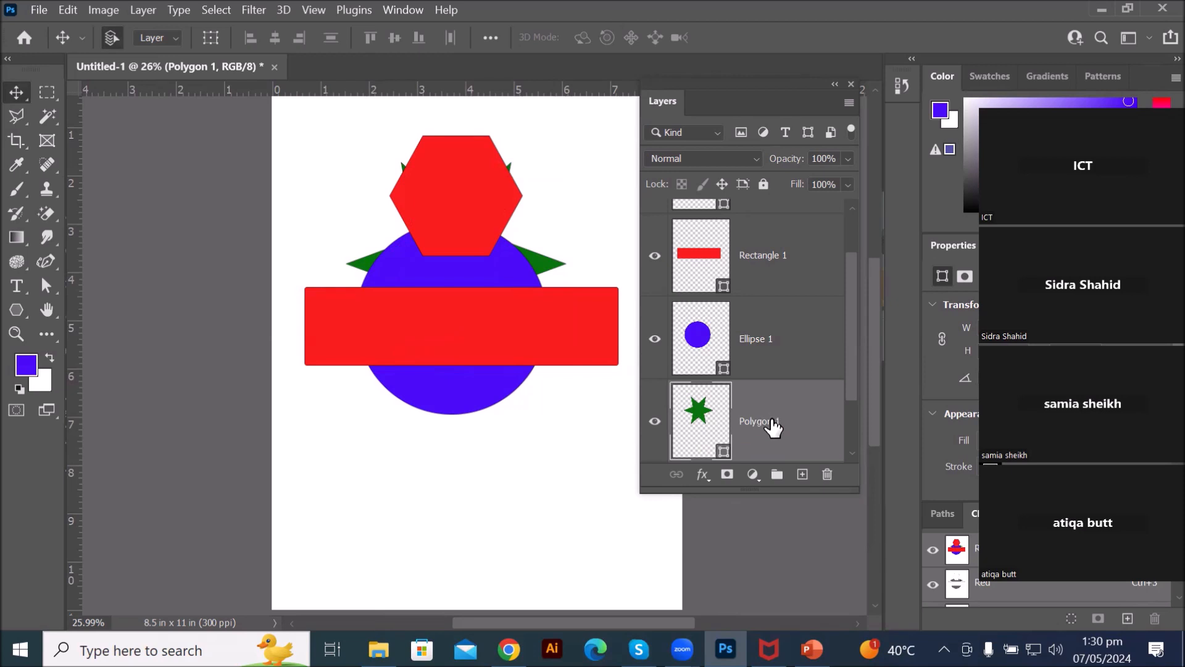
Step: Bring the green star forward one layer at a time, past the circle, rectangle and hexagon, to the top of the stack
click(129, 9)
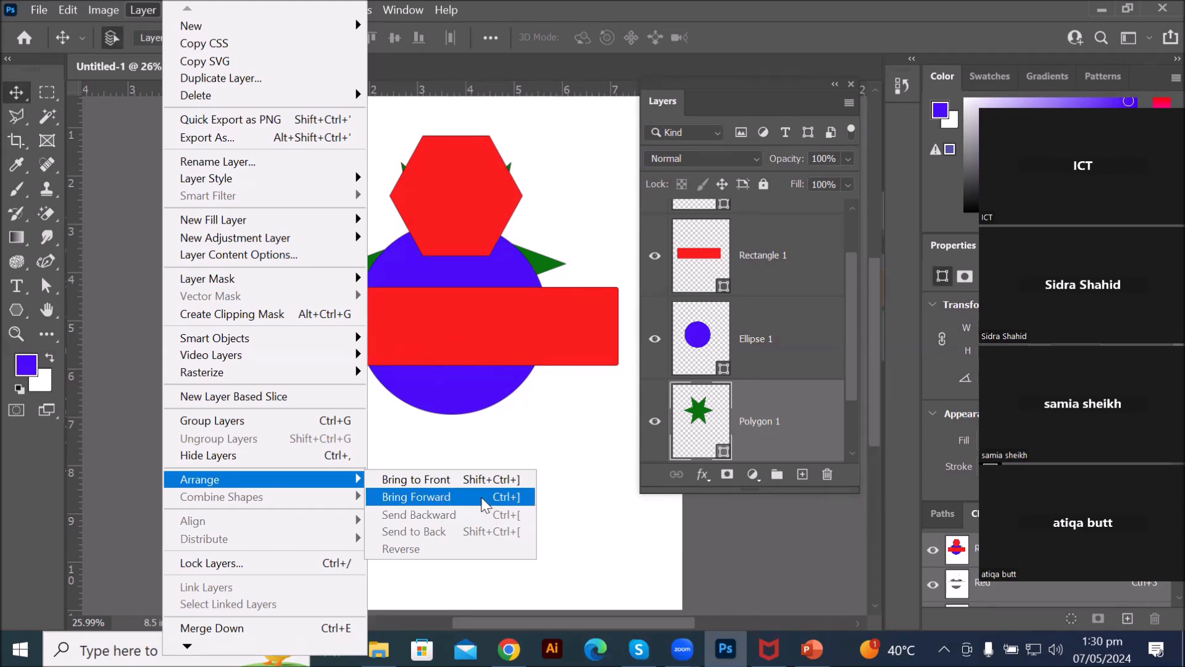
click(890, 481)
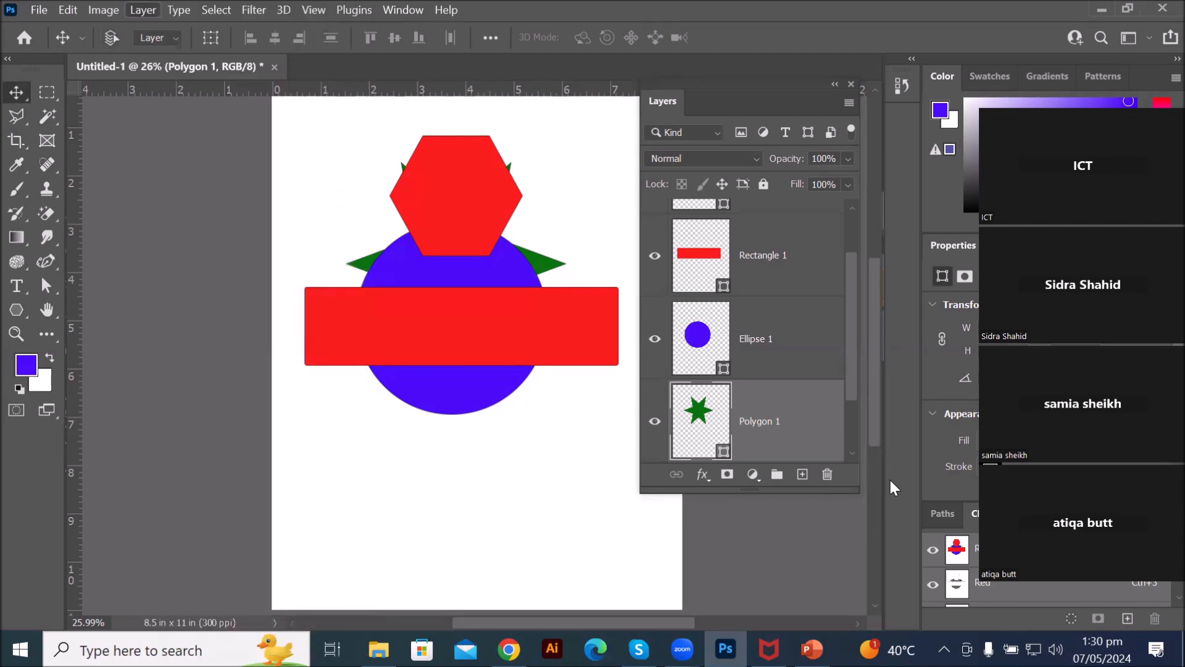
key(ctrl+bracketright)
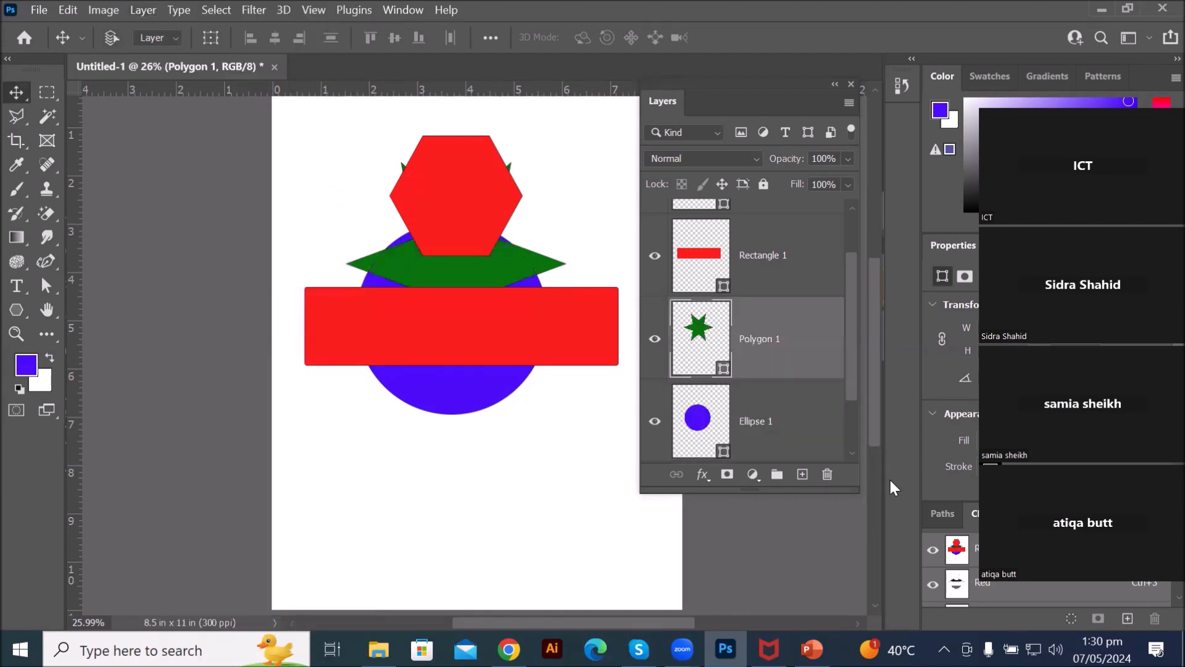
key(ctrl+bracketright)
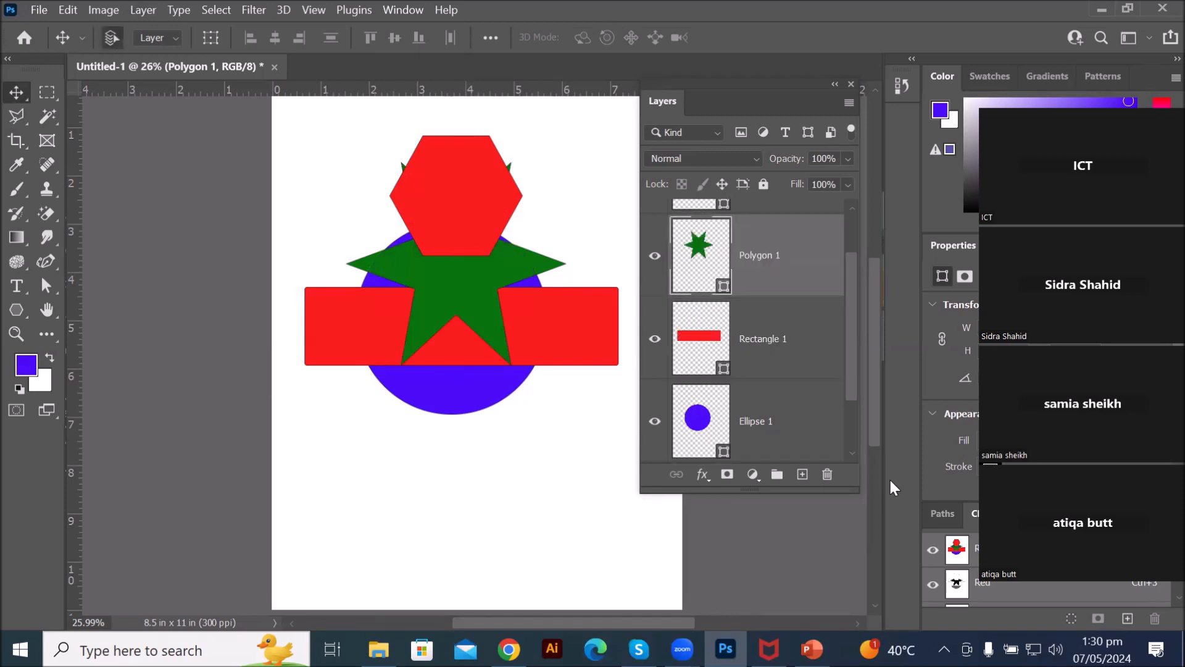
key(ctrl+bracketright)
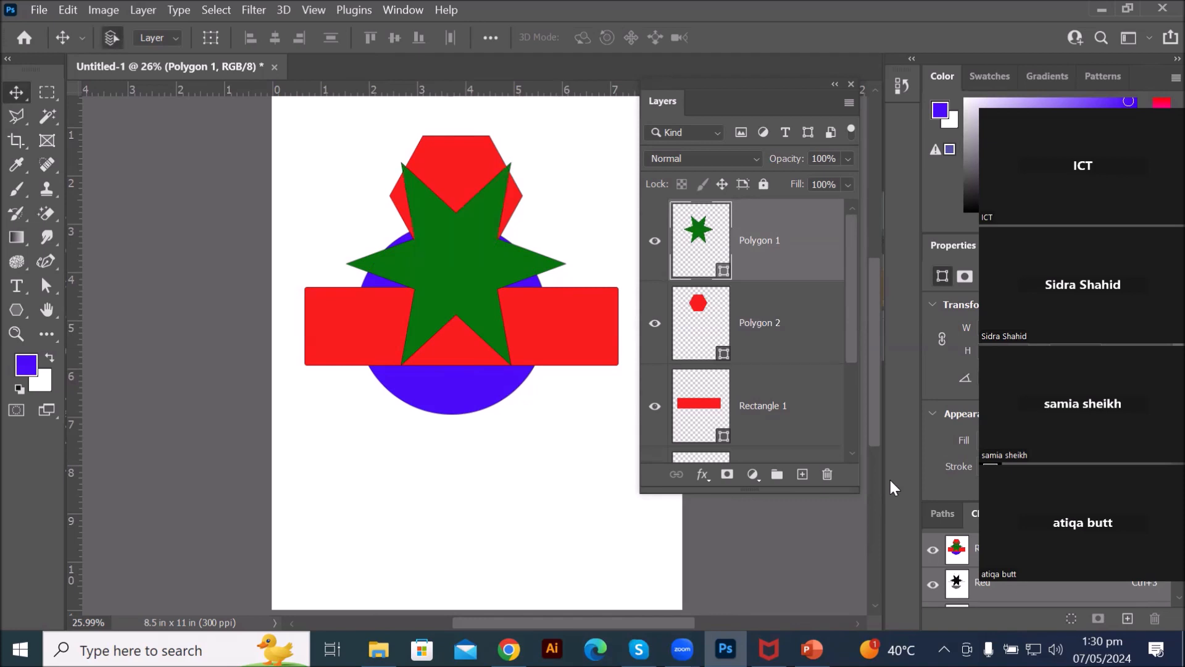
Step: Send the green star backward one layer at a time until Polygon 1 sits directly below Ellipse 1
key(ctrl+bracketleft)
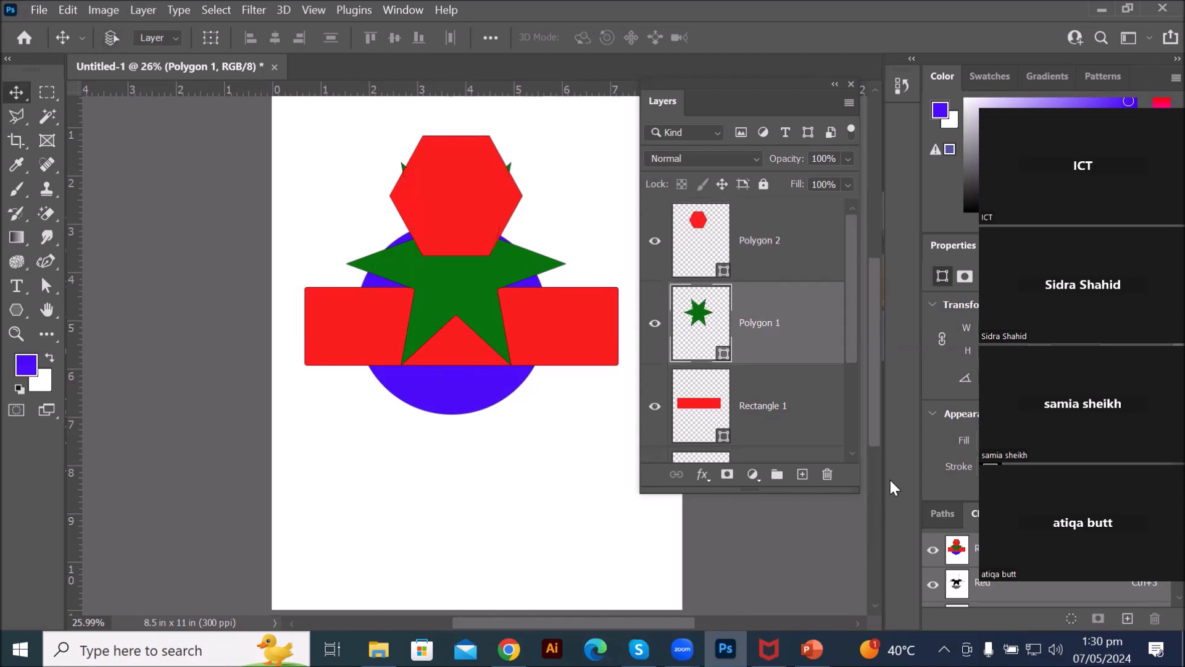
key(ctrl+bracketleft)
key(ctrl+bracketleft)
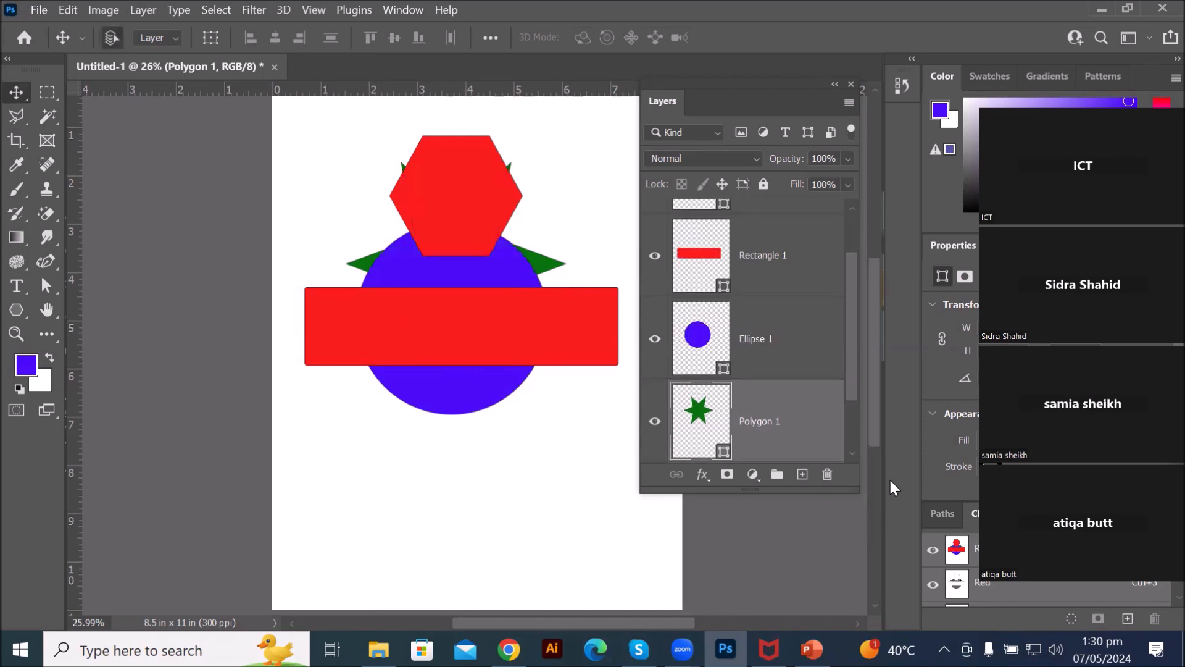
Step: Alternate the green star between Bring to Front and Send to Back, ending with it in front of all shapes
key(ctrl+shift+bracketright)
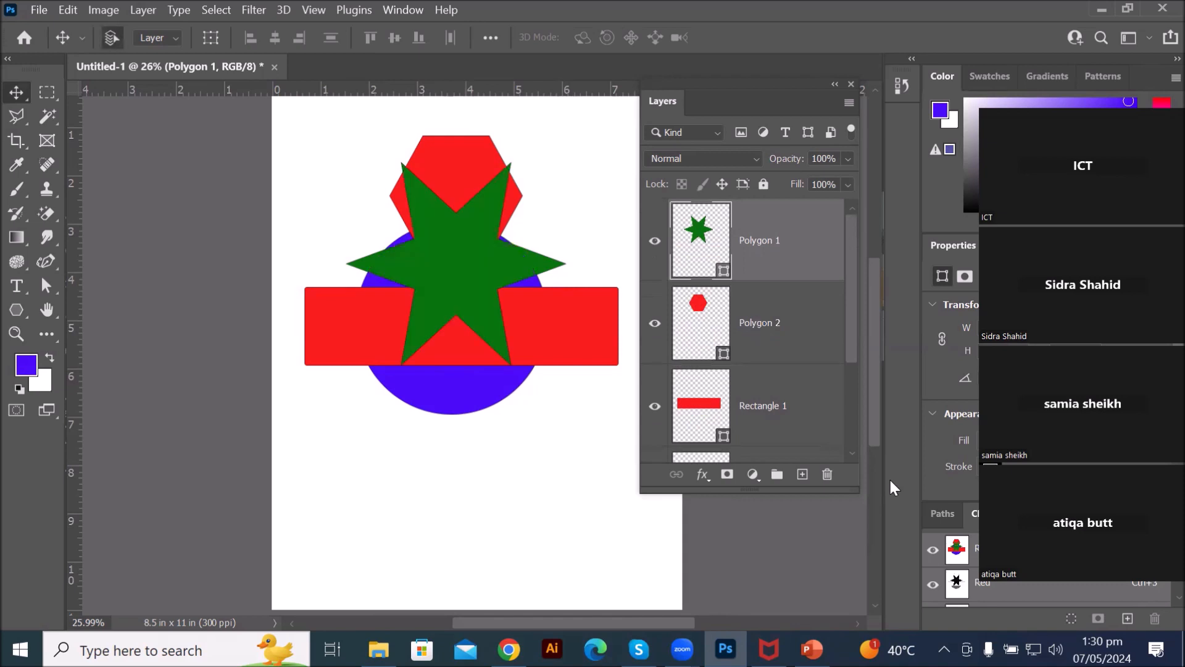
key(ctrl+shift+bracketleft)
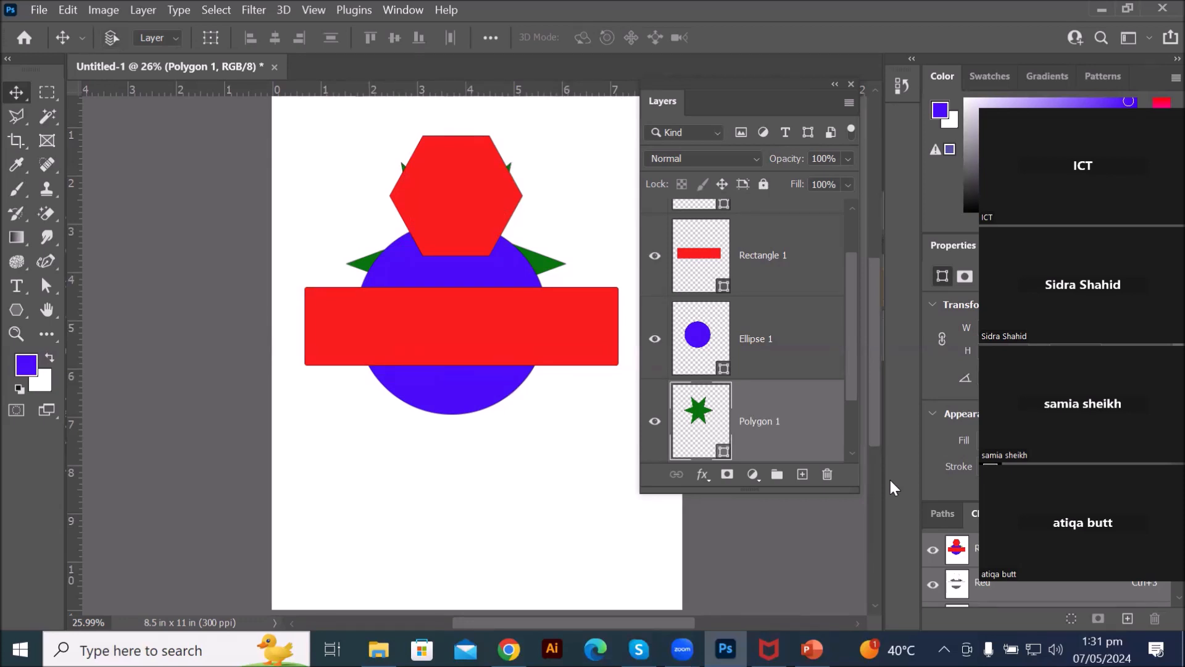
key(ctrl+shift+bracketright)
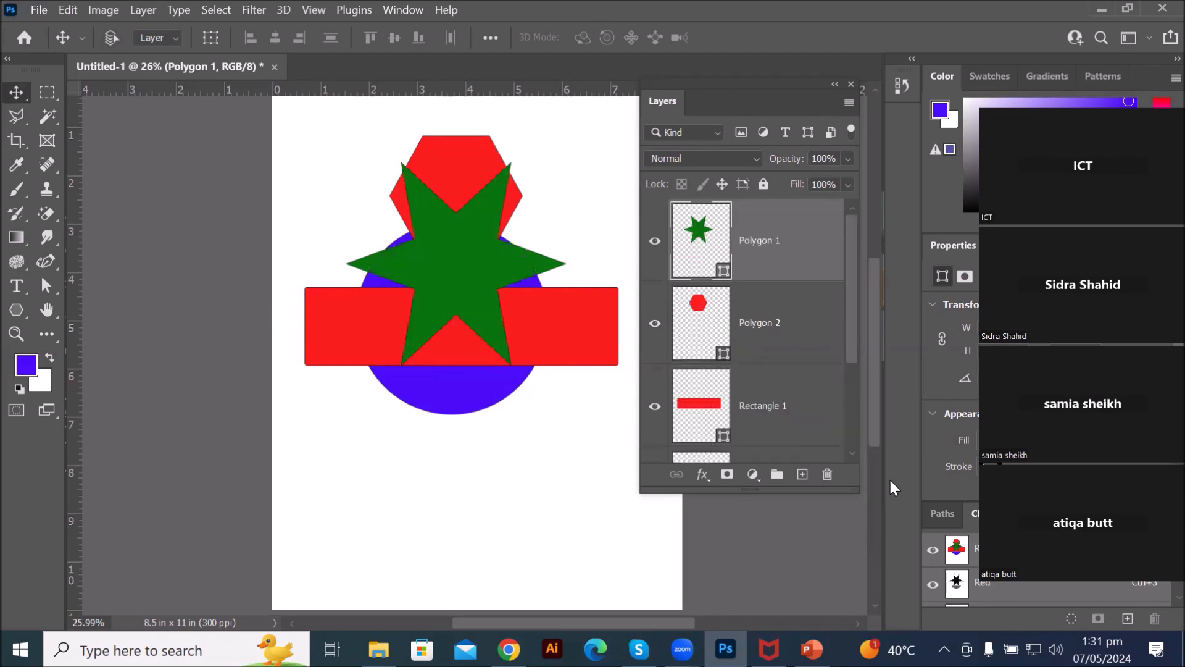
key(ctrl+shift+bracketleft)
key(ctrl+shift+bracketright)
key(ctrl+shift+bracketleft)
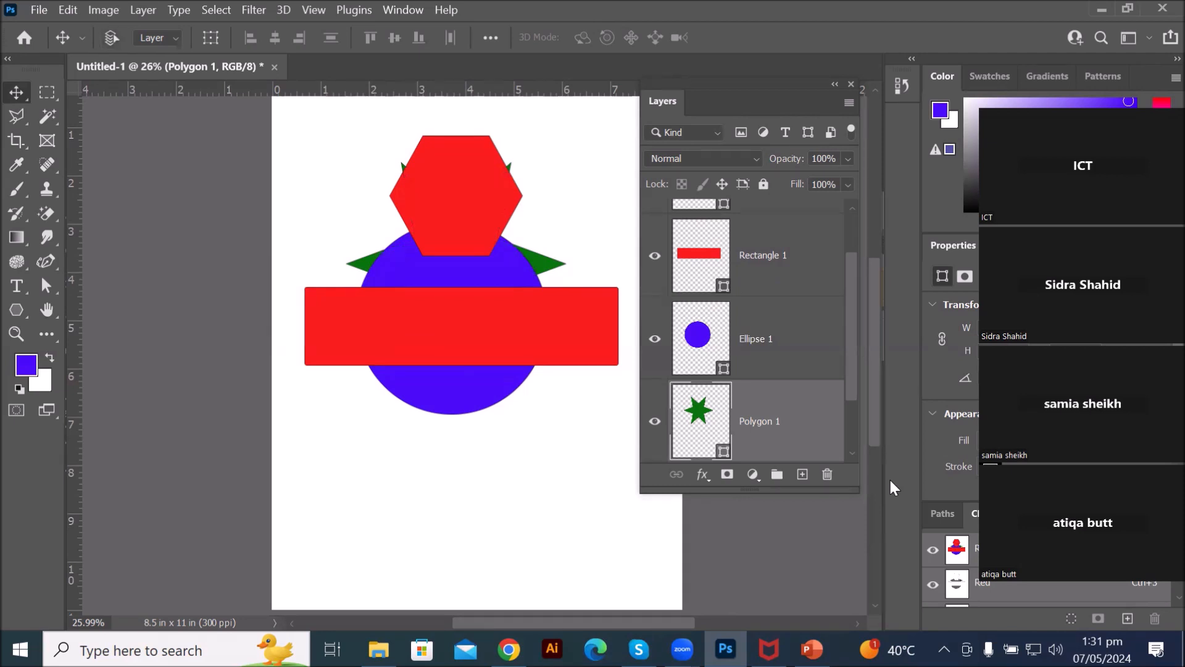
key(ctrl+shift+bracketright)
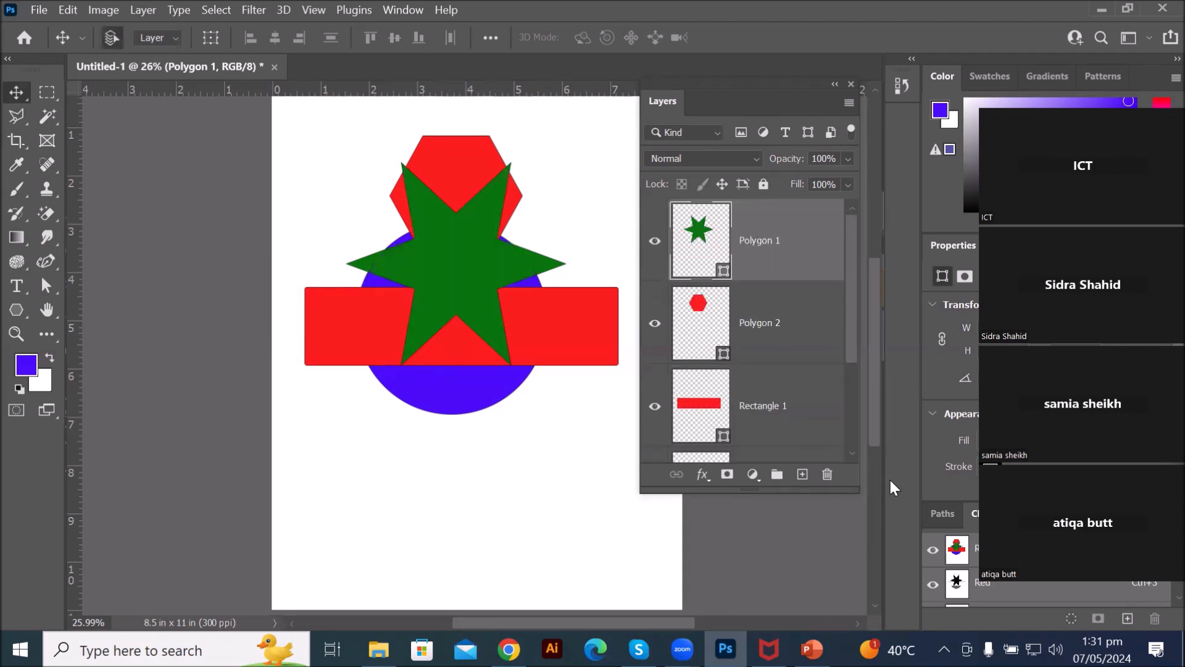
Step: Select the shape layers from Polygon 1 through Ellipse 1 and reverse their stacking order
click(149, 11)
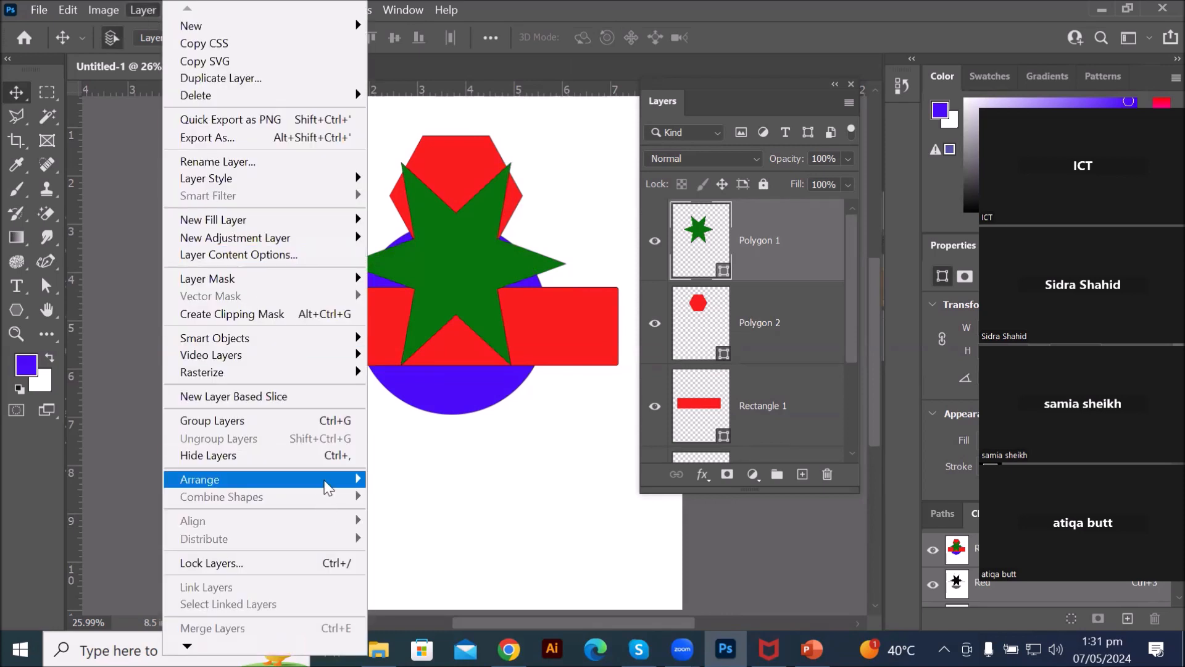
mouse_move(327, 481)
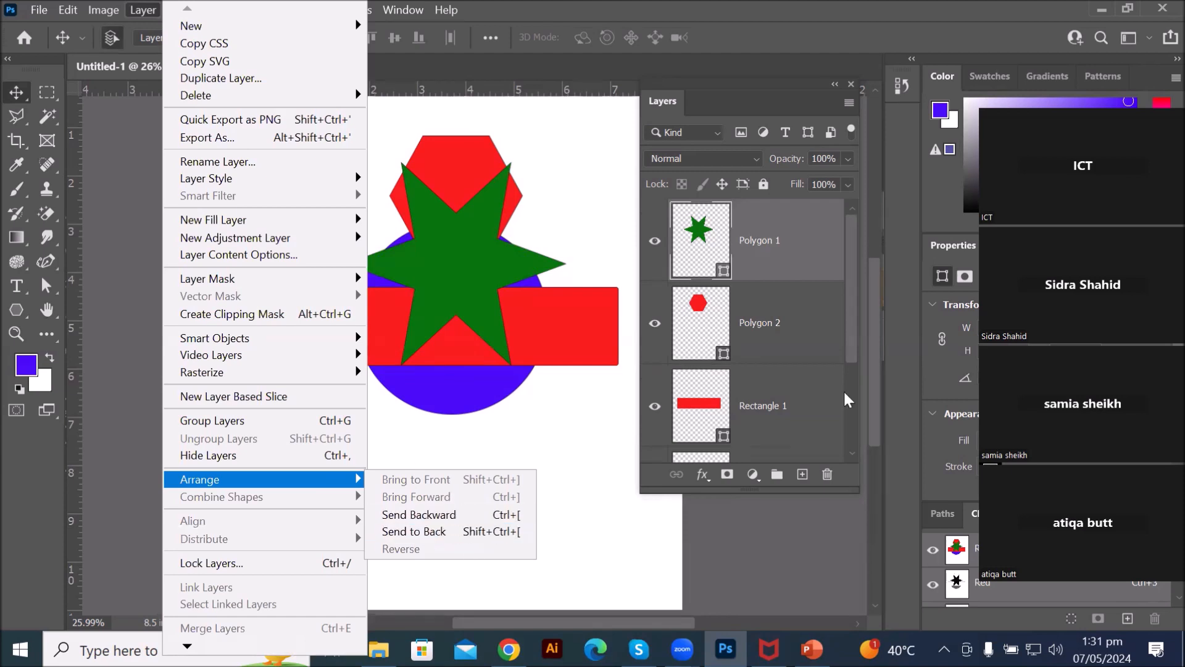
click(856, 338)
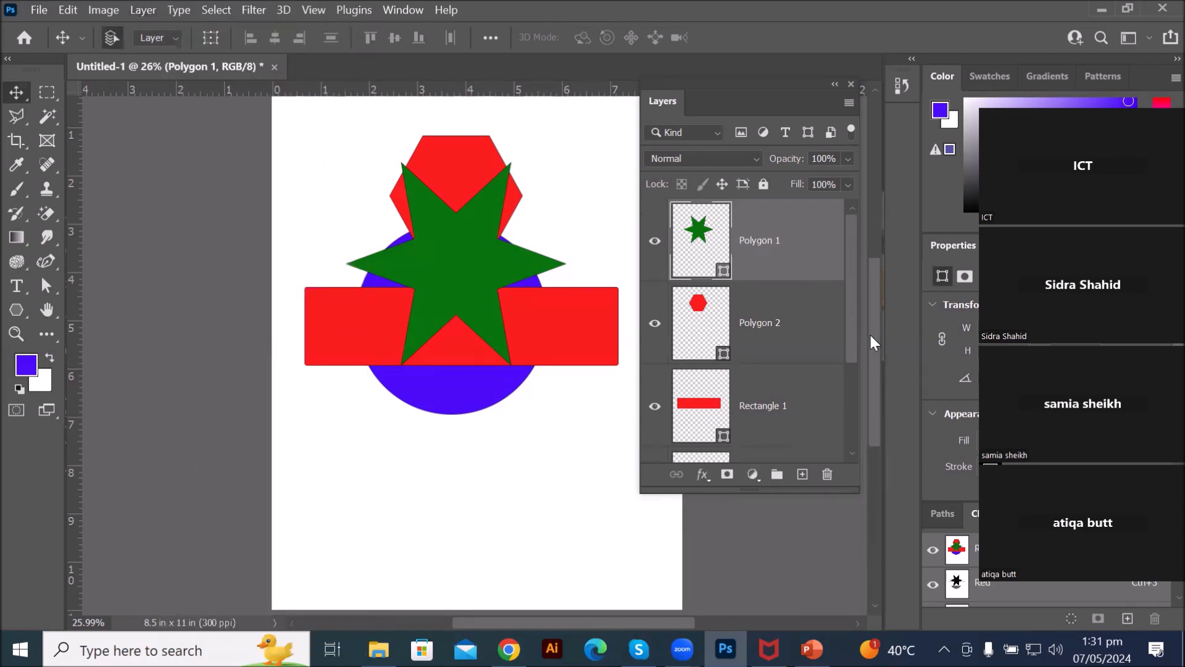
drag(854, 335, 852, 428)
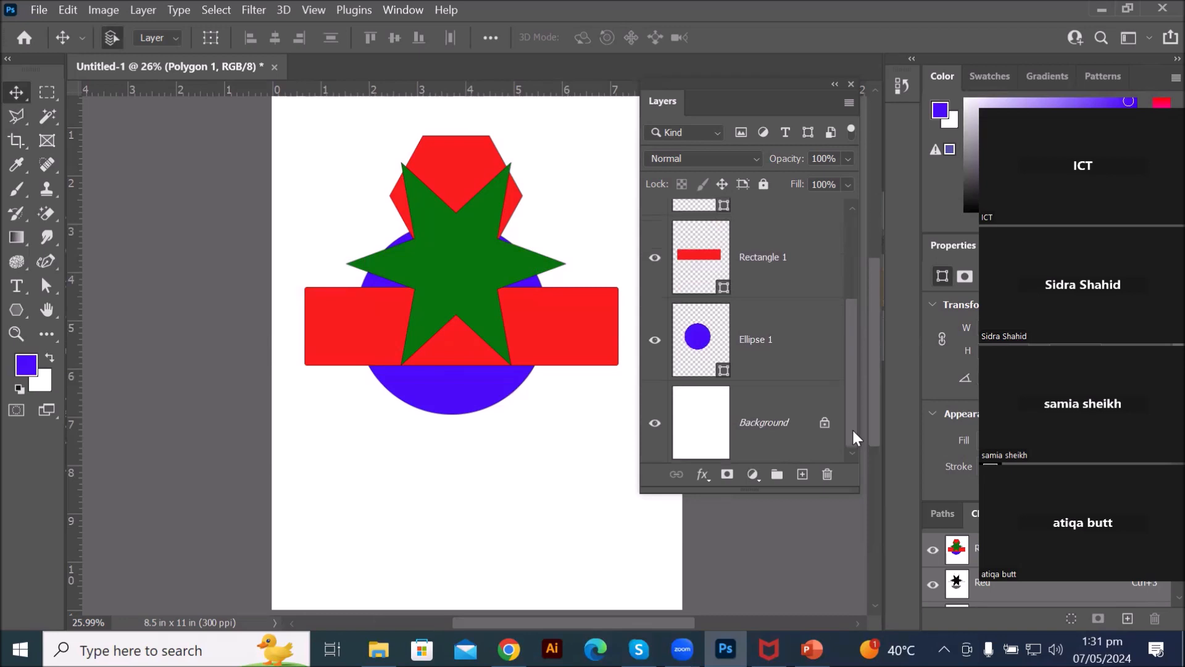
shift+click(704, 342)
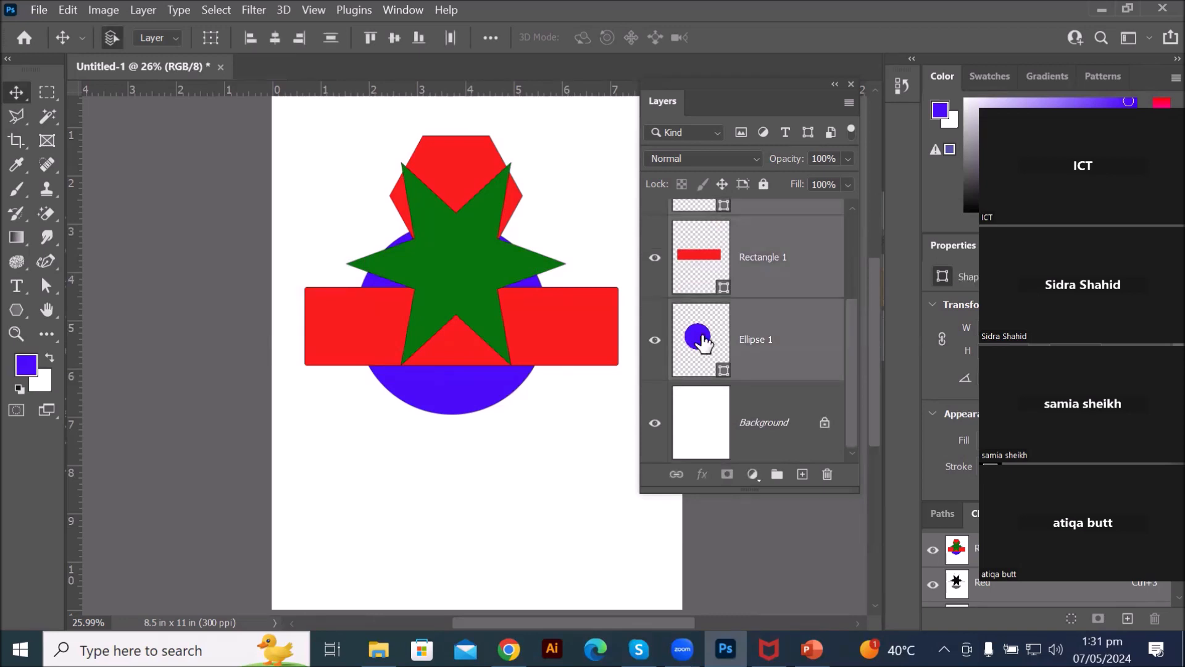
click(142, 14)
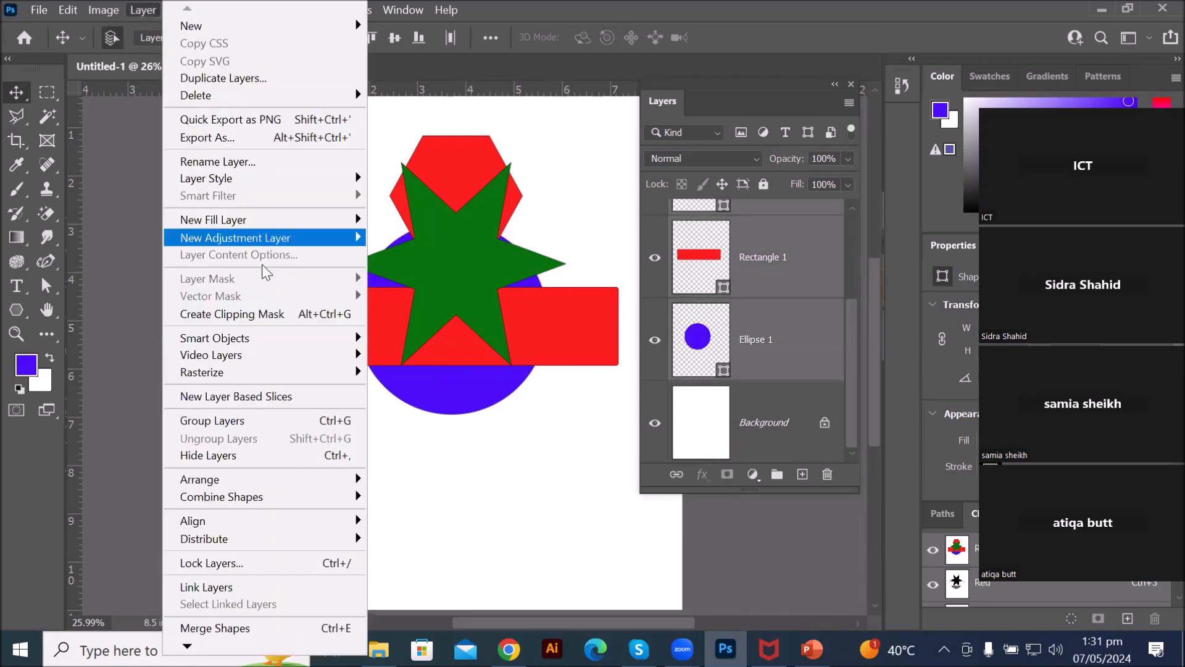
mouse_move(307, 484)
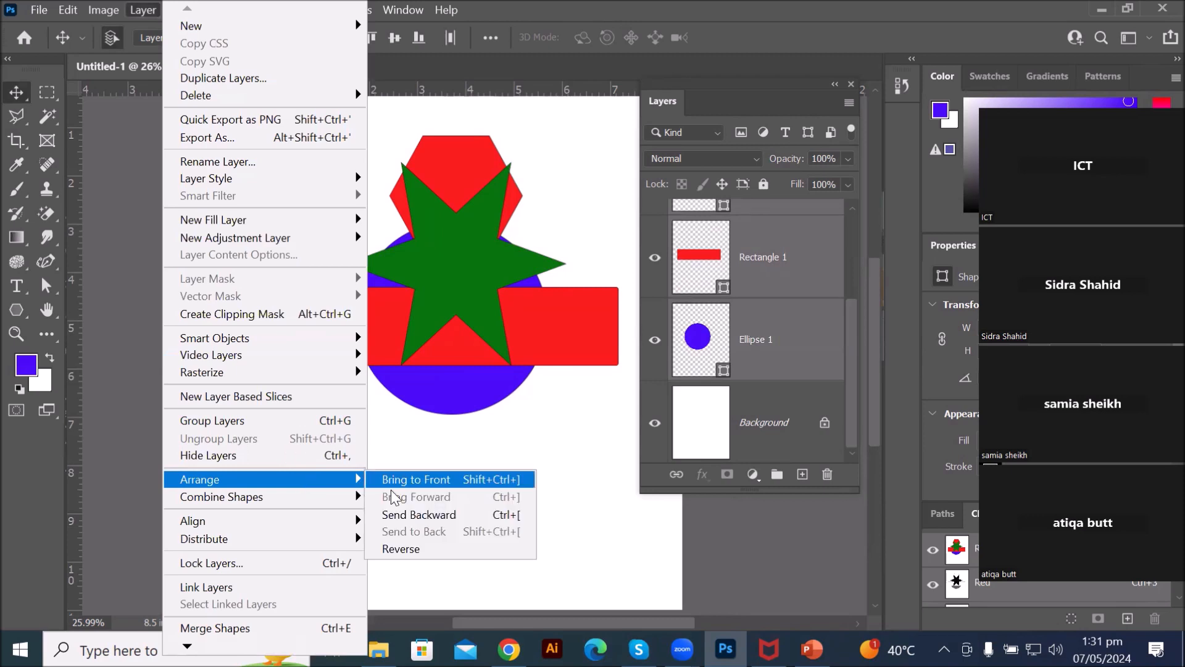
click(429, 550)
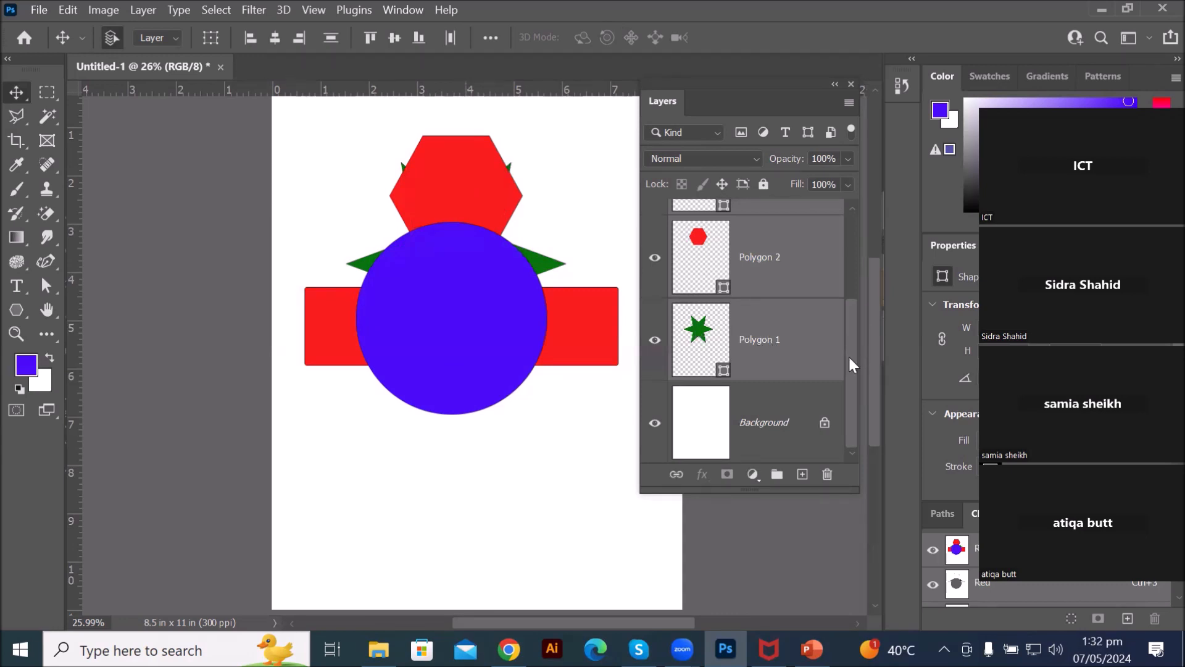
drag(845, 354, 856, 272)
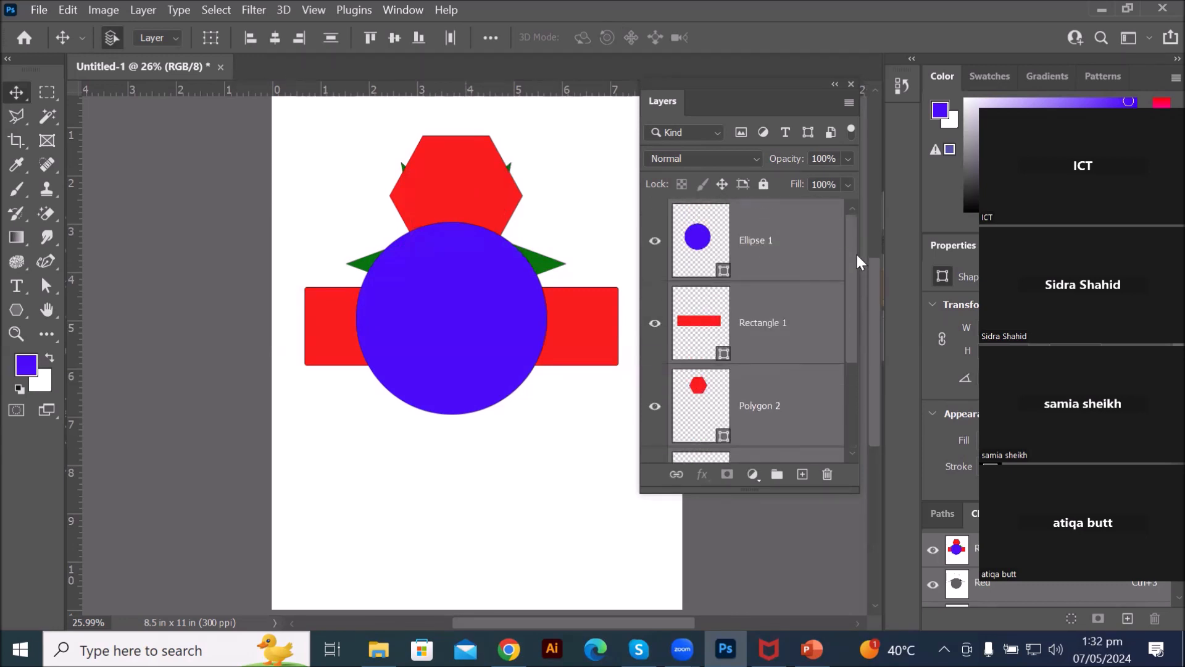
Step: Reverse the four selected shape layers again to put the green star back on top and the blue circle lowest
click(143, 10)
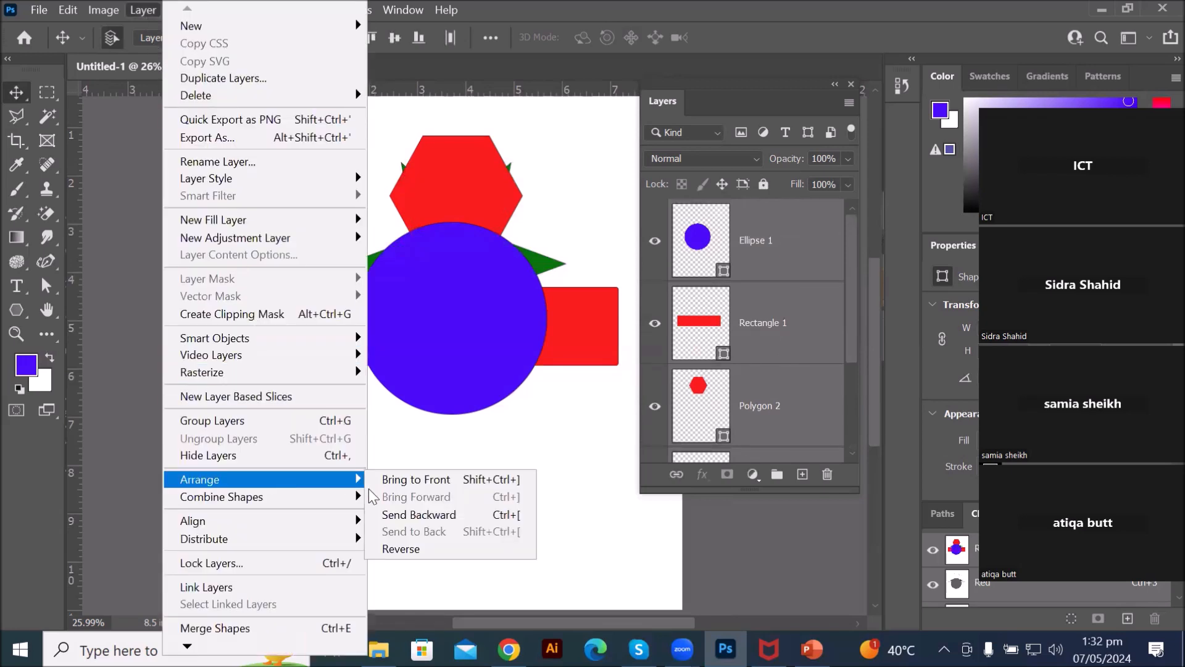
click(418, 550)
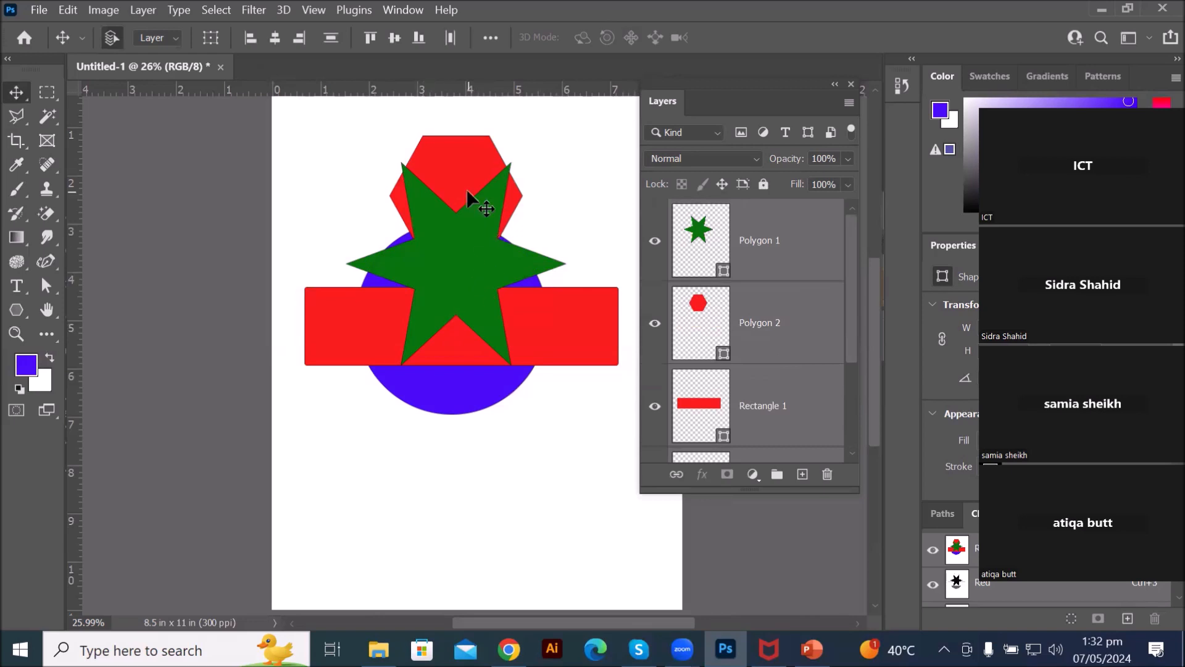
click(138, 10)
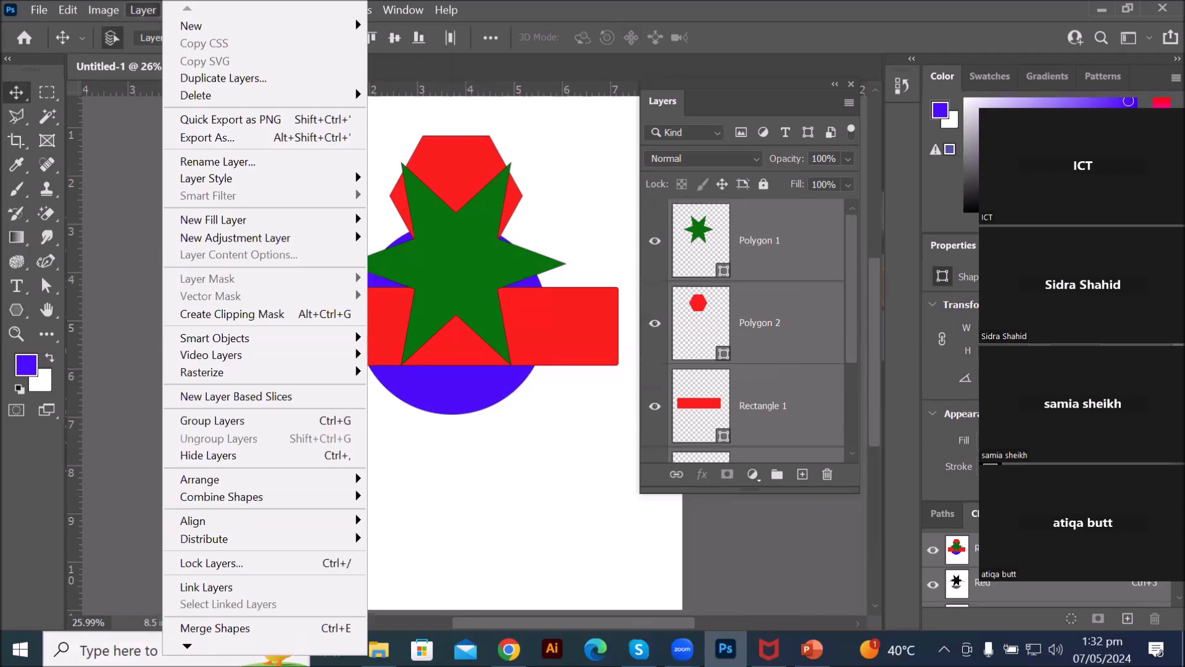
Step: Try Merge Shapes on the four selected shape layers twice, undoing the merge each time
mouse_move(187, 647)
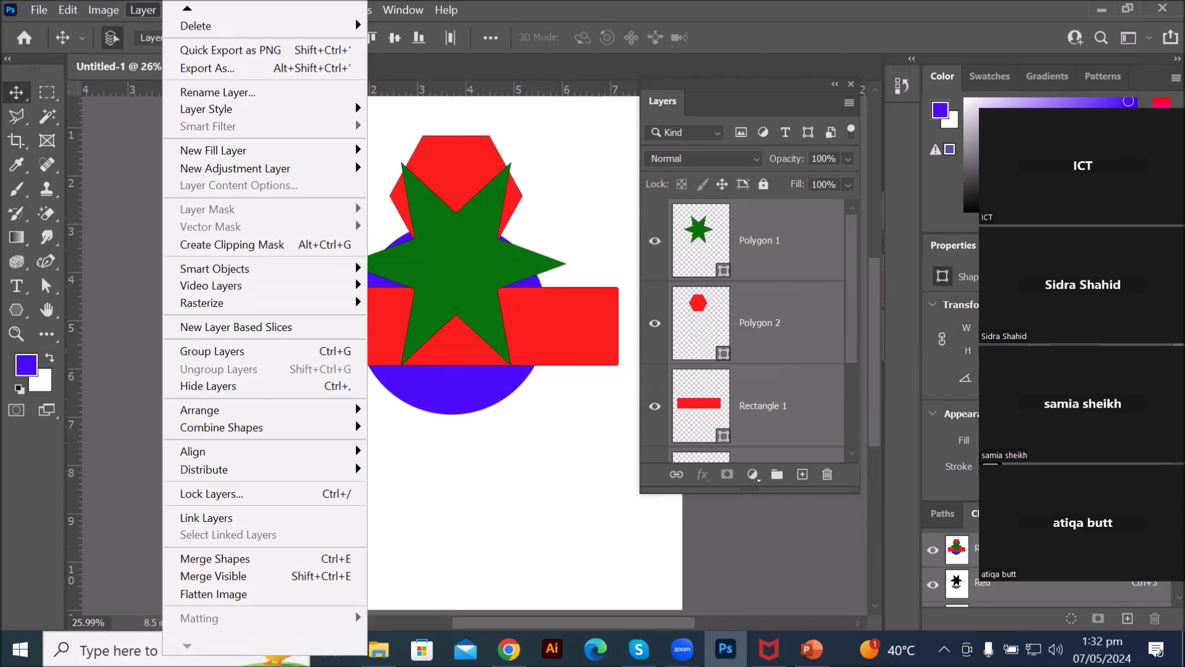
click(206, 559)
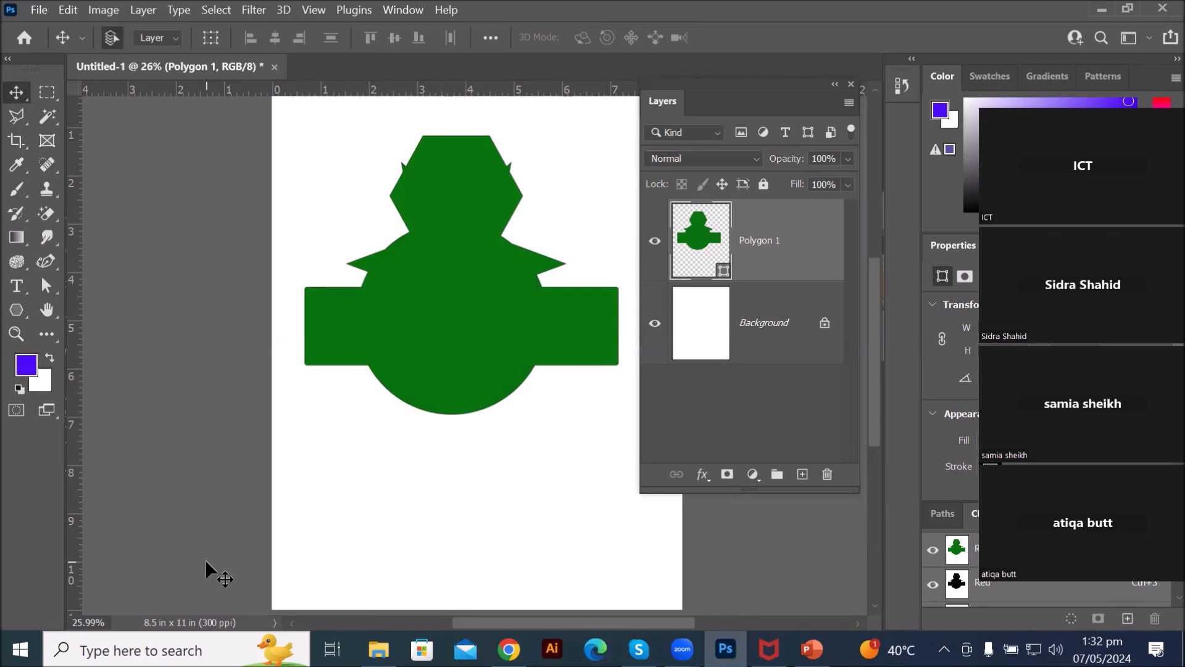
key(ctrl+z)
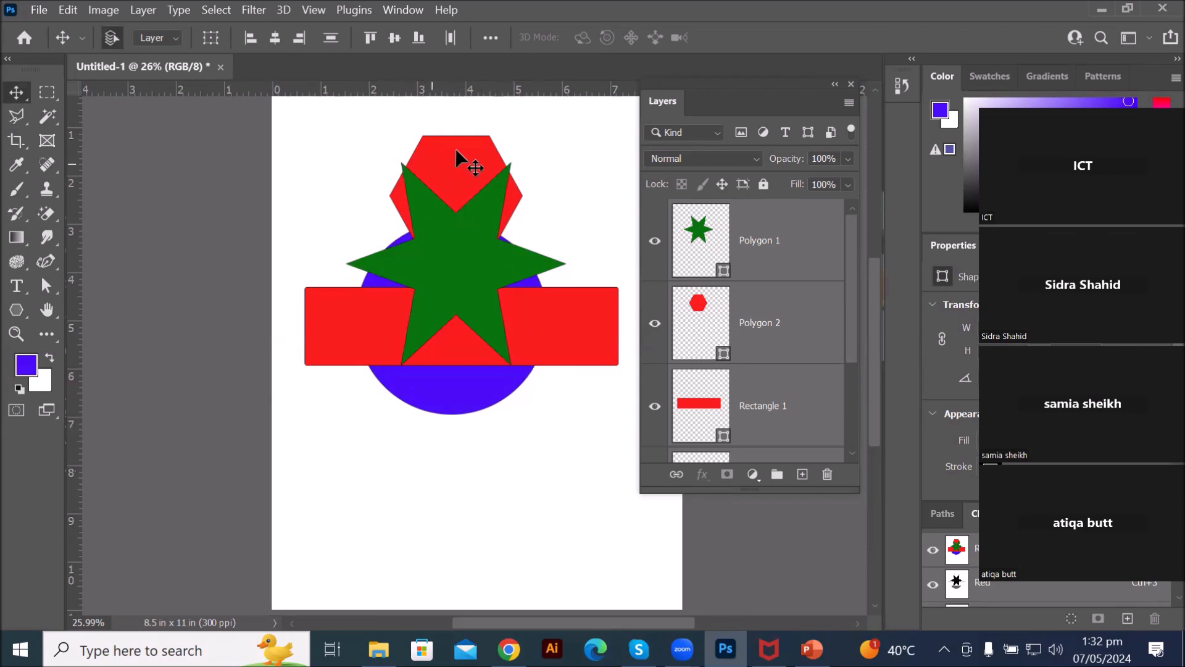
click(139, 10)
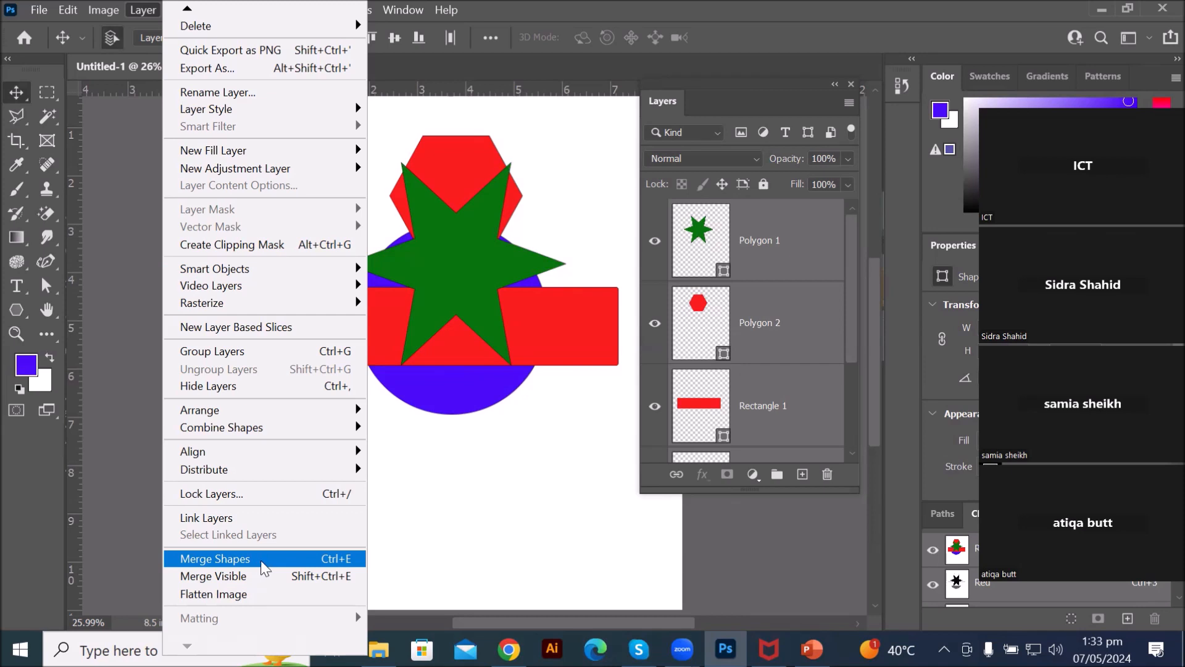
click(261, 559)
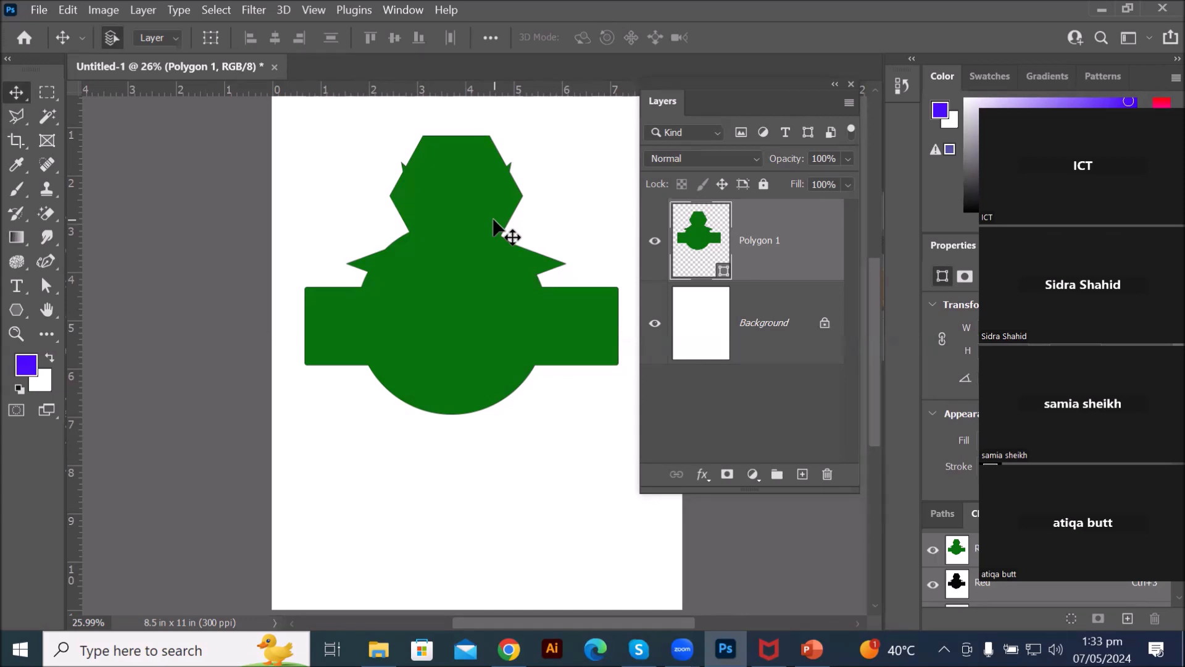
key(ctrl+z)
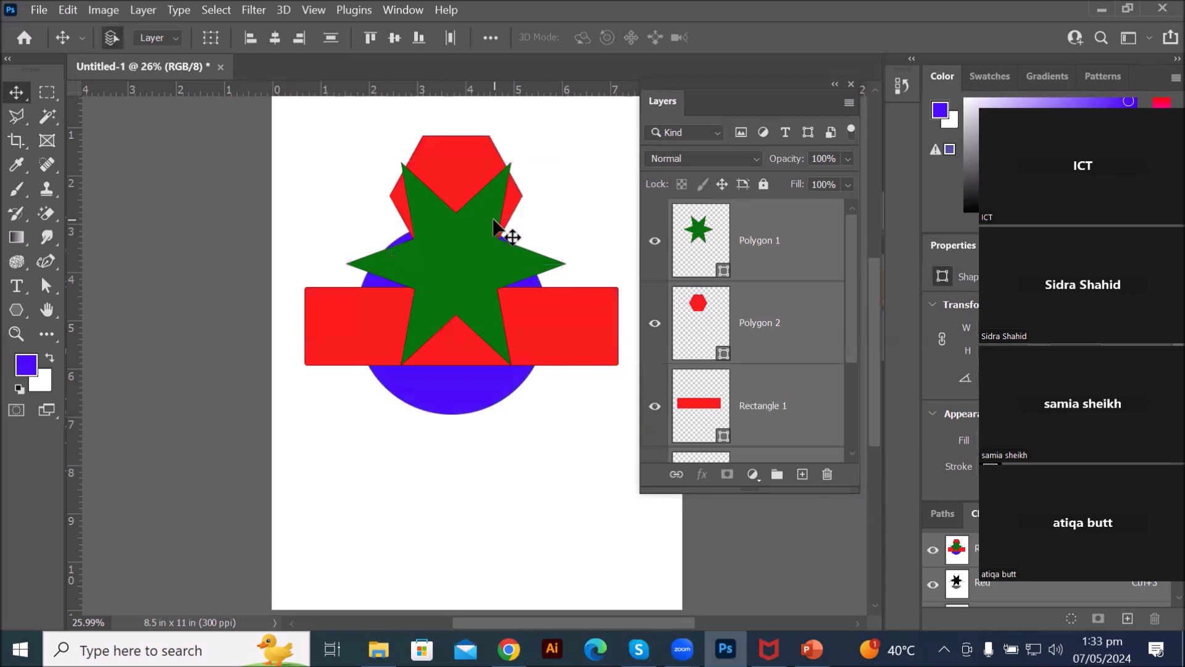
Step: Flatten the image into a single Background layer, and undo the flattening
click(141, 10)
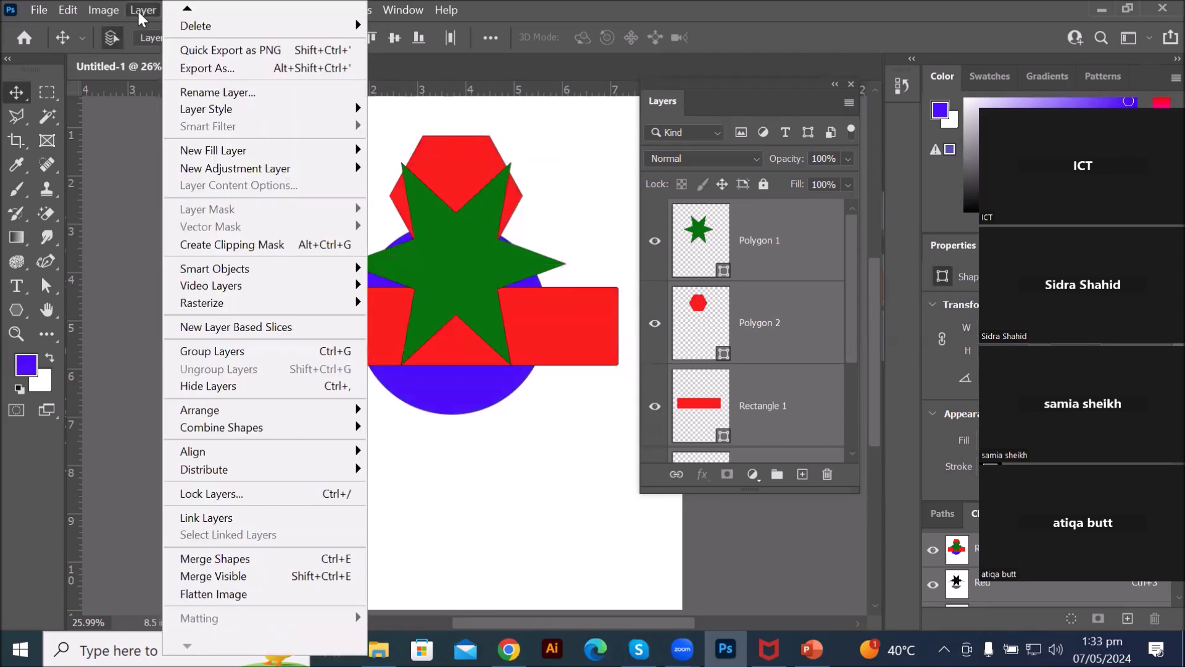
click(287, 604)
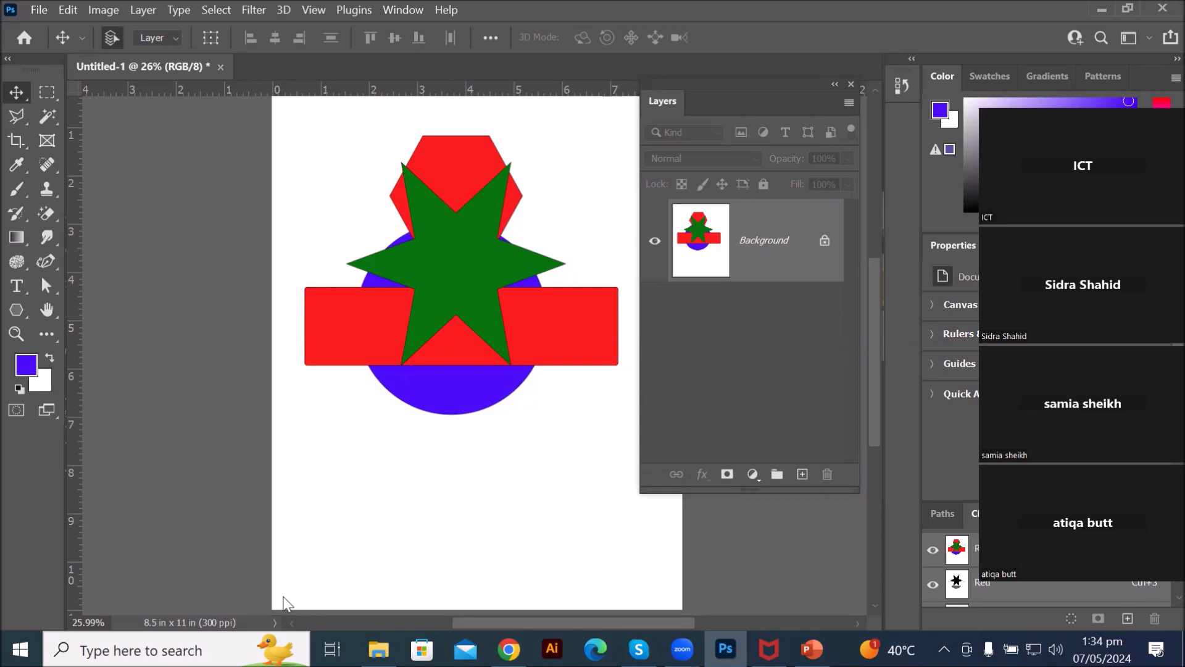
click(98, 9)
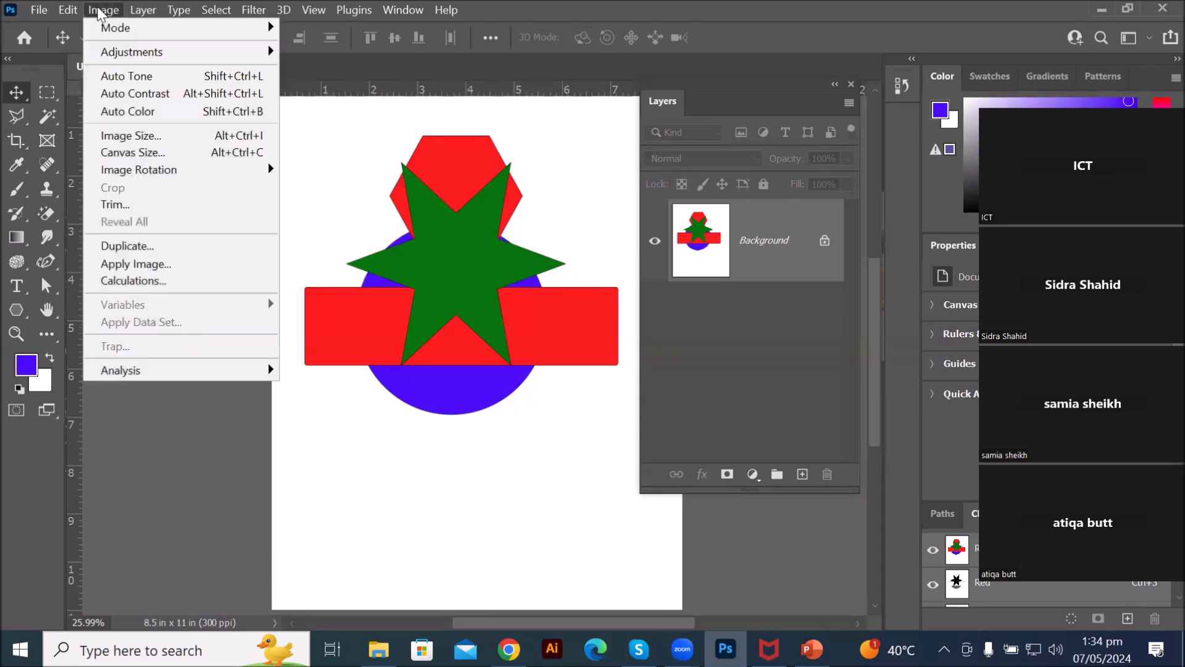
click(99, 10)
click(132, 9)
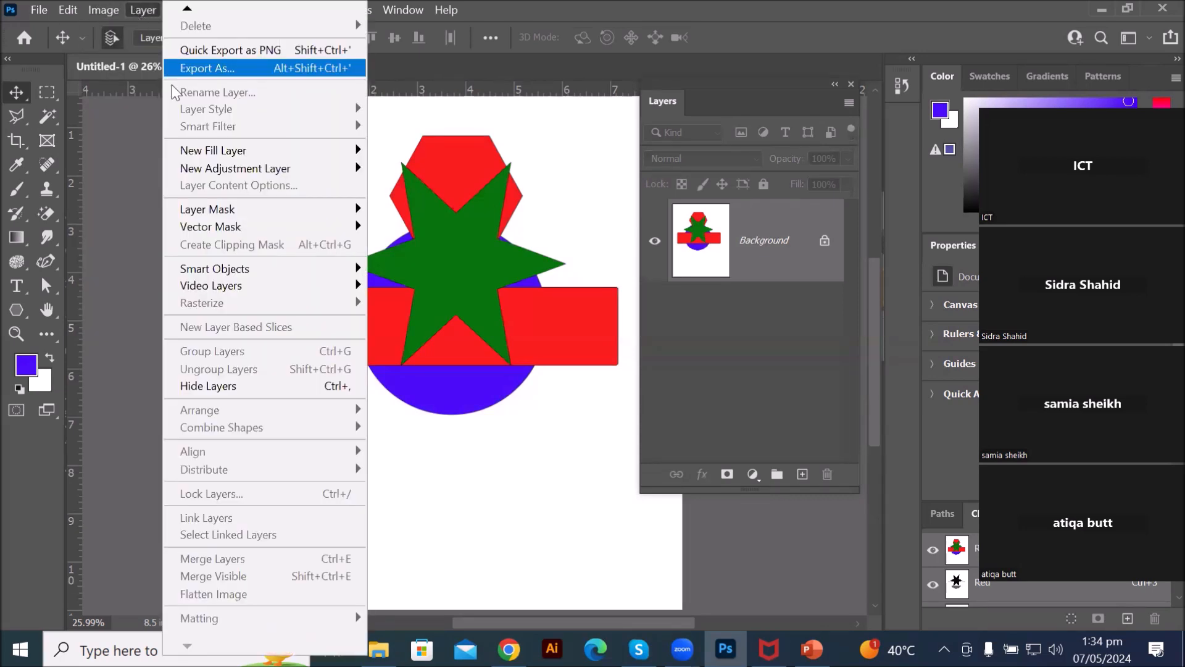
key(Escape)
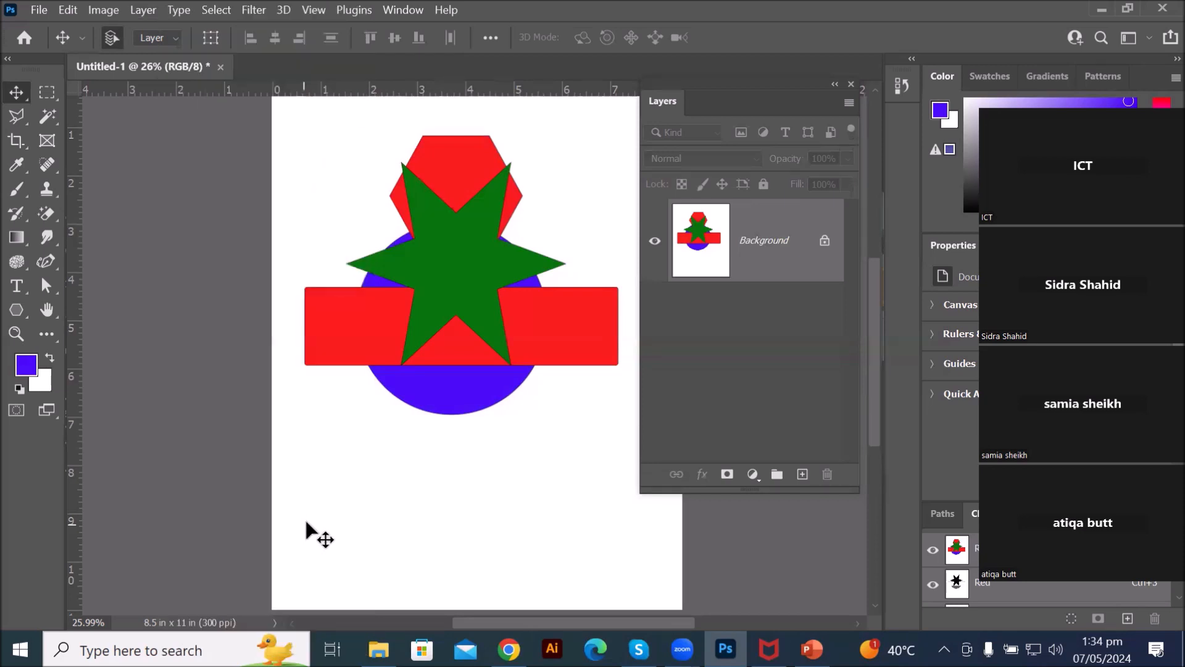
key(ctrl+z)
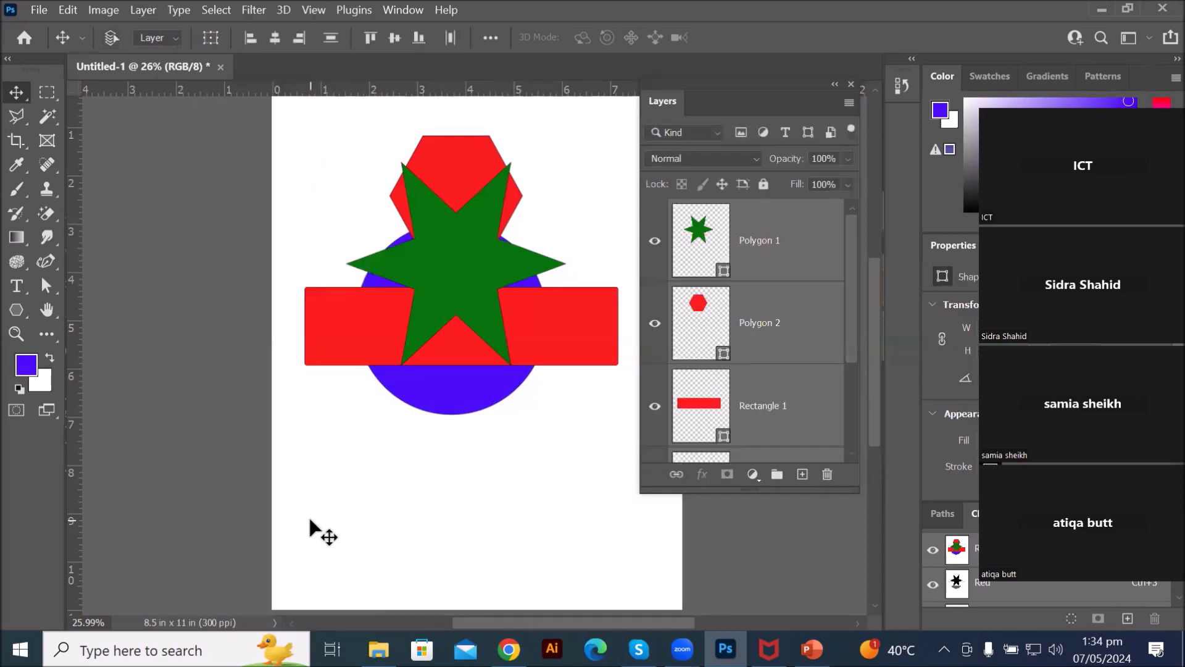
Step: Select only the green star layer, Polygon 1, and move the star about 0.11 in right and 0.19 in down
click(136, 12)
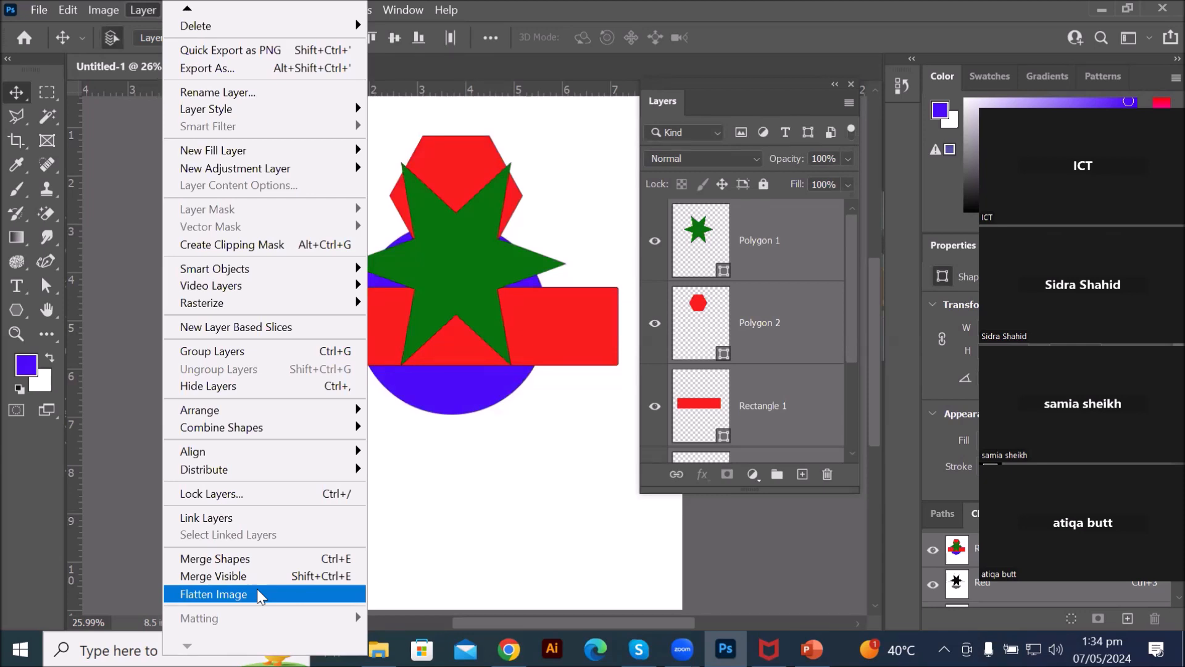
click(430, 138)
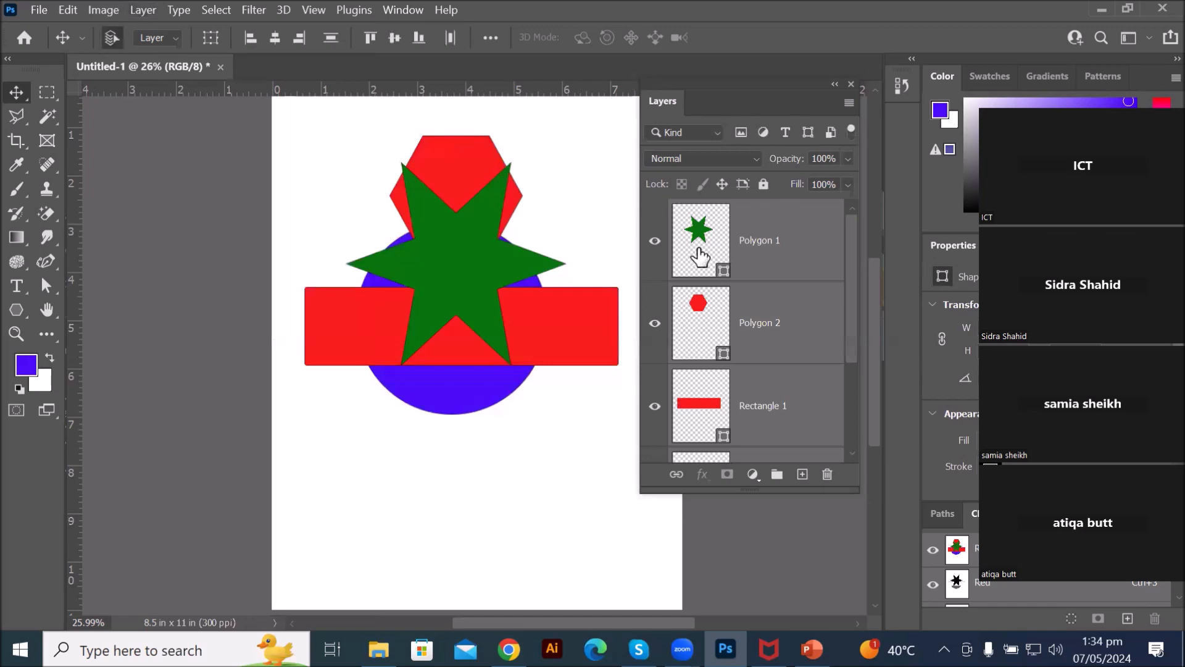
click(699, 254)
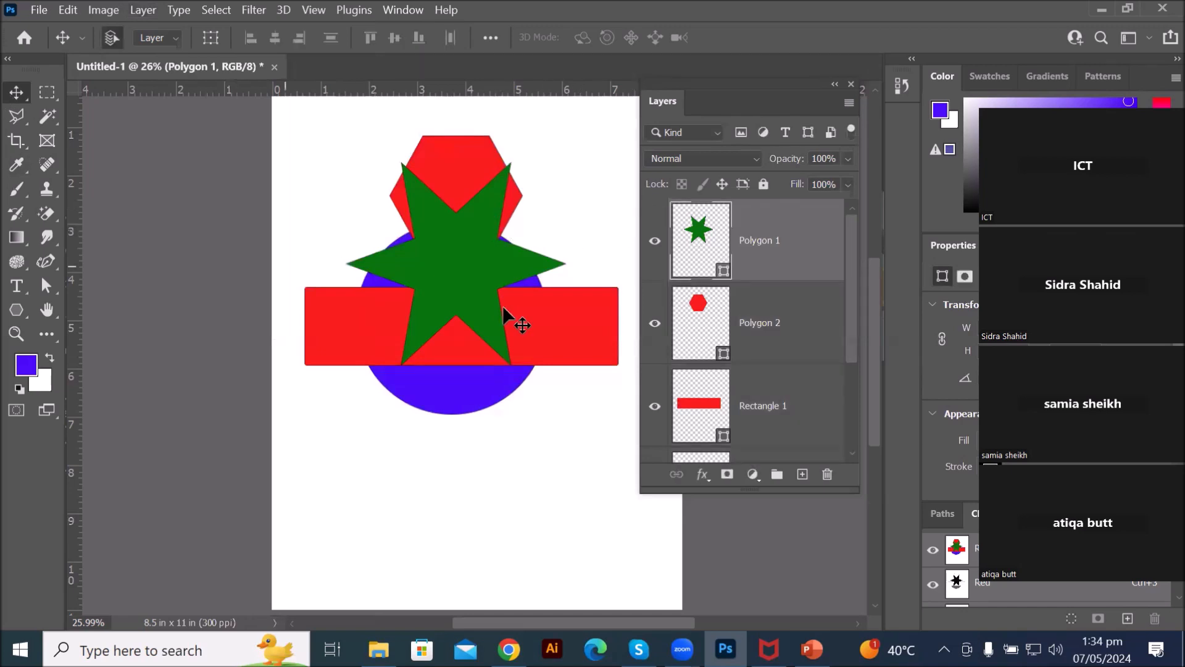
drag(455, 270, 461, 280)
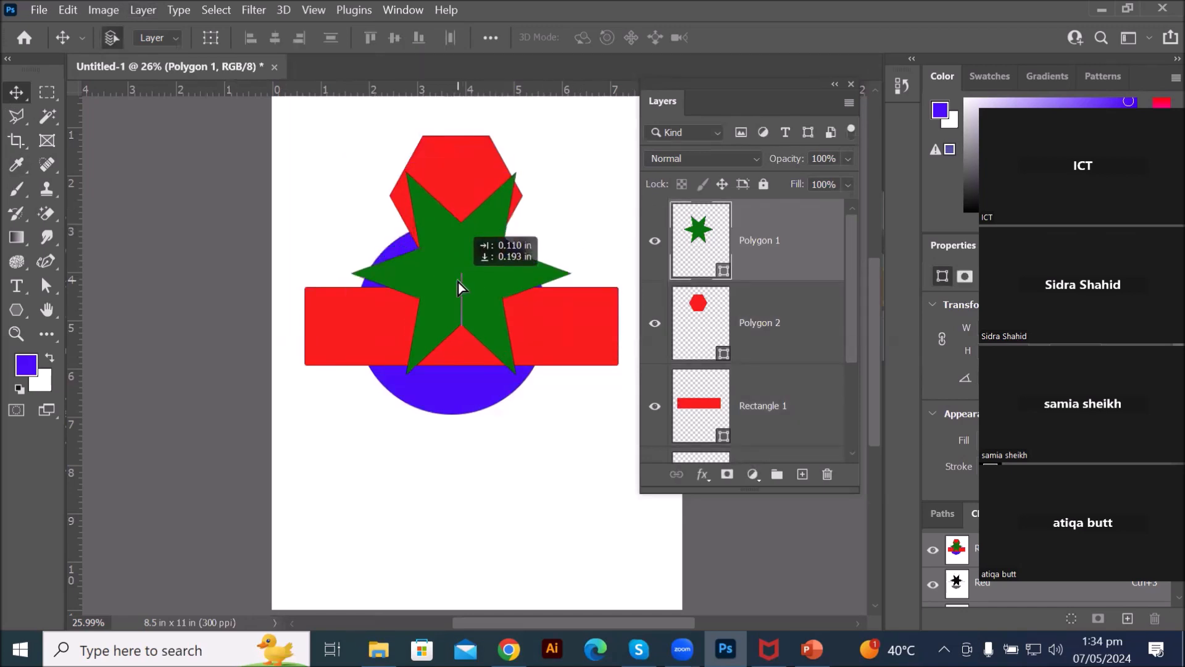
Step: Give the green star a dashed stroke 64.72 px wide
click(17, 310)
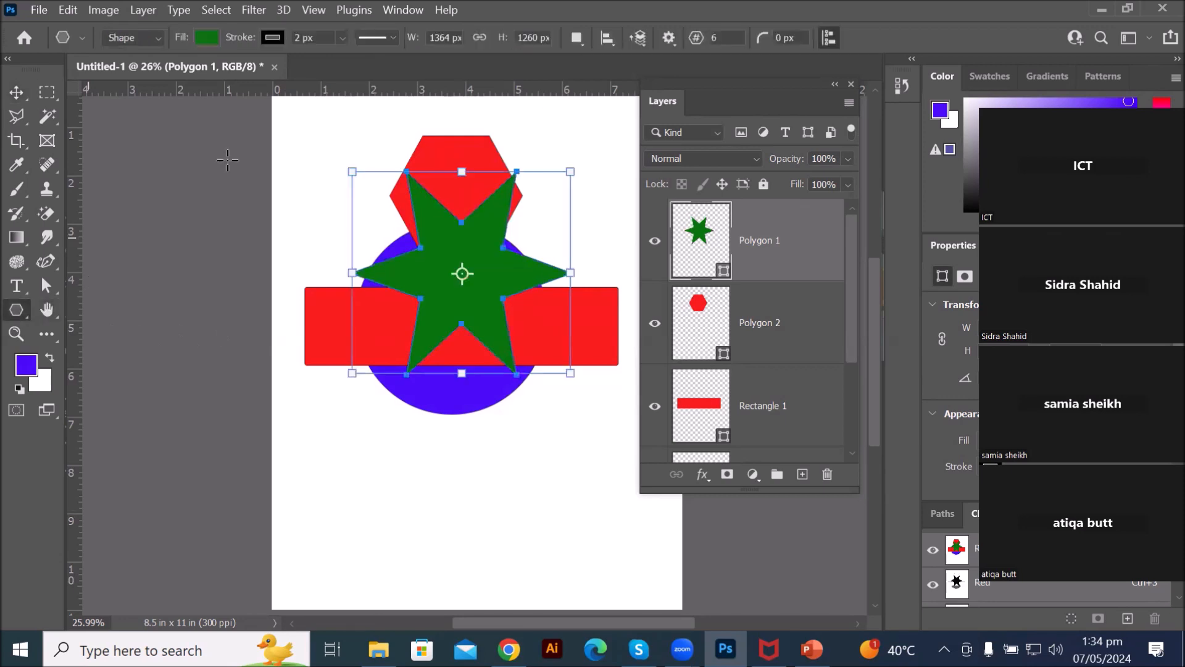
click(342, 38)
drag(350, 58, 373, 61)
click(393, 38)
click(393, 39)
click(396, 124)
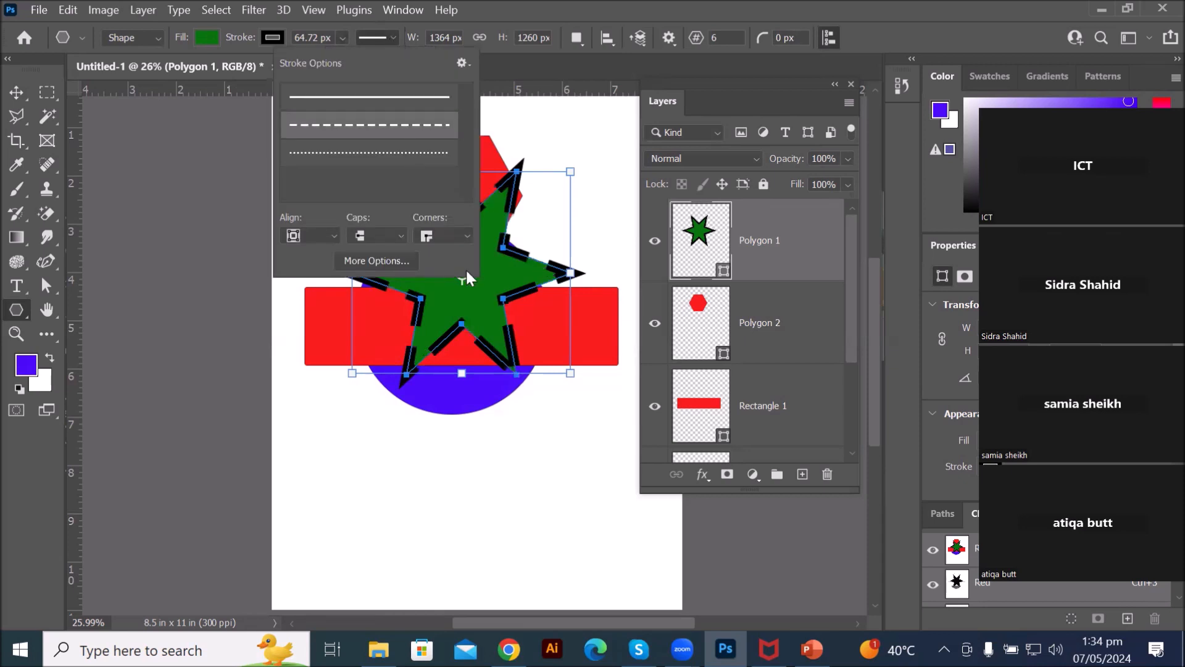
Step: Select the shape layers from Ellipse 1 through Polygon 1, merge them into one shape, and undo the merge
click(696, 242)
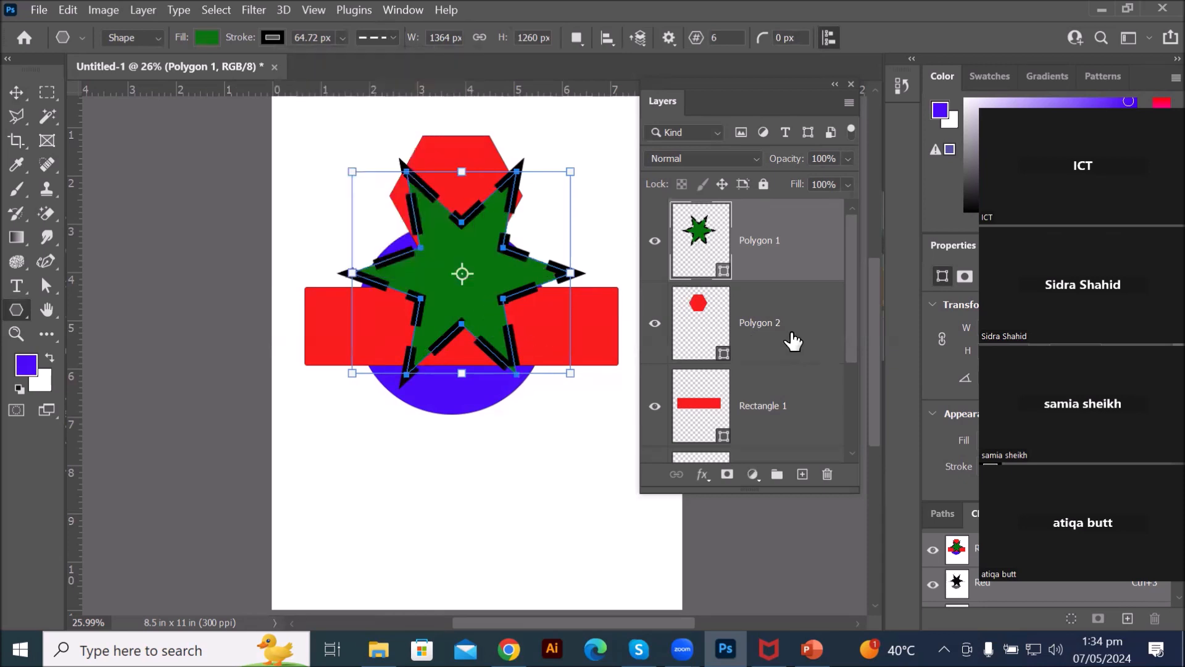
drag(851, 344, 846, 445)
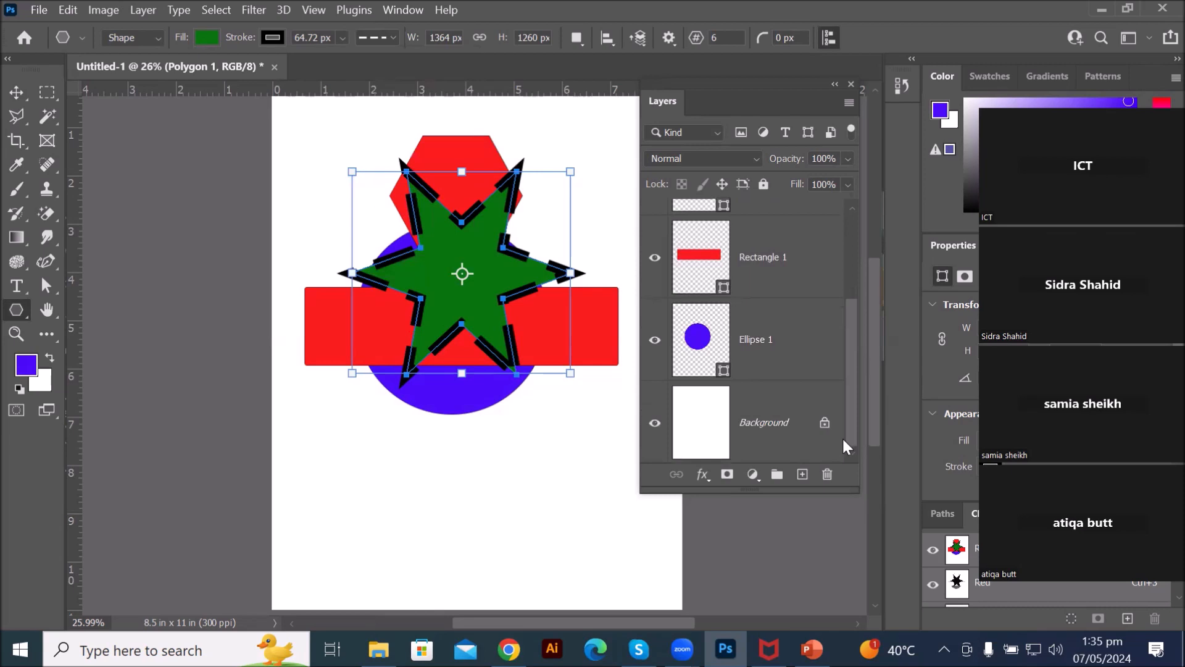
shift+click(726, 347)
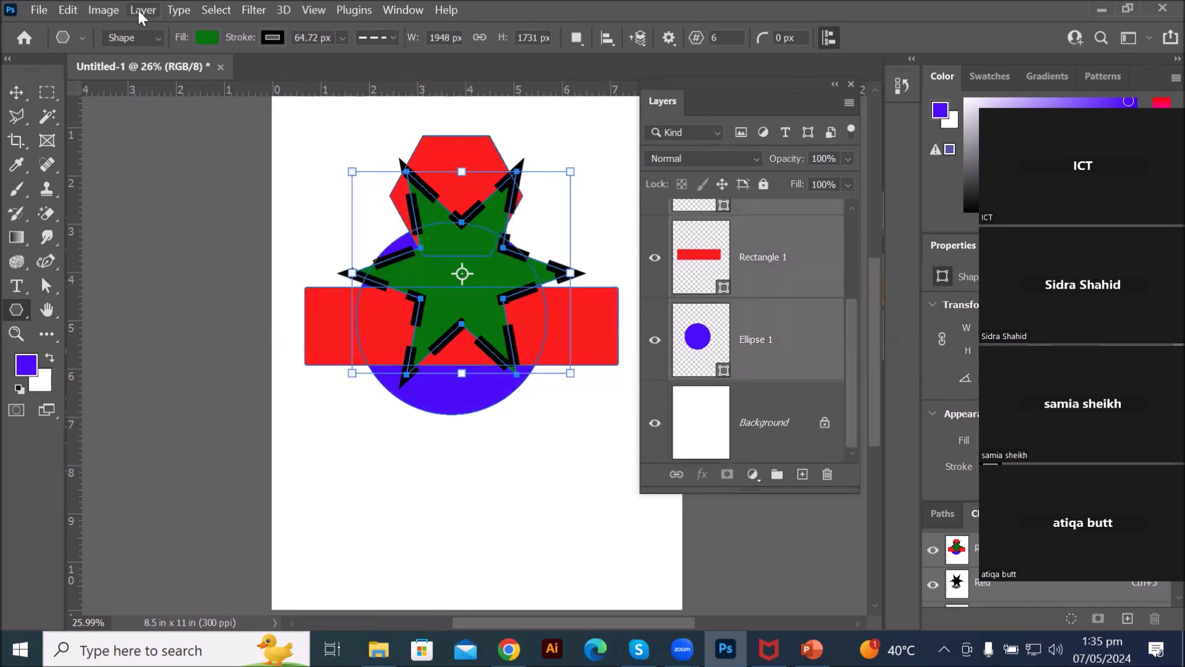
click(793, 368)
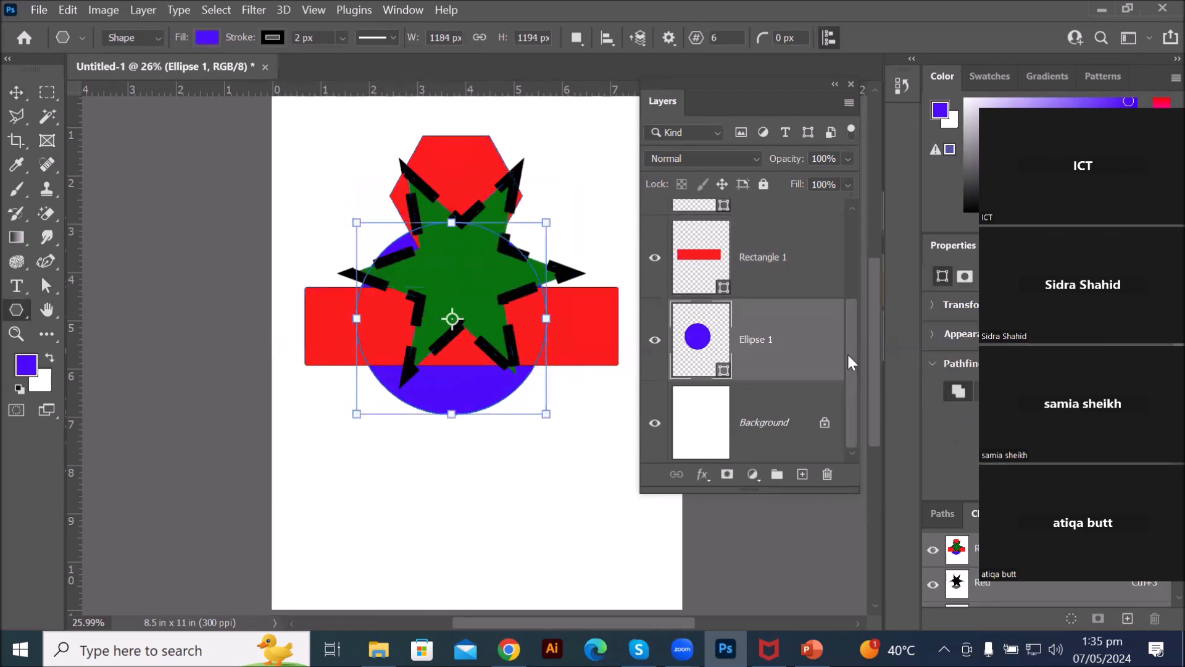
drag(852, 353, 856, 243)
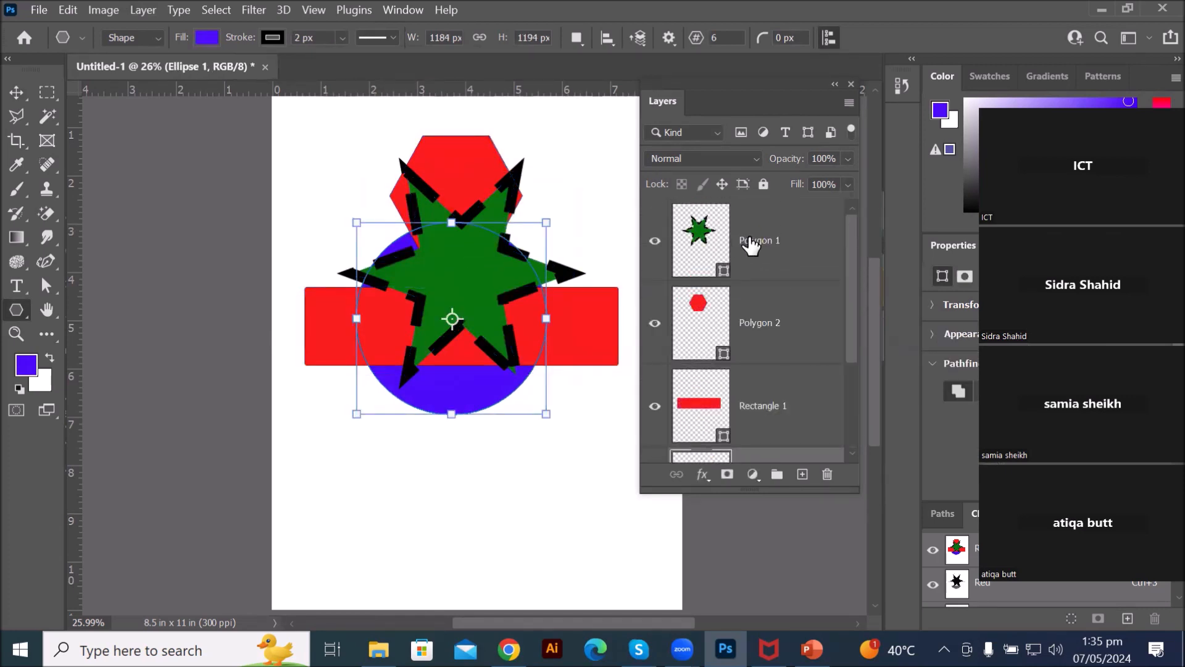
shift+click(751, 245)
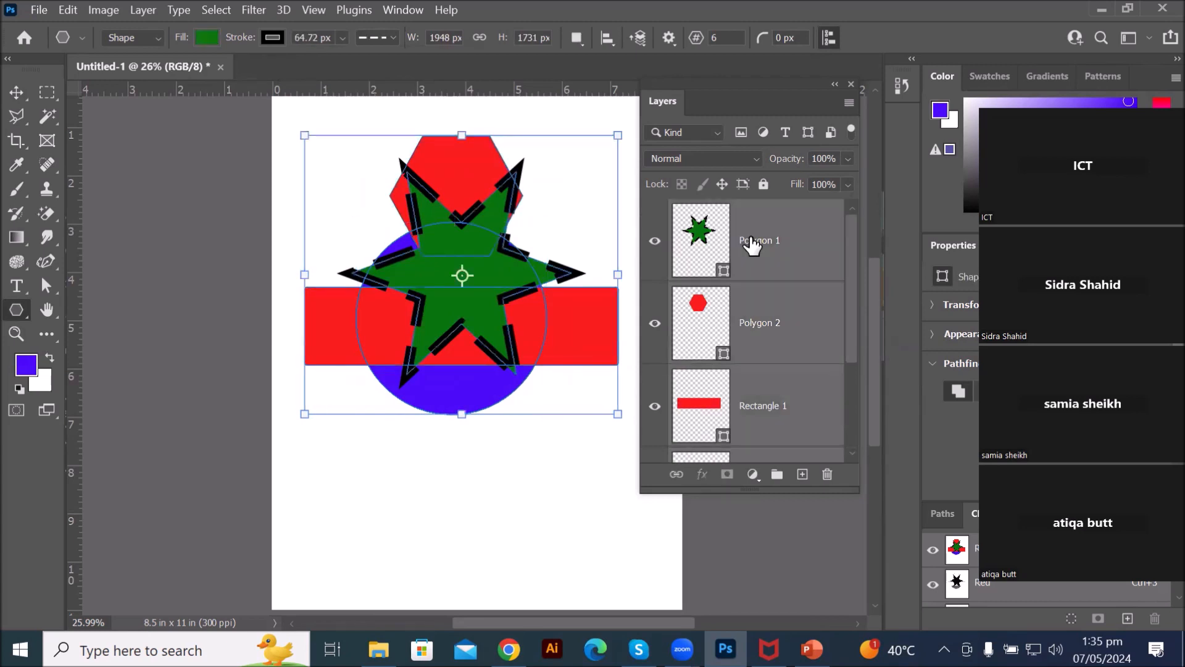
click(146, 10)
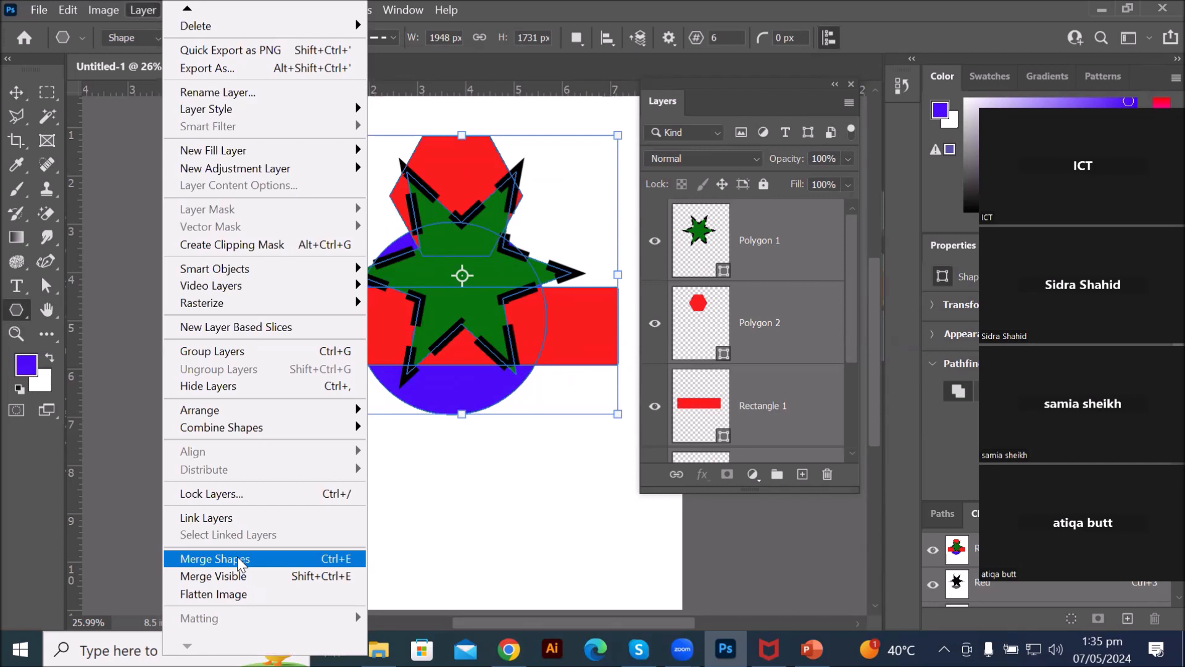
click(239, 561)
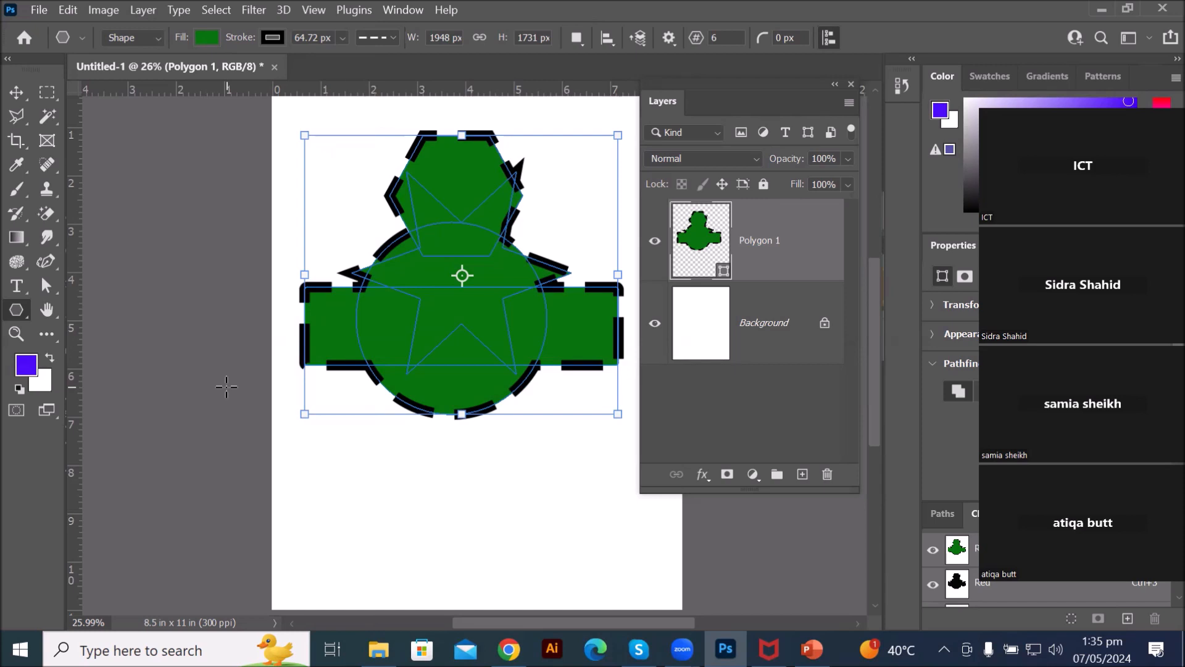
key(ctrl+z)
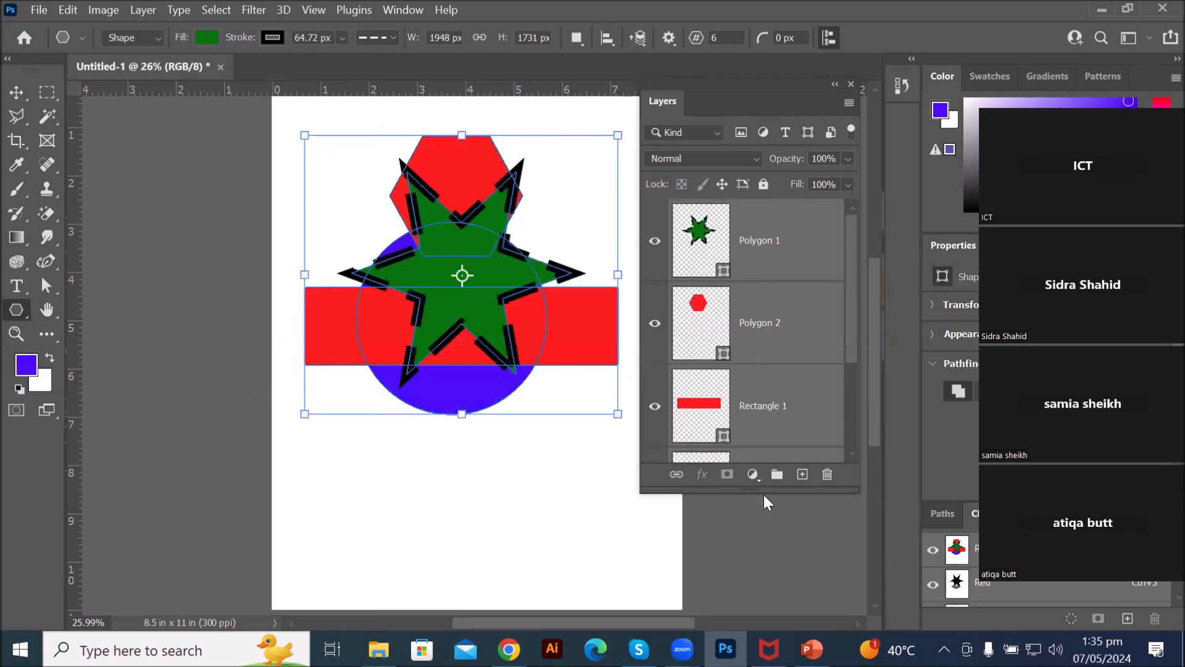
Step: Extend the layer list's height and select every layer from Polygon 1 down to Background
drag(766, 492, 778, 536)
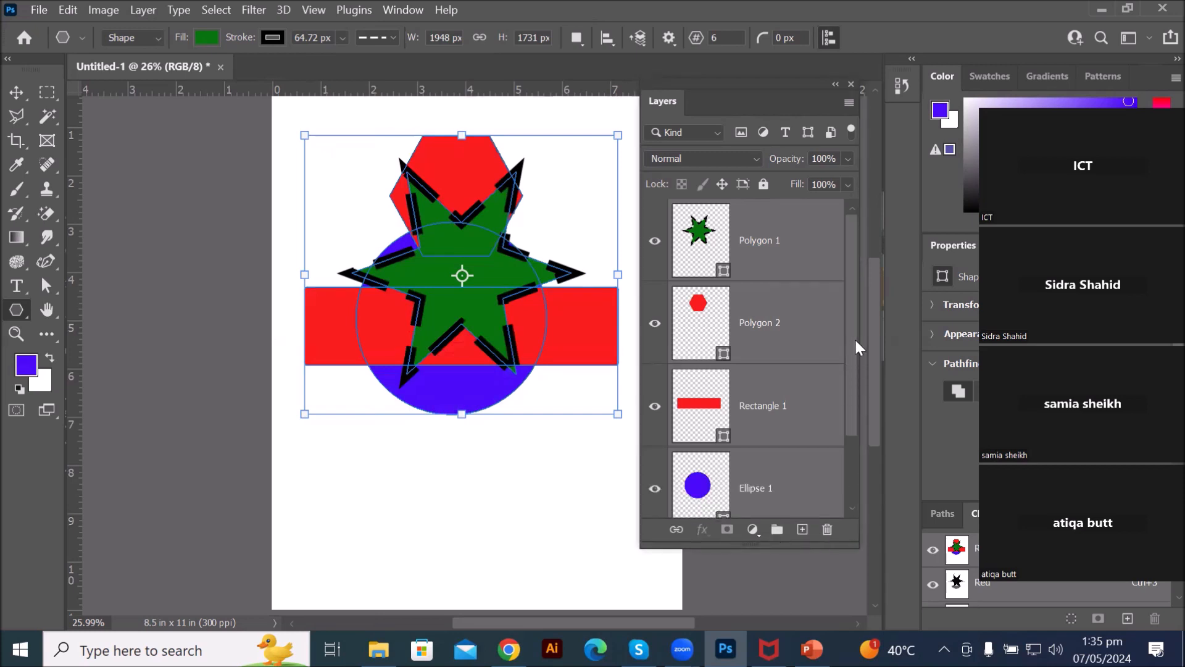
click(772, 260)
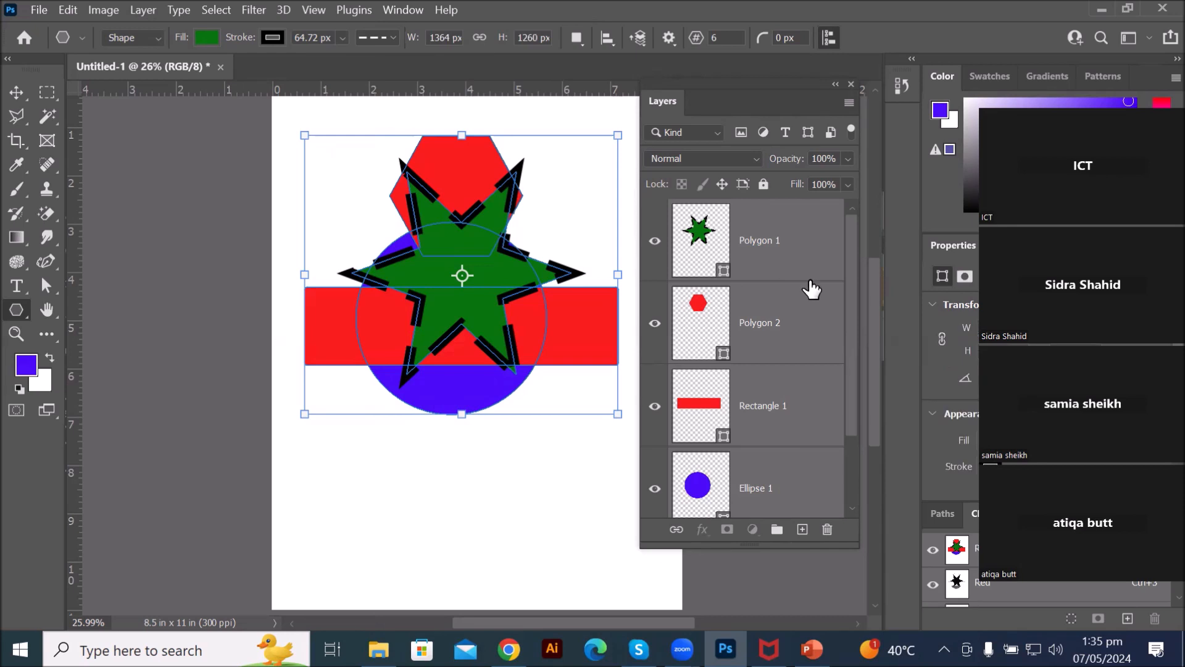
drag(855, 332, 857, 443)
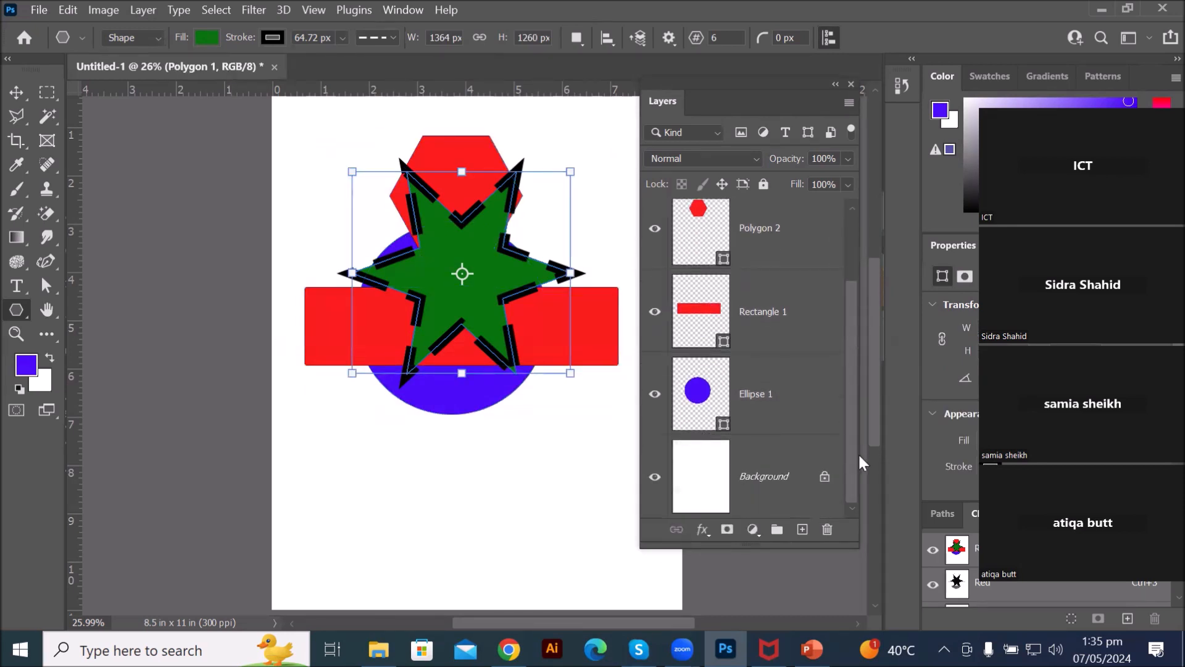
key(ctrl+alt+a)
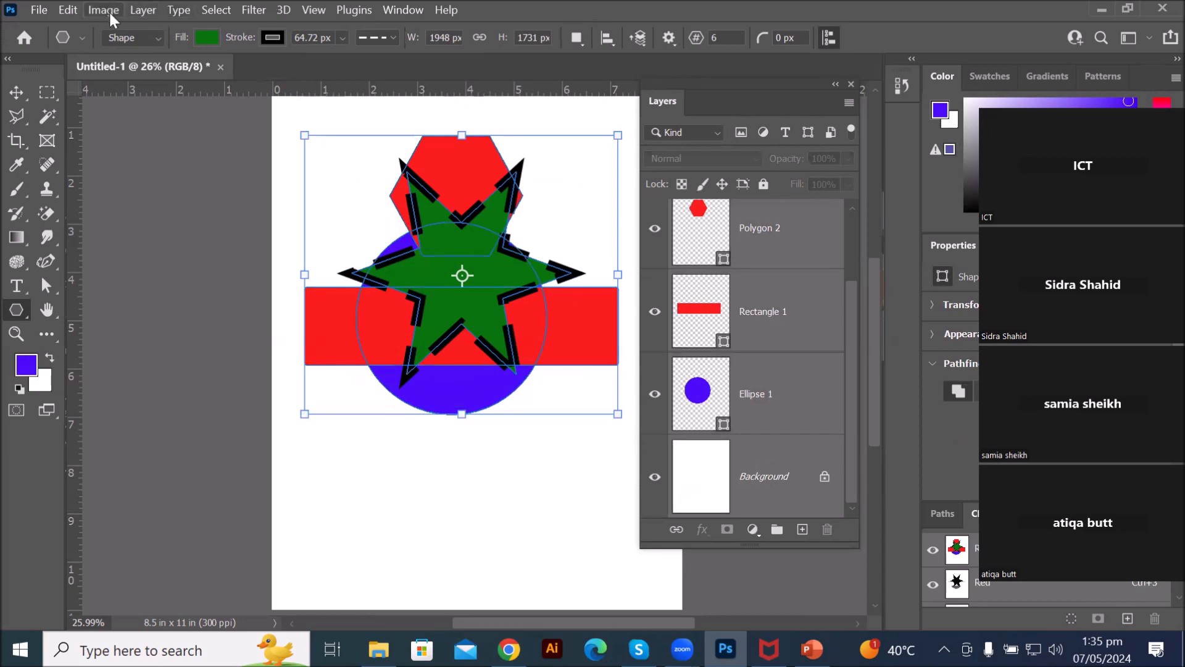
Step: Merge the selected shape layers with the Background using Merge Layers, and undo the merge
click(135, 10)
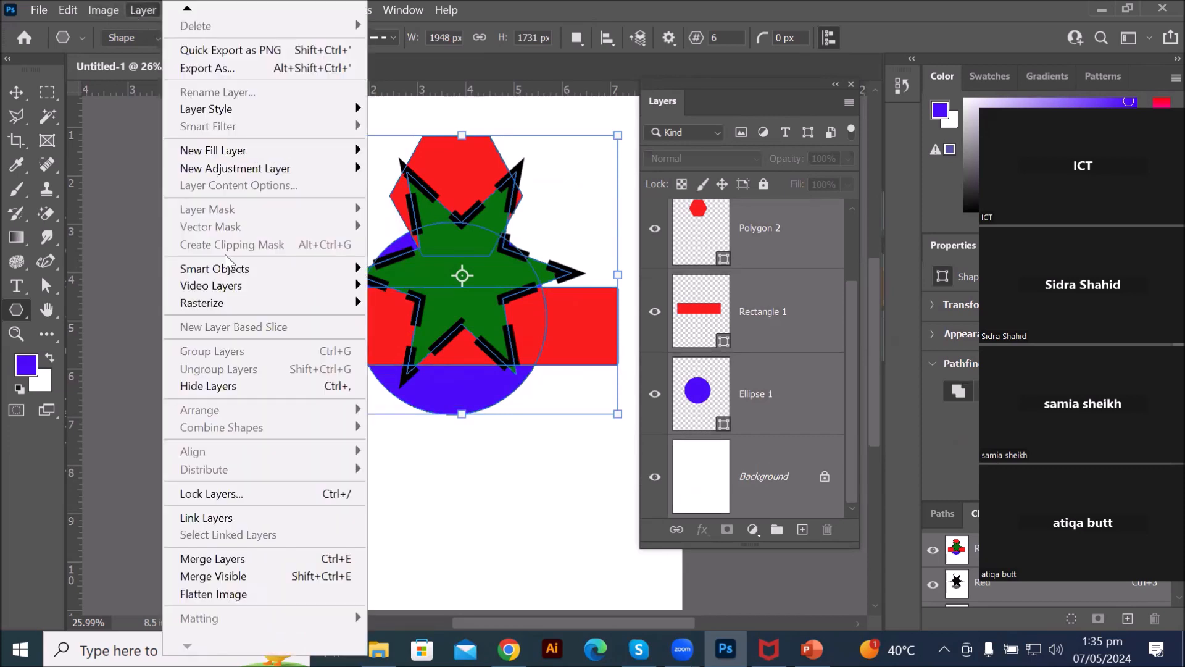
click(230, 562)
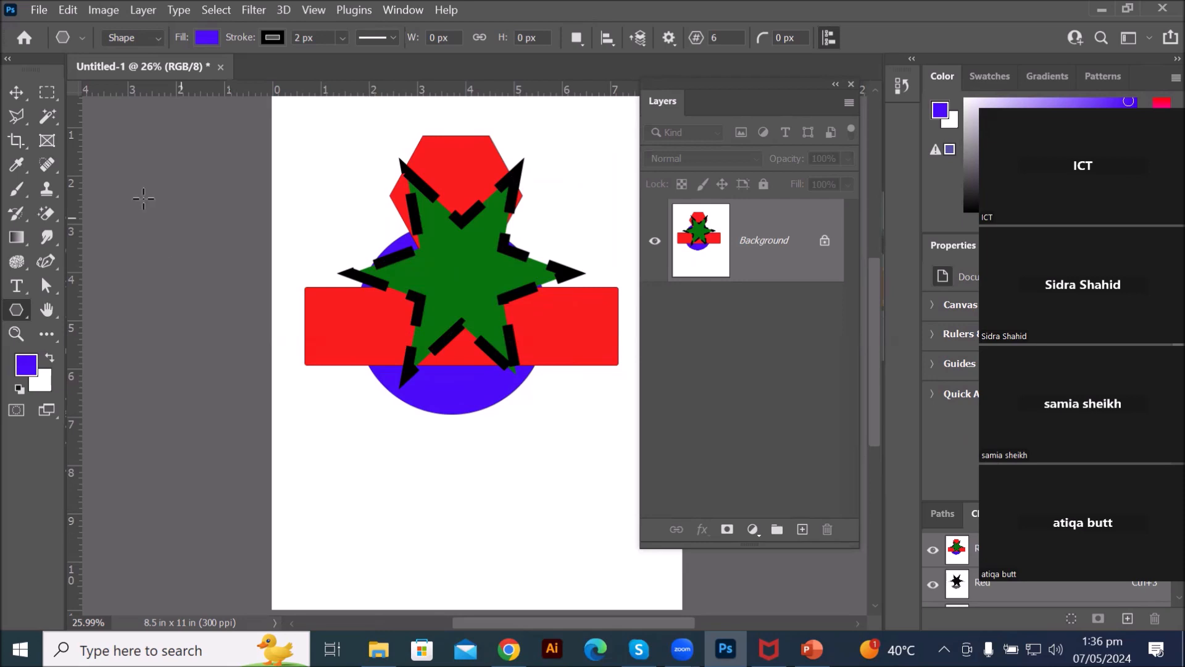
key(ctrl+z)
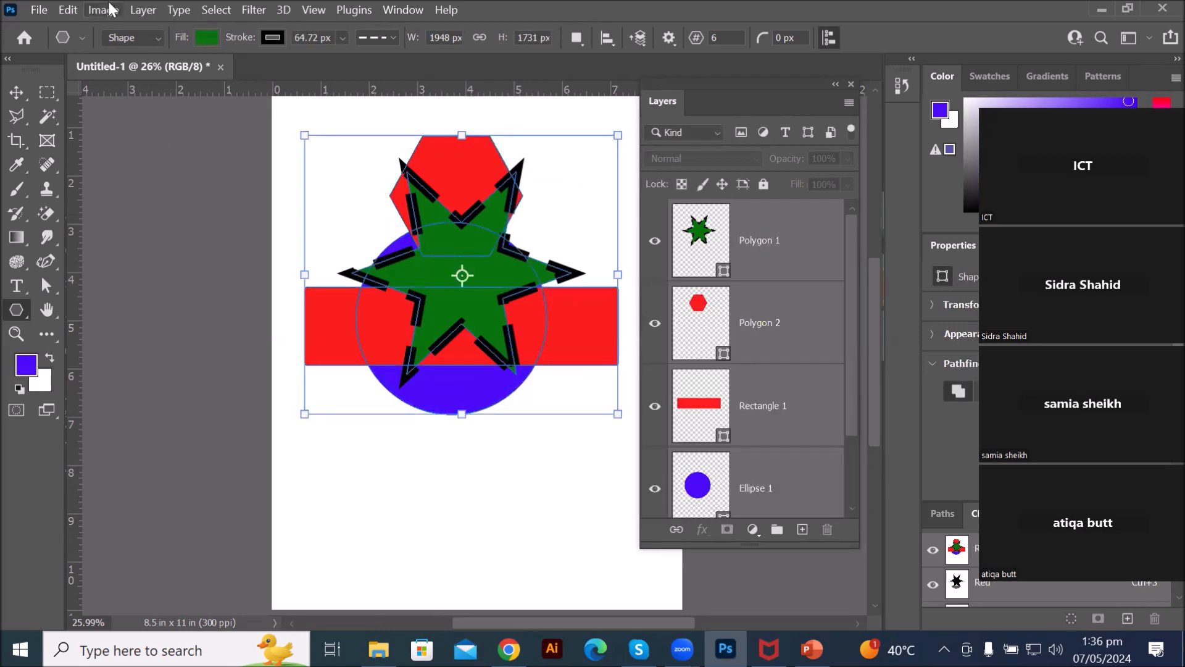
Step: Flatten all layers into the Background with Flatten Image, and undo the flattening
click(139, 9)
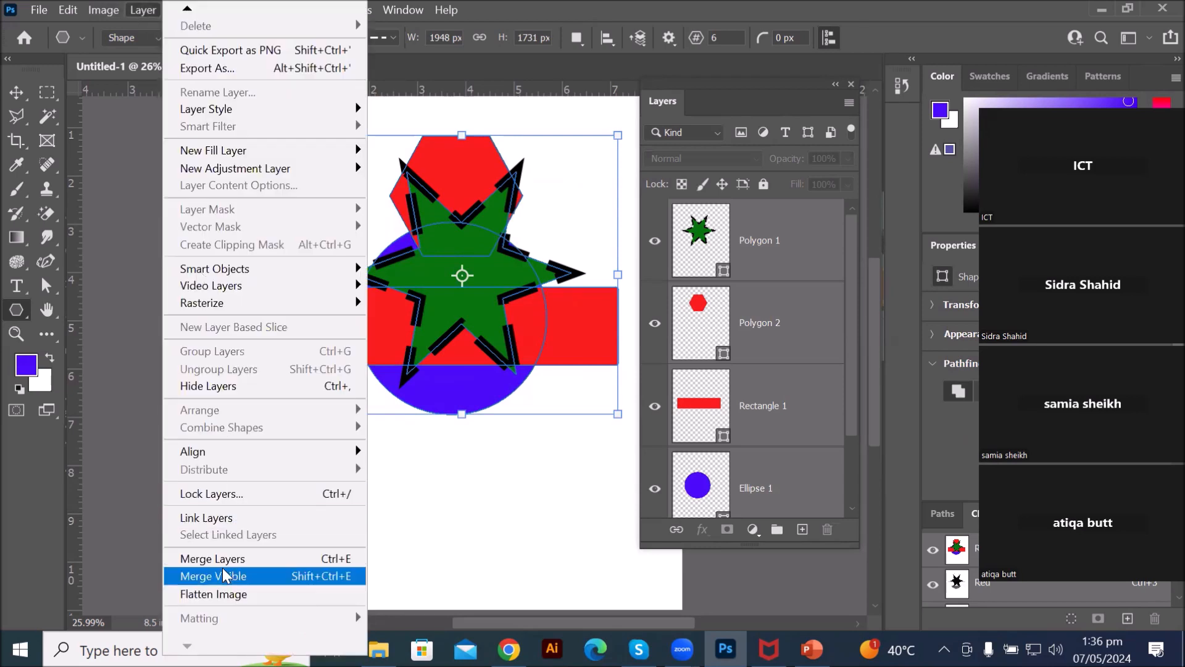
click(245, 597)
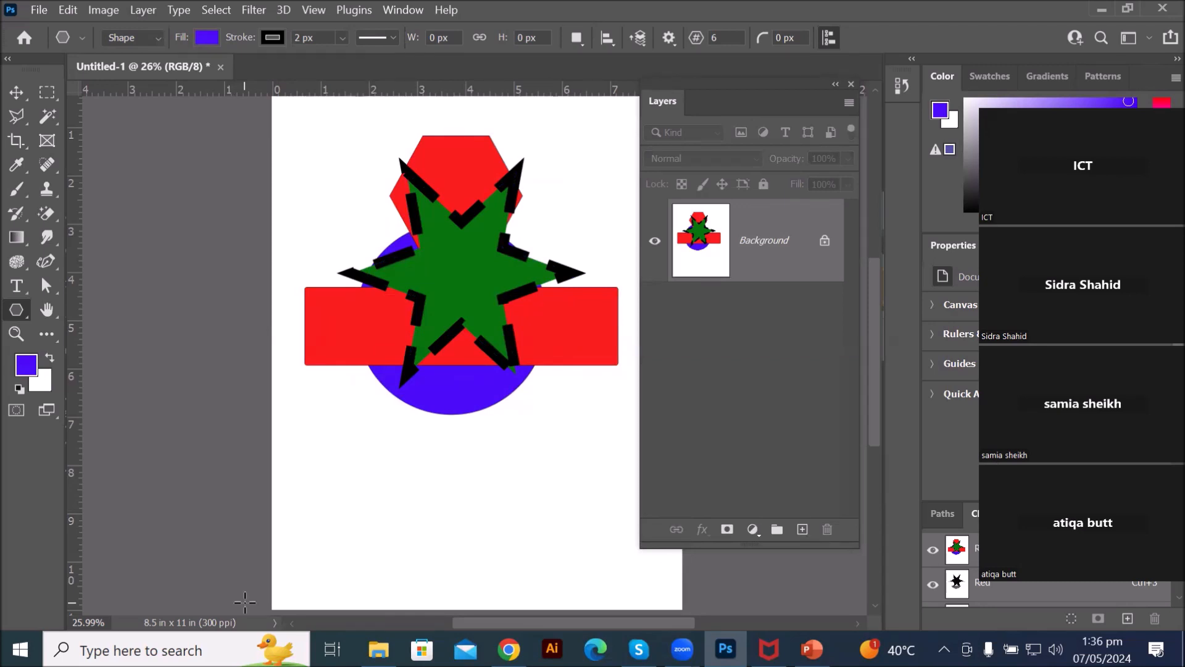
key(ctrl+z)
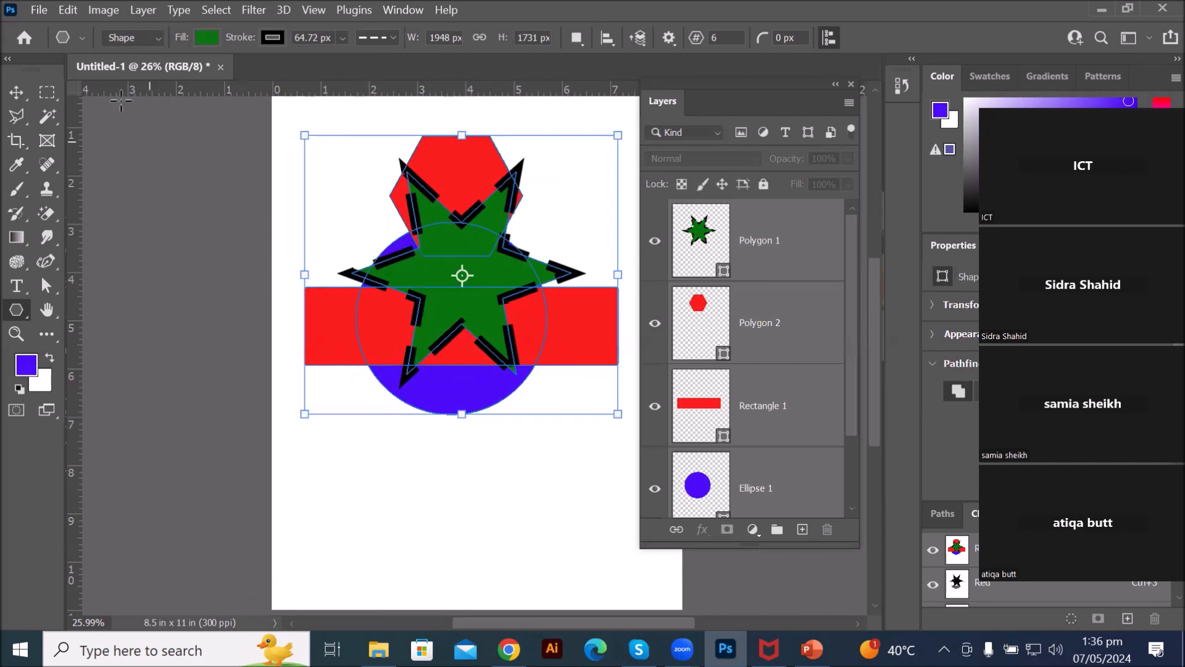
Step: Combine all selected layers, including the Background, with Merge Layers, and undo the merge
click(104, 10)
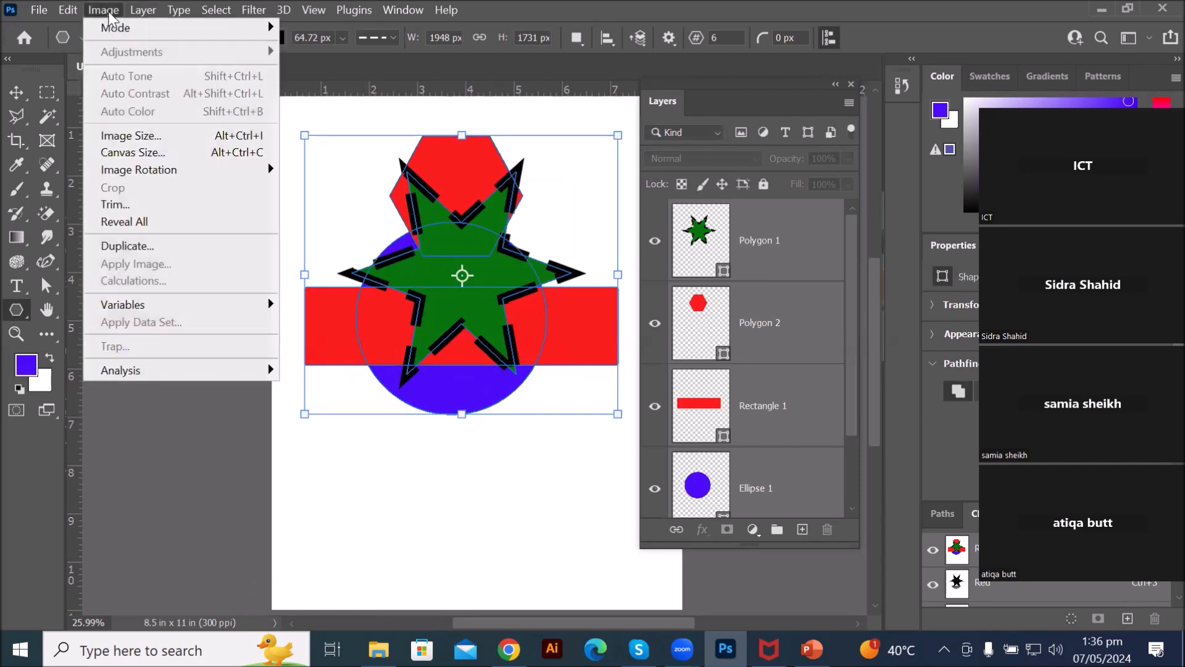
mouse_move(143, 10)
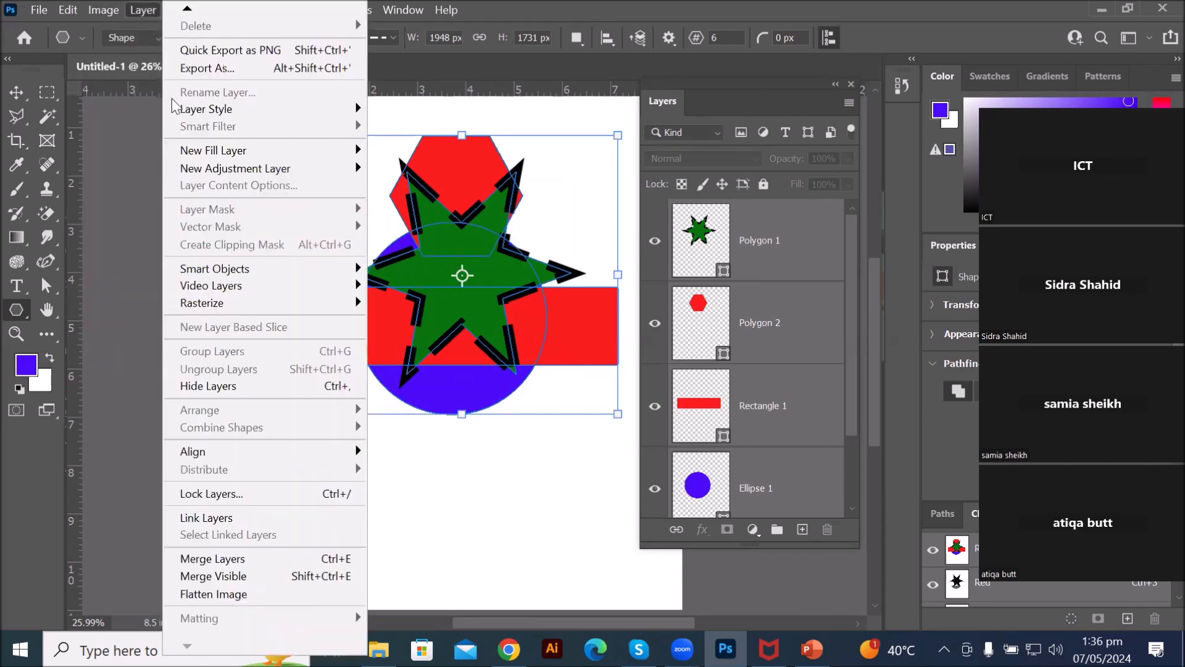
click(268, 560)
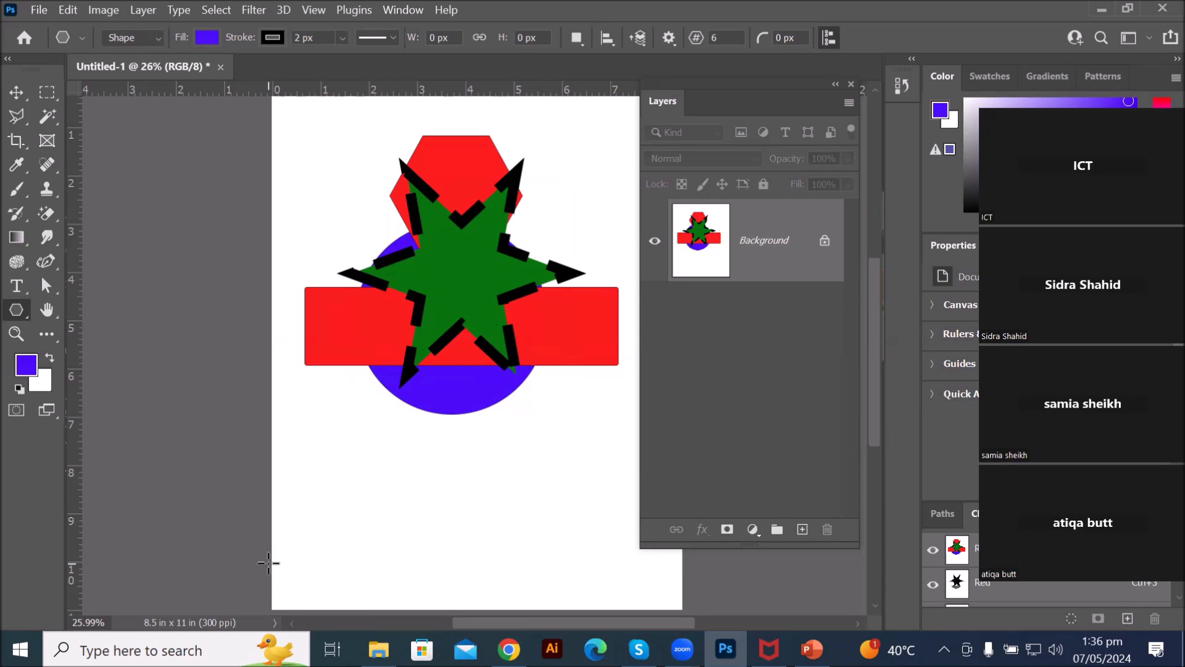
key(ctrl+z)
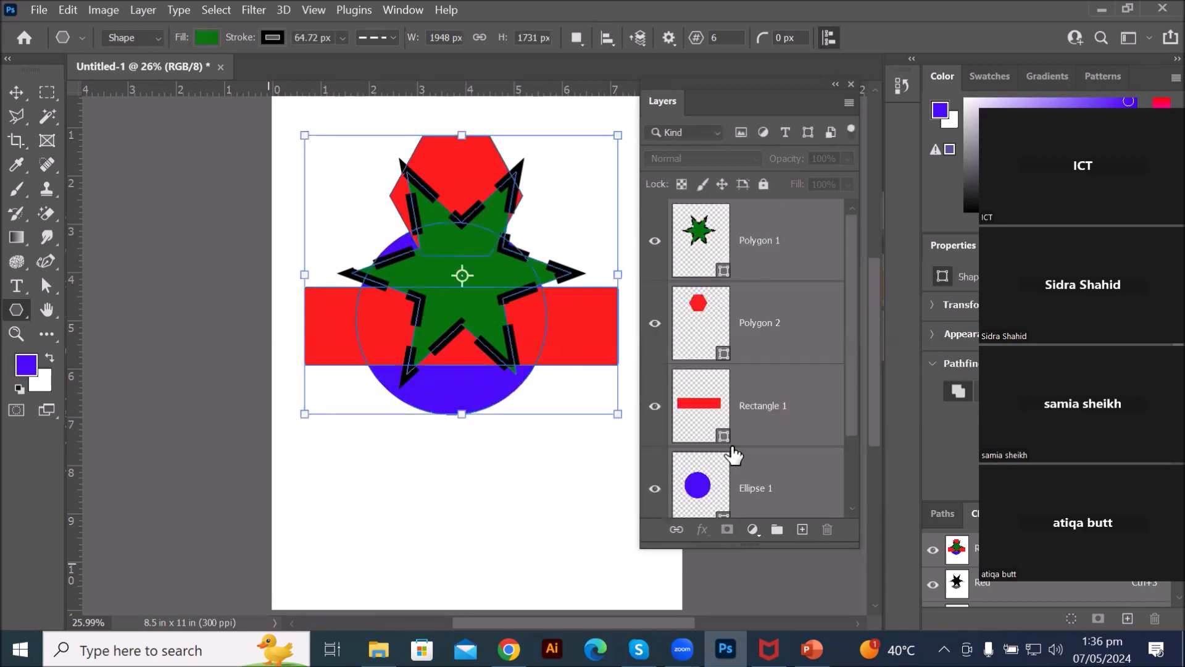
Step: Select only the shape layers from Polygon 1 down to Ellipse 1, leaving out the Background
click(718, 238)
click(726, 252)
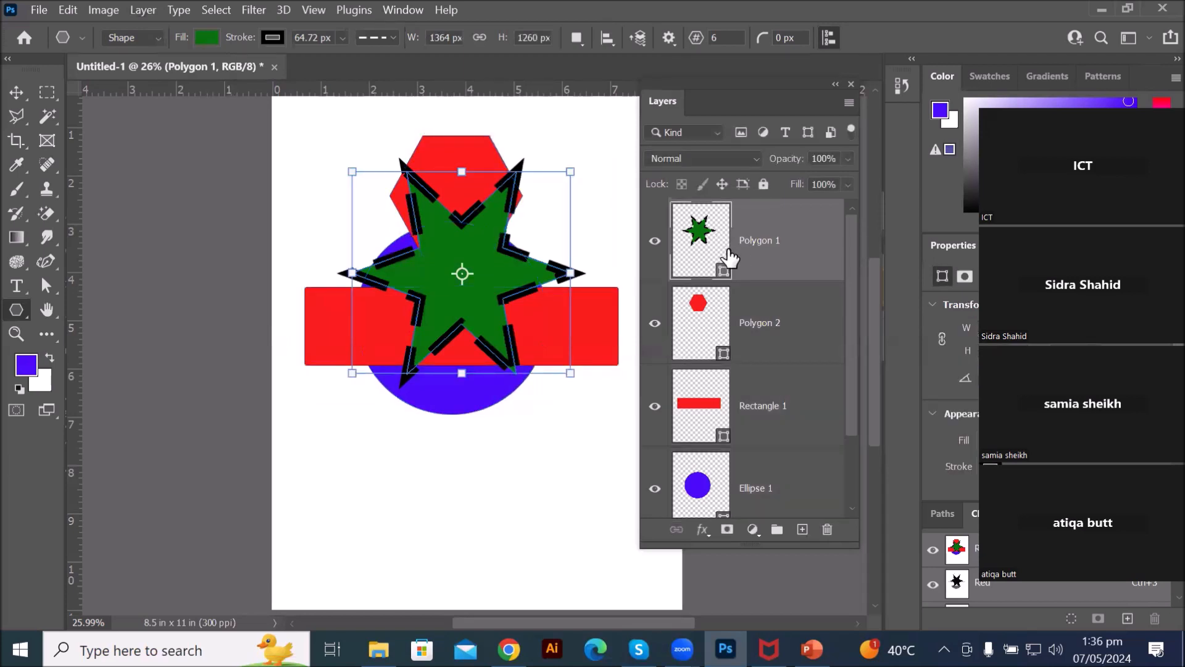
drag(848, 273, 834, 398)
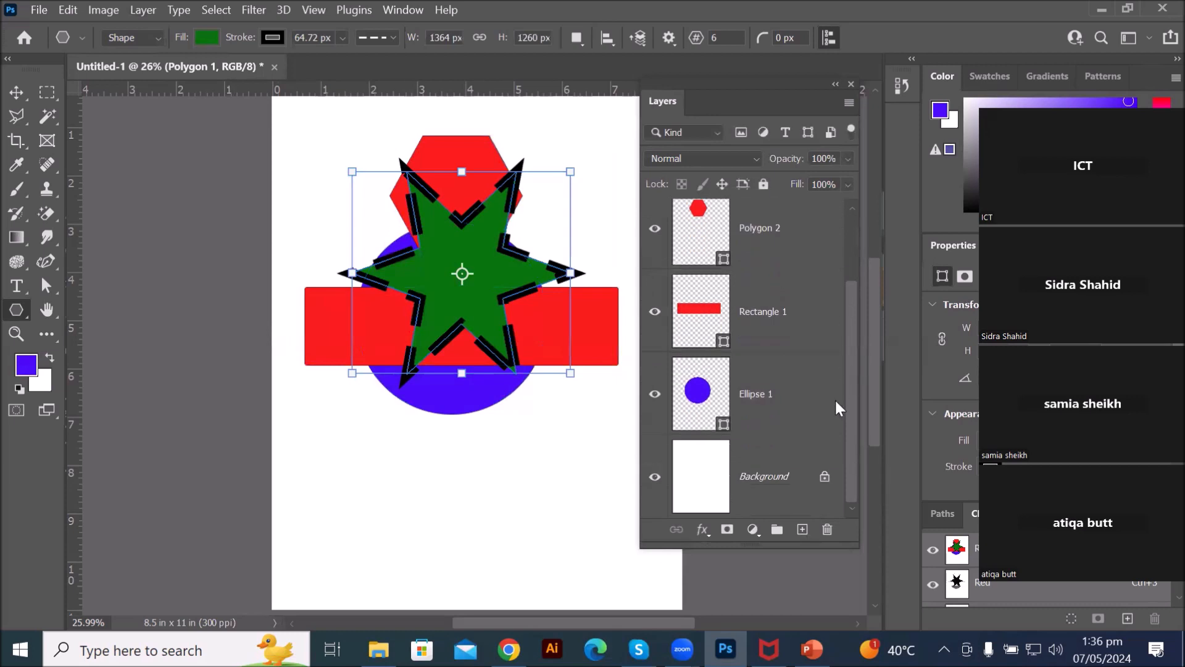
shift+click(710, 412)
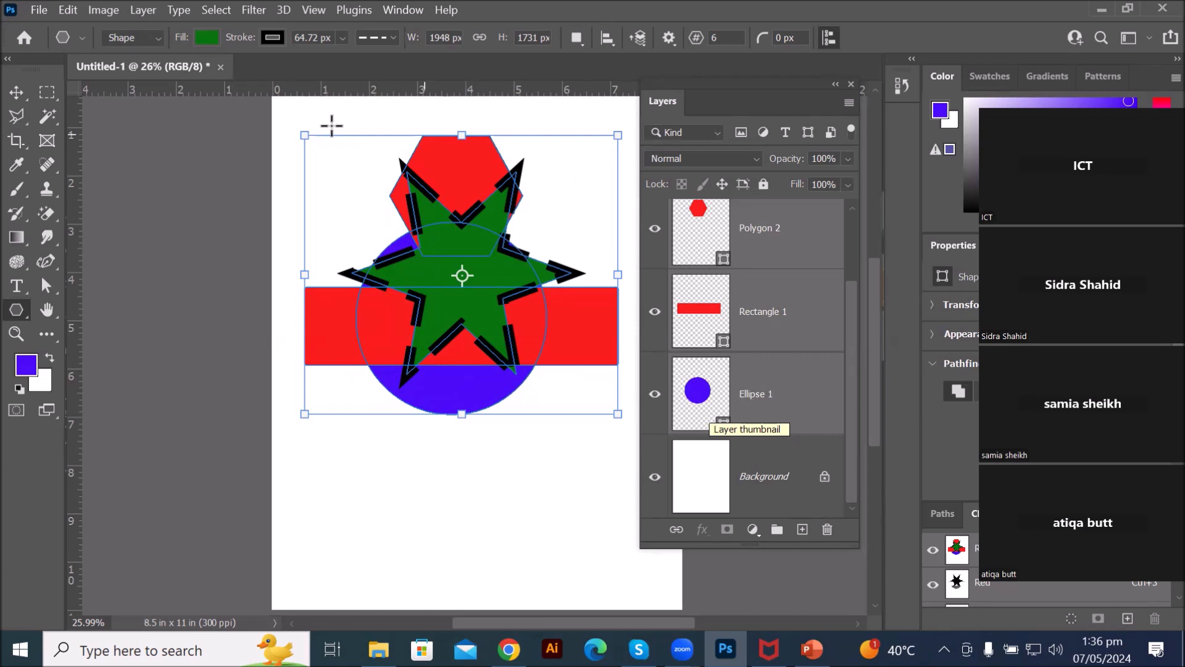
Step: Merge the four selected shape layers with Merge Shapes, select the Background layer, and undo back to the separate shapes
click(110, 10)
click(114, 11)
click(134, 9)
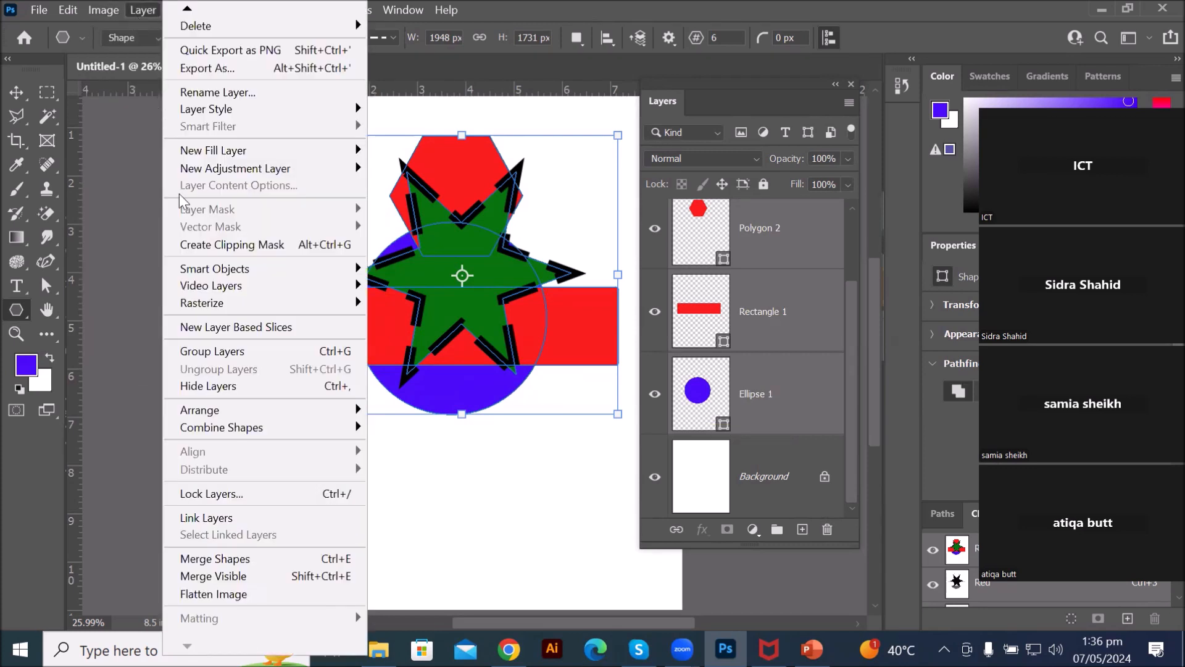
click(247, 563)
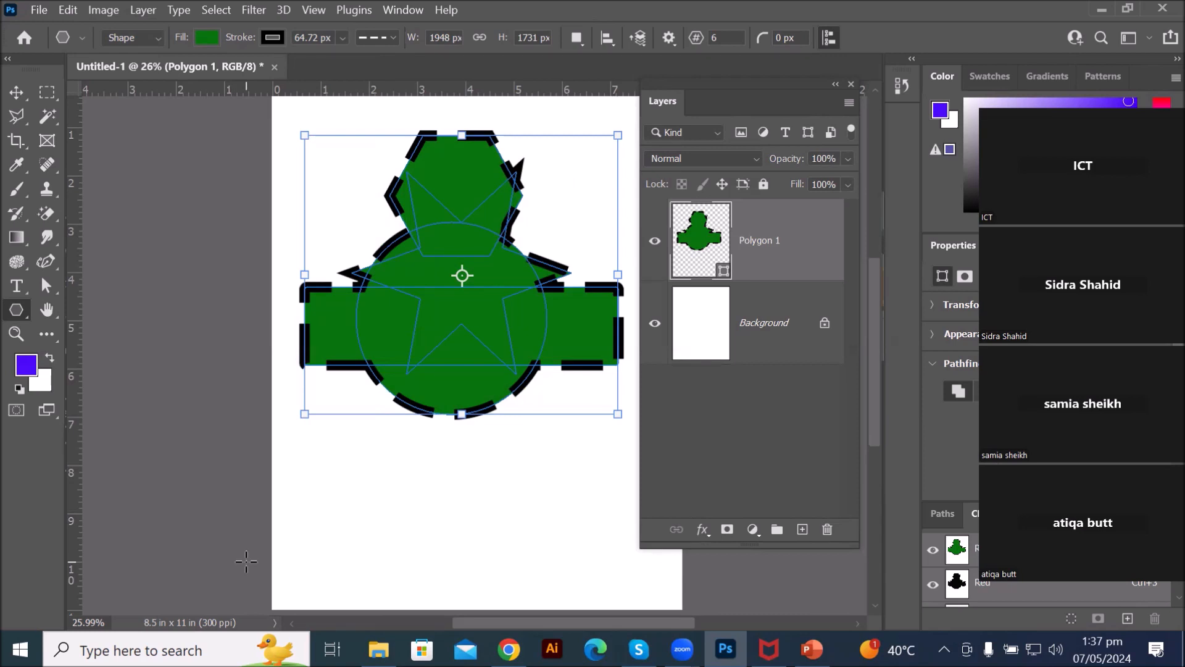
click(730, 332)
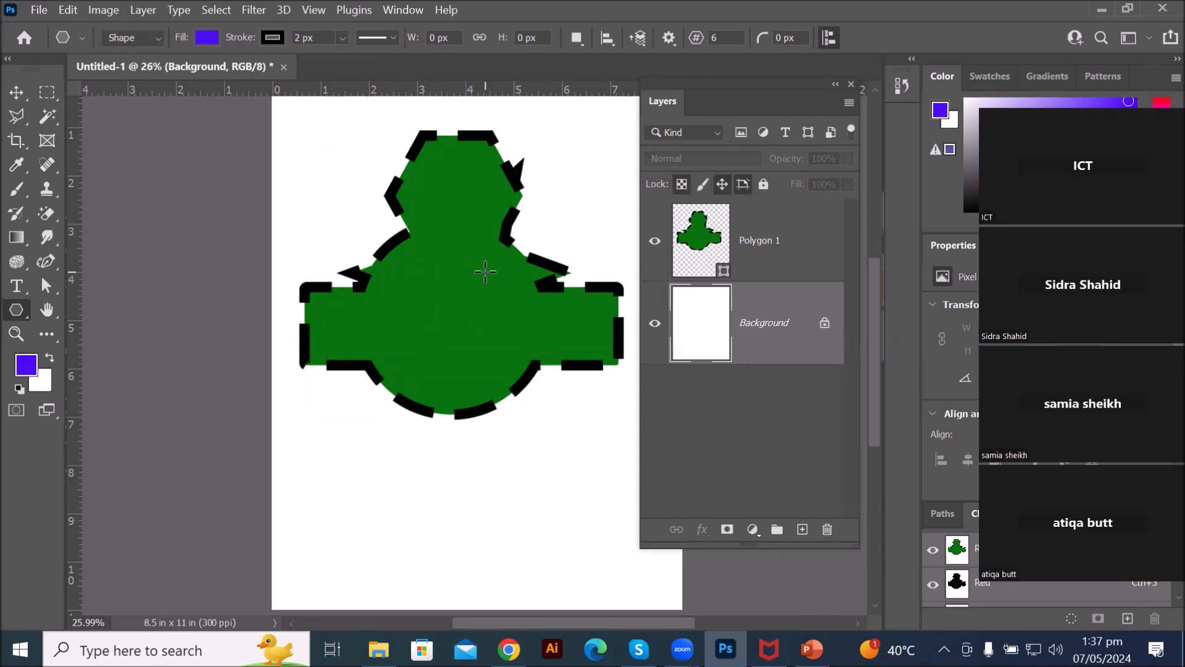
key(ctrl+z)
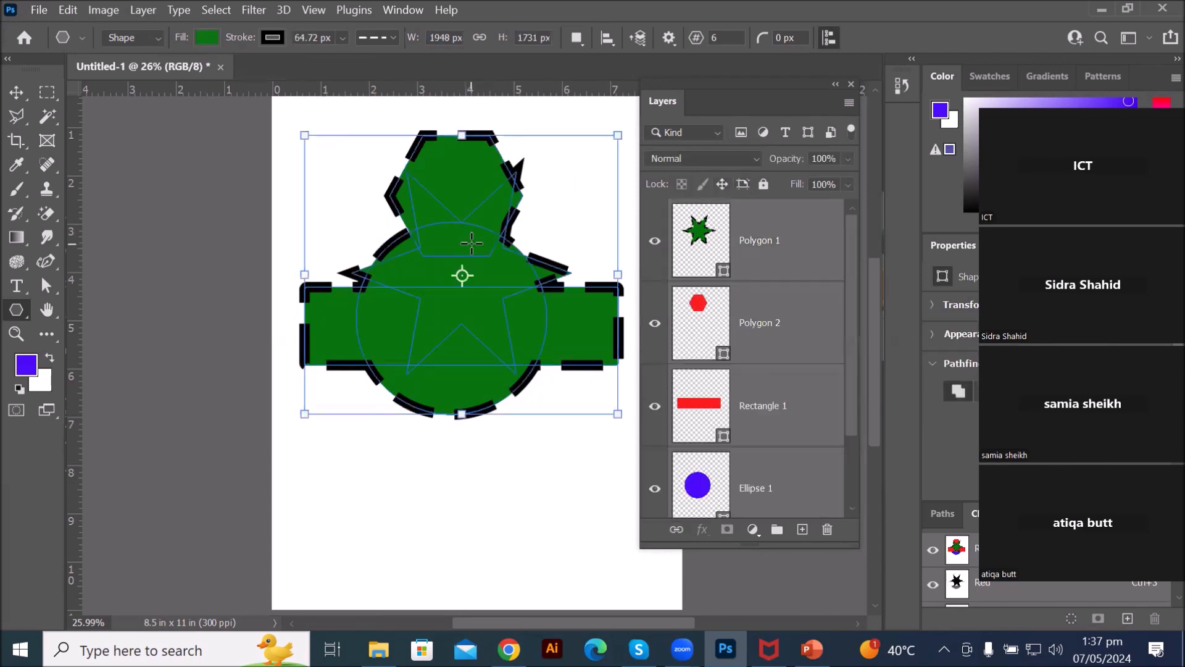
key(ctrl+z)
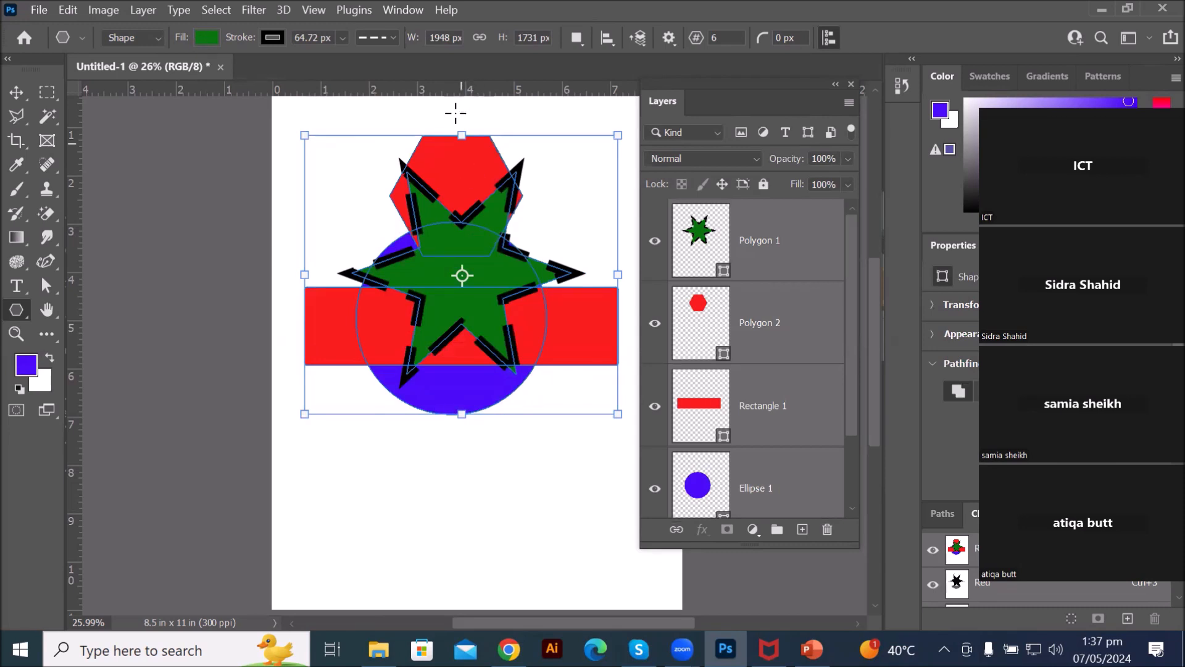
Step: Delete the four selected shape layers and fill the Background with the blue-violet foreground colour
key(Delete)
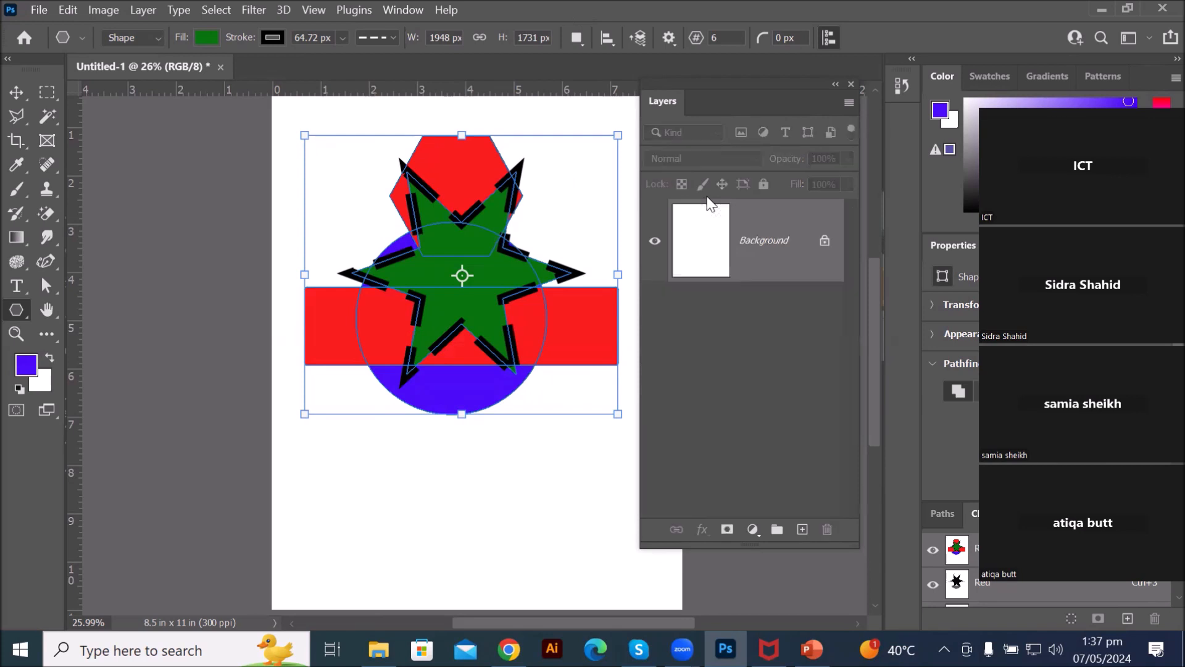
scroll(702, 263, down, 2)
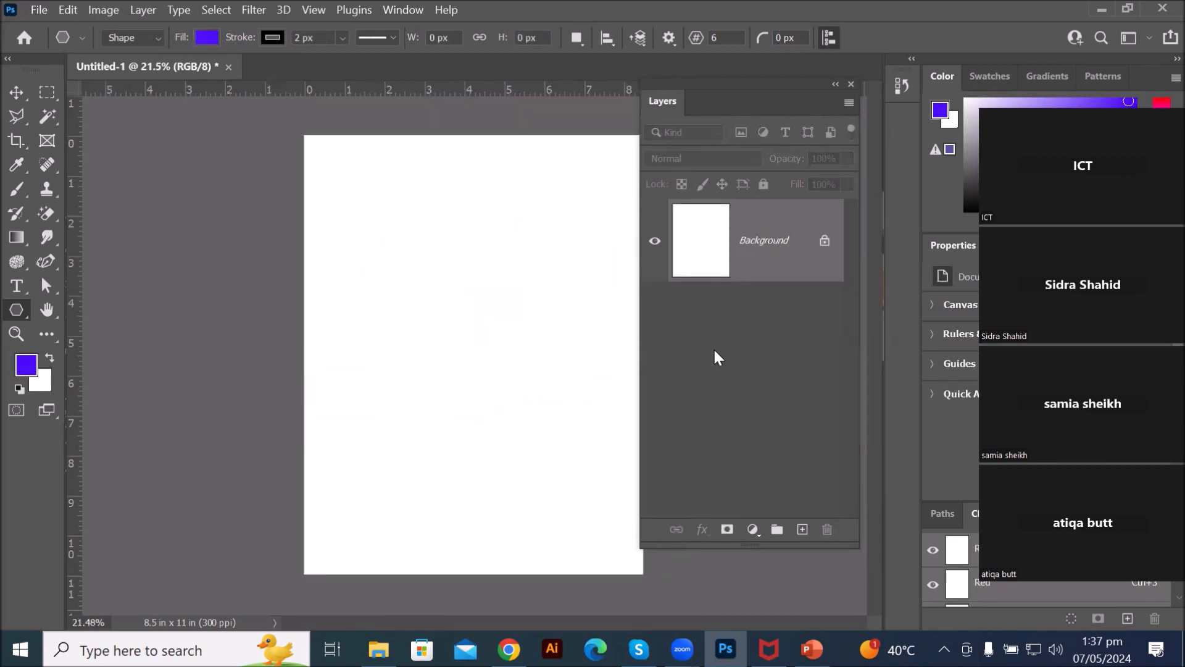
scroll(703, 437, down, 1)
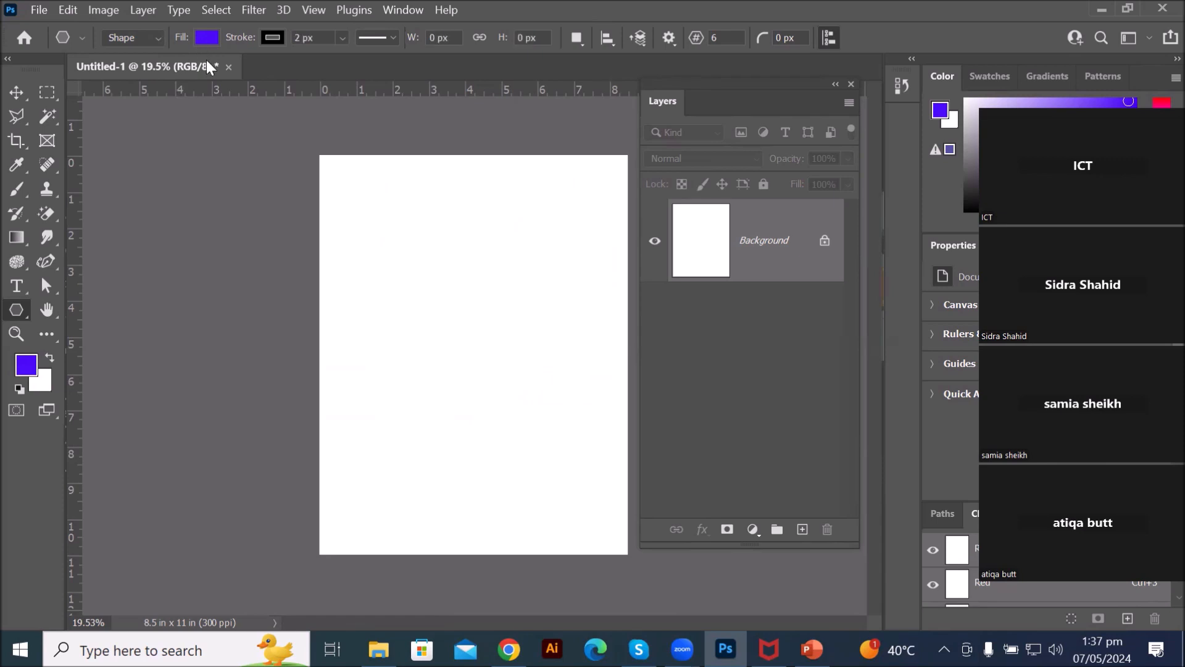
key(ctrl+BackSpace)
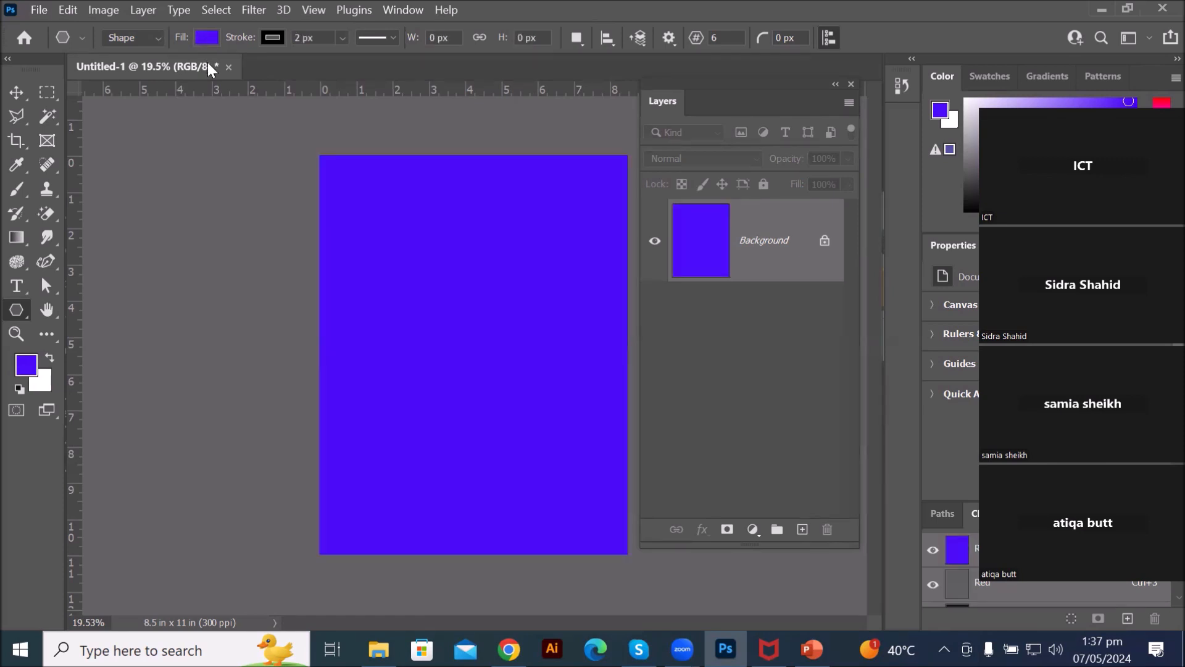
scroll(496, 265, up, 2)
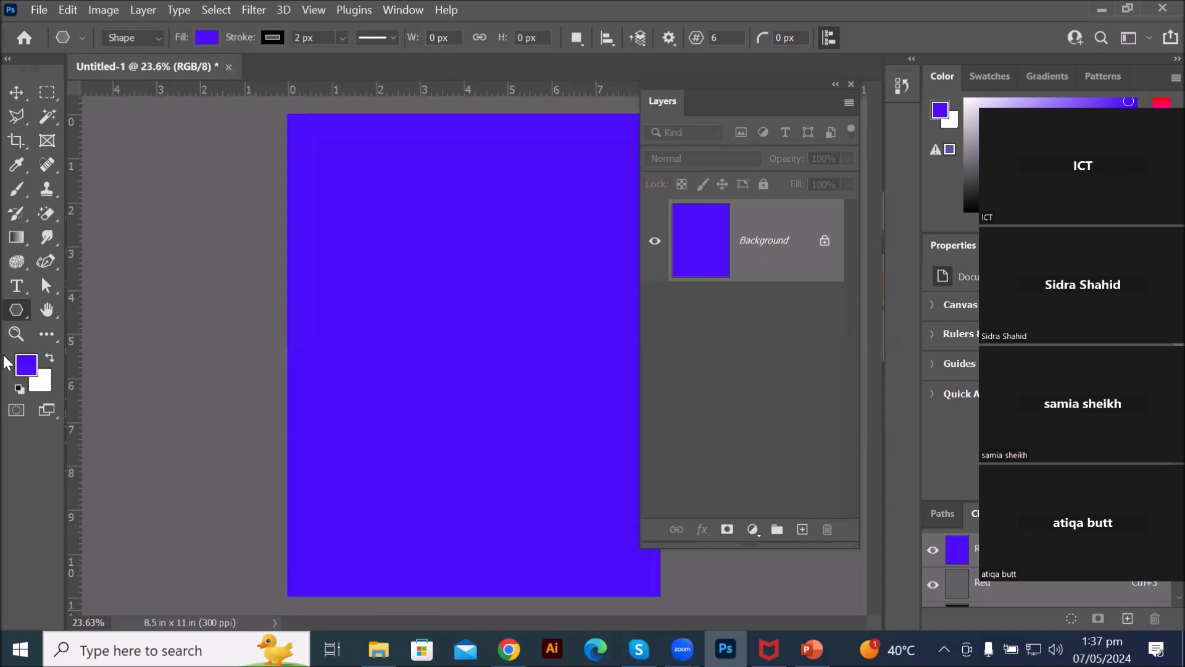
Step: Choose the Polygon tool and set its star ratio to 1% in the path options
right_click(19, 309)
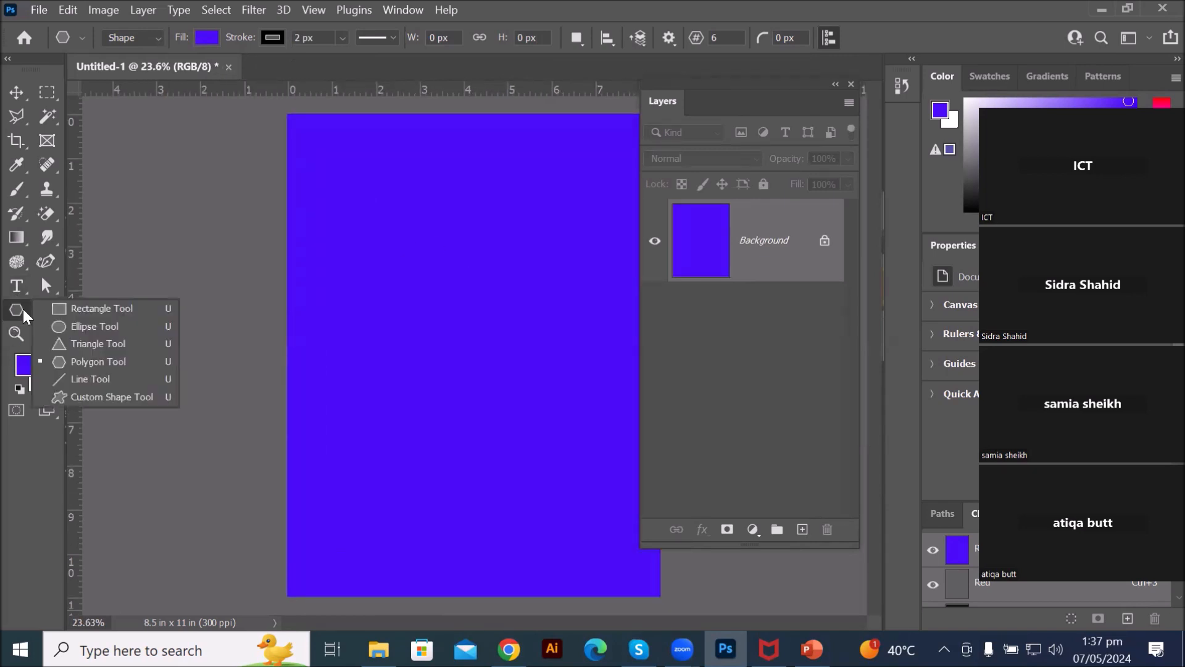
click(101, 360)
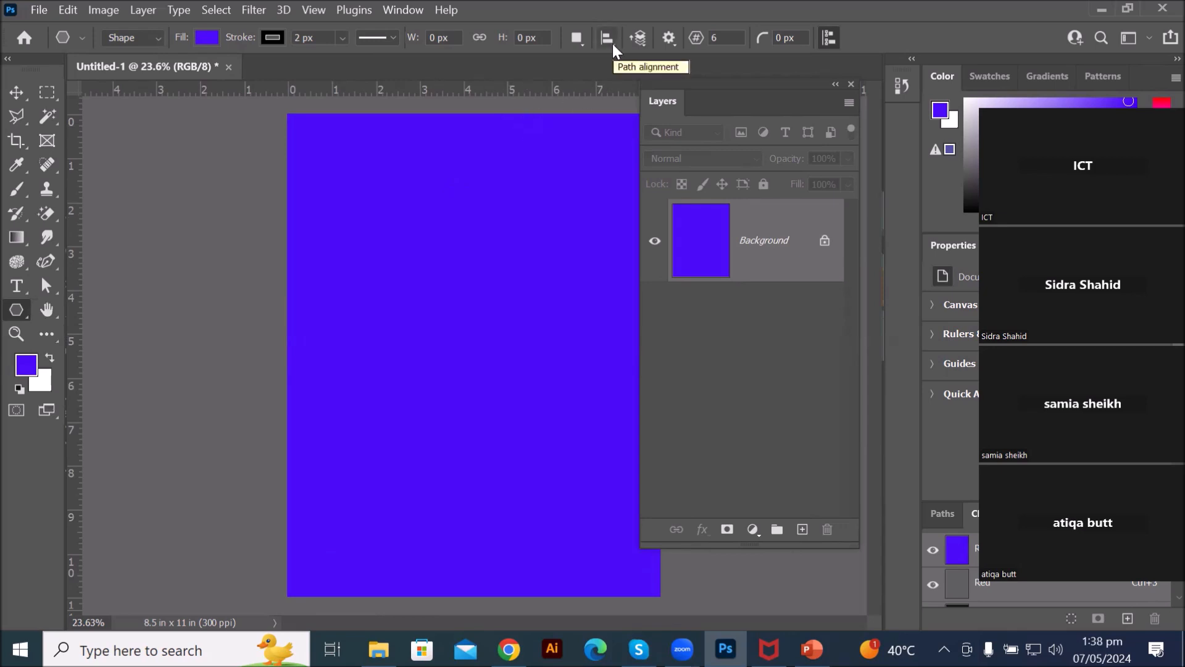
click(637, 39)
click(660, 39)
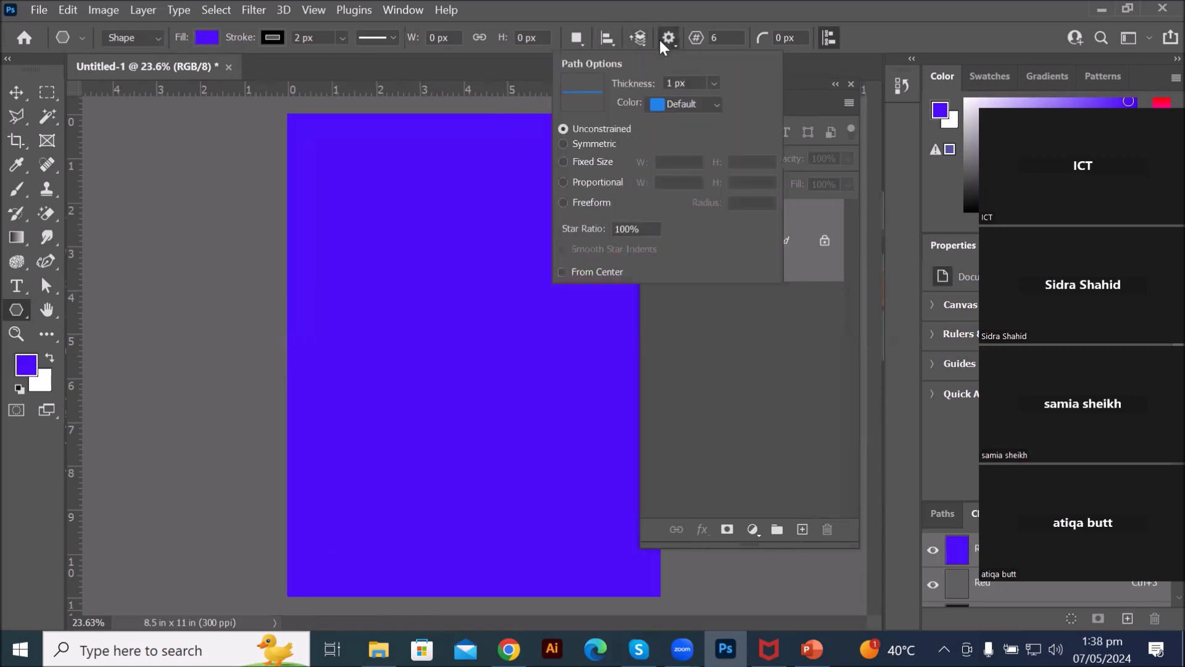
click(589, 230)
text(50)
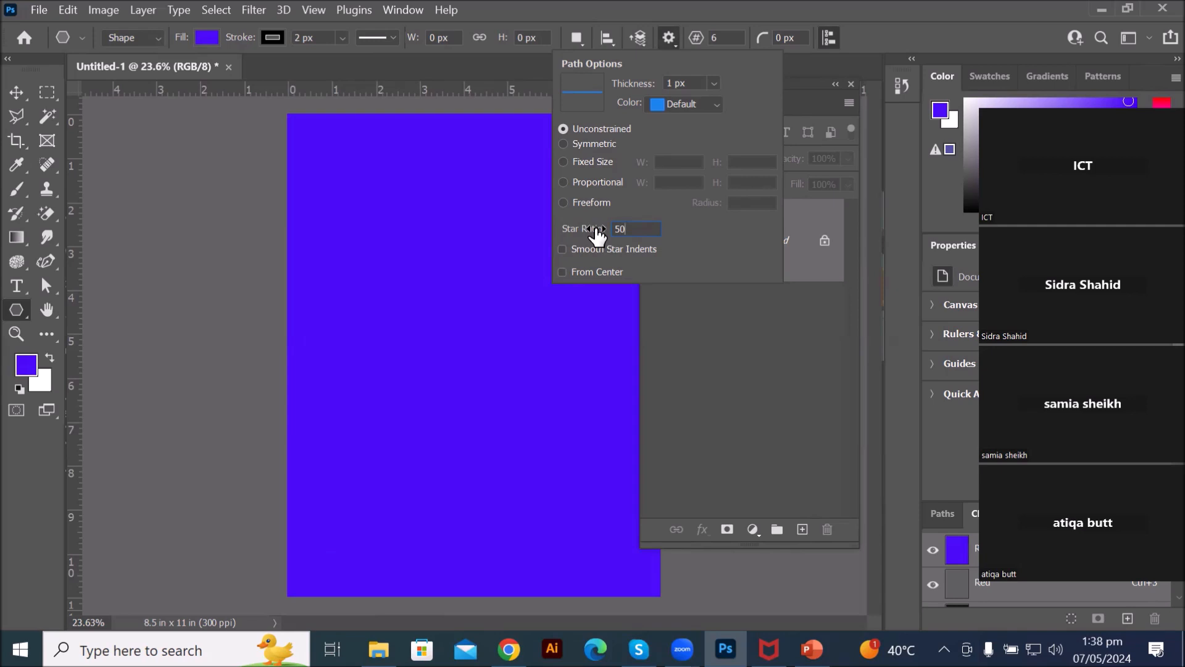
text(1)
key(BackSpace)
key(BackSpace)
key(BackSpace)
text(1)
Step: Draw a small six-pointed star about 155 by 154 px in the upper-left part of the canvas
click(363, 188)
drag(363, 188, 375, 201)
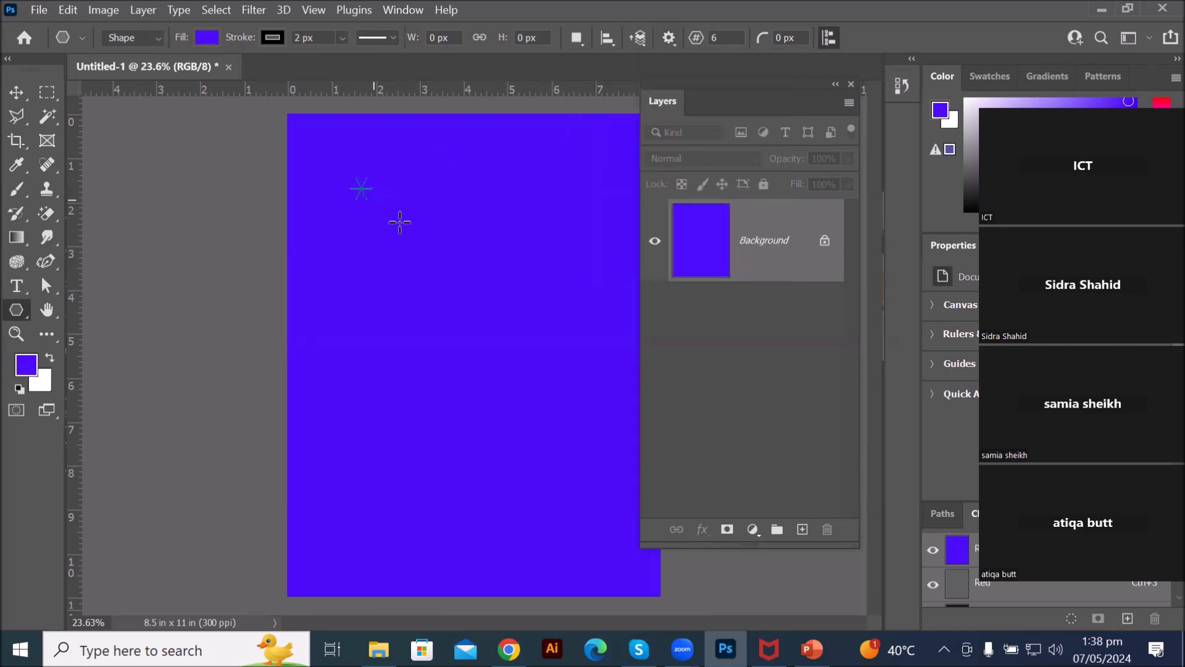
scroll(359, 185, up, 10)
scroll(351, 172, up, 8)
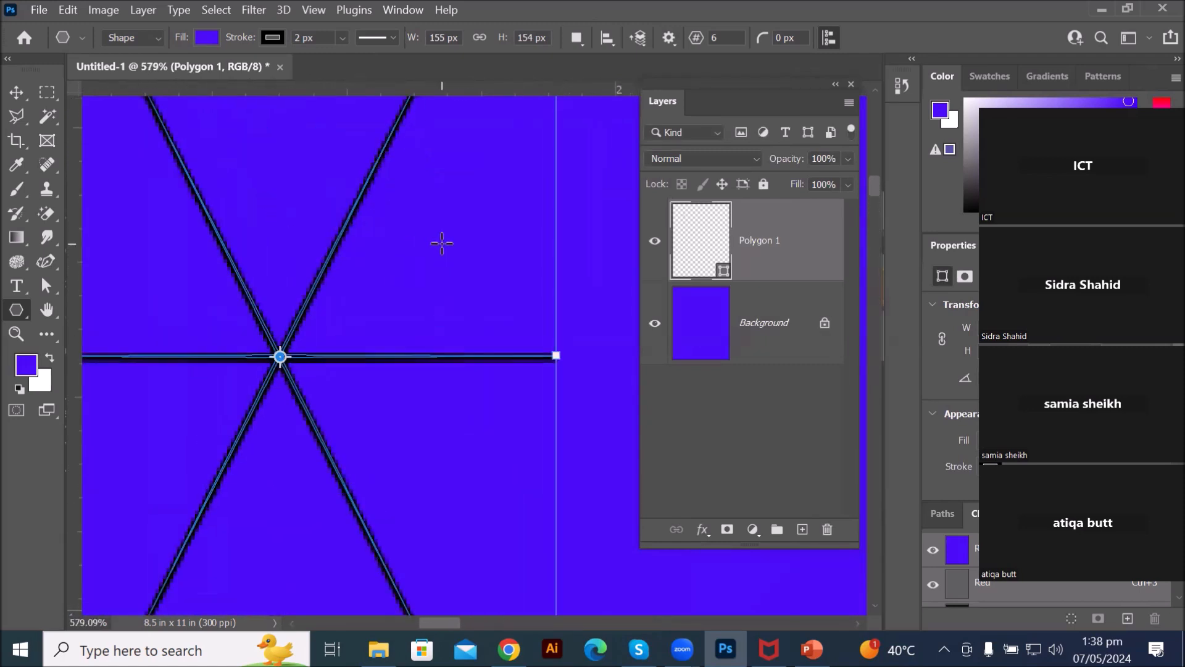
scroll(442, 243, down, 4)
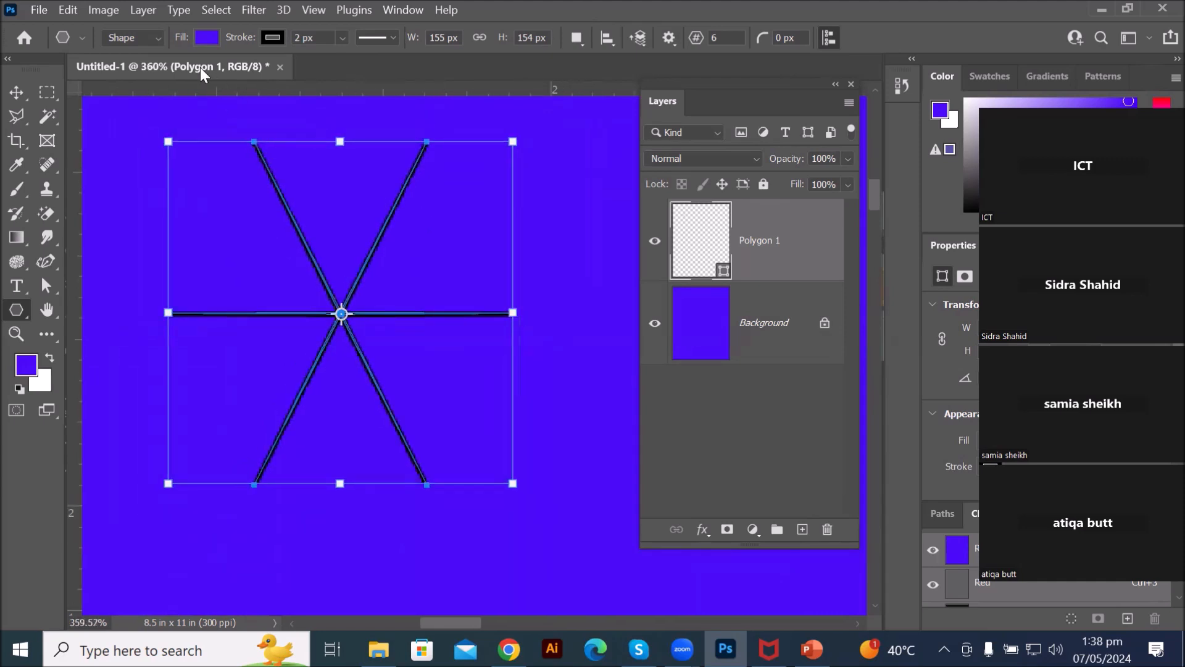
Step: Set both the fill and the stroke of the star to the white swatch from the recently used colours
click(207, 38)
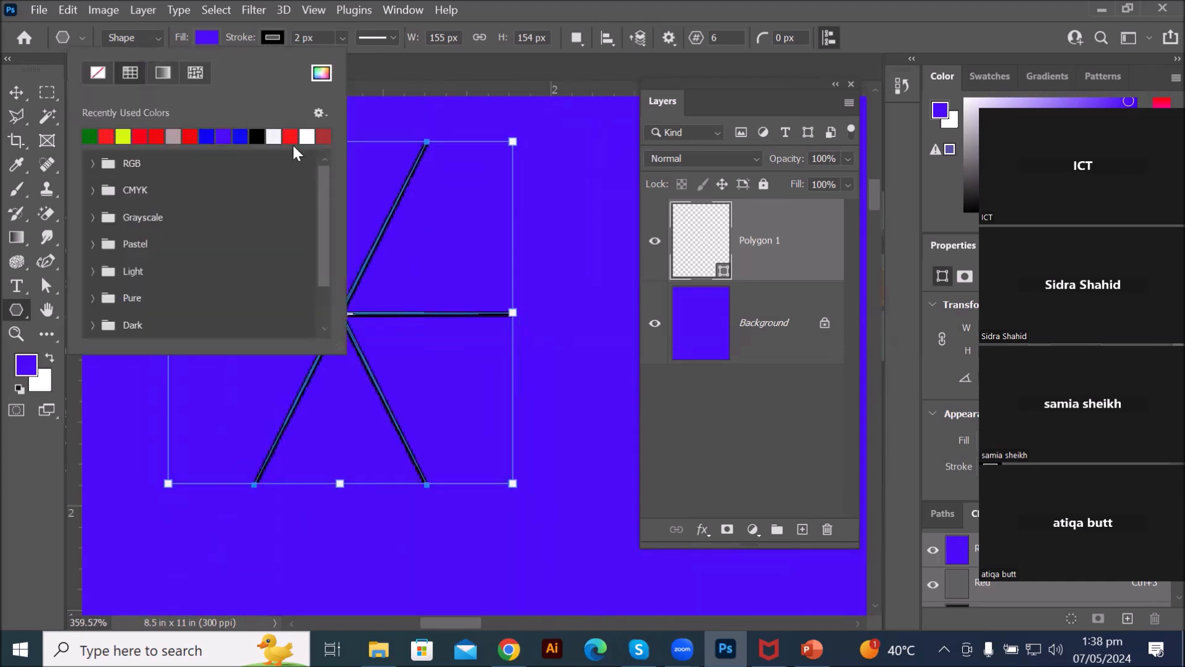
click(272, 137)
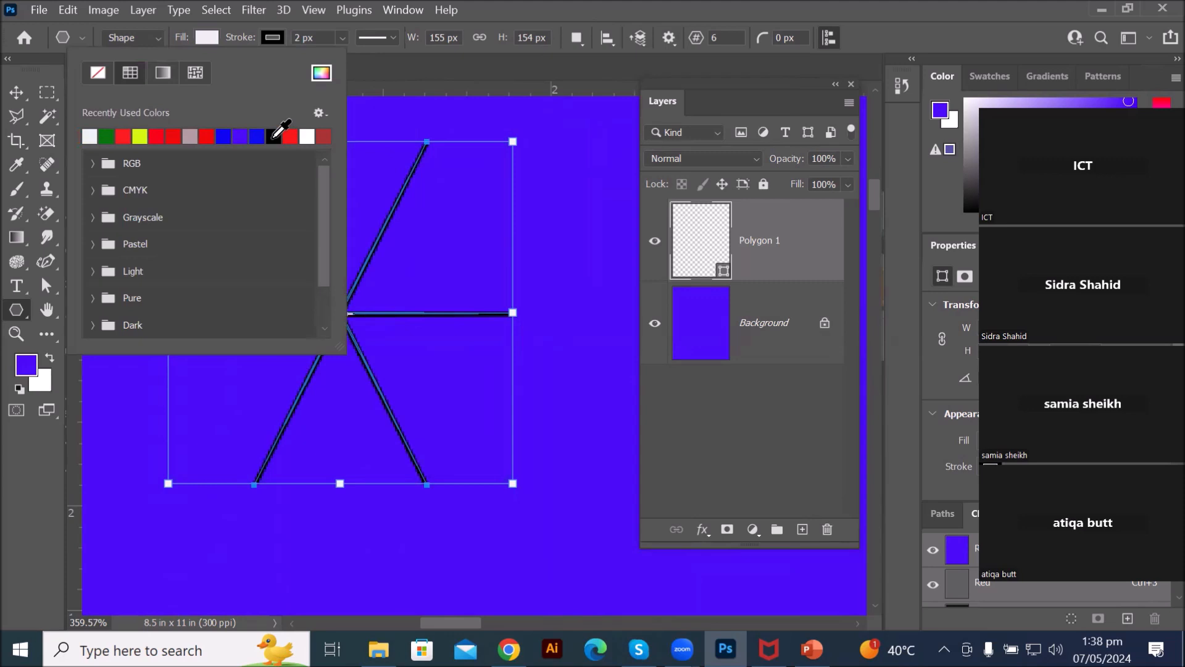
click(267, 36)
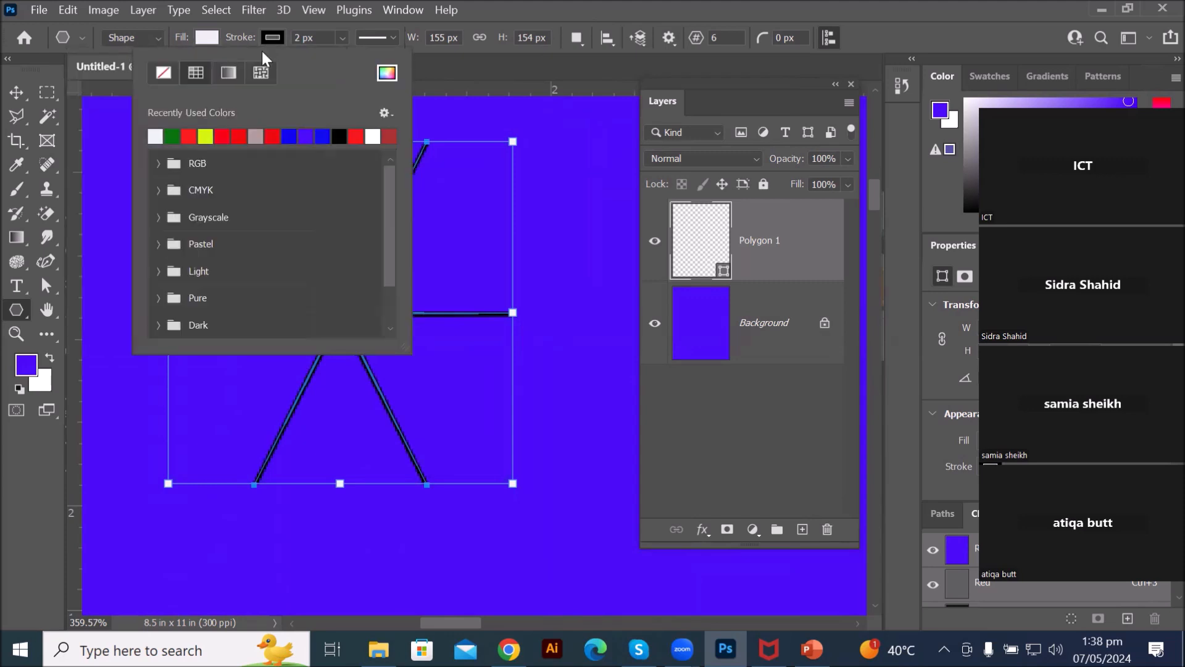
click(155, 136)
Step: Scatter more thin white stars of varied sizes around the first one, including flat and tall stretched ones, the last about 22 by 585 px
scroll(517, 230, down, 2)
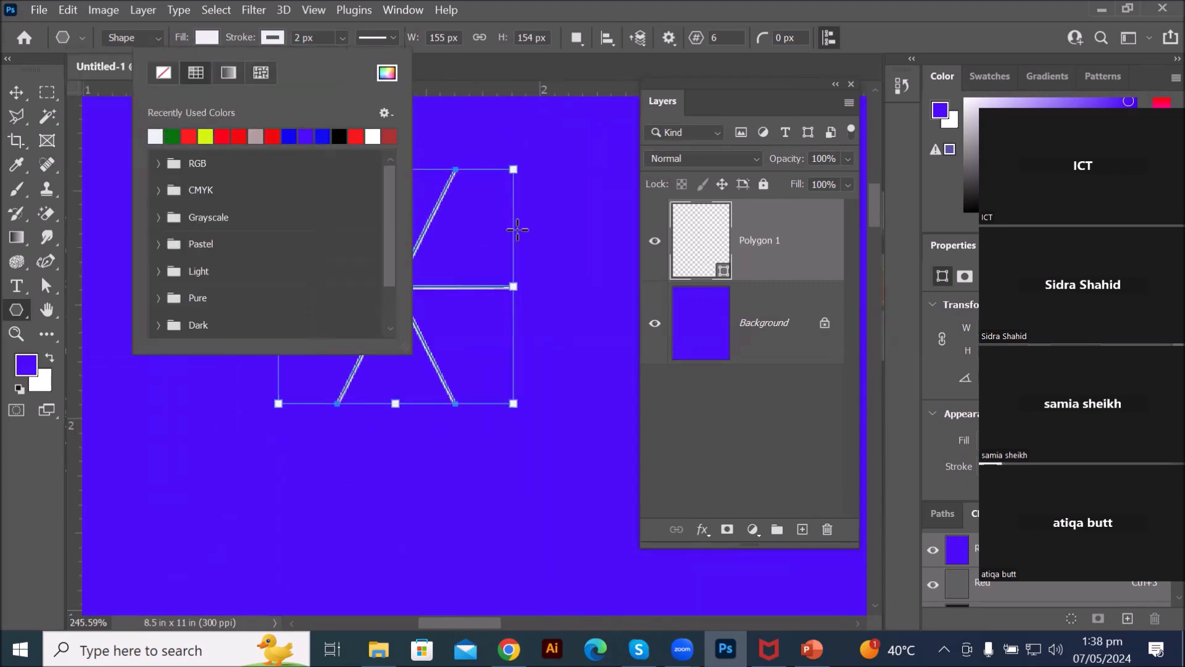
scroll(517, 230, down, 3)
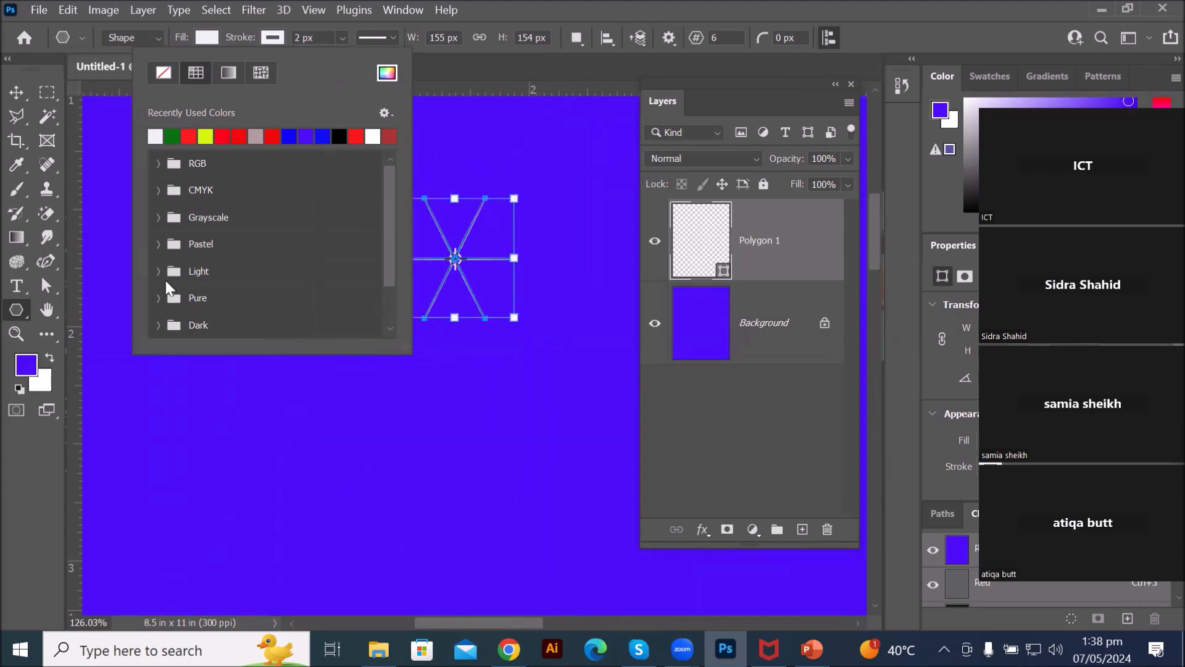
drag(209, 396, 233, 429)
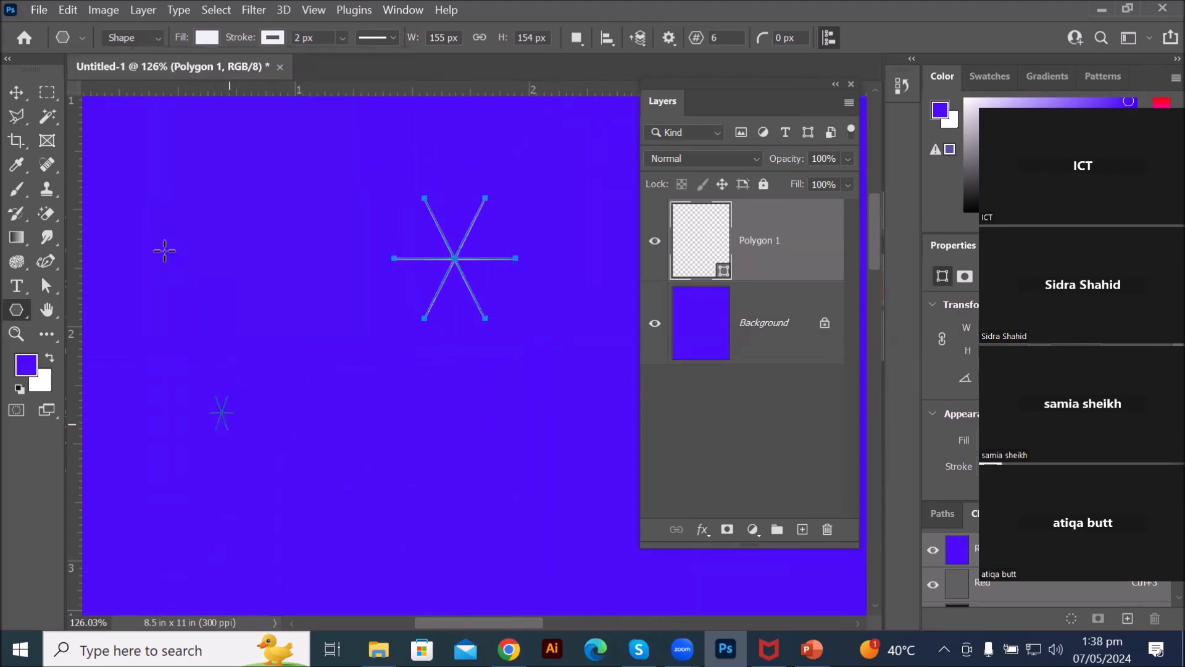
drag(164, 250, 198, 271)
drag(285, 306, 305, 329)
drag(421, 388, 464, 427)
click(571, 248)
drag(571, 248, 586, 271)
drag(286, 133, 326, 183)
drag(183, 133, 213, 172)
drag(139, 145, 139, 198)
drag(139, 300, 147, 408)
drag(122, 405, 376, 352)
scroll(476, 323, down, 4)
drag(499, 131, 513, 130)
mouse_move(567, 183)
mouse_down()
mouse_move(583, 204)
mouse_move(589, 309)
mouse_move(552, 336)
mouse_up()
mouse_move(442, 192)
mouse_down()
mouse_move(319, 129)
mouse_move(260, 141)
mouse_up()
drag(448, 435, 433, 437)
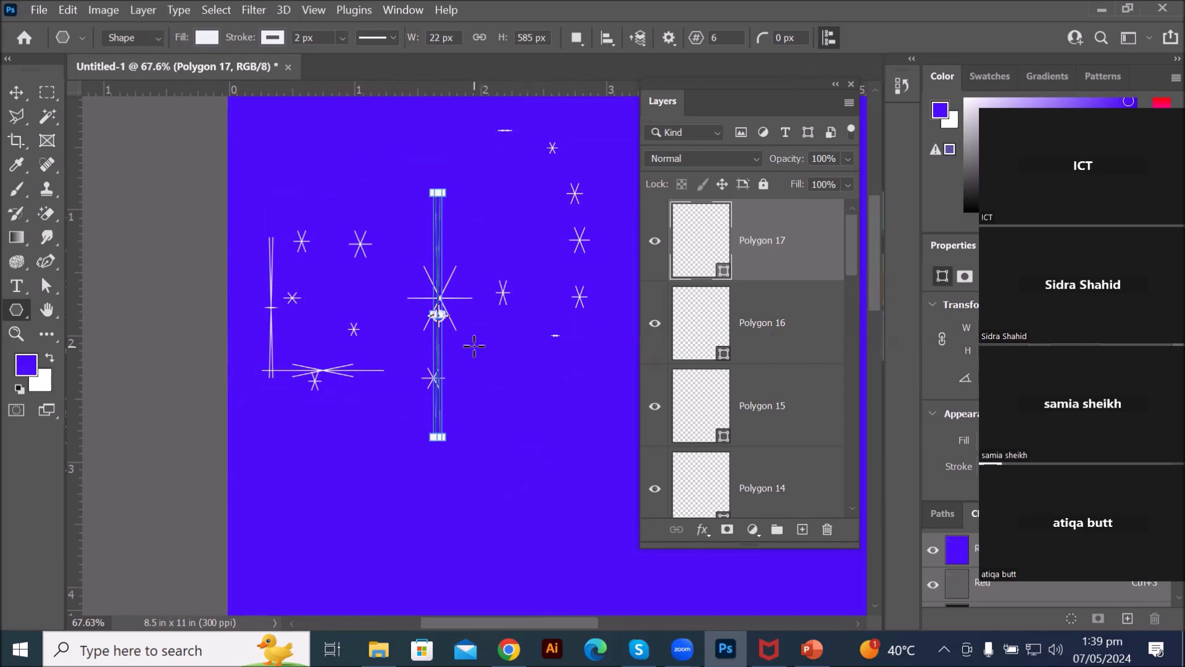
scroll(482, 343, down, 1)
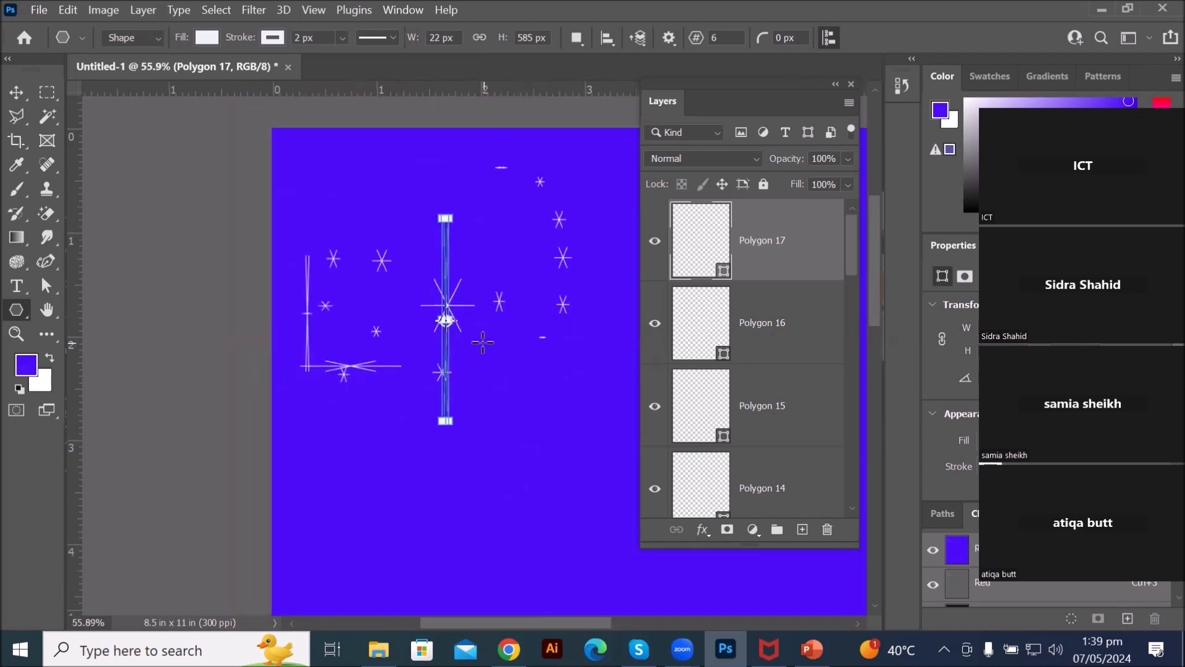
Step: Set the polygon star ratio to 50% and draw three thicker stars, about 420 by 216 px, 169 by 504 px and 297 by 201 px
click(668, 37)
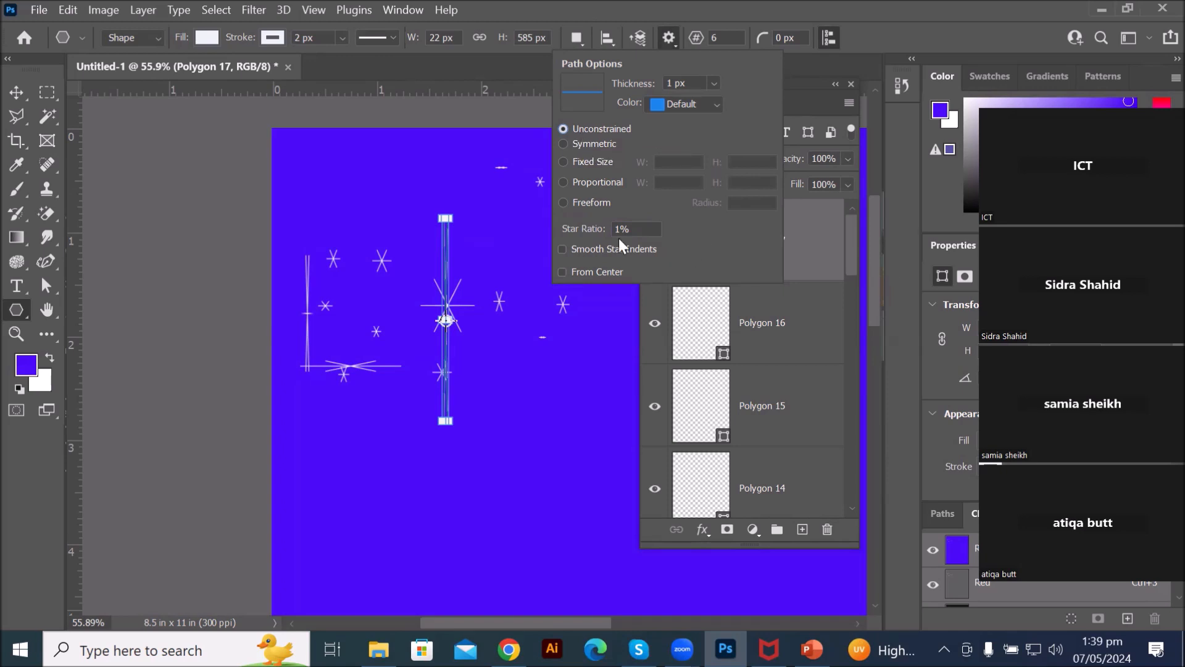
drag(633, 229, 543, 230)
drag(384, 445, 527, 518)
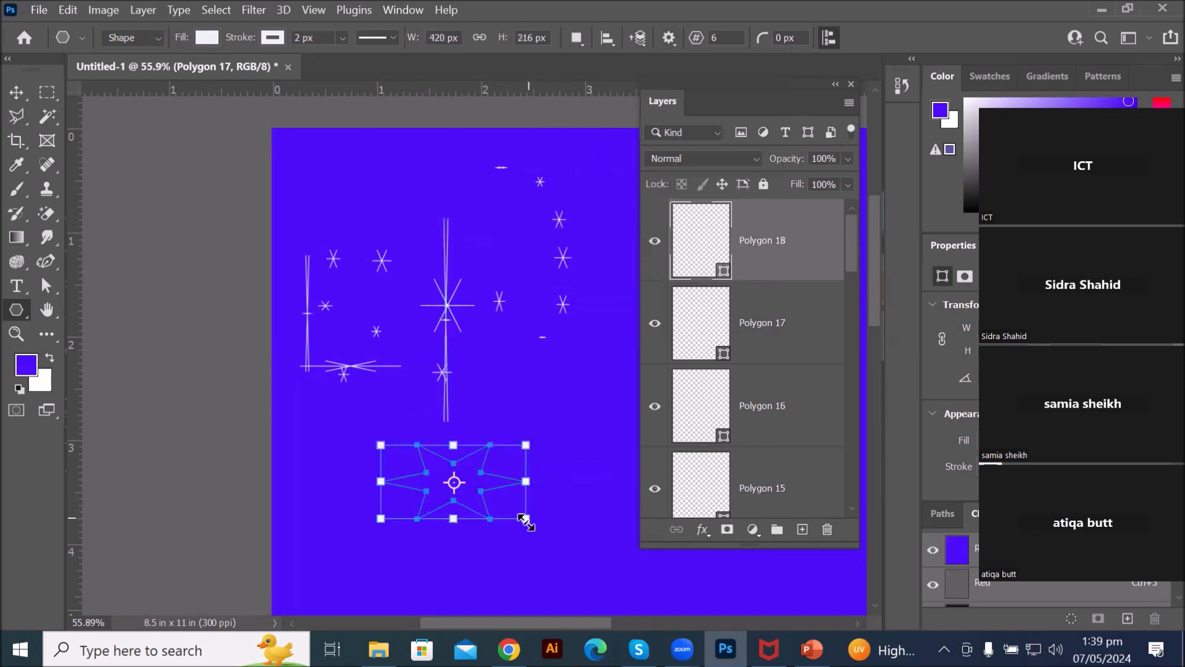
drag(381, 153, 439, 328)
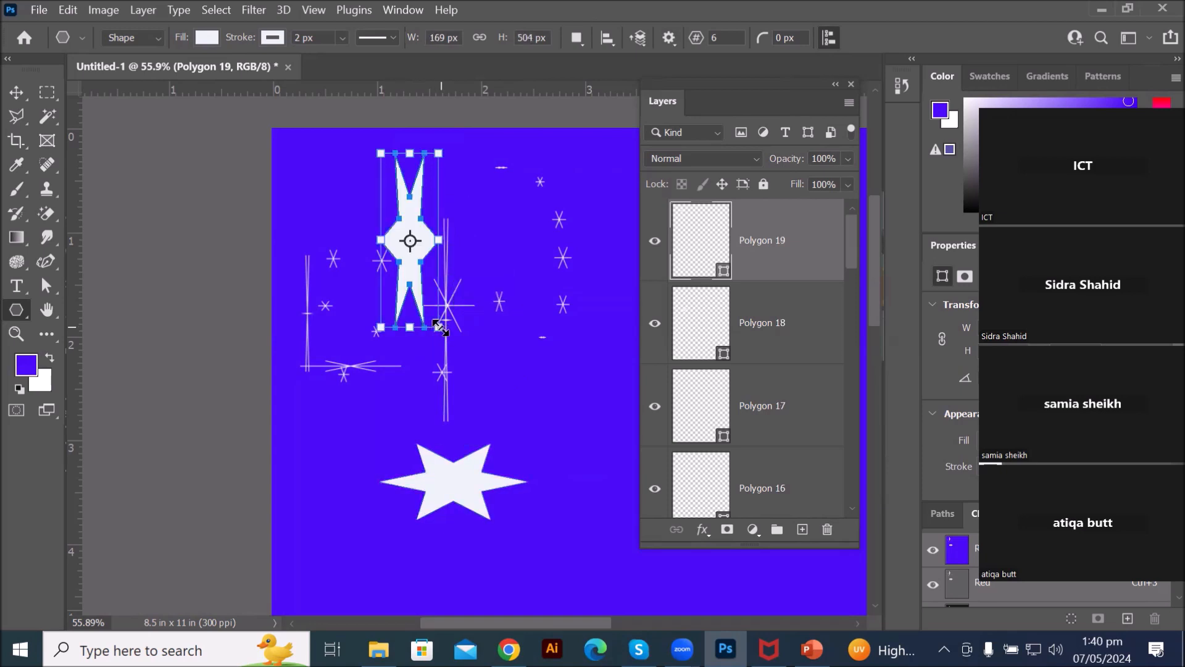
drag(483, 356, 584, 426)
Step: Constrain new polygons to a fixed size of 1 in by 1 in in the path options
scroll(634, 481, down, 3)
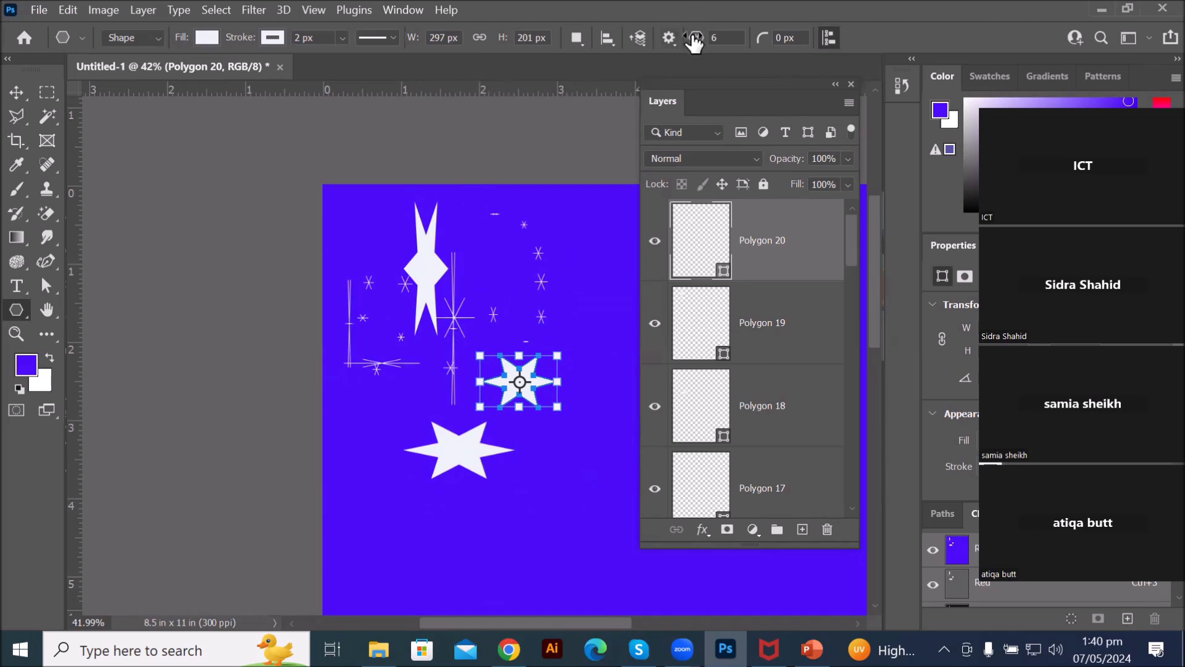
click(671, 38)
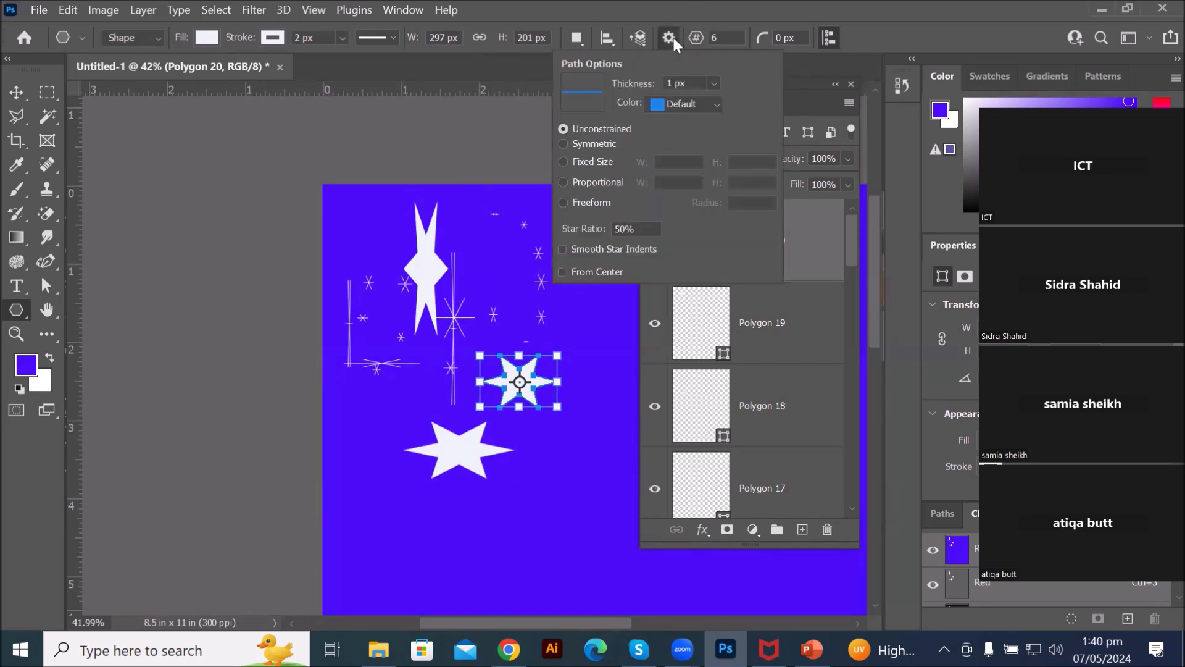
click(643, 118)
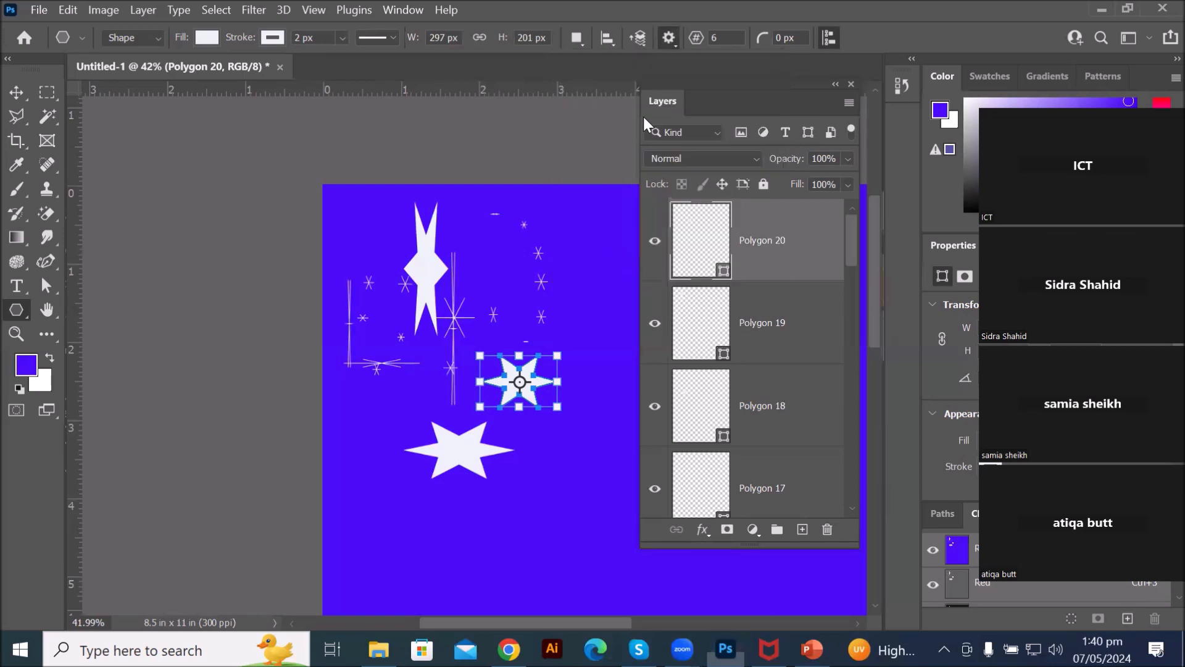
click(673, 56)
click(670, 39)
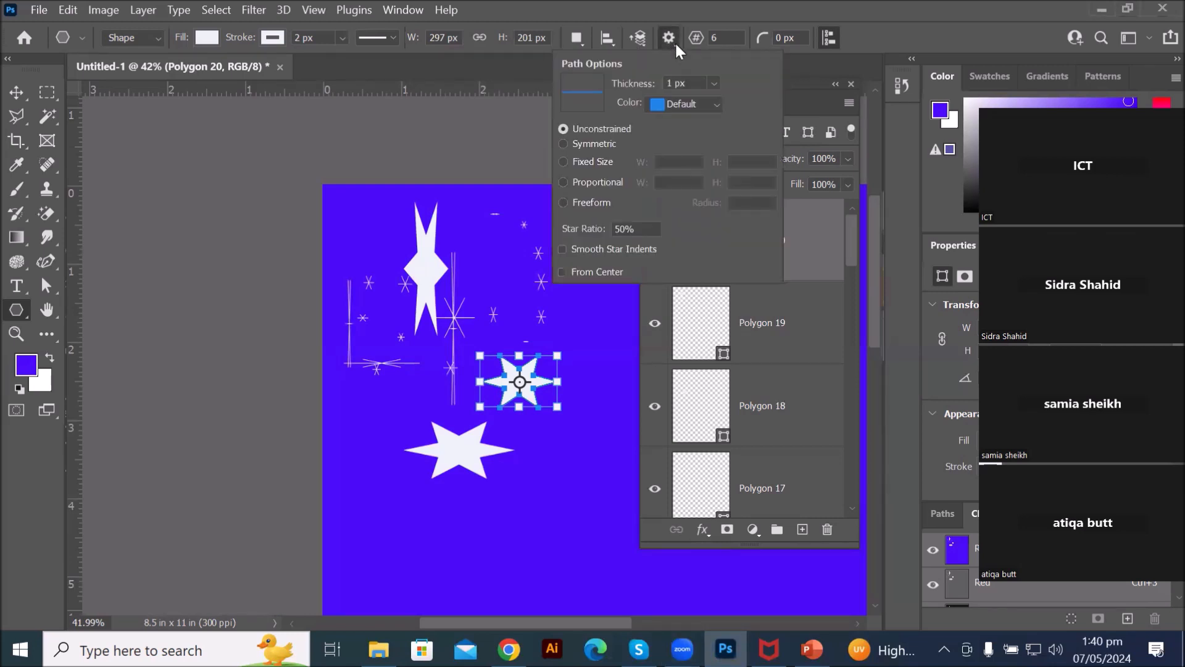
click(603, 162)
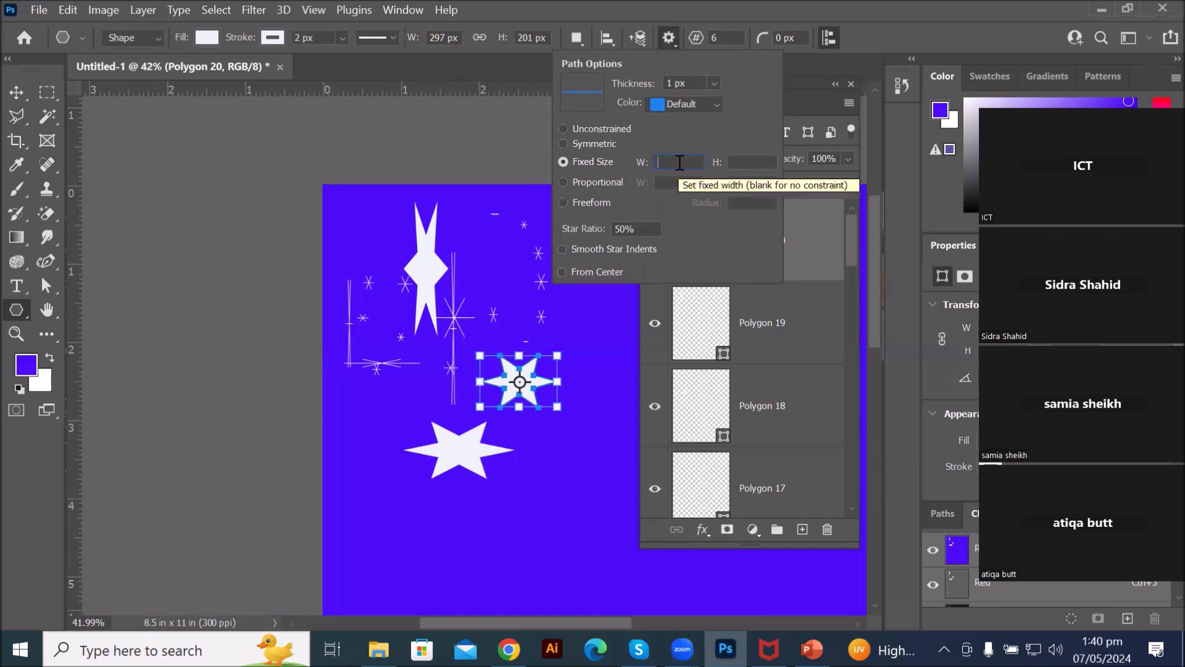
text(1)
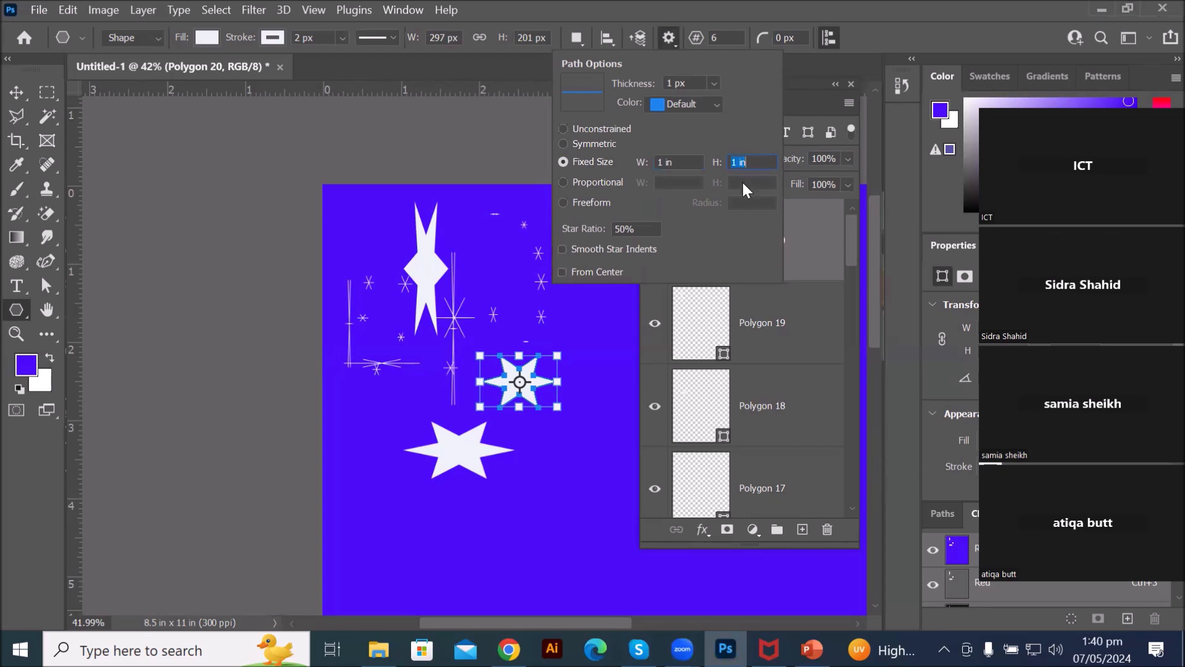
text(3)
key(Up)
text(1)
key(Return)
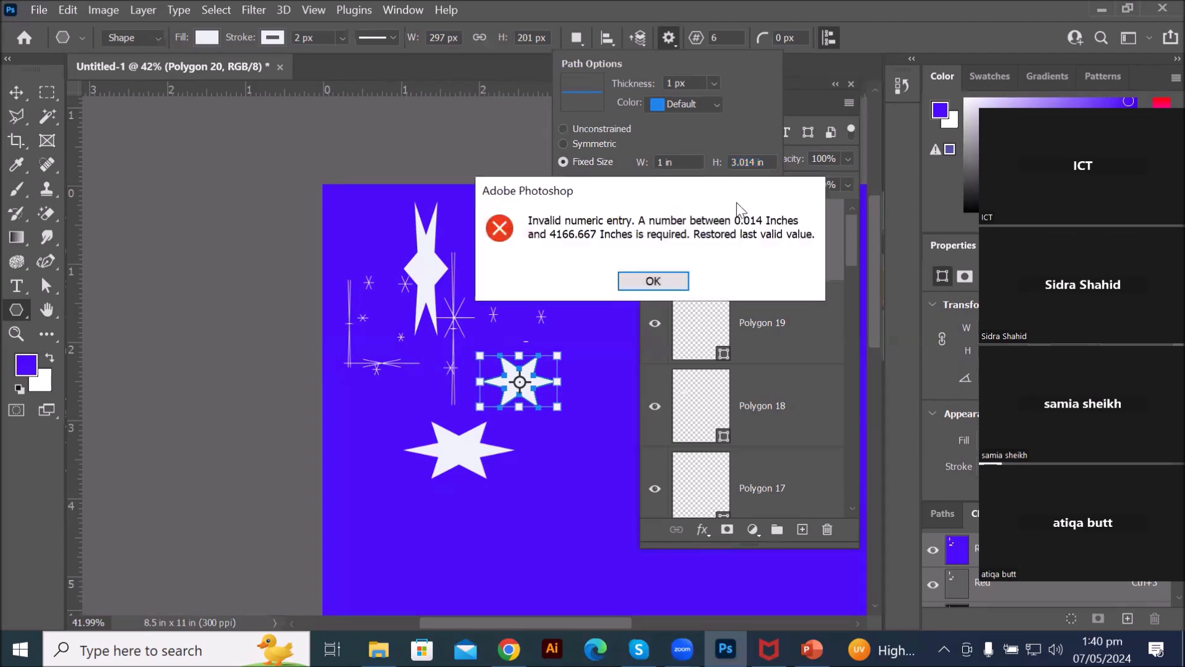
click(656, 282)
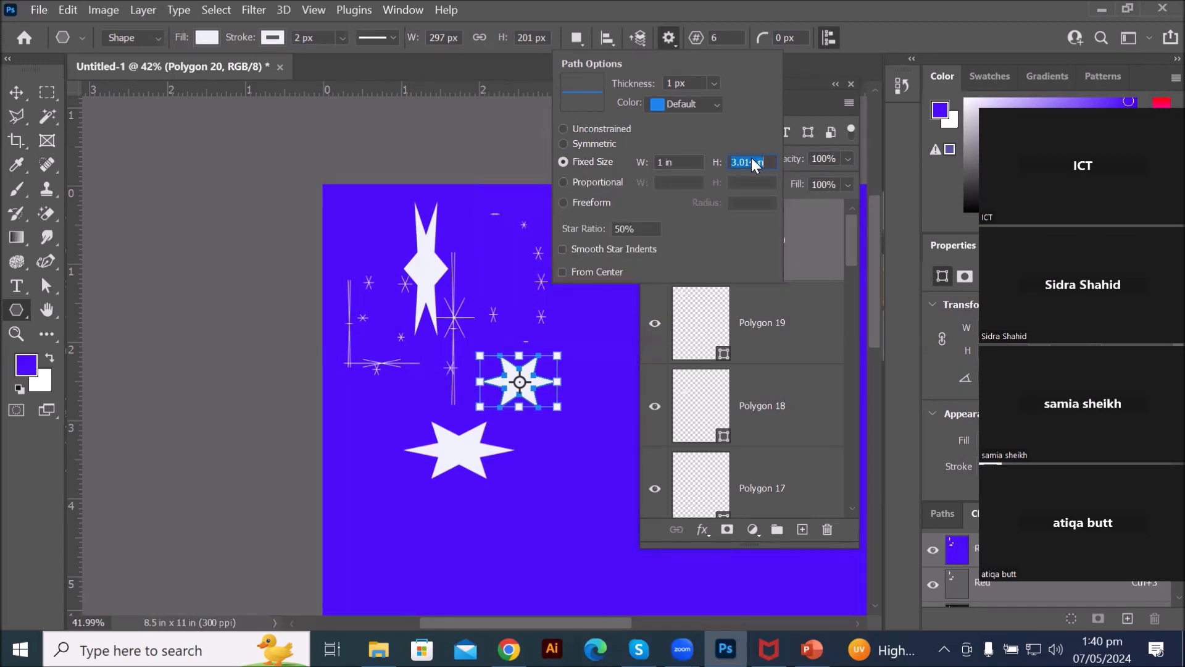
text(1)
click(680, 158)
click(488, 270)
click(571, 293)
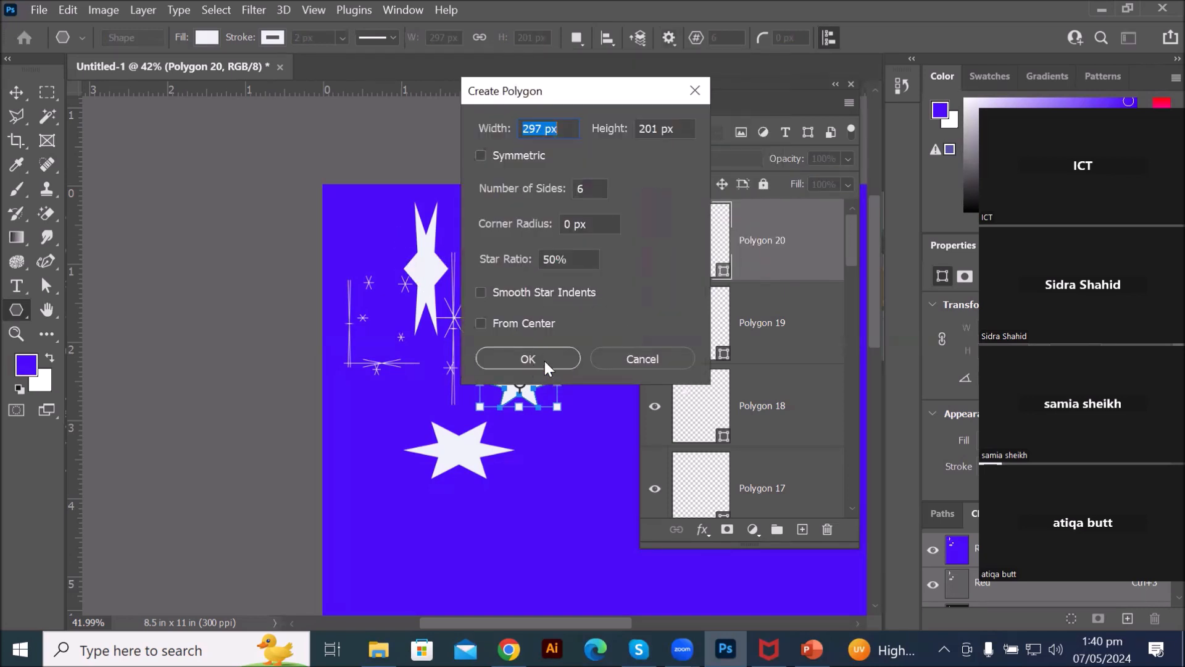
click(642, 359)
Step: Place six white 300 by 300 px stars at different spots across the right half of the canvas
scroll(606, 309, down, 3)
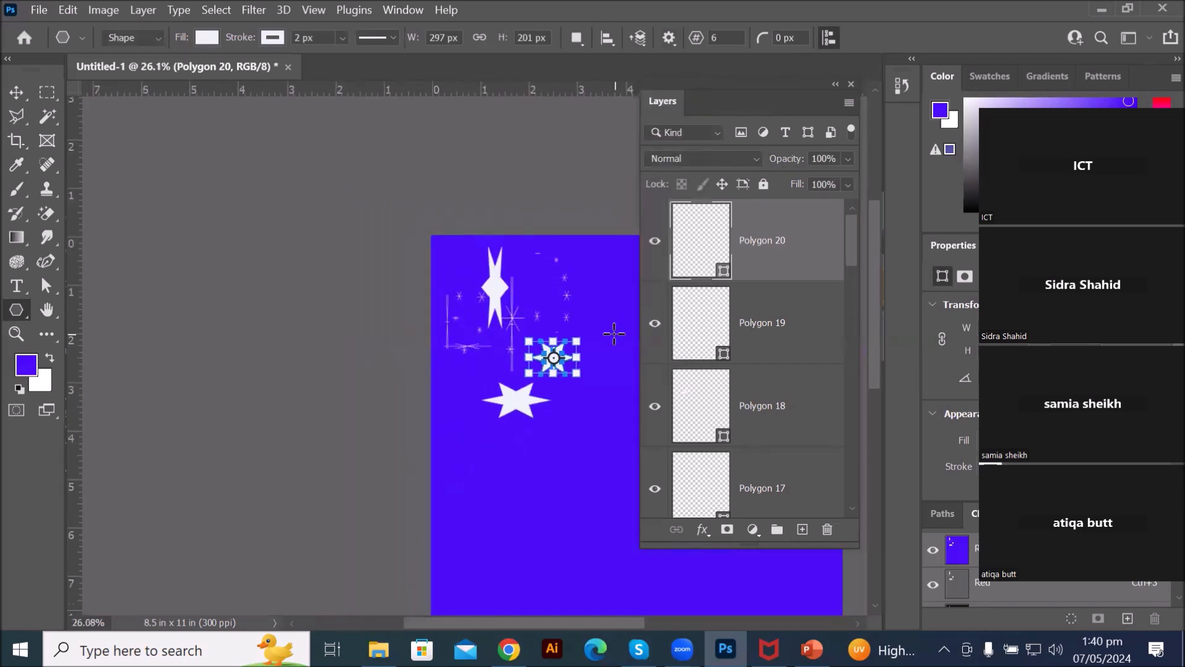
scroll(614, 333, down, 4)
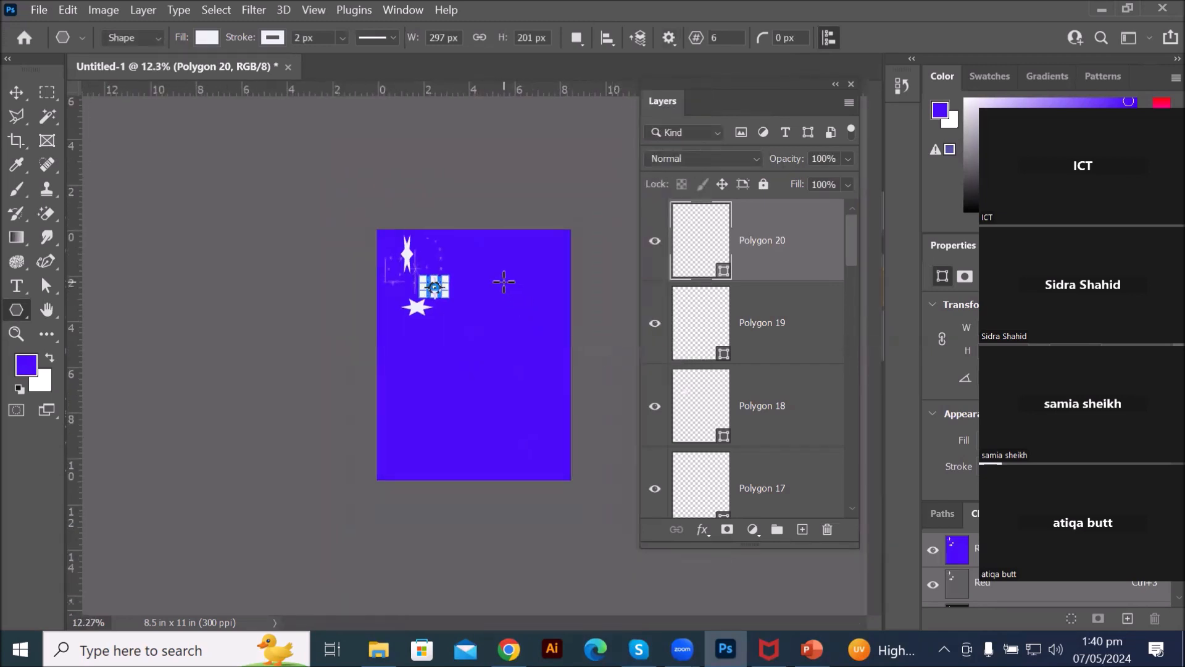
click(533, 297)
drag(504, 389, 513, 381)
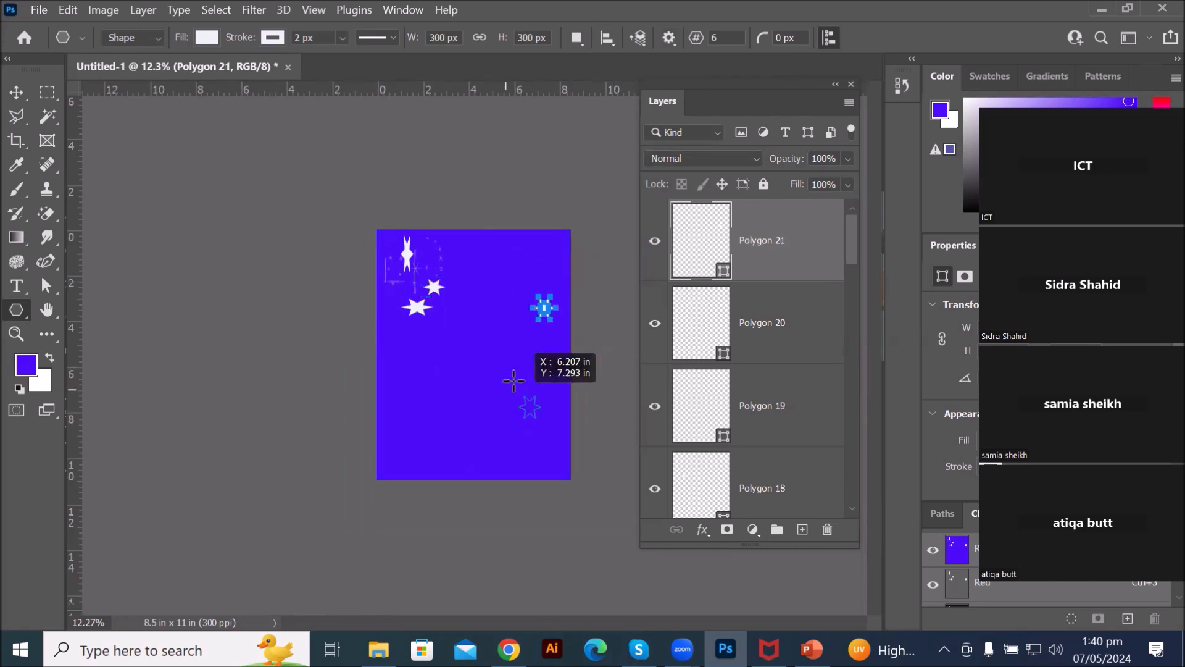
click(529, 359)
click(483, 412)
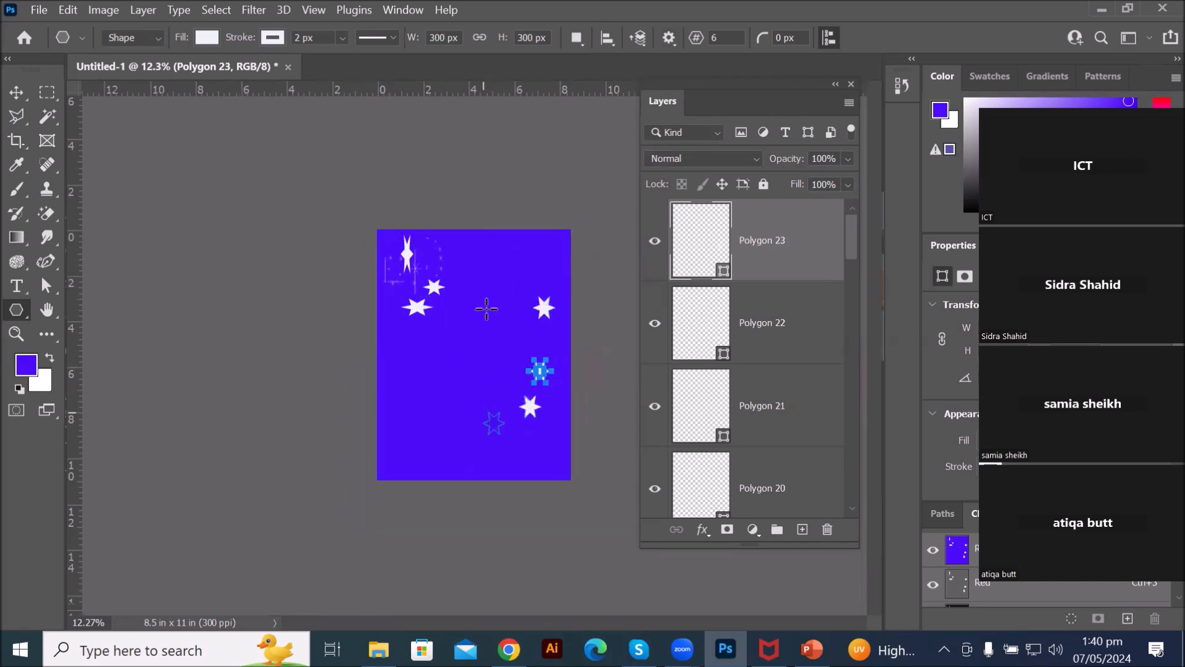
click(532, 336)
click(497, 371)
Step: Add two stars stretched tall, one about 156 by 1504 px mid-canvas and one about 316 by 820 px near the canvas's left edge
click(439, 365)
drag(439, 365, 578, 269)
click(392, 338)
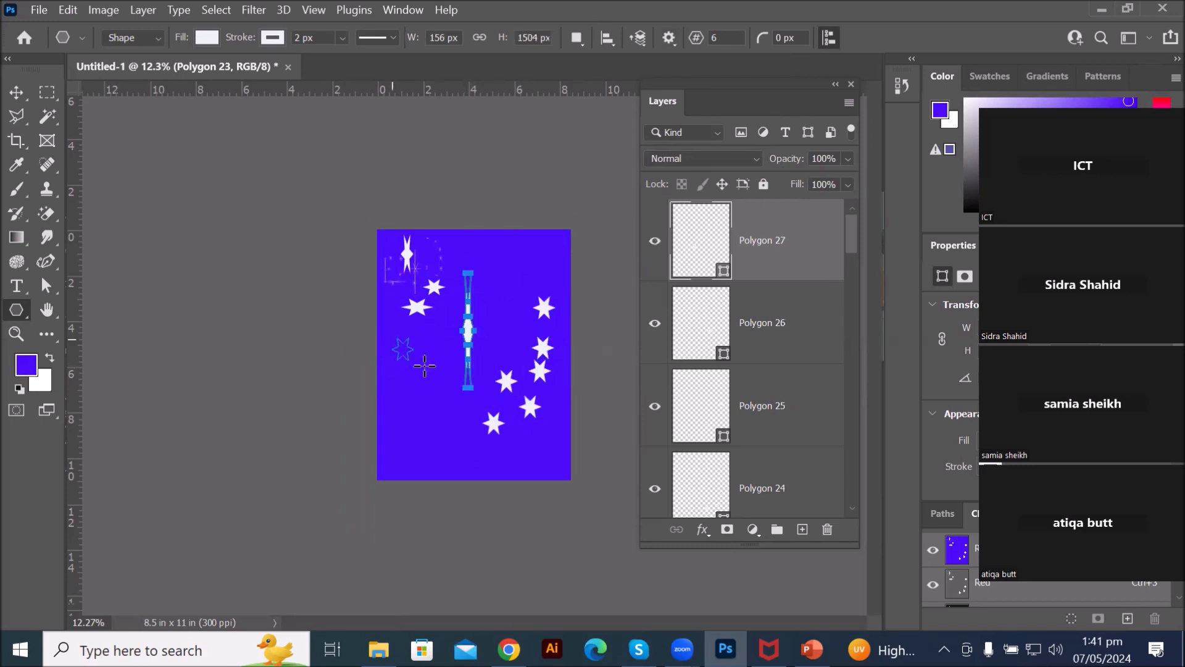
click(392, 387)
click(390, 424)
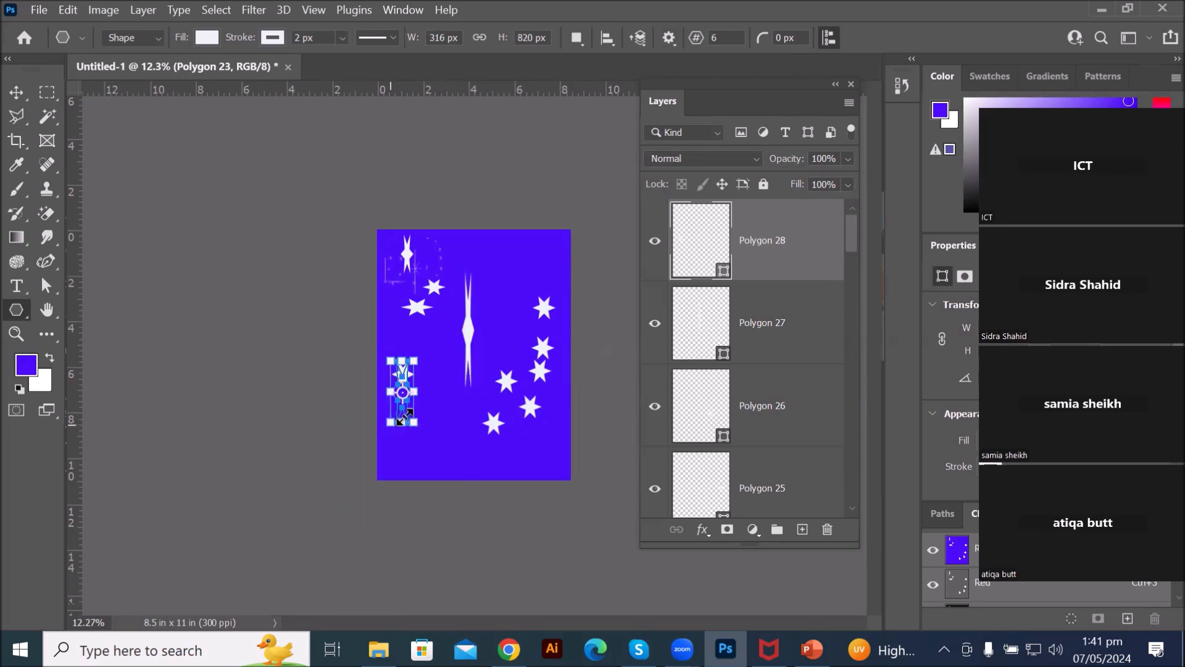
Step: Place 300 px stars in the canvas's upper-right area and one near its lower edge, cancelling the numeric polygon creation
click(520, 269)
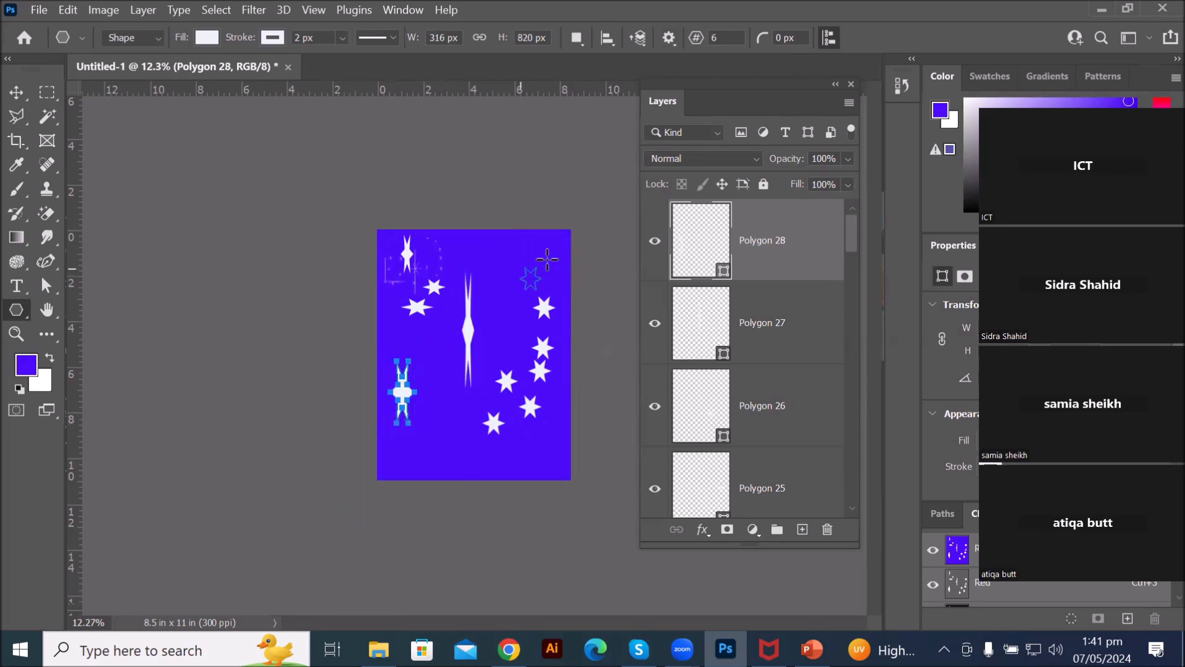
click(501, 246)
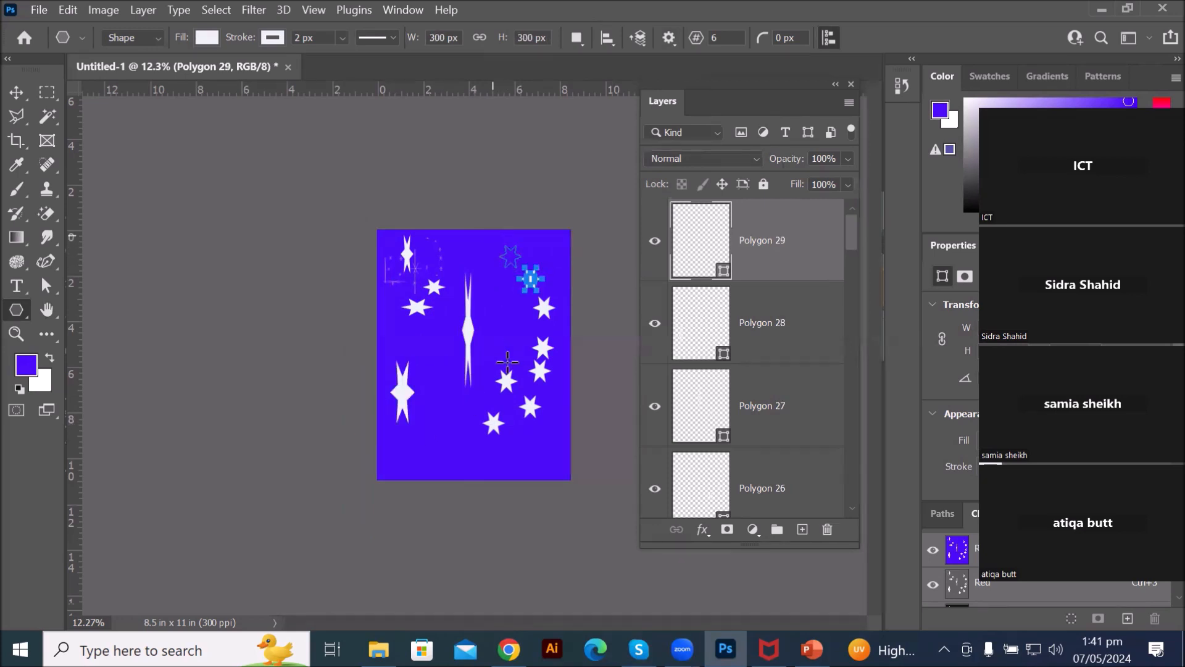
click(444, 432)
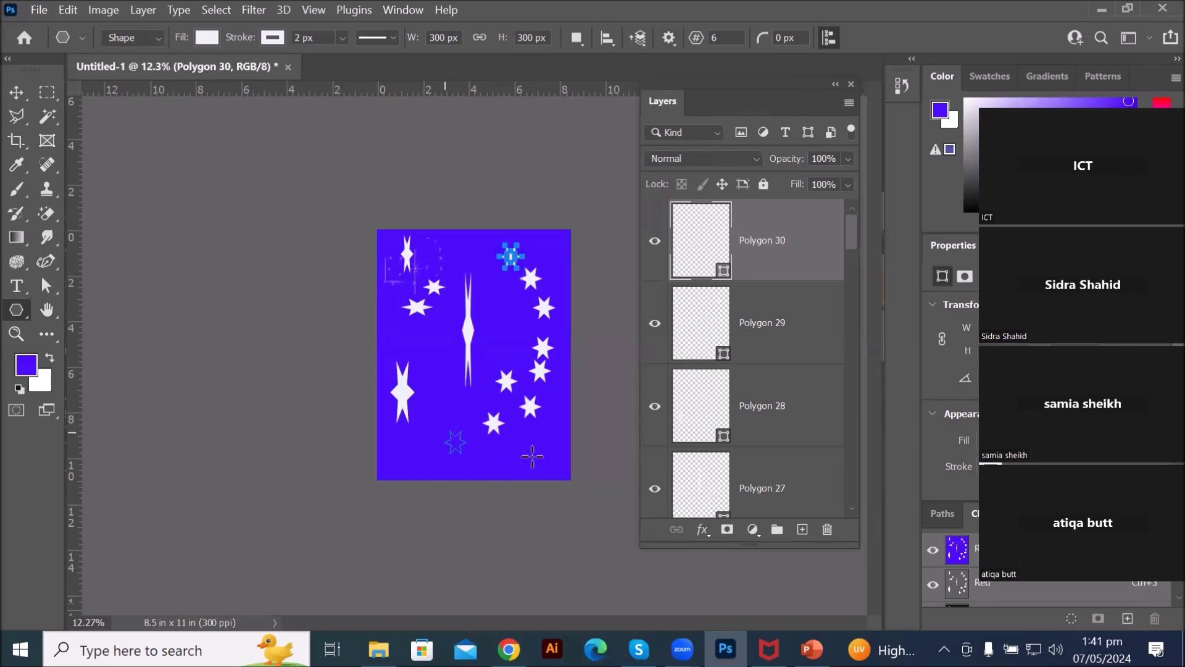
click(568, 469)
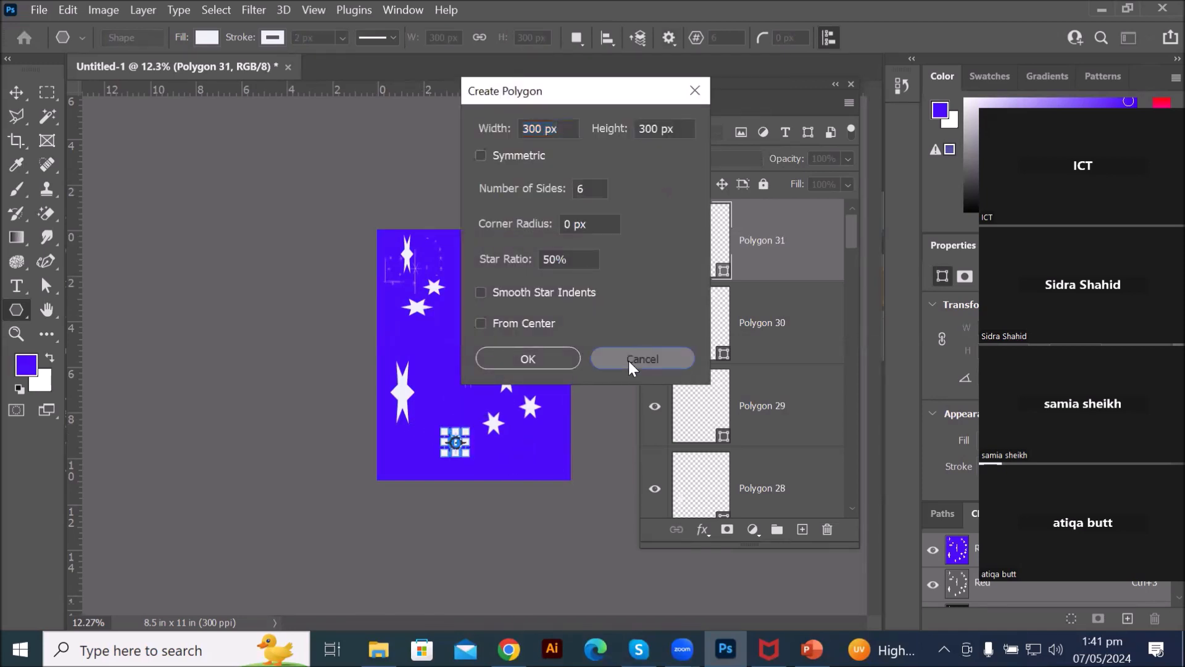
click(629, 361)
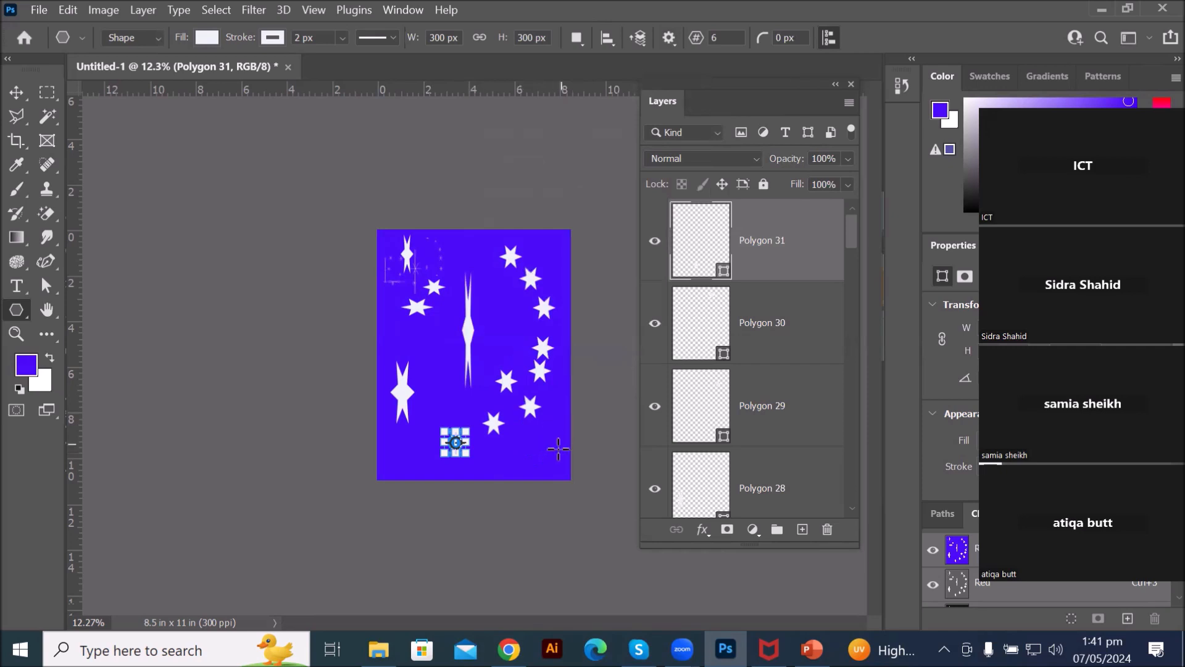
Step: Create a new 8.5 x 11 in document at 300 ppi from the recent presets
click(32, 7)
click(69, 39)
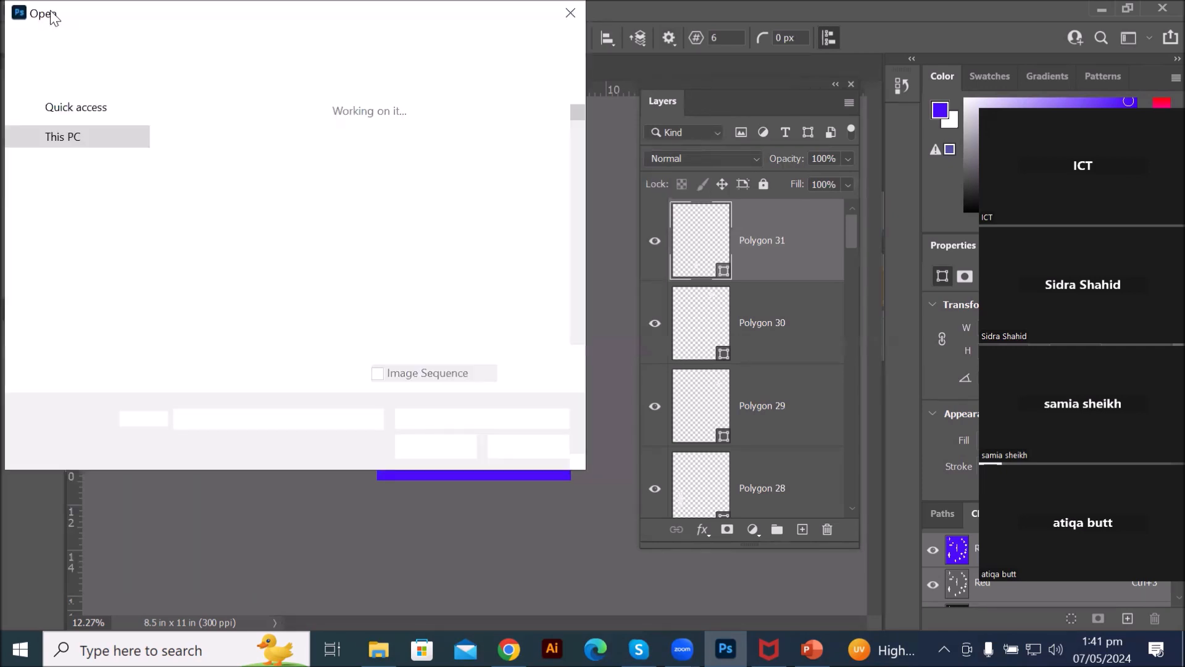
key(Escape)
click(44, 10)
click(69, 28)
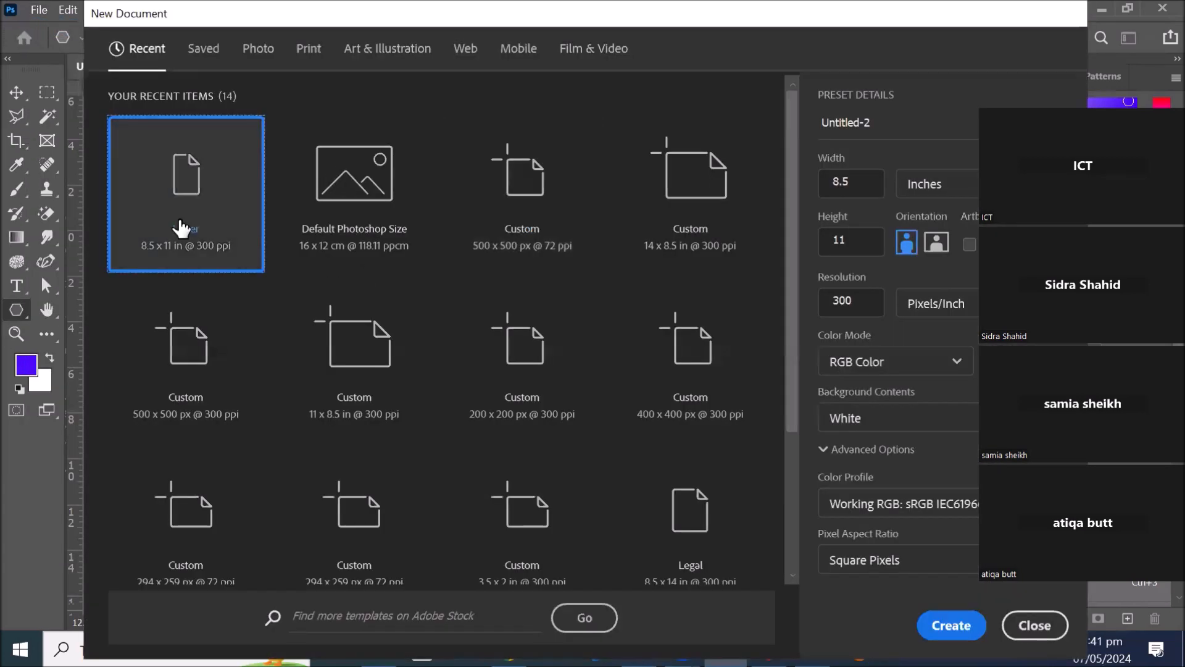
double_click(181, 228)
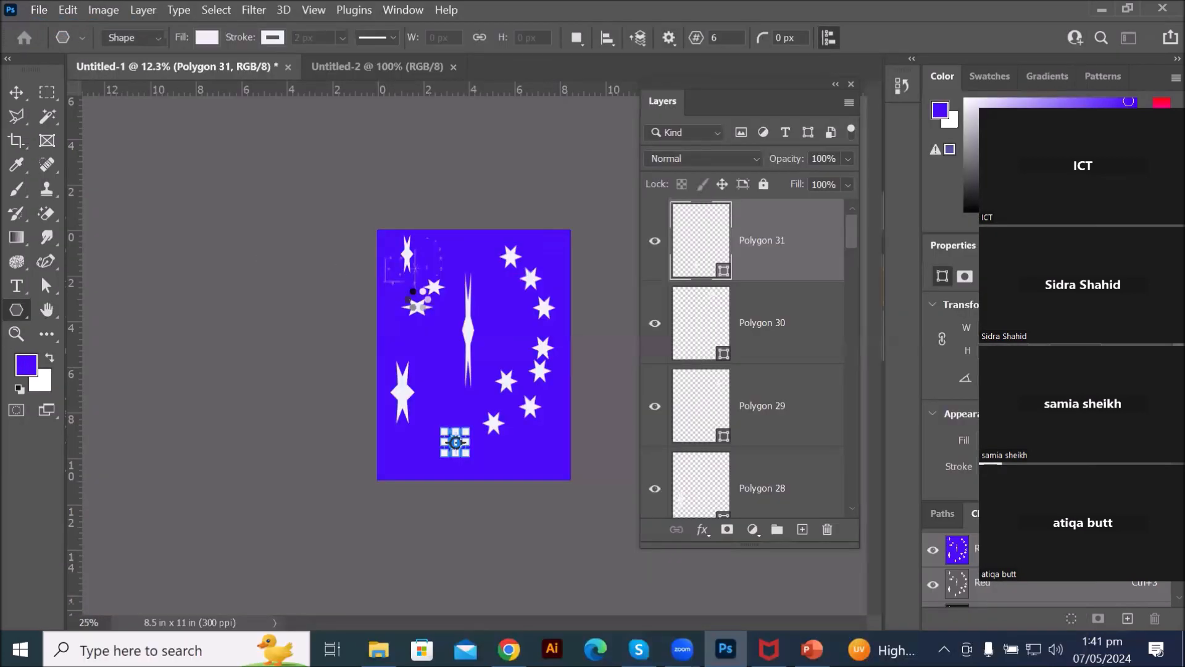
Step: Reset the colours to default black and white and scatter 300 px six-pointed stars over the upper and middle page
click(20, 389)
drag(346, 163, 411, 191)
click(457, 164)
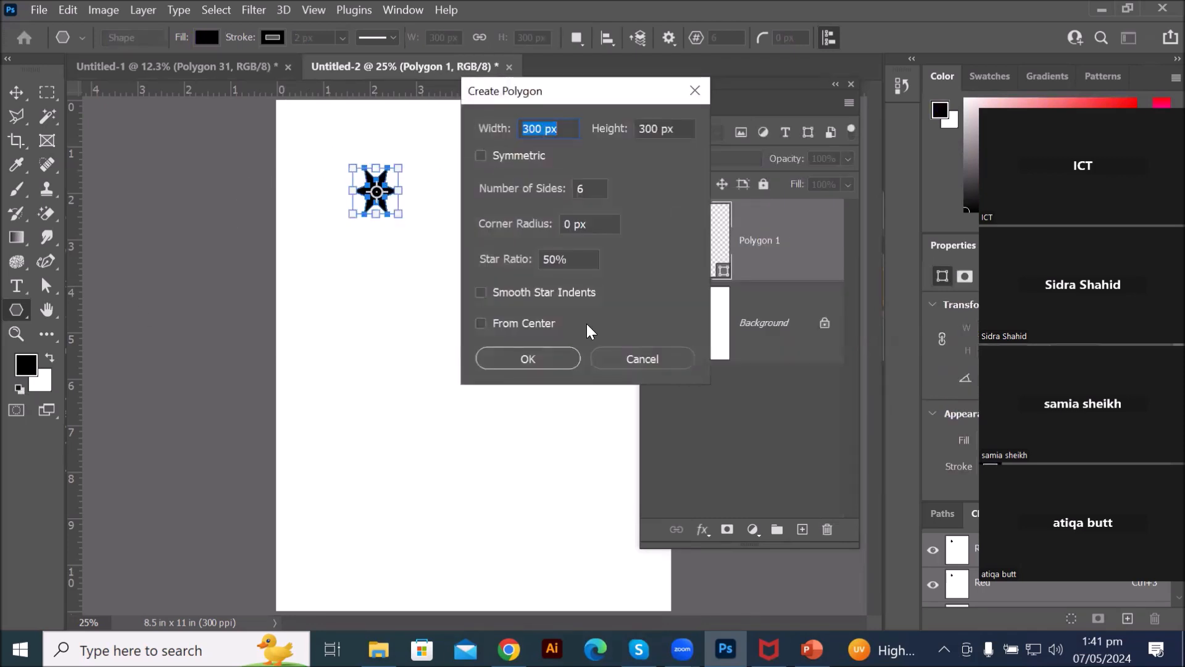
click(644, 360)
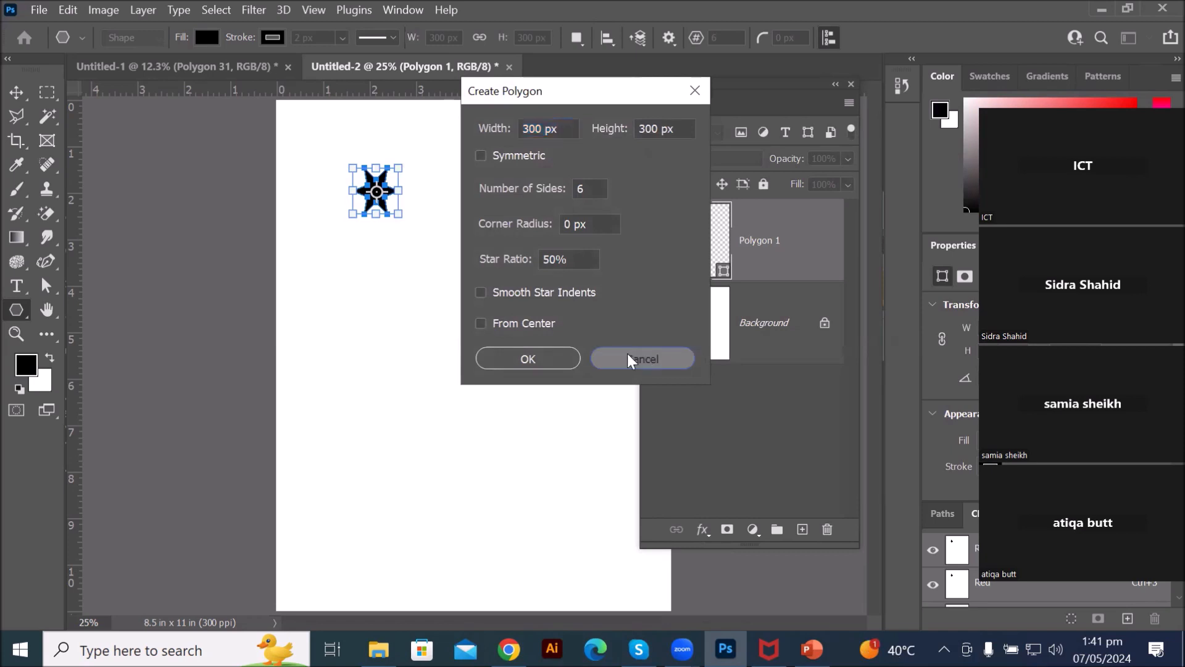
drag(406, 325, 415, 329)
click(421, 279)
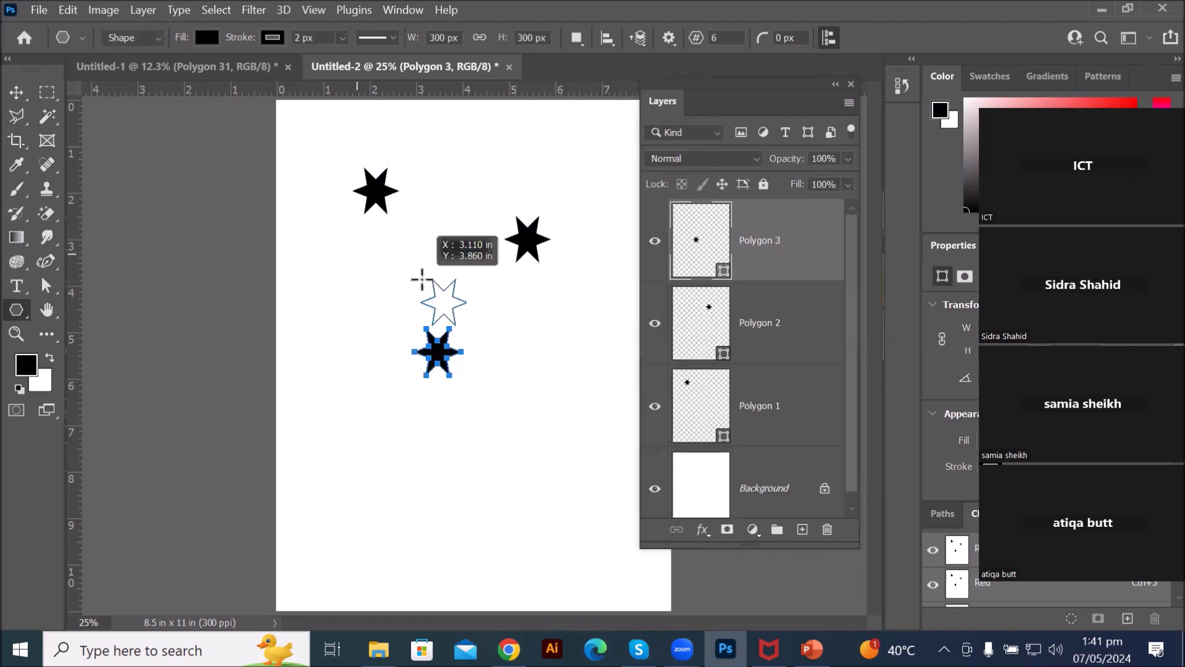
click(566, 330)
drag(354, 397, 395, 422)
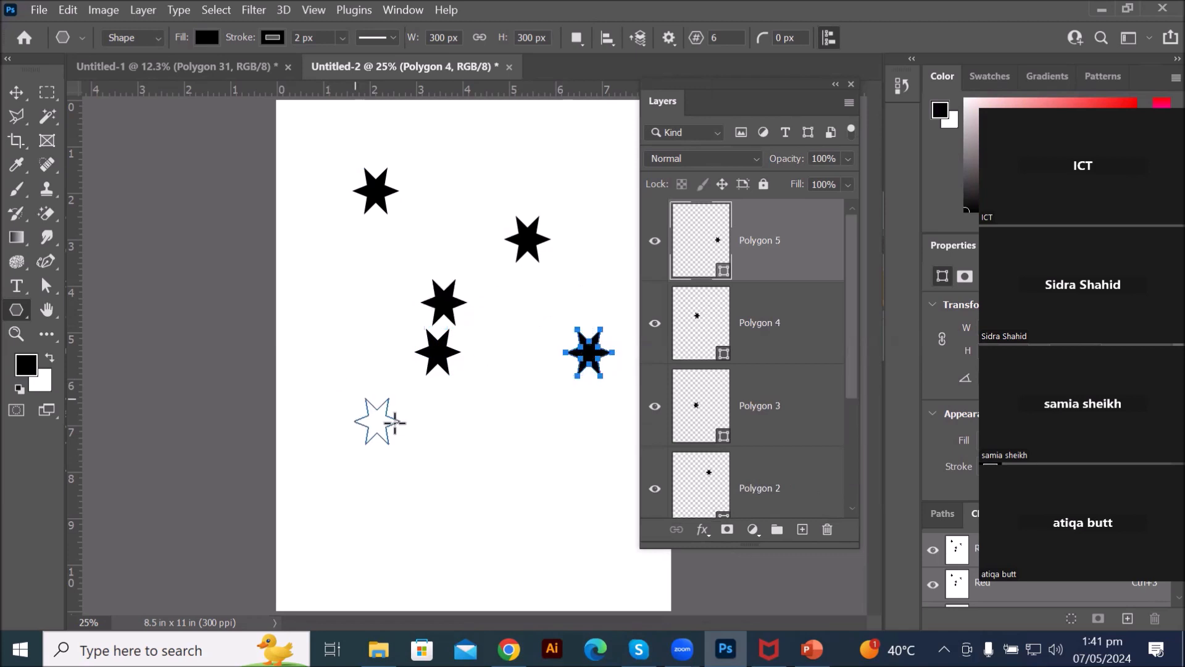
click(386, 381)
Step: Add more 300 px stars across the top of the page, widen the upper-left one to about 752 by 276 px, and undo the extra overlapping star
click(607, 197)
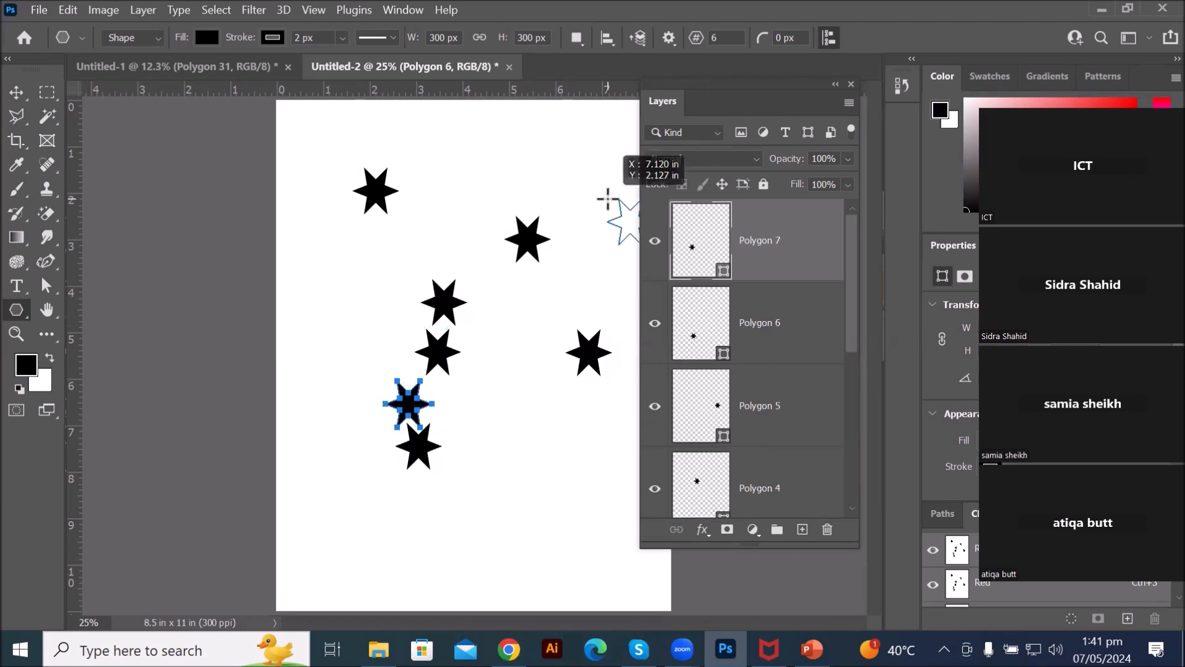
click(637, 150)
click(578, 151)
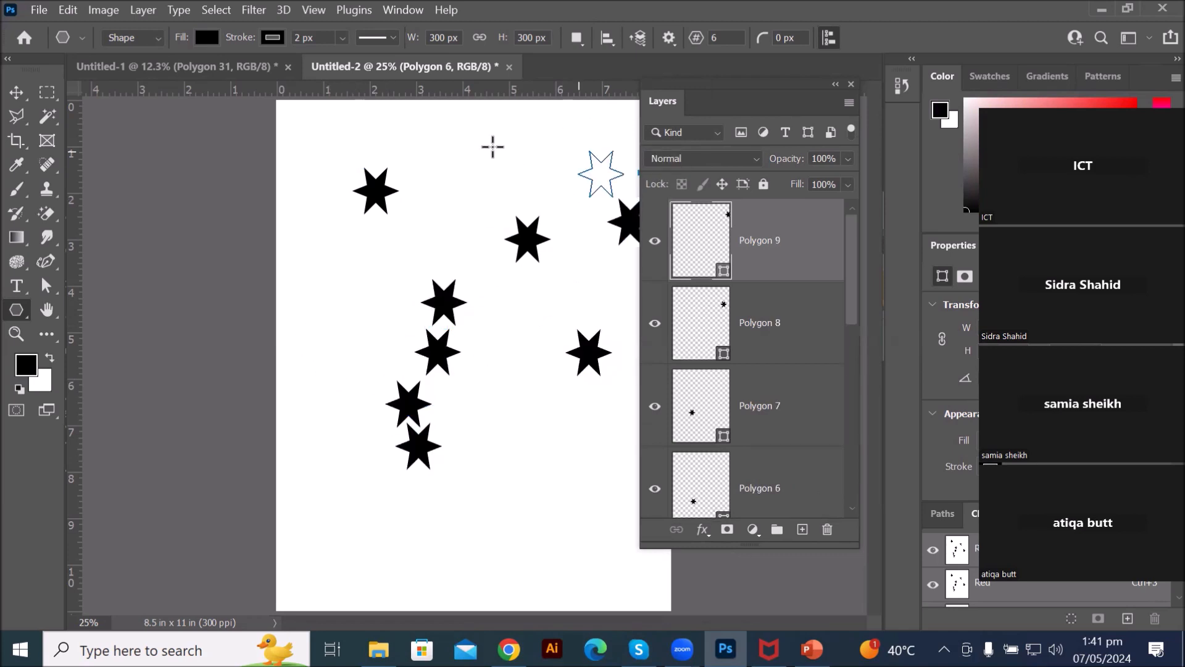
click(481, 155)
click(388, 132)
drag(388, 132, 318, 135)
click(364, 161)
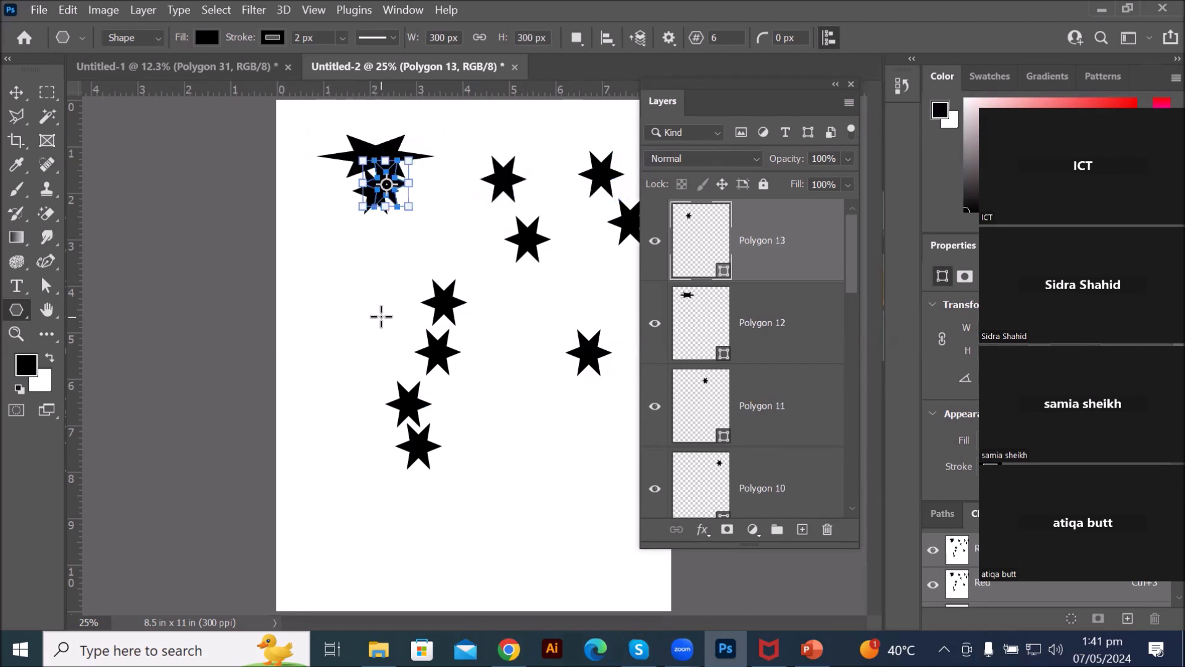
key(ctrl+z)
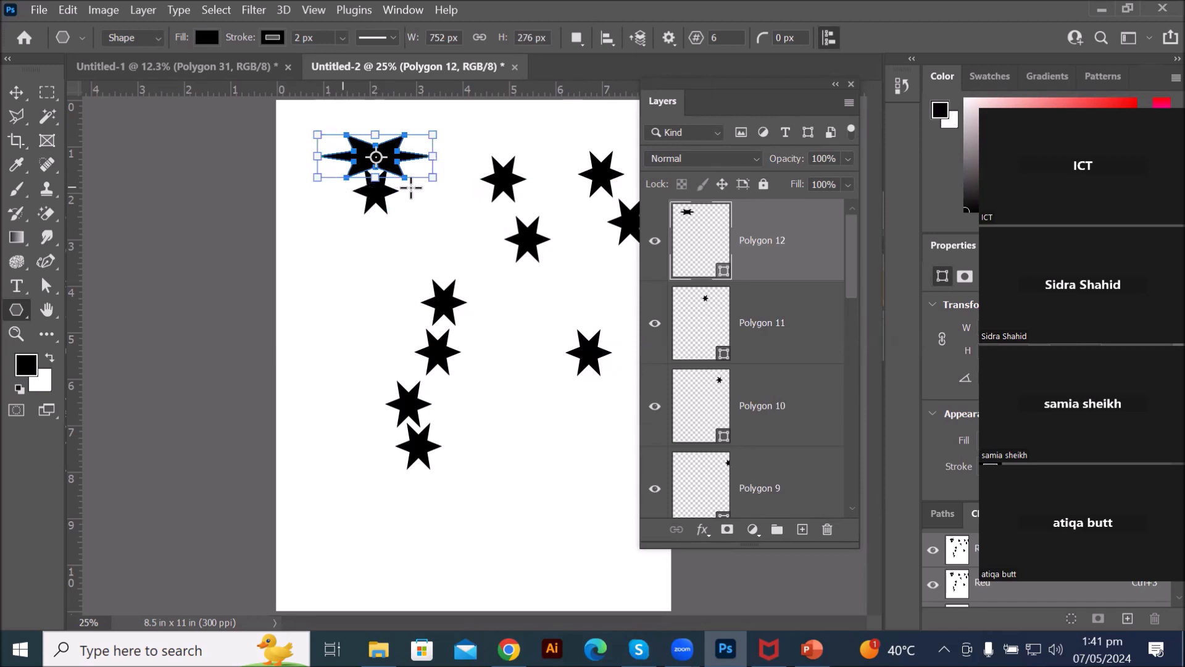
Step: Narrow the wide upper-left star and place three more 300 px stars around the middle and lower page
drag(436, 153, 408, 157)
drag(327, 257, 387, 334)
drag(517, 415, 553, 439)
click(492, 407)
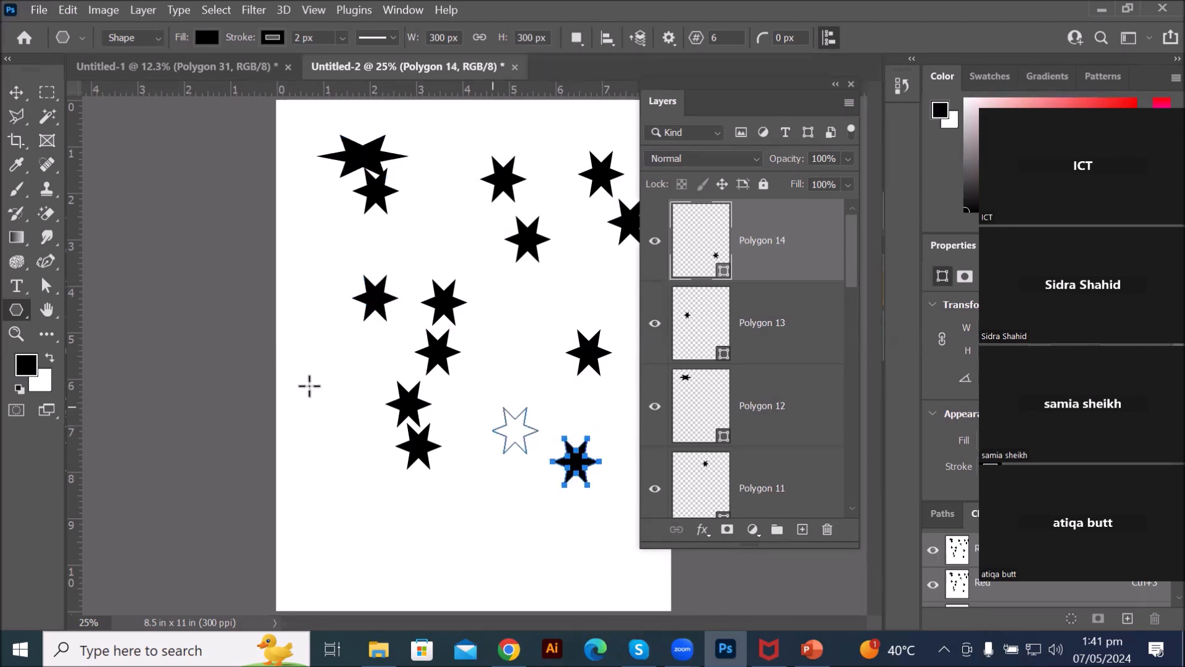
Step: Place two more 300 px six-pointed stars near the left edge of the page, around mid-height
click(346, 389)
click(324, 338)
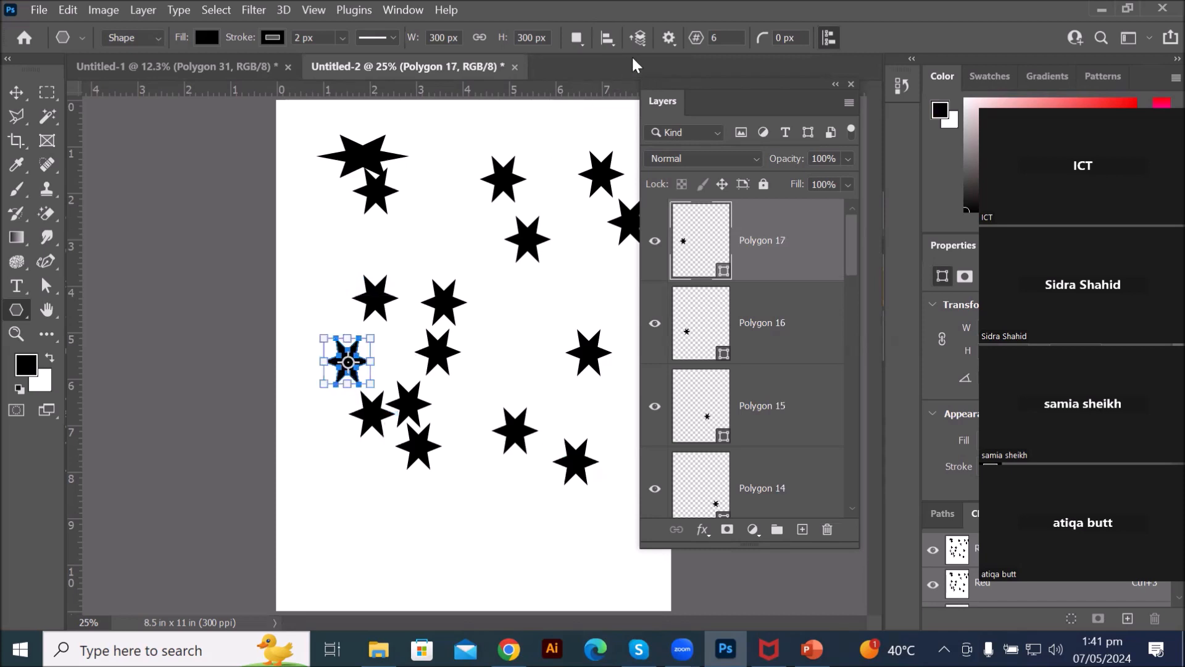
Step: Switch the polygon sizing to Freeform and draw four tilted stars in the upper half of the page, the leftmost about 332 by 287 px
click(666, 39)
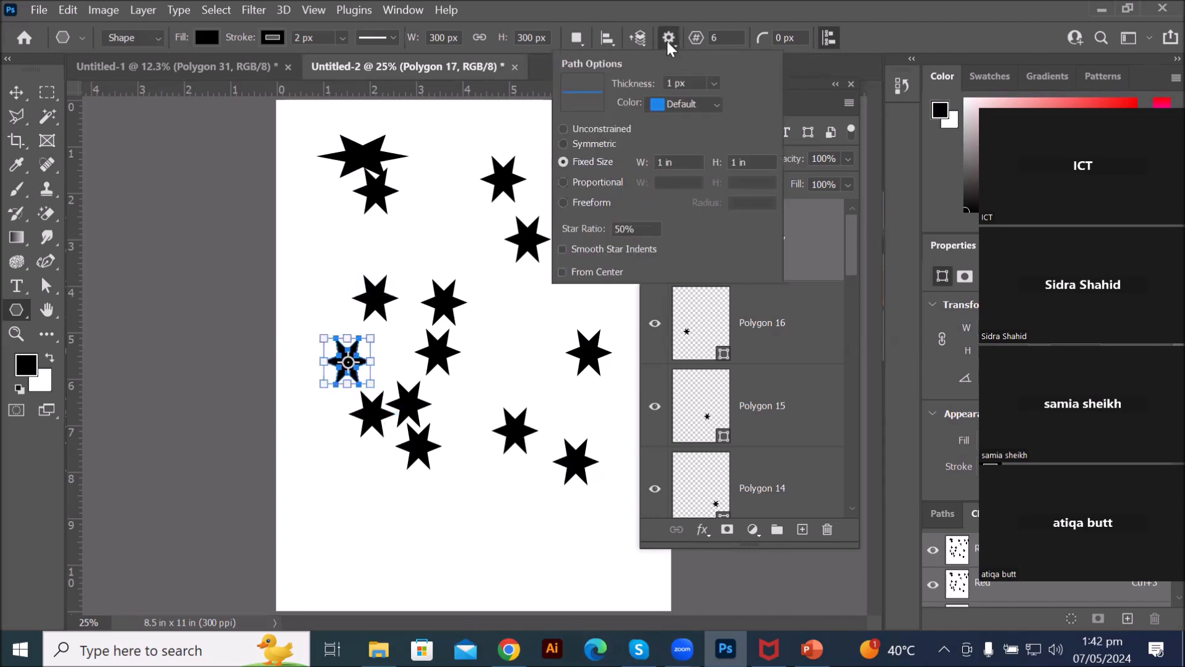
click(589, 202)
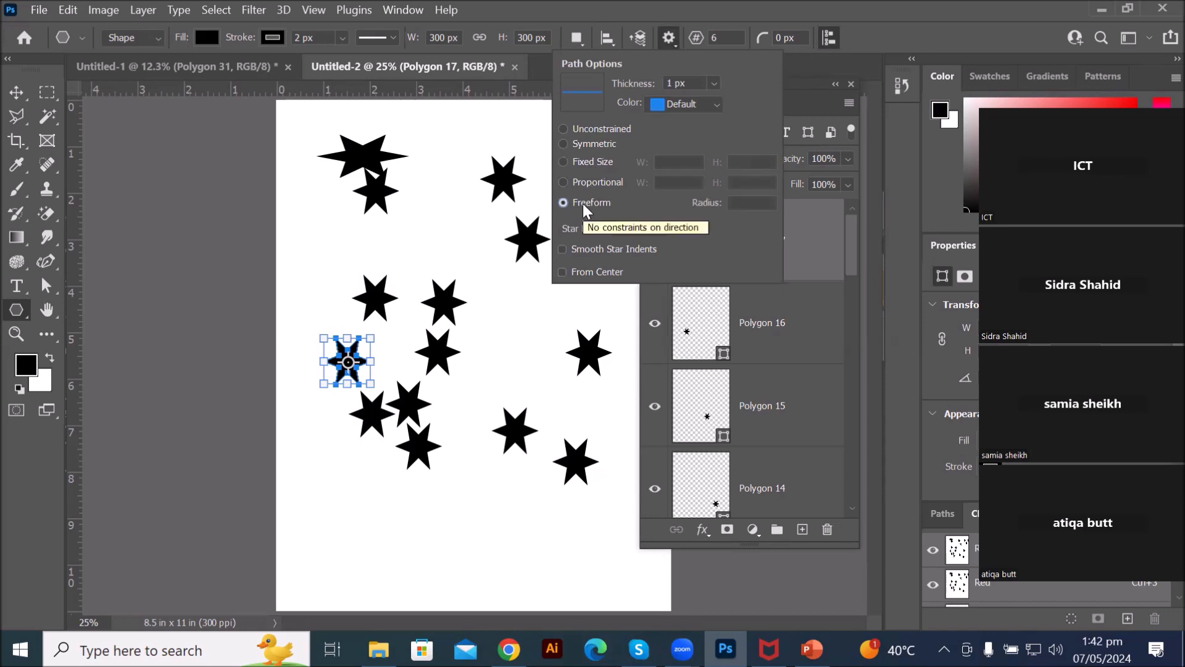
click(418, 132)
drag(418, 133, 499, 174)
drag(473, 233, 561, 291)
drag(358, 239, 434, 268)
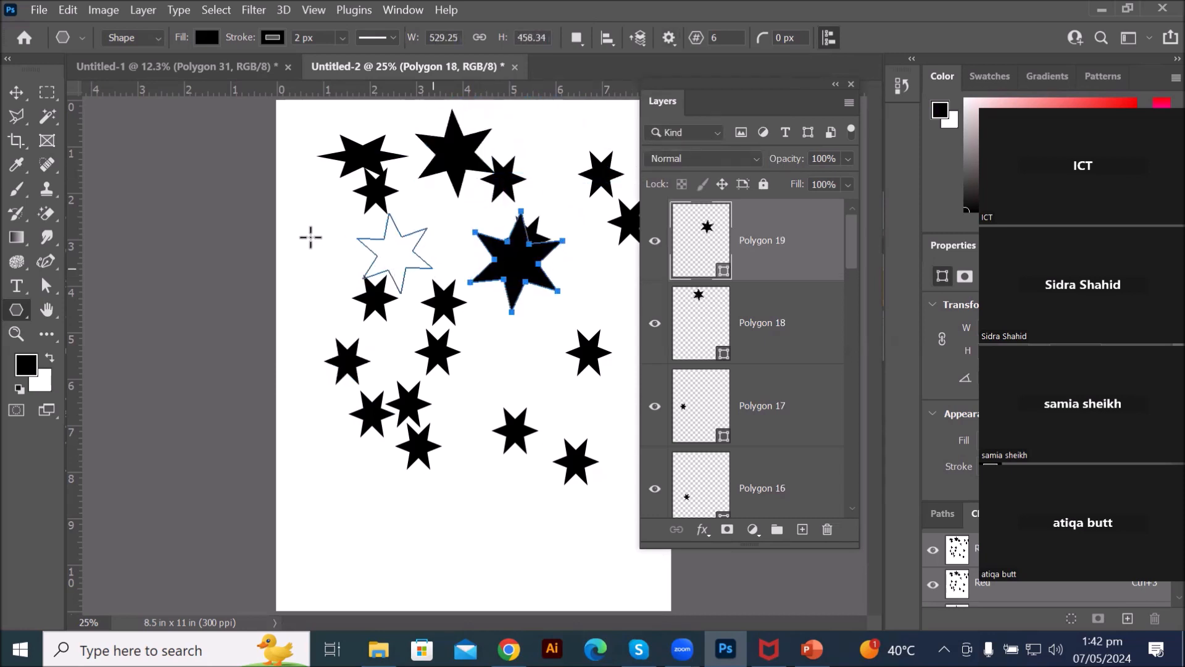
drag(309, 236, 350, 267)
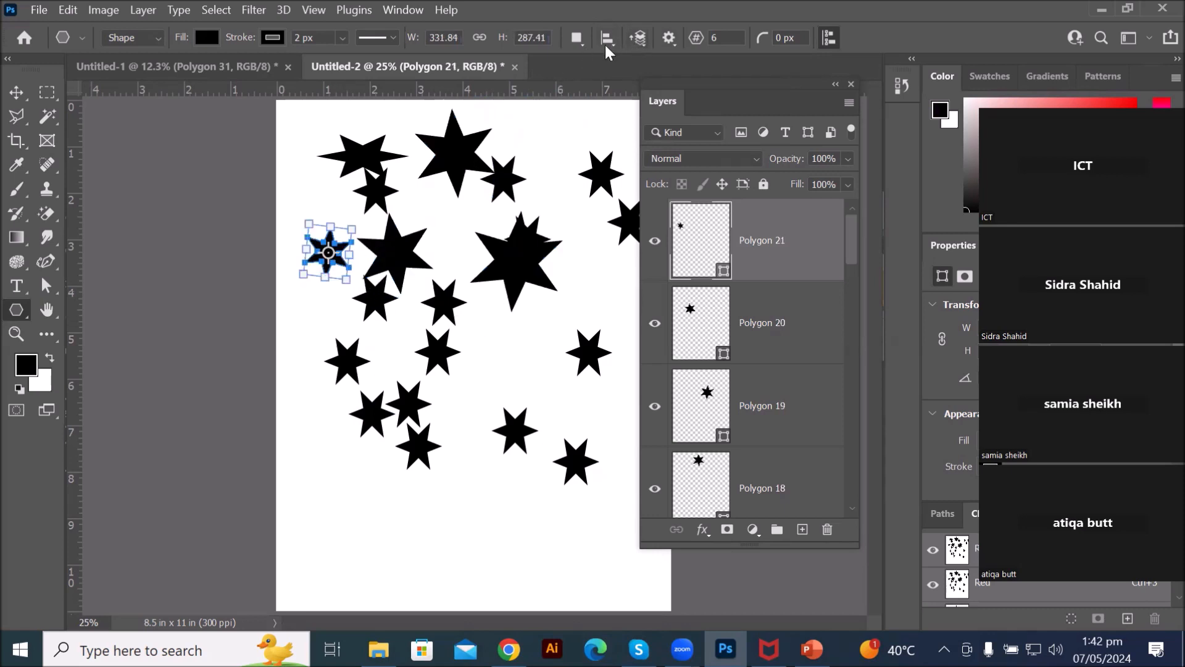
Step: Switch the polygon sizing to Fixed Size with a width of 1 in and a height of 2 in
click(668, 39)
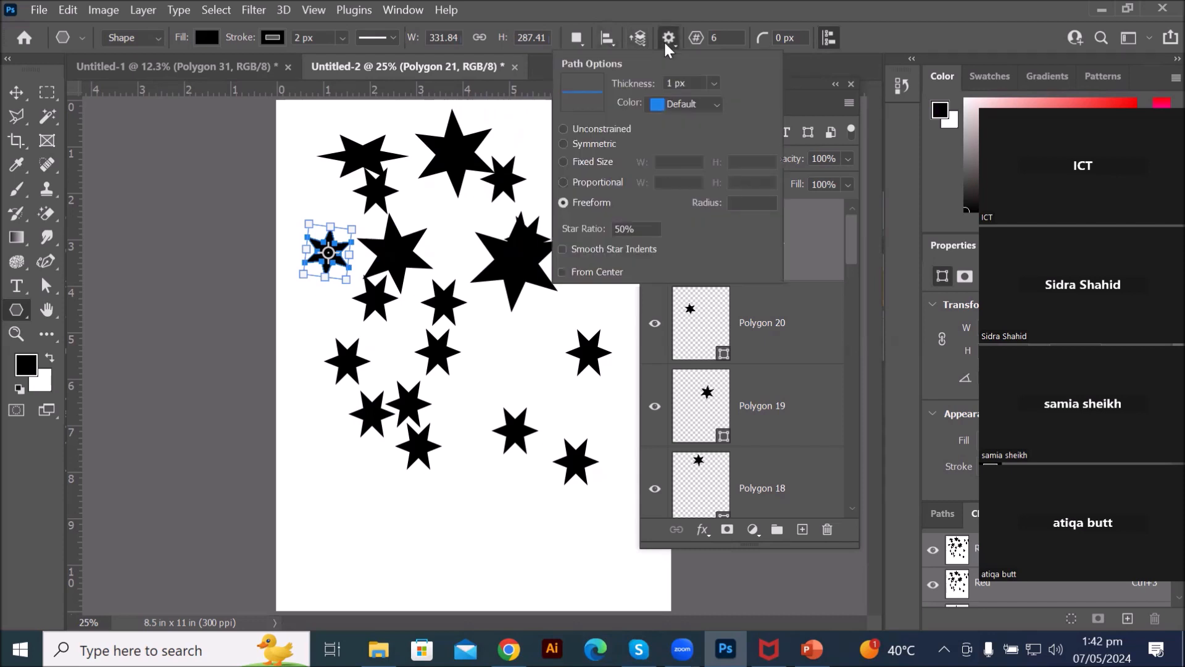
click(596, 162)
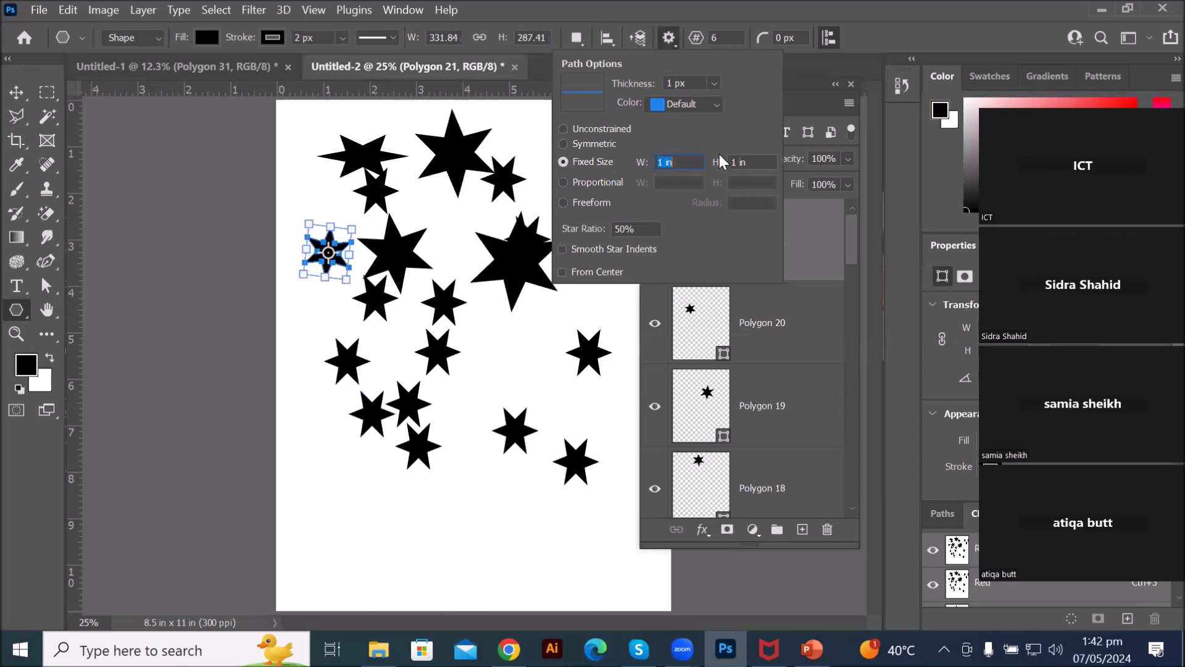
key(Tab)
text(2)
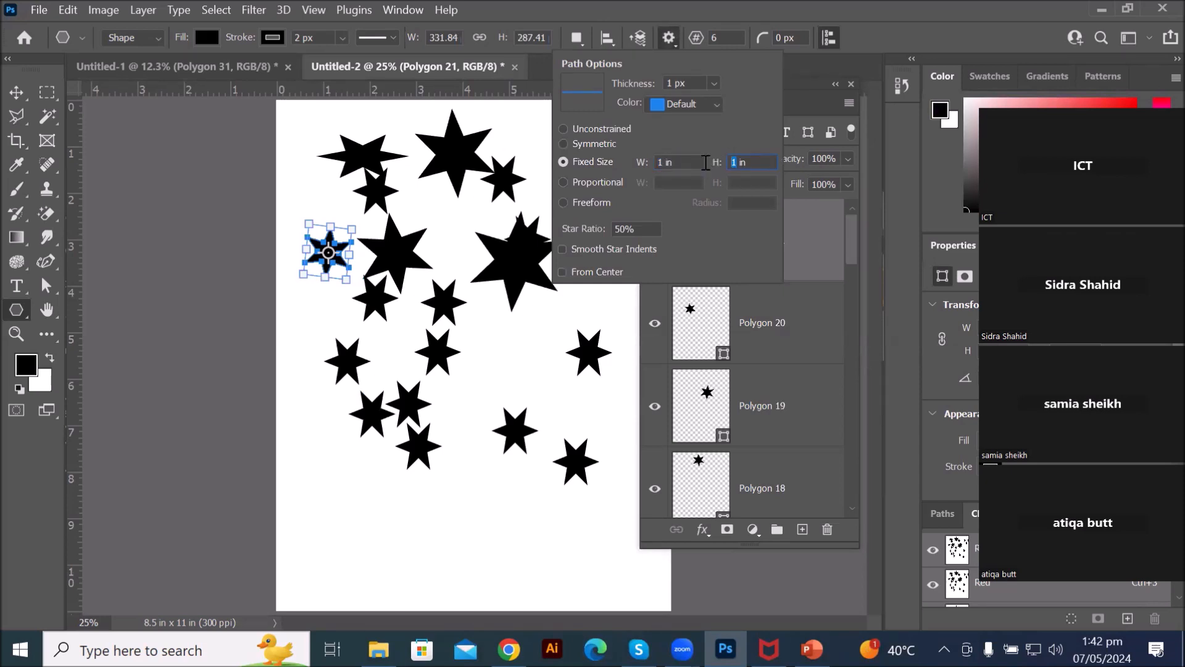
click(681, 163)
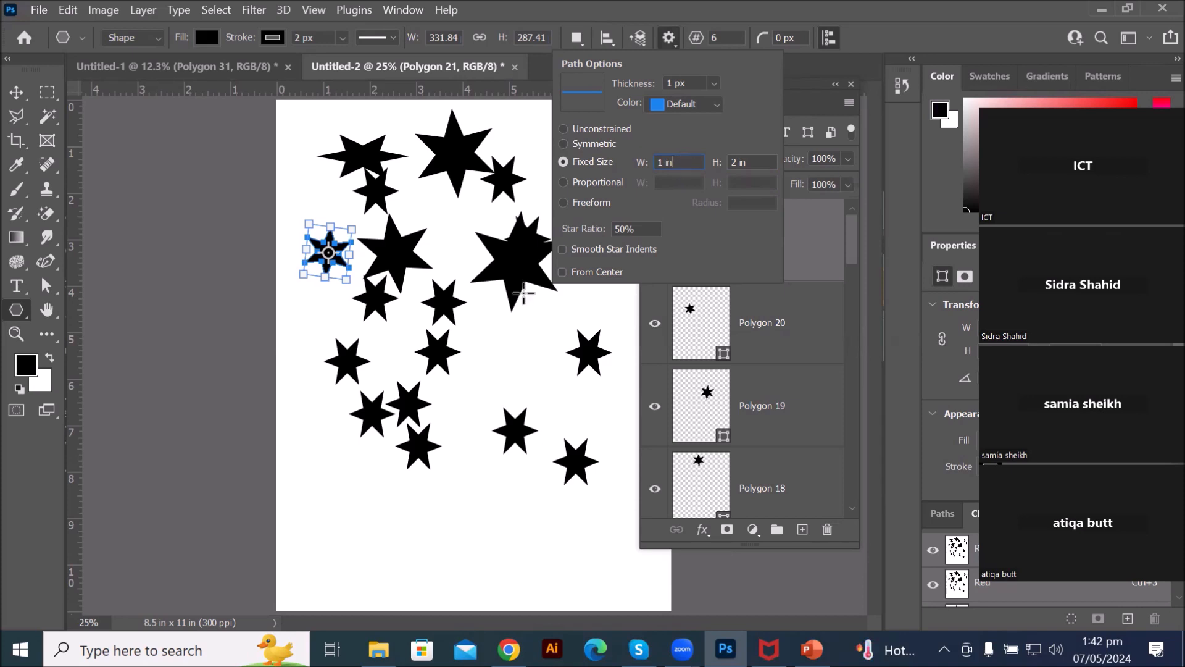
Step: Place seven tall 1 by 2 in stars around the page, from the lower left to the upper left
drag(314, 458, 360, 482)
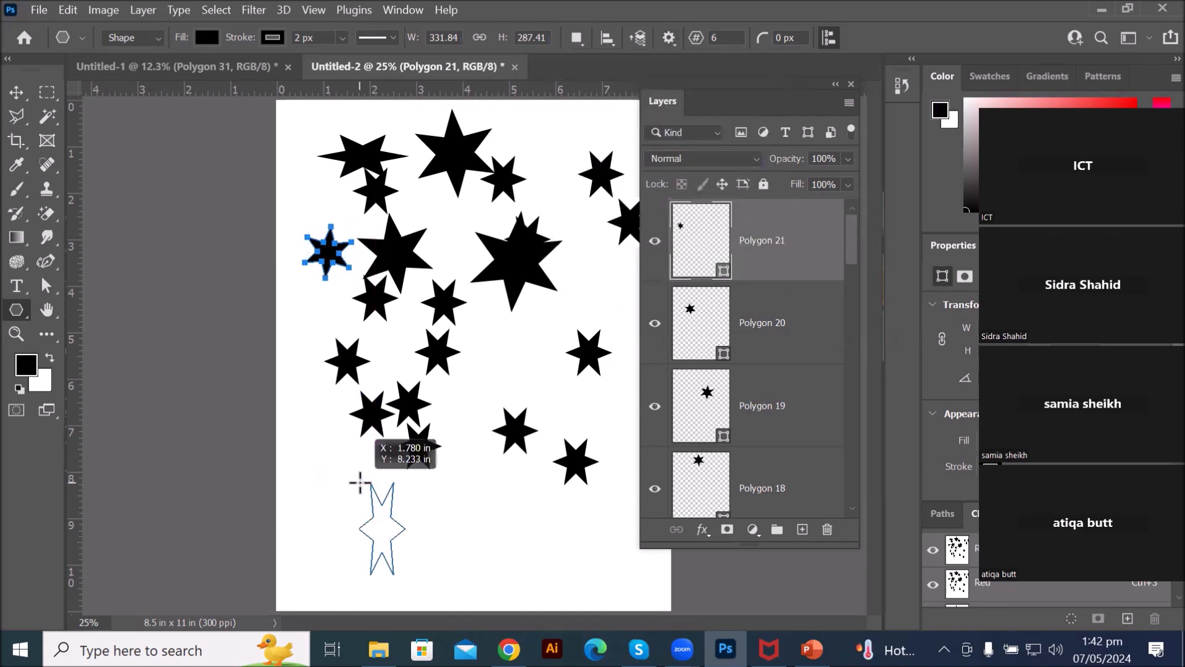
drag(291, 393, 333, 424)
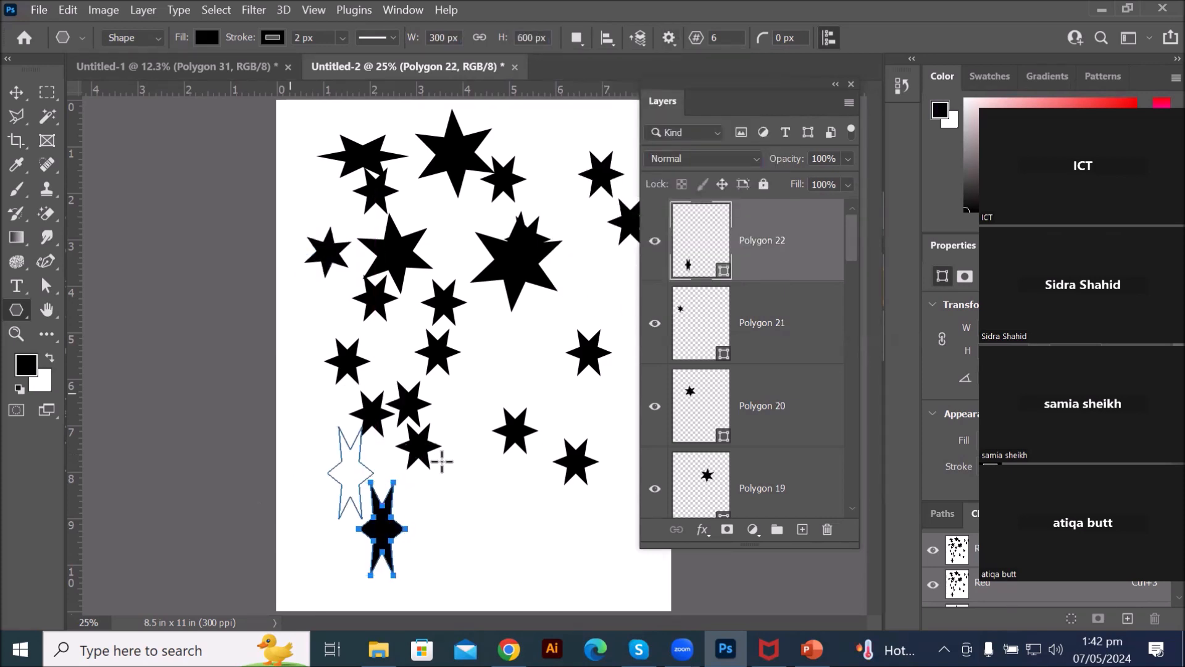
drag(442, 457, 503, 494)
drag(494, 328, 542, 359)
drag(561, 255, 605, 272)
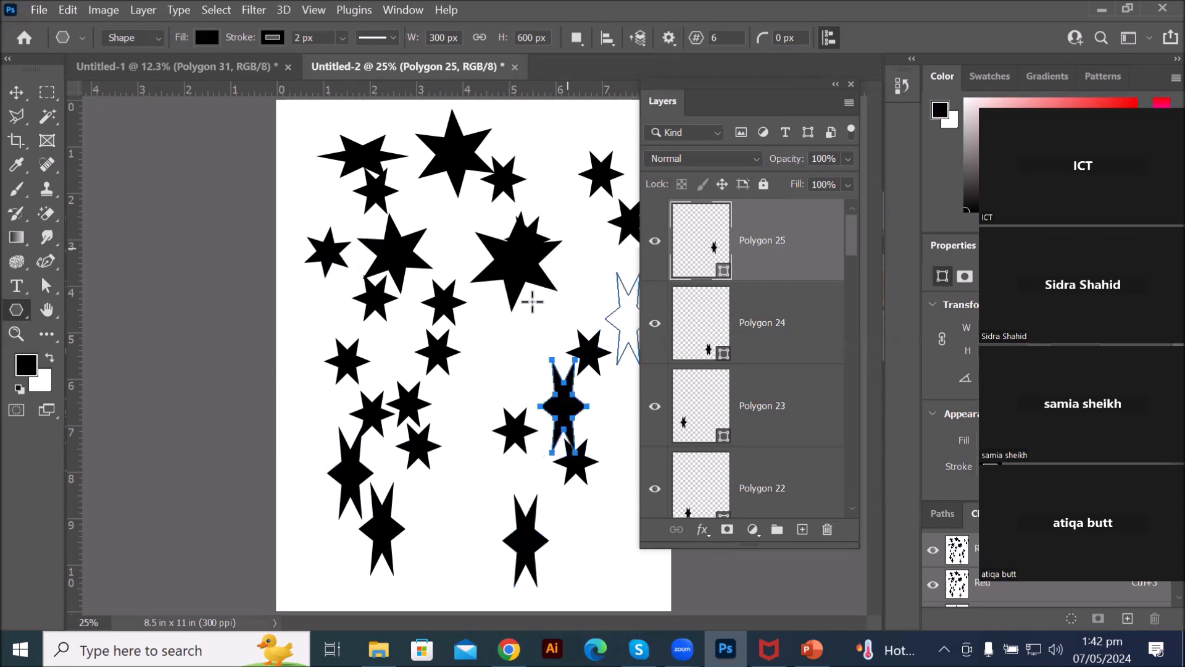
drag(476, 313, 483, 321)
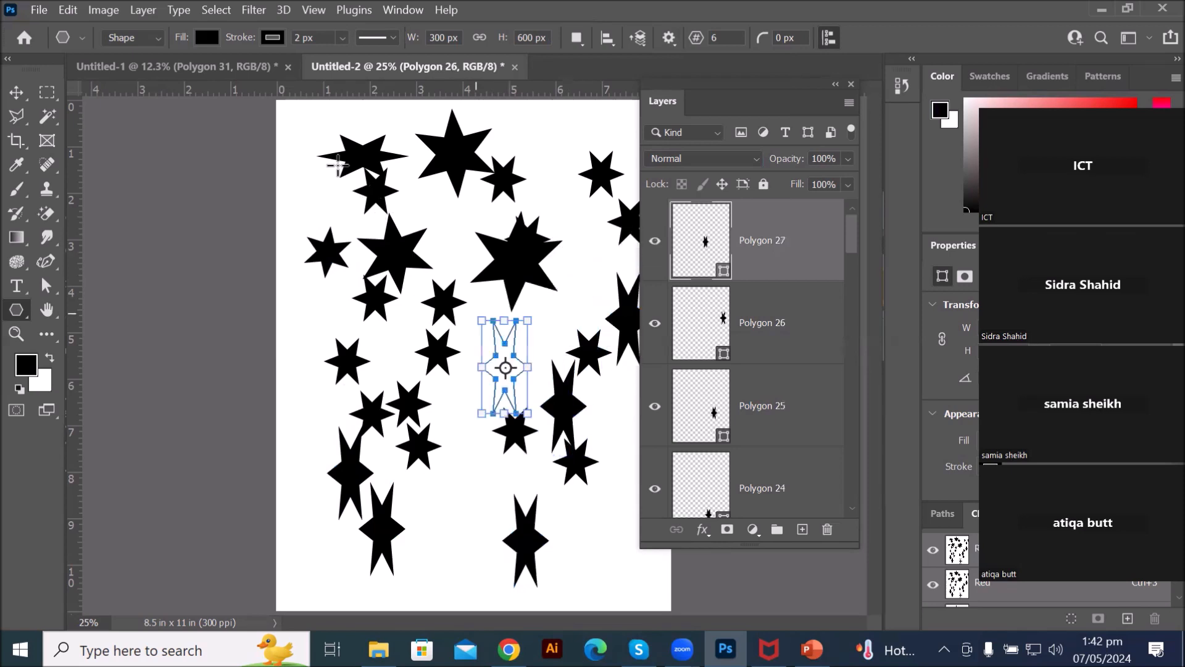
drag(291, 154, 305, 169)
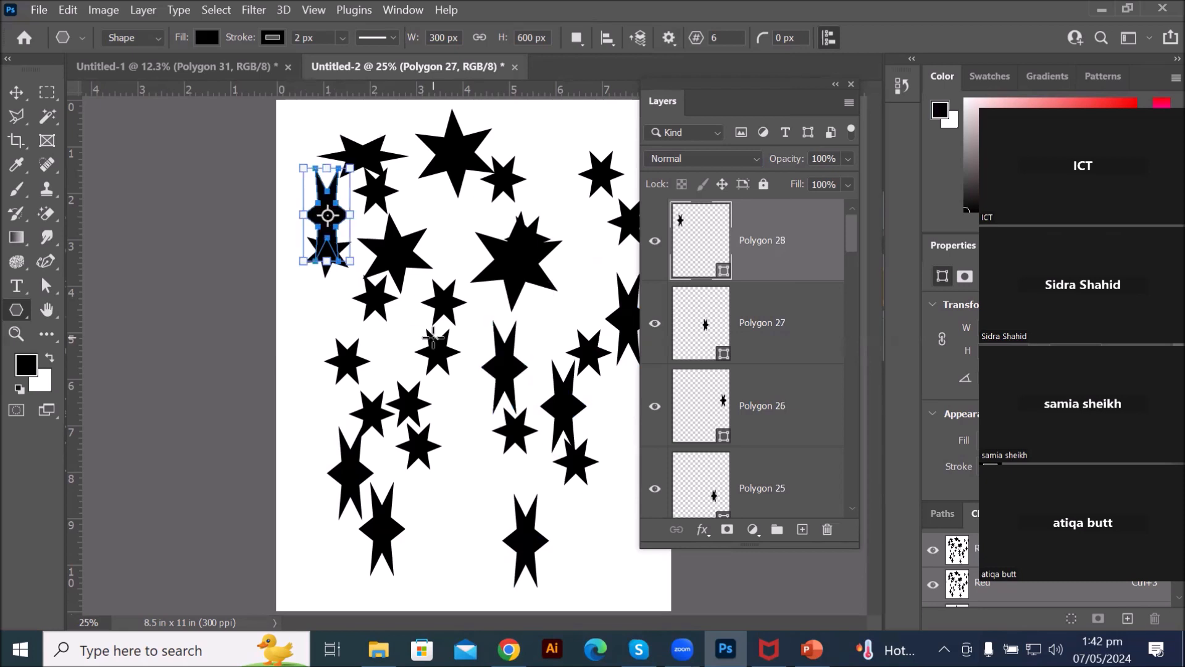
Step: Switch the polygon sizing to Proportional with a relative width of 2 and a relative height of 1
scroll(433, 326, down, 2)
scroll(523, 368, down, 2)
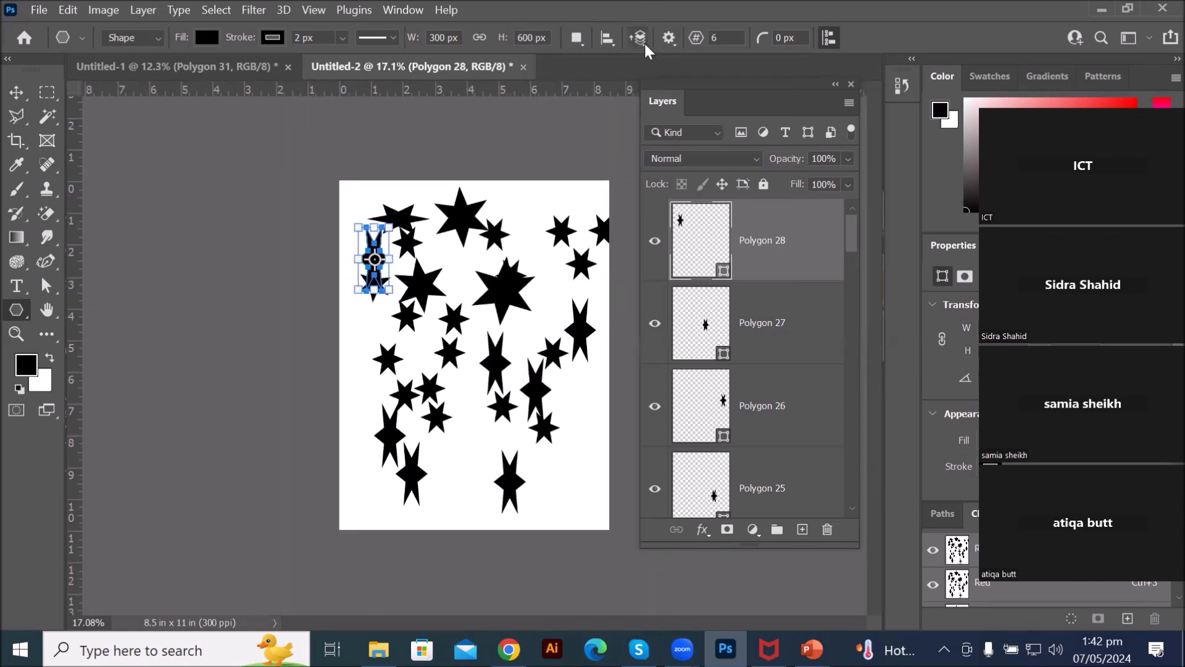
click(670, 37)
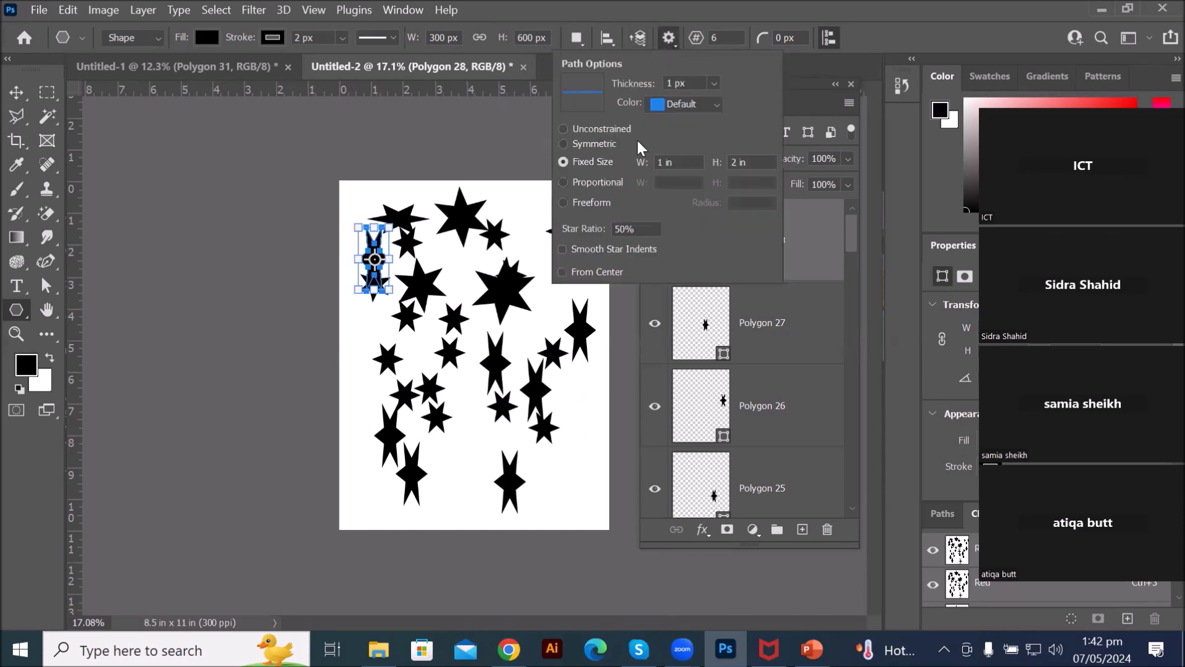
click(600, 228)
click(589, 184)
click(686, 182)
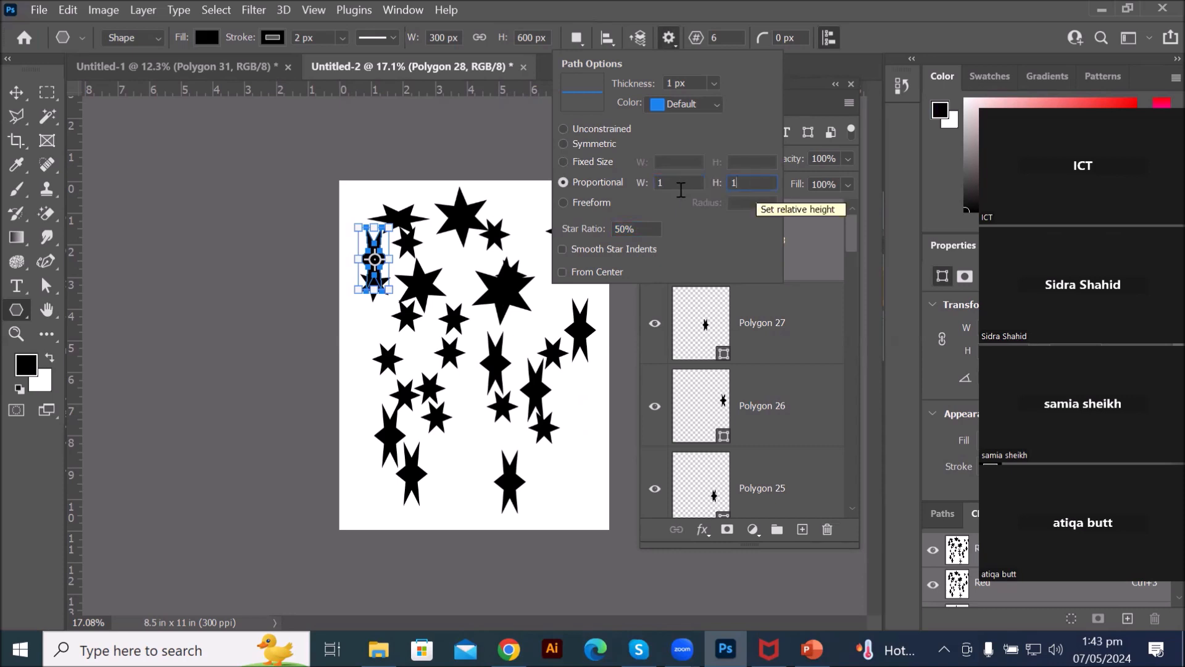
click(571, 184)
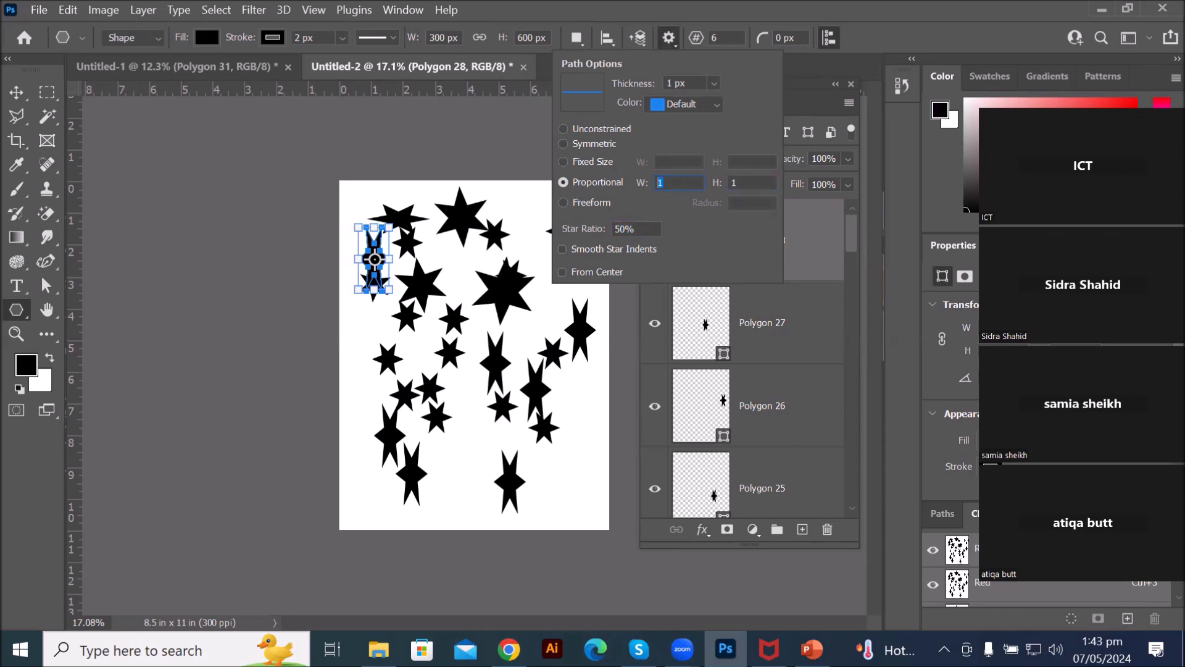
text(2)
click(742, 185)
Step: Draw two wide stars on the lower page, about 527 by 264 px near the centre and about 640 by 320 px near the right edge
click(478, 451)
drag(477, 452, 504, 467)
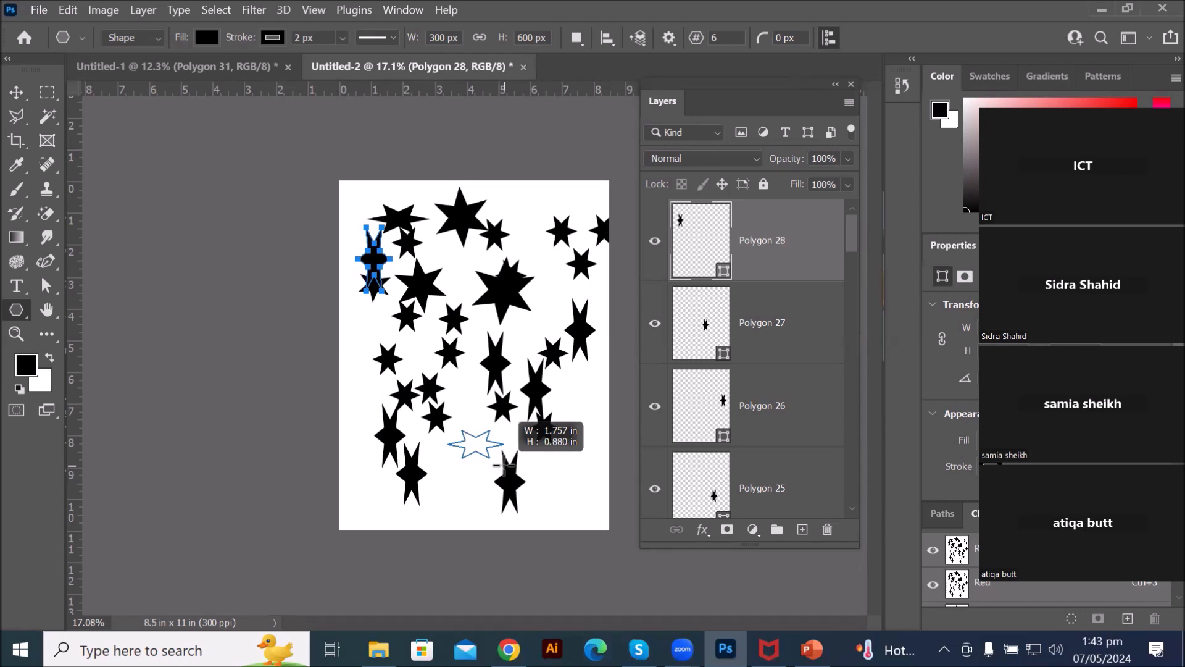
drag(504, 467, 504, 464)
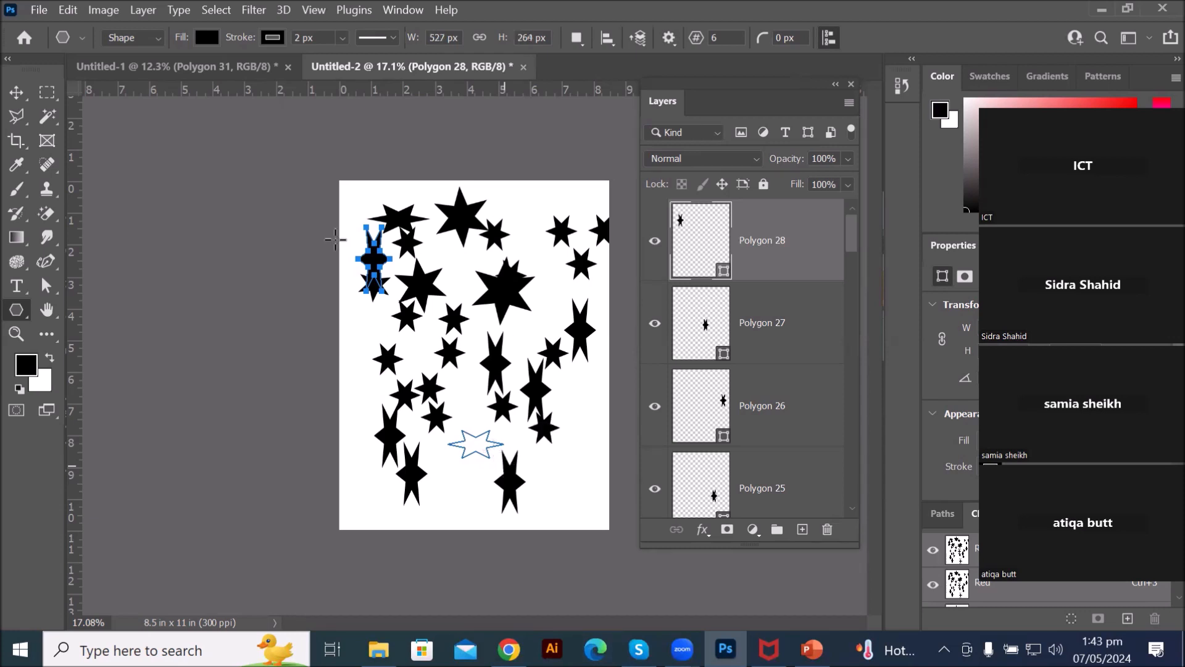
drag(534, 452, 609, 487)
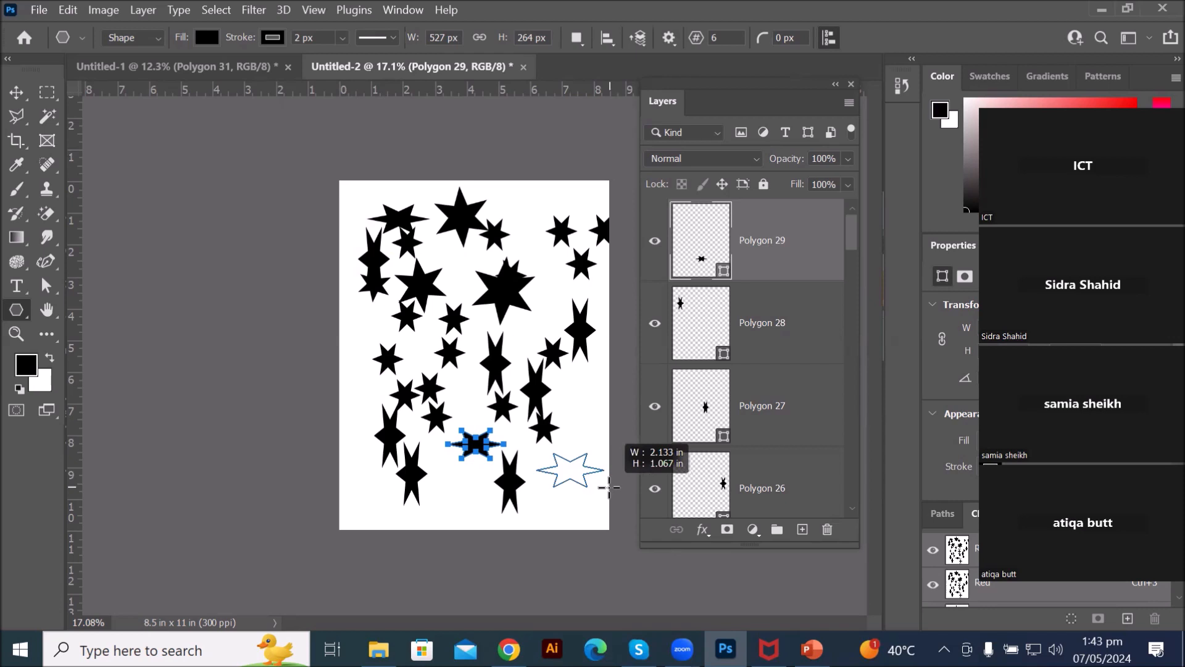
drag(609, 487, 608, 487)
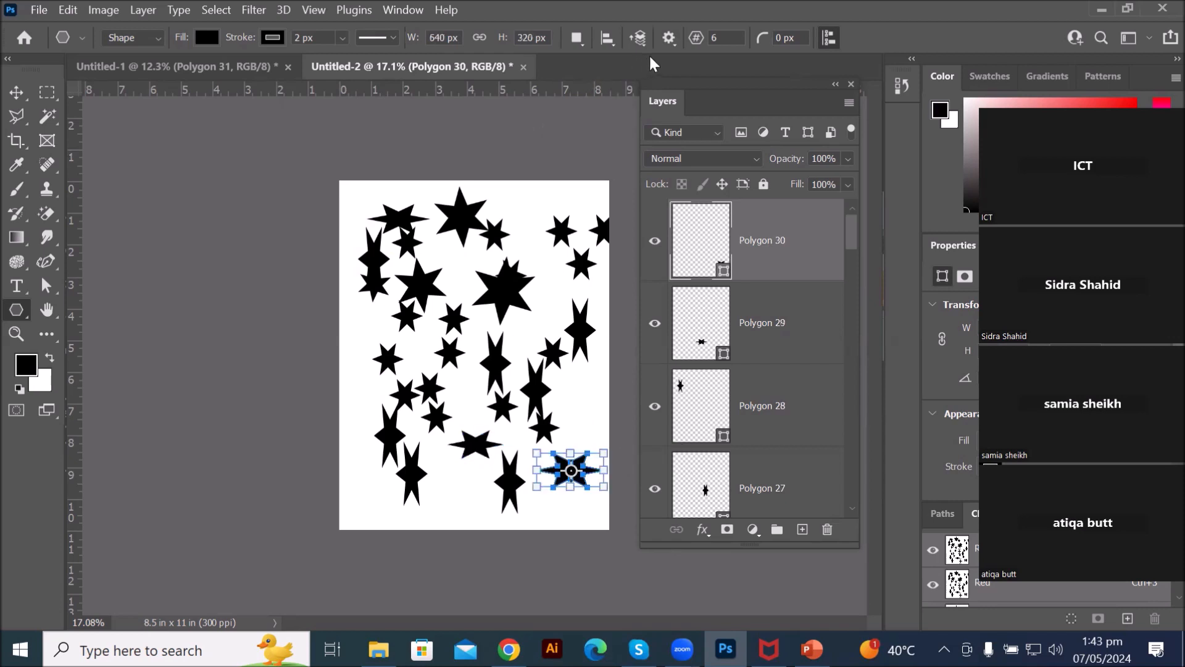
Step: Review the relative width and height values of the Proportional polygon option
click(669, 42)
drag(680, 182, 645, 186)
click(695, 187)
click(740, 181)
drag(740, 182, 702, 180)
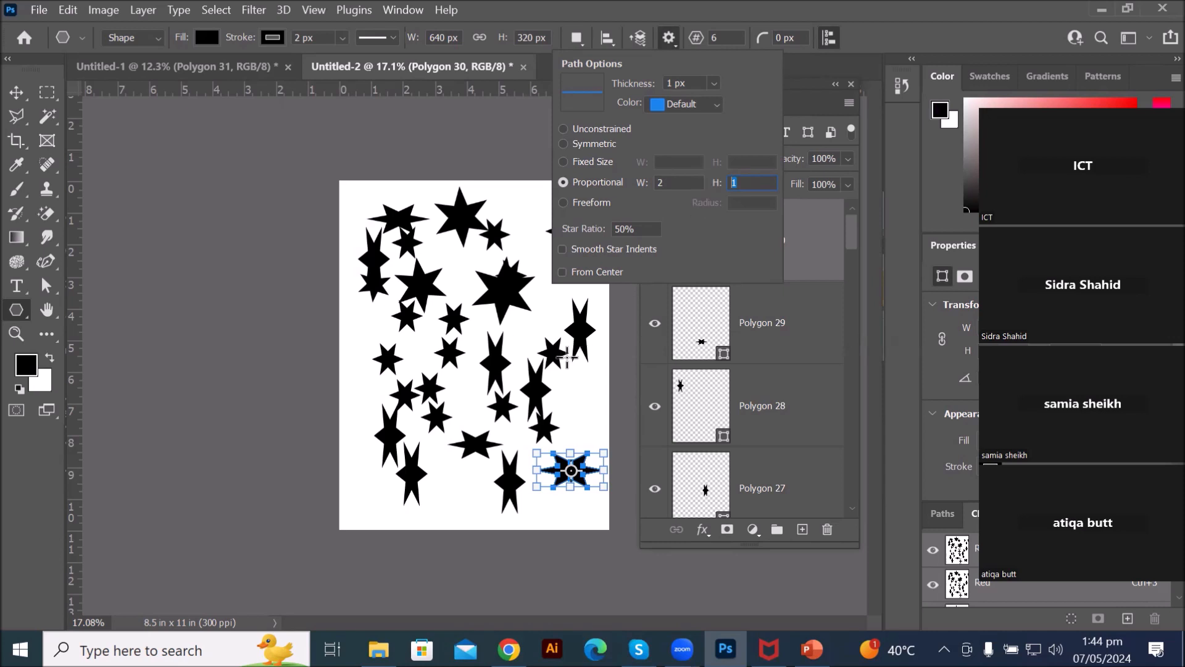
Step: Create a new Letter document of 8.5 x 11 in at 300 ppi from the recent presets
click(9, 93)
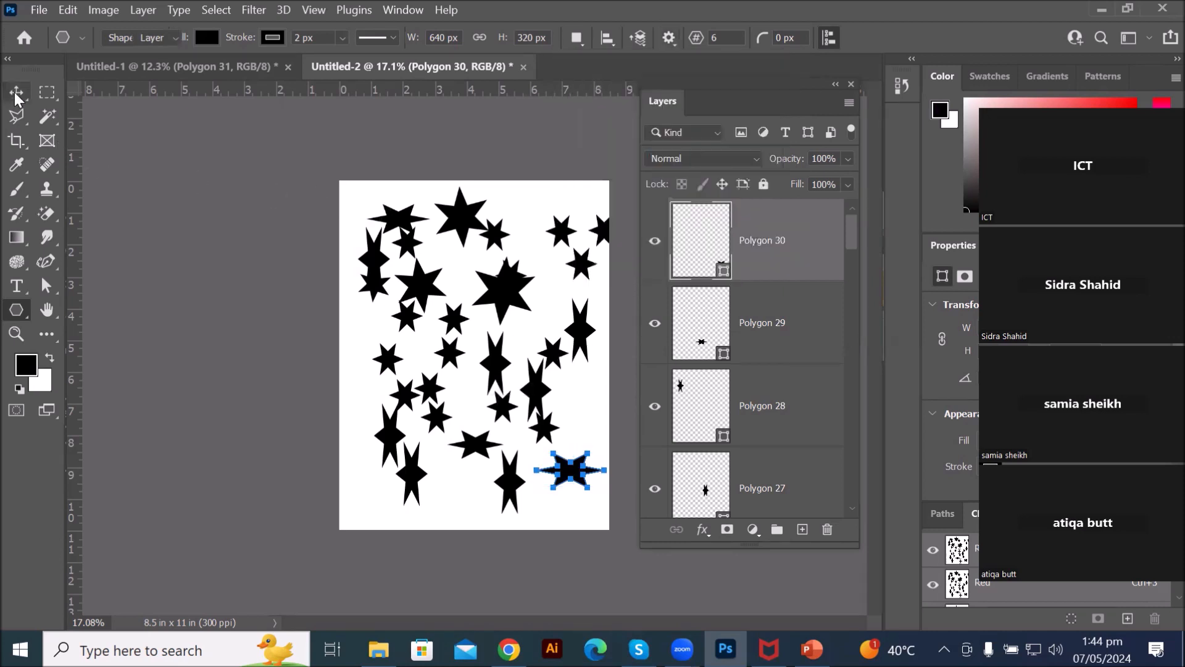
click(39, 11)
click(99, 28)
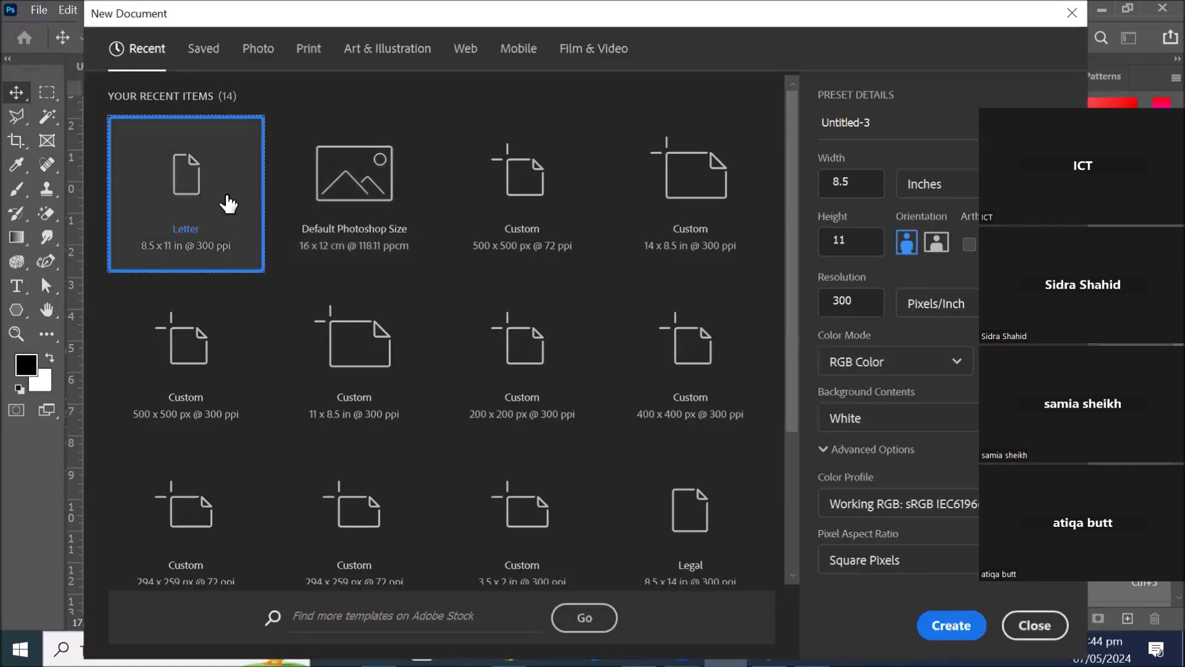
double_click(226, 197)
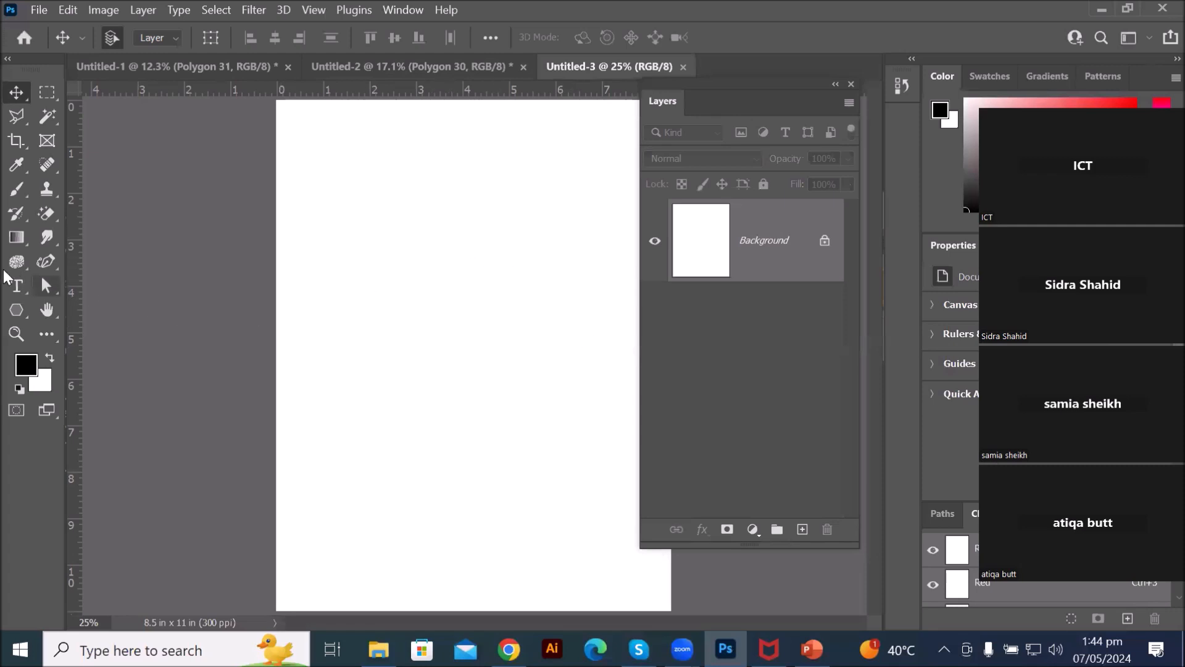
Step: Activate the Polygon tool and set its sizing to Unconstrained
click(21, 313)
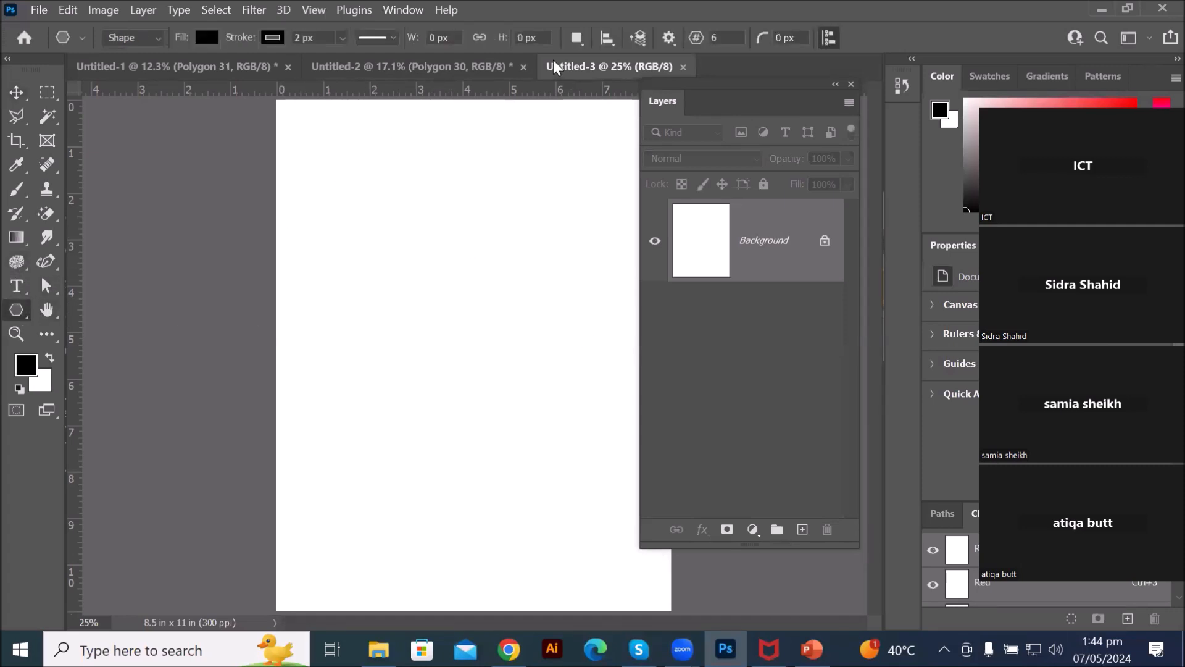
click(669, 35)
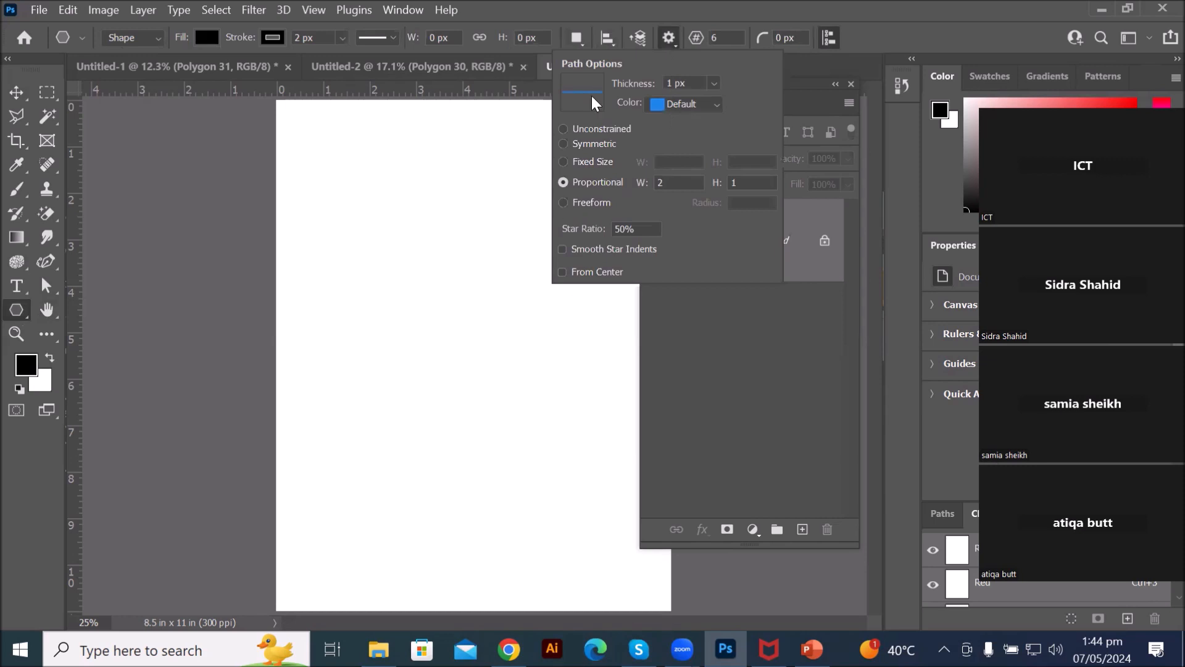
click(588, 128)
click(646, 226)
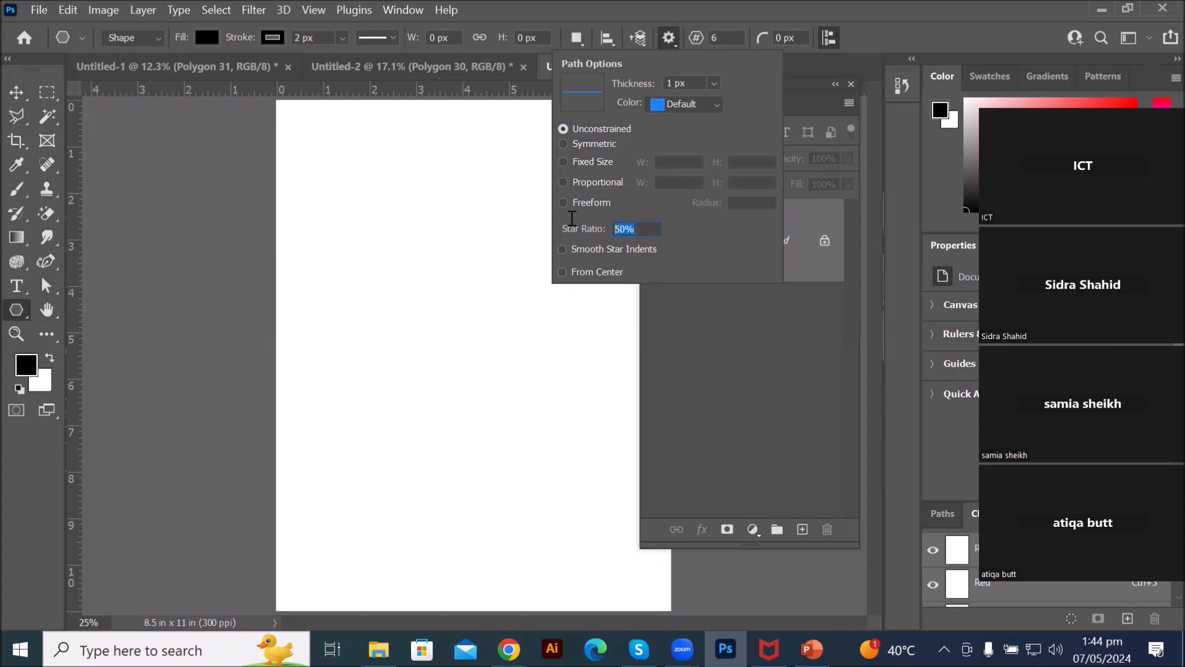
click(14, 310)
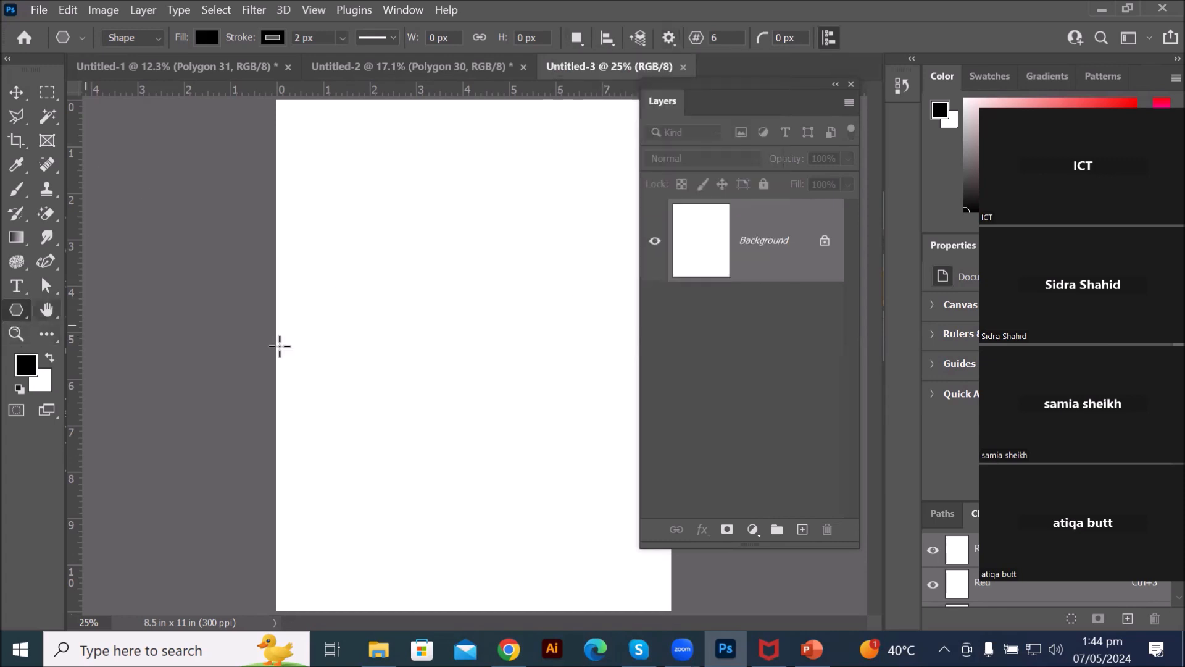
Step: Create a 100 by 100 px six-sided star with 0 px corner radius and 50% star ratio on the upper page
click(393, 191)
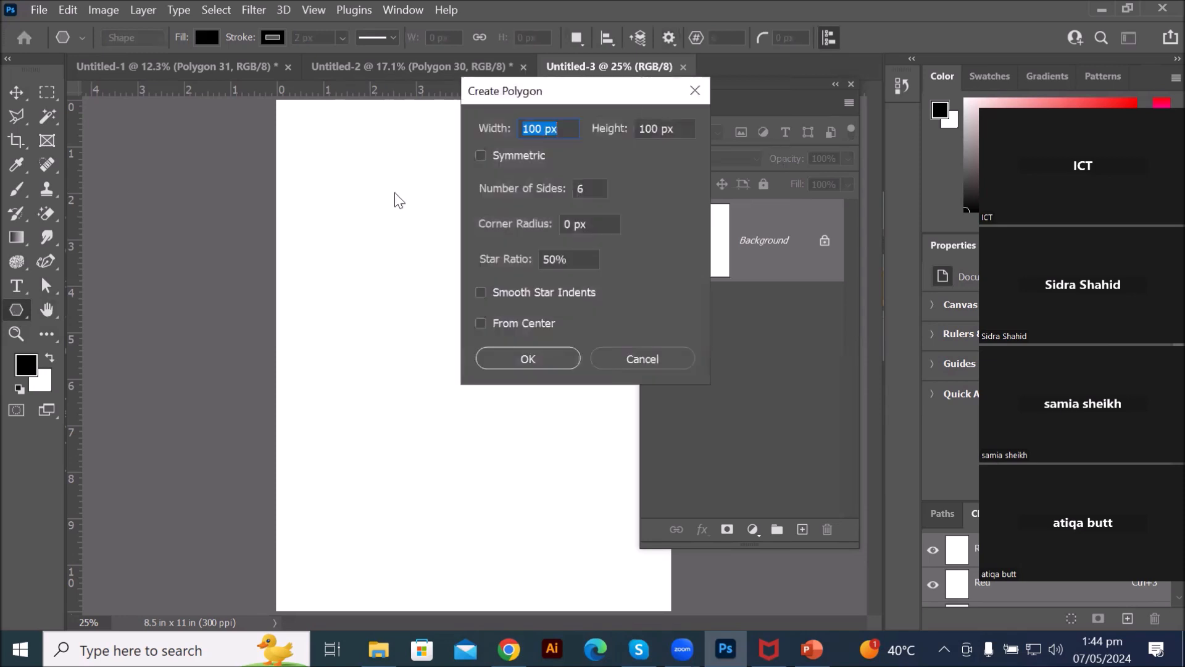
click(556, 125)
click(633, 126)
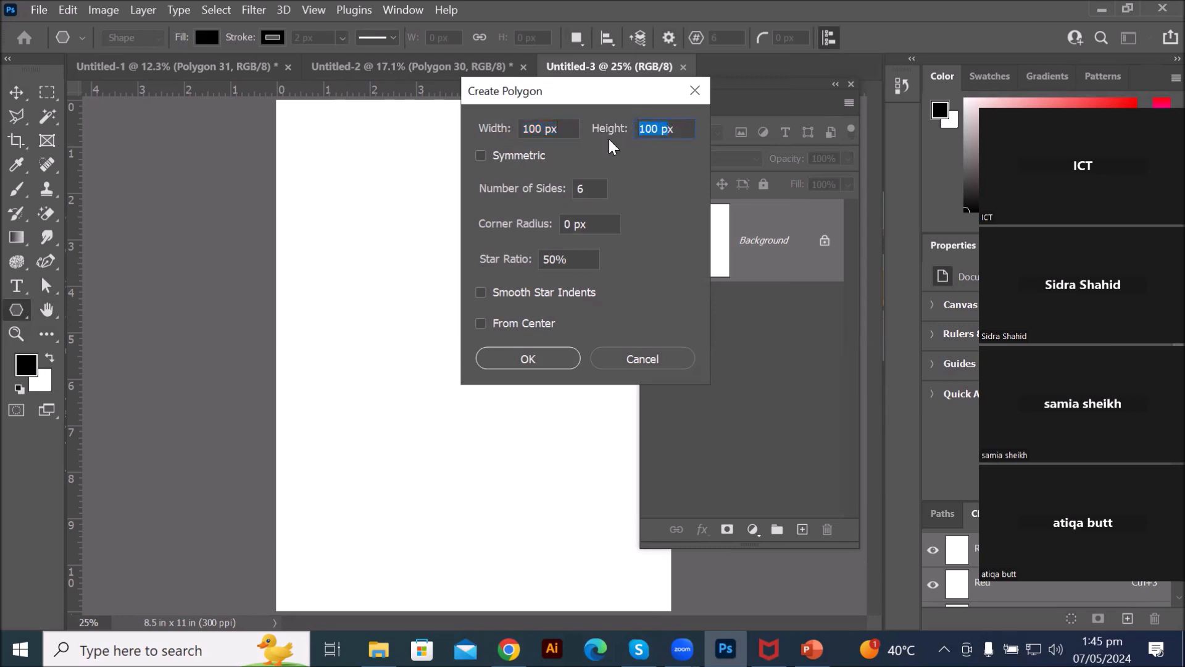
click(597, 188)
drag(605, 223, 537, 222)
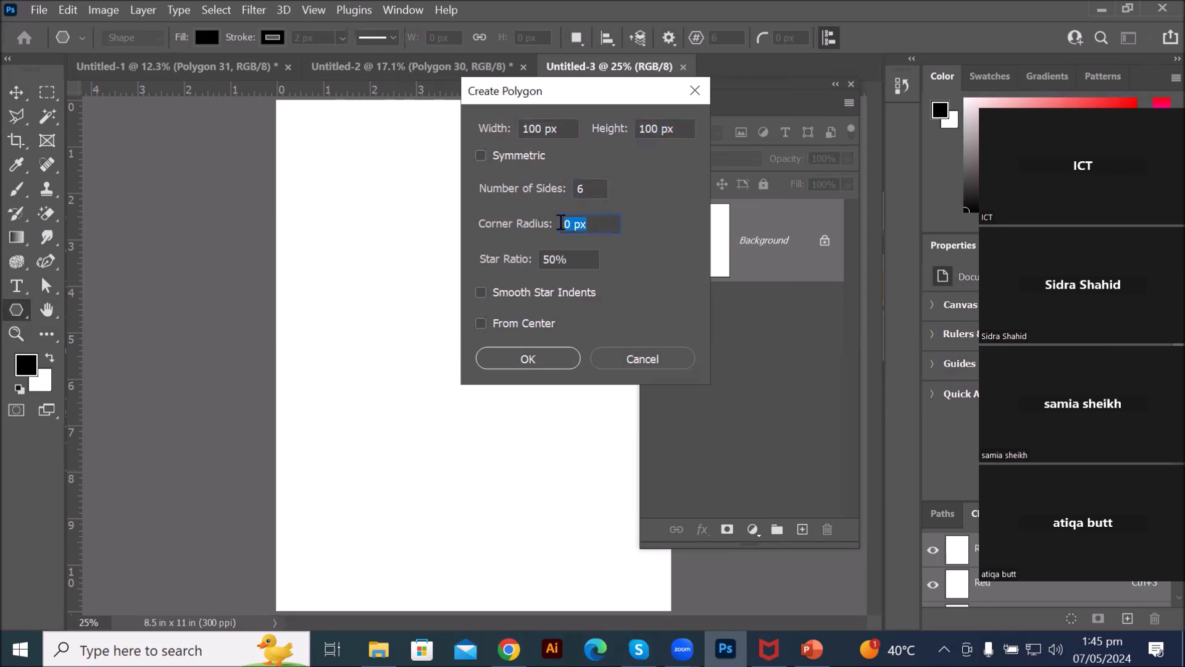
click(608, 104)
click(536, 355)
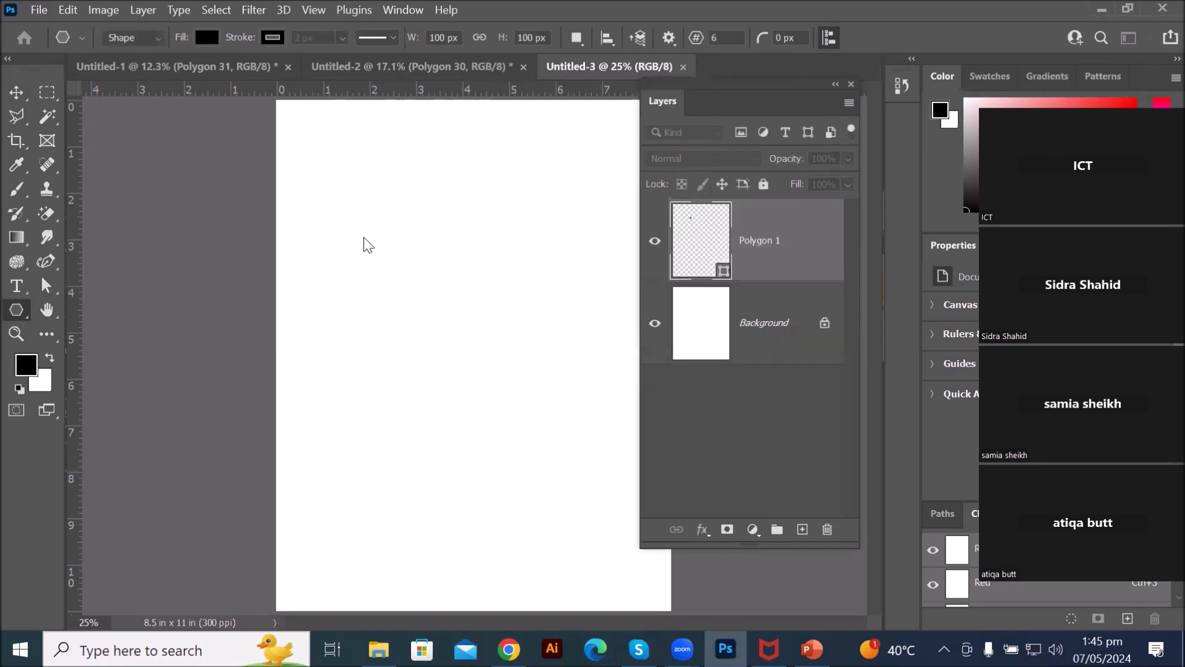
key(ctrl+plus)
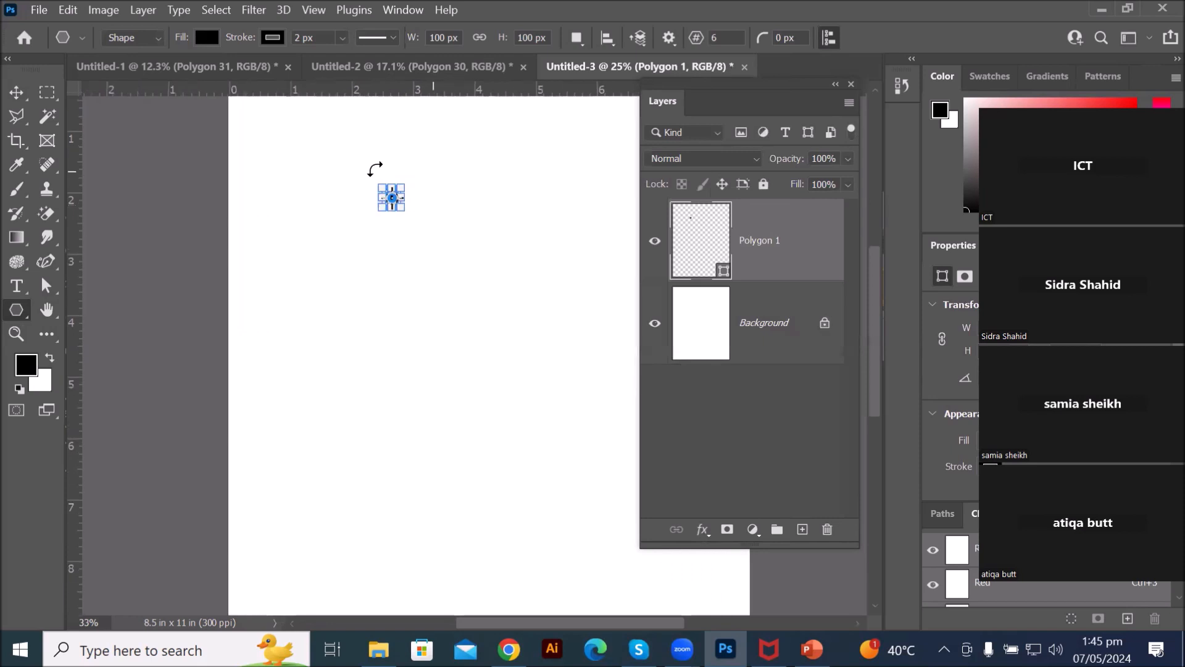
Step: Create a 100 by 100 px six-sided star from its center, with 10 px corner radius and 50% star ratio, below the first star
scroll(375, 169, up, 11)
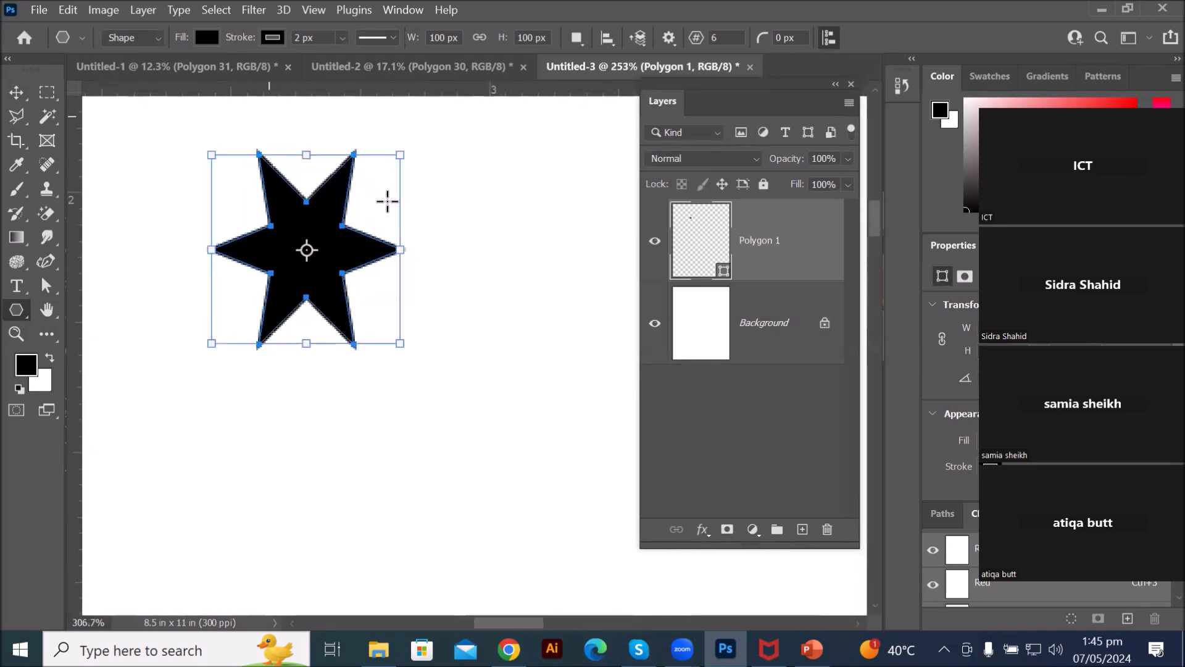
scroll(373, 192, up, 3)
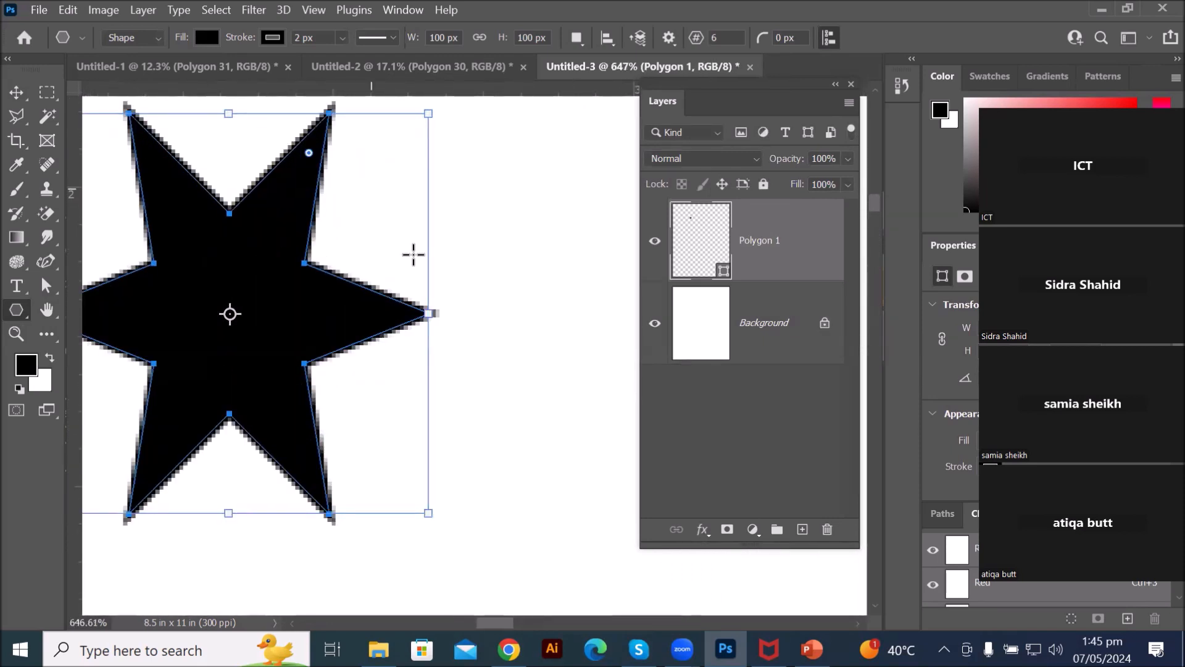
scroll(477, 249, down, 4)
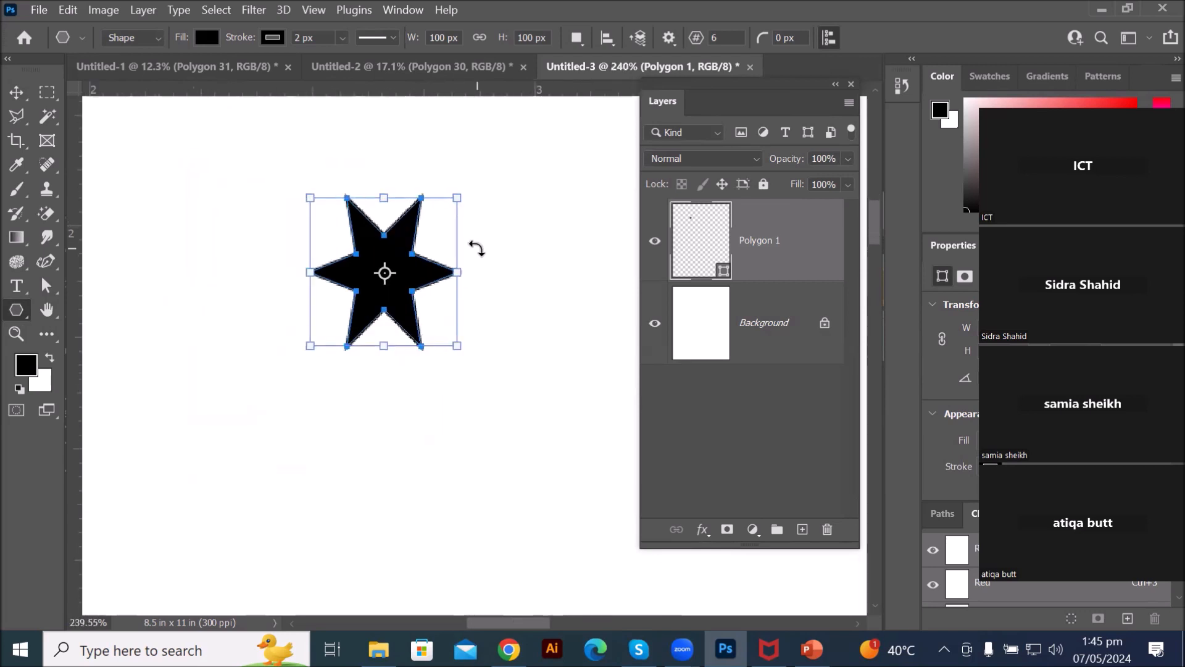
scroll(476, 248, down, 3)
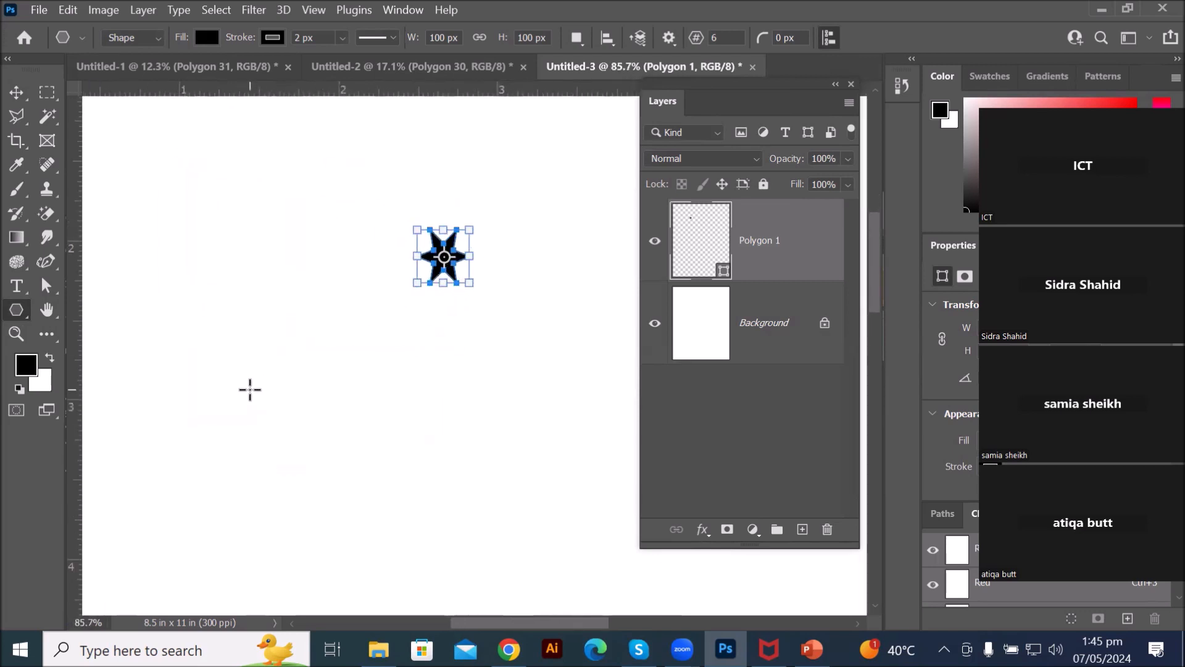
click(250, 390)
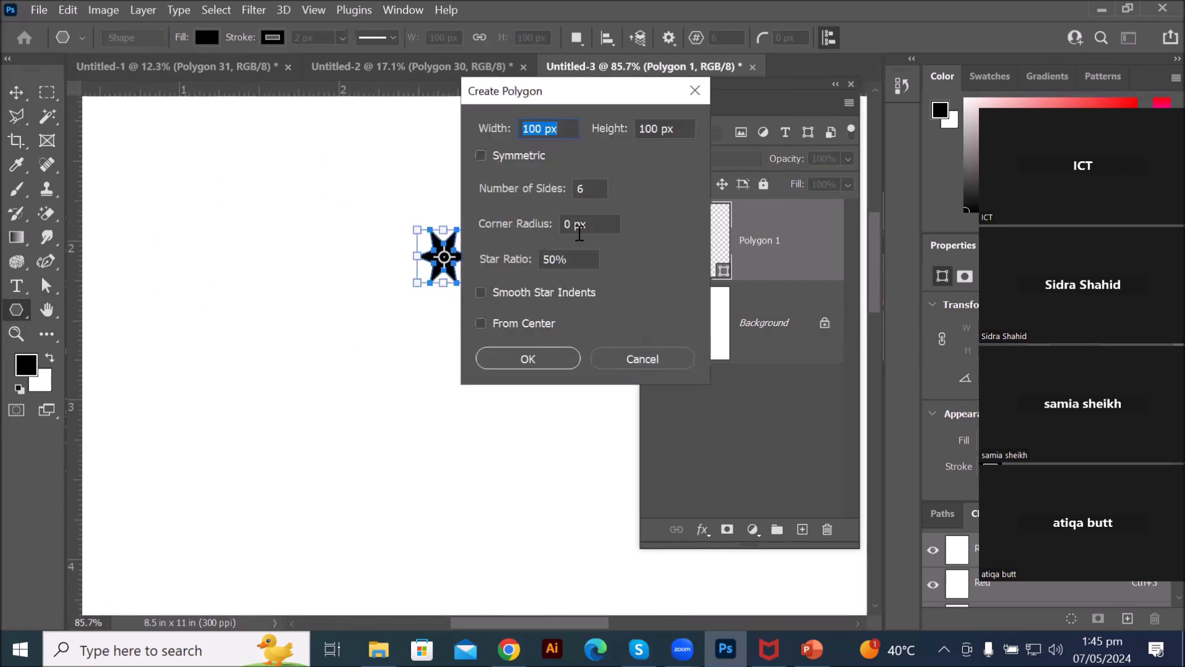
double_click(568, 225)
key(Up)
key(Up)
key(Up)
key(Up)
key(Up)
key(Up)
key(Up)
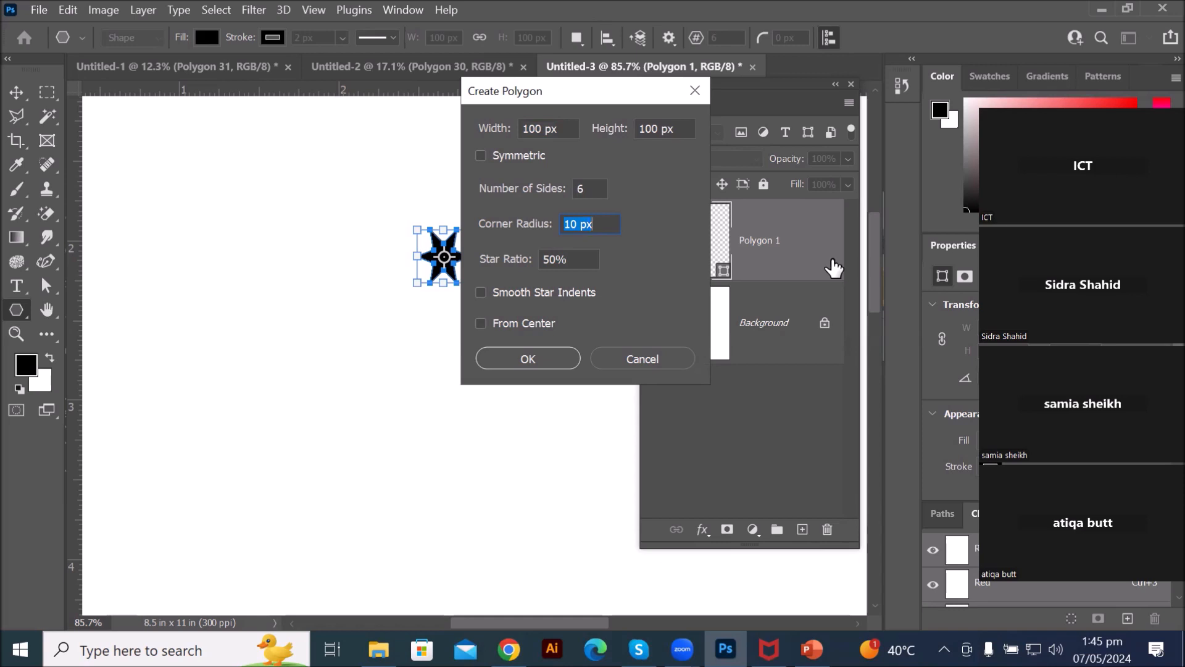
click(544, 326)
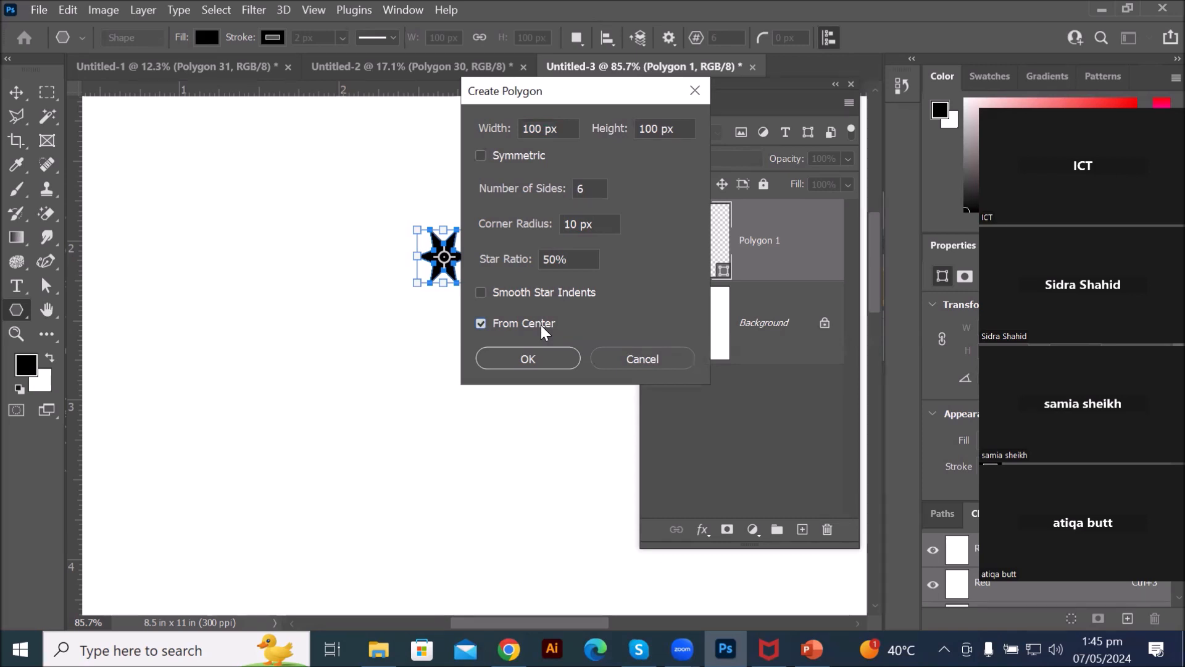
click(537, 351)
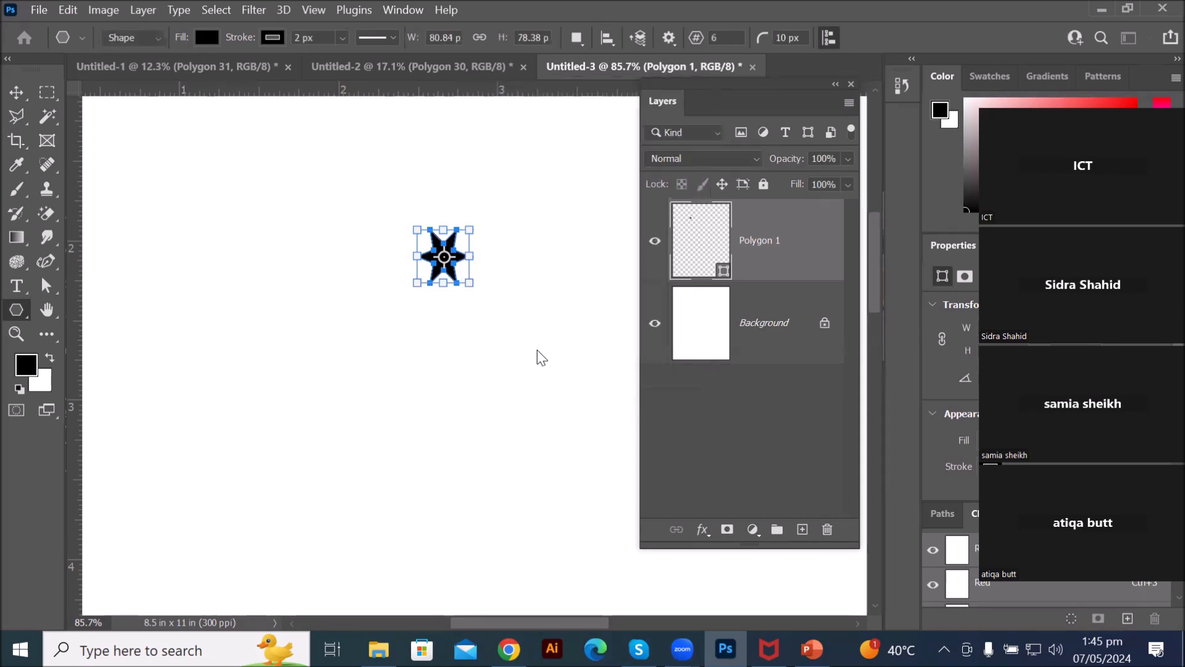
drag(250, 388, 275, 413)
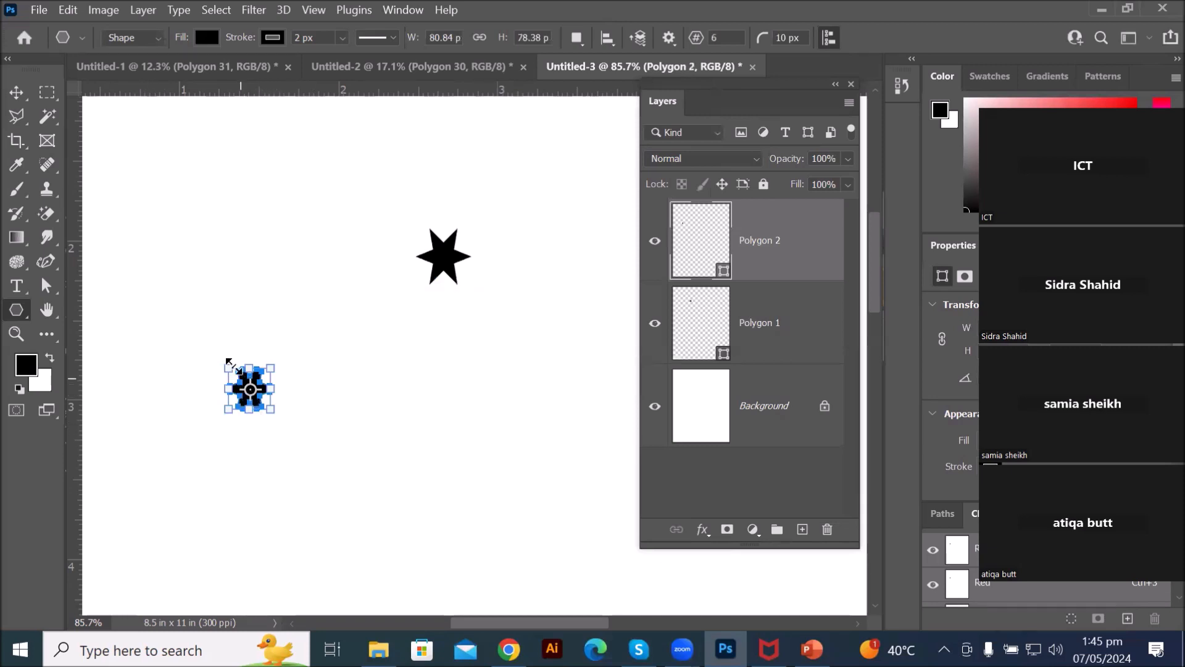
Step: Begin another exact-size polygon on the lower page and set its width and height to 200 px
scroll(238, 369, up, 5)
scroll(239, 369, up, 6)
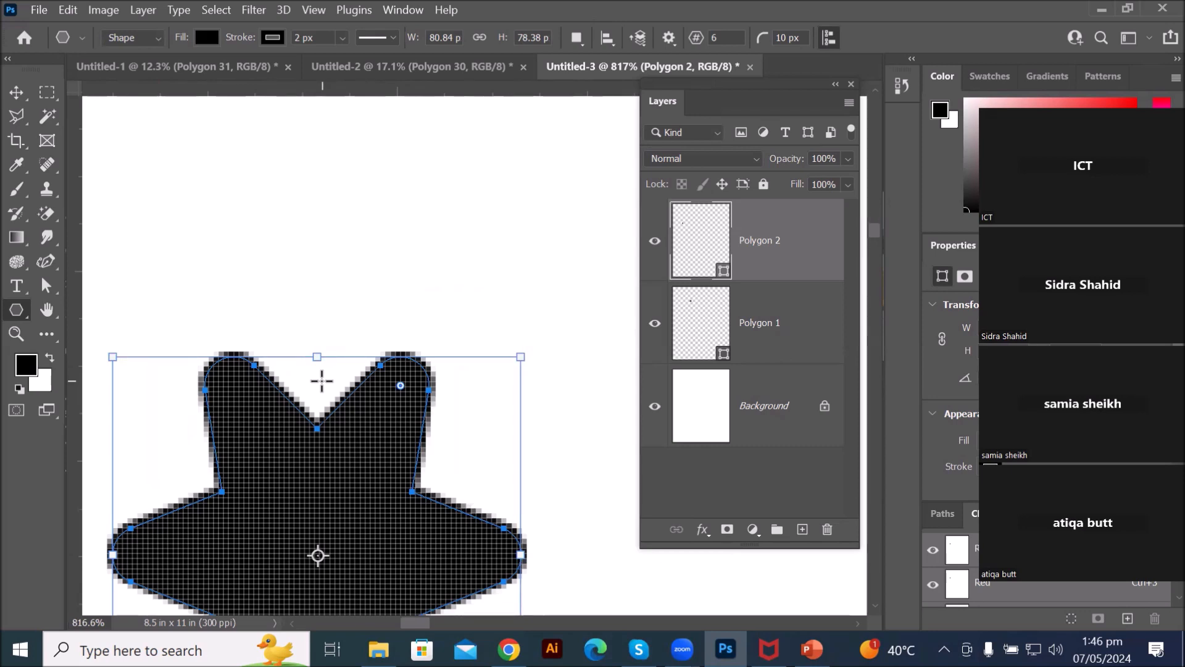
scroll(382, 182, down, 7)
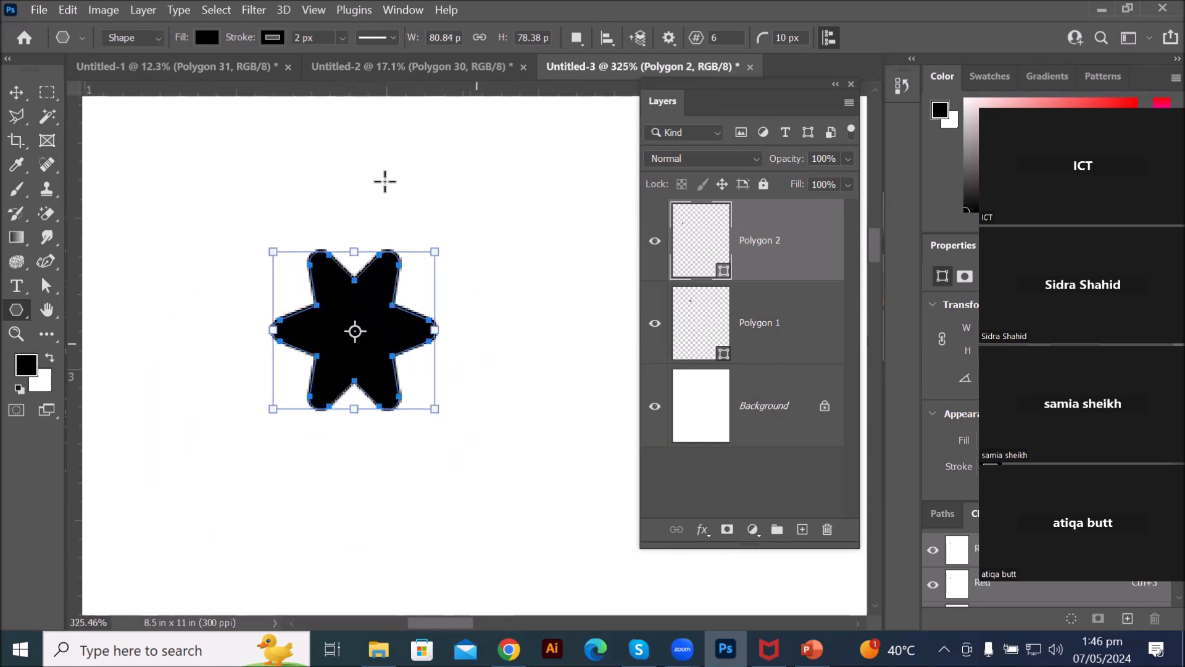
scroll(384, 181, down, 6)
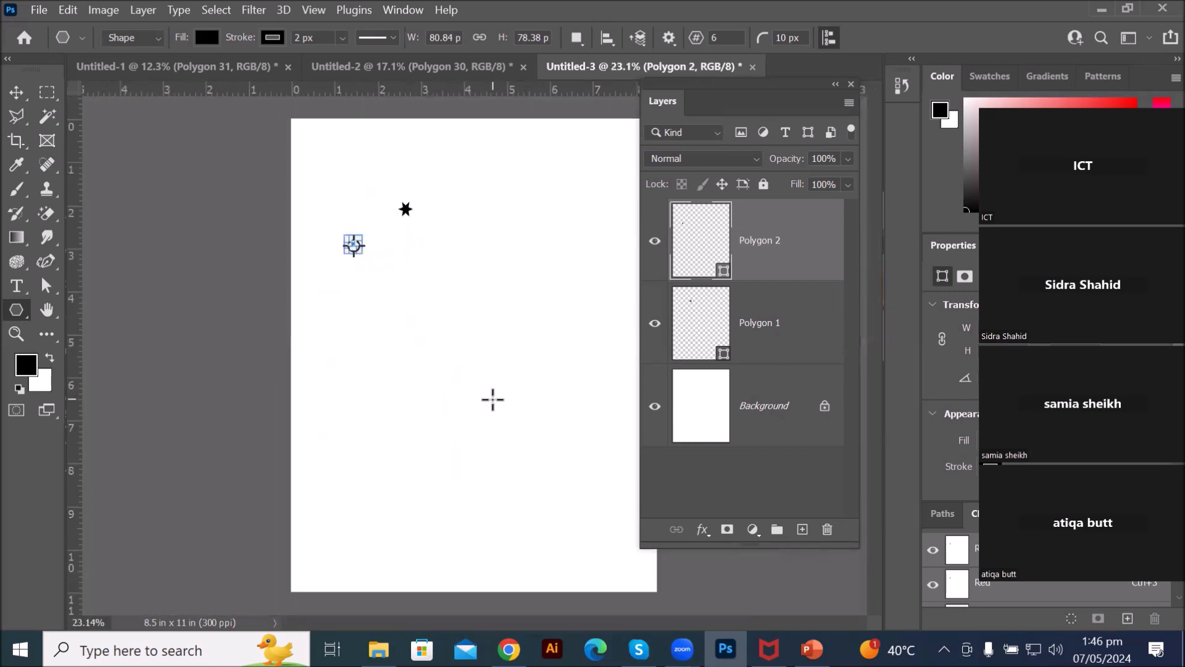
click(492, 399)
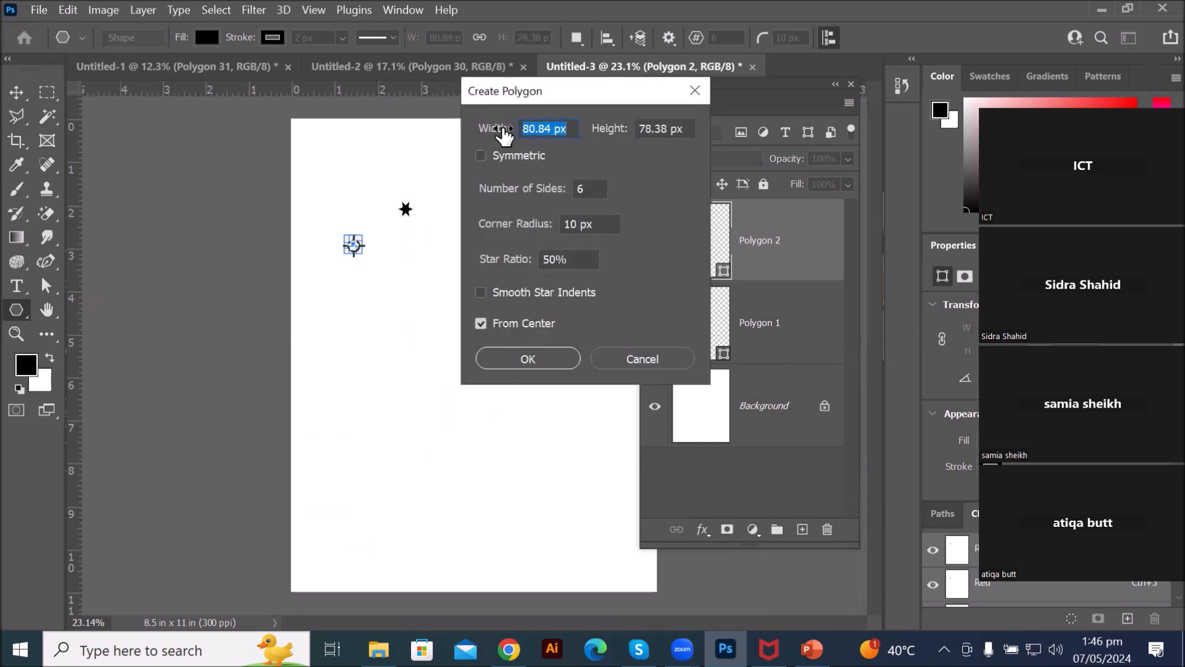
drag(552, 130, 455, 130)
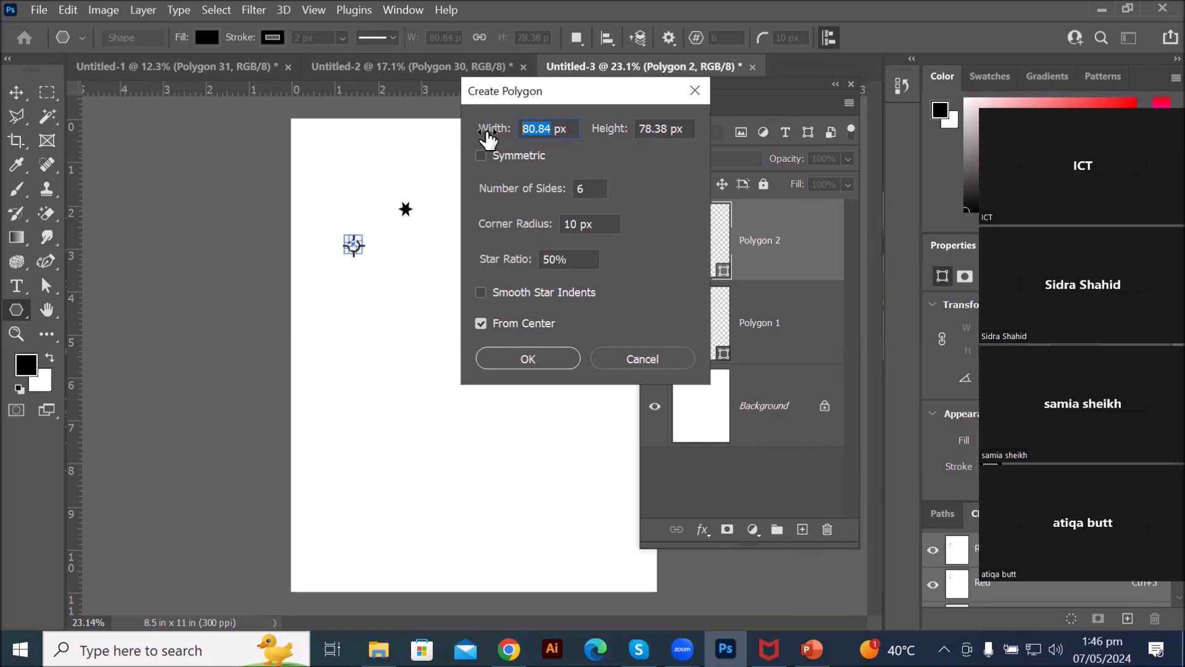
text(200)
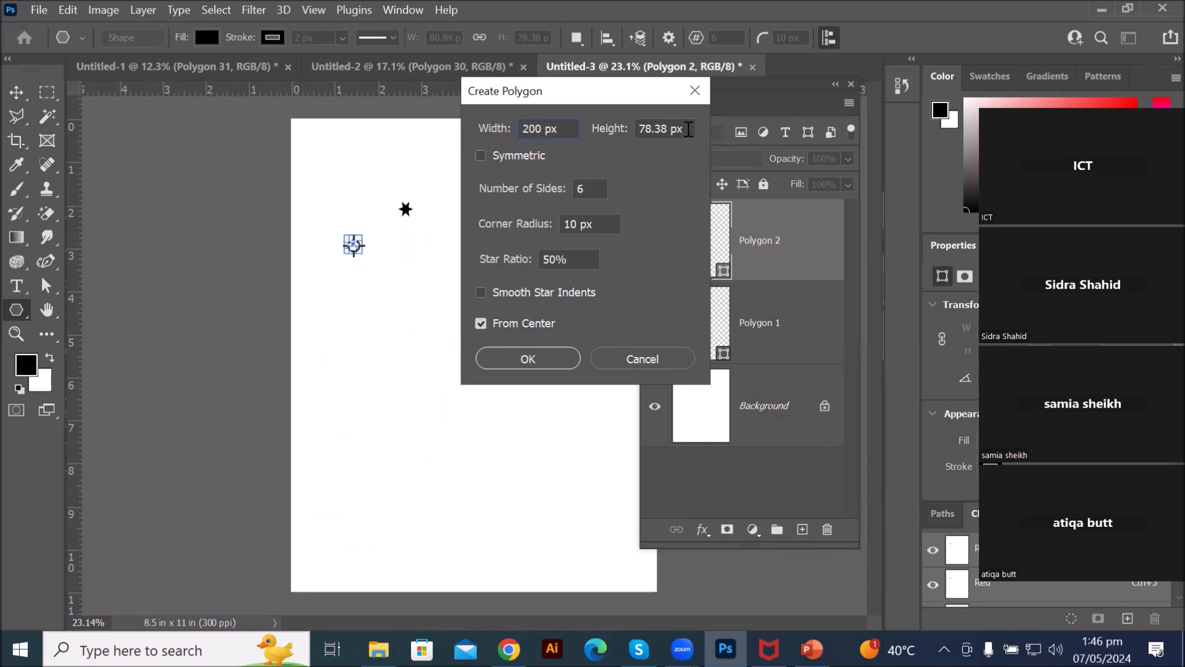
drag(669, 129, 639, 128)
text(200)
Step: Change the new polygon's width and height units to inches and set both to 1 in
right_click(563, 133)
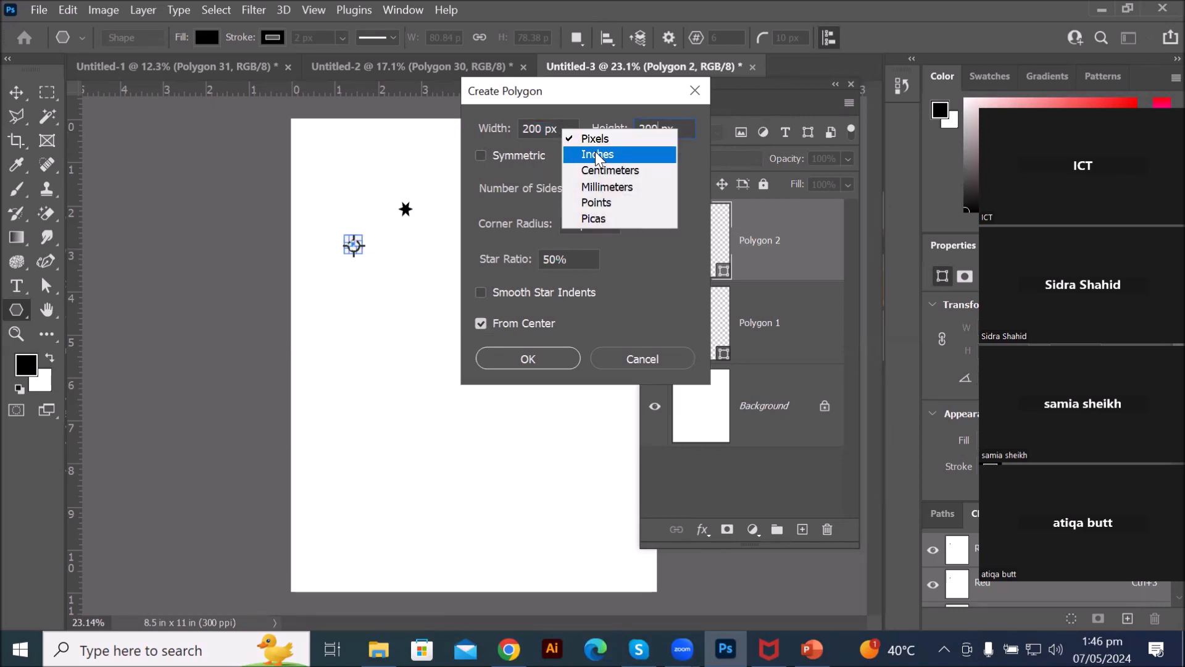
click(543, 131)
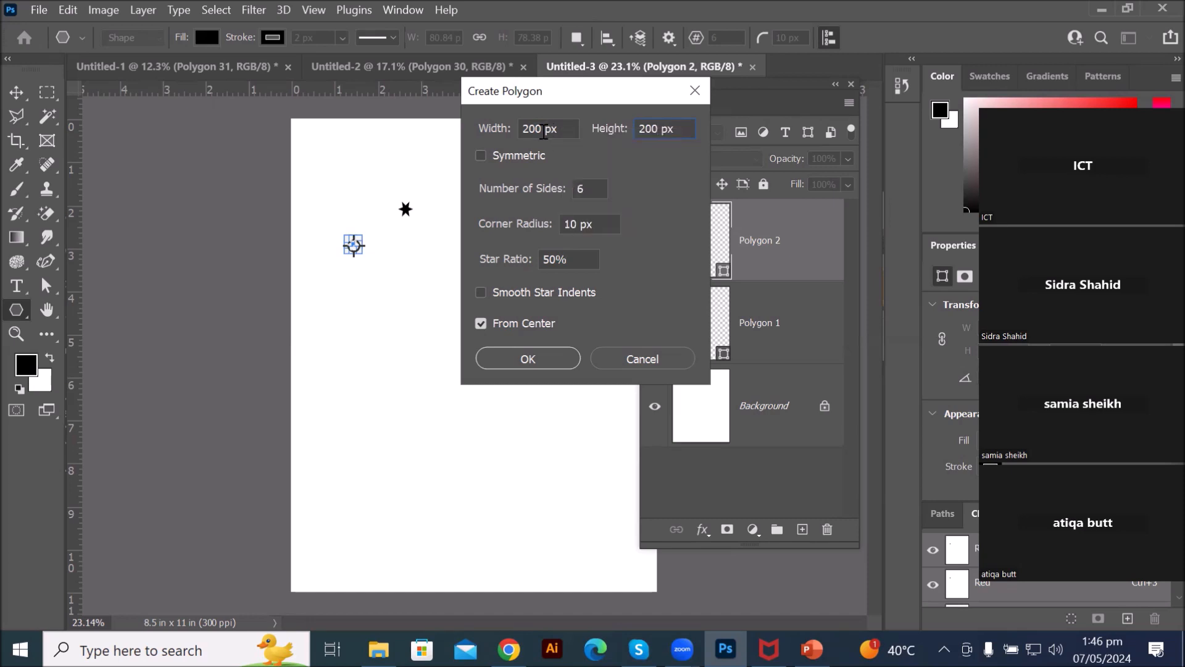
right_click(543, 131)
click(577, 157)
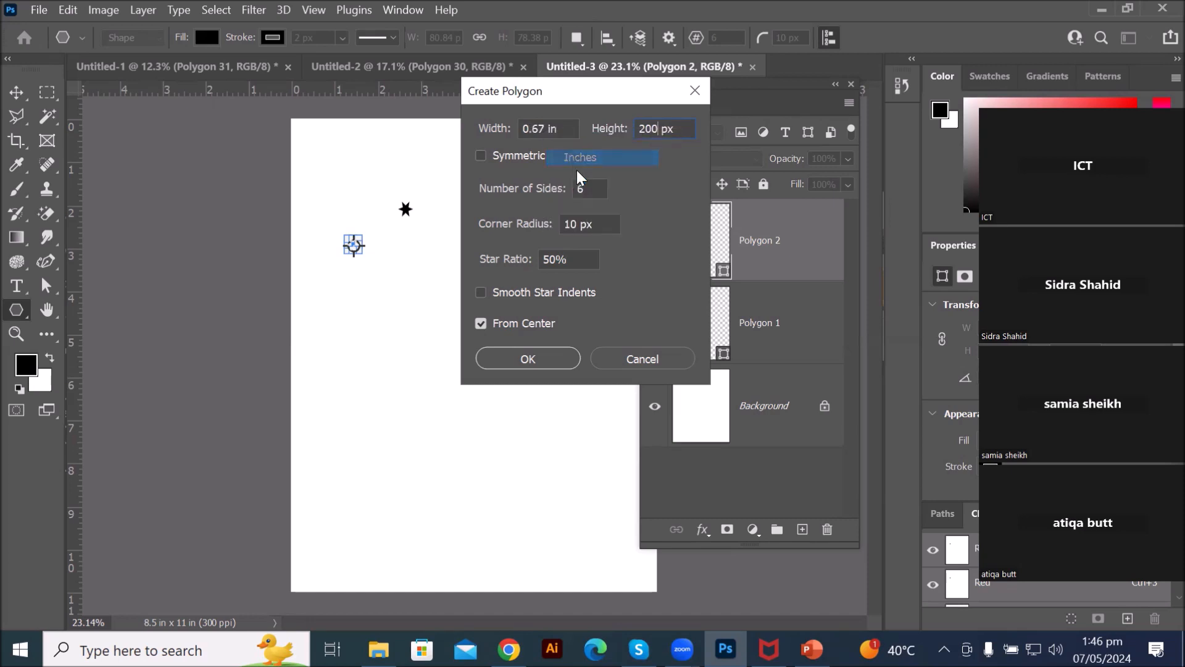
double_click(542, 129)
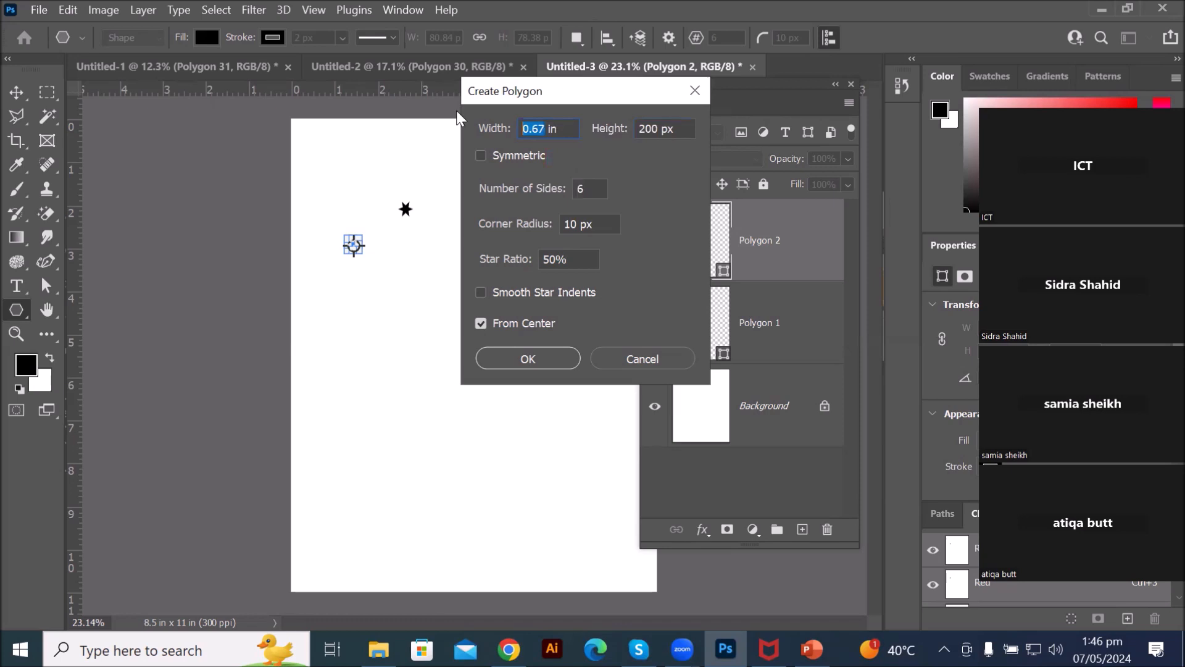
text(1)
right_click(660, 131)
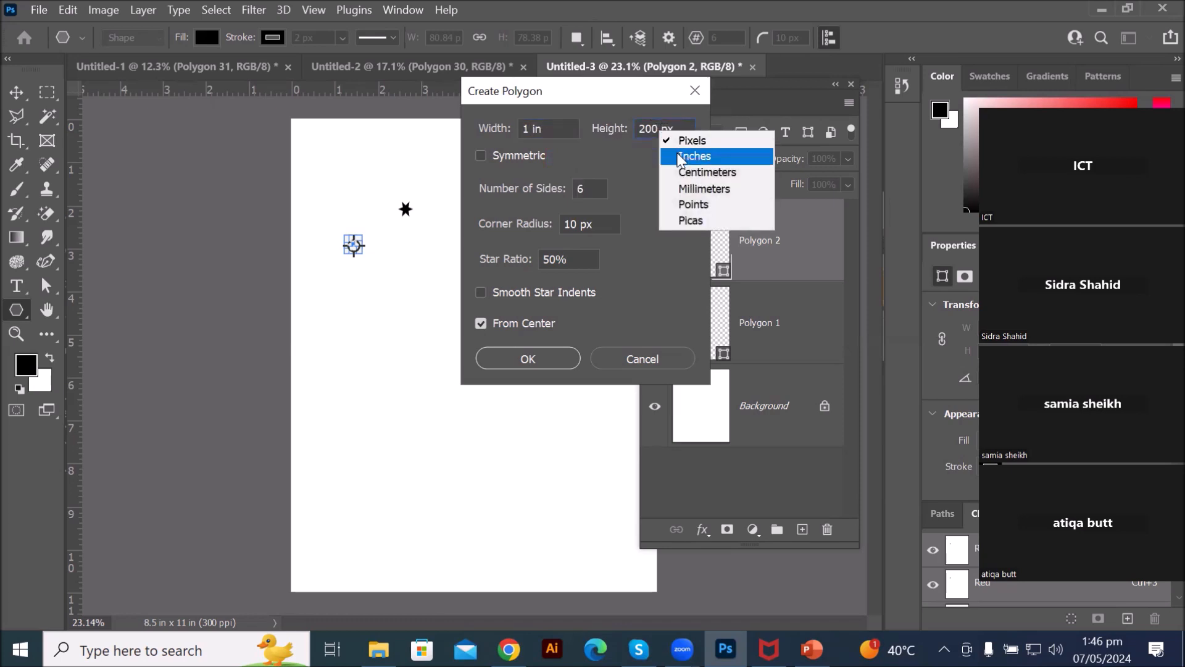
click(680, 159)
double_click(650, 129)
text(1)
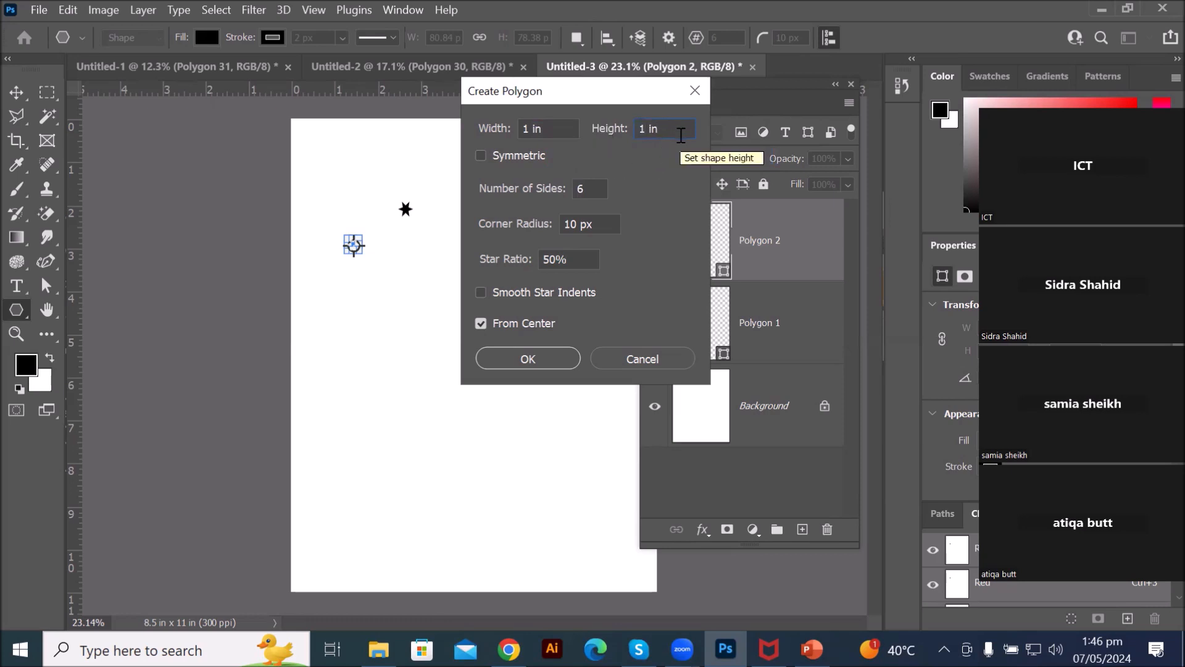
Step: Set the polygon to 10 sides with 5 px corner radius at 50% star ratio, and create the star
click(594, 184)
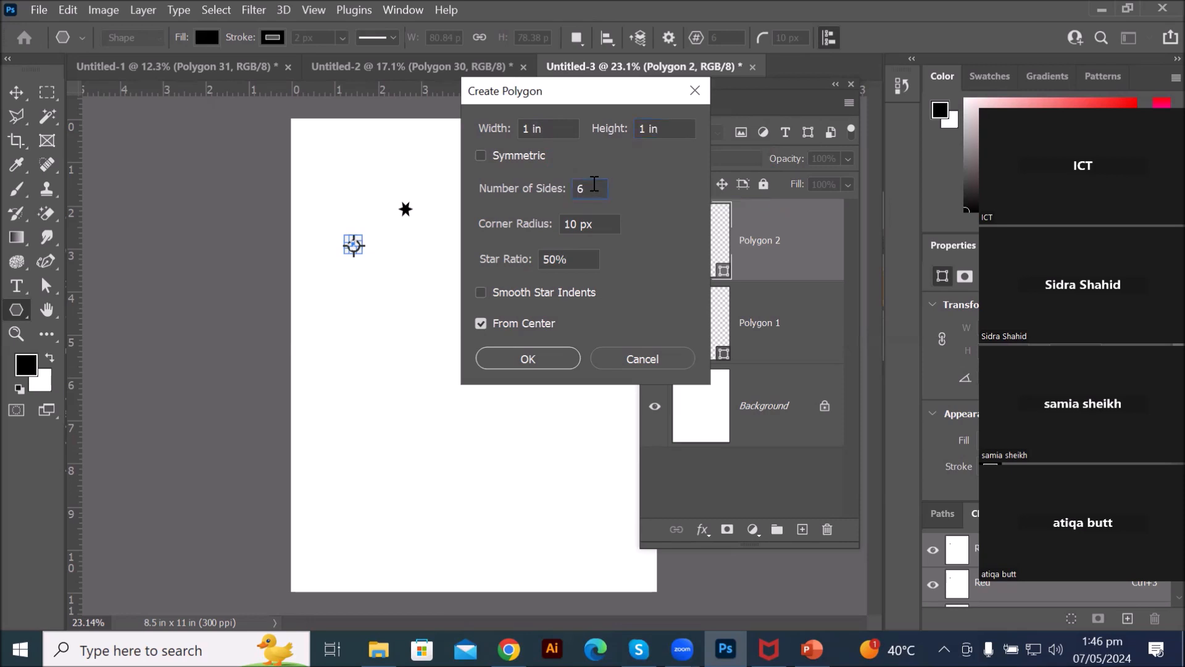
key(Up)
key(Up)
key(Up)
key(Up)
drag(579, 225, 561, 227)
text(5)
mouse_move(579, 260)
mouse_down()
mouse_move(487, 251)
mouse_move(536, 263)
mouse_move(575, 255)
mouse_up()
click(536, 368)
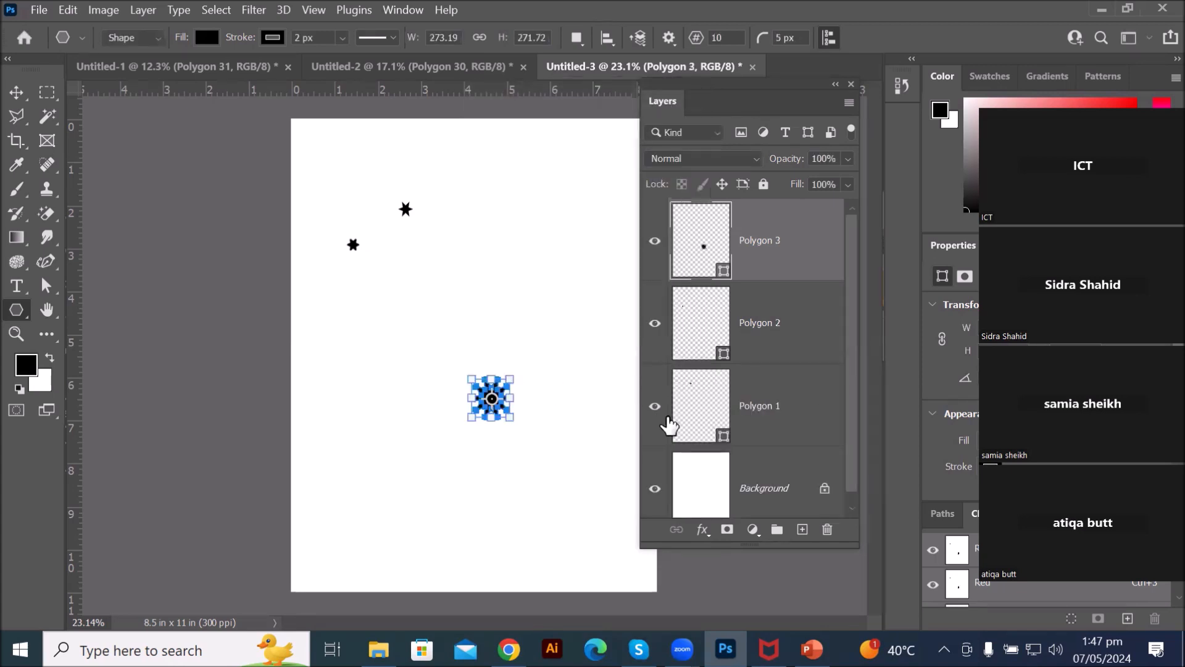
Step: Inspect the rounded tips of the ten-pointed star up close and return to the whole page
scroll(518, 441, up, 8)
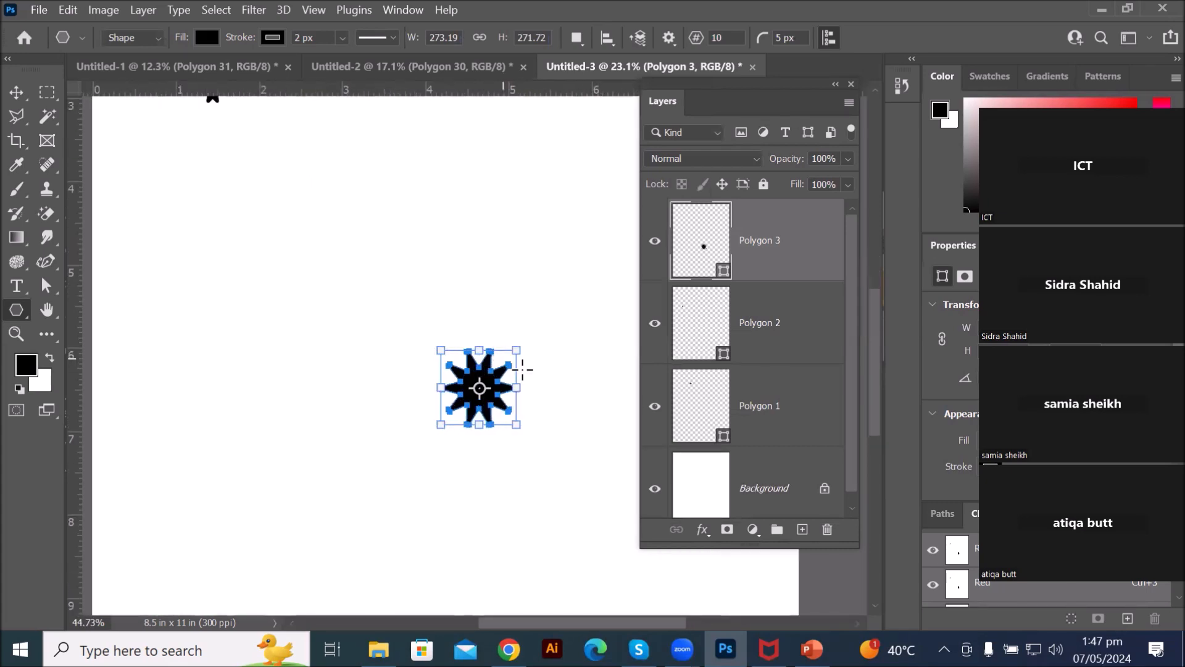
scroll(539, 396, up, 6)
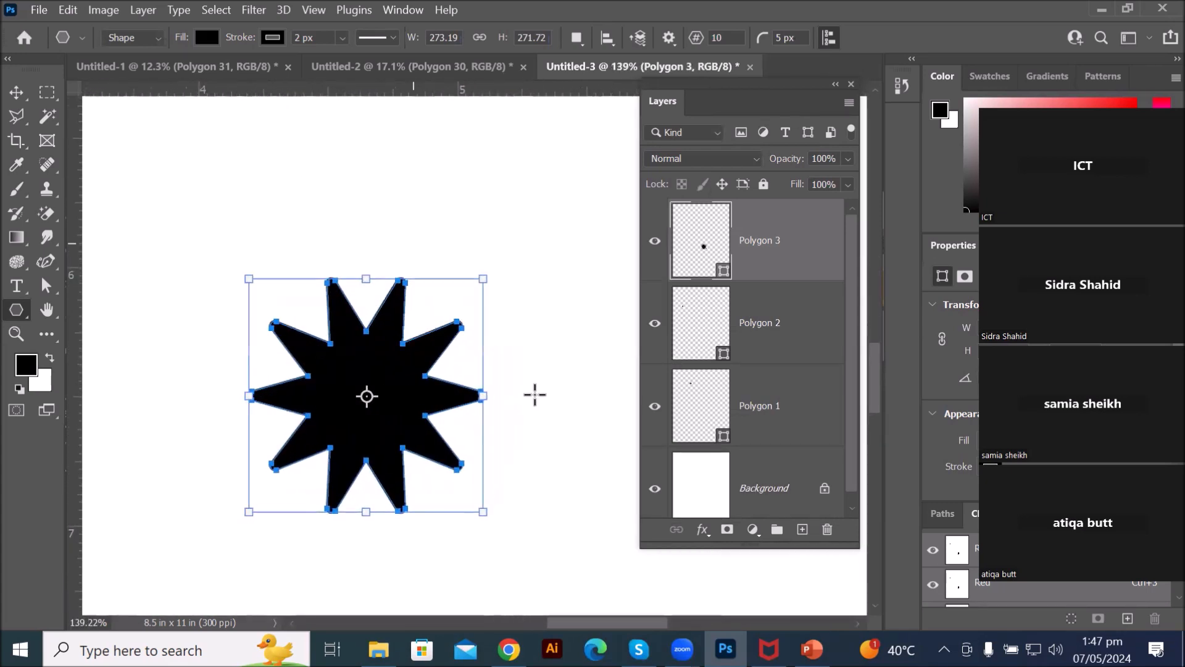
scroll(485, 395, up, 6)
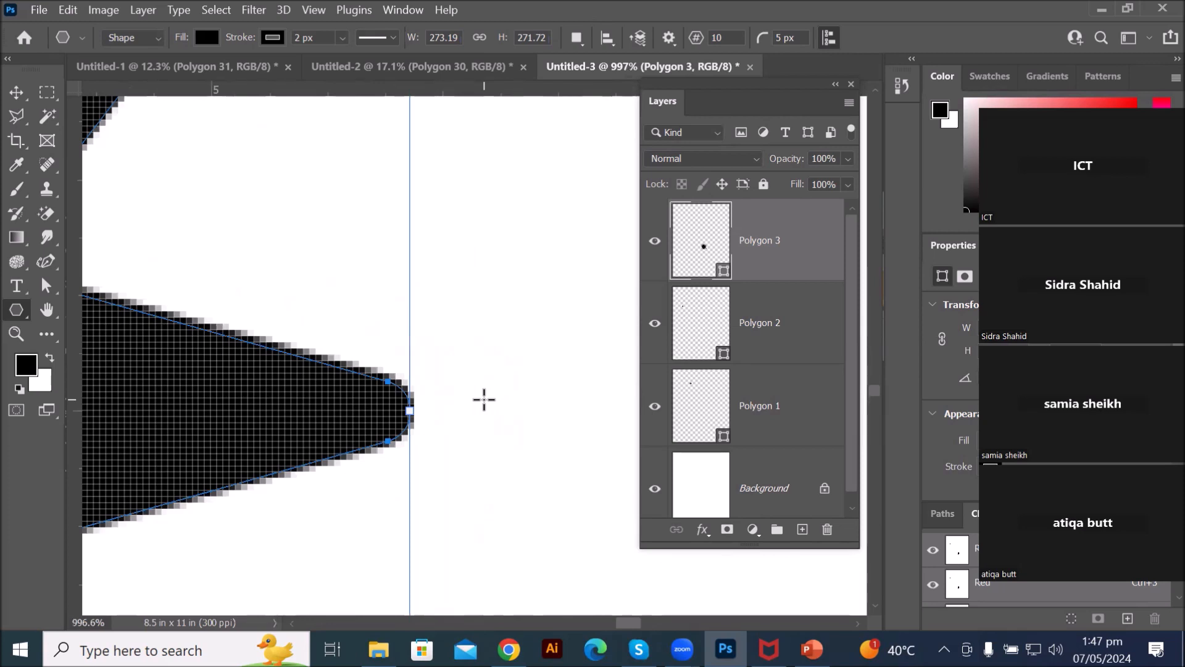
scroll(484, 400, down, 10)
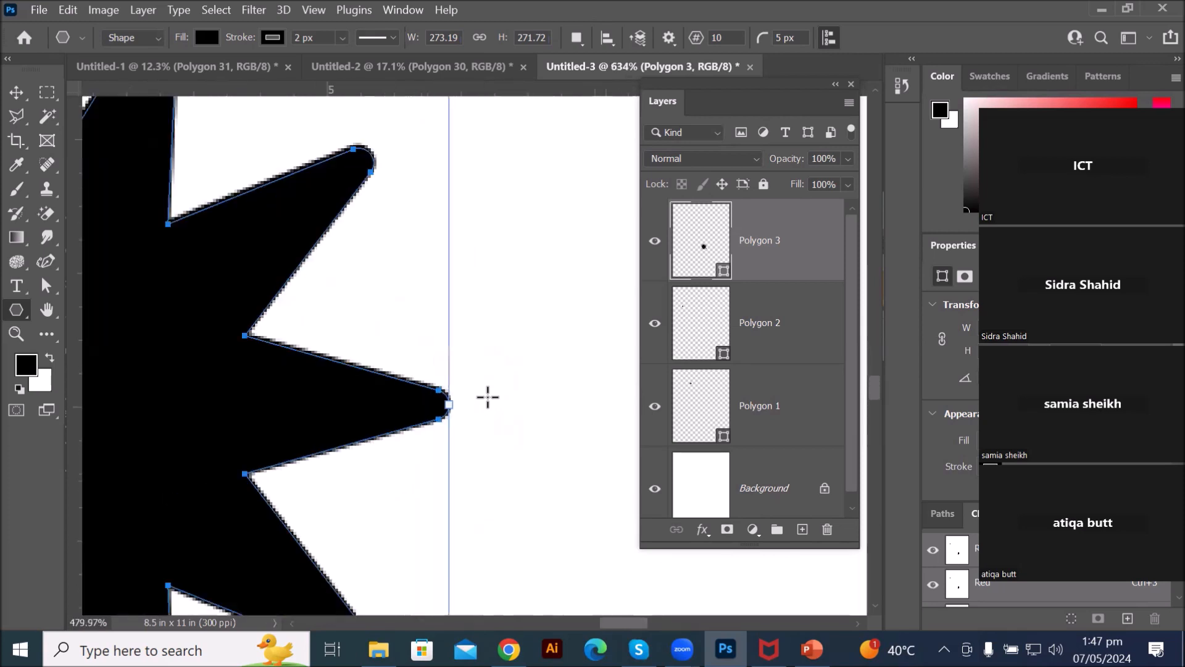
scroll(492, 393, down, 9)
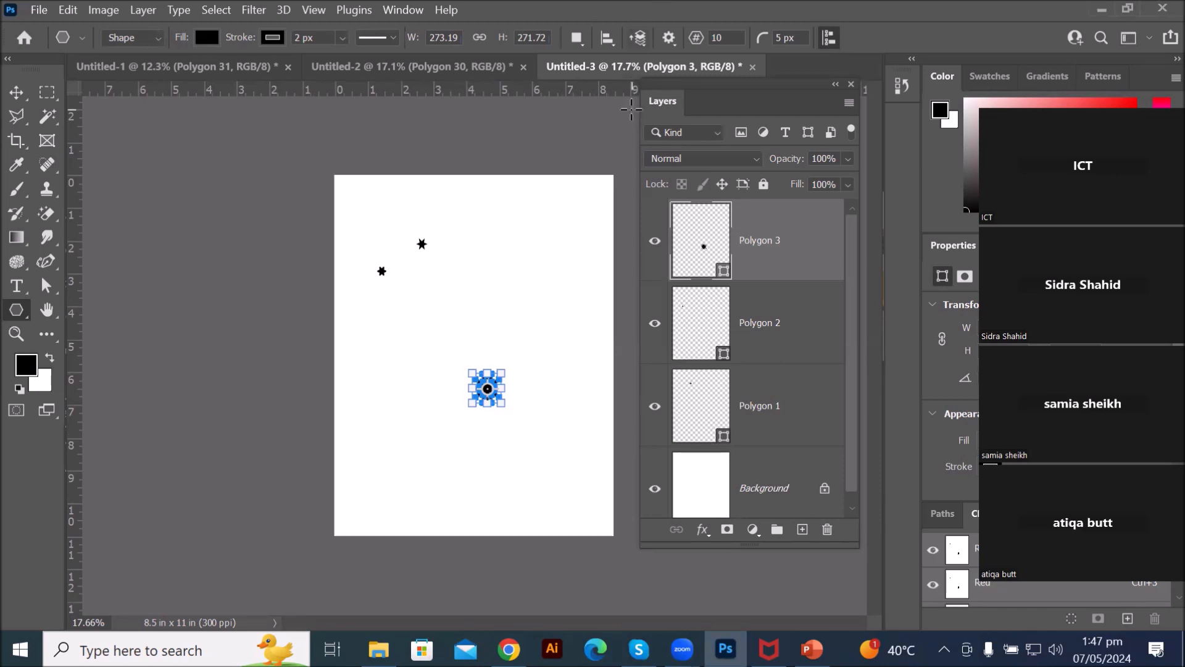
Step: Review the star ratio value and other path options of the Polygon tool
right_click(17, 309)
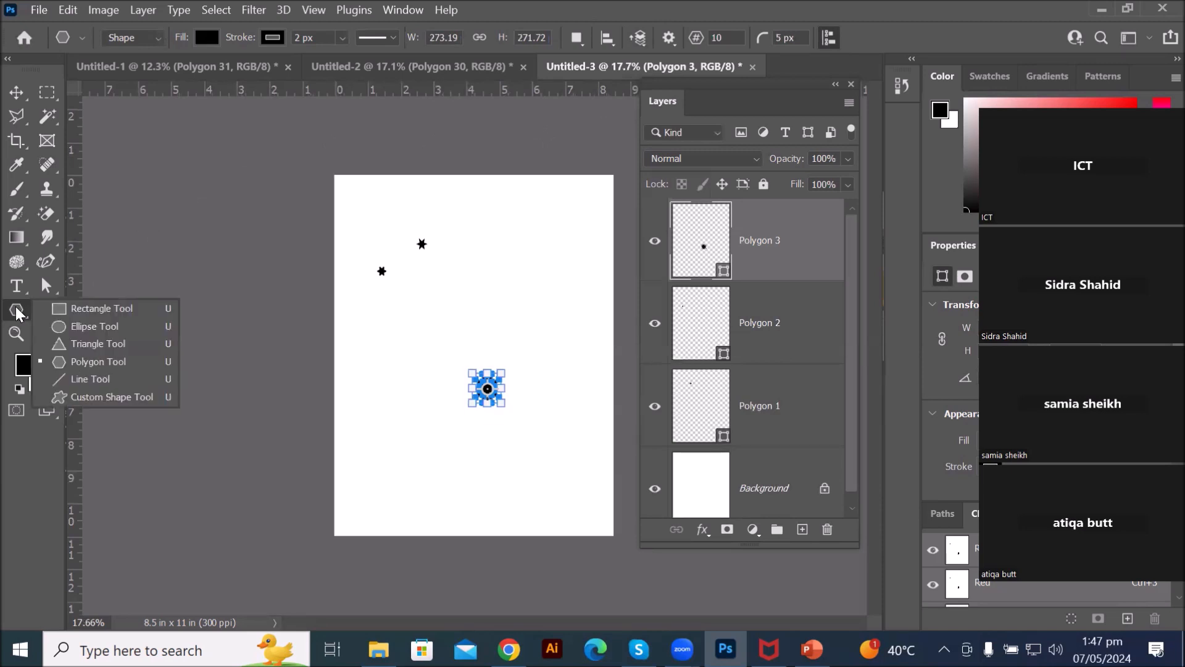
click(96, 359)
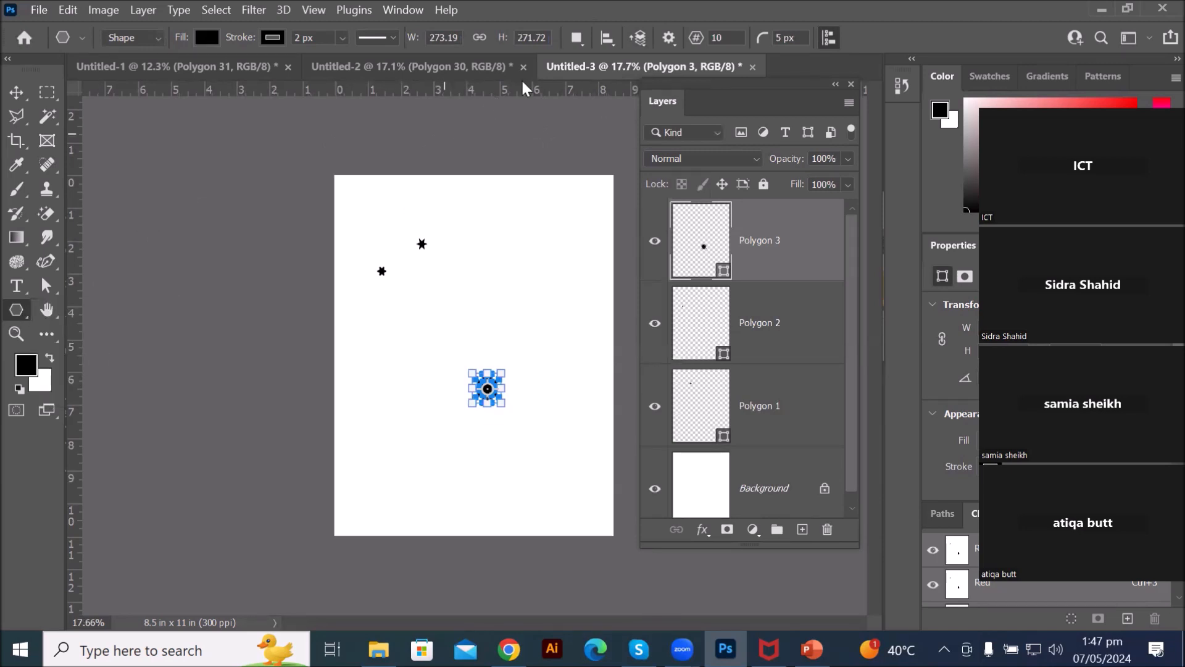
click(667, 38)
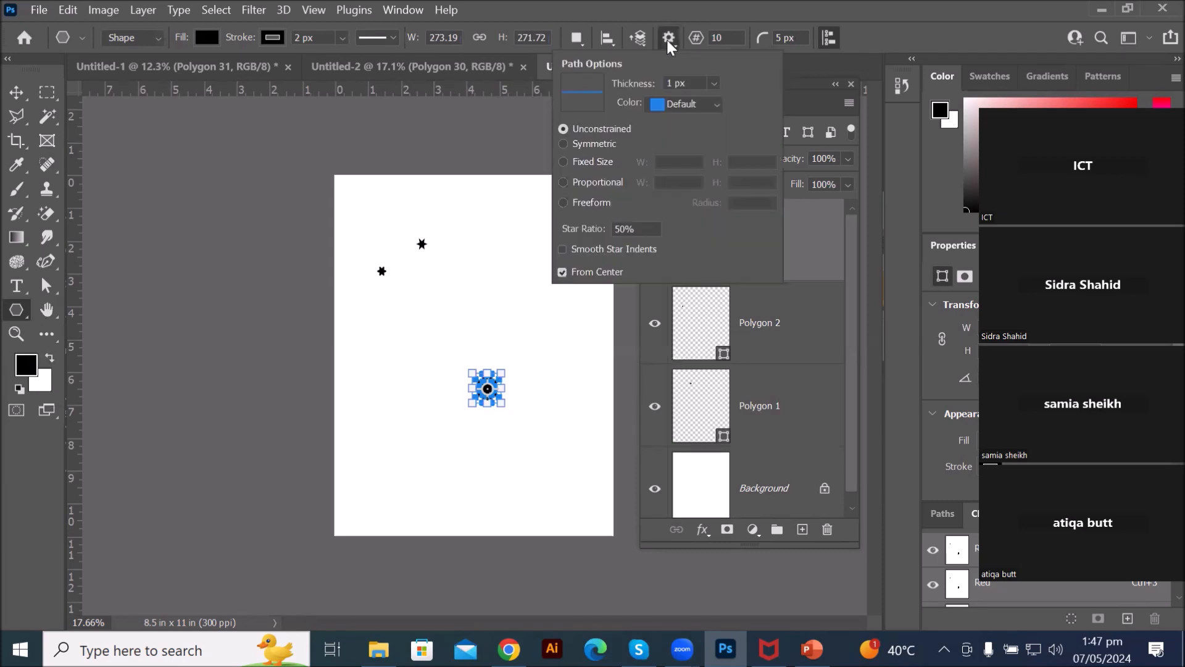
drag(654, 228, 589, 229)
click(500, 347)
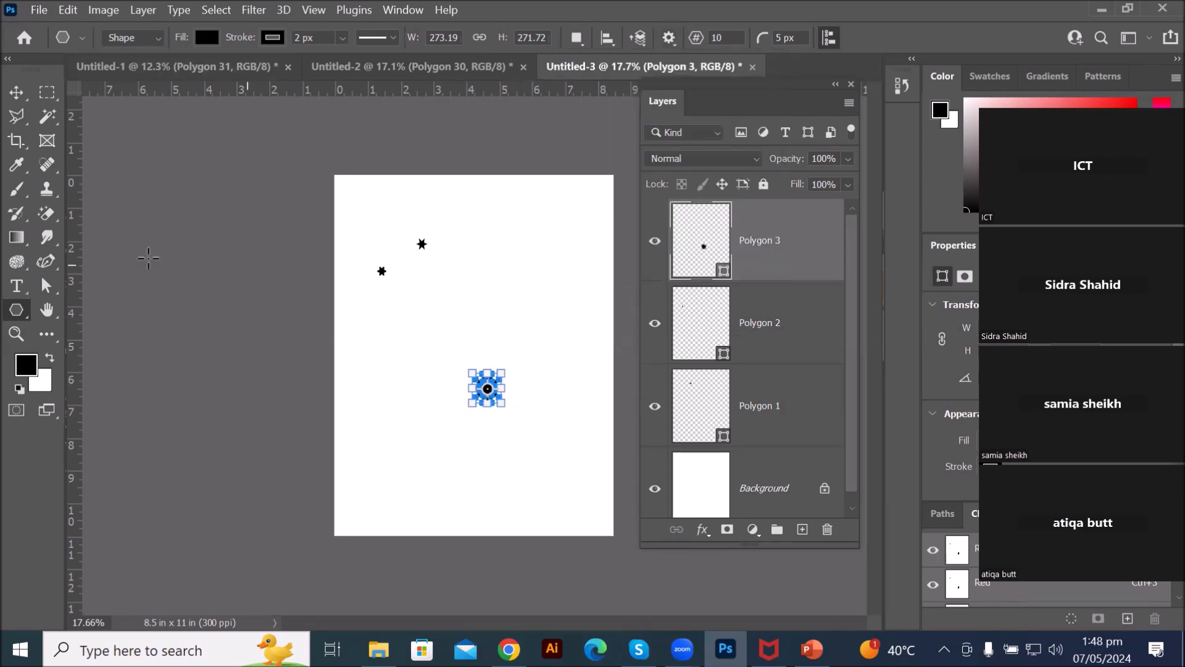
Step: Switch to PowerPoint to view the "Tasks to do" slide and return to Photoshop
key(alt+Tab)
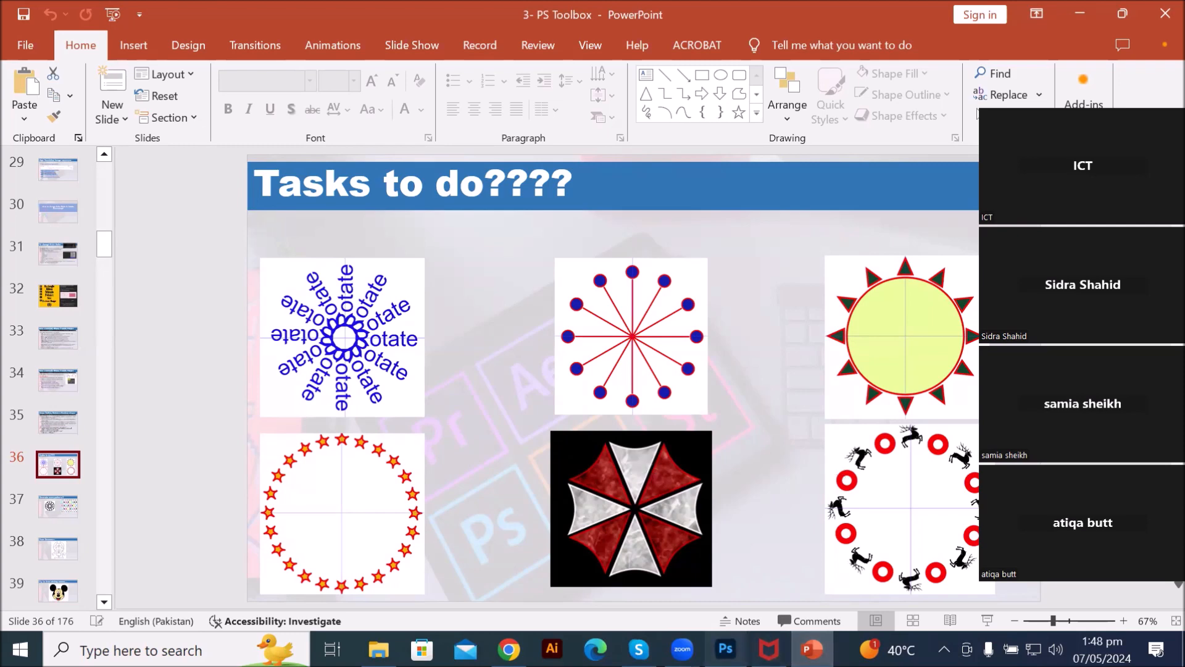
click(726, 649)
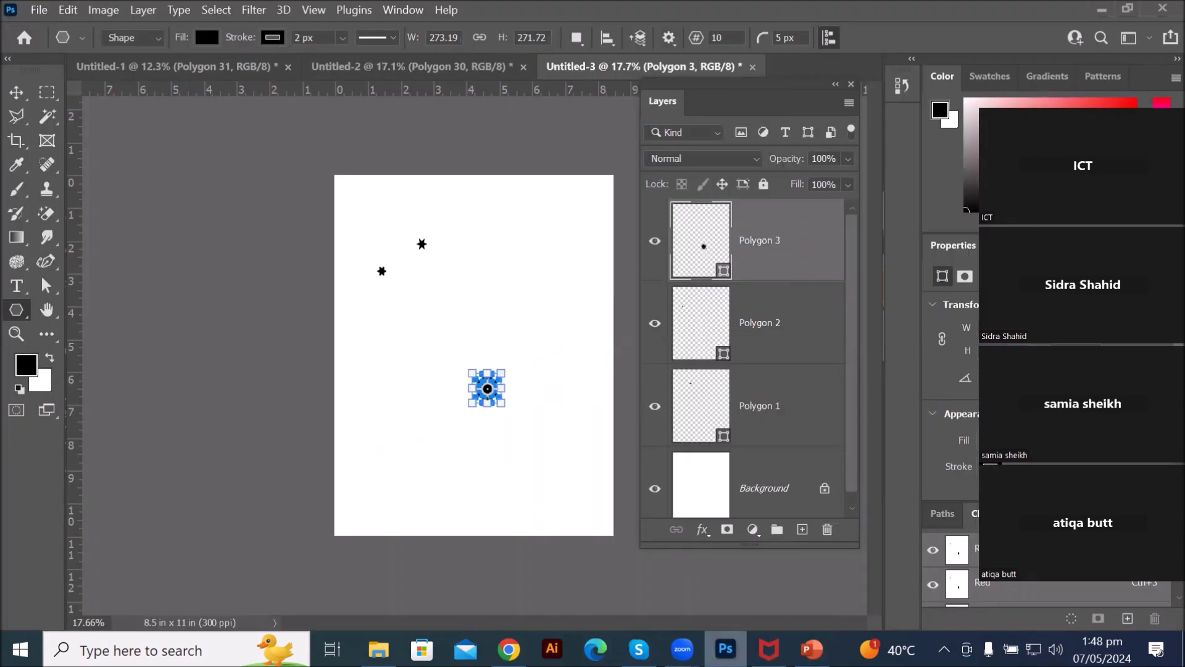
Step: Close all three open documents without saving their changes
click(39, 11)
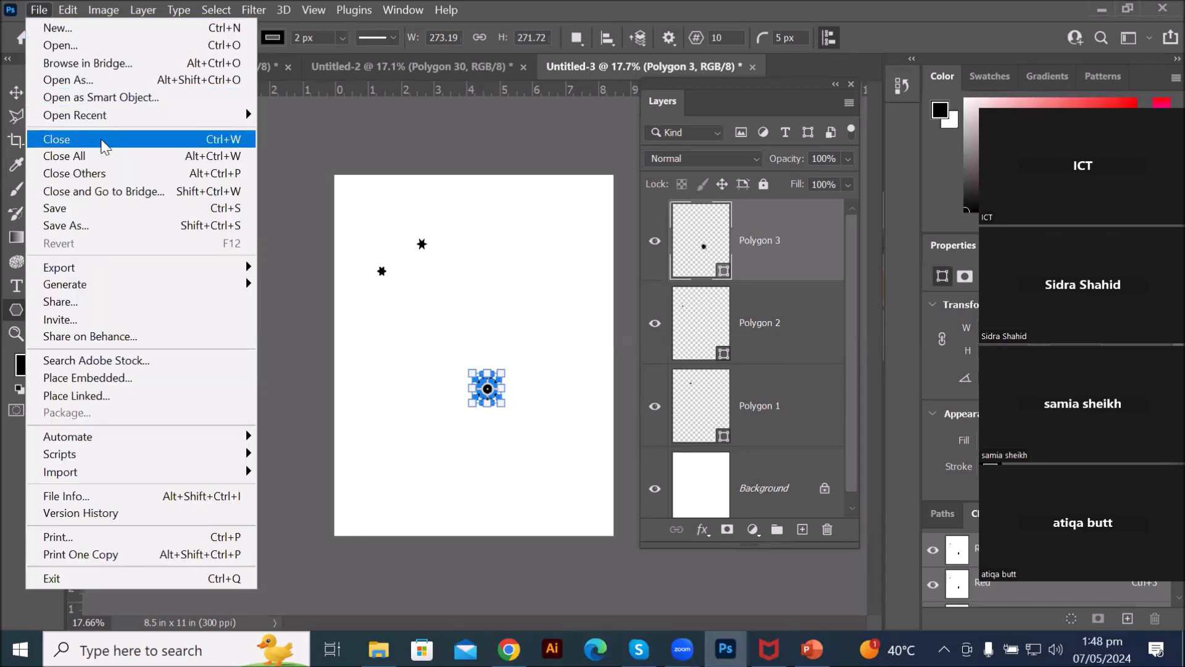
click(104, 156)
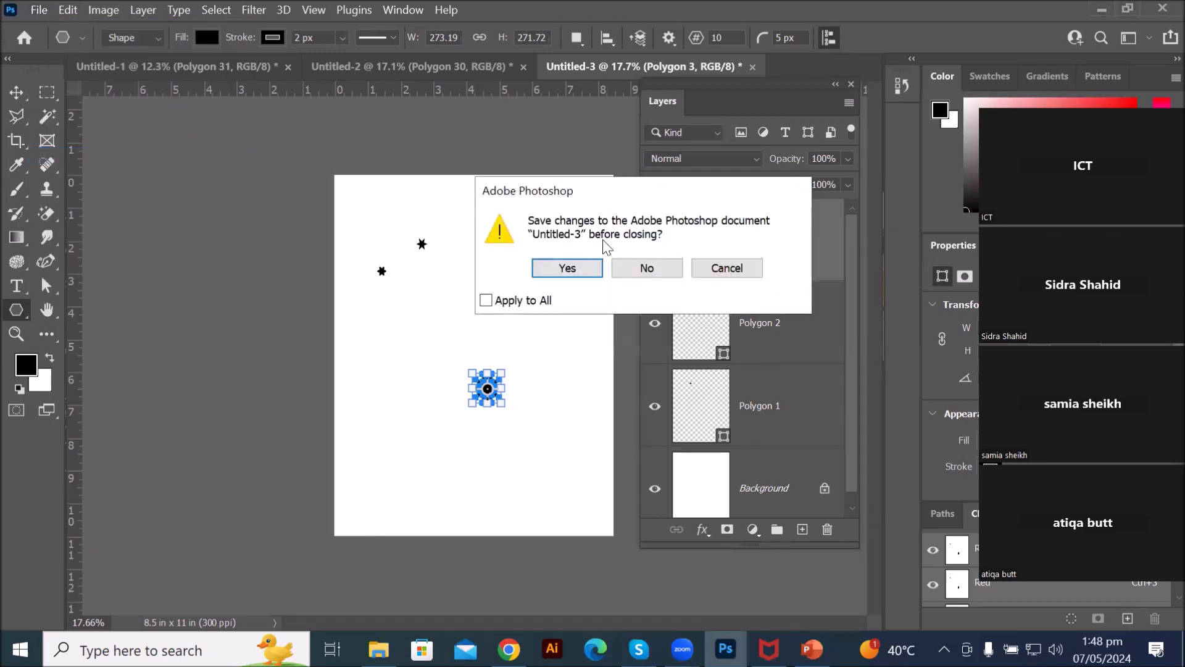
click(647, 267)
click(648, 269)
click(637, 270)
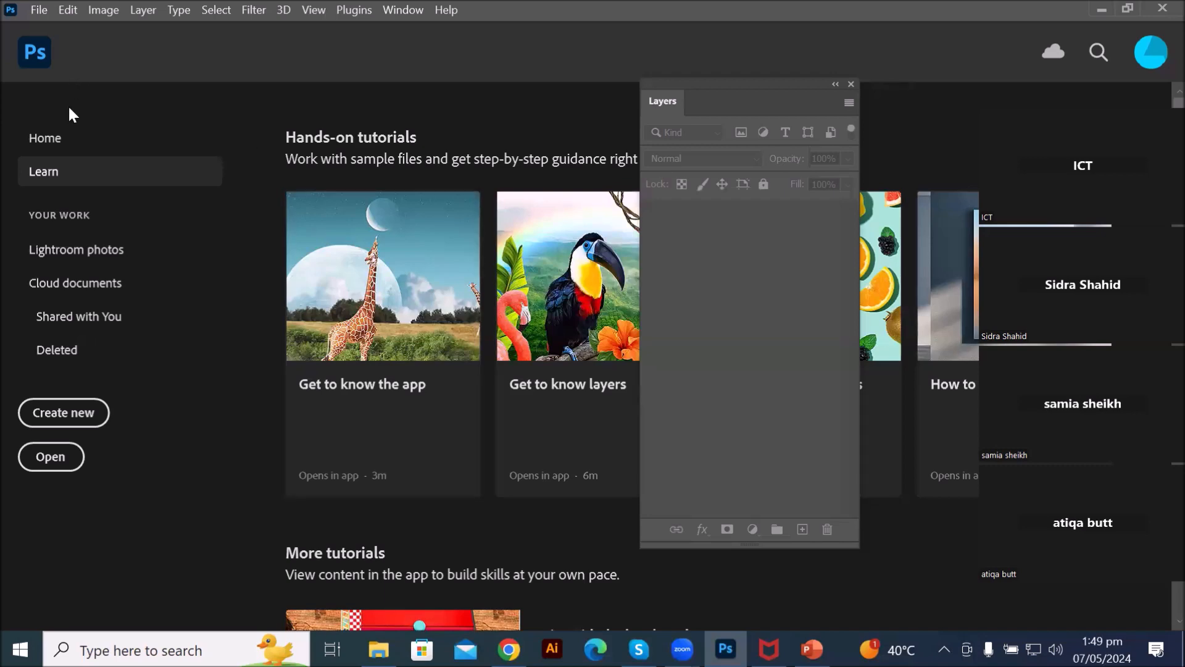
Step: Create a new document from the Letter preset, 8.5 x 11 in at 300 ppi
click(37, 9)
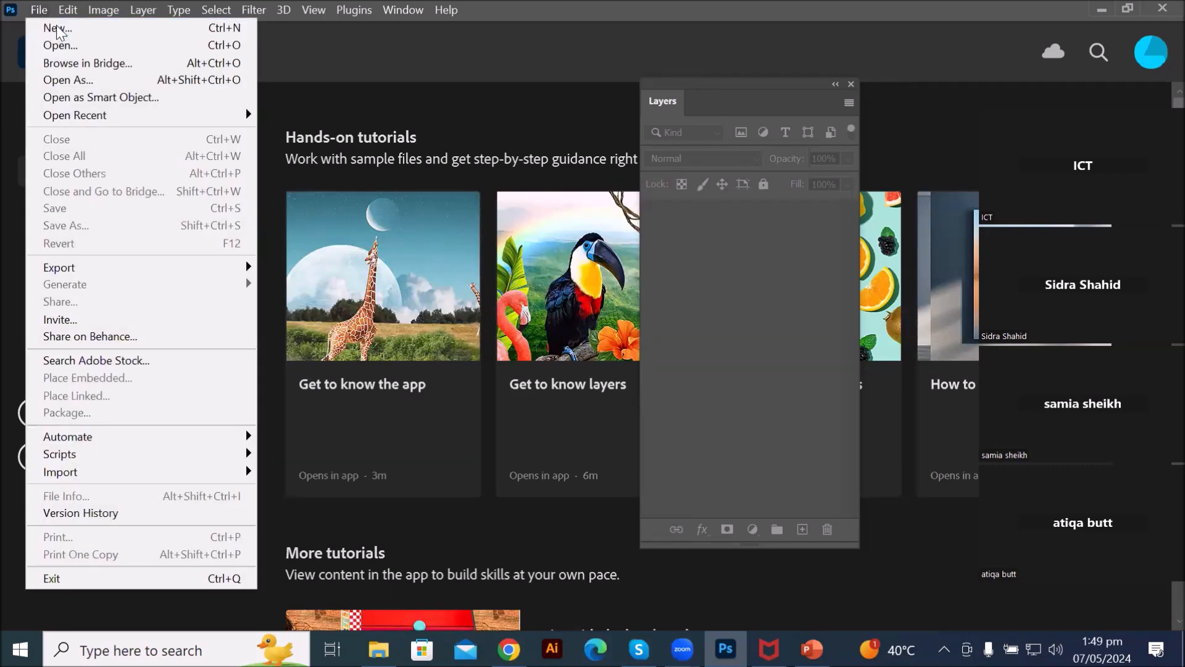
click(56, 28)
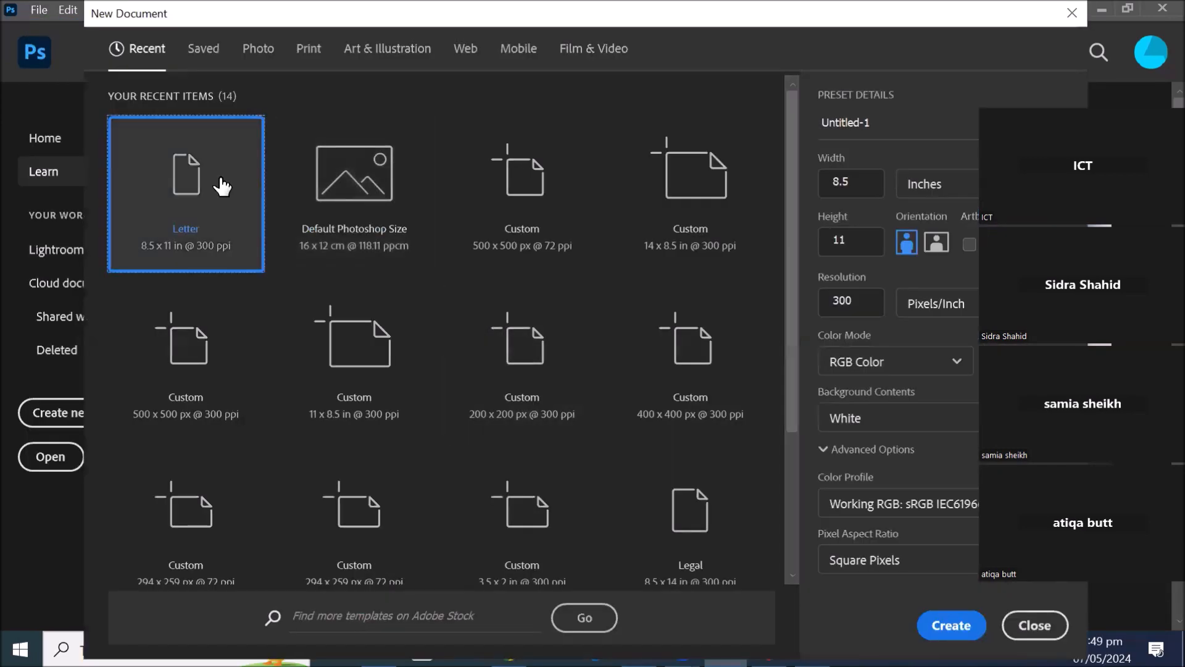
double_click(222, 186)
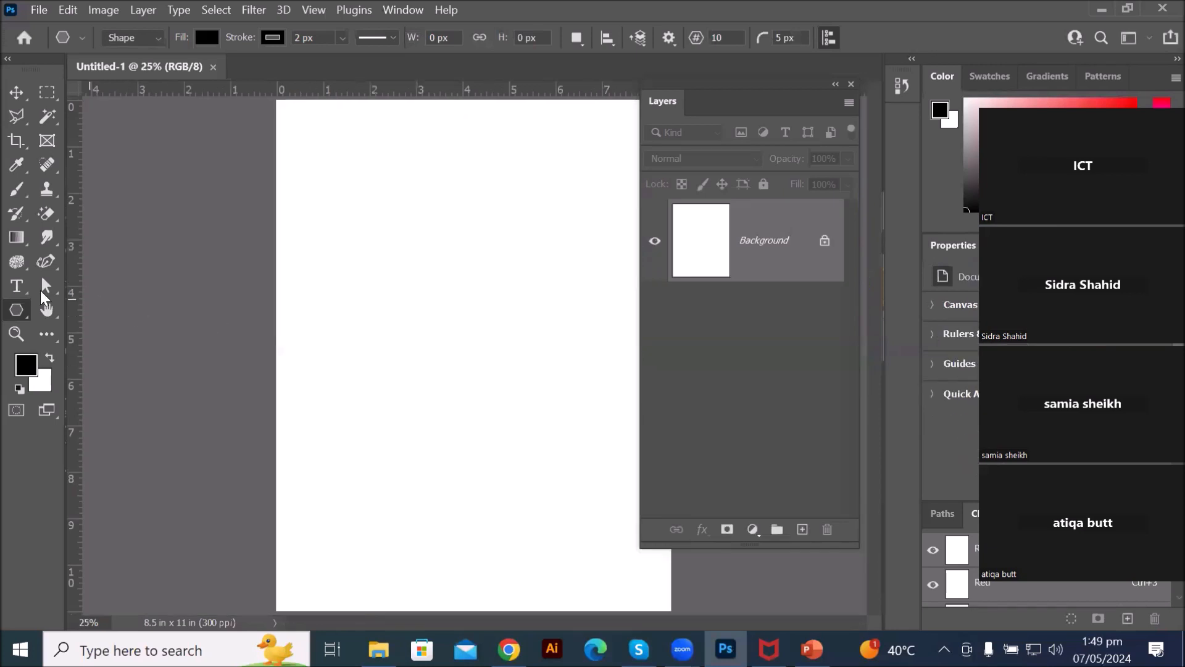
Step: Draw a black circle about 723 px wide near the middle of the page with the Ellipse tool
right_click(16, 313)
click(86, 326)
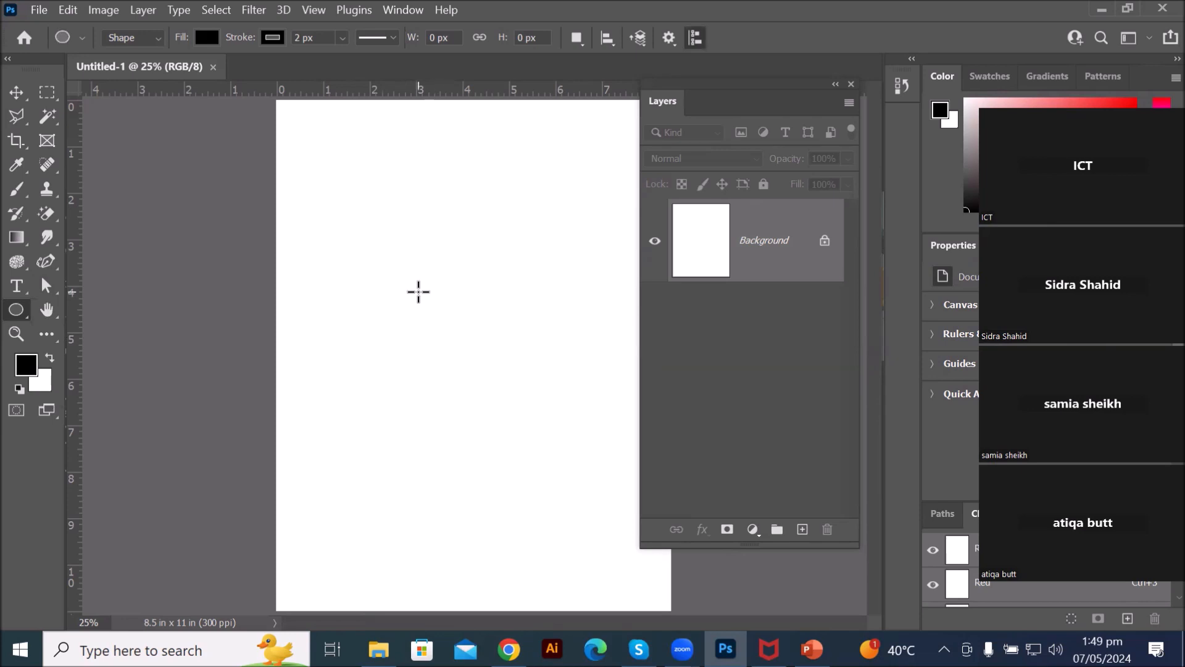
drag(418, 291, 529, 403)
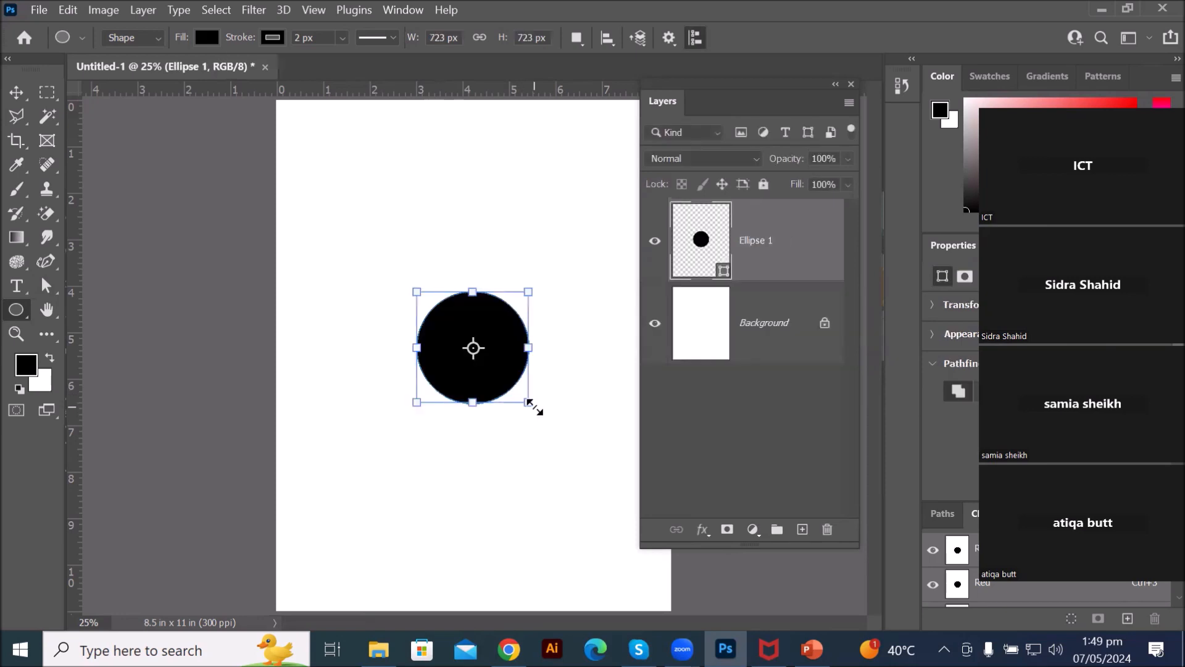
Step: Add a text layer with the letter "S" just above the circle
scroll(581, 308, up, 2)
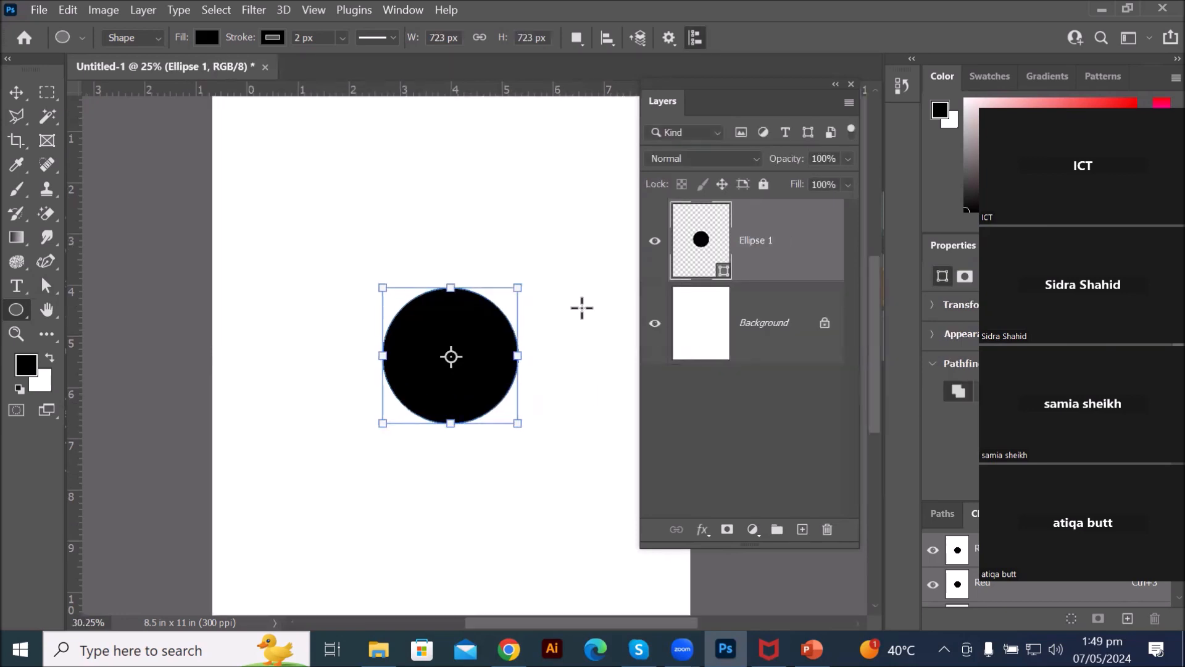
scroll(531, 320, up, 3)
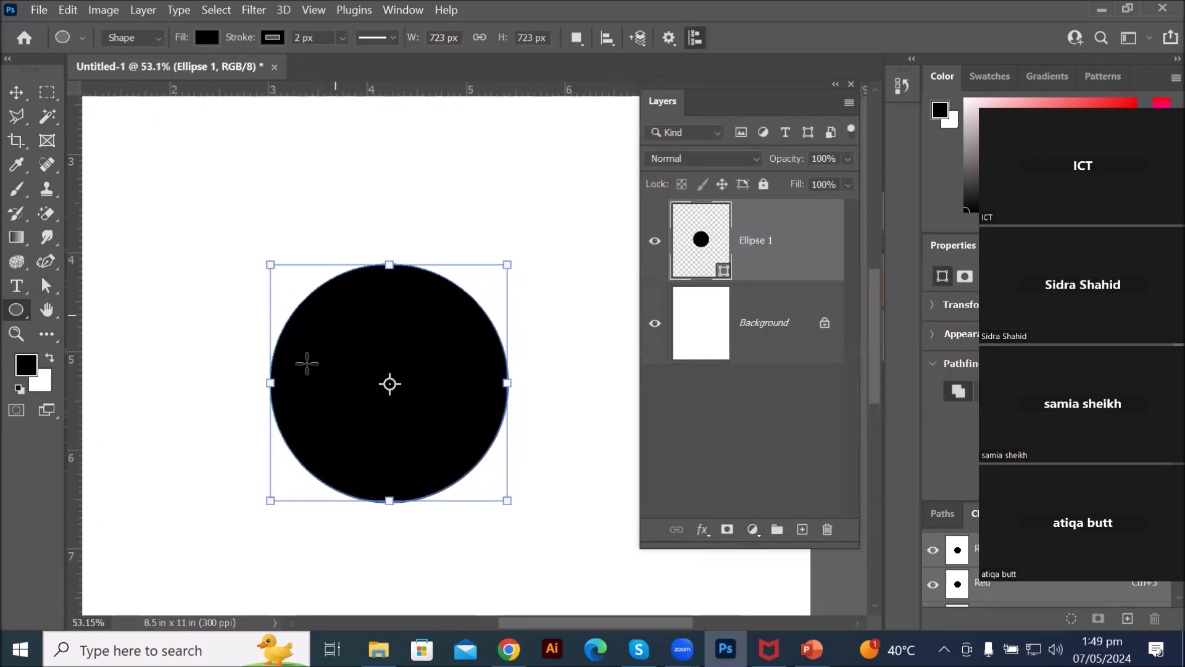
scroll(365, 399, down, 1)
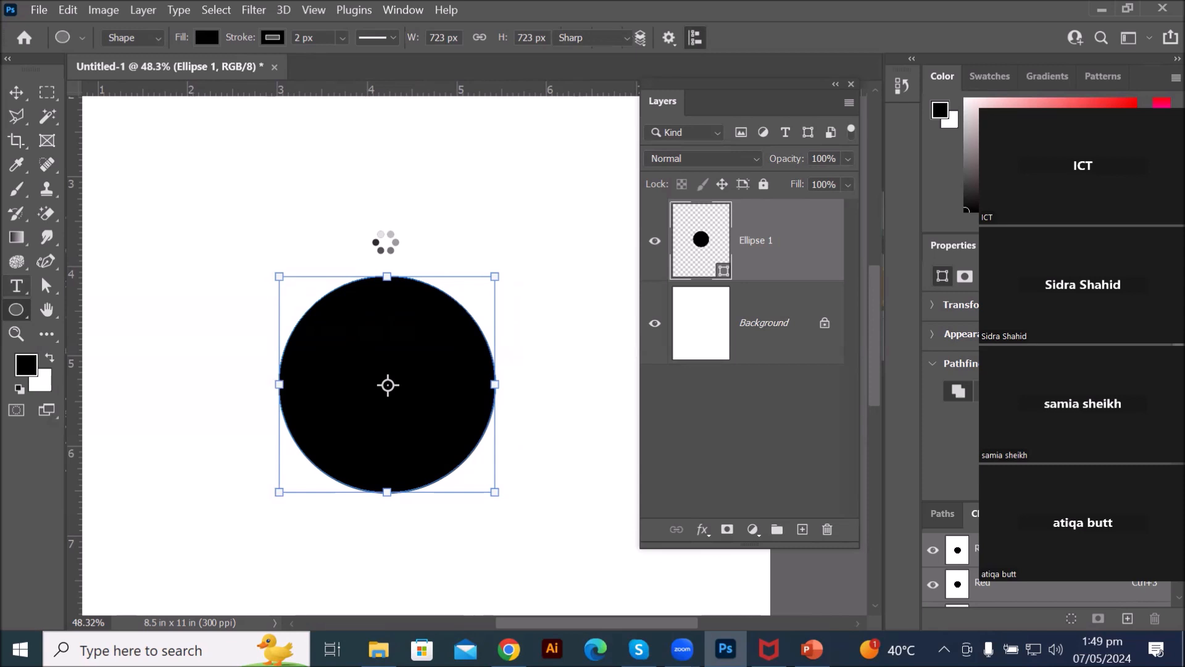
click(395, 241)
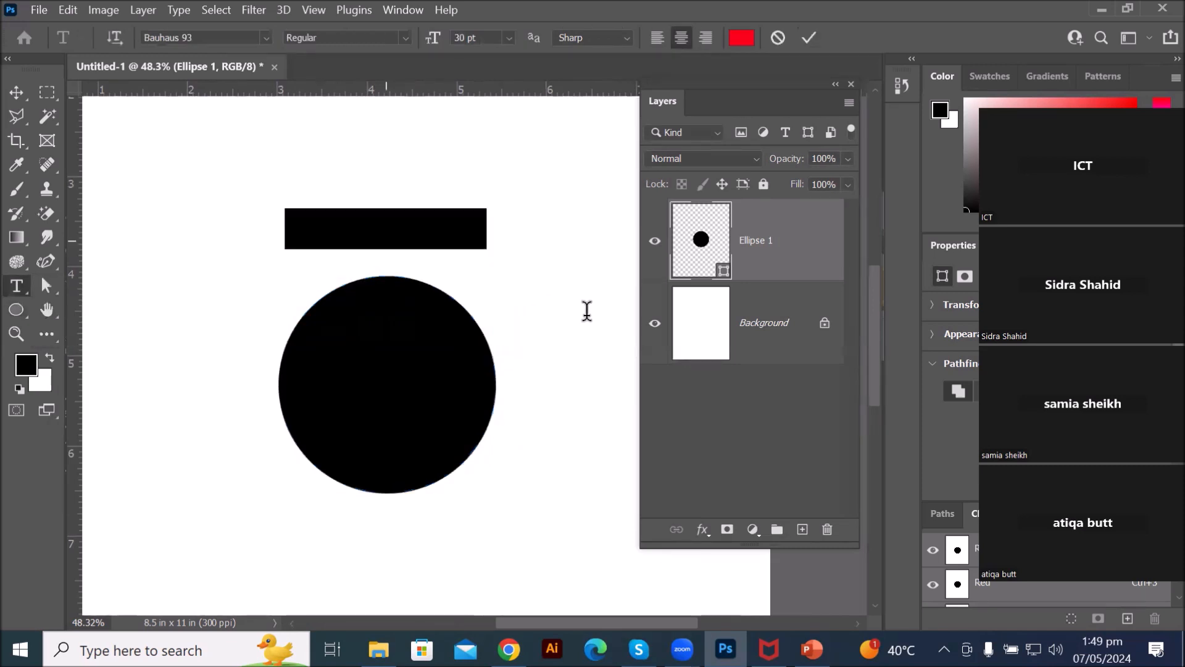
text(S)
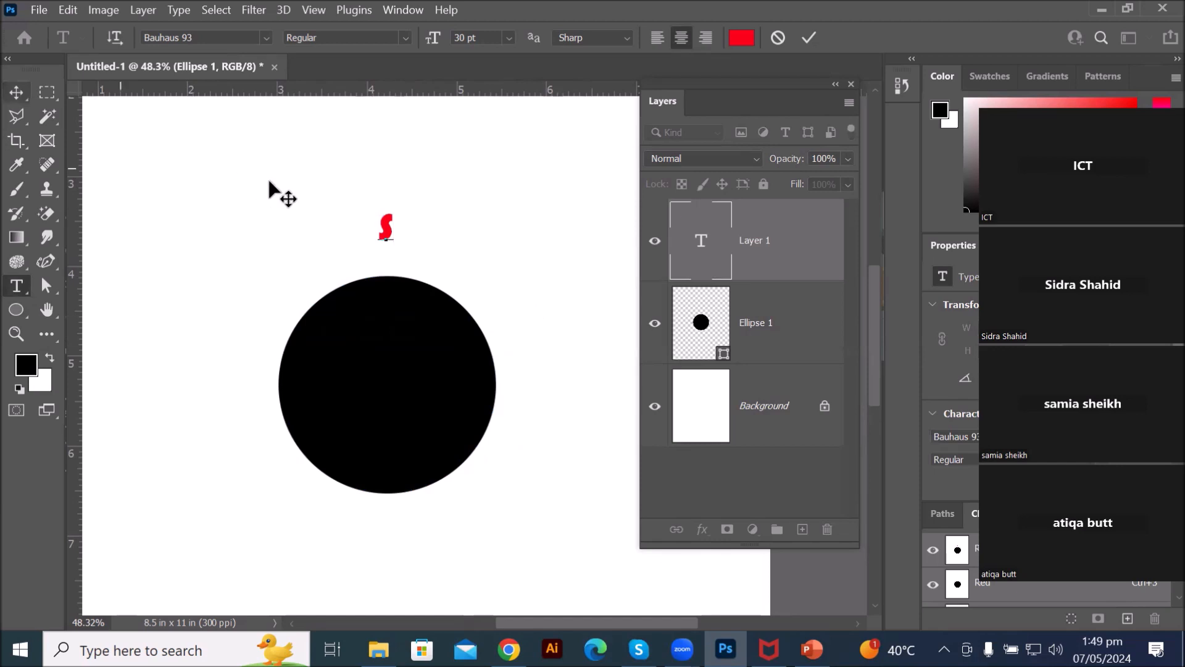
Step: Change the font of the letter S to A GALEGA
drag(394, 225, 348, 211)
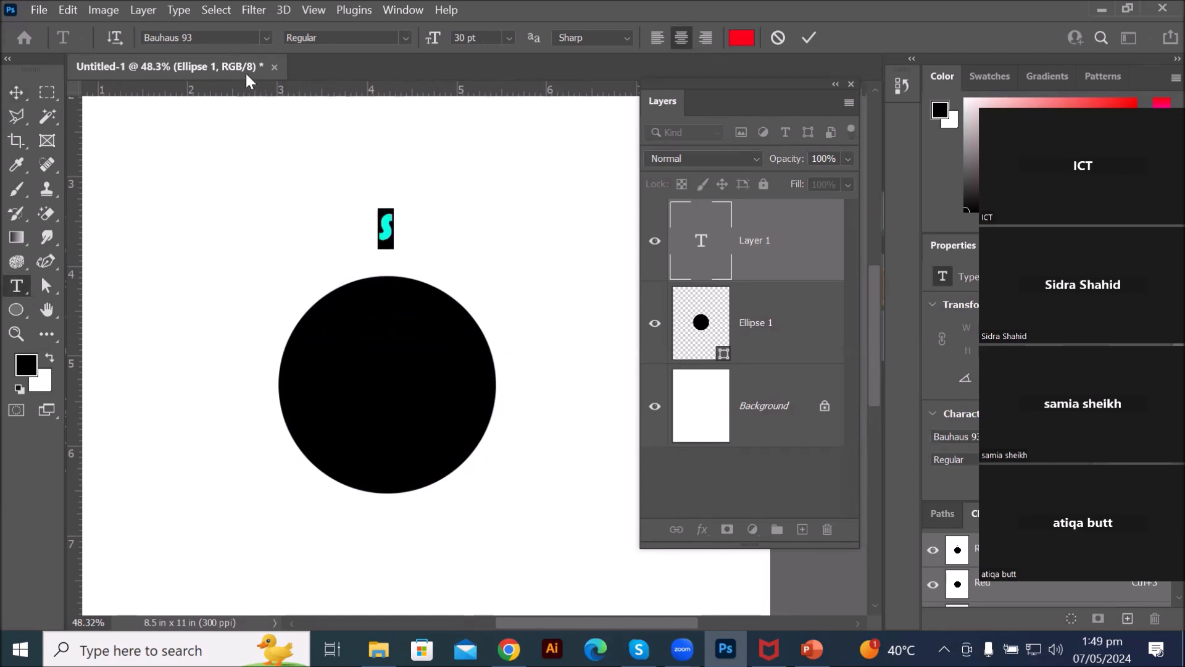
click(266, 37)
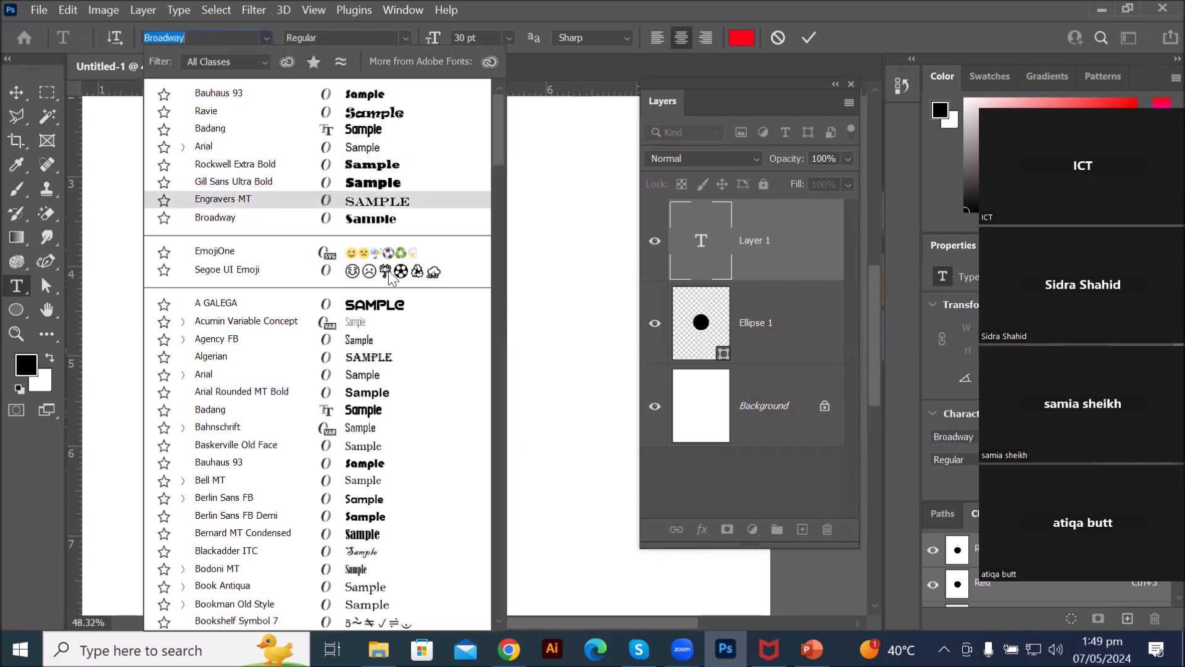
click(387, 303)
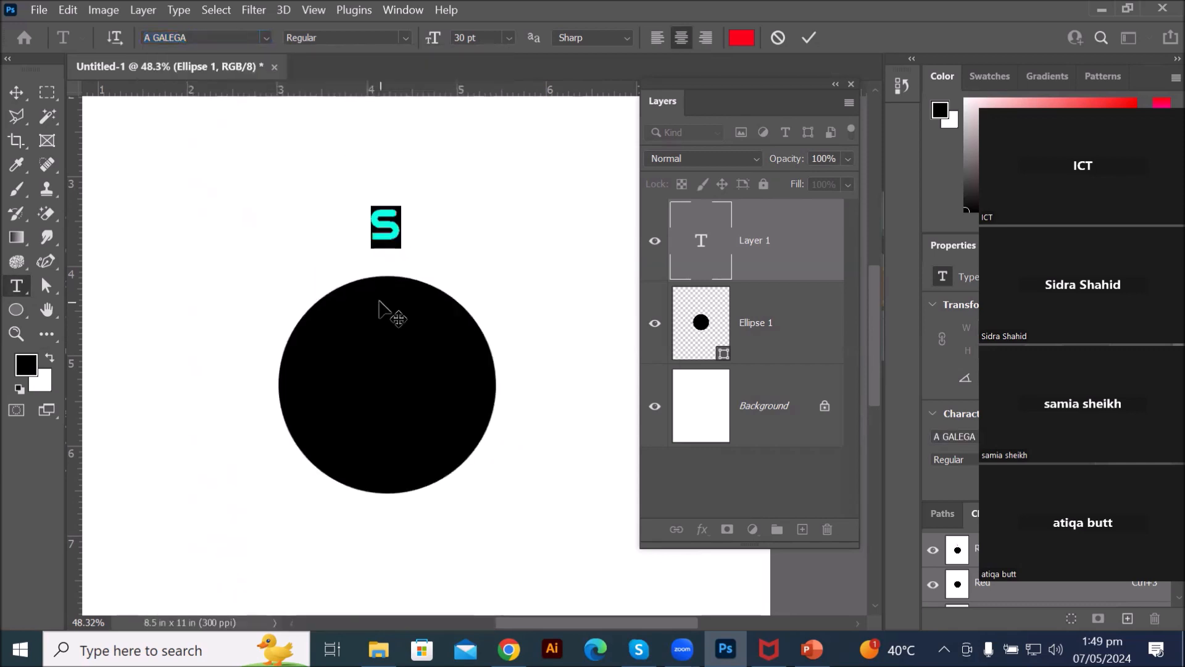
Step: Move the S about 0.04 in right and 0.2 in down, centred just above the circle's upper edge
scroll(488, 331, down, 3)
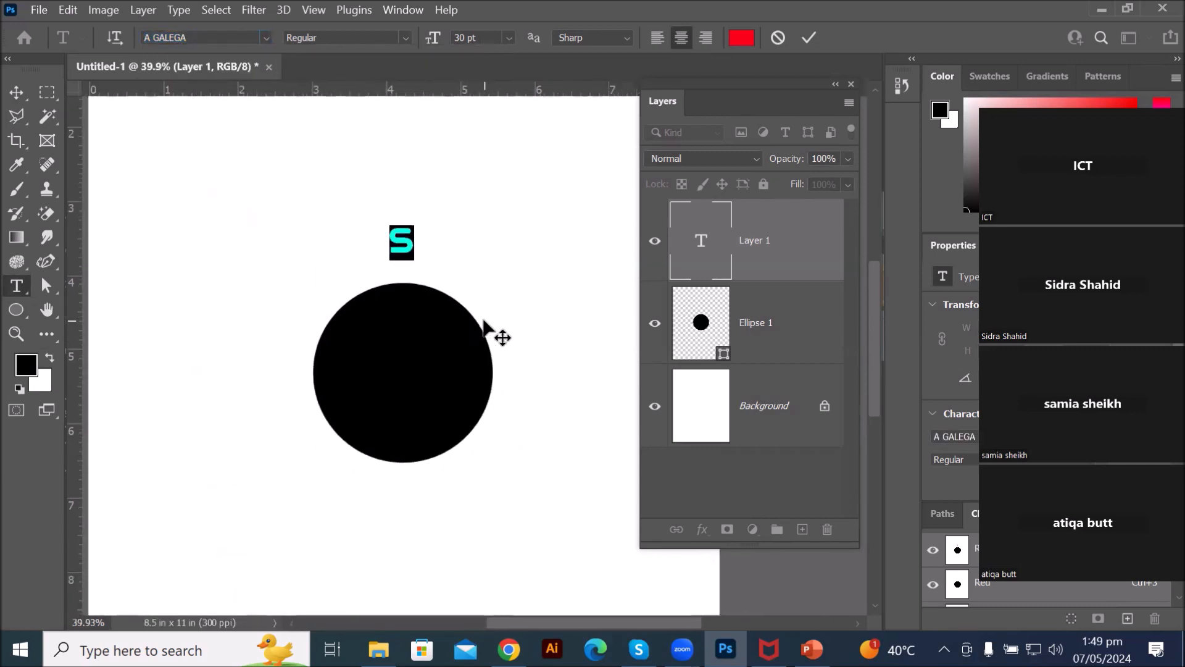
scroll(548, 345, down, 1)
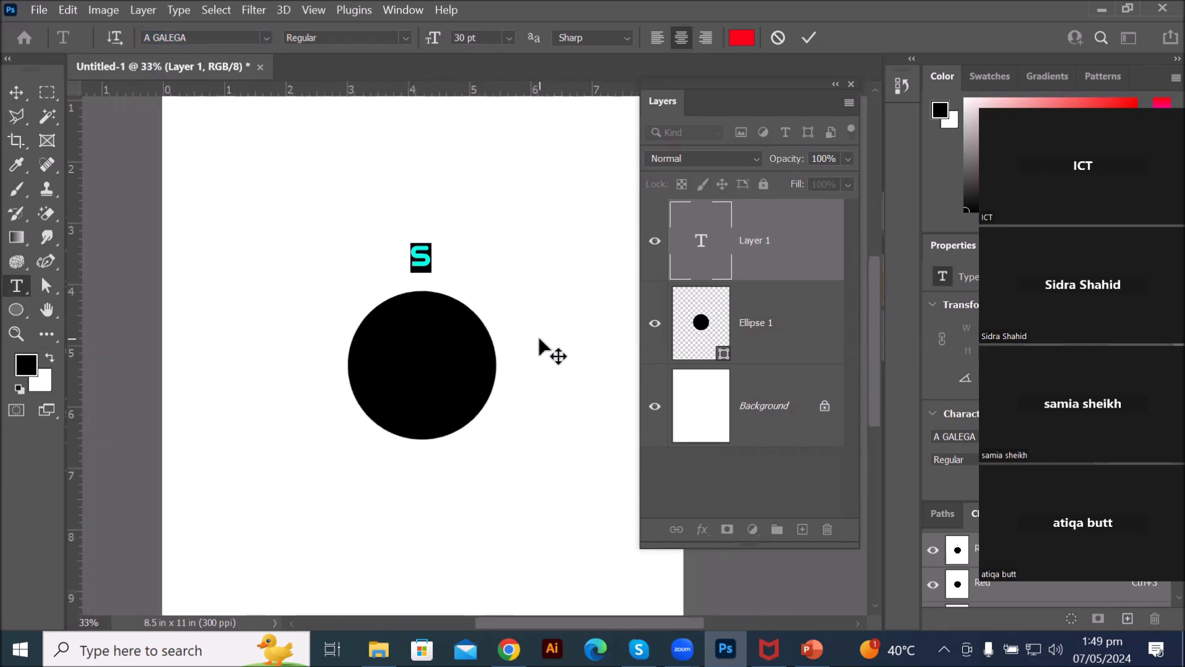
click(17, 93)
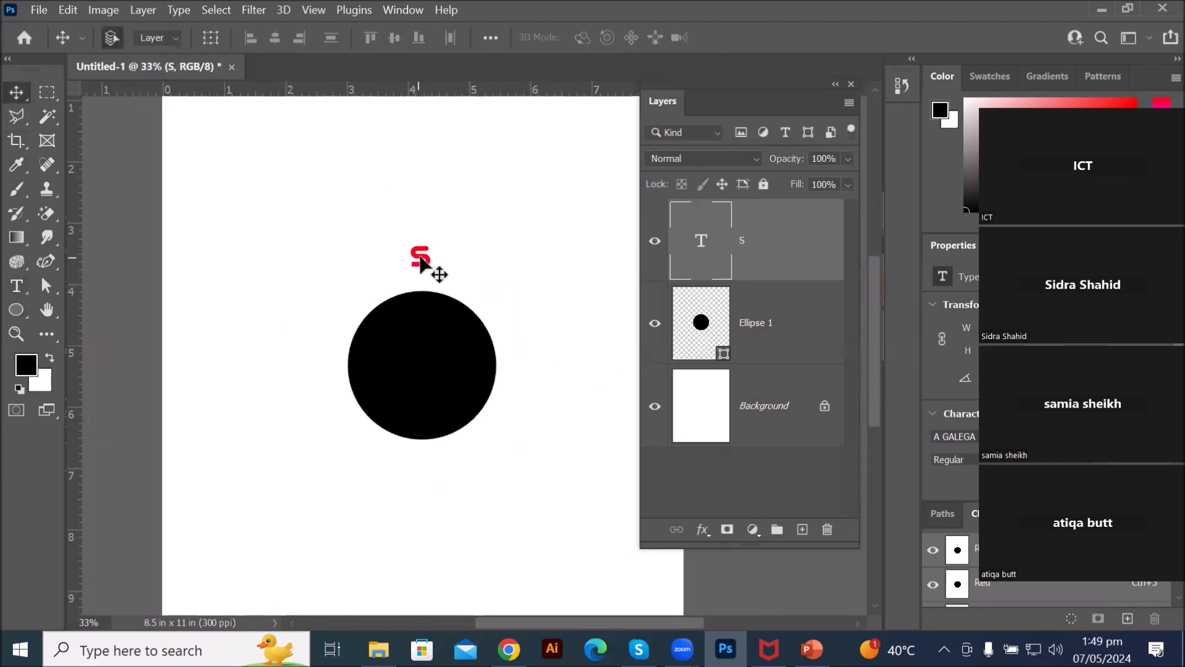
drag(423, 258, 425, 271)
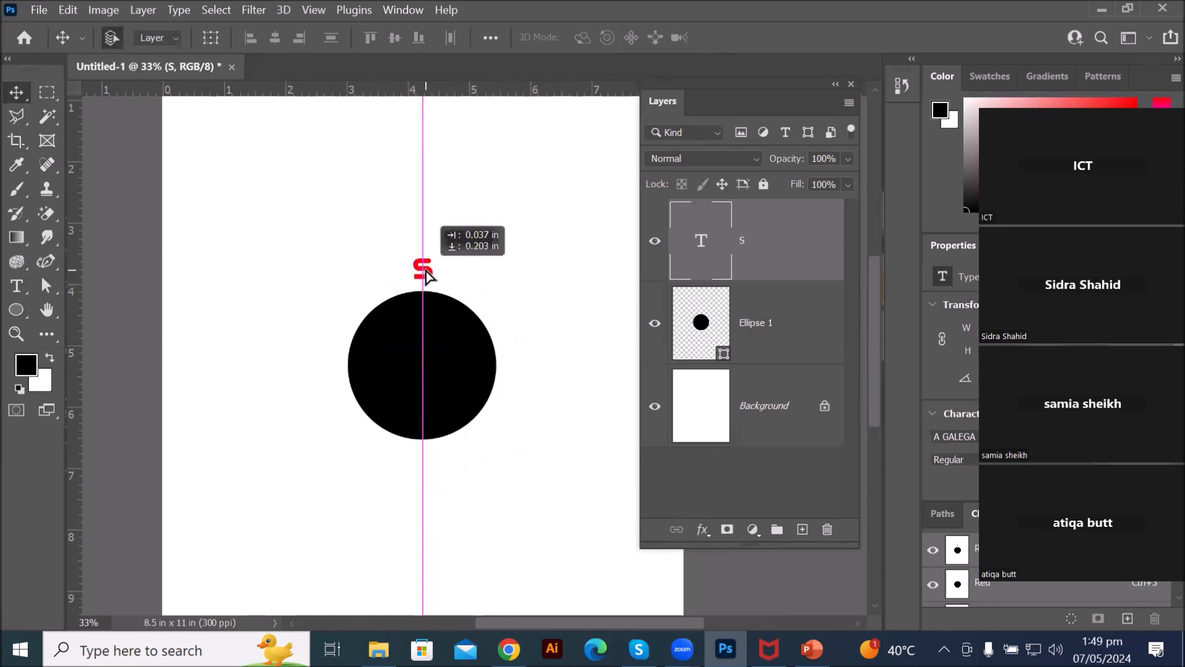
mouse_move(426, 270)
mouse_down()
mouse_move(417, 235)
mouse_move(429, 285)
mouse_move(429, 272)
mouse_up()
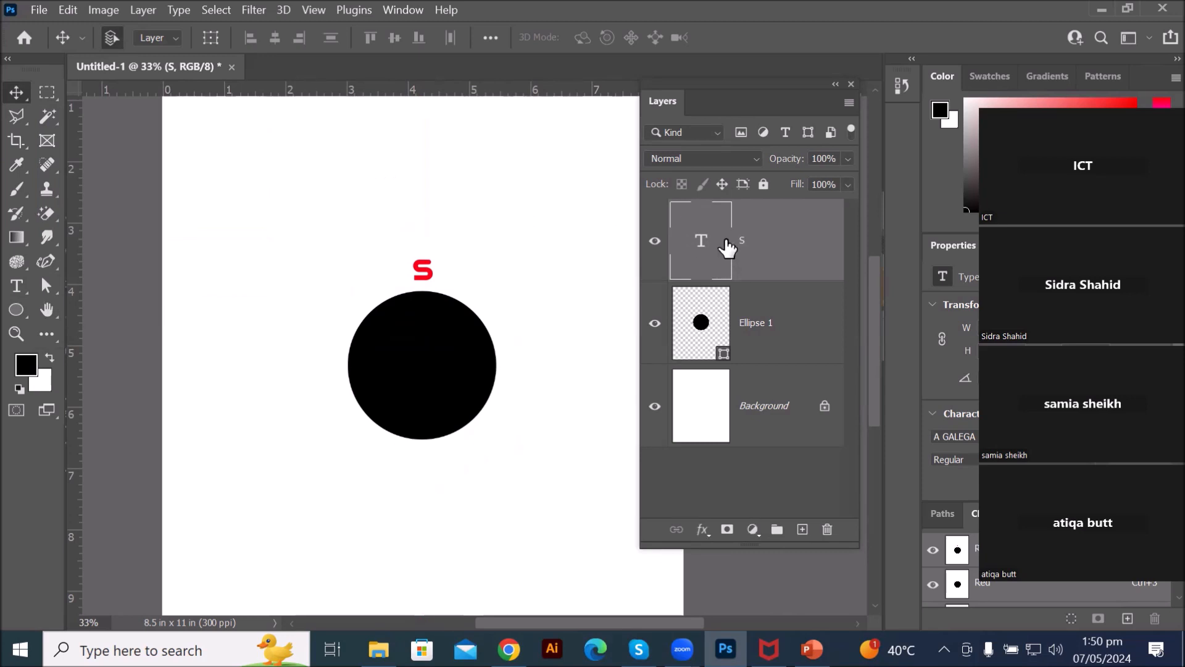
Step: Put the S layer into Free Transform to examine its reference point up close, and leave the letter as it is
key(ctrl+t)
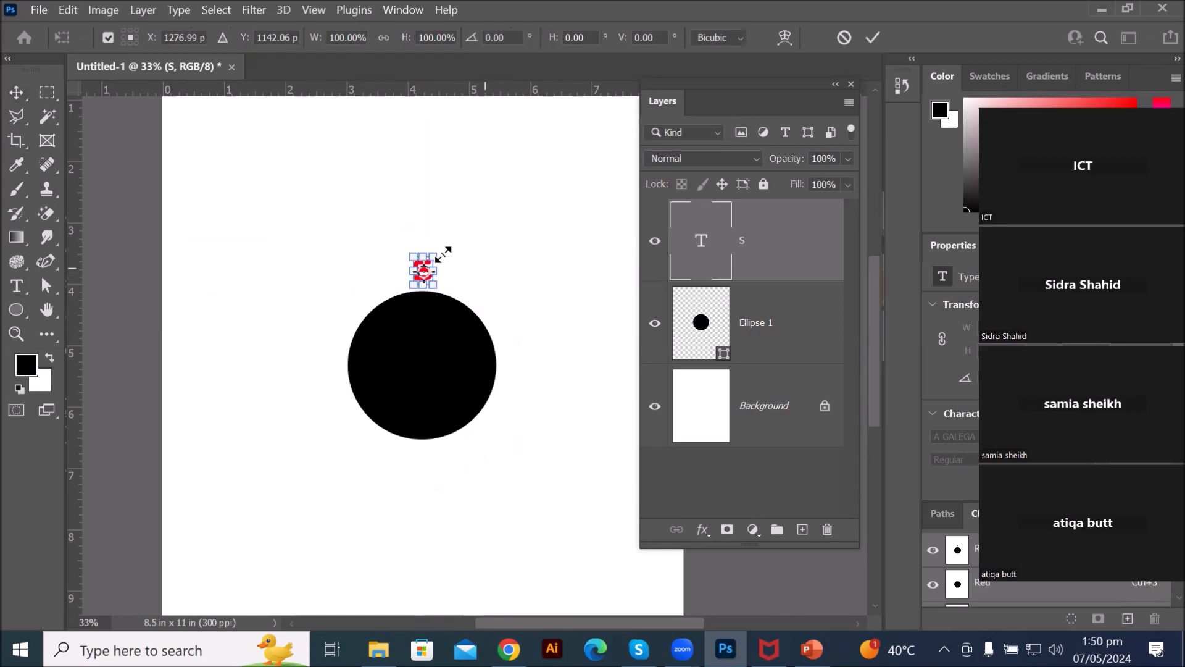
scroll(448, 254, up, 2)
scroll(452, 268, up, 6)
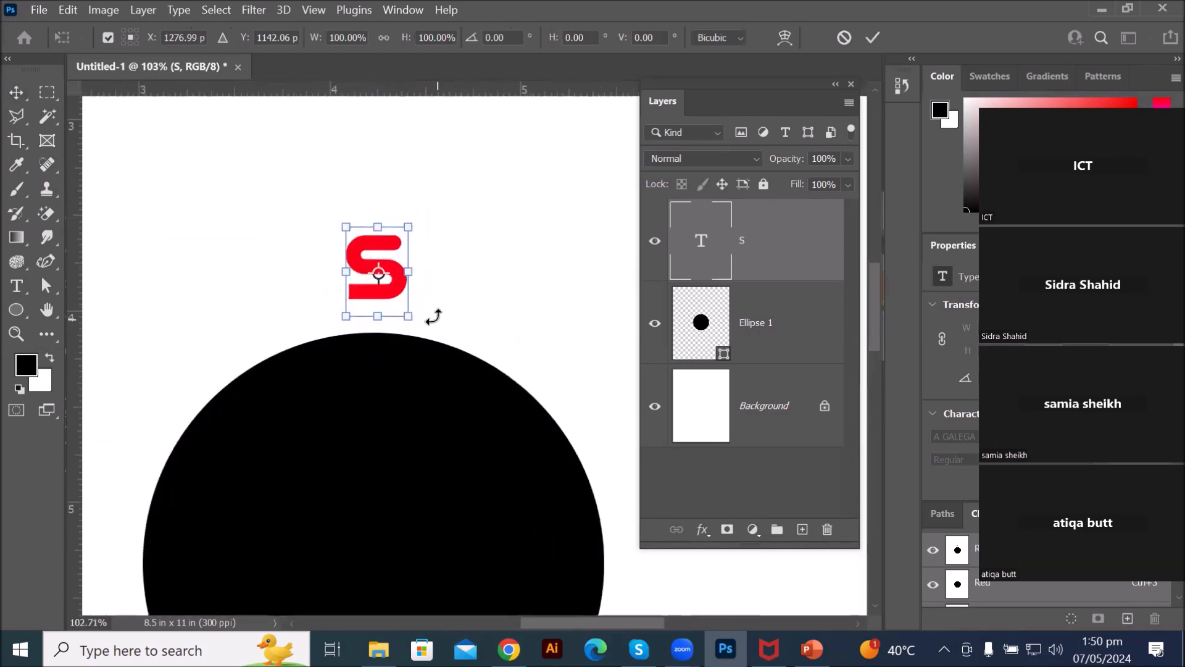
scroll(371, 278, up, 2)
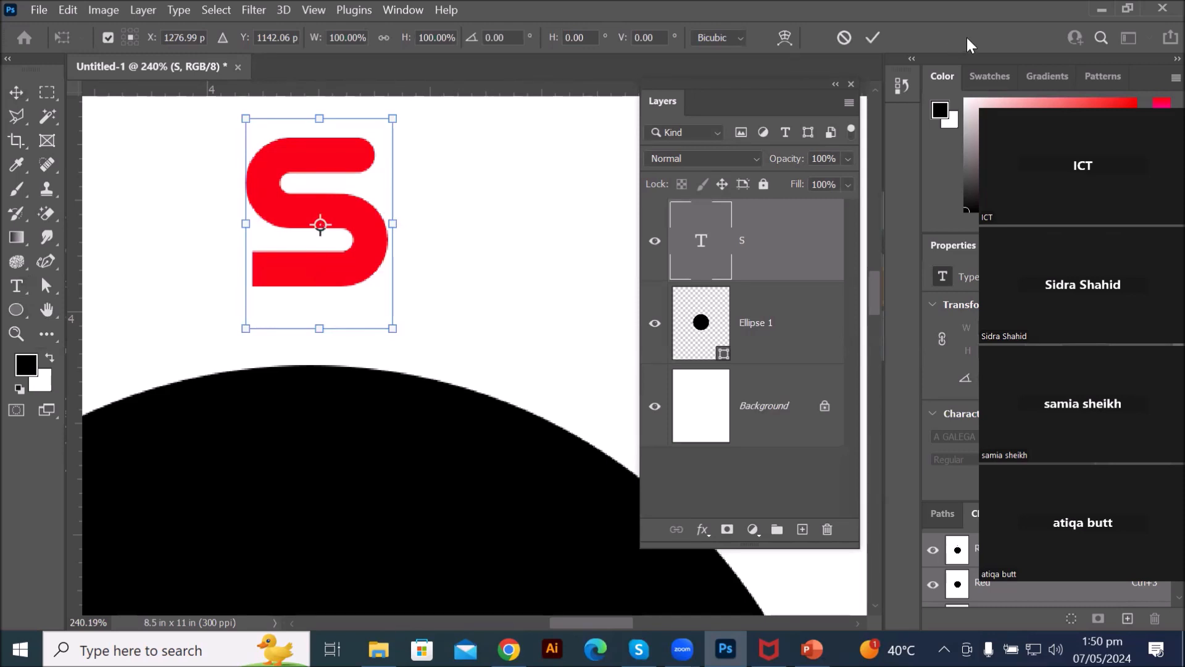
click(875, 36)
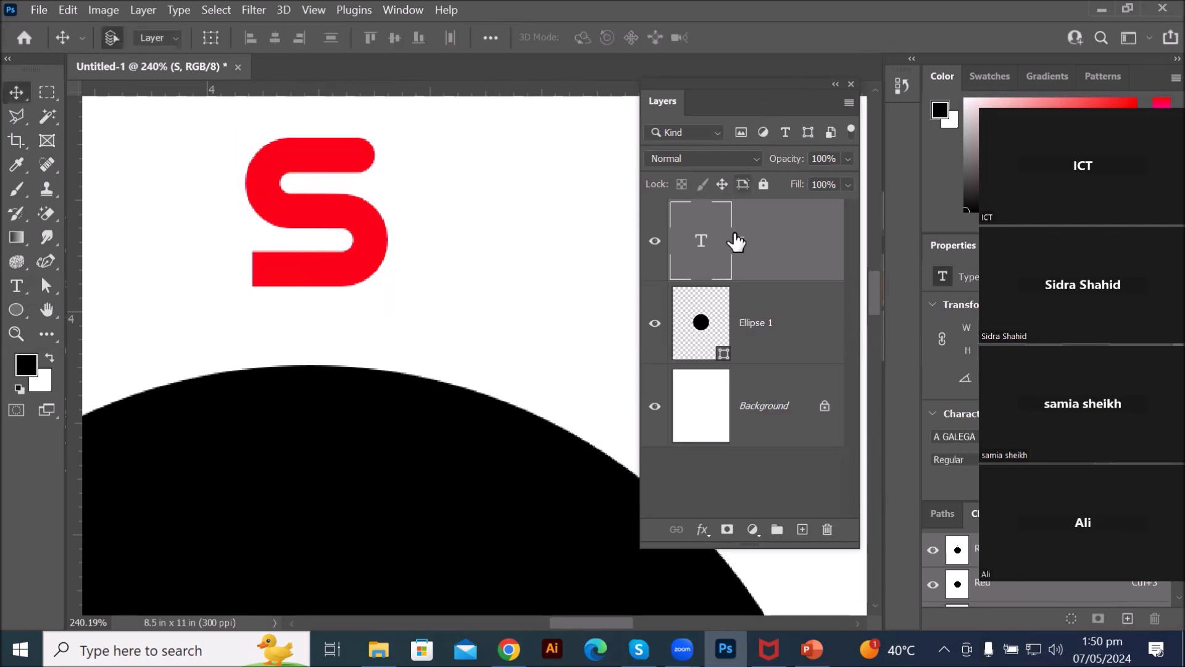
Step: Enable "Show Reference Point when using Transform" in the Tools preferences and apply the change
click(67, 10)
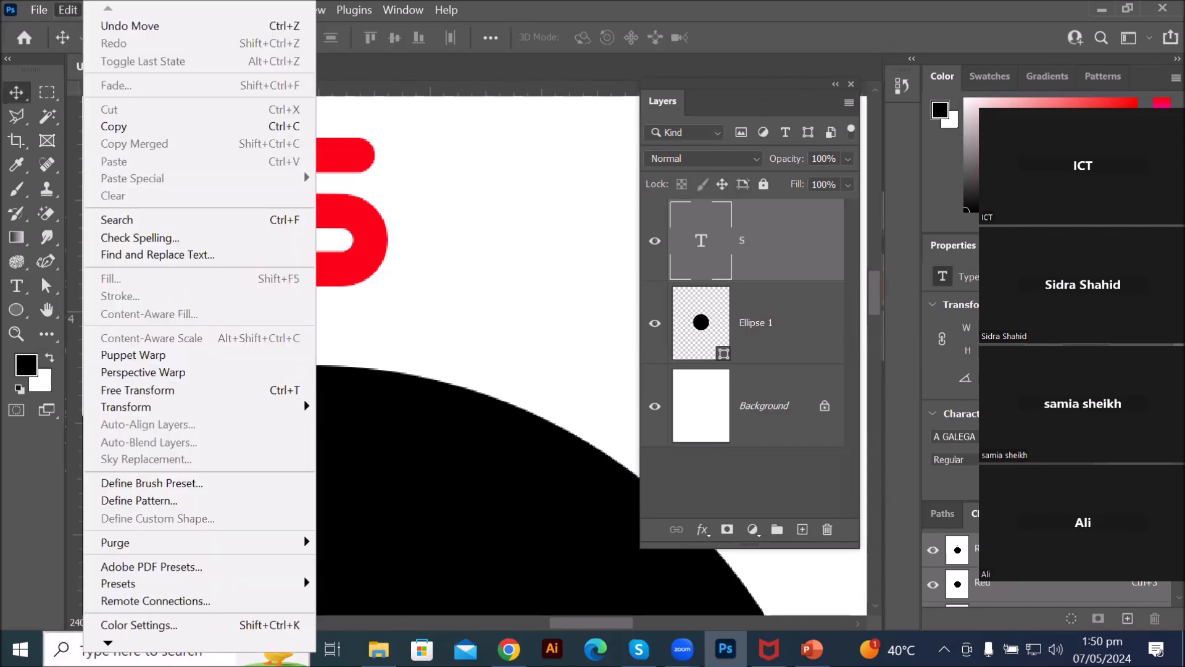
mouse_move(107, 643)
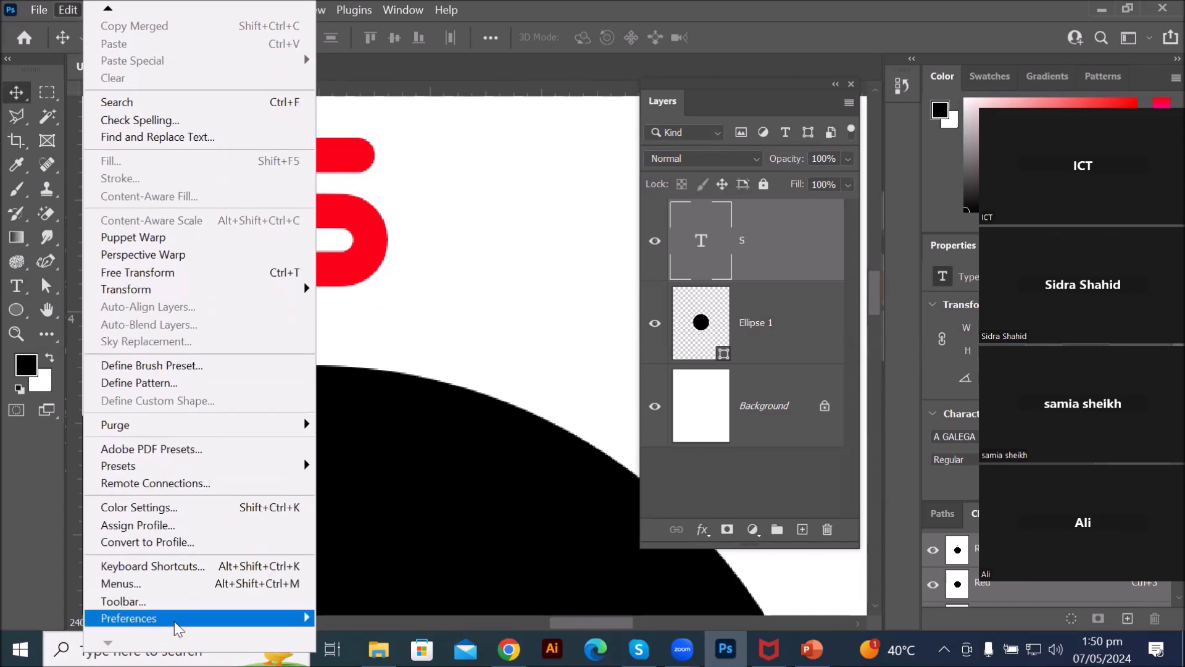
mouse_move(178, 628)
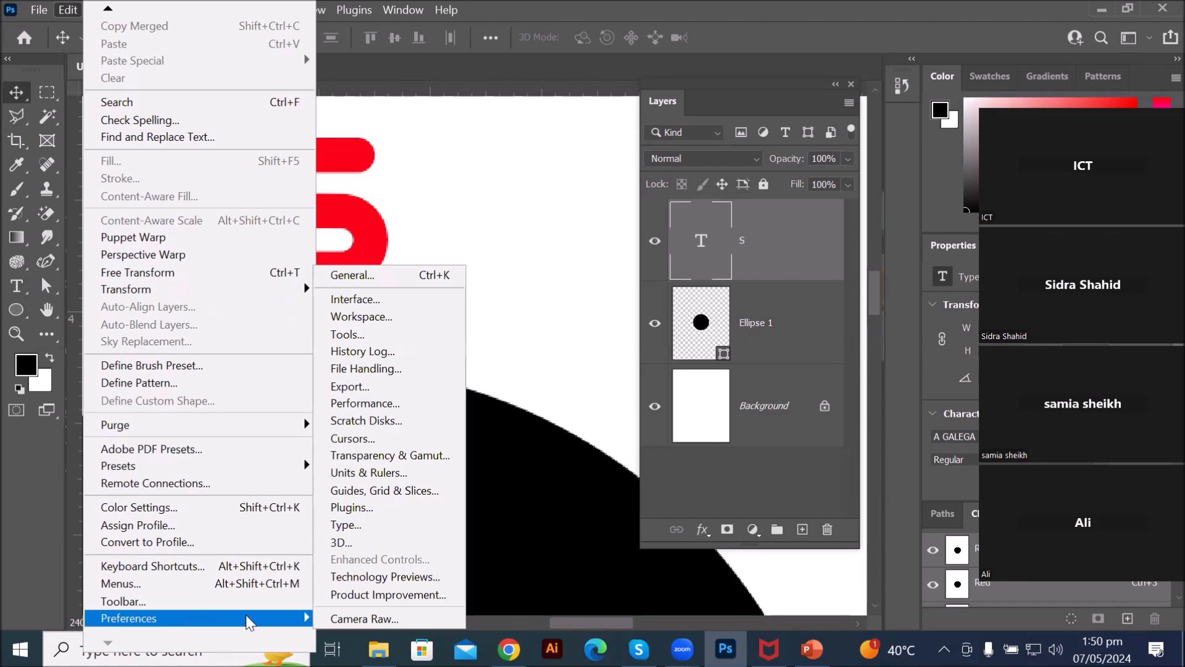
click(368, 283)
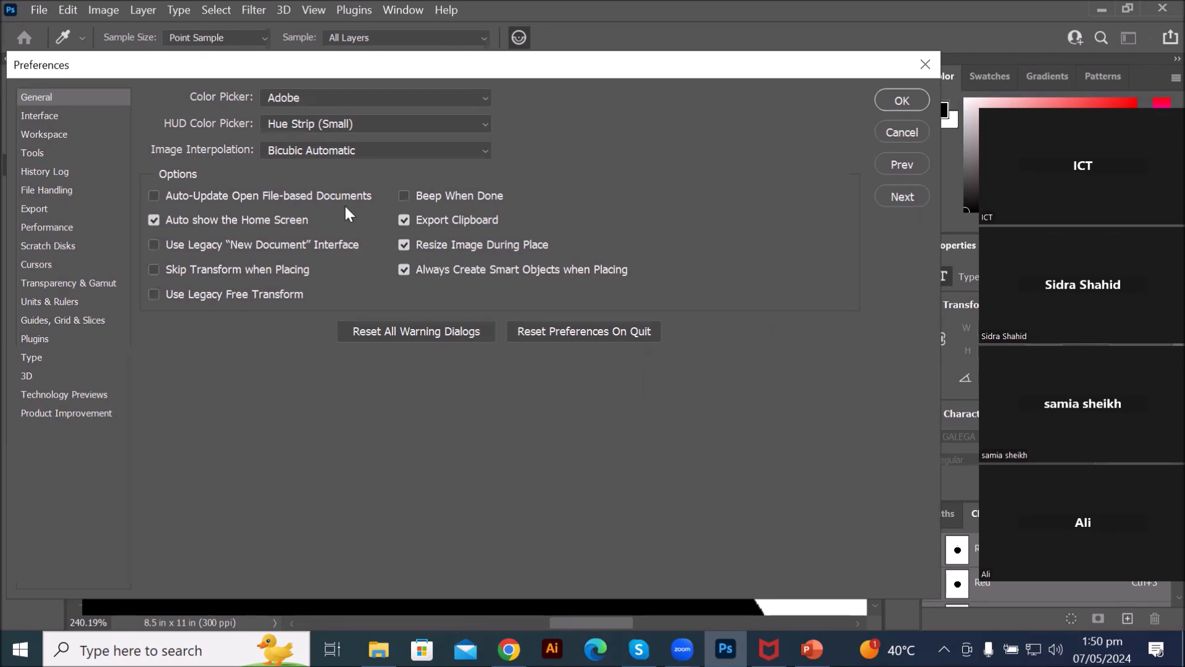
drag(340, 68, 442, 42)
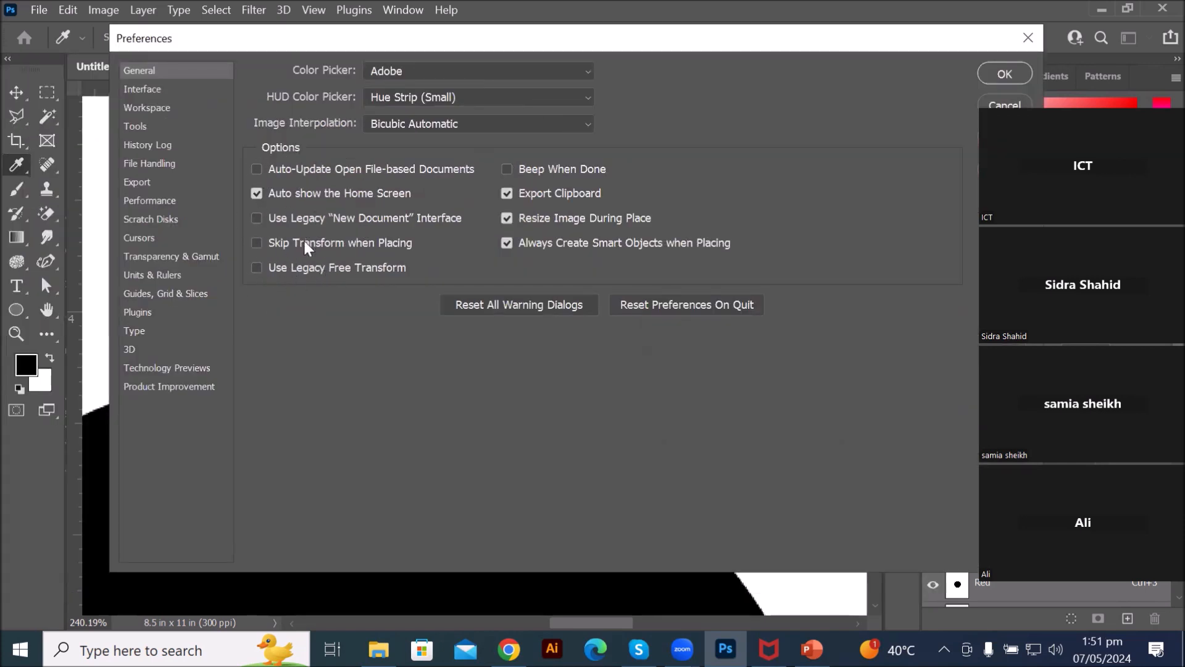
click(150, 92)
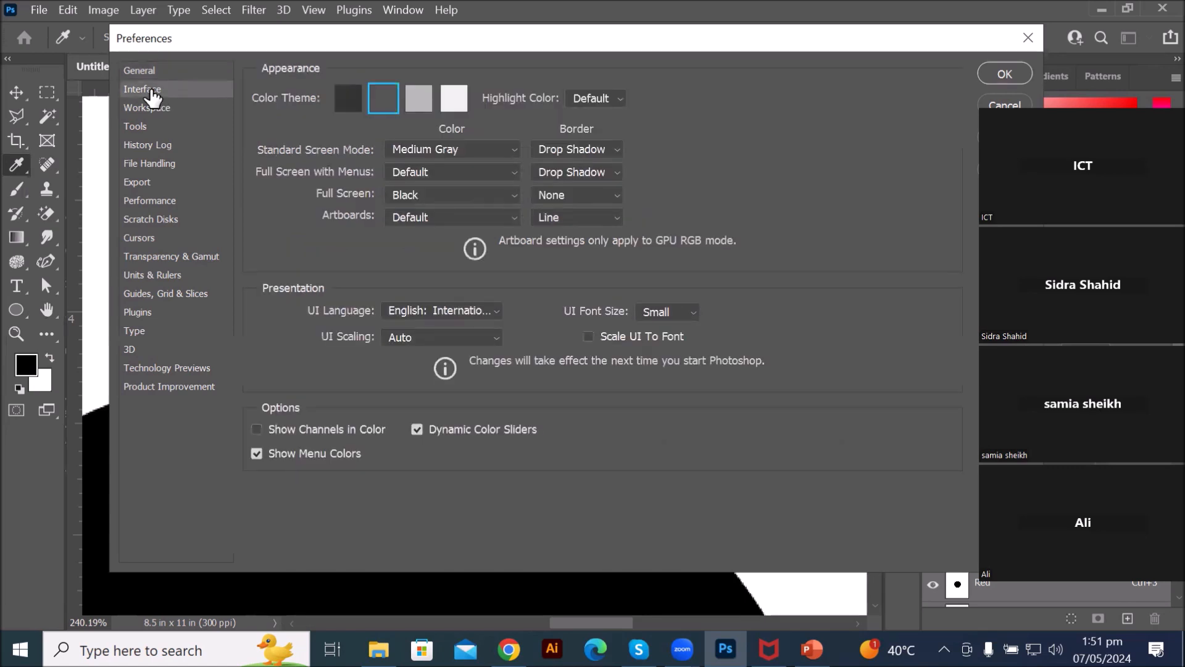
click(143, 110)
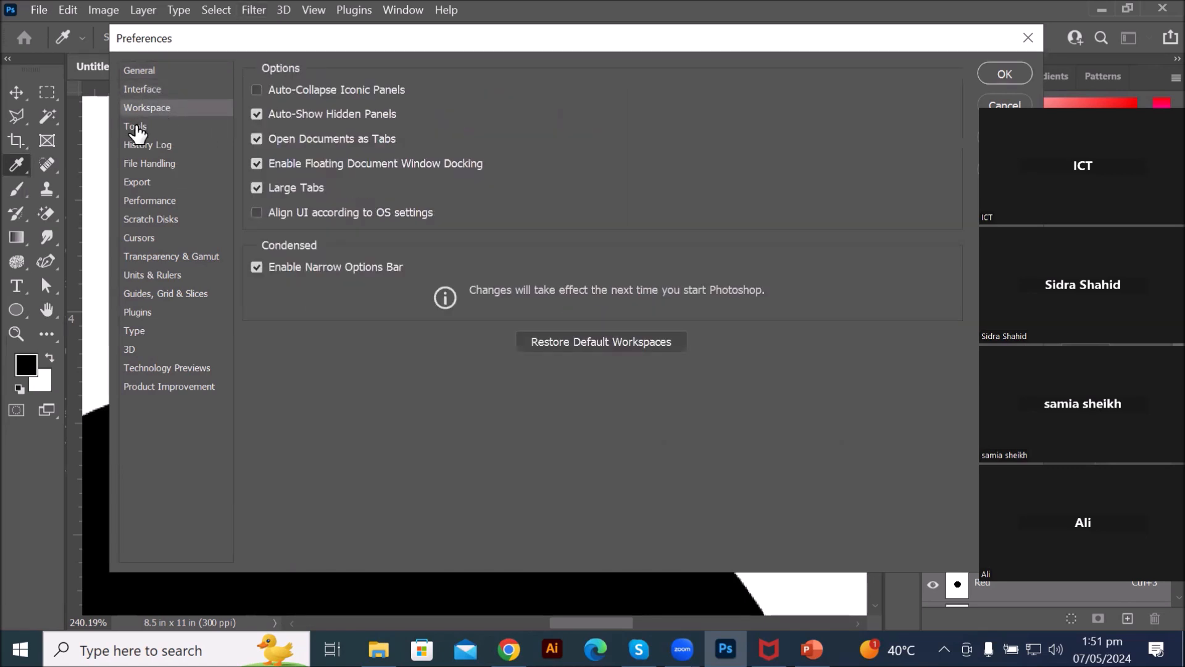
click(137, 130)
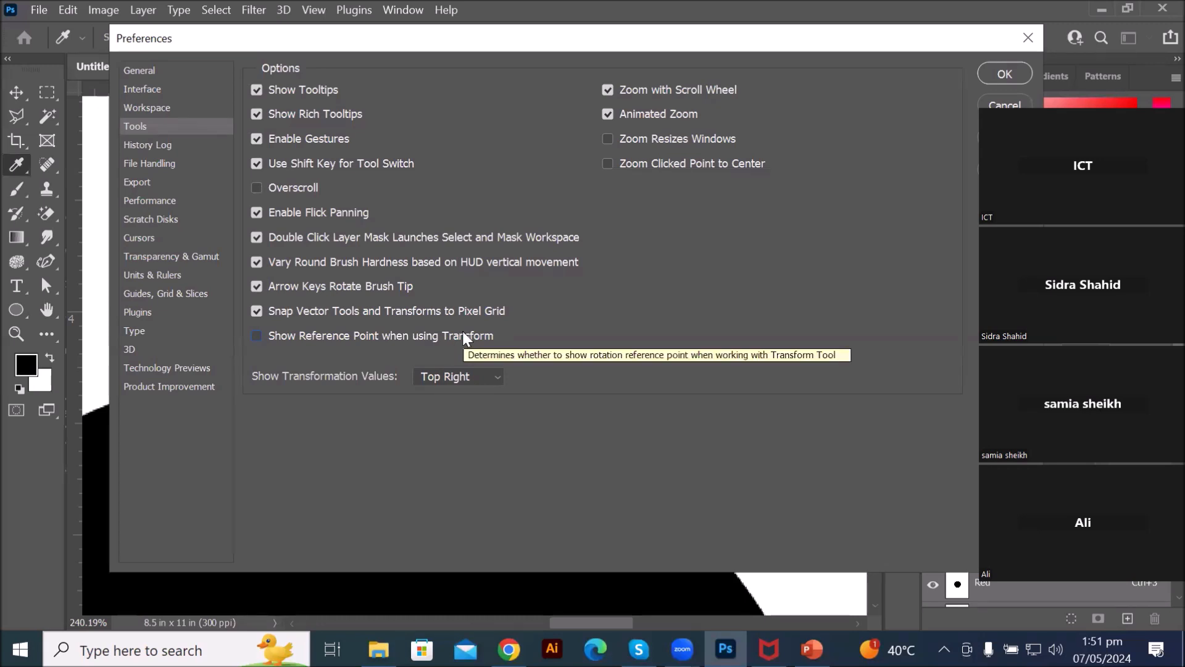
click(265, 337)
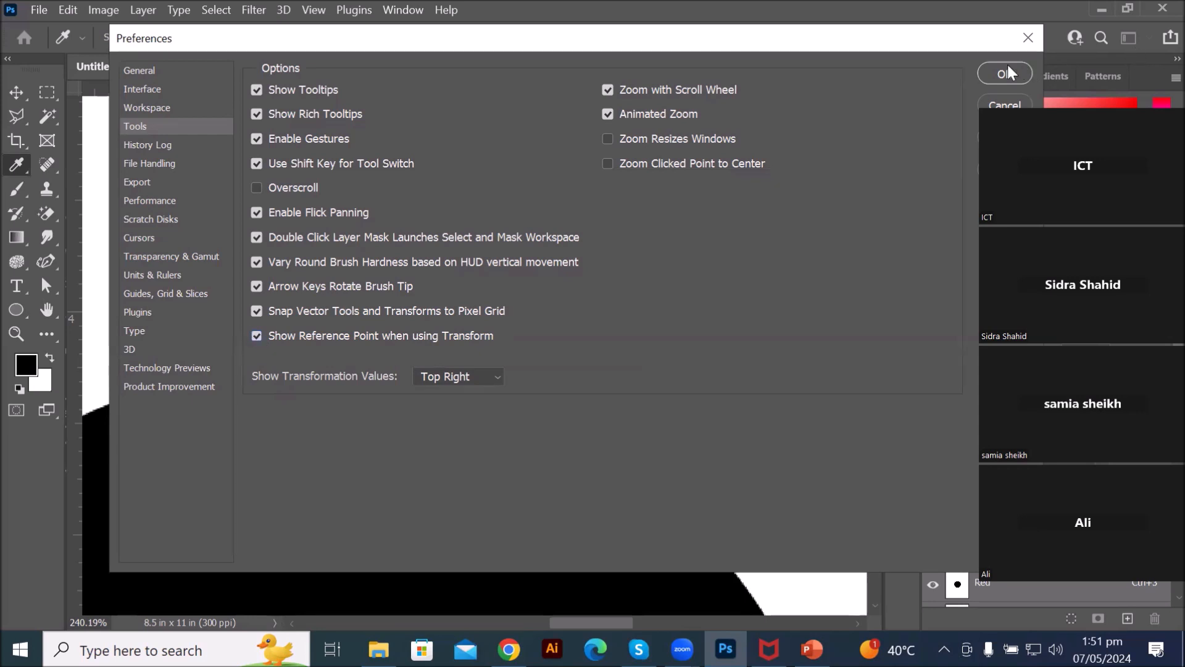
click(996, 78)
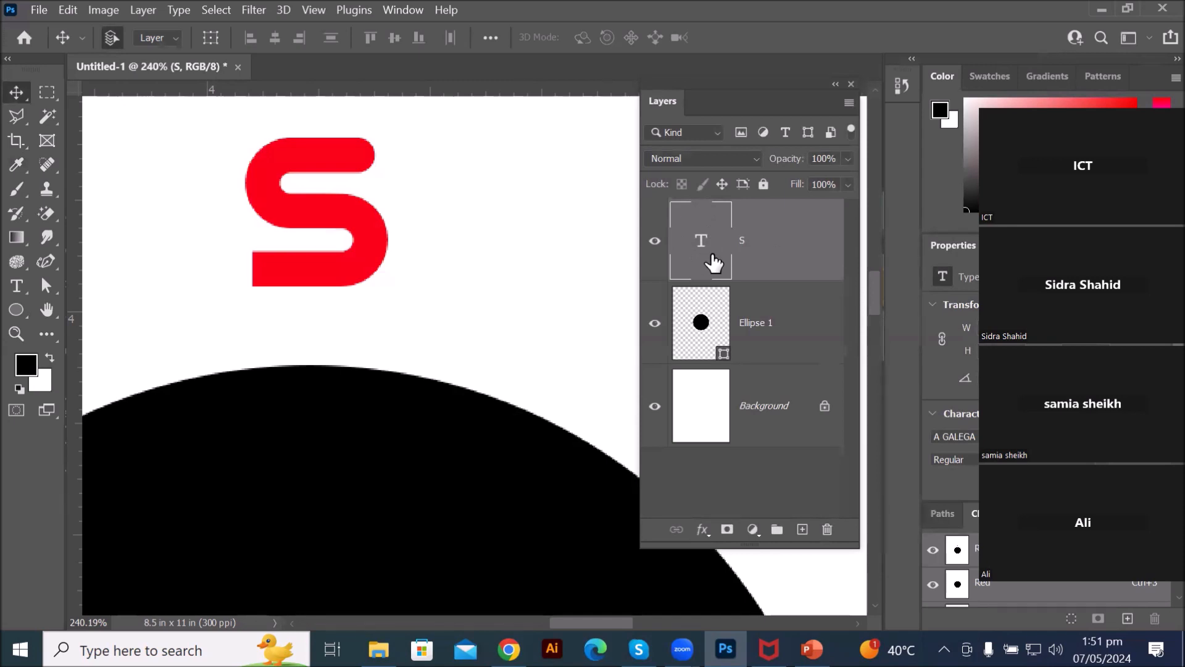
Step: Put the circle's layer into Free Transform with the whole circle and the S in view
click(701, 326)
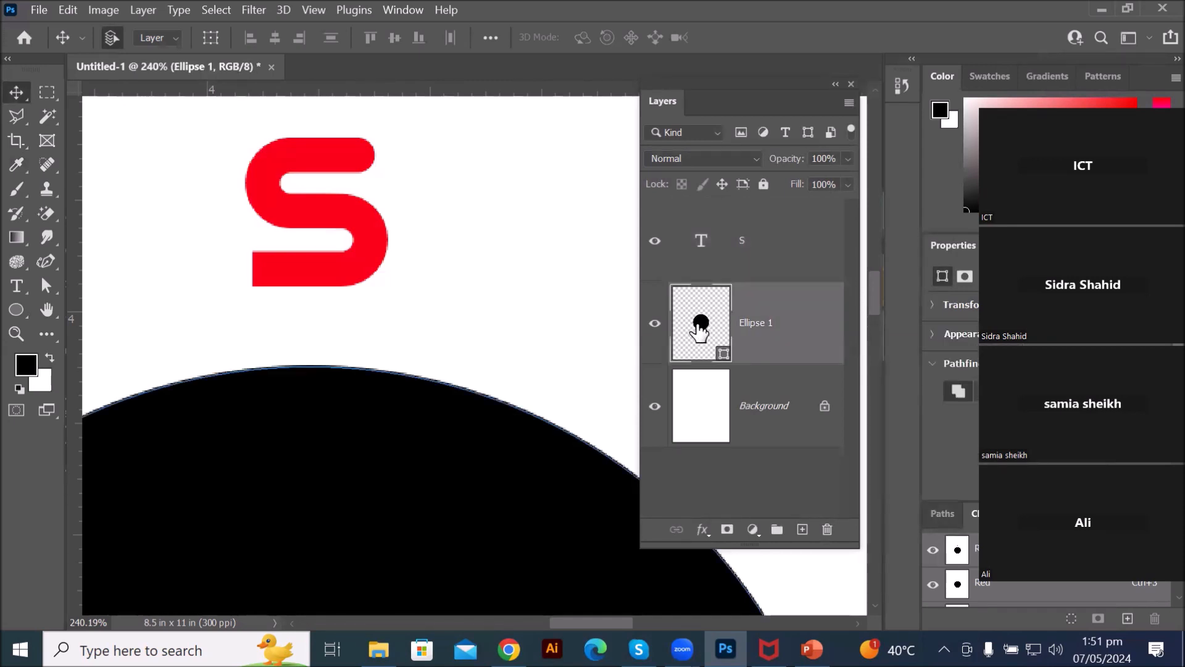
scroll(494, 398, down, 5)
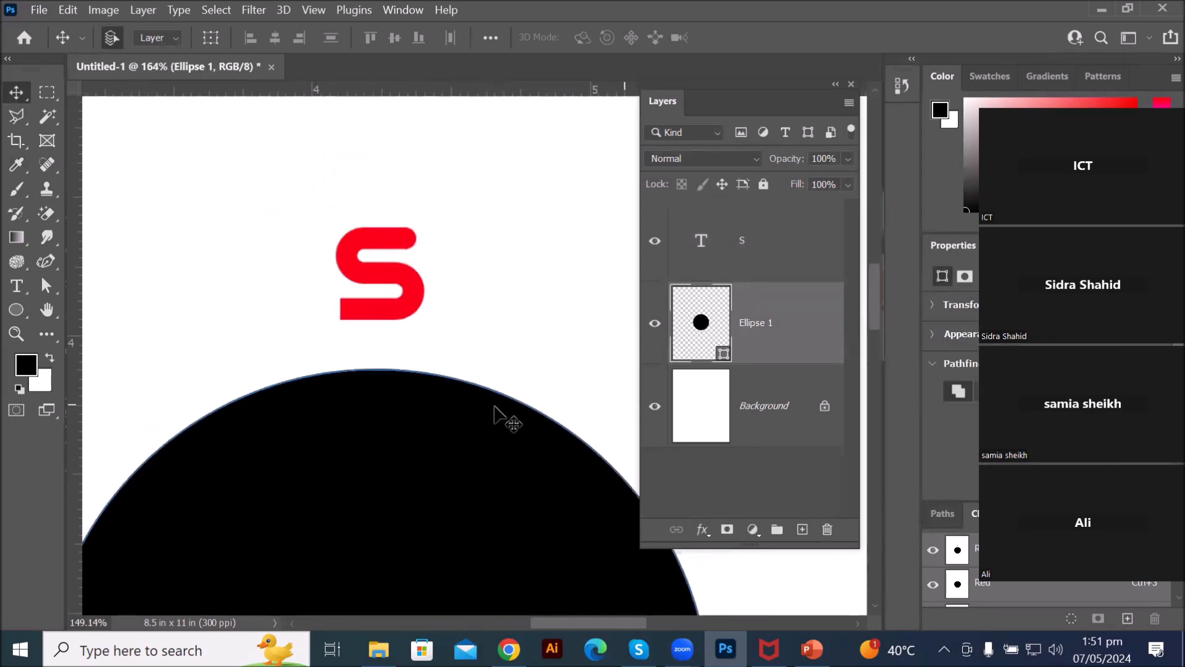
scroll(501, 420, down, 3)
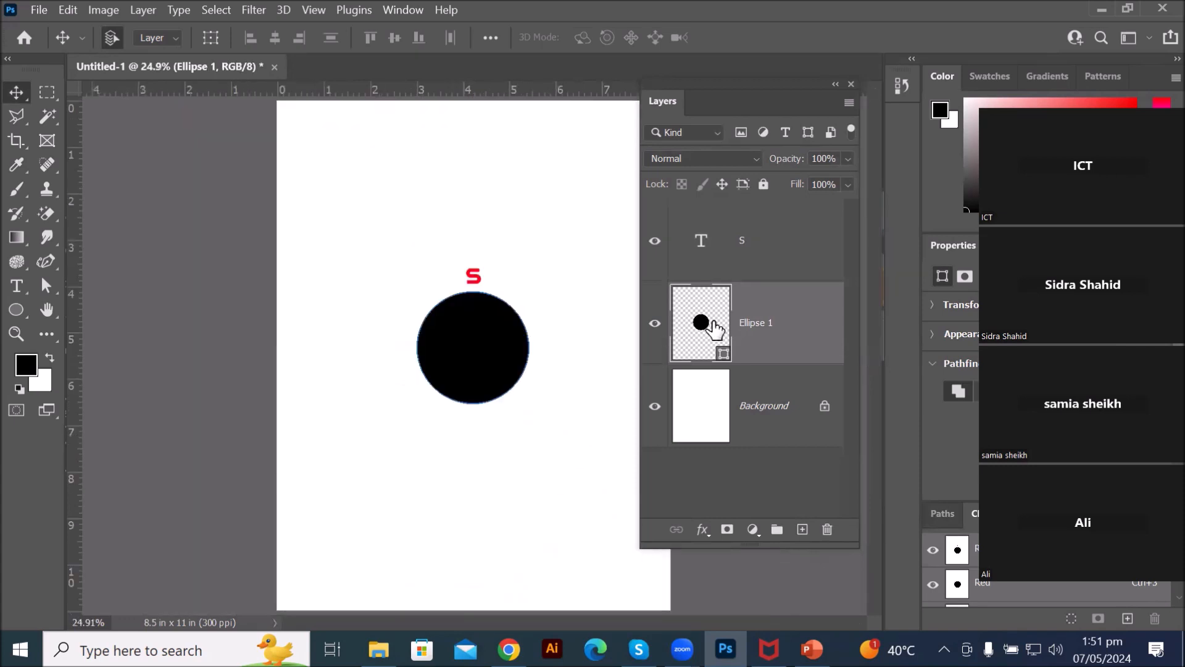
scroll(589, 327, up, 2)
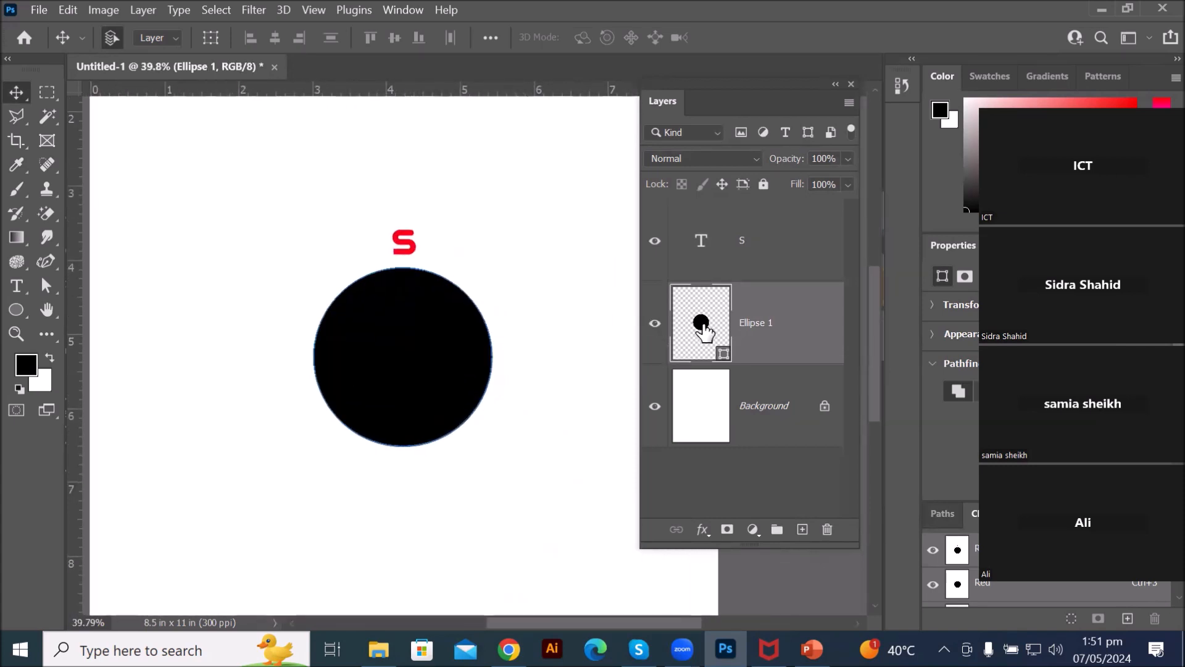
key(ctrl+t)
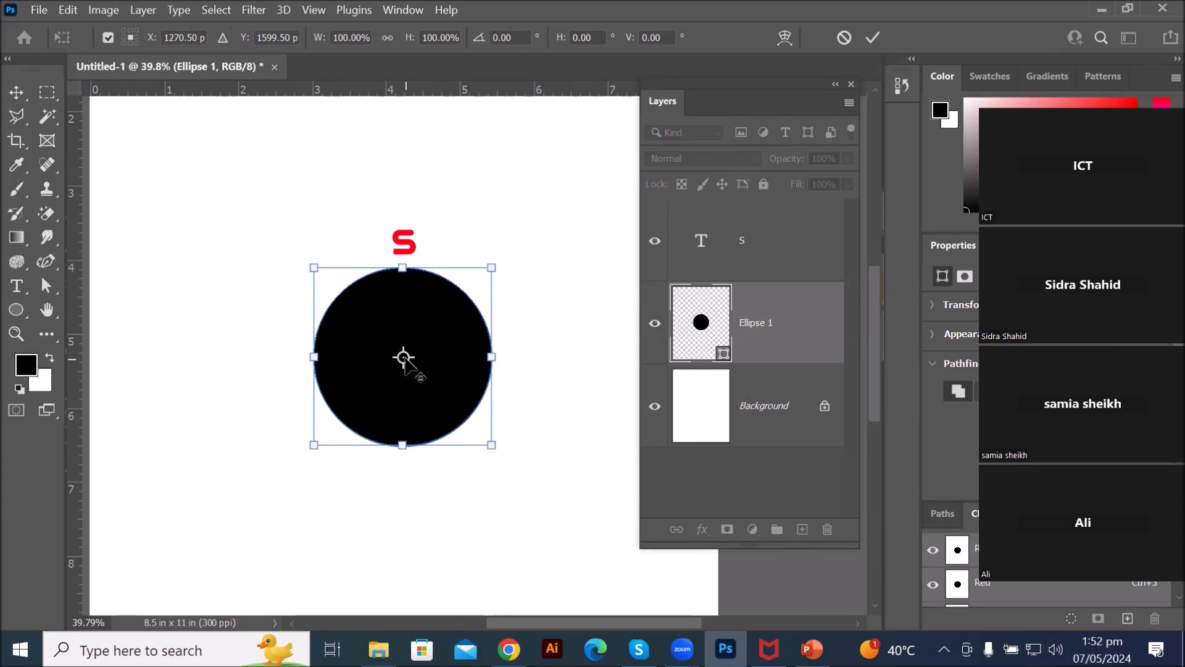
Step: Try rotating the letter S about its own centre by about -59° with Free Transform, and undo the rotation
click(701, 250)
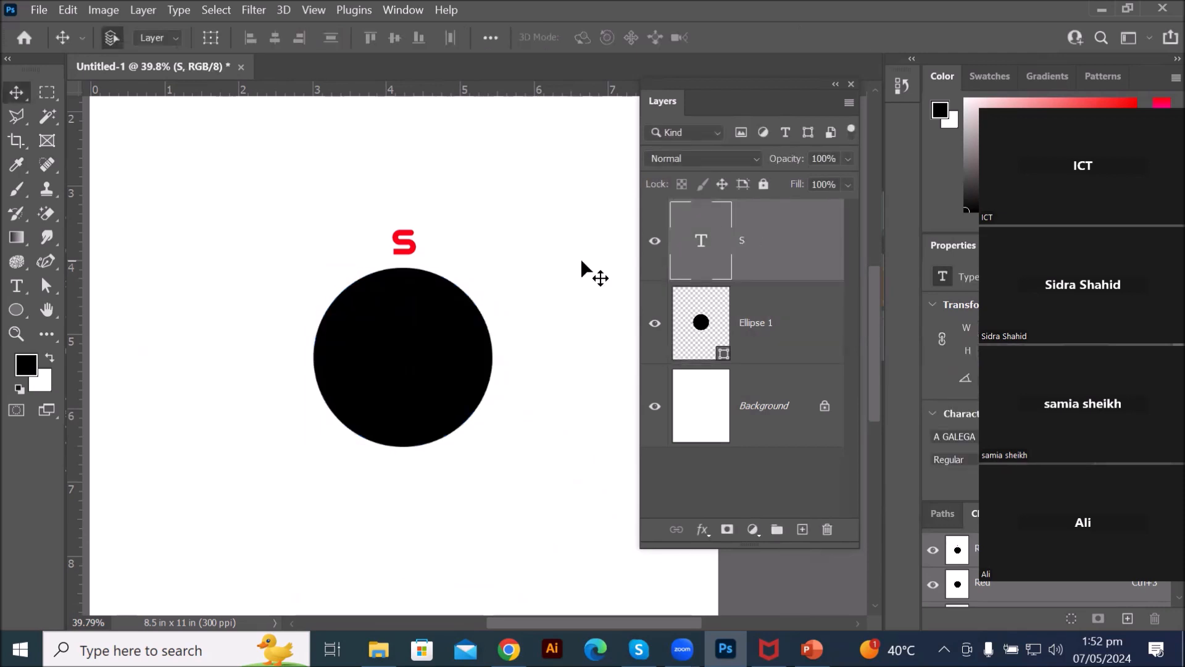
key(ctrl)
key(ctrl+t)
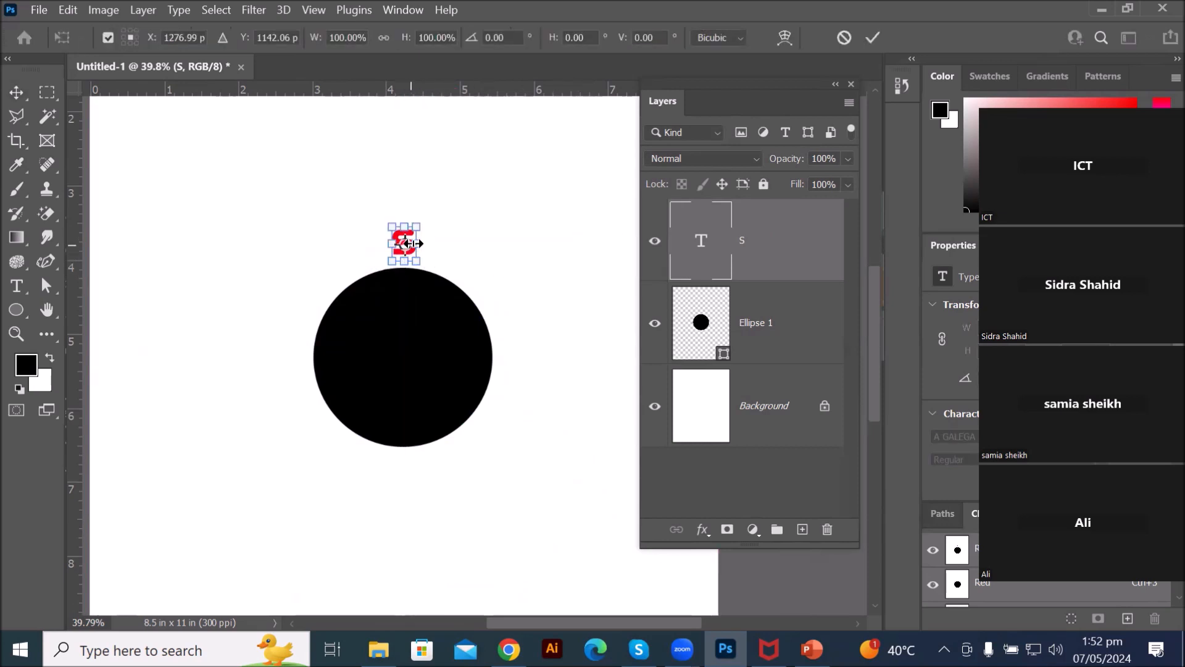
scroll(426, 224, up, 5)
scroll(430, 223, up, 1)
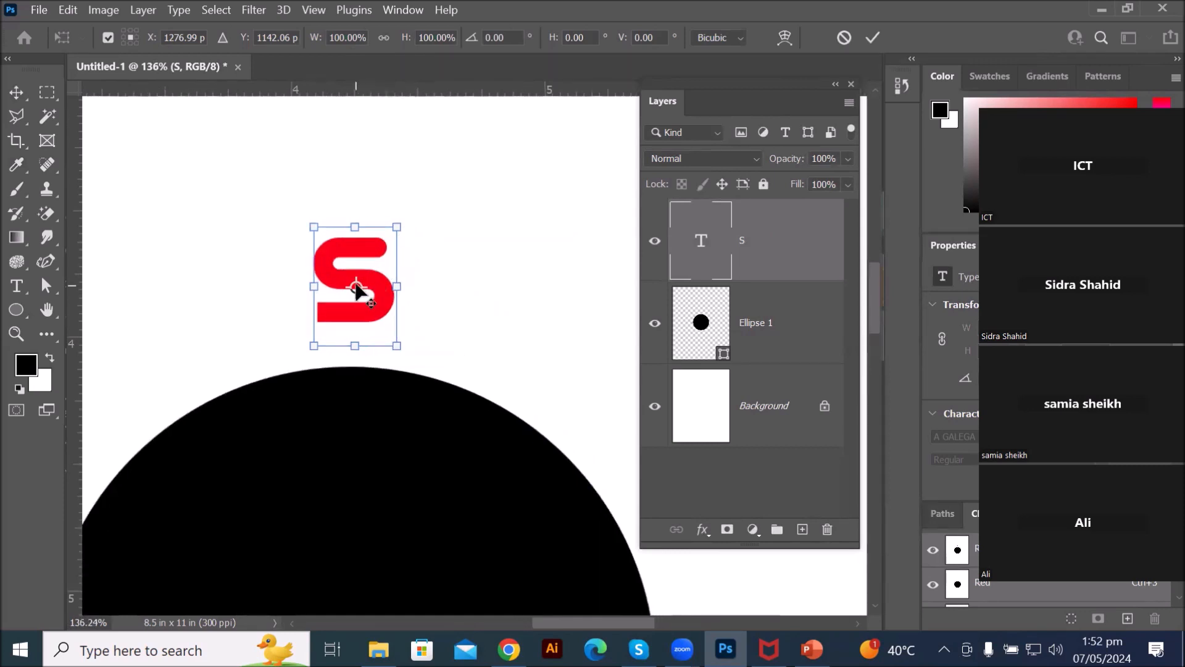
drag(407, 212, 364, 224)
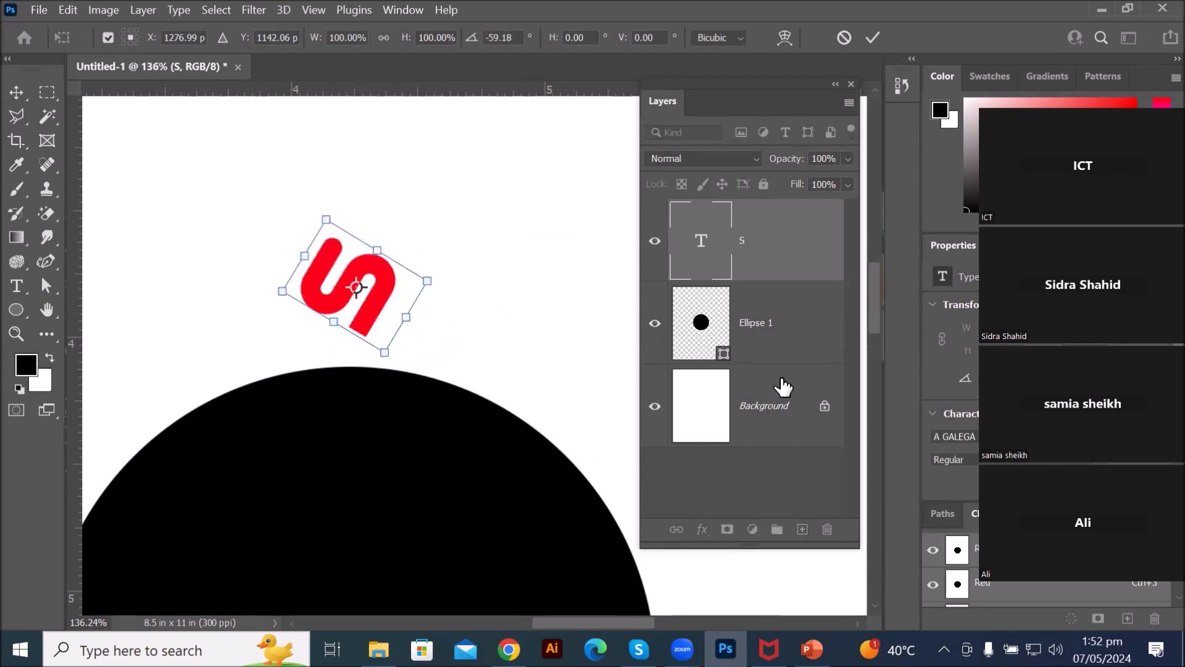
key(ctrl+z)
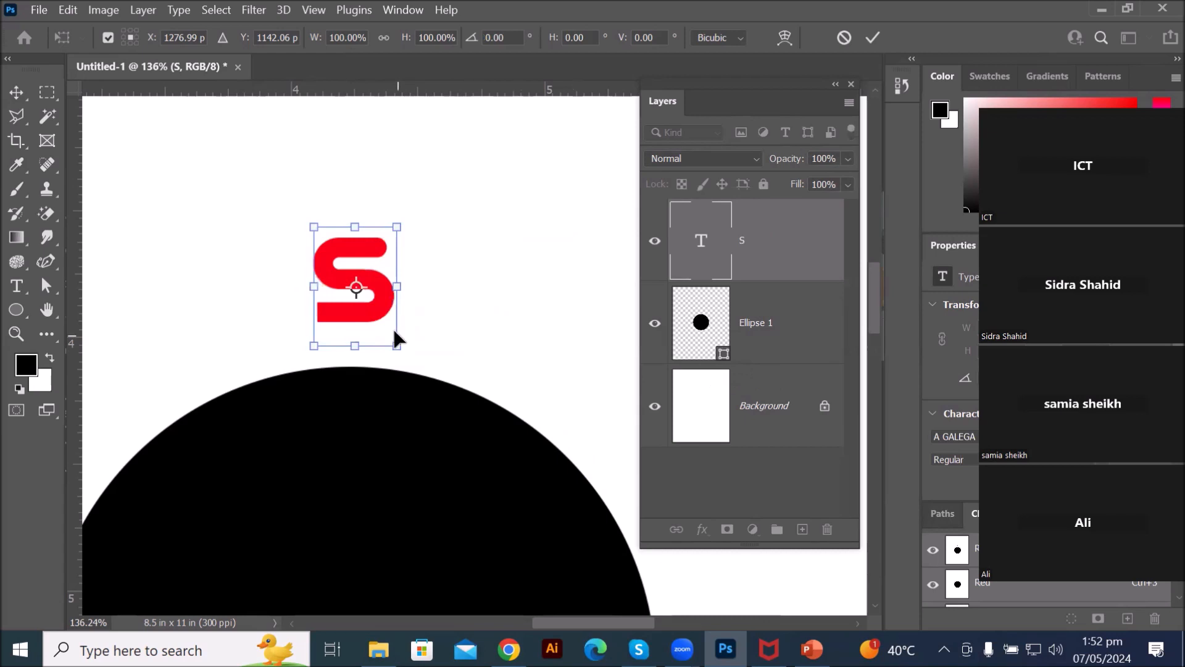
Step: Try moving the S's transform reference point to the black circle's centre, and undo the move
scroll(364, 295, down, 2)
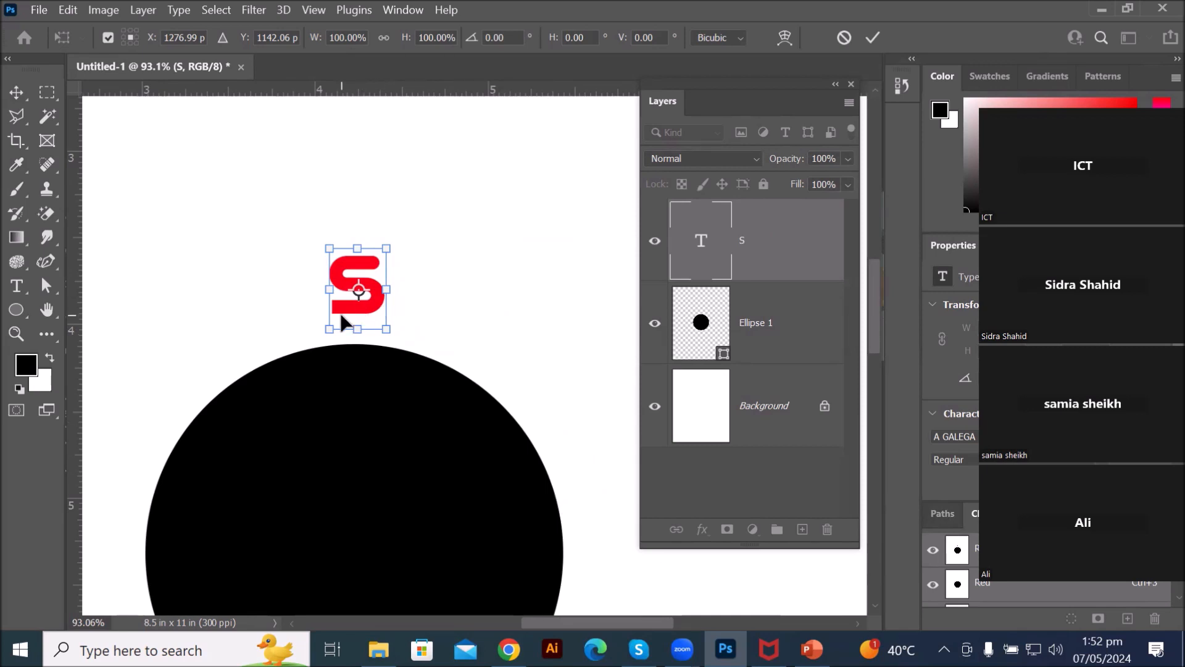
scroll(565, 281, down, 4)
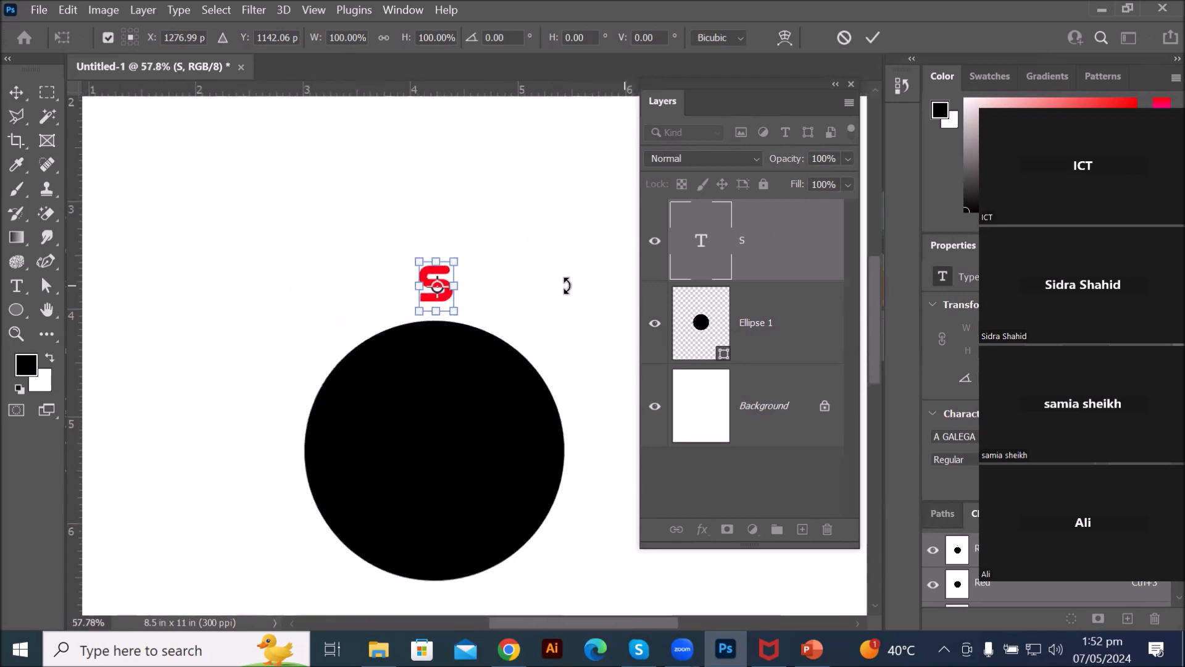
scroll(611, 407, up, 3)
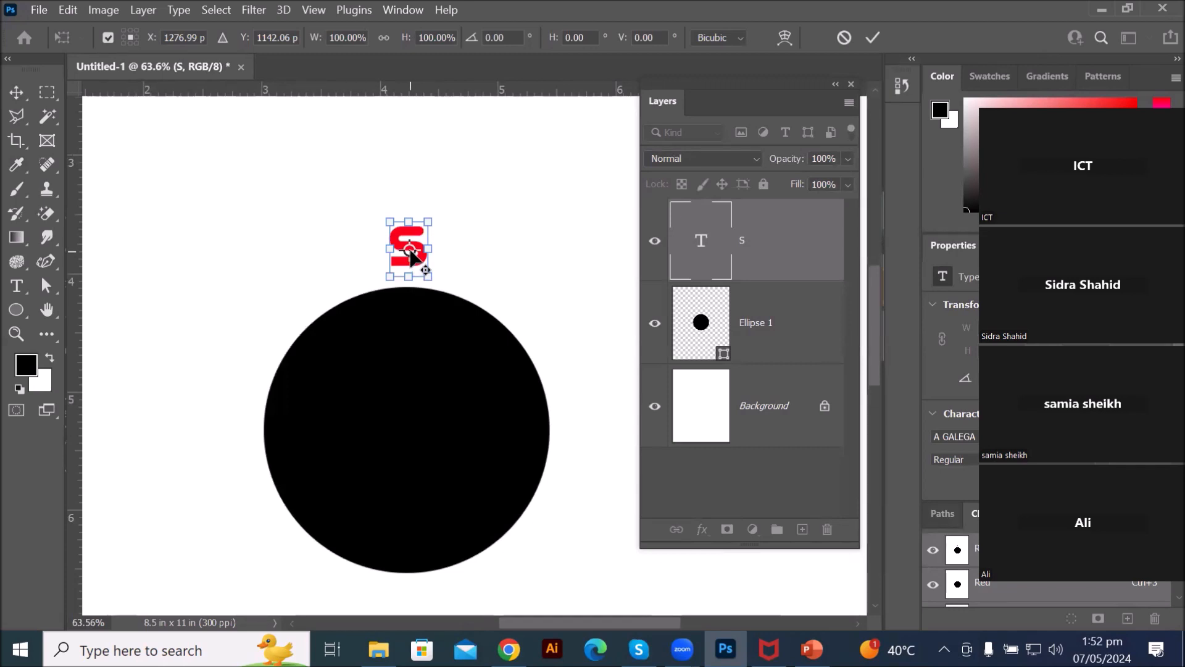
drag(410, 252, 447, 434)
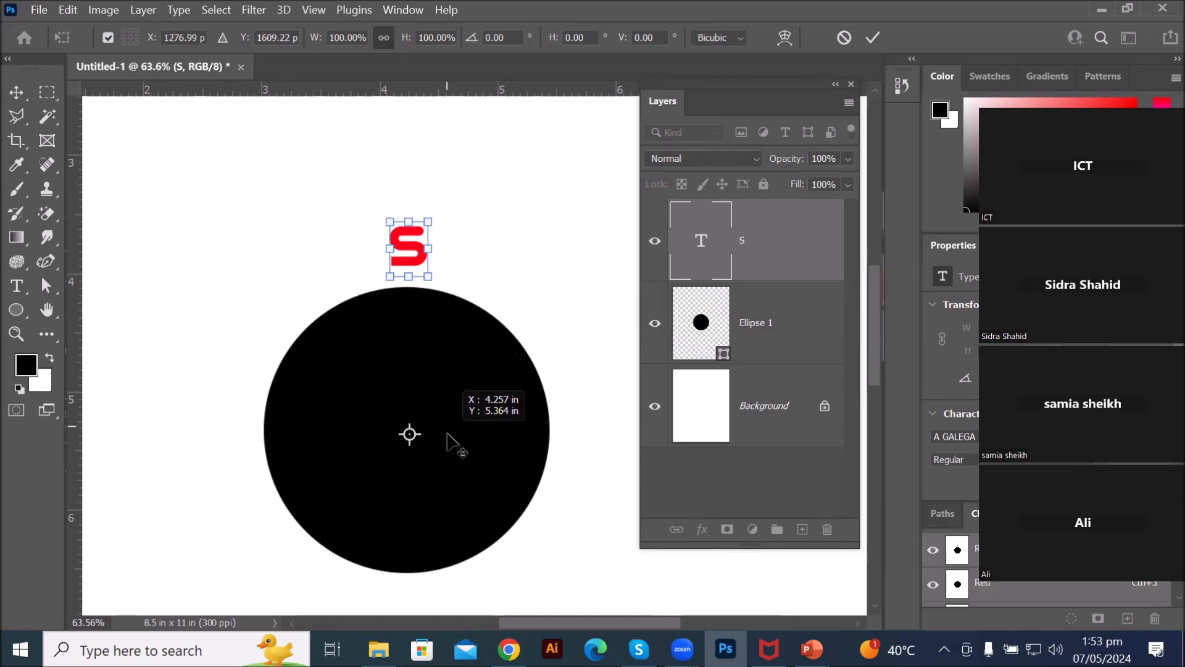
drag(447, 434, 447, 436)
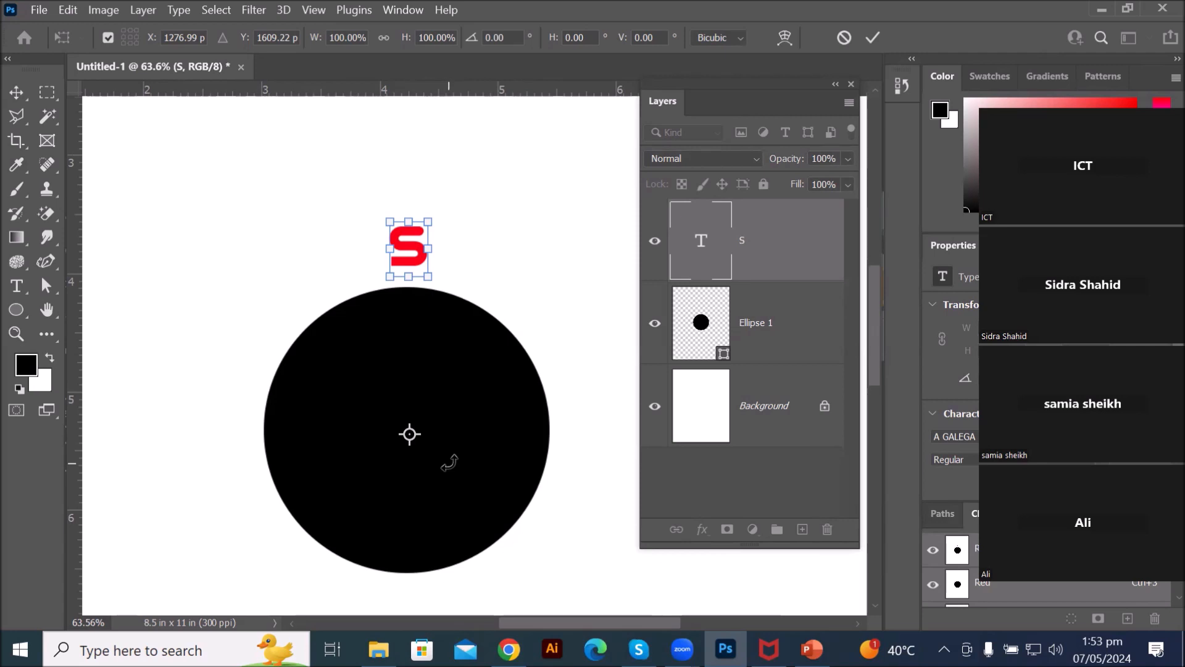
key(ctrl+z)
Step: Place a horizontal and a vertical guide crossing at about the centre of the black circle
drag(383, 92, 414, 432)
drag(244, 439, 243, 432)
drag(71, 443, 413, 459)
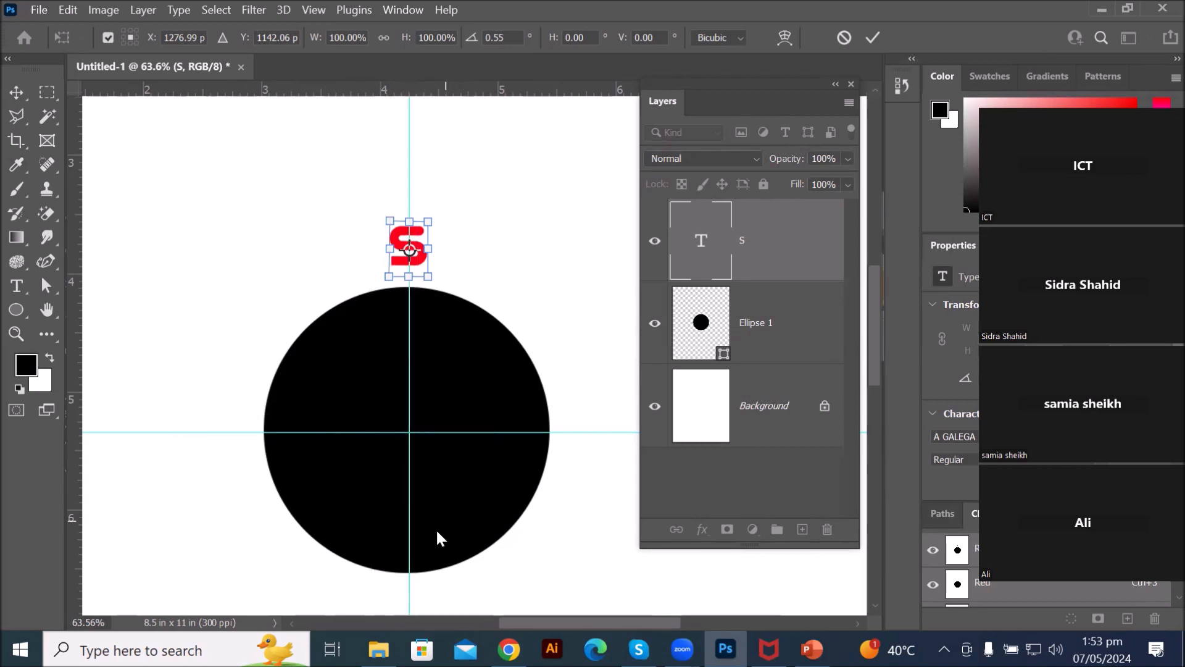
Step: Try aligning both guides exactly with the centre point of Ellipse 1, using its Free Transform reference point as the target
alt+scroll(413, 452, up, 5)
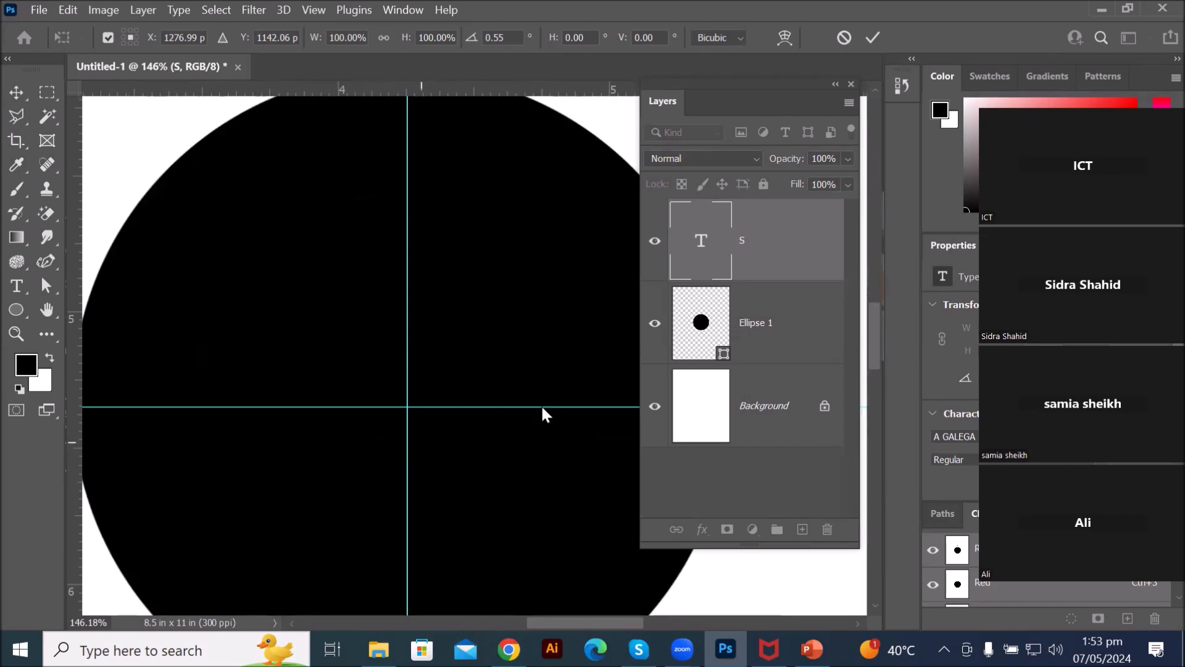
click(703, 322)
click(704, 322)
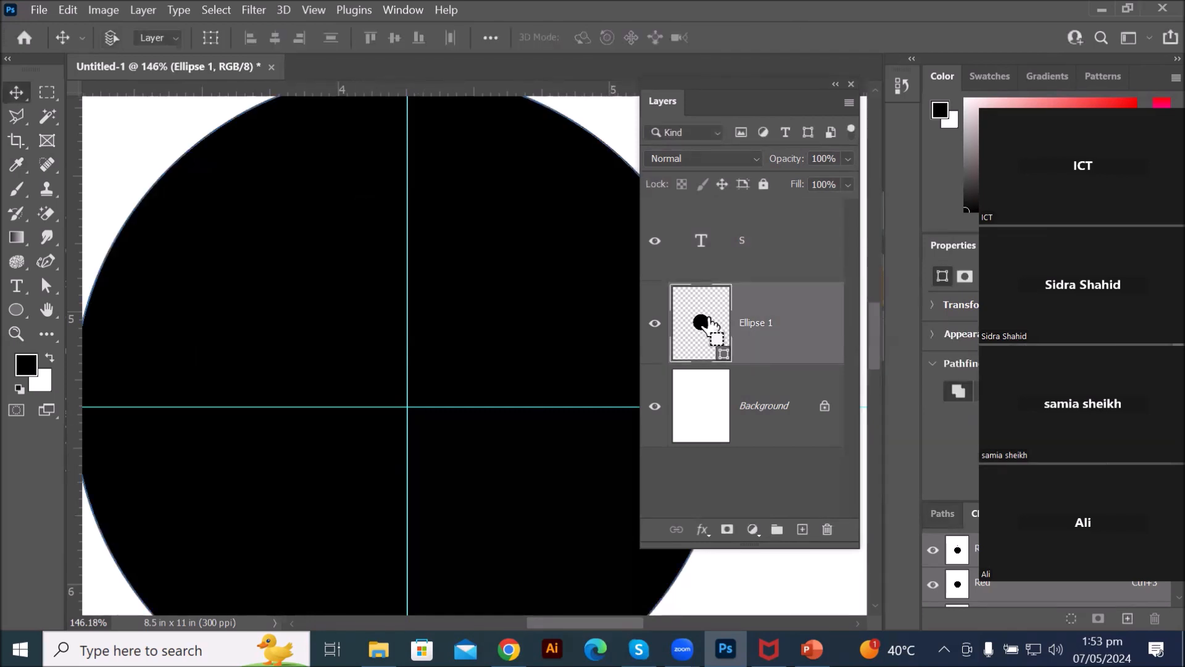
key(ctrl+t)
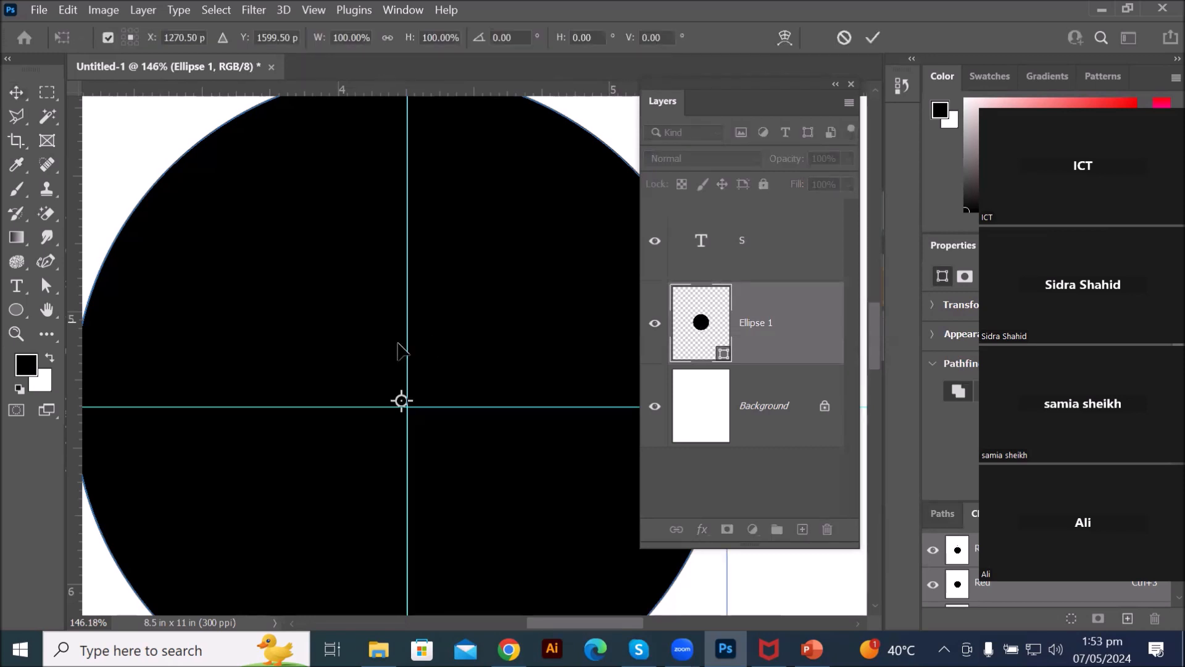
scroll(432, 431, up, 5)
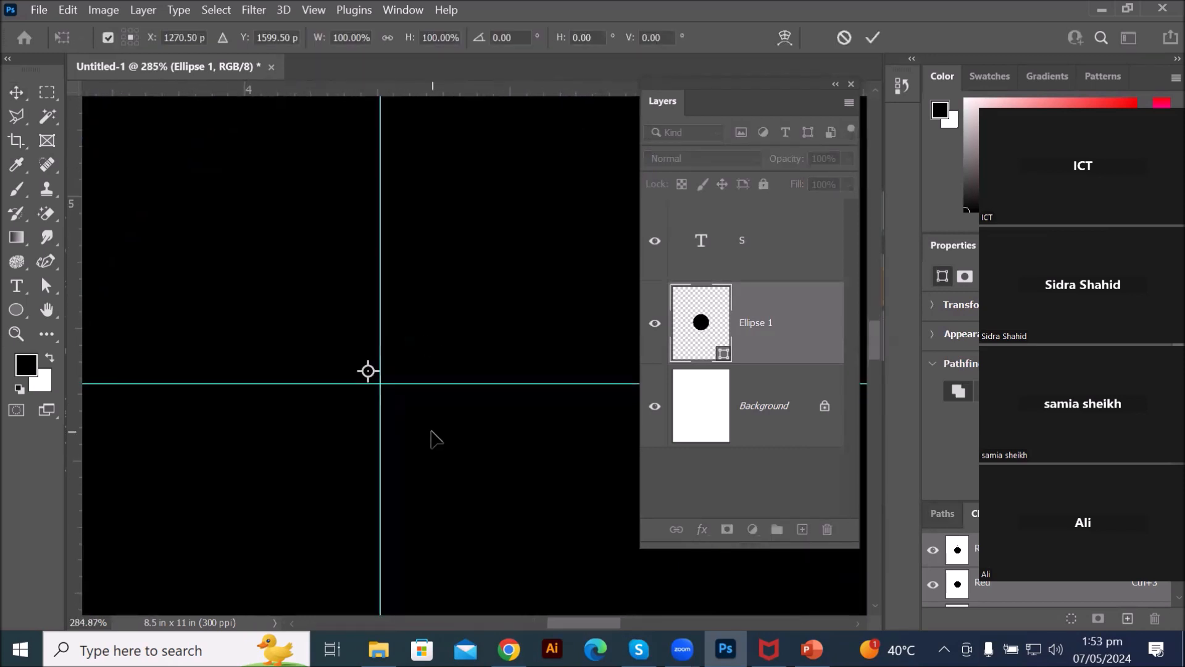
scroll(301, 354, up, 5)
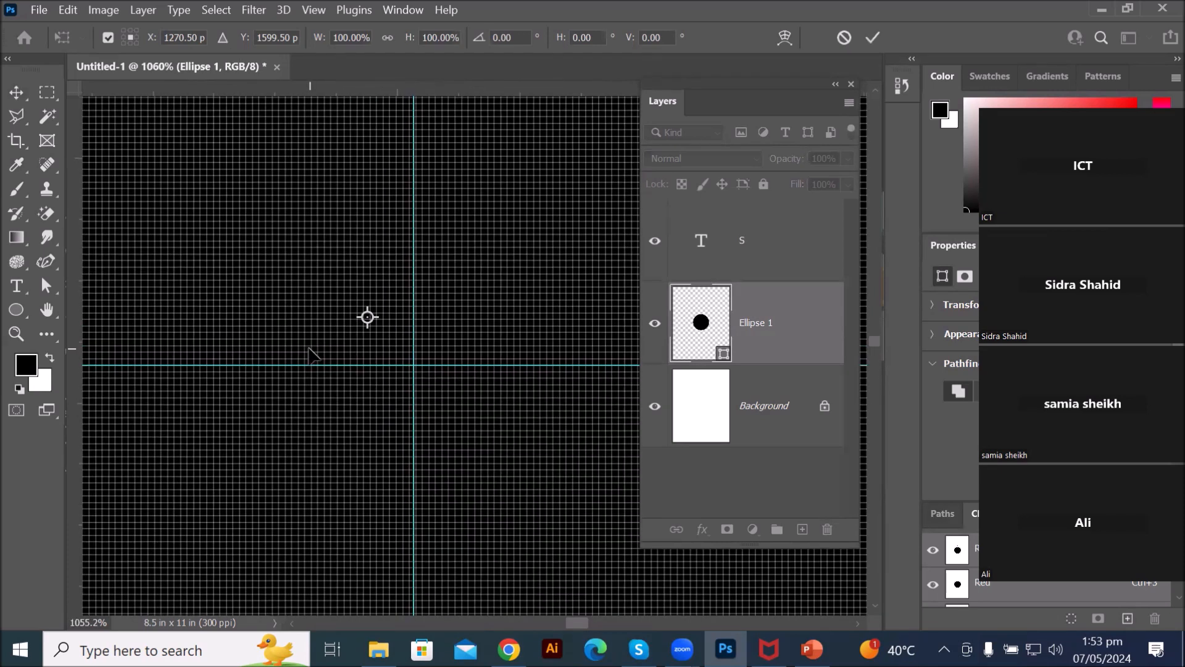
drag(413, 292, 369, 302)
drag(318, 363, 313, 317)
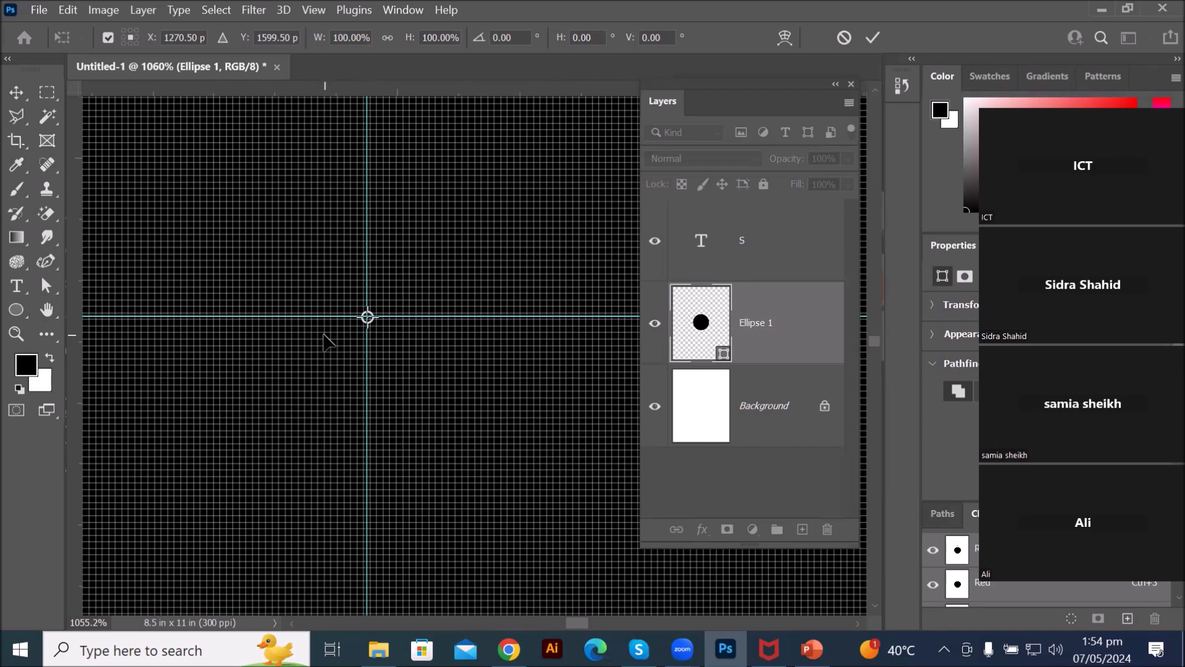
click(687, 321)
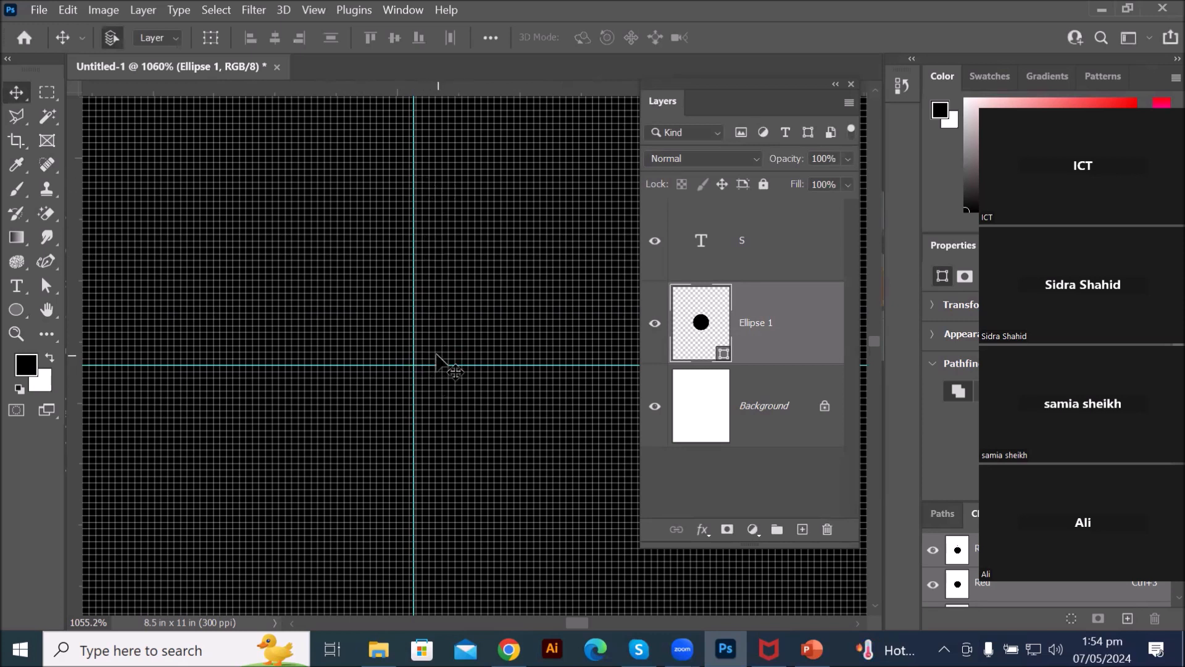
Step: Start Free Transform on the S layer and move its reference point onto the intersection of the two guides
scroll(455, 364, down, 5)
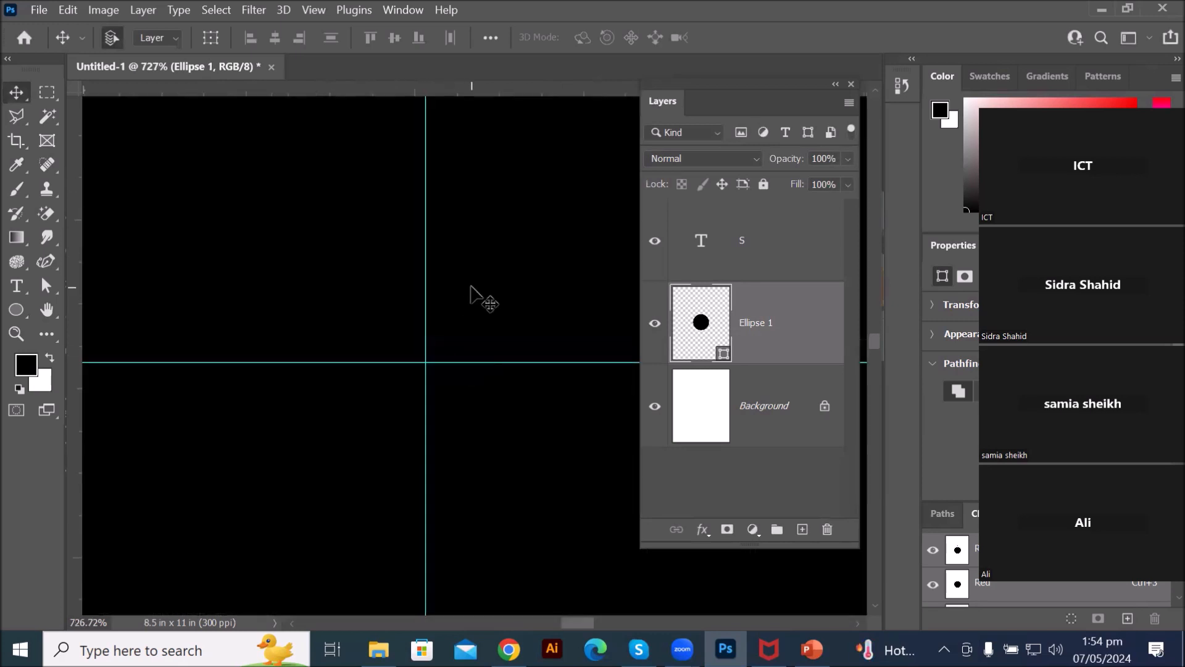
scroll(483, 299, down, 8)
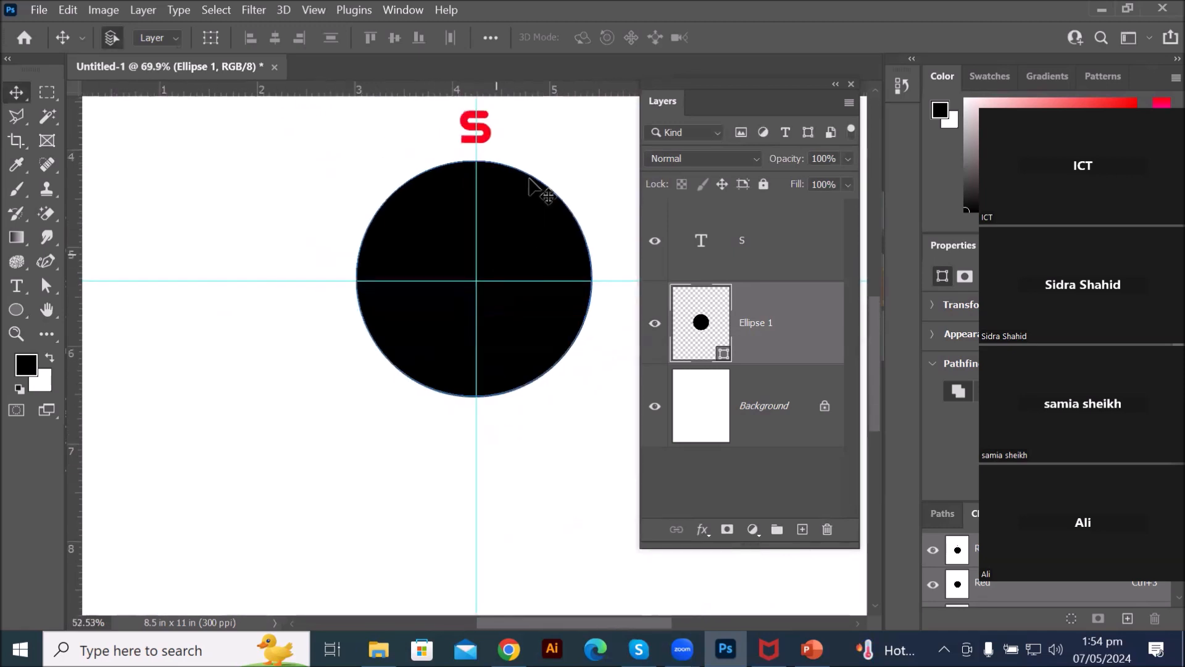
scroll(536, 124, up, 2)
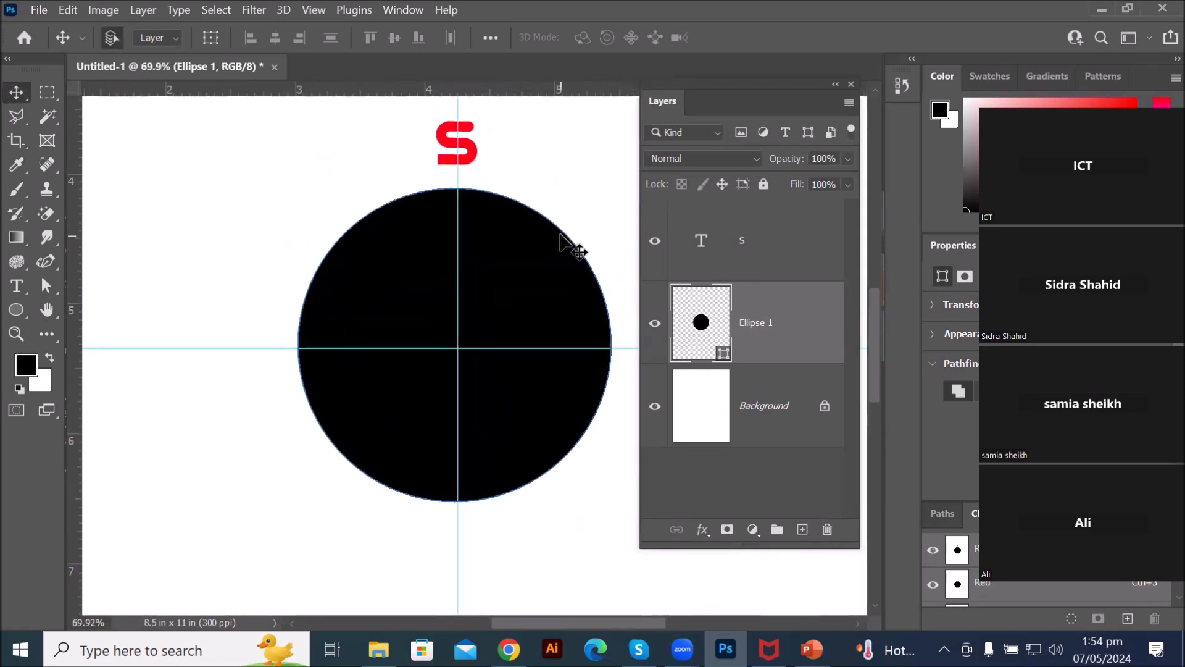
click(704, 238)
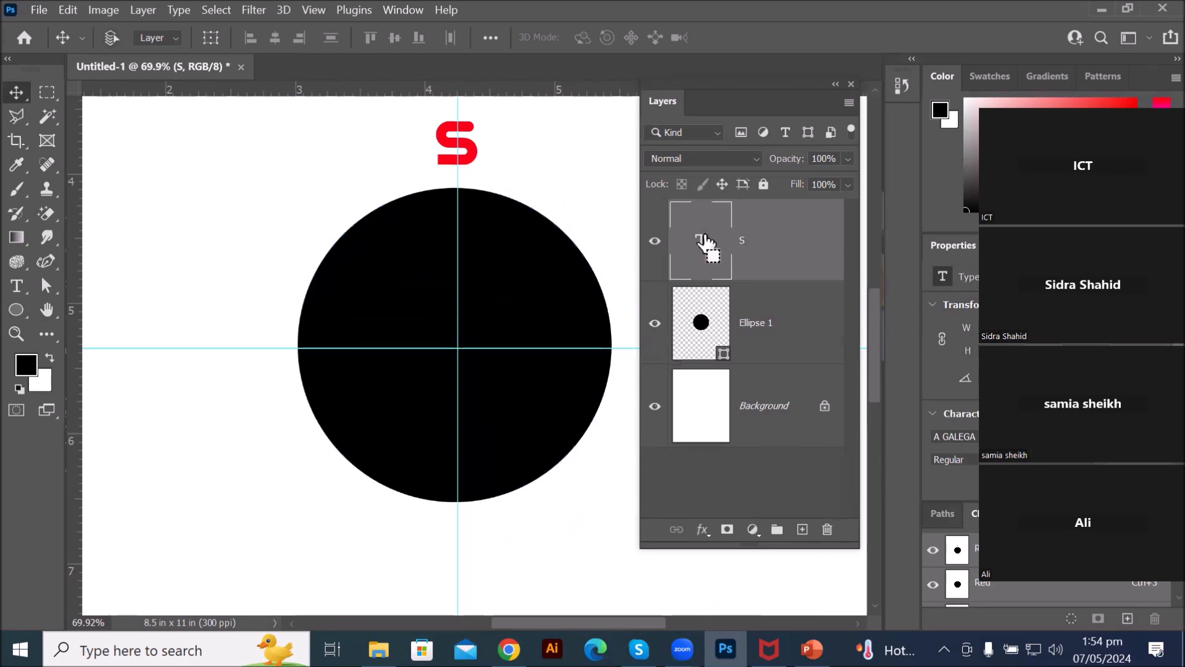
key(ctrl+t)
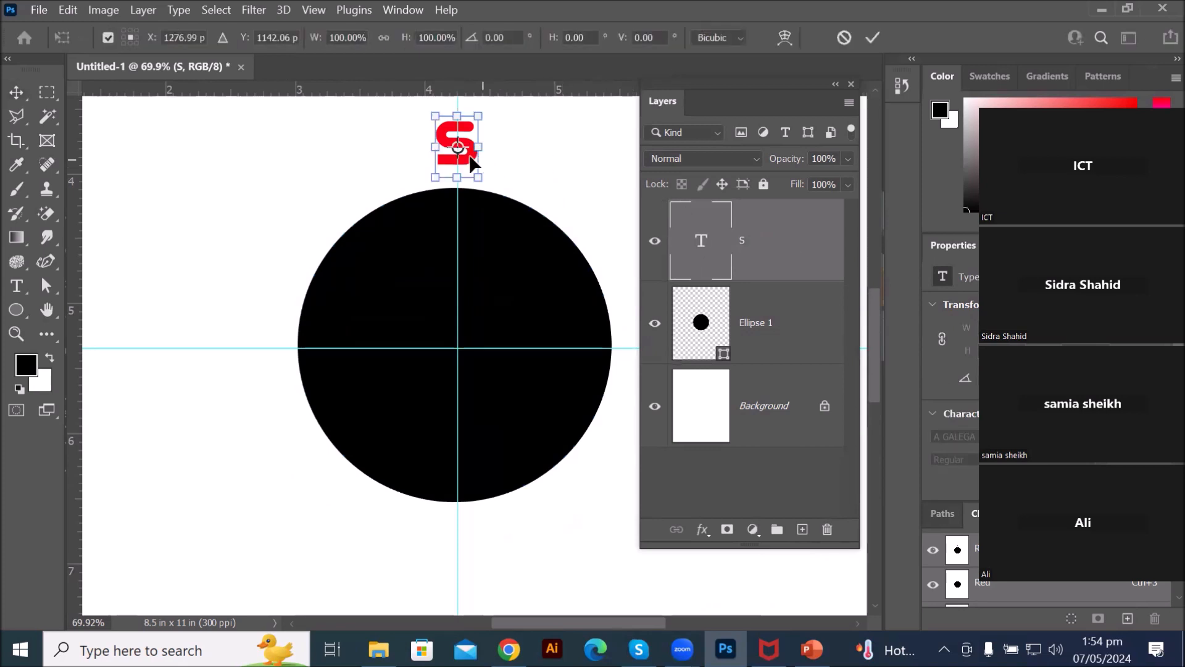
drag(458, 147, 458, 346)
scroll(480, 334, up, 5)
scroll(480, 333, up, 1)
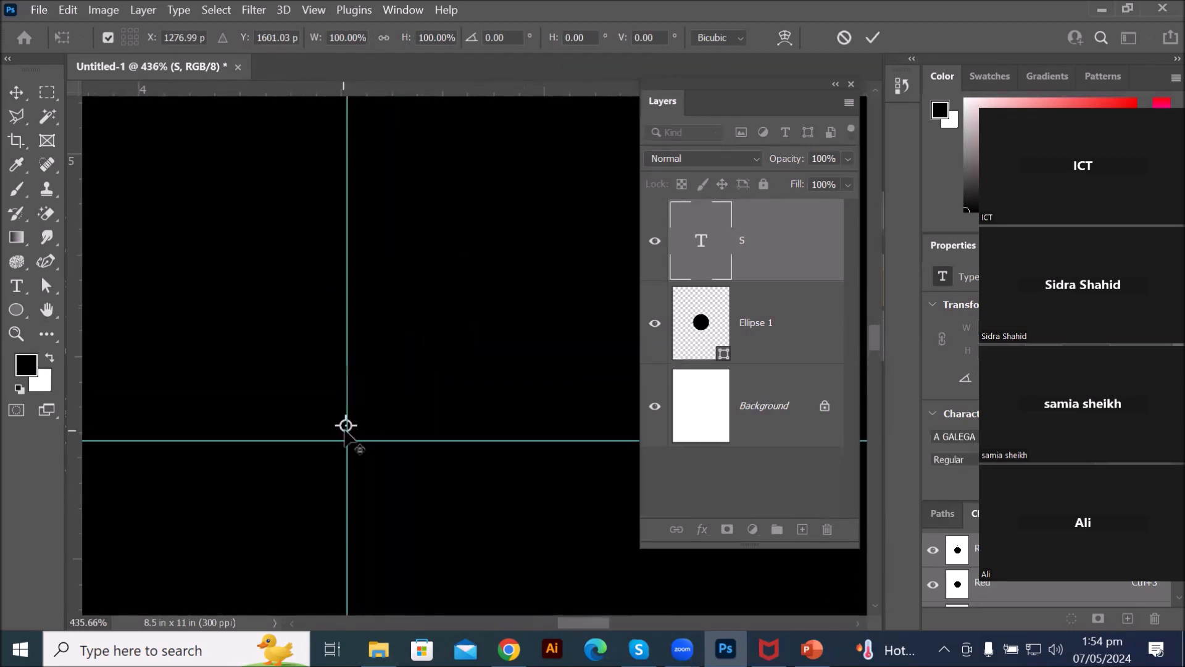
mouse_move(346, 425)
mouse_down()
mouse_move(346, 442)
mouse_move(355, 436)
mouse_up()
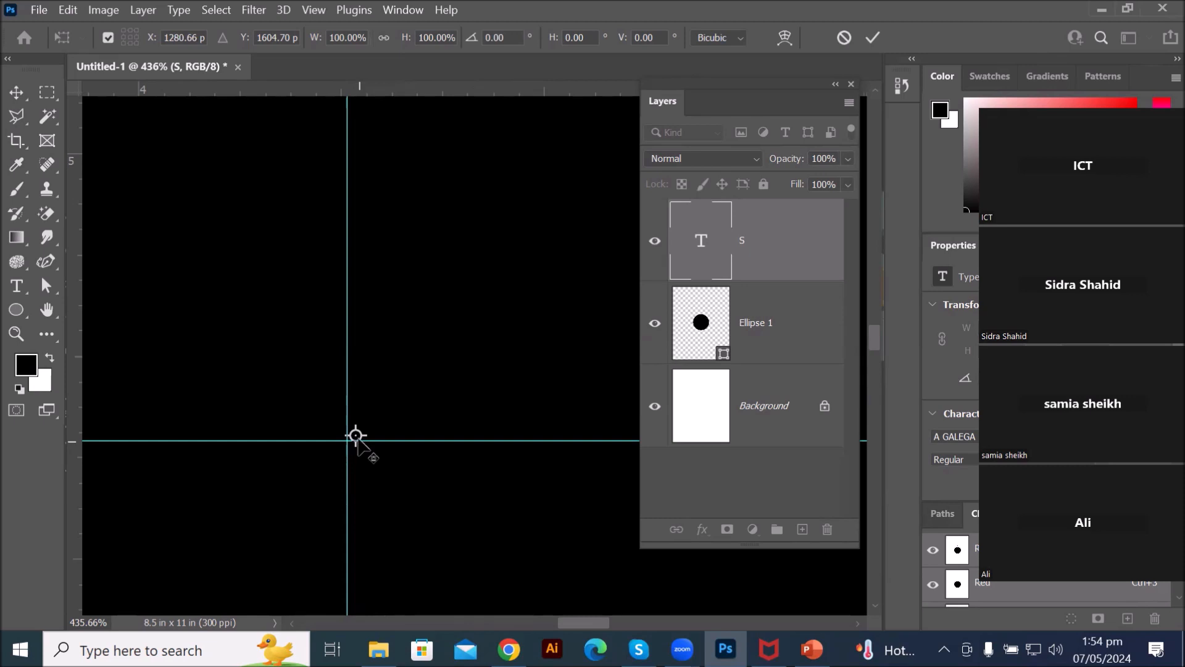
drag(355, 435, 348, 443)
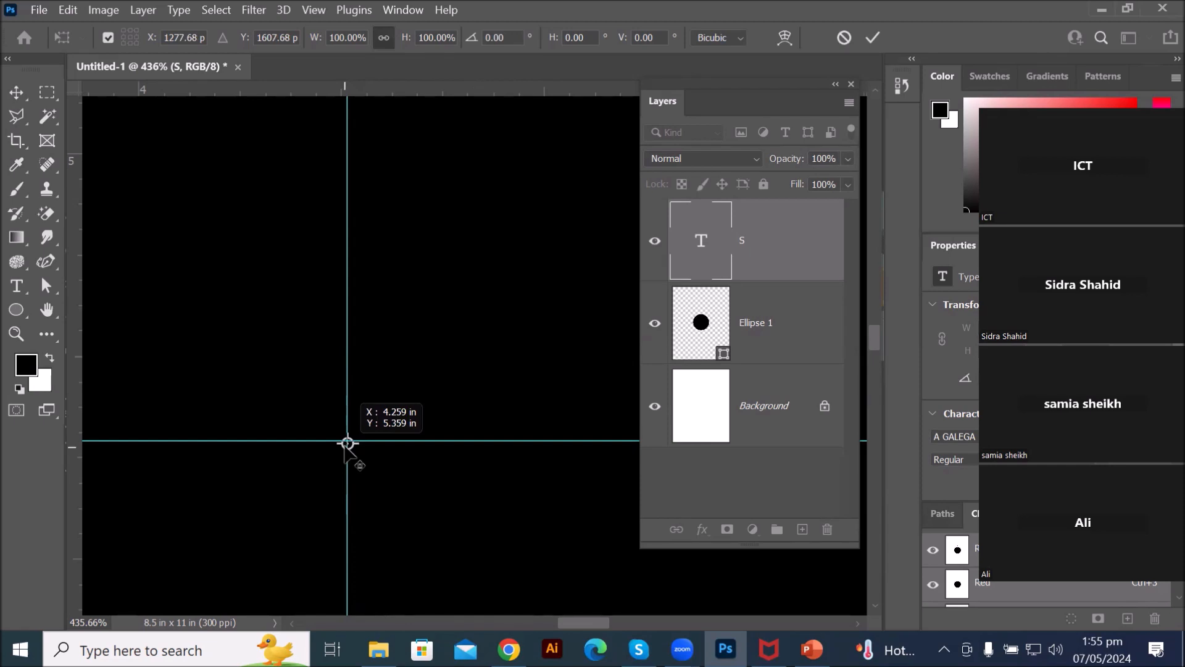
drag(347, 444, 347, 442)
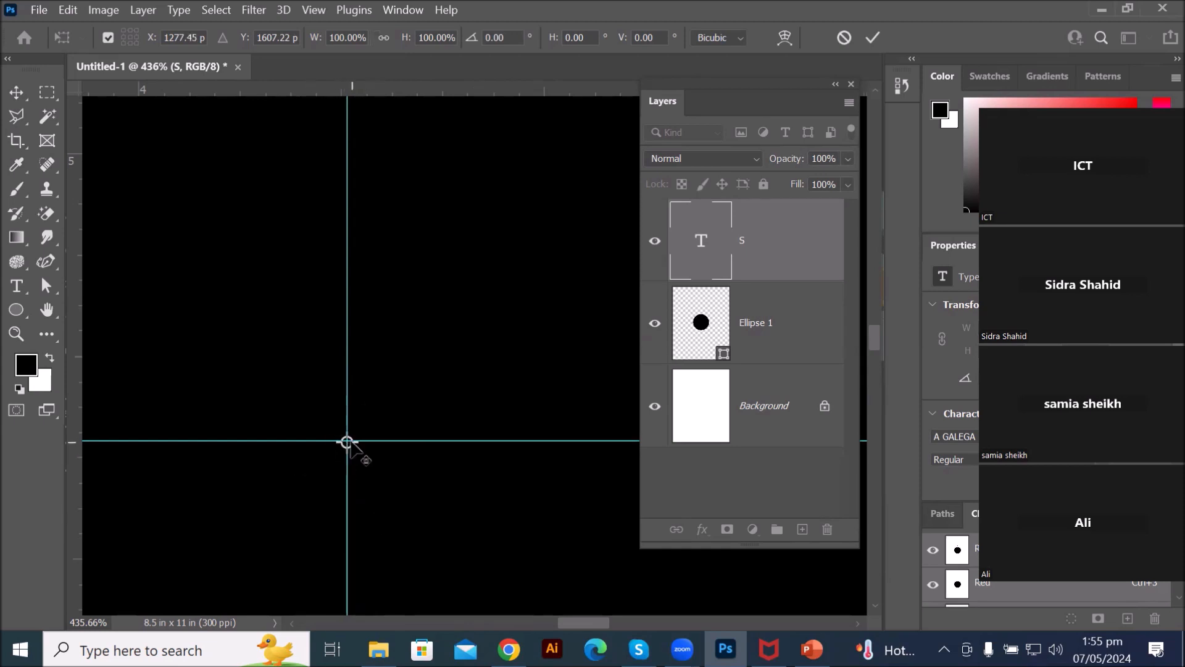
Step: Try rotating the S around the circle's centre by 15° and 30°, and return it to 0°
scroll(450, 283, down, 2)
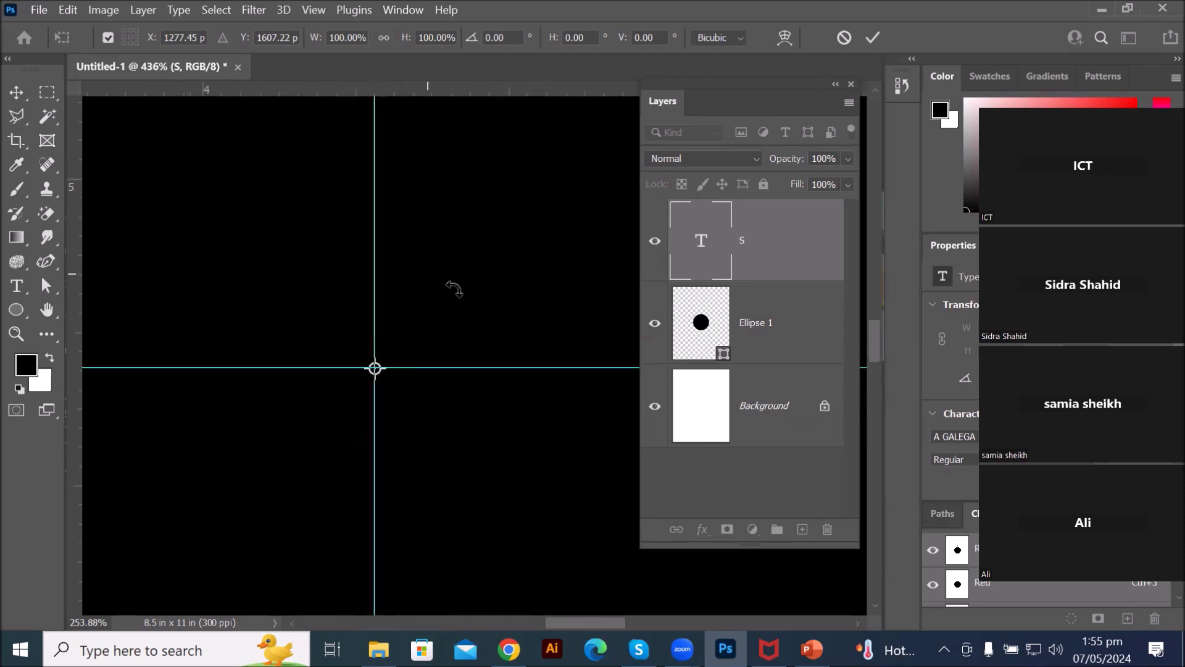
scroll(505, 272, down, 5)
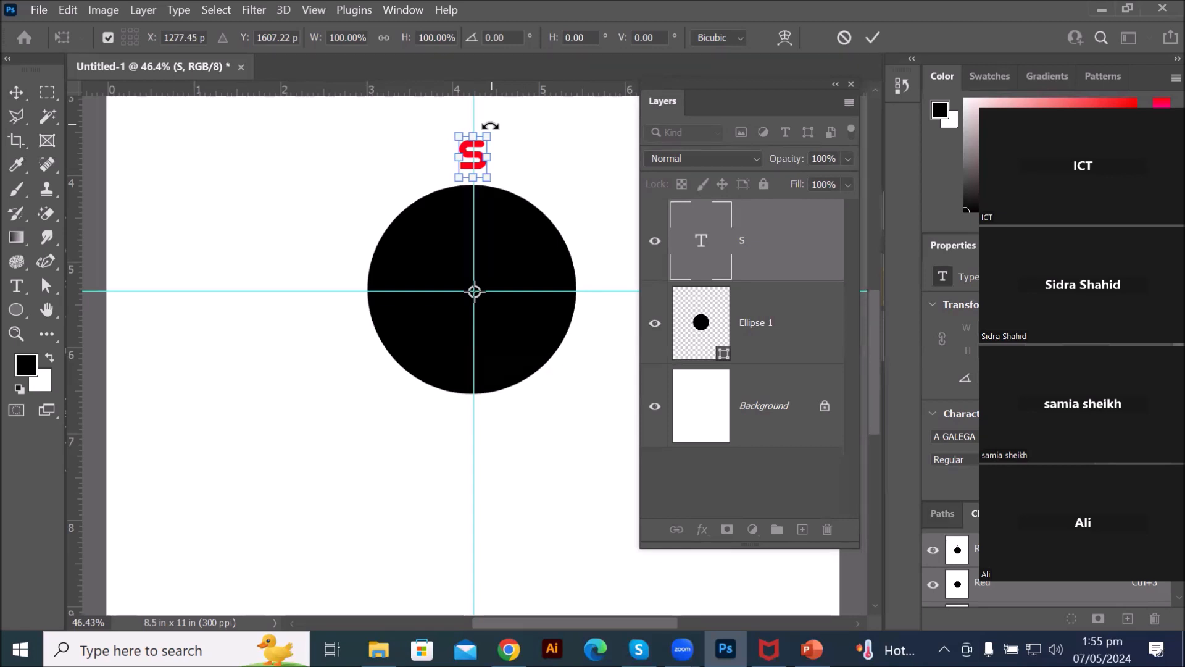
drag(490, 126, 517, 147)
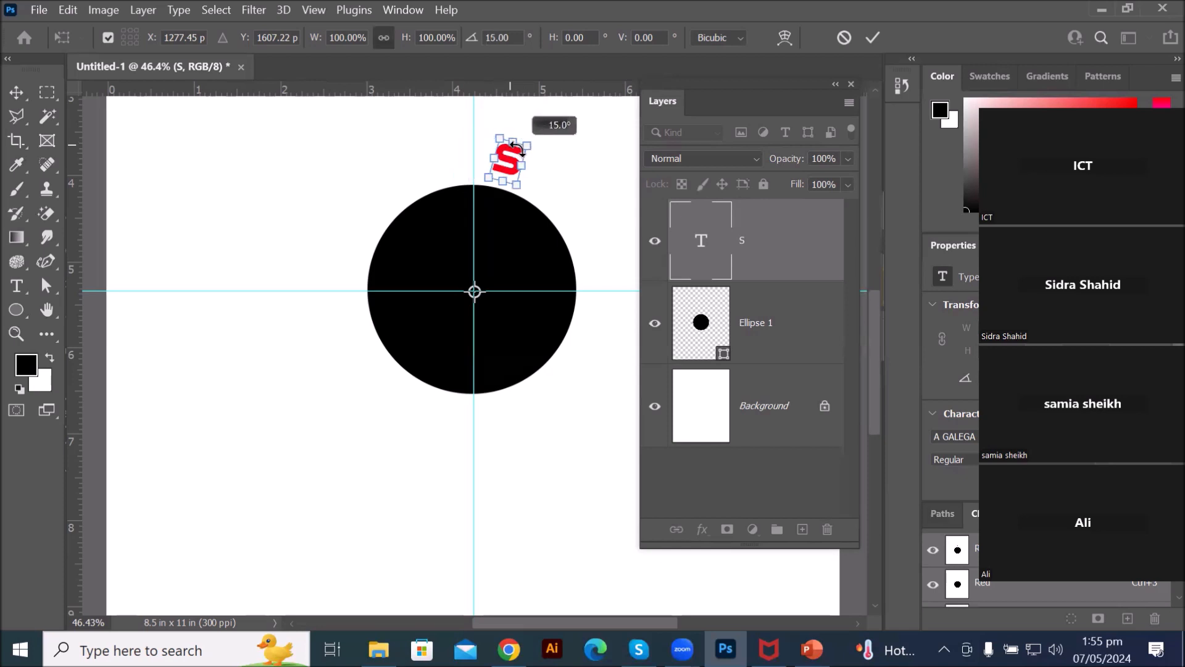
drag(516, 147, 535, 163)
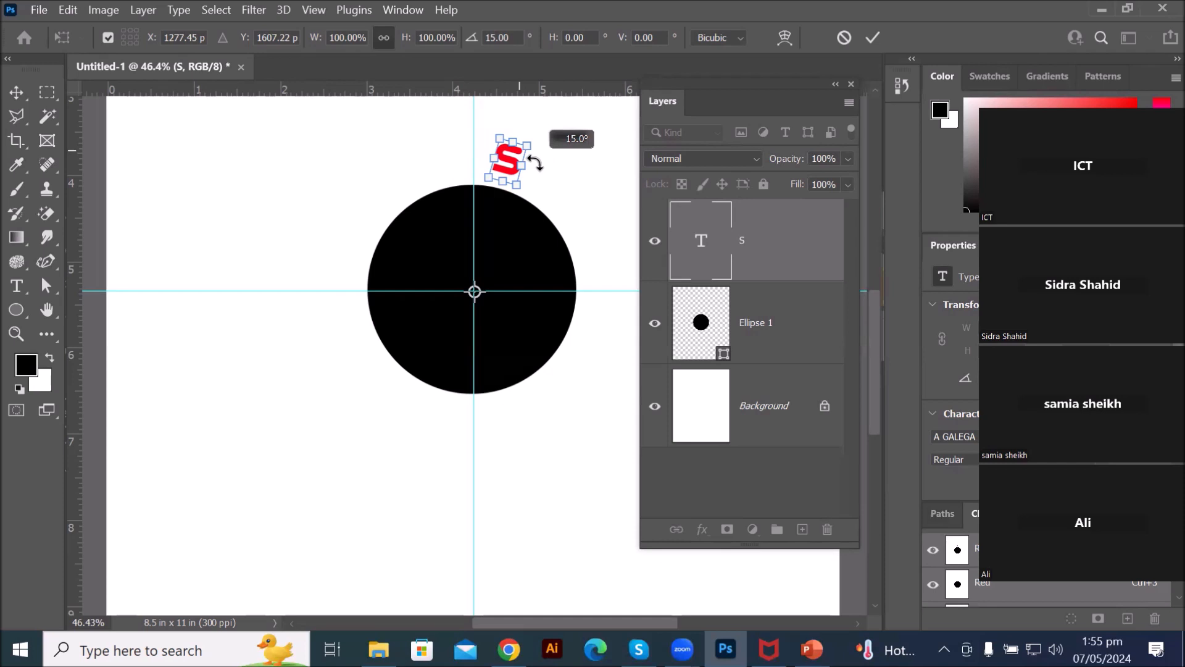
drag(534, 163, 556, 178)
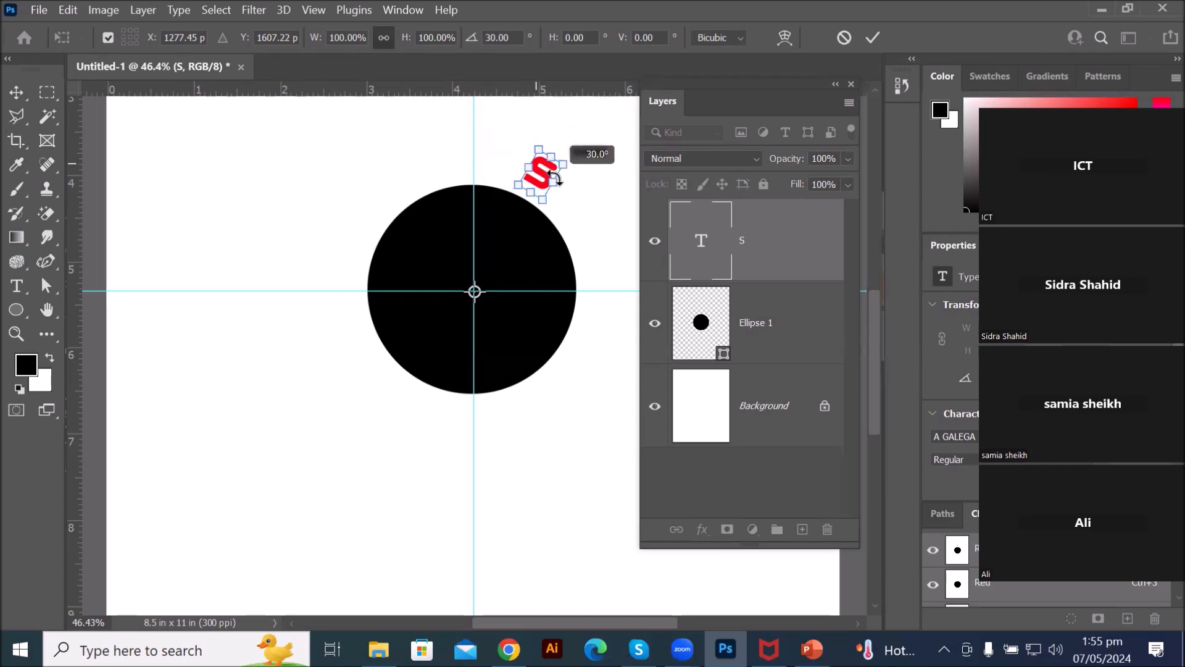
drag(553, 177, 478, 179)
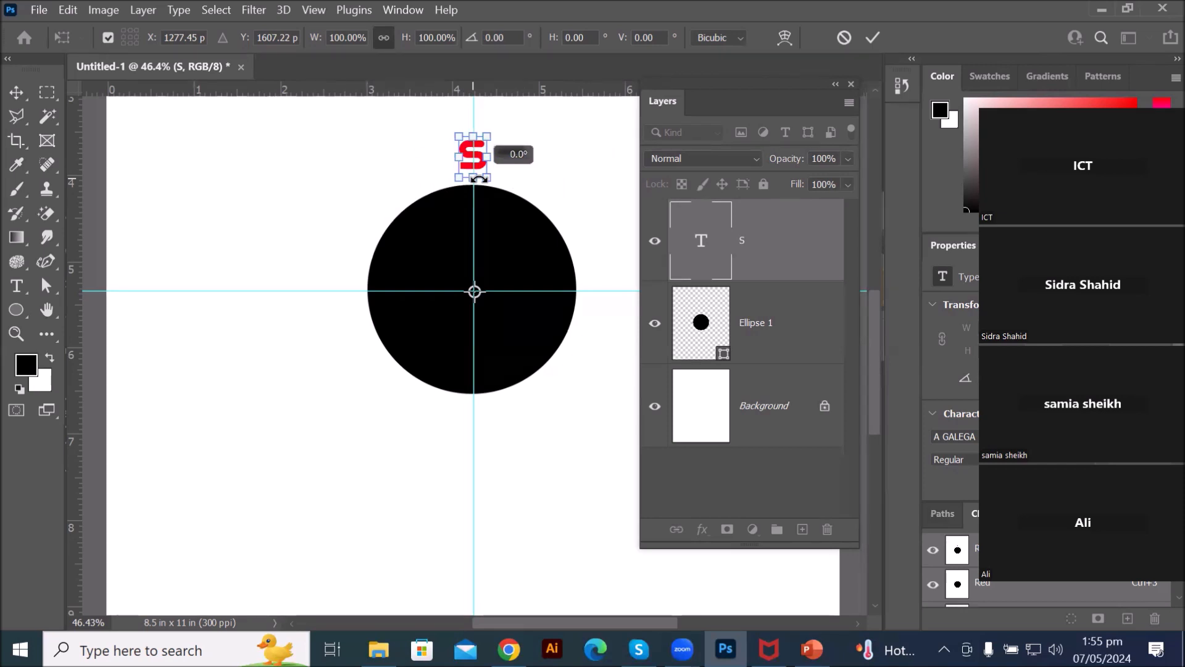
drag(478, 179, 485, 214)
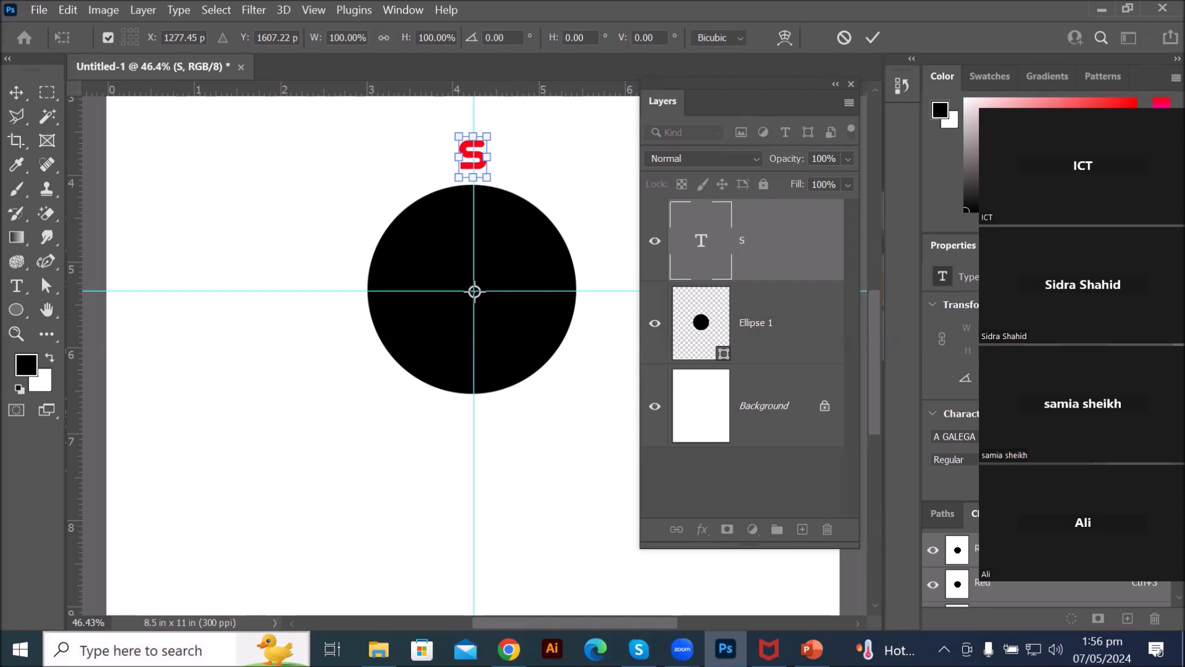
Step: Switch to the Windows Calculator by searching for "cal"
click(141, 650)
text(cal)
key(Return)
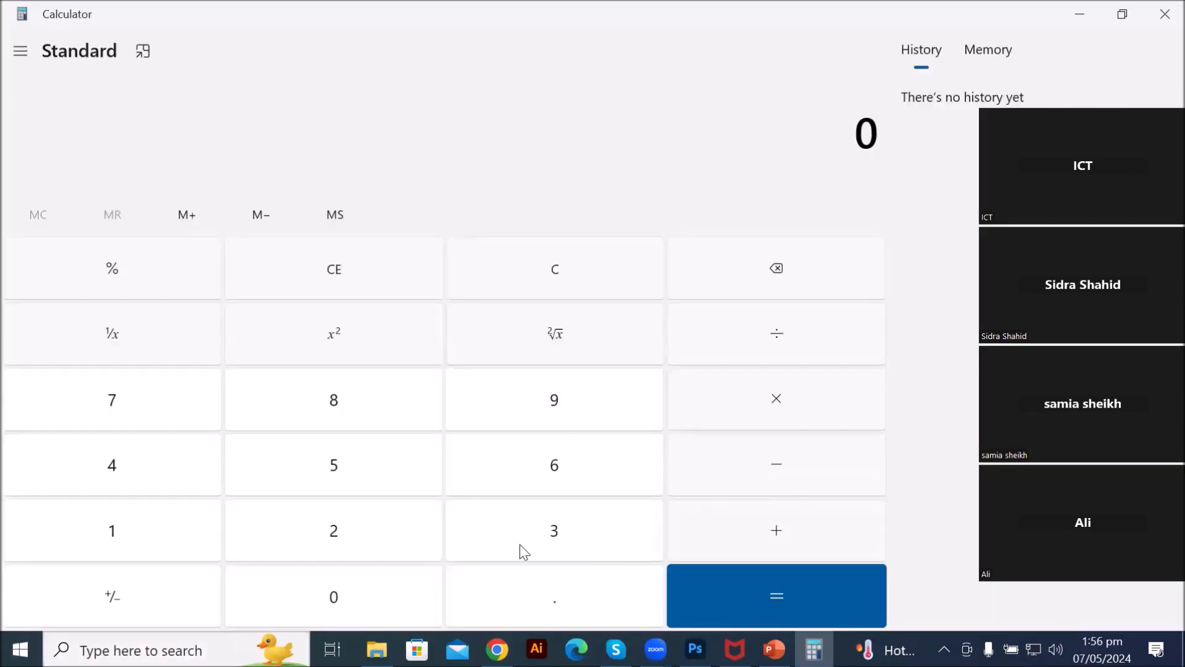
Step: Calculate 360 divided by 15
text(360)
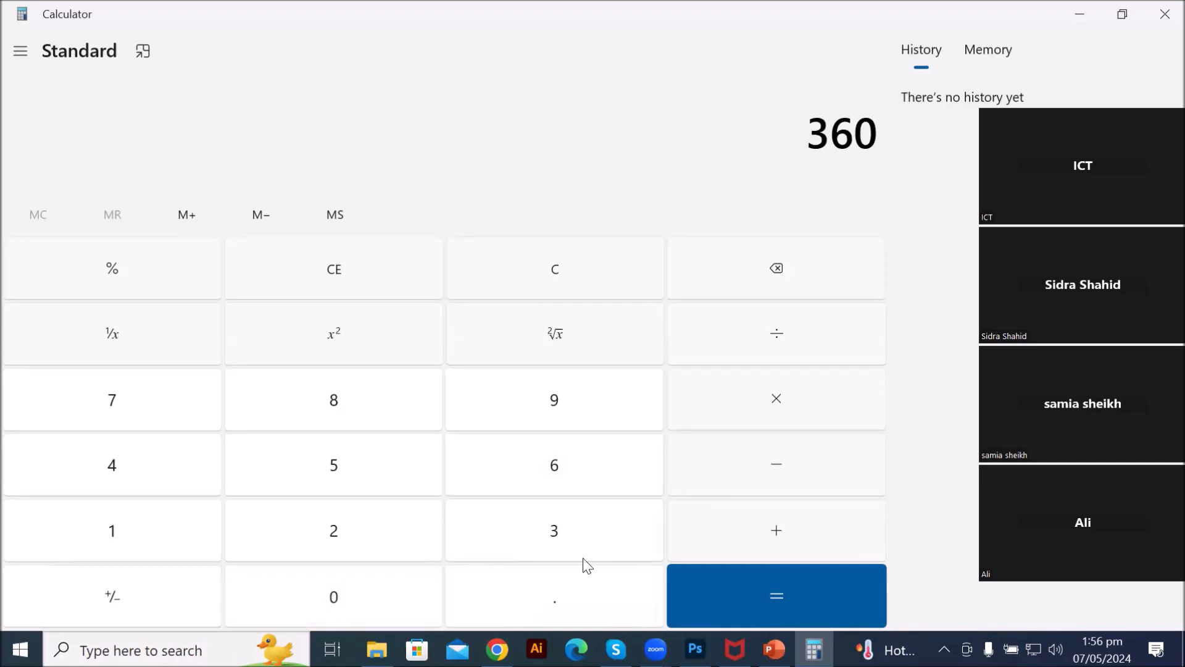
click(762, 335)
click(137, 544)
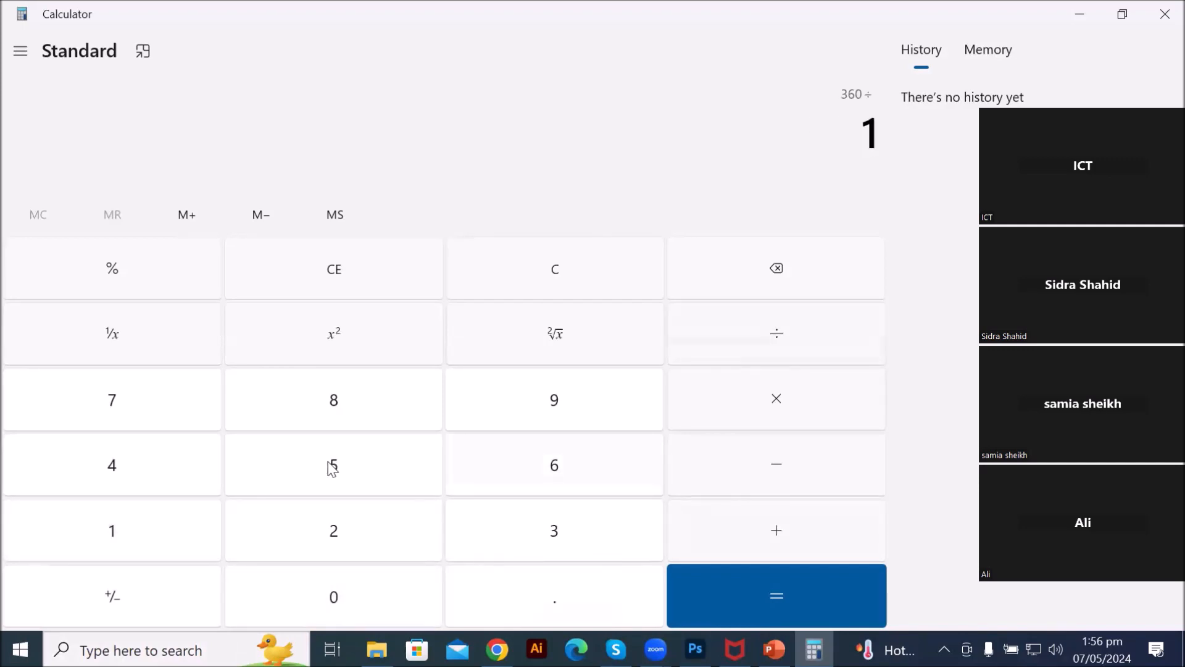
click(333, 466)
click(768, 593)
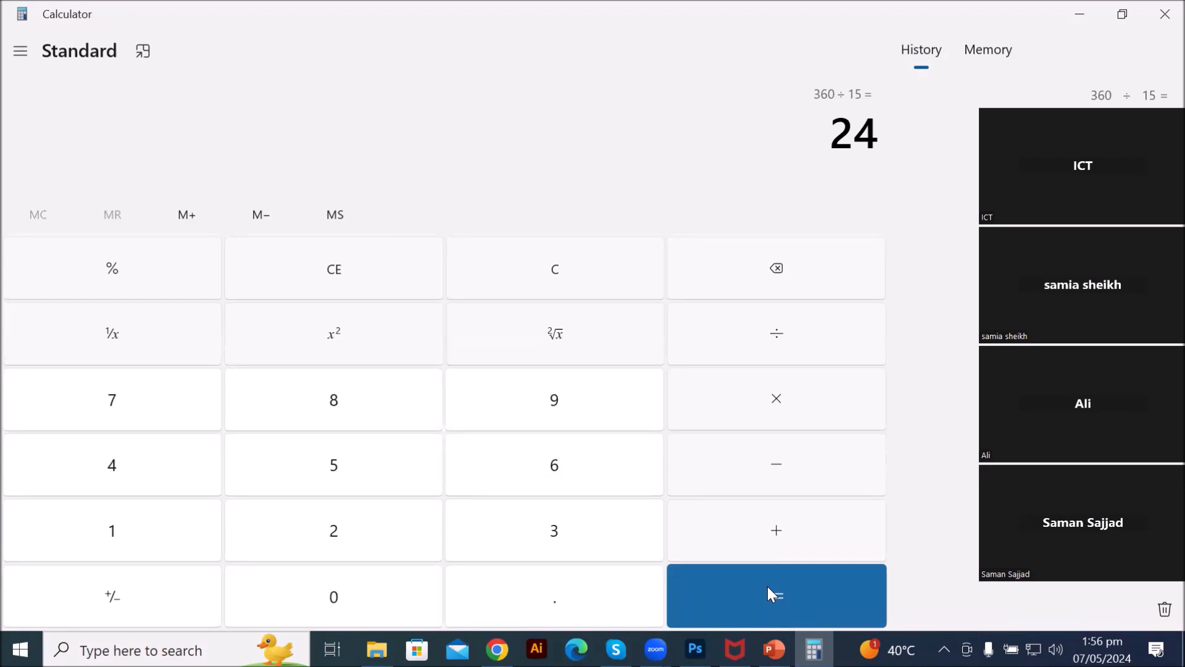
Step: Clear the result and calculate 360 divided by 16
click(355, 270)
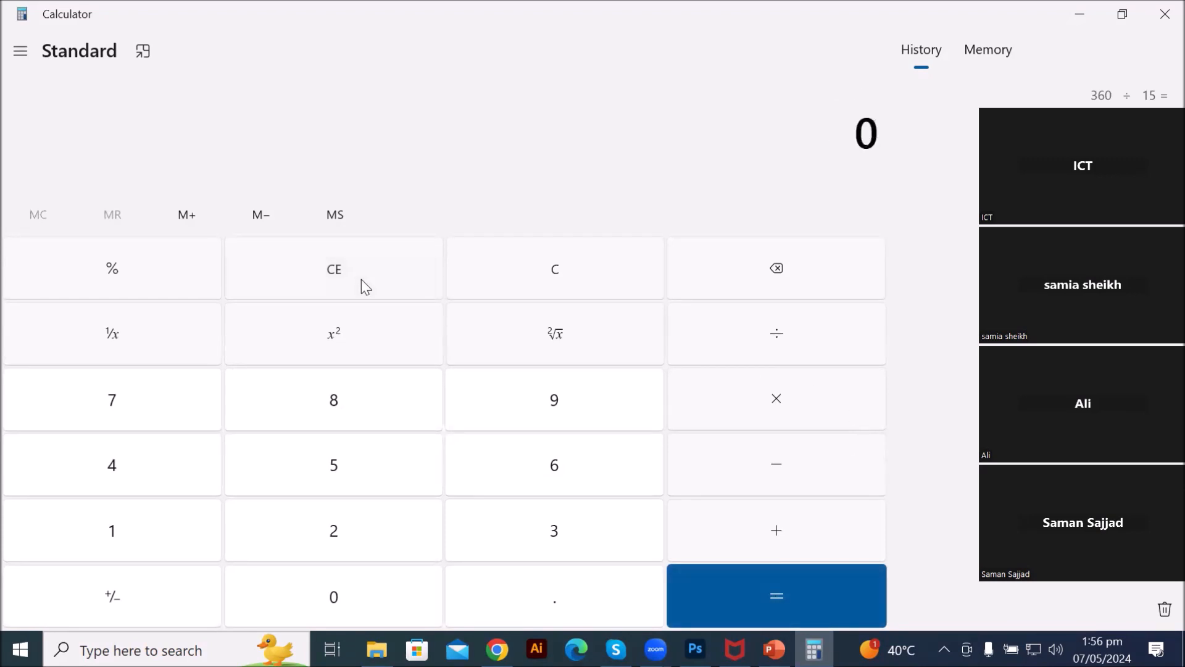
click(525, 535)
click(559, 463)
click(347, 600)
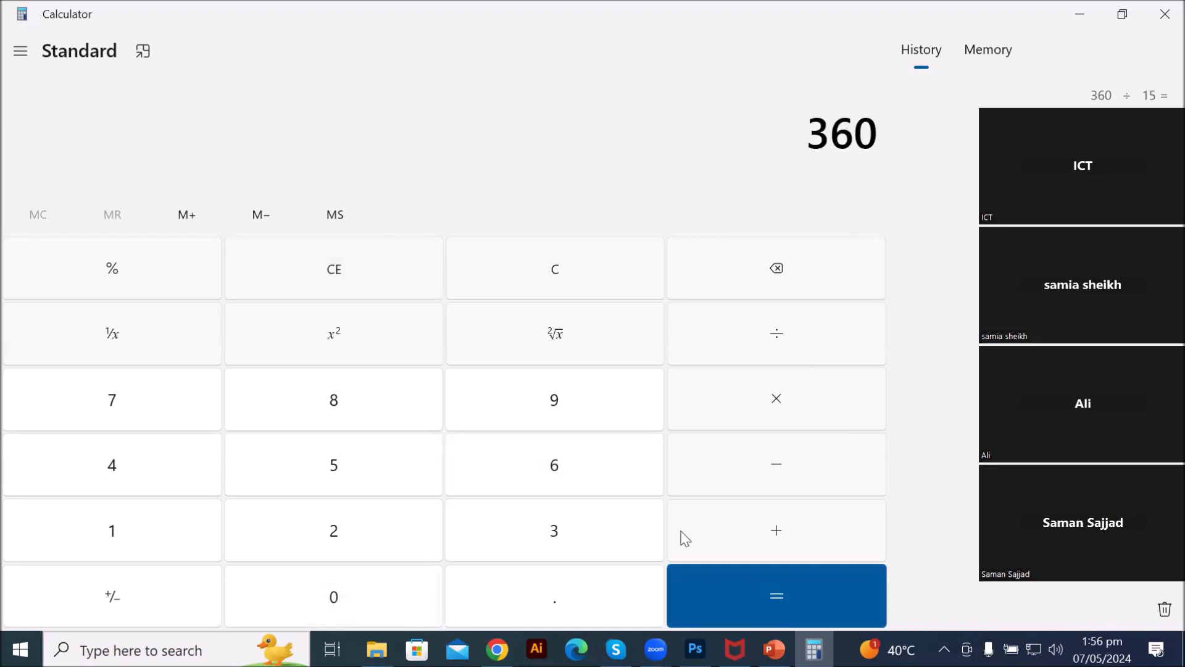
click(777, 337)
click(139, 536)
click(555, 468)
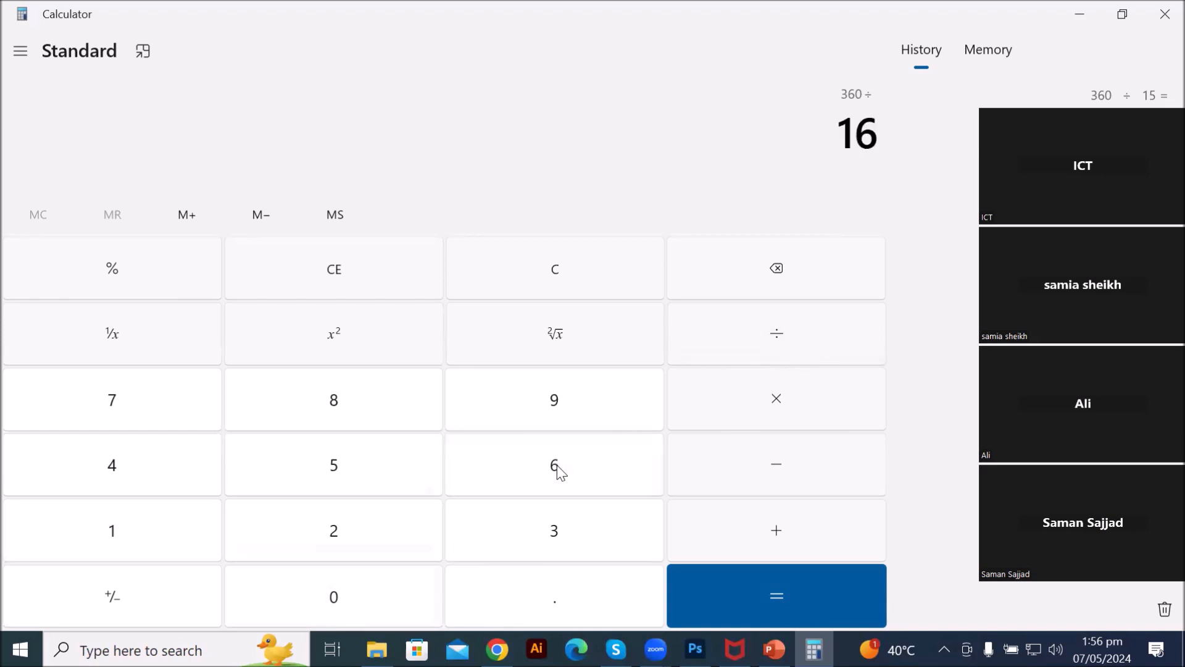
click(770, 596)
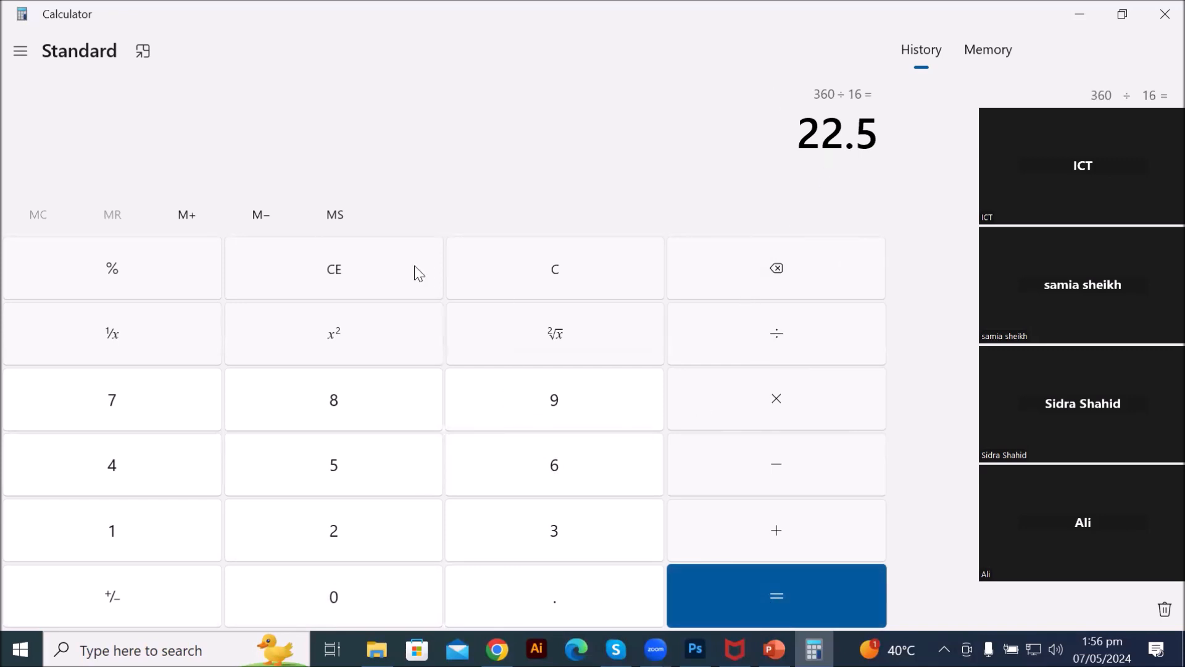
Step: Clear the result and calculate 360 divided by 12
click(336, 269)
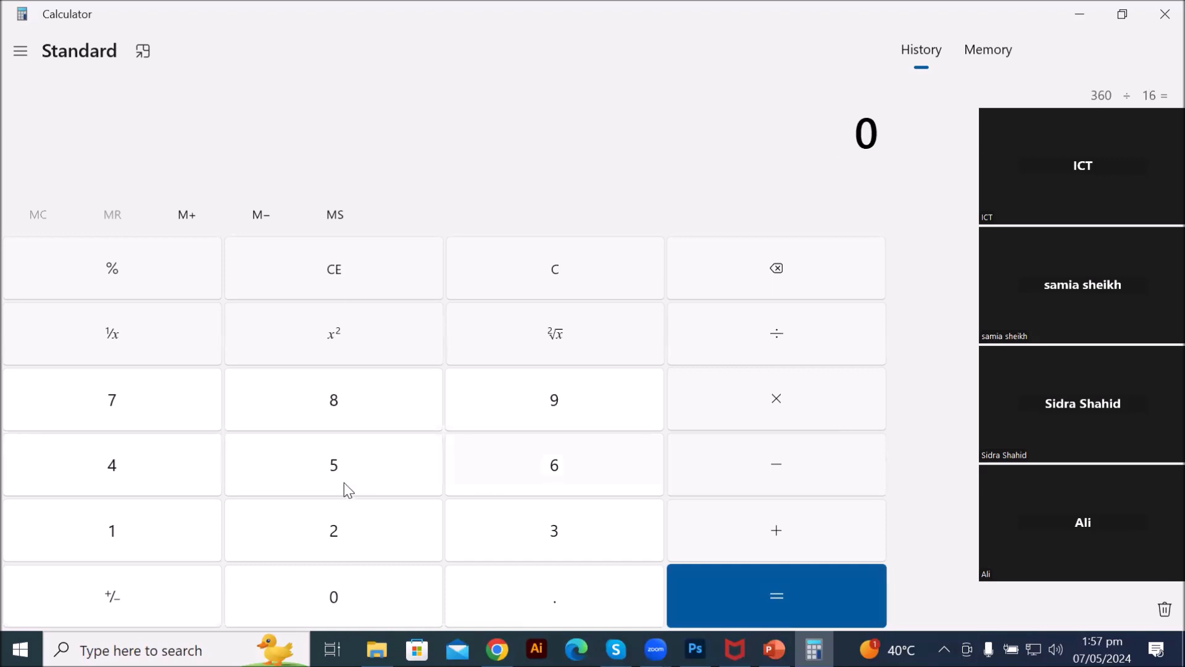
click(506, 531)
click(537, 475)
click(384, 604)
click(778, 337)
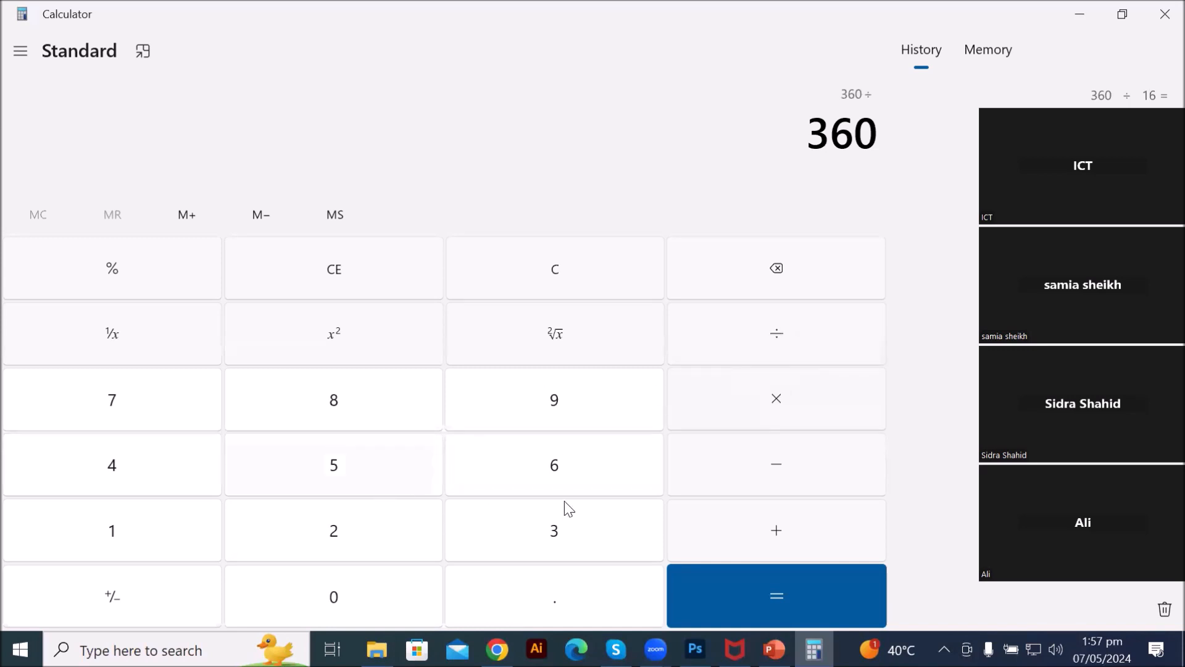
click(148, 535)
click(331, 542)
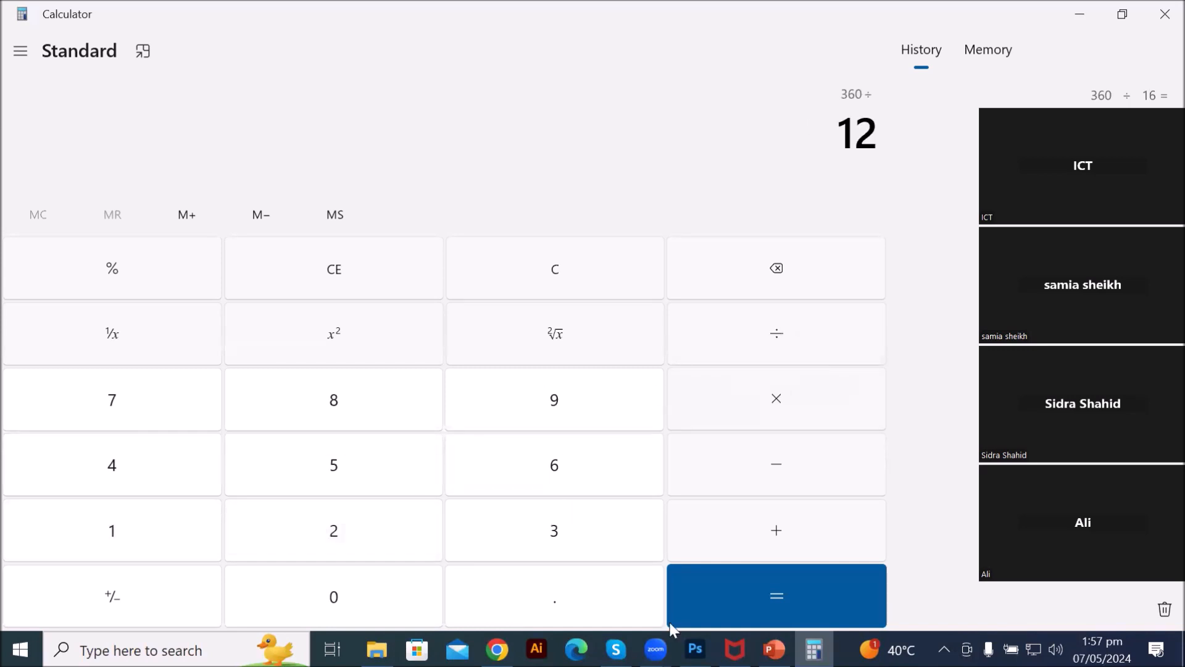
click(753, 602)
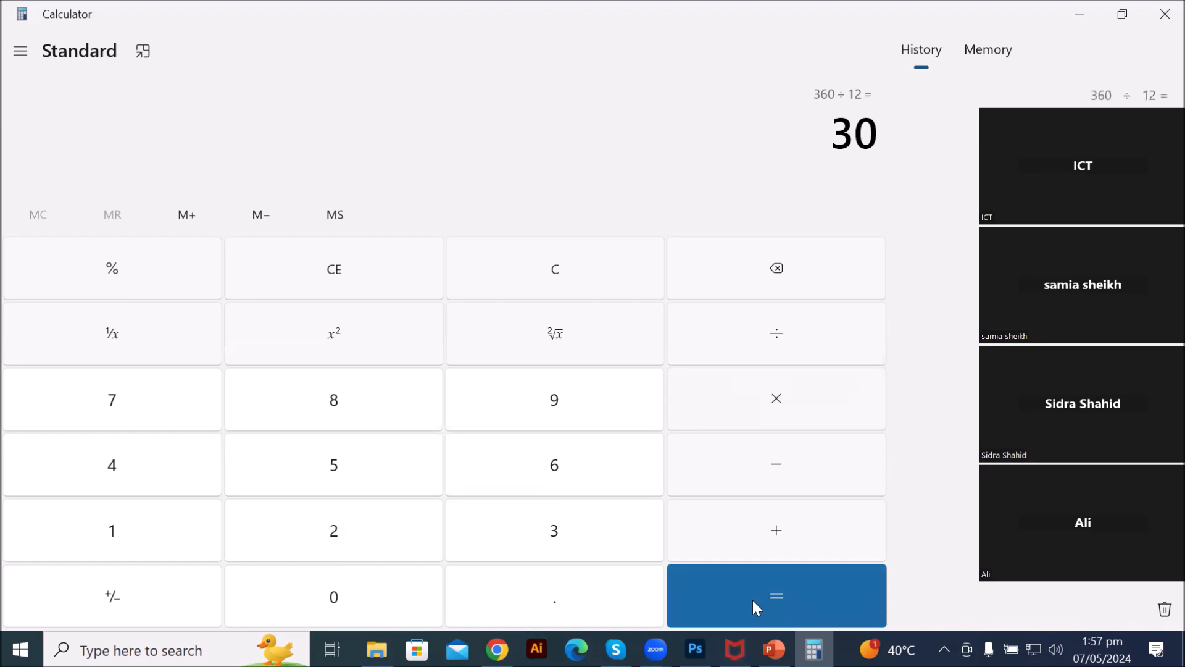
Step: Close the calculator, then rotate the S by 15° about the circle's centre in Photoshop and commit the transform
click(1165, 13)
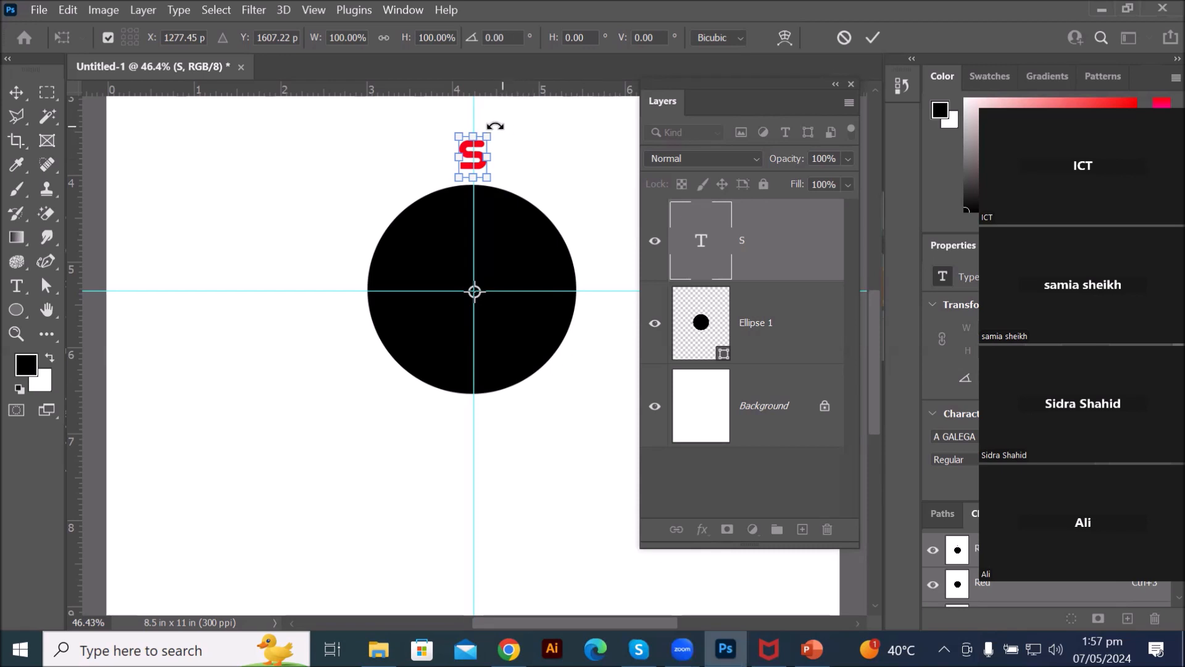
drag(495, 126, 528, 154)
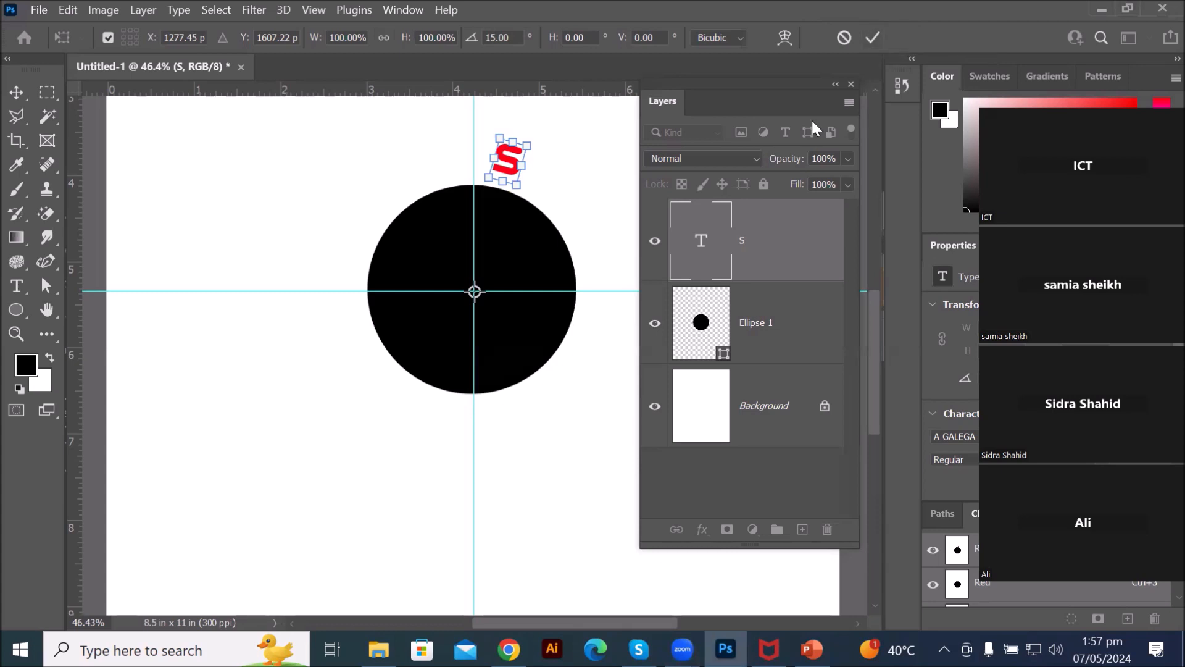
click(872, 35)
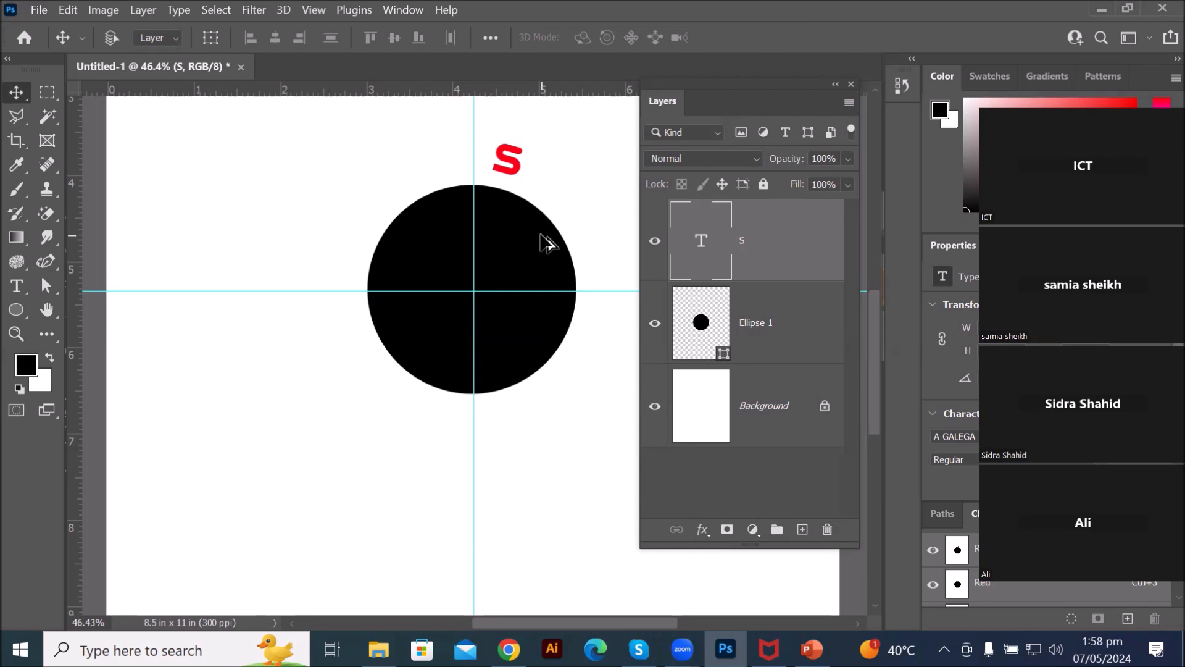
Step: Duplicate the S with the repeated 15° rotation until 23 copies complete the ring around the black circle
key(ctrl+shift+alt+t)
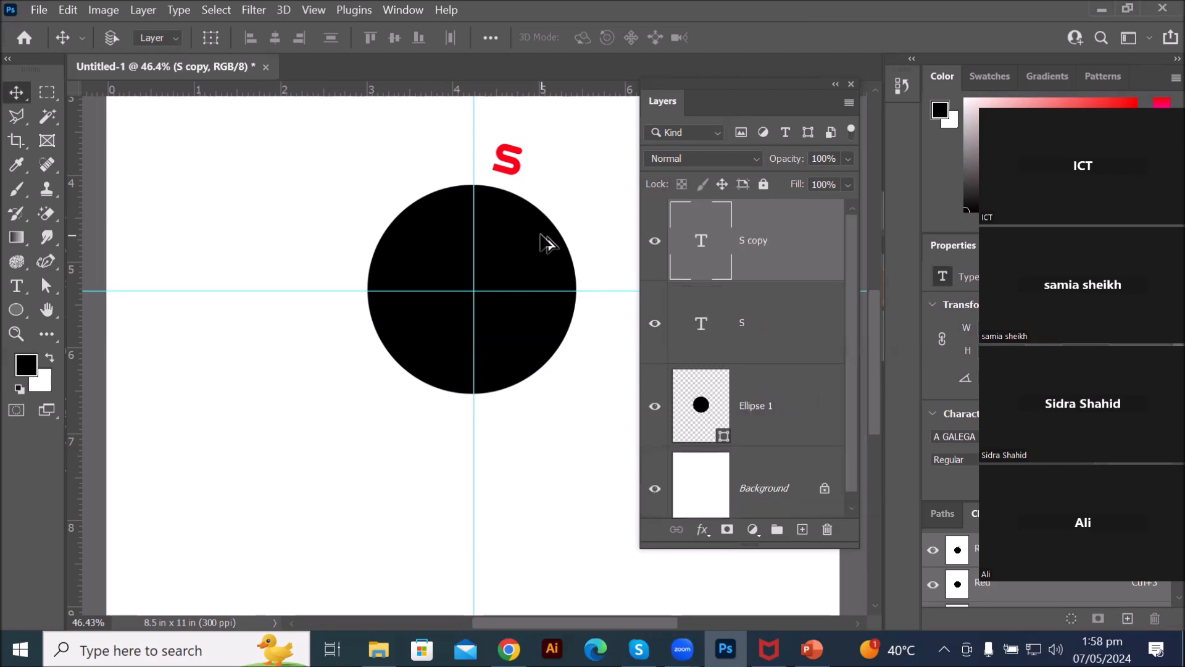
key(ctrl+shift+alt+t)
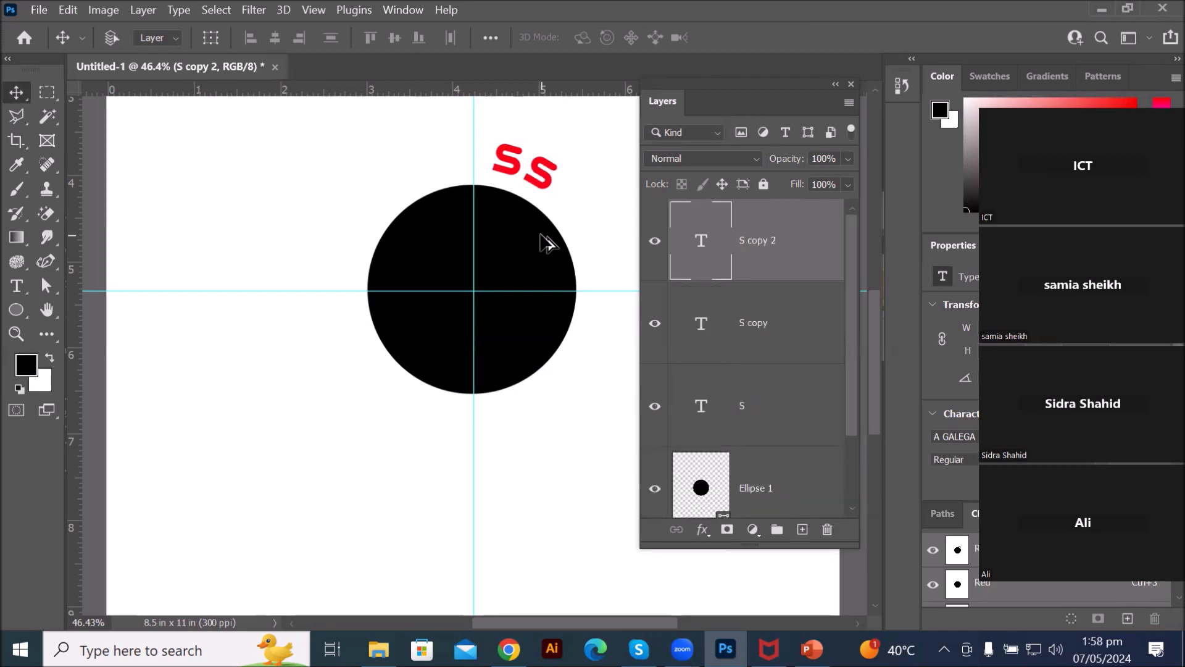
key(ctrl+shift+alt+t)
key(ctrl+shift+alt+t)
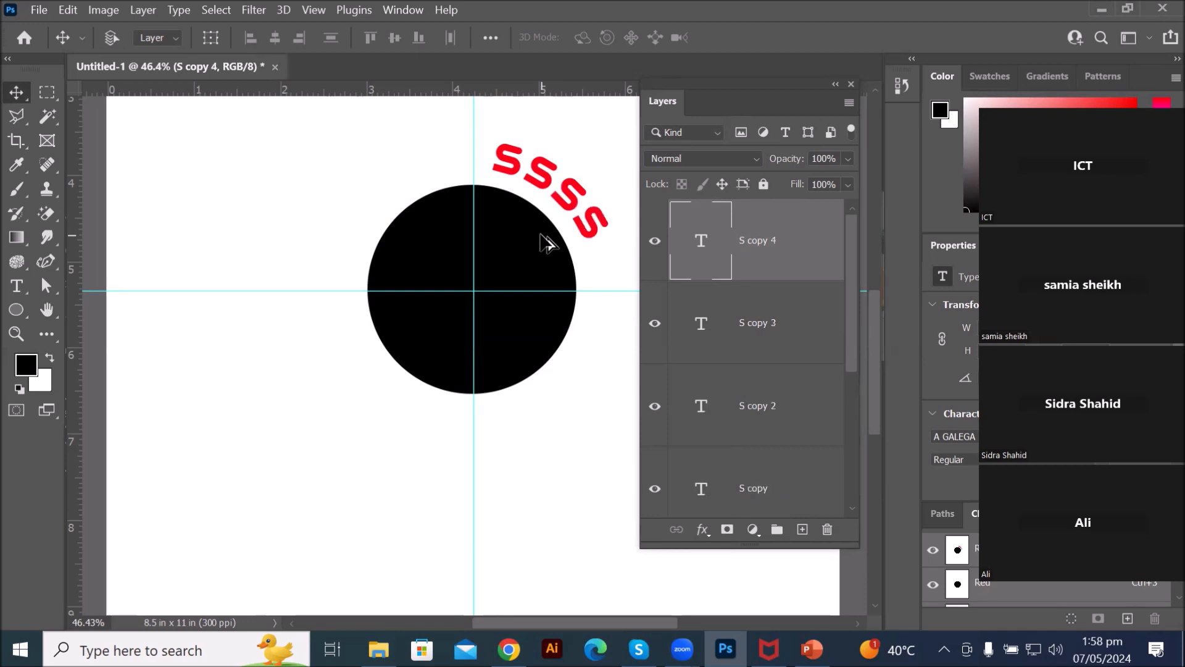
key(ctrl+shift+alt+t)
key(ctrl+shift+alt+t)
key(ctrl+shift+alt+t)
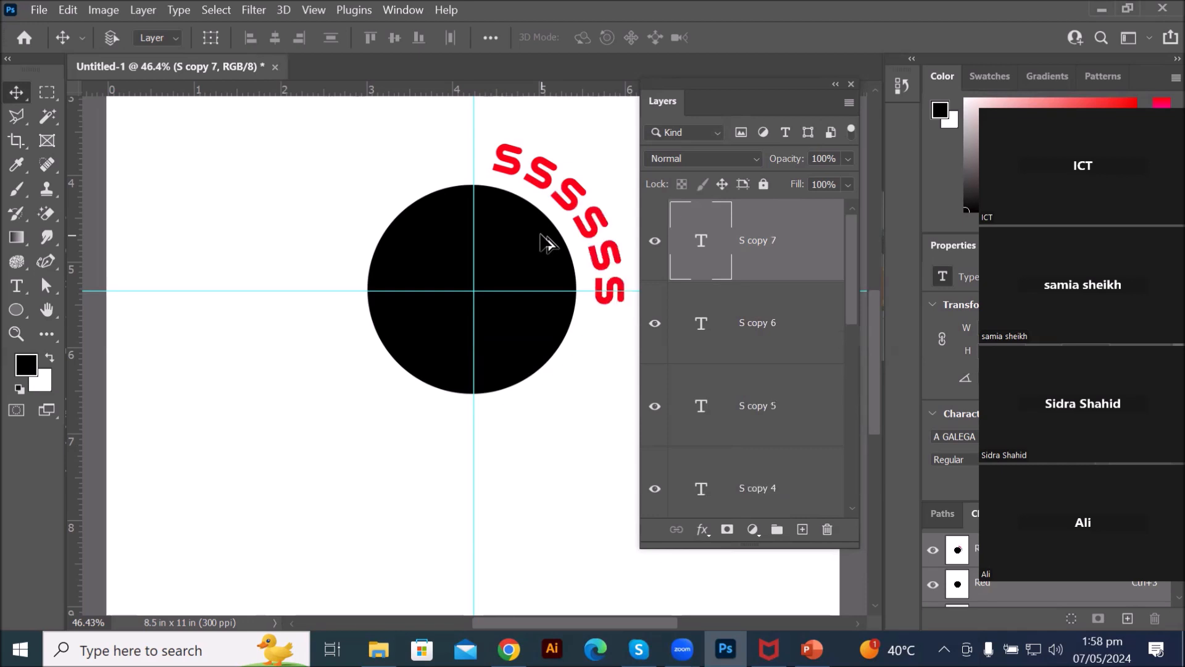
key(ctrl+shift+alt+t)
key(ctrl+shift+alt+t)
key(ctrl+shift+alt+t)
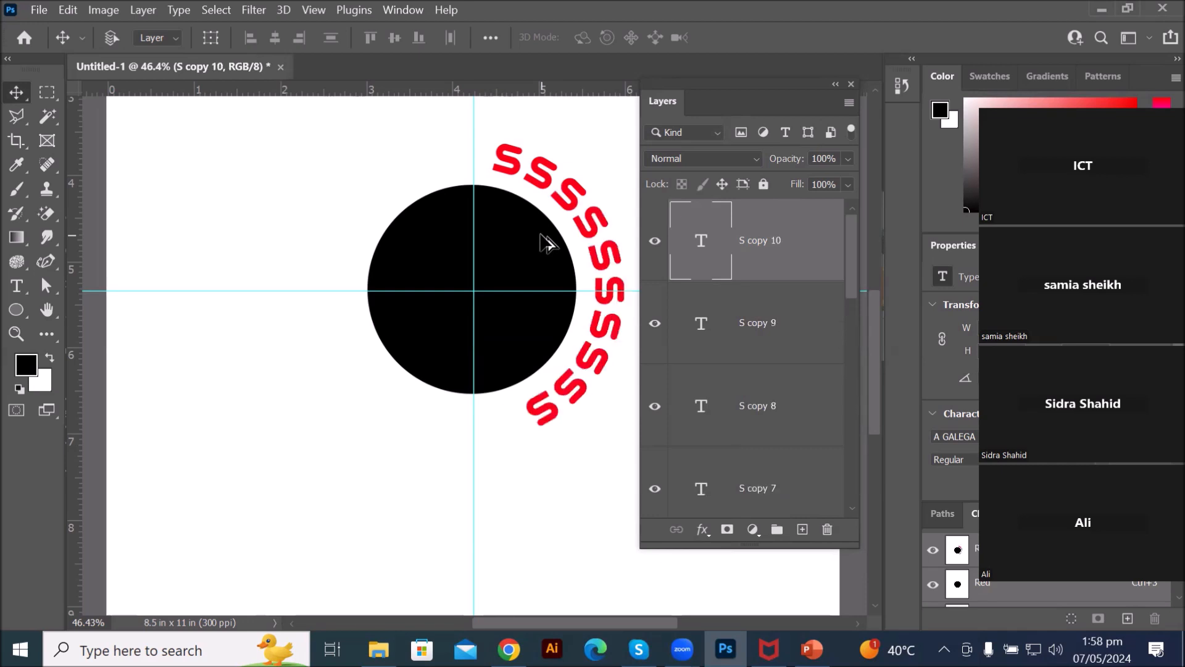
key(ctrl+shift+alt+t)
key(ctrl+shift+alt+t)
key(ctrl+shift+alt+t)
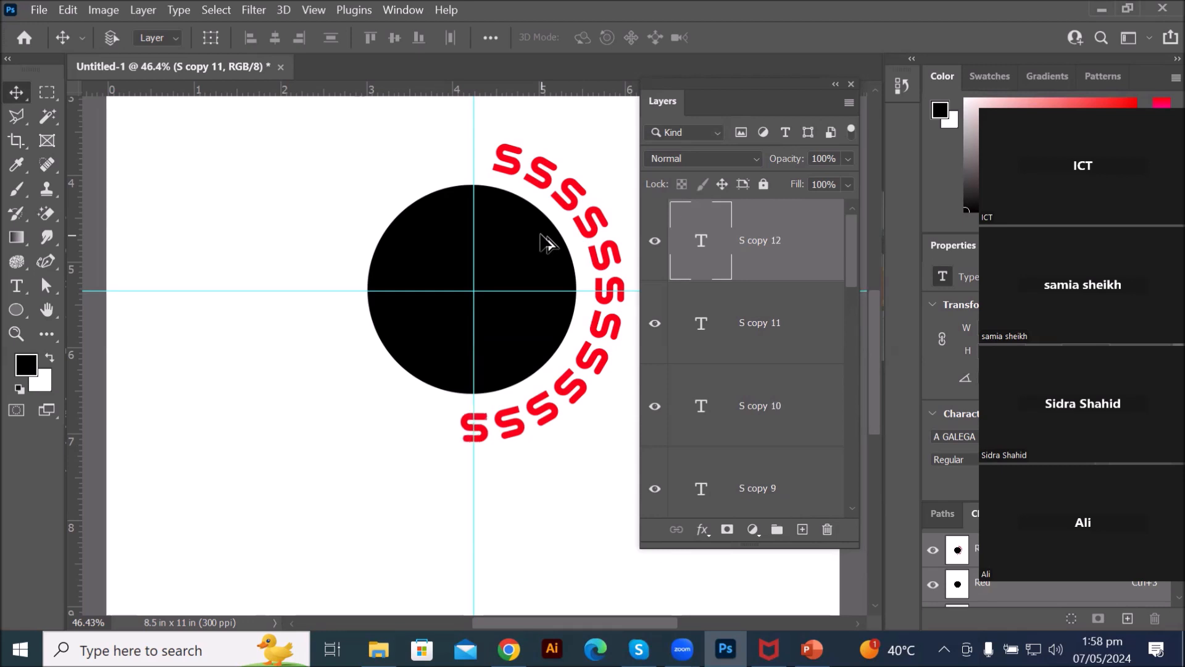
key(ctrl+shift+alt+t)
key(ctrl+shift+alt+t)
key(ctrl+shift+alt+t)
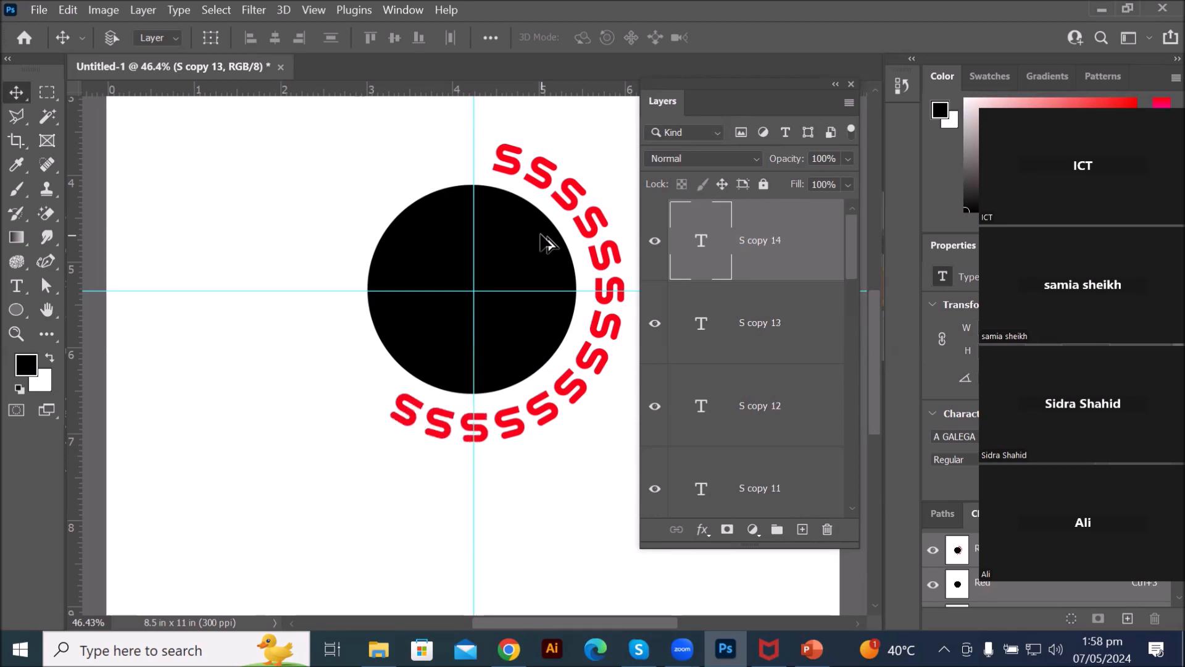
key(ctrl+shift+alt+t)
key(ctrl+shift+alt+t)
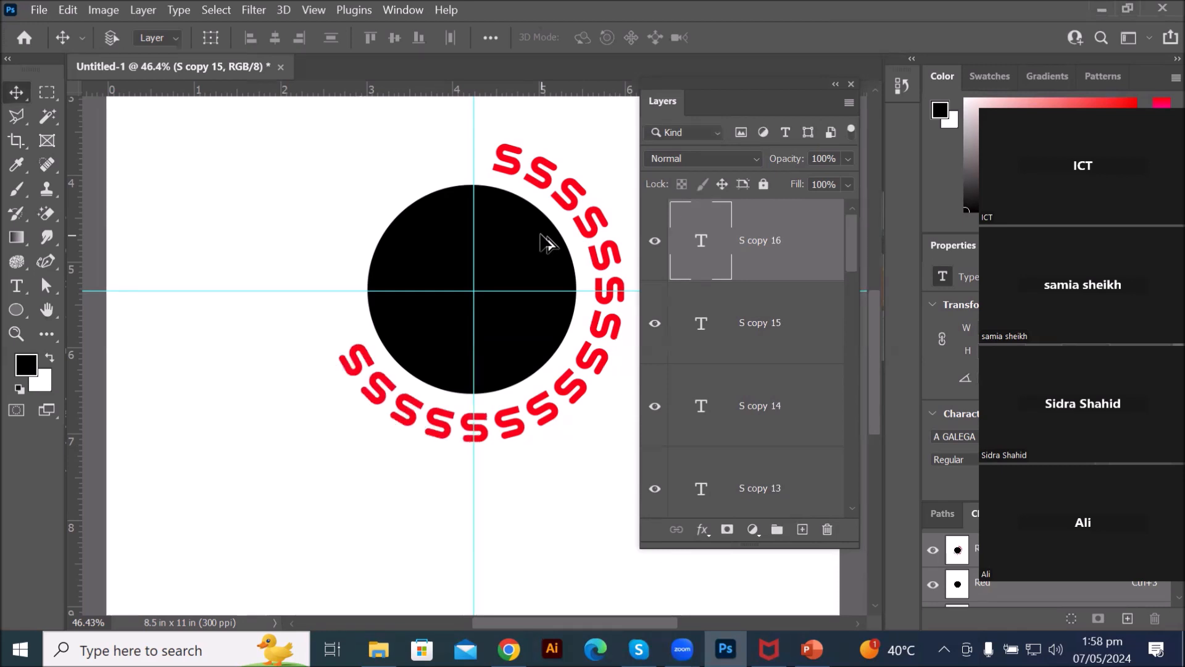
key(ctrl+shift+alt+t)
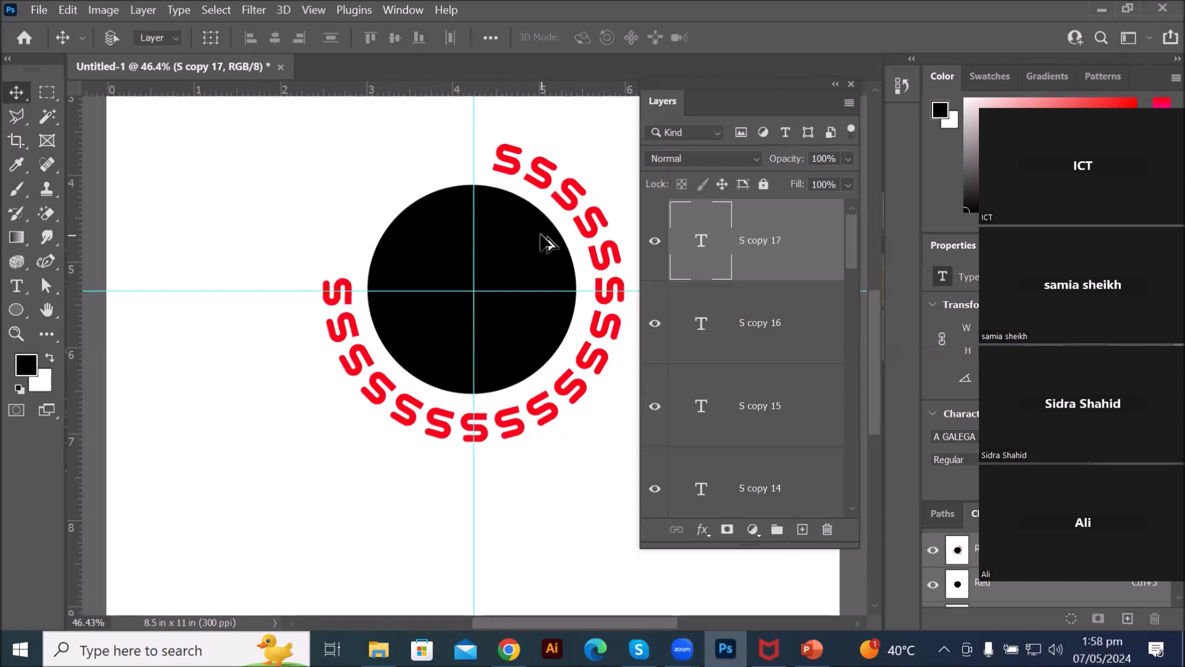
key(ctrl+shift+alt+t)
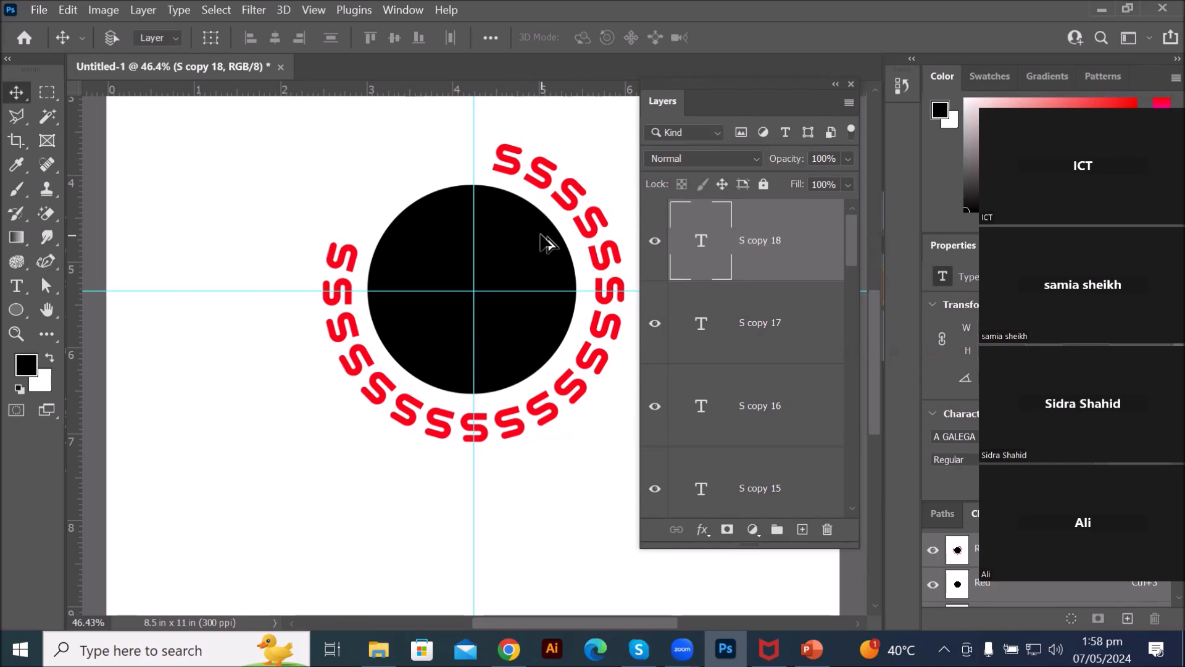
key(ctrl+shift+alt+t)
key(ctrl+shift+alt+t)
key(ctrl+shift+alt+t)
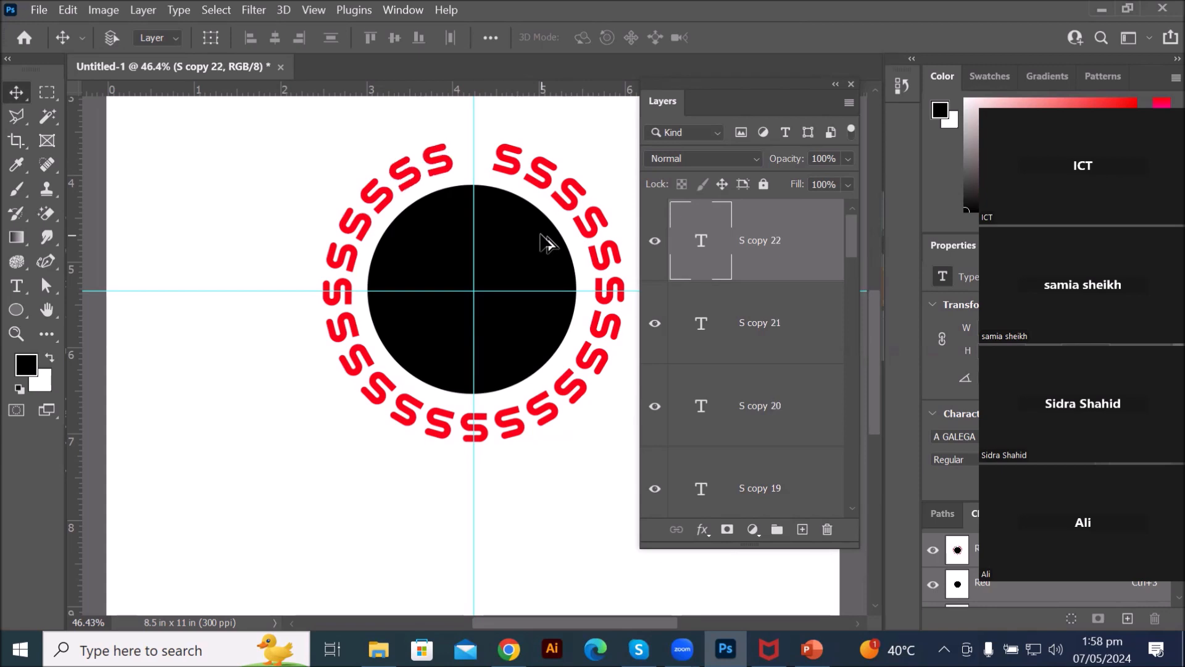
key(ctrl+shift+alt+t)
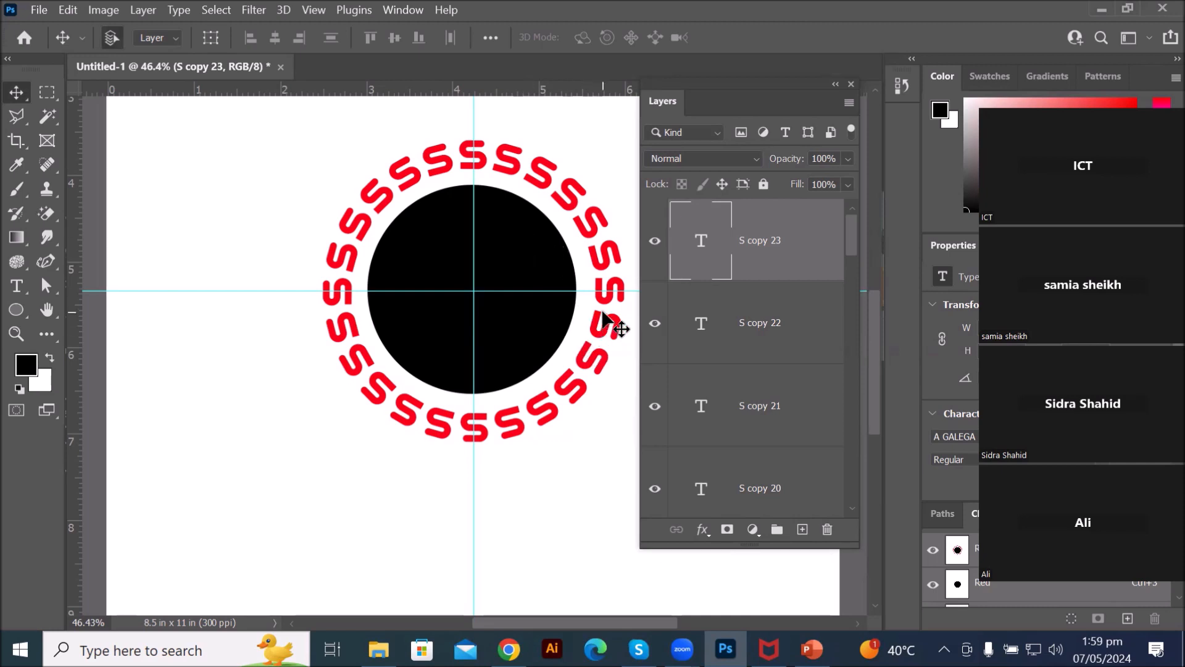
Step: Try drawing a small triangle about 31 by 30 px with the Triangle tool at the black circle's upper edge, and undo it
scroll(603, 313, down, 1)
scroll(603, 313, down, 5)
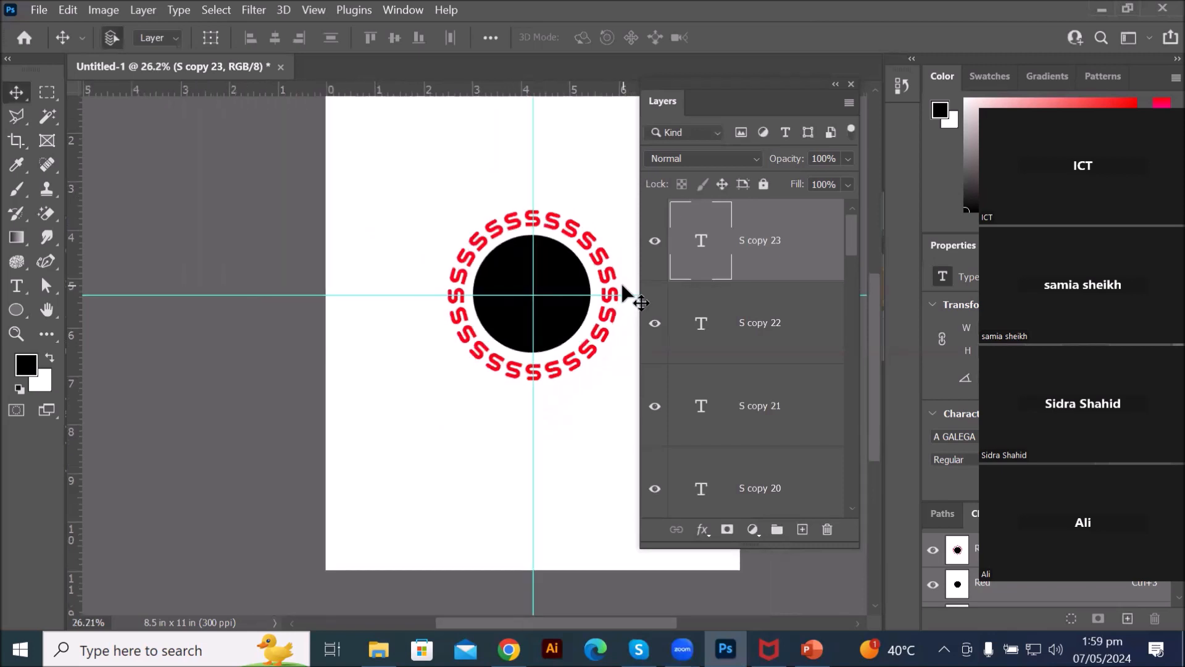
scroll(583, 389, down, 1)
scroll(567, 398, up, 2)
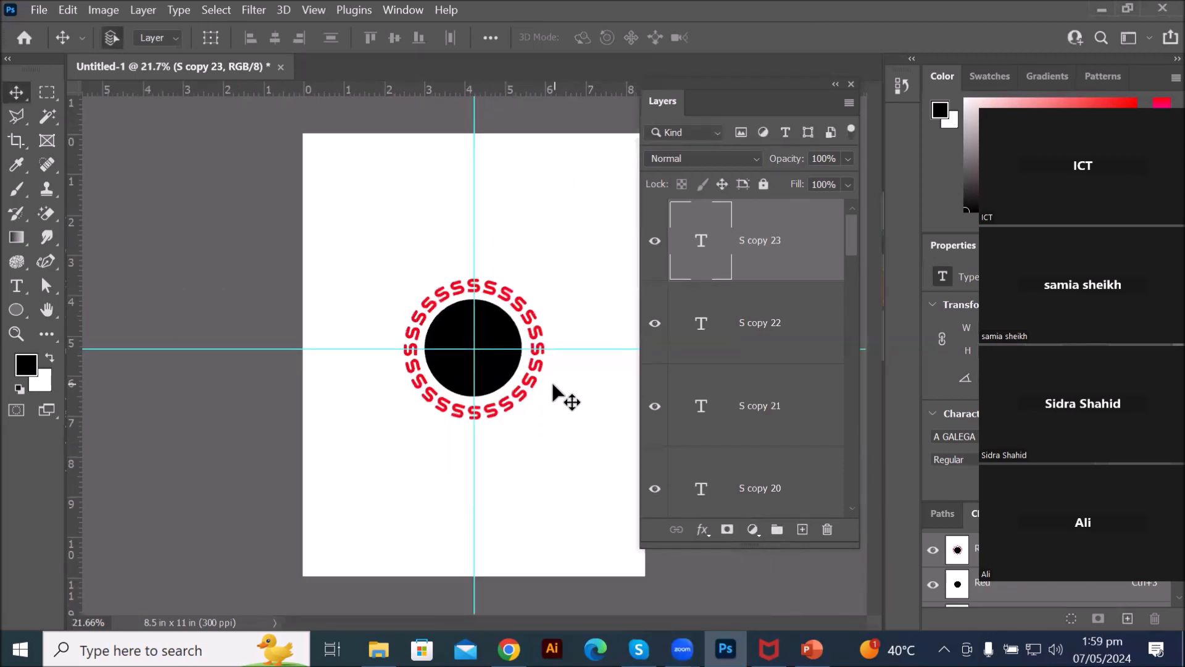
scroll(550, 377, up, 5)
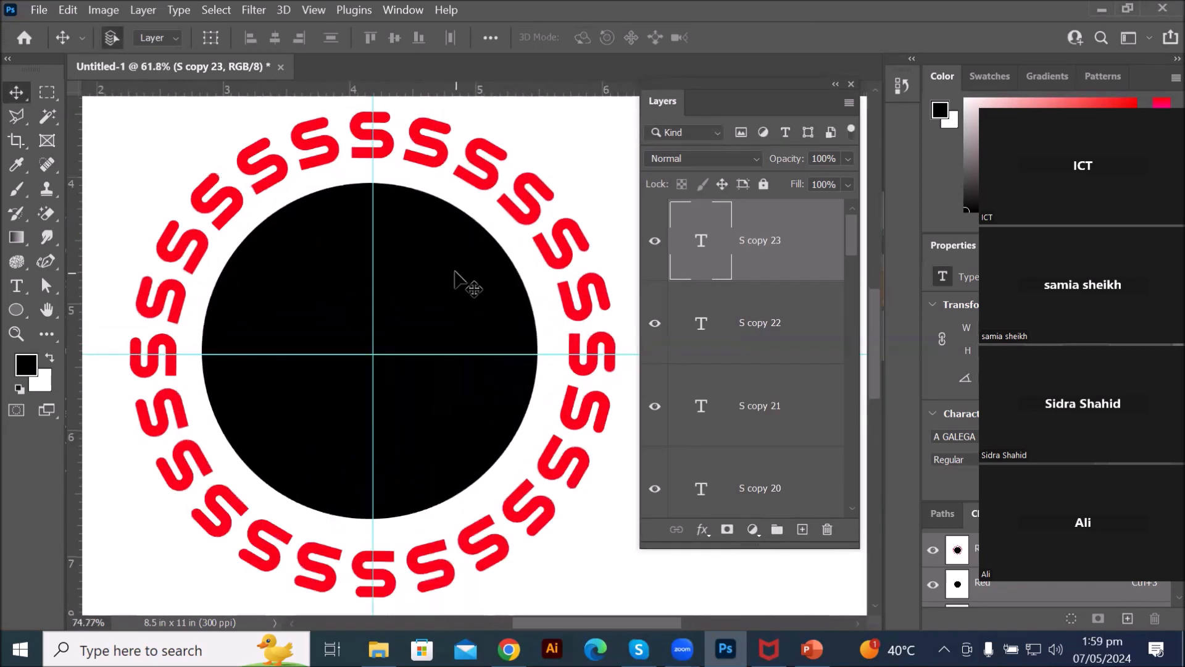
click(15, 314)
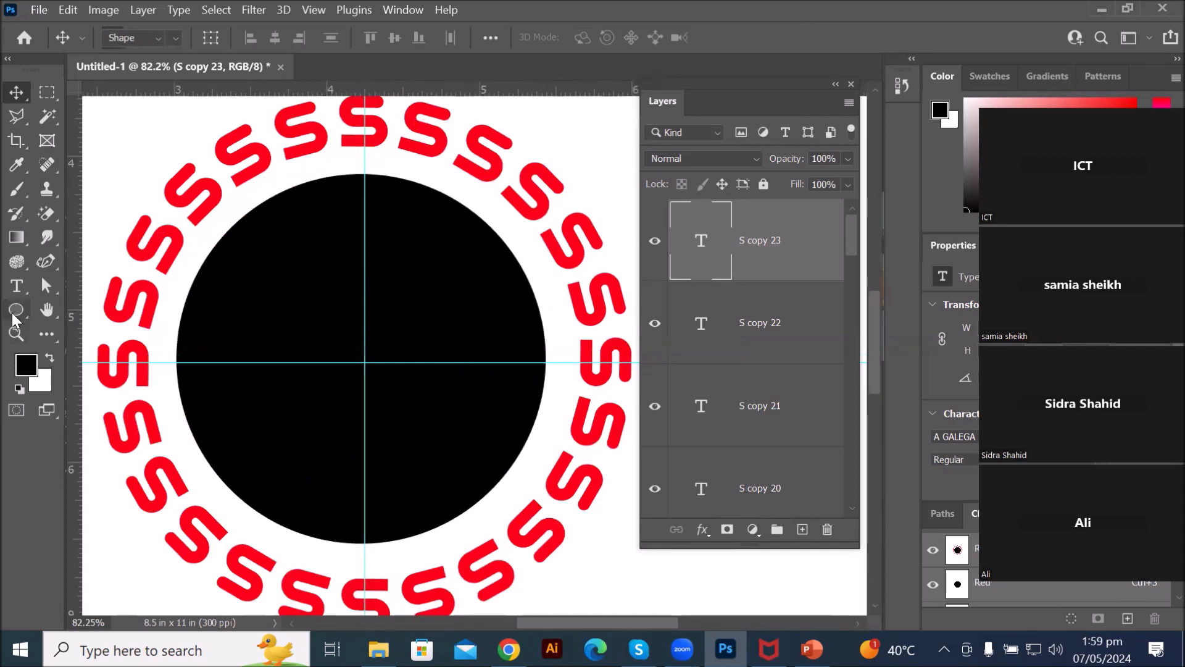
right_click(14, 314)
click(73, 344)
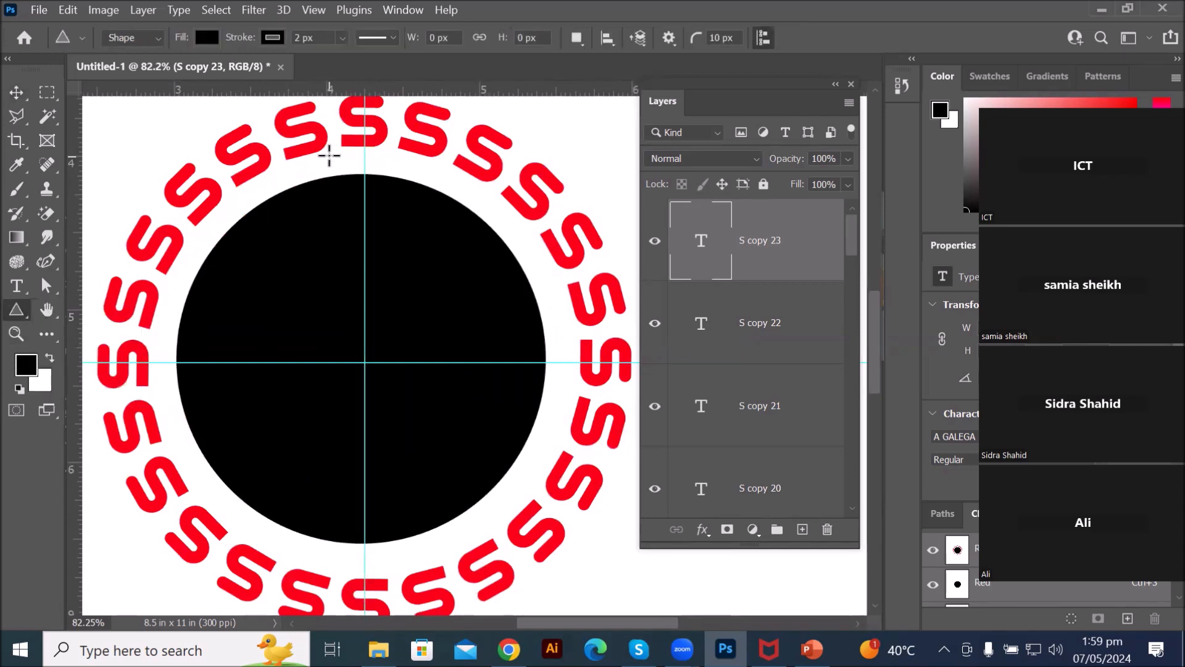
drag(347, 157, 418, 181)
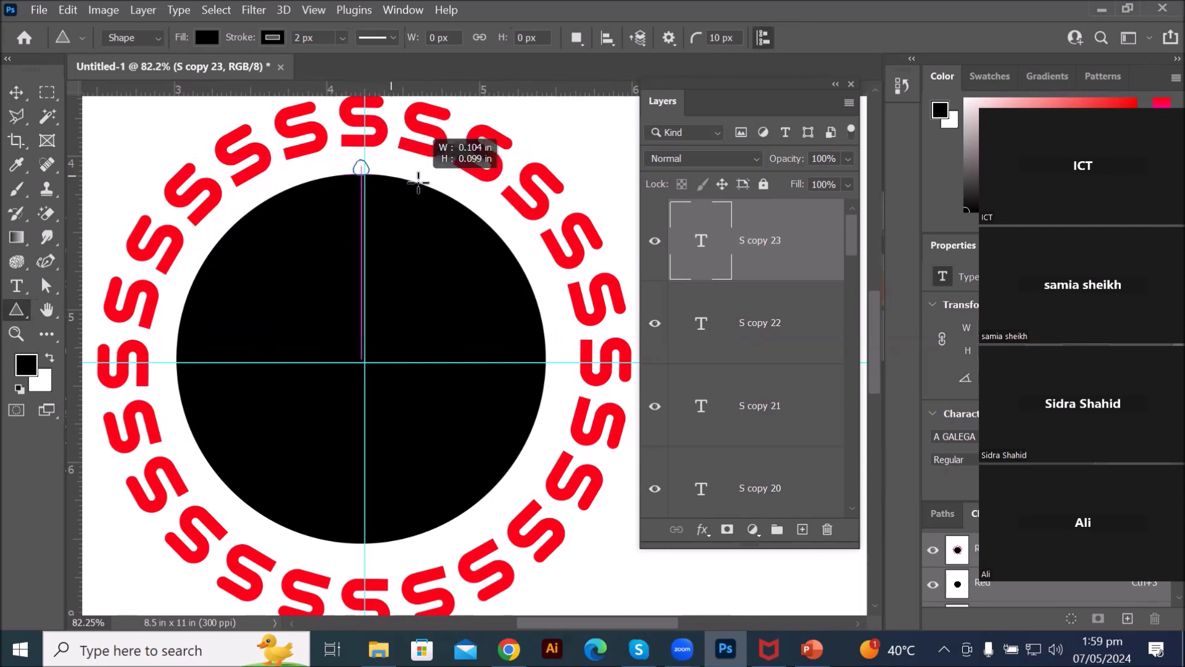
drag(418, 181, 419, 180)
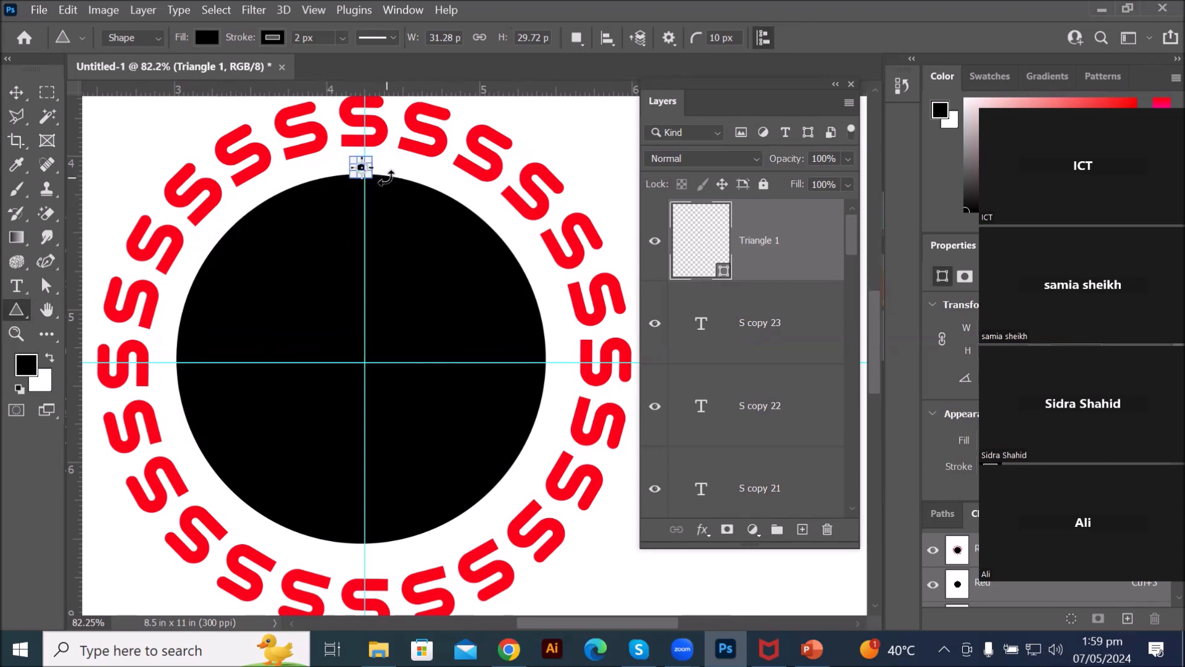
key(ctrl+z)
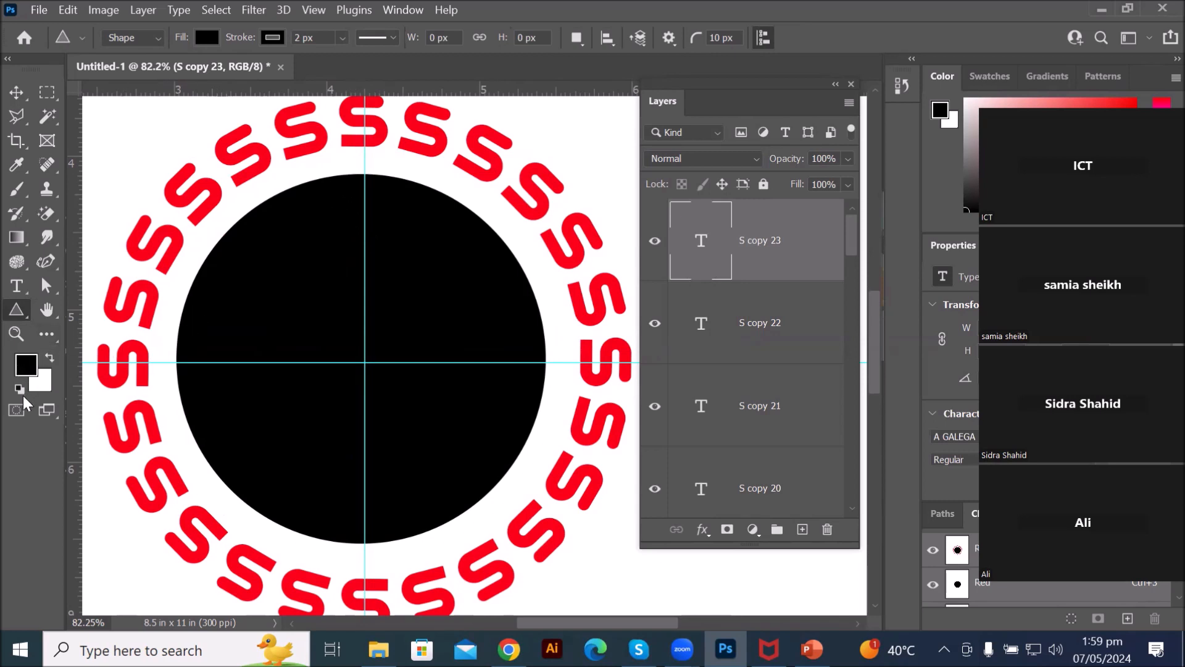
Step: Set the Triangle tool to draw shapes with no fill and a 2 px black stroke
right_click(17, 312)
click(73, 353)
click(207, 38)
click(99, 76)
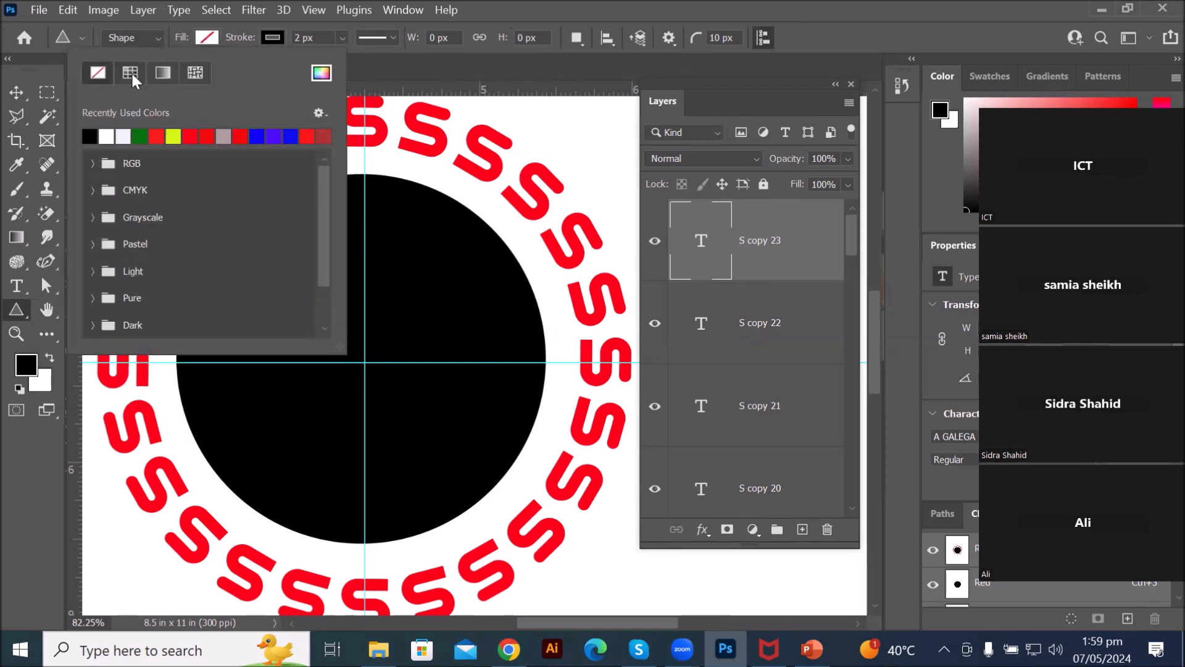
click(271, 37)
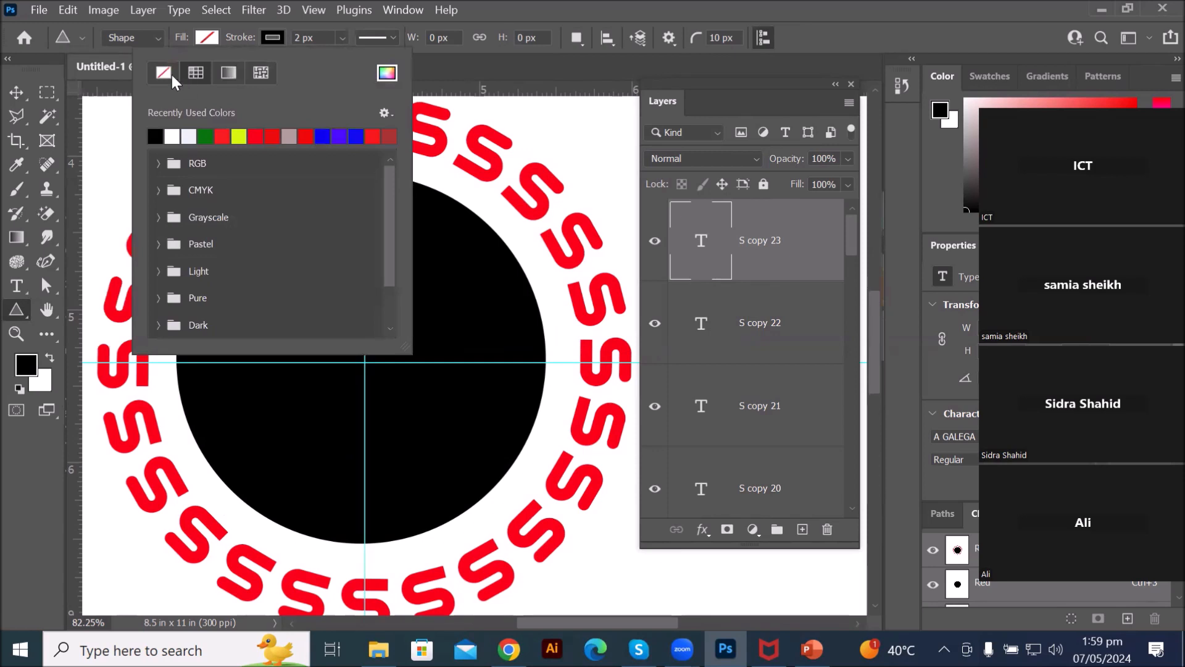
click(314, 38)
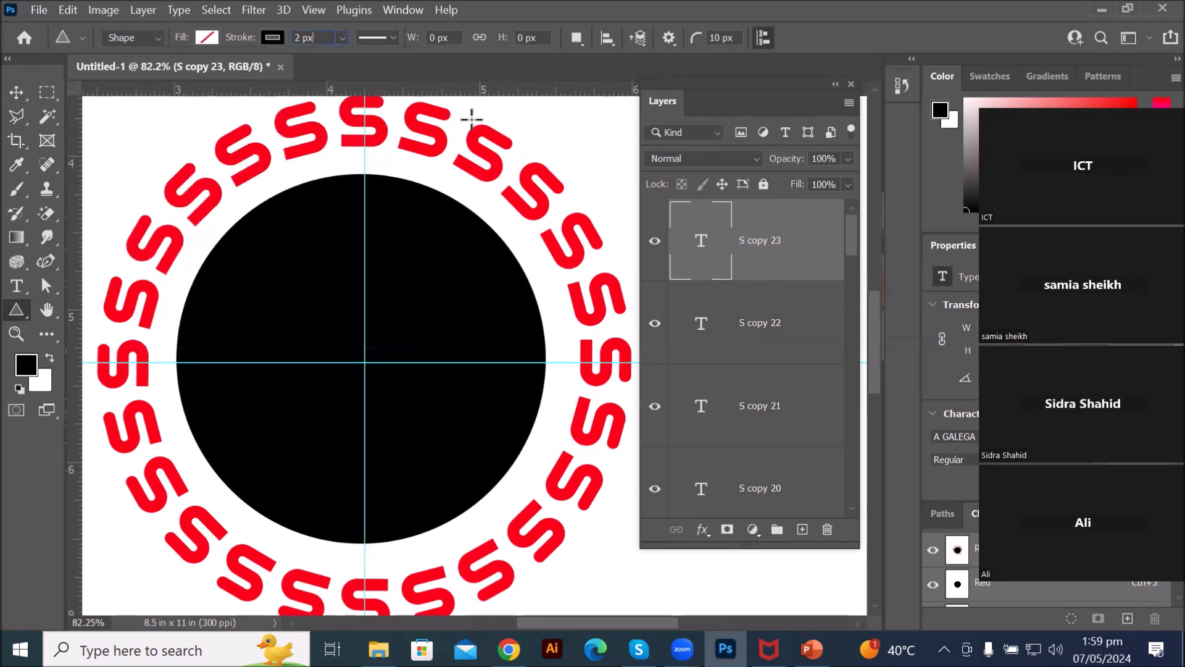
Step: Try drawing an unfilled triangle about 89 by 80 px outside the ring of letters, and undo it
drag(540, 118, 600, 170)
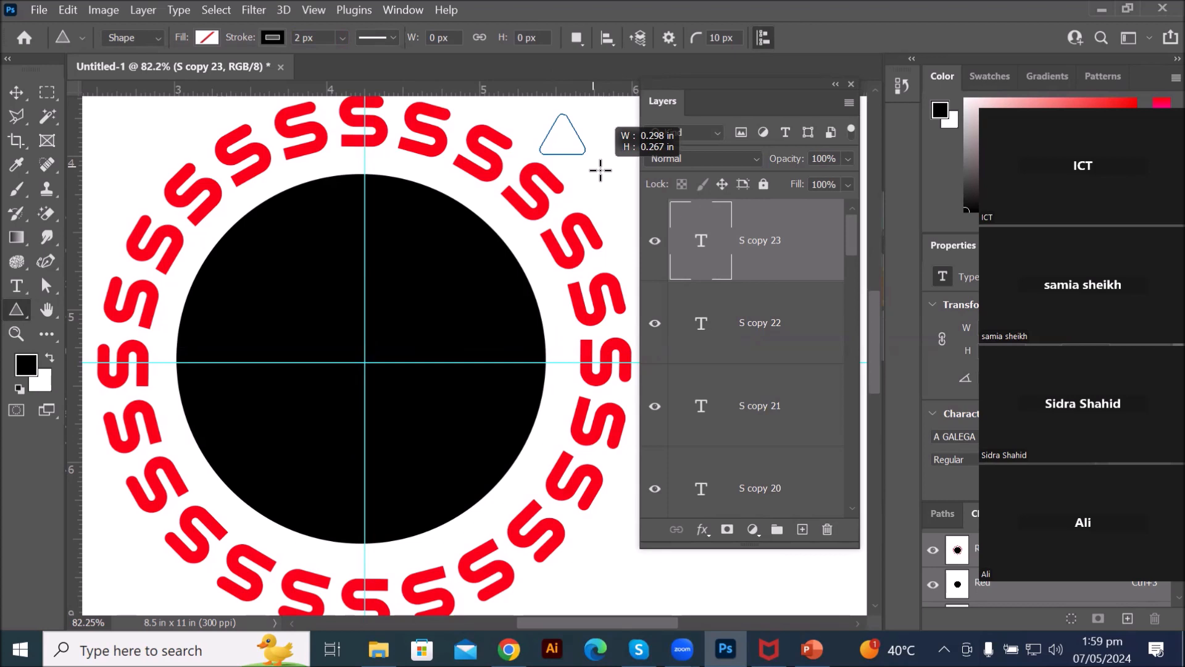
drag(600, 170, 600, 169)
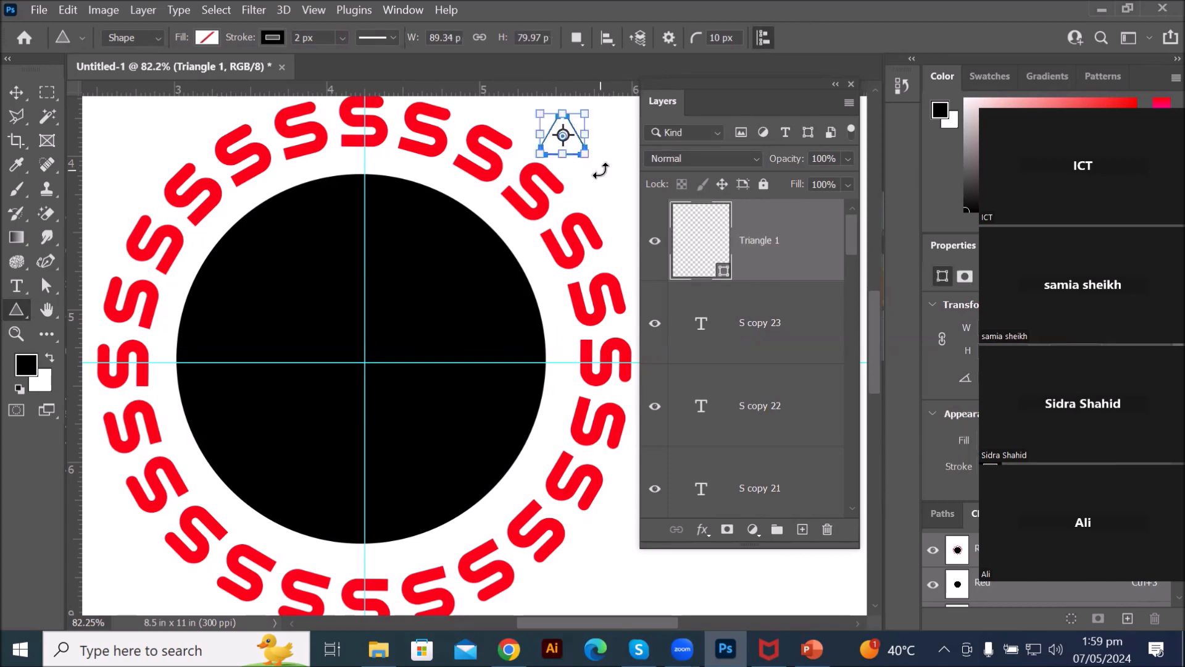
key(ctrl+z)
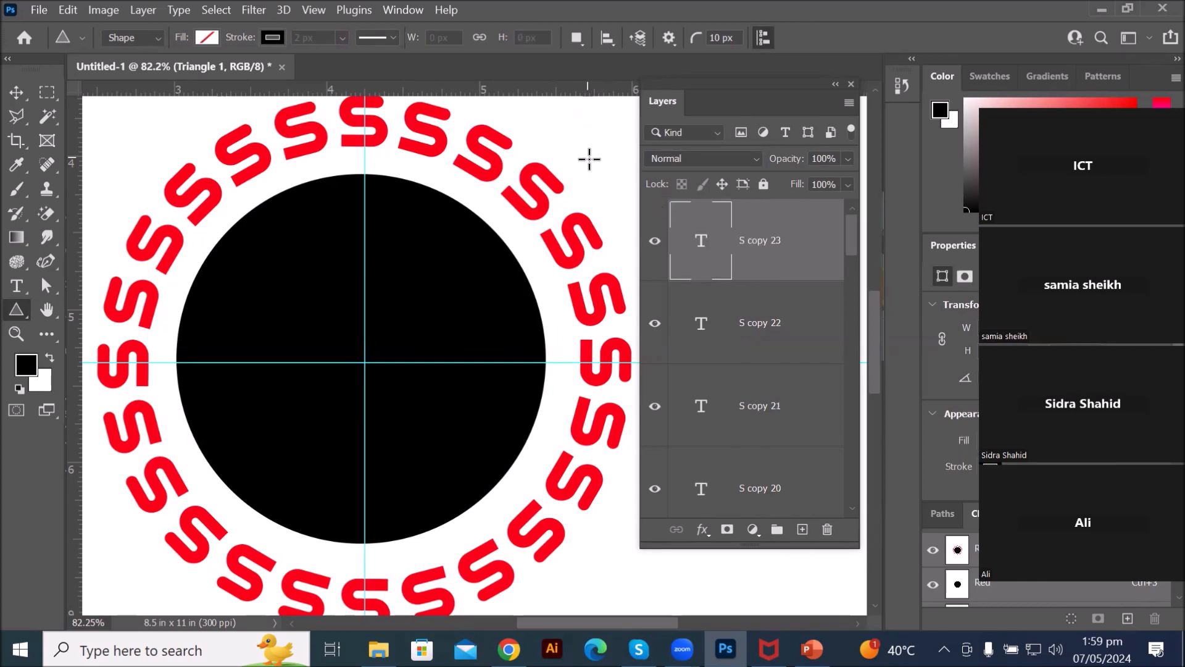
Step: Create an equilateral triangle outside the ring from 100 px width and height with a corner radius of 0 px
click(589, 159)
click(539, 232)
double_click(526, 230)
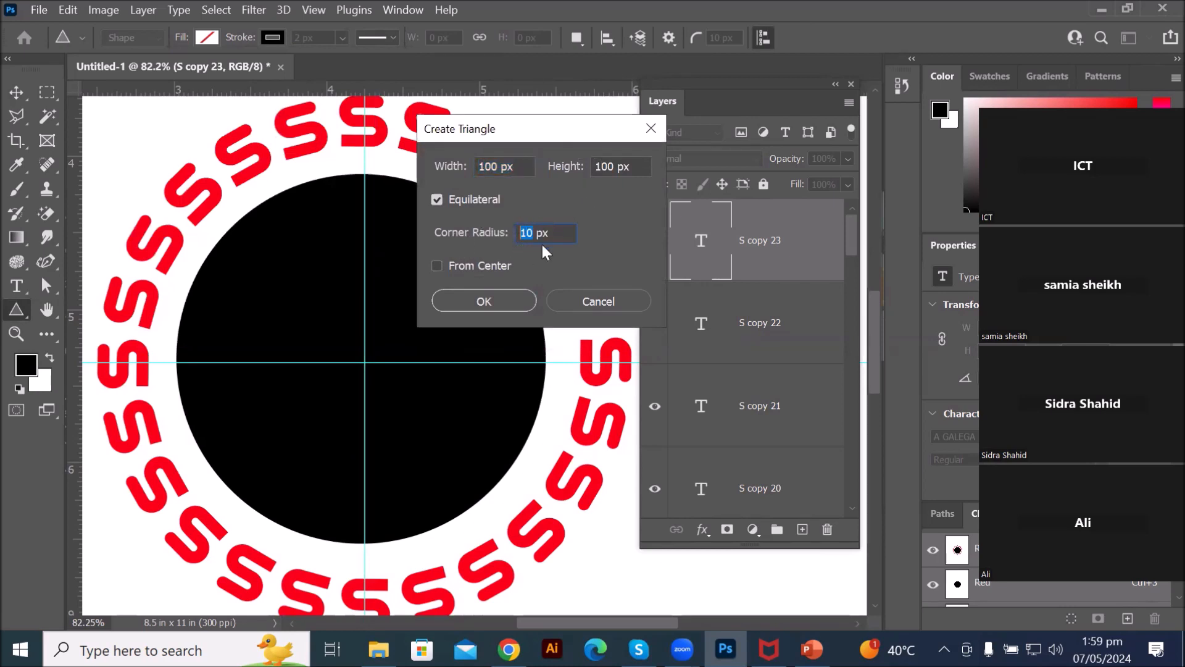
text(0)
click(494, 302)
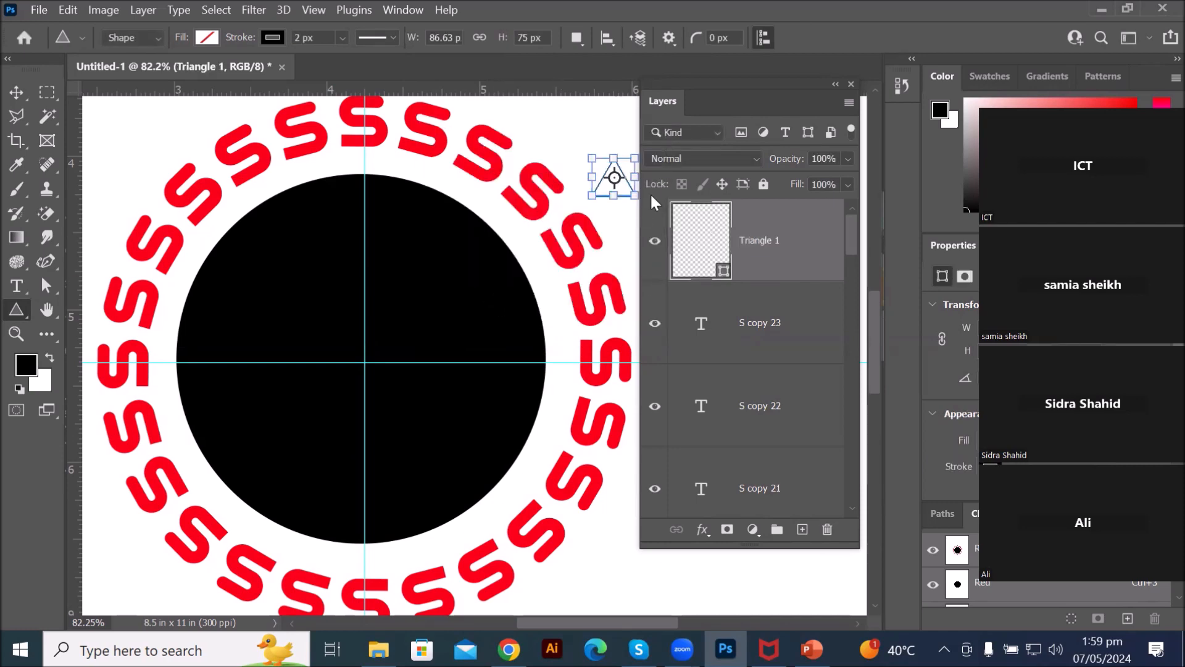
Step: Try to move the unfilled triangle towards the black circle with the Move tool
scroll(627, 160, up, 10)
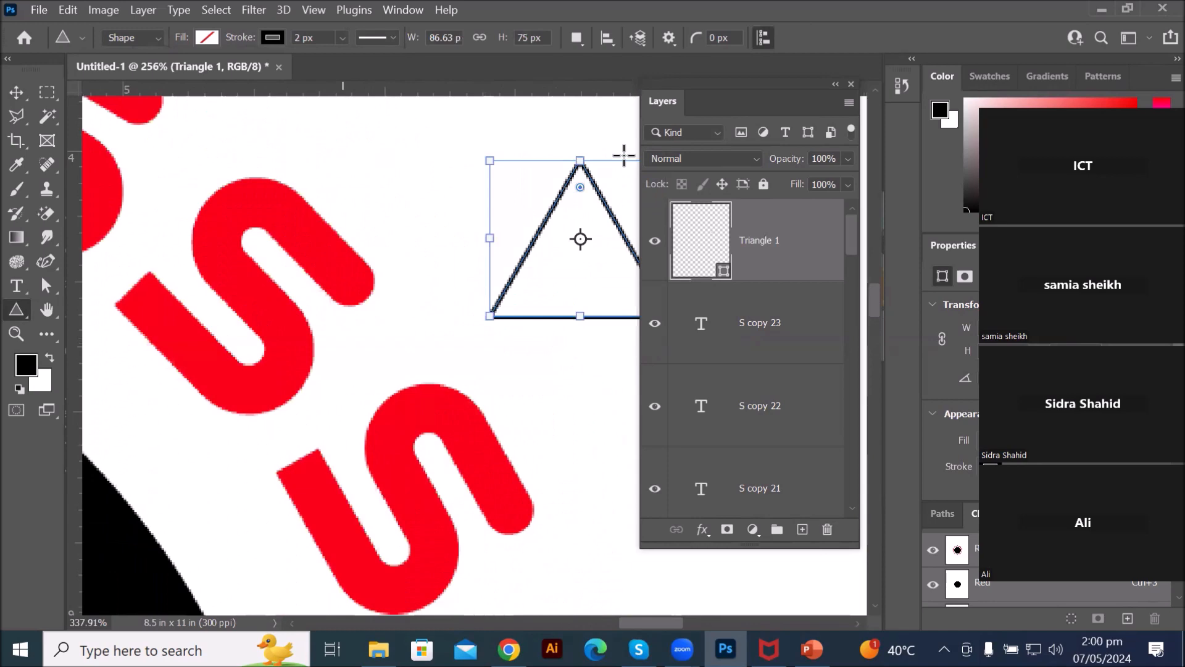
scroll(613, 151, down, 8)
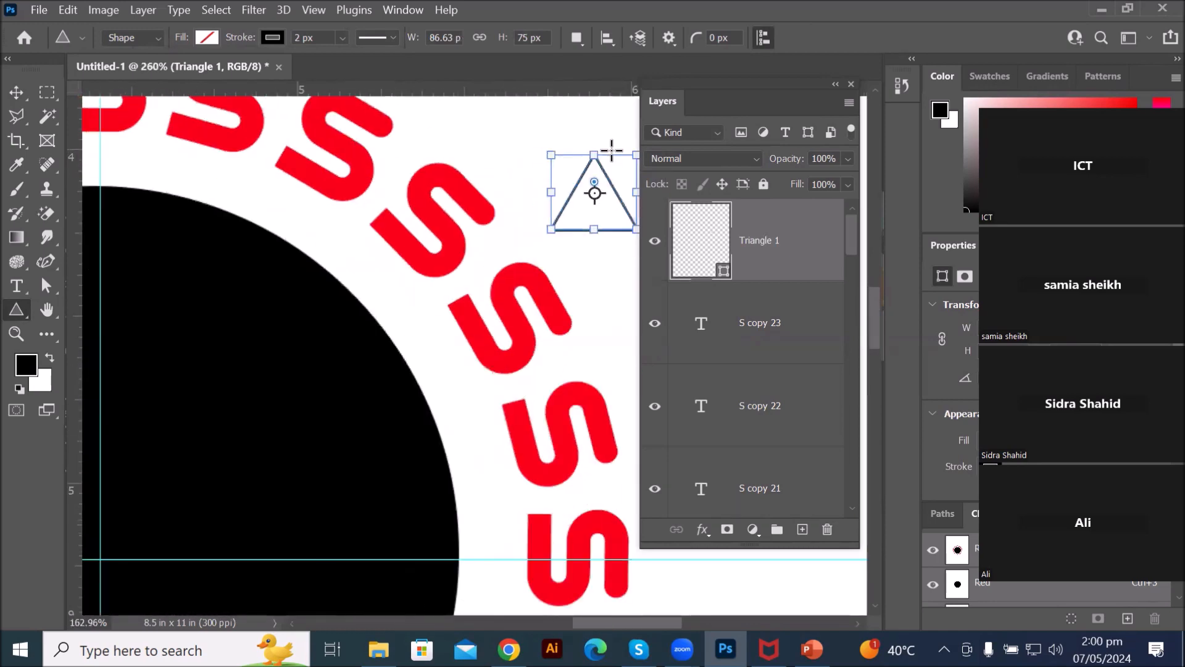
scroll(612, 150, down, 2)
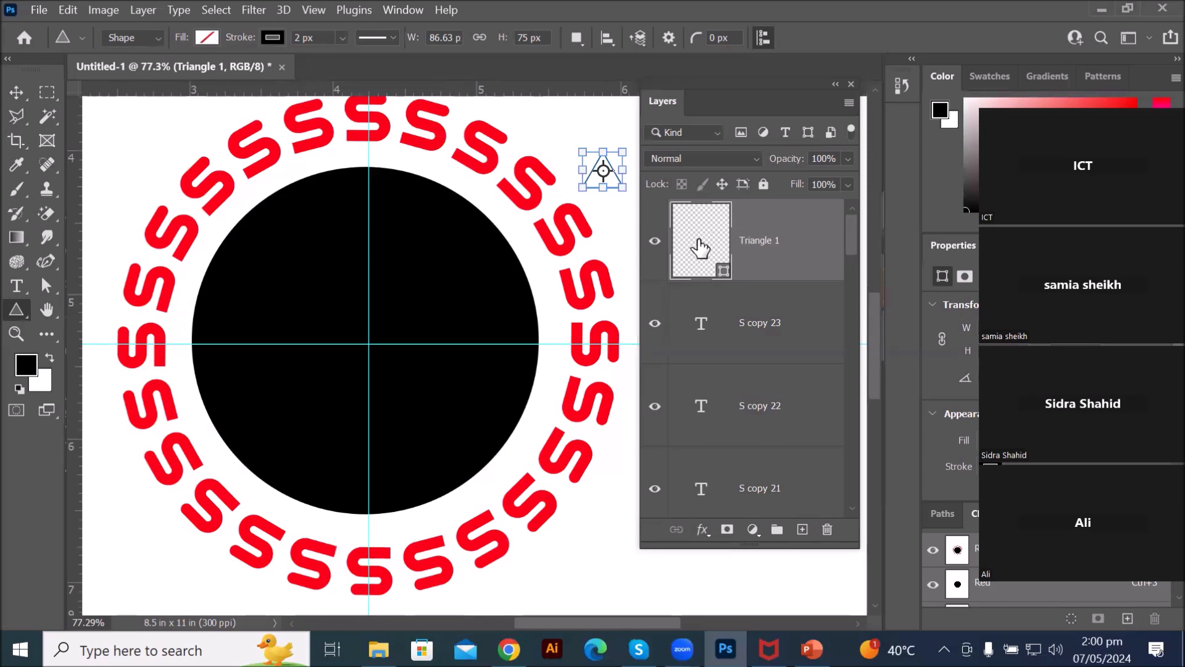
click(16, 93)
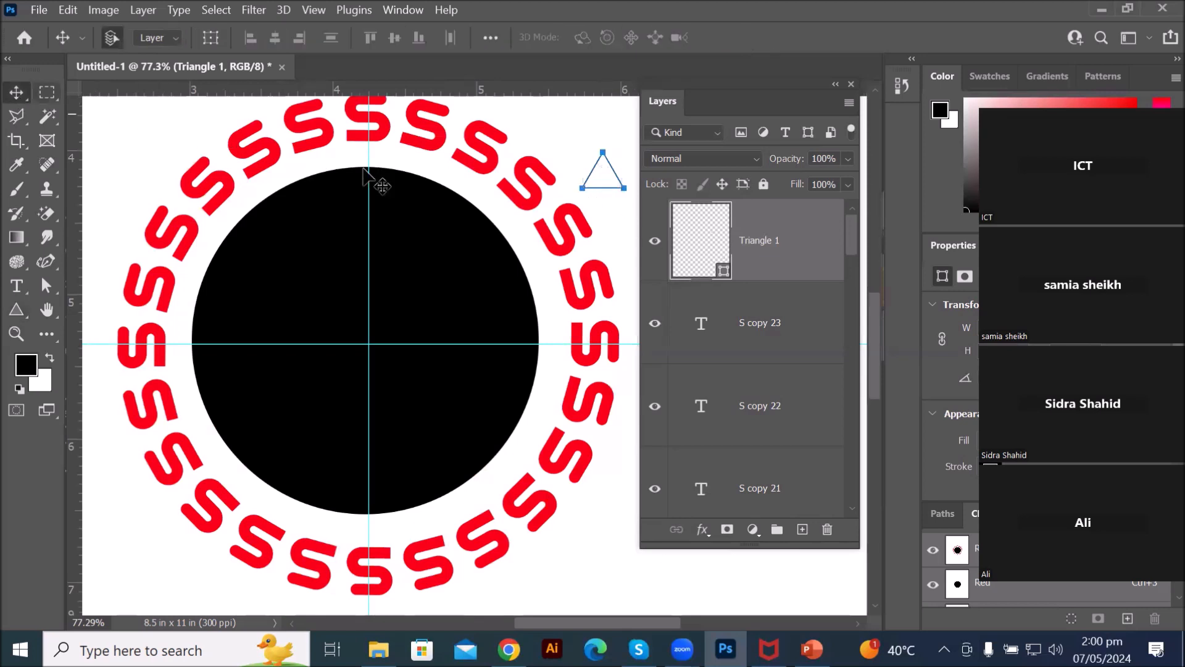
drag(598, 186, 514, 185)
scroll(638, 154, up, 2)
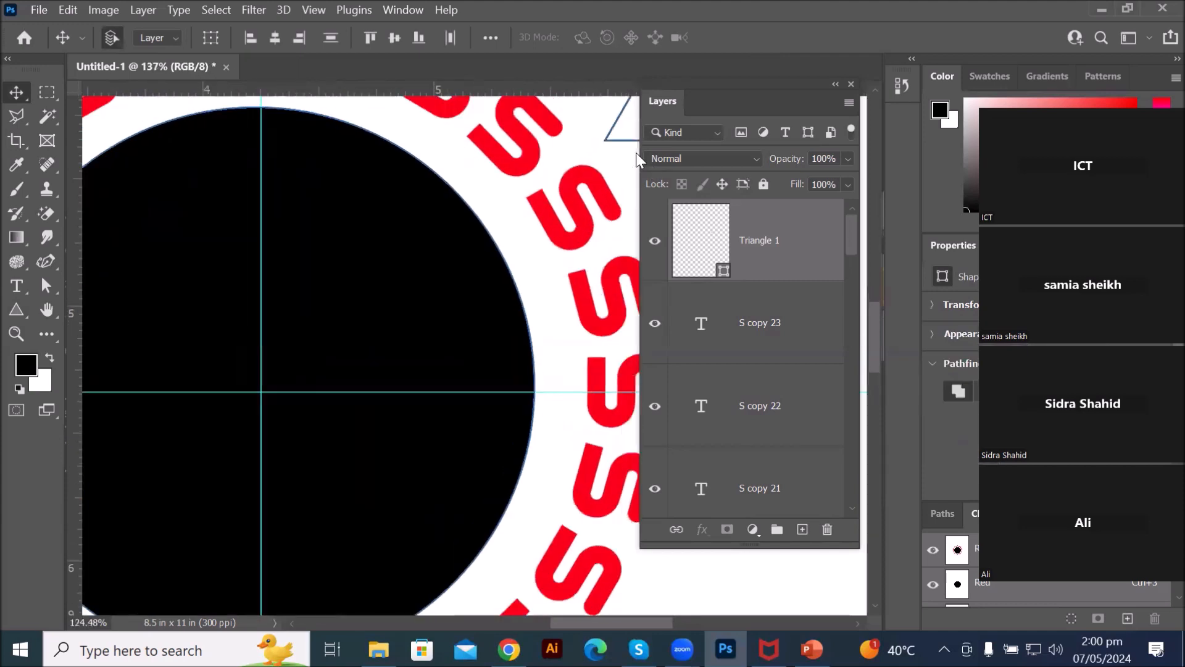
scroll(638, 154, down, 2)
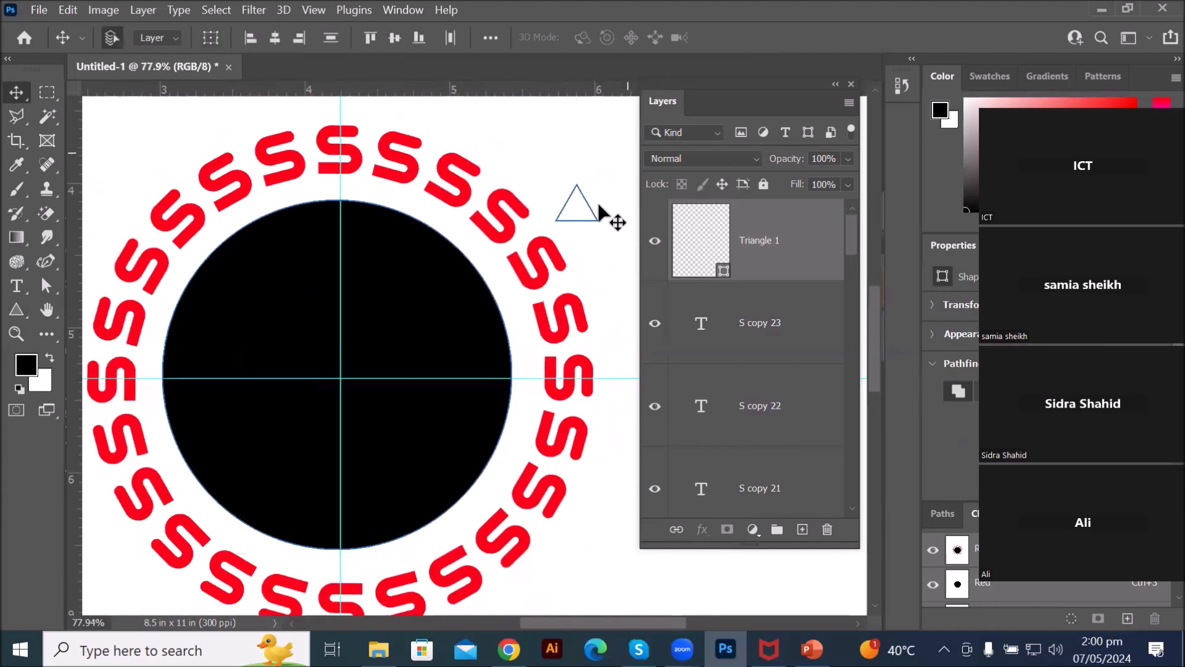
Step: Select the triangle's layer and fill the shape with the blue-violet recent colour
click(701, 235)
click(16, 309)
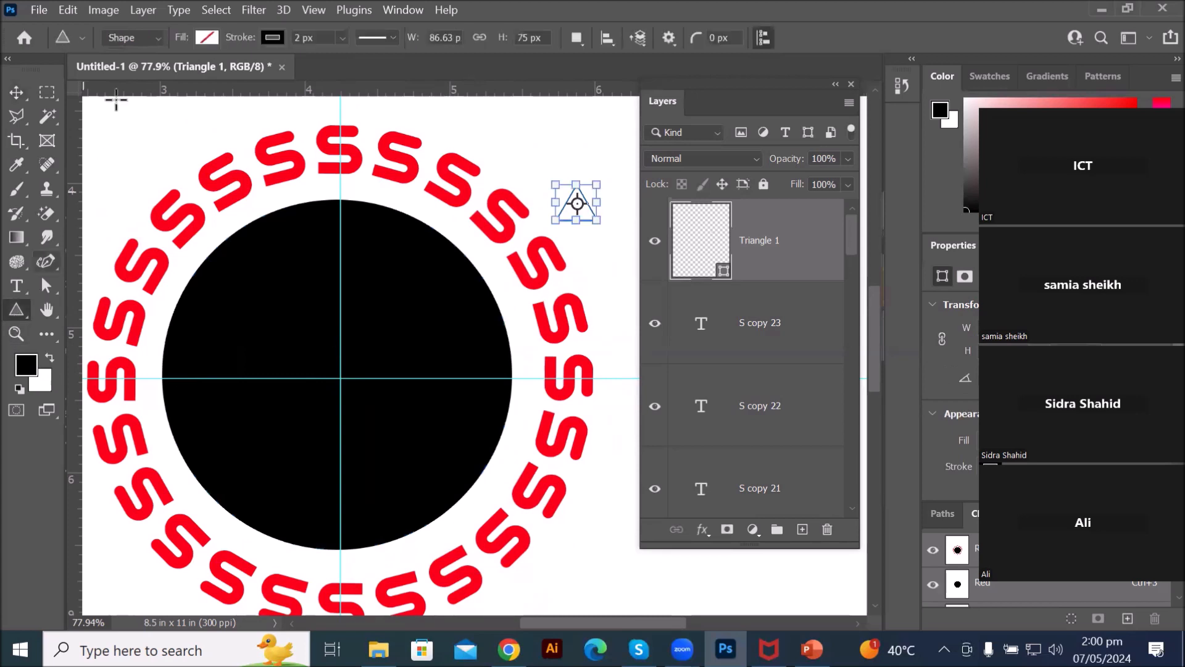
click(204, 38)
click(279, 137)
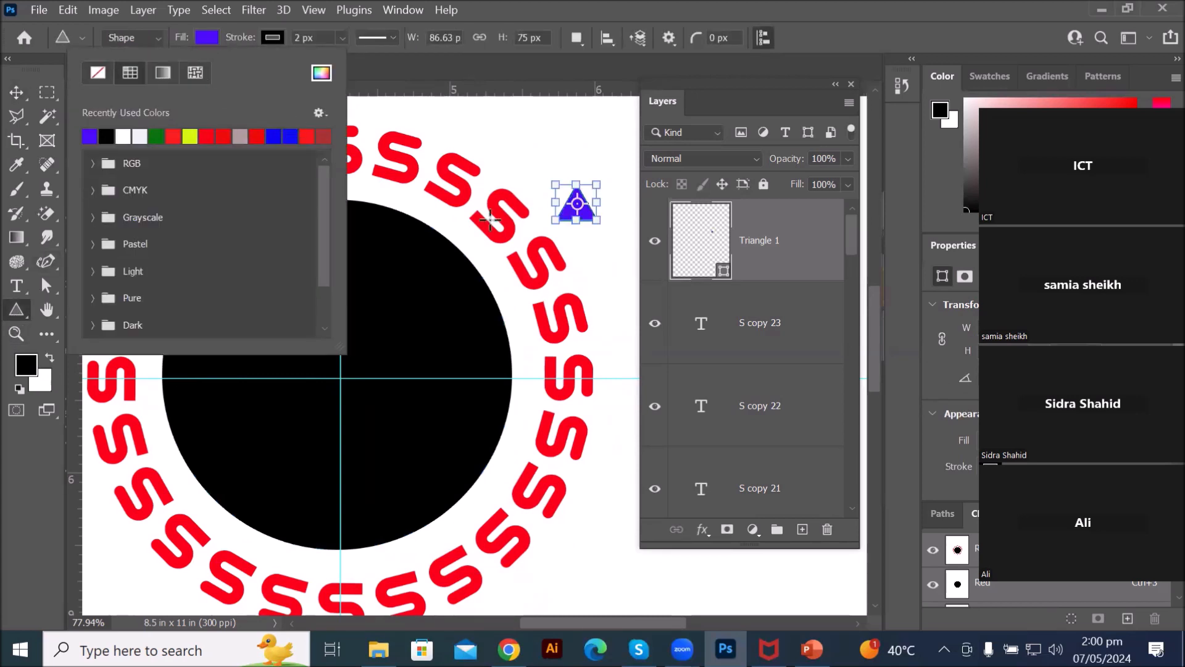
click(675, 257)
Step: Move the filled triangle to the top of the black circle so its base rests on the circle's edge
scroll(599, 207, up, 3)
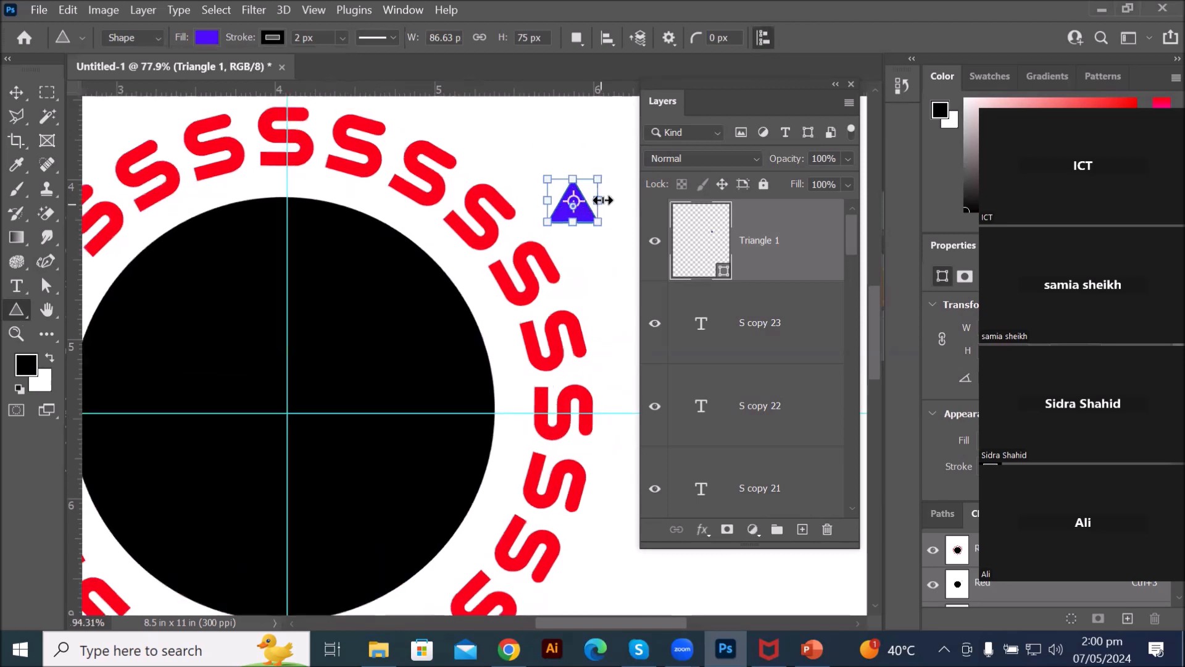
click(17, 92)
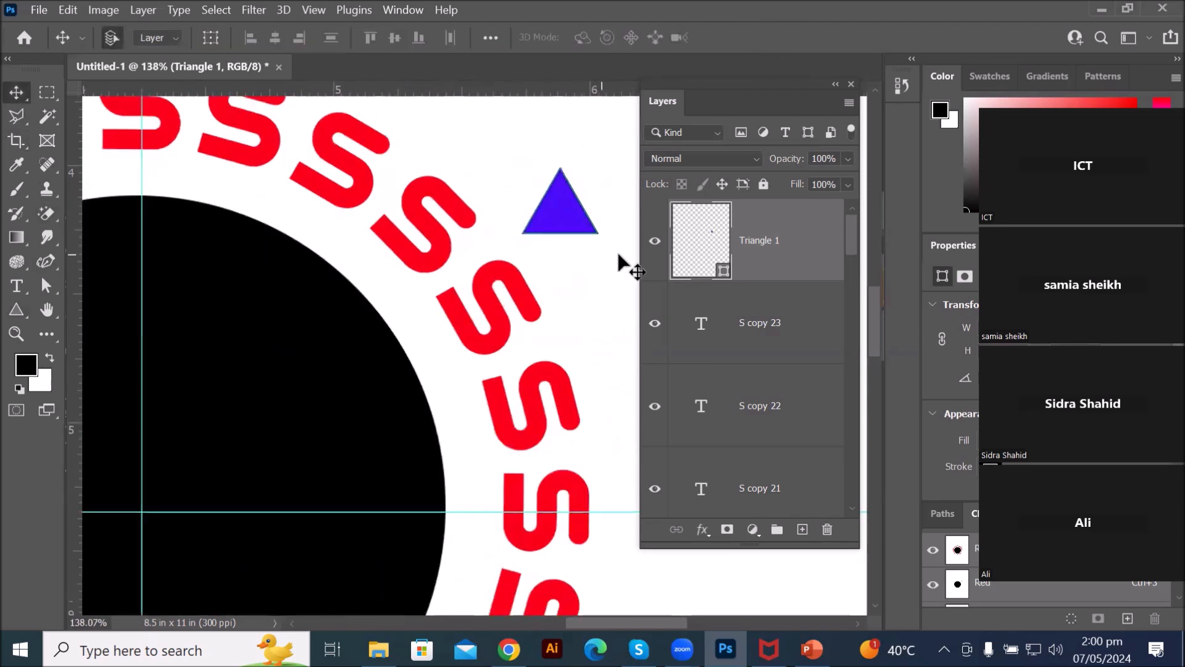
drag(576, 221, 162, 193)
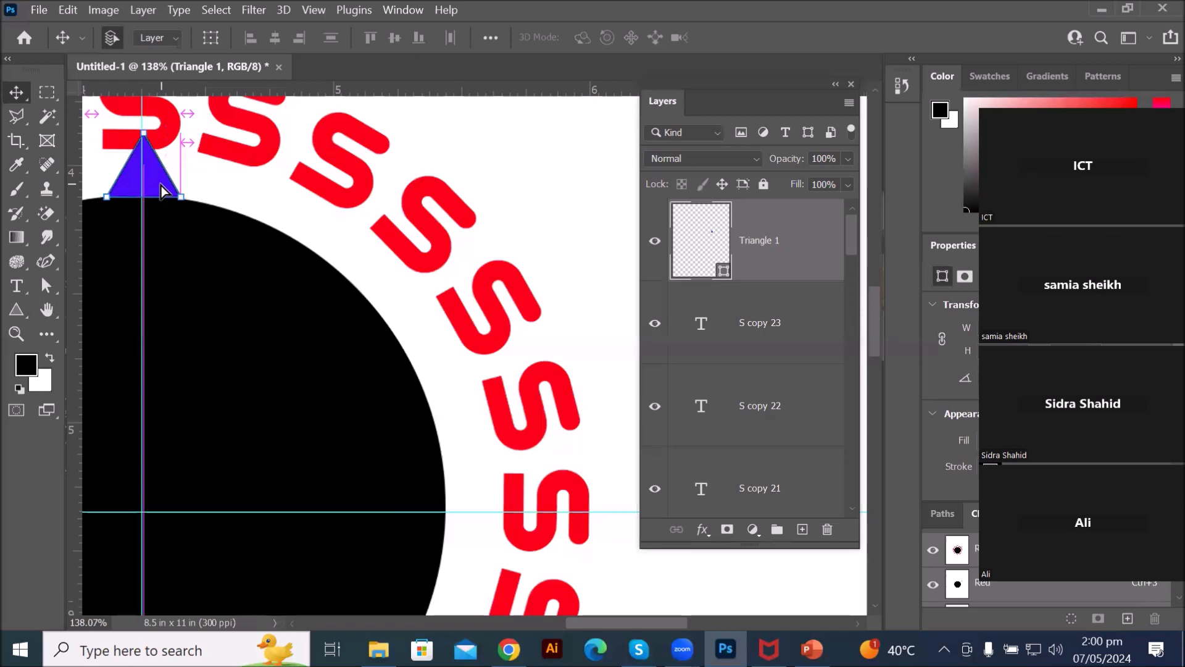
Step: Shift the triangle slightly to centre its apex on the vertical guide above the black circle
scroll(162, 192, up, 2)
scroll(163, 185, up, 4)
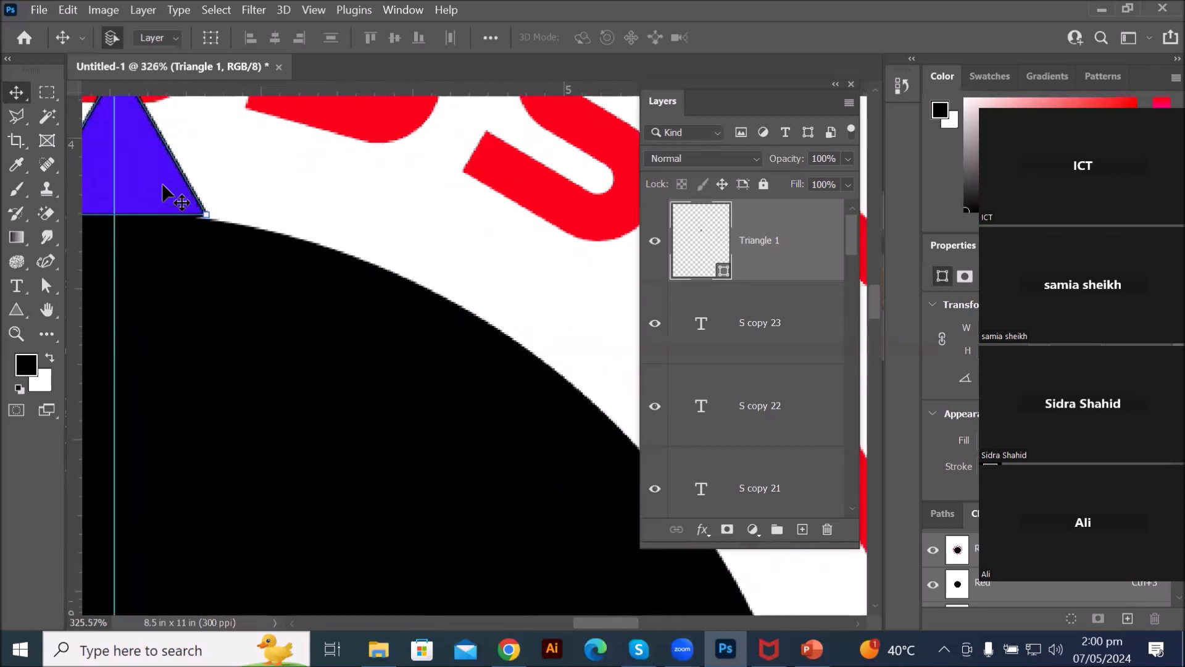
scroll(162, 185, down, 1)
scroll(162, 183, down, 3)
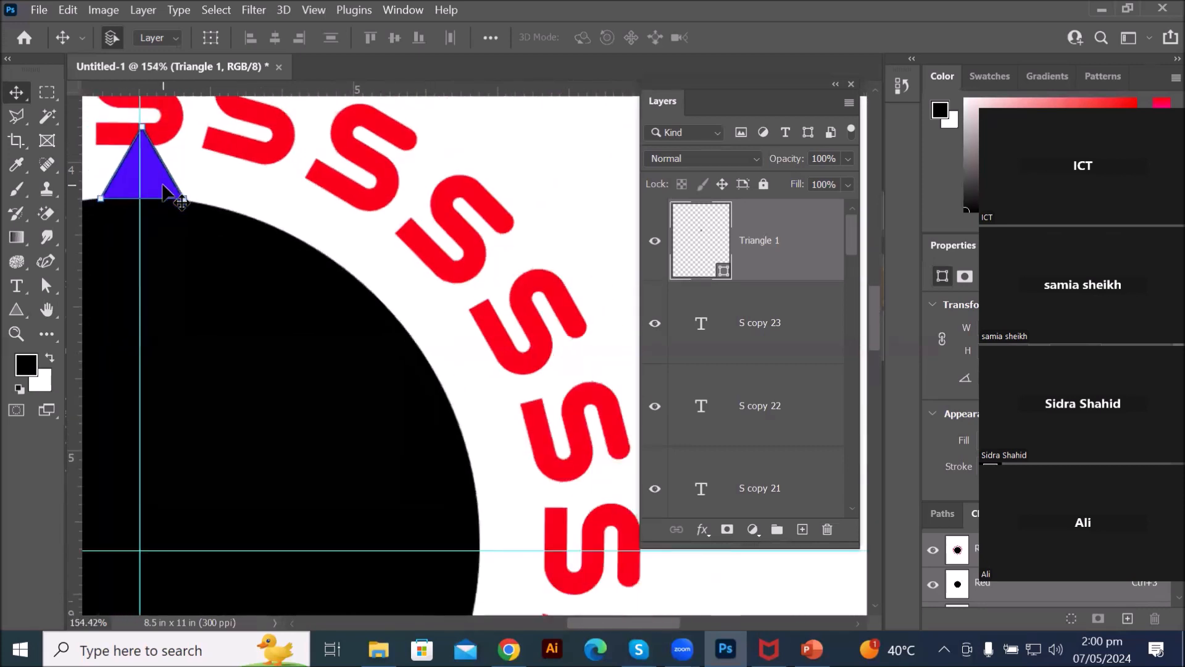
scroll(87, 165, up, 1)
scroll(89, 165, up, 1)
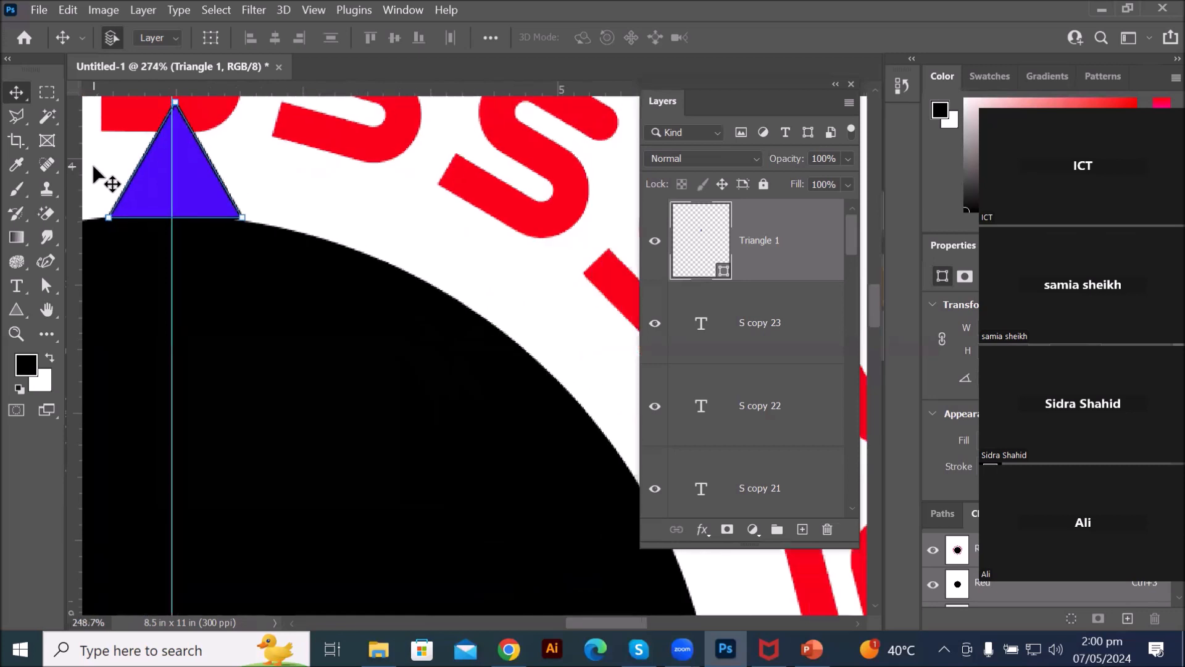
drag(150, 205, 146, 209)
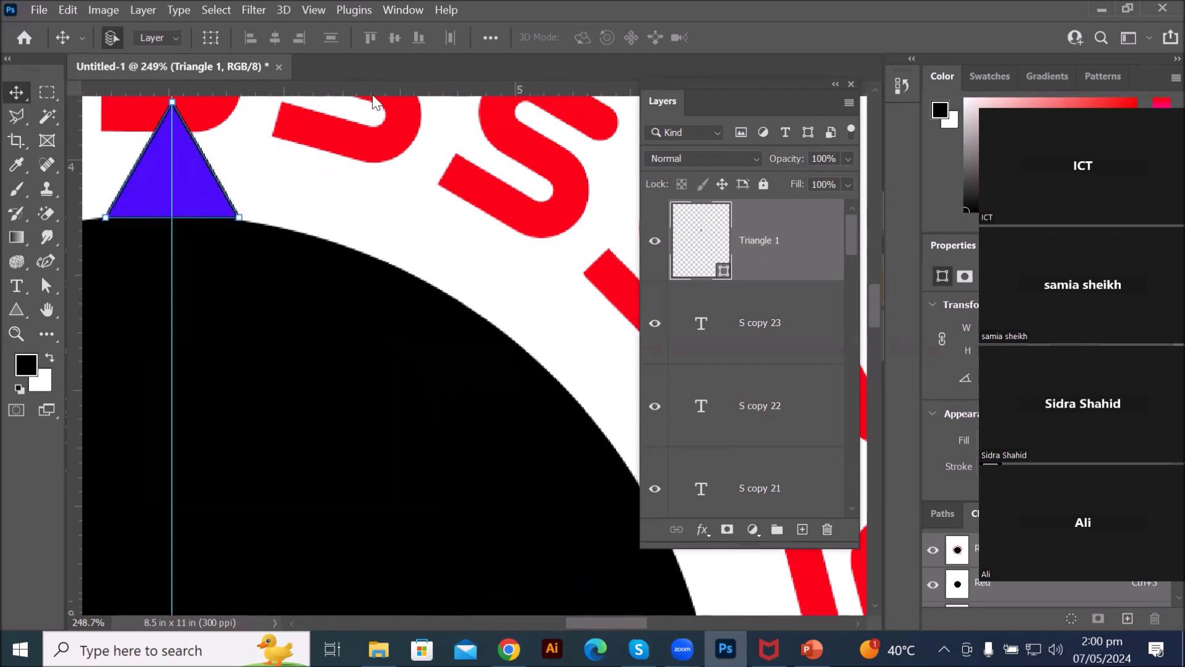
scroll(242, 276, down, 5)
scroll(242, 275, down, 2)
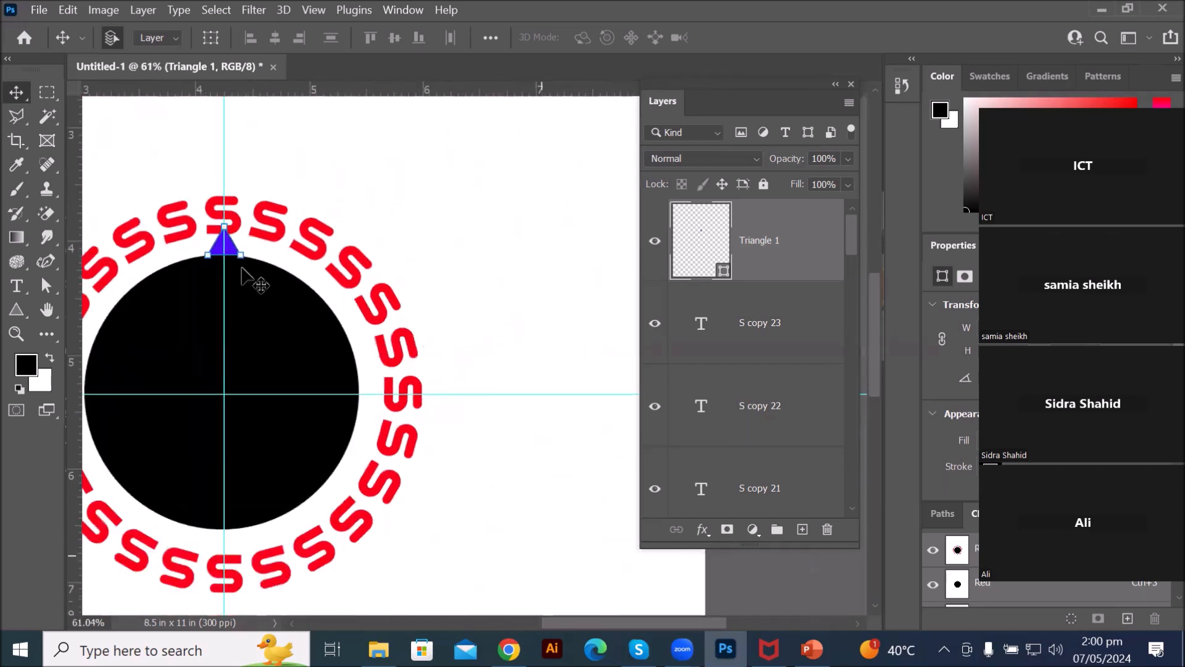
scroll(241, 269, down, 1)
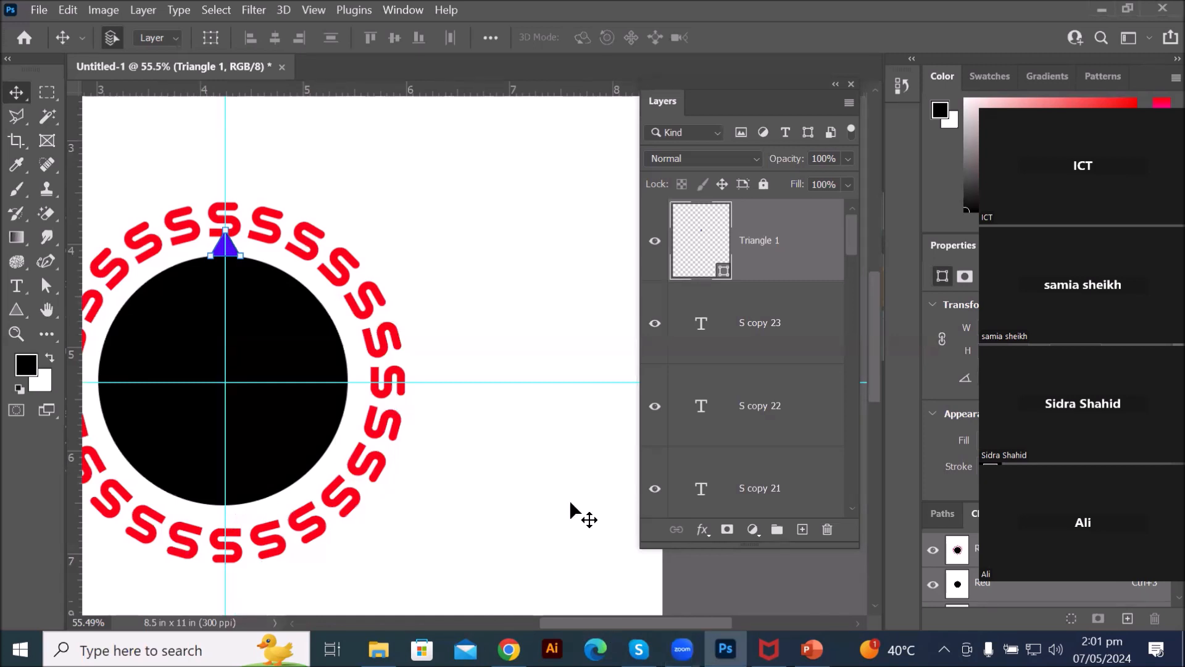
Step: Free-transform the triangle, nudging it slightly left to X 1277.50 px so its centre lines up with the vertical guide, and apply
drag(623, 624, 550, 624)
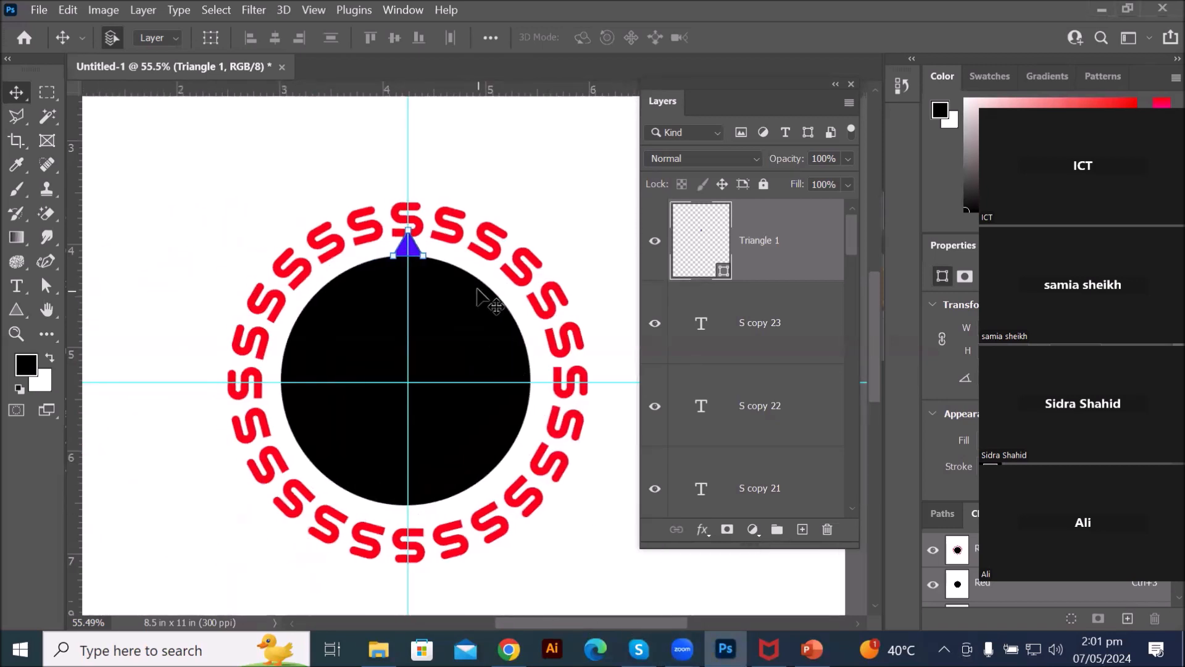
scroll(420, 237, up, 1)
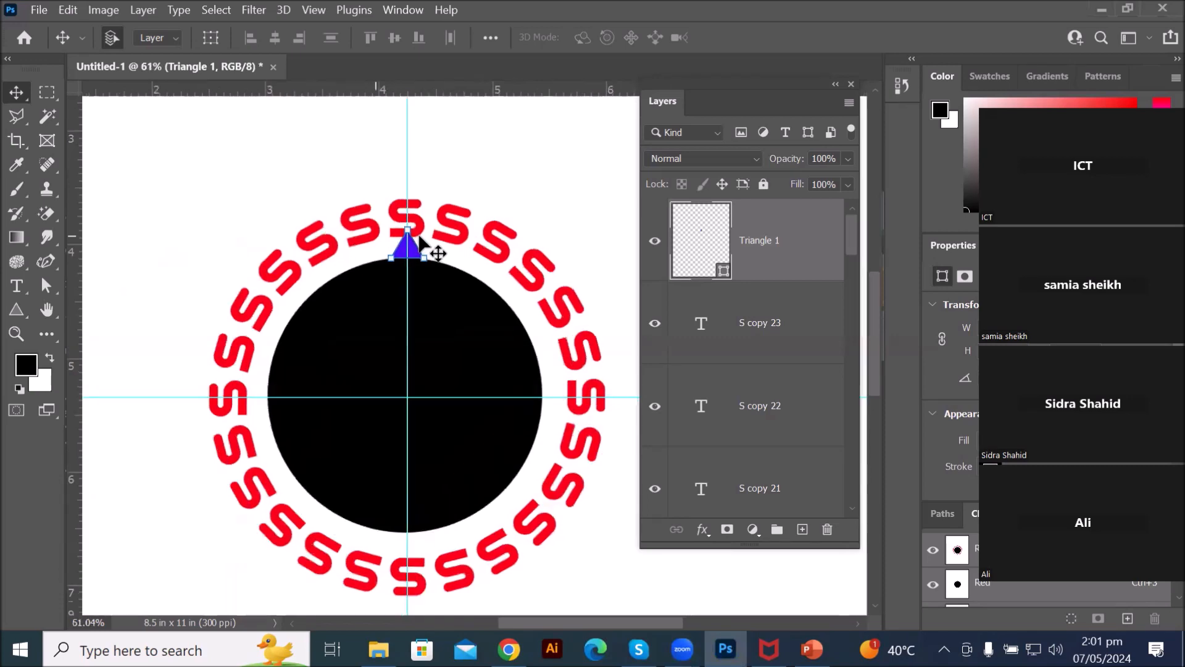
scroll(419, 236, up, 10)
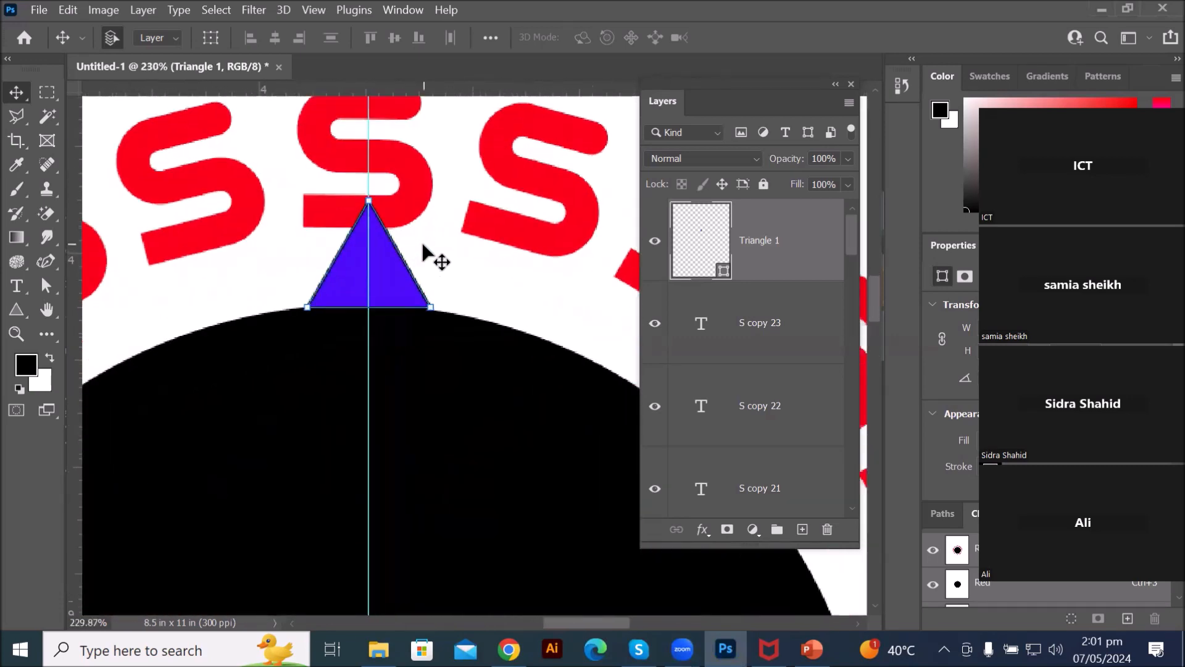
scroll(422, 244, up, 2)
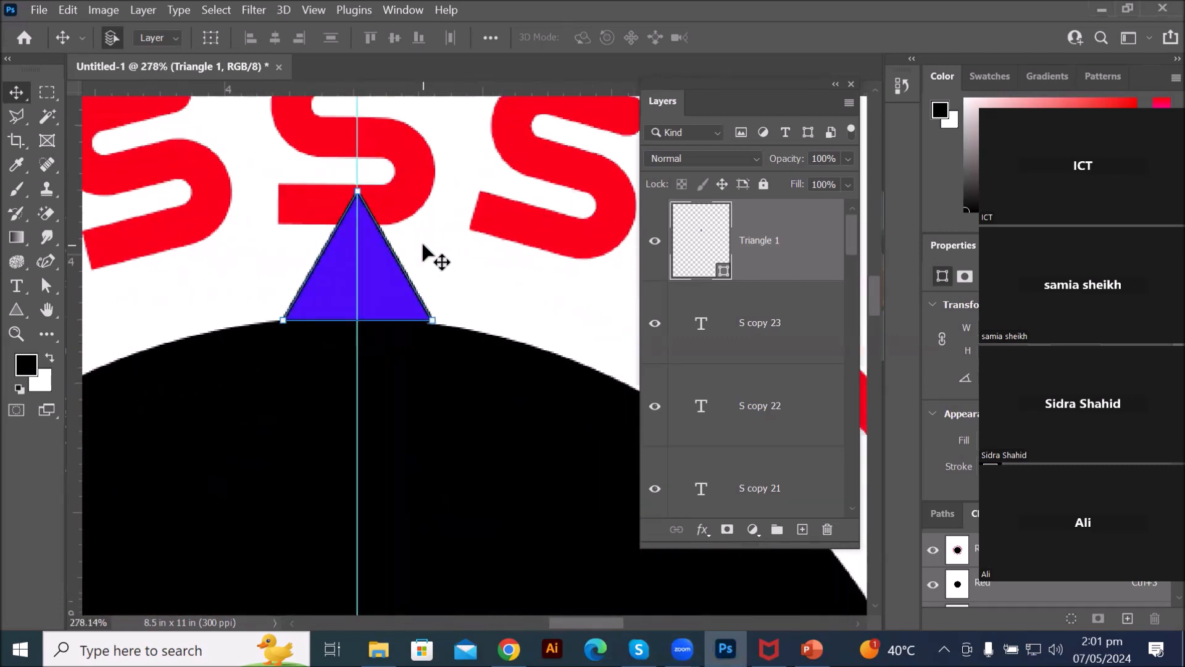
scroll(422, 245, up, 3)
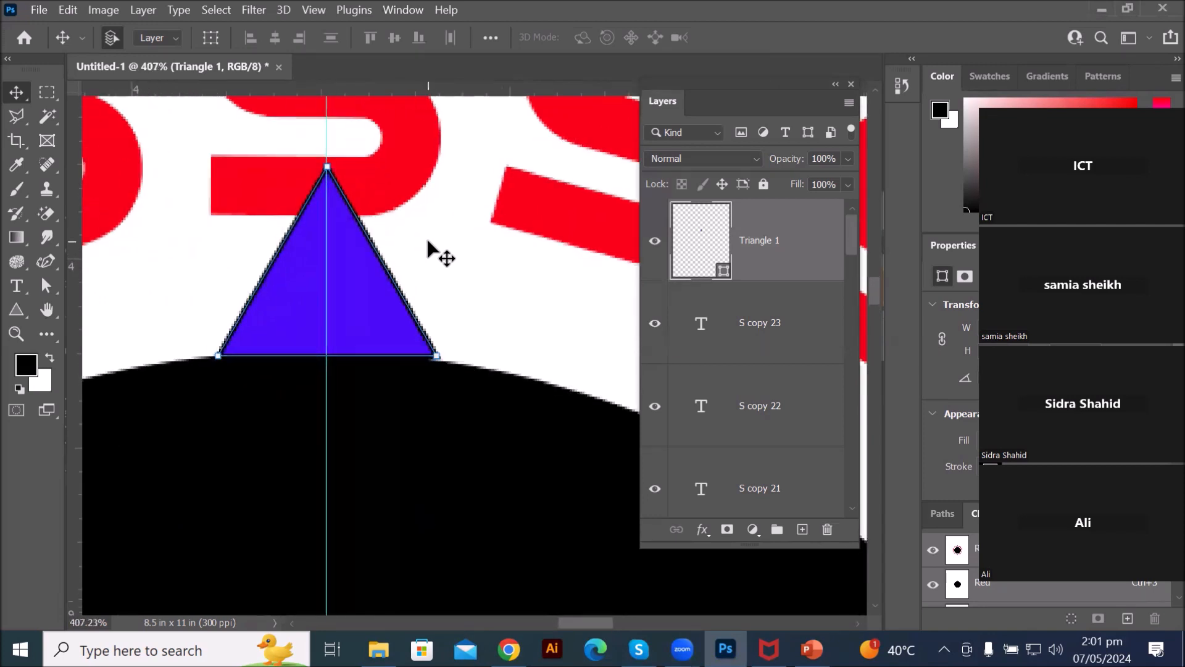
key(ctrl+t)
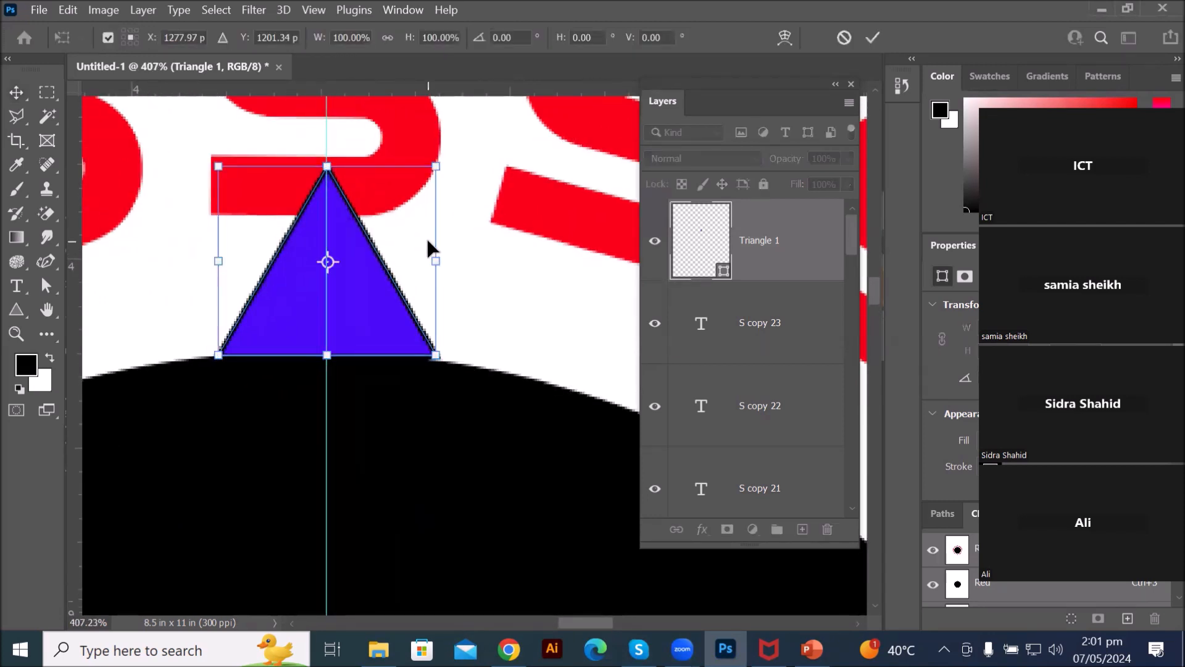
key(Left)
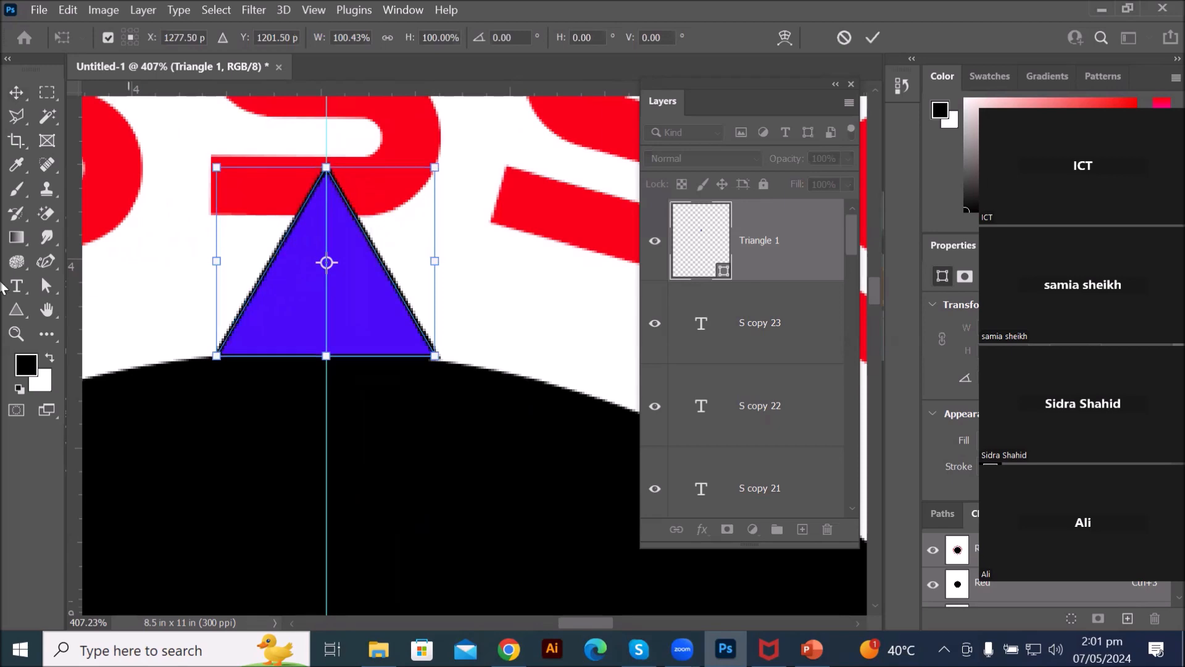
scroll(327, 265, up, 2)
scroll(335, 256, up, 10)
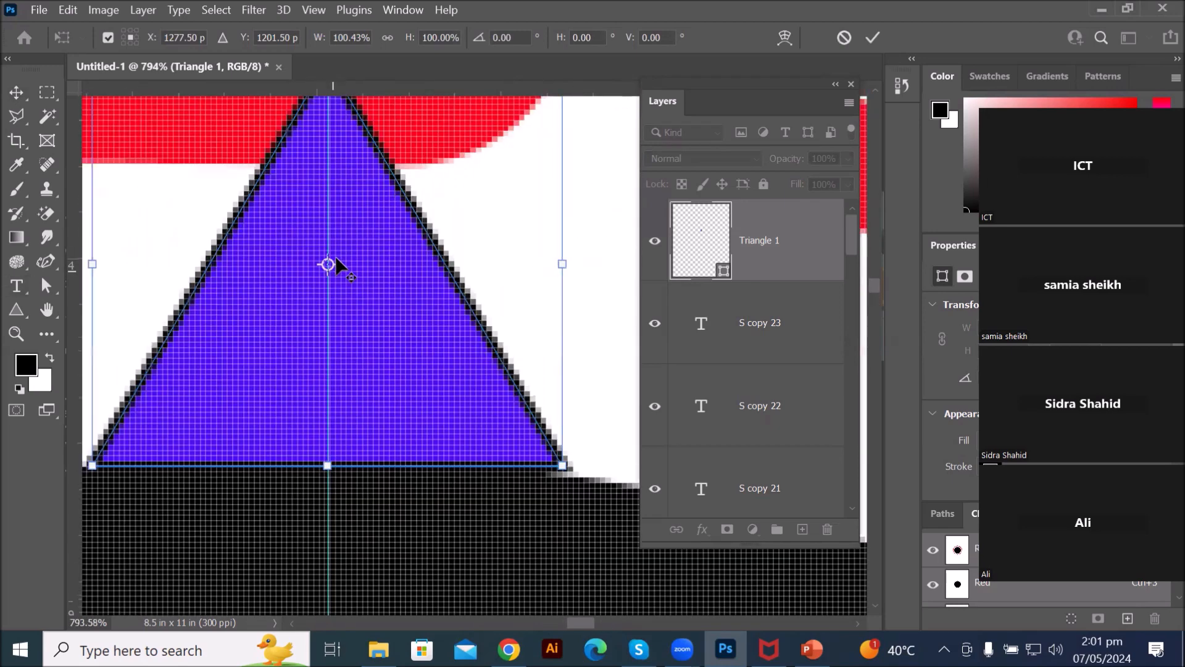
scroll(335, 253, up, 4)
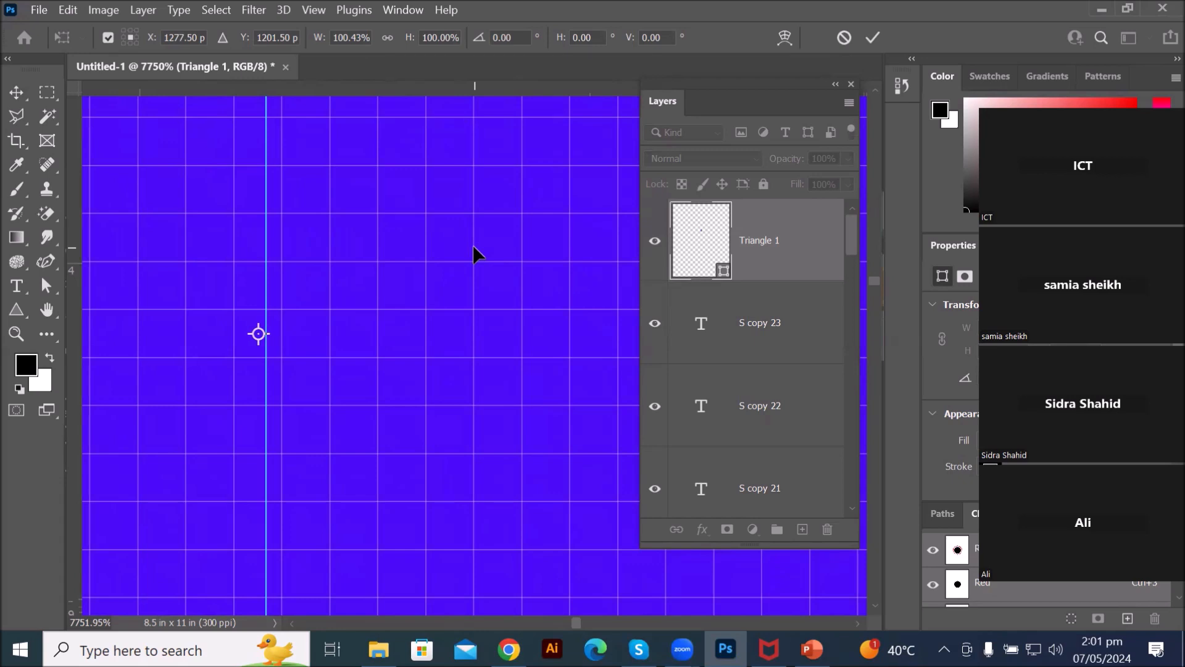
scroll(510, 235, down, 5)
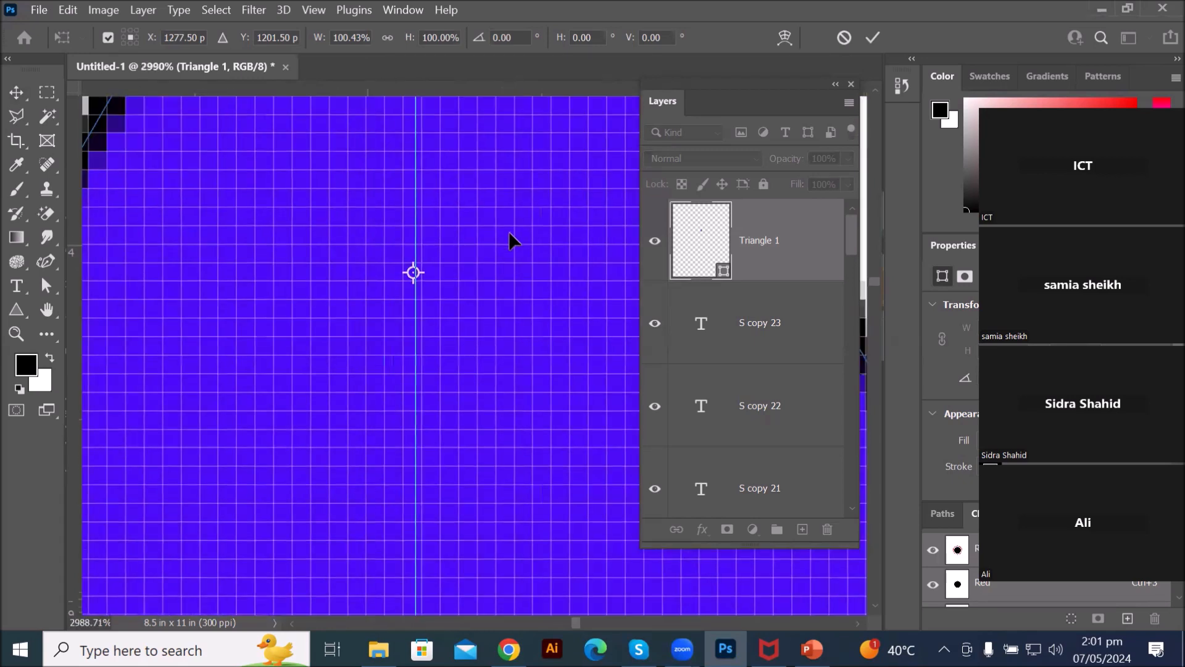
scroll(509, 233, down, 2)
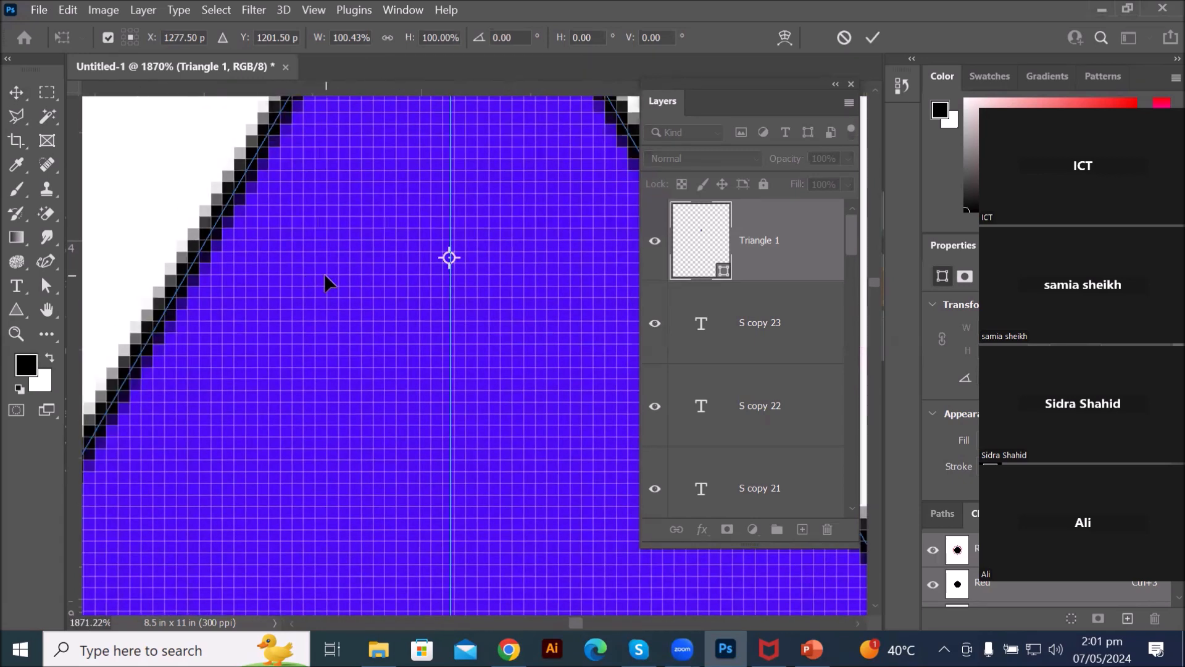
click(704, 238)
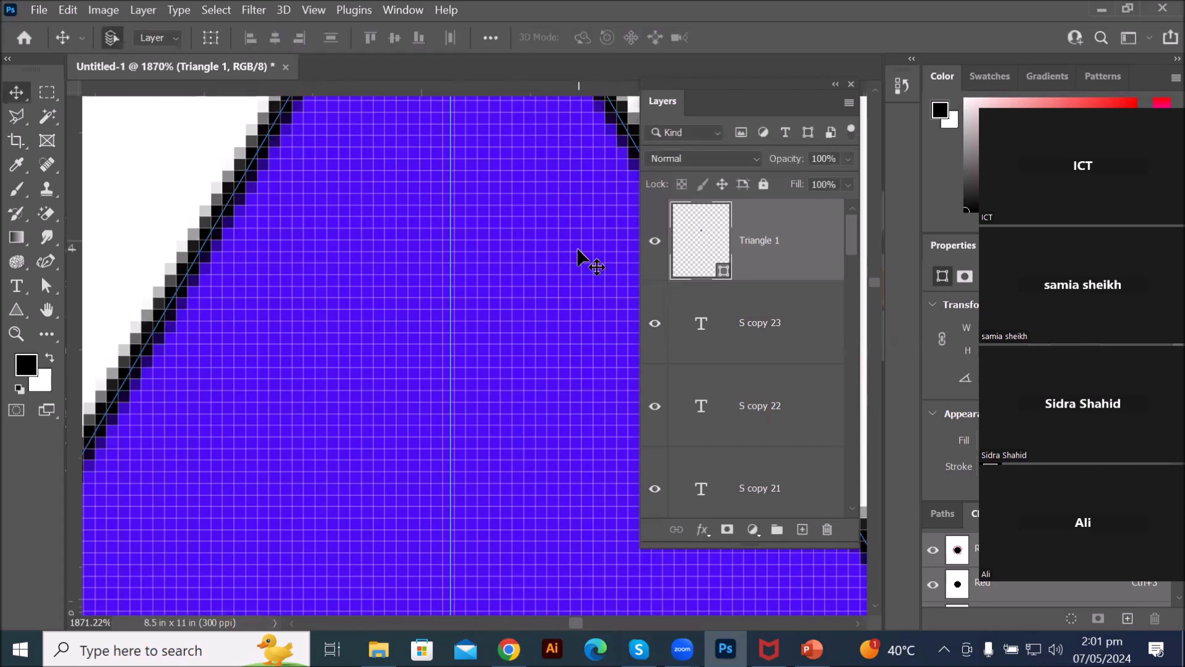
Step: Start a free transform on the triangle and move its reference point to the guide intersection at the black circle's centre
key(ctrl+t)
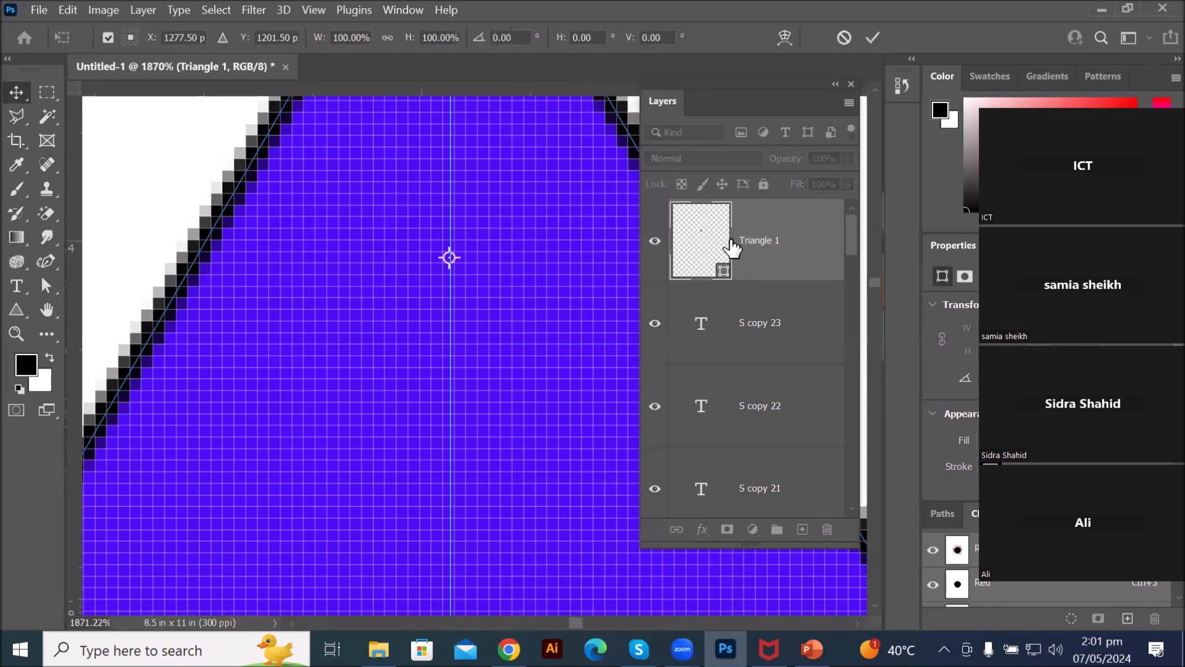
scroll(530, 232, up, 1)
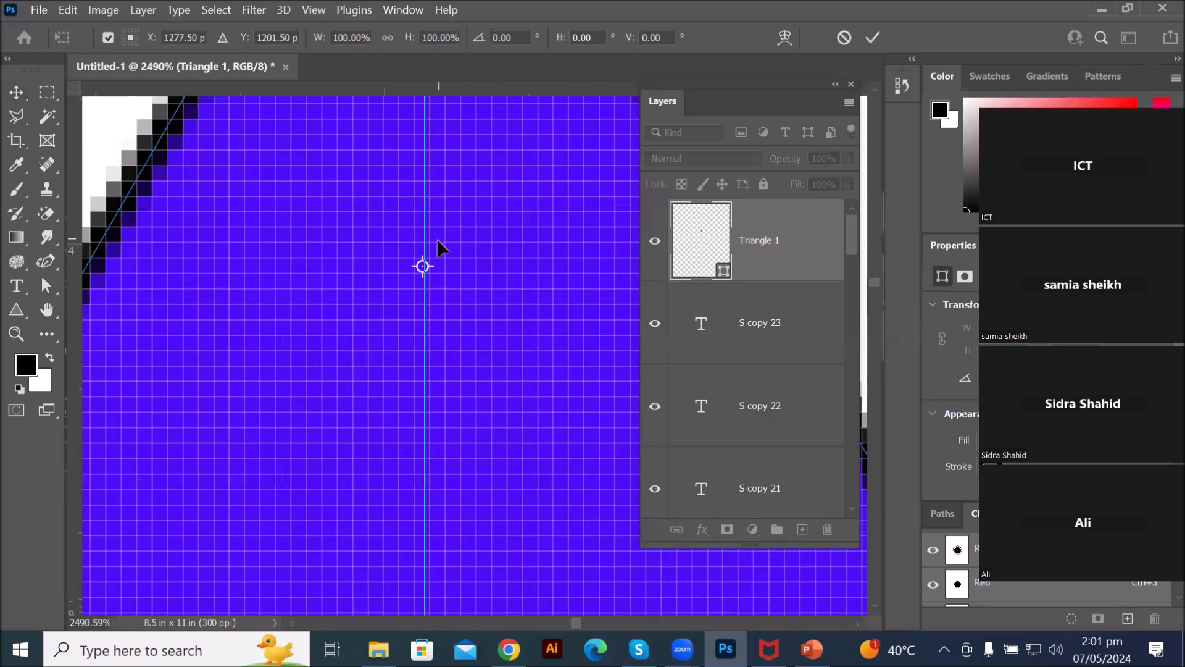
scroll(439, 241, down, 3)
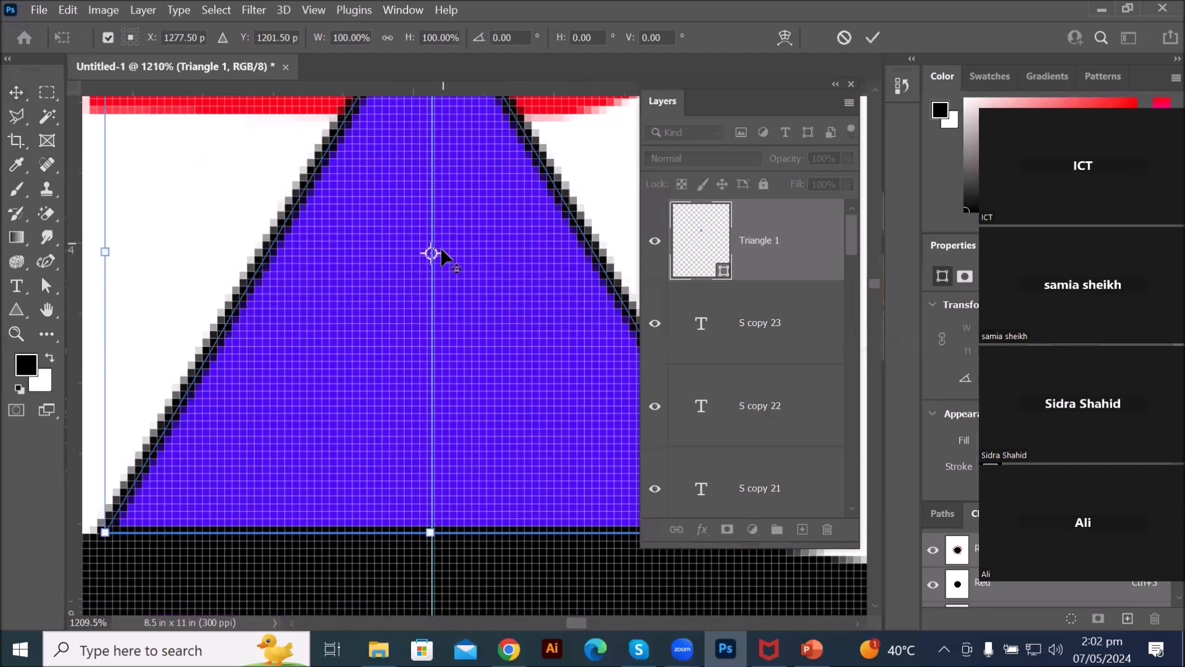
scroll(441, 253, down, 10)
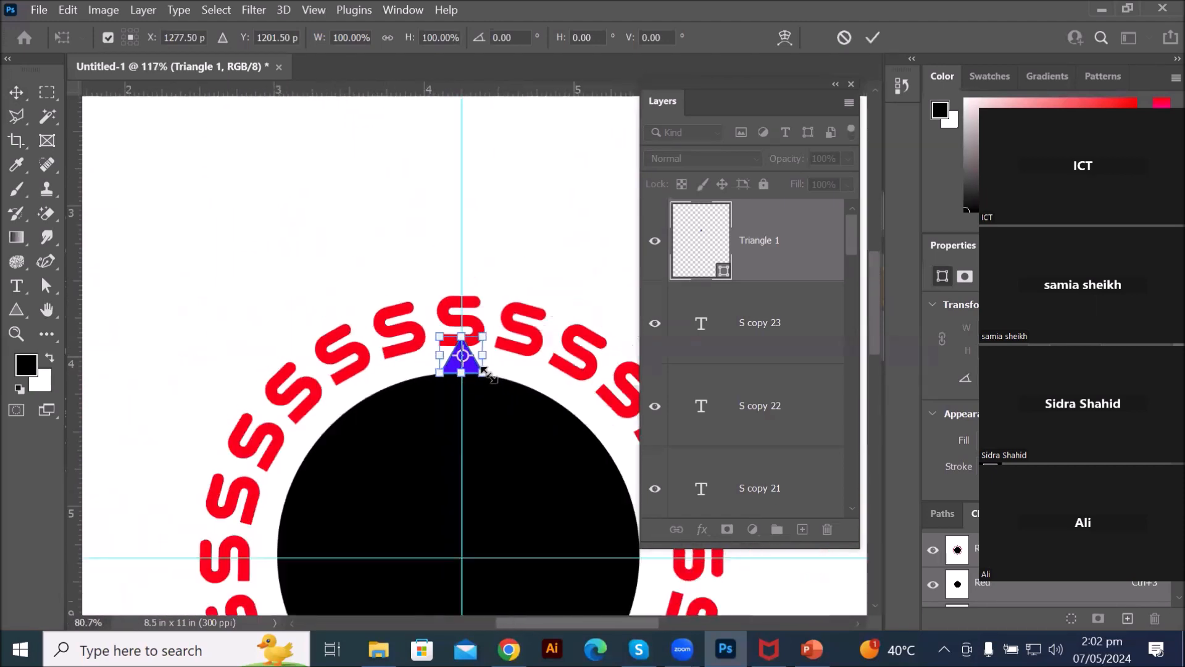
scroll(540, 423, down, 4)
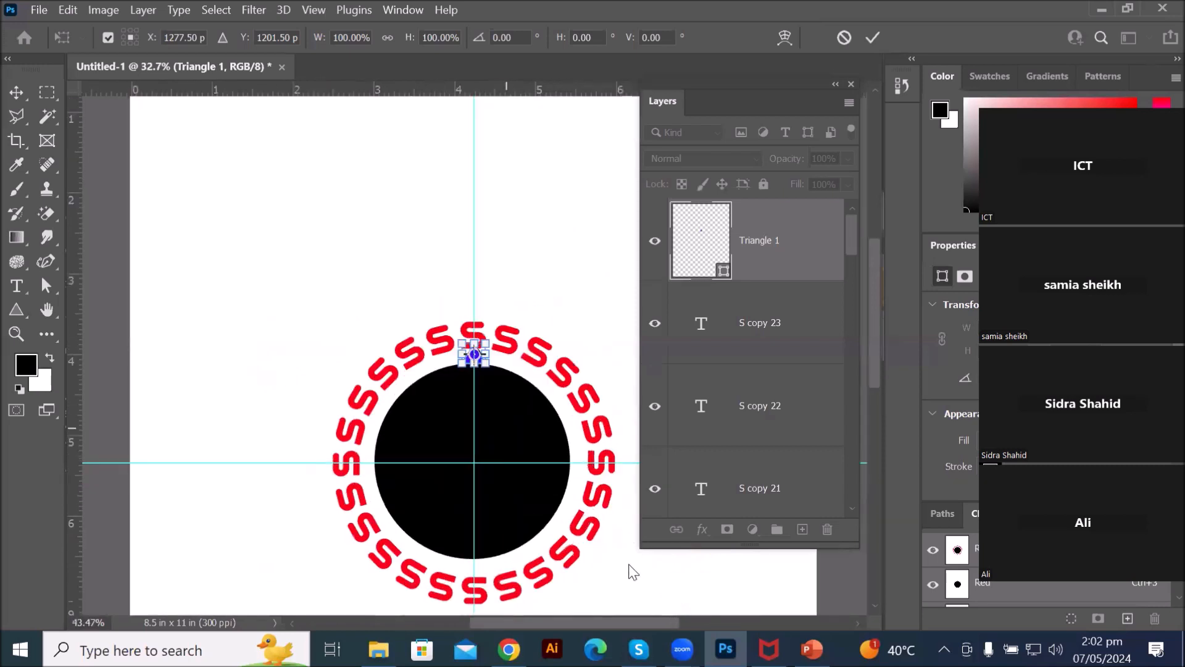
scroll(630, 569, up, 2)
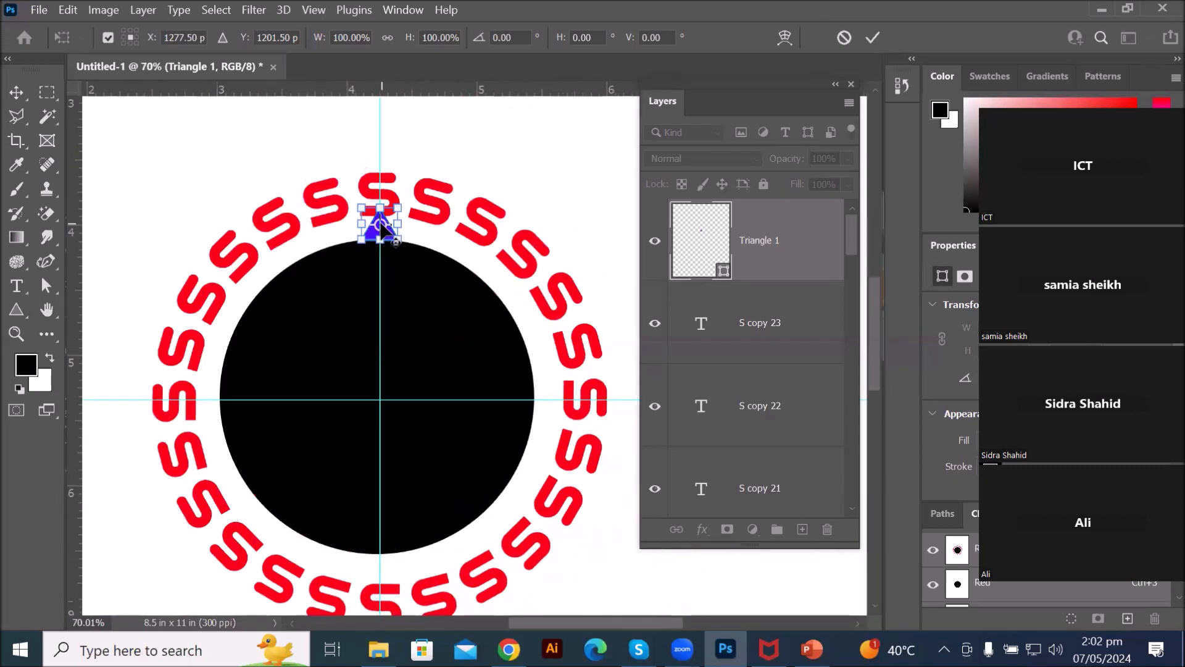
drag(381, 225, 380, 400)
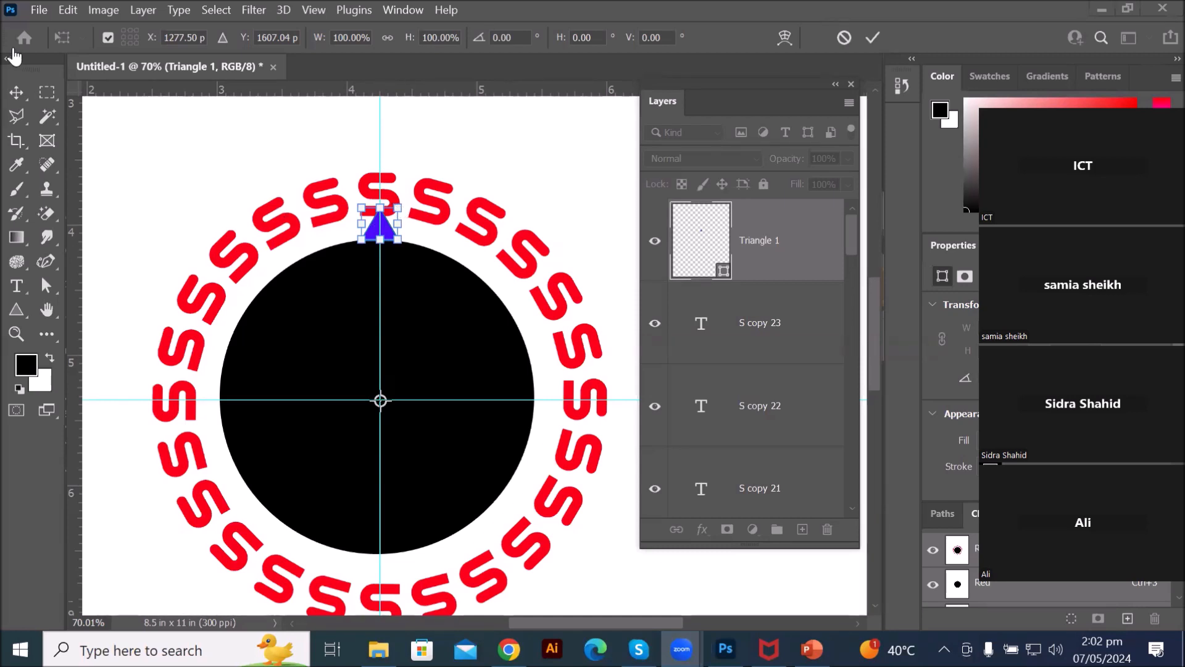
Step: Rotate the triangle 15° clockwise around the circle's centre and apply the transform
scroll(380, 254, up, 2)
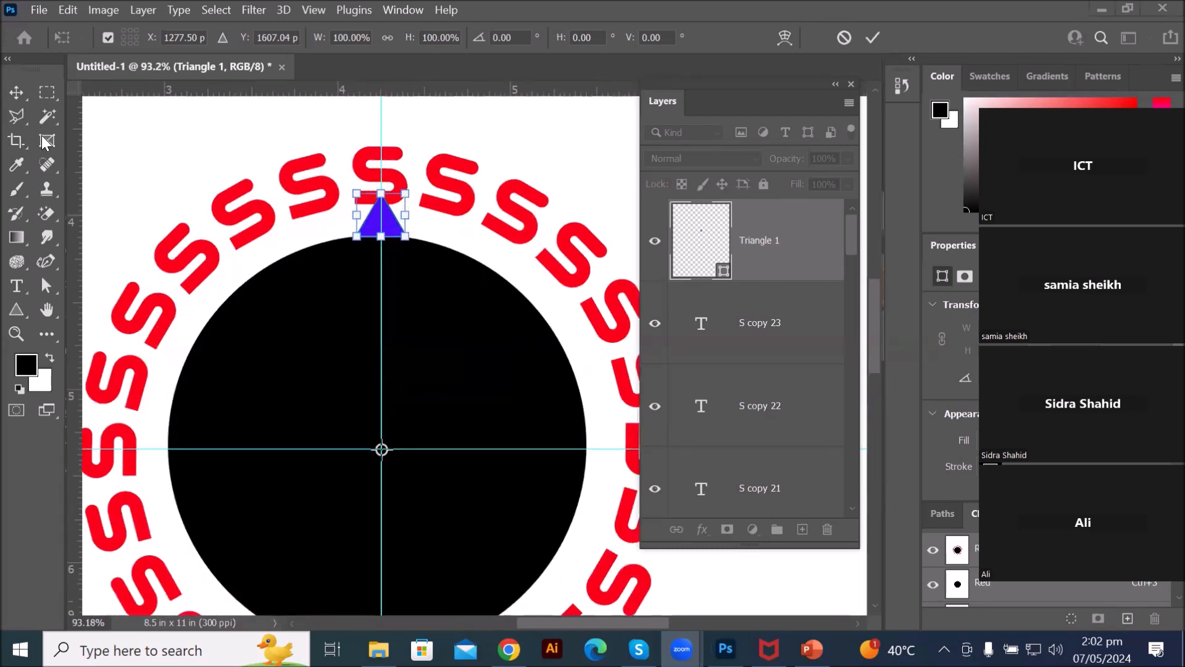
click(13, 95)
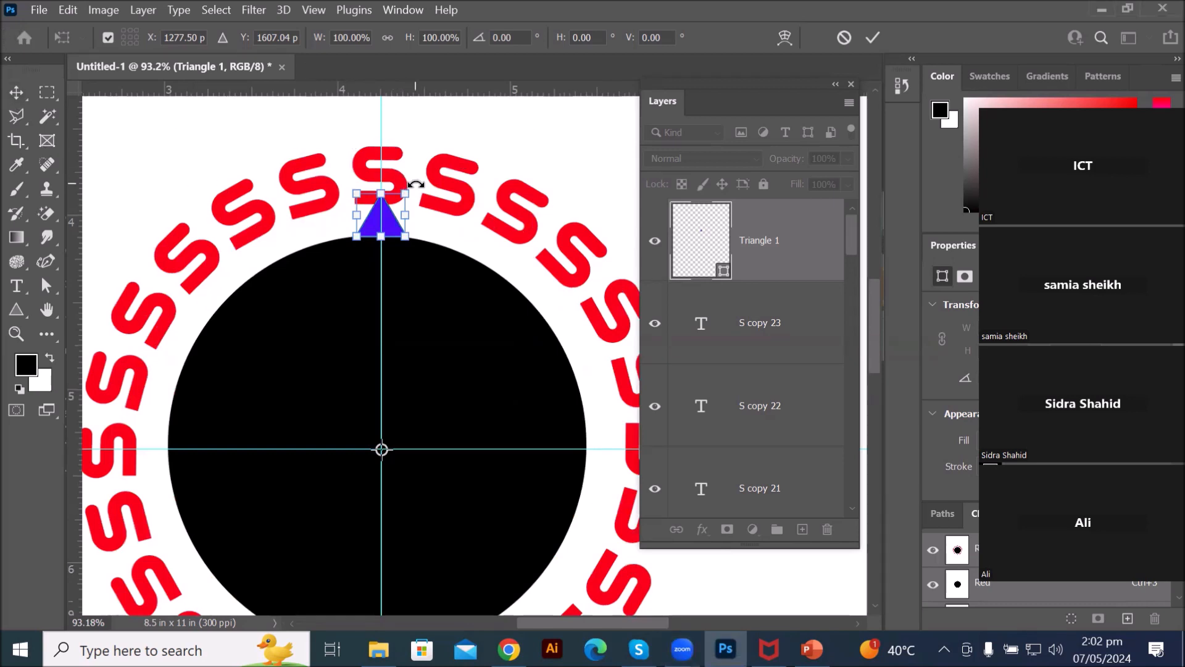
drag(416, 184, 466, 185)
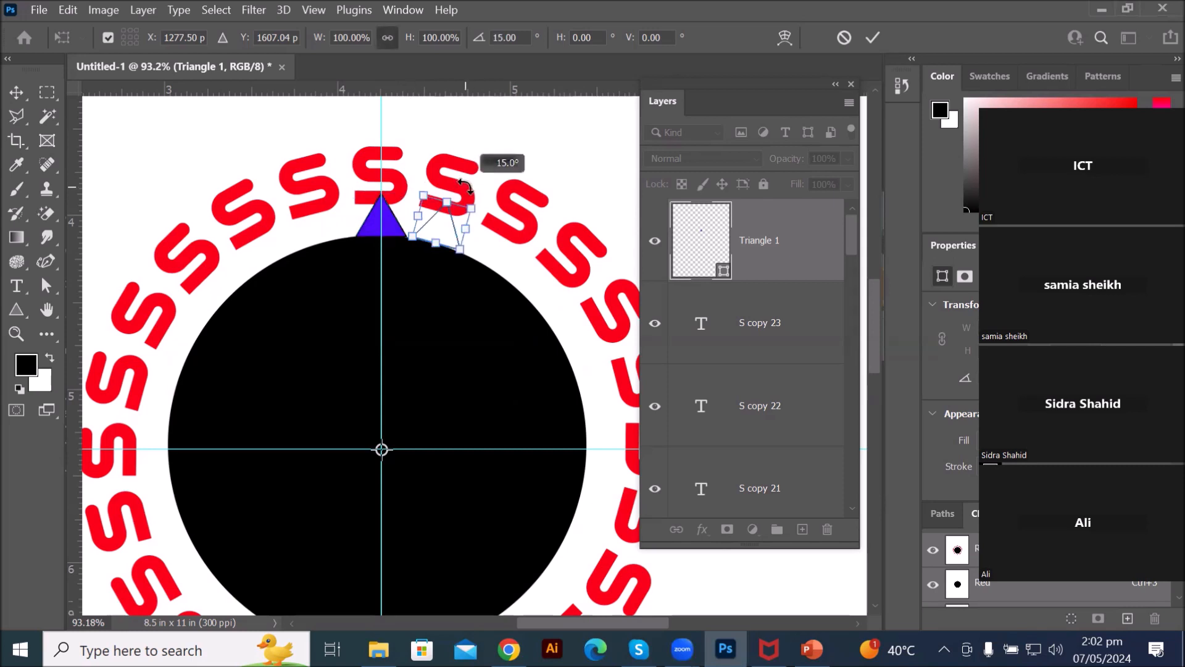
drag(465, 186, 465, 185)
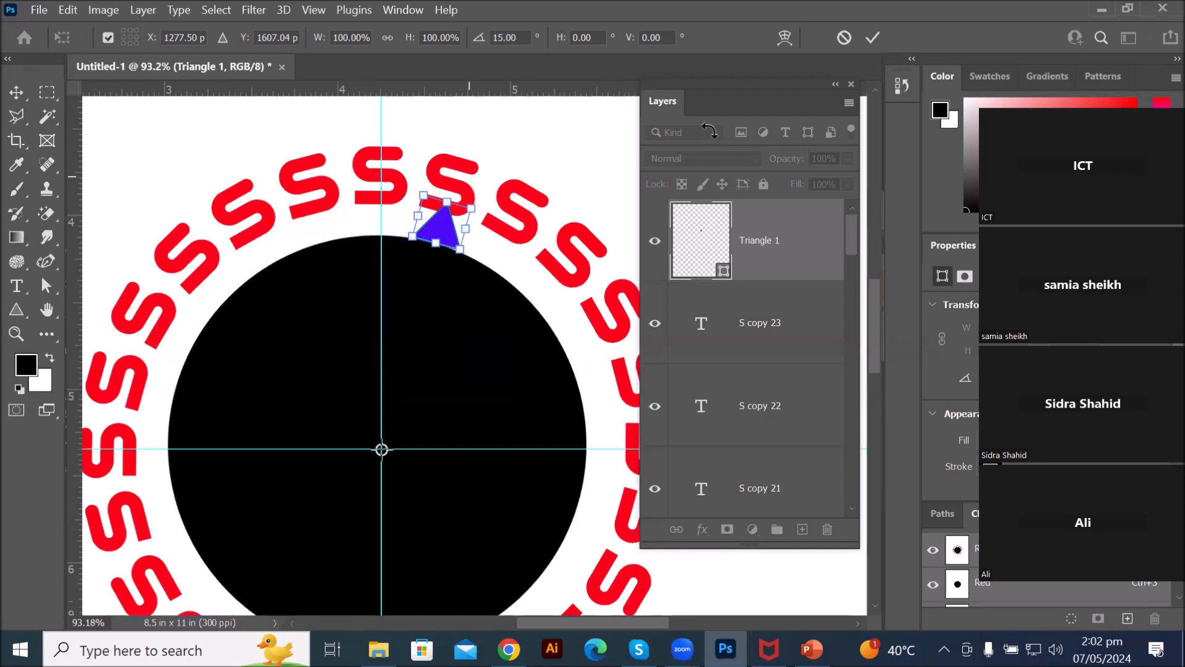
click(871, 38)
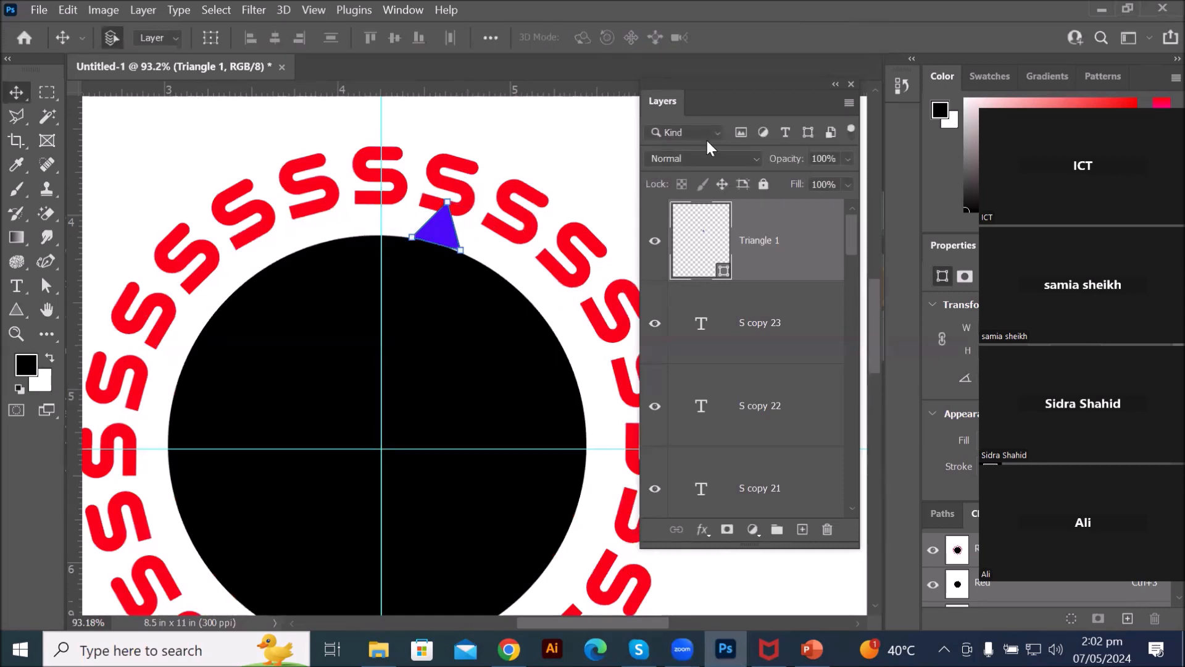
Step: Duplicate the triangle repeatedly with the same 15° rotation until the copies form a full ring around the black circle
scroll(602, 232, down, 3)
scroll(602, 232, down, 3)
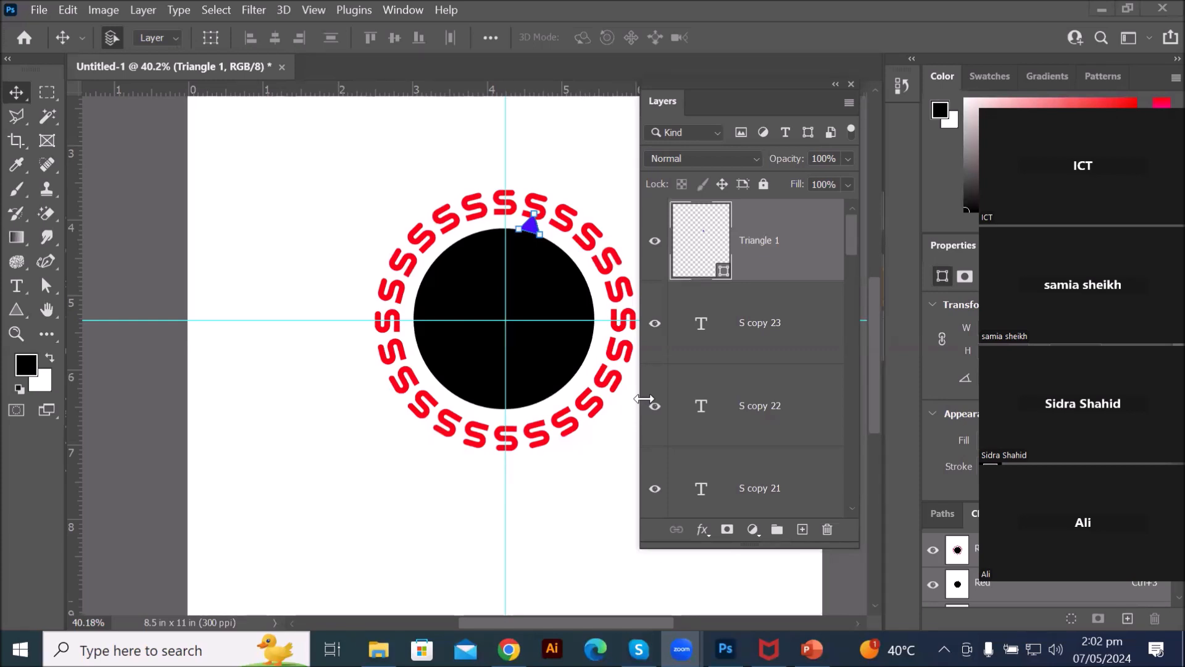
click(701, 250)
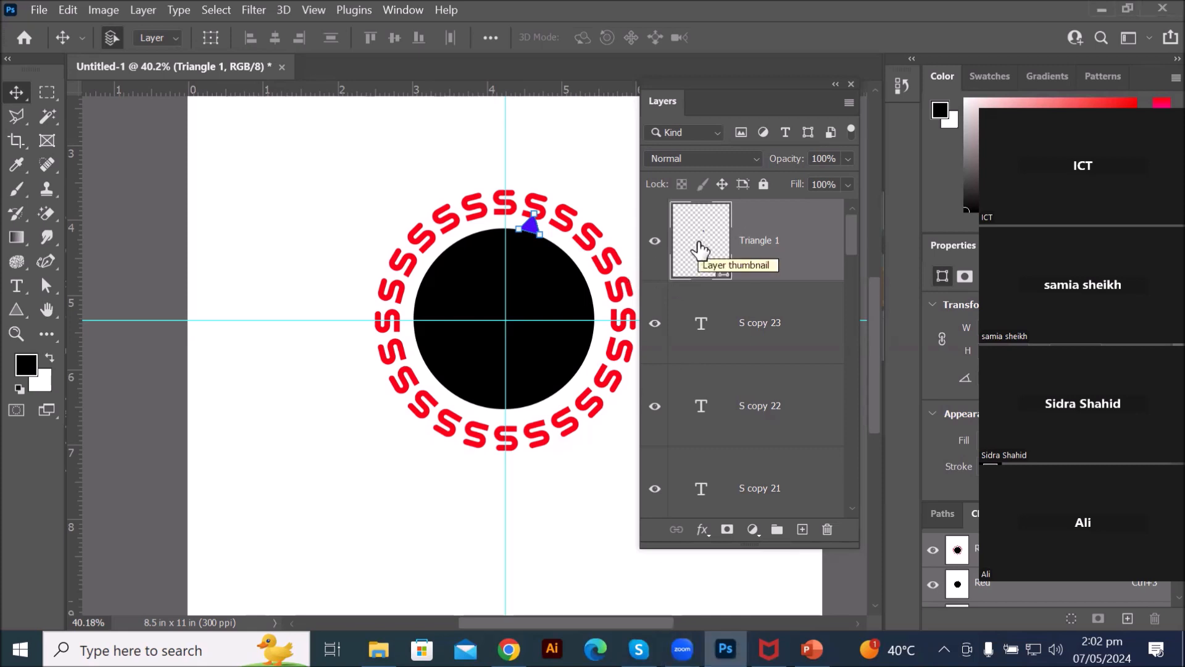
key(ctrl+alt+shift+t)
key(ctrl+alt+shift+t)
key(ctrl+alt+shift+t)
key(ctrl+alt+shift+t)
key(ctrl+alt+shift+t)
key(ctrl+alt+shift+t)
key(ctrl+alt+shift+t)
key(ctrl+alt+shift+t)
key(ctrl+alt+shift+t)
key(ctrl+alt+shift+t)
key(ctrl+alt+shift+t)
key(ctrl+alt+shift+t)
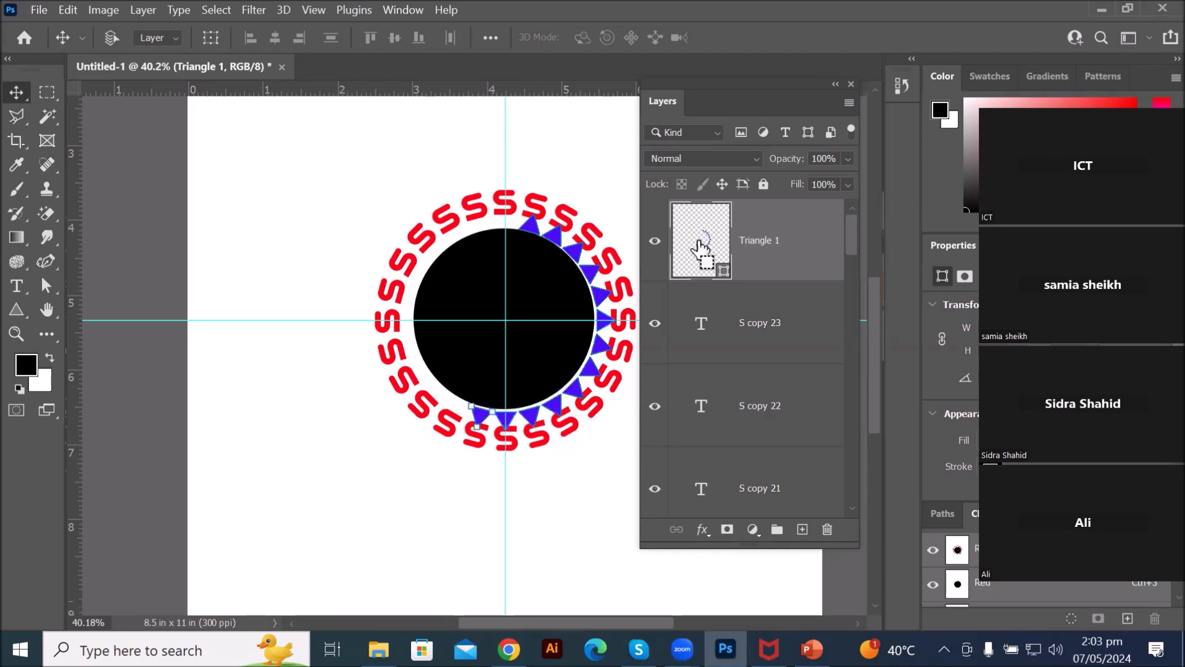
key(ctrl+alt+shift+t)
key(ctrl+alt+shift+t)
key(ctrl+alt+shift+t)
key(ctrl+alt+shift+t)
key(ctrl+alt+shift+t)
key(ctrl+alt+shift+t)
key(ctrl+alt+shift+t)
key(ctrl+alt+shift+t)
key(ctrl+alt+shift+t)
key(ctrl+alt+shift+t)
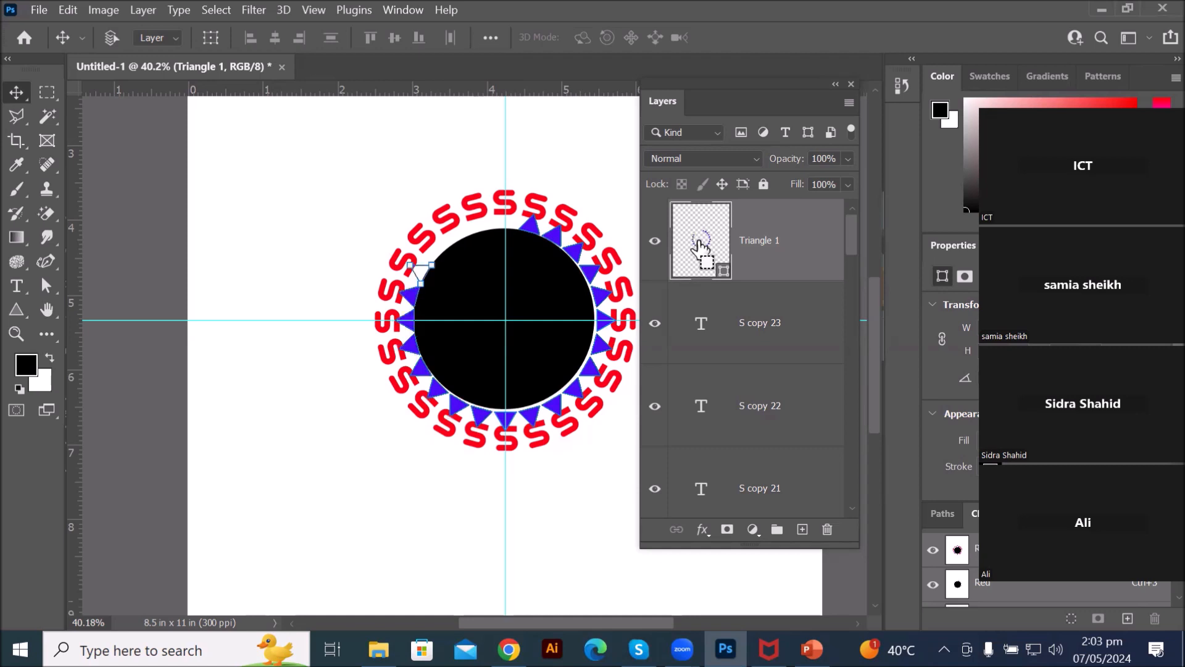
key(ctrl+alt+shift+t)
key(ctrl+alt+shift+t)
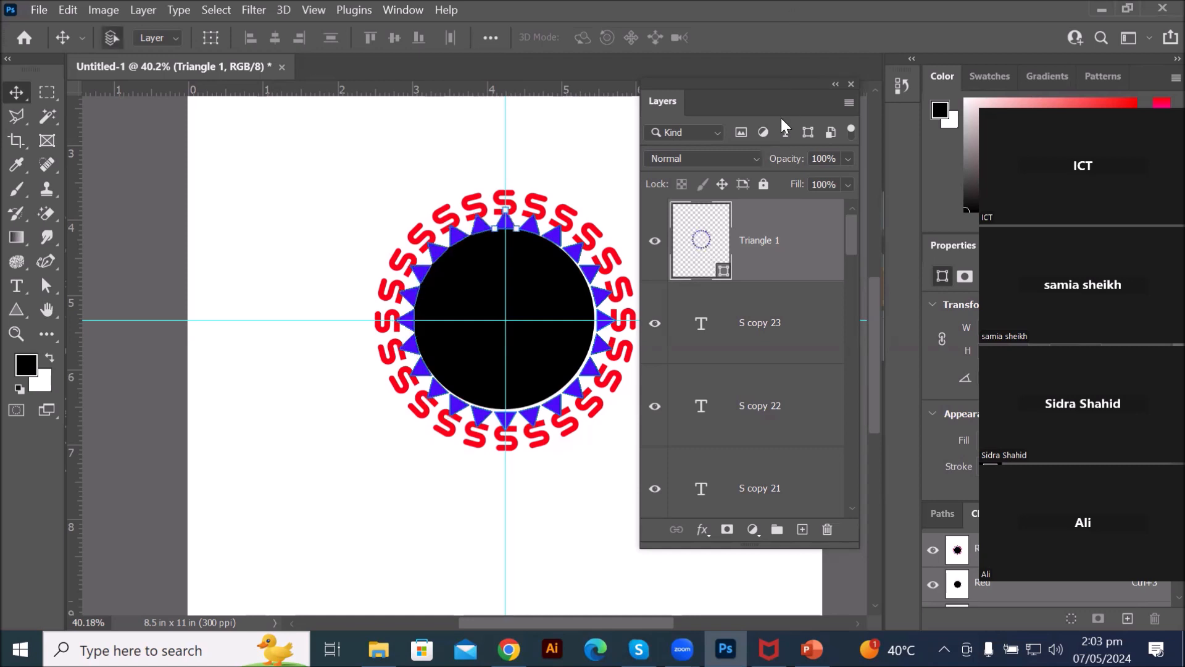
Step: Move the floating Layers panel away from the artwork and deselect the triangle layer
drag(723, 116, 179, 169)
scroll(450, 228, up, 2)
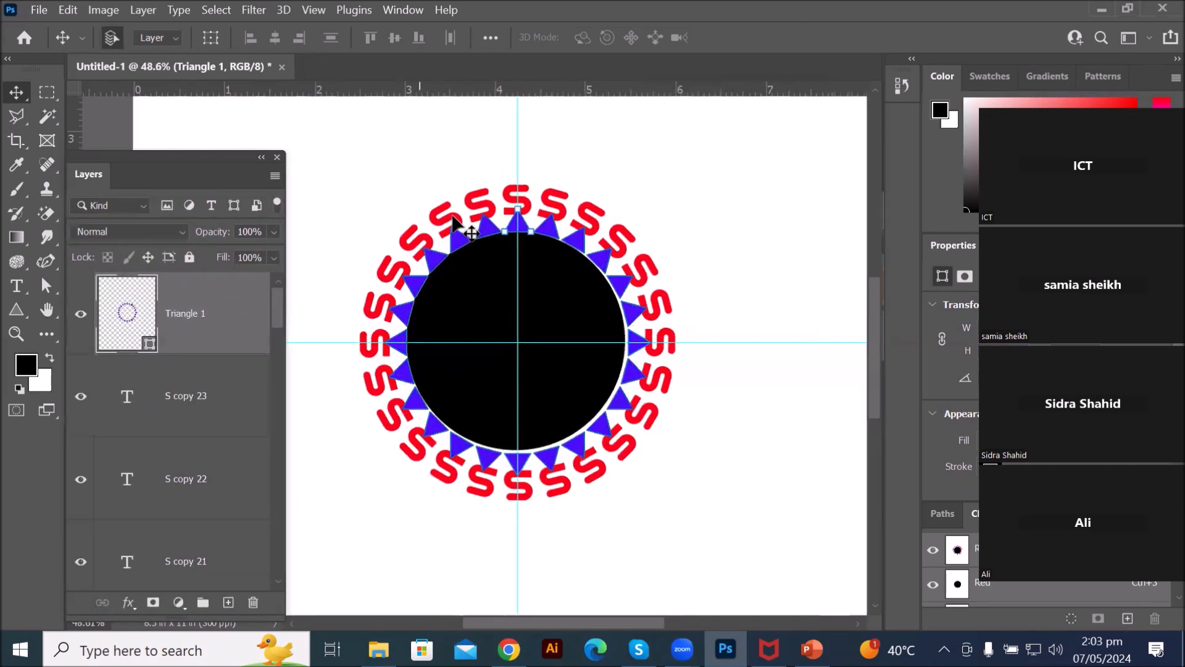
click(662, 191)
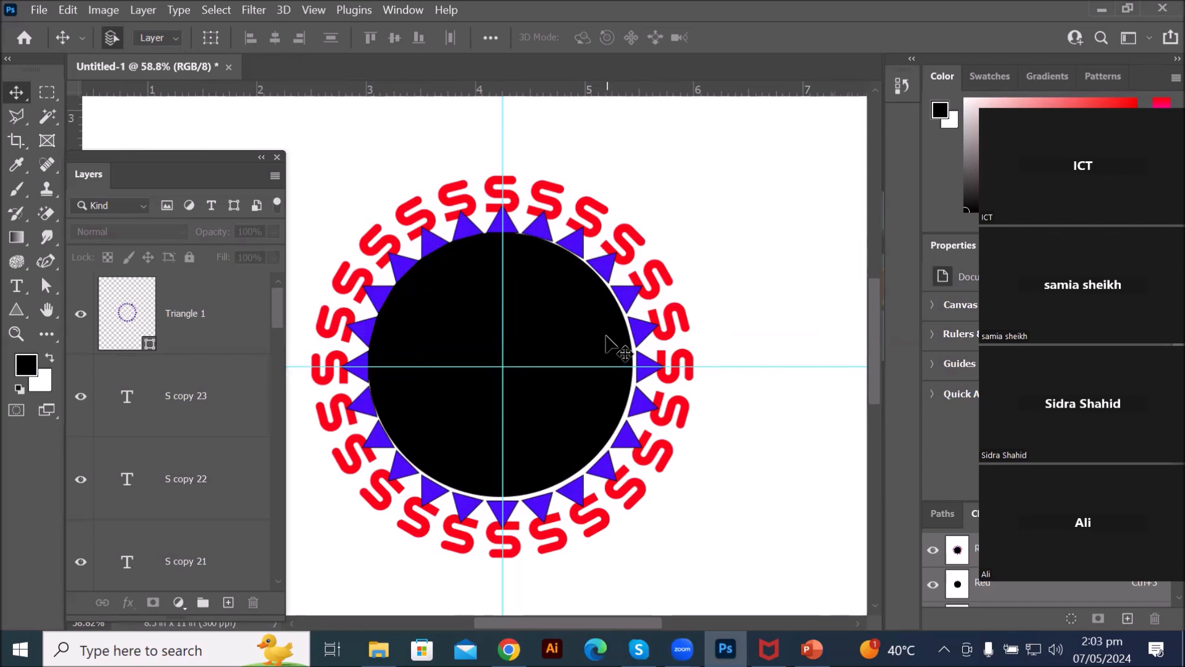
Step: Select the black circle's Ellipse 1 layer and fill the shape with the yellow-green recent colour
click(559, 344)
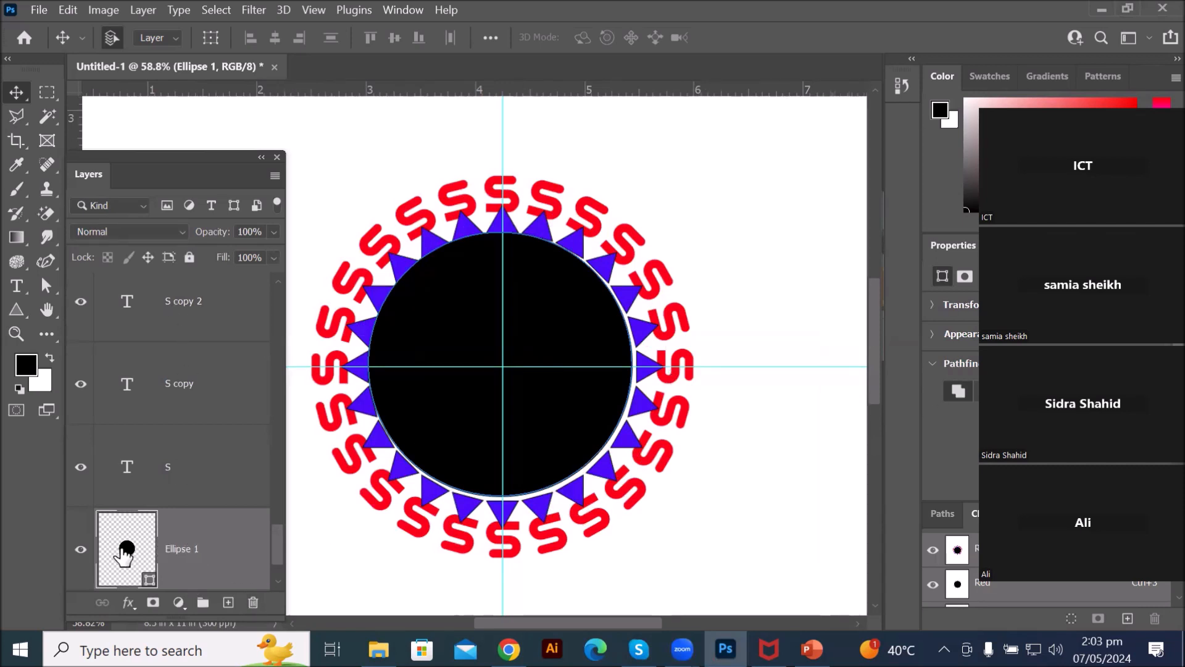
click(13, 307)
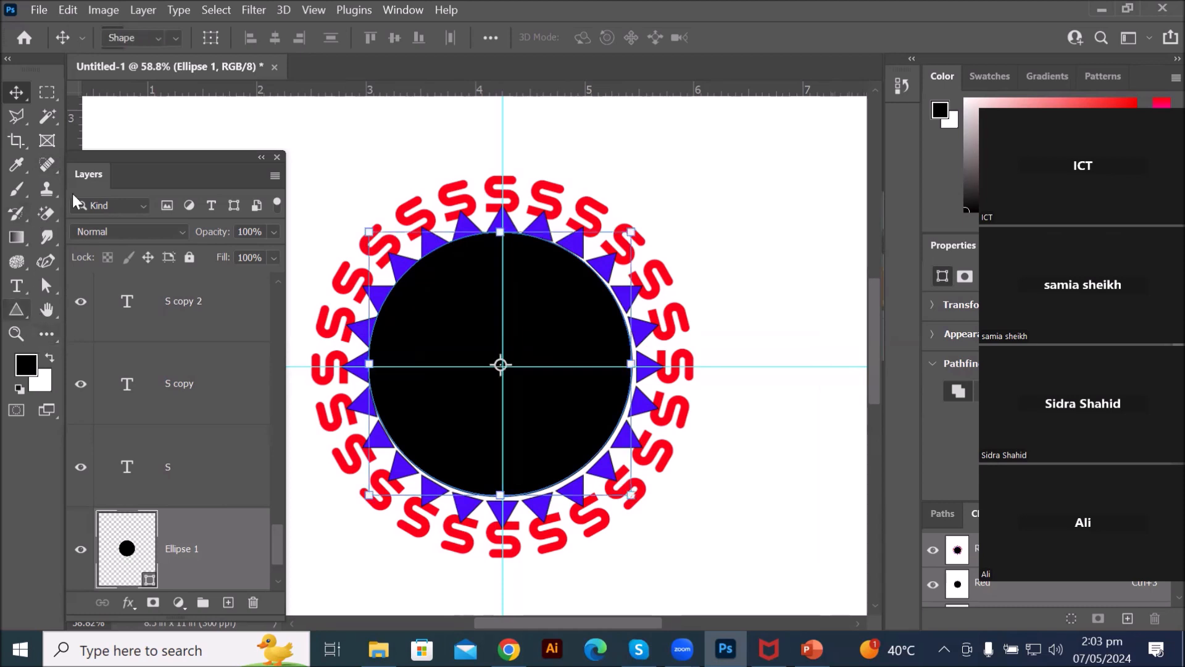
click(211, 41)
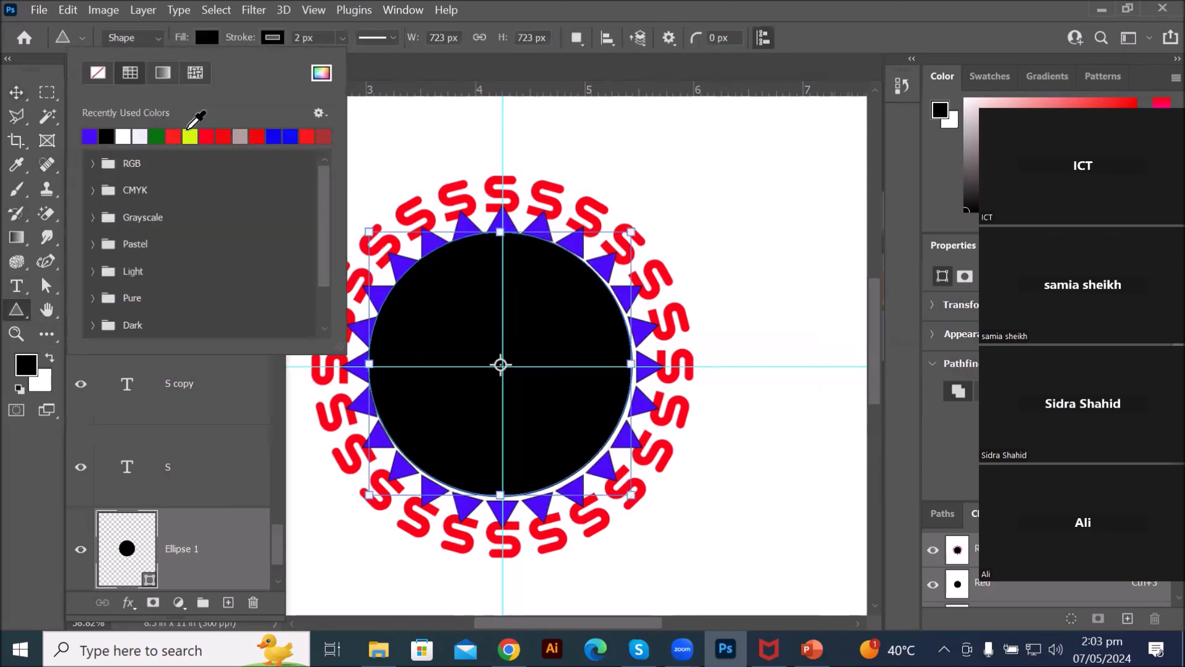
click(191, 134)
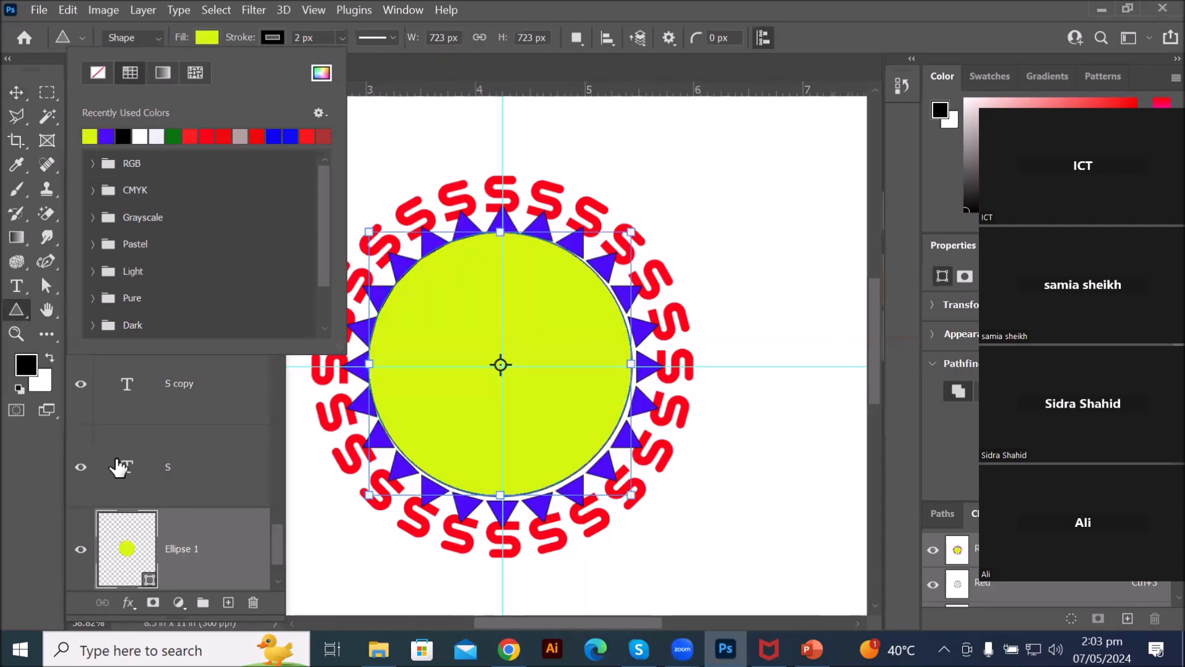
Step: Draw a rounded square about 82 px wide with 15 px corners near the upper edge inside the yellow-green circle
click(148, 548)
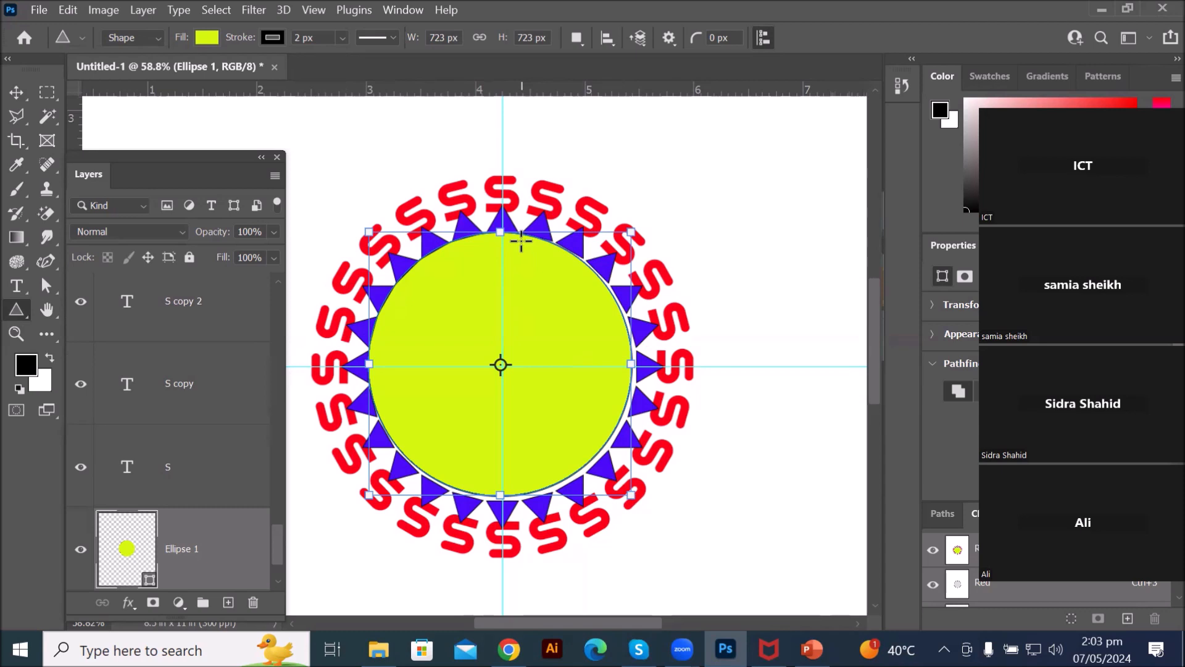
right_click(23, 309)
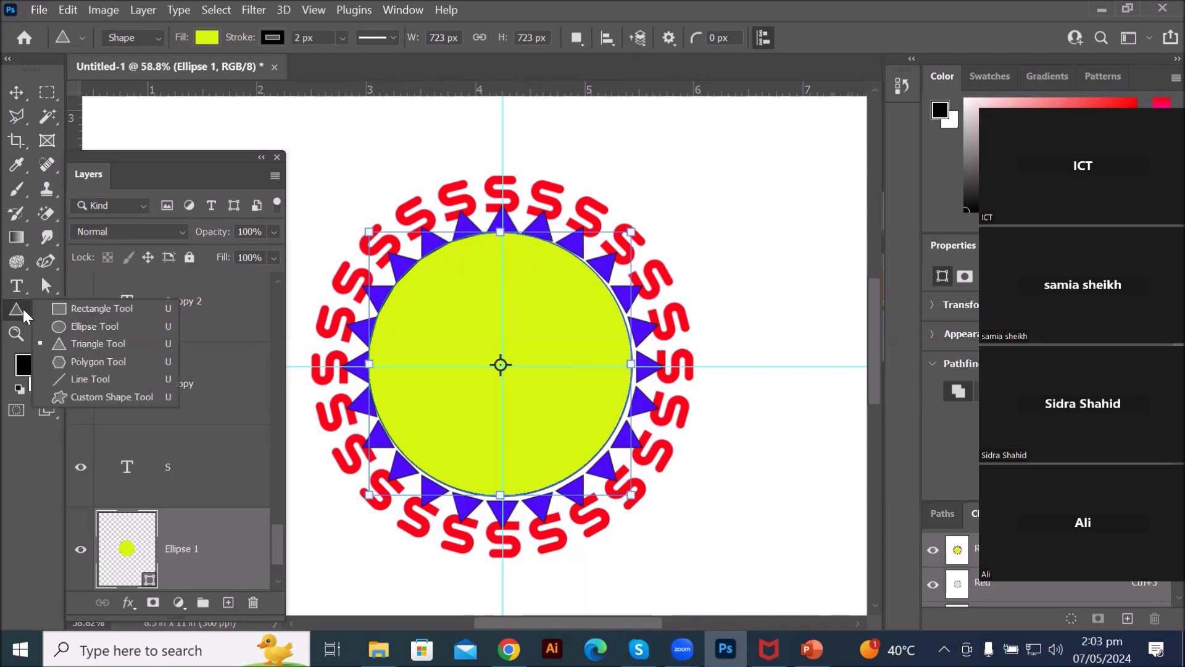
click(88, 307)
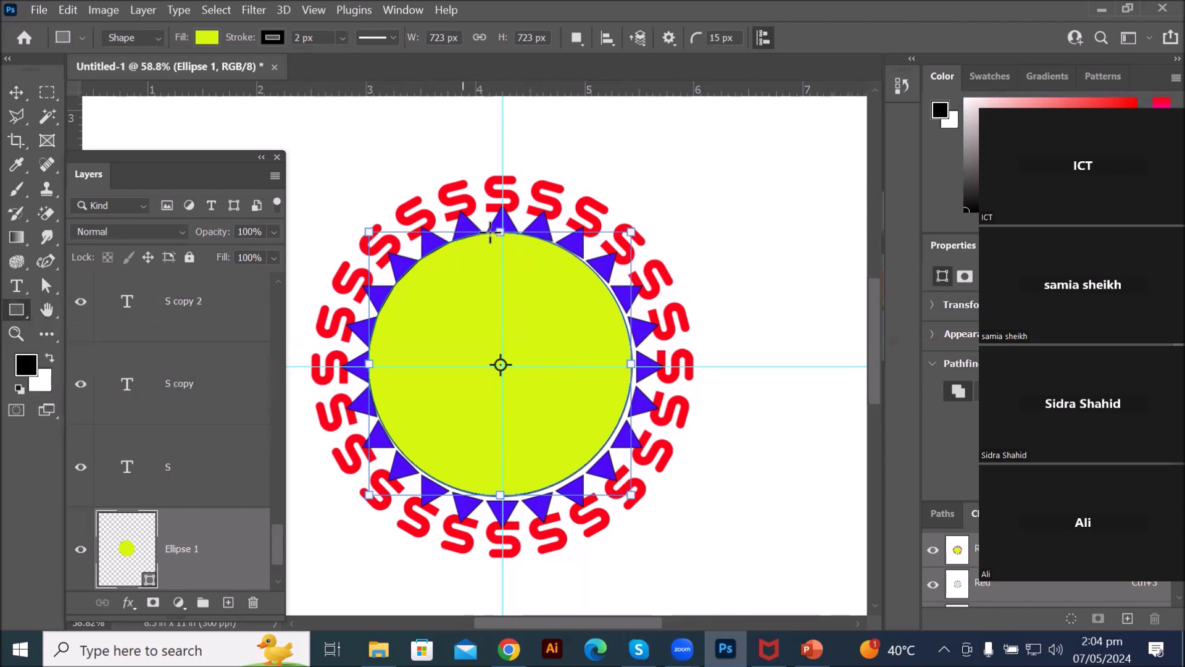
drag(489, 242, 520, 272)
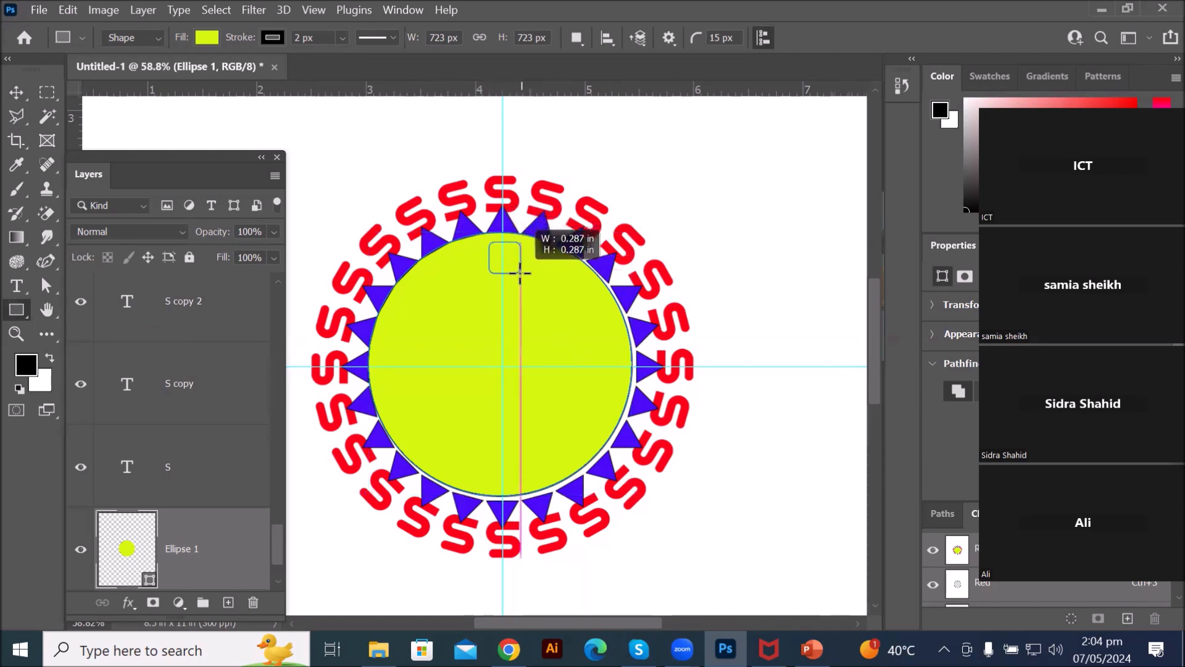
drag(520, 274, 520, 272)
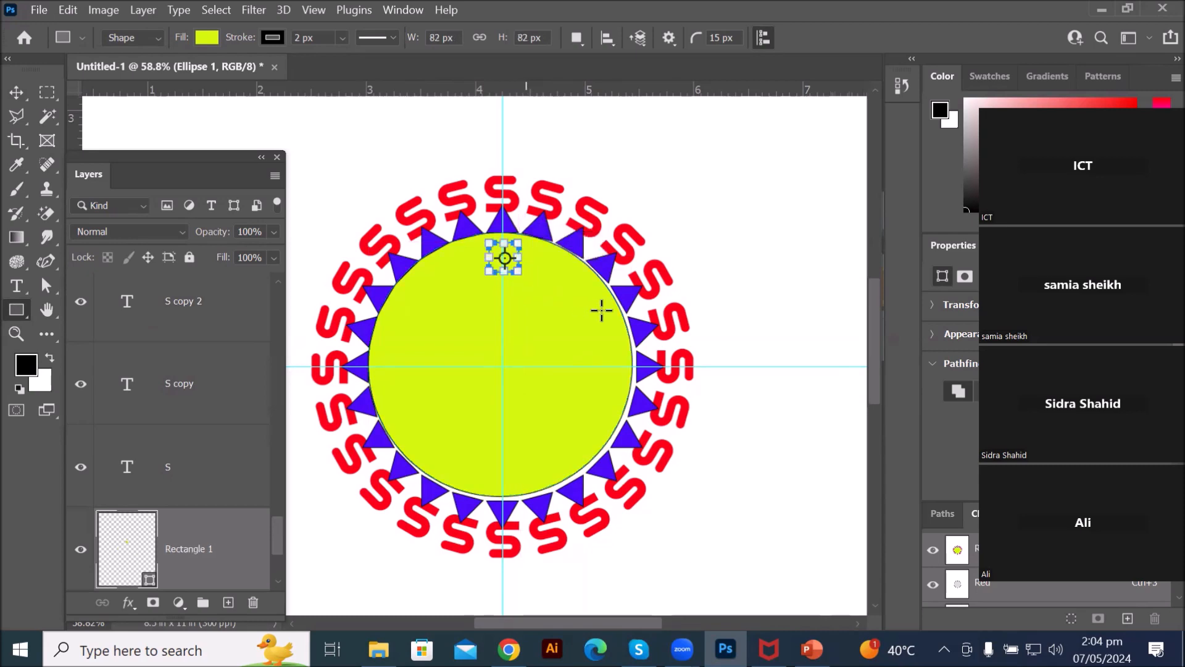
Step: Fill the small rounded square with the red recent colour
scroll(598, 299, up, 2)
scroll(488, 196, up, 4)
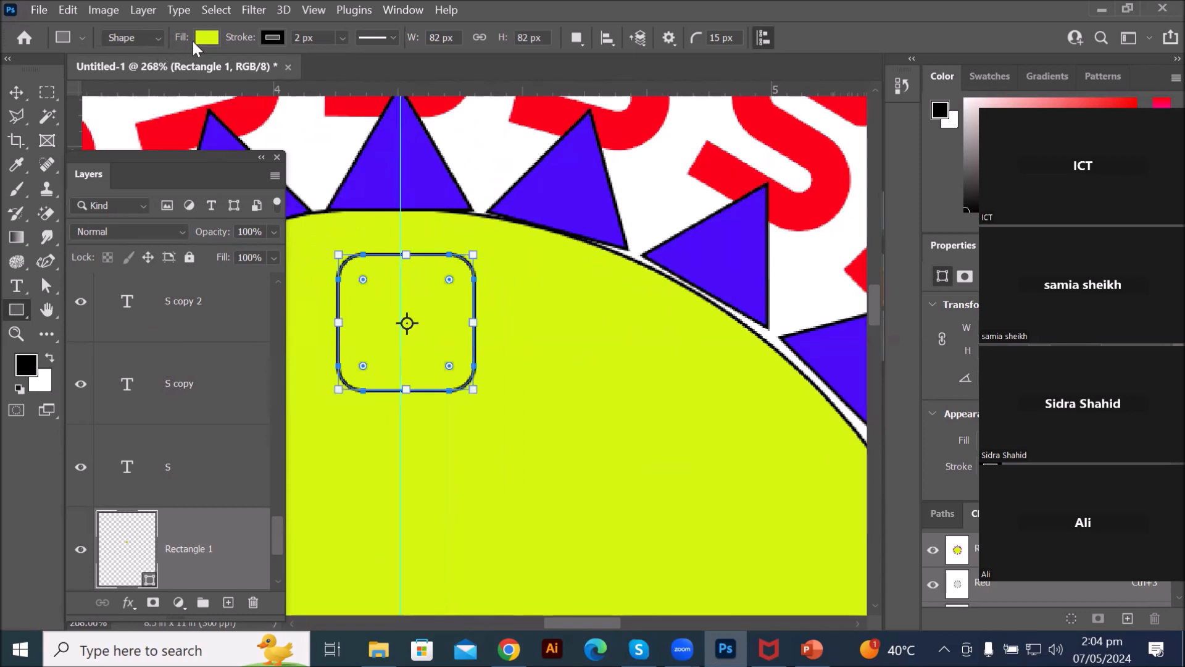
click(210, 39)
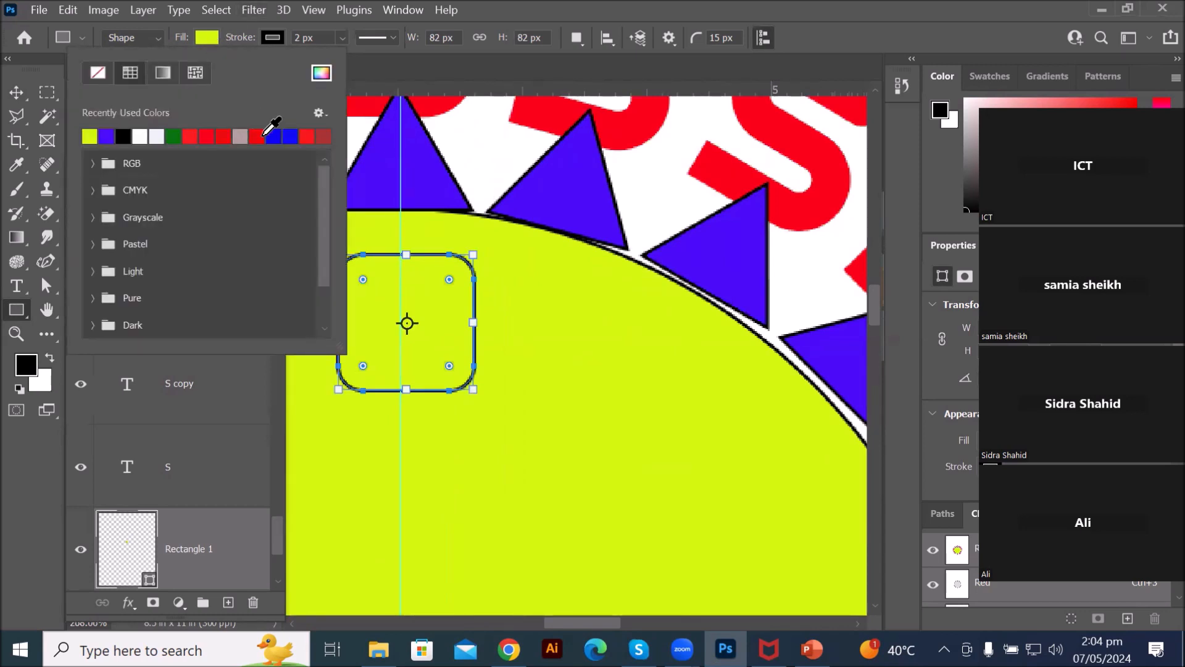
click(263, 136)
click(24, 307)
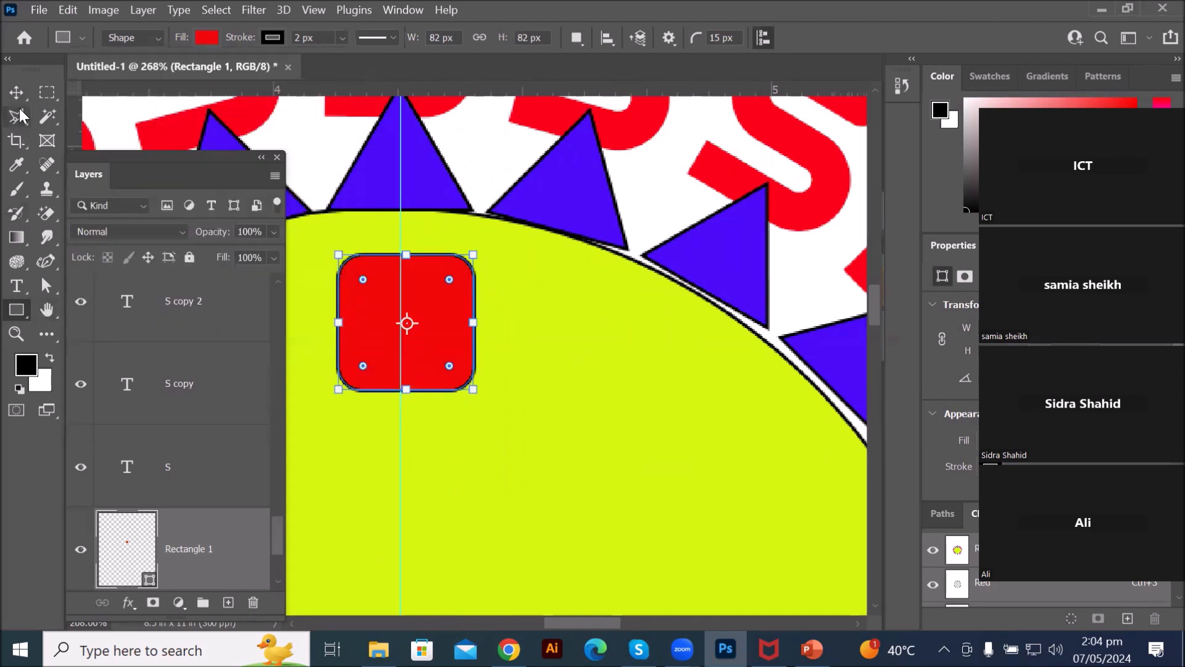
Step: Move the red rounded square so it is centred on the vertical guide, slightly closer to the circle's edge
key(v)
mouse_move(420, 290)
mouse_down()
mouse_move(415, 249)
mouse_move(415, 284)
mouse_up()
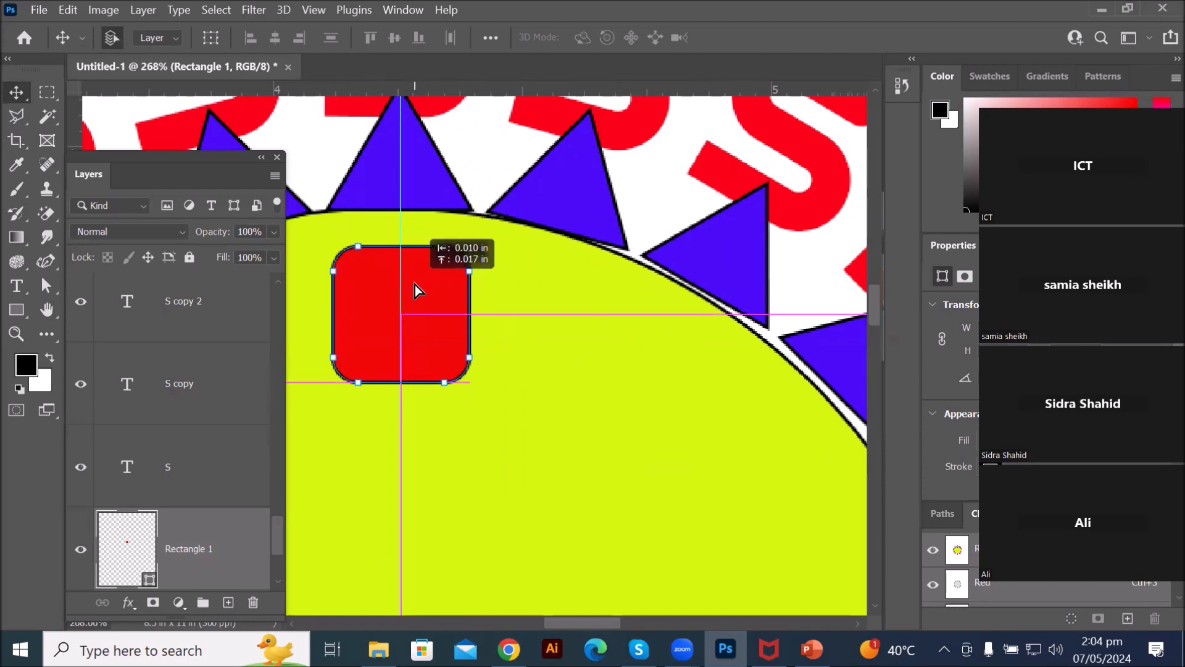
drag(415, 284, 415, 284)
Step: Free-transform the red square with its pivot at the guide intersection, rotate it 30° clockwise and apply the transform
scroll(488, 296, down, 8)
scroll(547, 318, down, 2)
drag(536, 296, 483, 291)
key(ctrl+t)
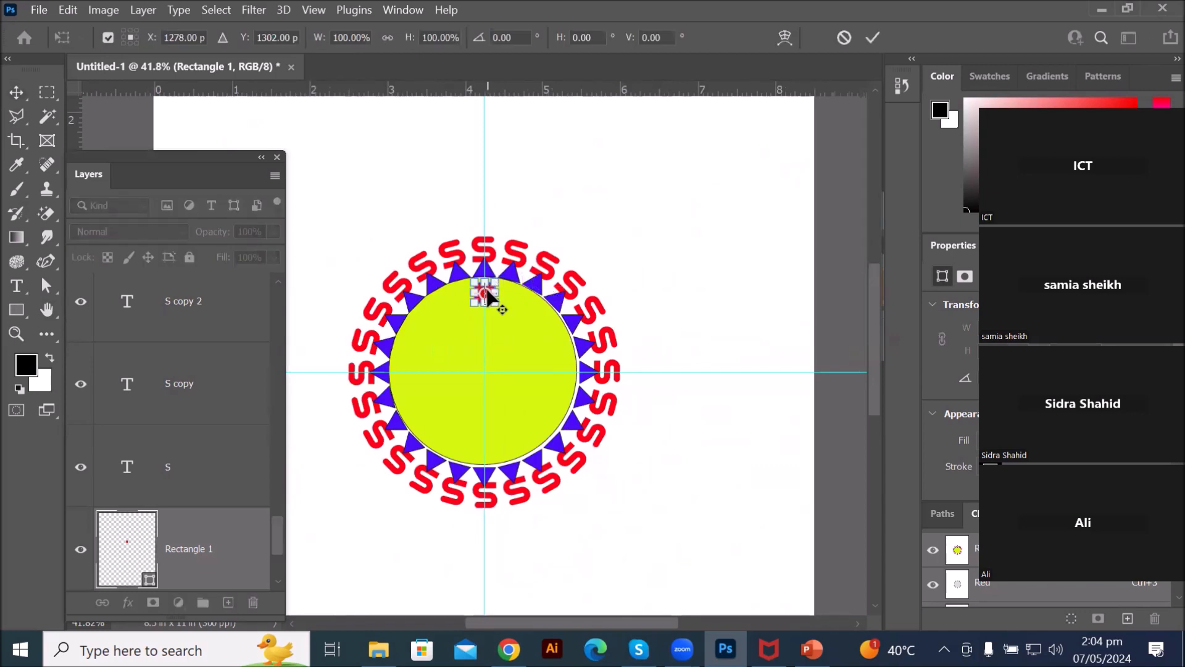
drag(487, 295, 486, 372)
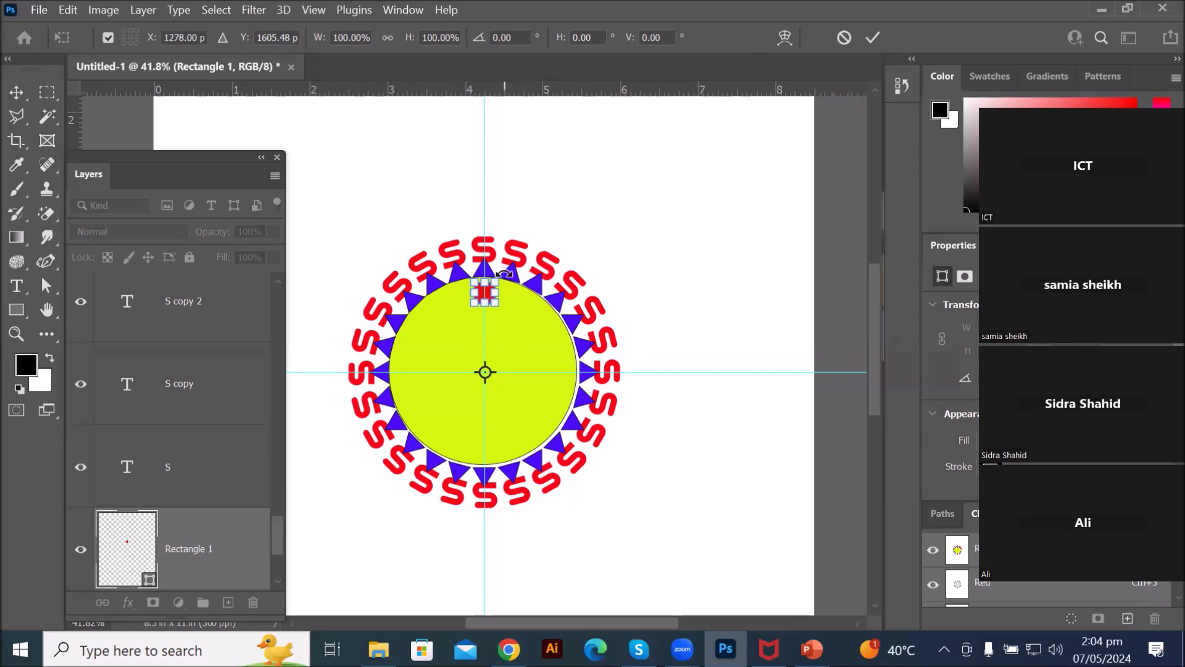
drag(504, 273, 555, 297)
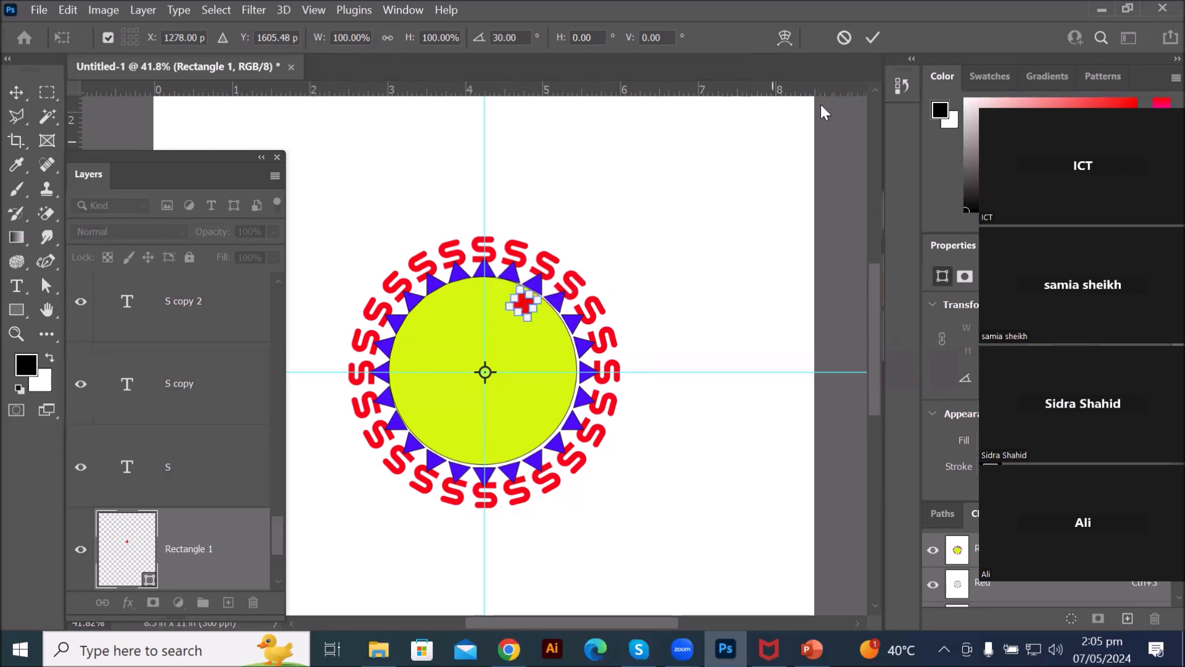
click(872, 35)
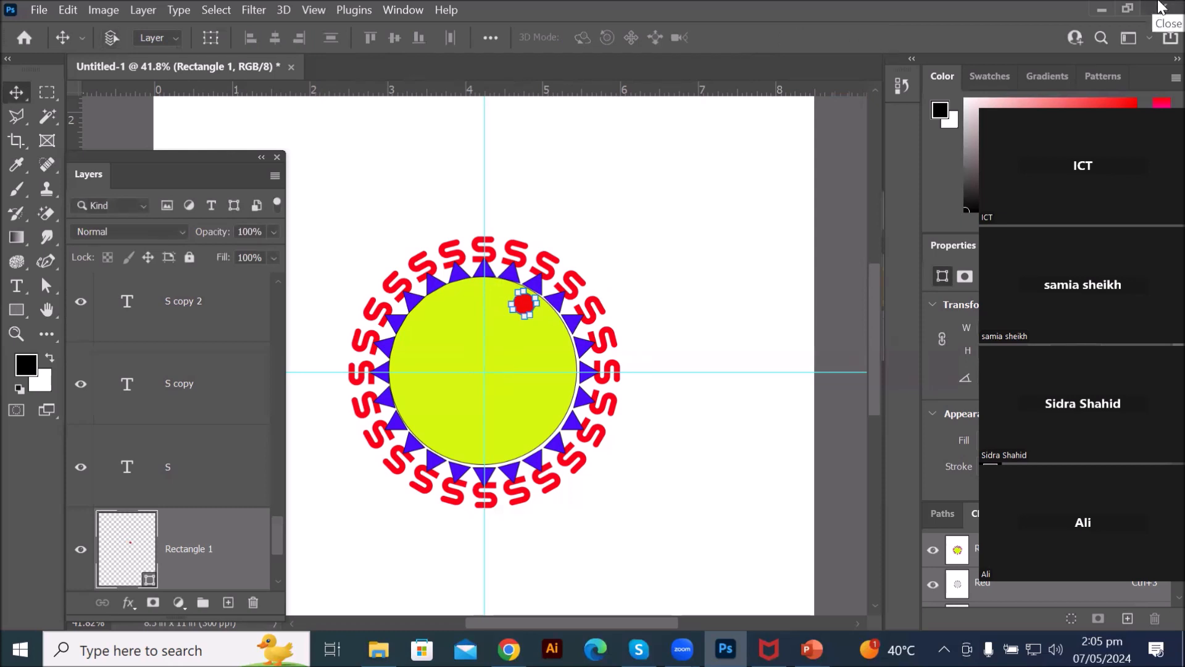
Step: Duplicate the red square repeatedly with the same 30° rotation to complete a ring inside the yellow-green circle, and deselect it
key(ctrl+alt+shift+t)
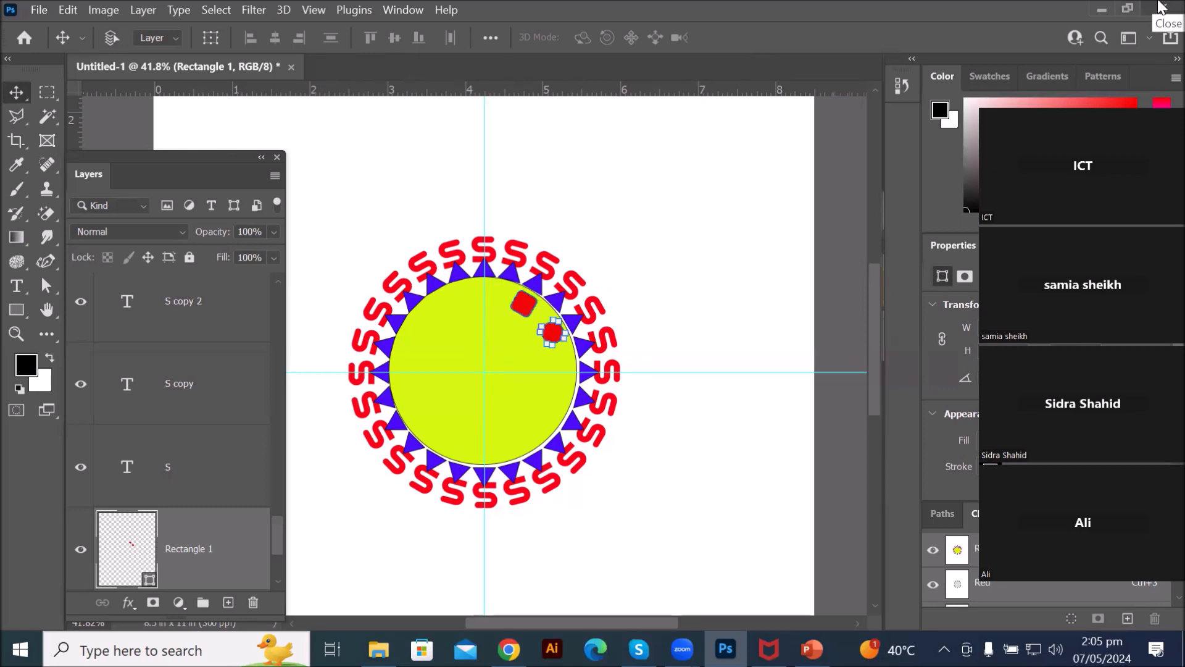
key(ctrl+alt+shift+t)
key(ctrl+alt+shift+t)
key(ctrl+alt+shift+t)
key(ctrl+alt+shift+t)
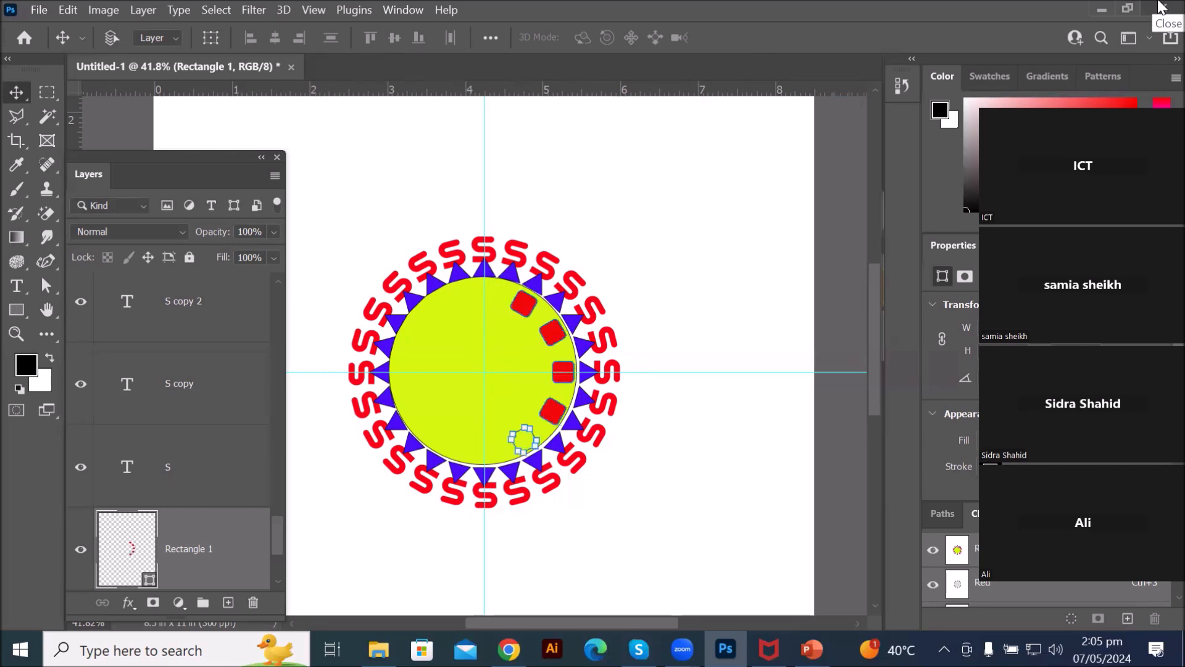
key(ctrl+alt+shift+t)
key(ctrl+alt+shift+t)
key(ctrl+alt+shift+t)
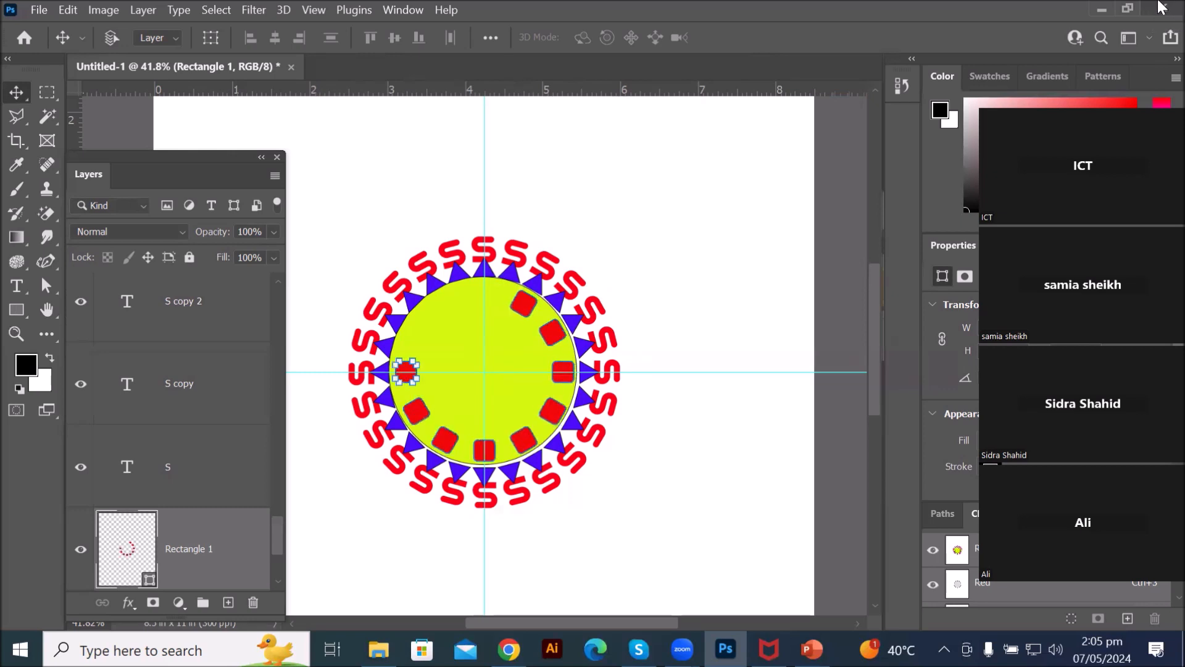
key(ctrl+alt+shift+t)
key(ctrl+alt+shift+t)
key(ctrl+alt+shift+t)
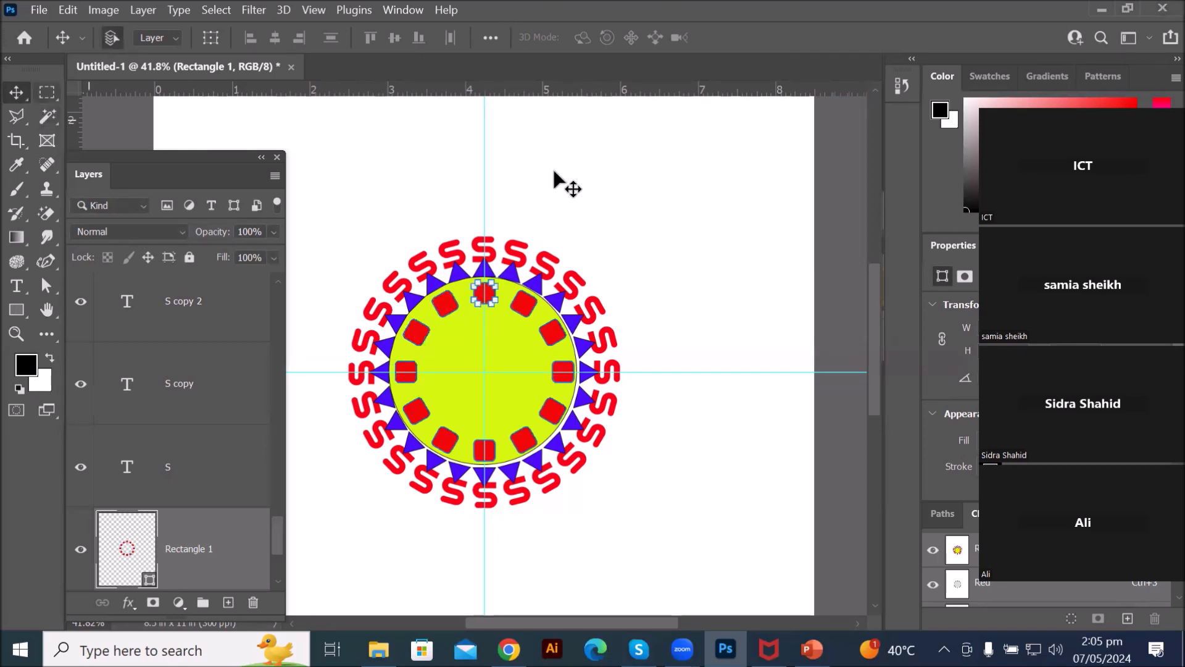
click(630, 184)
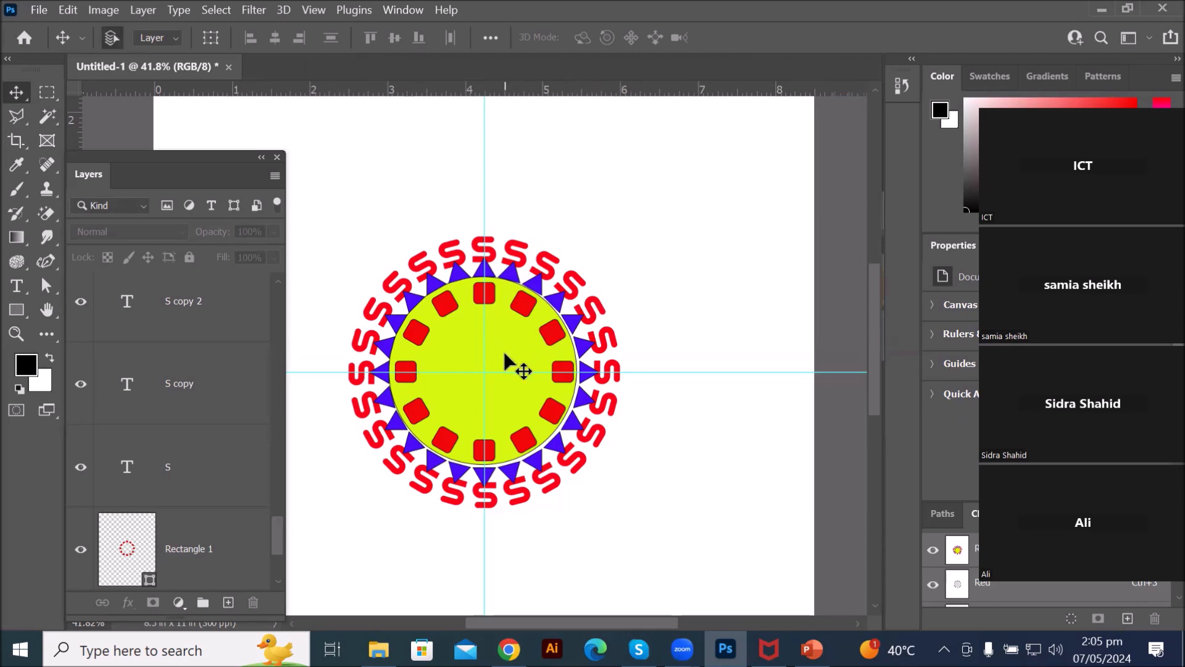
Step: Draw a circle about 444 px in diameter centred on the guide intersection, inside the ring of red squares
scroll(543, 419, up, 2)
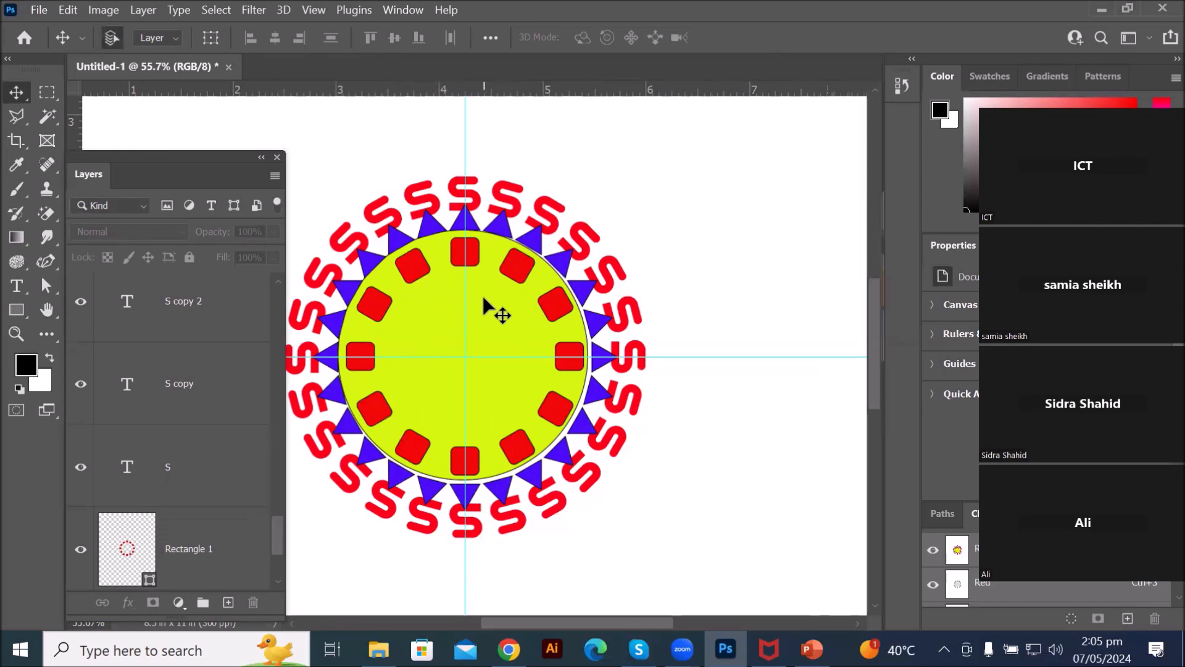
click(20, 314)
click(93, 328)
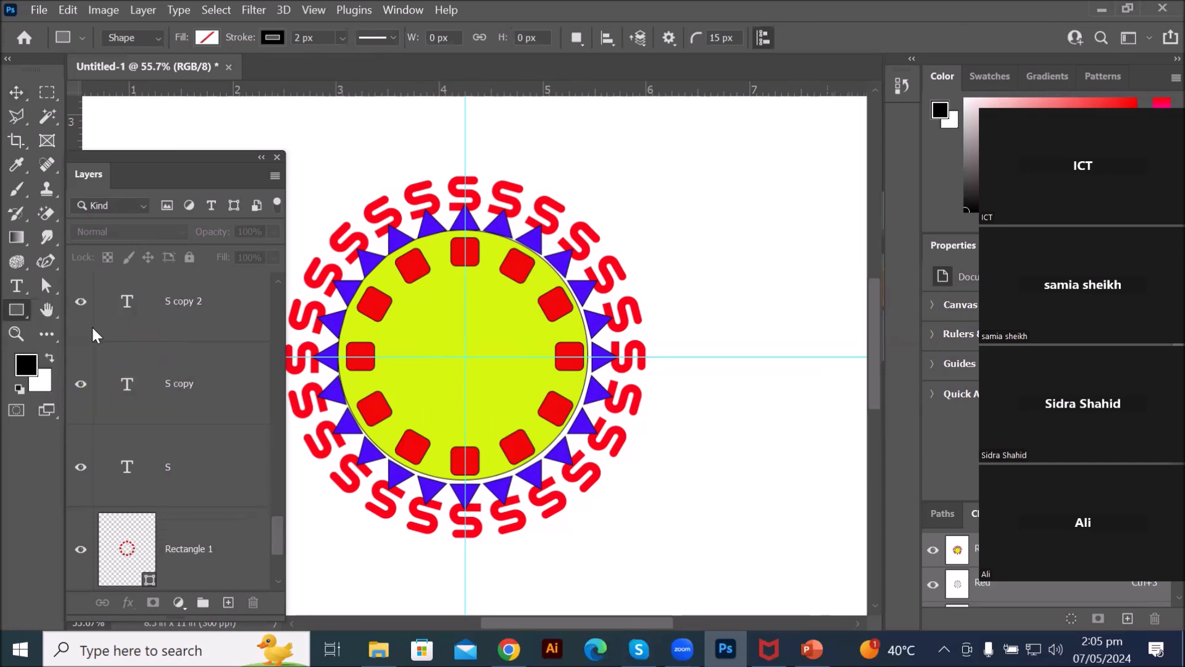
alt+click(465, 355)
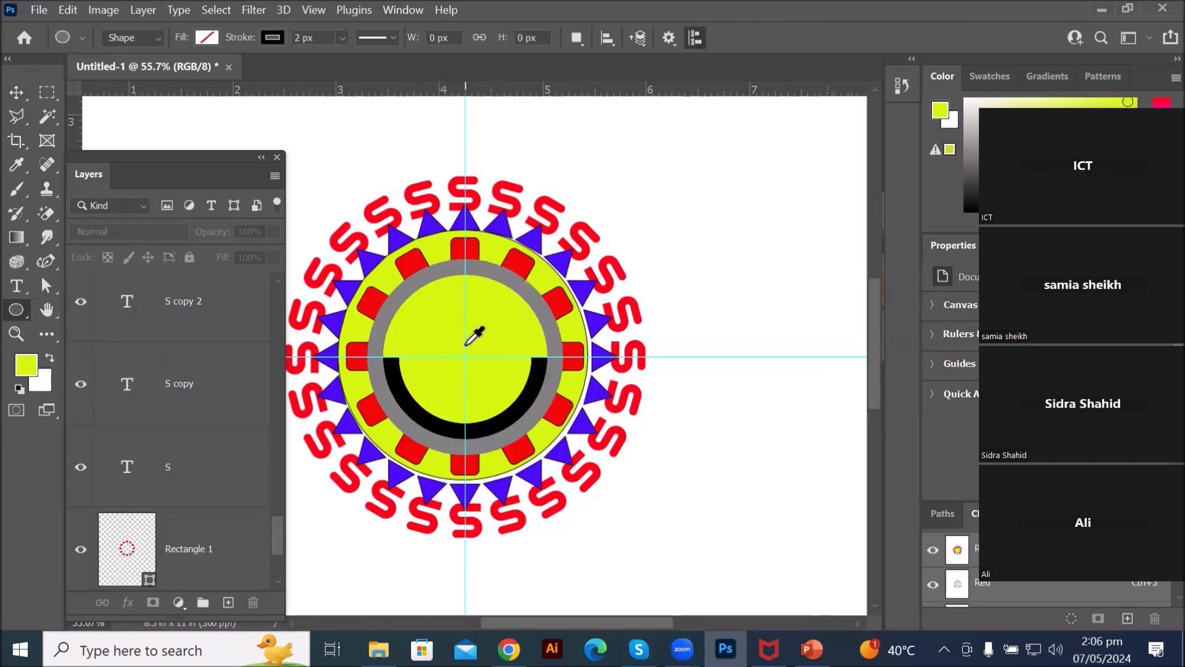
drag(464, 356, 543, 268)
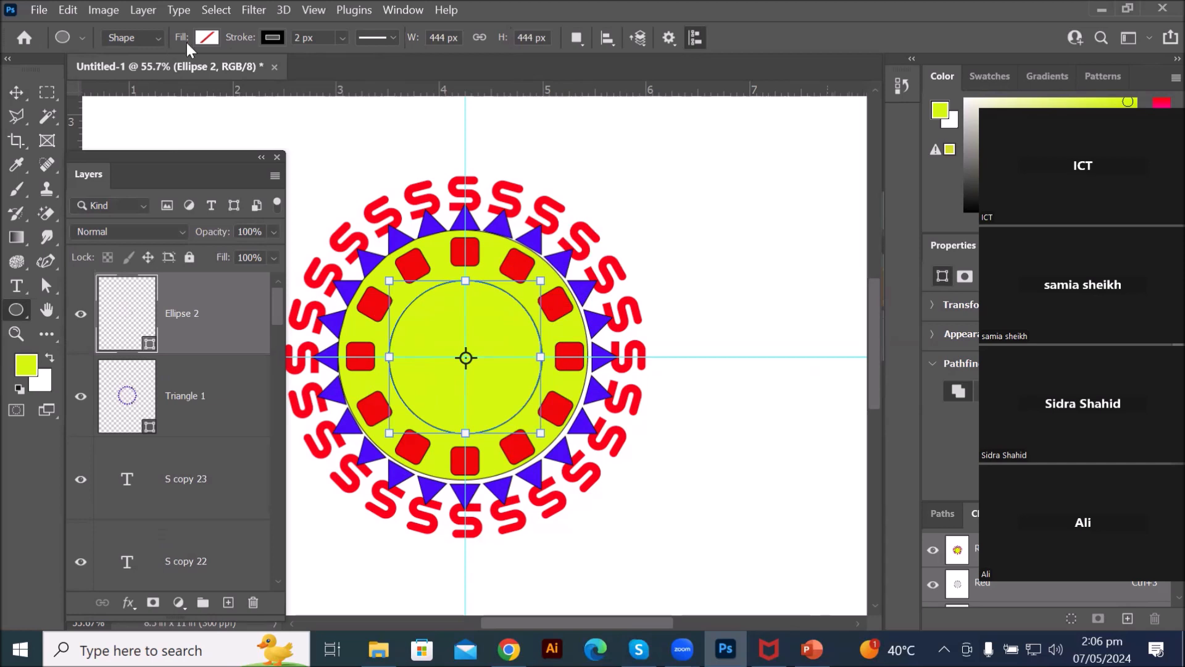
Step: Fill the new inner circle with the dark green recent colour
click(207, 38)
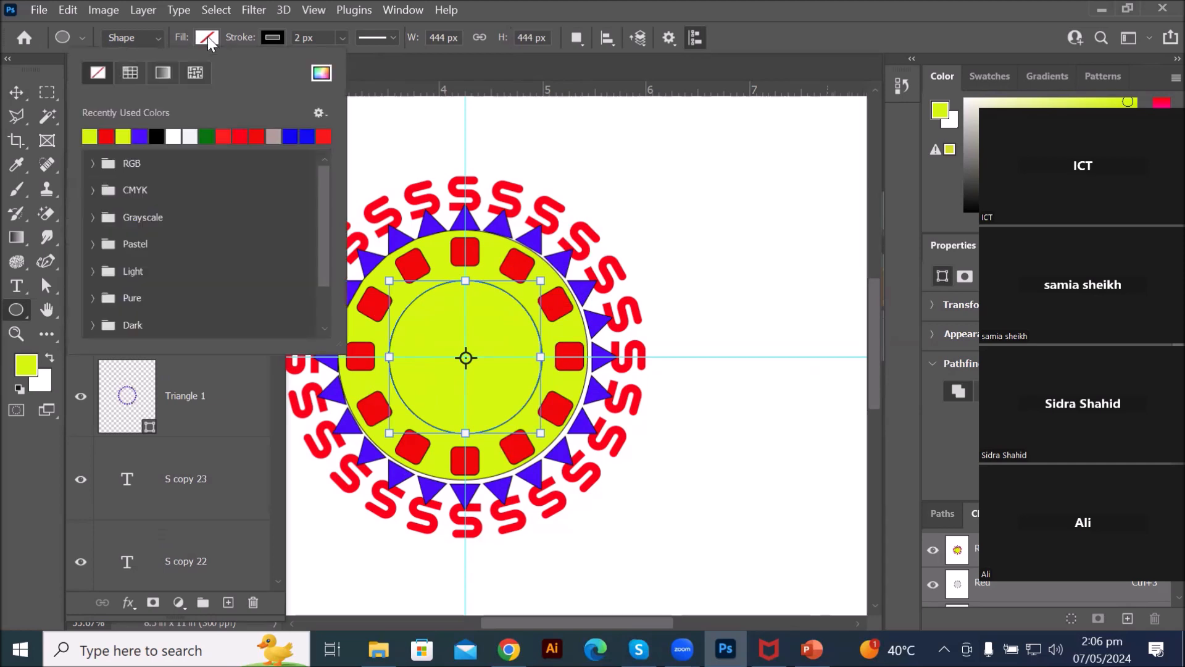
click(207, 136)
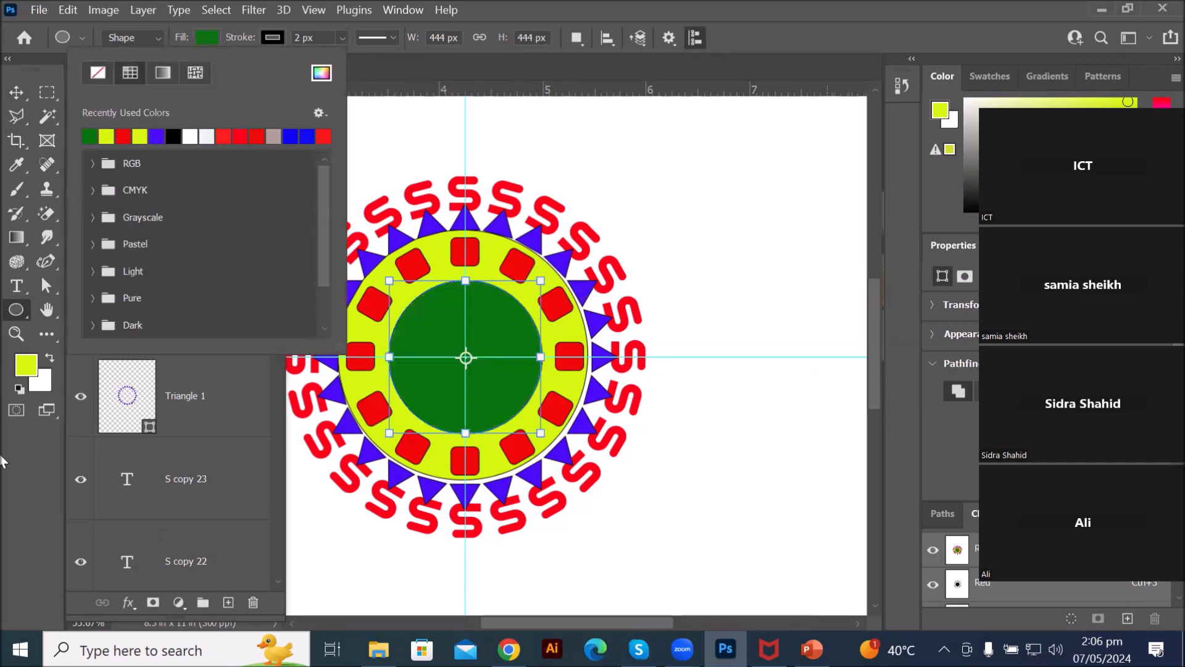
click(29, 484)
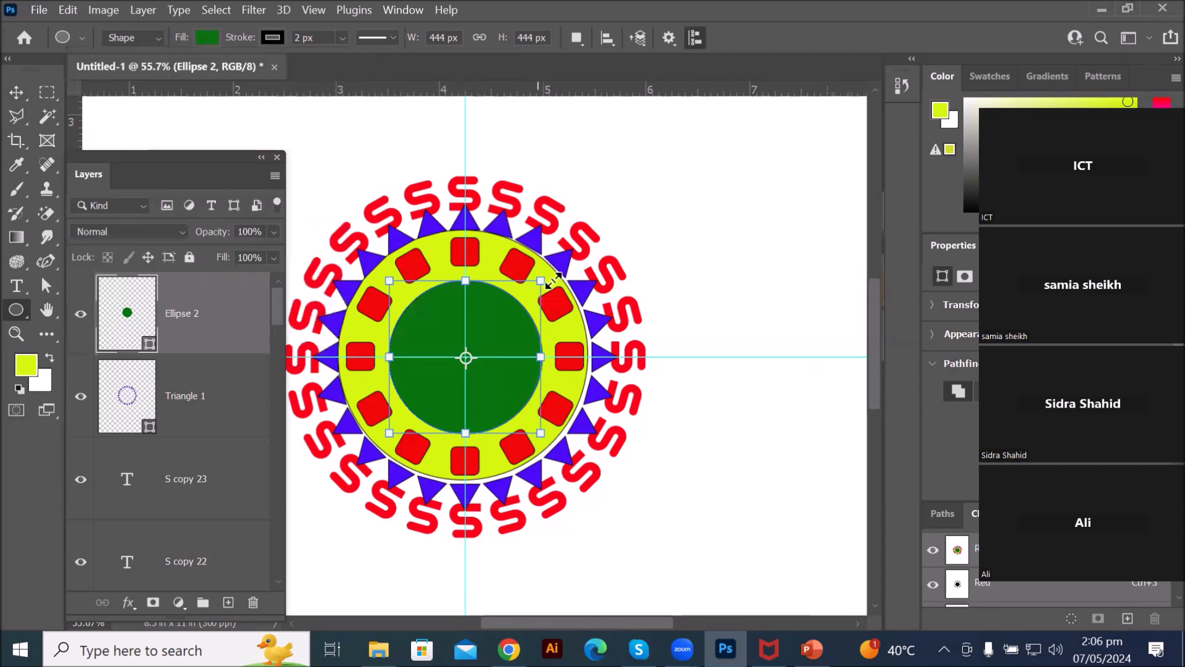
Step: Move the floating Layers panel to the other side of the artwork and toggle the Ellipse 2 layer's visibility to check the green circle
scroll(453, 395, up, 2)
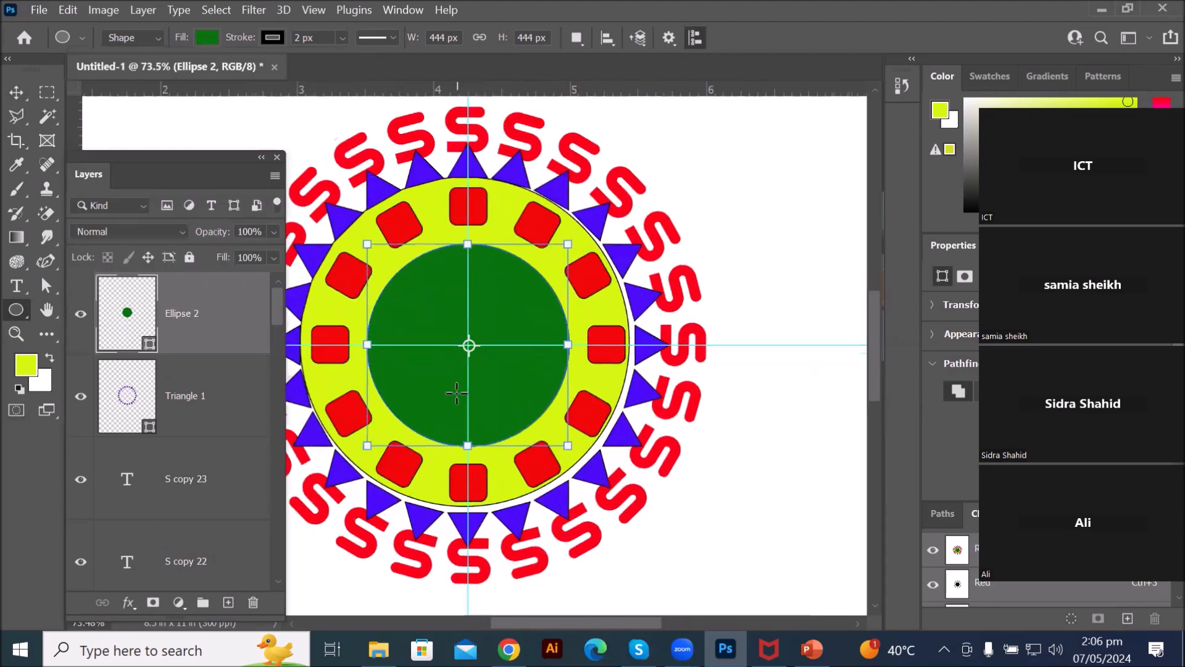
scroll(452, 386, up, 3)
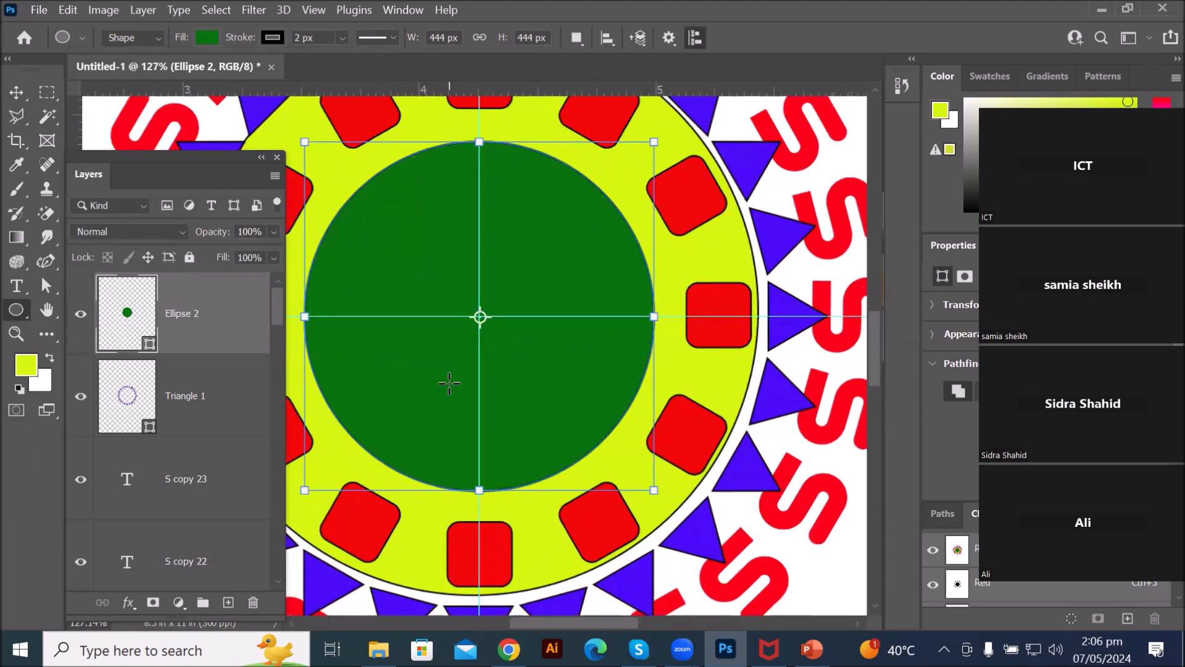
scroll(450, 382, down, 3)
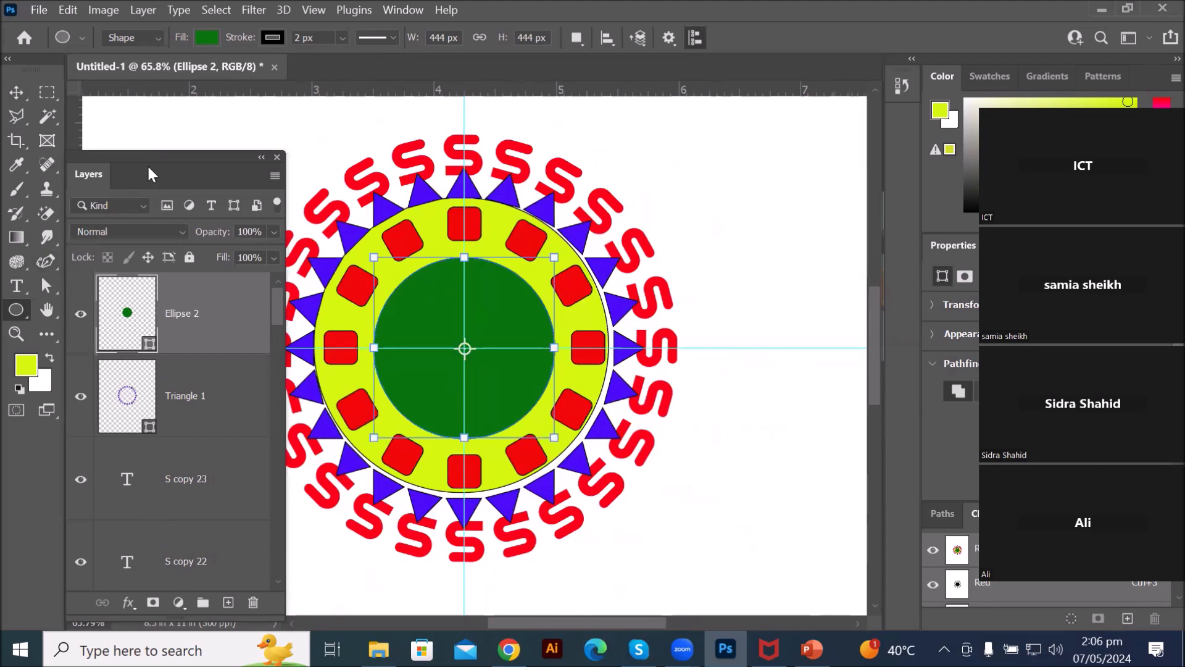
drag(147, 157, 768, 91)
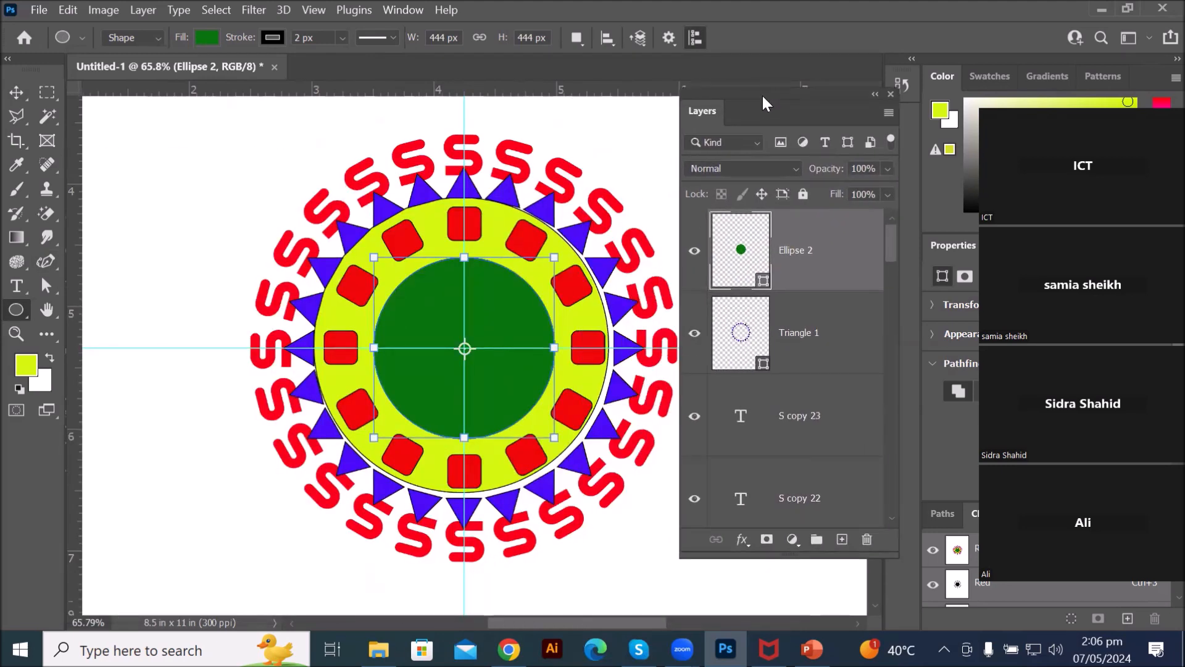
click(695, 251)
click(695, 250)
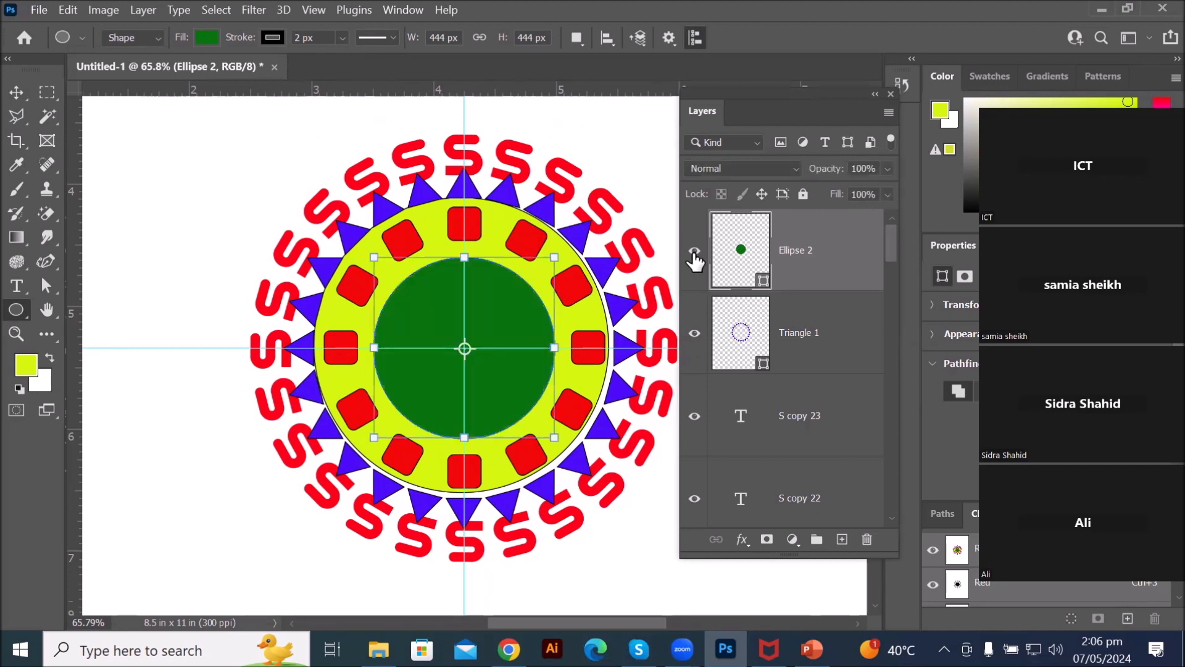
click(694, 251)
Step: Switch to File Explorer and open the _Graphics folder on Local Disk (D:) to look through its contents
click(40, 10)
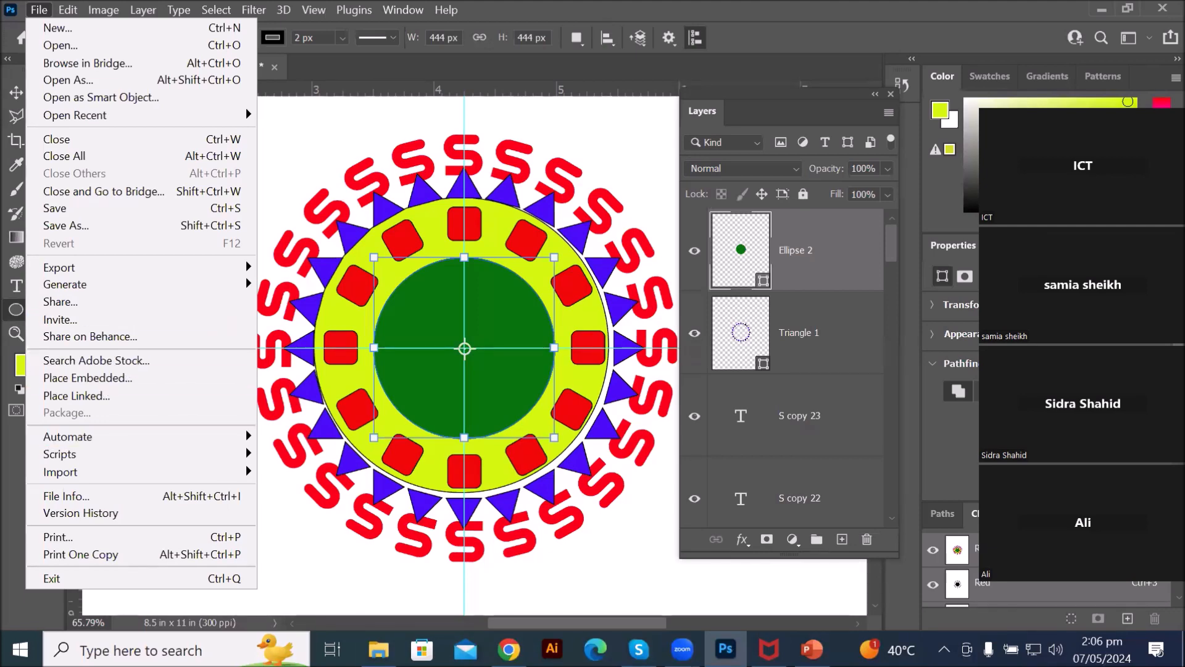
click(379, 650)
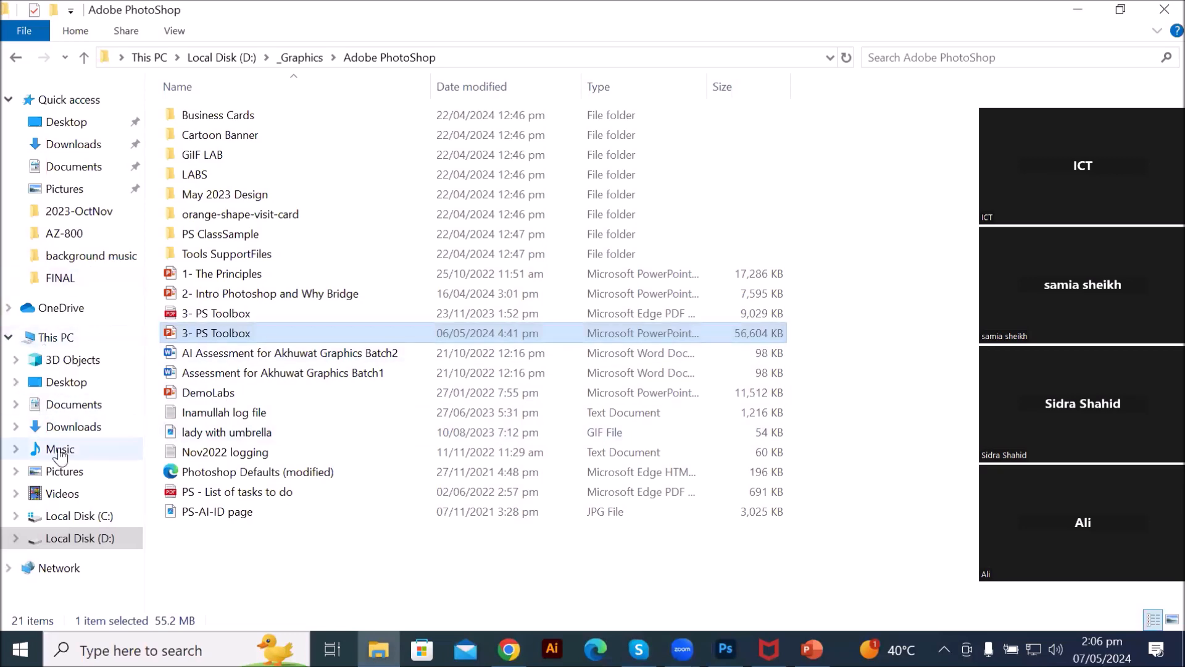
click(74, 538)
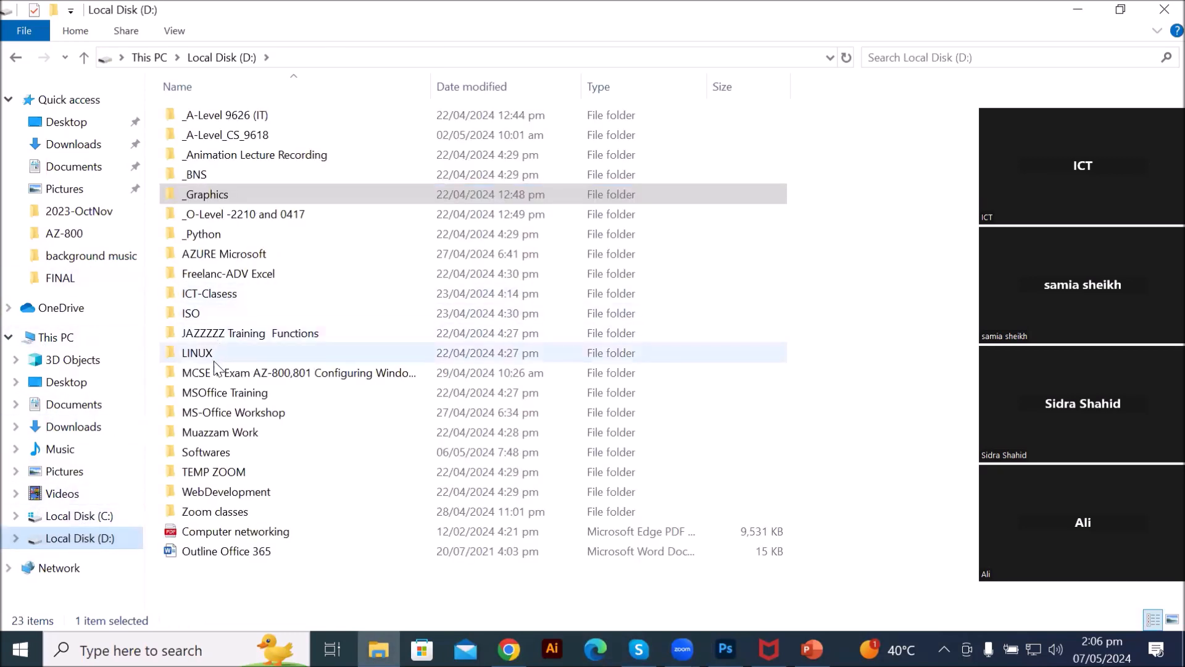
double_click(219, 196)
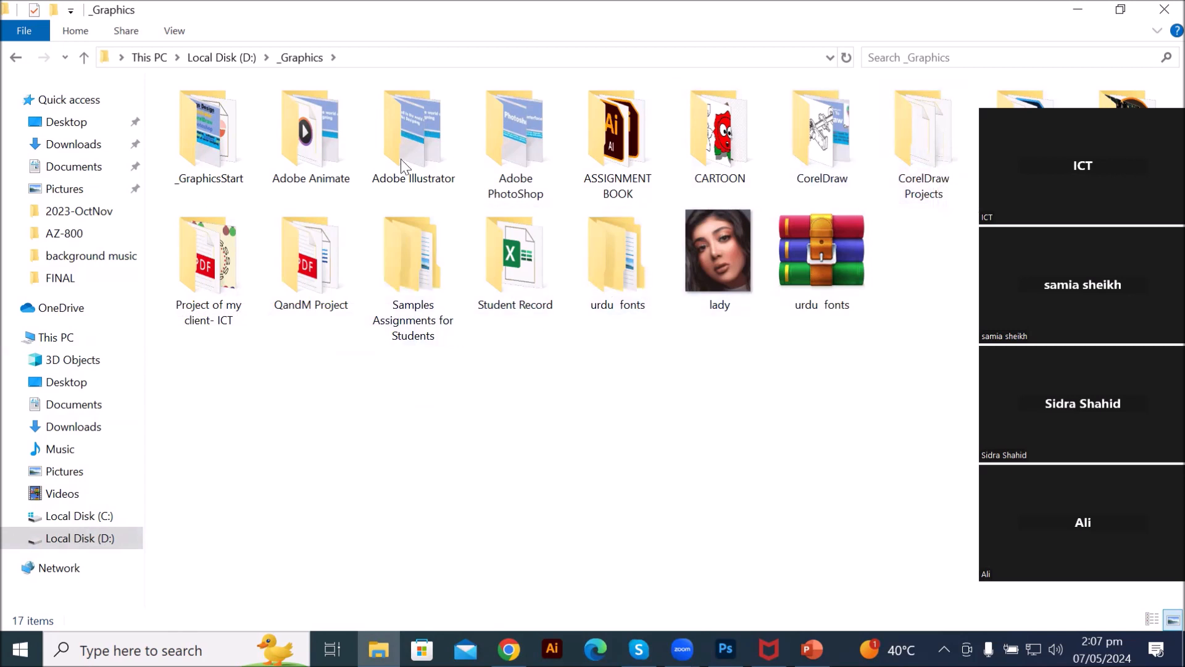
click(302, 57)
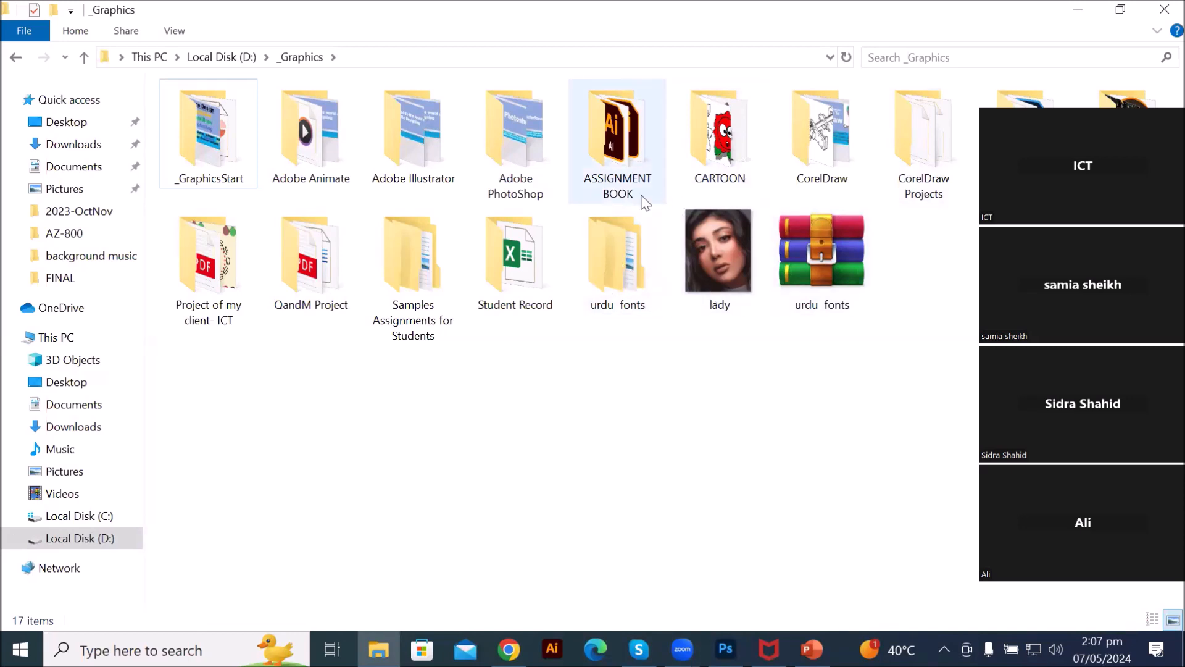
Step: Open the FastFood Images folder inside the Images folder of _Graphics on Local Disk (D:)
click(222, 57)
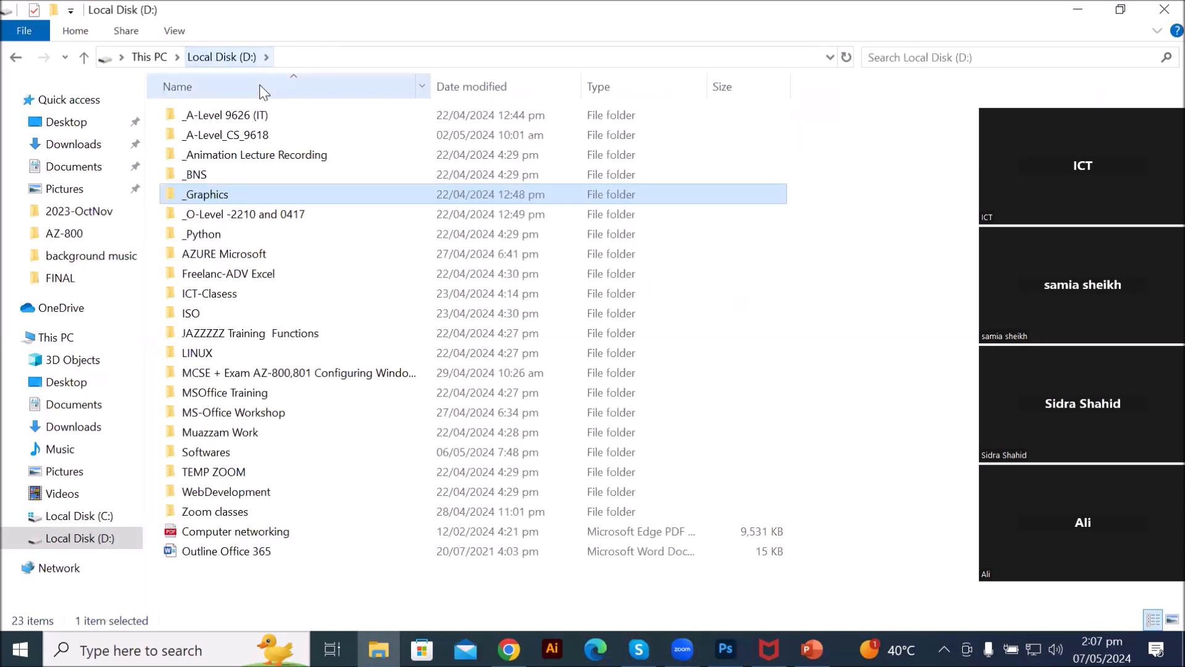
double_click(201, 194)
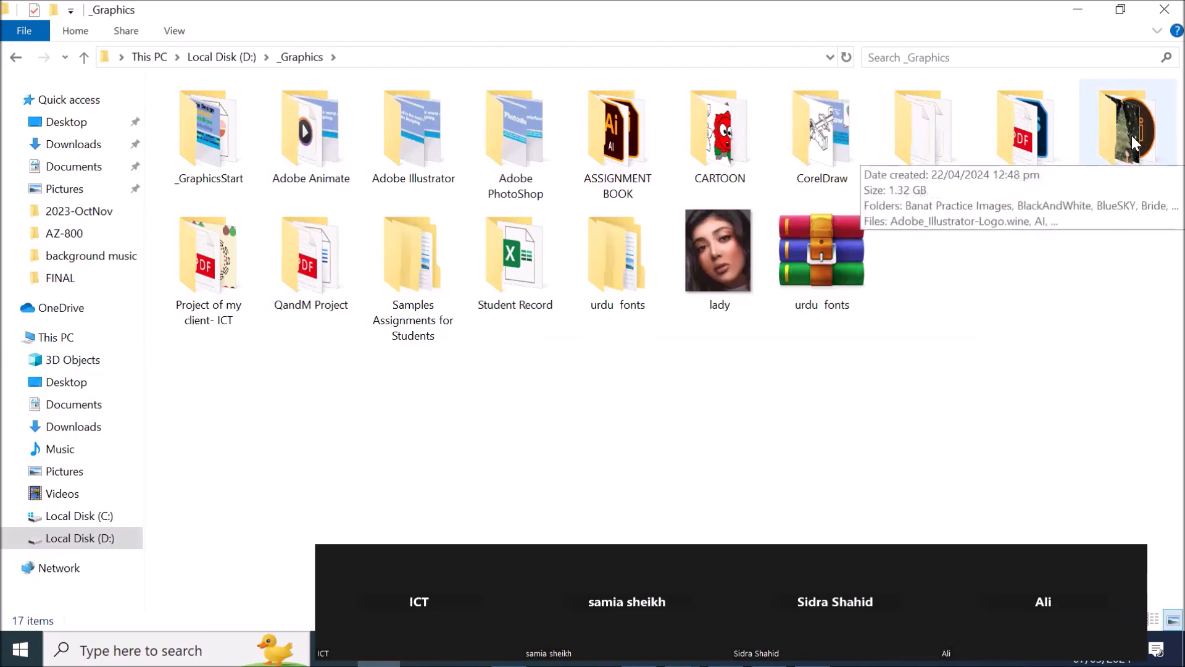
double_click(1121, 142)
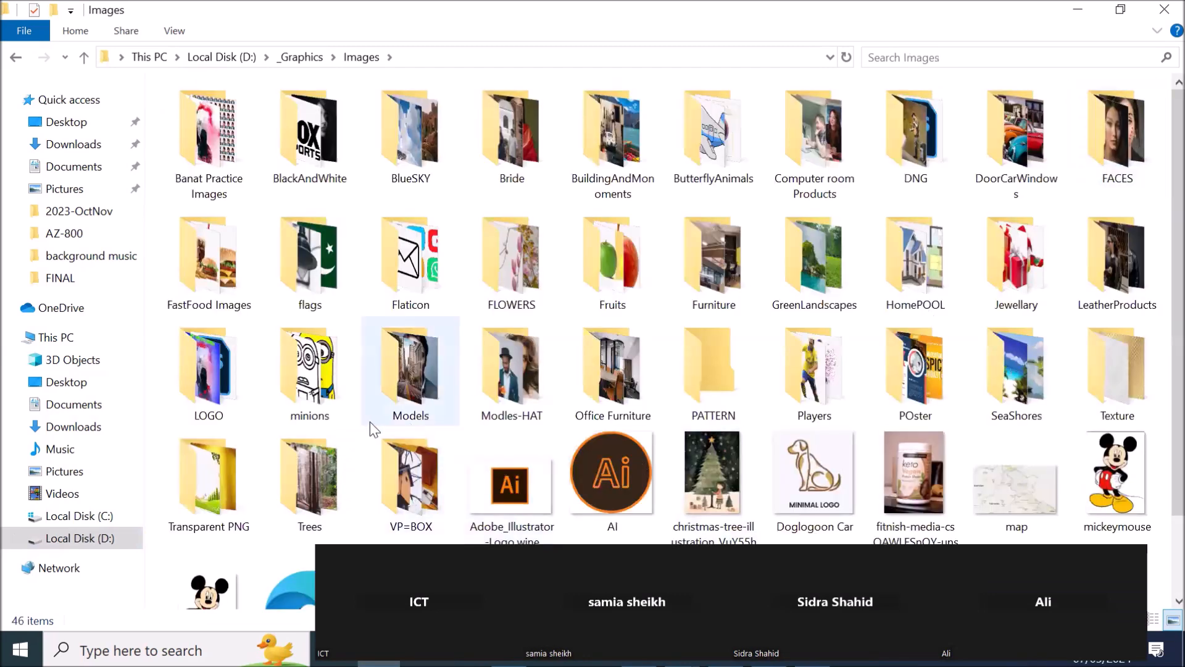
scroll(357, 380, down, 2)
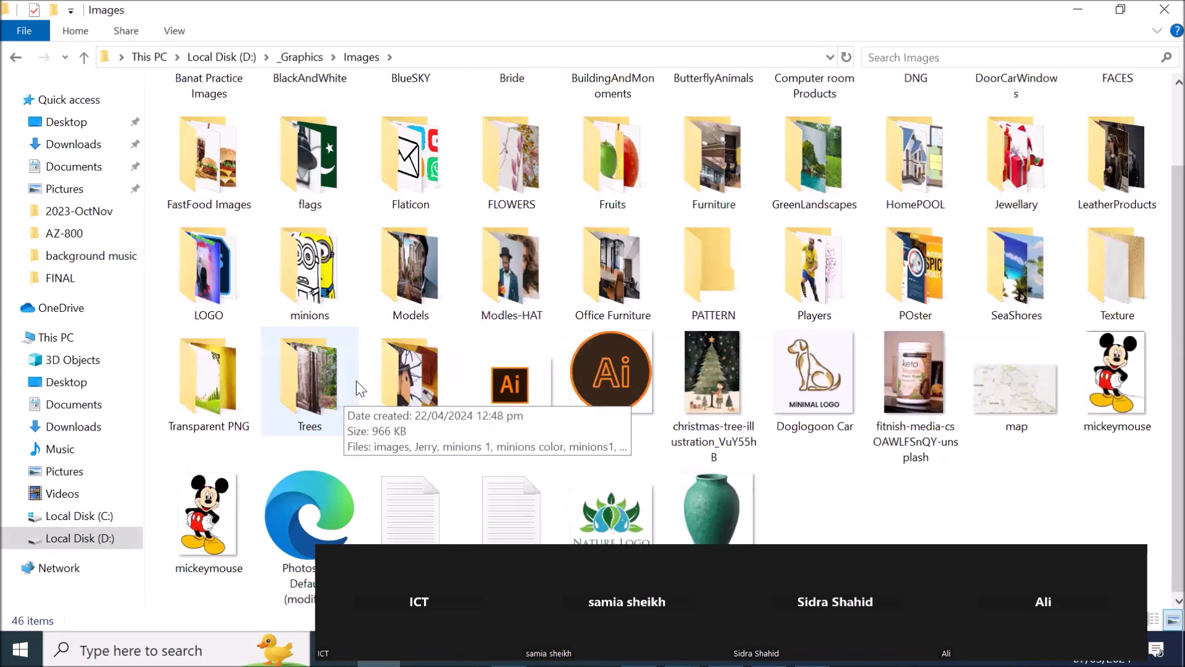
scroll(415, 388, up, 2)
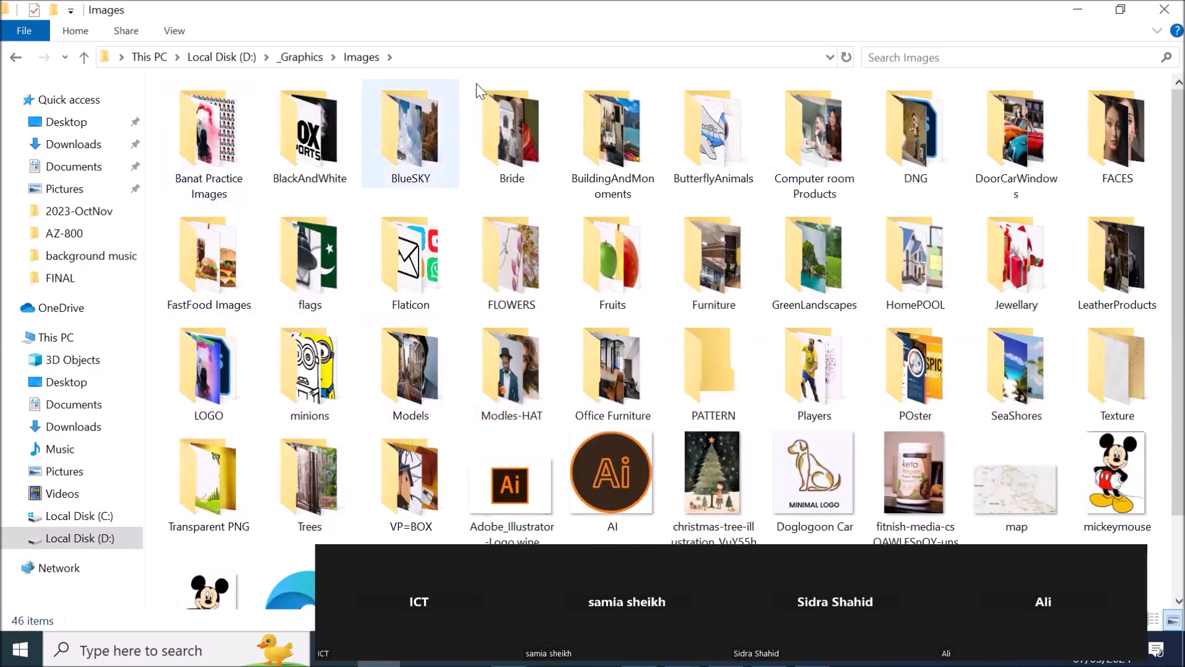
double_click(242, 258)
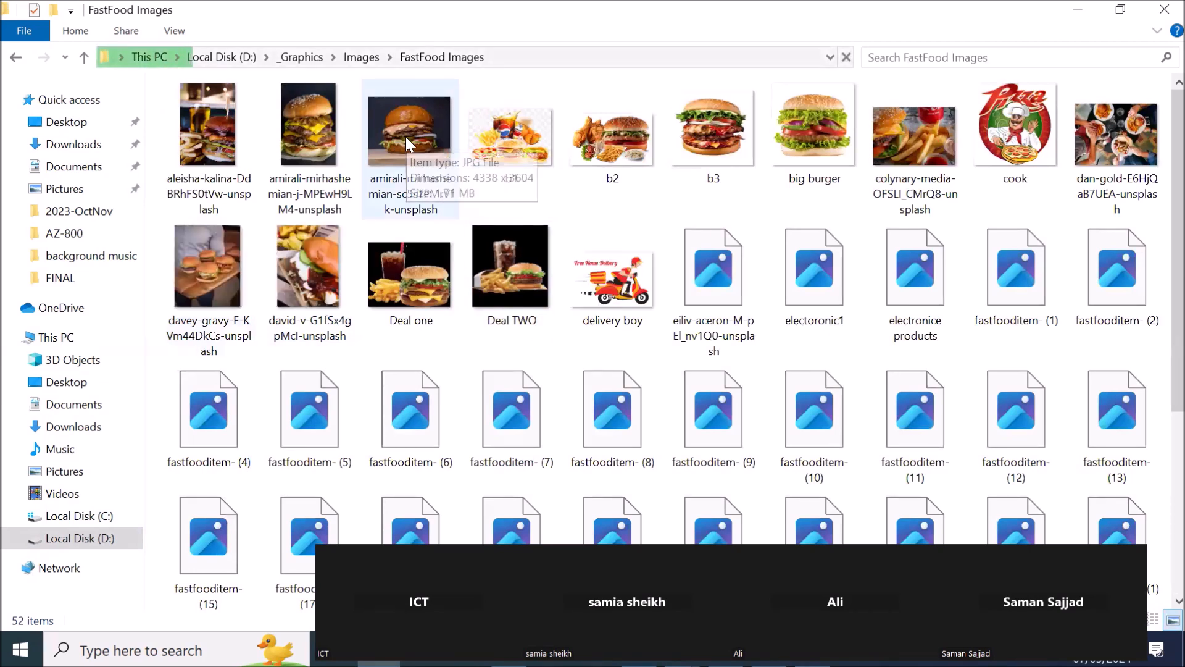
Step: Place the davey-gravy-F-KVm44DkCs-unsplash burger photo from the folder into the Untitled-1 document in Photoshop
click(208, 260)
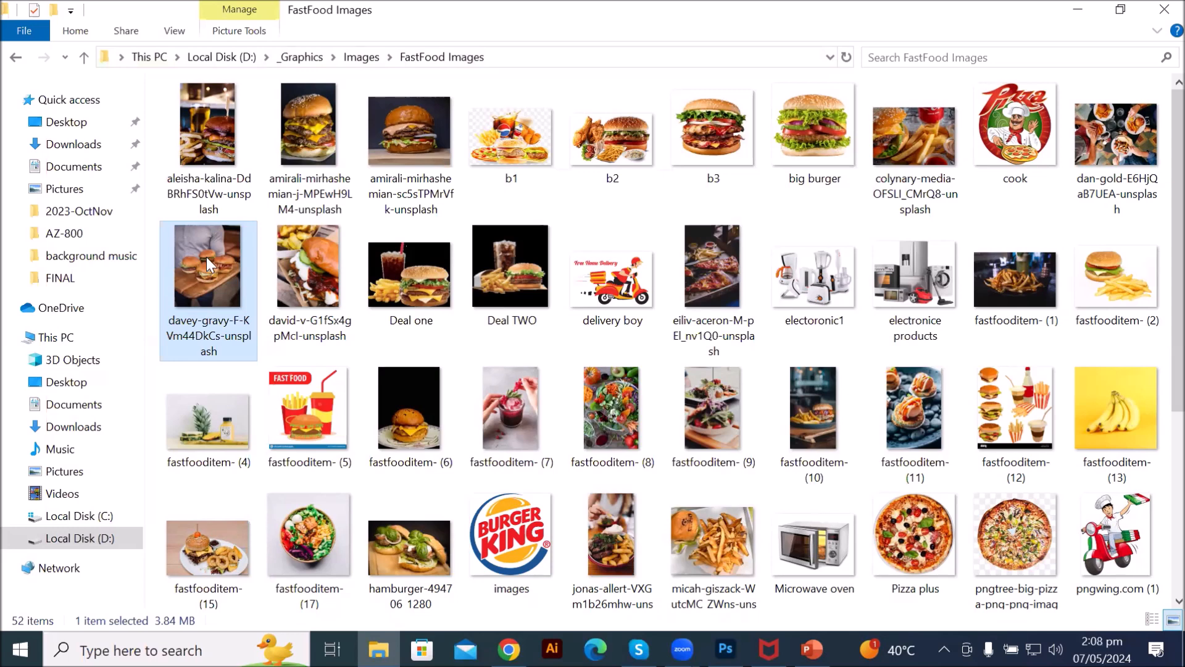
drag(210, 265, 498, 331)
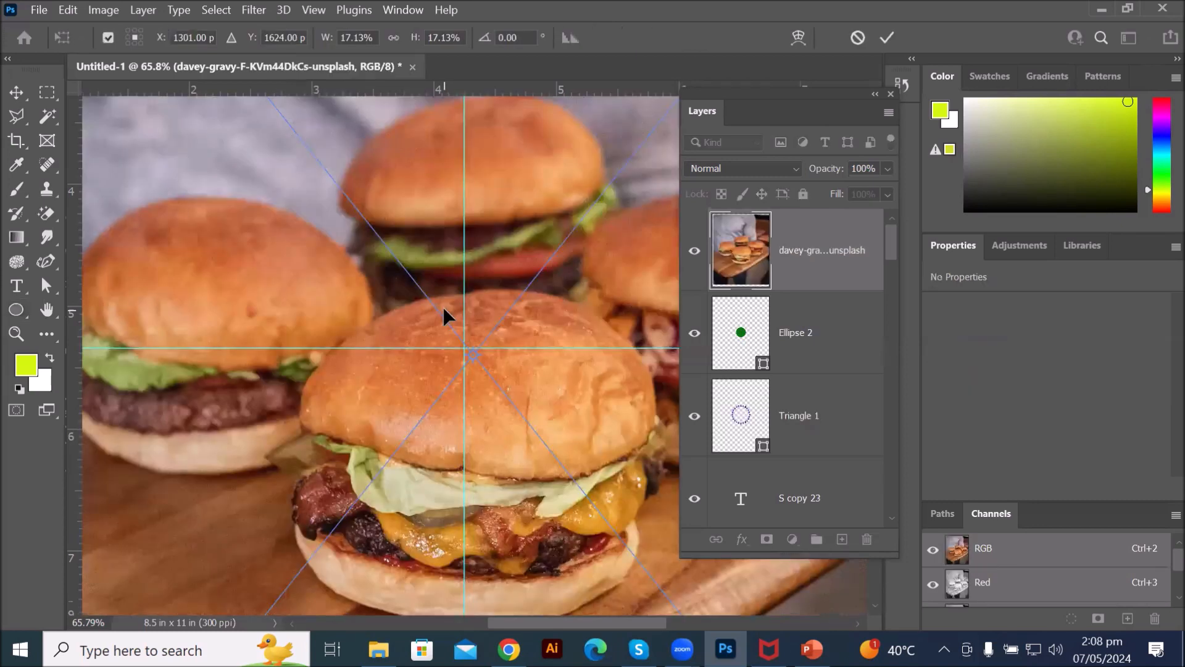
scroll(443, 304, down, 10)
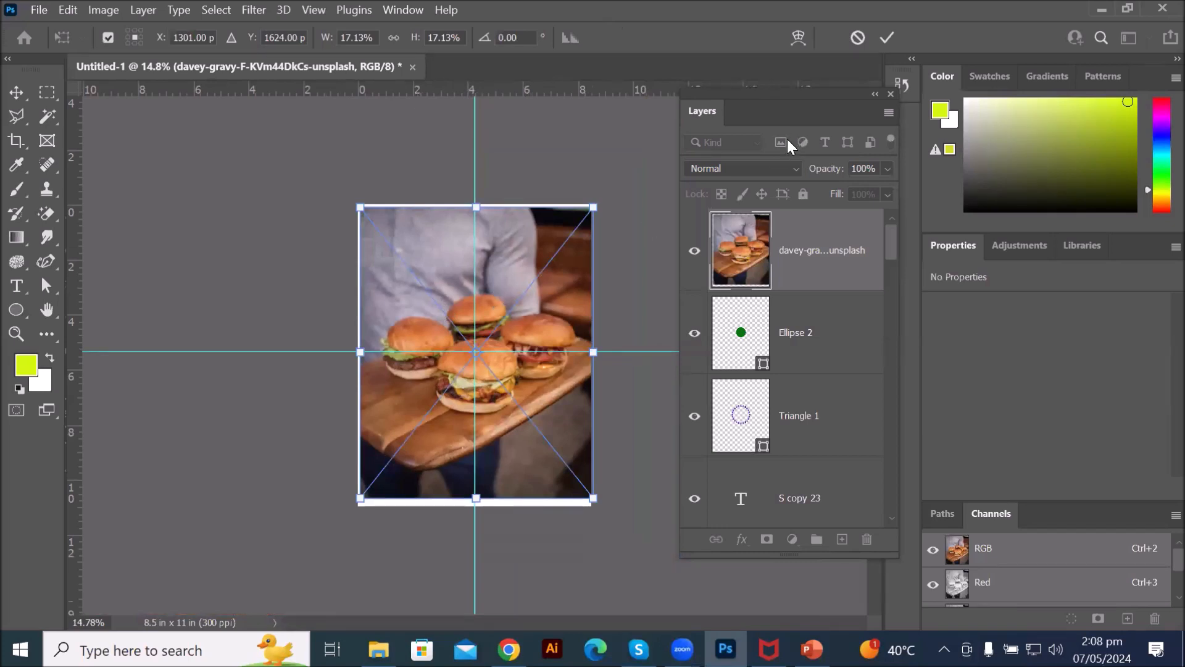
Step: Scale the placed burger photo proportionally to about 2.80% so it covers most of the green circle, and commit the placement
drag(595, 206, 484, 376)
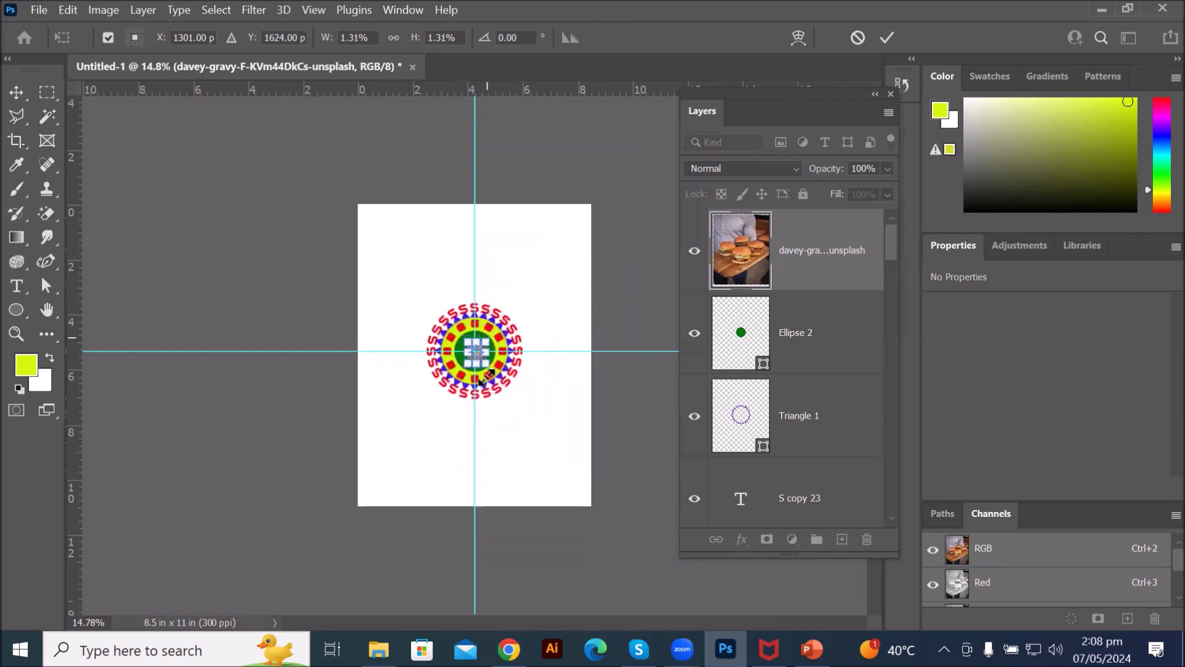
scroll(509, 351, up, 5)
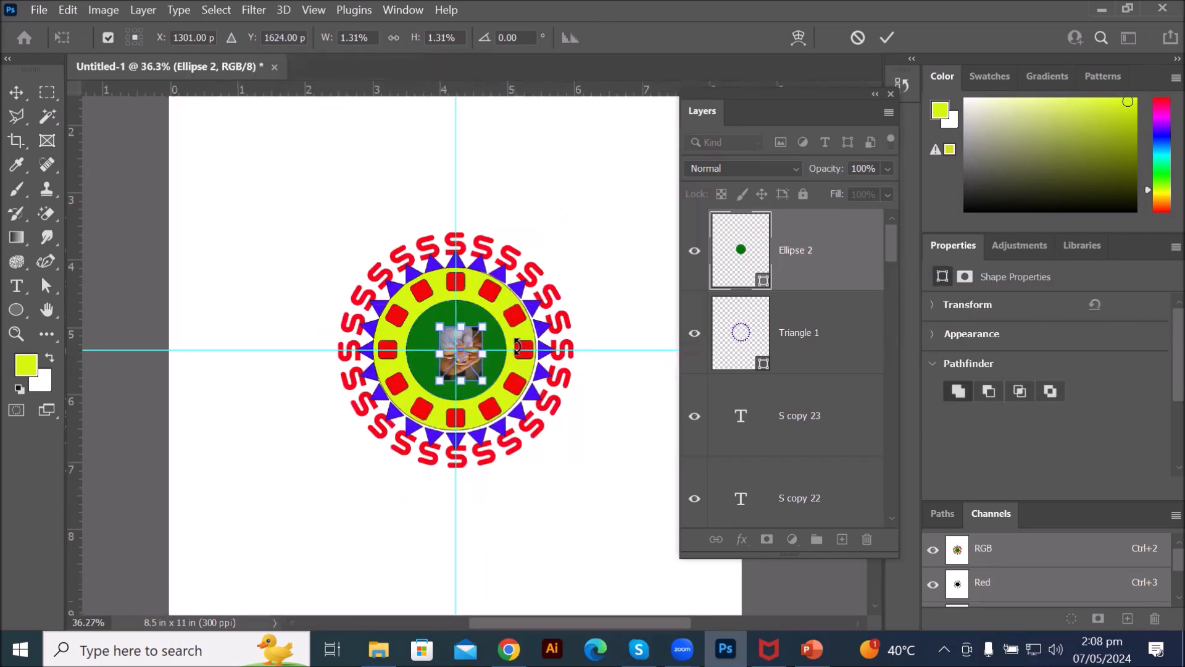
scroll(518, 346, up, 3)
scroll(517, 345, up, 2)
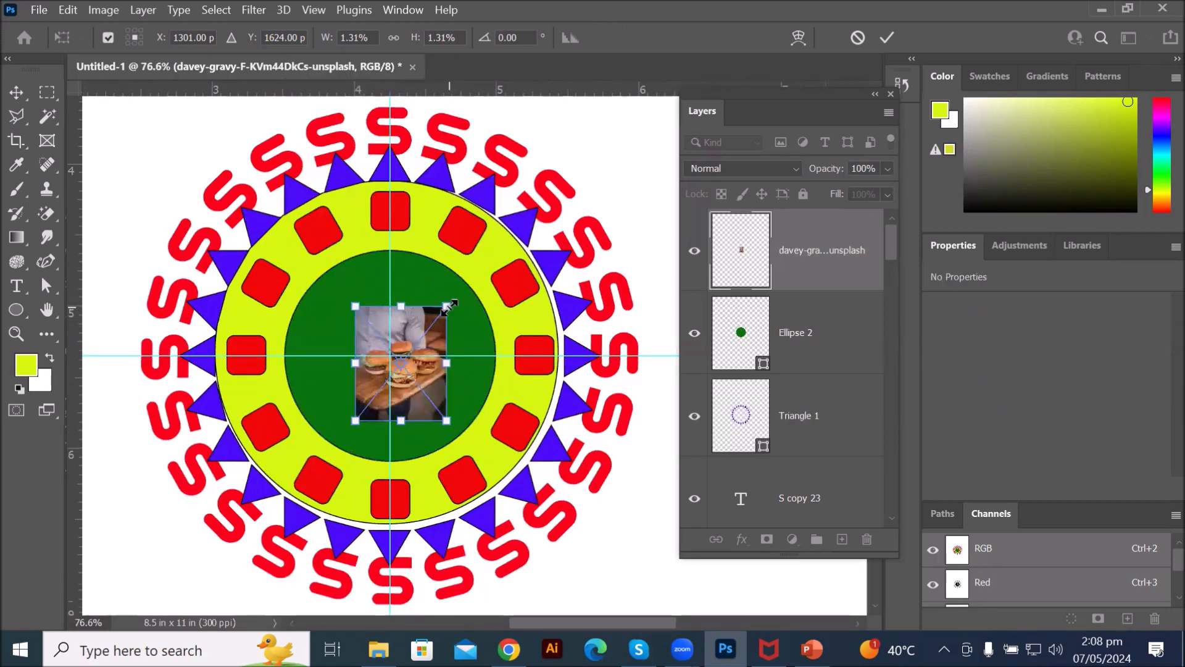
drag(449, 307, 512, 241)
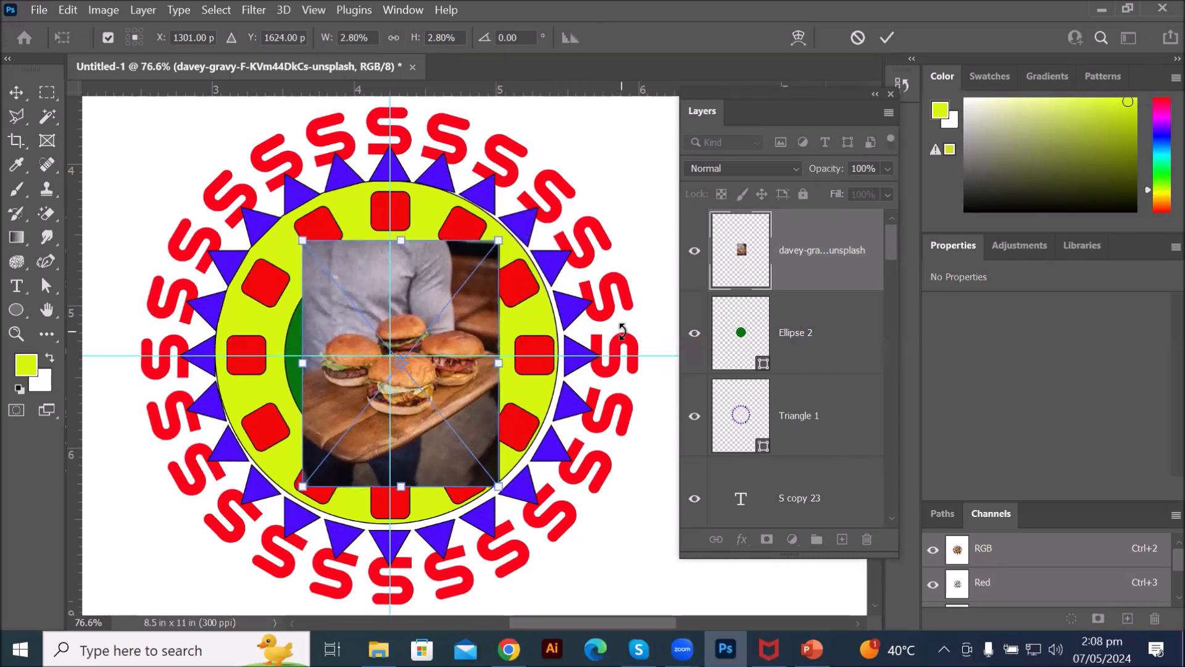
click(889, 38)
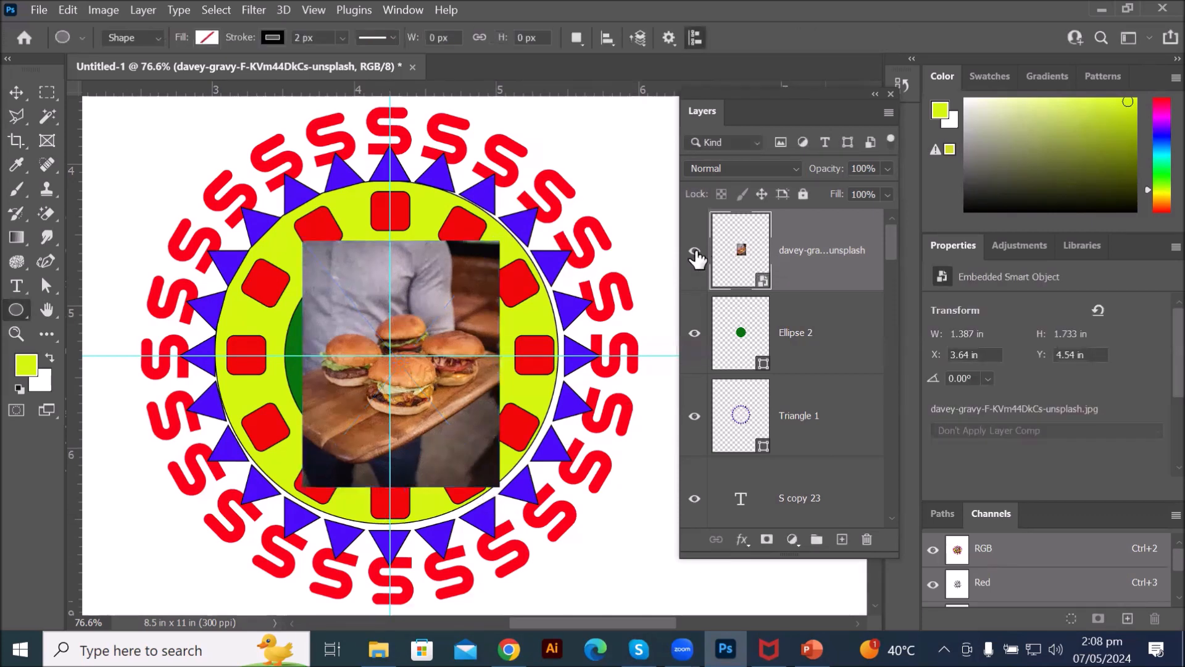
Step: Examine how the burger photo and Ellipse 2 layers stack by toggling their visibility and selecting each in turn
click(694, 252)
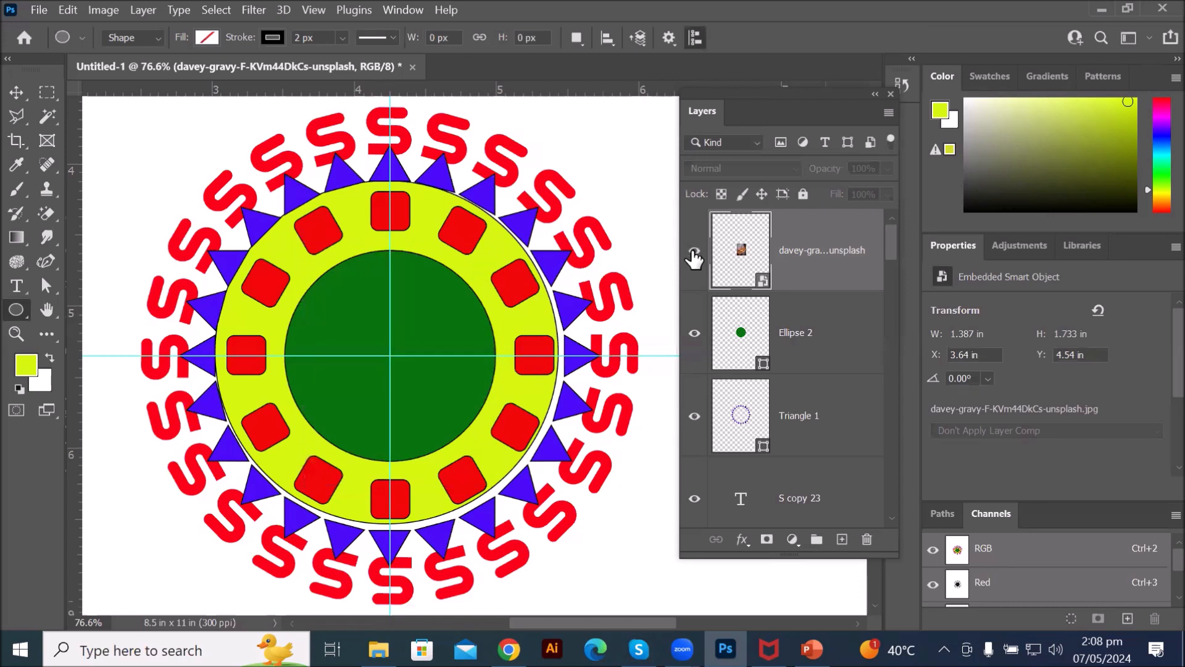
click(694, 253)
click(694, 333)
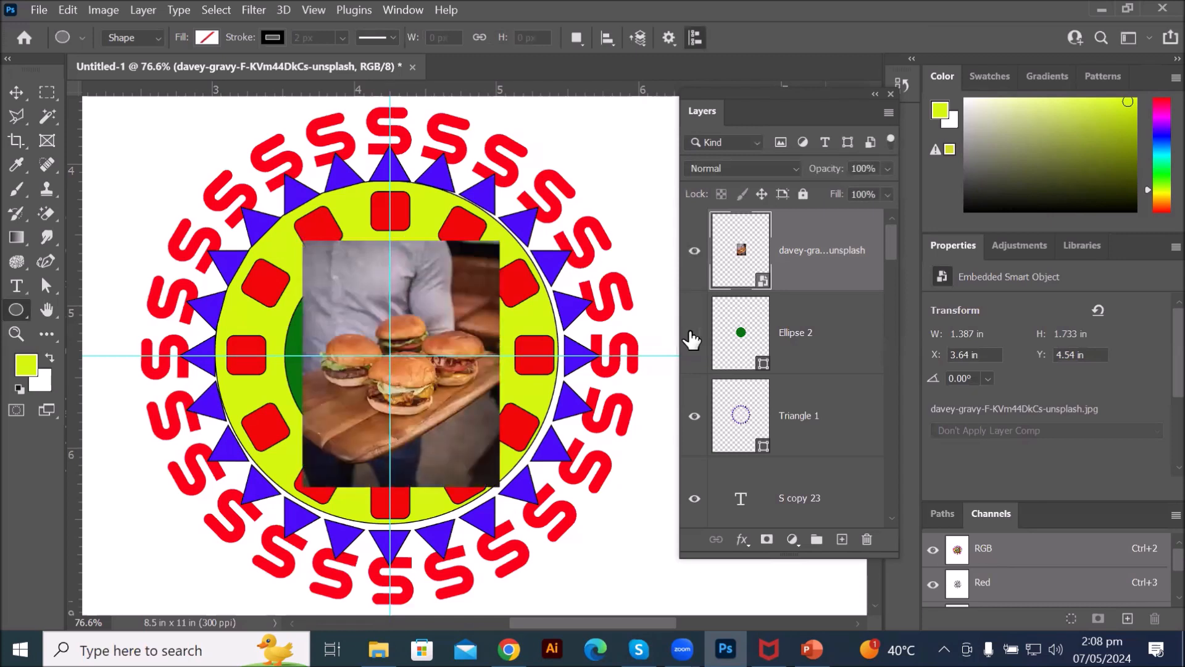
click(694, 251)
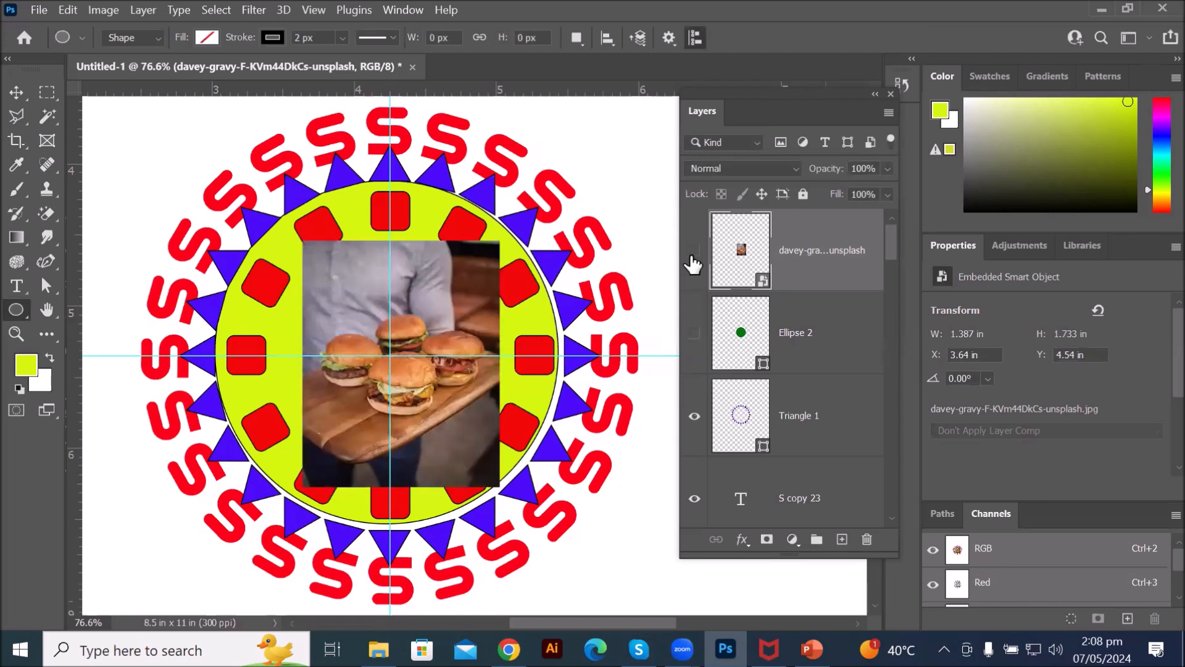
click(694, 333)
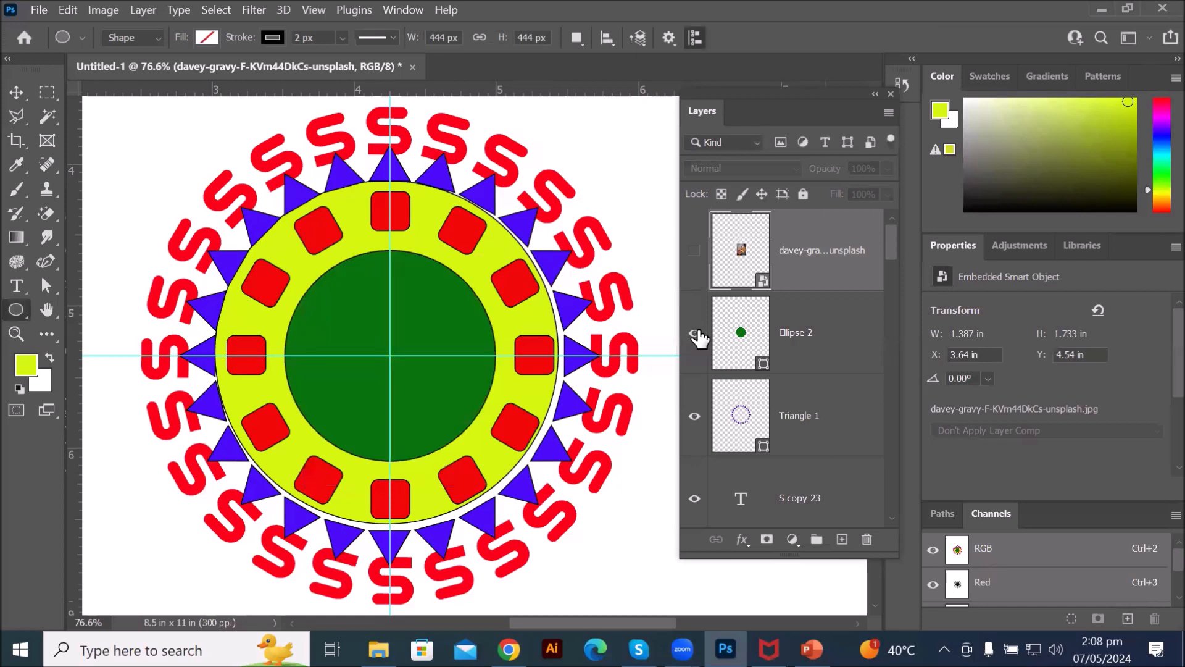
click(793, 346)
click(694, 251)
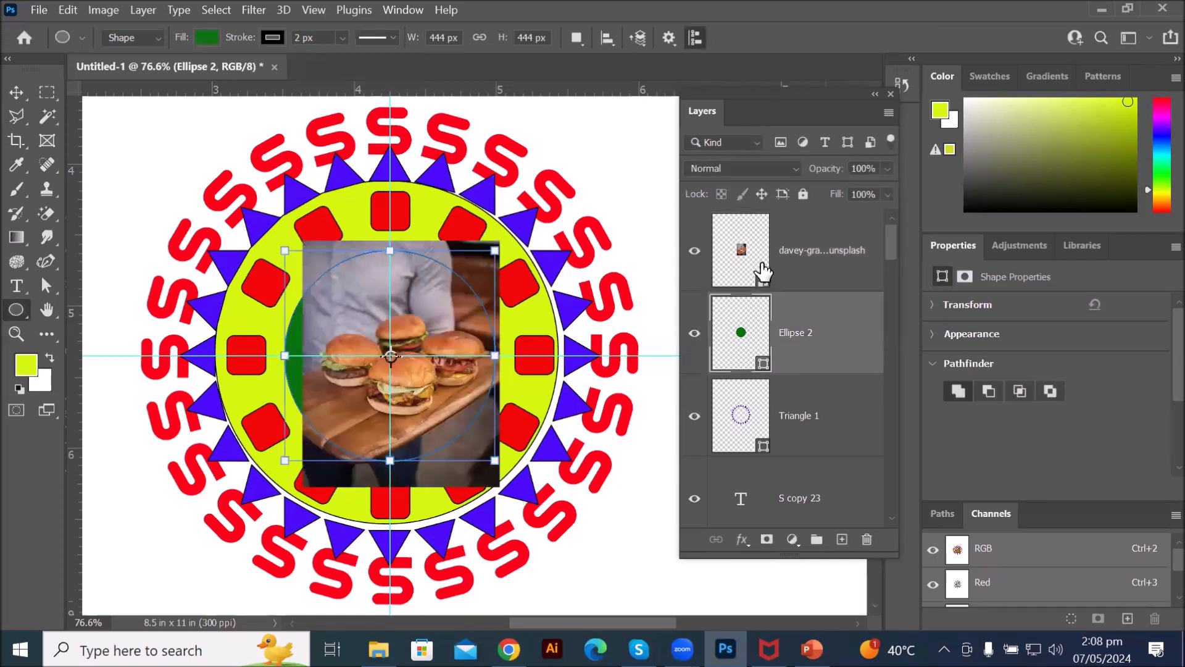
click(732, 258)
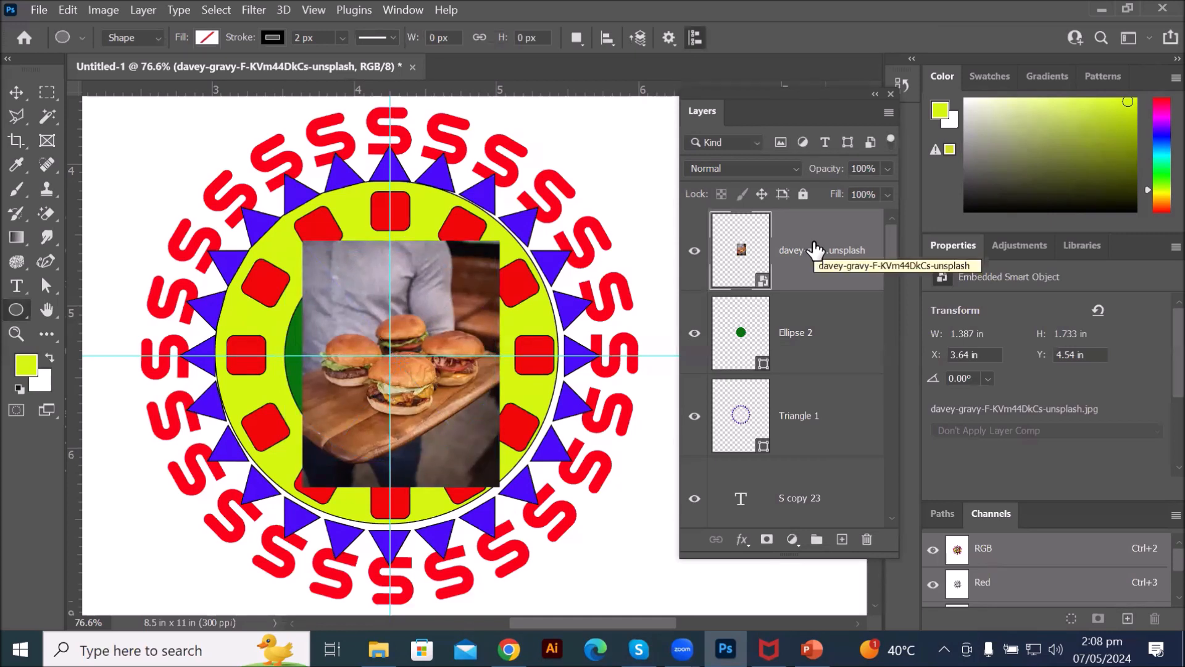
click(805, 344)
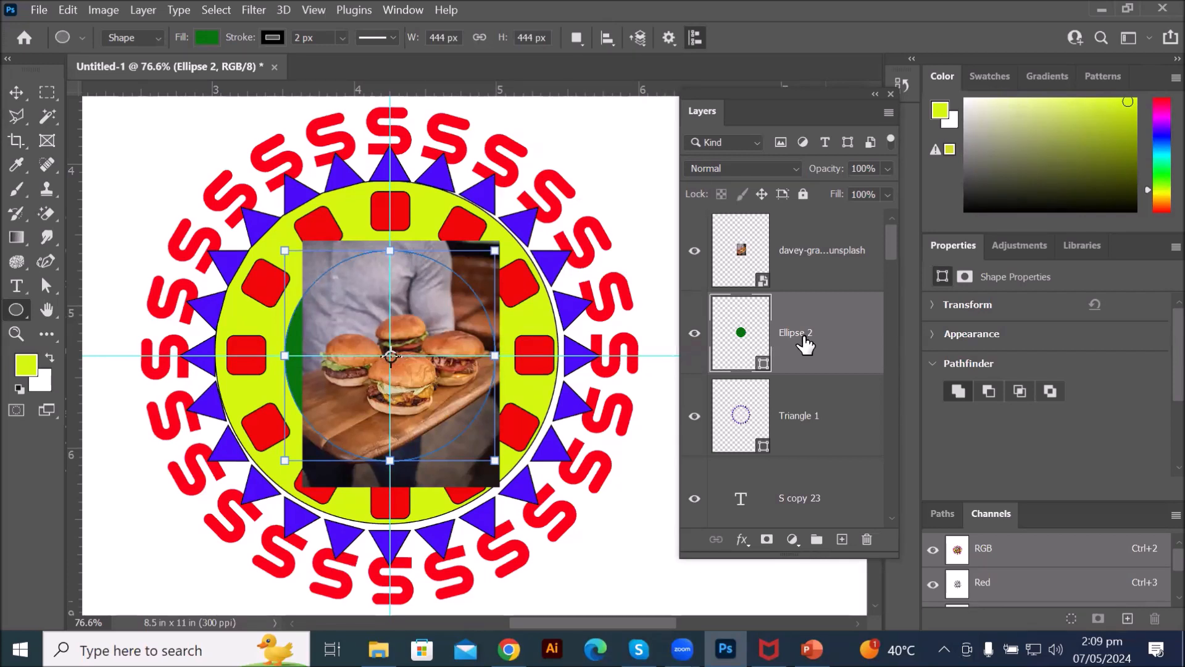
click(801, 244)
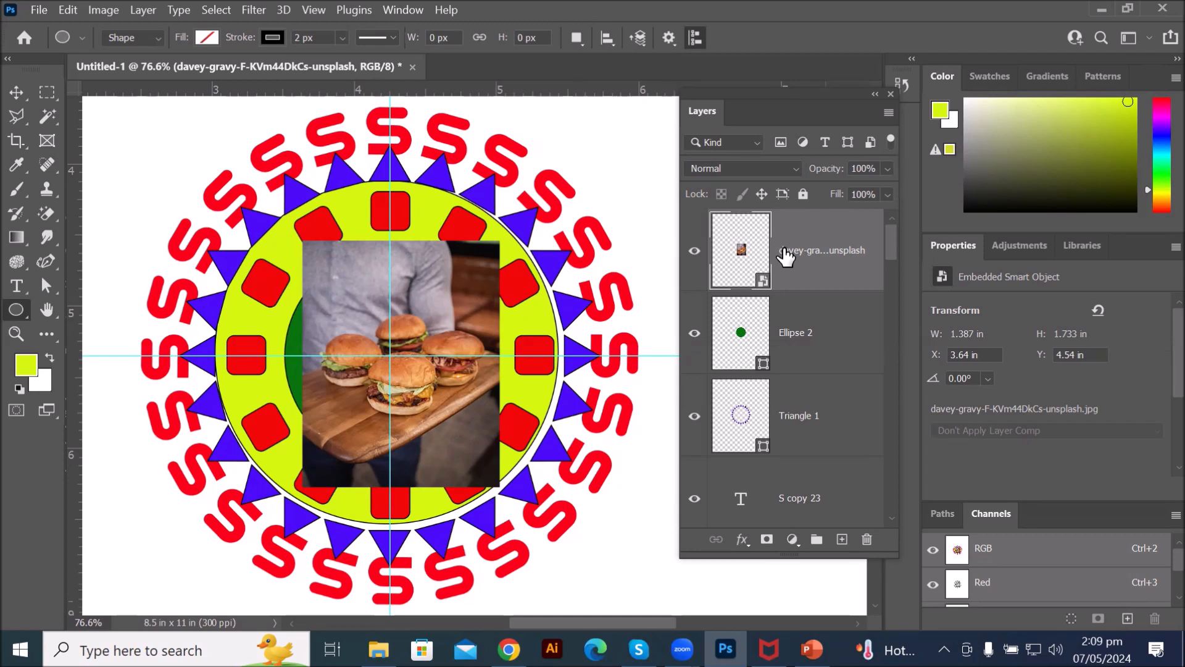
click(805, 344)
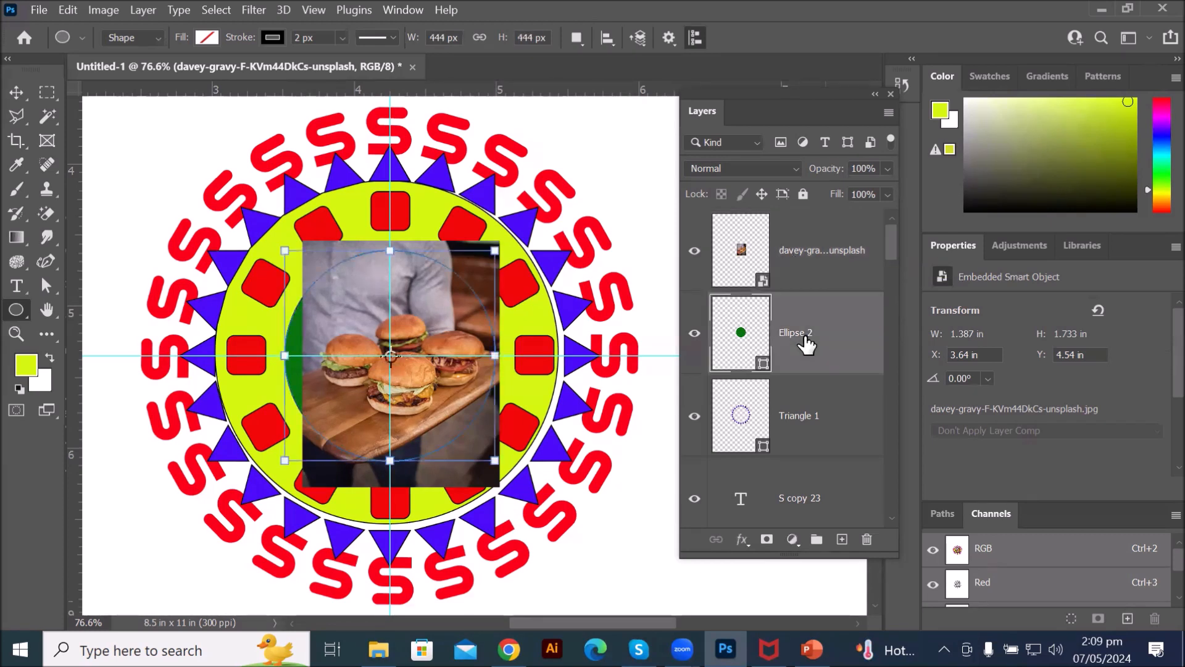
Step: Create a clipping mask that confines the burger photo layer to the Ellipse 2 circle
click(808, 277)
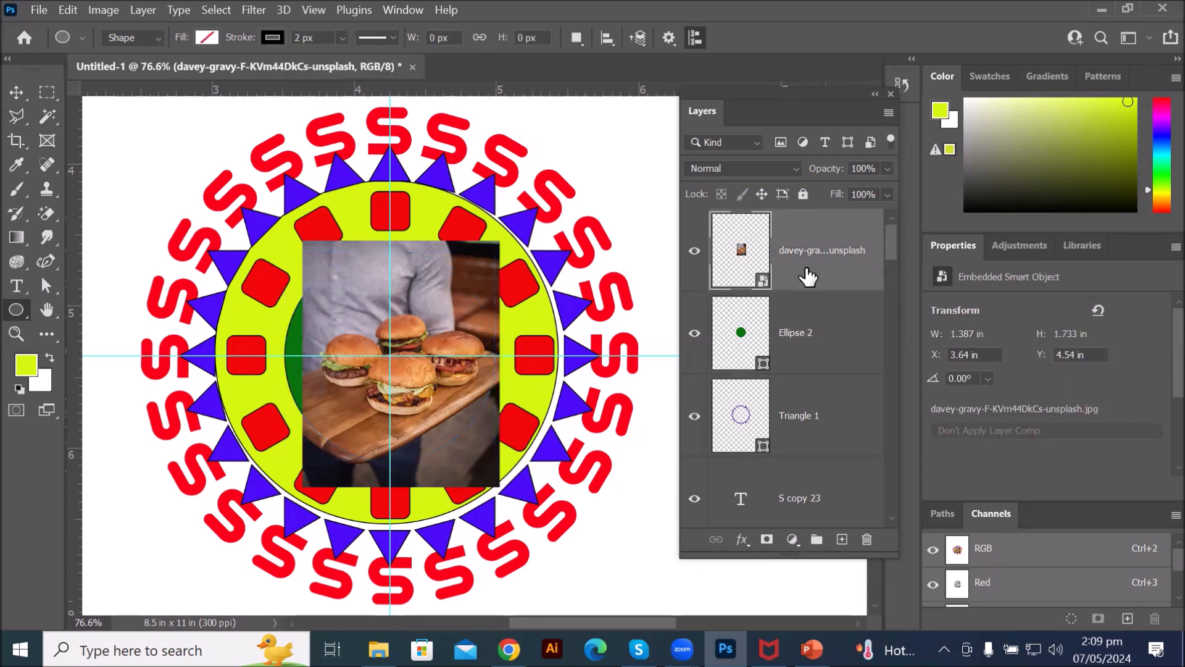
click(137, 13)
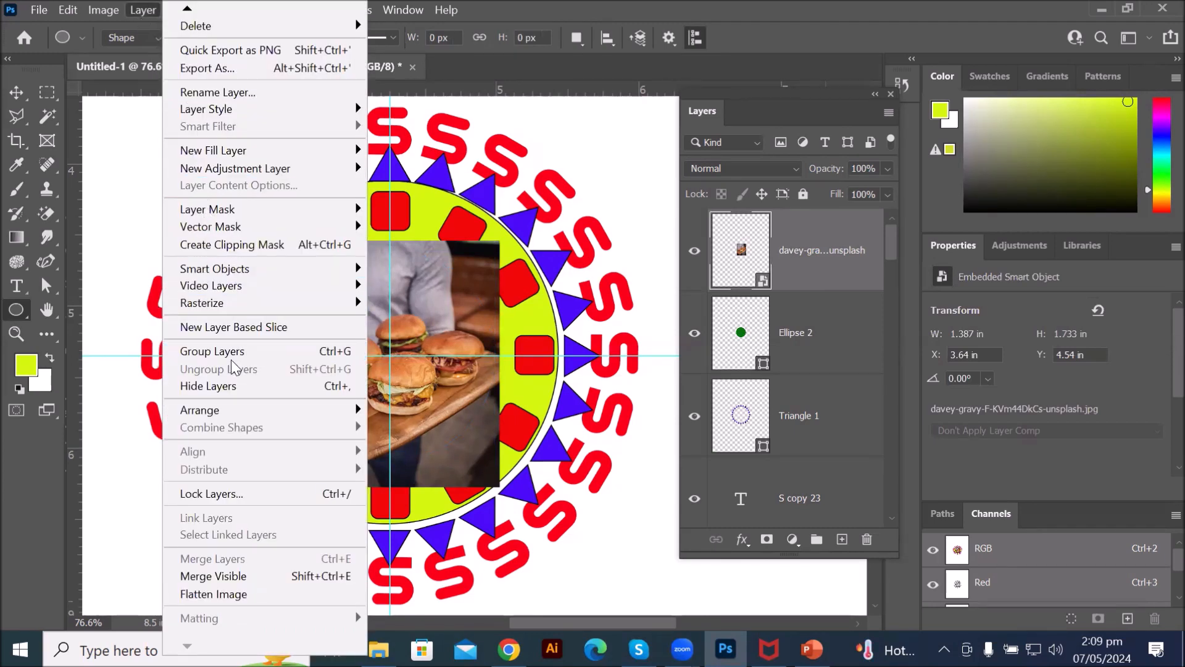
click(287, 247)
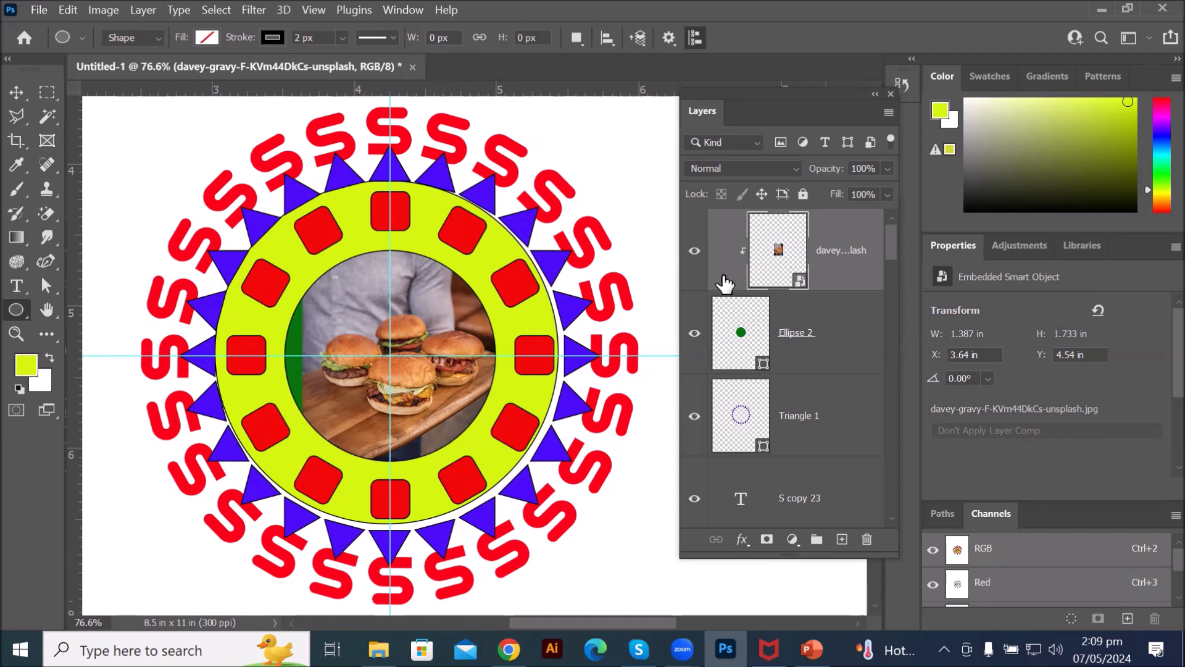
Step: Free-transform the clipped photo, stretching its left edge to a width of about 3.14%, and move it to about X 1174.5, Y 1586 px
drag(735, 477, 744, 472)
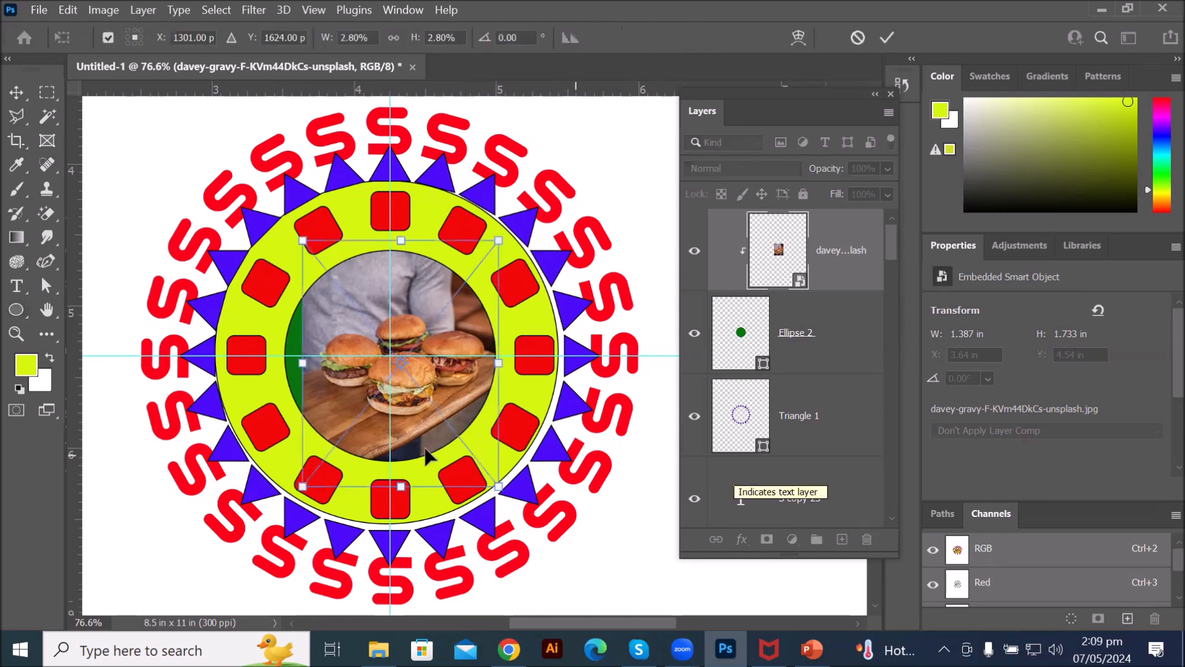
key(ctrl+t)
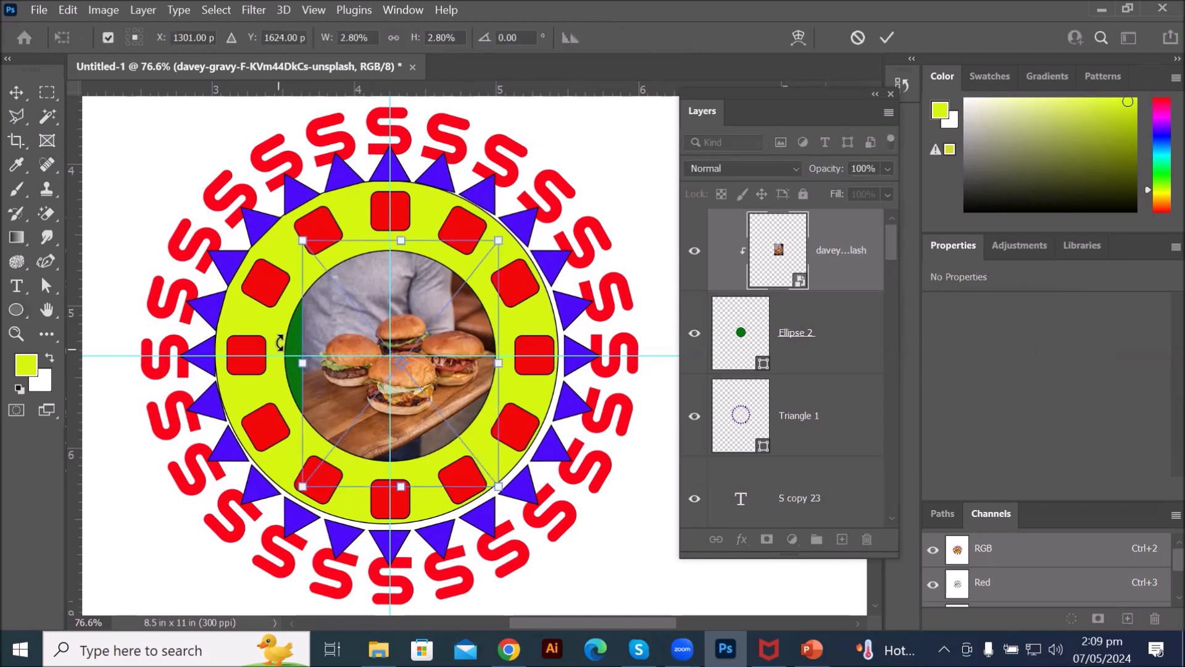
scroll(296, 358, up, 3)
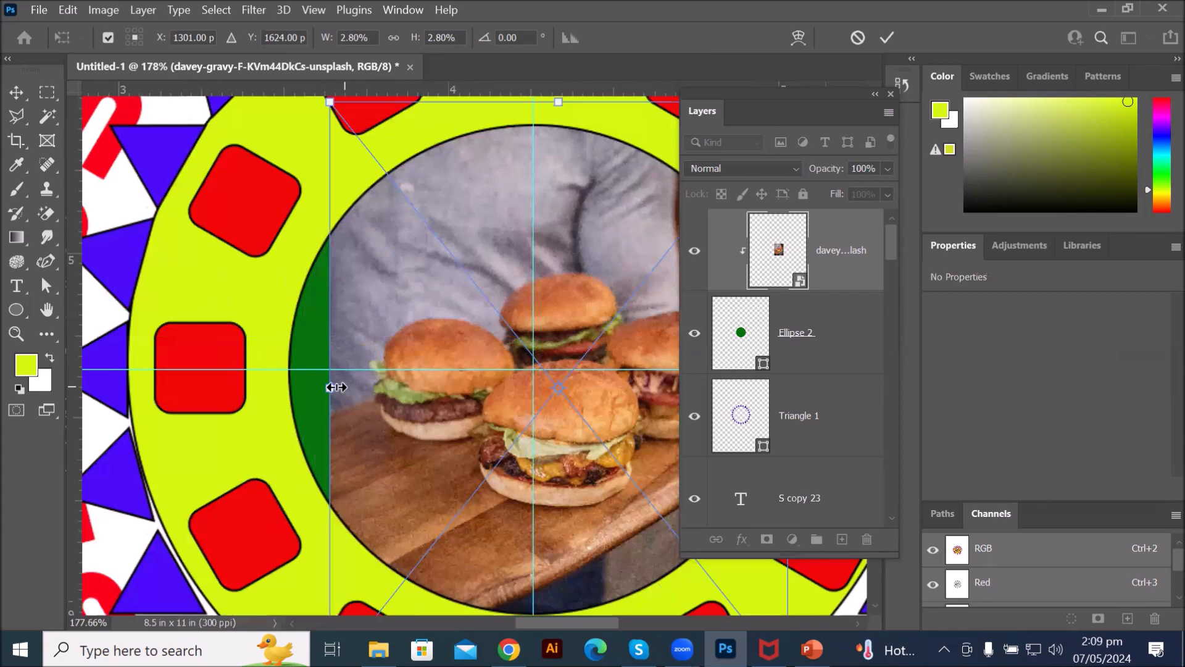
drag(330, 388, 269, 387)
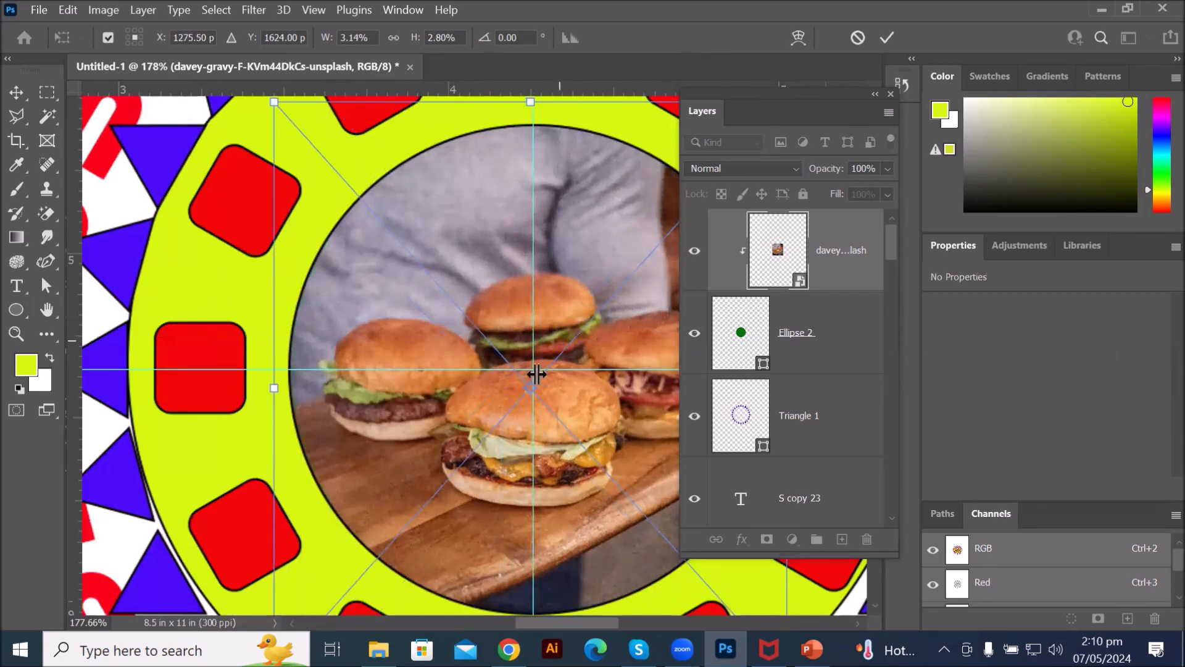
drag(572, 316, 460, 265)
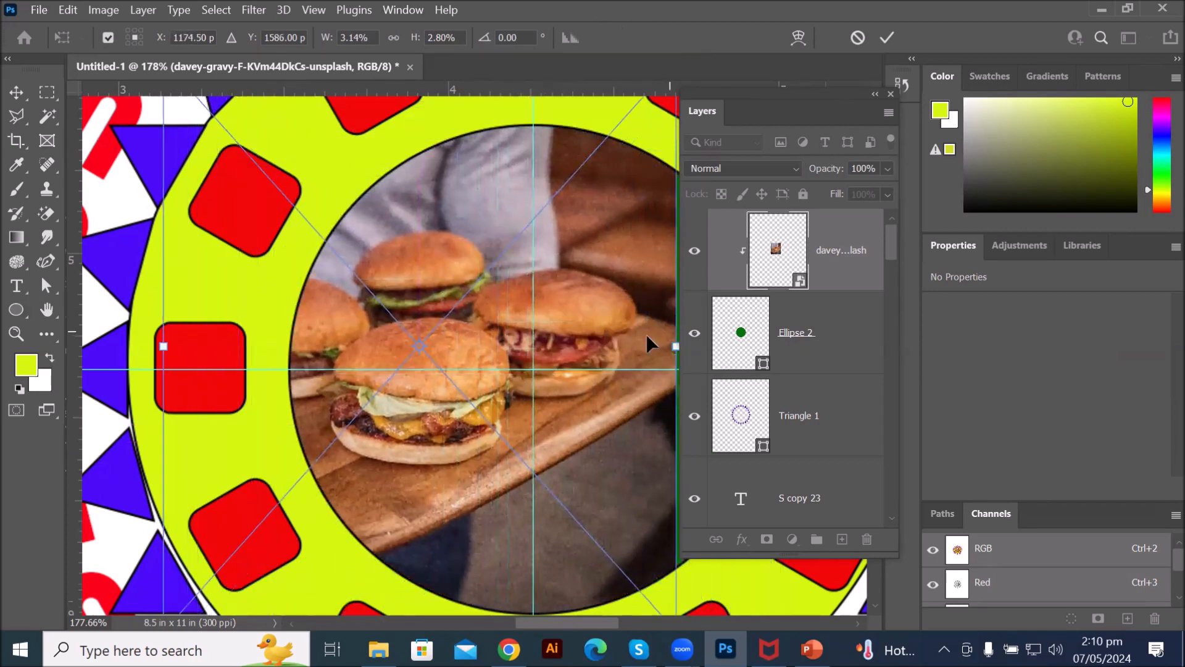
Step: Stretch the clipped photo's right edge beyond the circle to a width of about 4.29%, covering the remaining green area
scroll(654, 318, down, 4)
scroll(655, 318, down, 5)
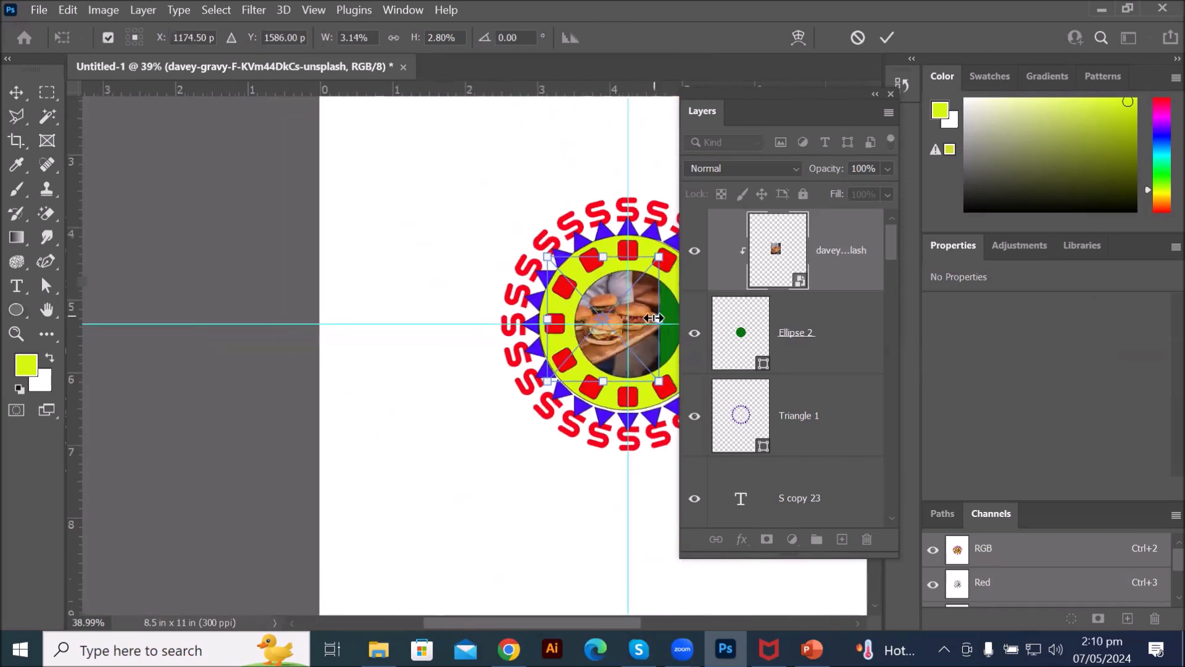
scroll(653, 318, down, 2)
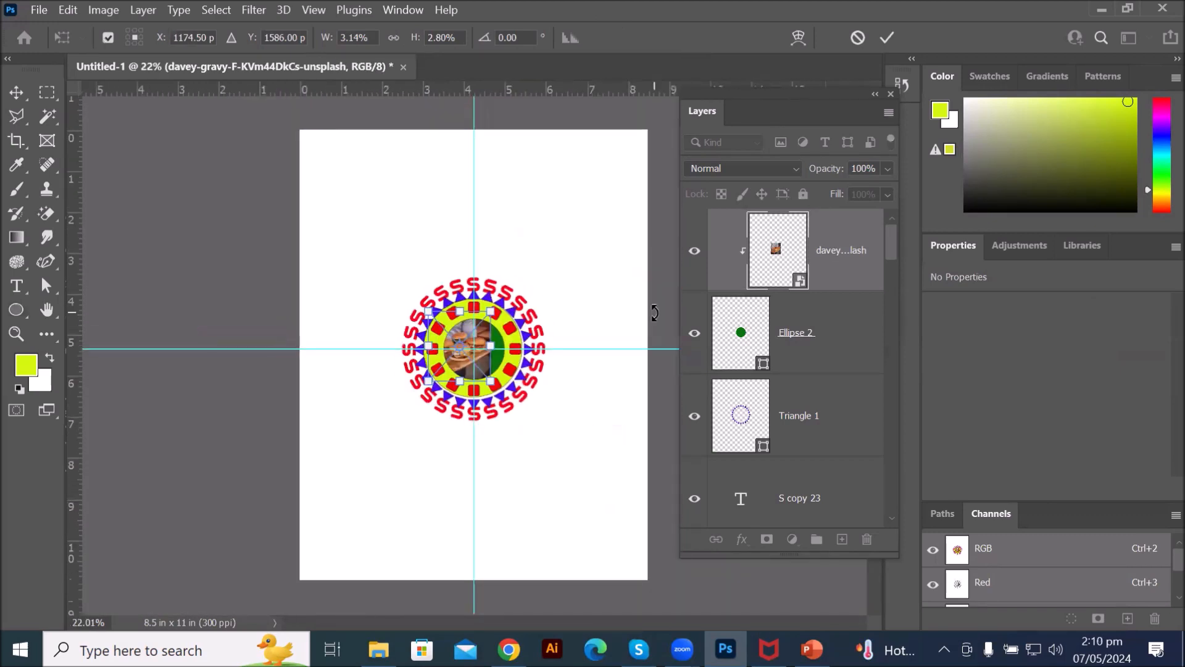
scroll(535, 325, up, 2)
scroll(539, 330, up, 3)
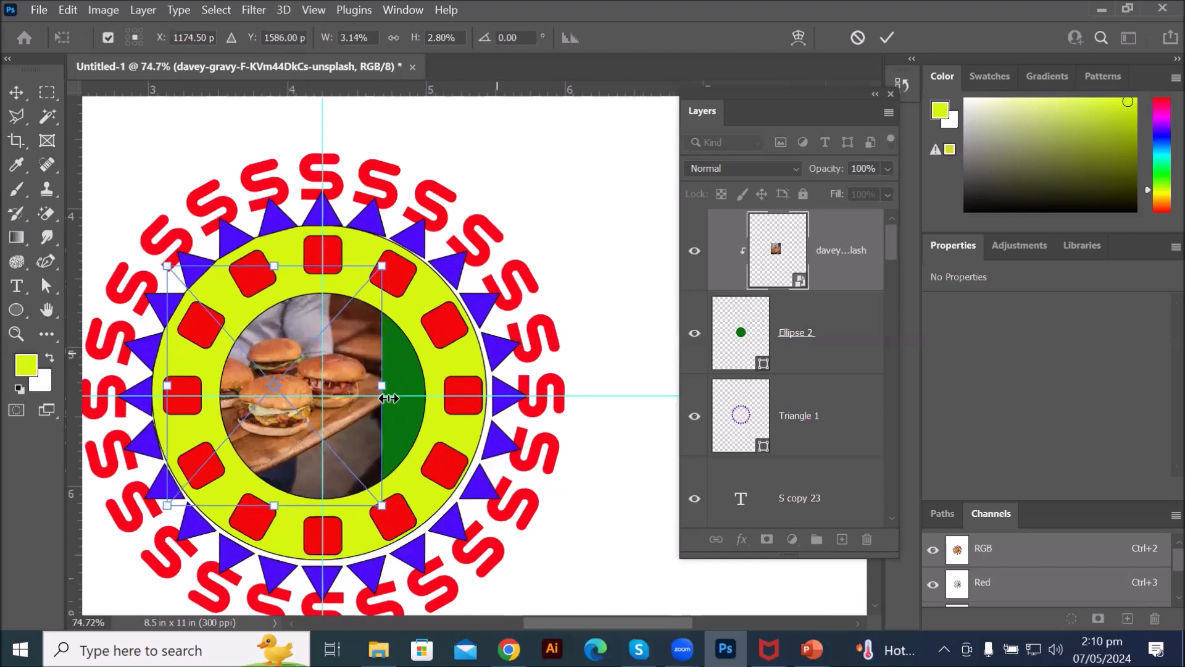
drag(382, 387, 462, 409)
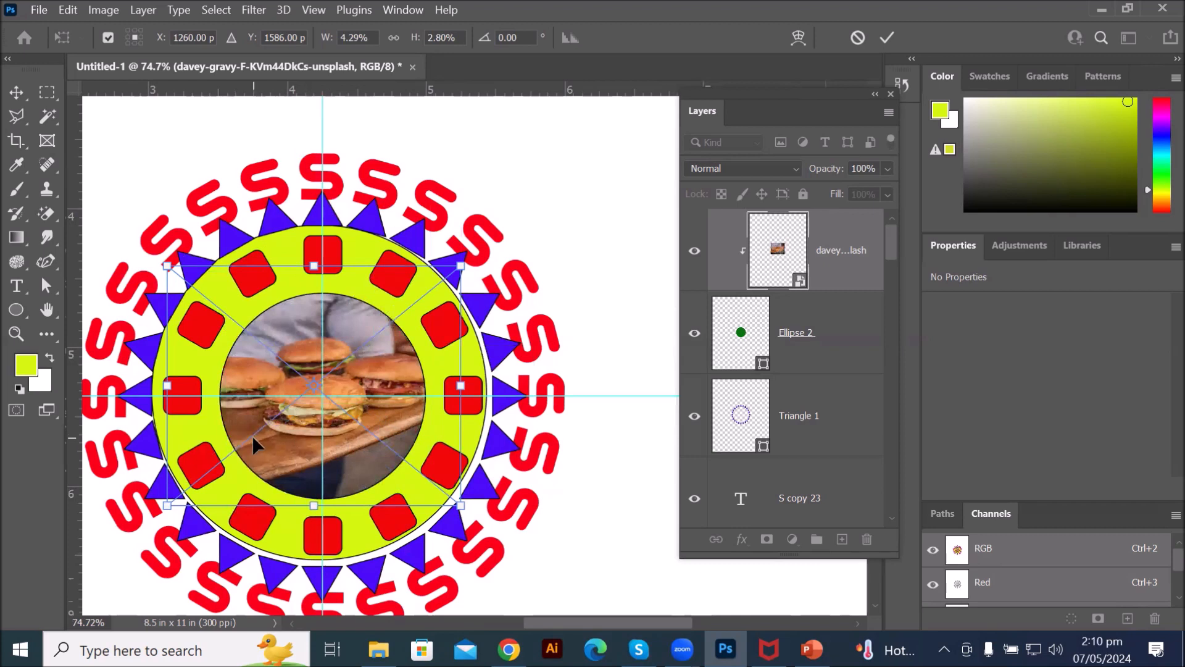
Step: Apply the photo's stretch, then undo both the transform and the photo's clipping to the Ellipse 2 circle
click(886, 39)
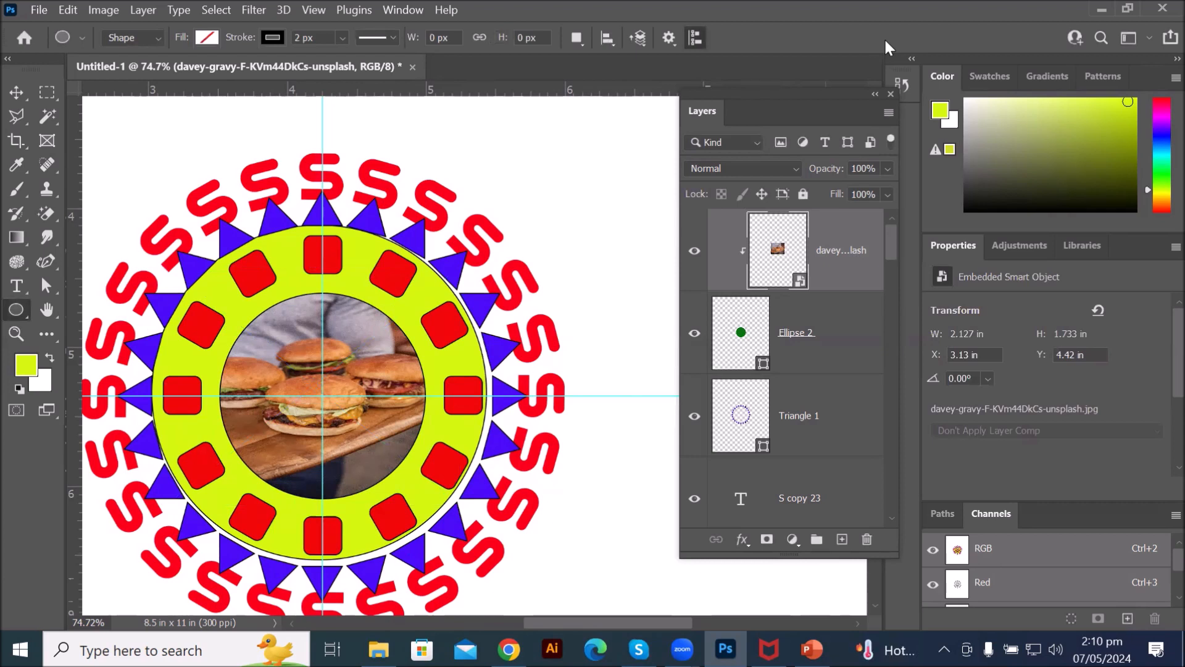
key(ctrl+z)
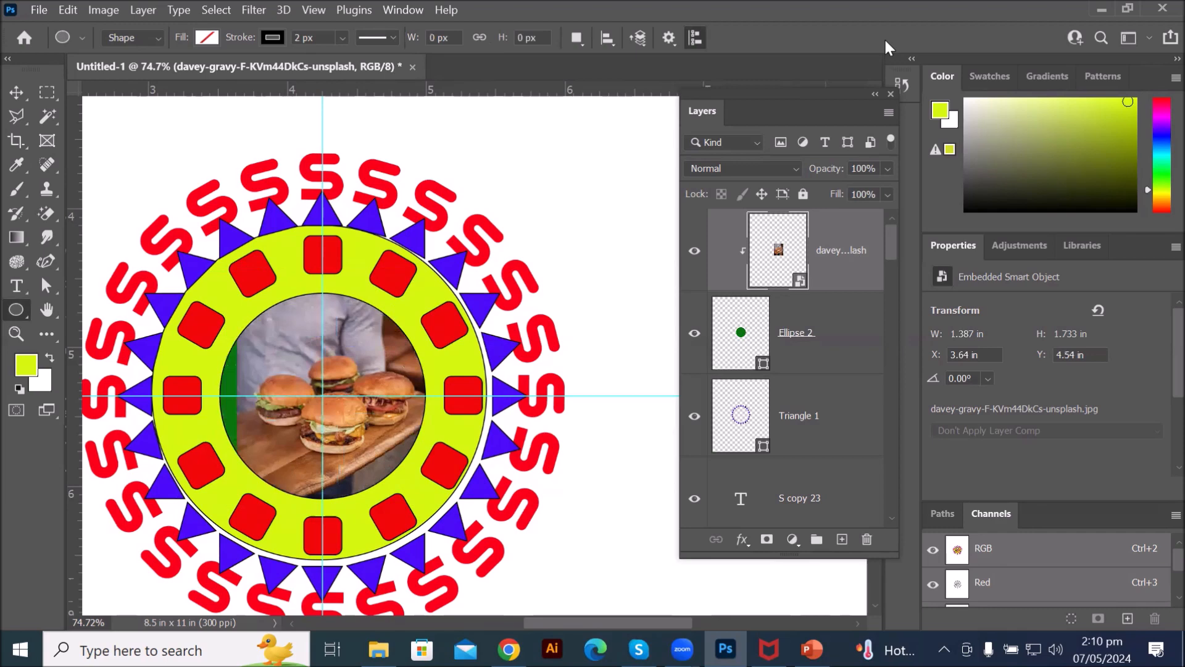
key(ctrl+z)
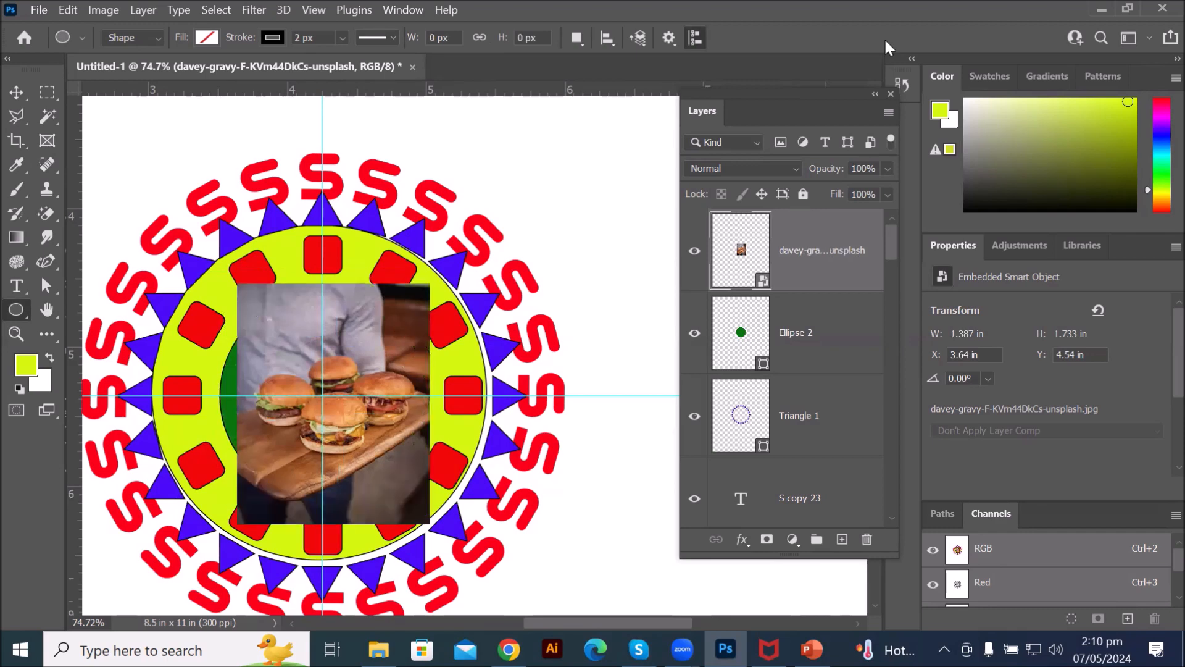
Step: Check the Ellipse 2 circle beneath the burger photo, then clip the photo layer to Ellipse 2 with a clipping mask
scroll(322, 507, up, 3)
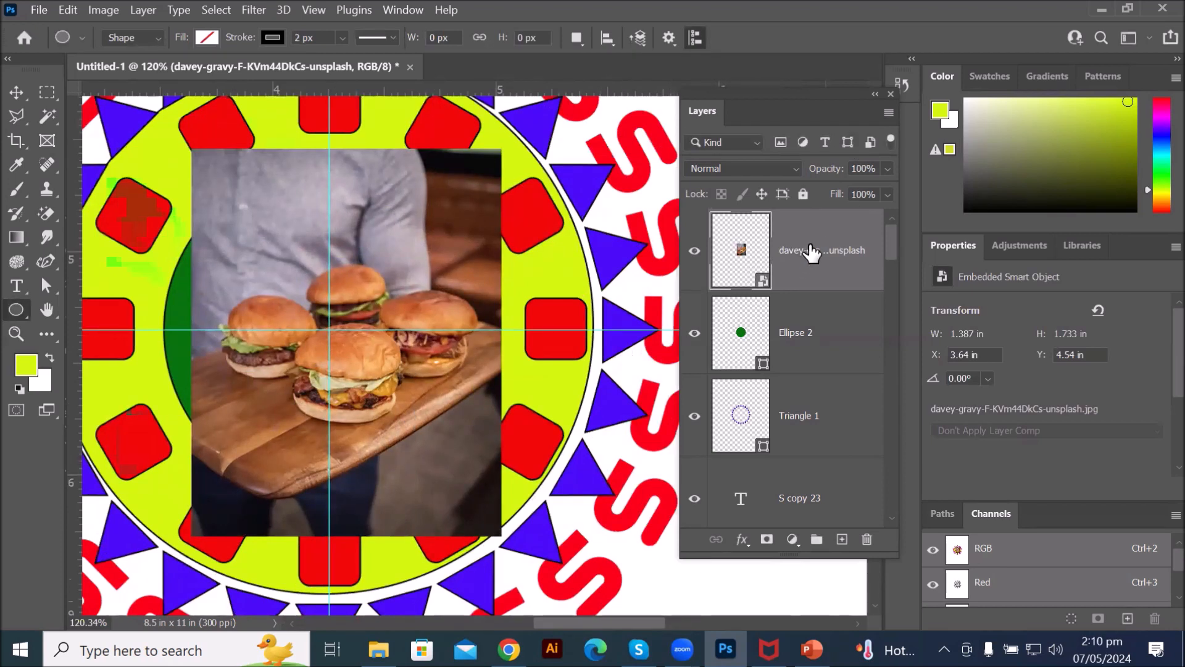
click(700, 252)
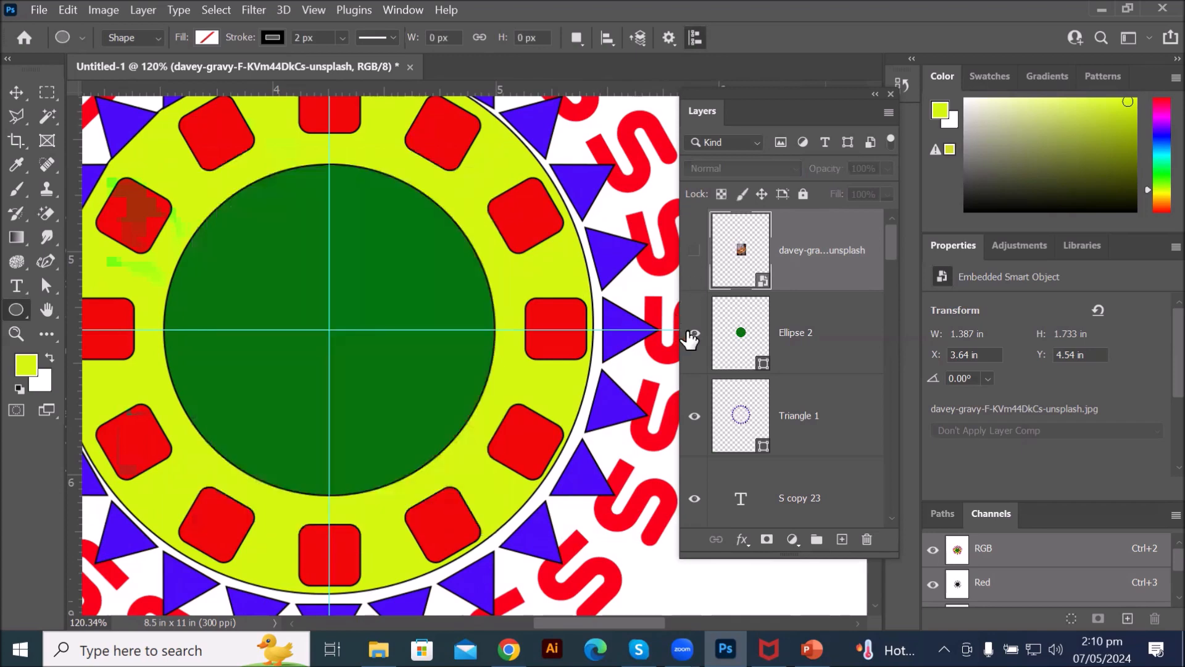
click(694, 250)
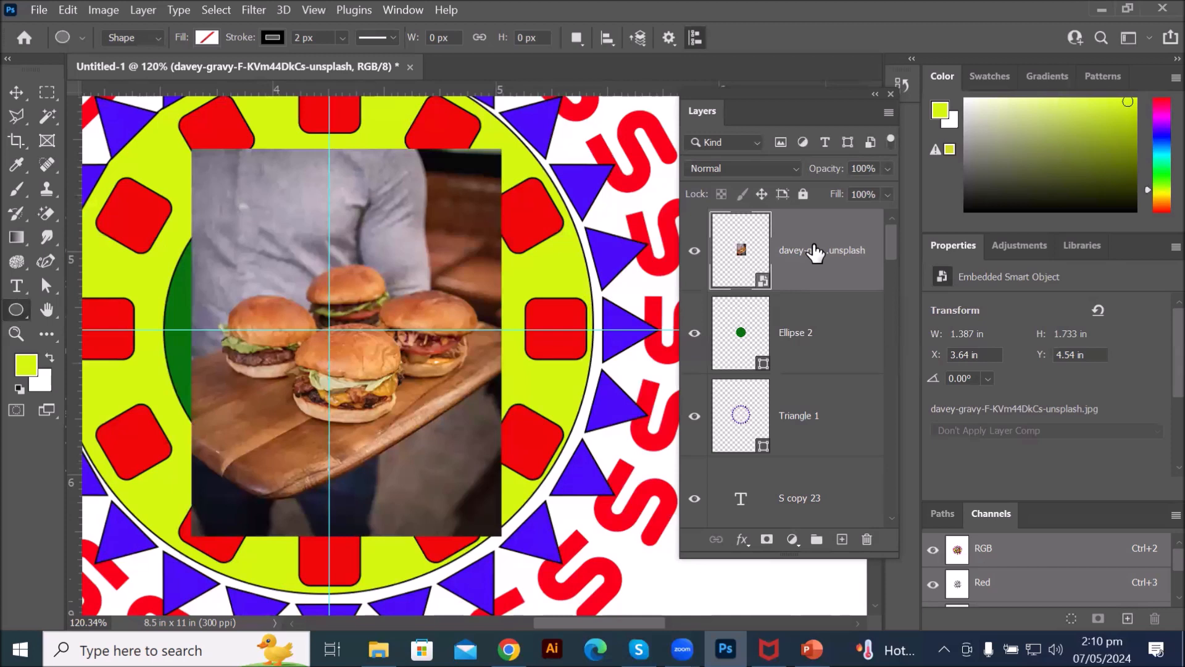
alt+click(823, 283)
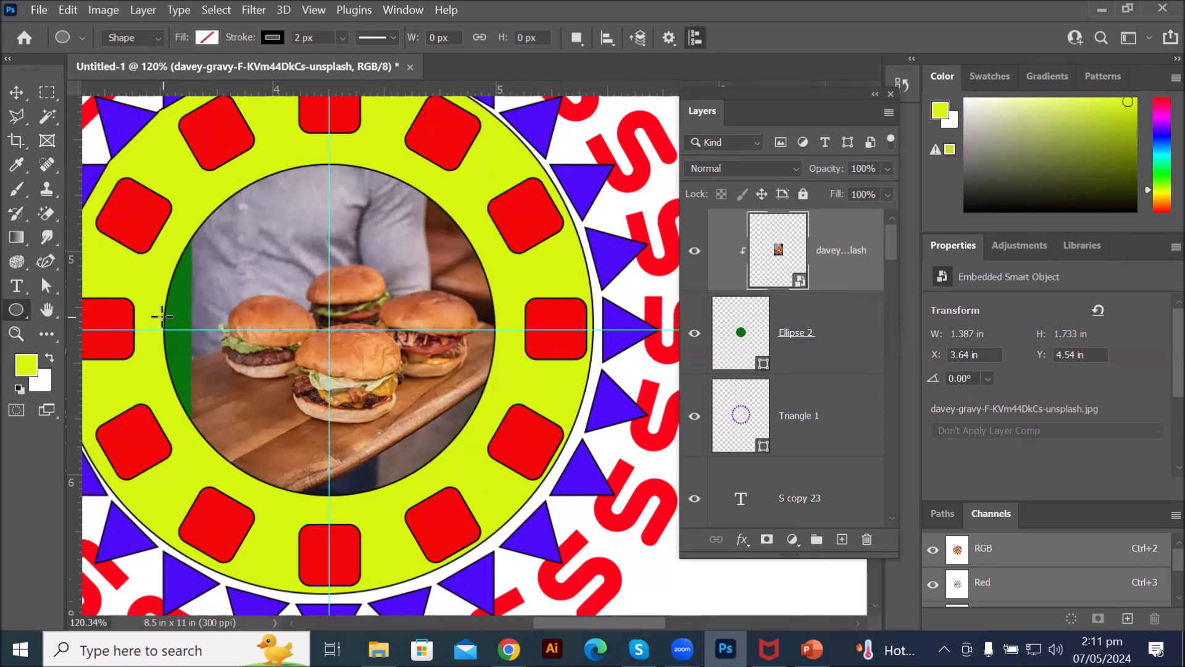
Step: Free-transform the clipped photo, stretching its left edge to a width of about 3.16%, and move it to about X 1281, Y 1658 px
scroll(162, 318, up, 4)
scroll(205, 318, down, 4)
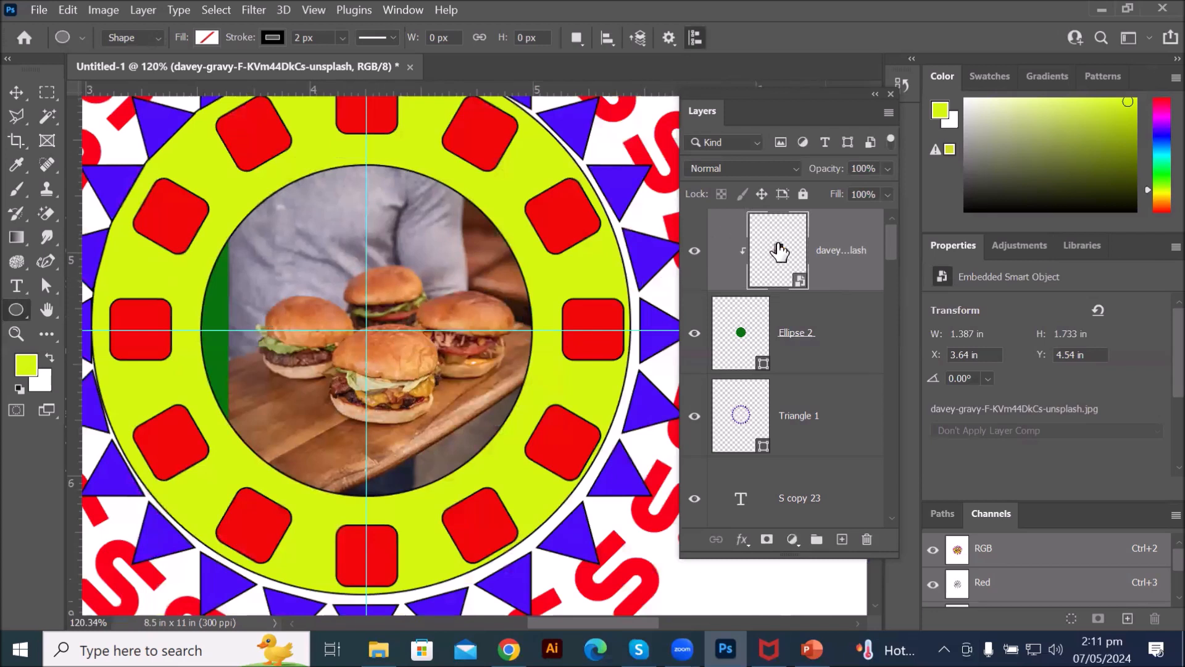
key(ctrl+t)
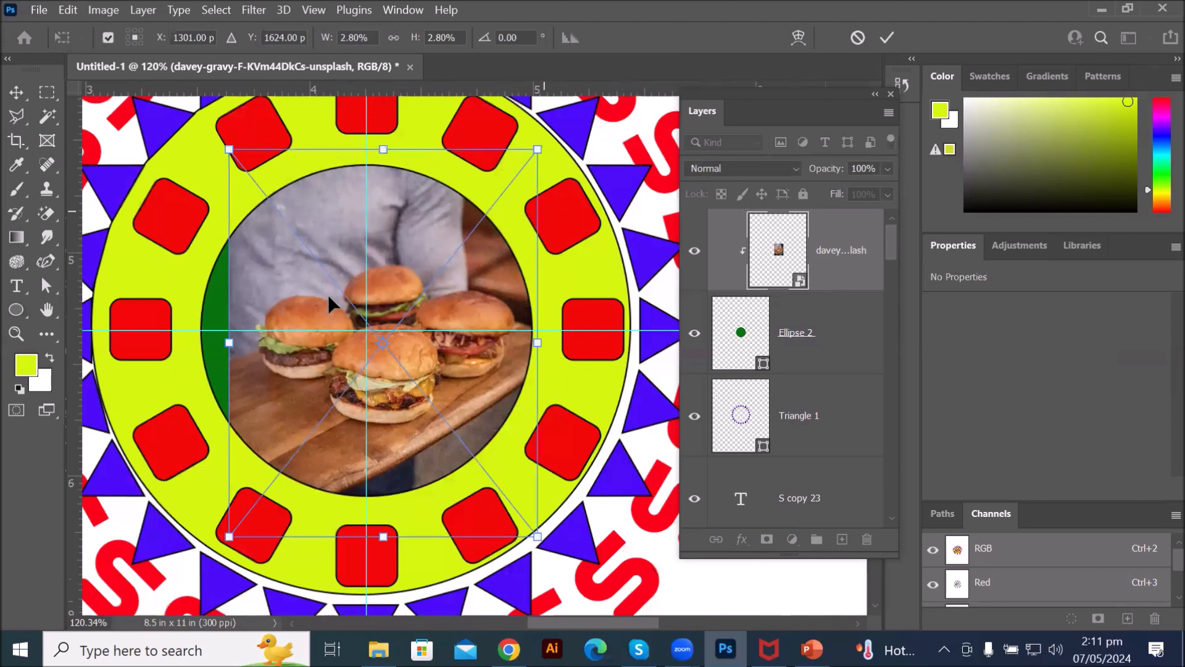
drag(229, 340, 188, 342)
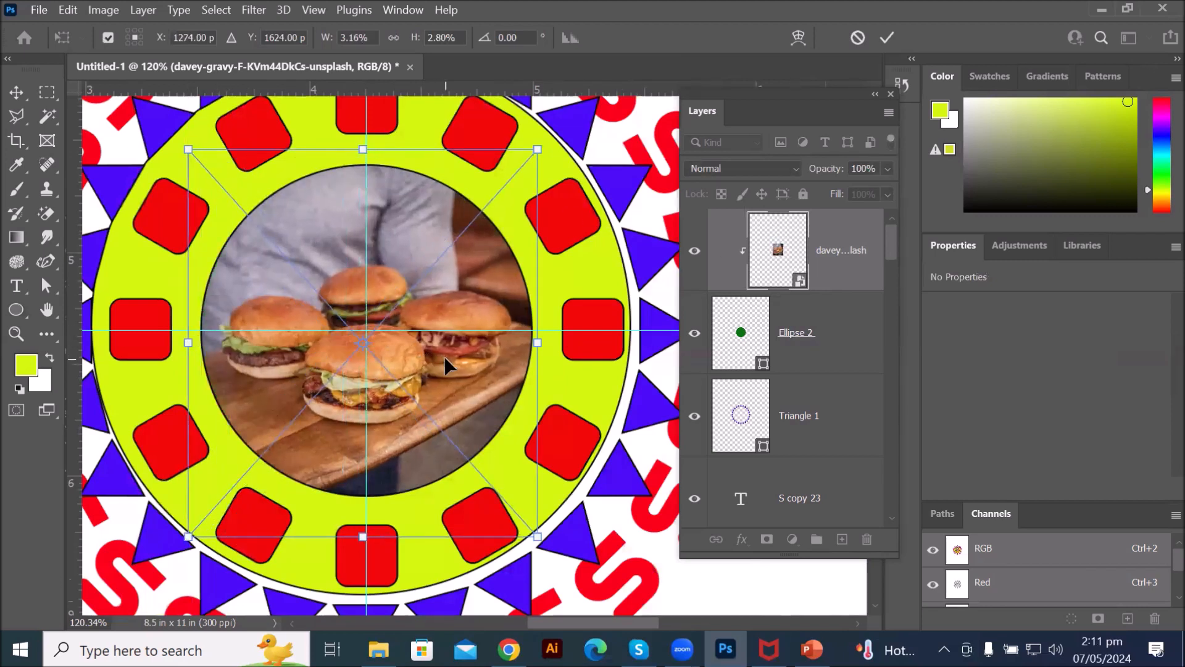
drag(444, 355, 450, 380)
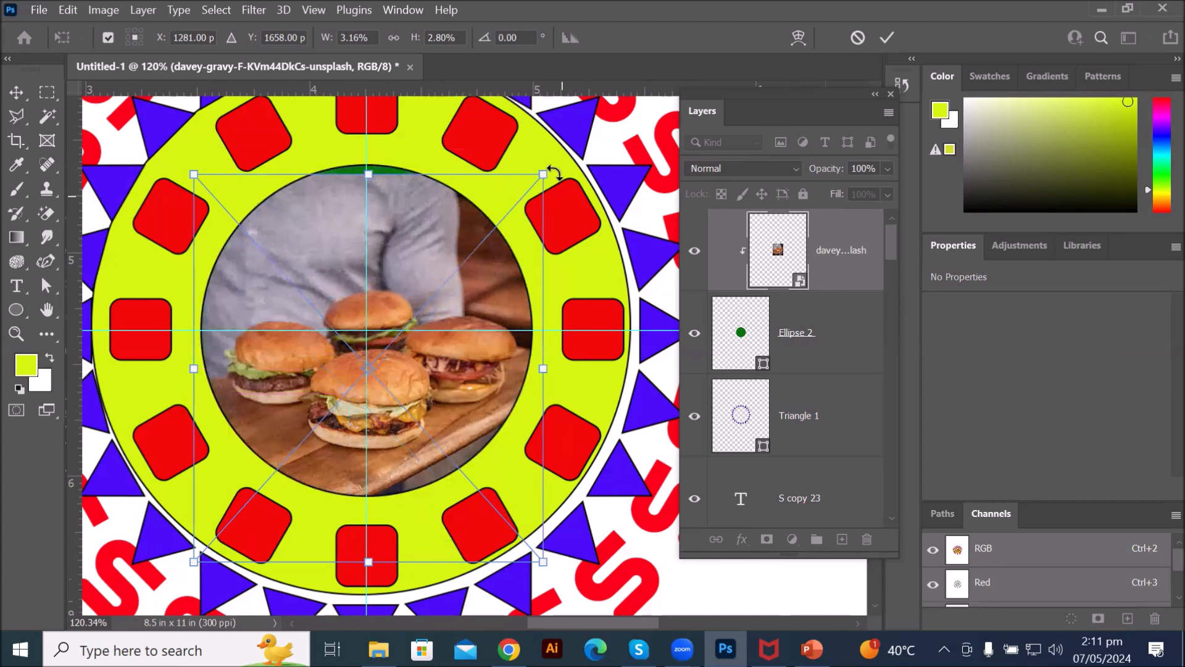
Step: Rotate the clipped photo about 3.24° and stretch it to about 3.33% width and 2.94% height so it covers the circle, and apply the transform
drag(538, 137, 566, 176)
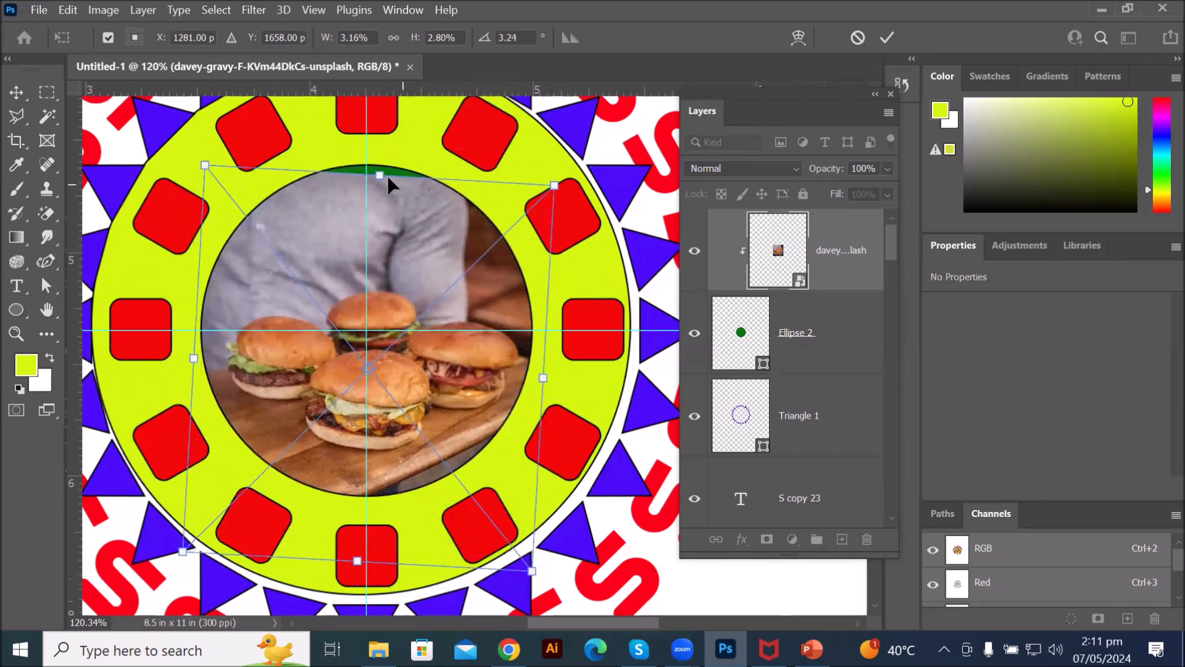
drag(381, 175, 386, 156)
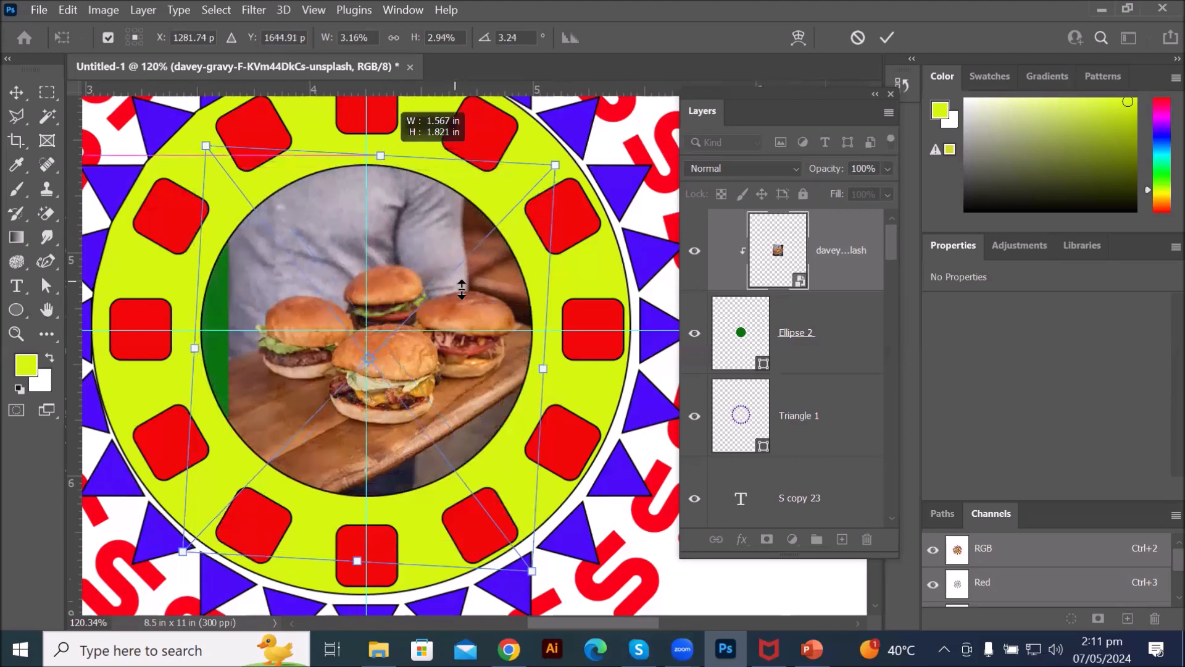
drag(194, 352, 176, 348)
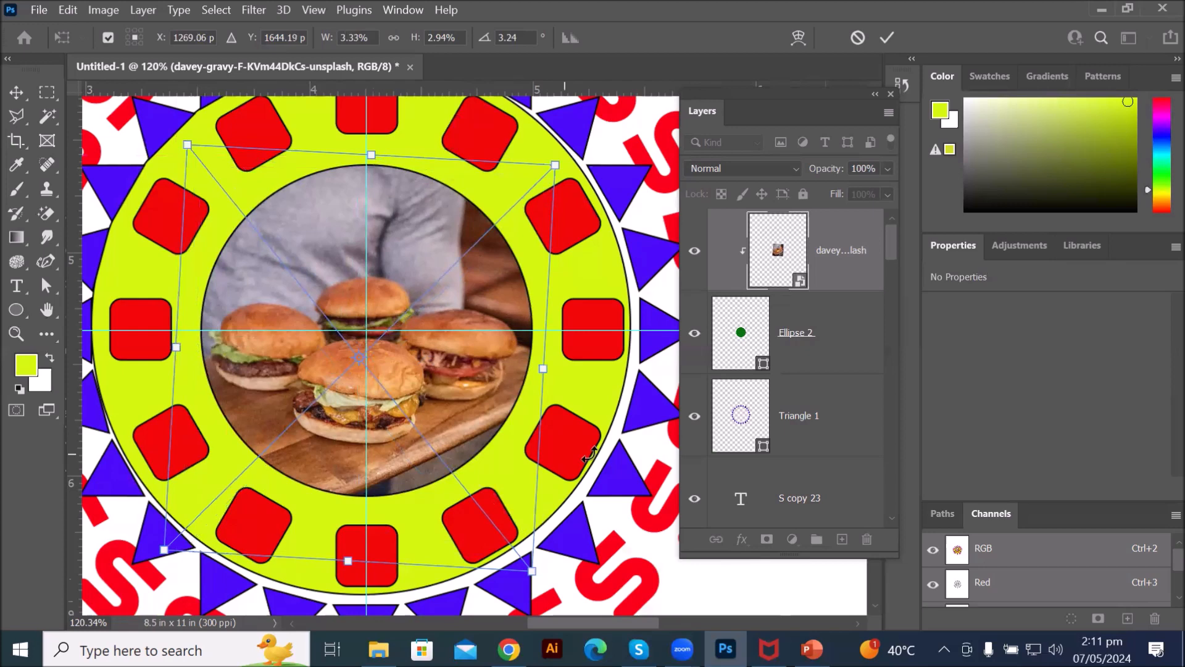
click(886, 39)
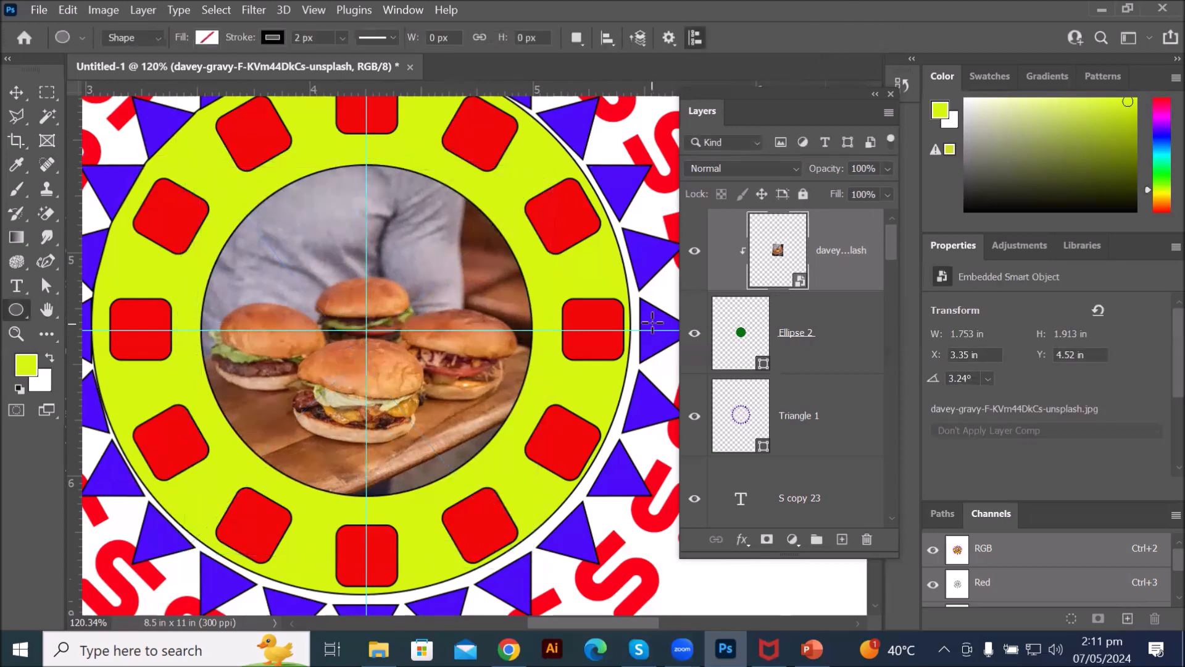
Step: Select the Rectangle 1 layer by picking the red rounded square above the photo with the Move tool
scroll(652, 322, down, 2)
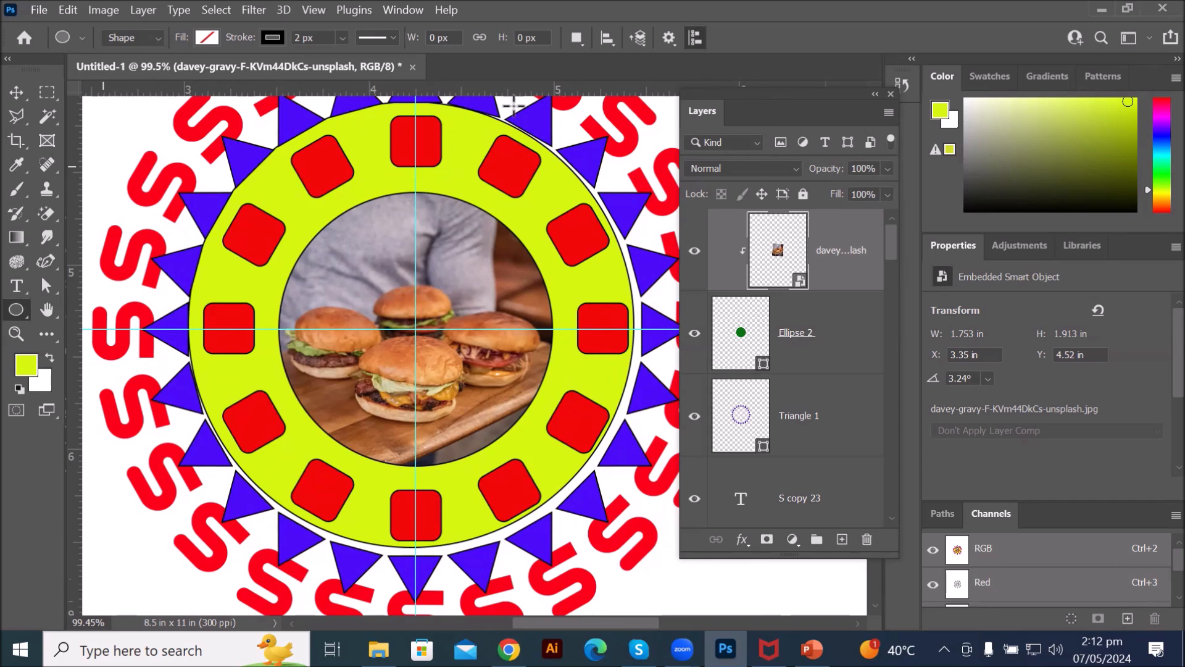
scroll(429, 250, down, 3)
scroll(466, 255, down, 1)
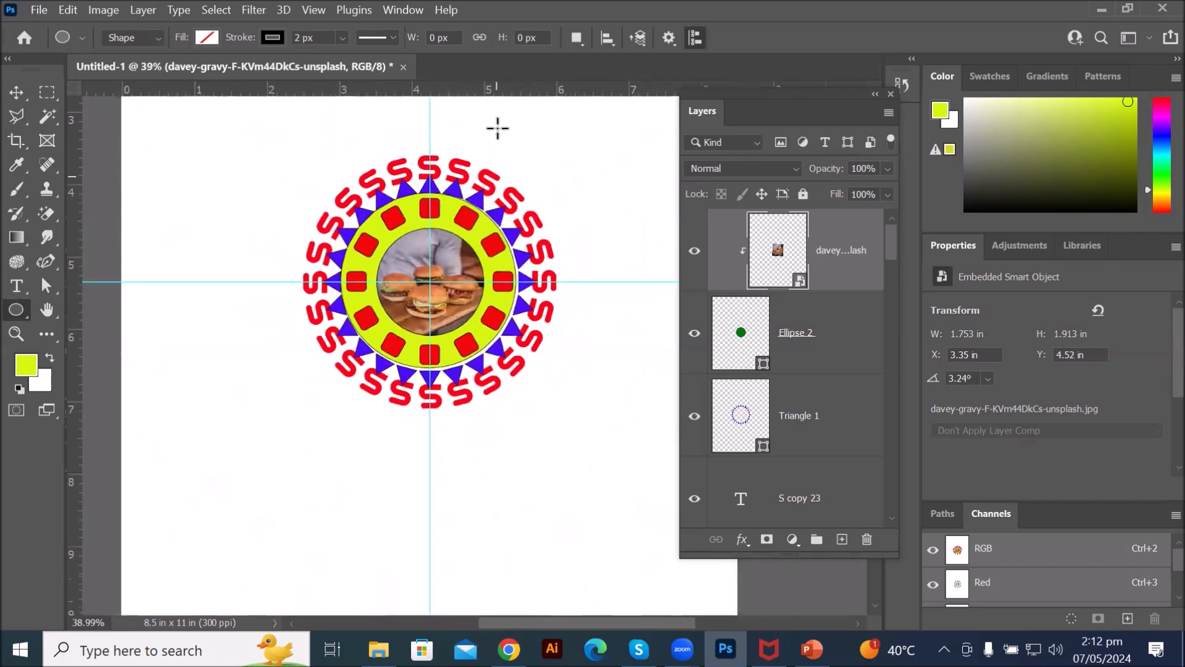
scroll(423, 188, up, 2)
scroll(421, 185, up, 1)
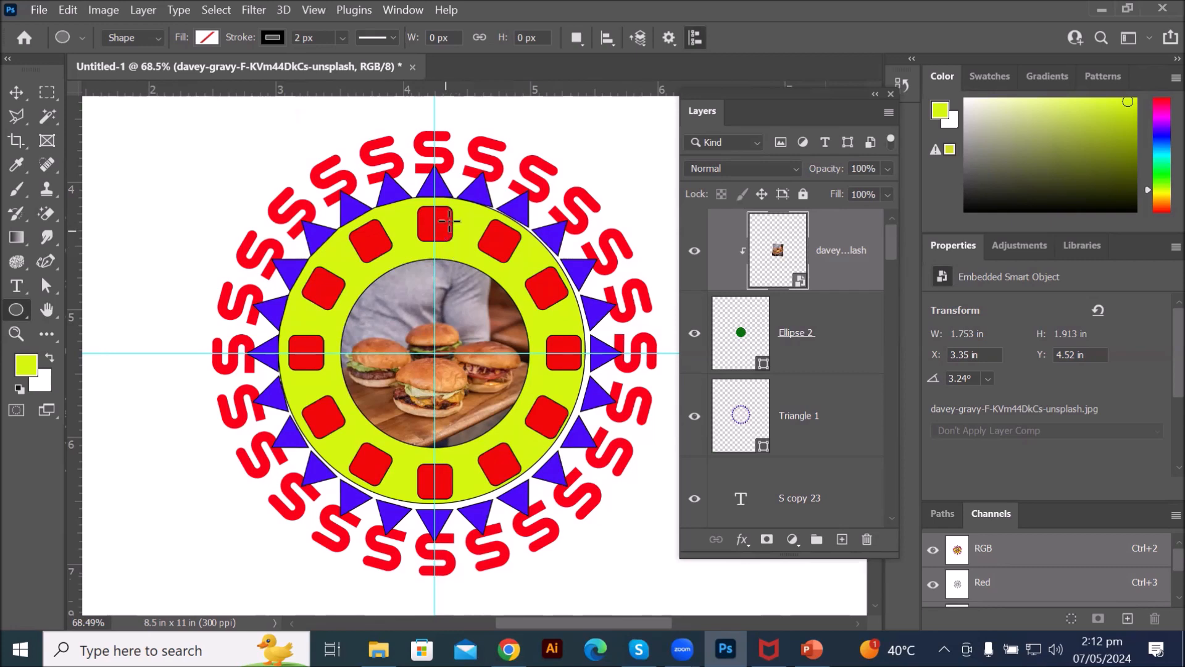
scroll(443, 227, up, 5)
scroll(447, 195, up, 4)
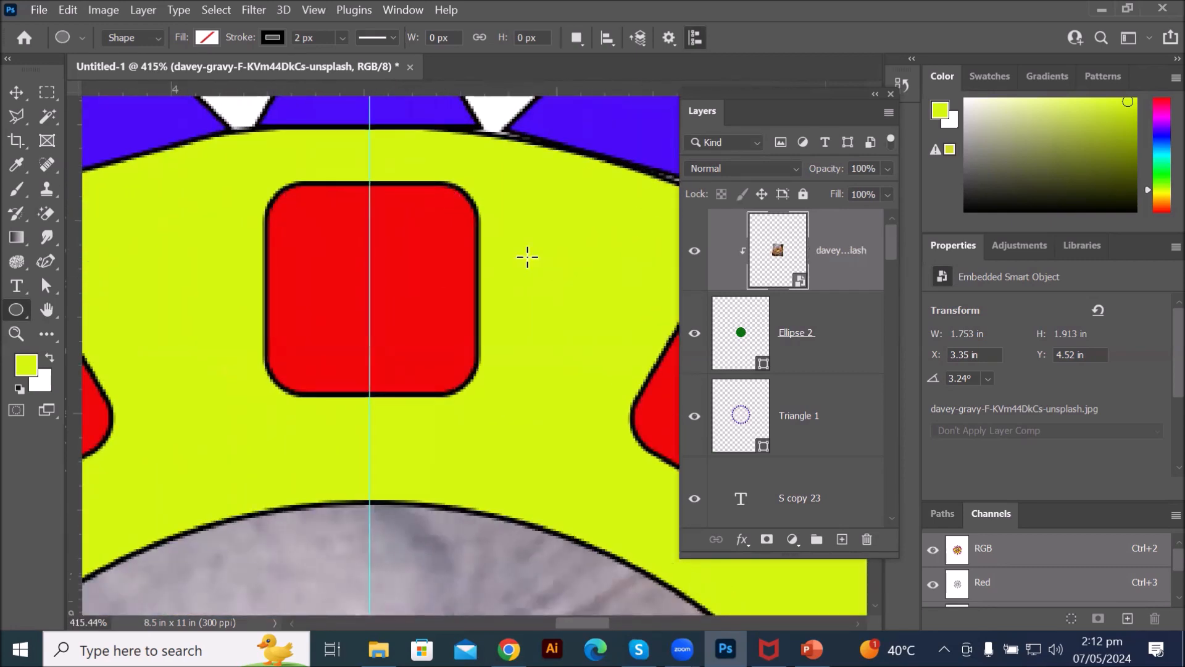
click(16, 92)
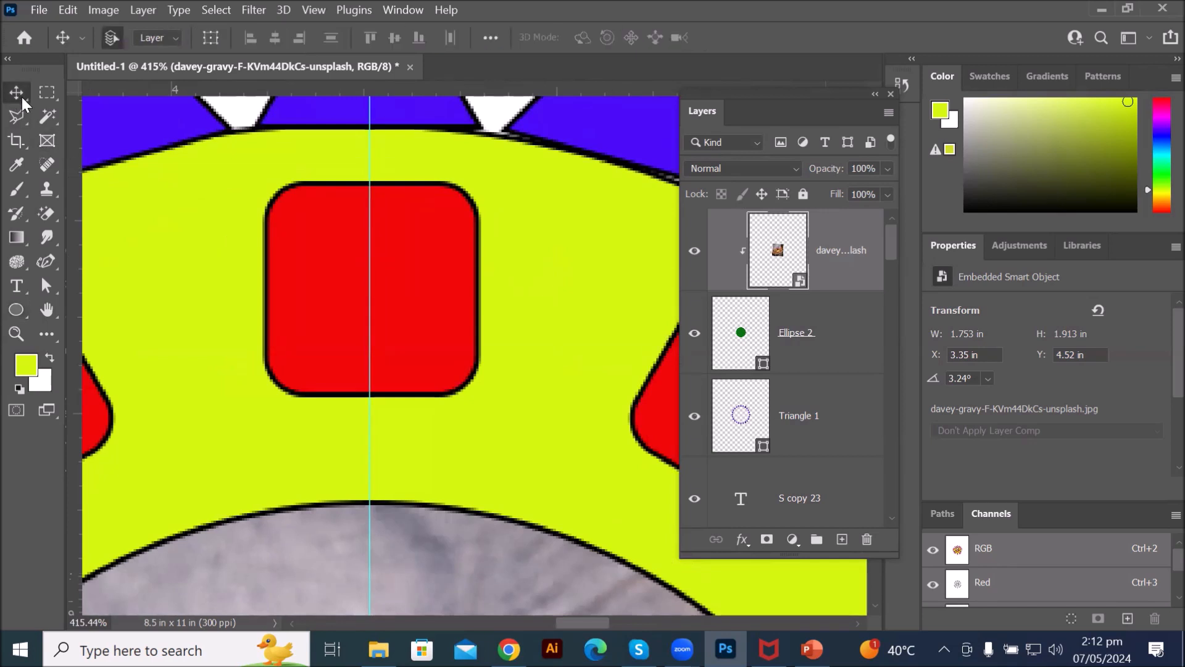
click(418, 263)
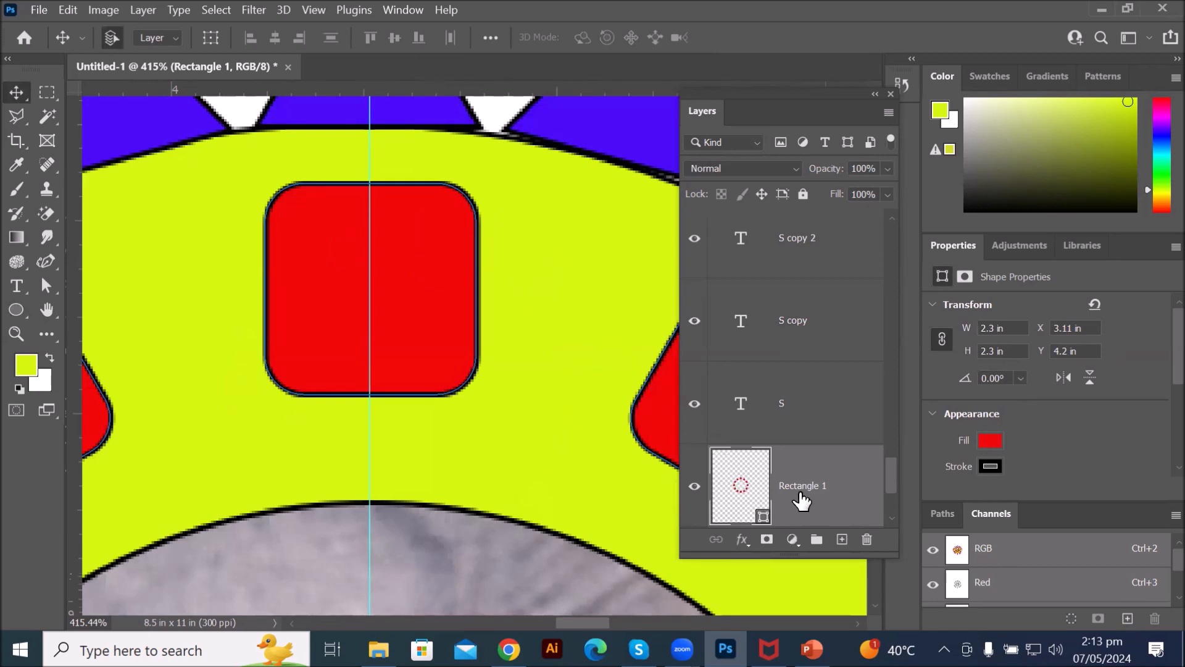
key(ctrl)
key(ctrl+t)
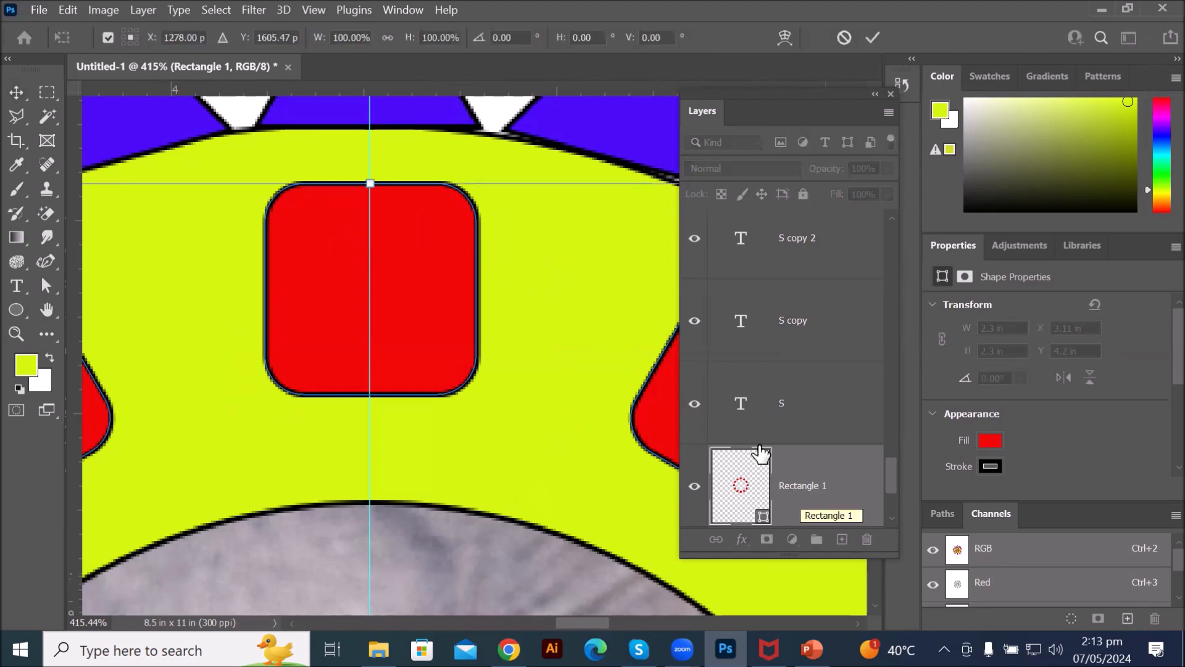
scroll(491, 342, down, 1)
scroll(492, 352, down, 6)
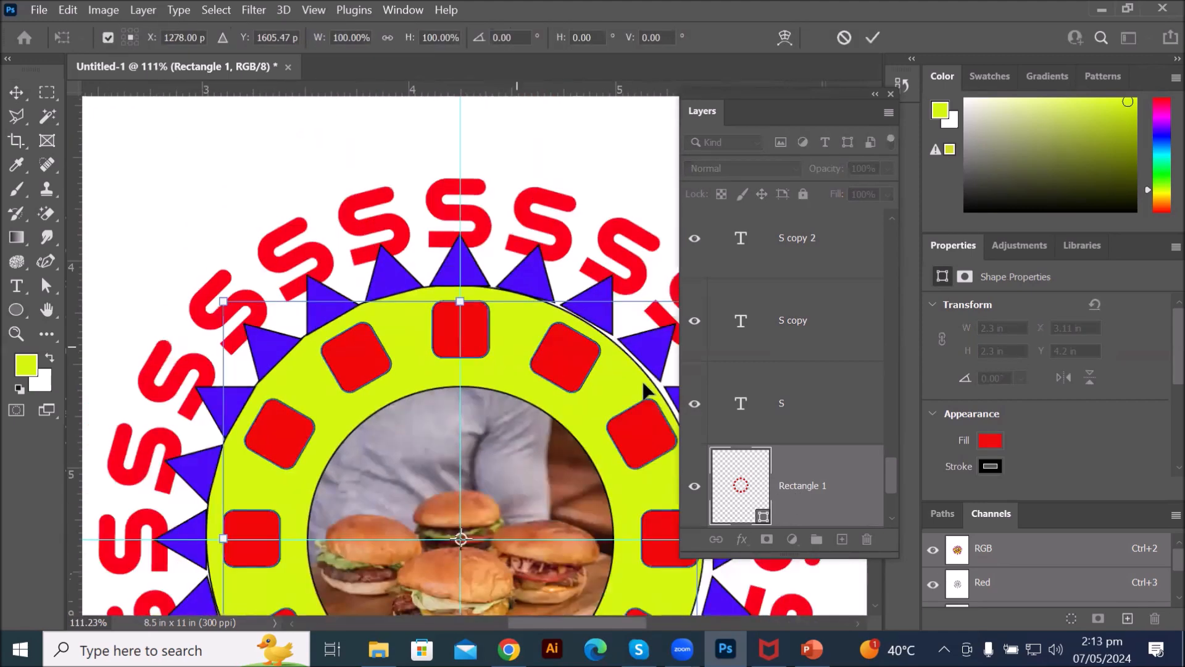
scroll(660, 413, up, 1)
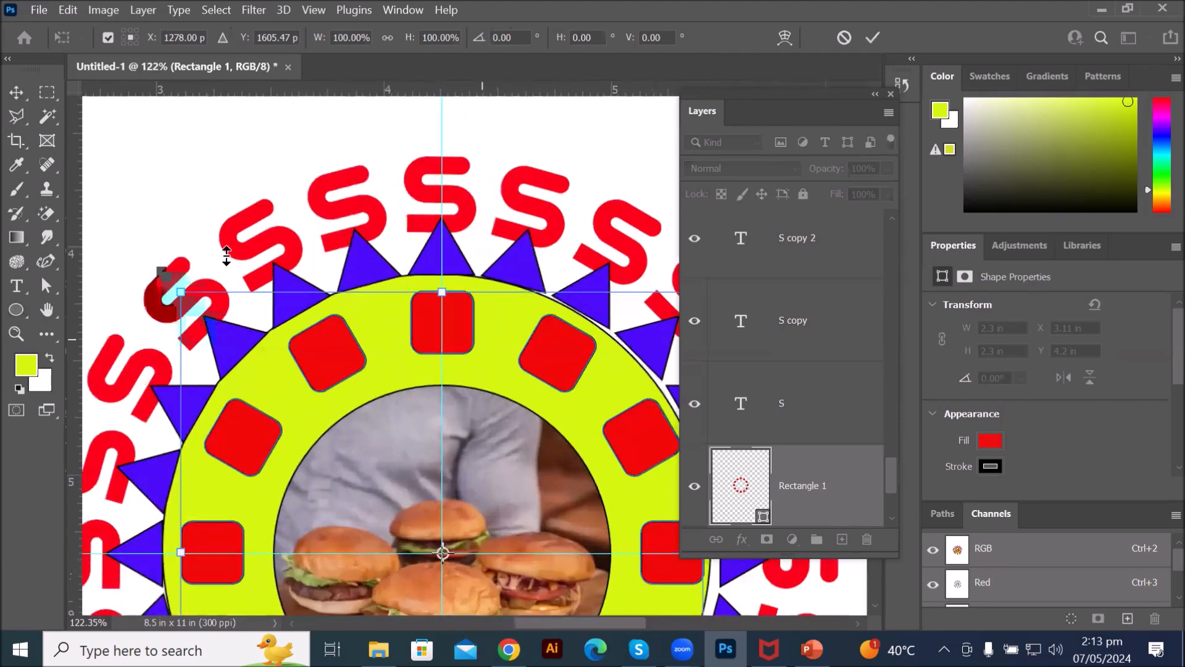
click(17, 92)
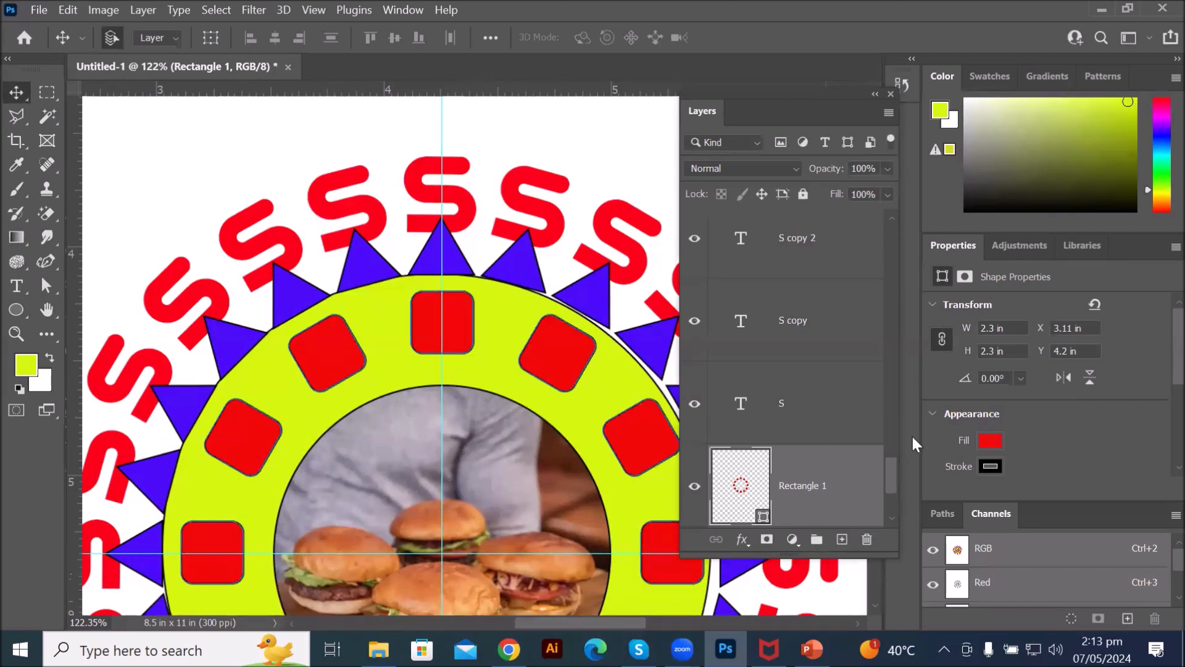
Step: Examine the layer stack from the burger photo down to the Background, along with the complete circular design
drag(892, 475, 870, 220)
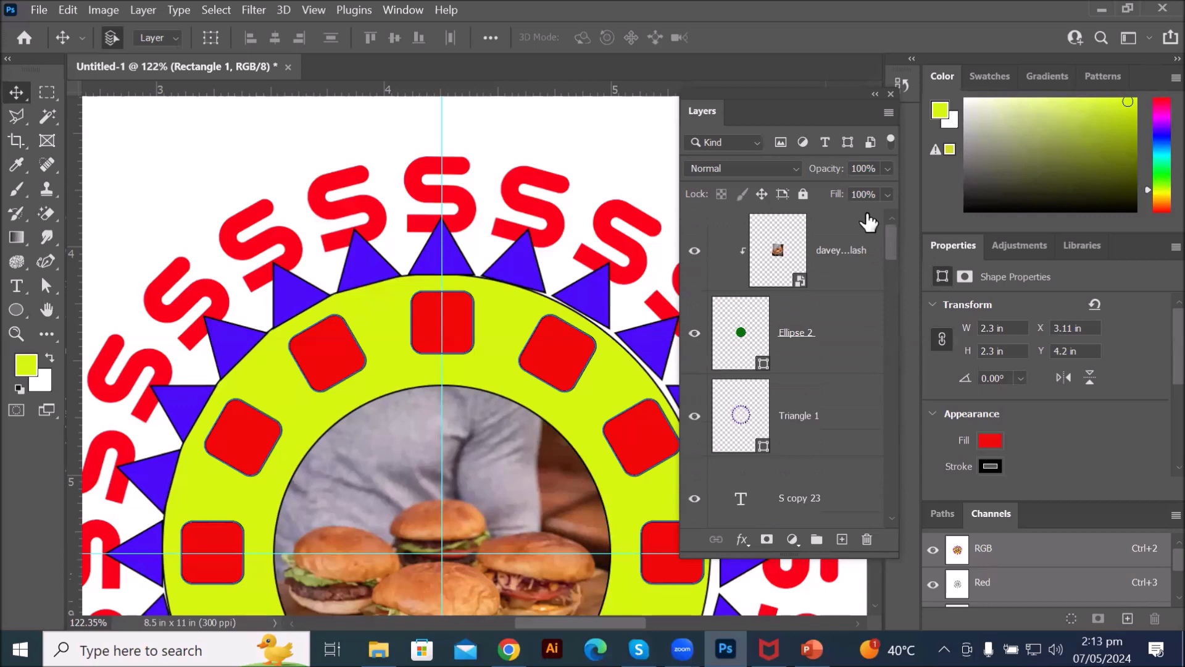
drag(894, 247, 934, 524)
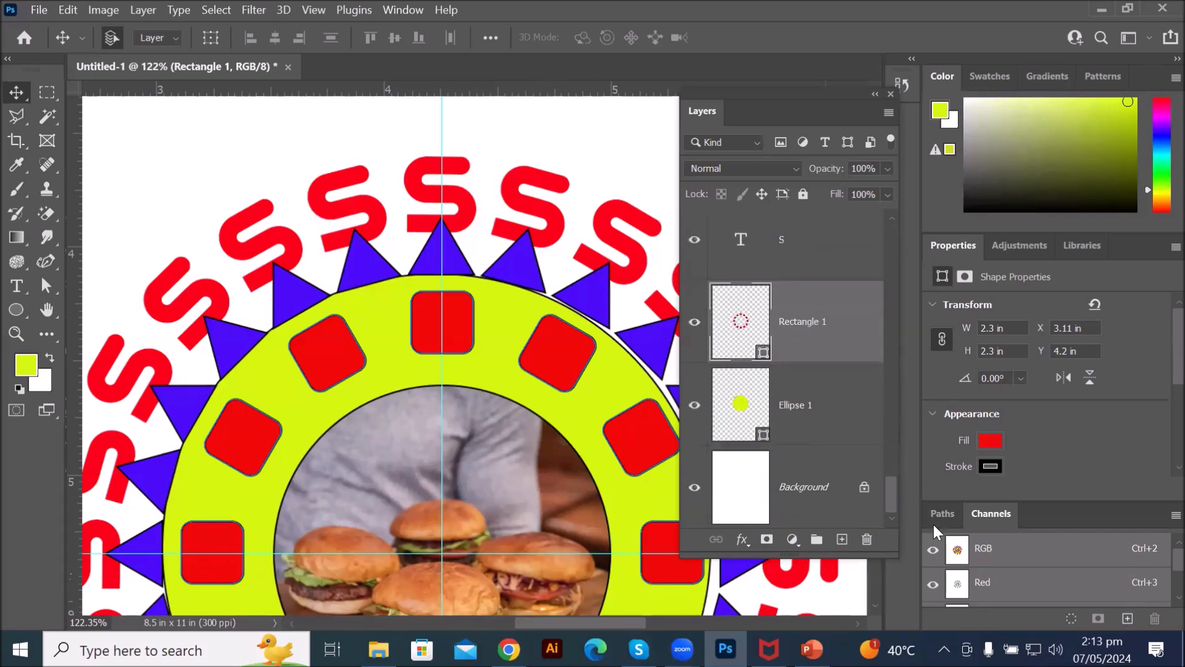
drag(886, 492, 875, 184)
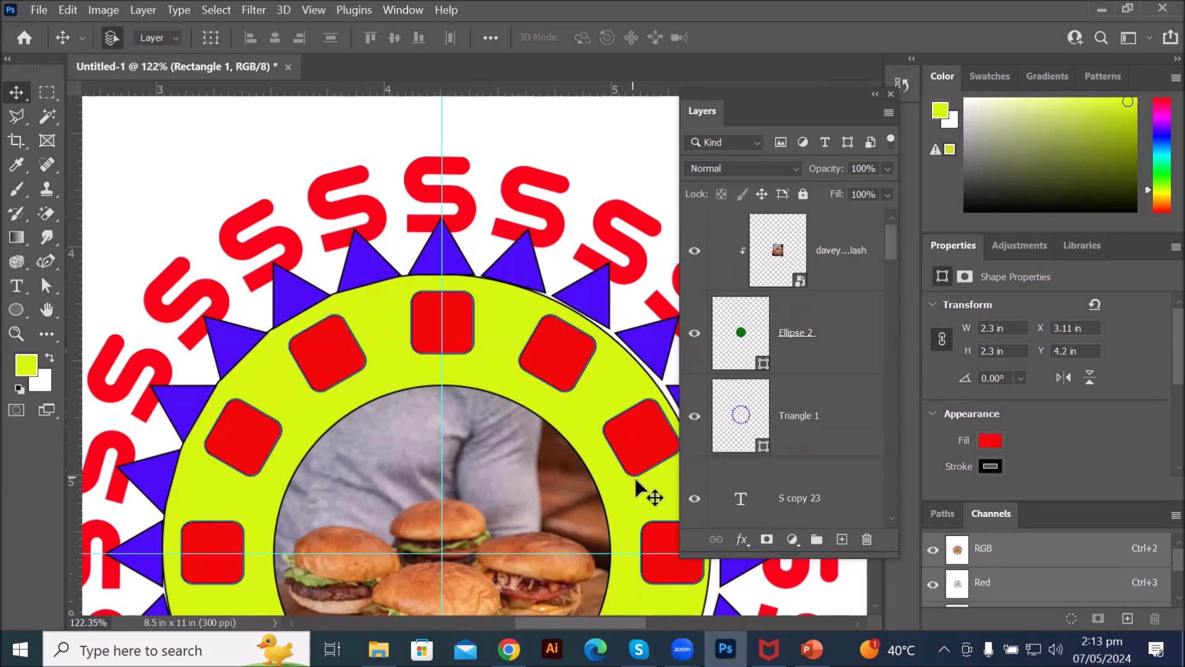
scroll(508, 442, down, 8)
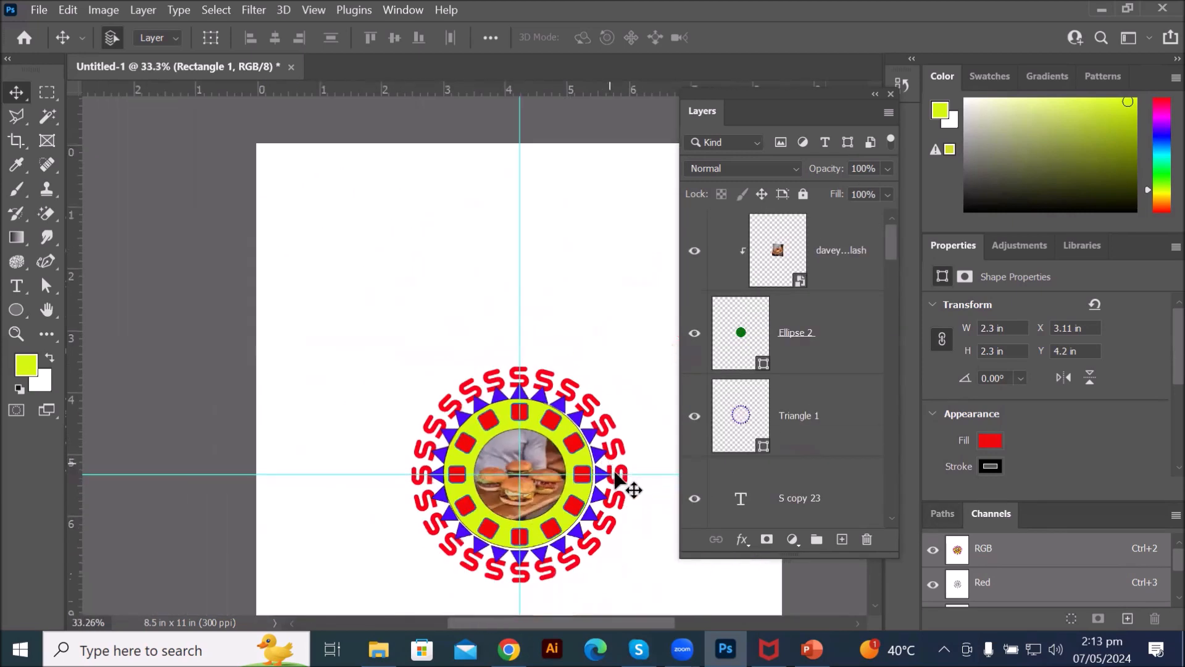
scroll(624, 516, up, 6)
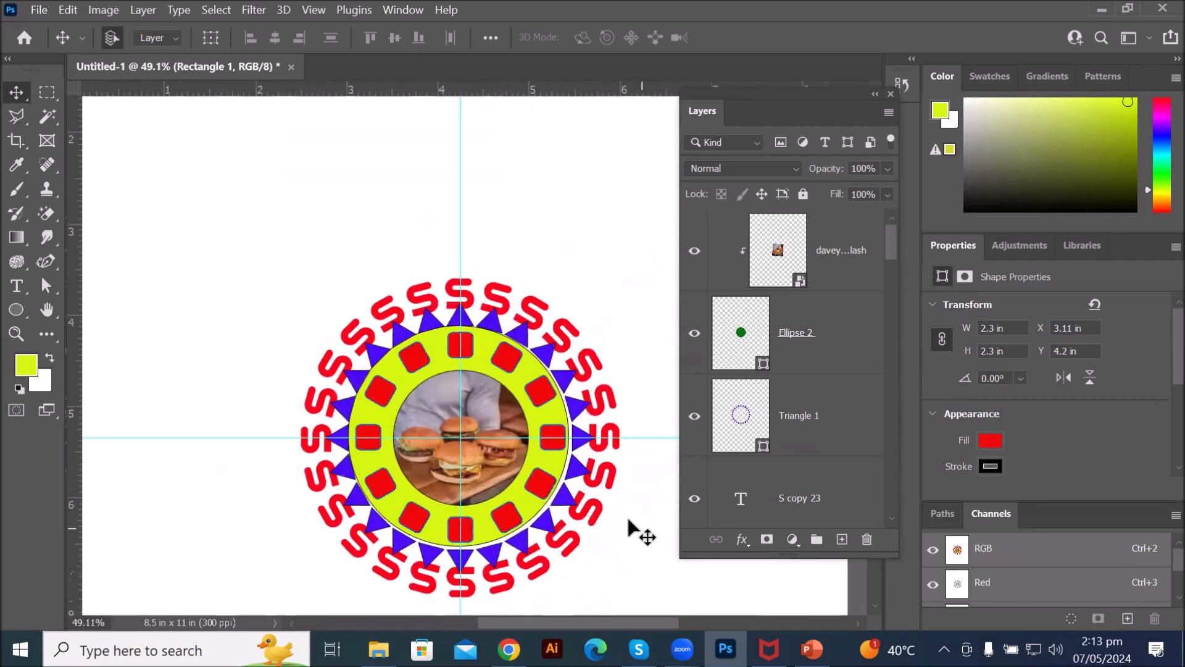
scroll(616, 506, up, 1)
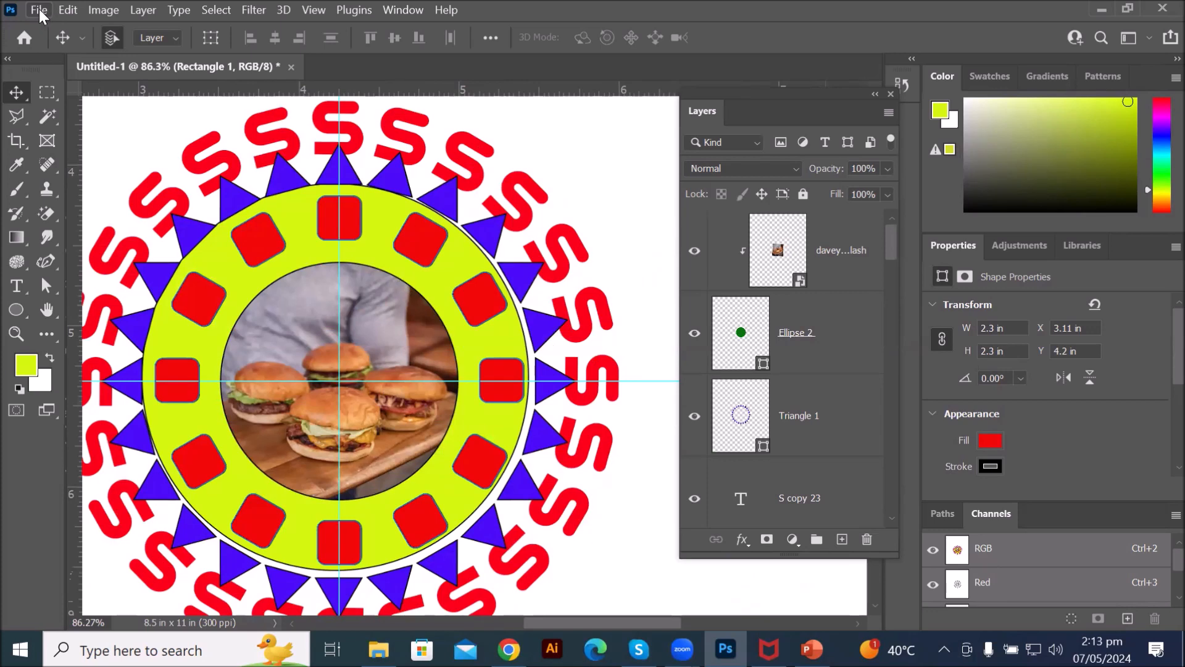
scroll(398, 269, down, 2)
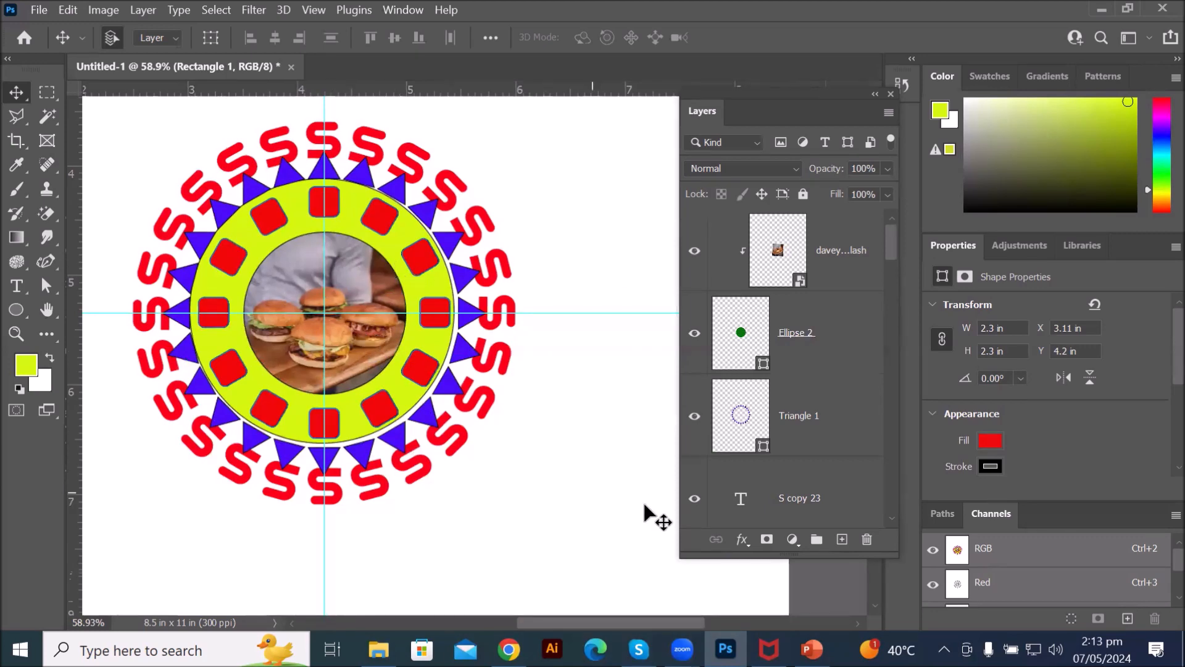
Step: Switch to PowerPoint to review the example designs on the "Tasks to do????" slide, then return to Photoshop
click(812, 648)
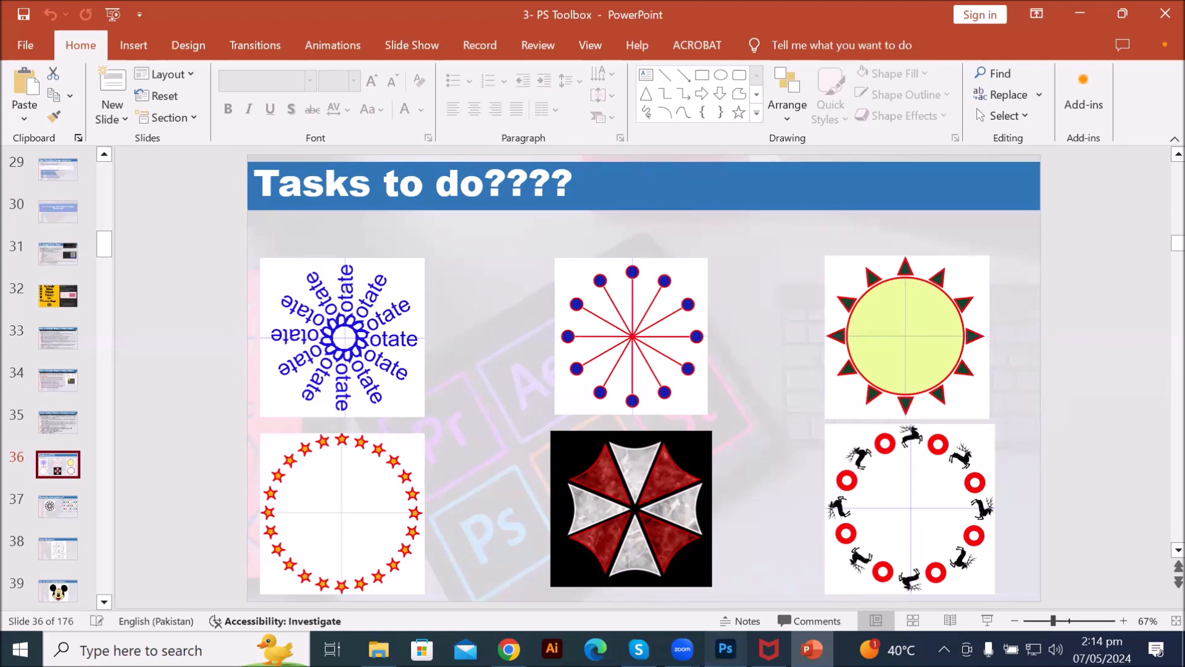
click(726, 650)
Step: Add a horizontal text line containing a person's first name in the blank area above the circular design
scroll(492, 460, down, 3)
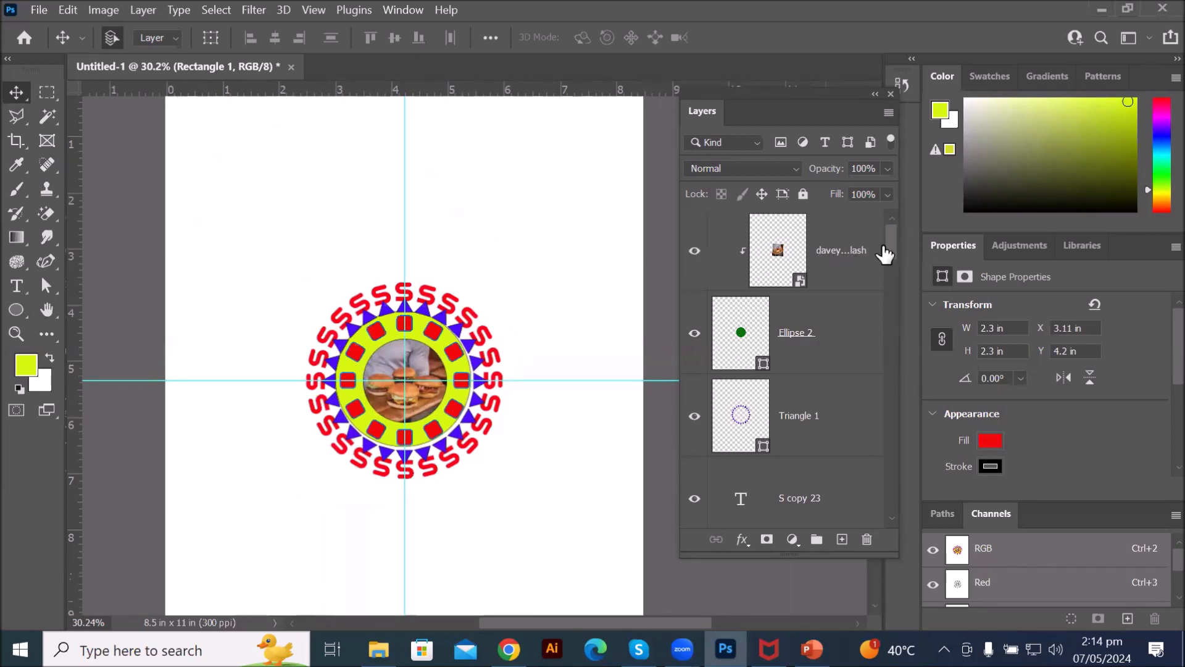
click(20, 288)
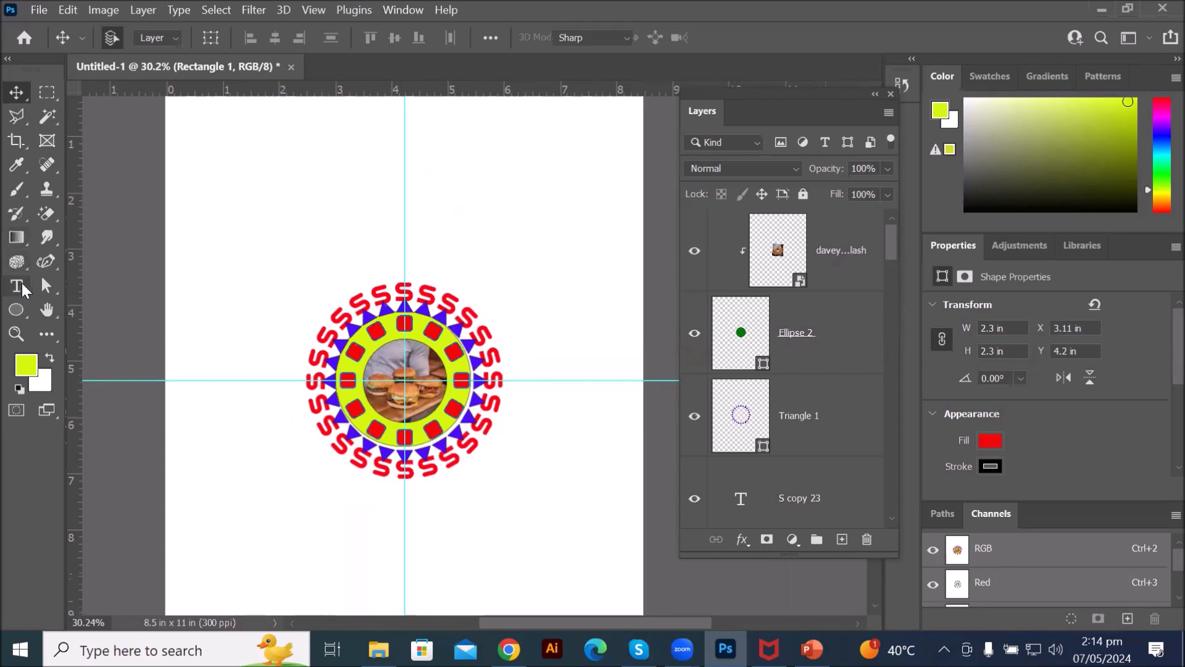
click(316, 168)
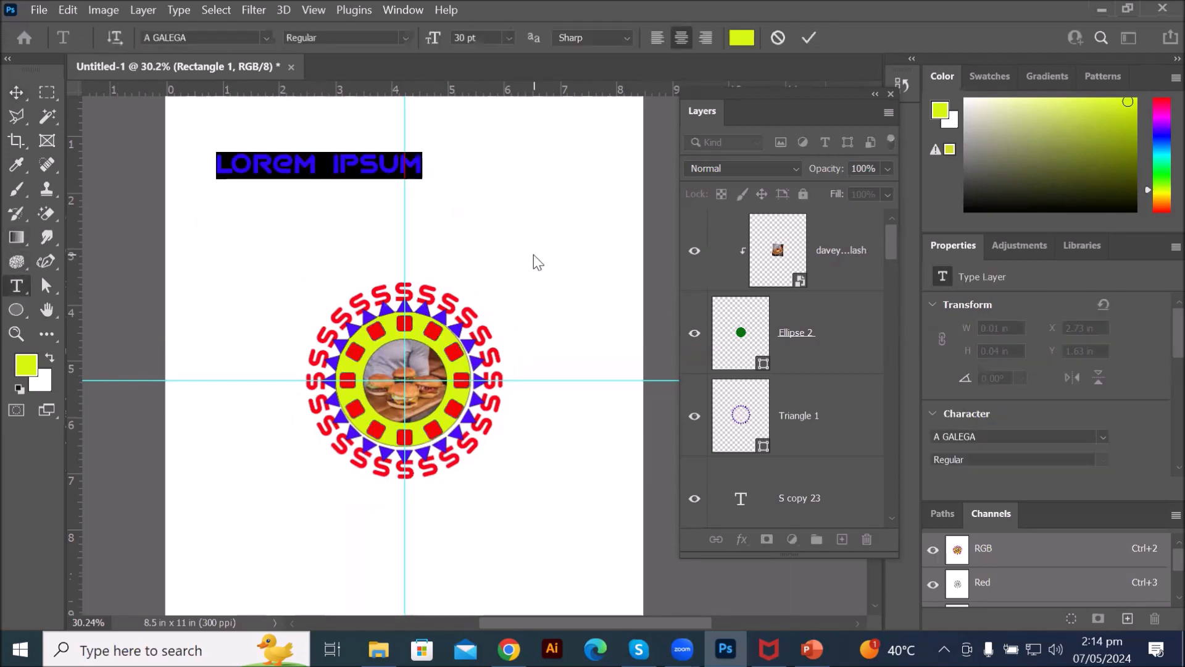
text(FA)
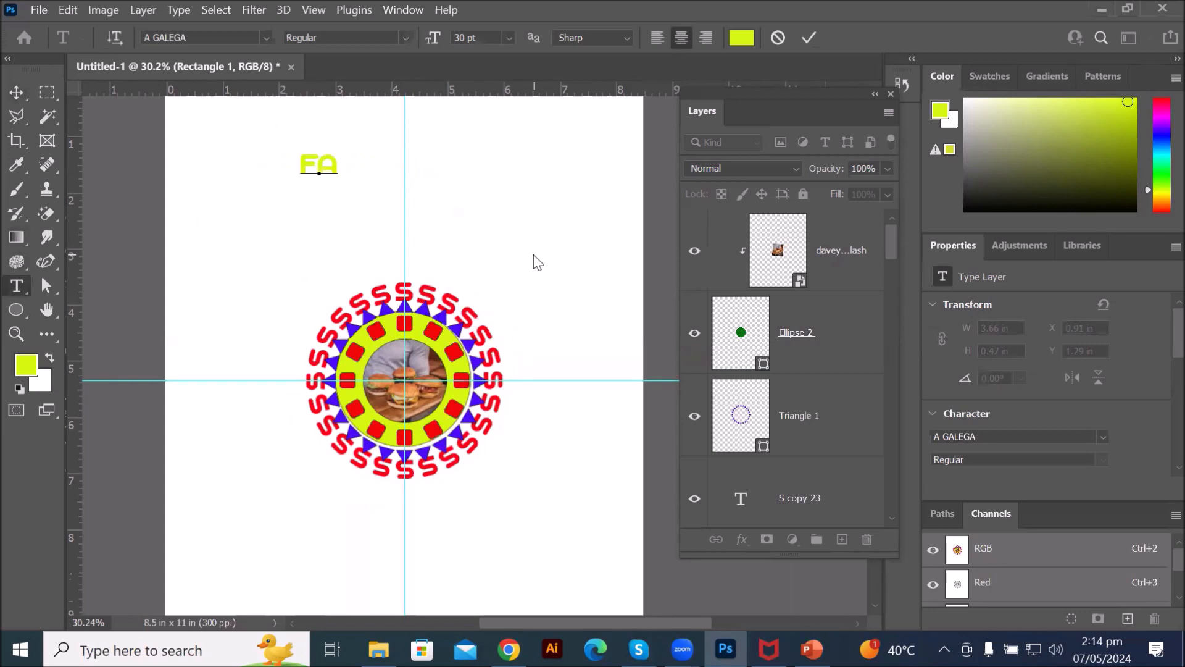
text(IZAN)
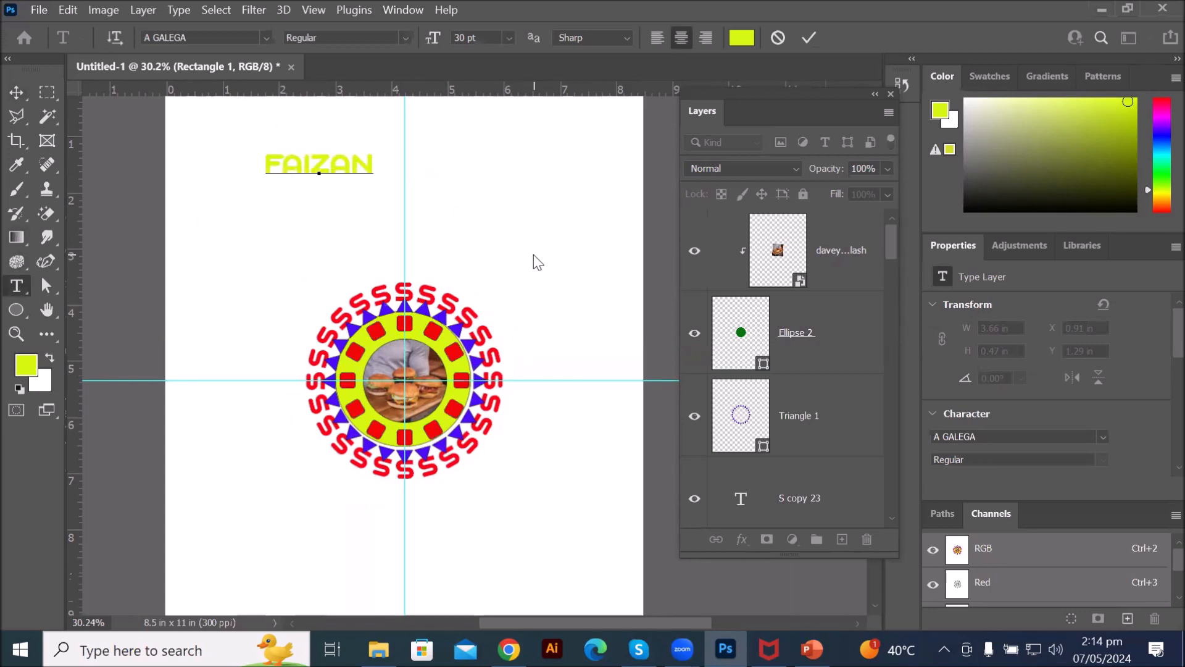
Step: Recolour the name text bright red and move it over the vertical guide above the circular design
drag(371, 162, 232, 160)
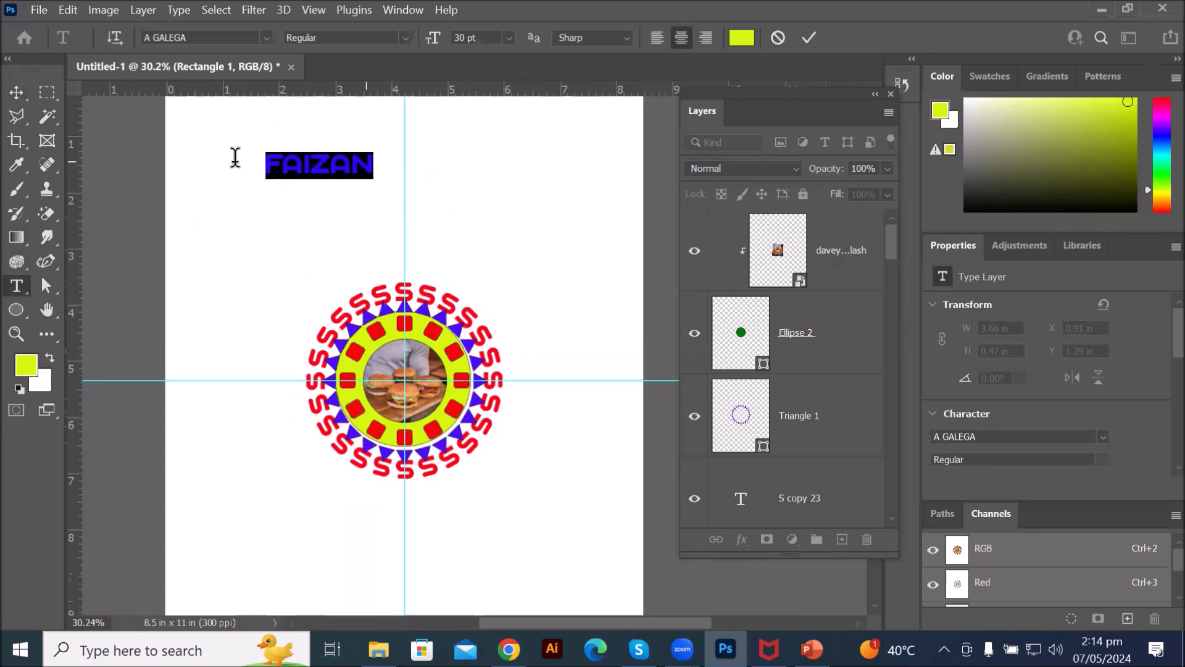
click(743, 39)
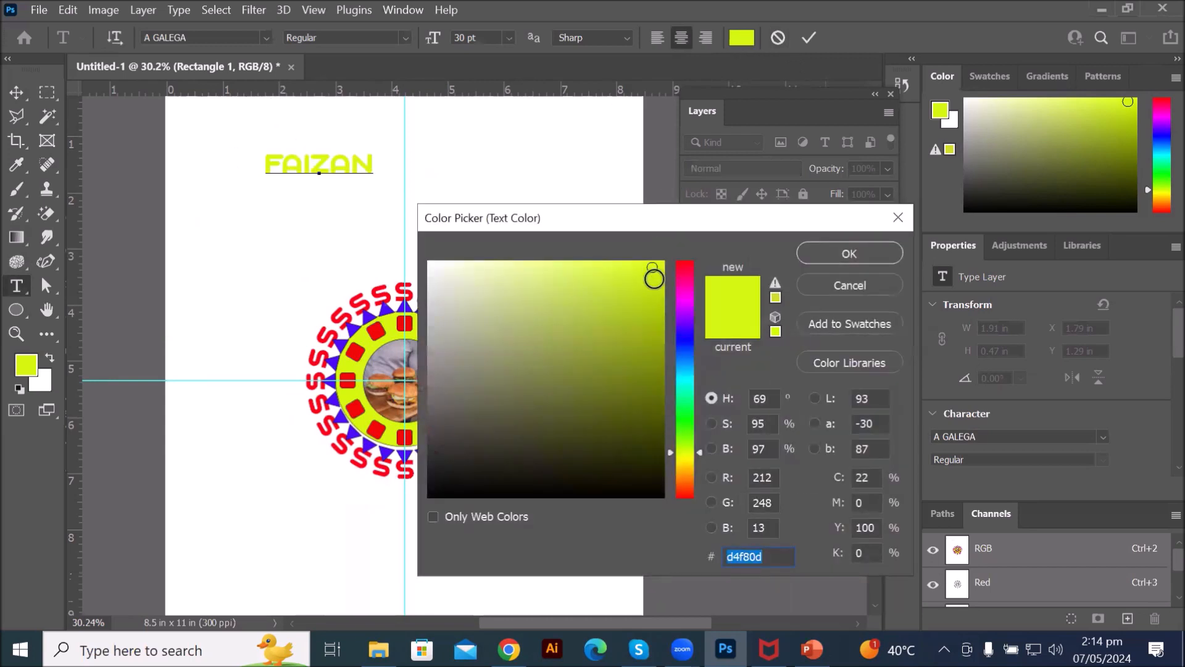
click(683, 265)
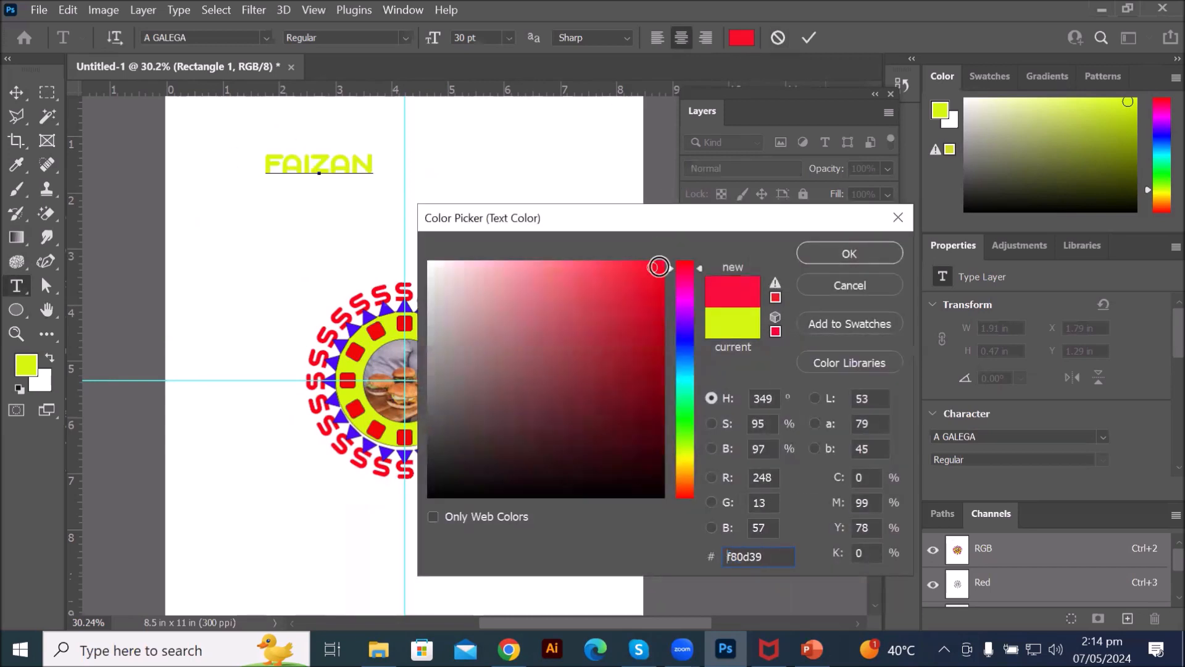
click(851, 253)
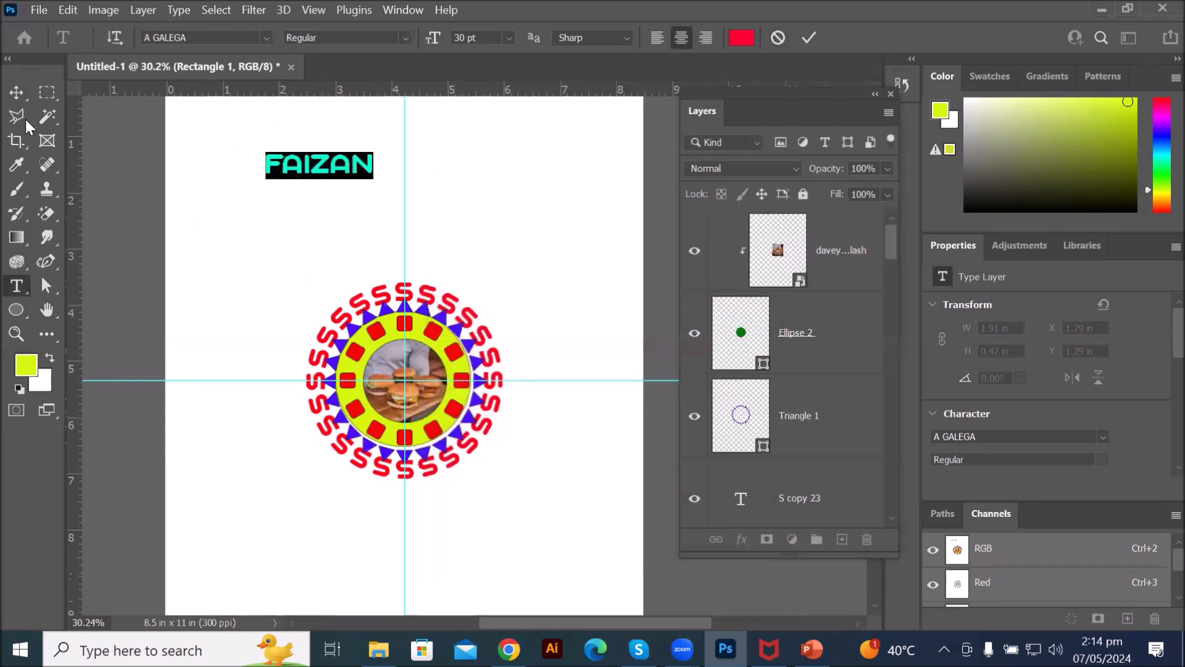
key(v)
drag(344, 170, 435, 162)
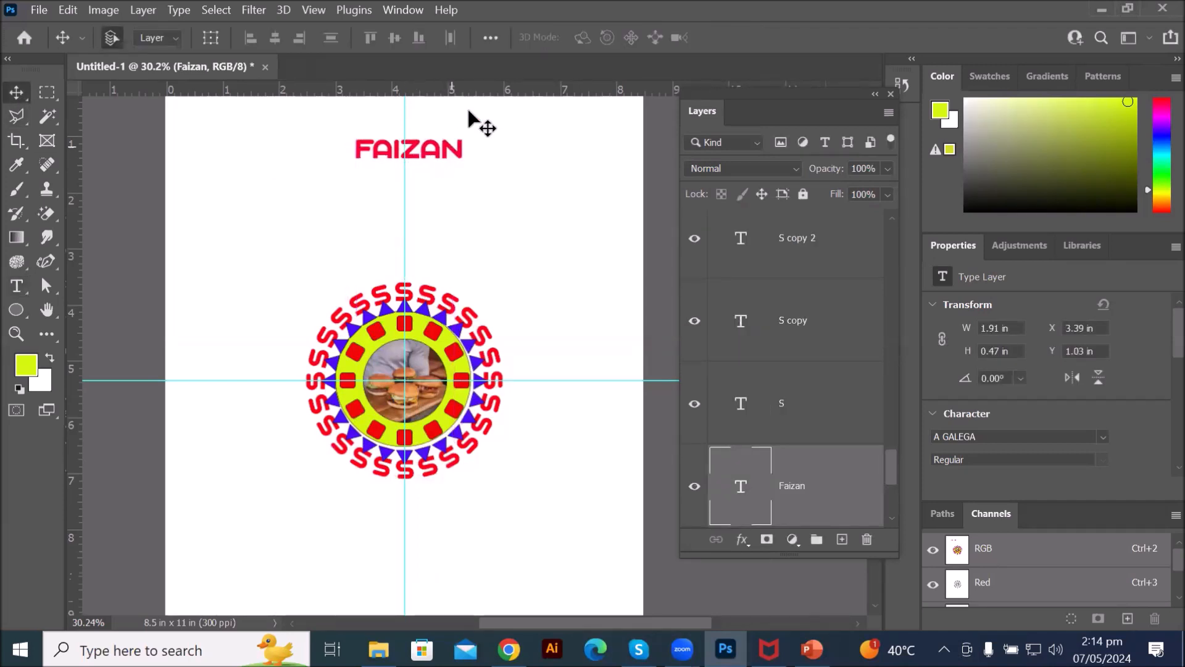
Step: Start a free transform on the name text and place its reference point on the bounding box's lower-left corner
scroll(476, 120, up, 3)
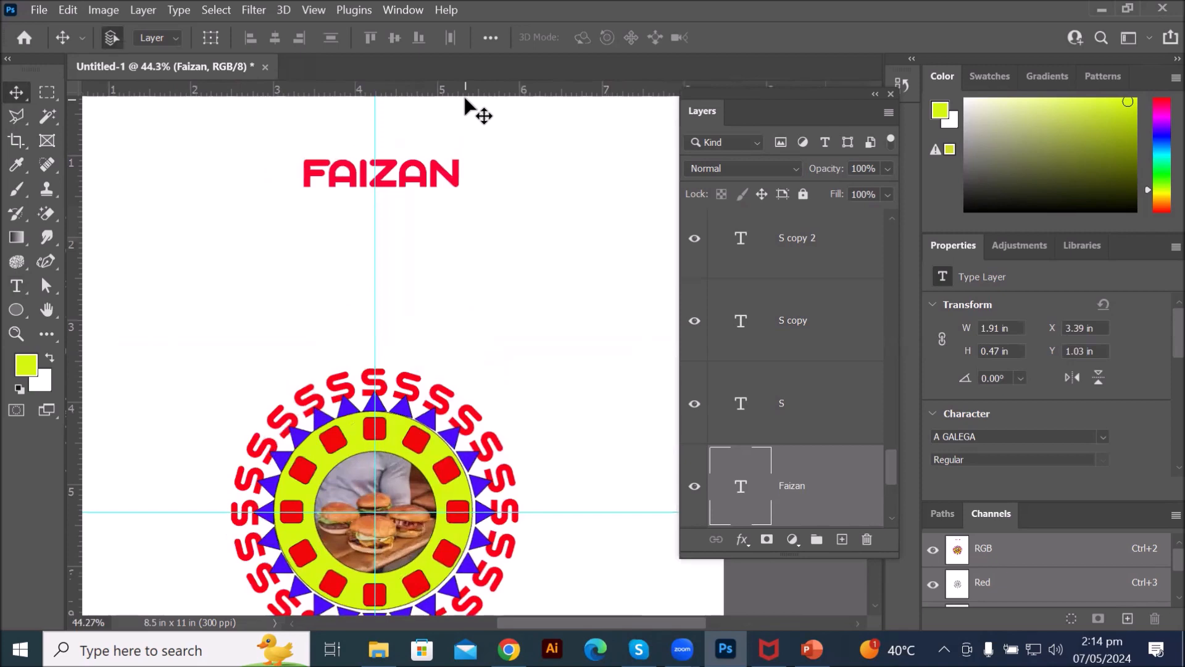
key(ctrl+t)
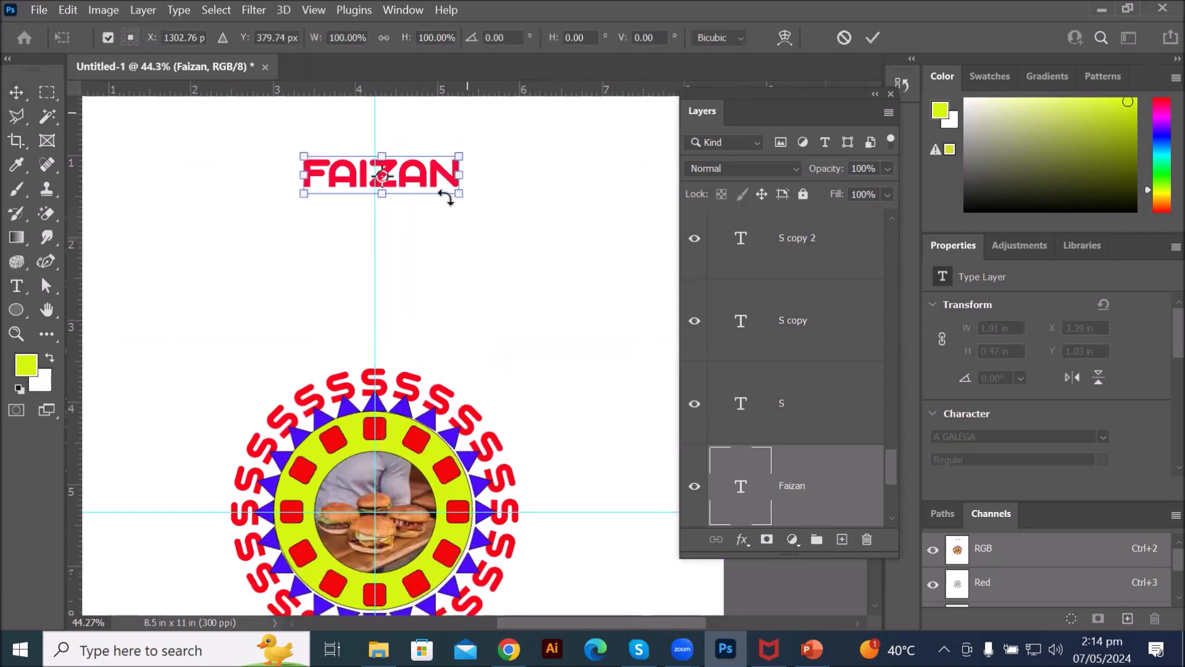
scroll(403, 129, up, 5)
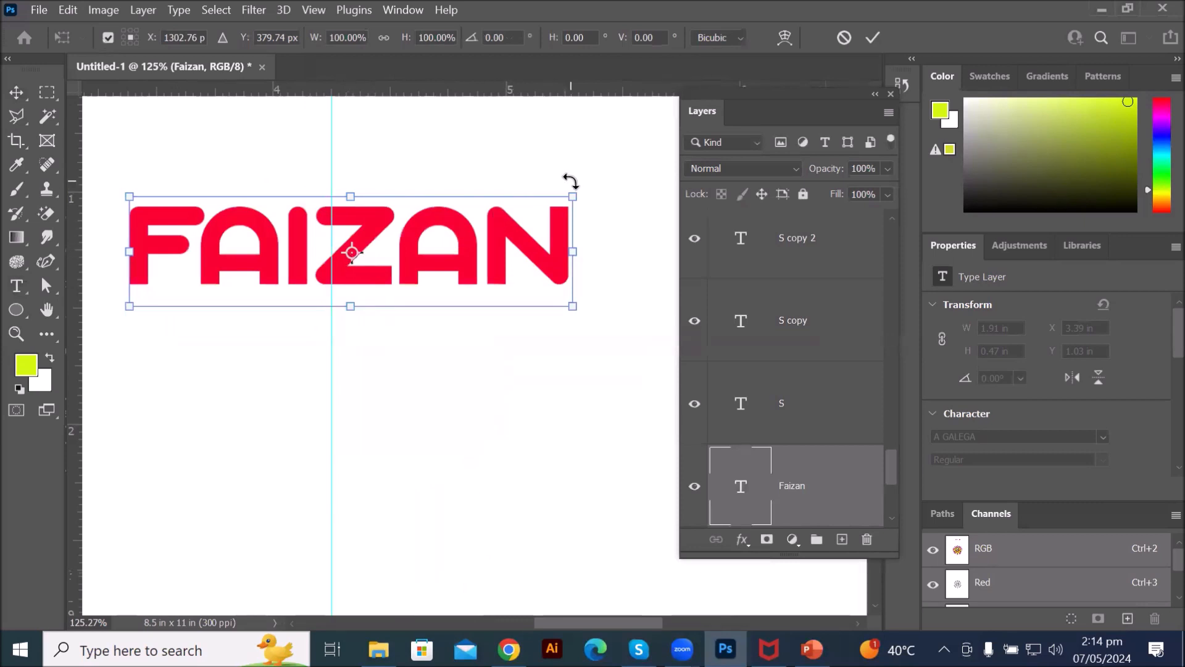
drag(575, 180, 616, 183)
key(ctrl+z)
drag(351, 249, 130, 307)
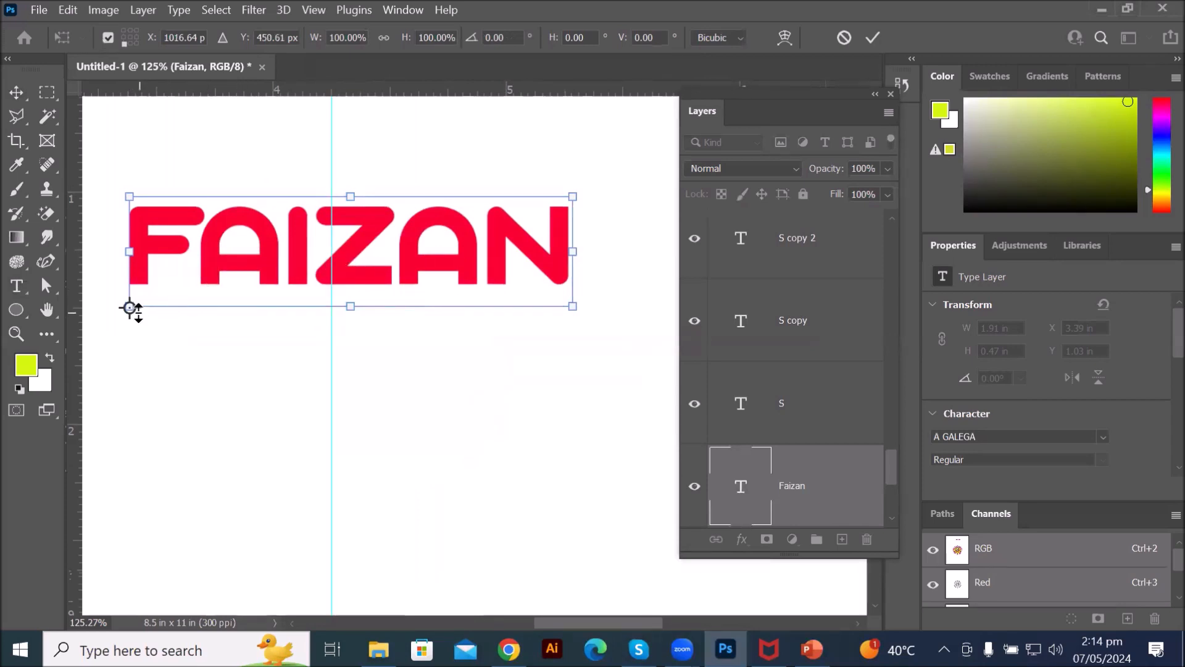
Step: Try rotating the name text about 2.89° around its lower-left corner and about -30.53° around its upper-right corner, undoing each rotation
scroll(614, 167, down, 3)
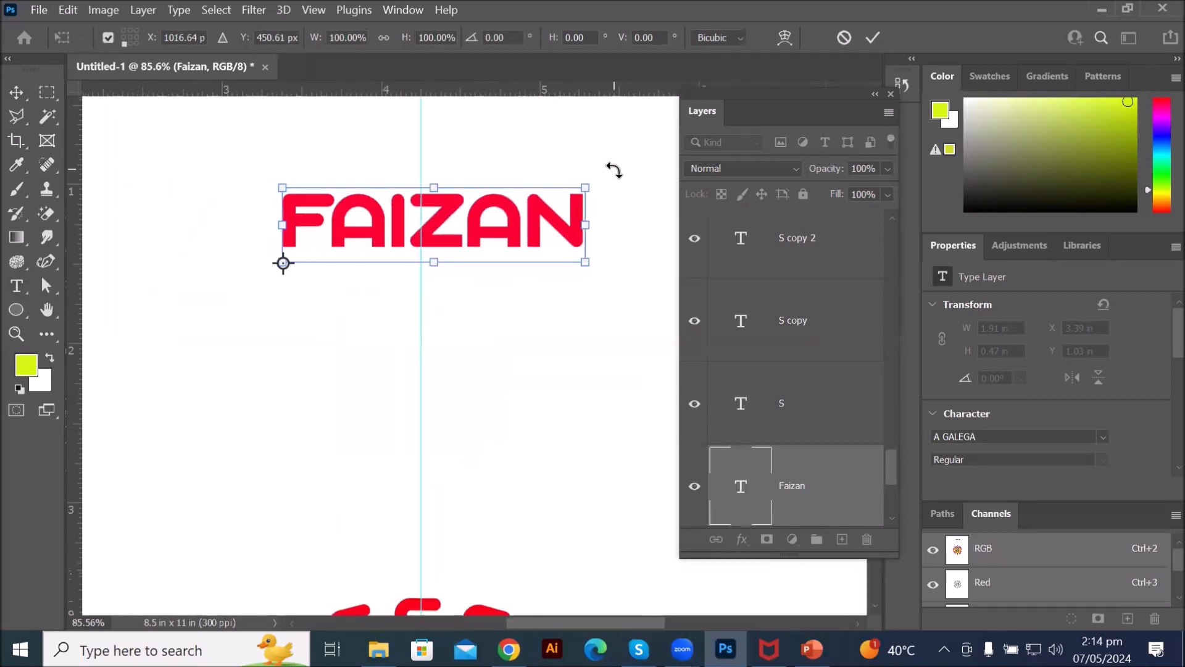
drag(608, 167, 587, 183)
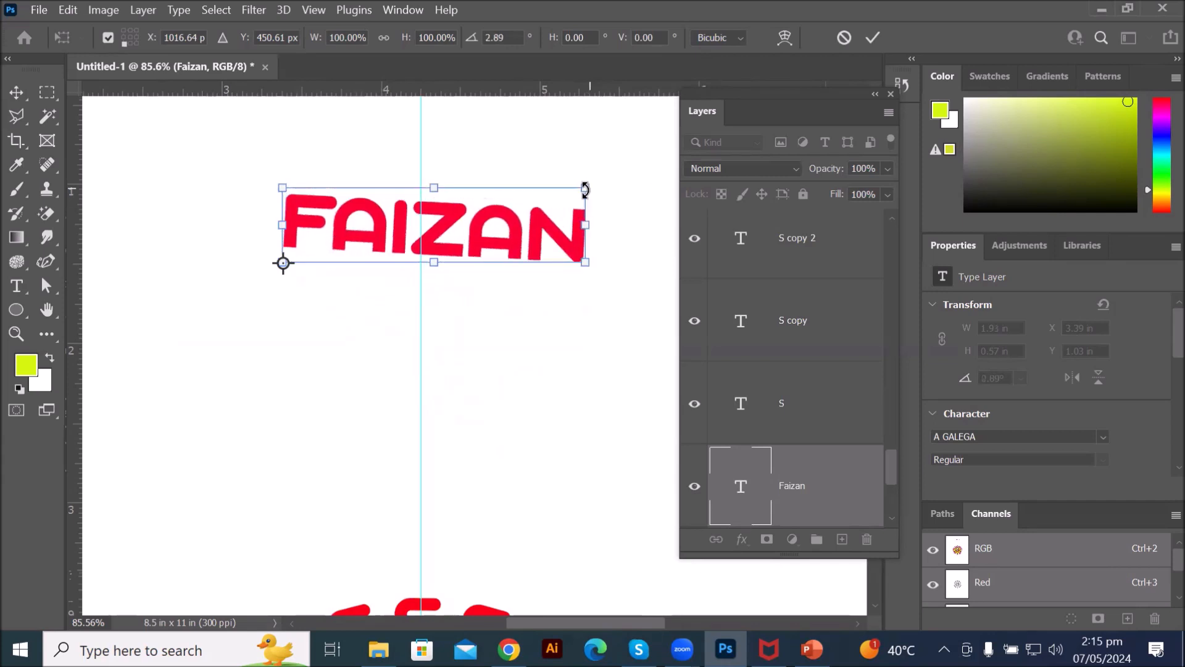
key(ctrl+z)
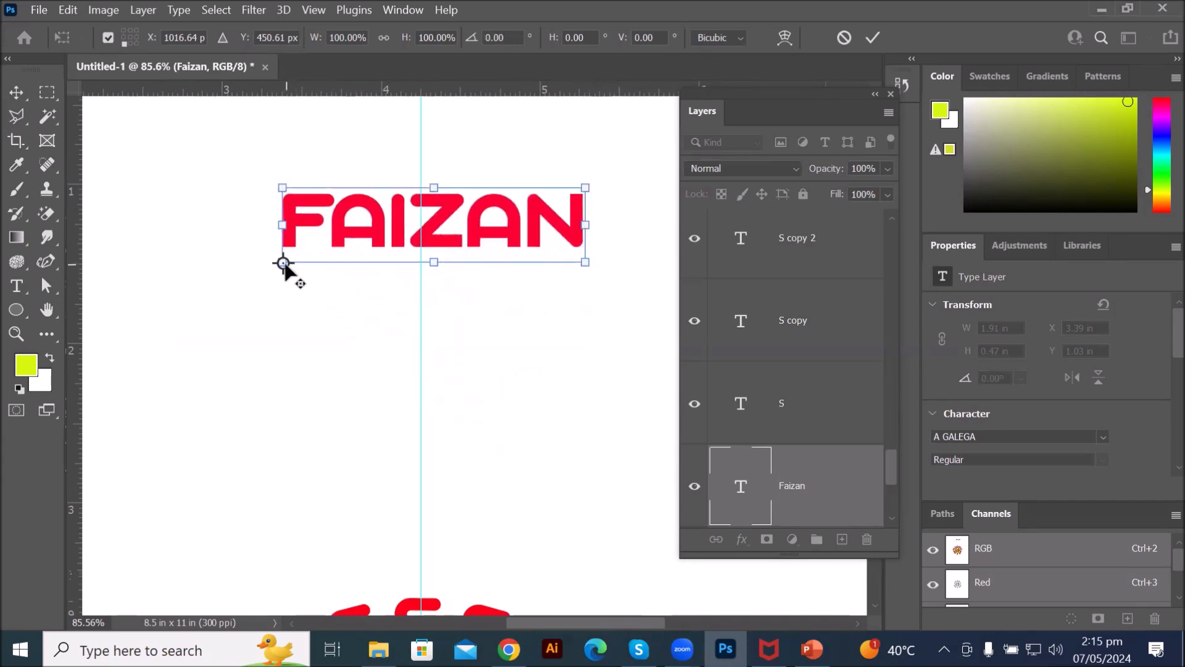
drag(285, 265, 587, 189)
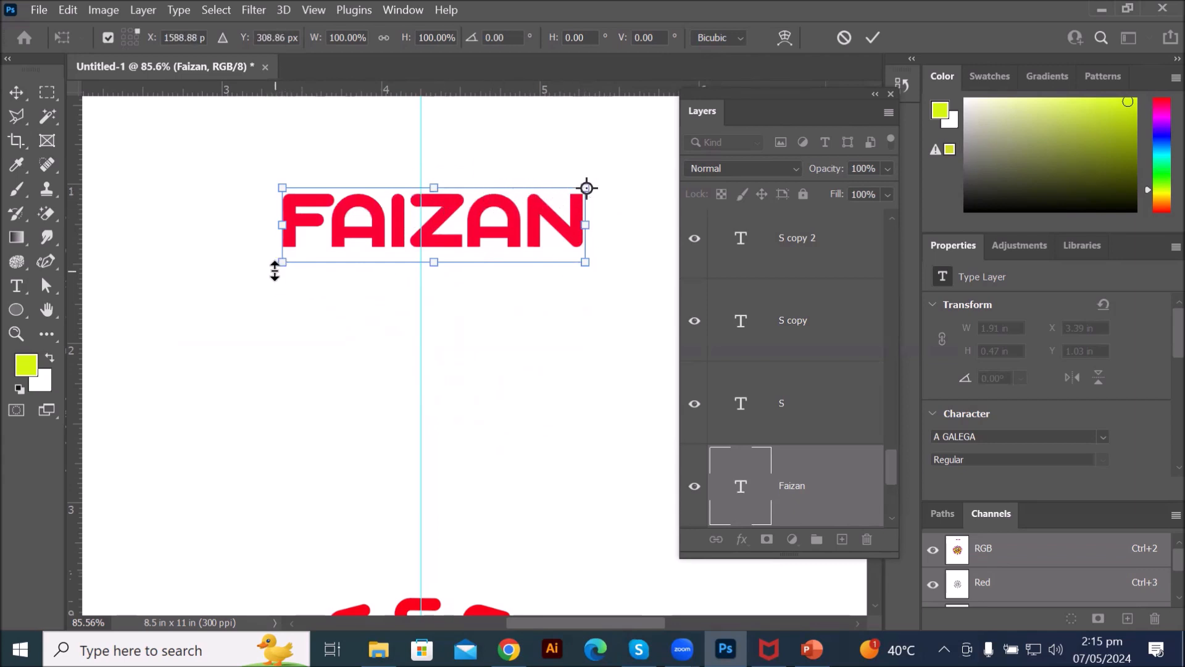
drag(272, 272, 434, 345)
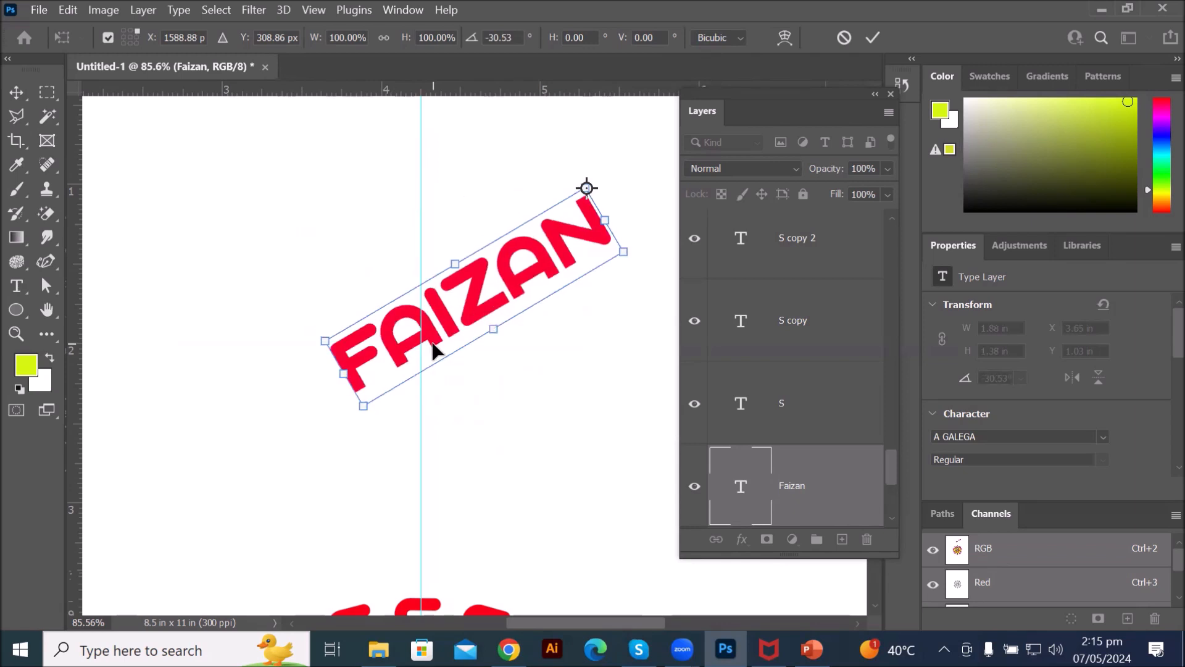
key(ctrl+z)
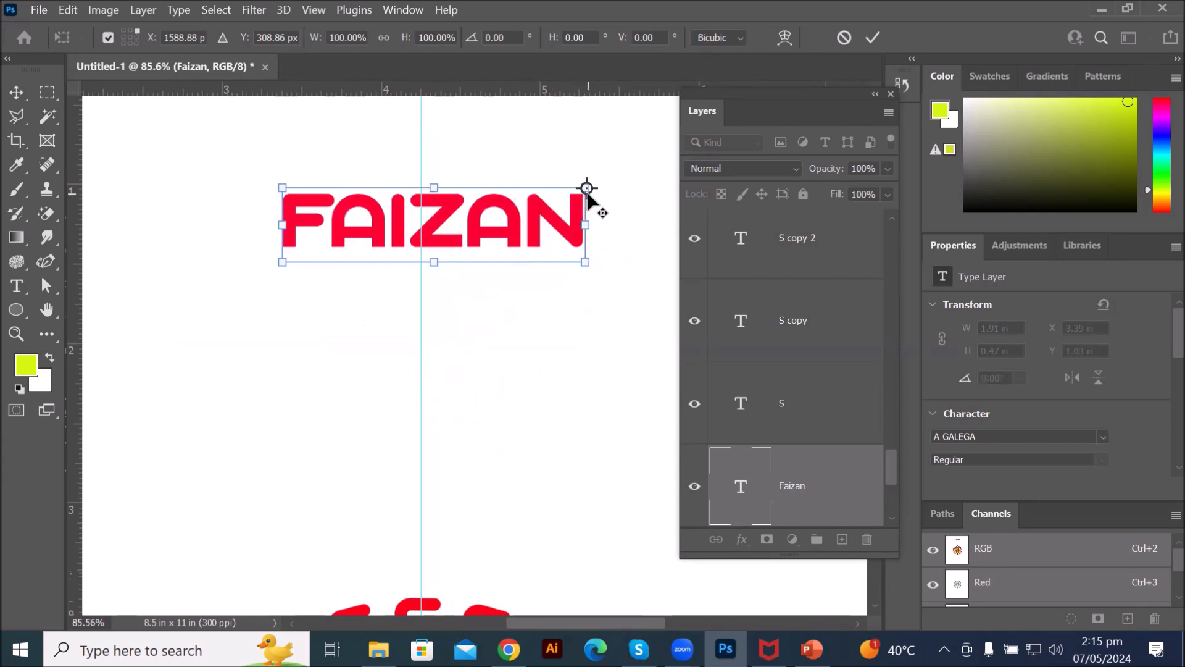
Step: Set the reference point to the name text's lower-left corner, rotate the text 15° around it and apply the transform
drag(587, 189, 283, 263)
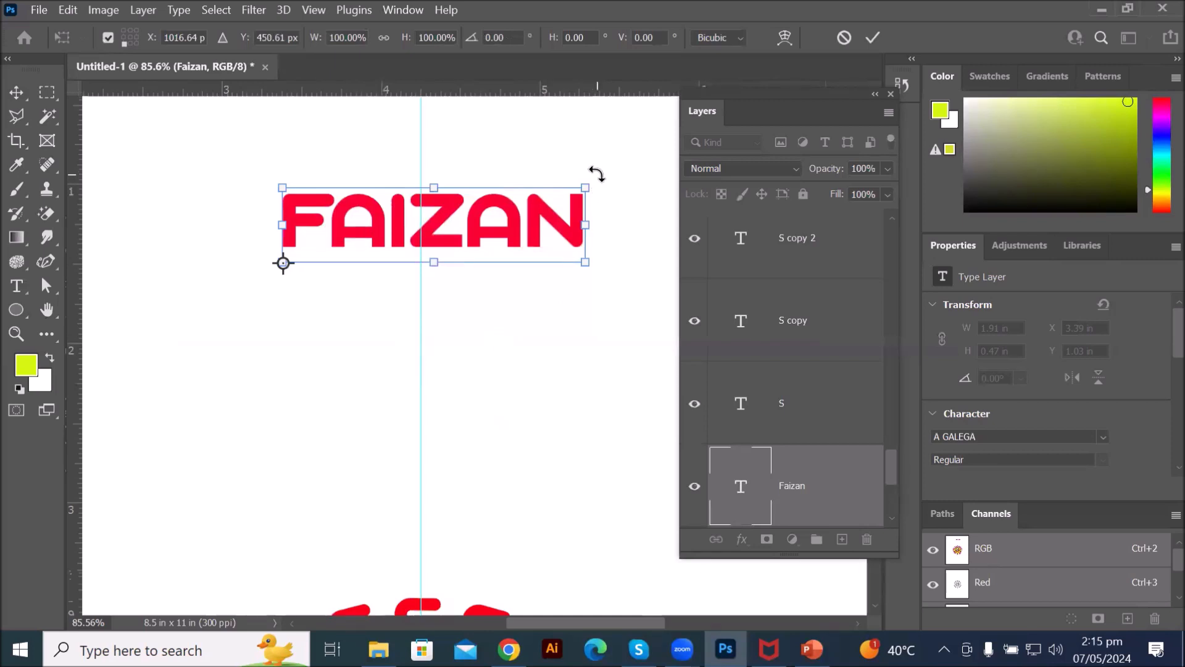
drag(595, 174, 586, 263)
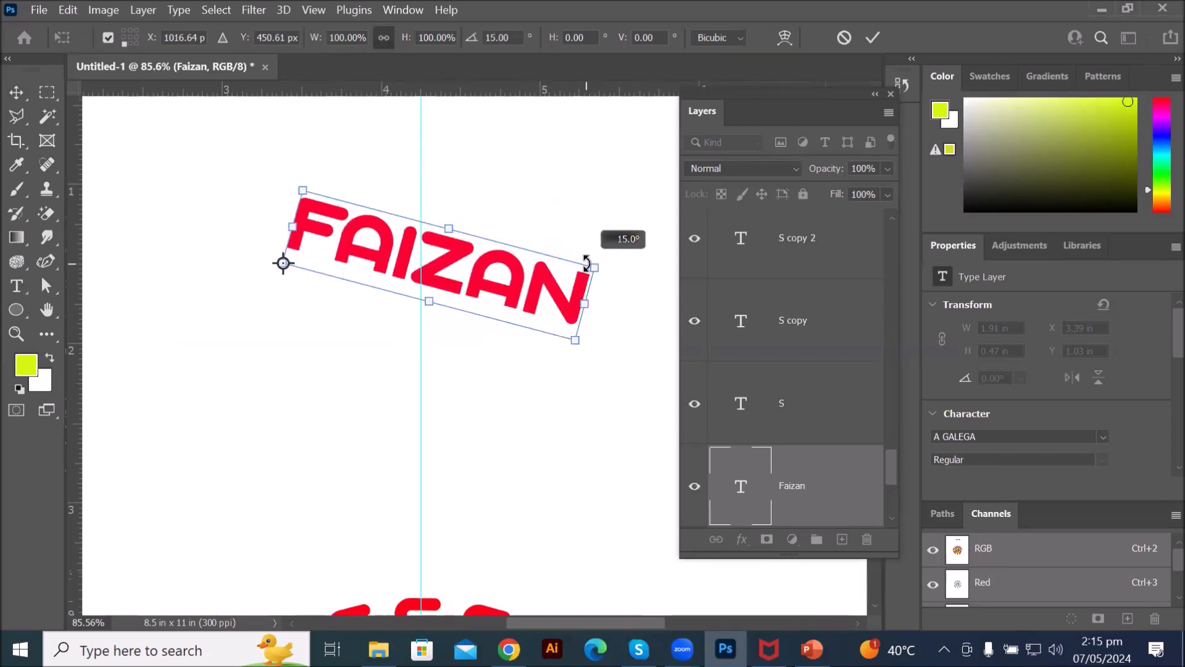
drag(587, 263, 586, 264)
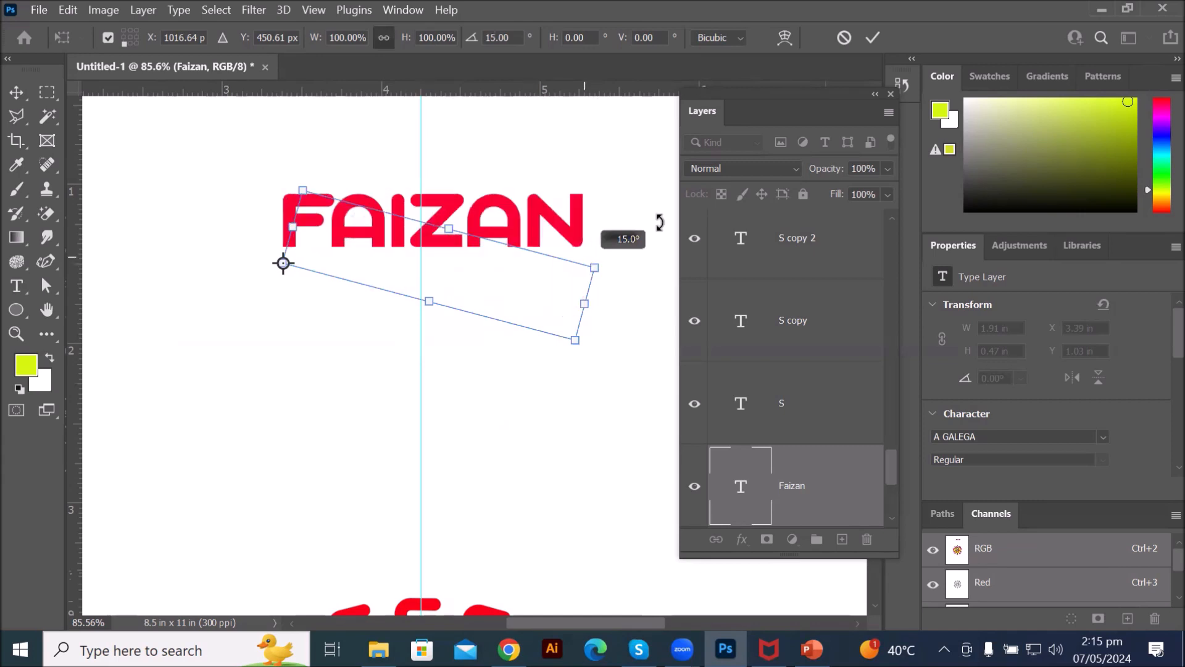
click(871, 37)
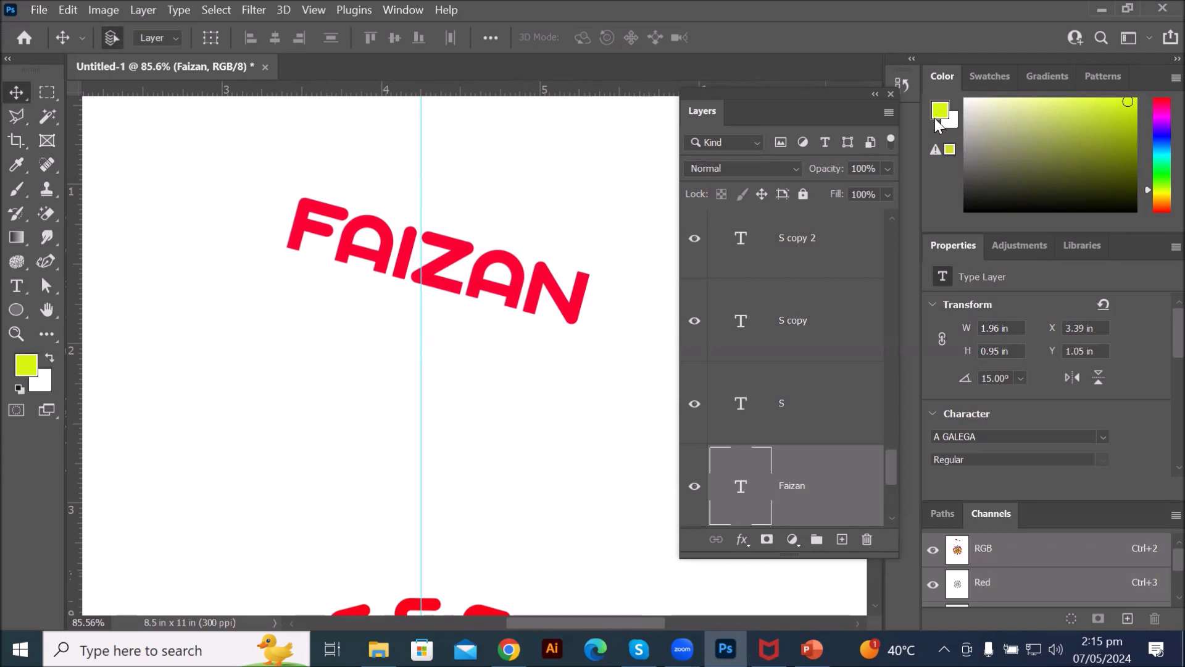
Step: Duplicate the rotated name text and repeat the 15° rotation until five copies fan out to 90°
key(ctrl+j)
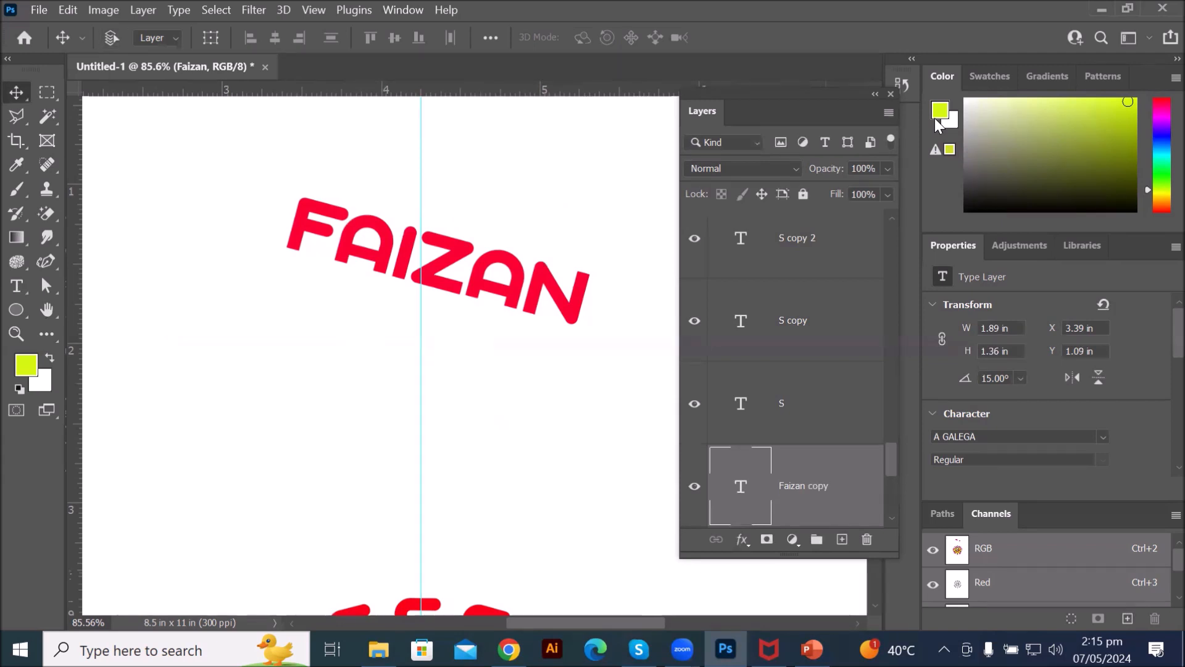
key(ctrl+shift+t)
key(ctrl+alt+shift+t)
key(ctrl+alt+shift+t)
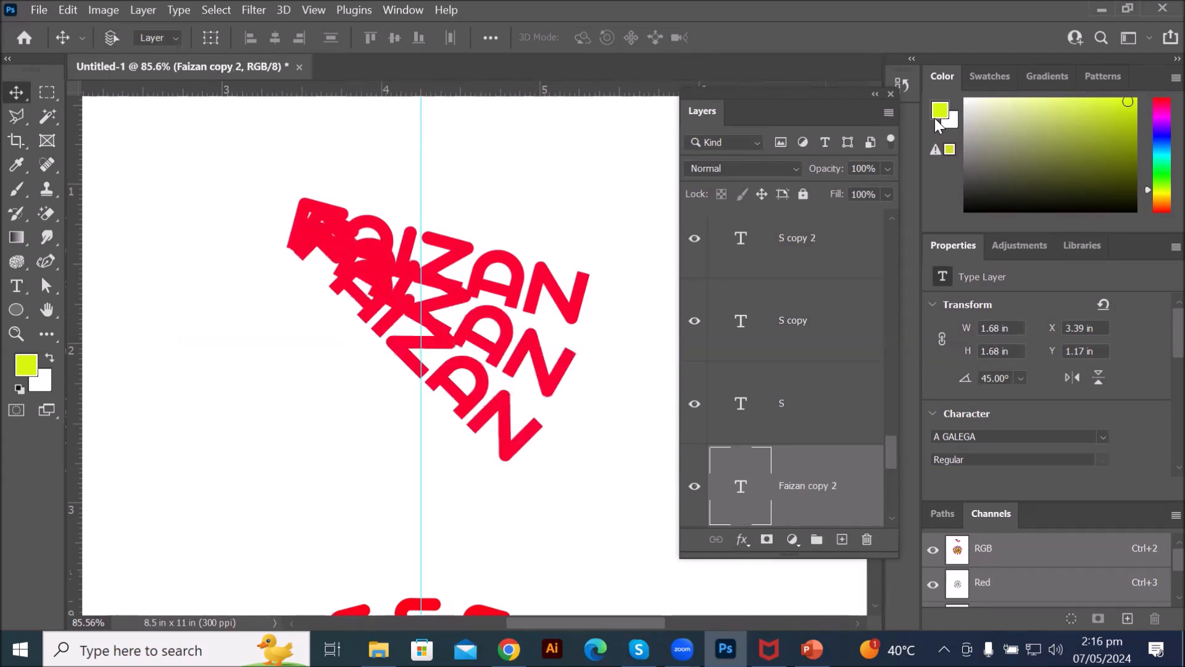
key(ctrl+alt+shift+t)
key(ctrl+alt+shift+t)
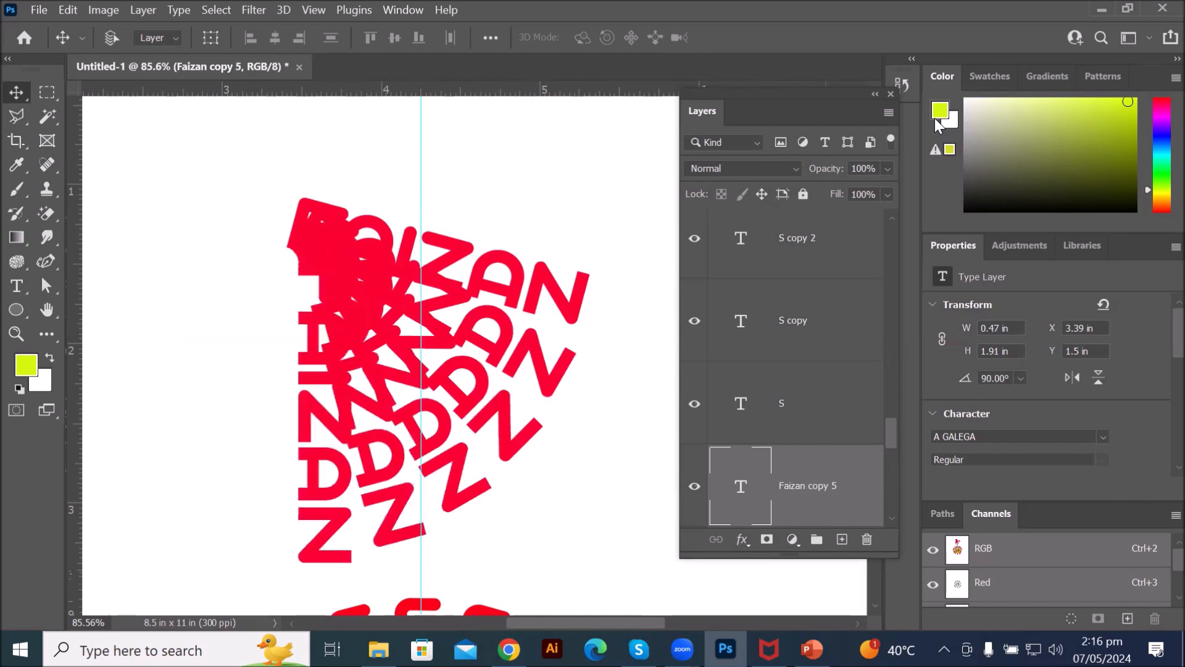
scroll(562, 309, down, 5)
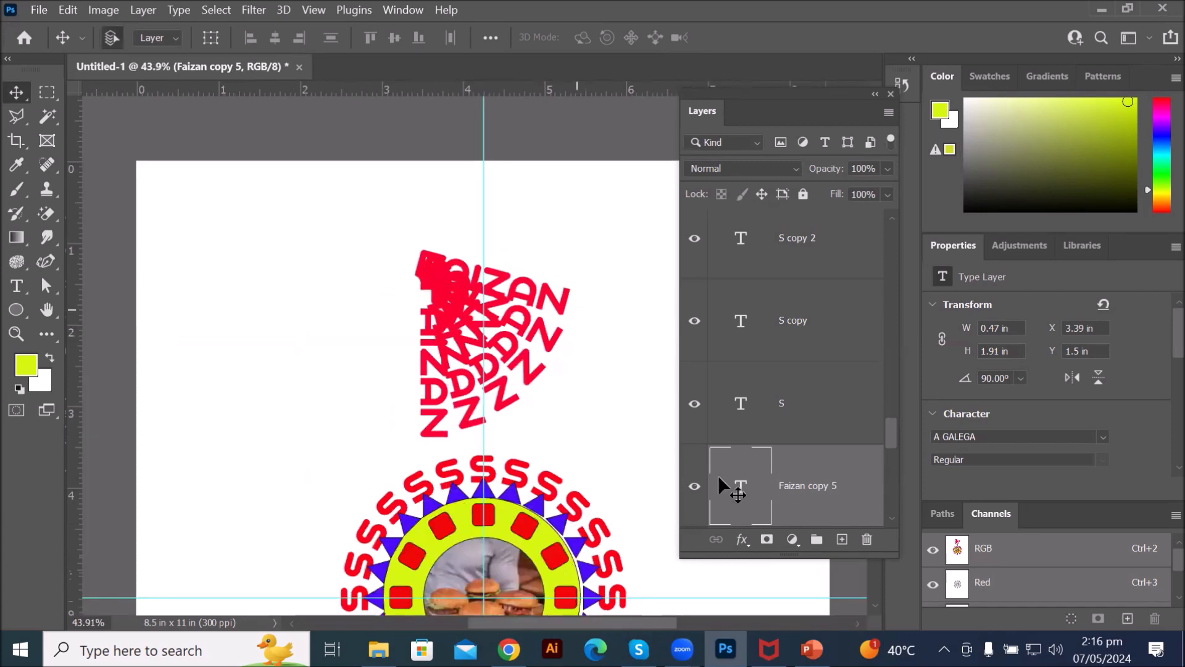
Step: Review the examples on PowerPoint's "Tasks to do????" slide and the dura foam logo images in Chrome, returning to Photoshop
click(811, 649)
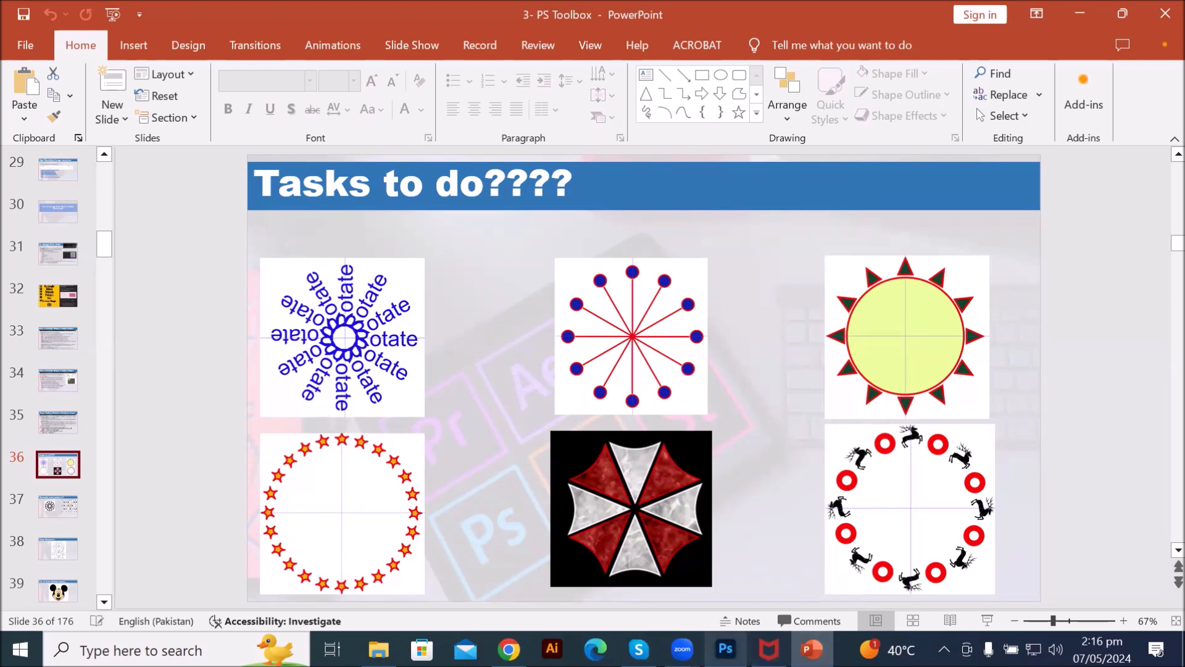
click(725, 648)
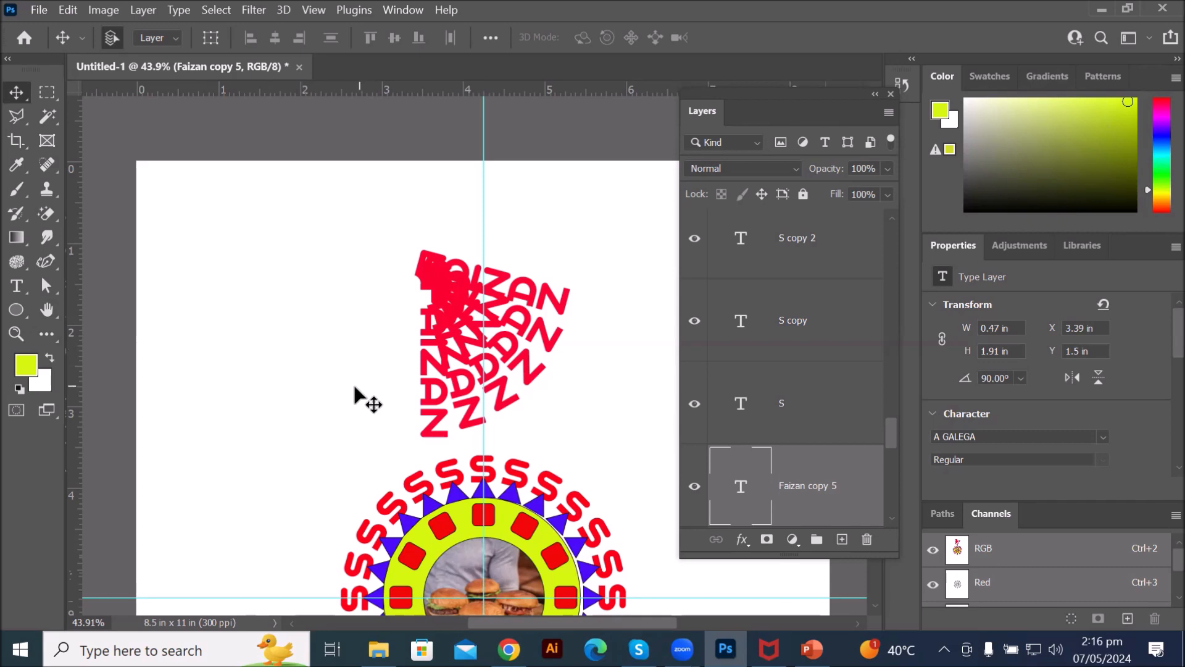
scroll(352, 384, down, 5)
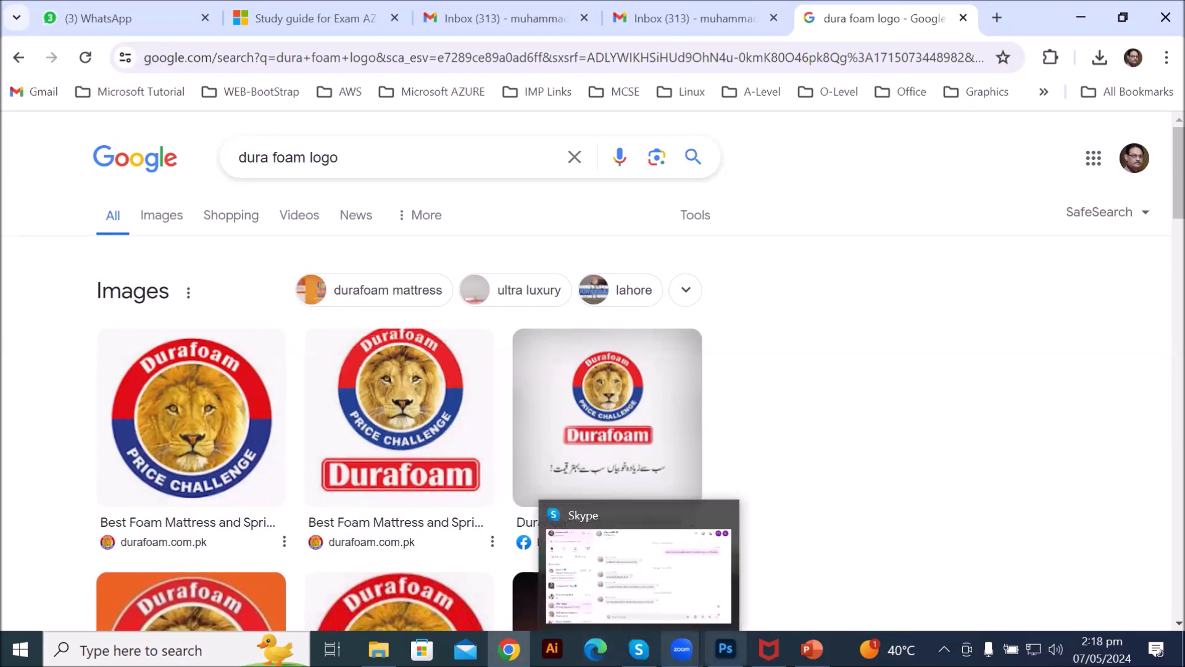
mouse_move(726, 649)
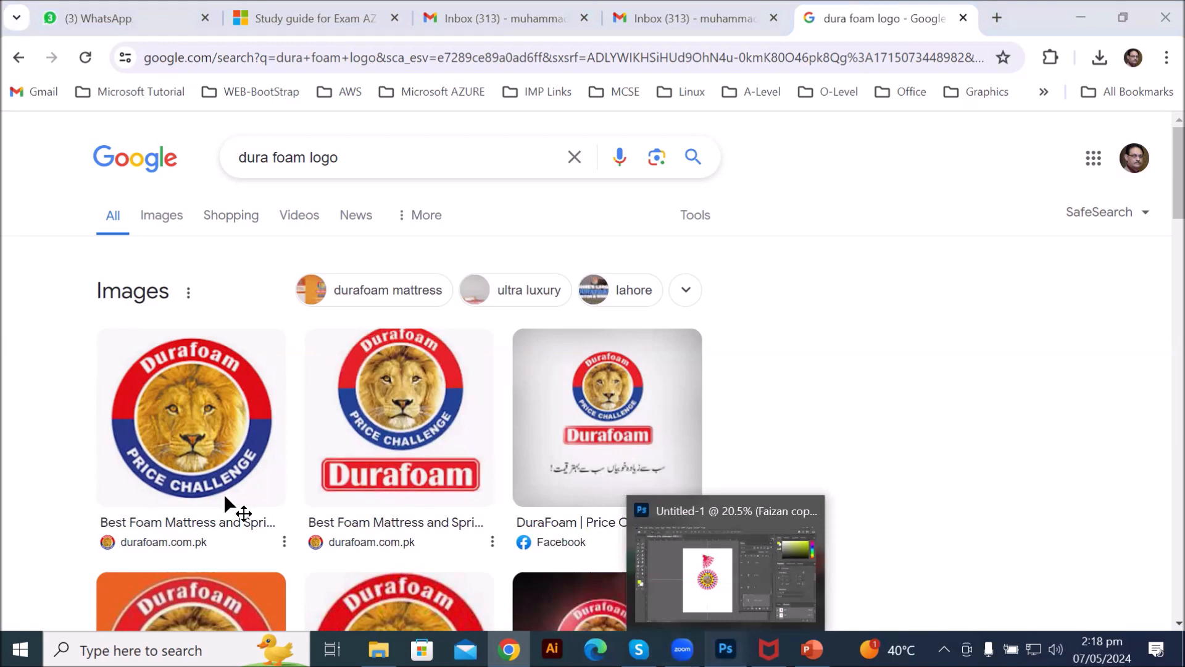
click(725, 649)
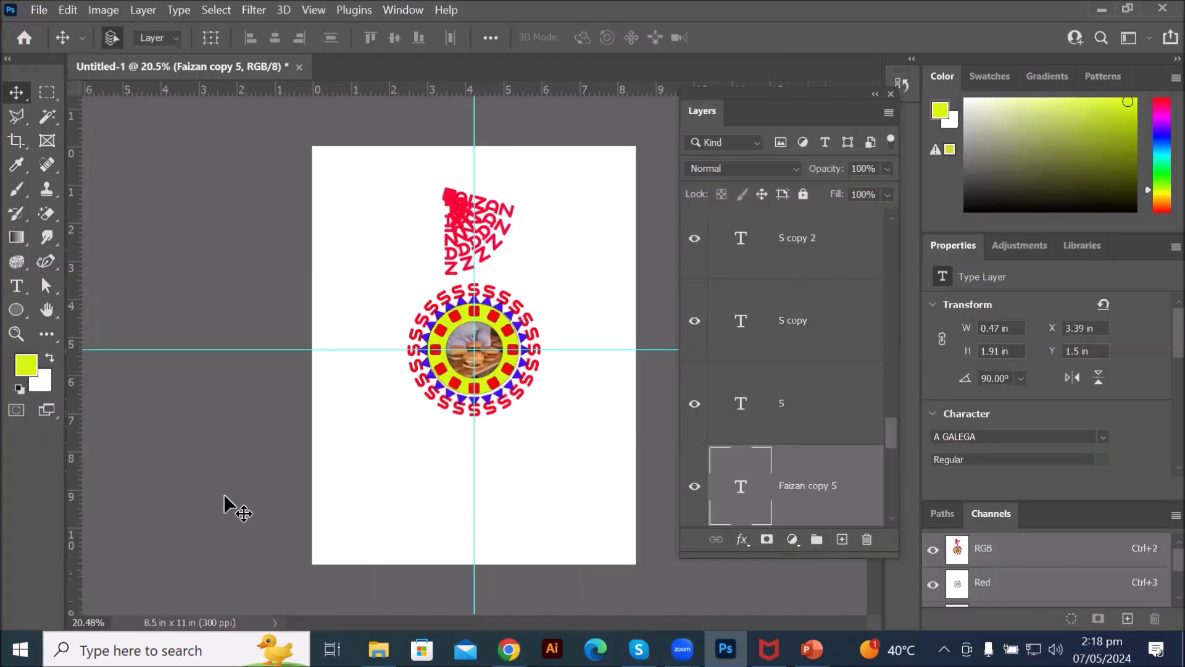
Step: Review the tool variants grouped with the Horizontal Type, Brush, Magic Eraser and History Brush tools
click(12, 288)
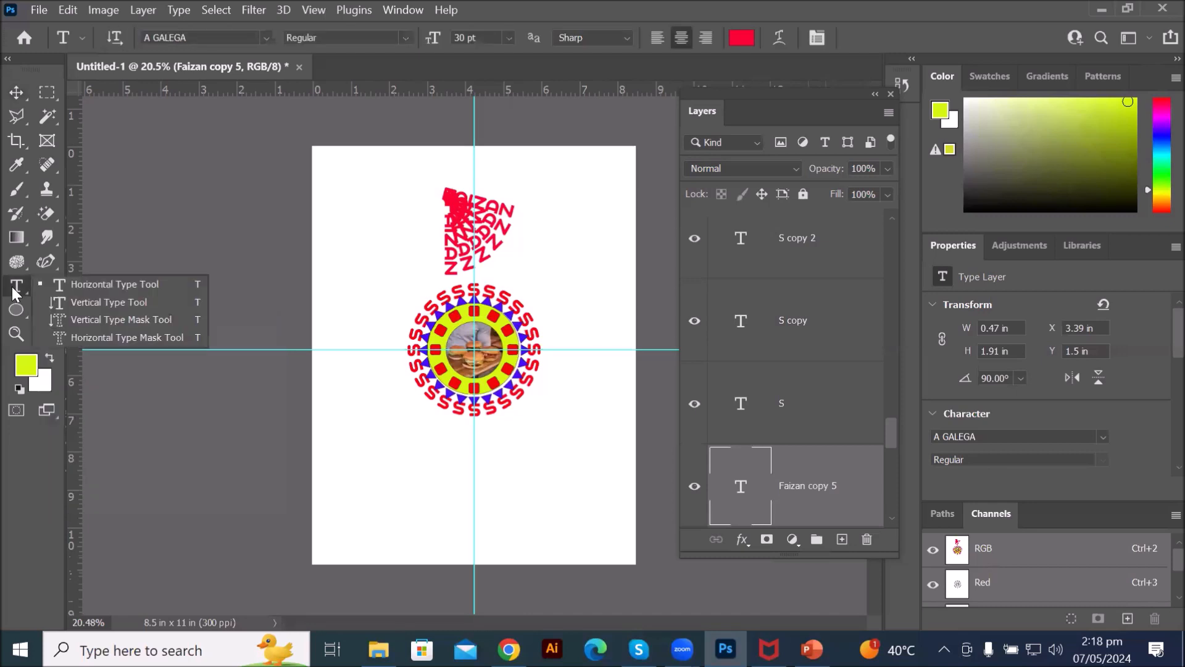
click(99, 284)
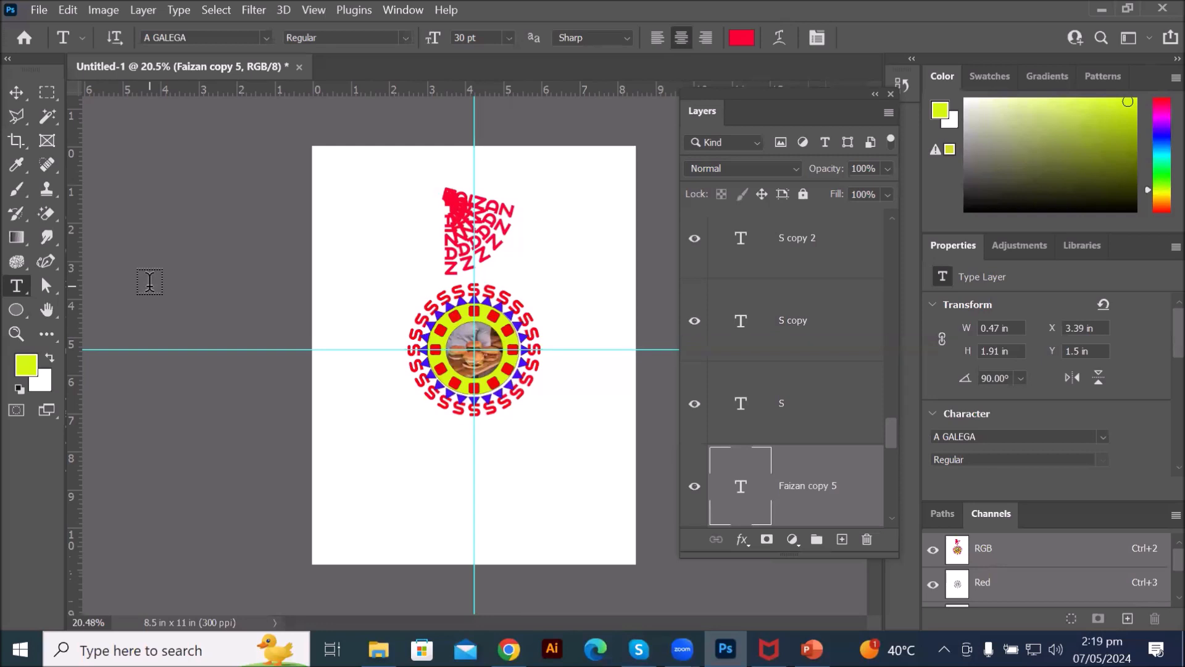
scroll(510, 347, up, 3)
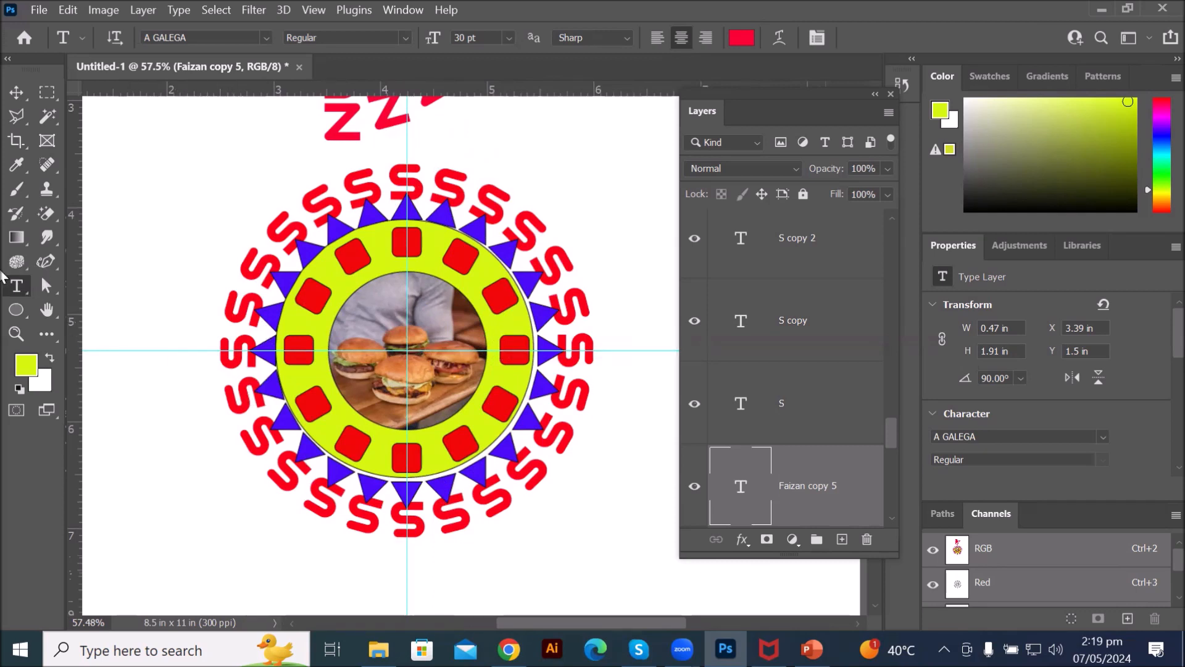
click(15, 195)
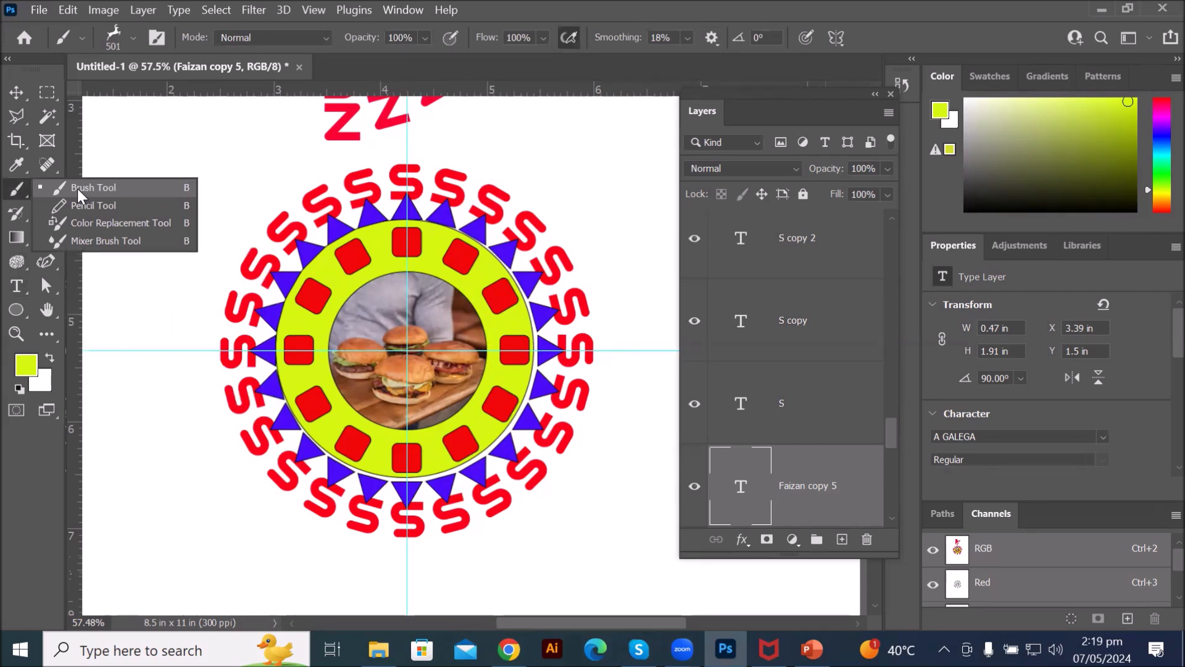
click(17, 192)
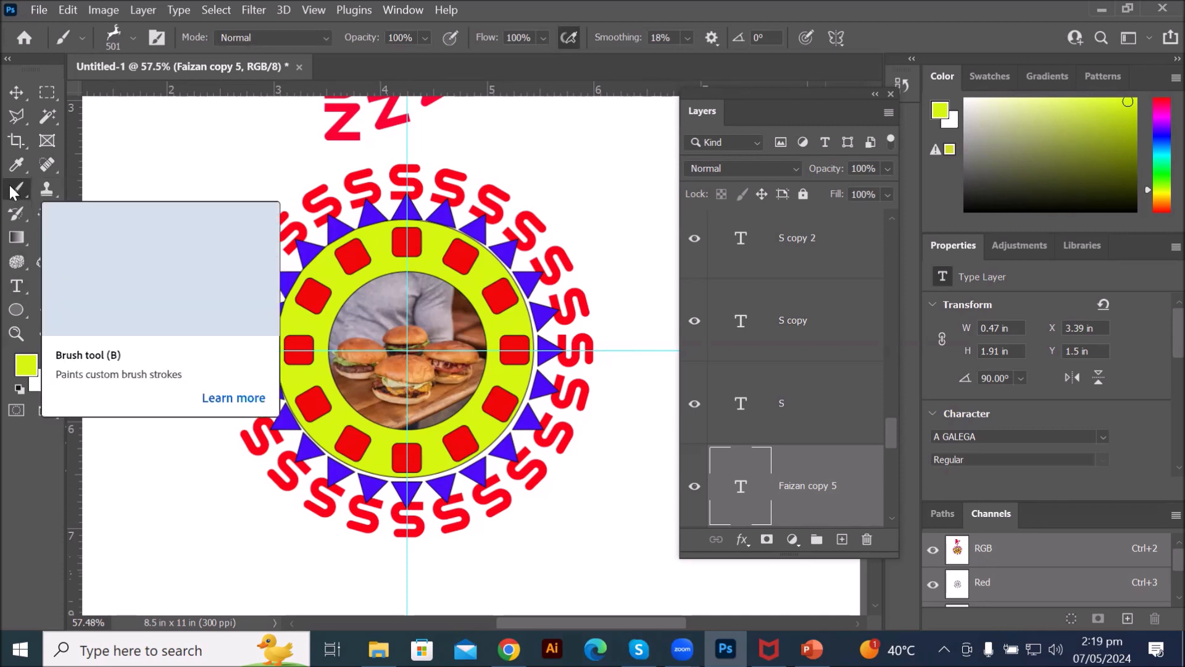
right_click(18, 192)
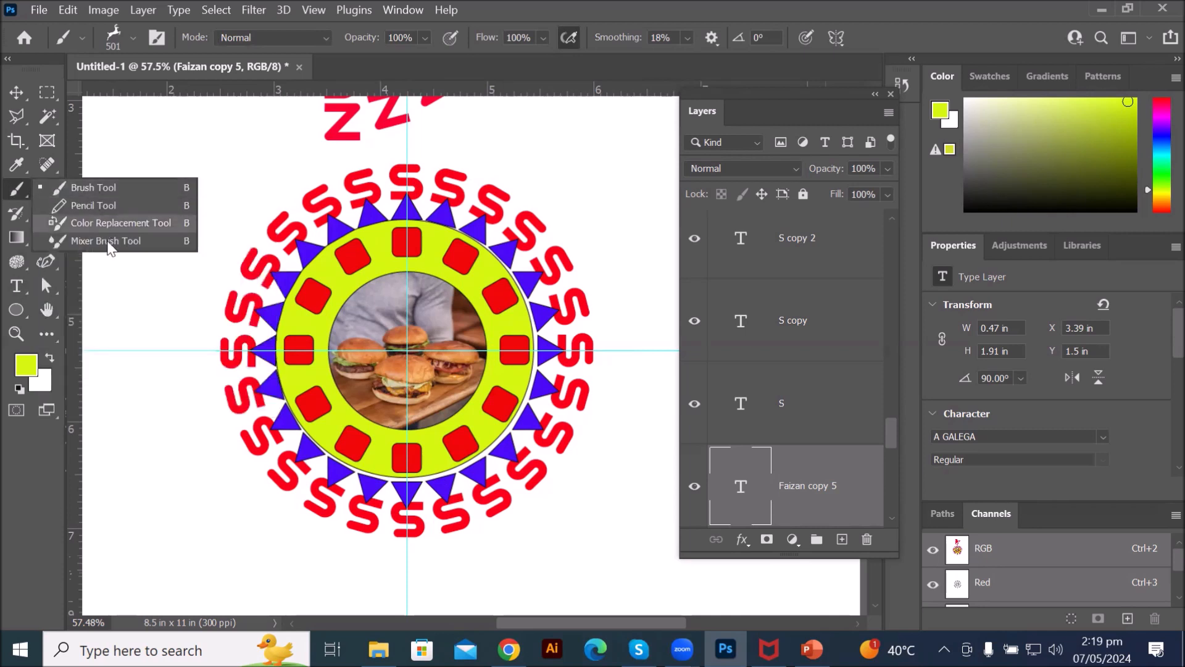
click(23, 194)
right_click(22, 194)
click(22, 195)
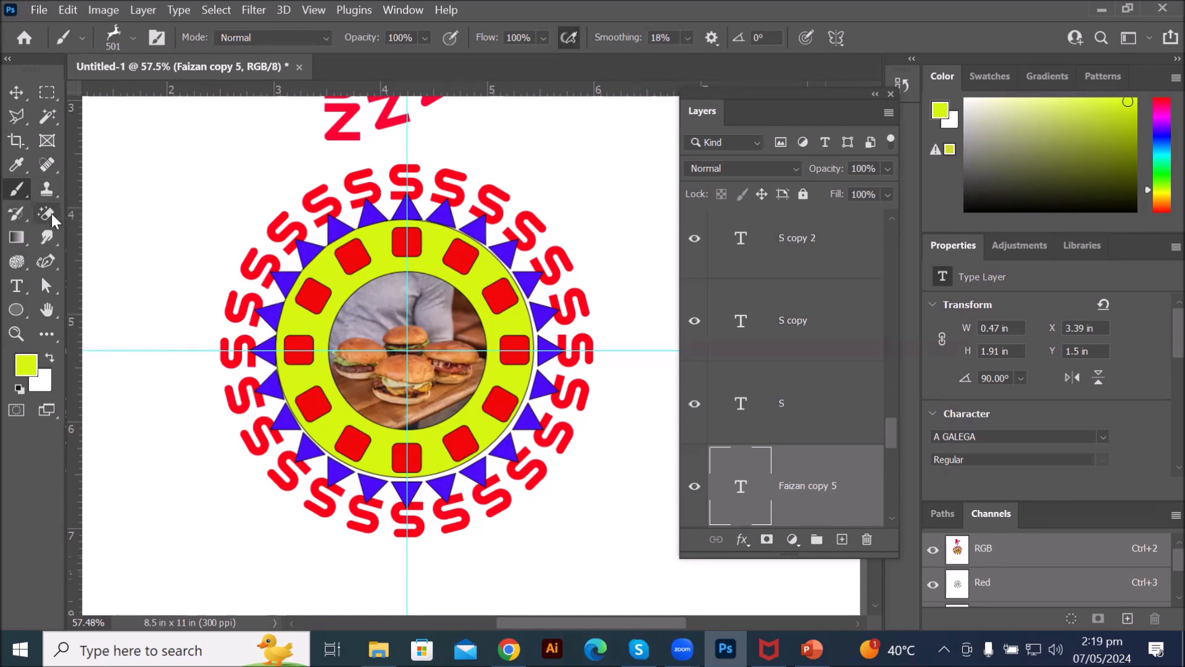
right_click(15, 195)
click(14, 196)
click(49, 214)
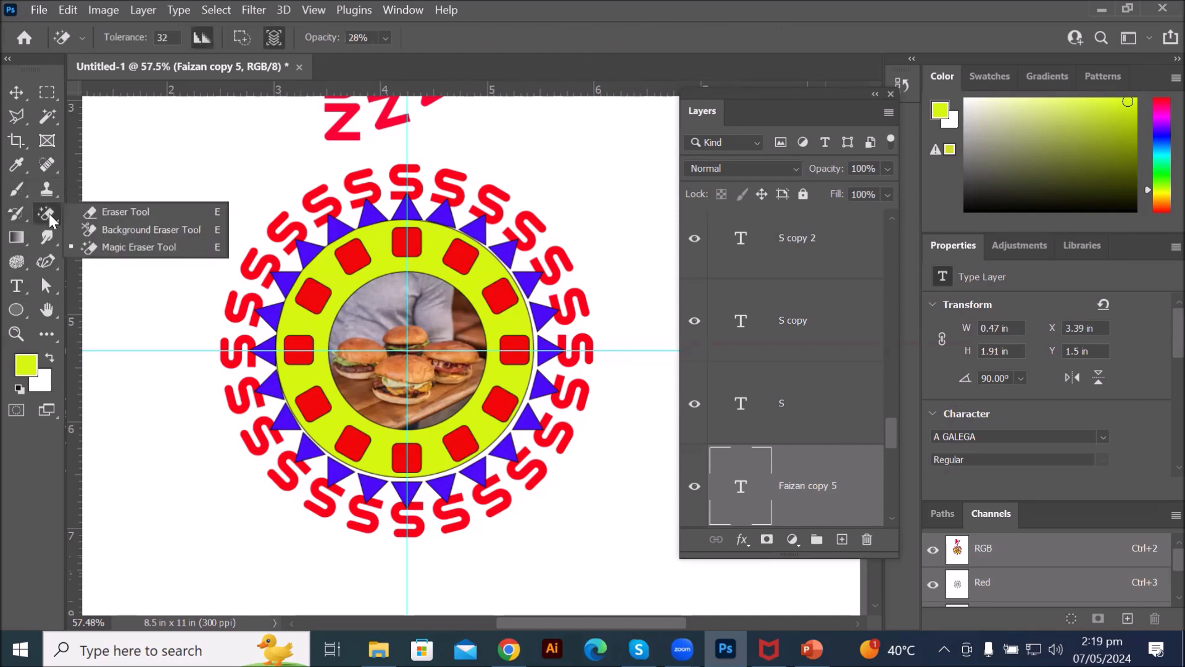
click(16, 217)
right_click(16, 221)
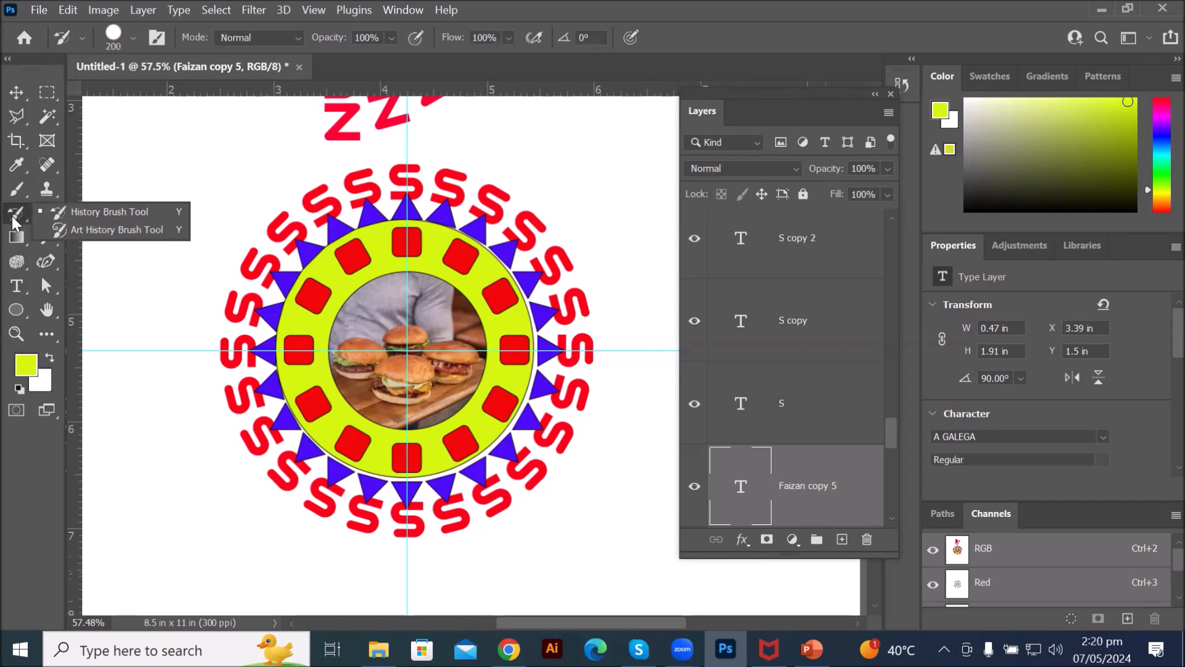
click(17, 189)
right_click(25, 192)
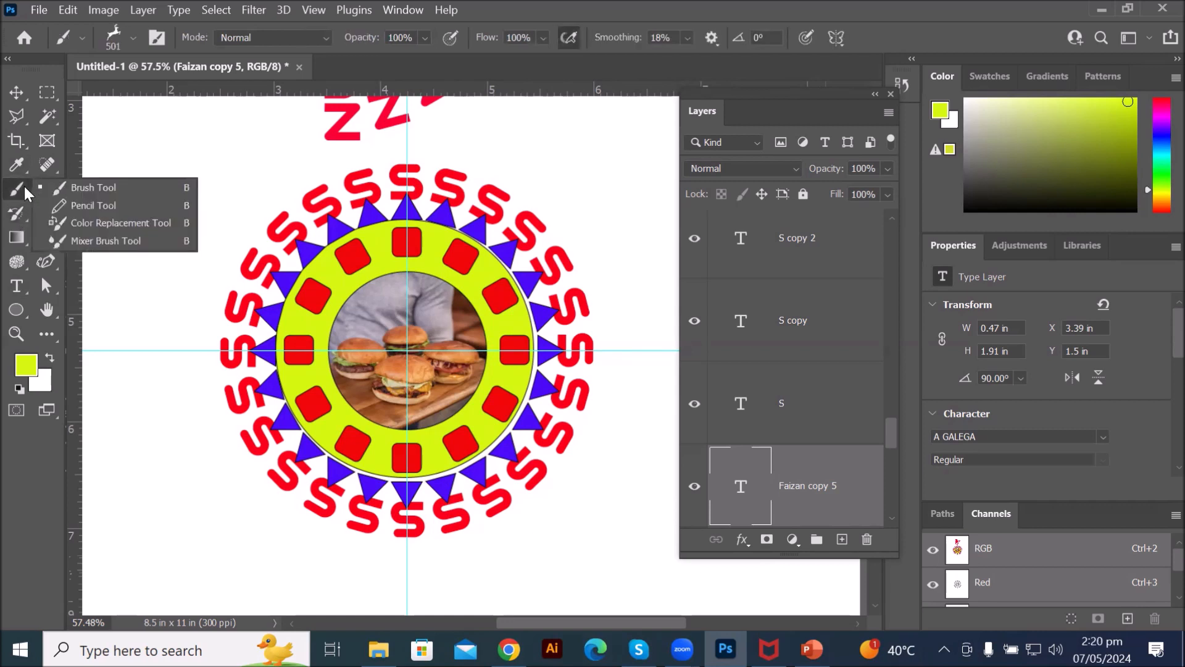
click(25, 192)
click(46, 213)
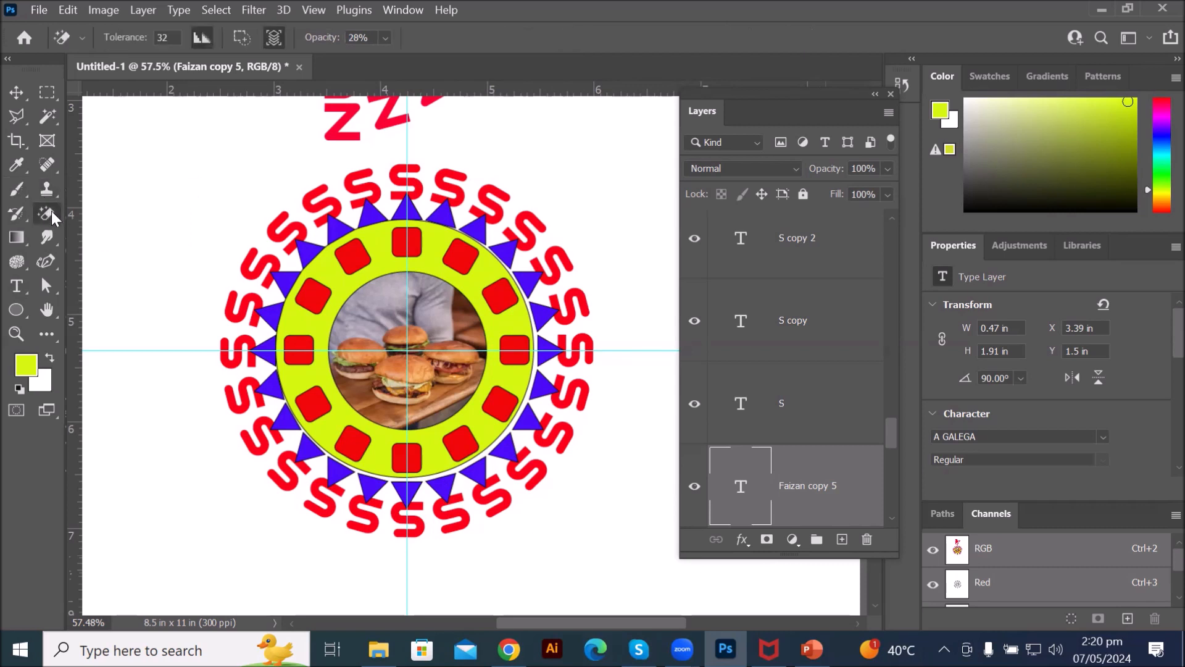
right_click(52, 216)
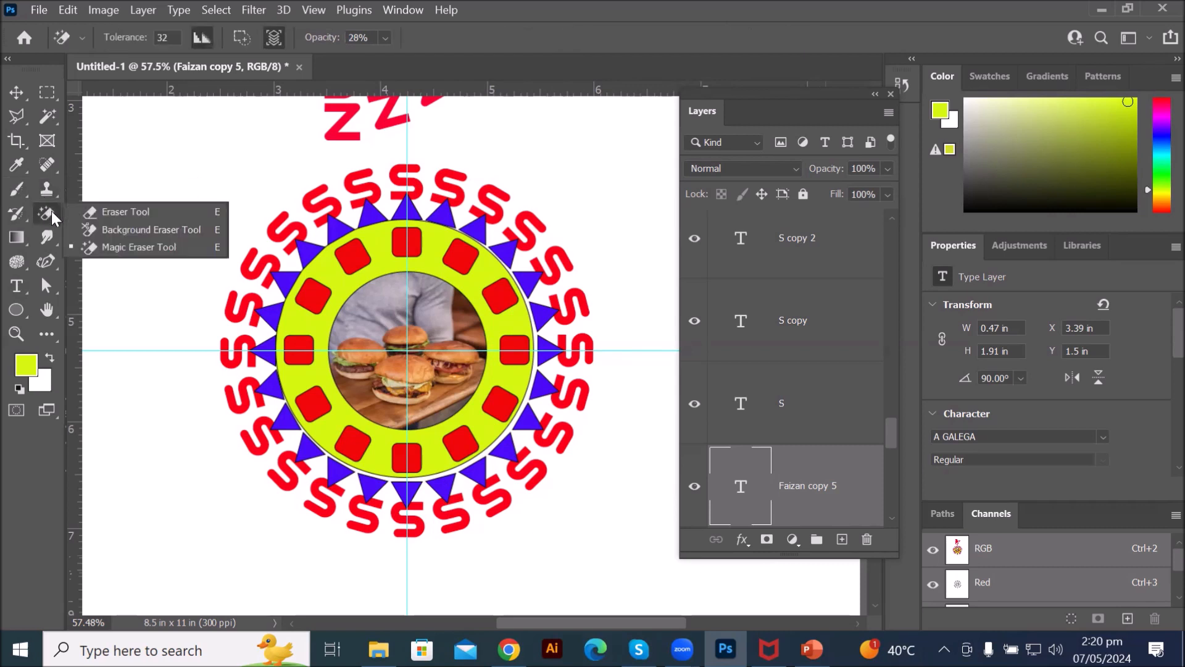
click(16, 215)
right_click(16, 216)
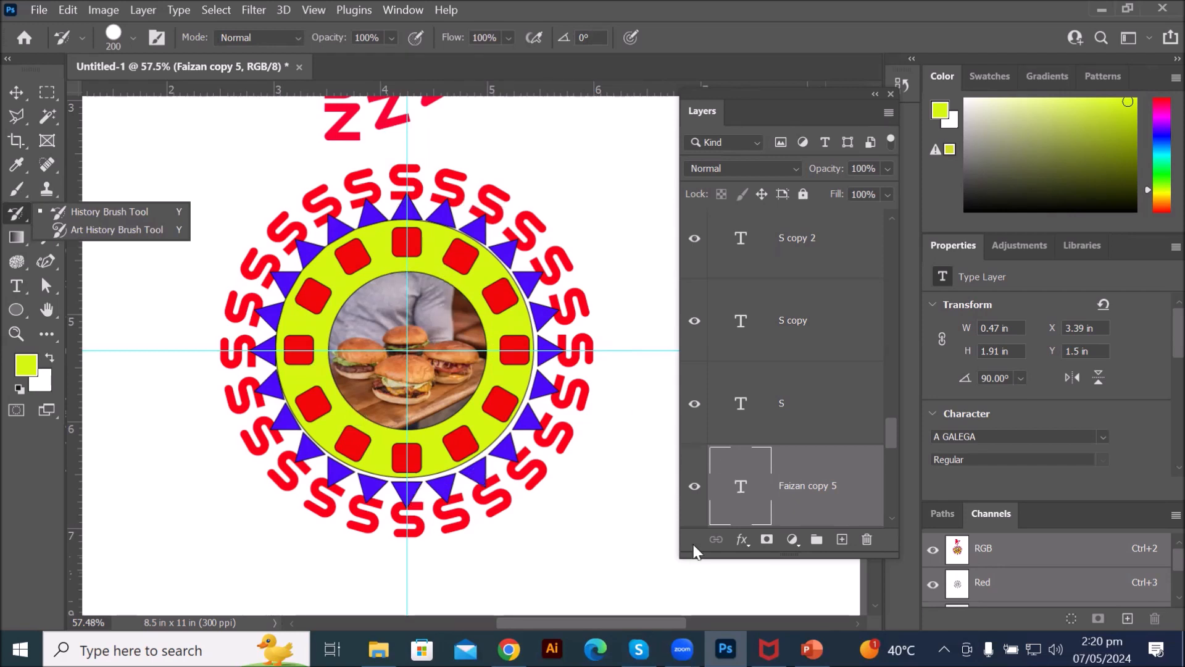
Step: Switch to PowerPoint and review the practice slides from "Tasks to do????" through "Try to draw mickey mouse....."
mouse_move(509, 649)
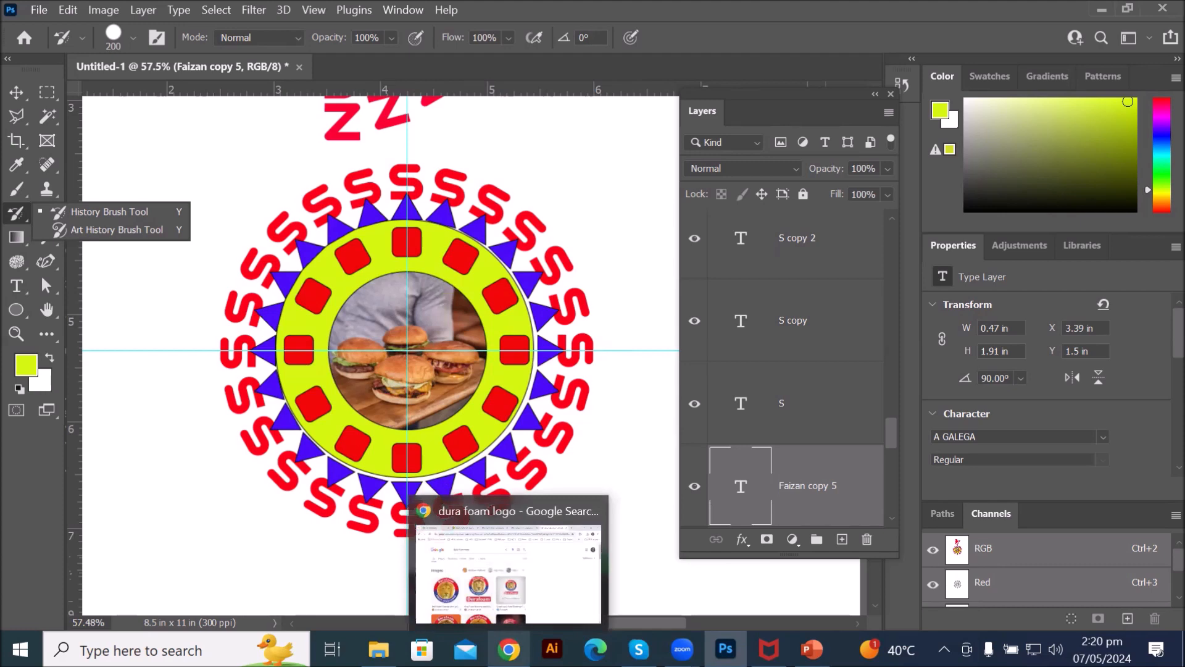
mouse_move(725, 649)
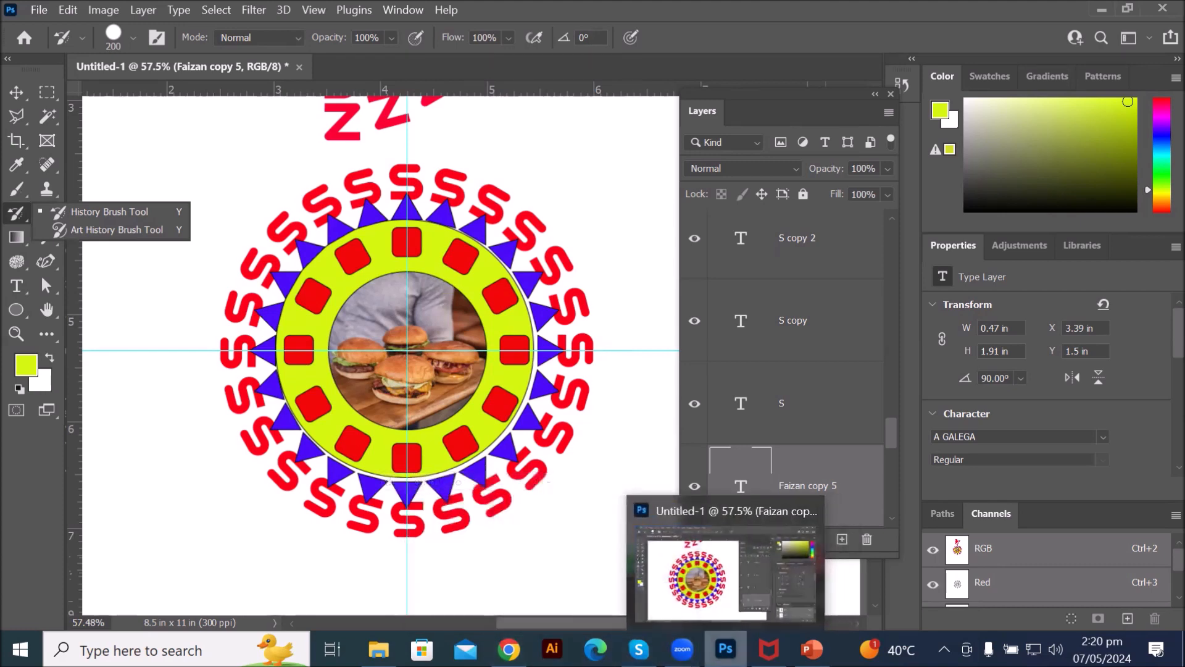
click(812, 649)
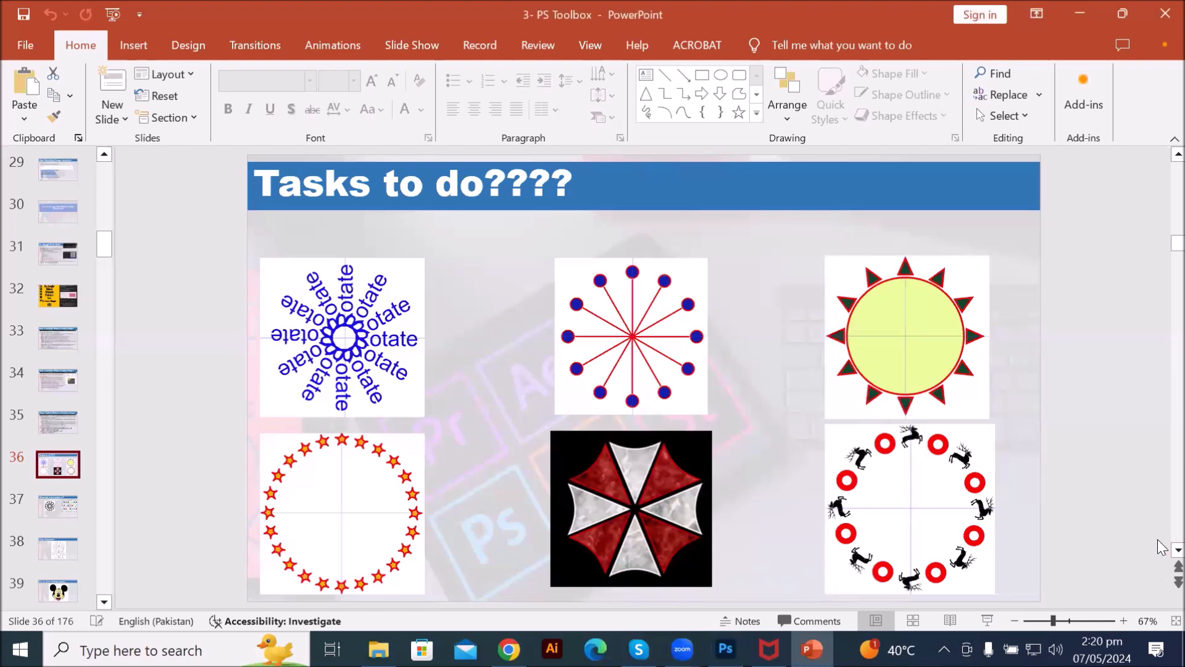
click(1178, 550)
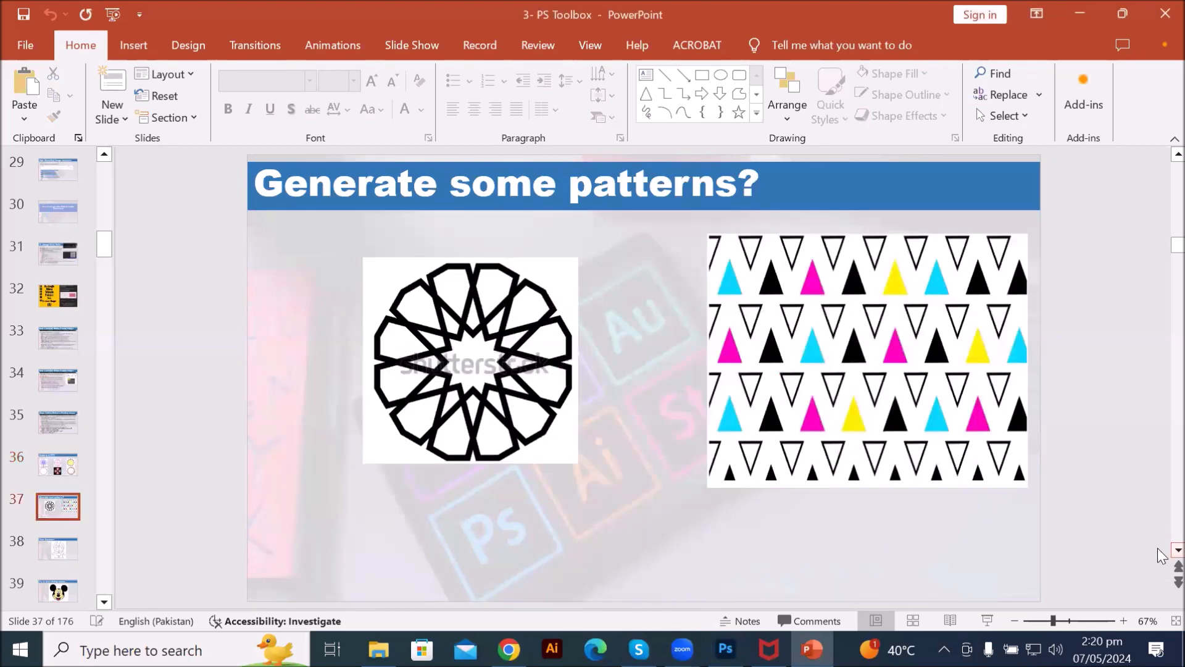
click(1178, 549)
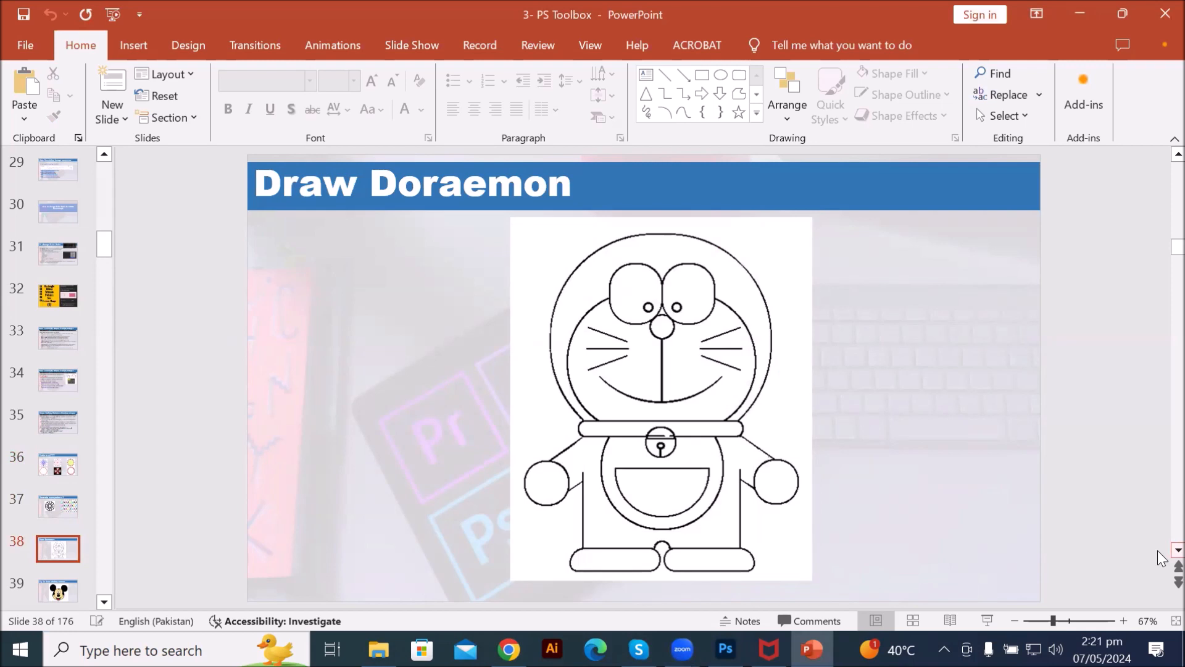
scroll(1162, 557, down, 1)
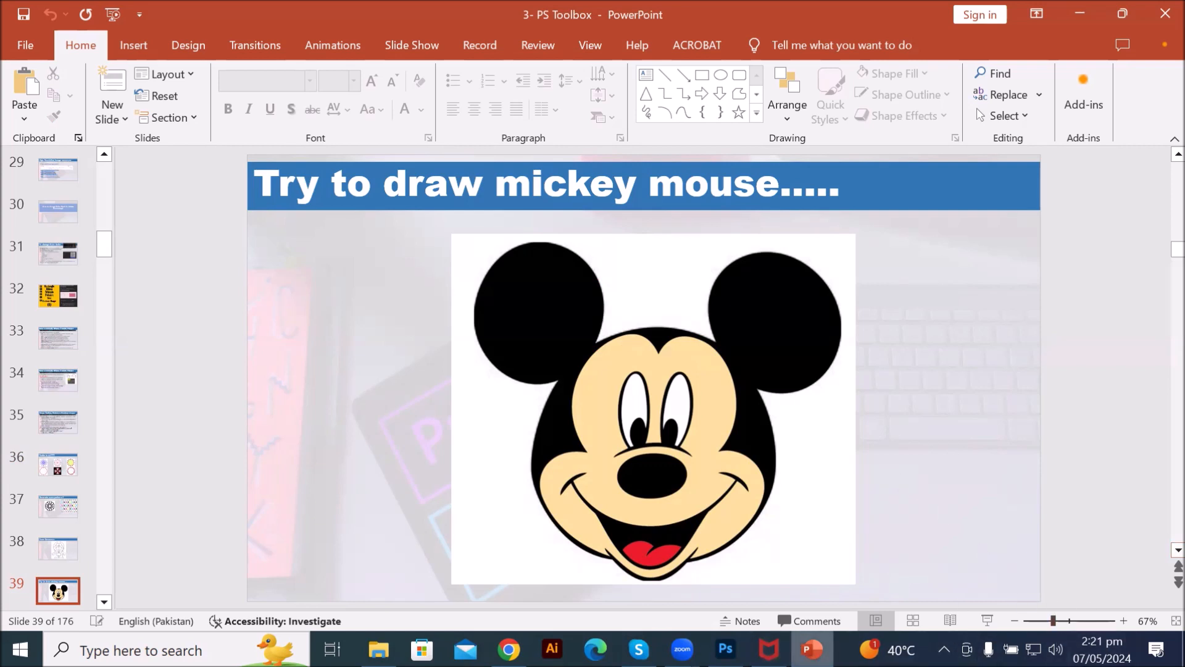
mouse_move(811, 649)
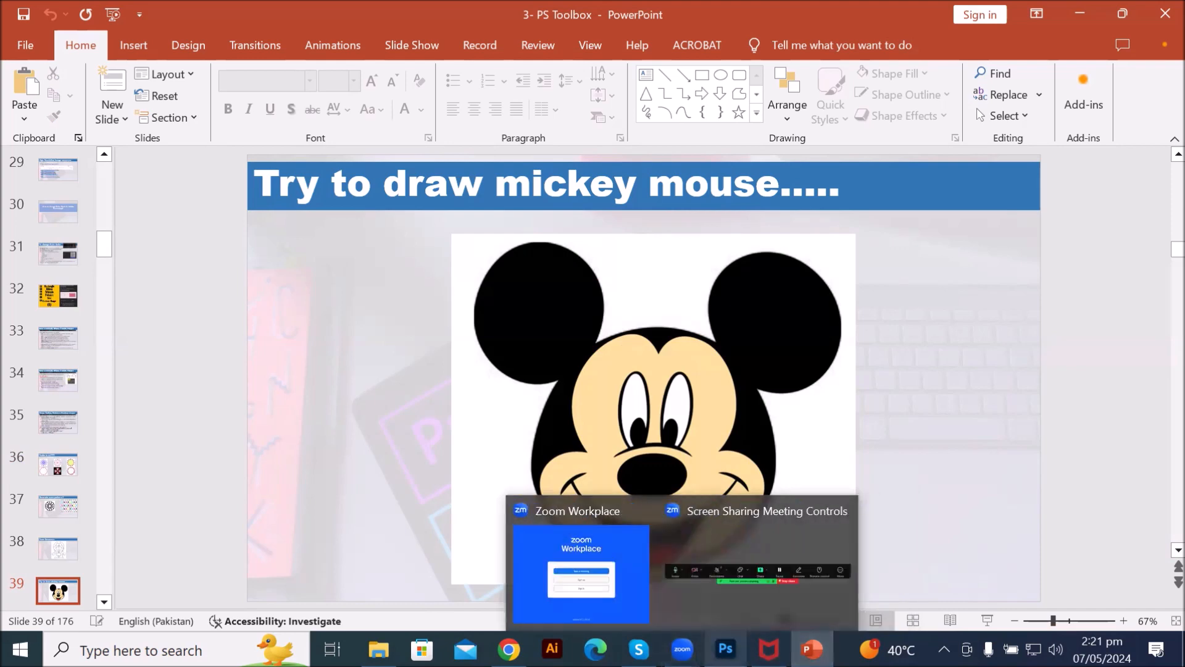
Step: Return to Photoshop and create a new Letter document, 8.5 x 11 in at 300 ppi
click(726, 649)
scroll(448, 473, down, 5)
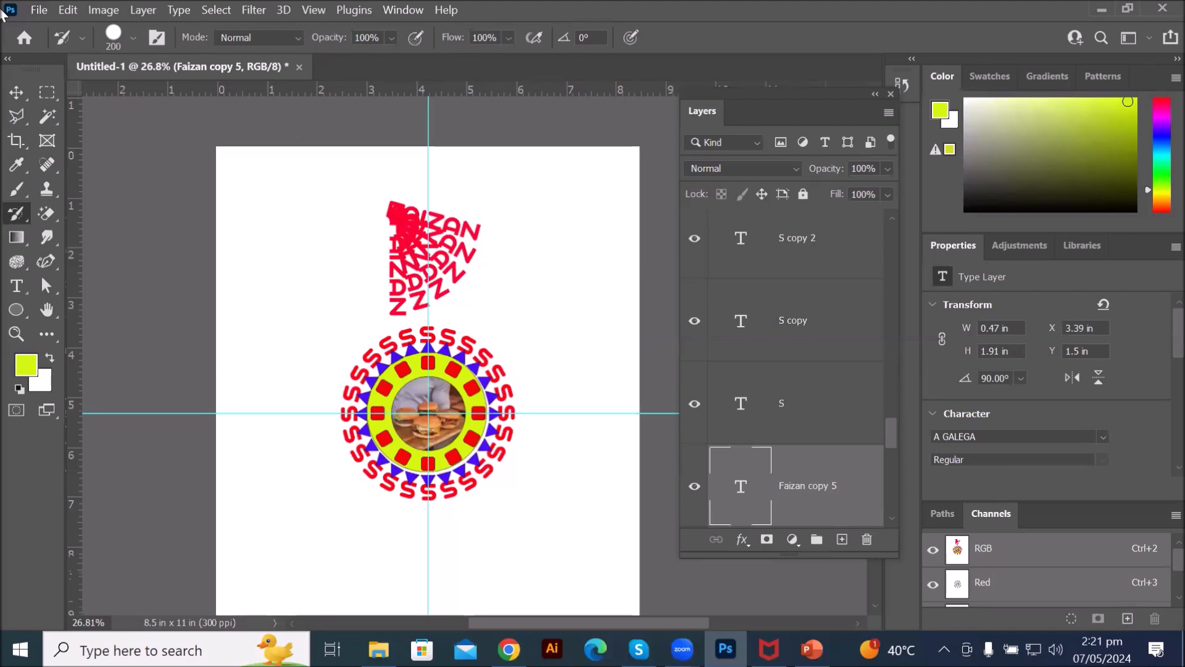
click(39, 9)
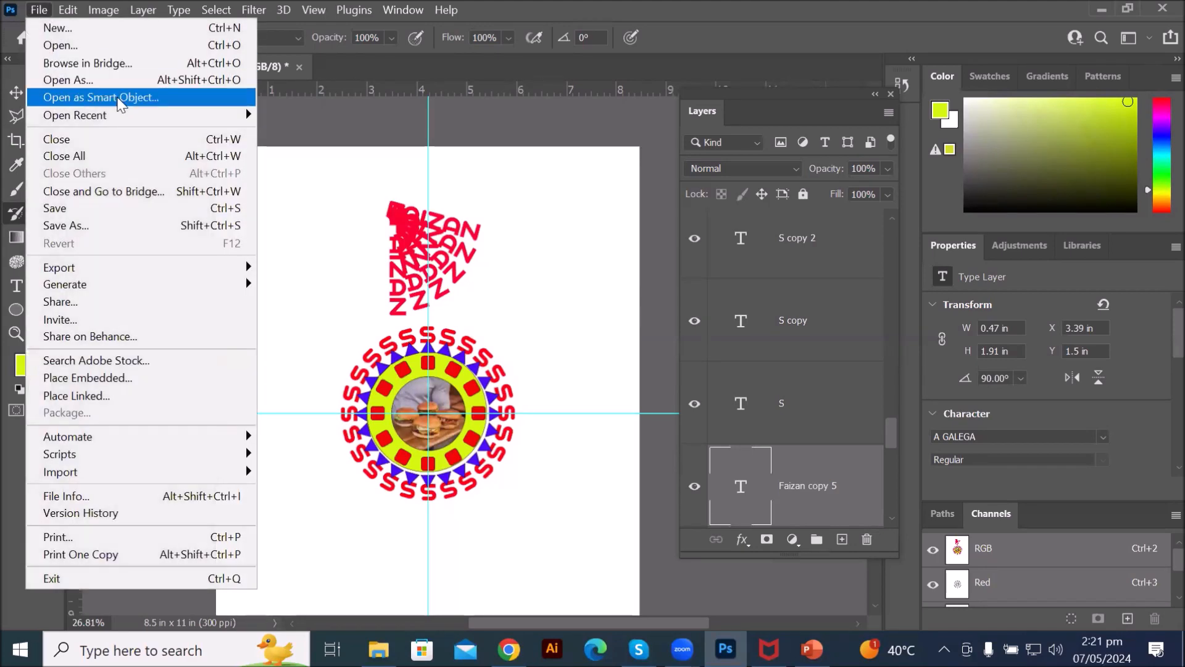
click(90, 27)
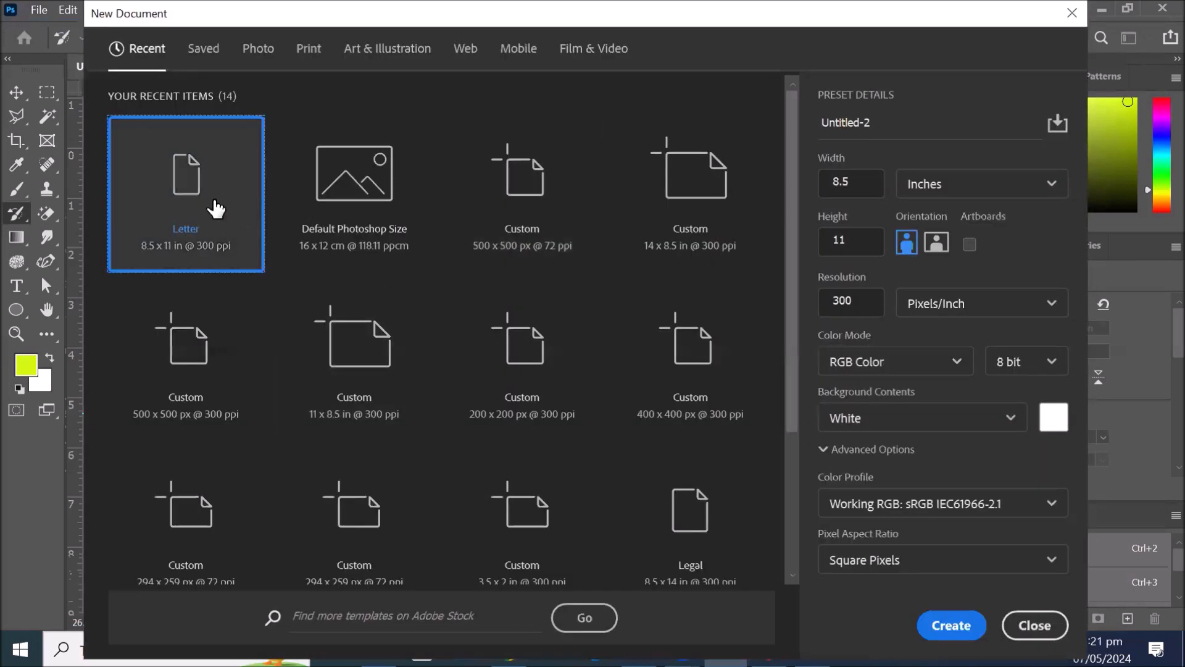
double_click(216, 209)
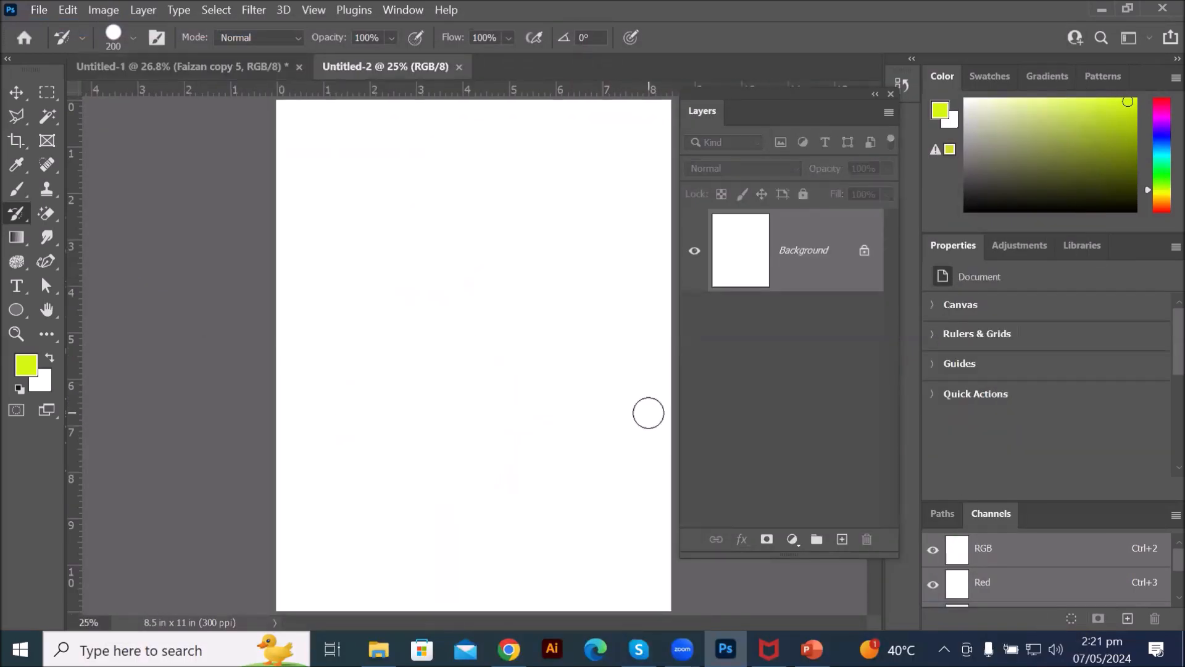
Step: Draw an unfilled rectangle about 6 in wide and 3.7 in high across the upper middle of the page
scroll(632, 338, down, 2)
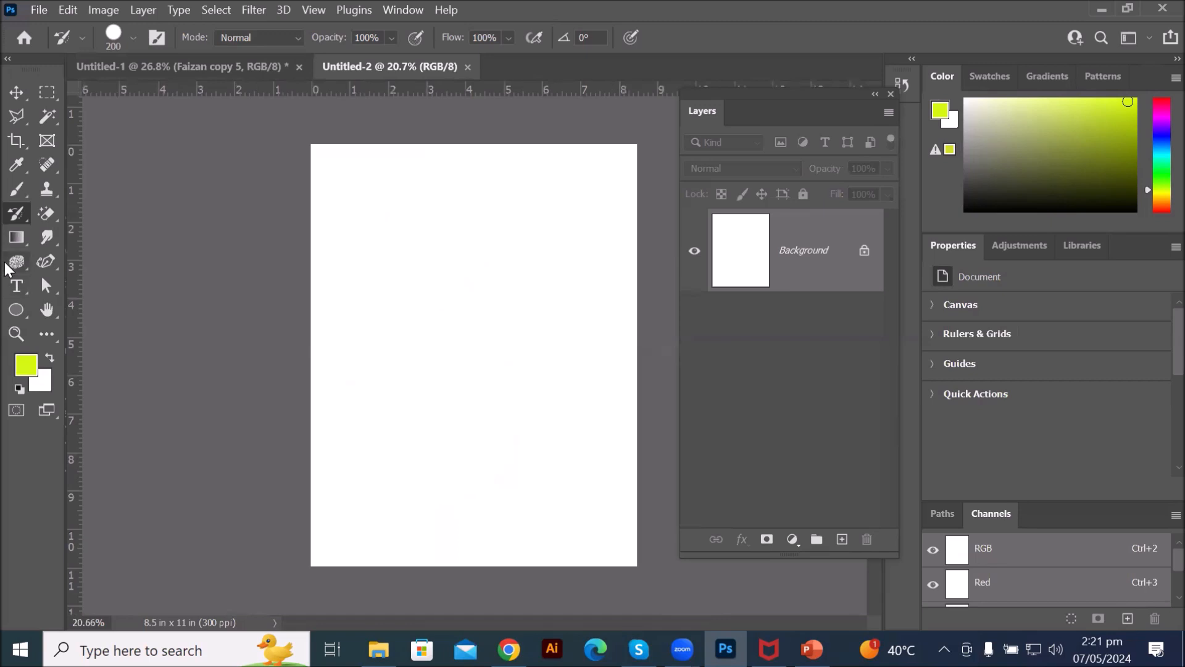
drag(15, 315, 77, 307)
drag(352, 251, 581, 392)
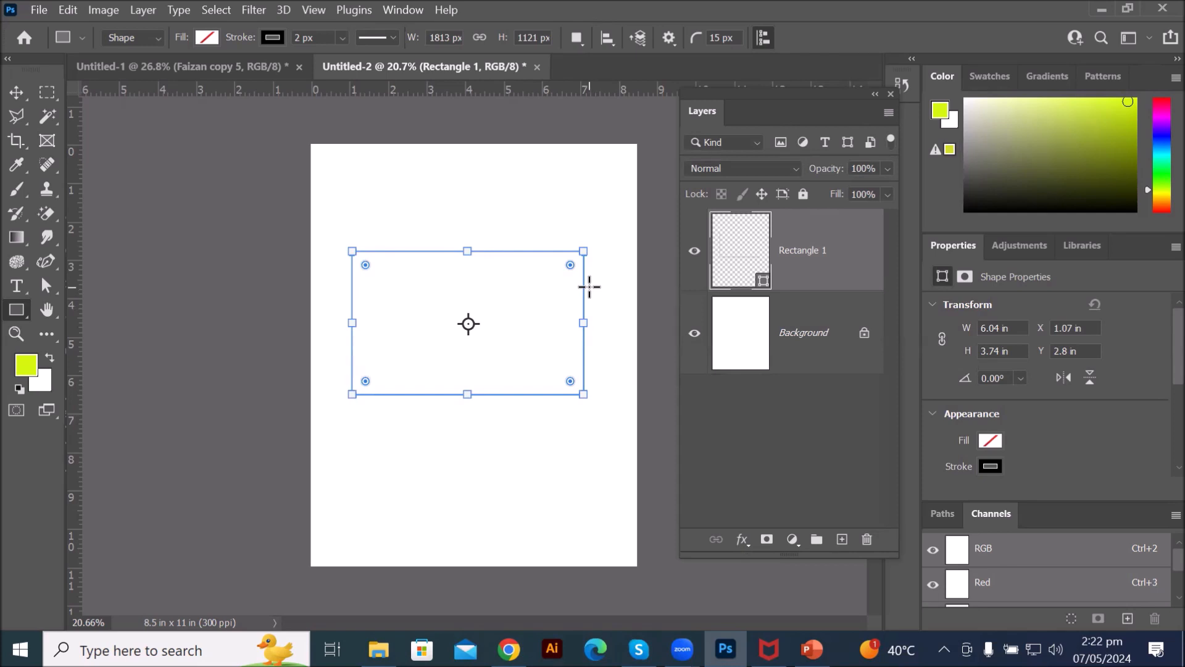
Step: Find Card front.png in File Explorer's orange-shape-visit-card folder, examine its logo and layout in the image viewer, and close it
mouse_move(378, 649)
click(414, 553)
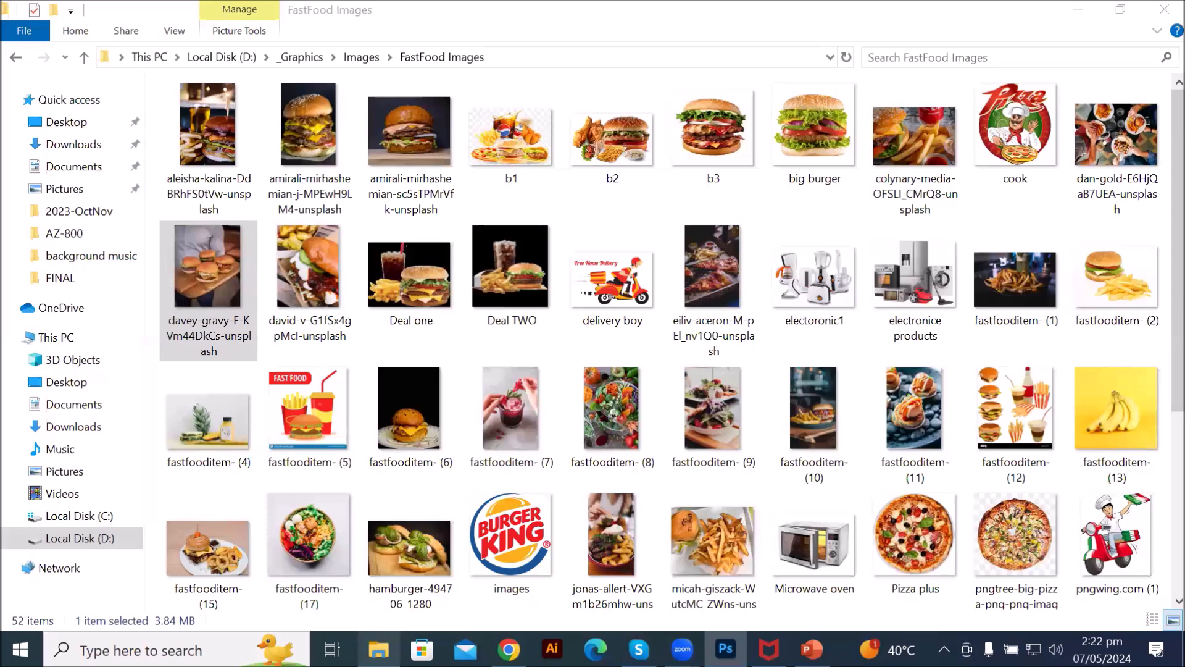
click(203, 56)
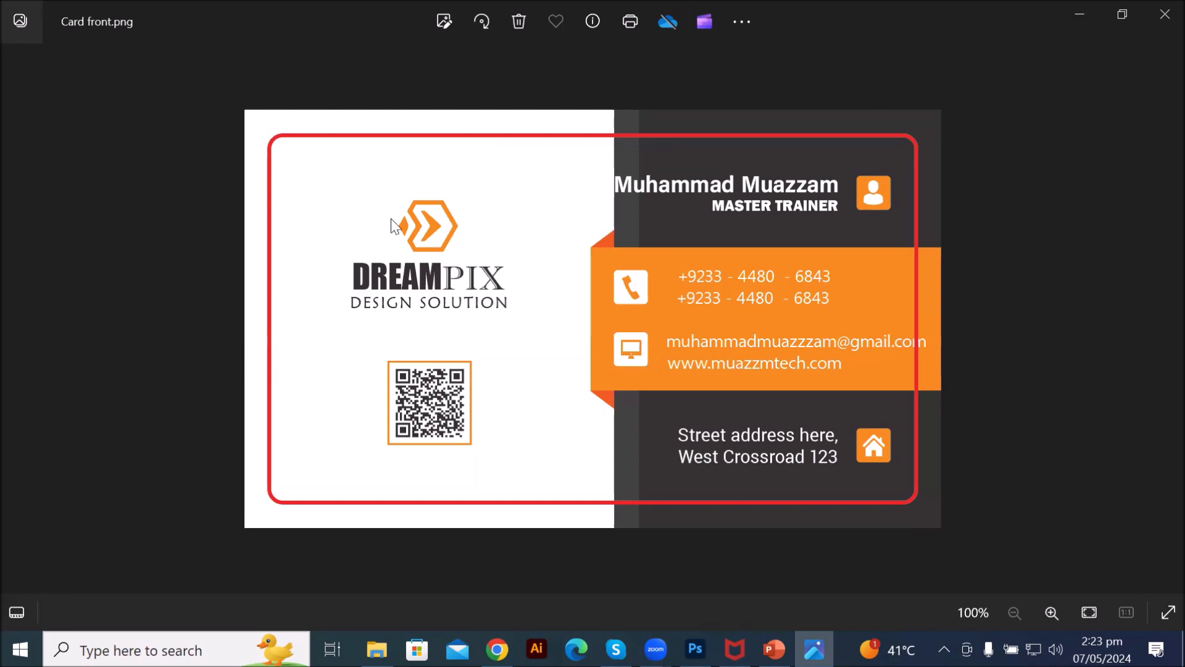
scroll(420, 218, up, 5)
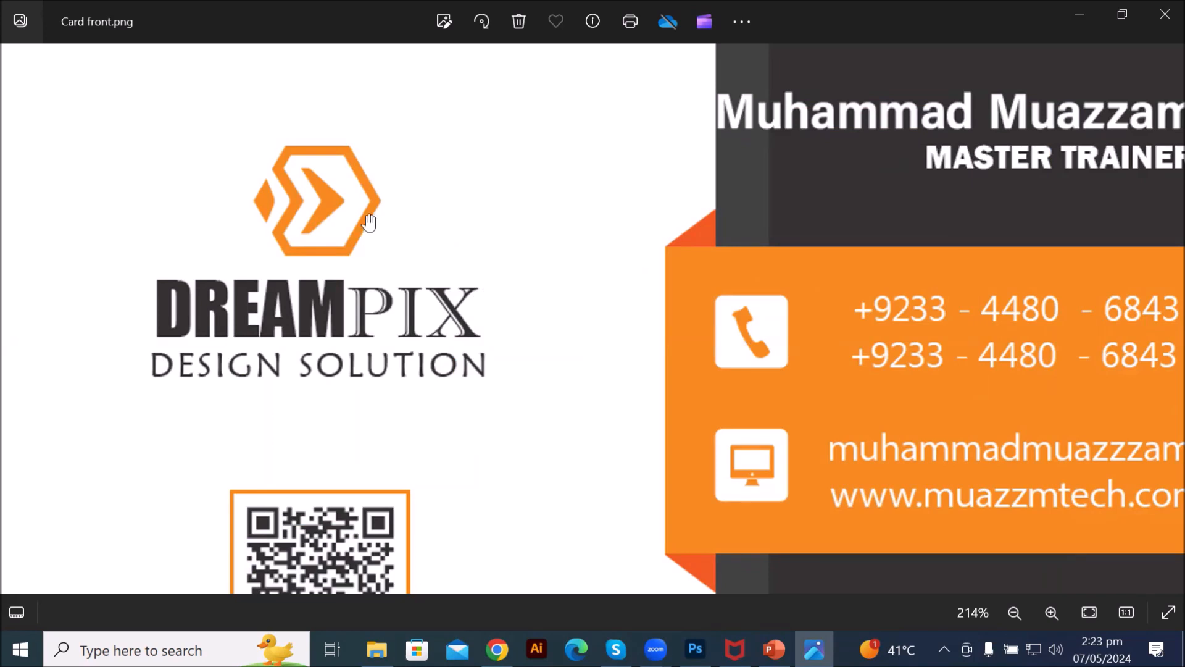
scroll(364, 231, down, 1)
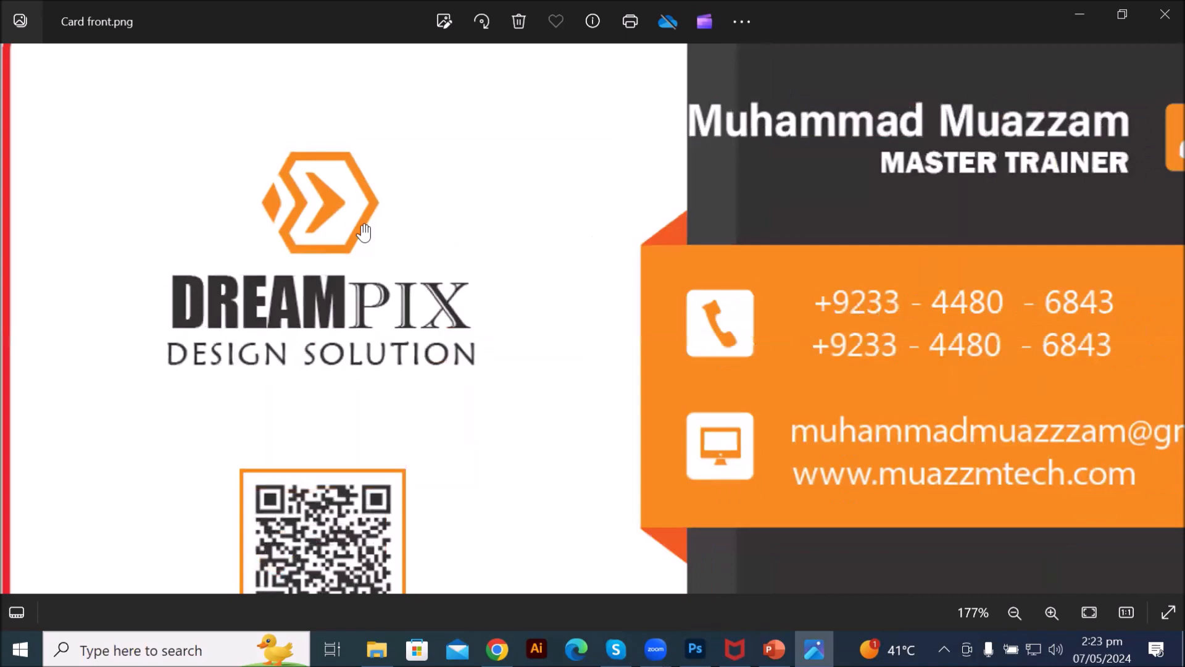
scroll(363, 231, down, 3)
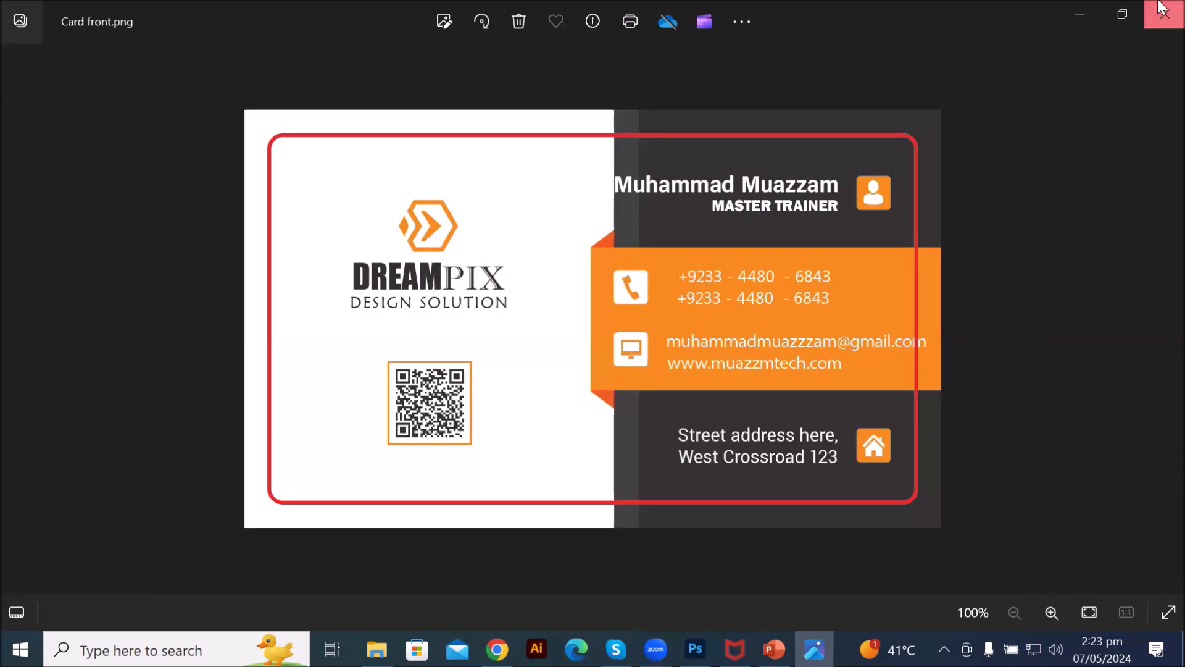
click(1160, 6)
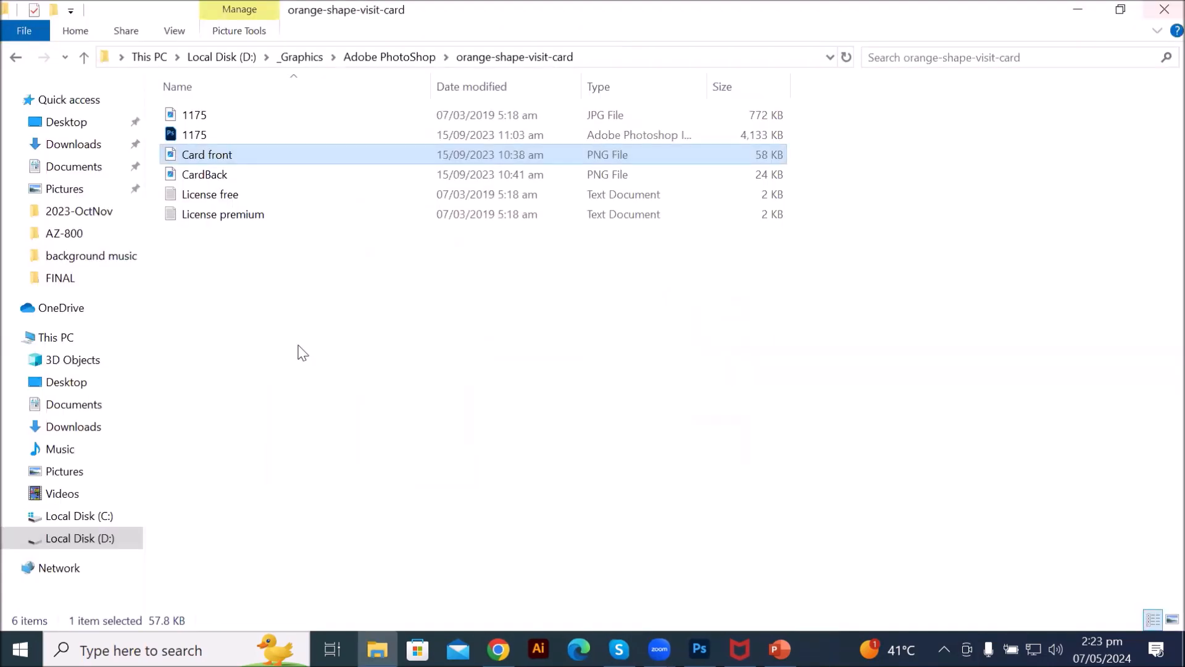
Step: Open the Photoshop file 1175 from the orange-shape-visit-card folder and move the Layers panel clear of the card artwork
double_click(204, 135)
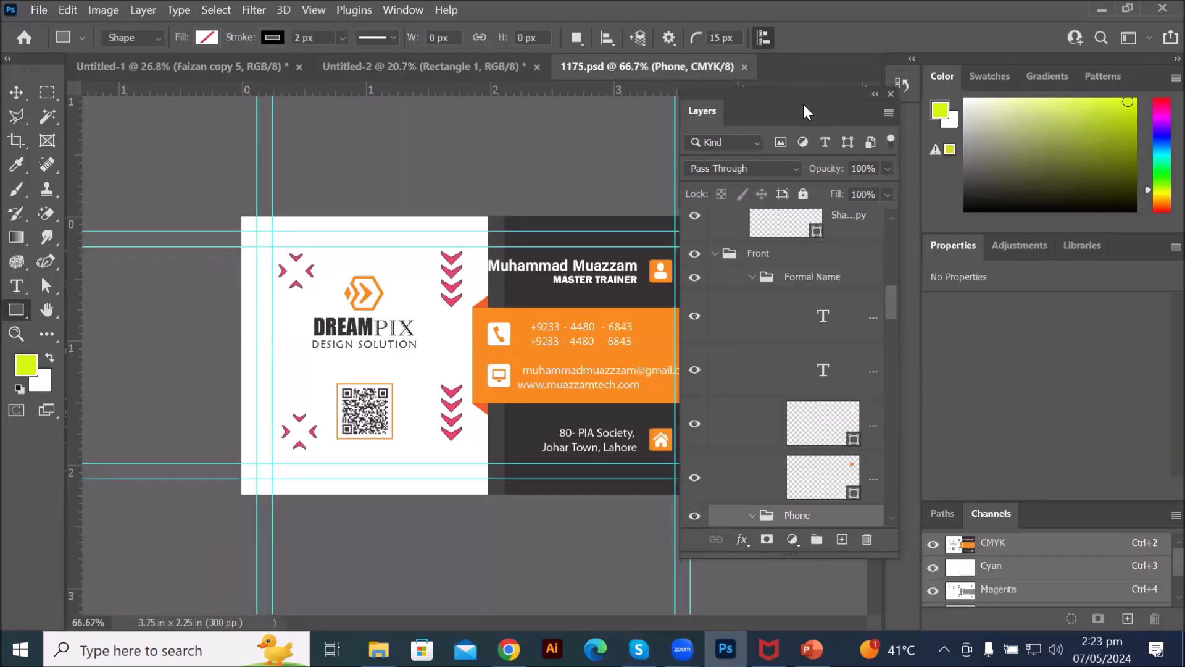
drag(803, 111, 855, 126)
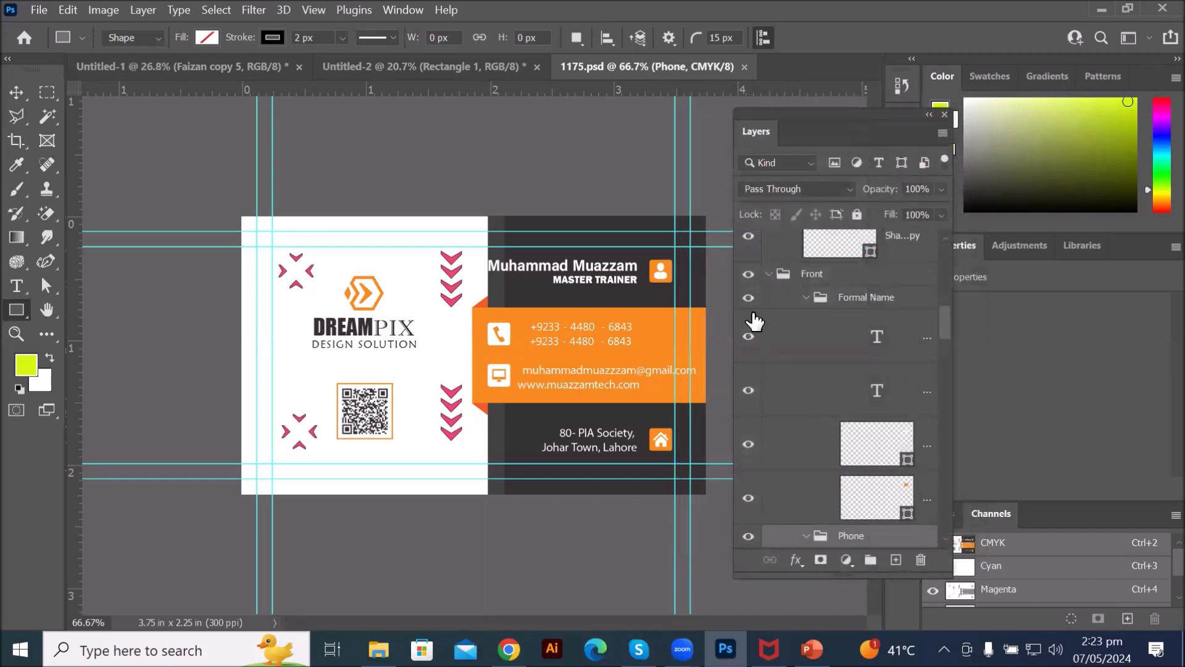
key(ctrl+plus)
scroll(374, 296, up, 5)
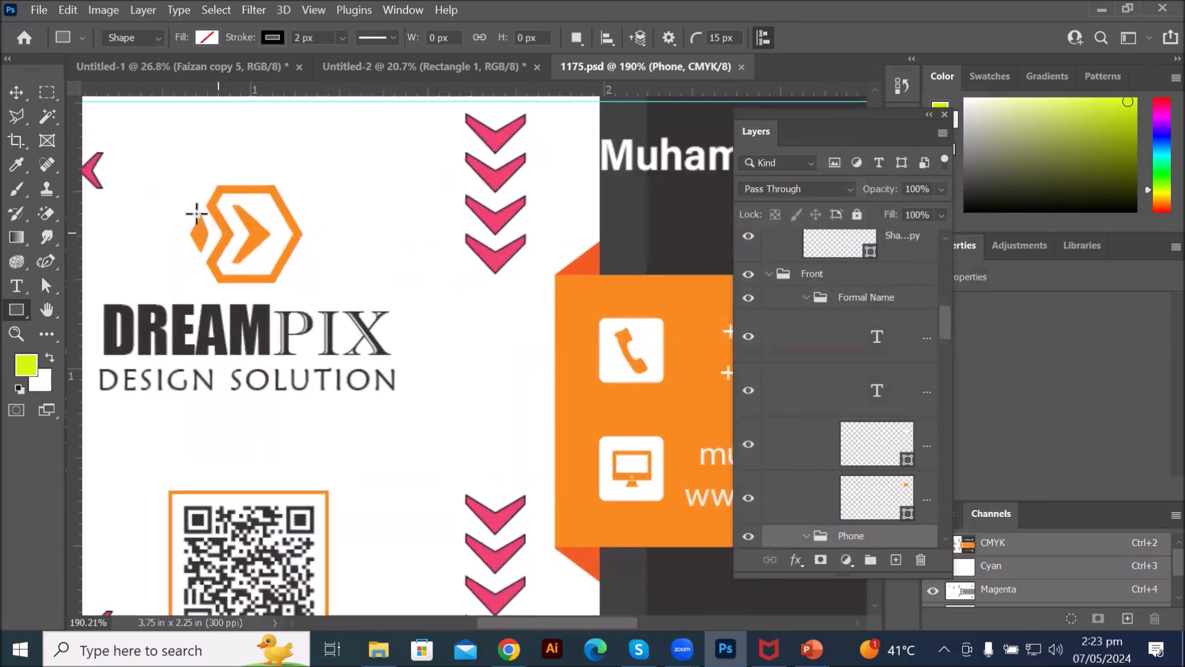
Step: Examine the card's logo, chevrons, contact details and background by selecting parts of the artwork with the Move tool
click(16, 92)
click(256, 199)
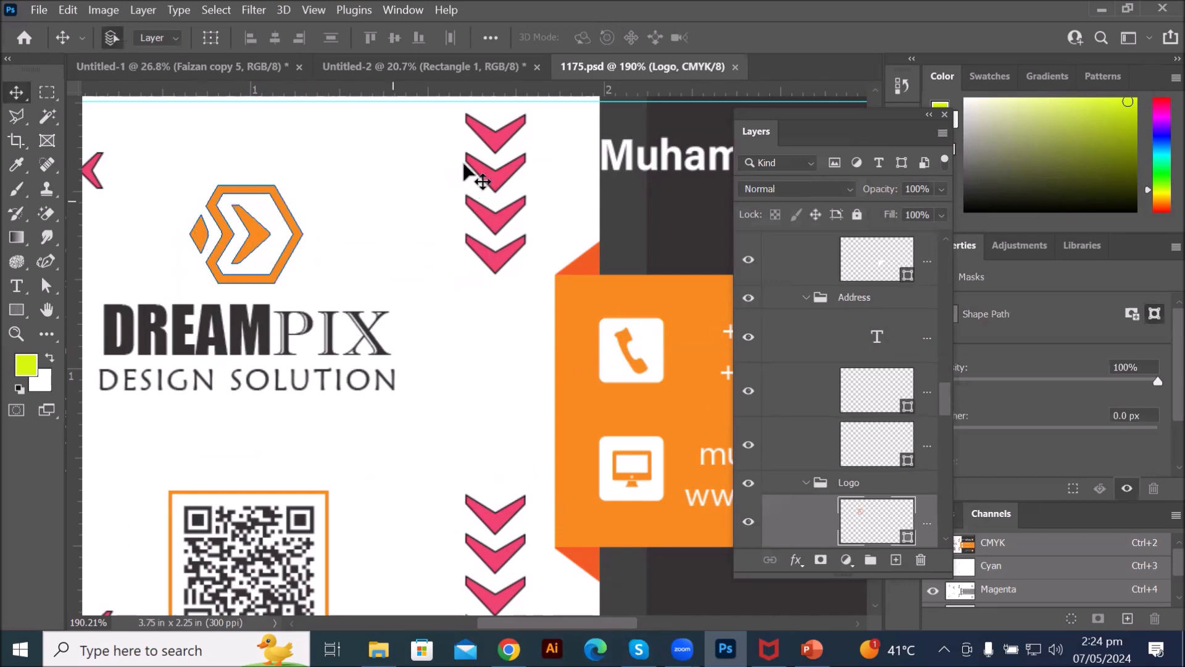
click(503, 165)
click(511, 213)
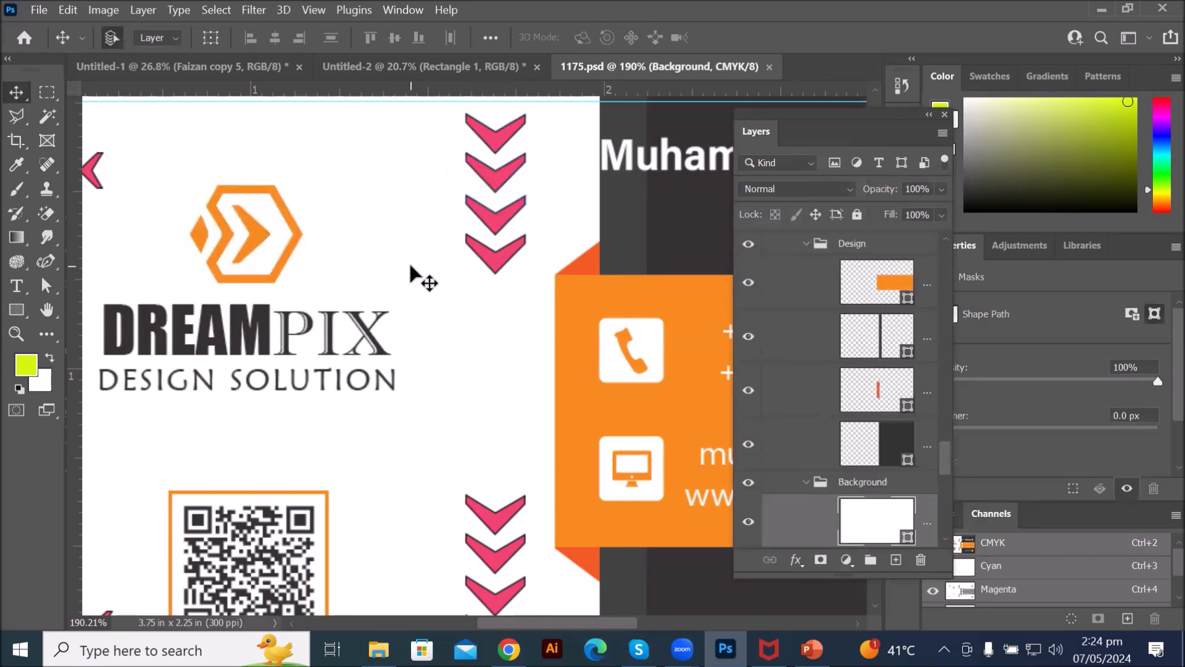
scroll(410, 262, down, 11)
scroll(623, 334, up, 5)
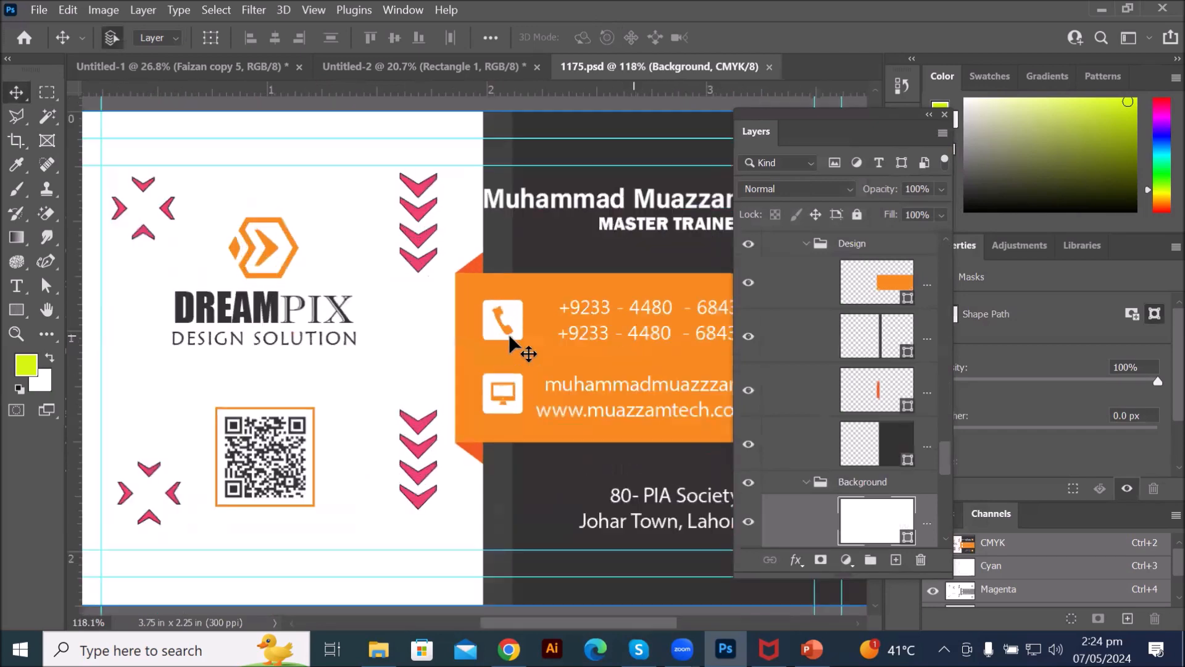
click(566, 335)
scroll(635, 353, down, 5)
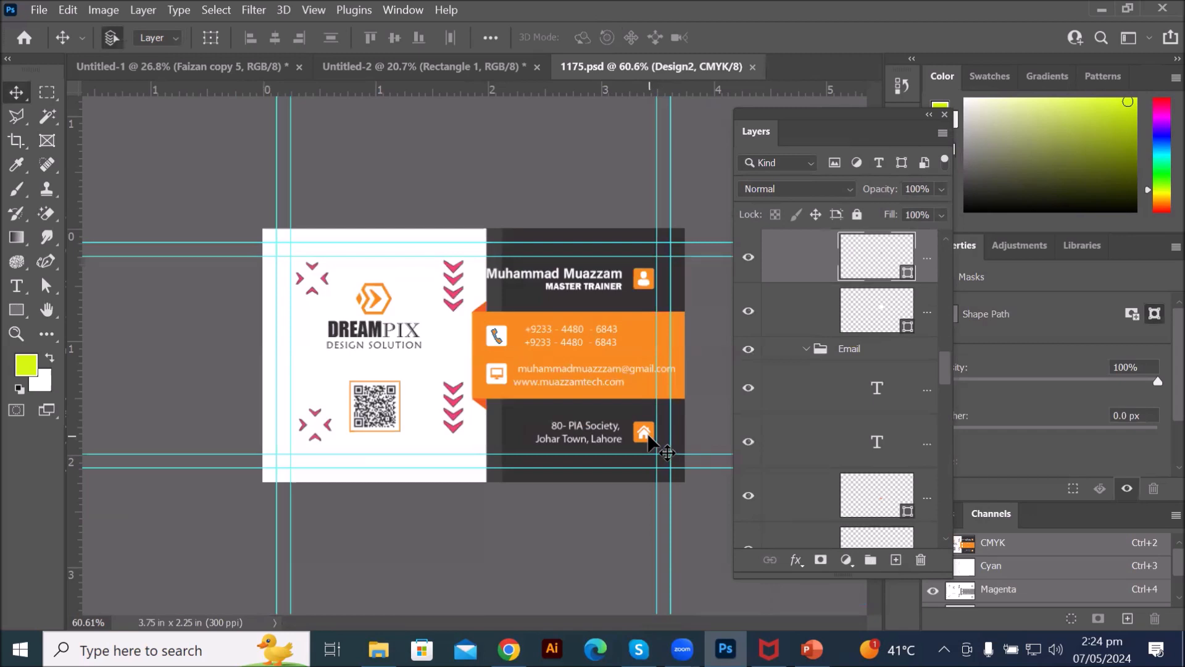
scroll(389, 304, up, 2)
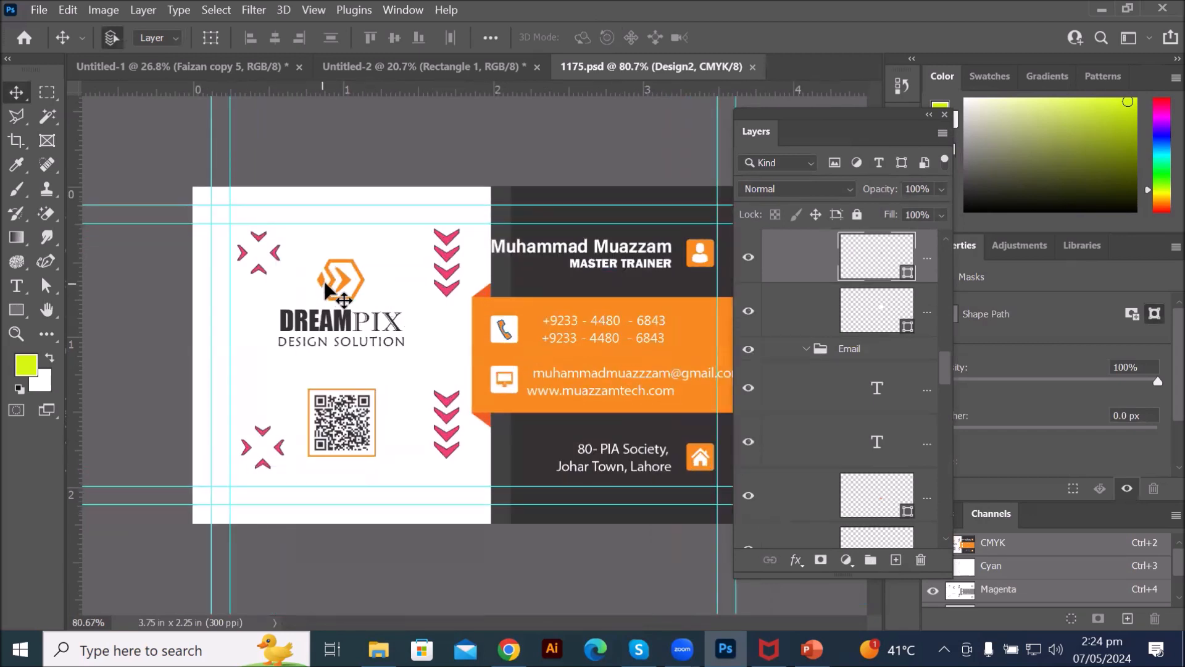
scroll(324, 296, up, 3)
click(277, 284)
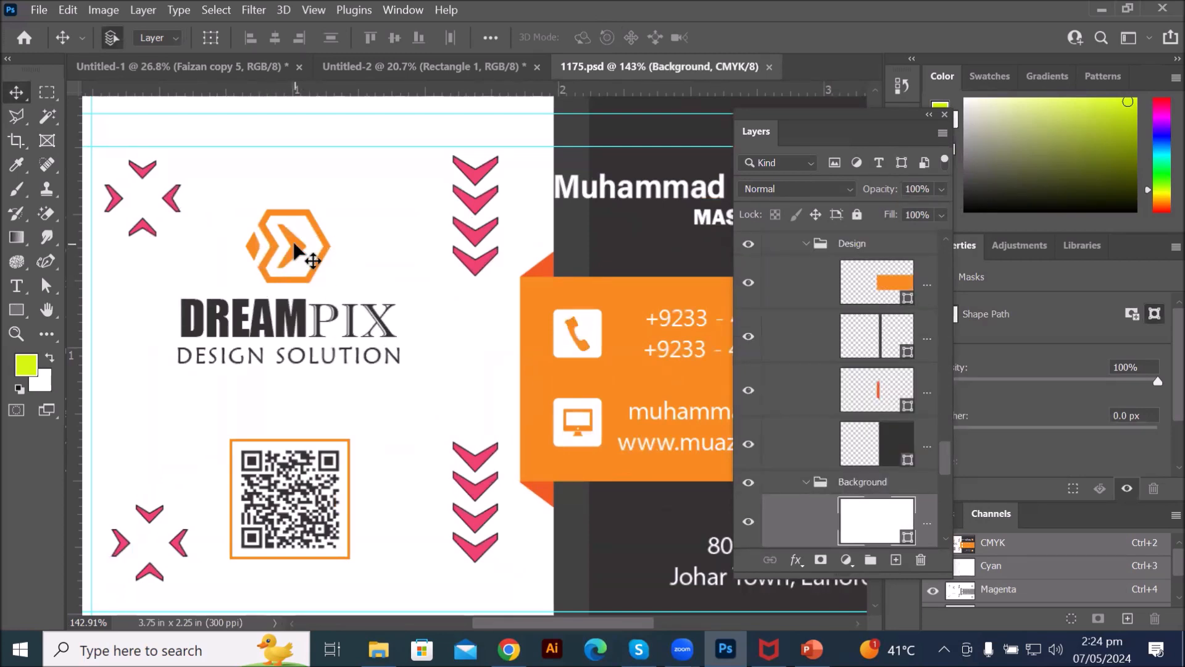
scroll(295, 249, down, 4)
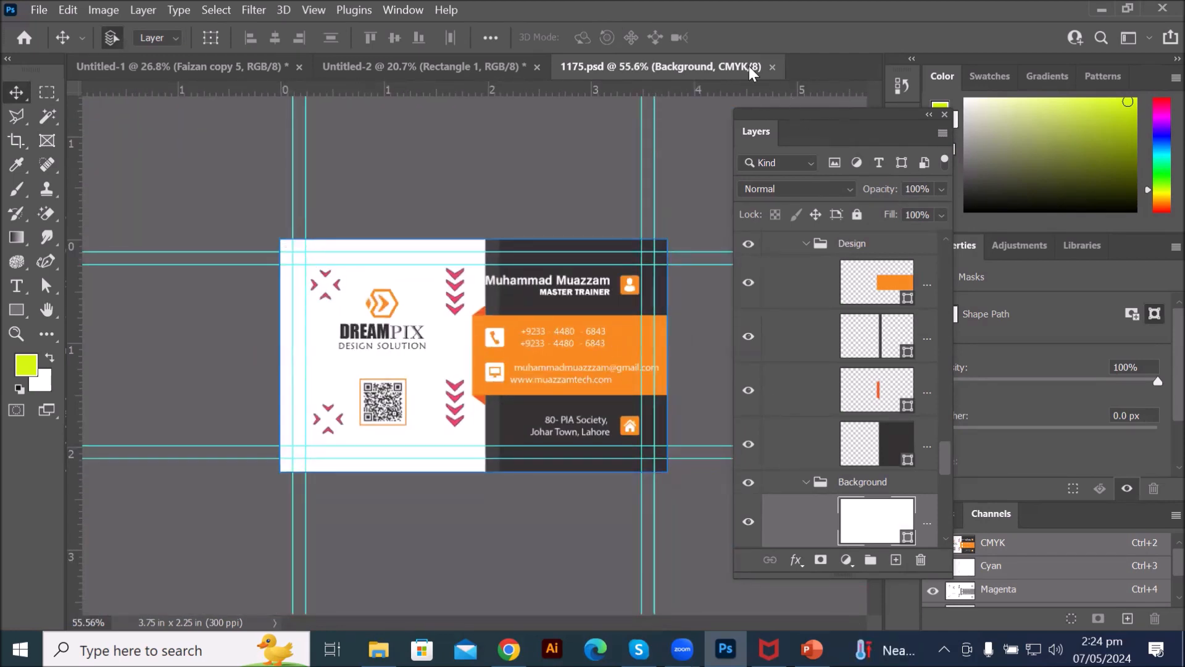
Step: Reposition the Layers panel and collapse the front side's Background group and the ARc group
drag(822, 113, 702, 58)
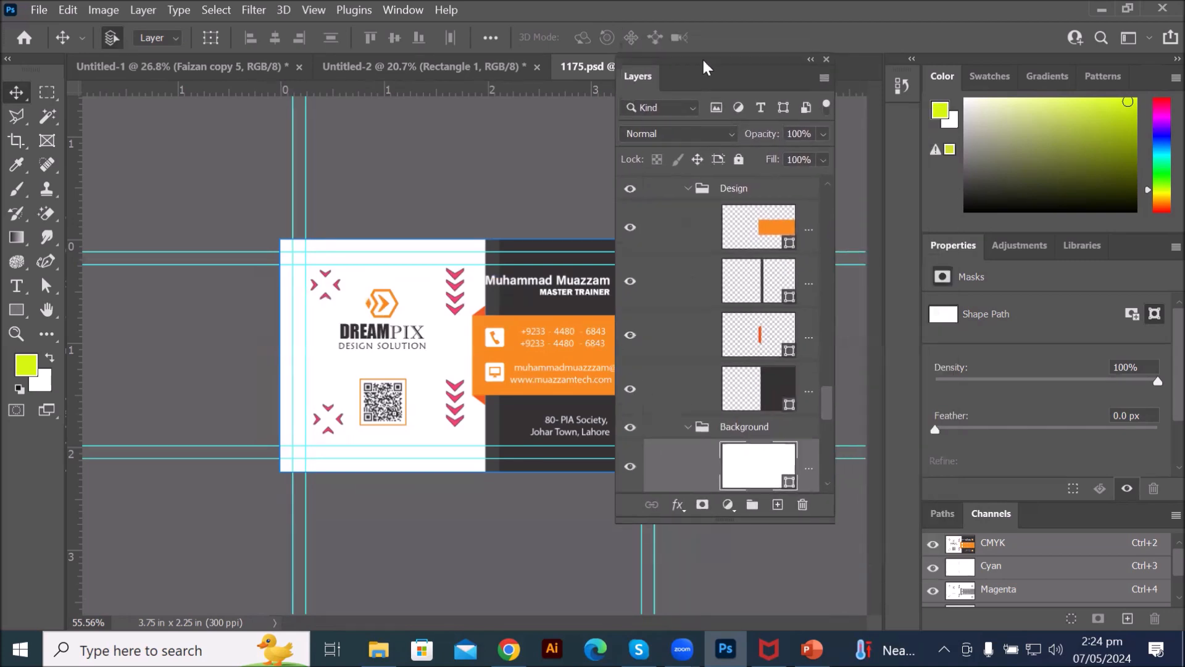
click(691, 434)
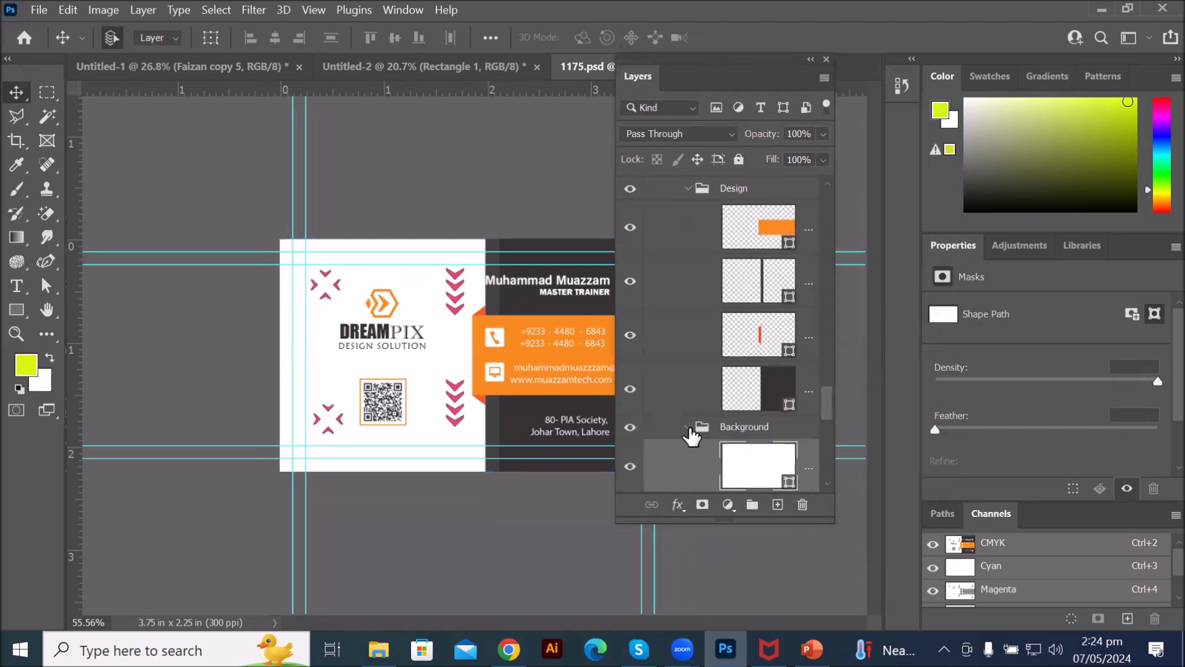
click(688, 428)
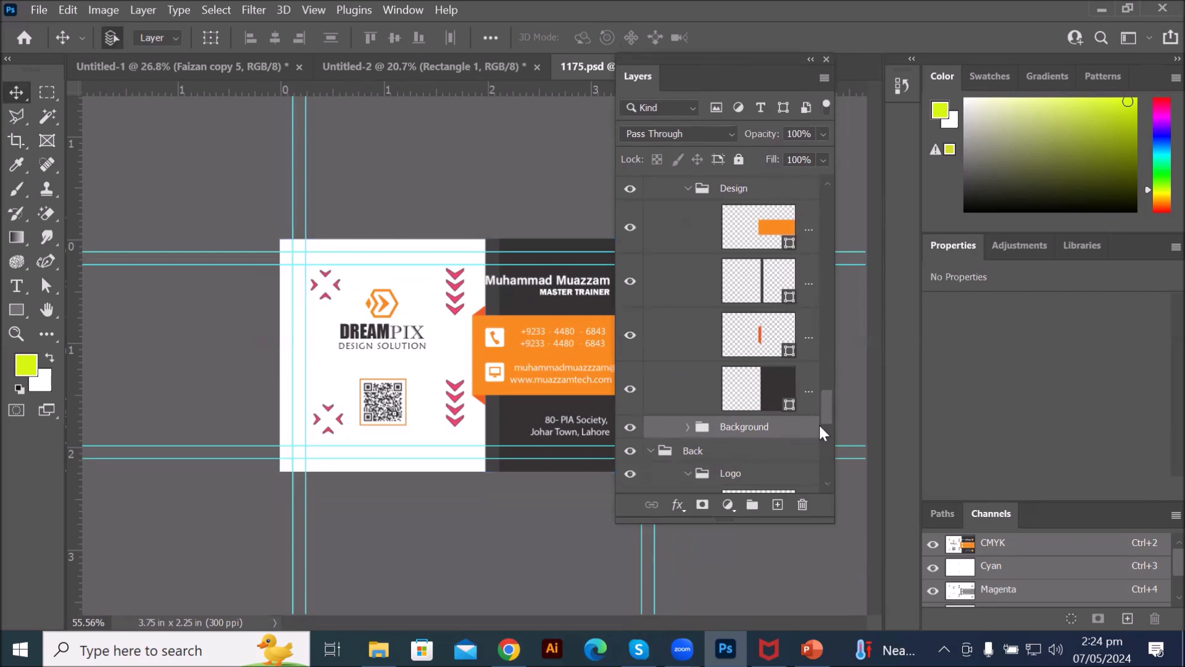
drag(826, 403, 814, 193)
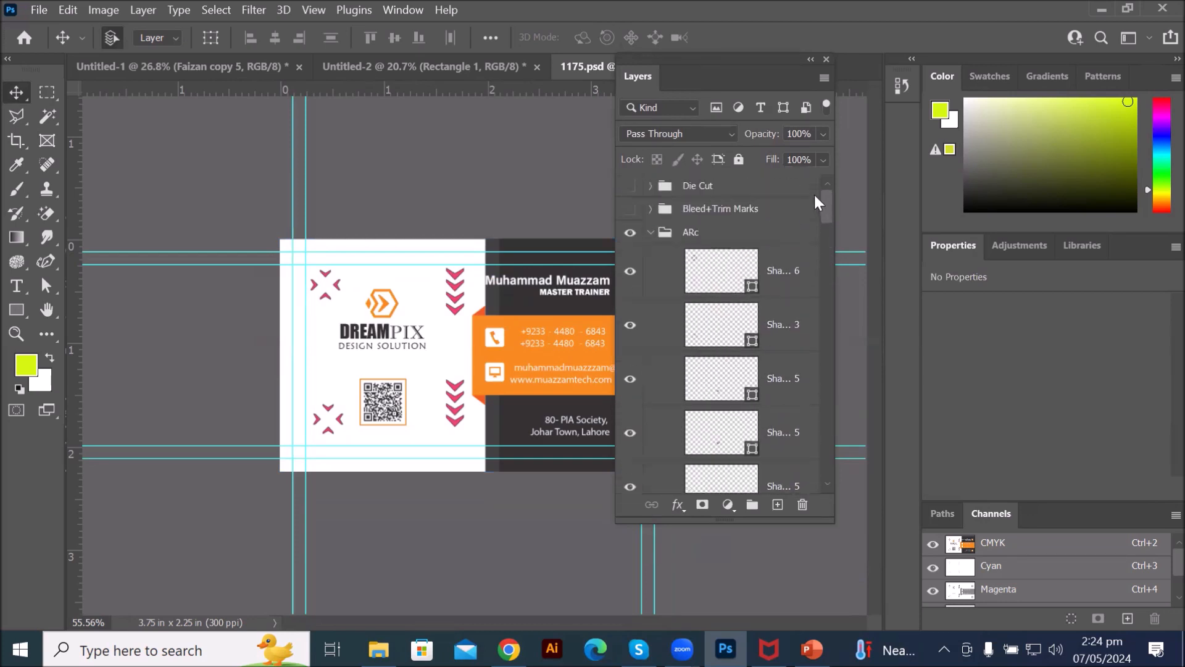
click(650, 232)
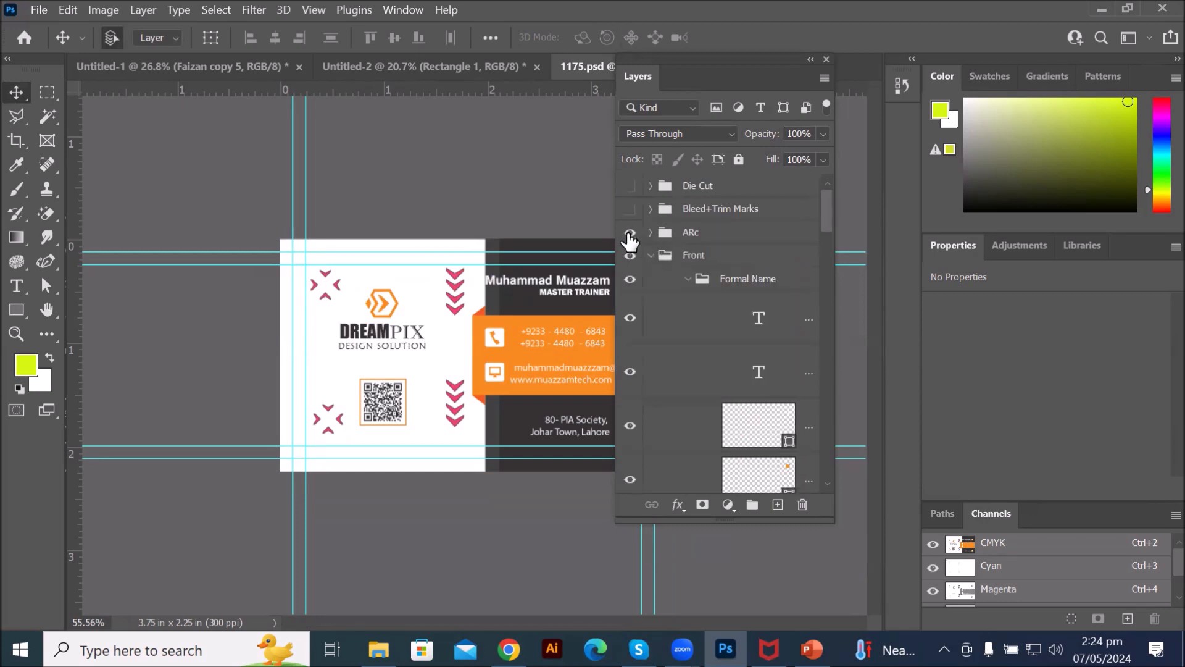
Step: Toggle the visibility of the ARc and Front groups to compare both card sides, keeping the Layers panel clear of the artwork
click(629, 235)
click(629, 236)
click(630, 257)
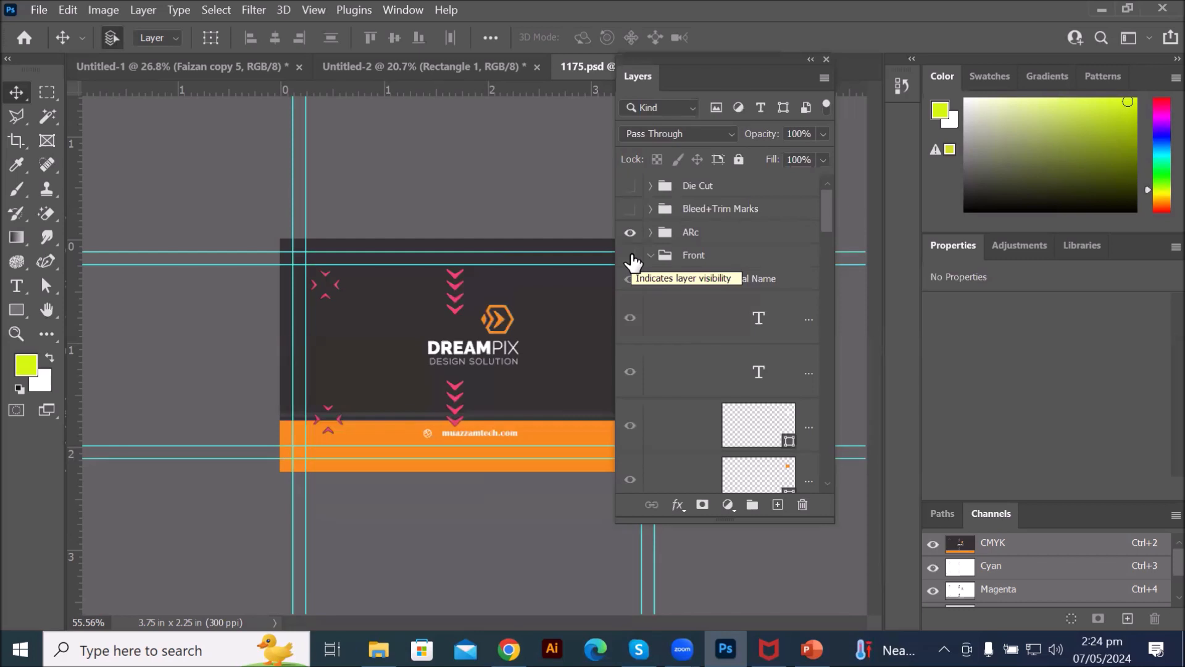
click(630, 256)
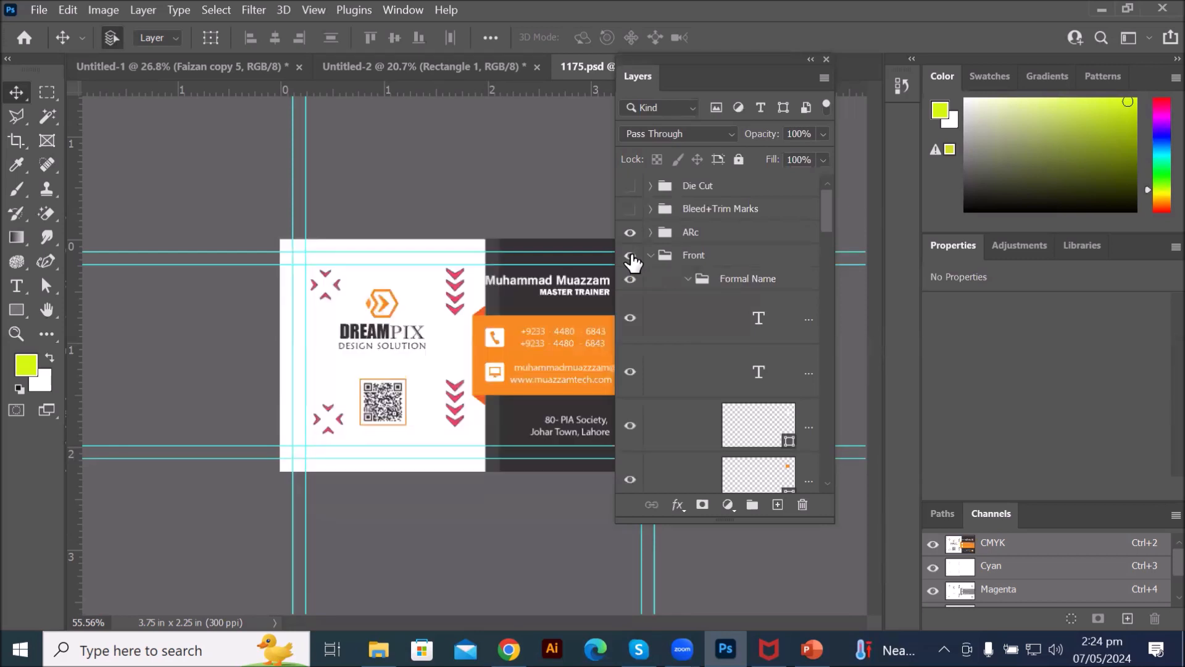
click(630, 257)
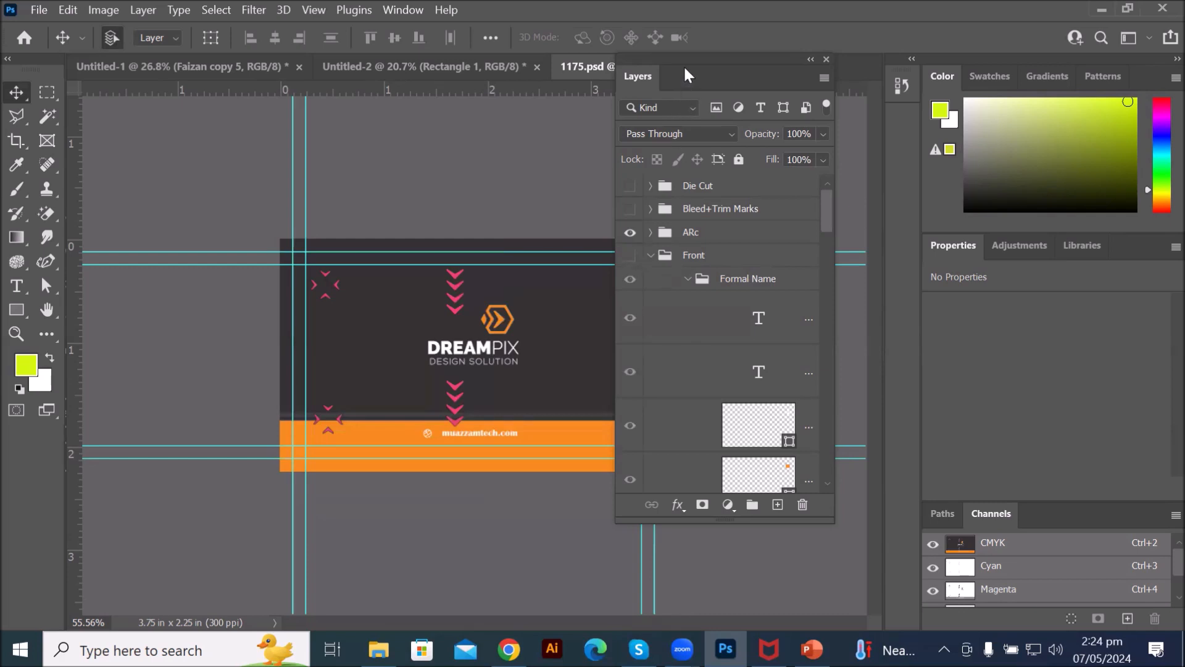
drag(685, 70, 751, 77)
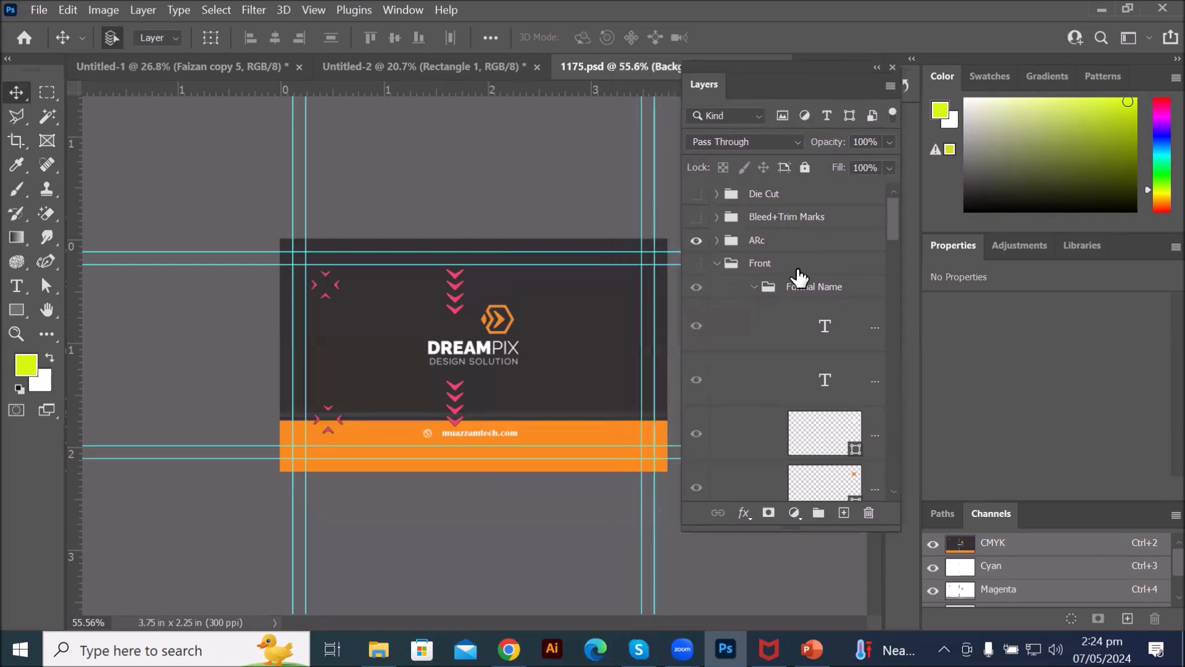
click(697, 241)
click(697, 241)
click(697, 263)
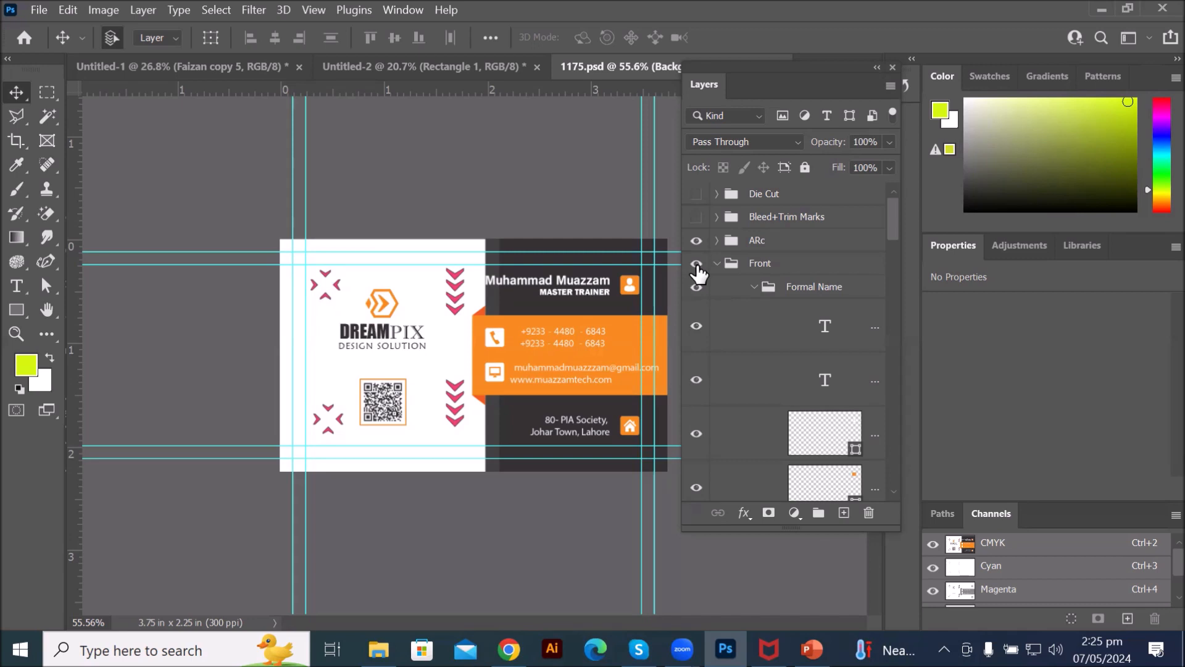
Step: Compare the front and back logos up close by toggling the Front group's visibility, and select the front side's hexagonal logo
scroll(416, 331, up, 5)
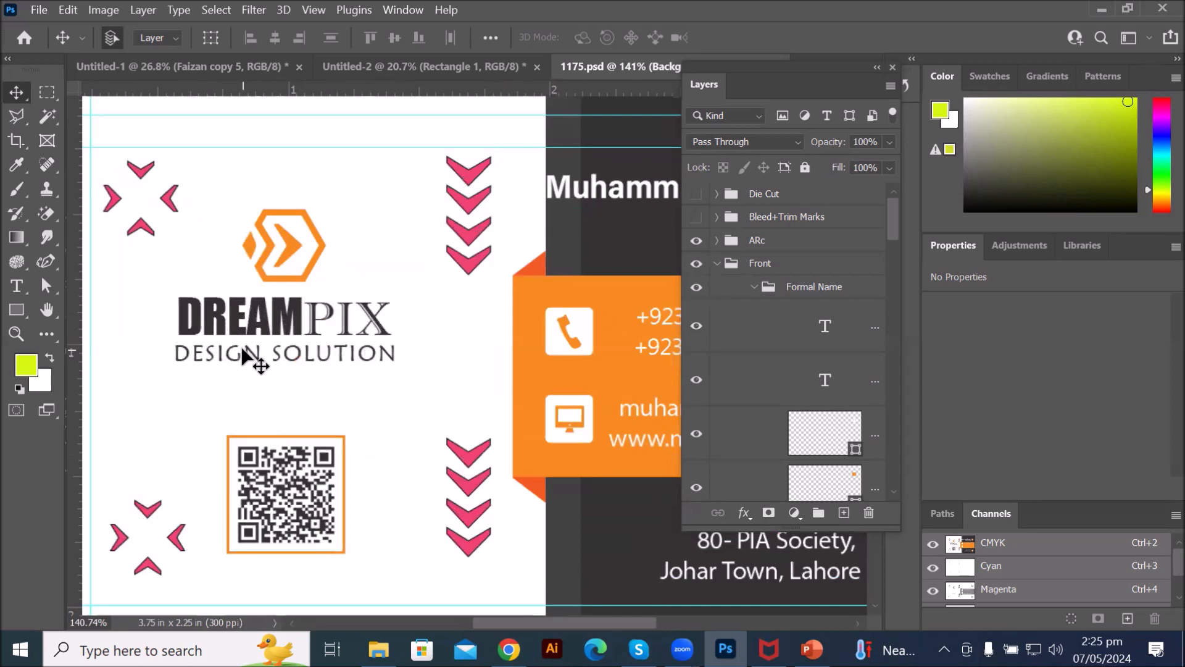
click(697, 267)
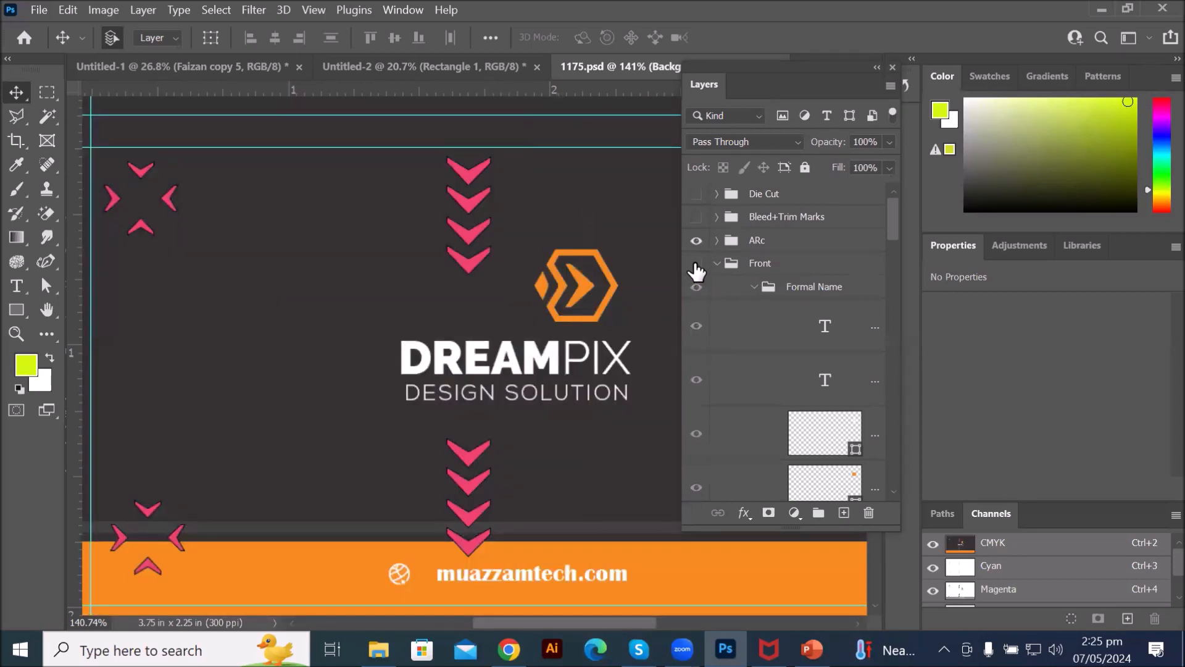
click(696, 268)
click(697, 268)
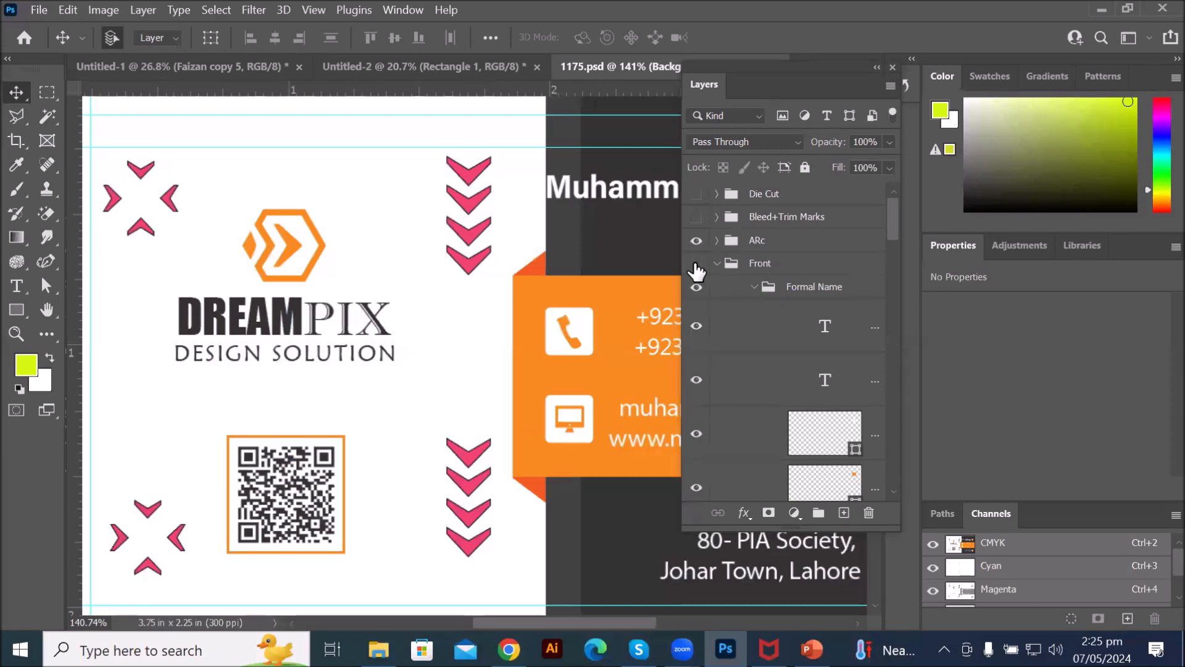
click(696, 267)
click(267, 219)
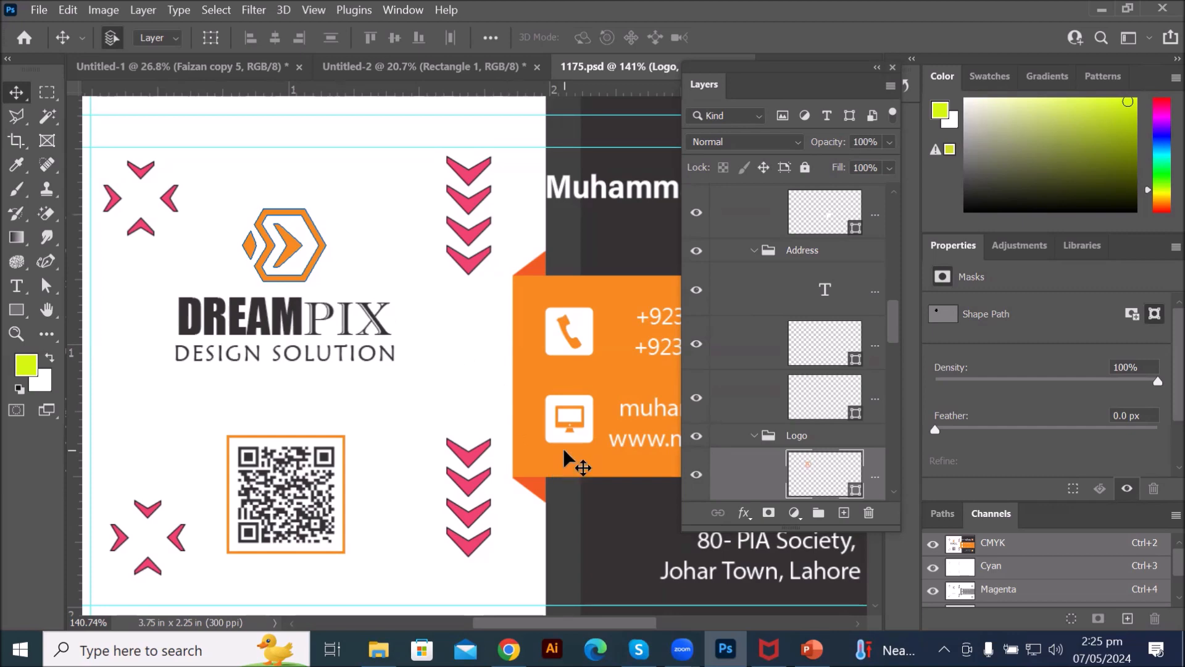
Step: Create a new Letter document, 8.5 x 11 in at 300 ppi, and draw an unfilled square about 2.25 in wide on it
click(50, 12)
click(60, 26)
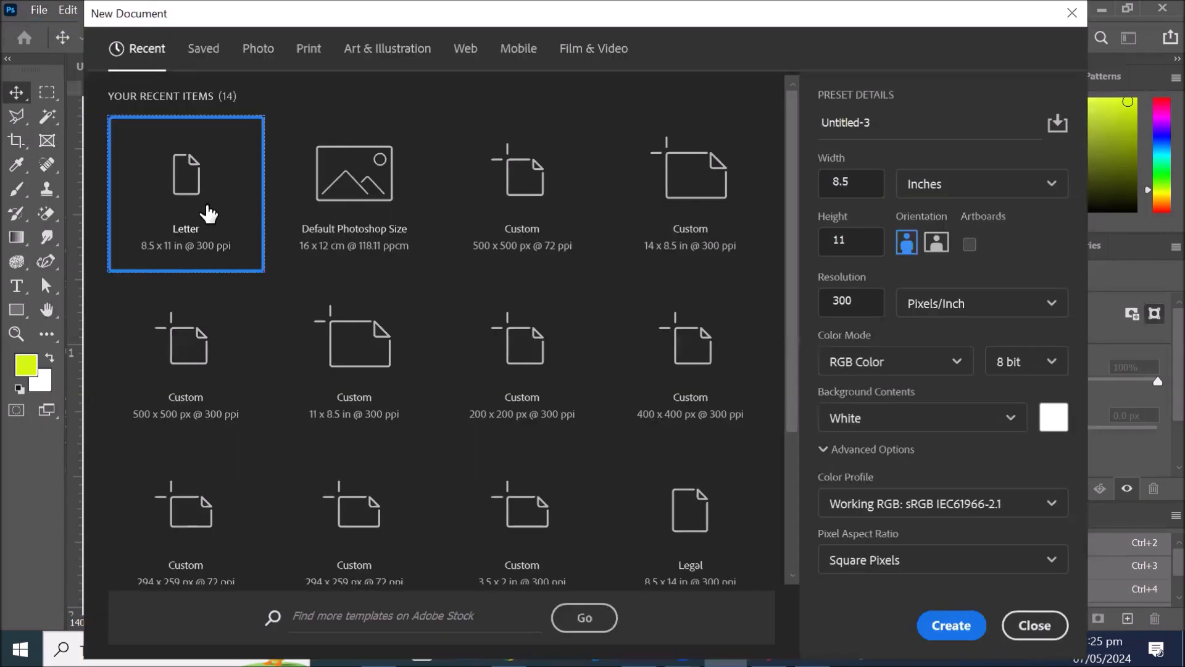
double_click(204, 210)
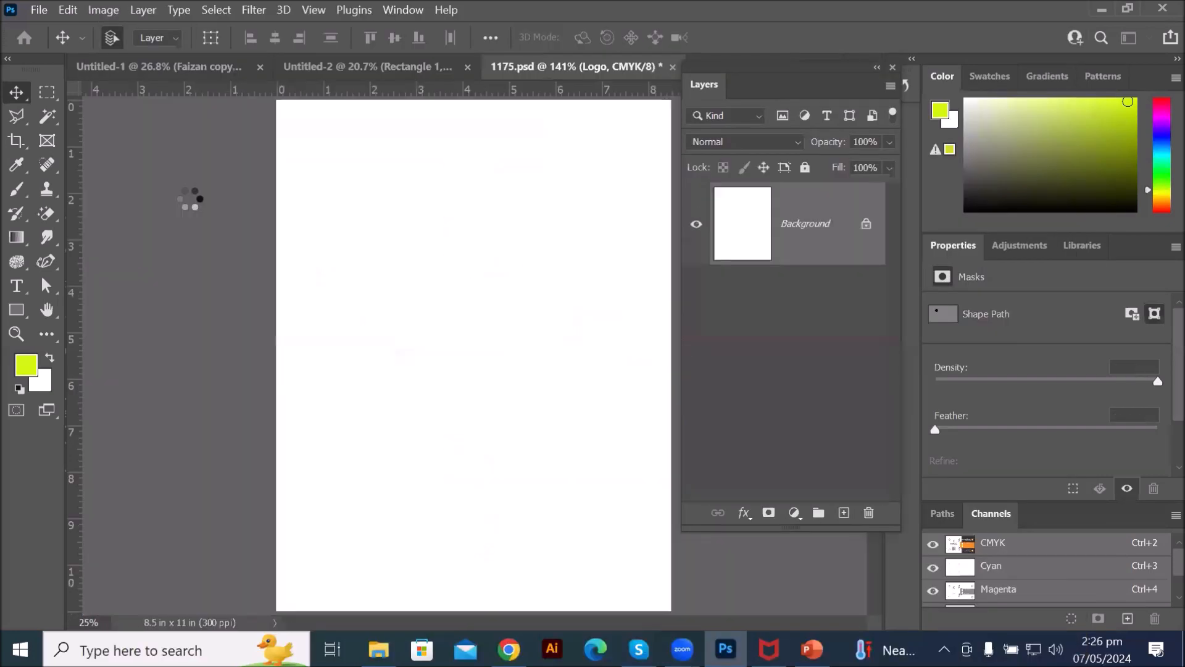
click(15, 312)
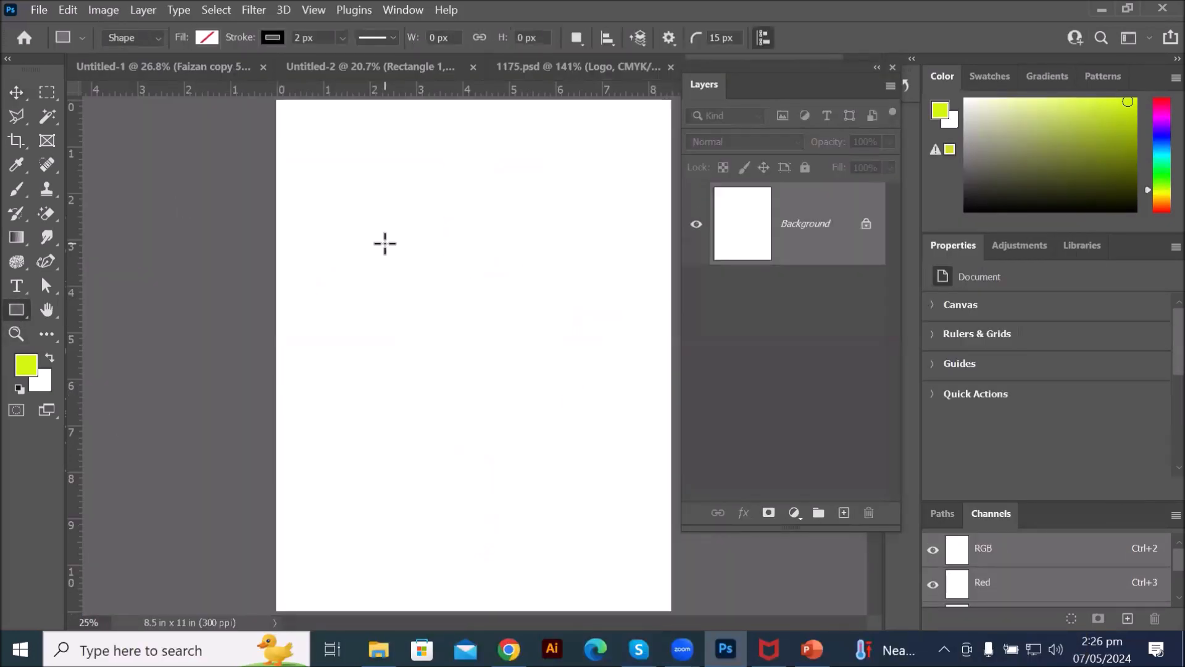
drag(385, 242, 504, 347)
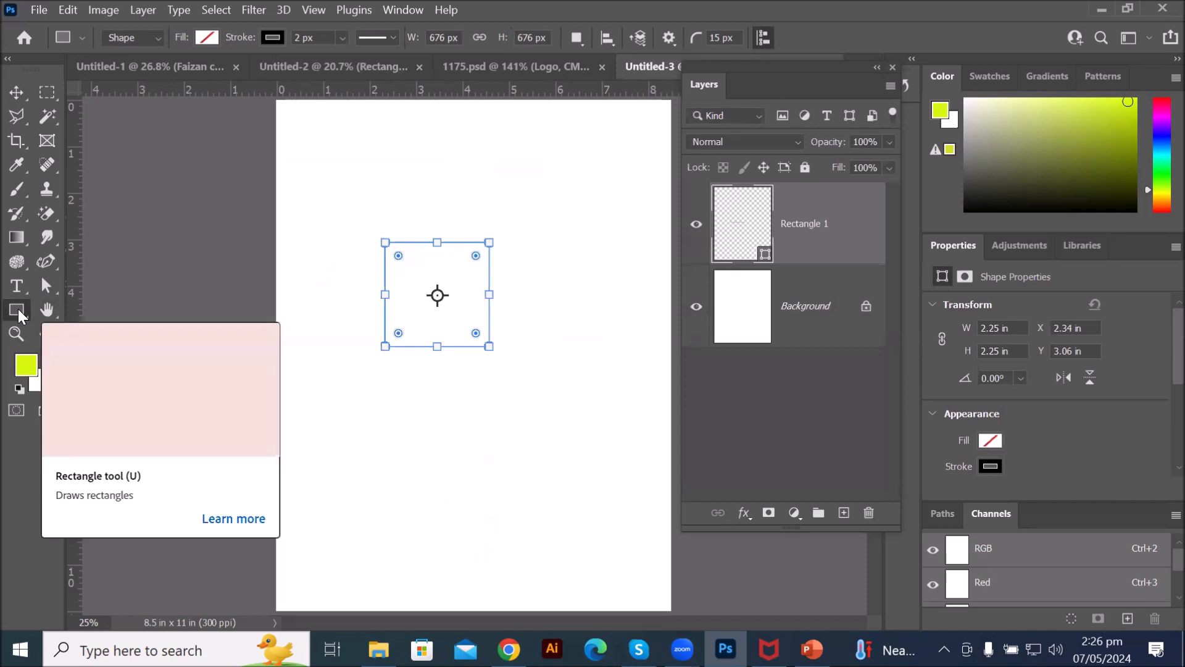
Step: Add an anchor point with the Pen tool at the middle of the square's left and right sides
click(44, 267)
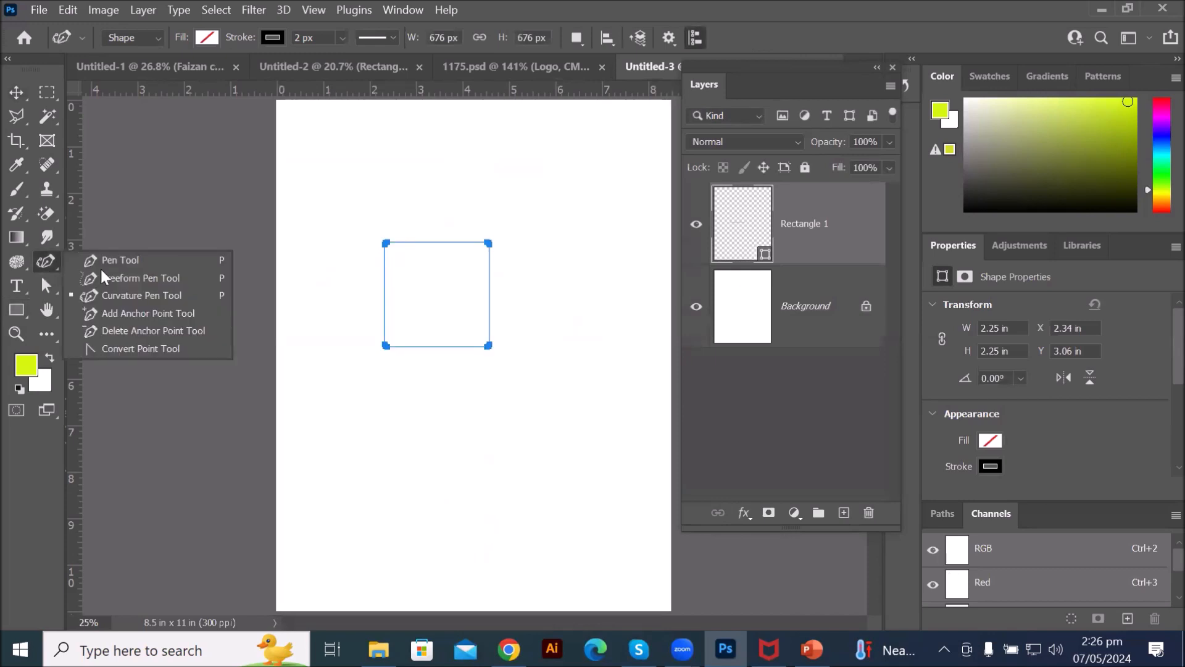
click(123, 266)
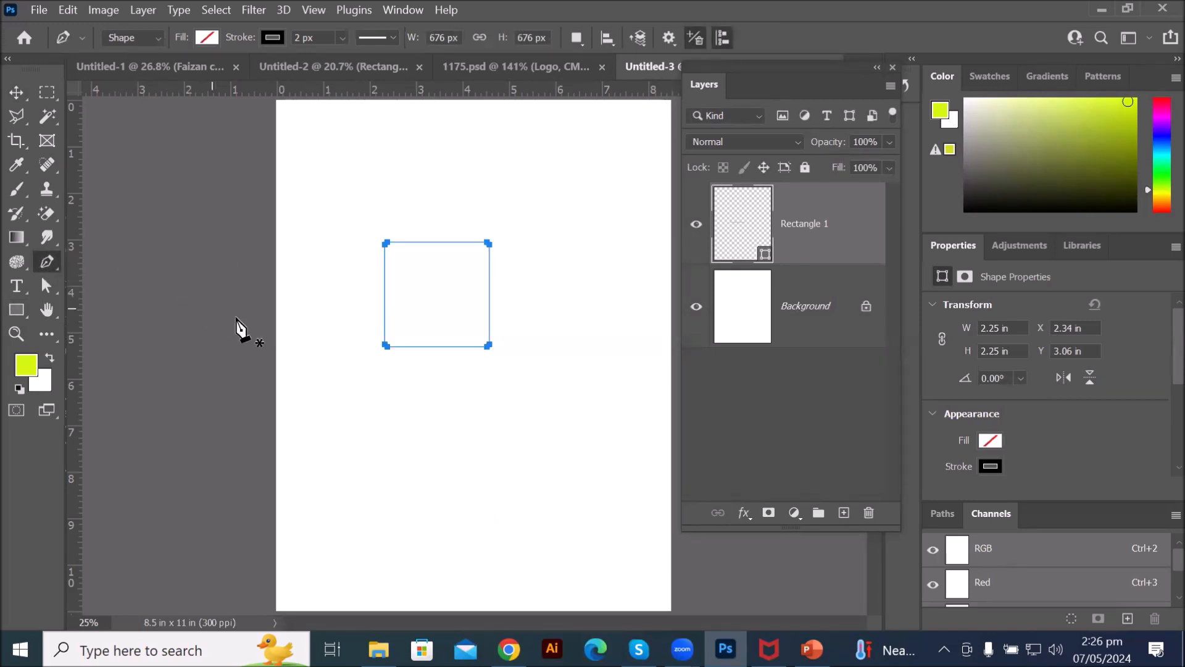
click(385, 291)
drag(384, 296, 385, 299)
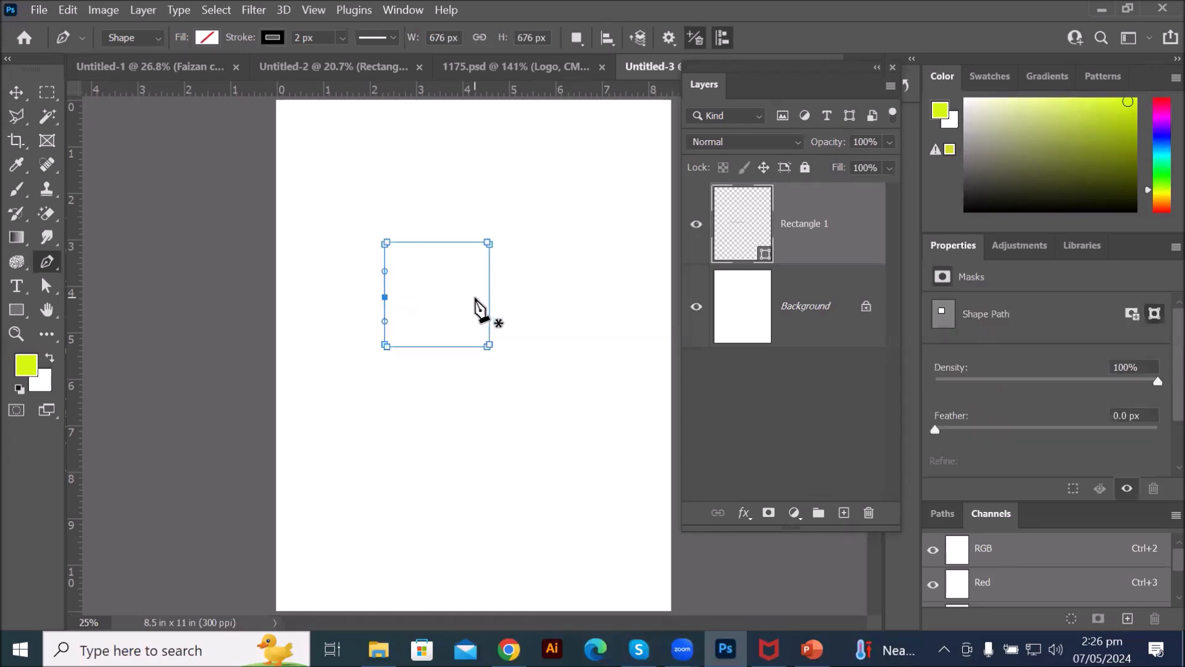
click(490, 295)
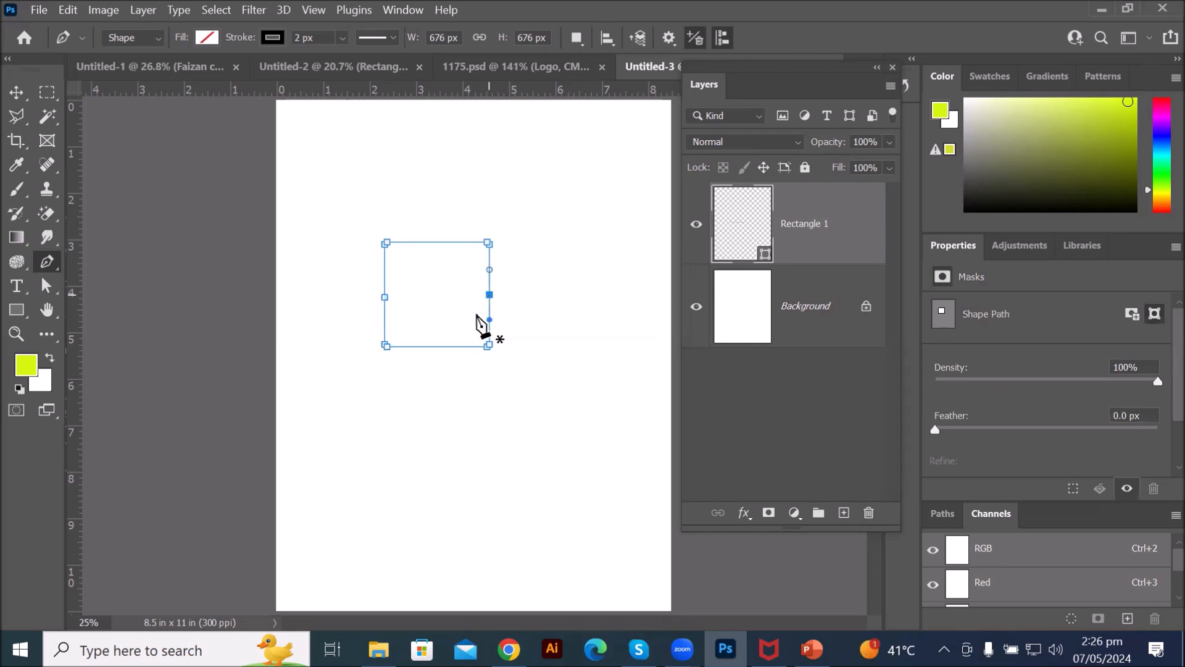
Step: Pull the left and right middle anchor points inward with the Direct Selection tool to form an hourglass with a narrow waist
click(44, 287)
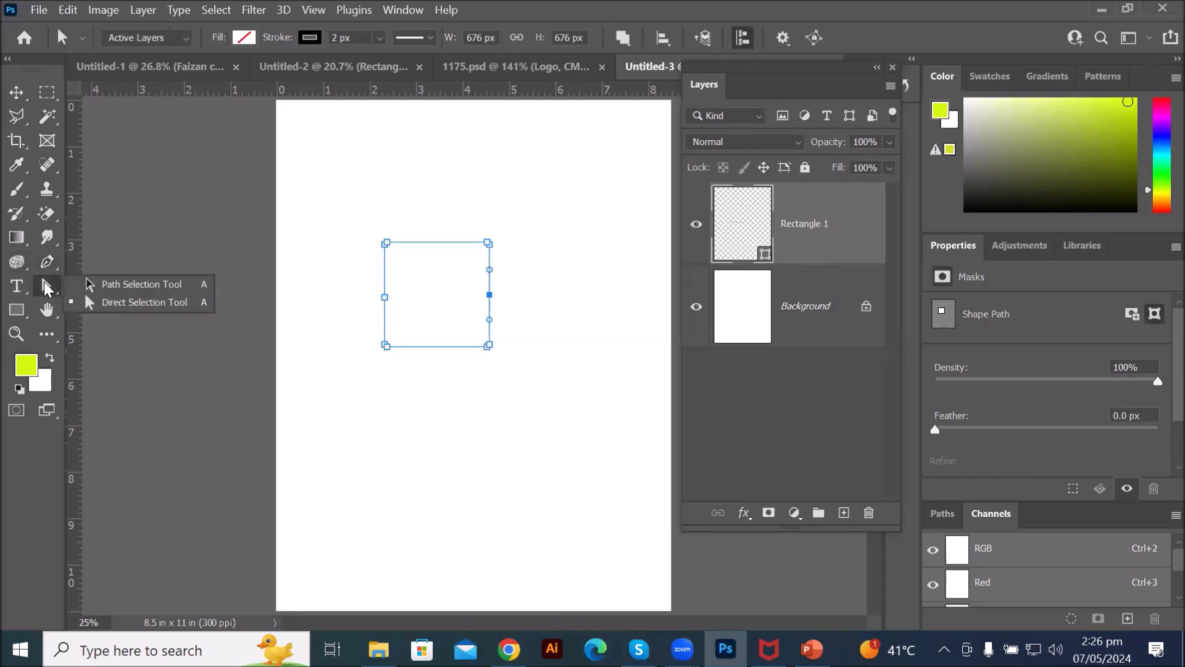
click(161, 304)
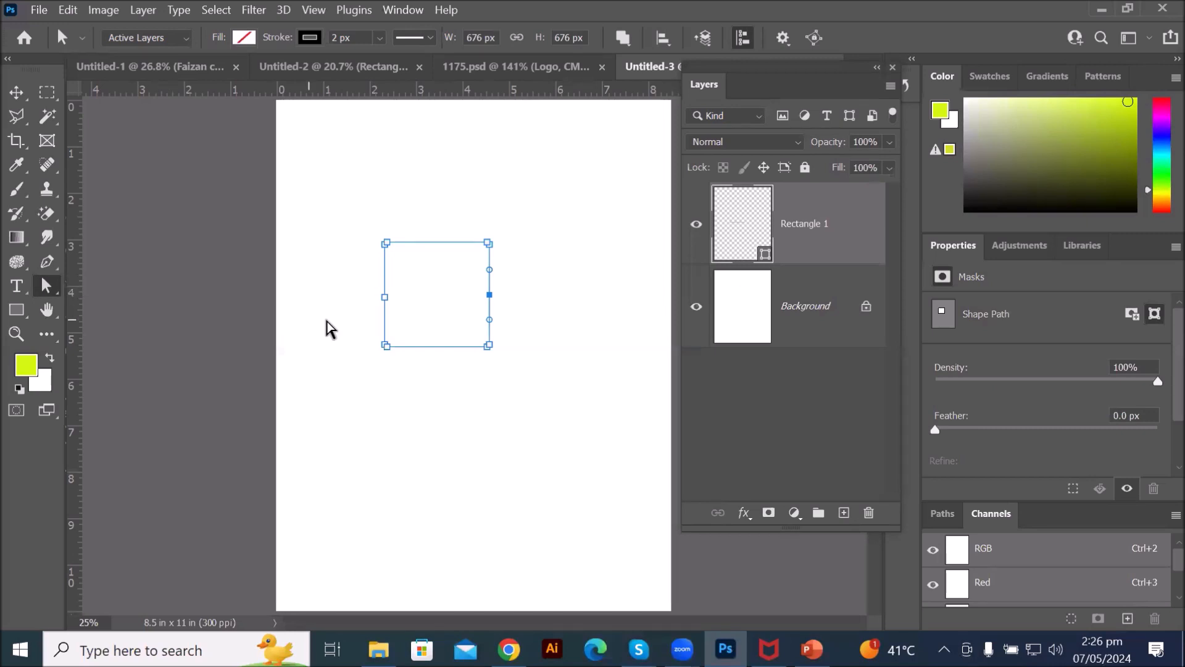
click(385, 299)
drag(385, 300, 427, 298)
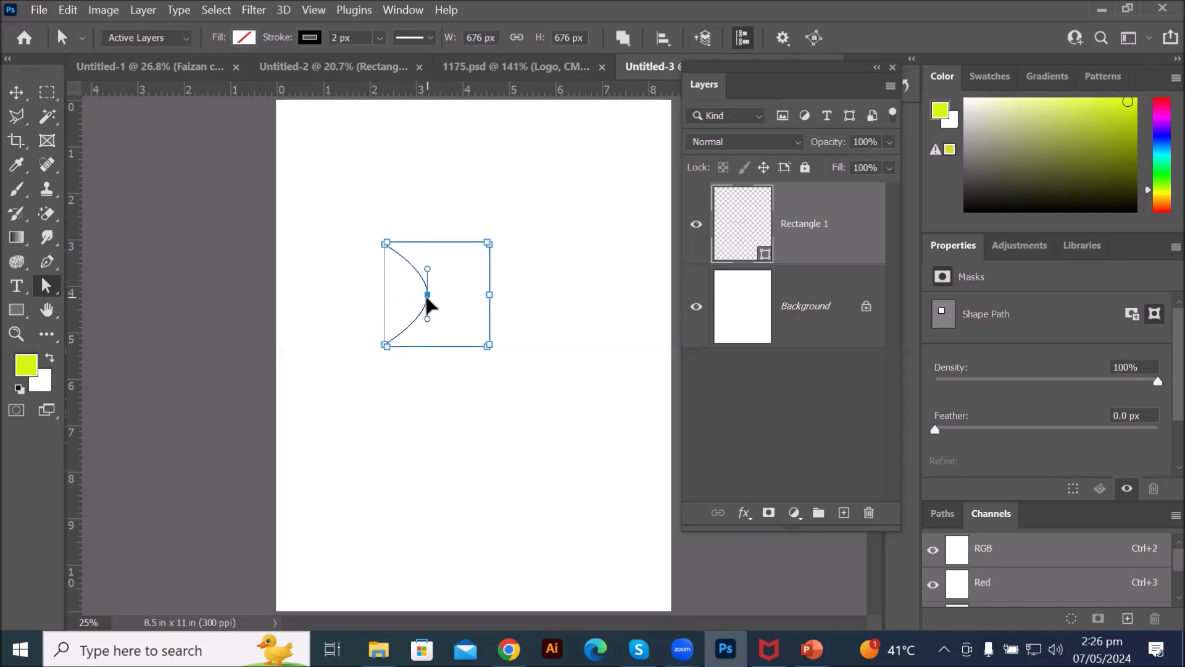
click(490, 295)
drag(490, 296, 452, 297)
drag(452, 299, 452, 299)
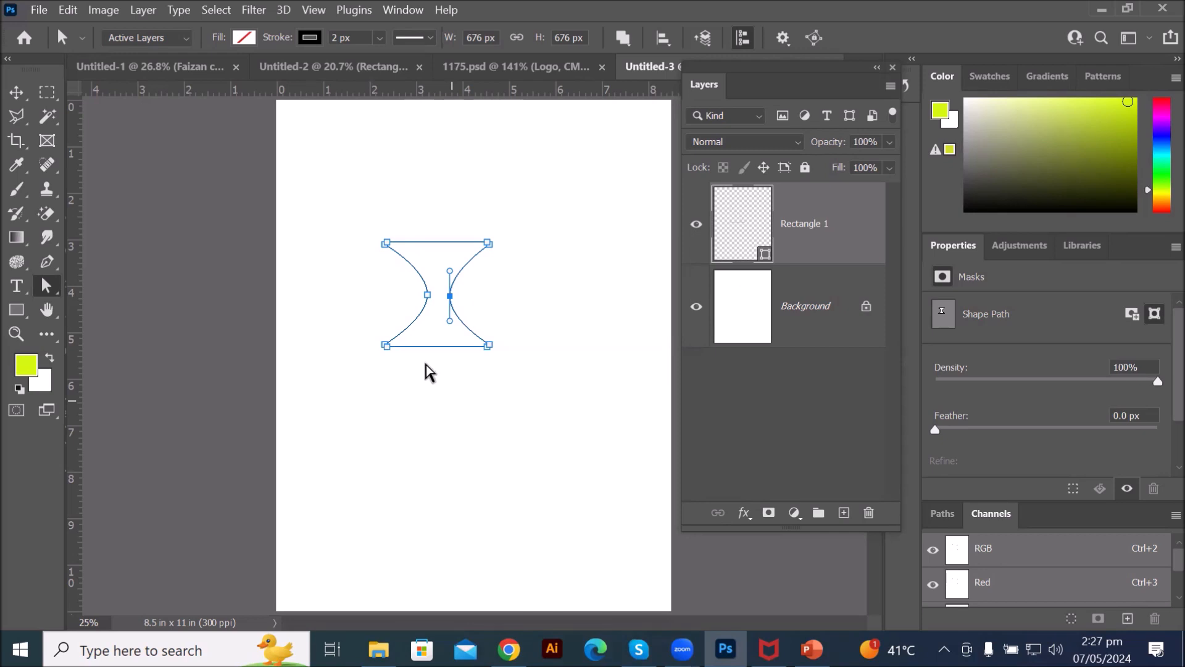
Step: Convert the hourglass's two waist anchor points into sharp corners with the Convert Point tool and check the outline without its anchors shown
scroll(416, 286, up, 2)
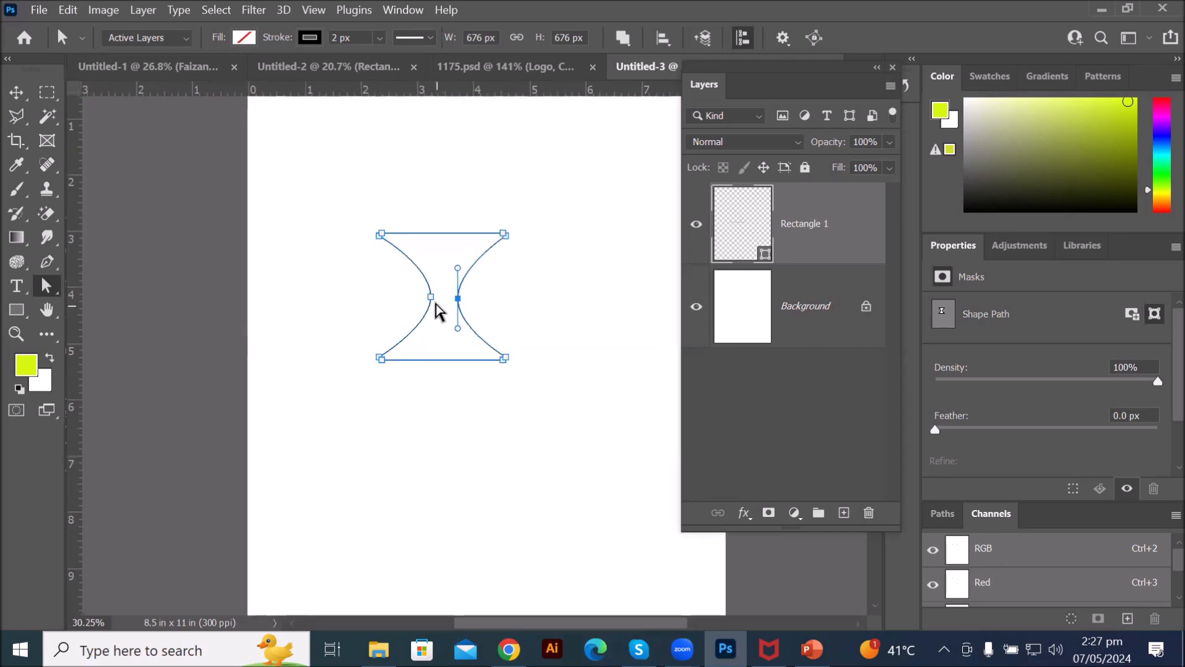
click(431, 297)
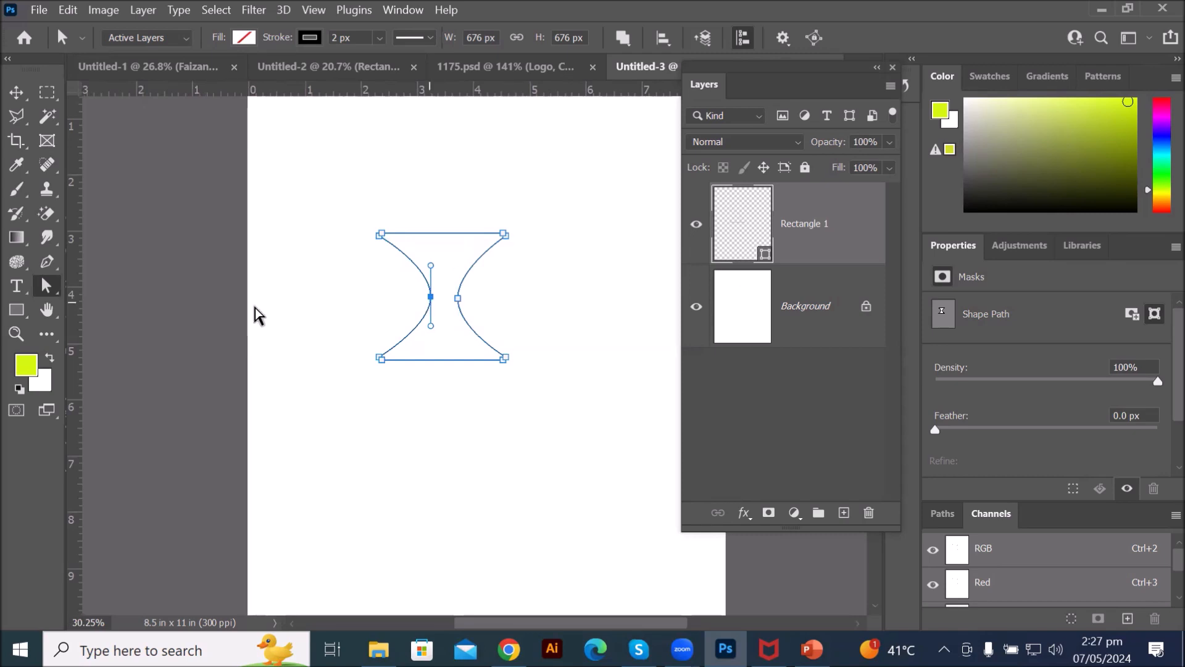
click(55, 266)
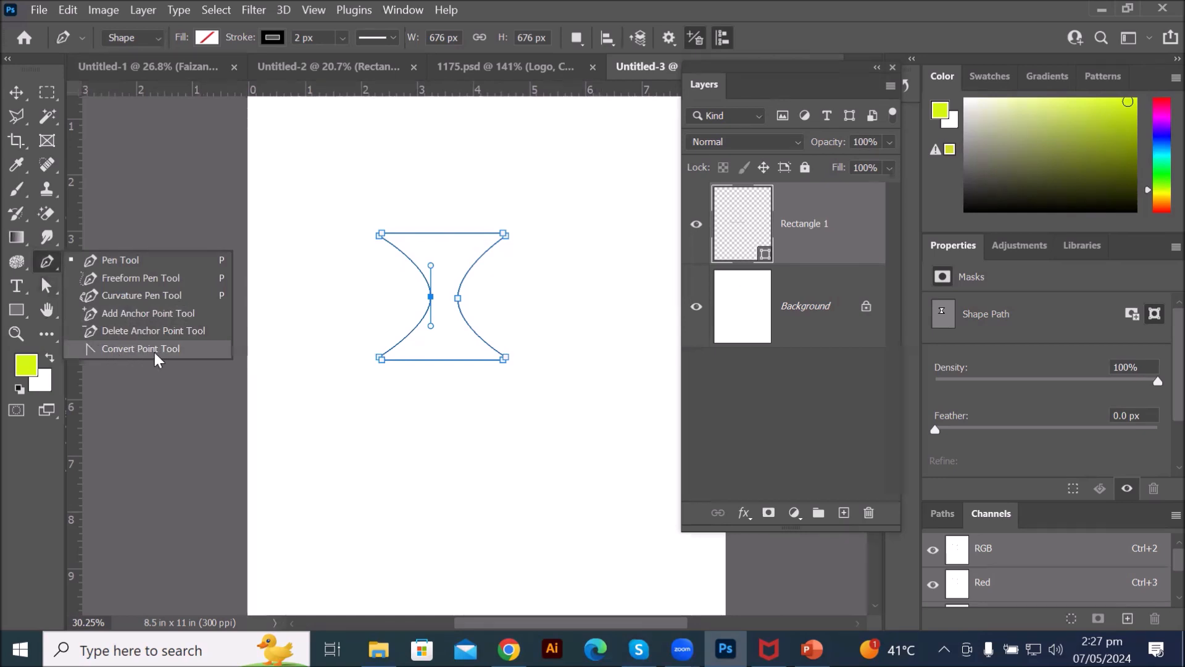
click(154, 350)
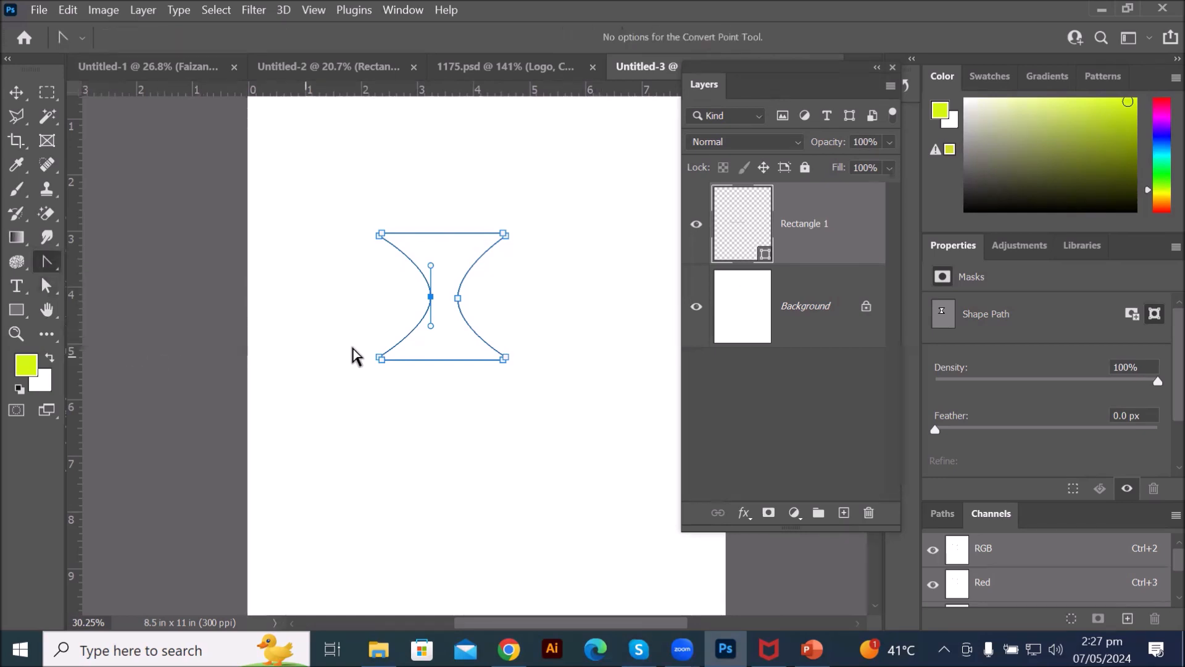
click(431, 297)
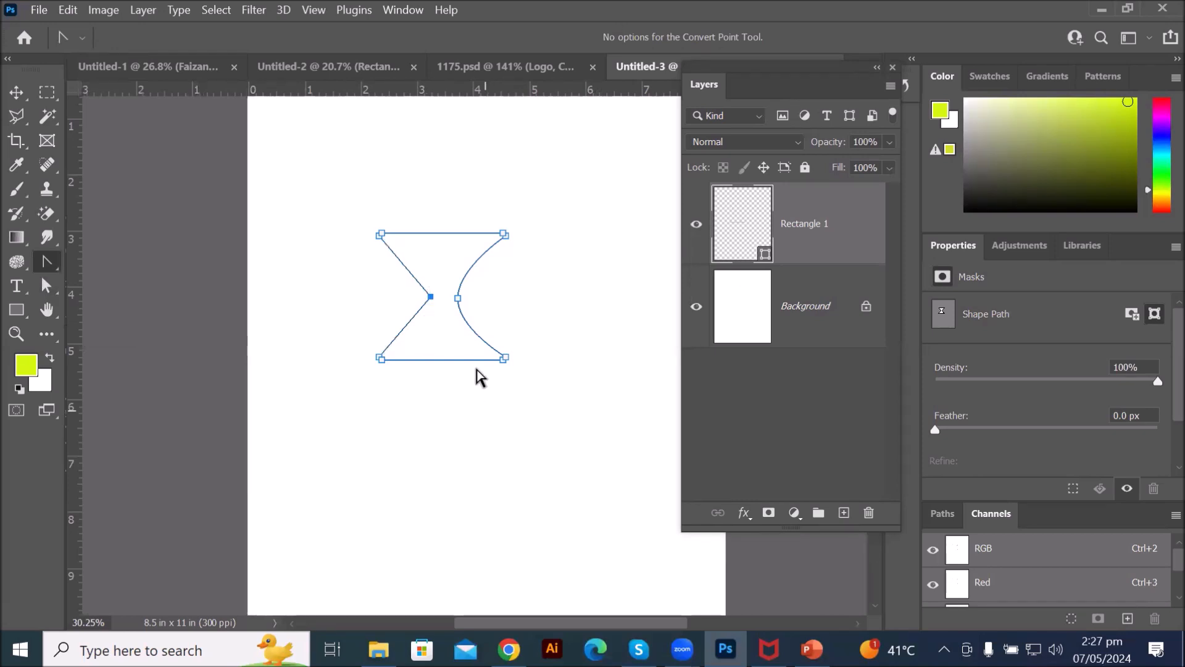
click(458, 298)
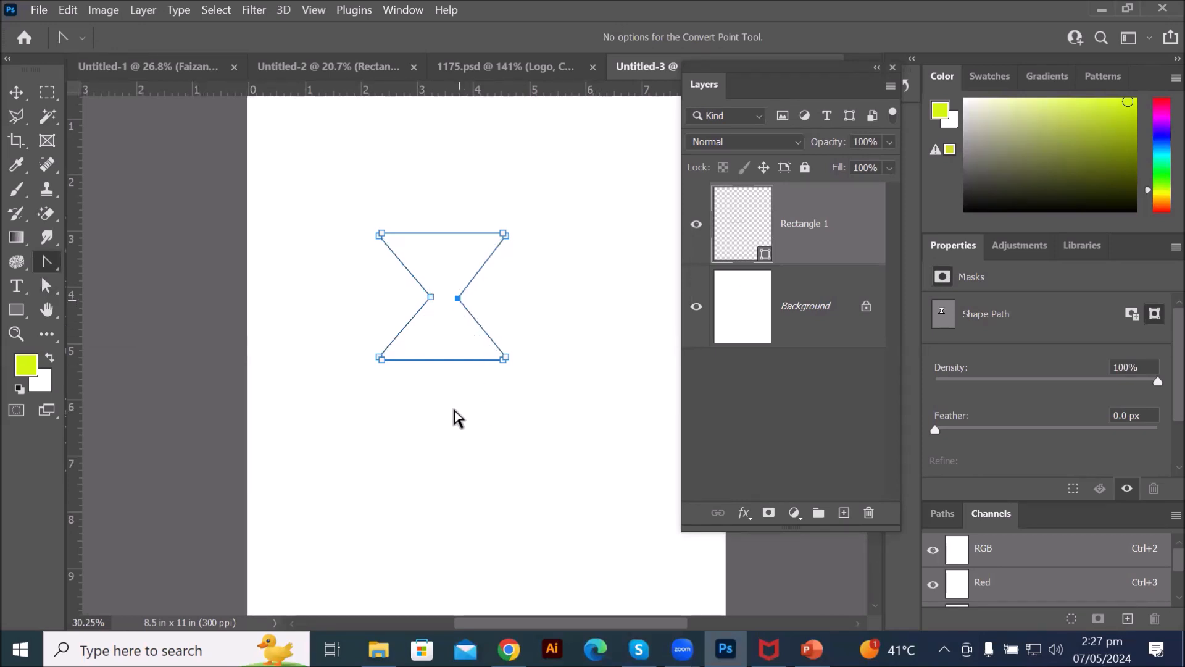
click(9, 98)
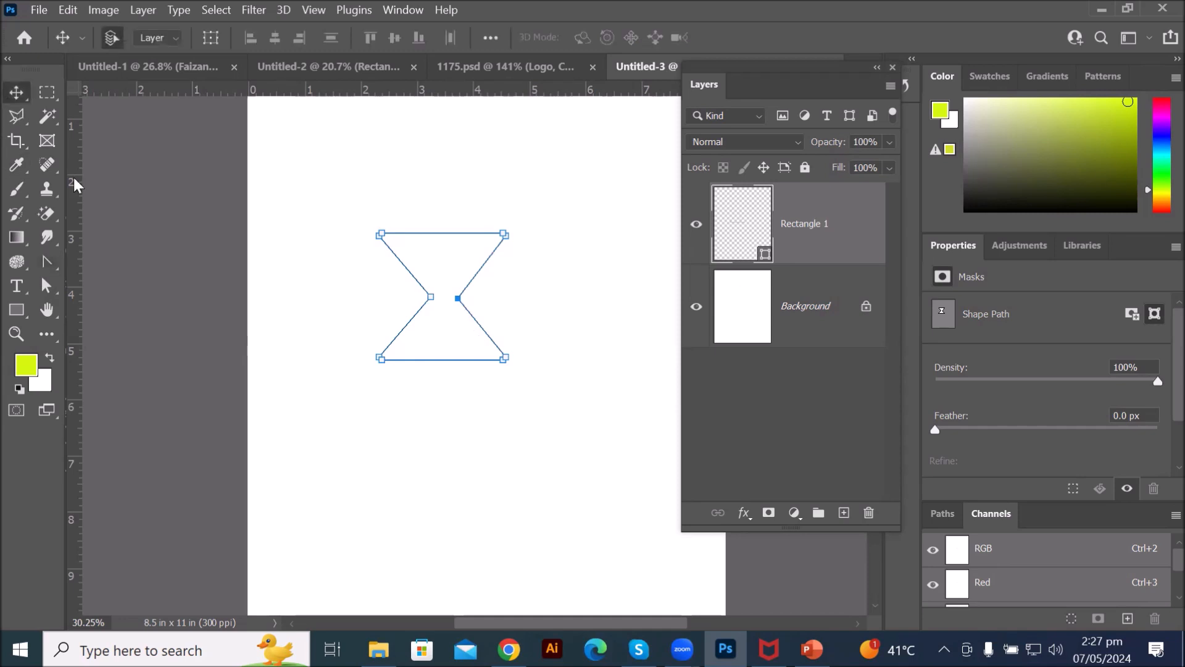
click(732, 307)
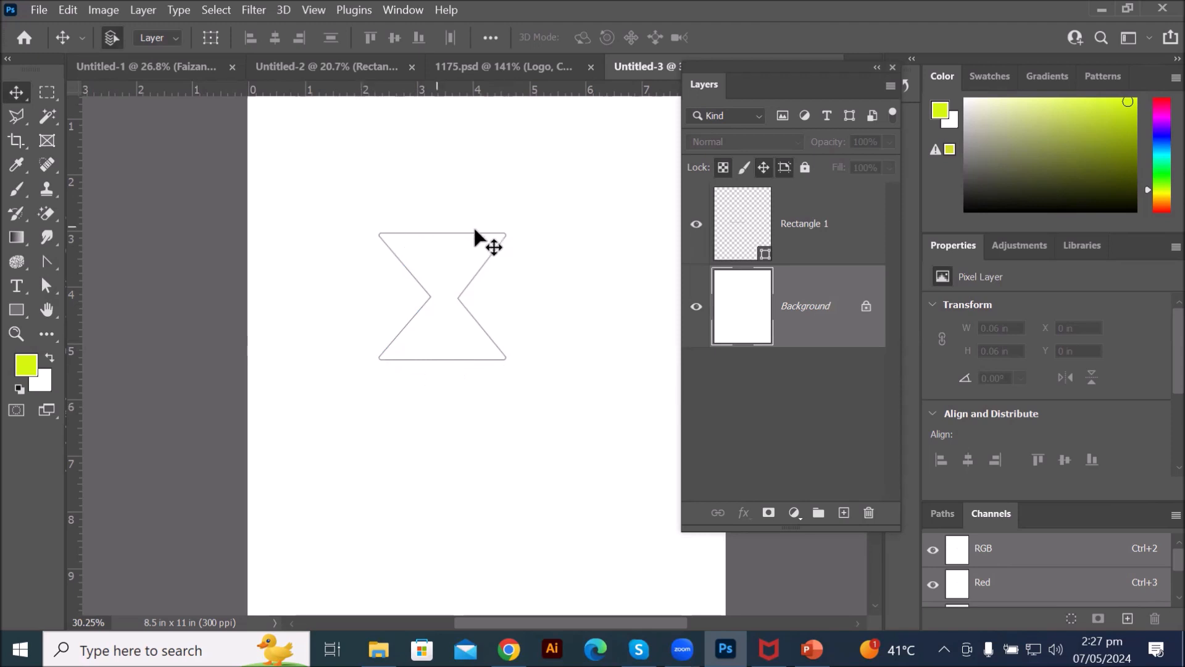
click(733, 226)
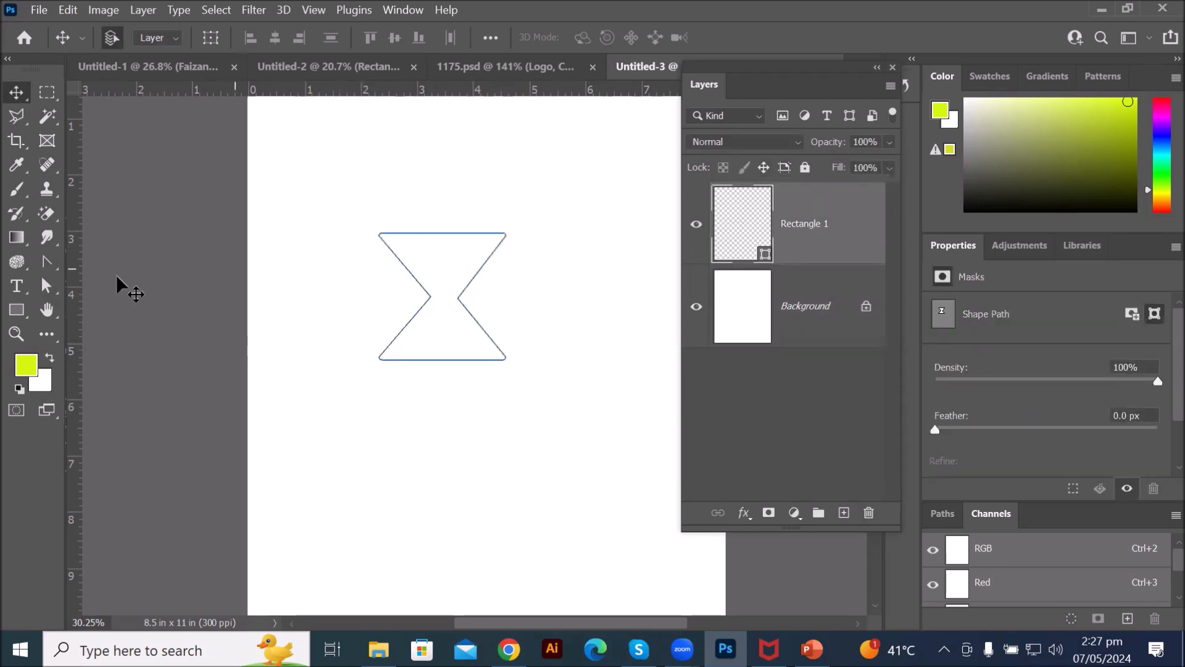
Step: Draw a closed four-cornered shape with the Pen tool across the page's full width at its lower end, about 2544 x 982 px
click(53, 269)
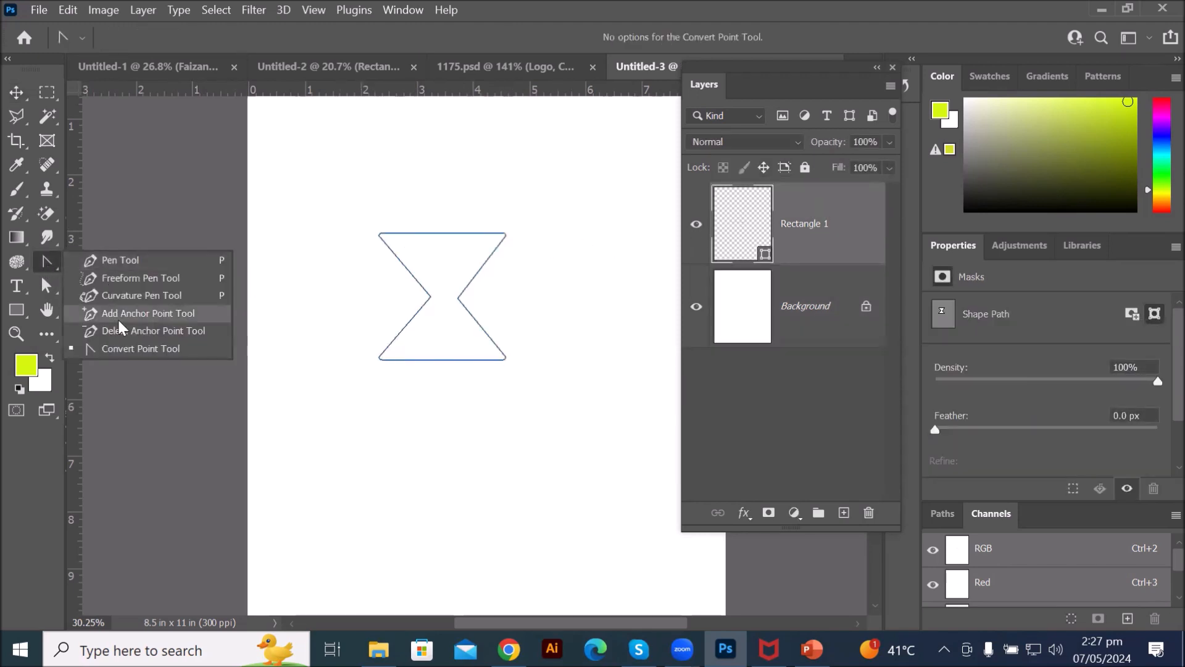
click(175, 260)
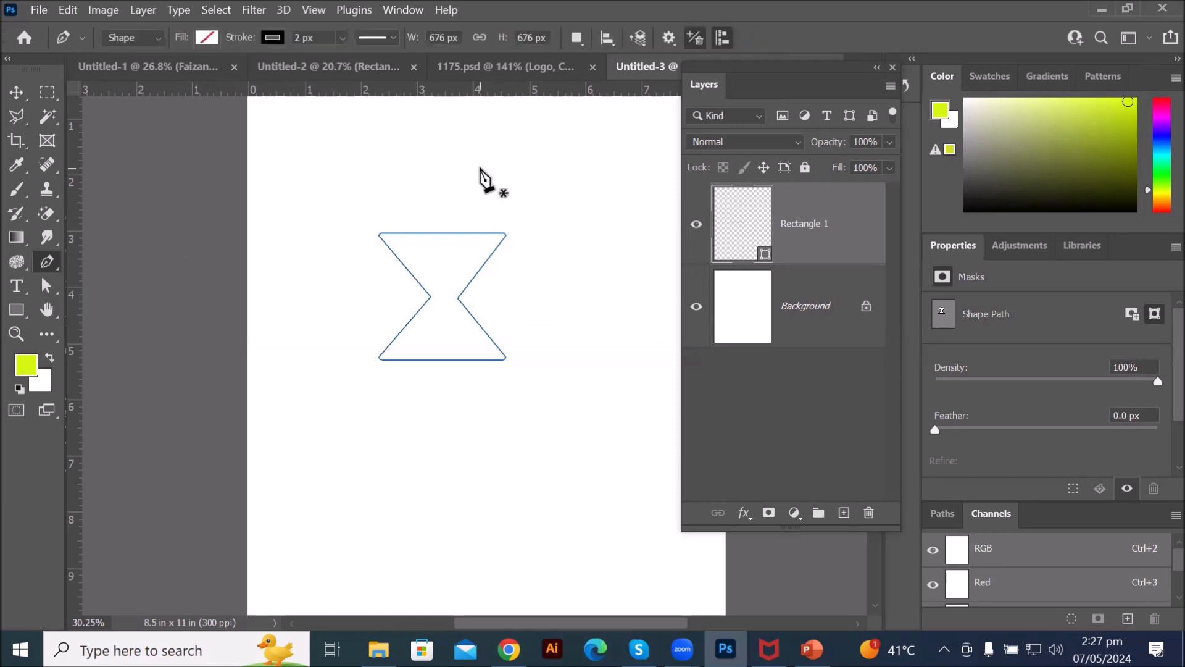
scroll(480, 177, down, 3)
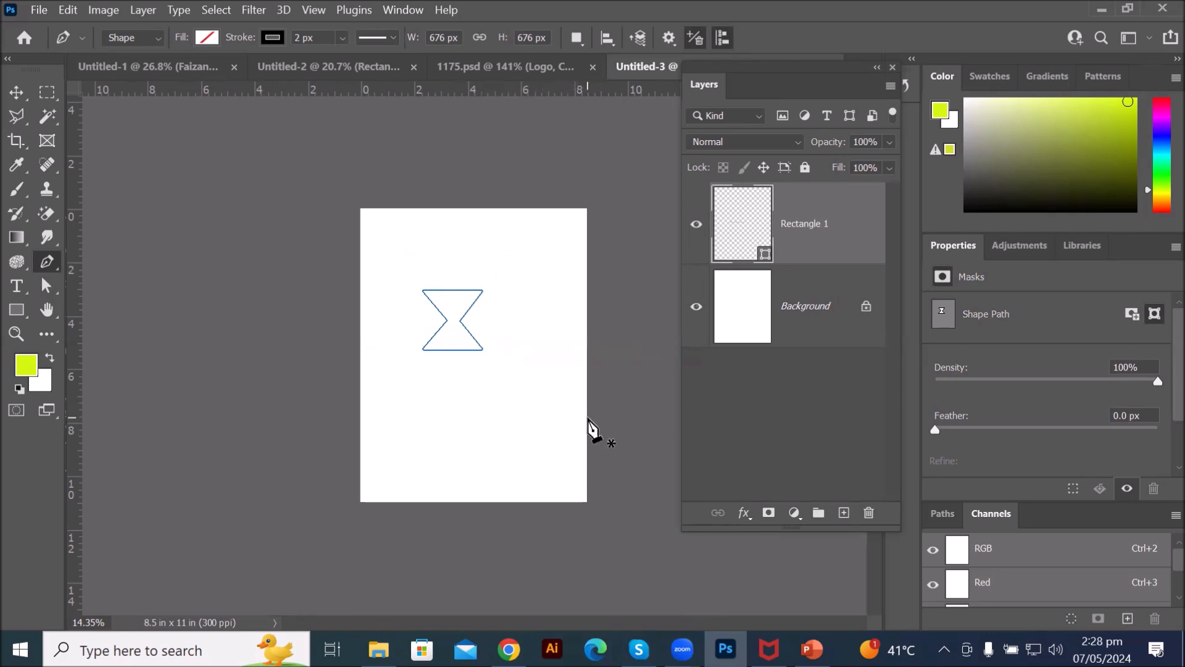
click(586, 418)
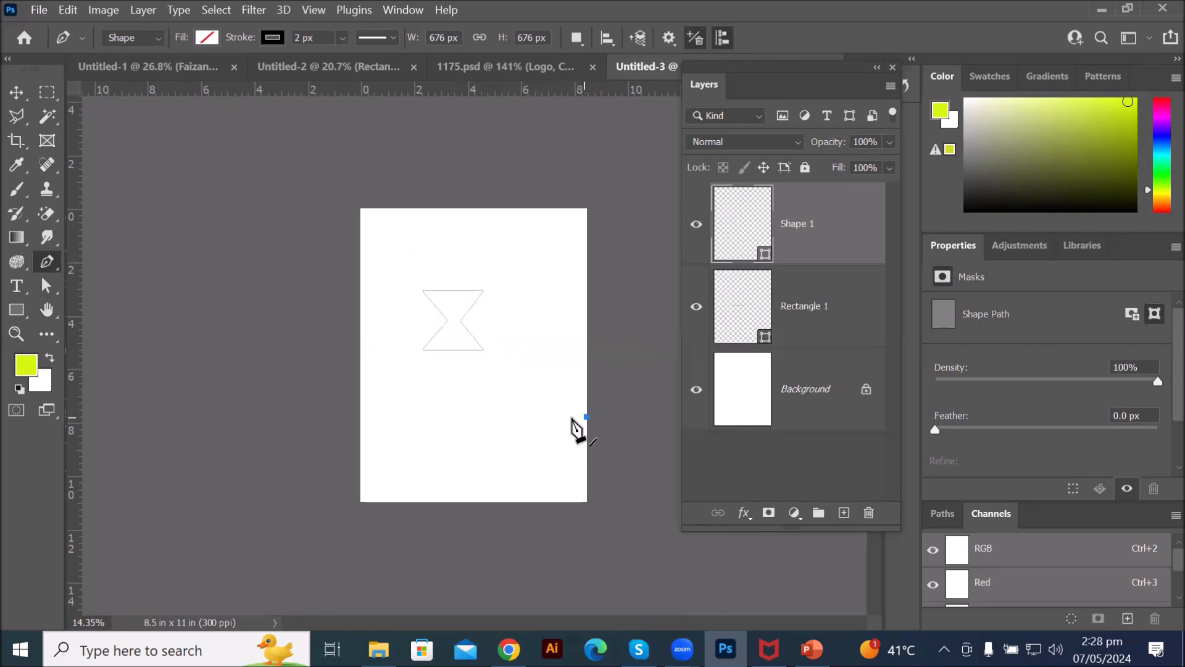
click(361, 413)
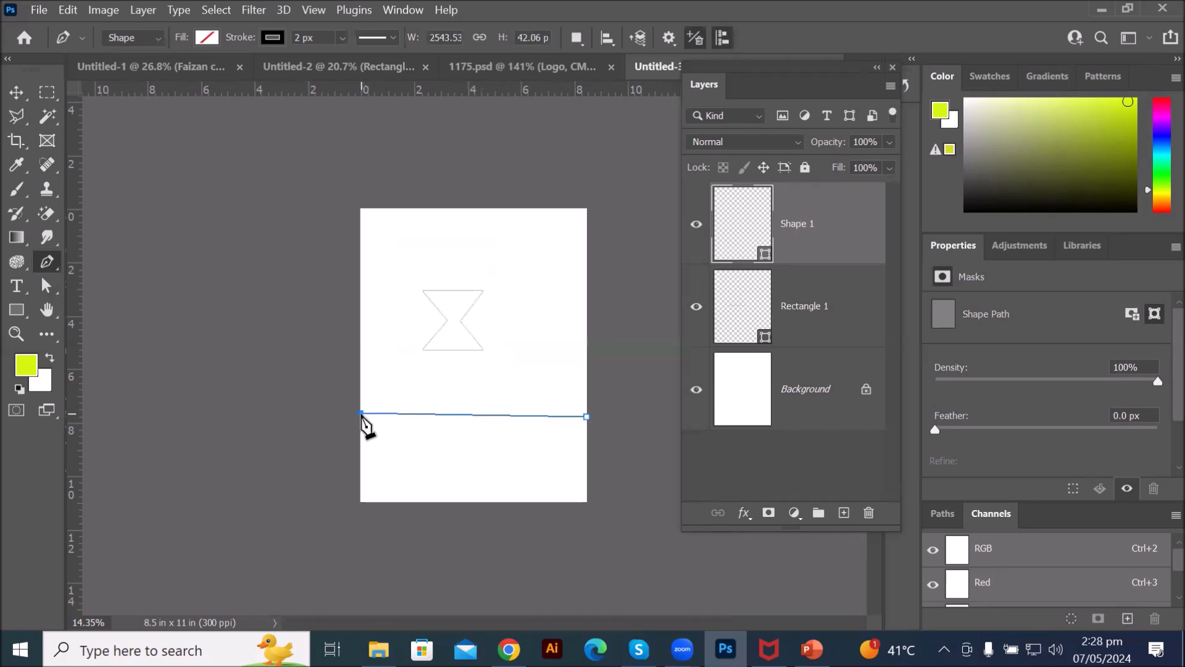
click(361, 501)
click(585, 499)
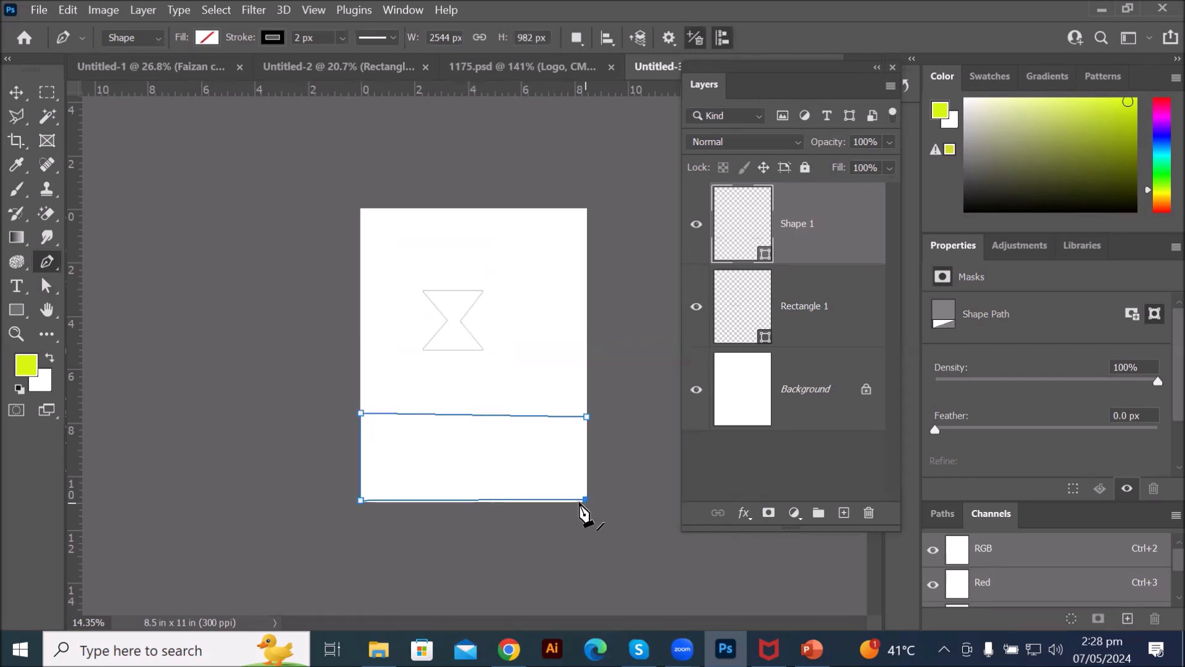
click(586, 417)
Step: Fill the new four-cornered shape with blue from the recently used colors
click(207, 39)
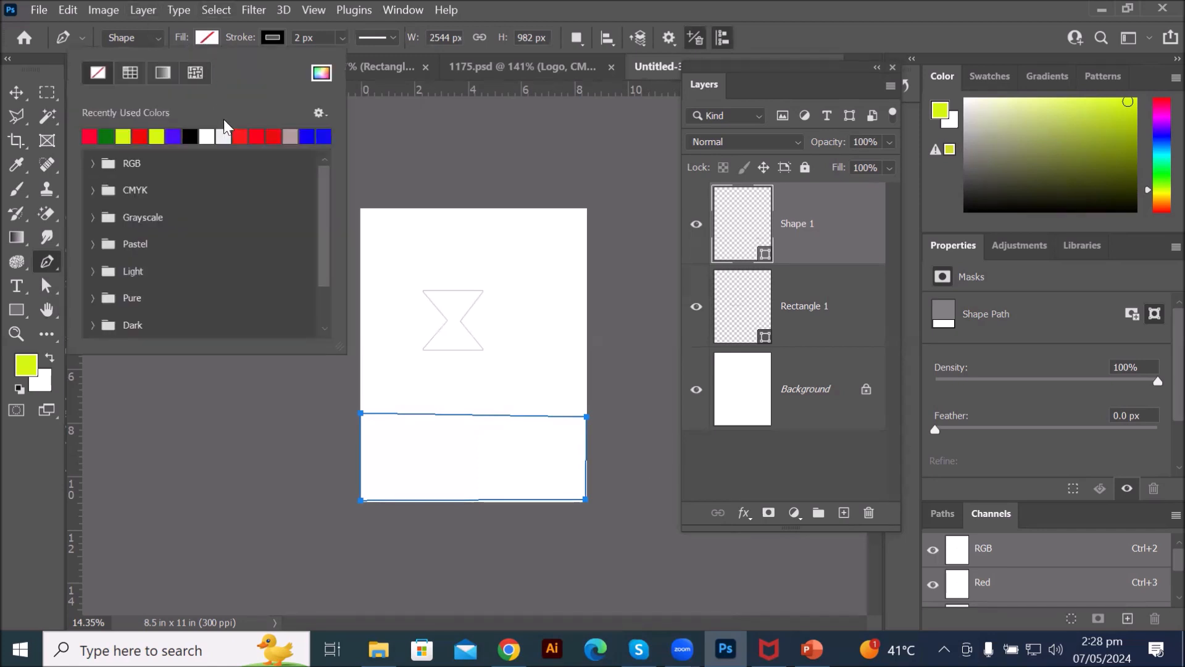
click(242, 132)
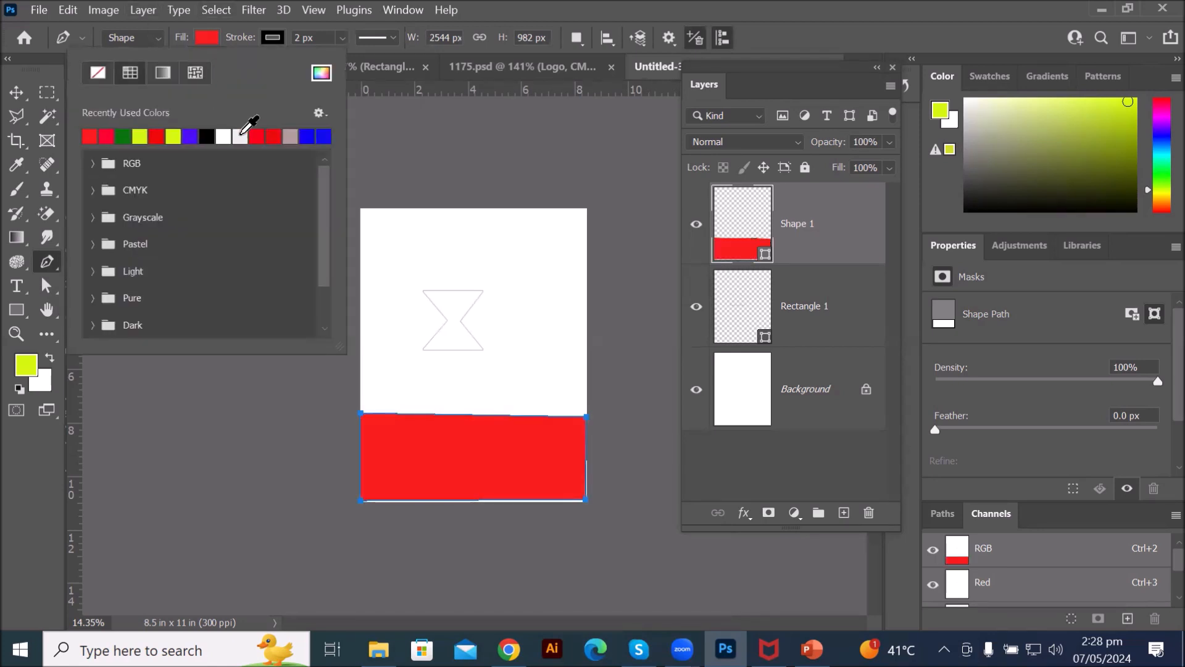
click(307, 135)
Step: Thicken the blue shape's black stroke to about 86.55 px and change its line style to dashed
click(271, 38)
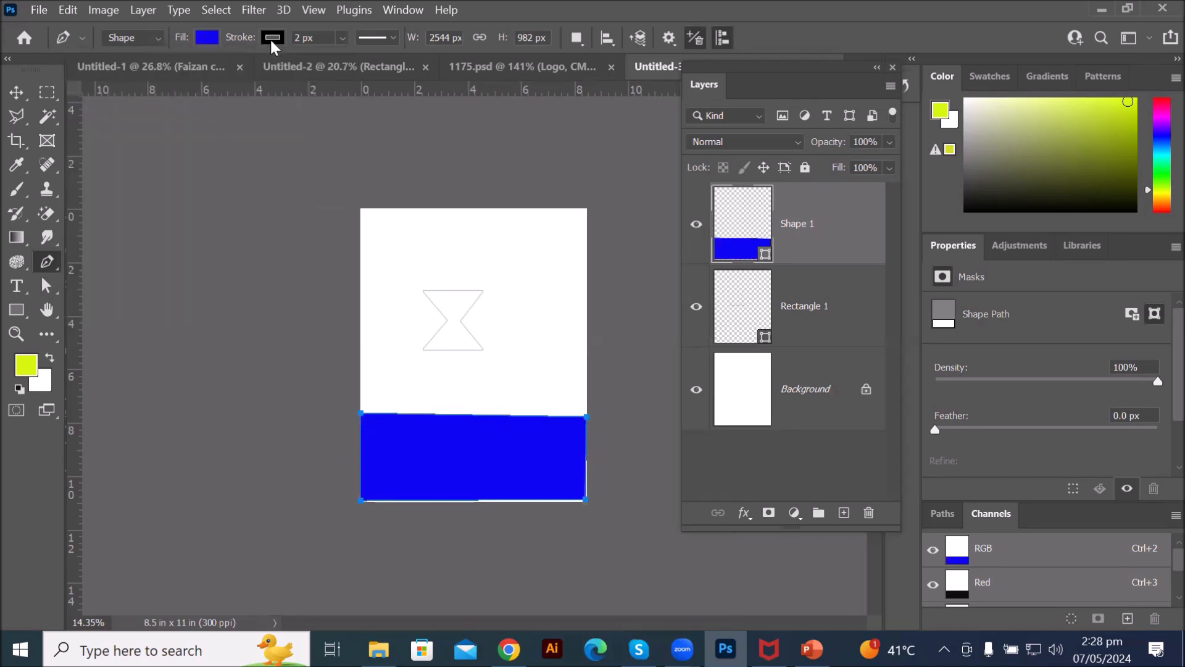
click(341, 37)
drag(350, 58, 379, 57)
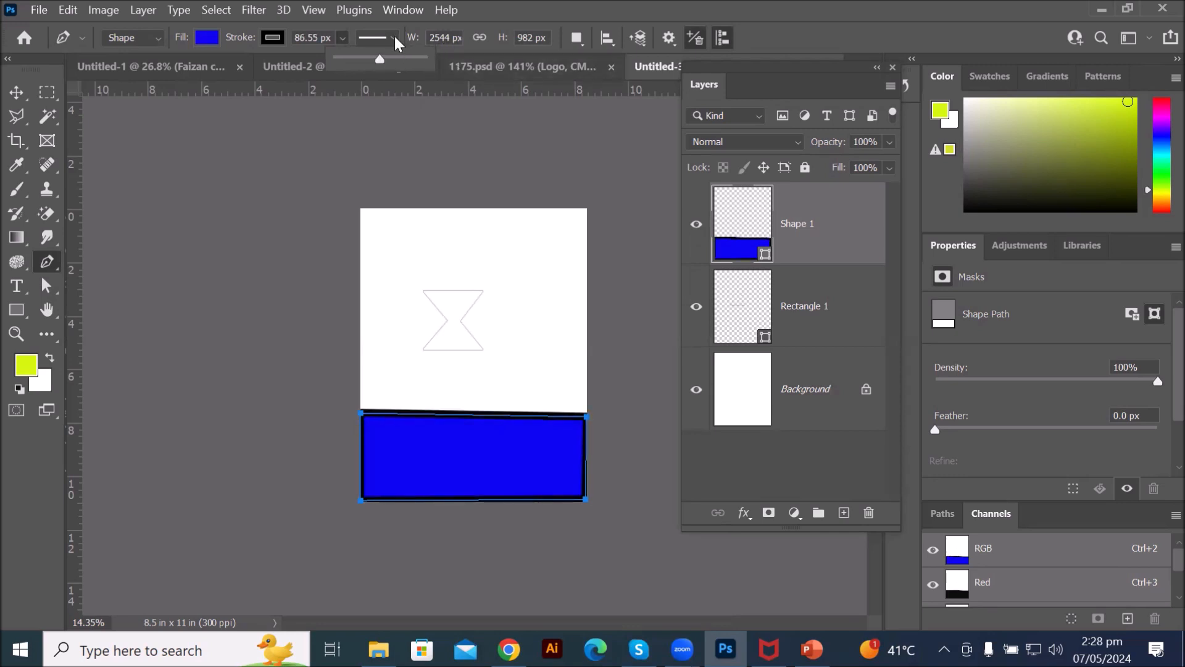
click(388, 38)
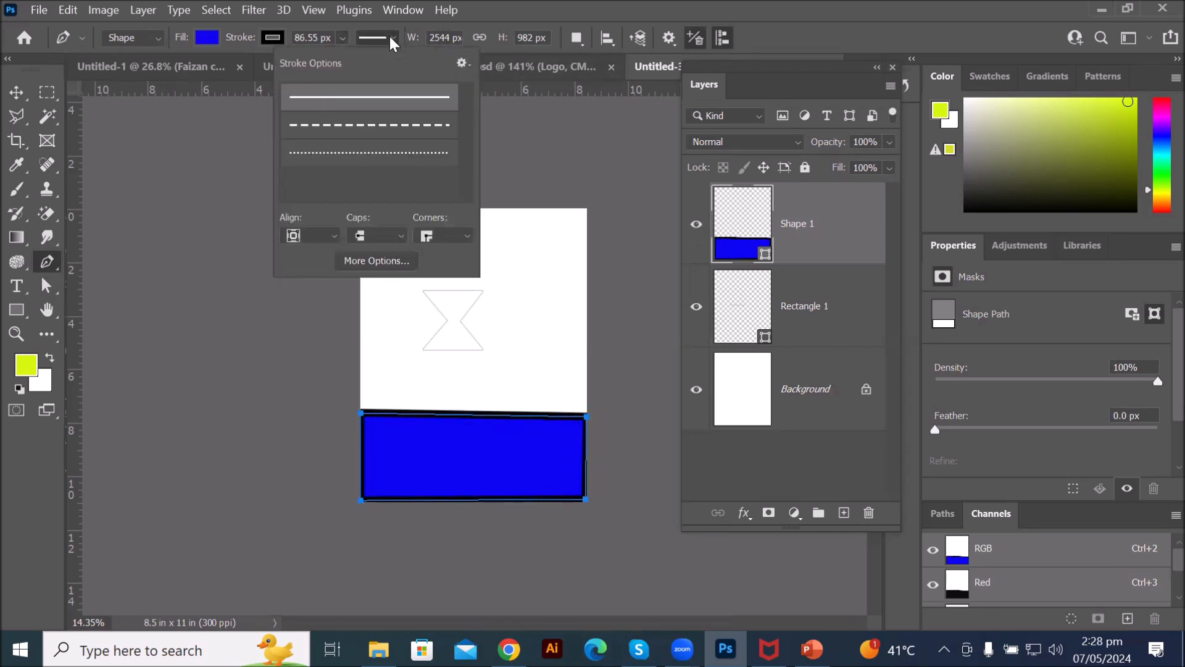
click(406, 126)
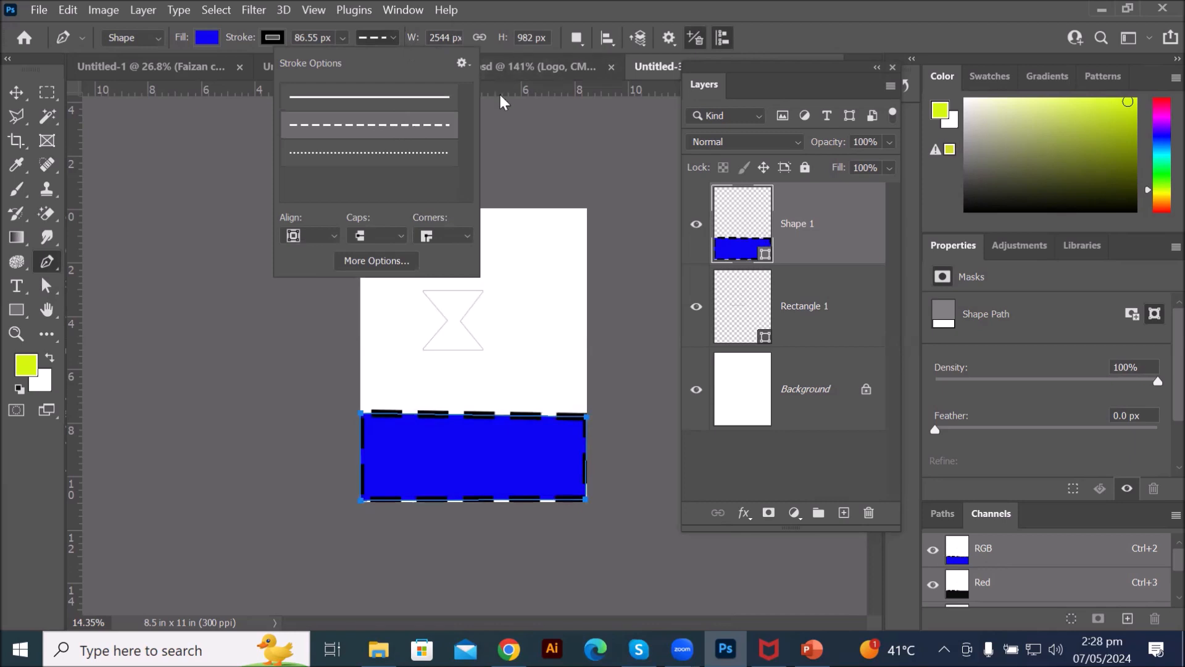
Step: Draw a closed triangle about 940 × 543 px with the Pen tool near the top of the page
click(500, 14)
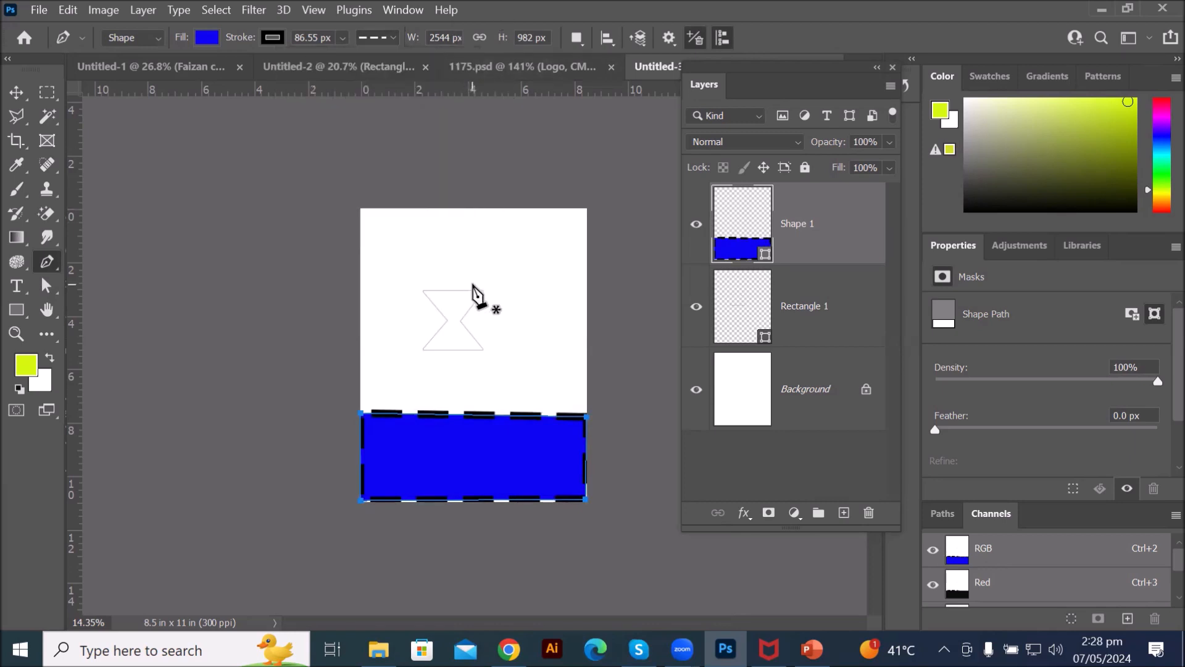
click(481, 218)
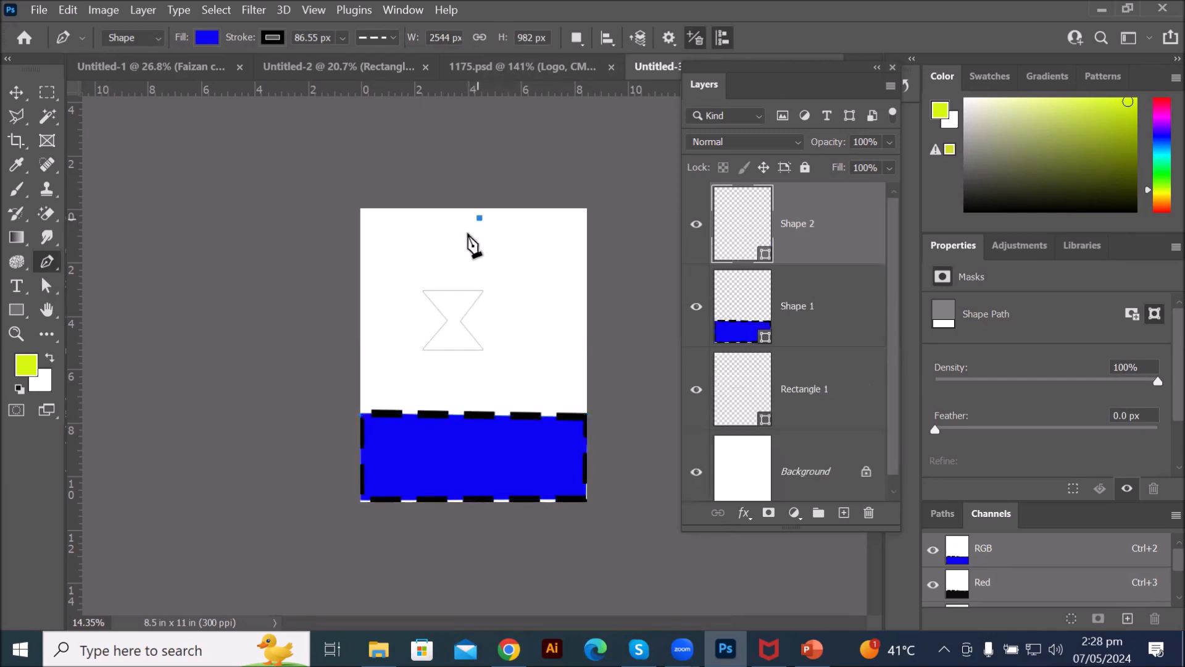
click(429, 264)
click(514, 266)
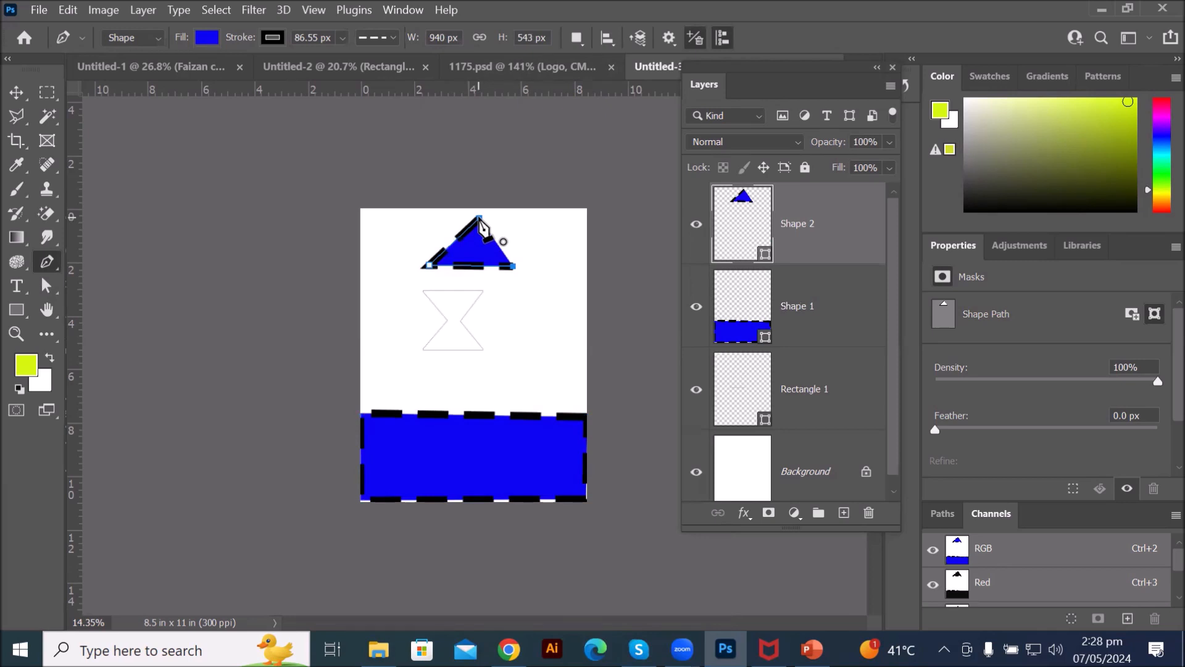
click(479, 218)
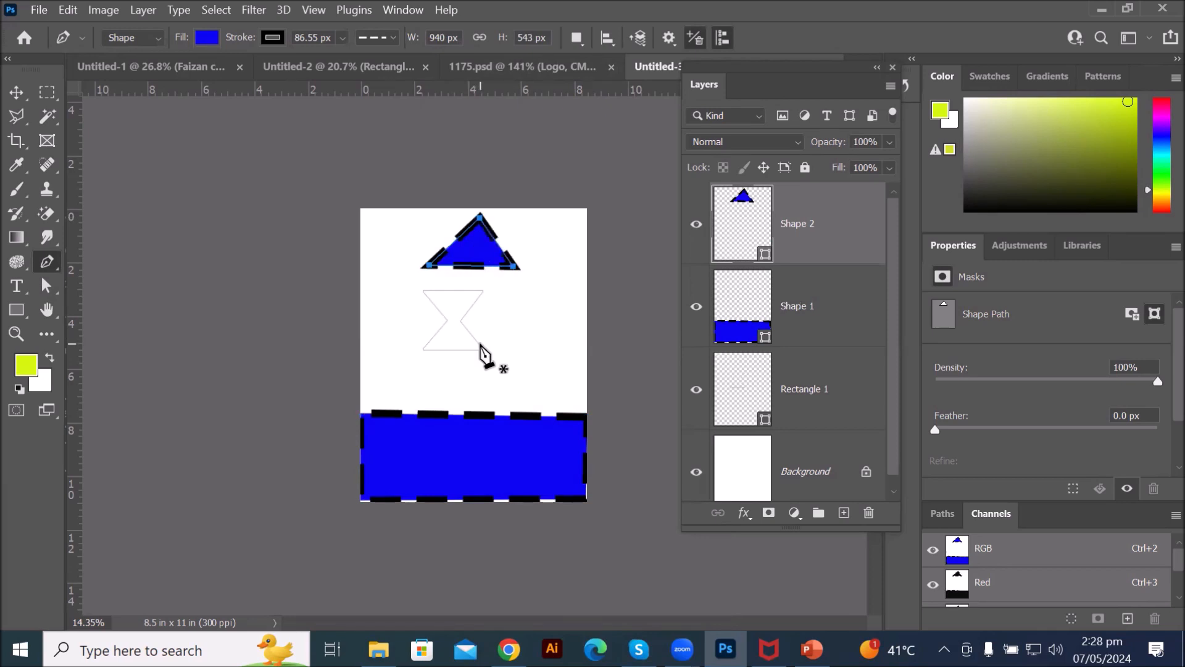
Step: Give the triangle a solid red stroke and a greyish-pink fill
click(391, 38)
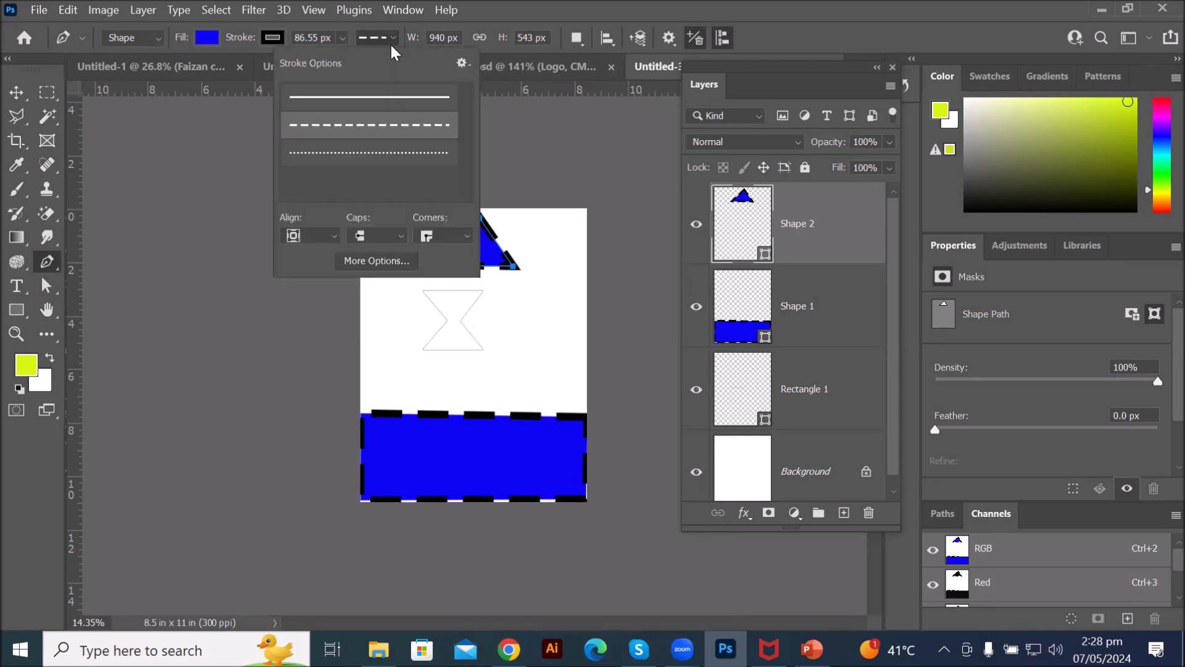
click(383, 98)
click(319, 37)
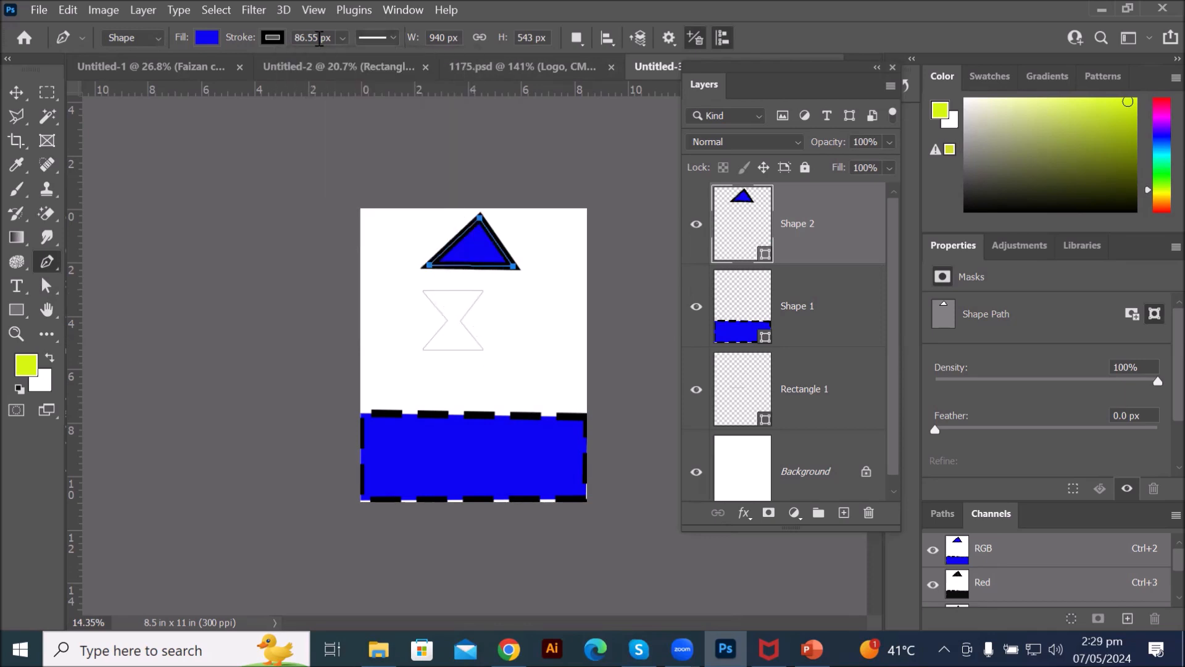
click(273, 37)
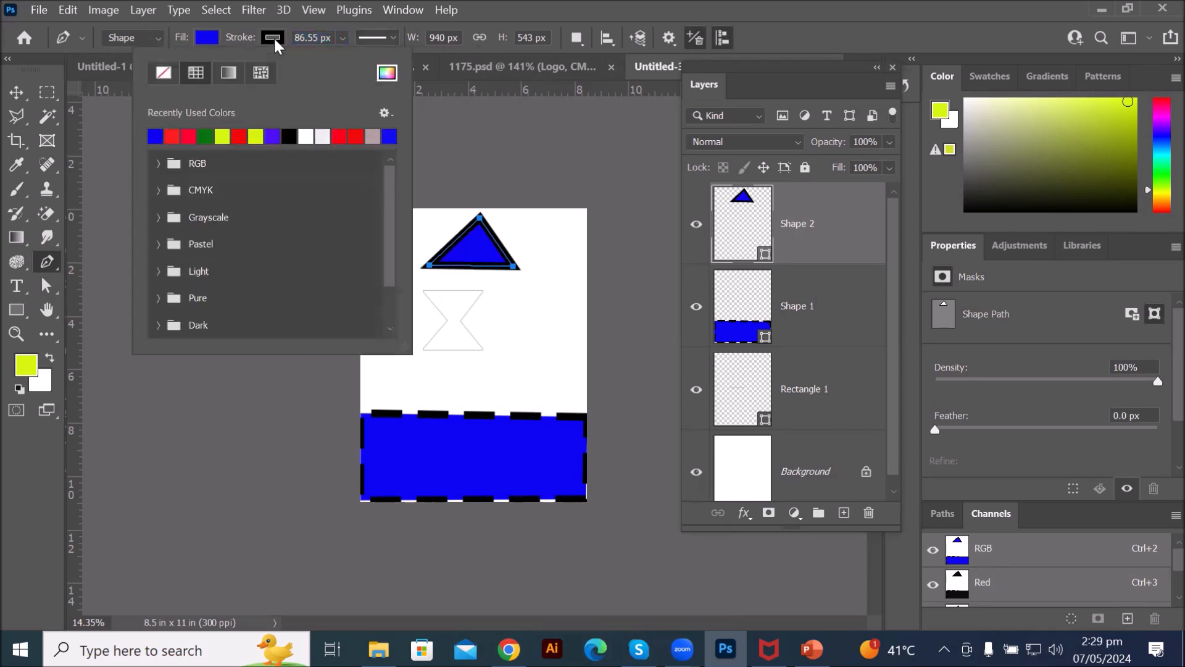
click(339, 135)
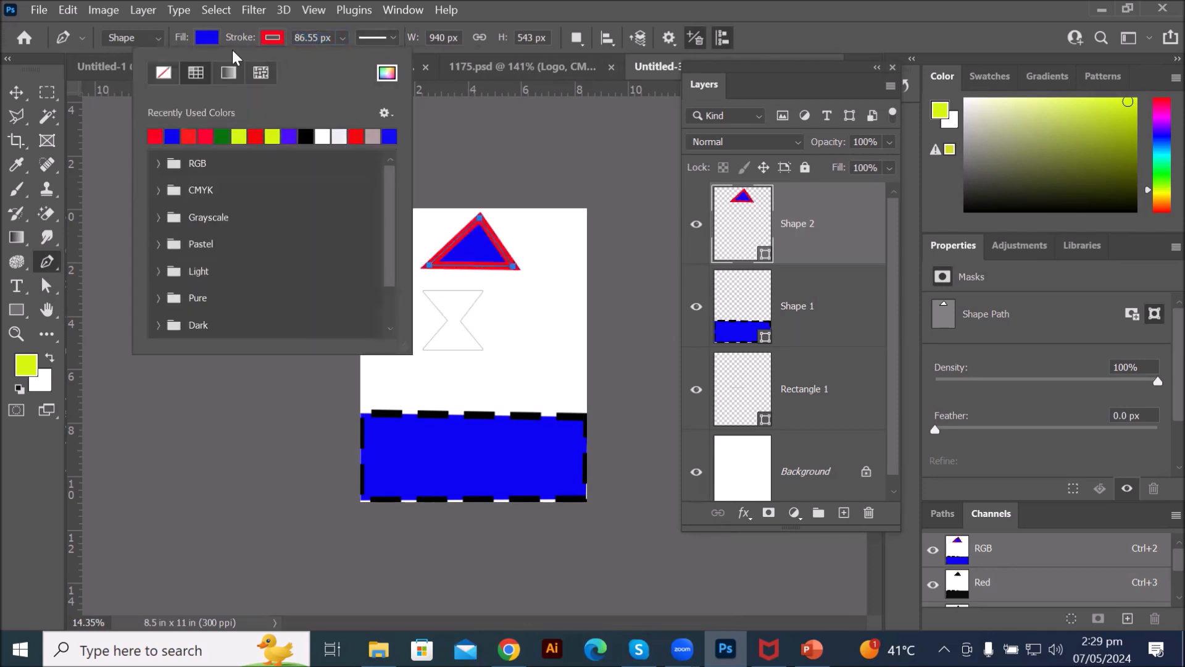
click(206, 37)
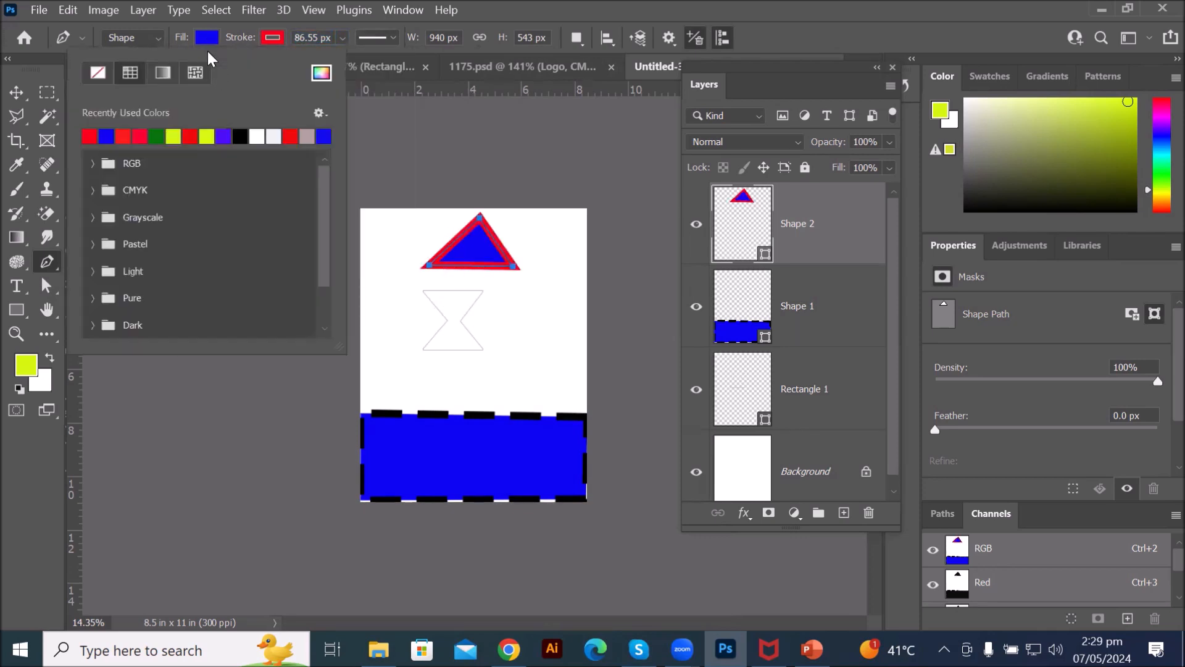
click(307, 136)
Step: Reshape the triangle by moving its three anchor points, making a tall narrow triangle about 436 × 1115 px on the page's right side
scroll(503, 230, up, 4)
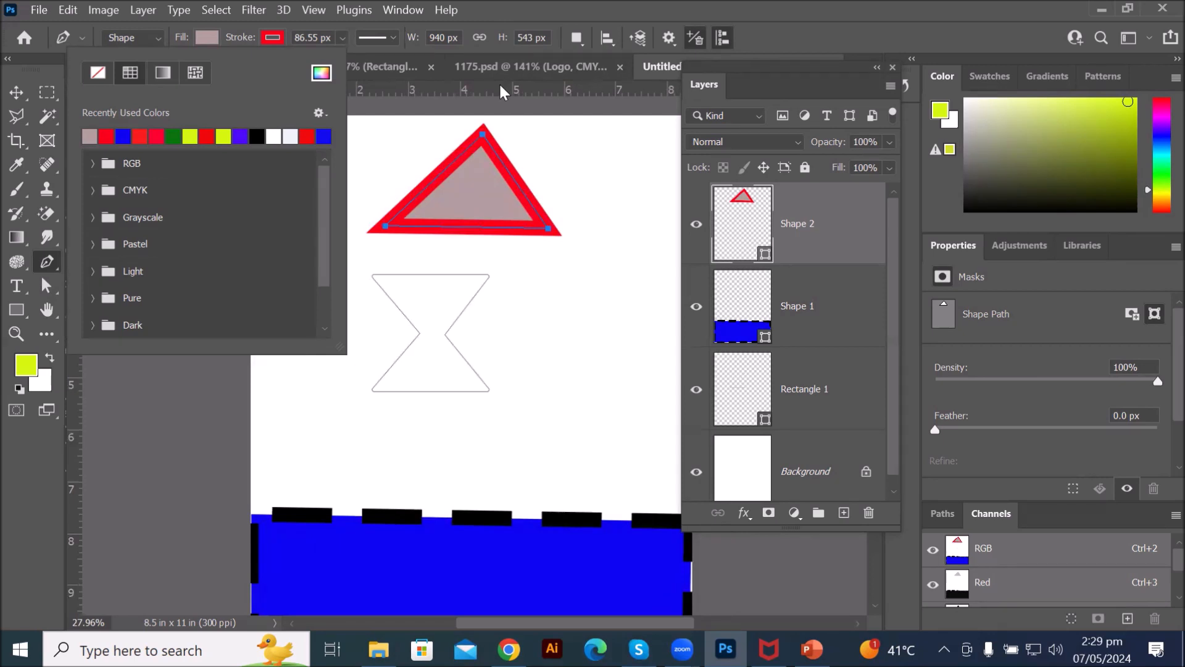
click(42, 287)
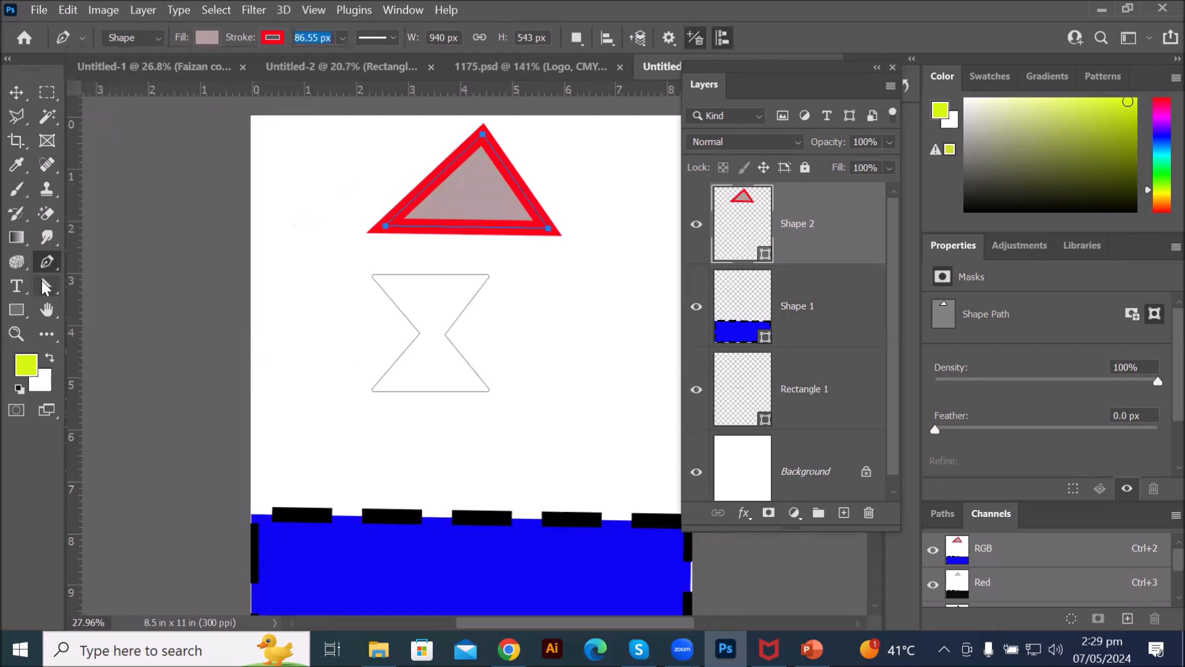
click(109, 300)
click(385, 225)
drag(385, 227, 544, 340)
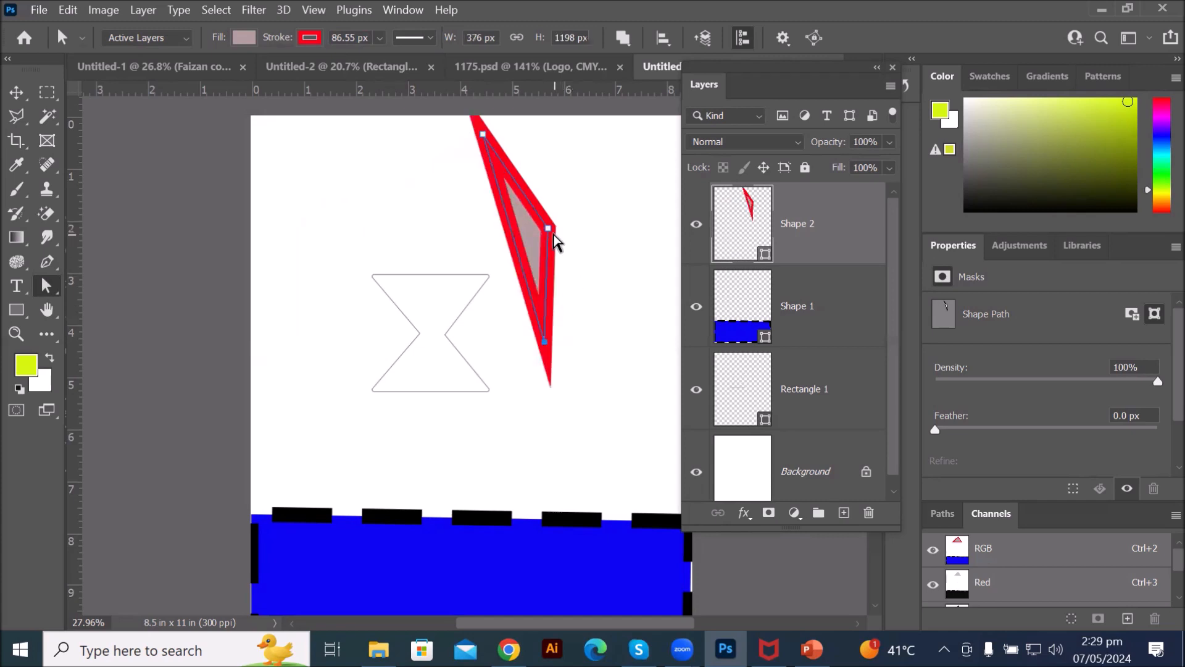
drag(547, 229, 616, 239)
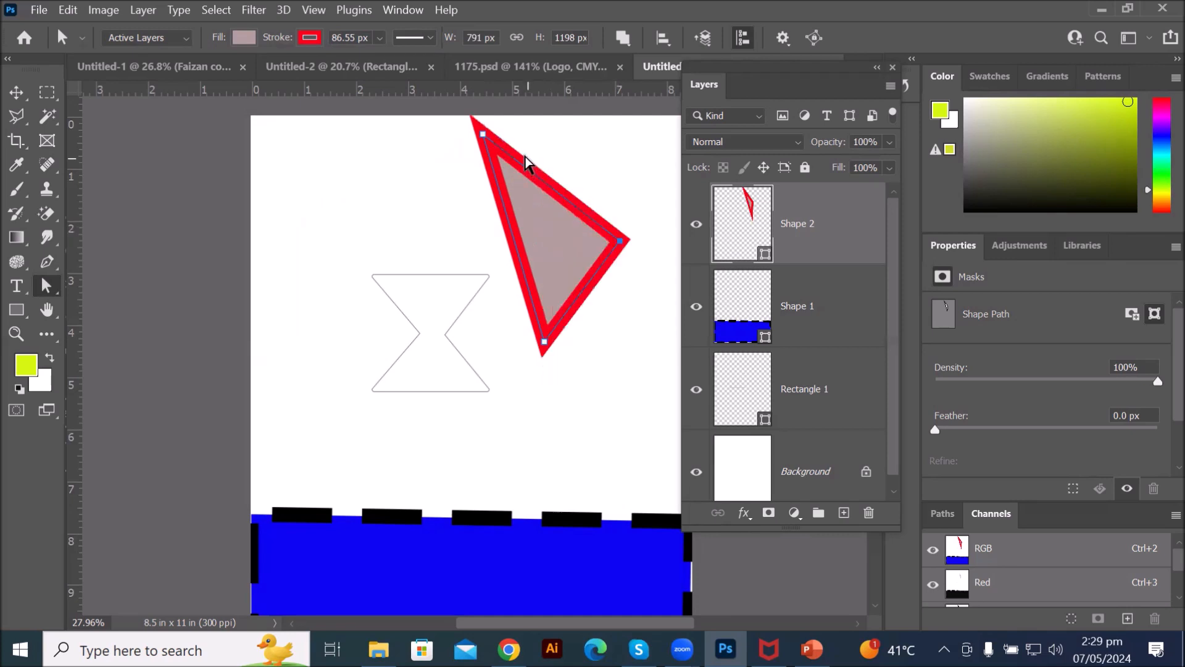
click(484, 133)
scroll(441, 104, up, 2)
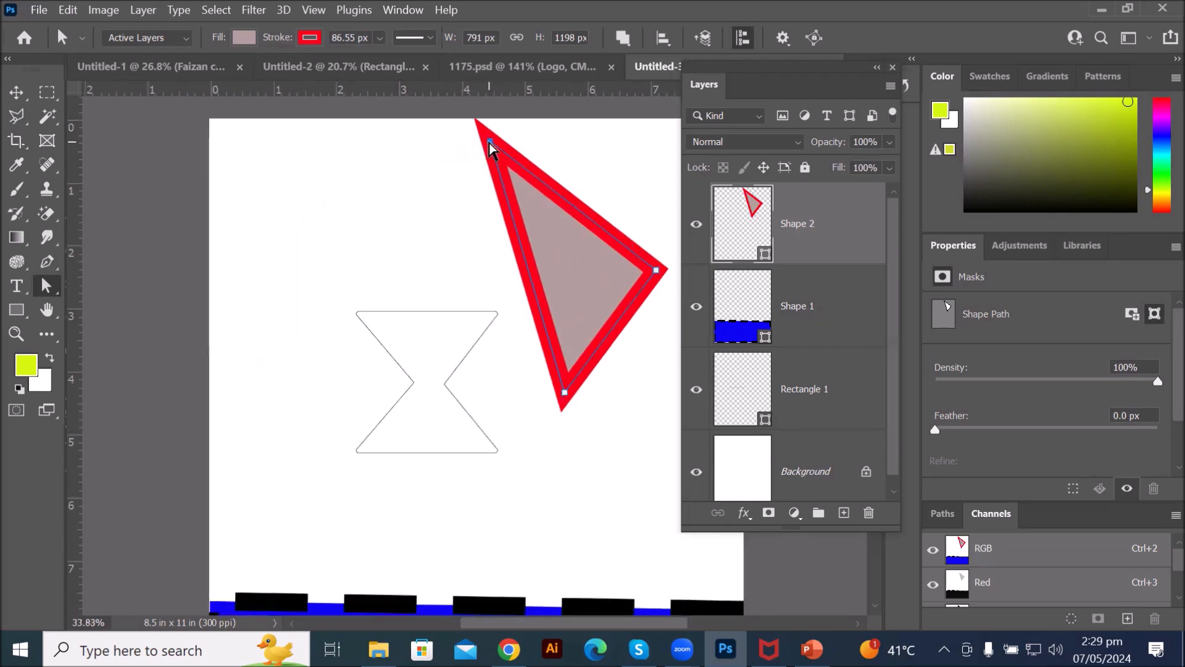
drag(491, 140, 586, 159)
scroll(620, 390, down, 3)
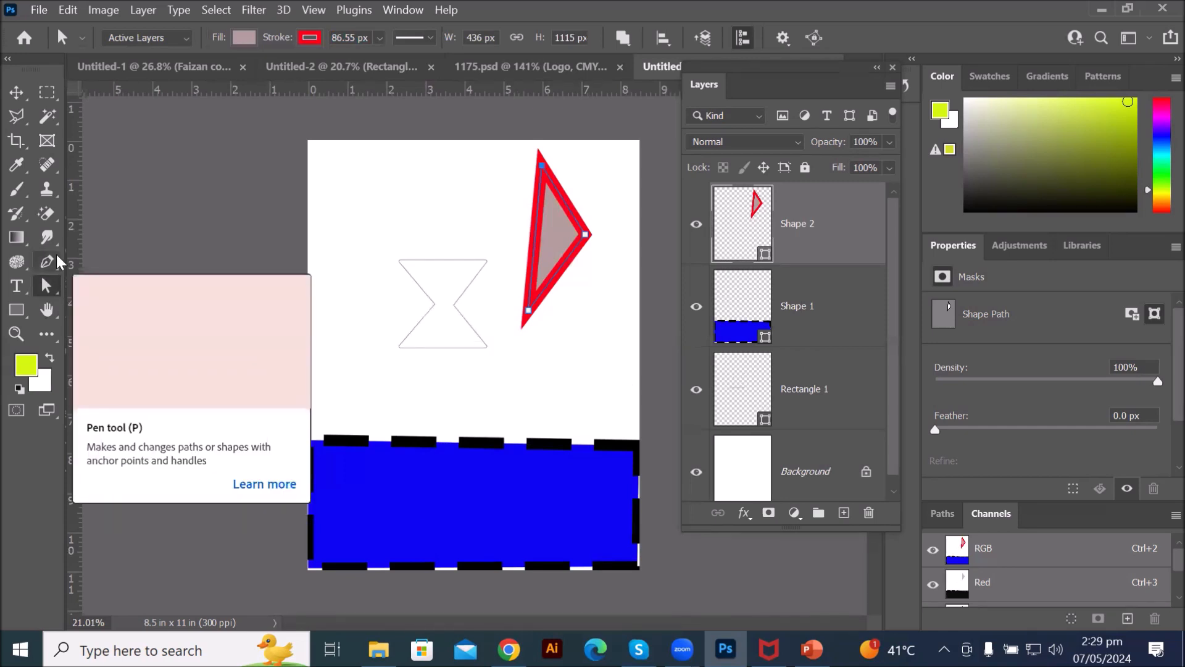
scroll(389, 332, down, 2)
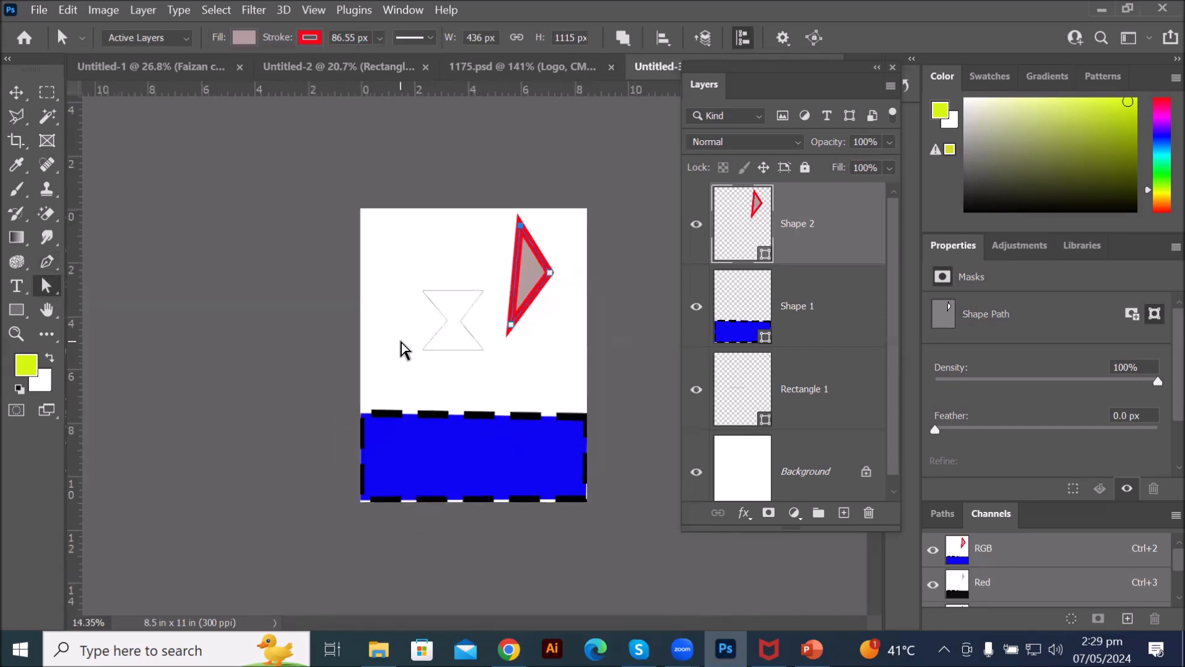
Step: Delete the Shape 2, Shape 1 and Rectangle 1 layers together
shift+click(754, 405)
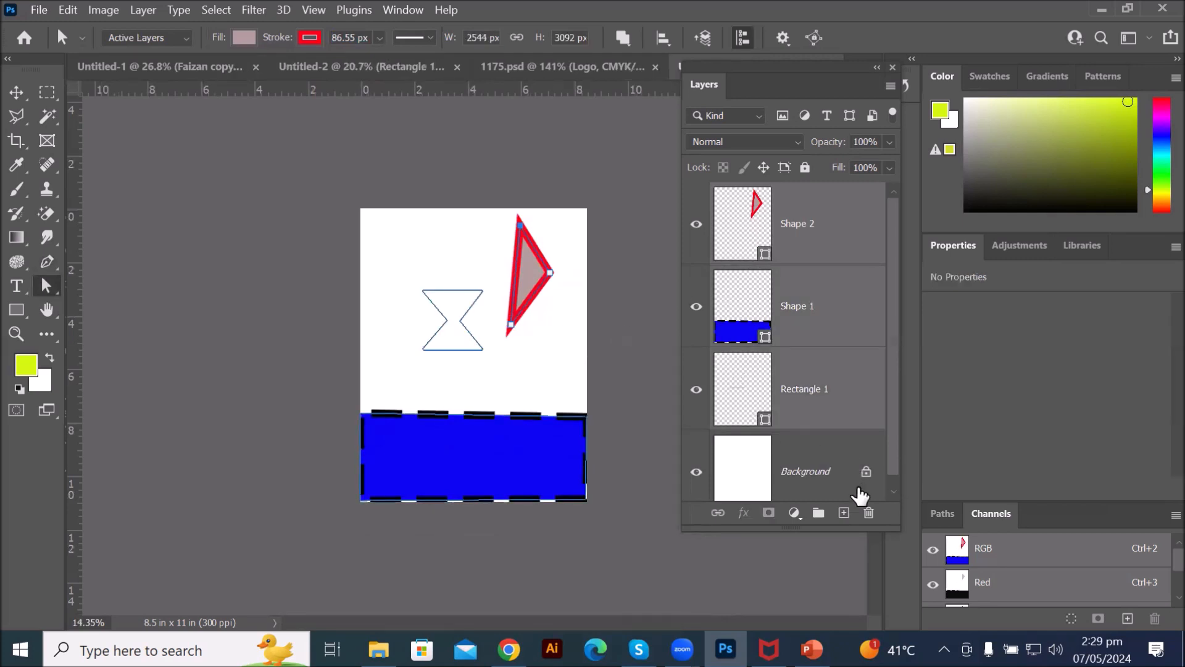
click(870, 512)
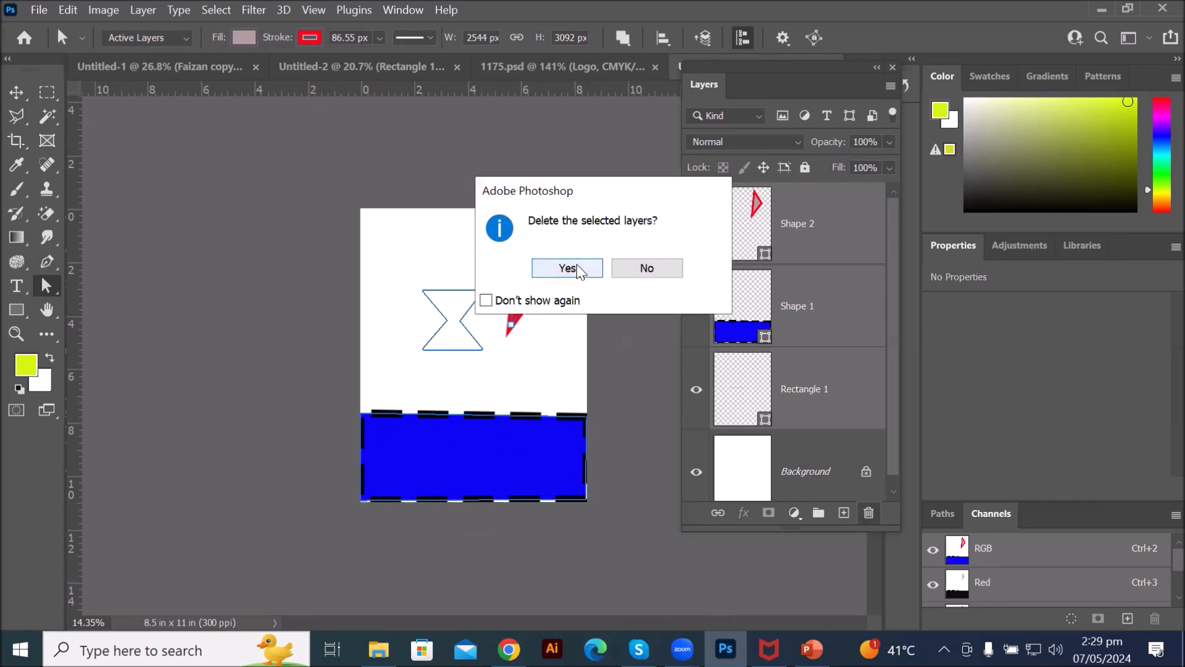
click(573, 267)
Step: Draw a full-width rectangle about 8.43 × 1.04 in along the page's bottom edge
scroll(608, 500, up, 2)
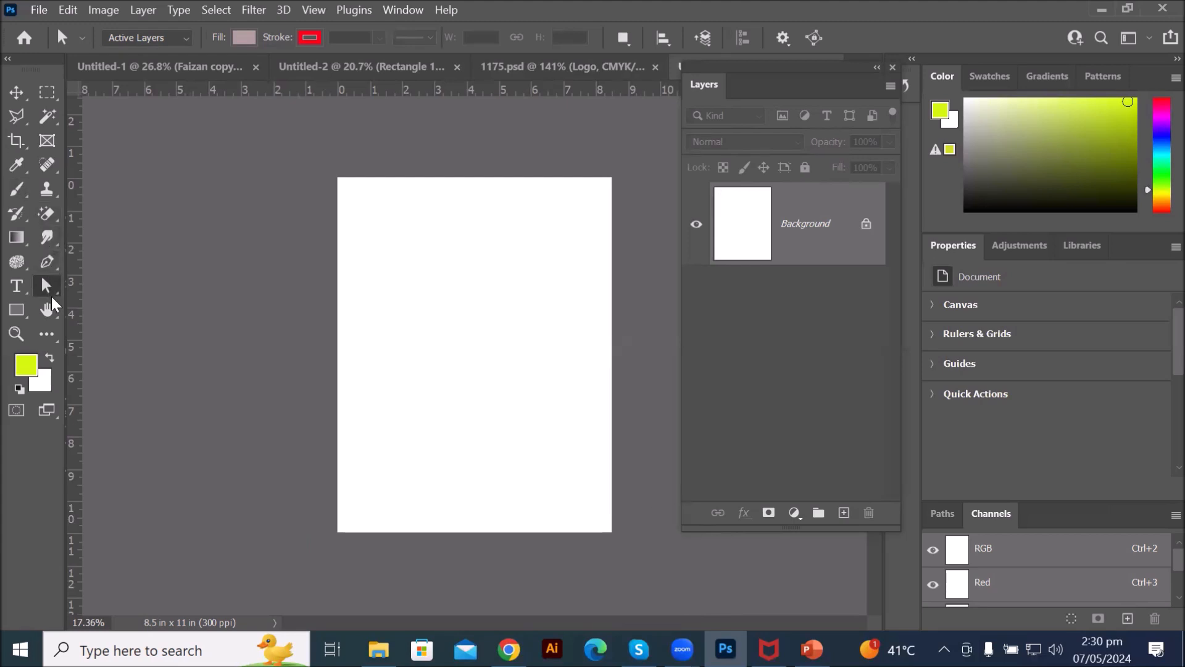
click(16, 310)
drag(338, 498, 610, 532)
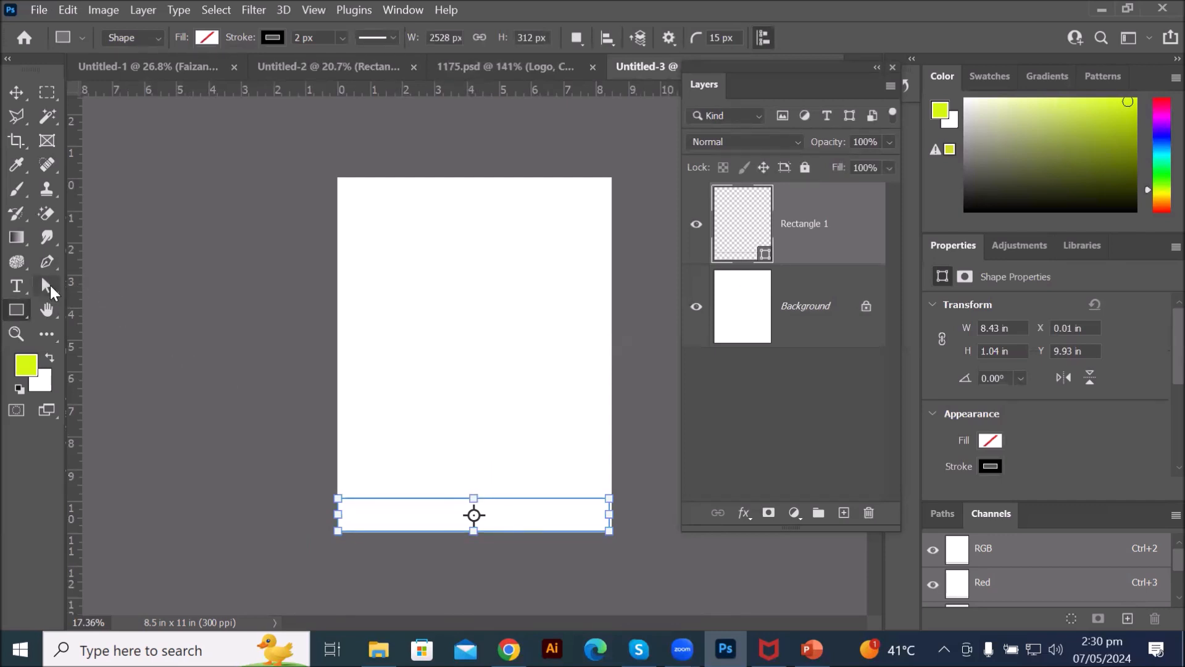
Step: Try to pull the rectangle's upper-left corner upward as a regular path, and undo the edits
click(51, 287)
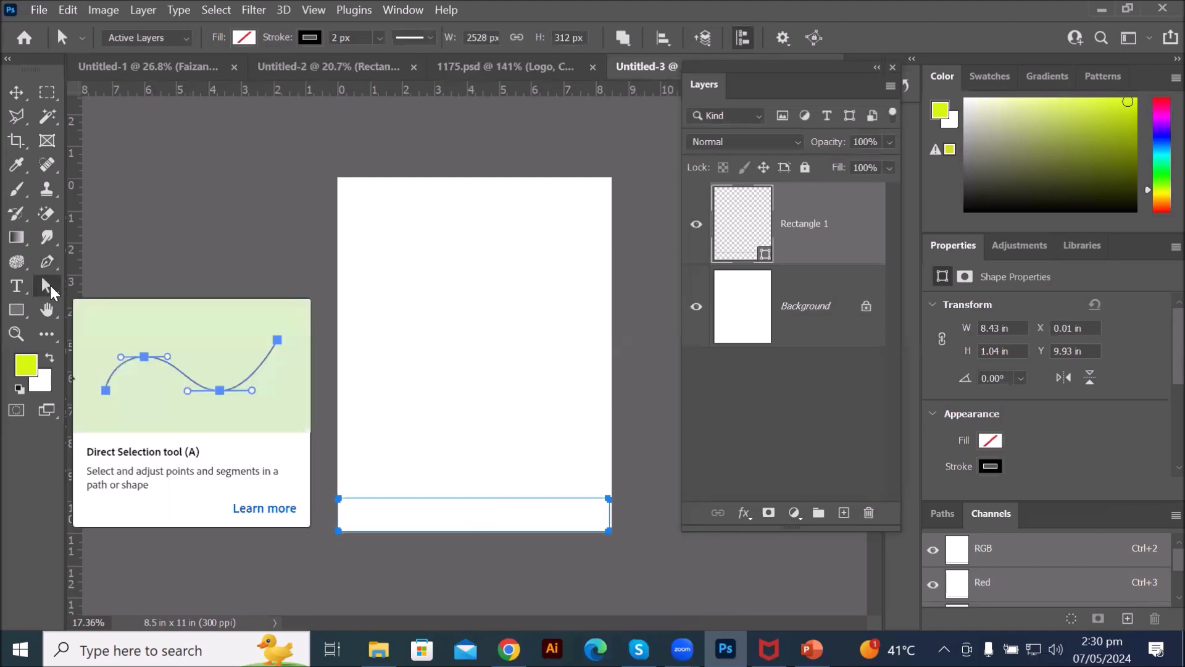
click(340, 501)
drag(340, 500, 338, 398)
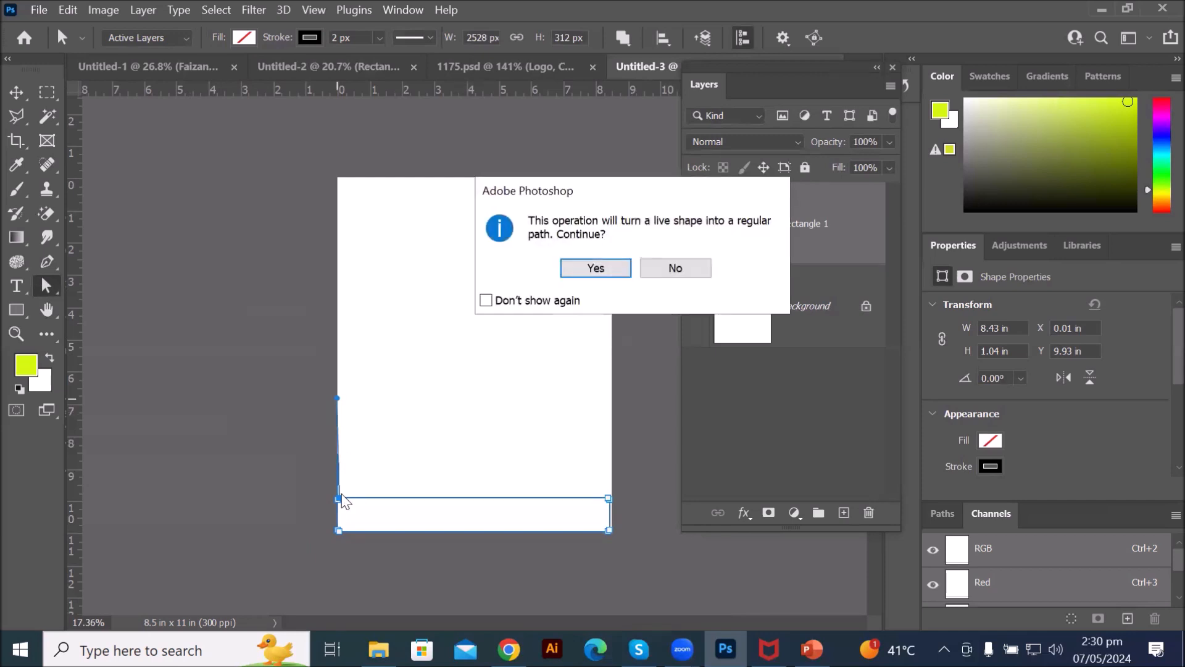
click(595, 270)
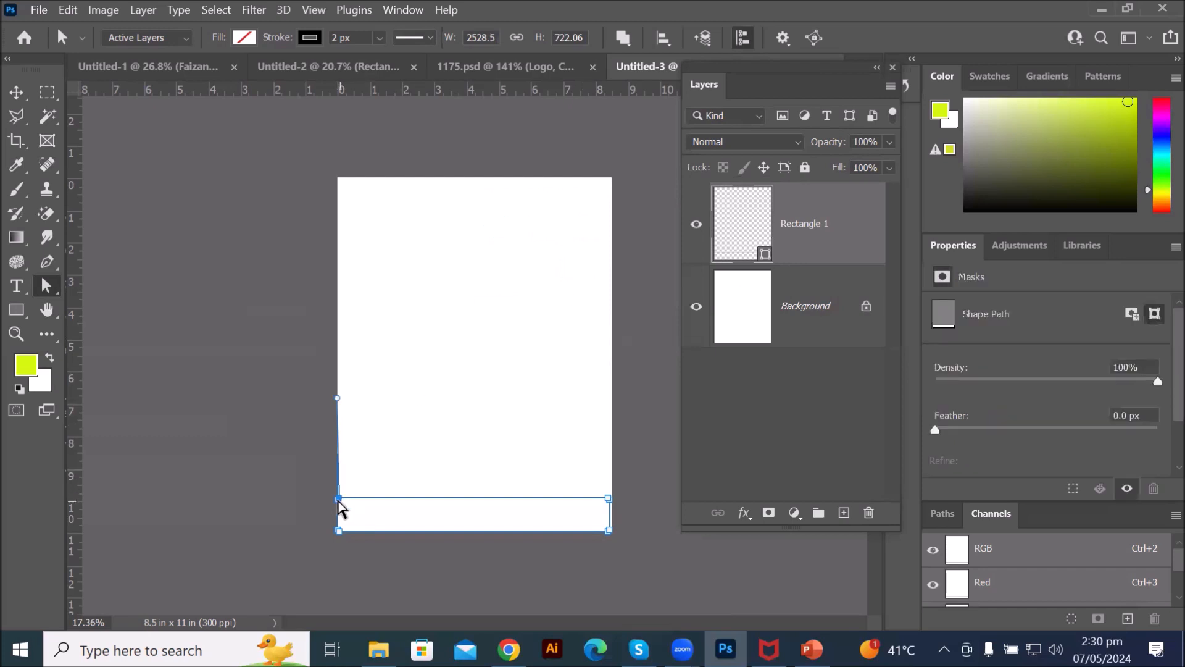
drag(338, 499, 342, 358)
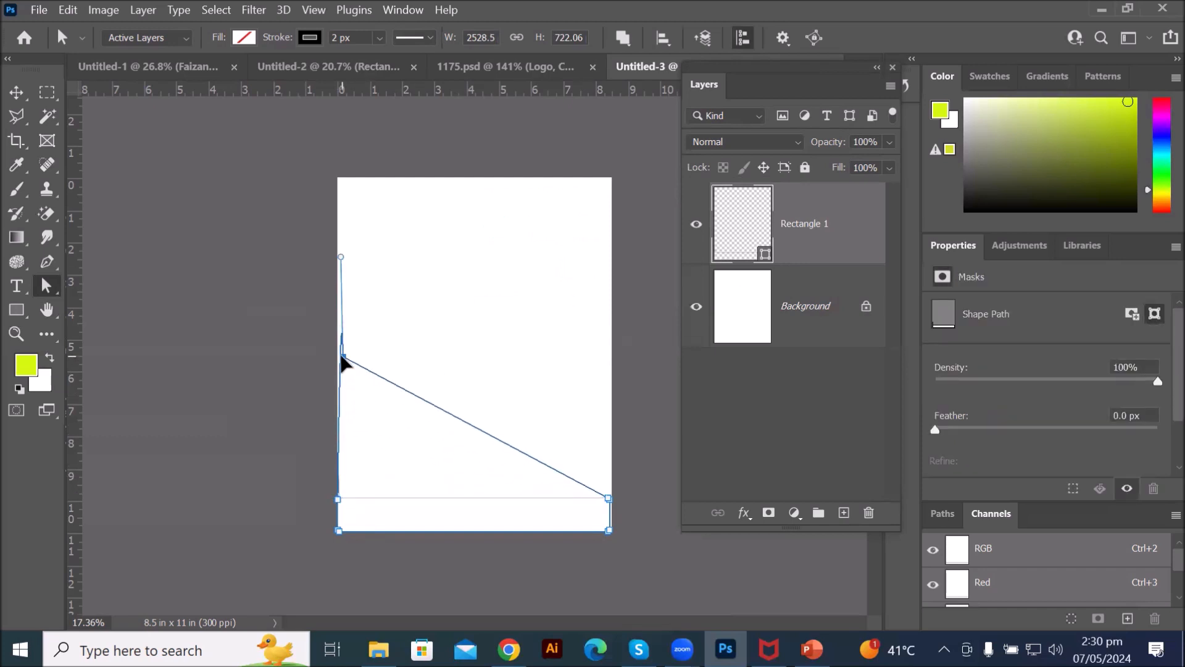
key(ctrl+z)
key(ctrl+z)
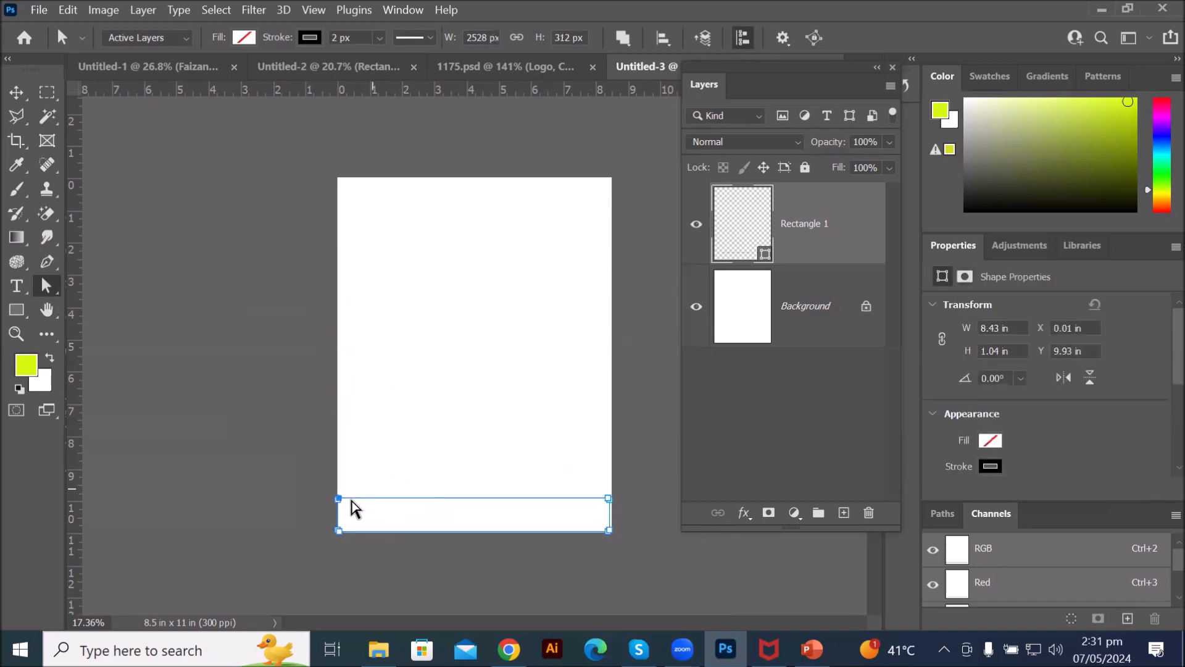
Step: Raise the rectangle's upper-left corner near the page top to form a diagonal edge, converting it to a regular path, and fill it red
click(339, 499)
drag(340, 498, 335, 236)
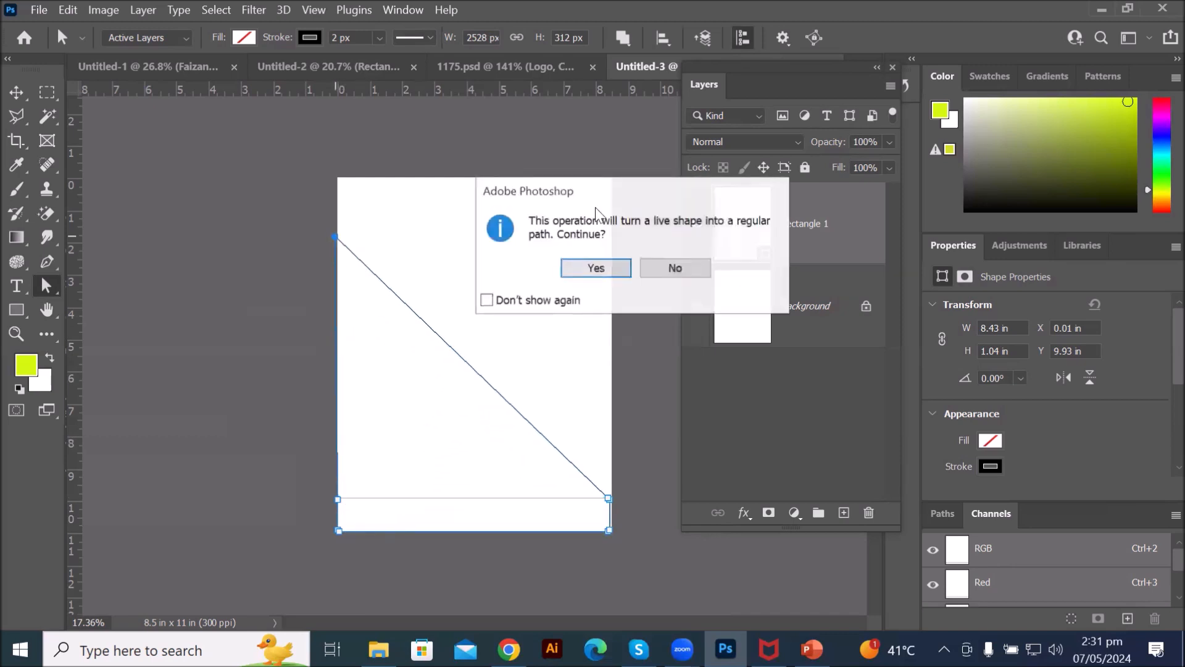
click(596, 268)
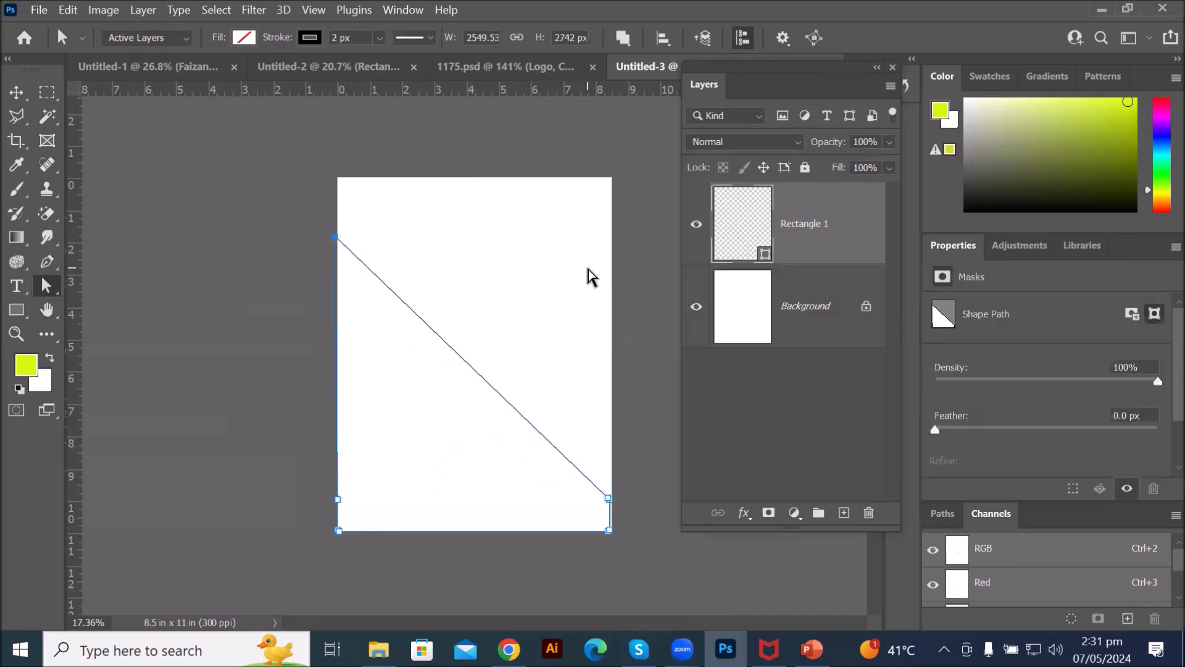
click(244, 37)
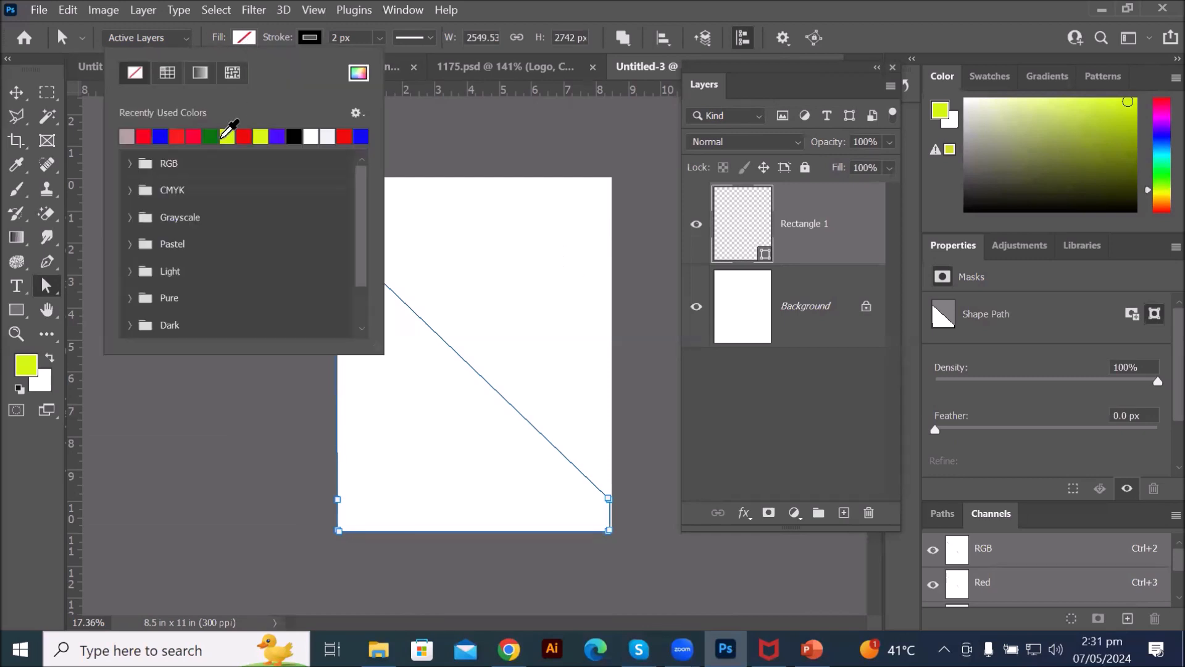
click(194, 137)
Step: Delete the red diagonal shape and draw a thin full-width rectangle about 8.64 × 0.58 in near the page's bottom
click(16, 91)
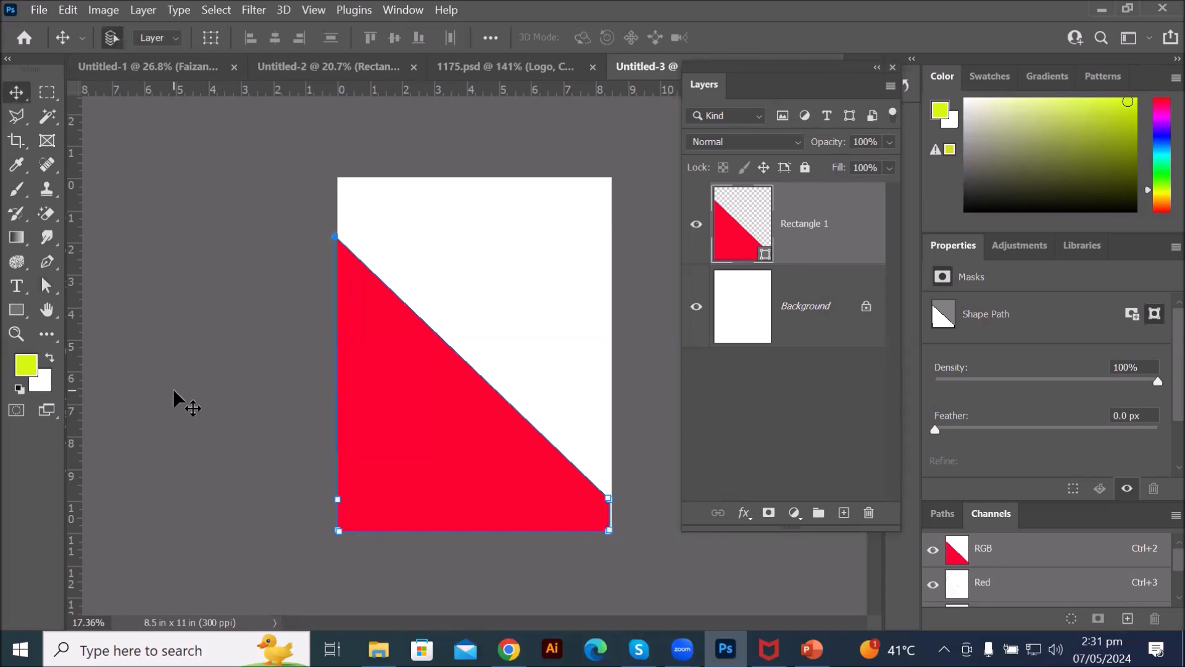
key(Delete)
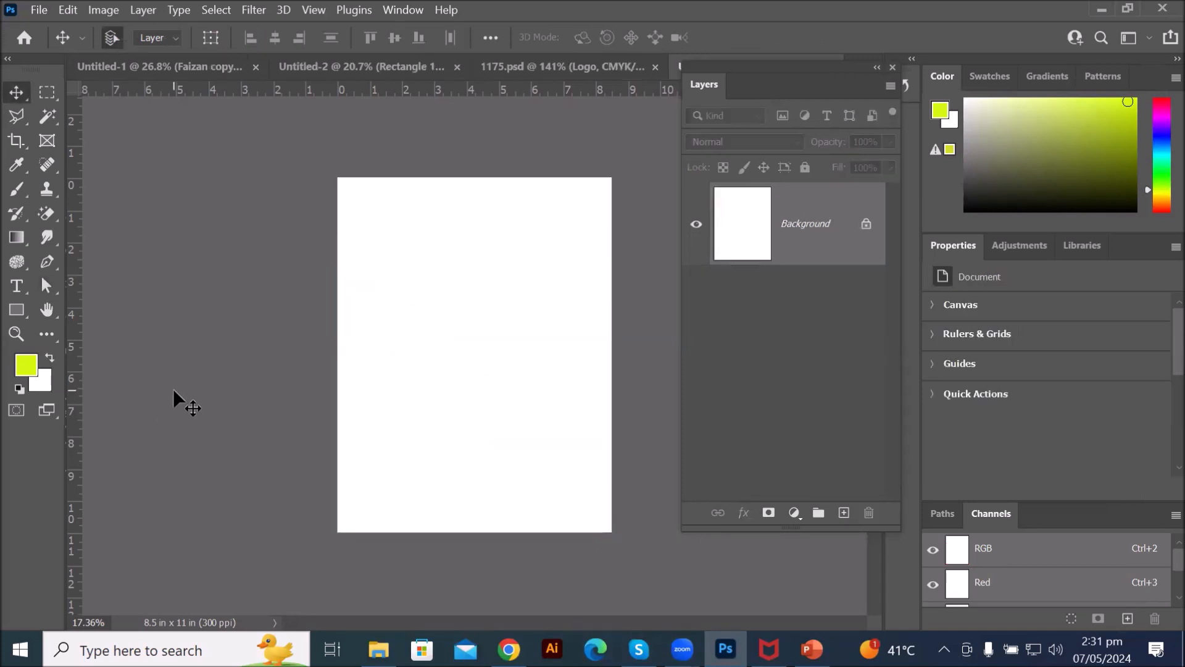
click(17, 312)
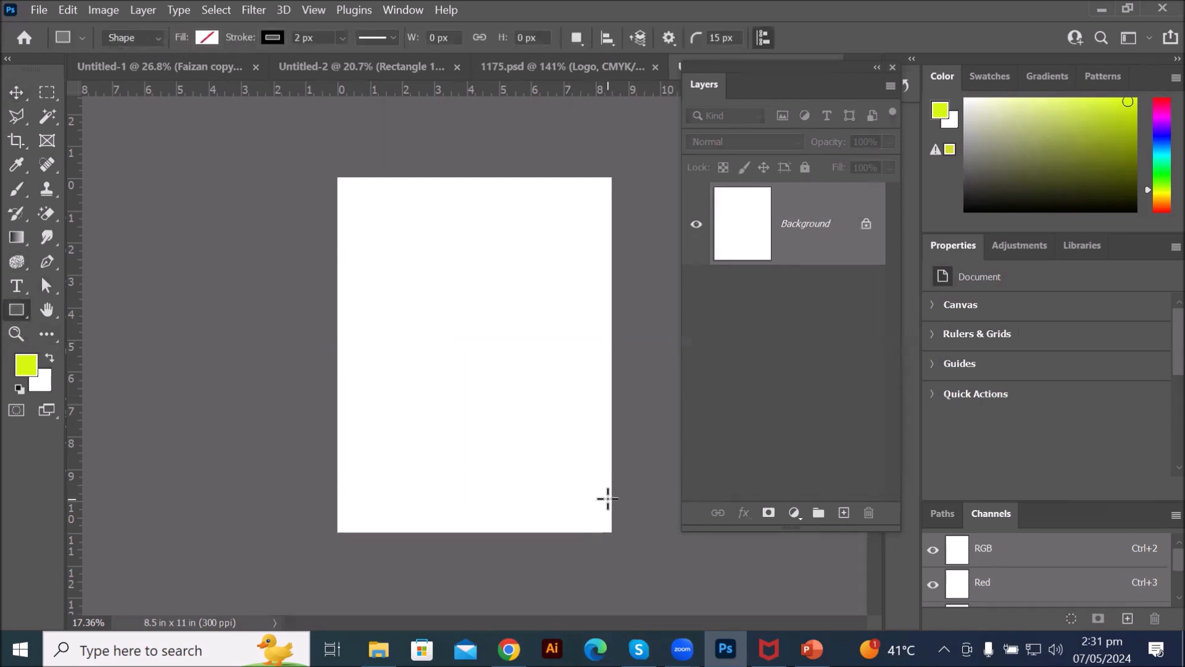
drag(607, 498, 336, 519)
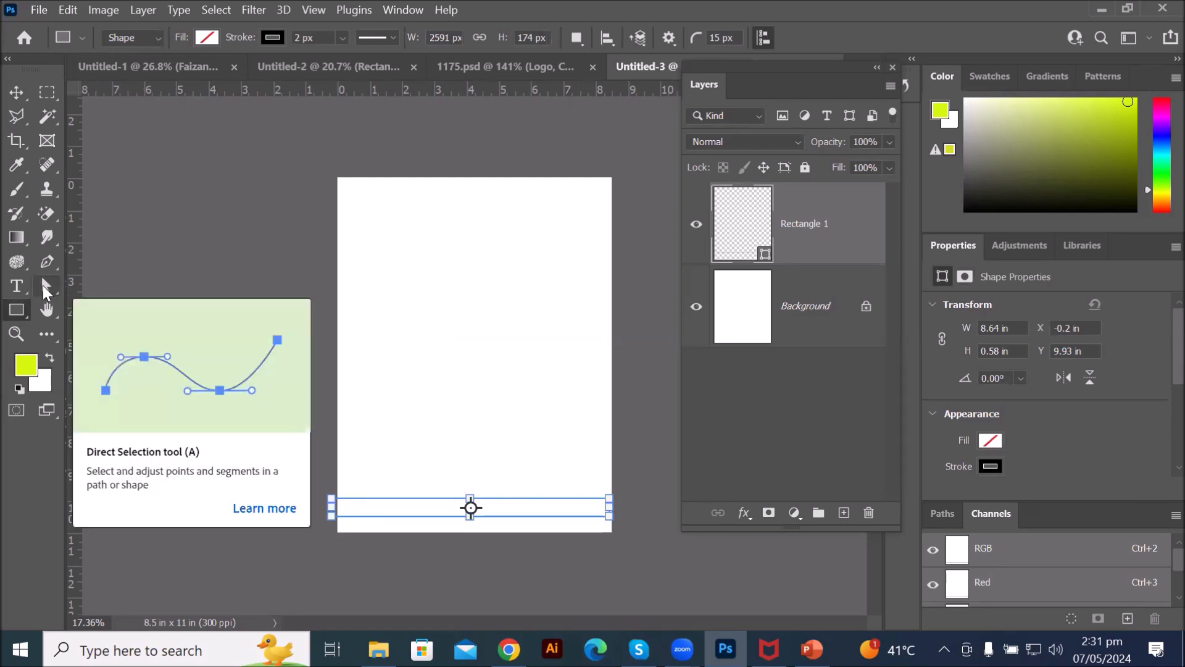
alt+scroll(482, 506, up, 2)
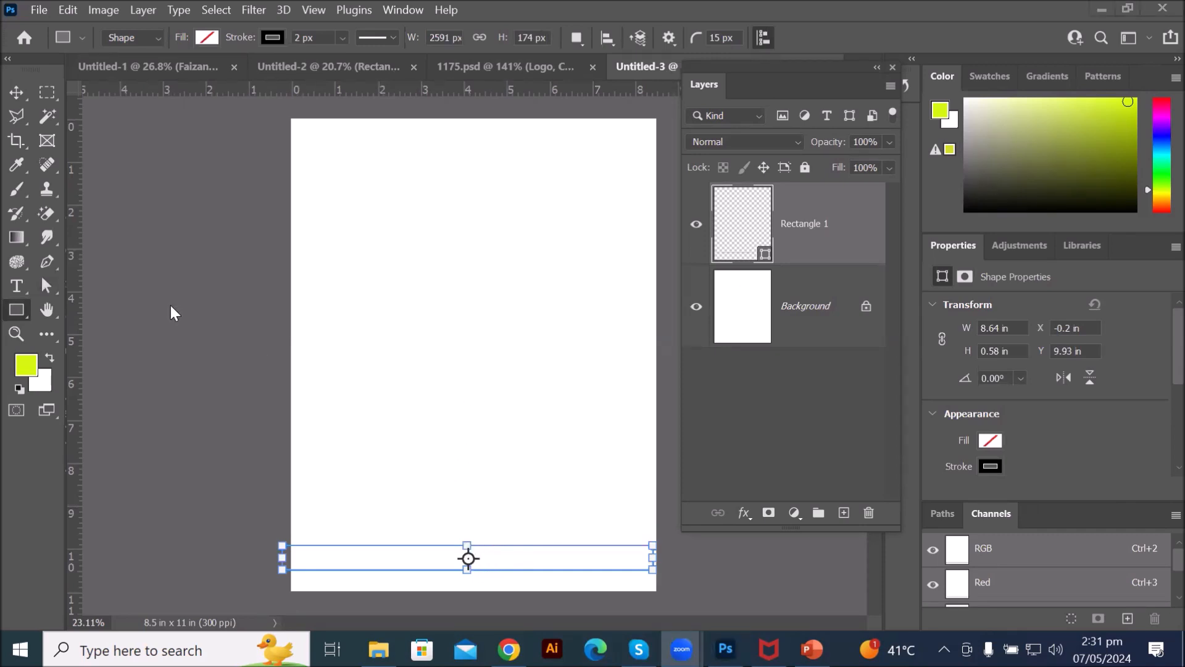
Step: Add an anchor point near the middle of the thin rectangle's upper edge with the Pen tool
click(47, 267)
right_click(46, 263)
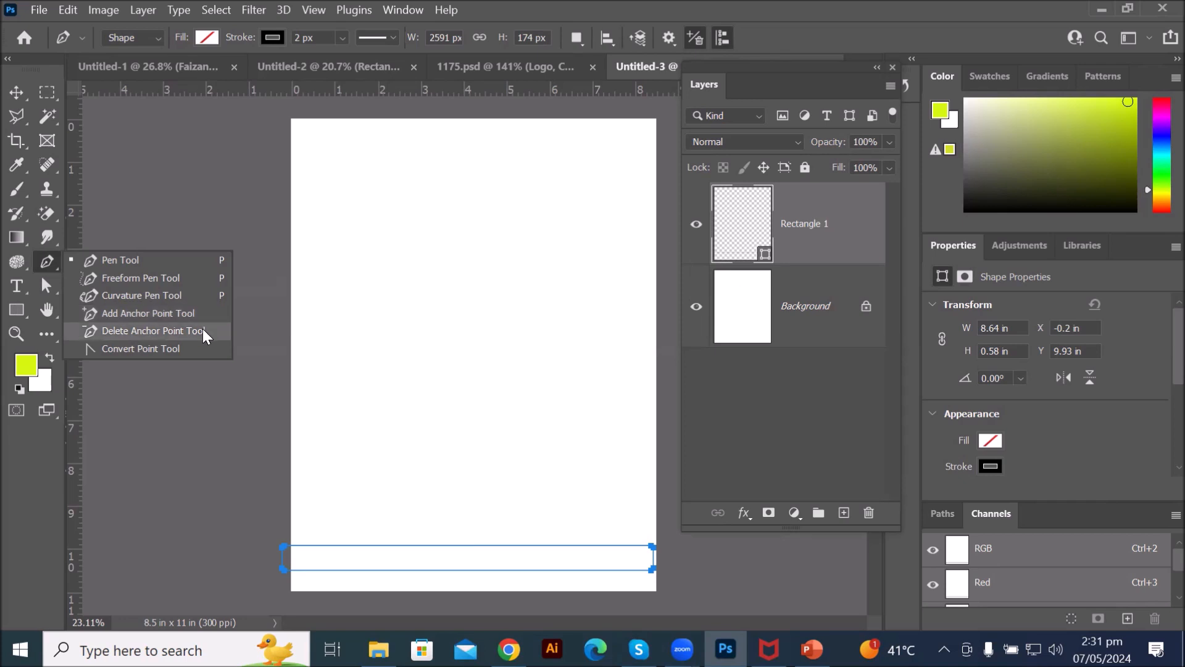
click(140, 260)
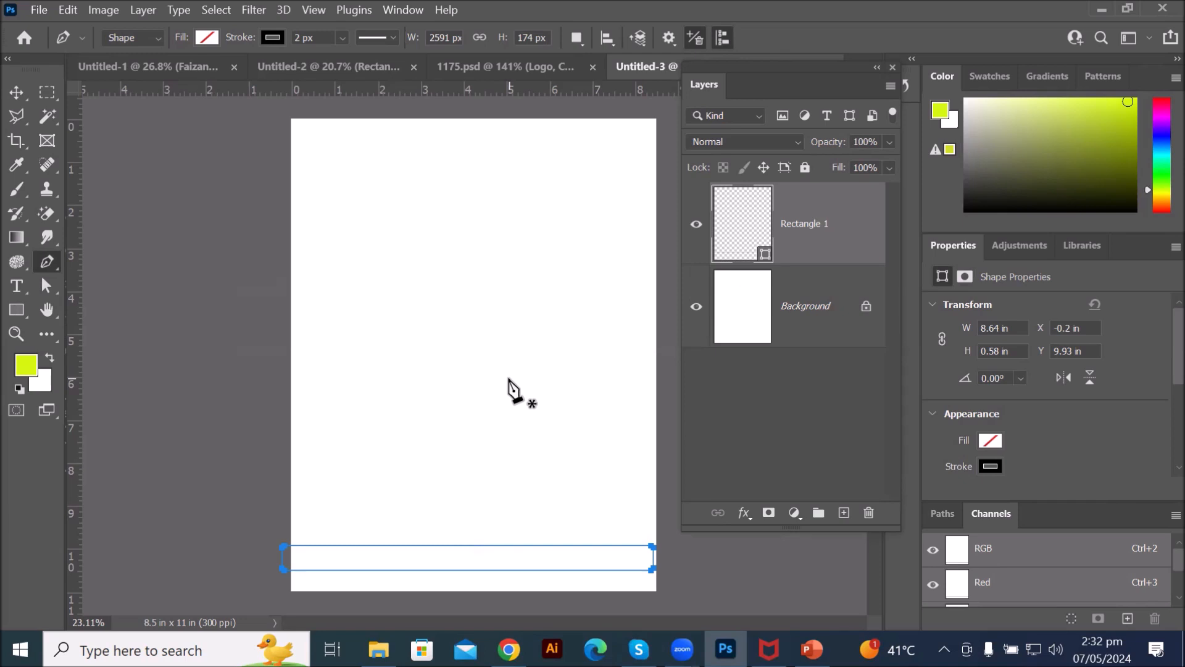
click(479, 545)
click(489, 572)
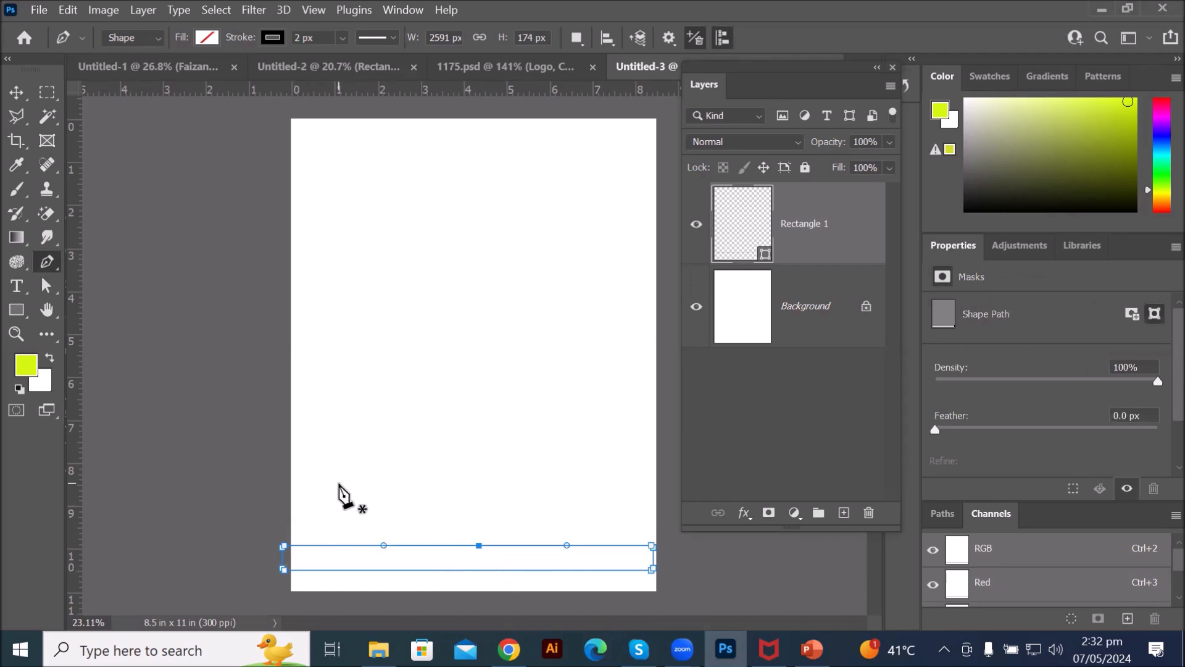
Step: Raise the added middle anchor with the Direct Selection tool to form an arch about 1368 px tall
click(50, 288)
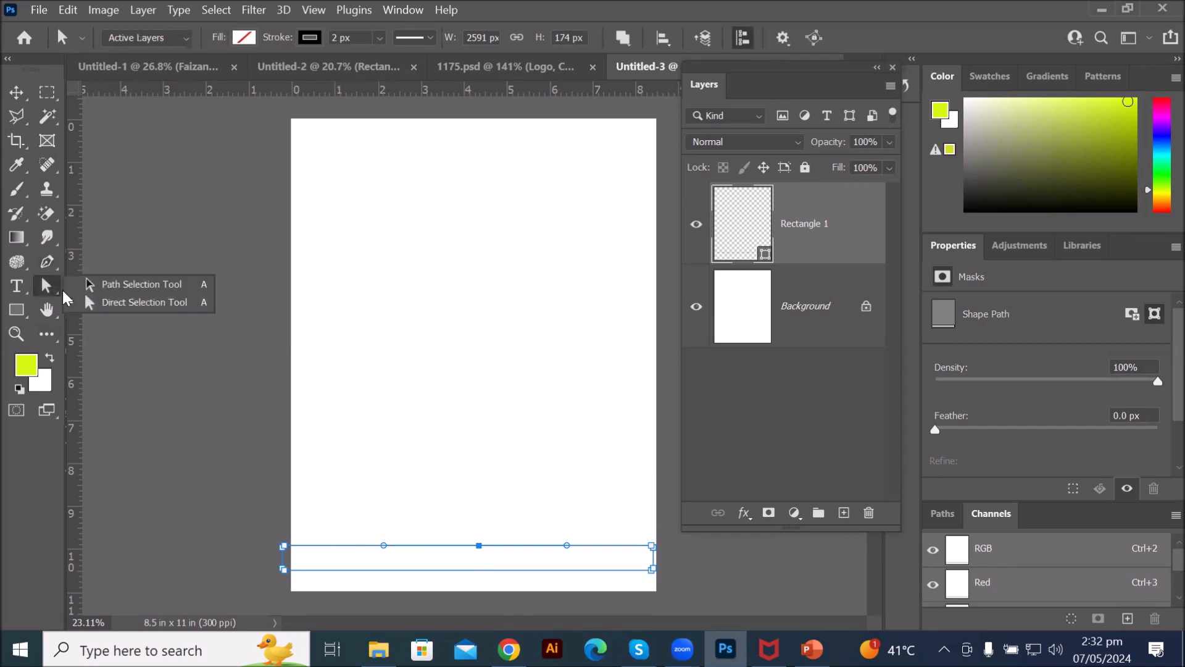
click(98, 302)
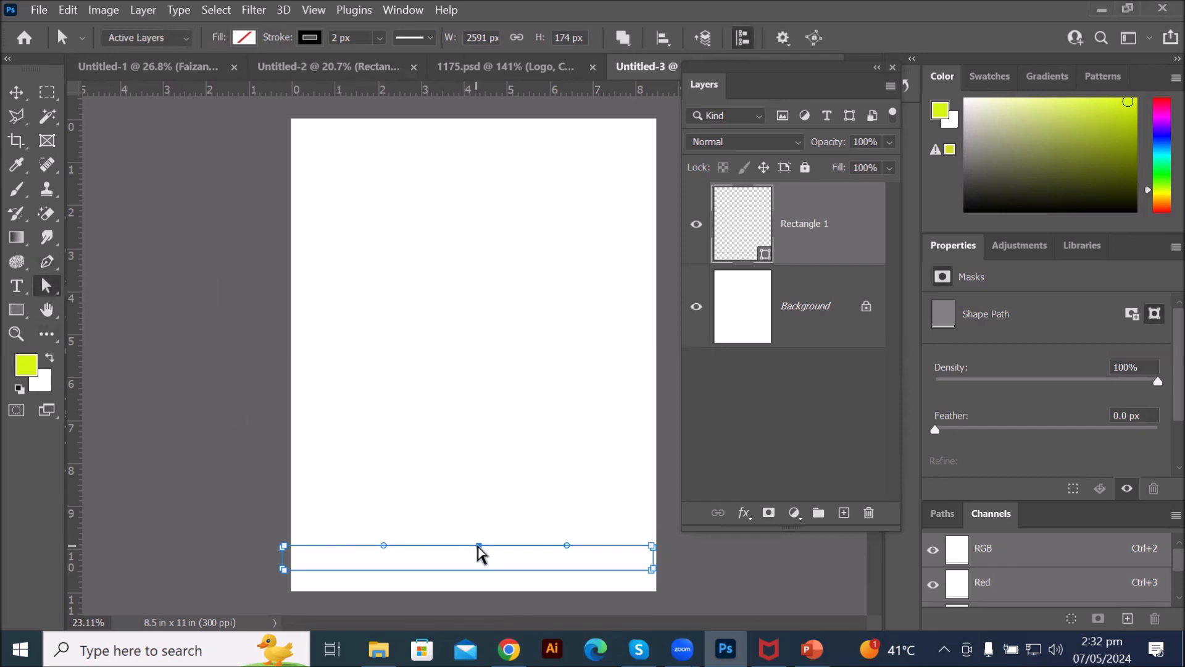
drag(479, 546, 477, 375)
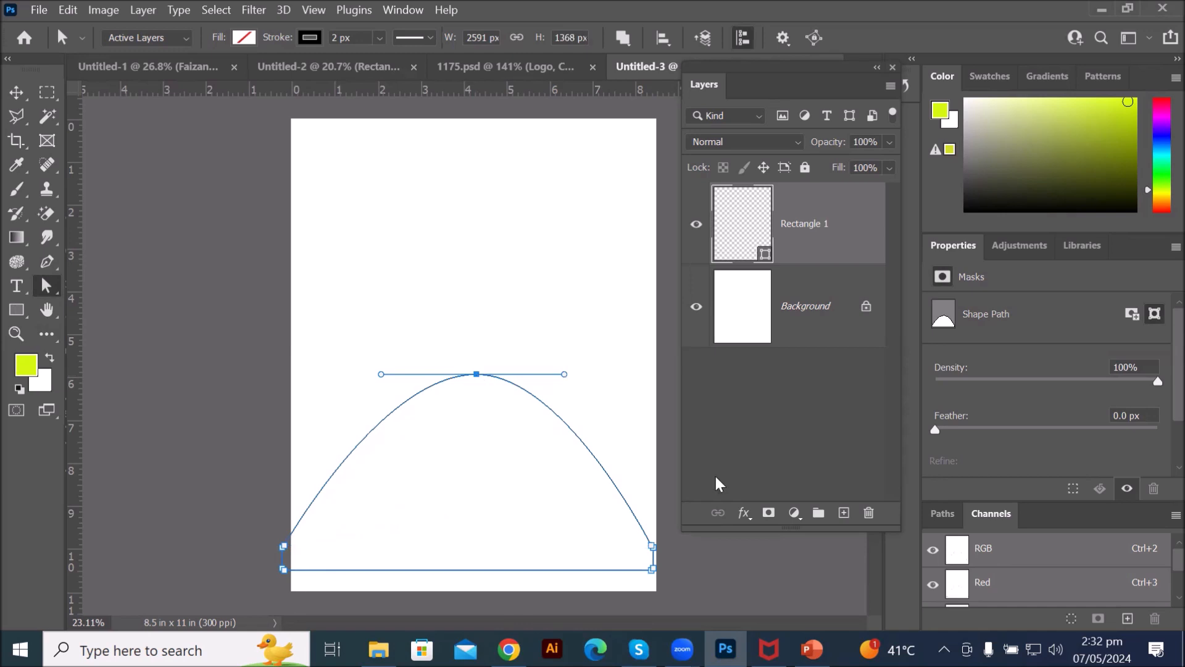
Step: Fill the arch with red and move it down to meet the page's bottom edge
click(245, 37)
click(244, 135)
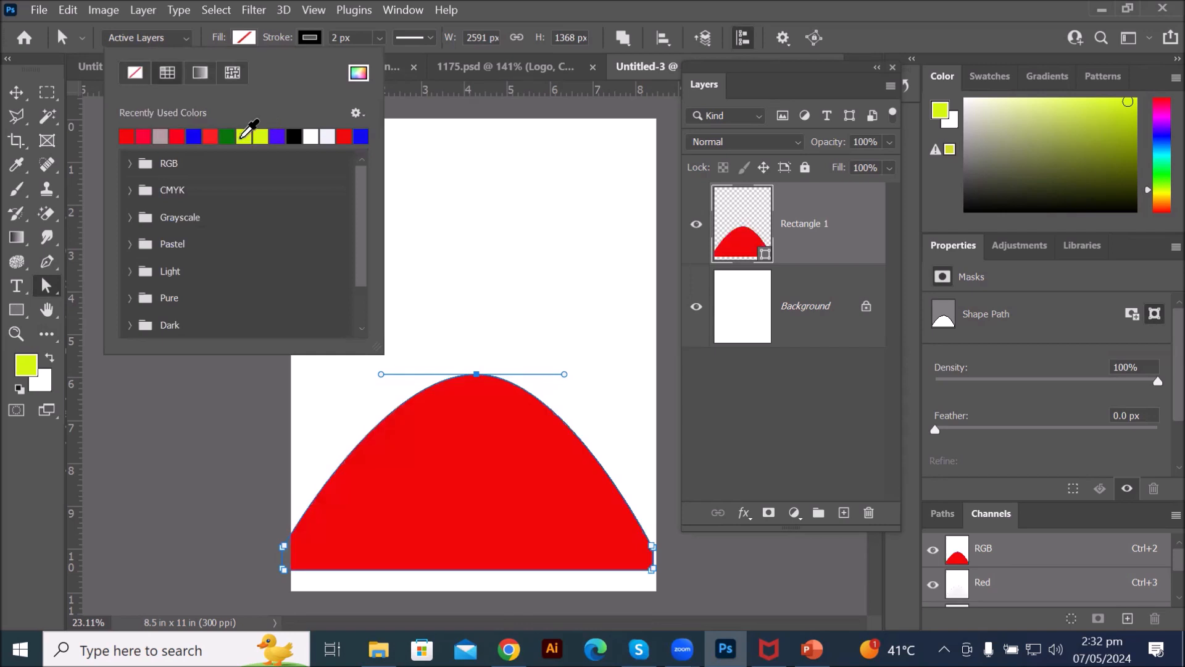
click(199, 437)
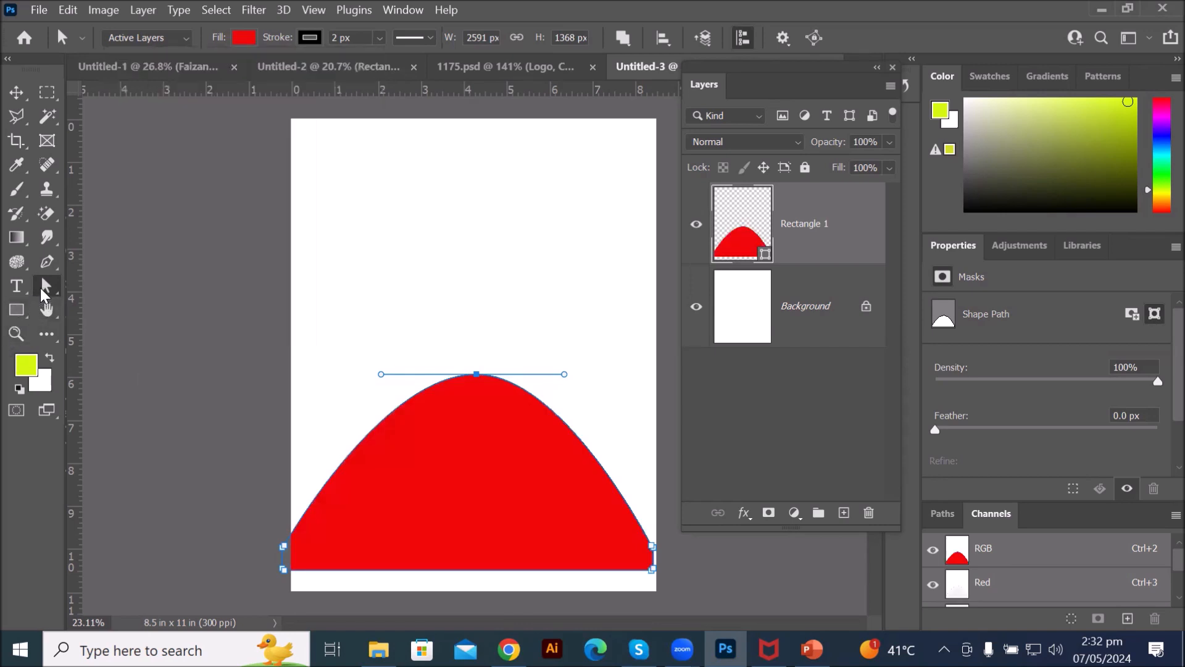
click(16, 92)
drag(442, 450, 443, 486)
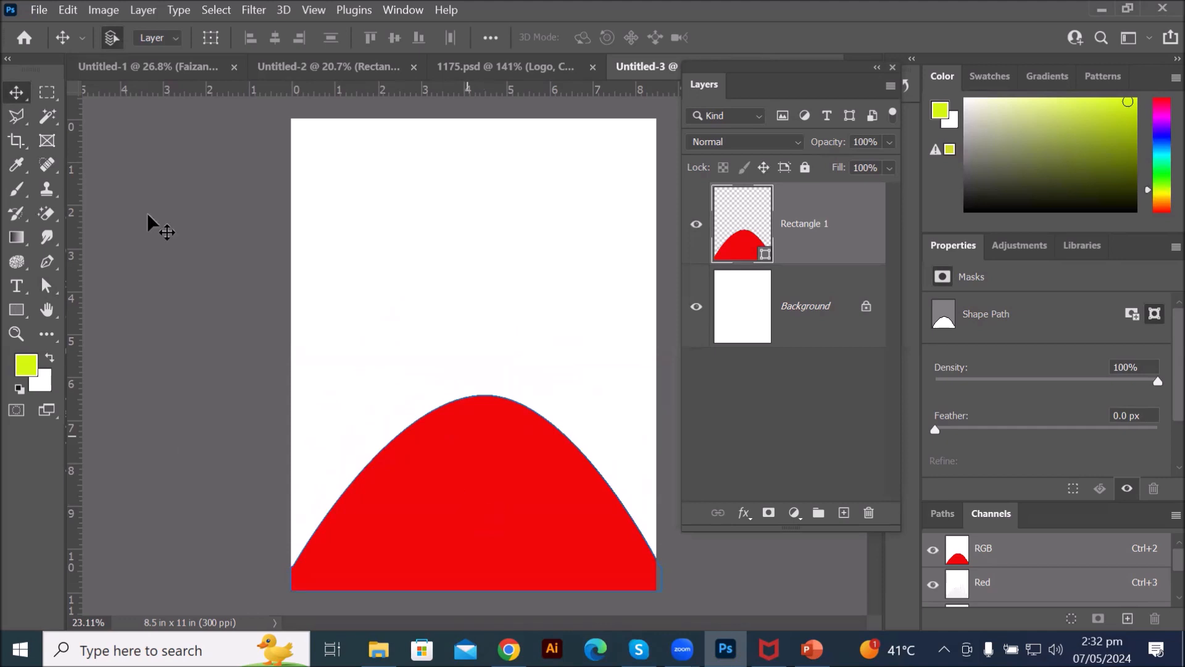
Step: Place the Mountain Scape image from the D: drive folder _Graphics > Images > BlueSKY onto the letter-size page, using File Explorer
click(379, 650)
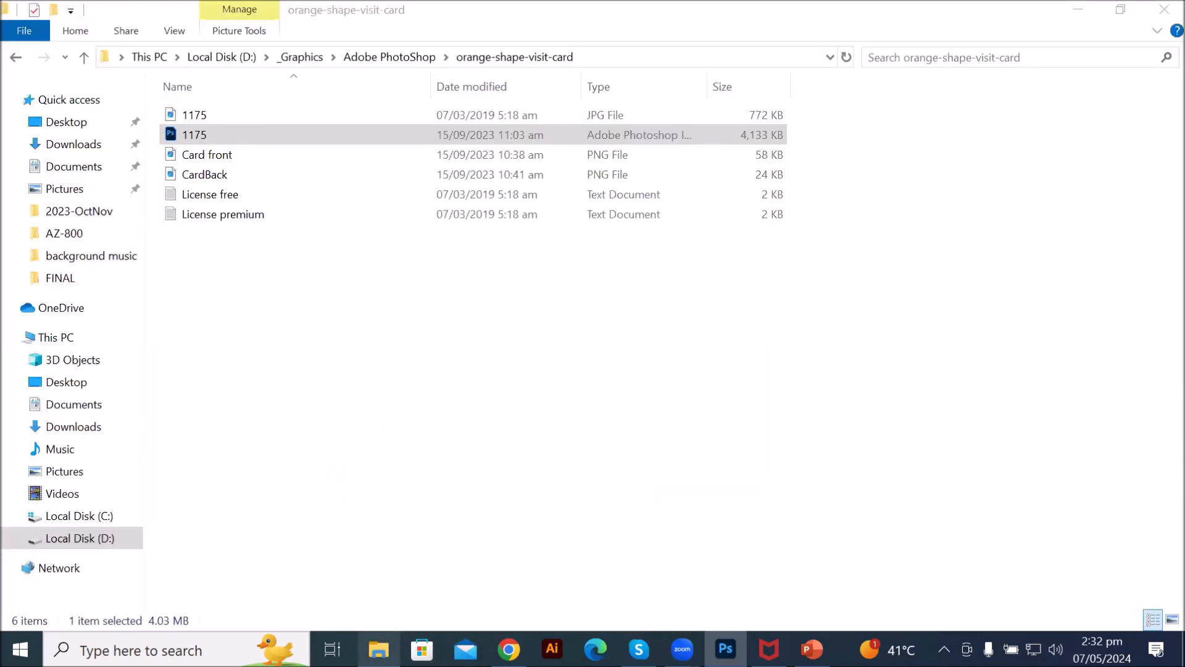
click(221, 57)
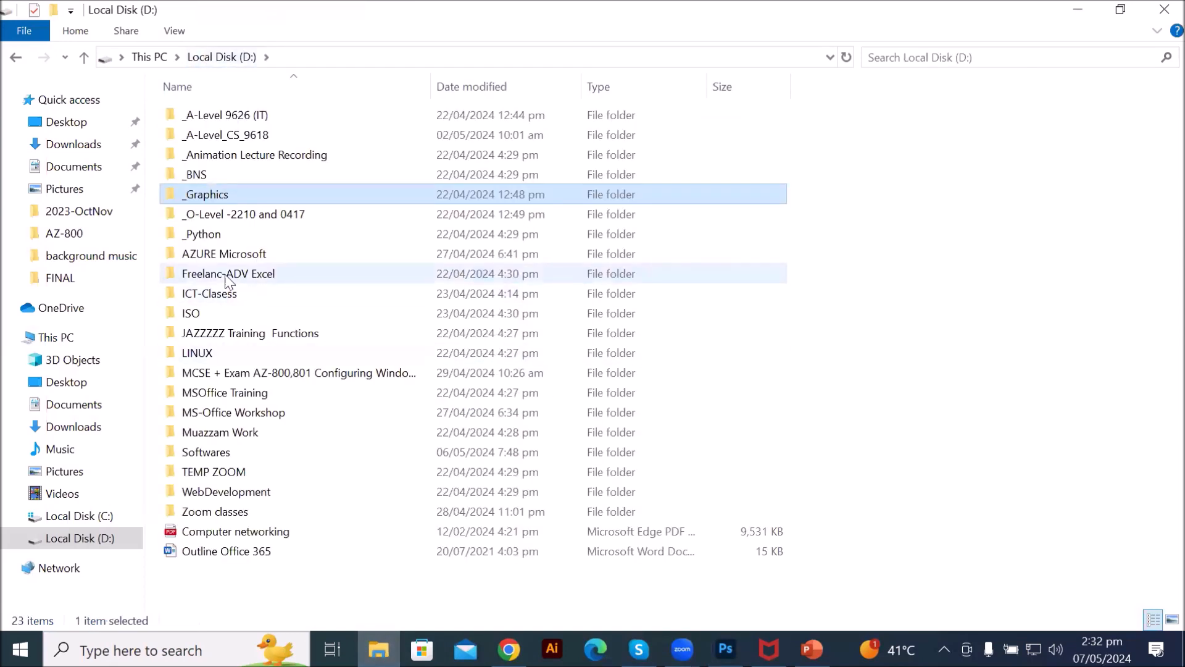
mouse_move(234, 229)
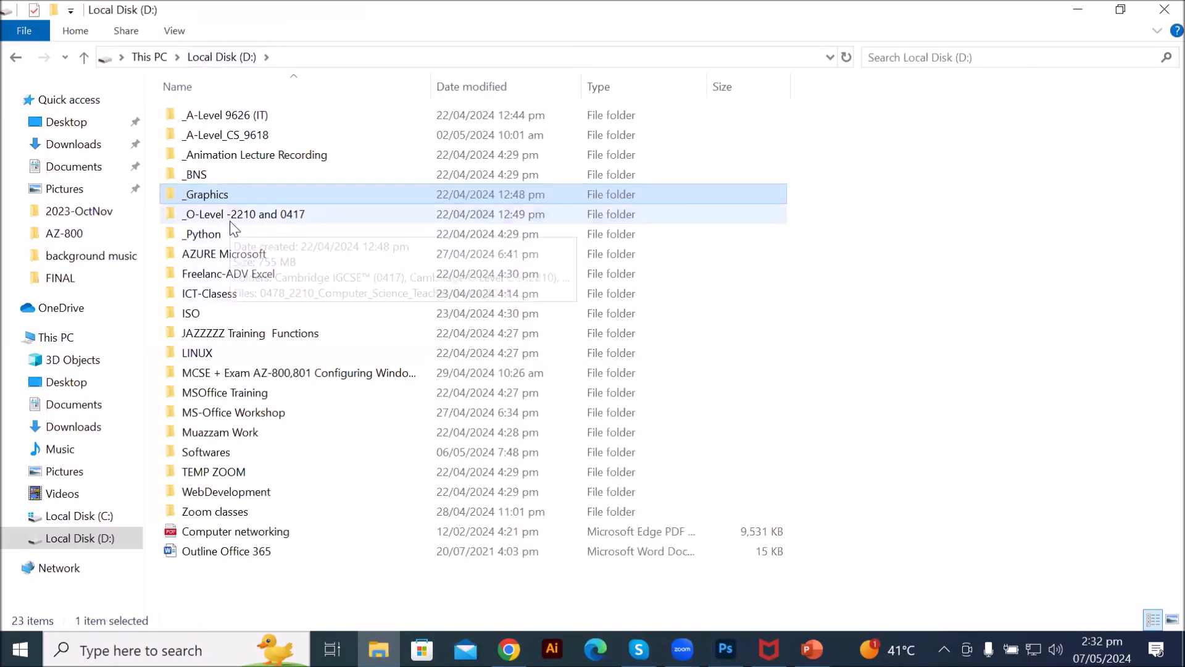
double_click(244, 193)
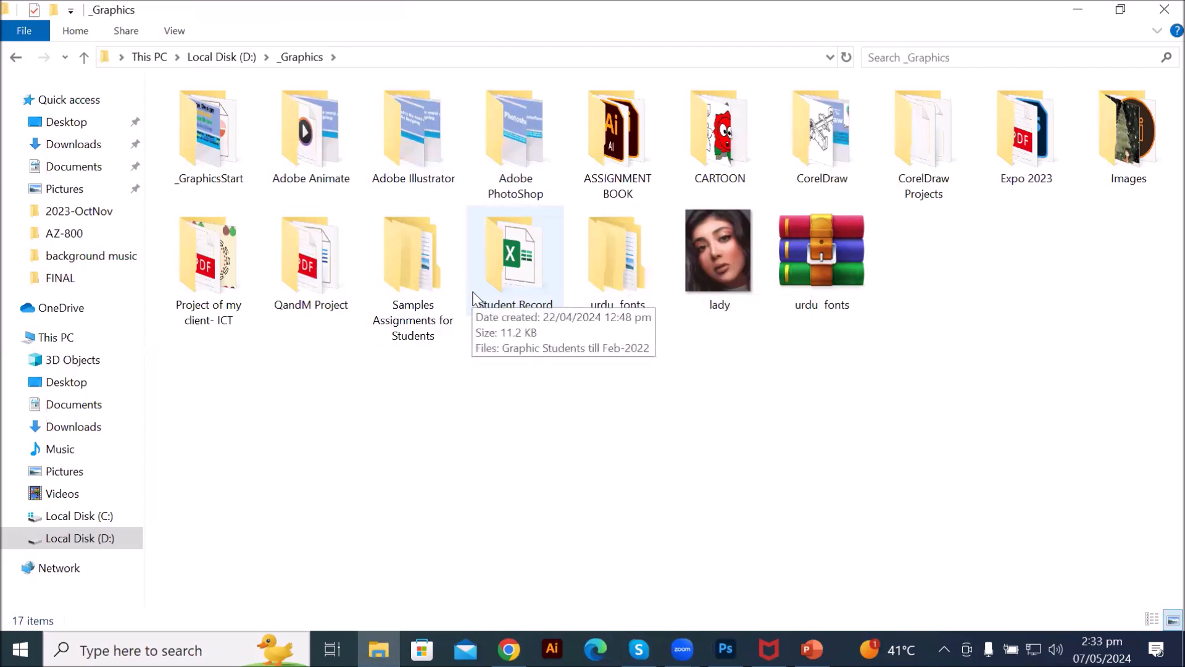
double_click(1141, 122)
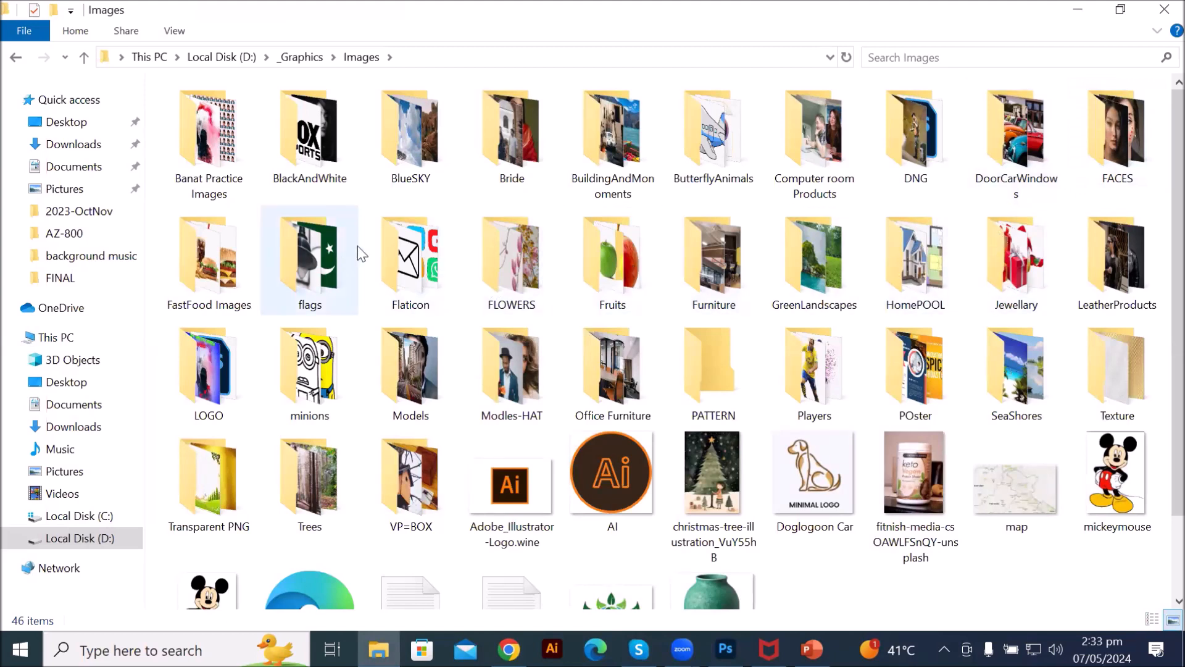
double_click(423, 140)
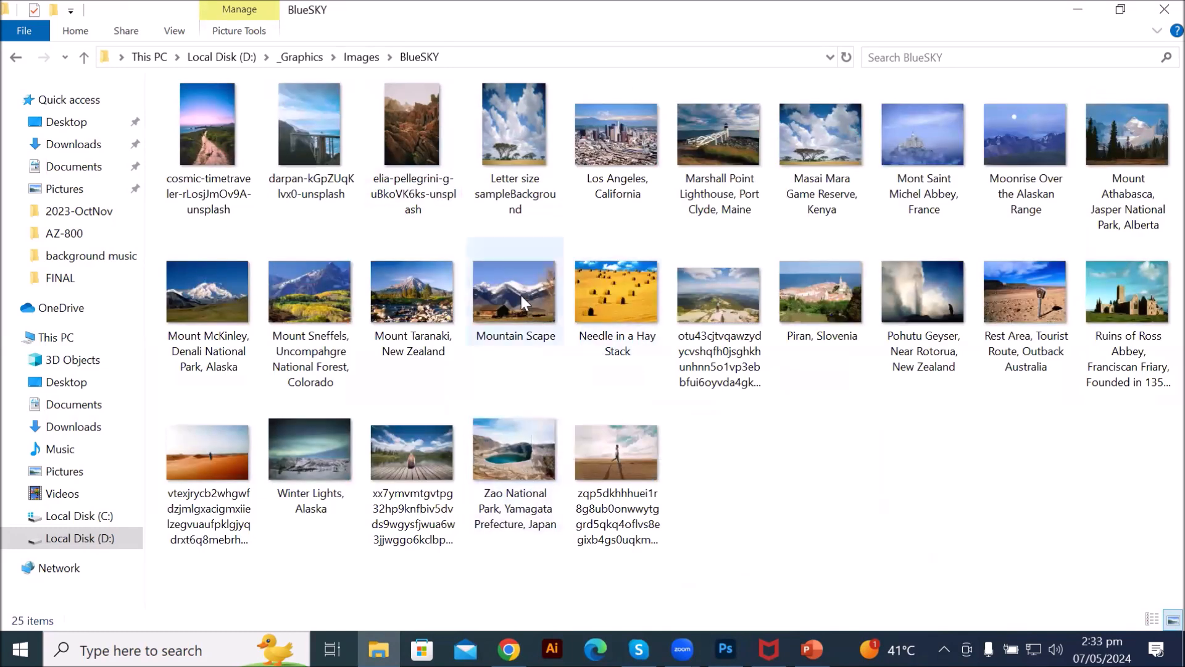
drag(520, 293, 466, 253)
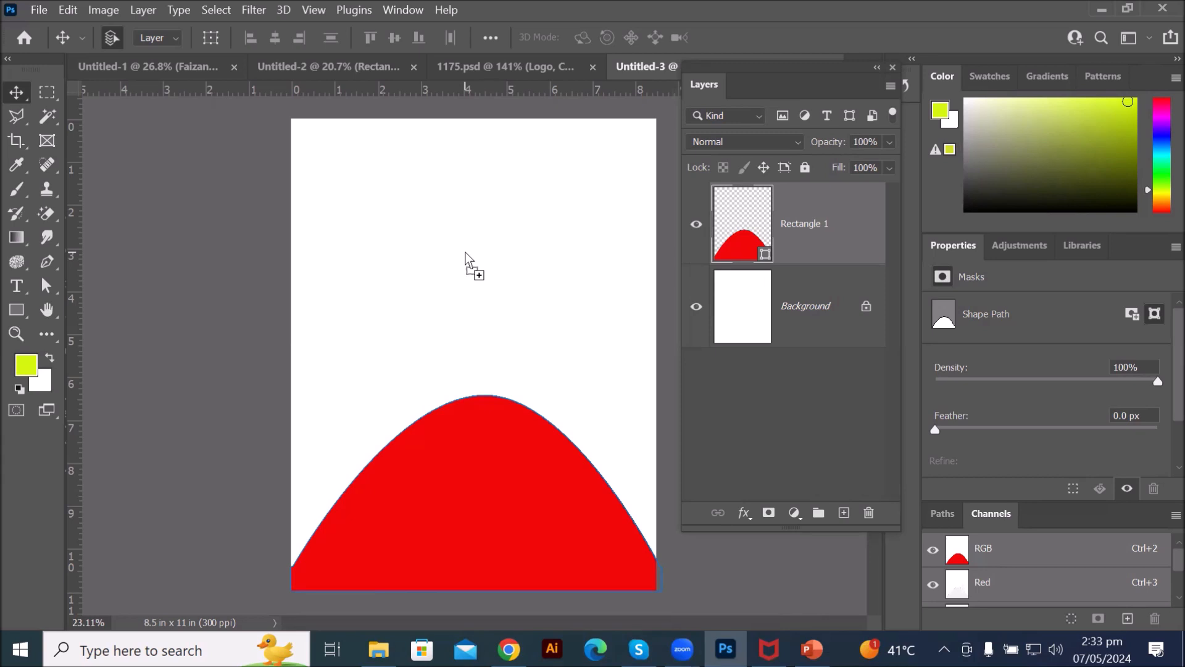
drag(465, 252, 465, 251)
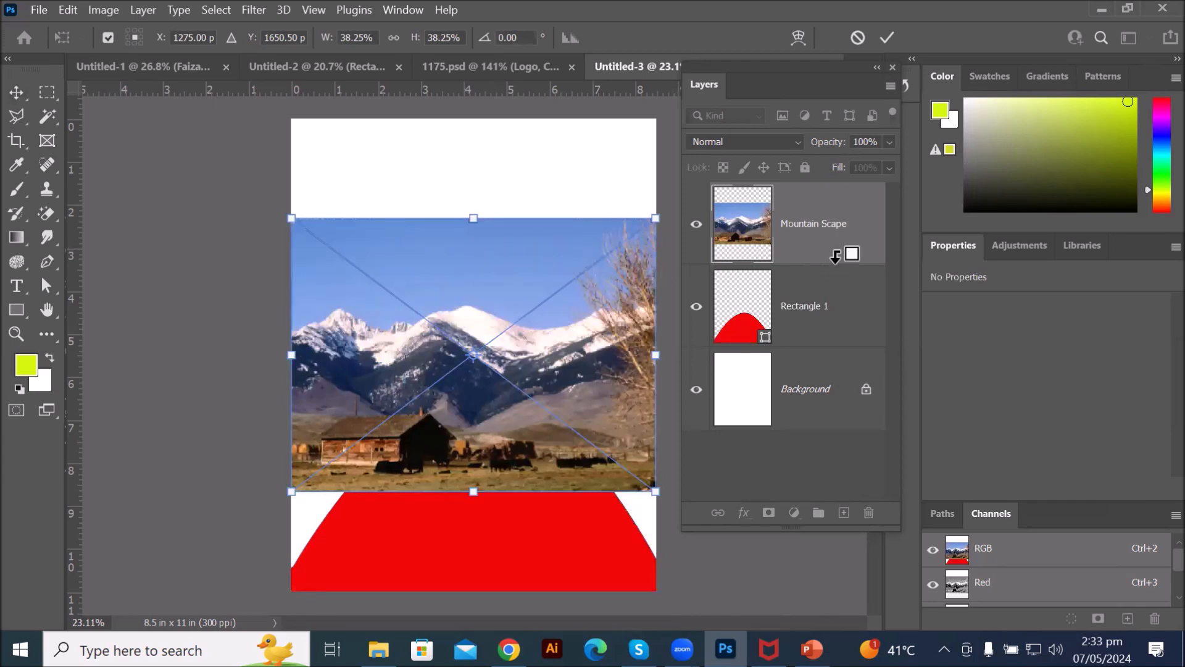
Step: Clip the Mountain Scape layer to the red arch and move the photo down until it fills the arch
alt+click(837, 265)
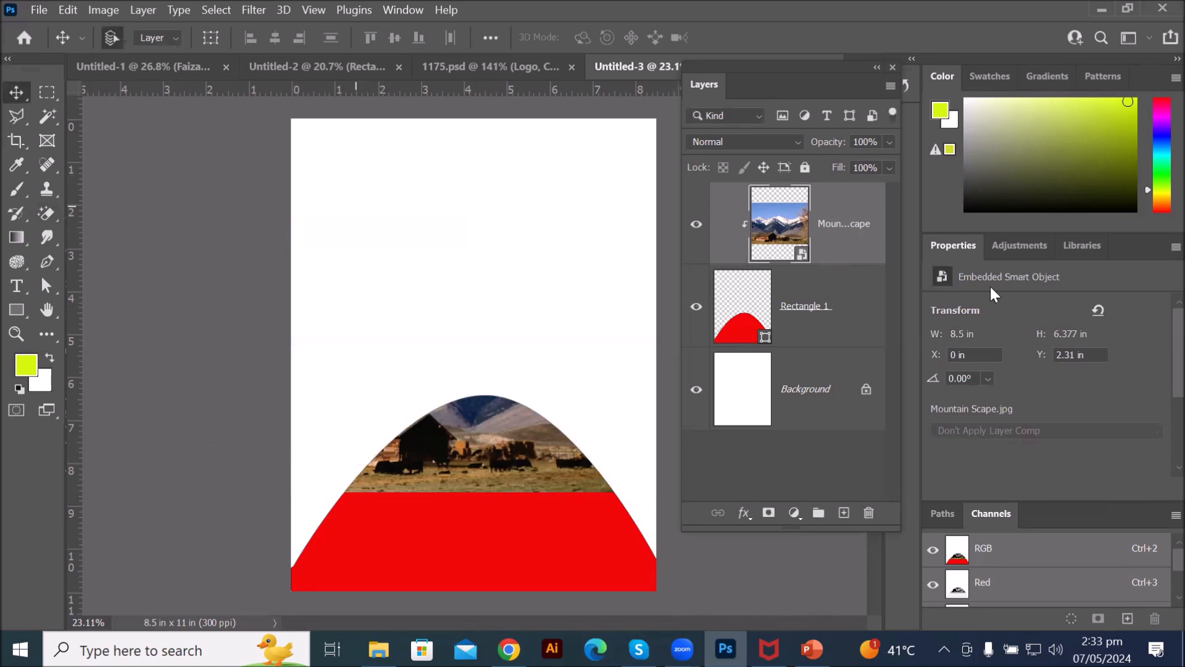
drag(500, 451, 508, 550)
click(555, 305)
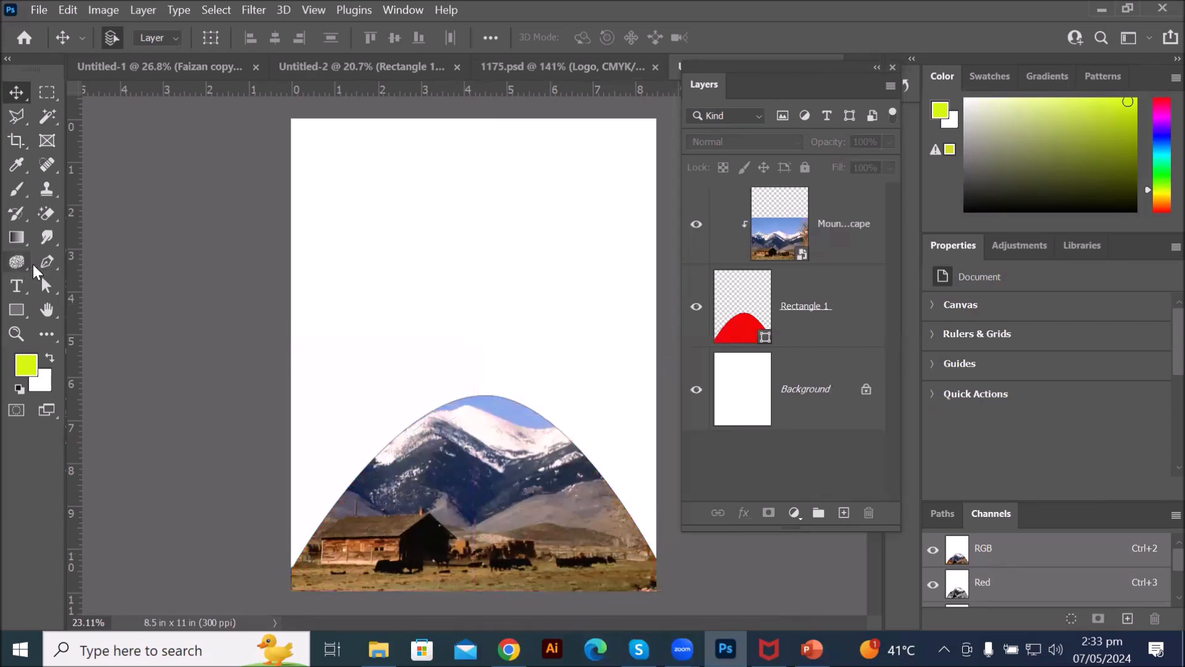
Step: Draw a closed four-cornered band about 2550 × 514 px across the page's top with the Pen tool
click(17, 310)
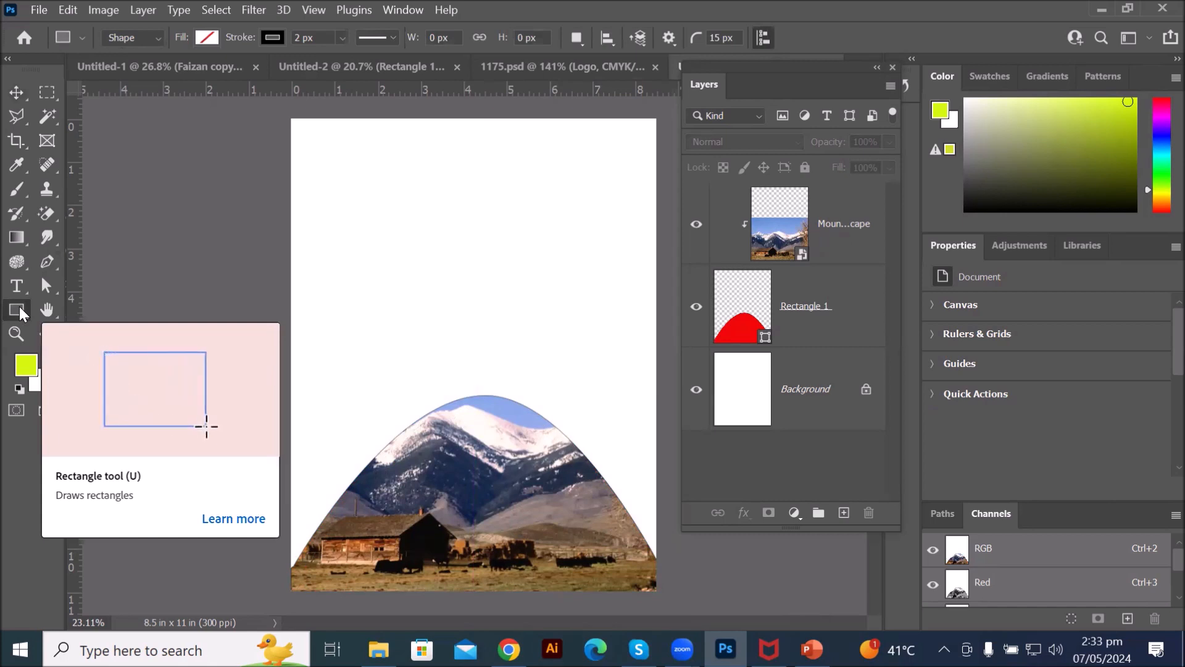
click(45, 264)
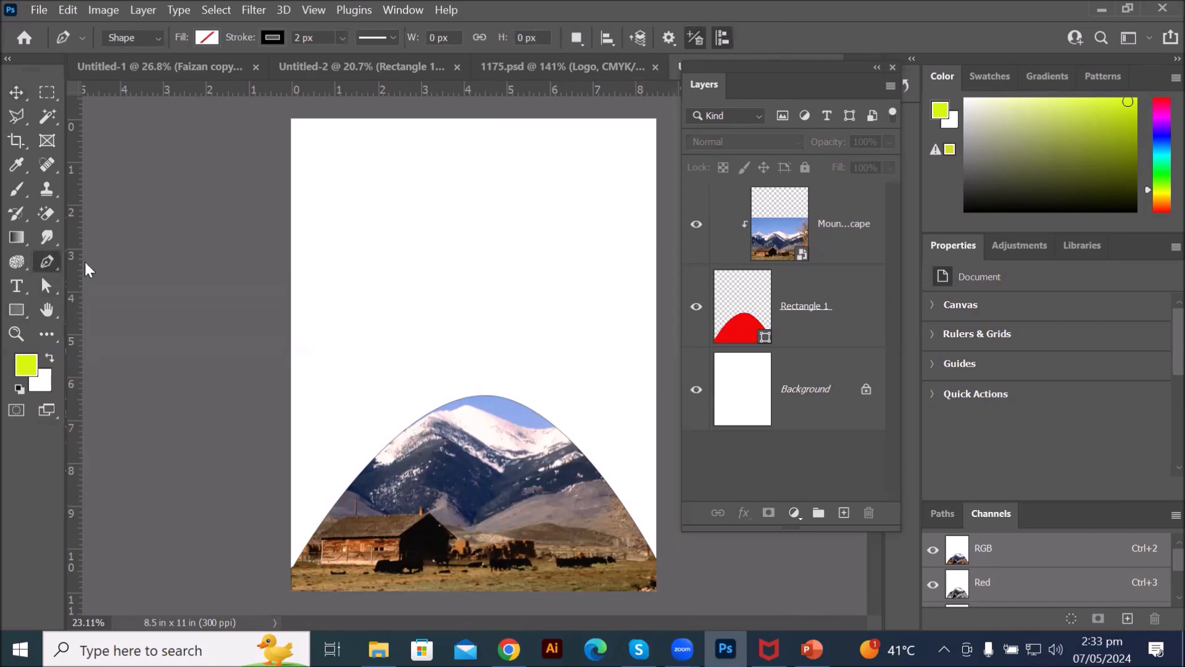
click(653, 117)
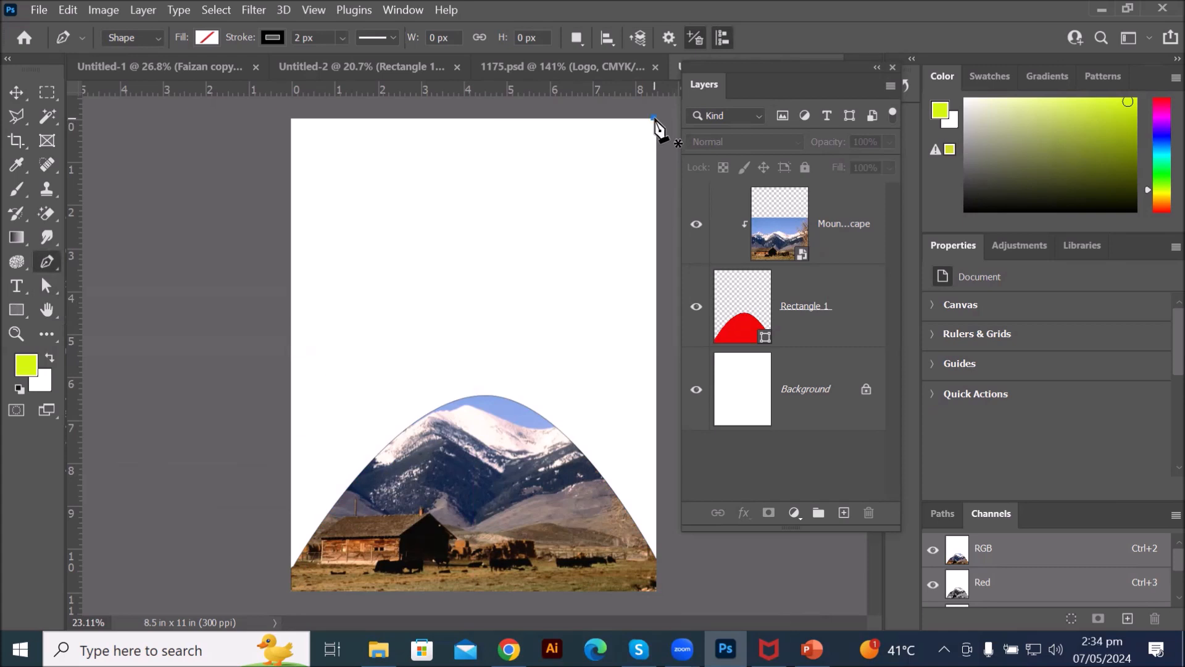
click(292, 118)
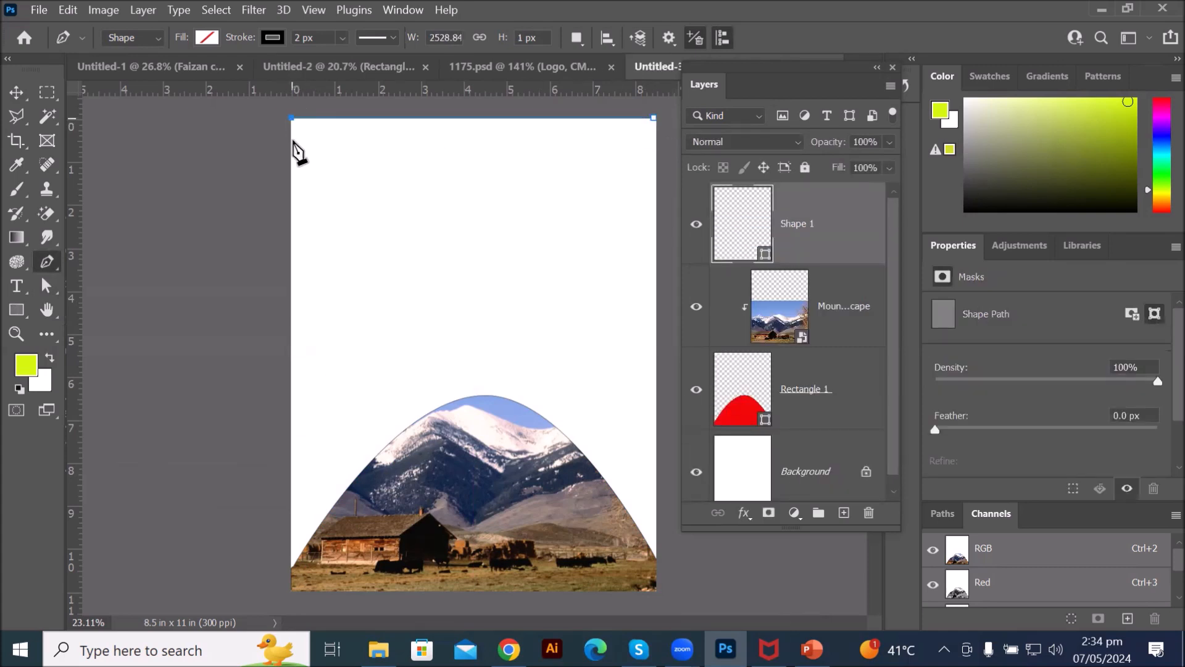
click(290, 179)
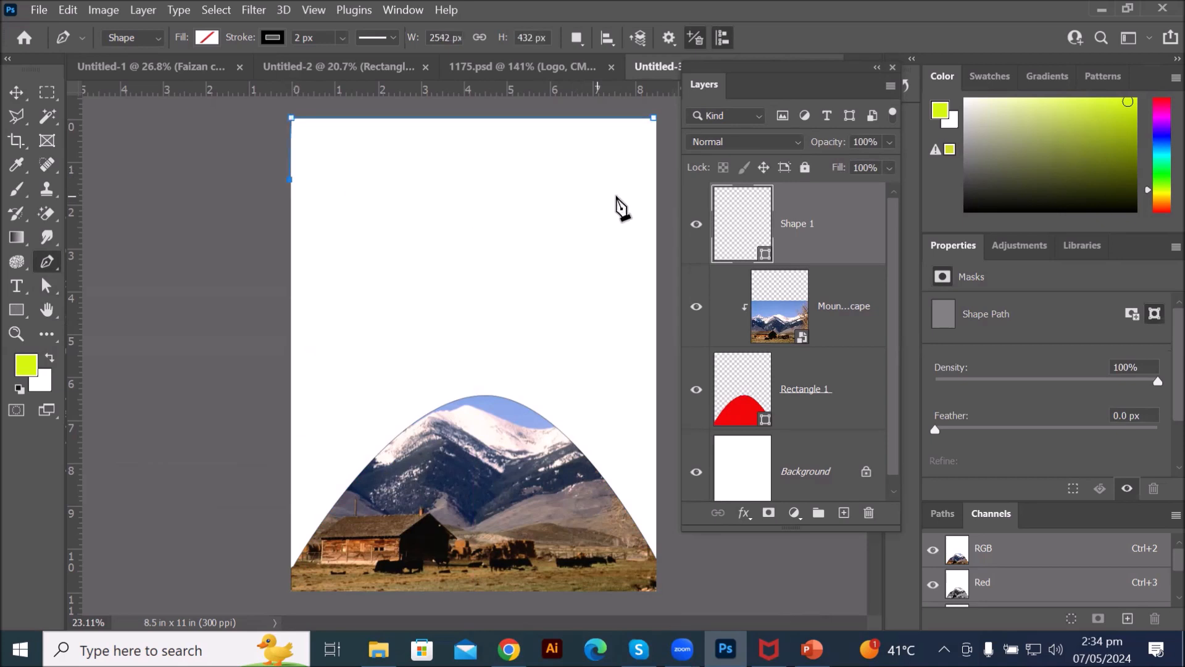
click(654, 191)
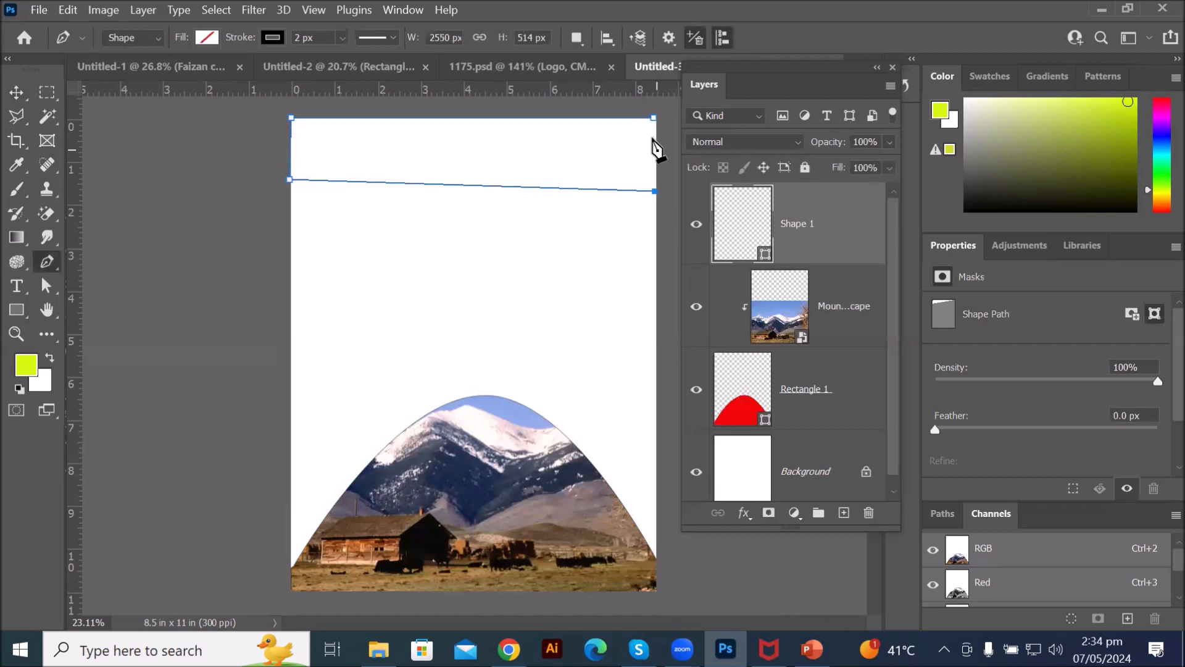
click(655, 118)
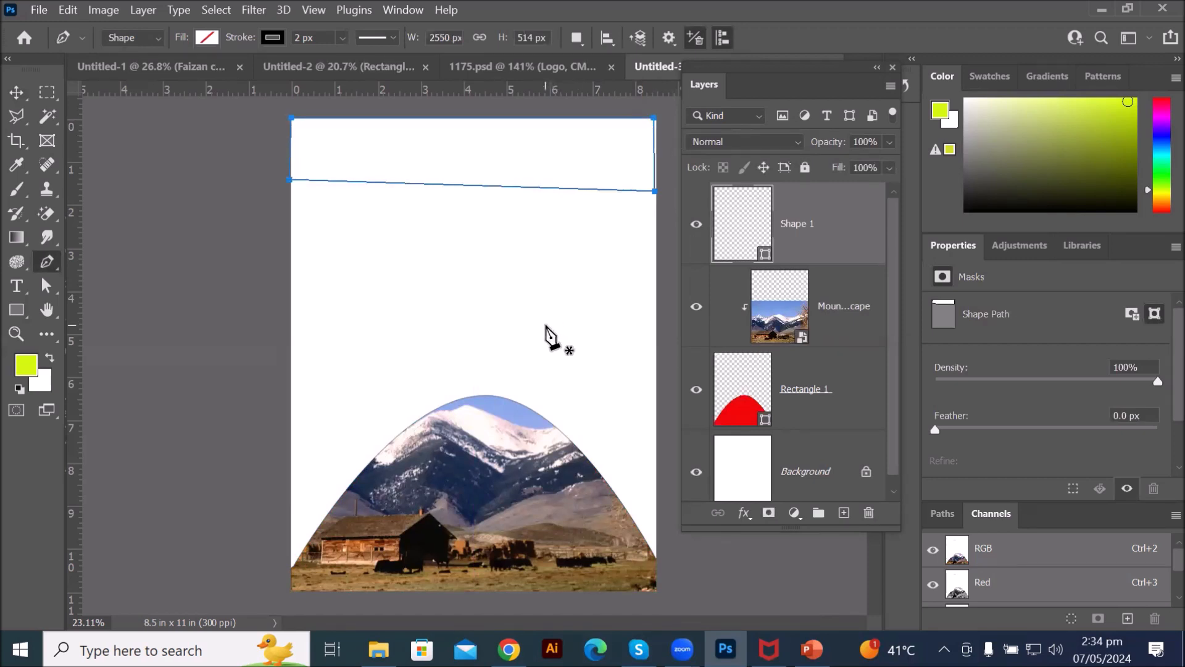
Step: Fill the four-cornered band at the page's top with dark green
click(207, 37)
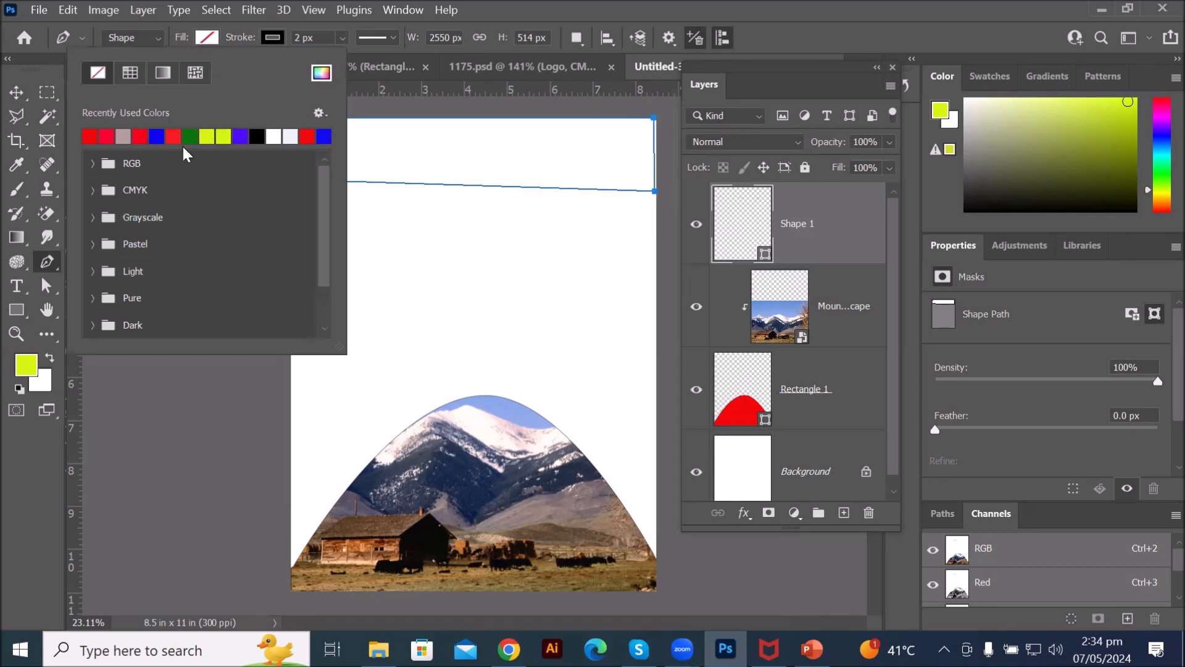
click(190, 135)
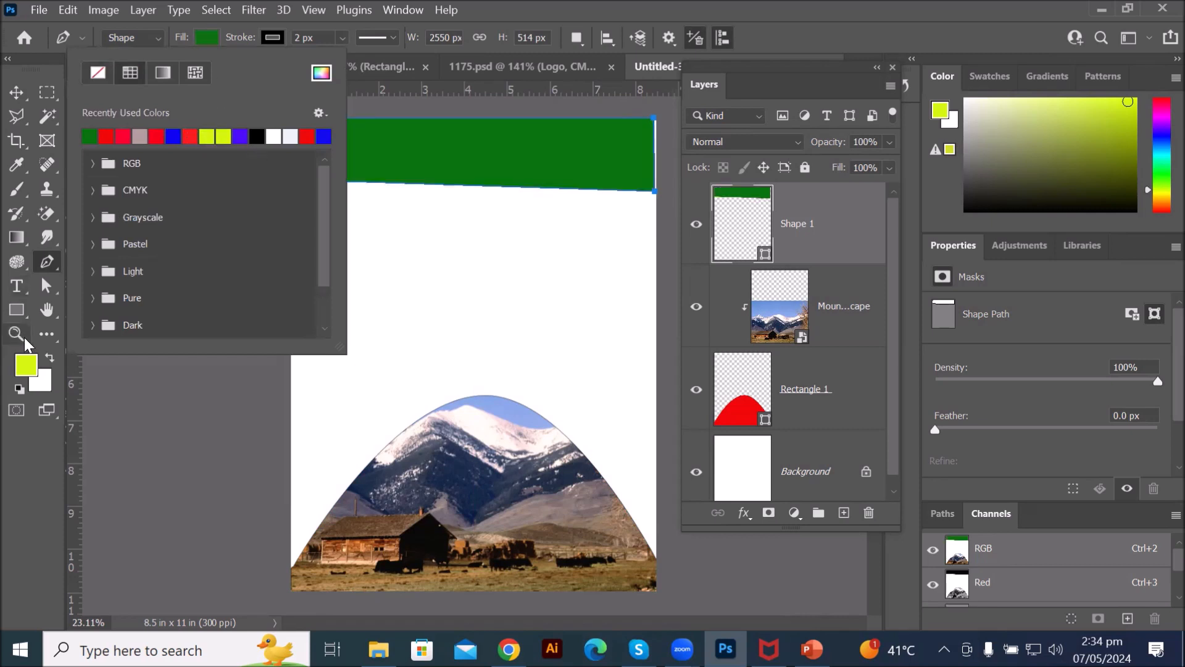
click(47, 265)
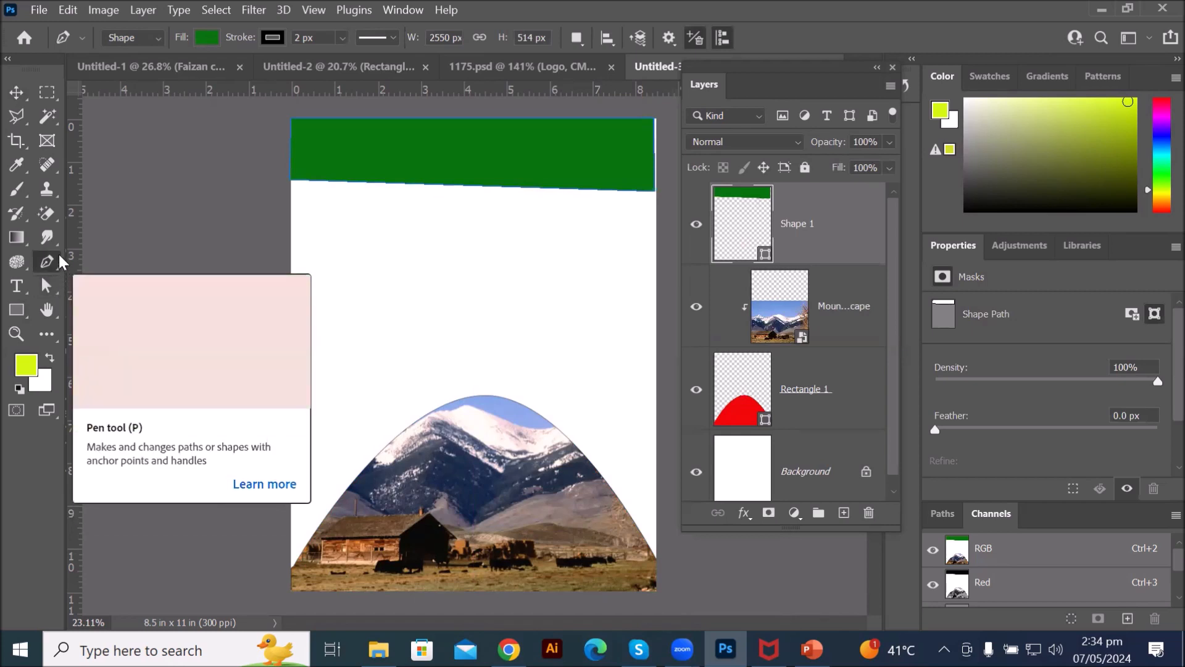
Step: Pull the green band's lower-left corner down to make it about 1150 px tall with a slanted lower edge, and align its lower-right corner with the page edge
click(47, 288)
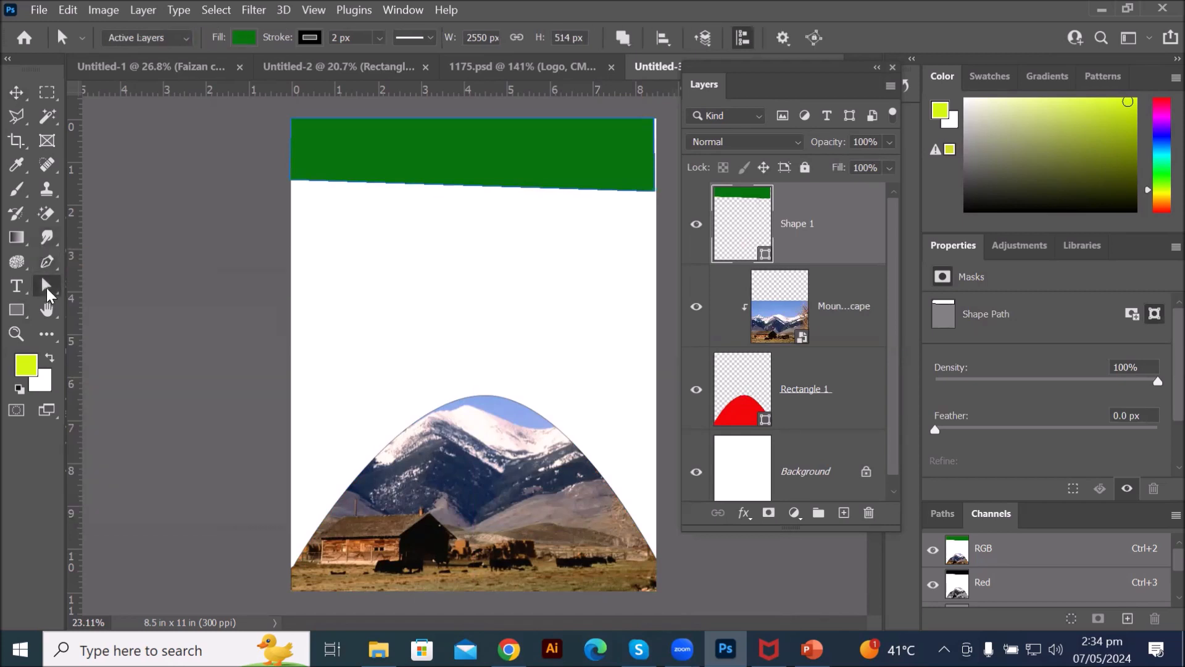
click(107, 302)
click(379, 179)
drag(291, 185, 291, 281)
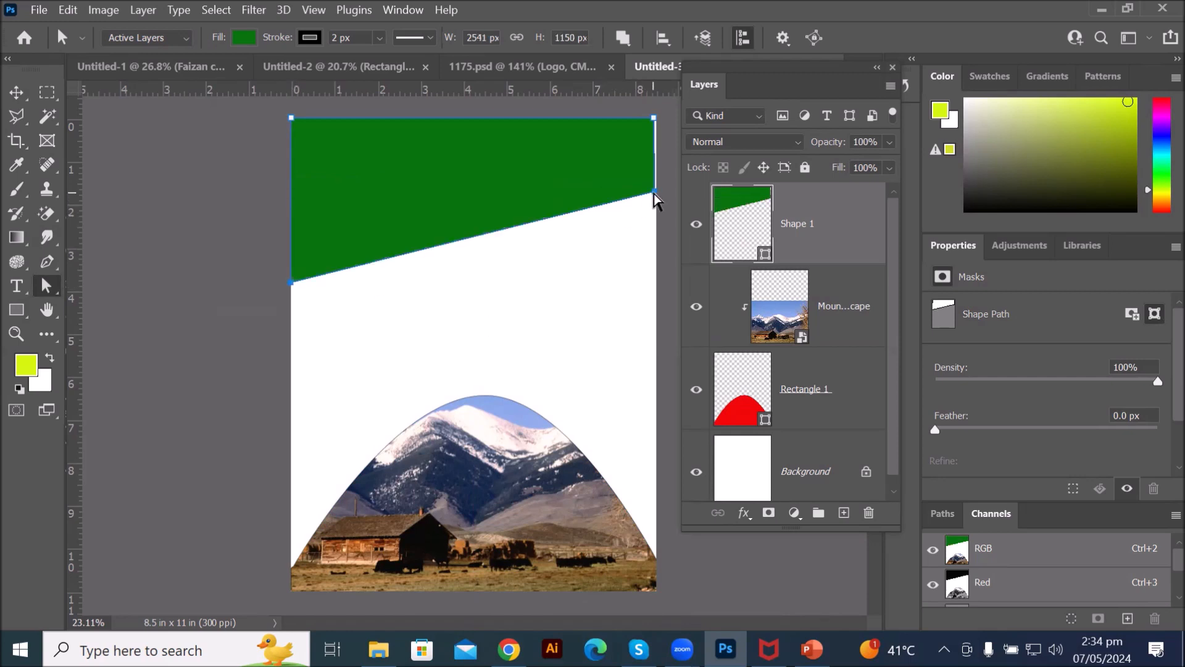
drag(655, 188, 656, 185)
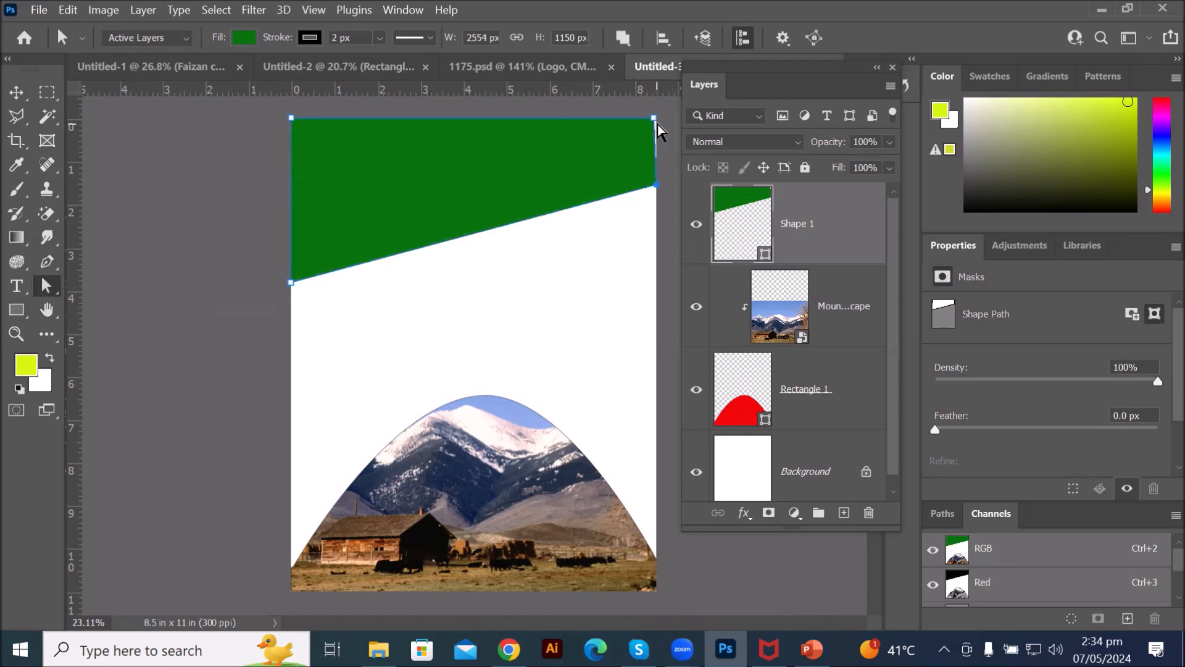
drag(655, 122, 659, 125)
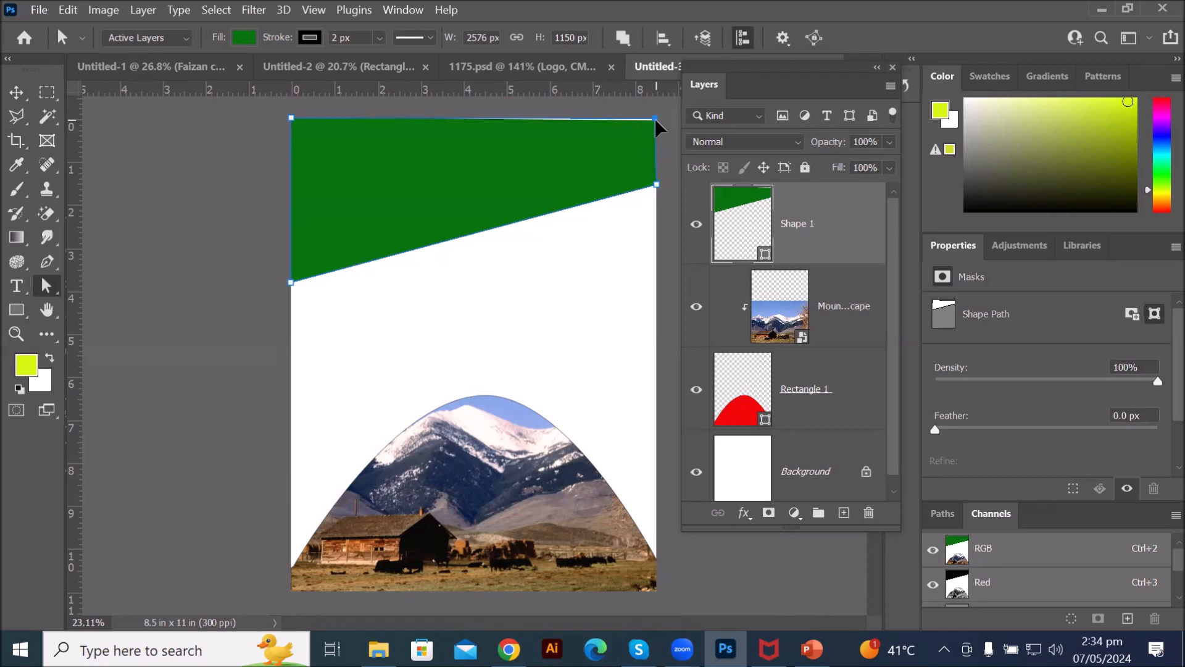
key(ctrl+z)
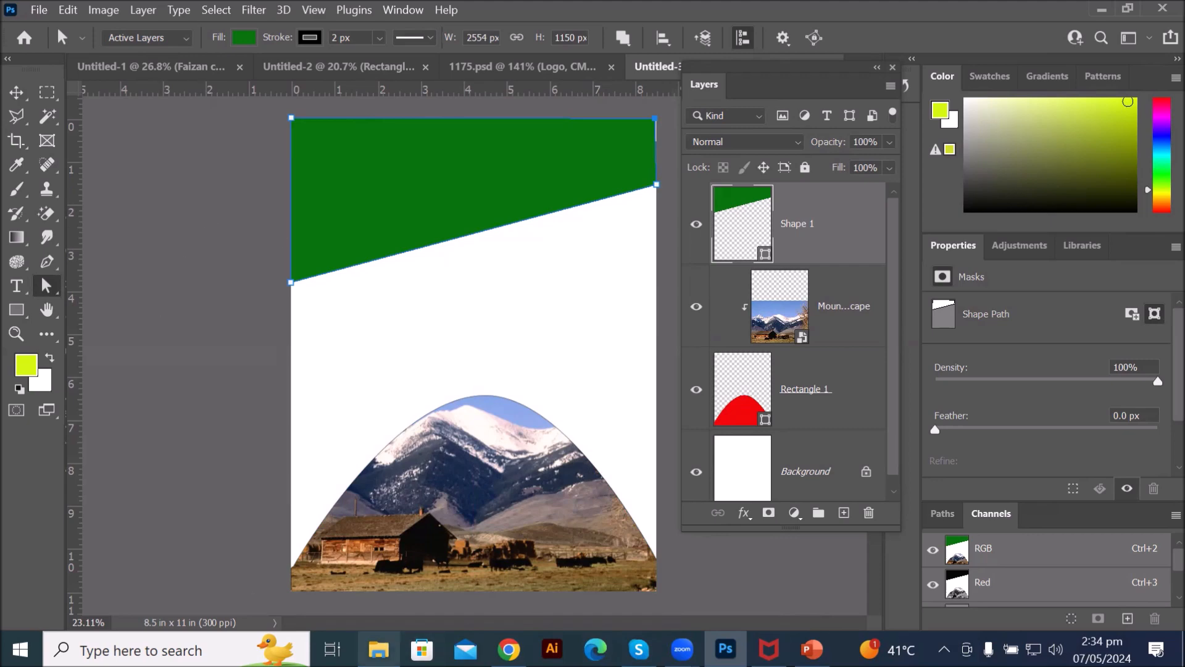
Step: Place the Mount Taranaki, New Zealand photo from the BlueSKY folder over the green band and clip it to the band
click(378, 648)
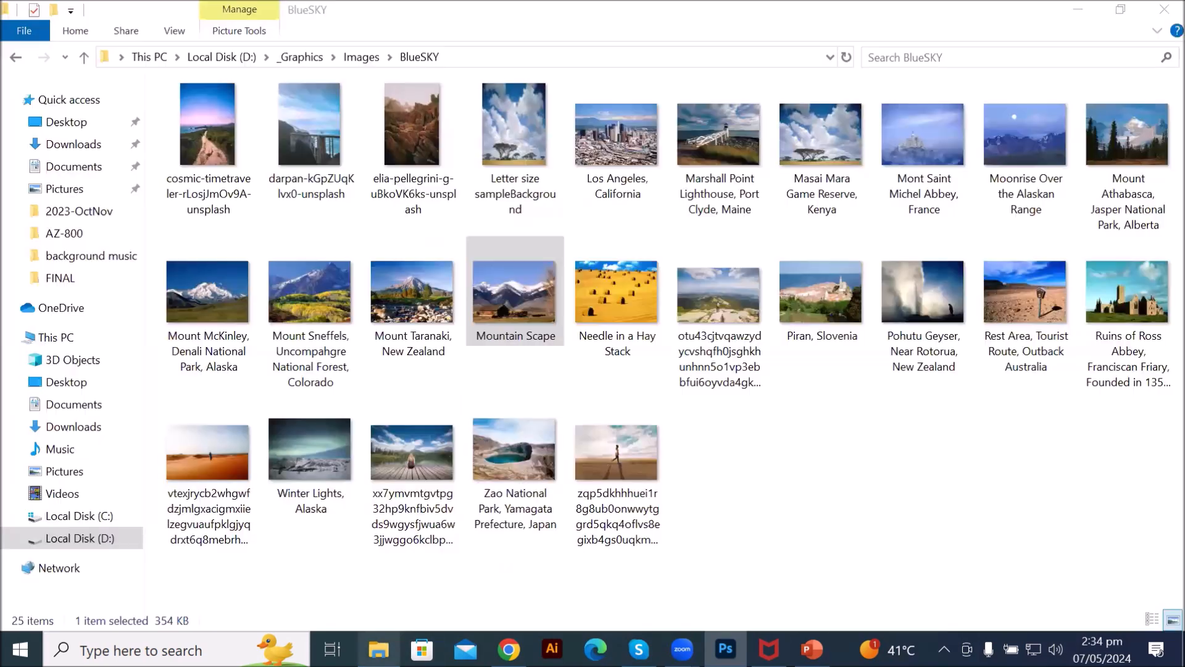
click(413, 304)
drag(413, 304, 479, 212)
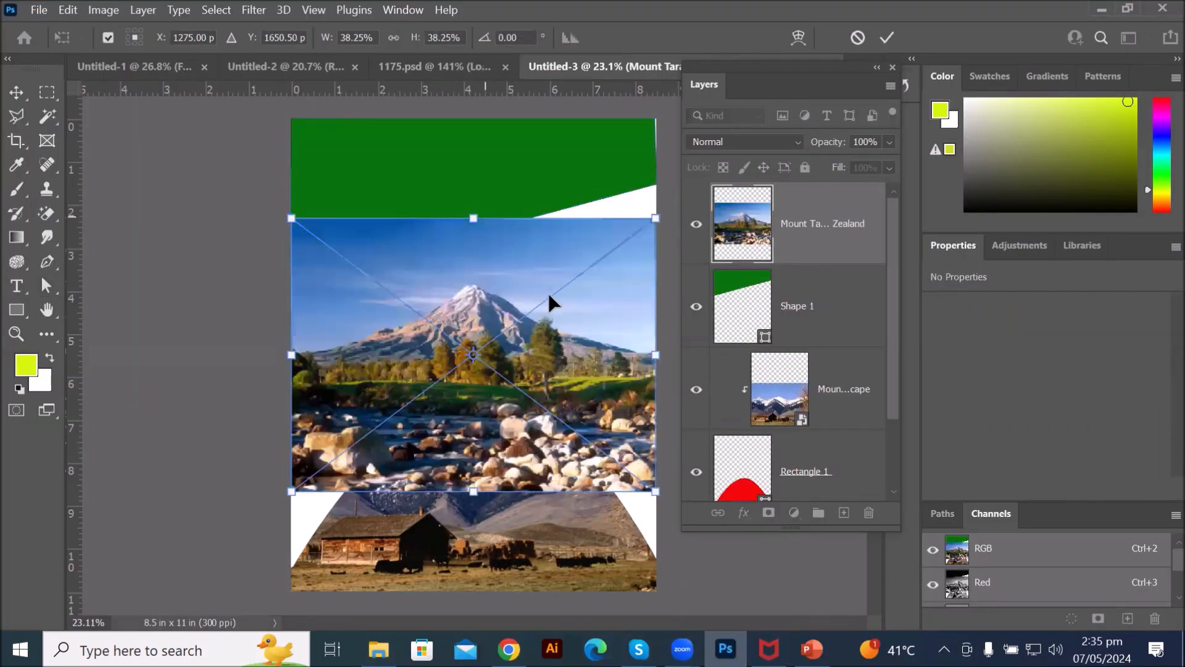
drag(543, 315, 524, 164)
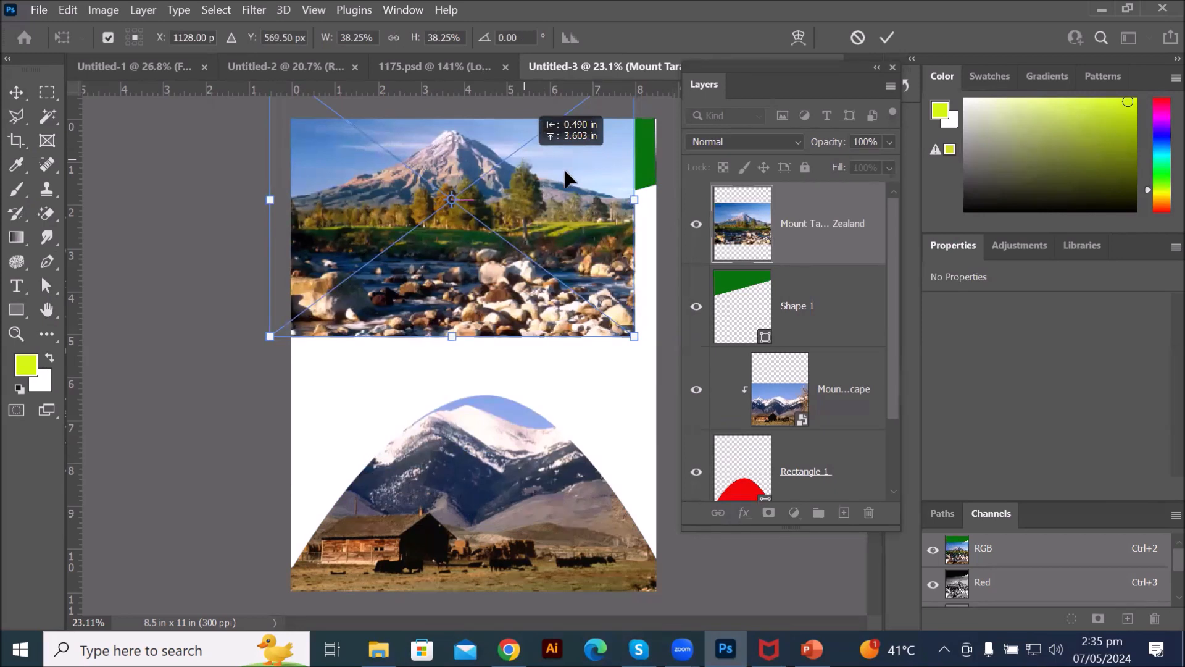
click(788, 224)
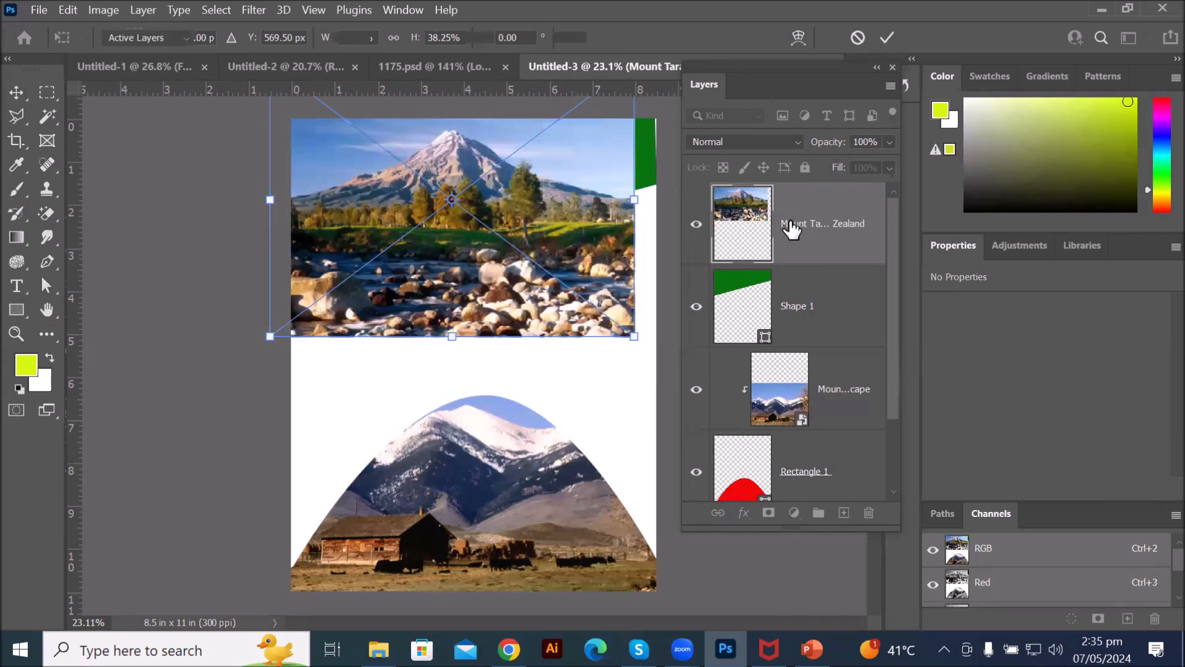
drag(813, 266, 814, 259)
alt+click(814, 258)
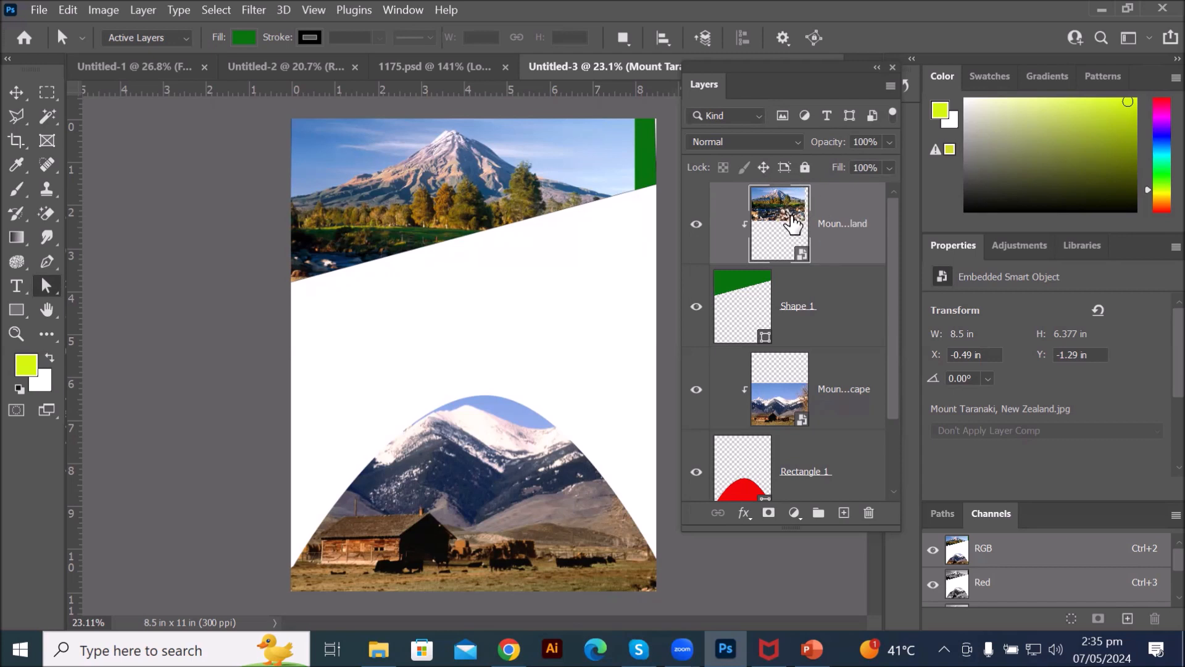
Step: Scale the Mount Taranaki photo horizontally to about 21.64% width so it covers only the left half of the band
key(ctrl+t)
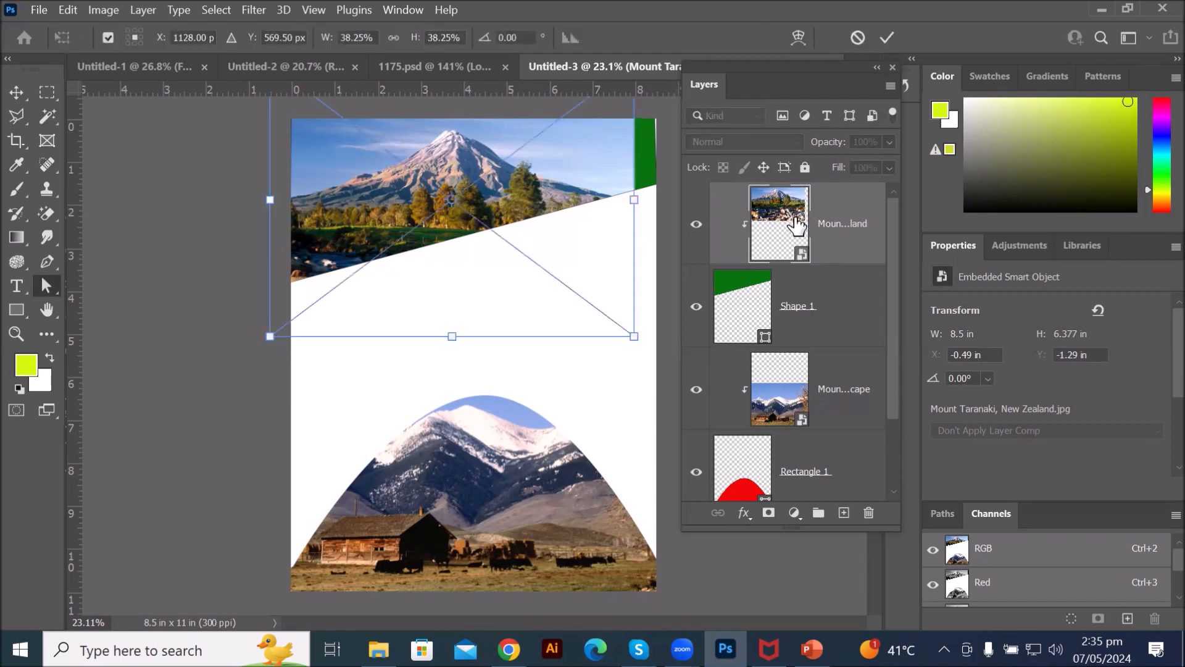
drag(634, 199, 665, 199)
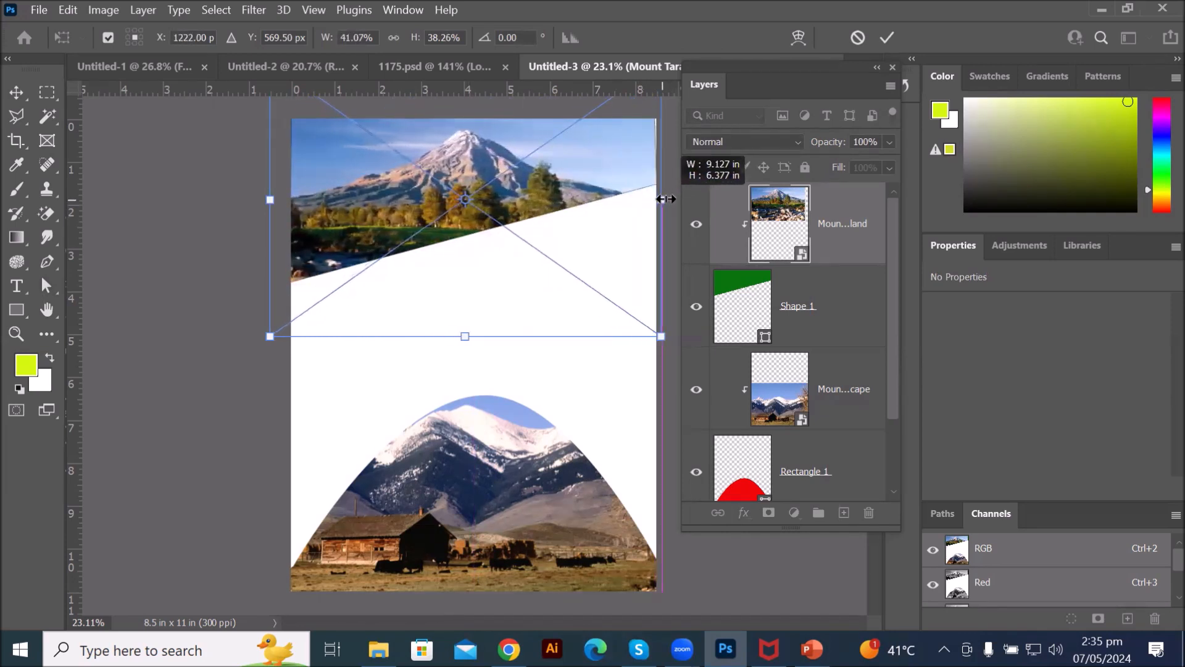
drag(665, 198, 483, 215)
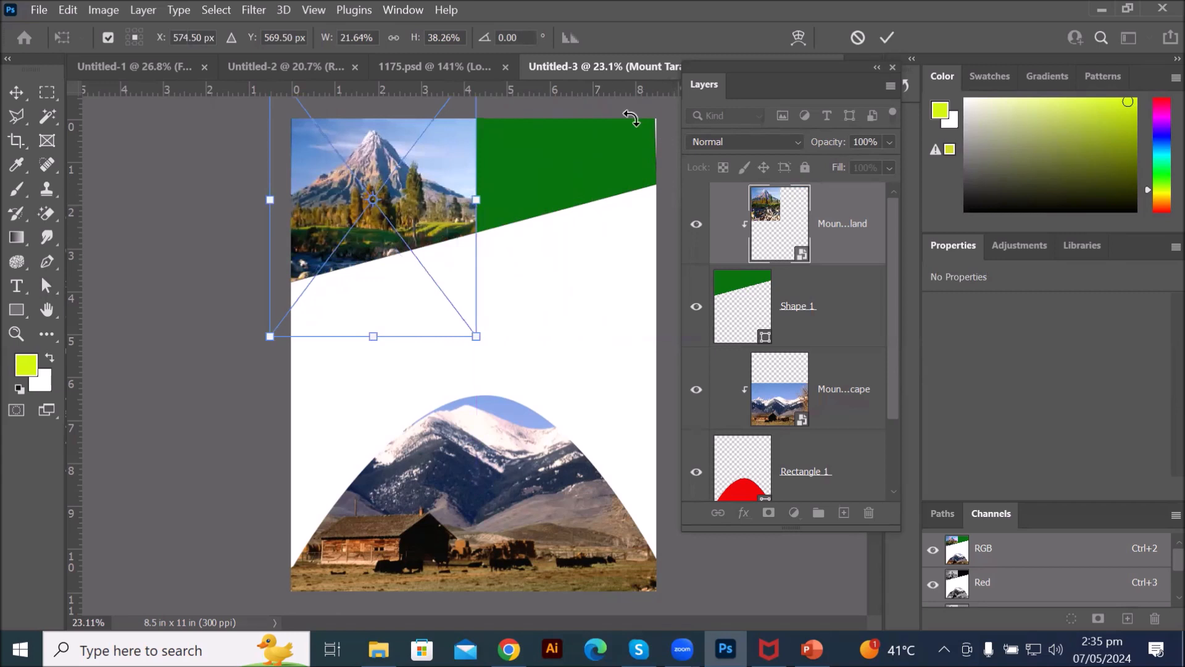
click(884, 38)
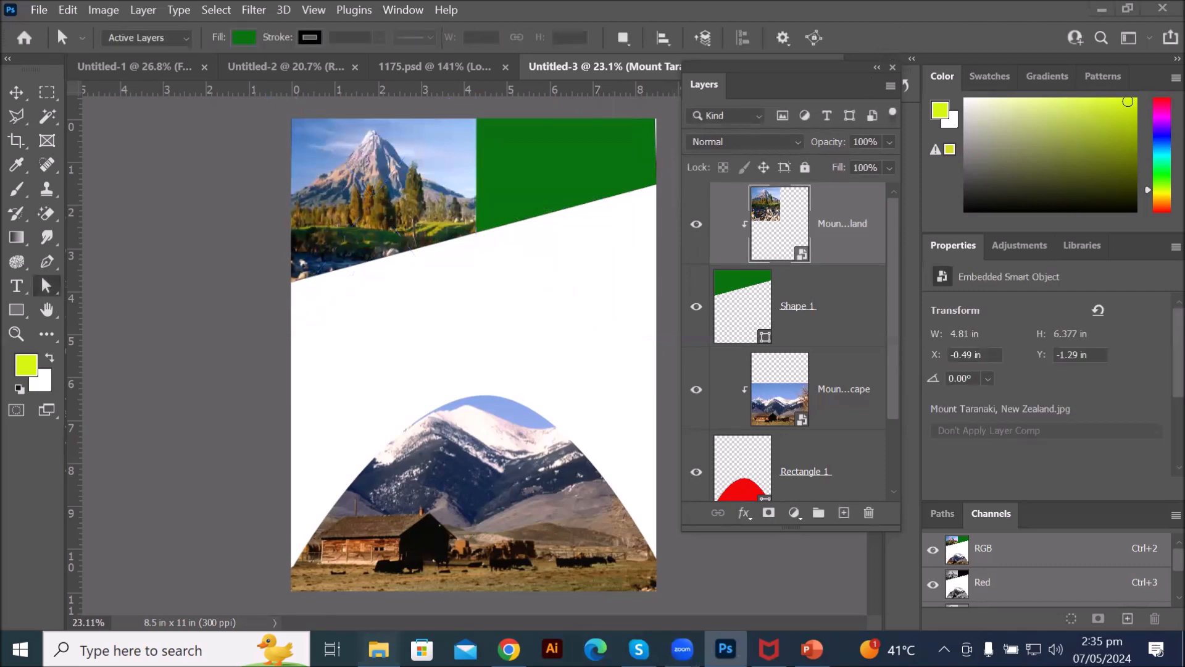
Step: Place the xx7ymvmt photo of a woman on a lake dock from the BlueSKY folder over the band and clip it to the band
click(378, 650)
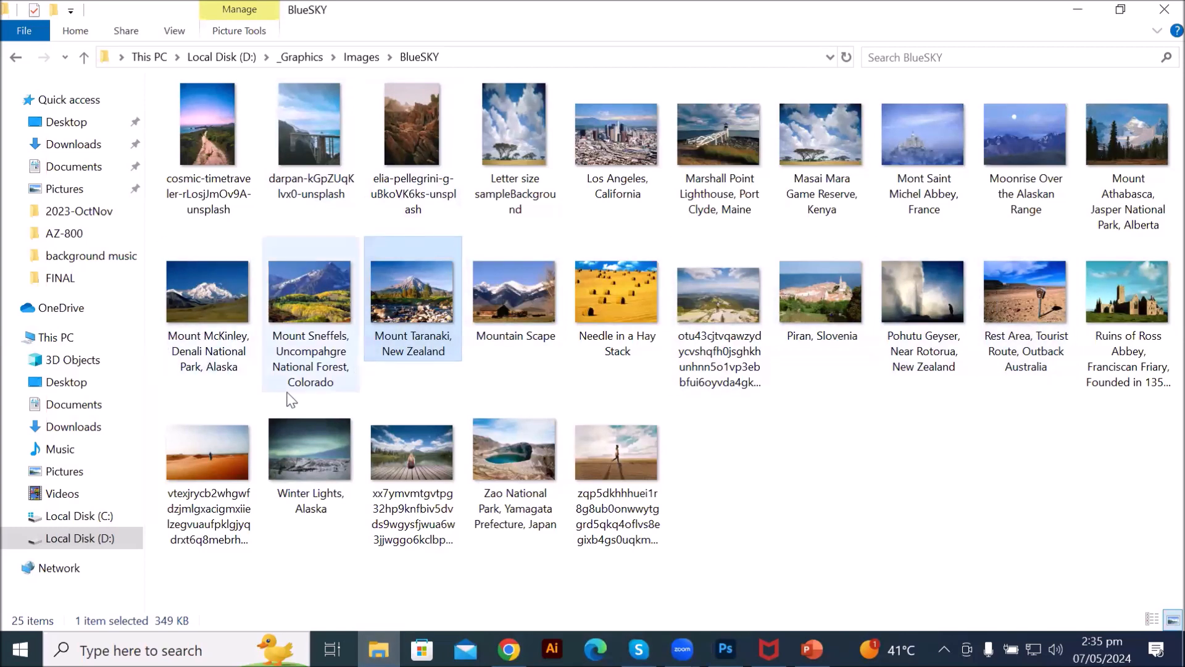
click(406, 437)
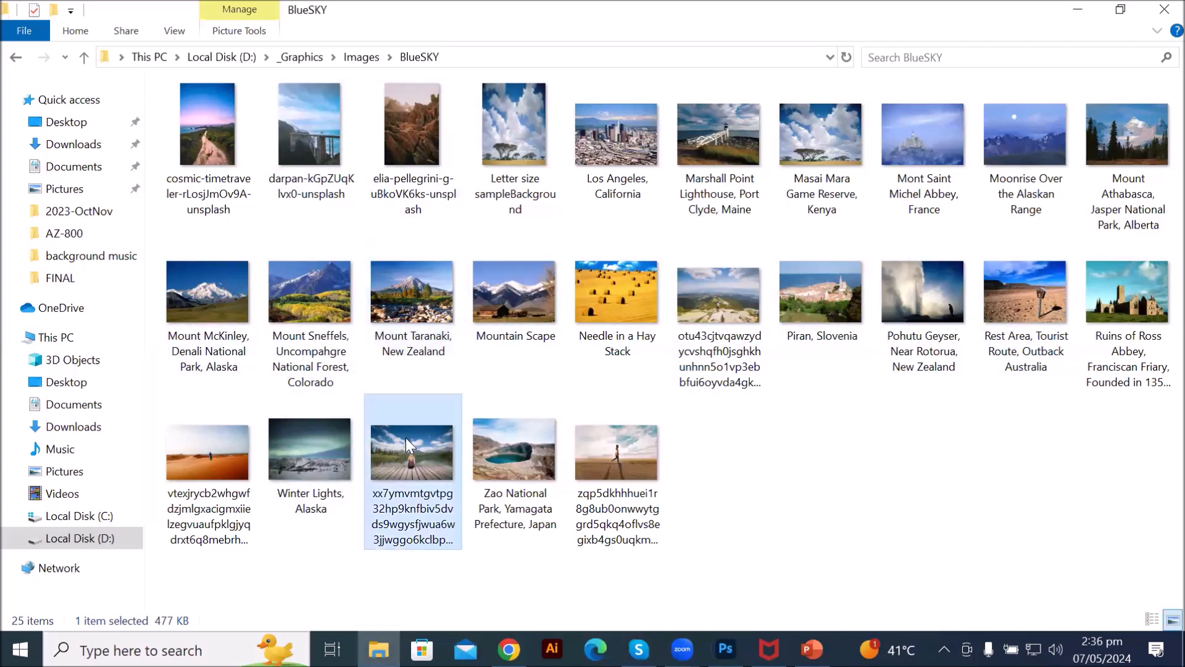
drag(501, 509, 542, 165)
drag(517, 355, 548, 136)
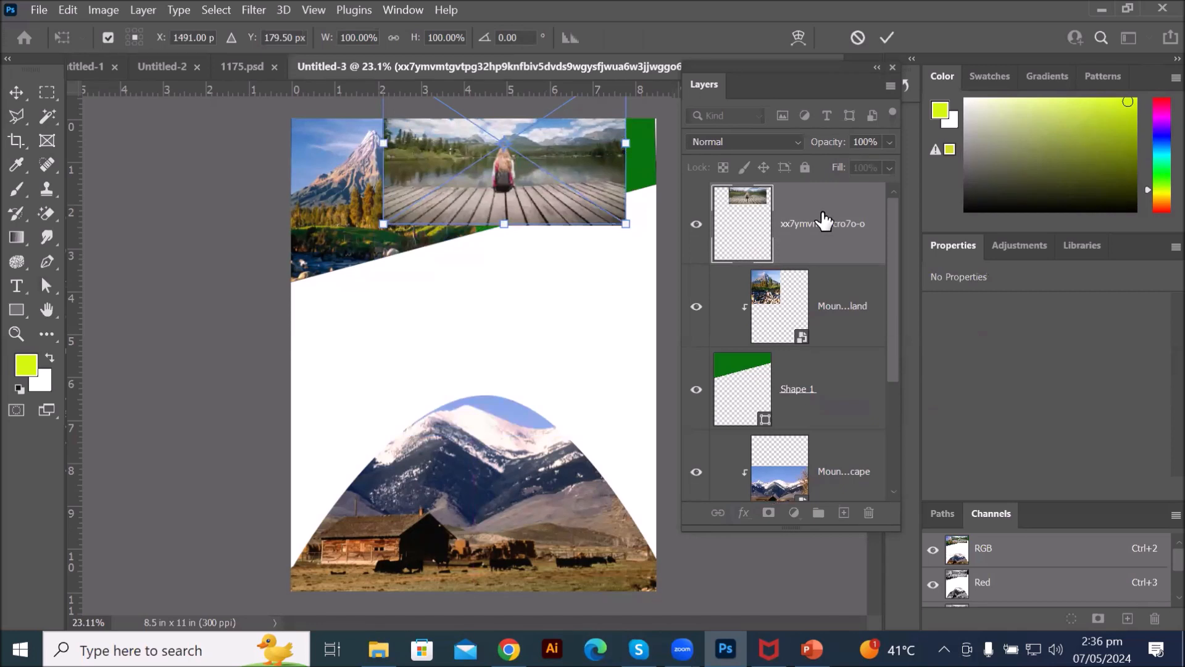
key(Return)
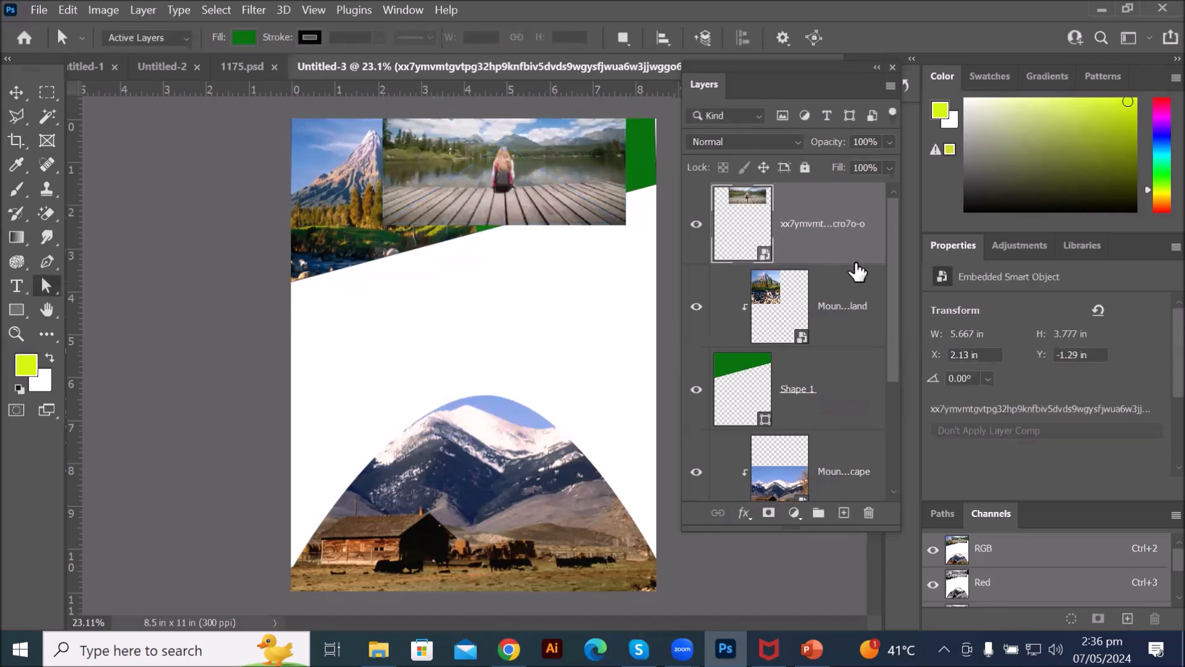
alt+click(856, 264)
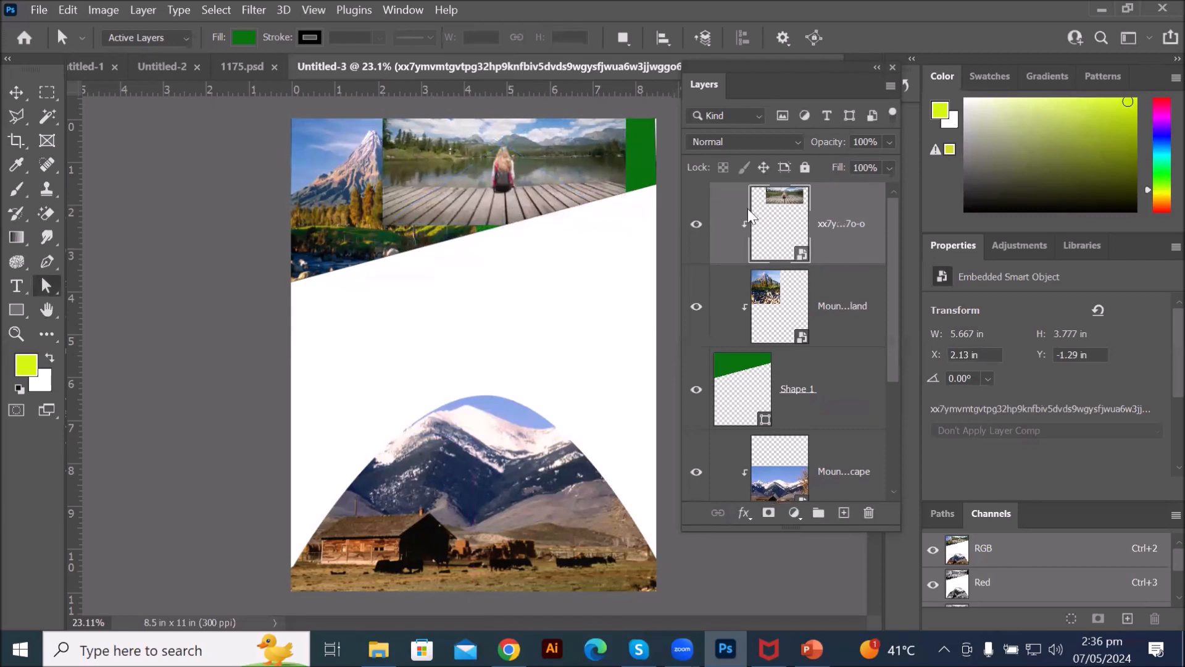
Step: Move the lake dock photo flush against the Mount Taranaki photo, and scale its width to about 75.06% by pulling in its left side
click(16, 92)
drag(554, 163, 632, 166)
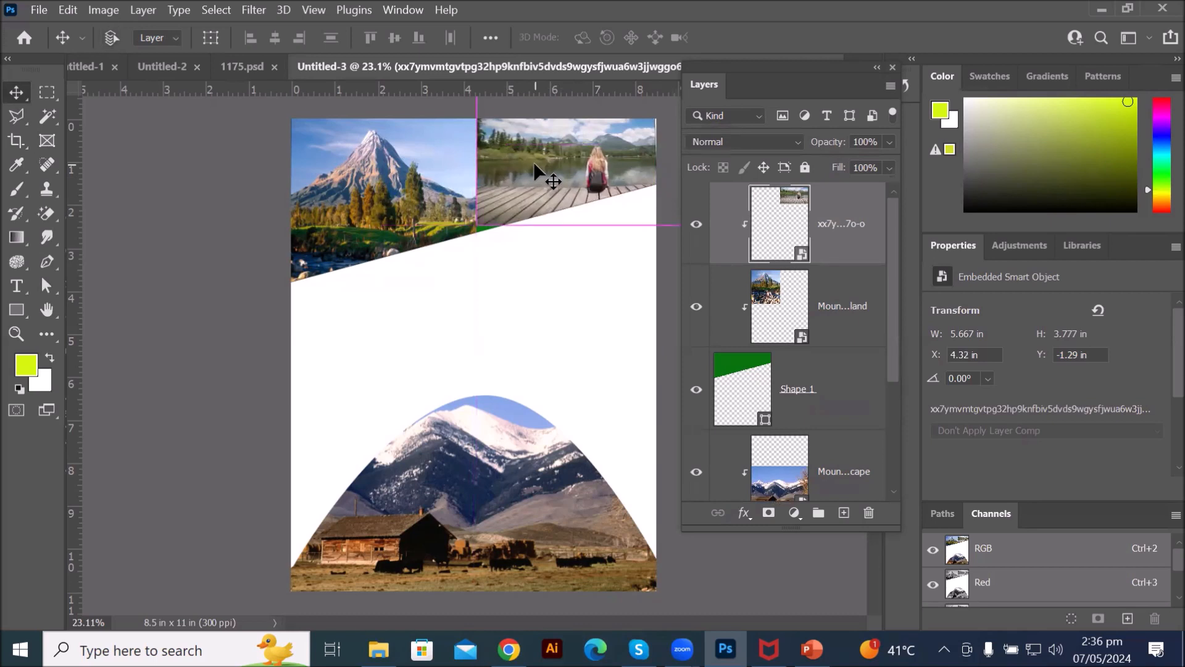
key(ctrl+t)
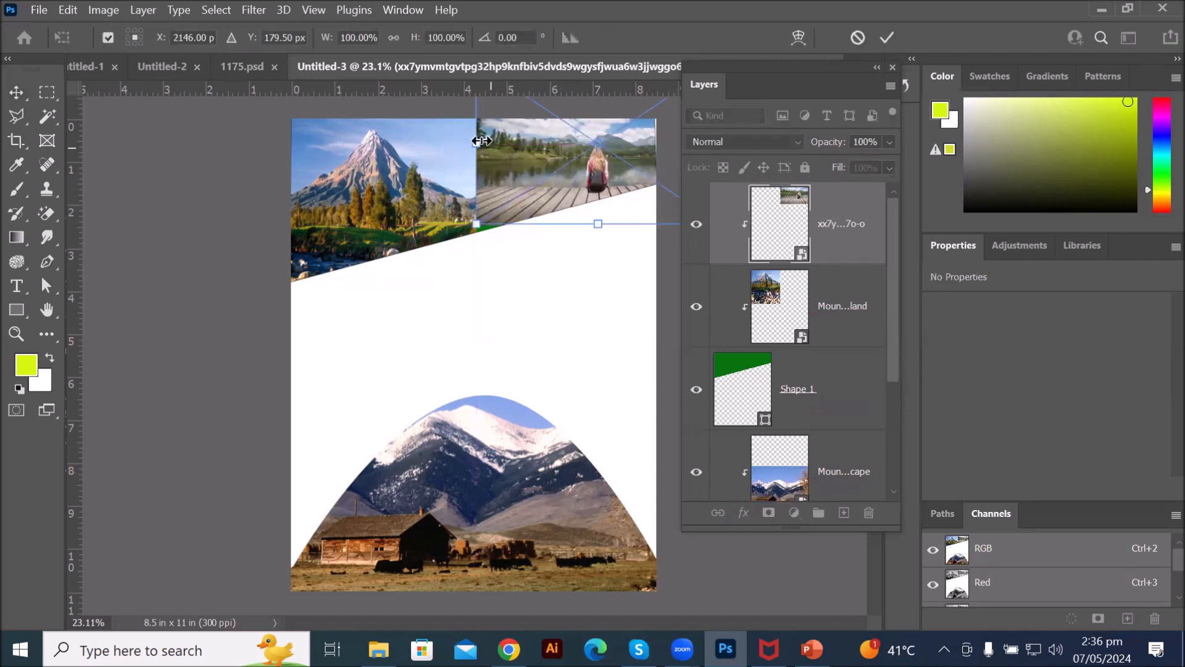
drag(476, 144, 538, 143)
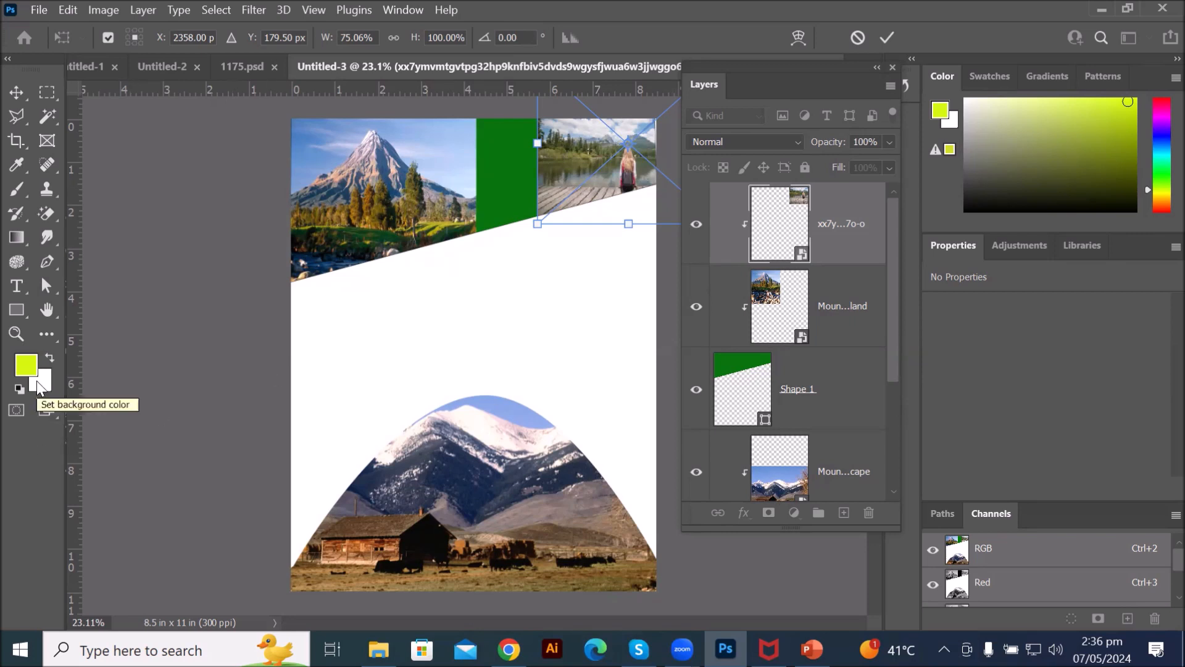
Step: Draw a tiger custom shape about 1656 × 713 px with no fill and a 2 px black stroke above the mountain arch
click(19, 314)
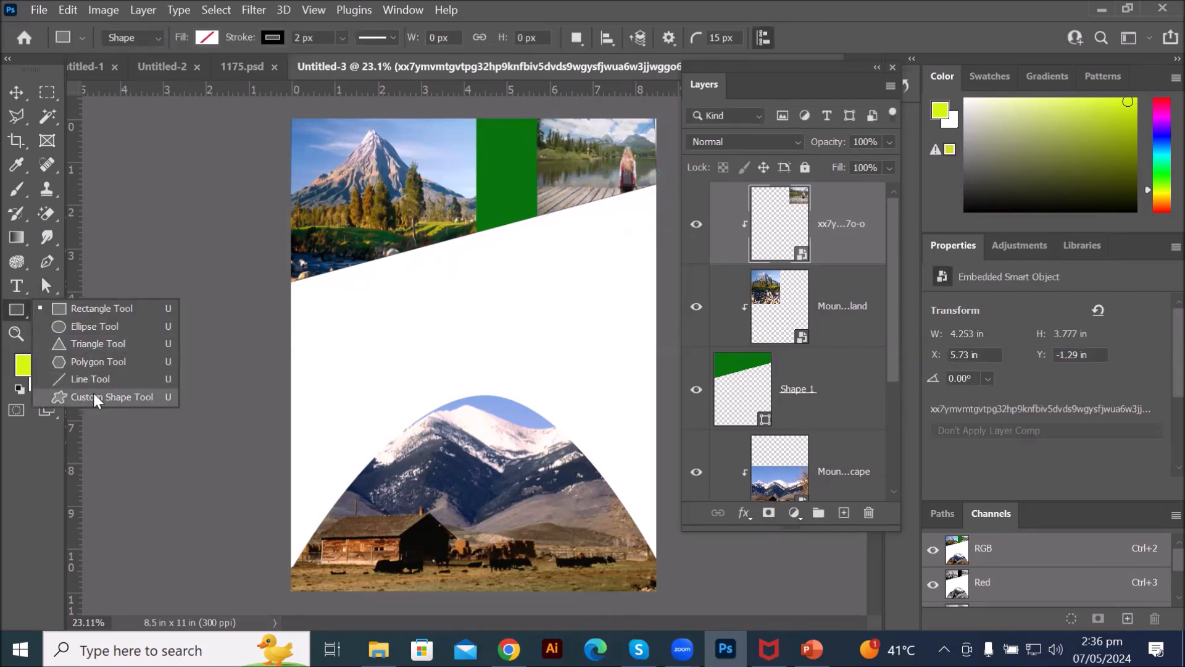
click(94, 395)
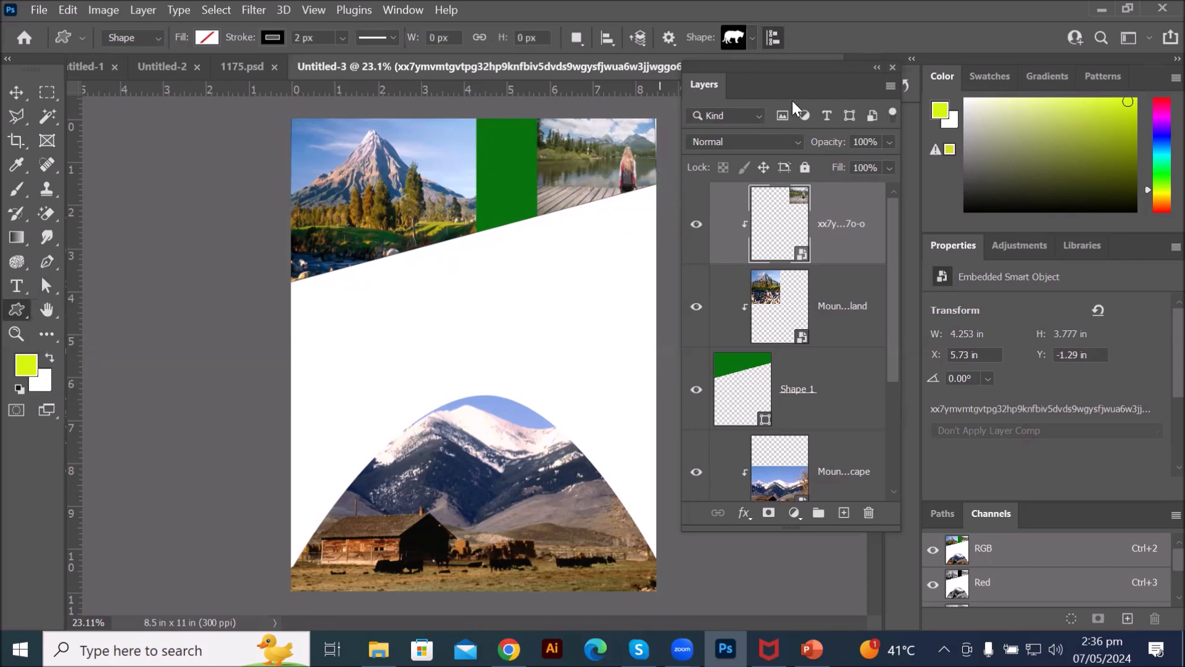
click(733, 39)
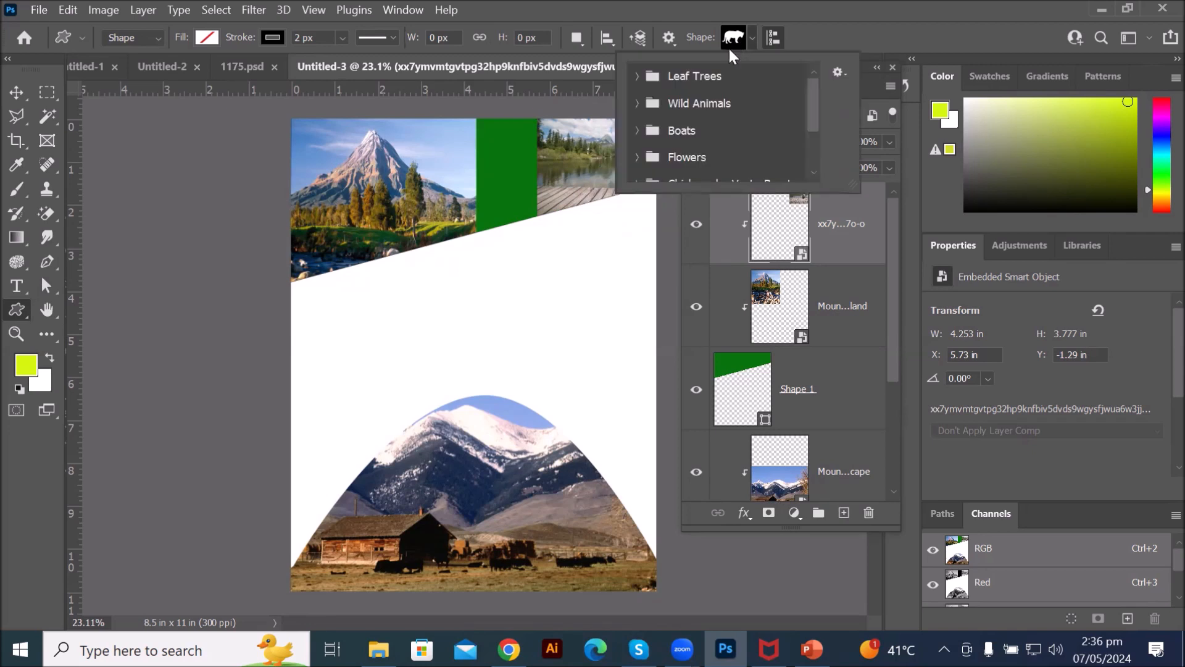
click(739, 38)
drag(375, 285, 619, 398)
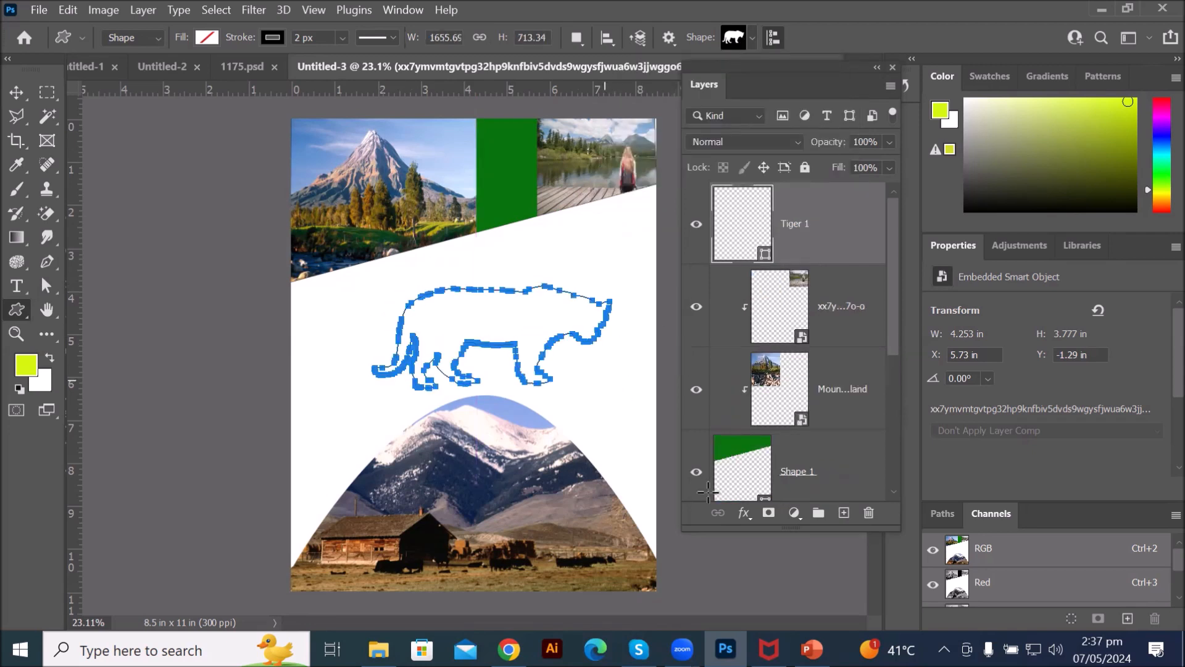
Step: Place the Great Sphinx, Giza, Egypt photo from the BuildingAndMonoments folder above the Tiger 1 layer
click(796, 321)
click(775, 221)
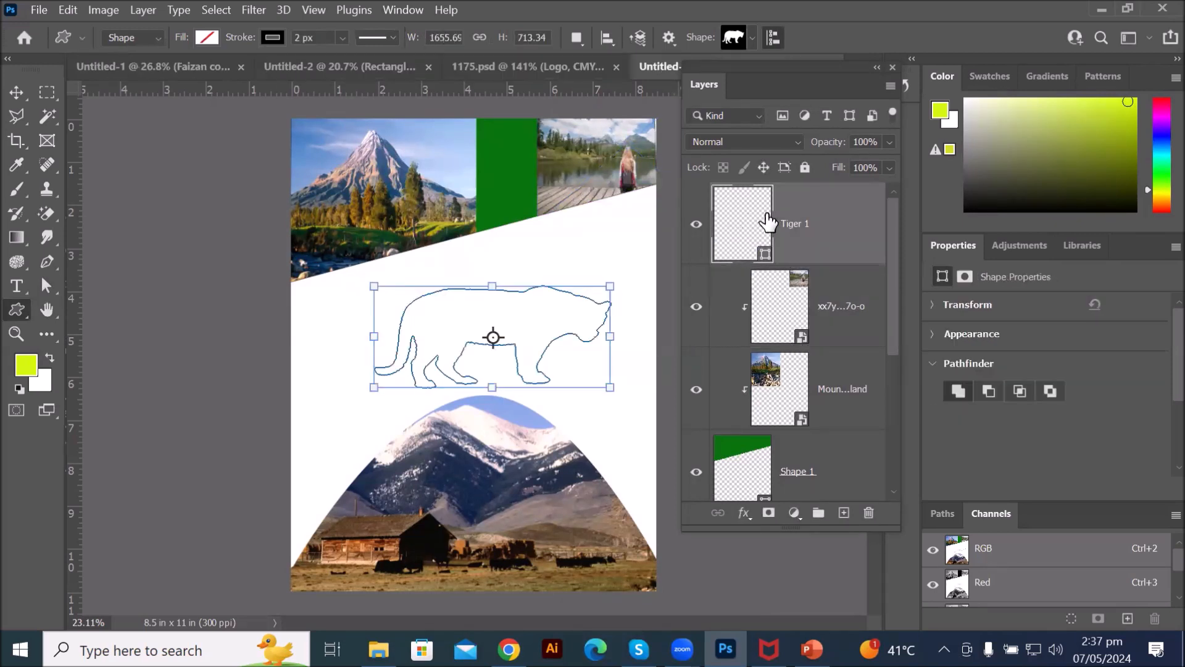
click(379, 650)
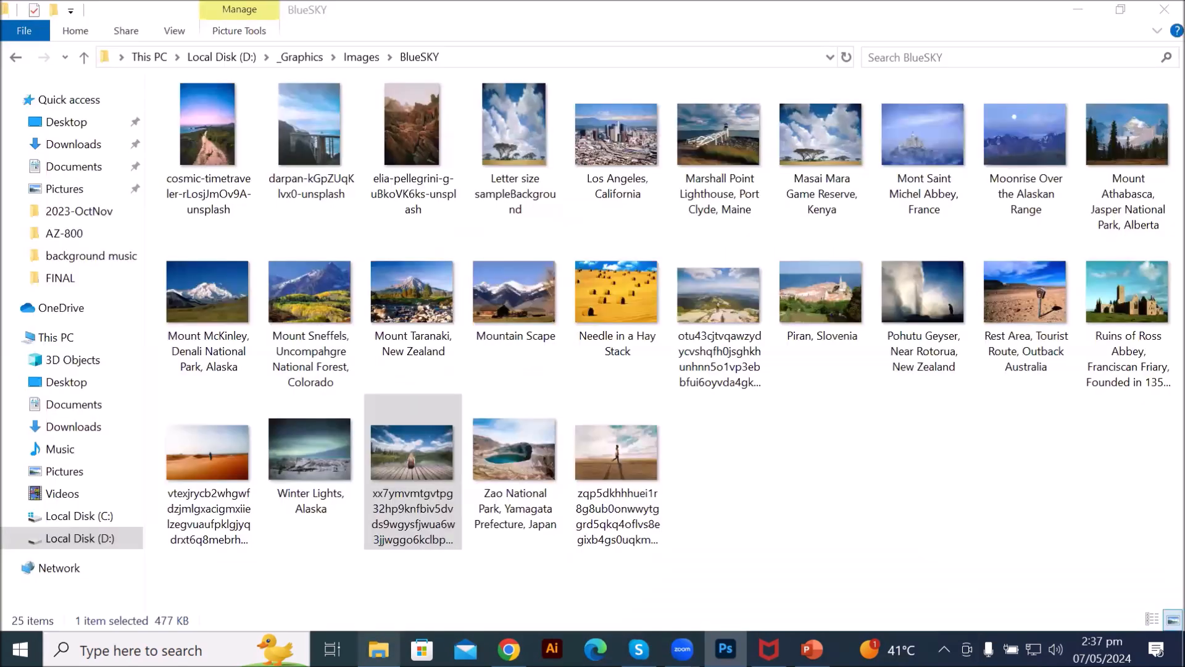
click(352, 56)
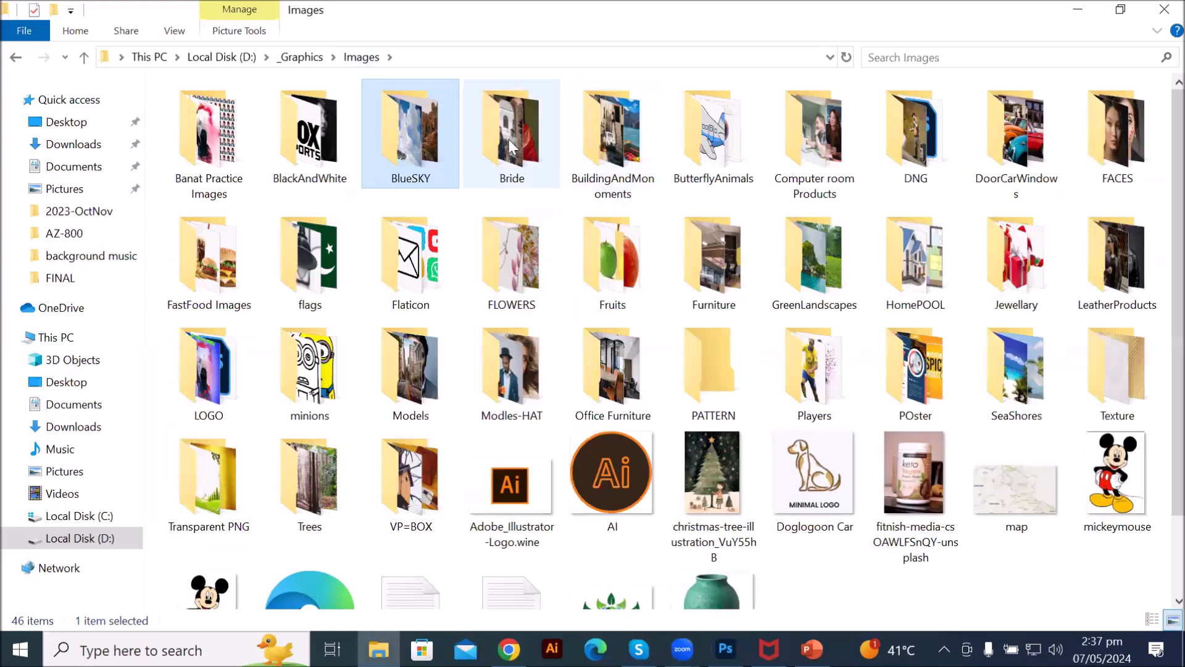
double_click(618, 162)
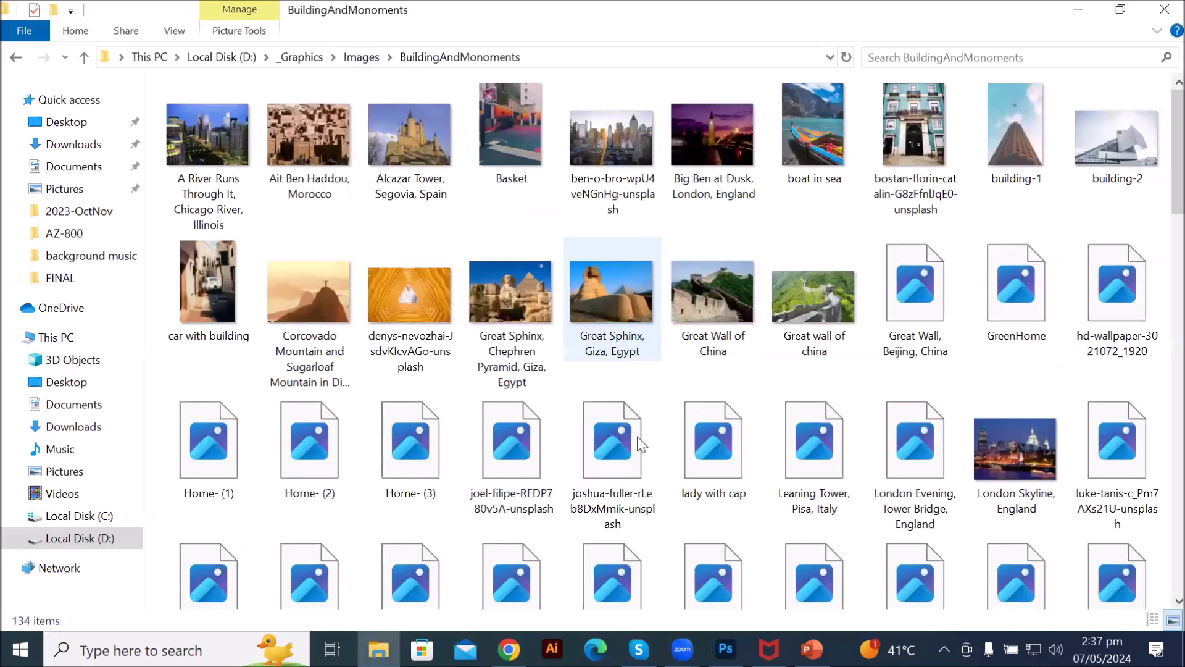
drag(607, 300, 501, 251)
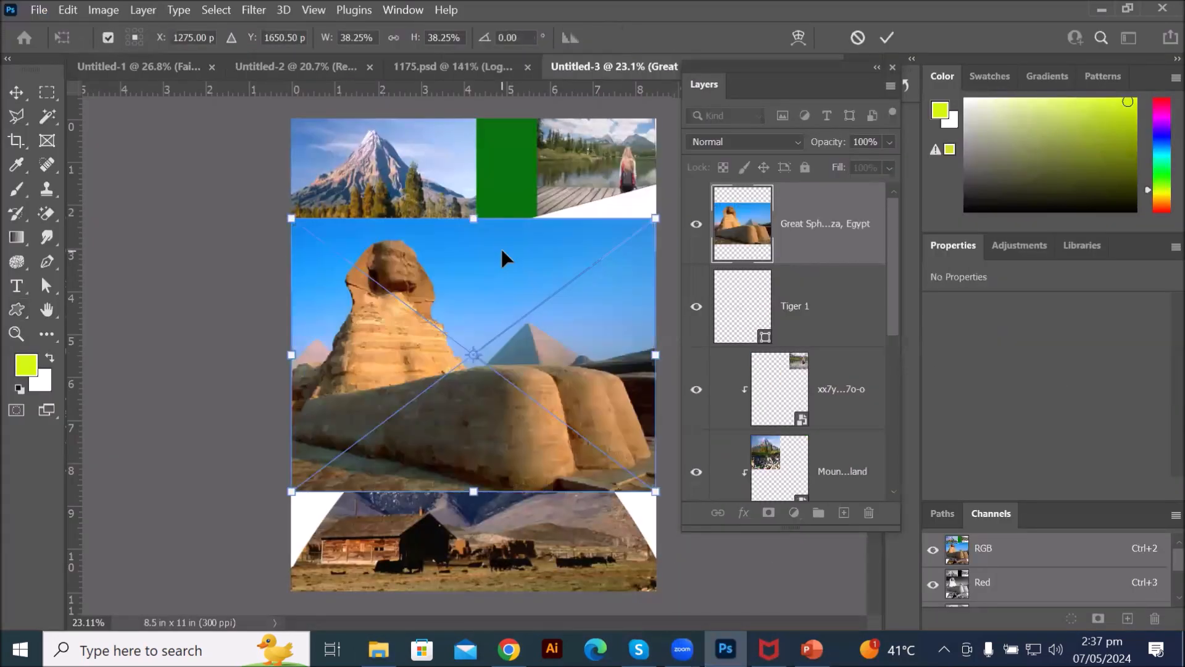
key(Return)
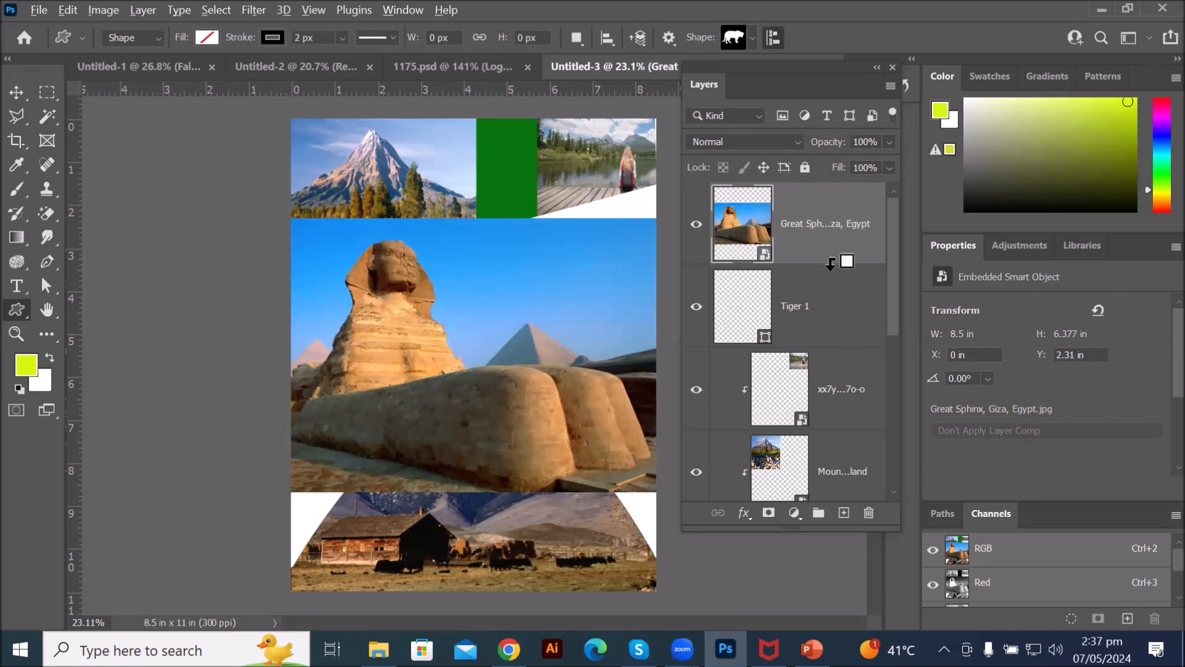
Step: Try clipping the Great Sphinx photo to the unfilled tiger outline, then release the clip and delete the photo layer
alt+click(832, 278)
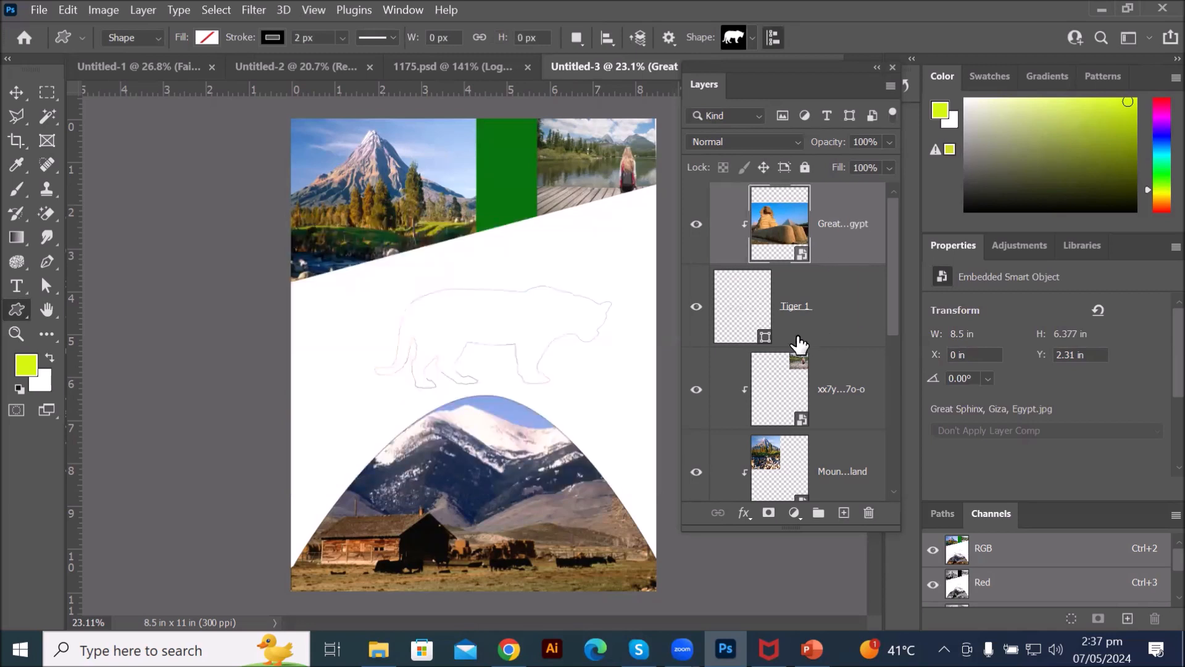
key(ctrl+alt+g)
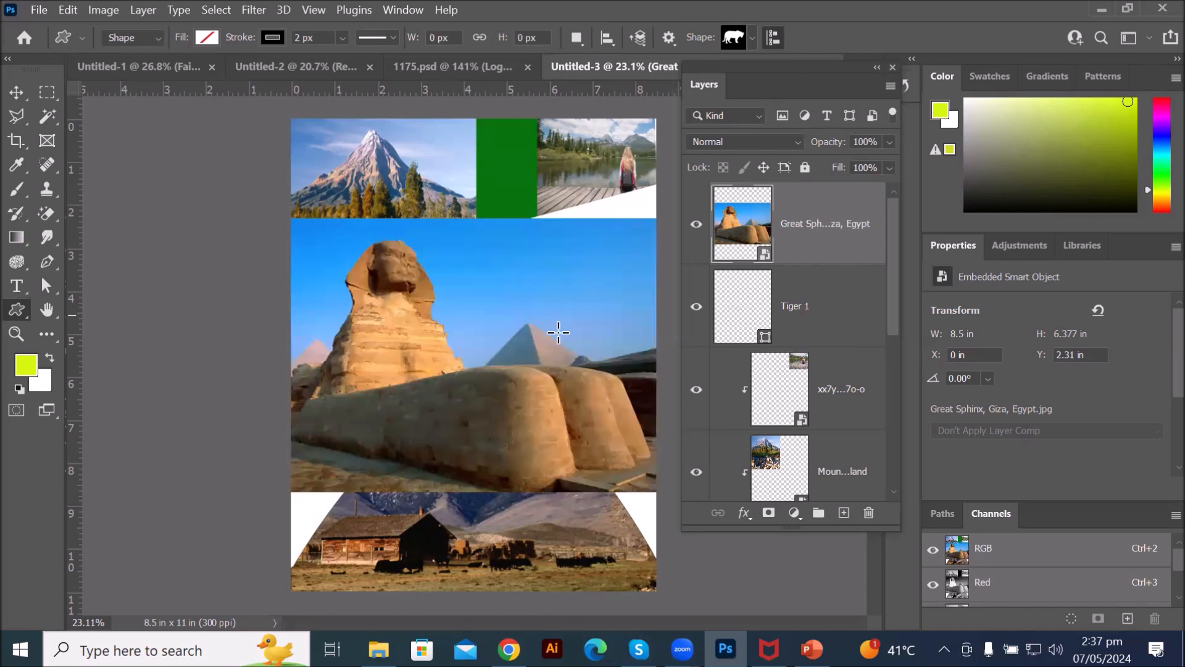
key(Delete)
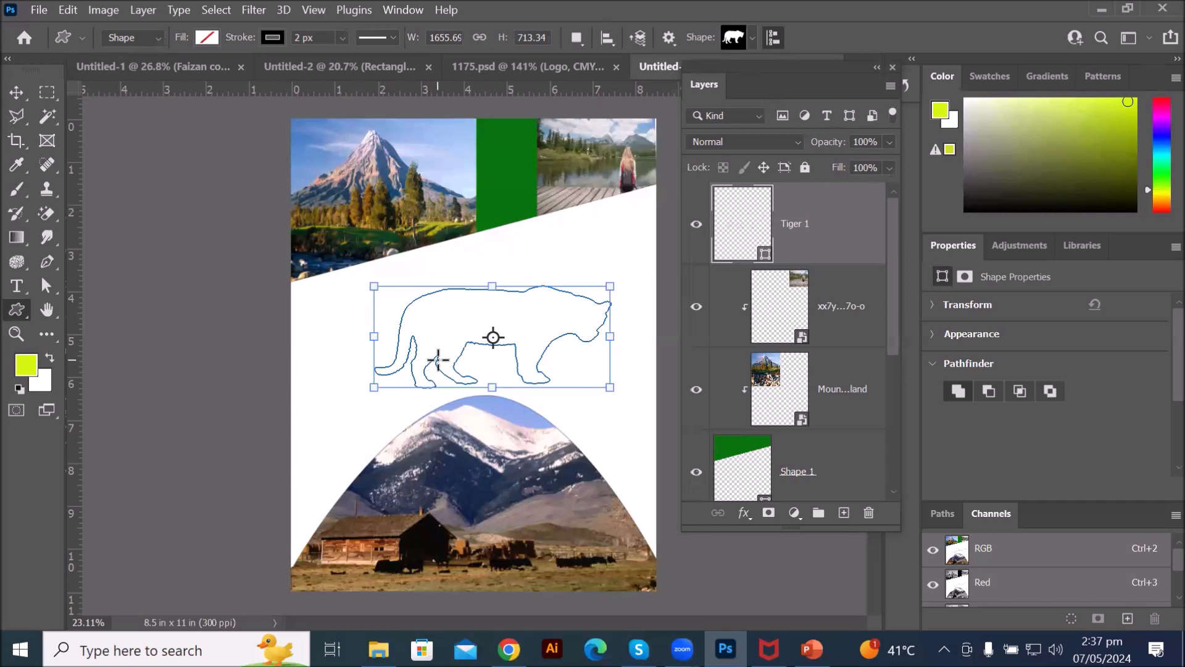
Step: Try to paint inside the tiger outline with the Brush tool and rasterize the Tiger 1 shape layer
click(23, 192)
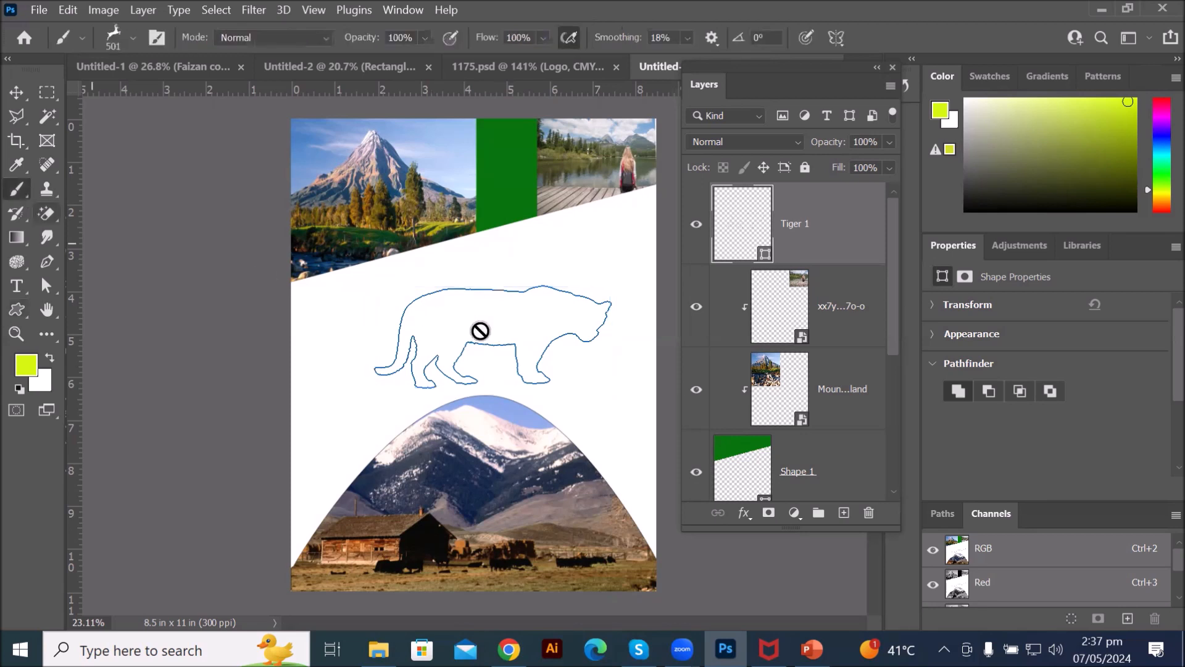
click(502, 336)
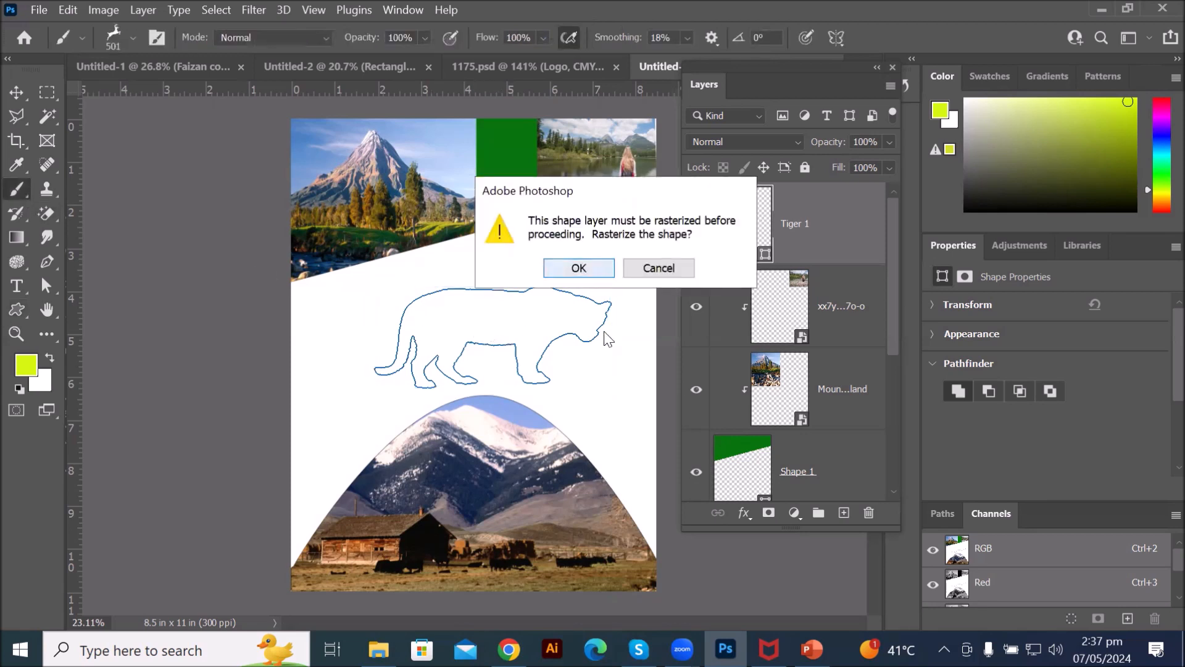
click(596, 269)
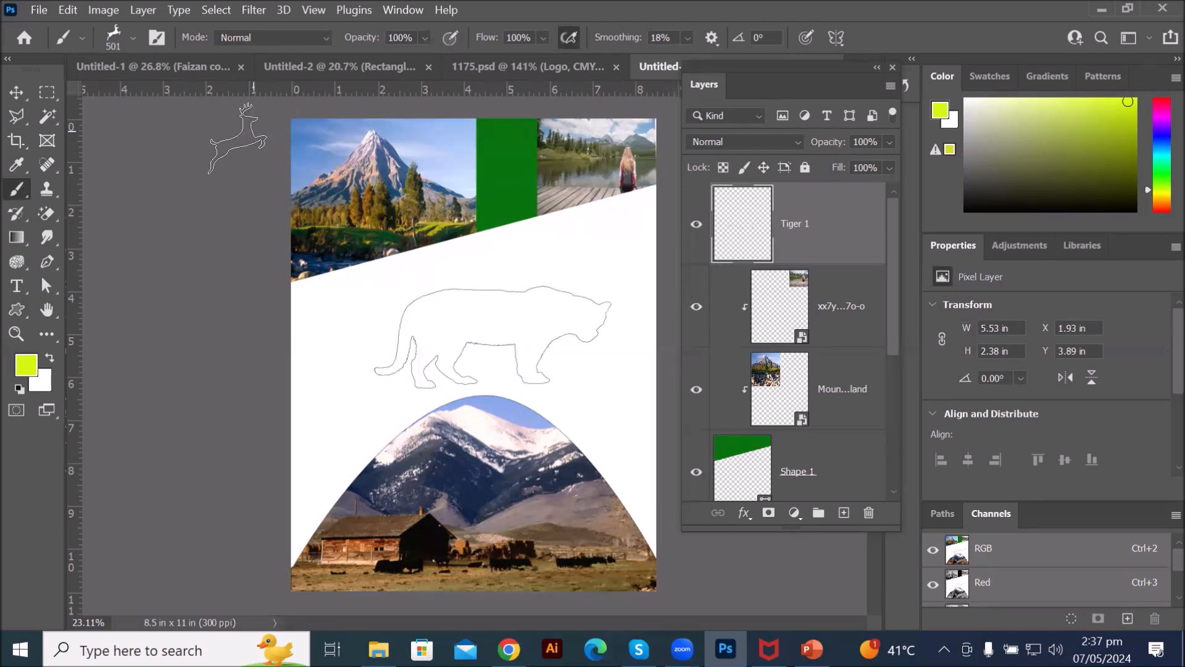
Step: Set the Custom Shape tool's fill to red and its stroke width to 51.08 px
click(17, 309)
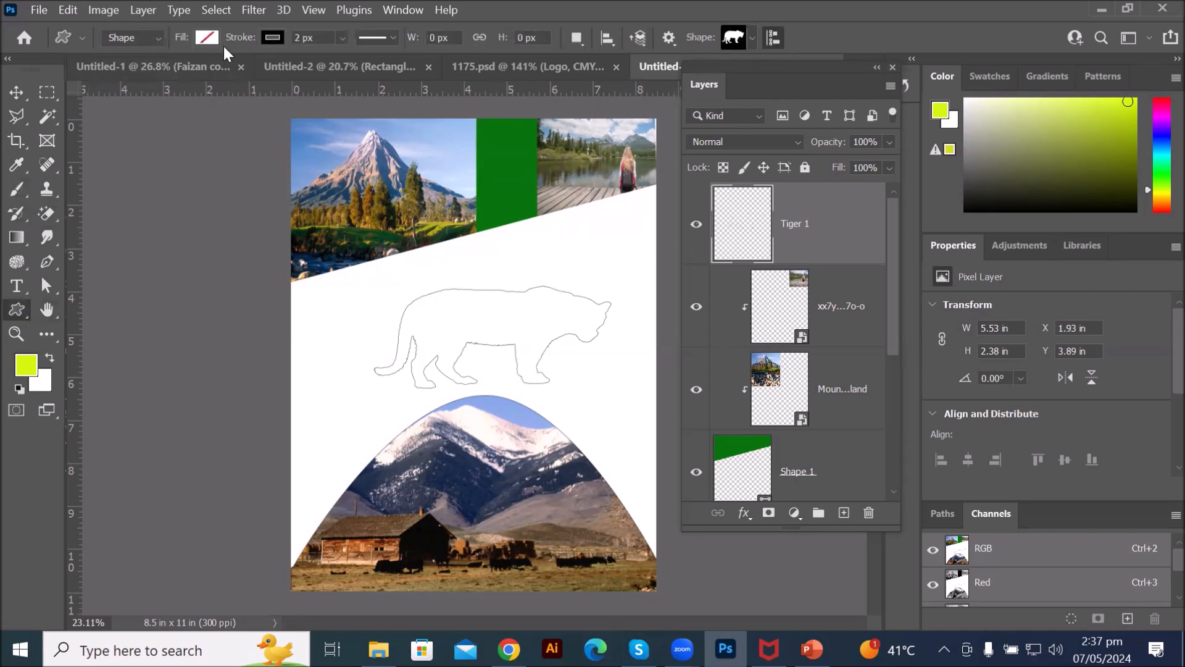
click(207, 38)
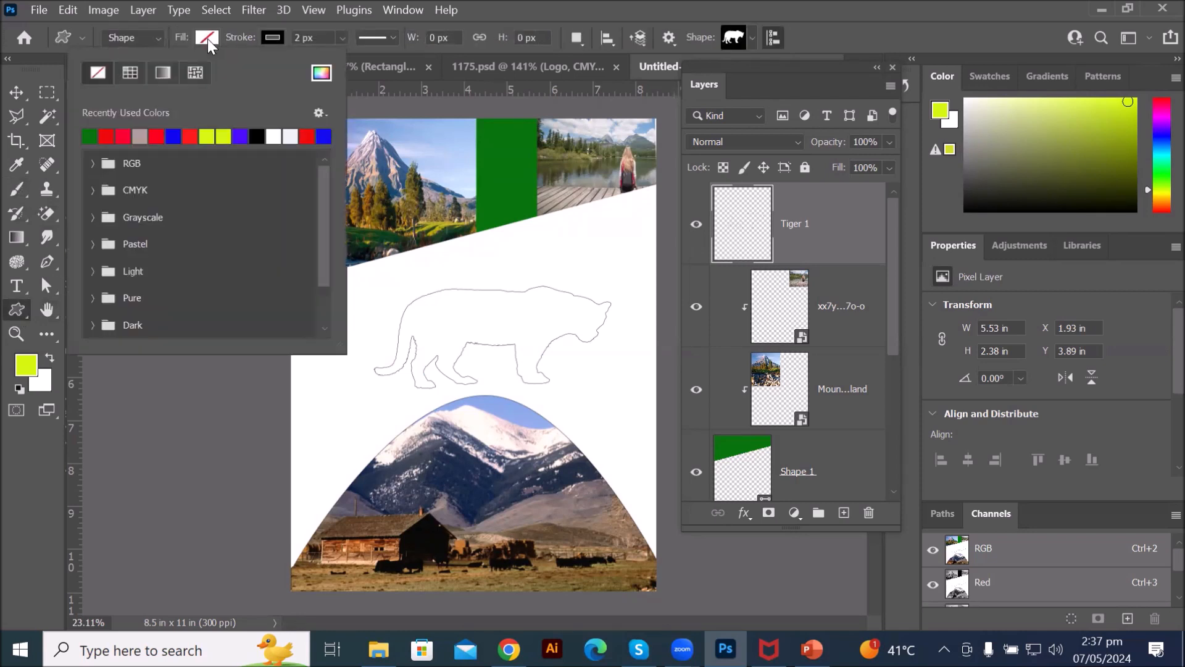
click(156, 136)
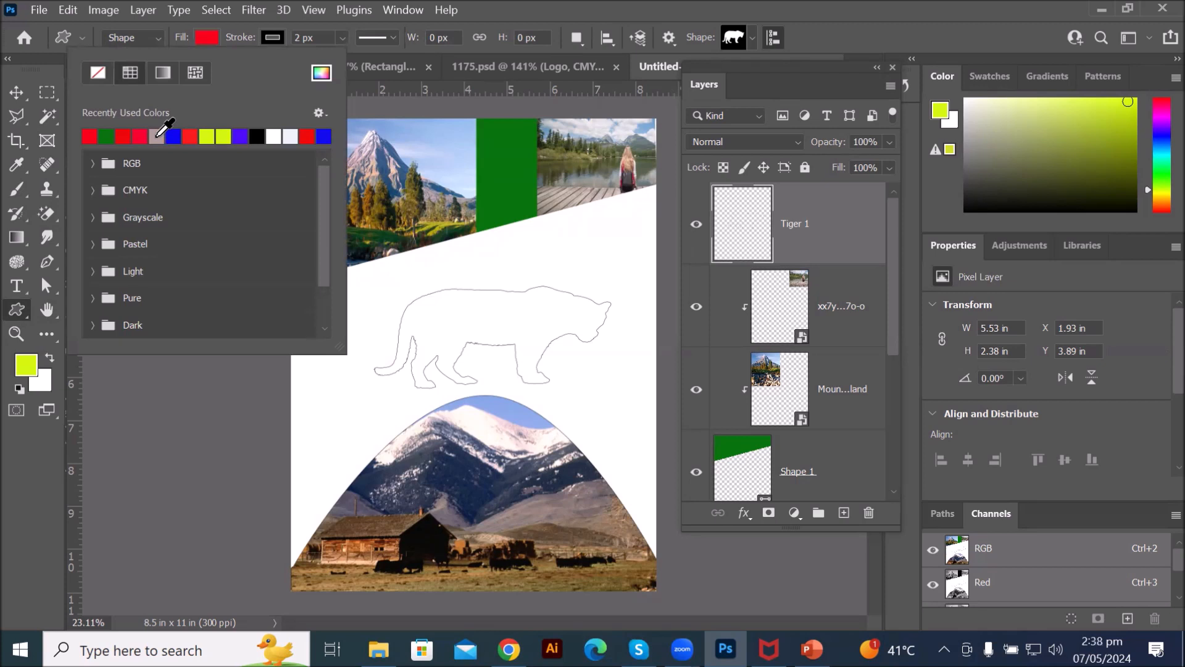
click(780, 234)
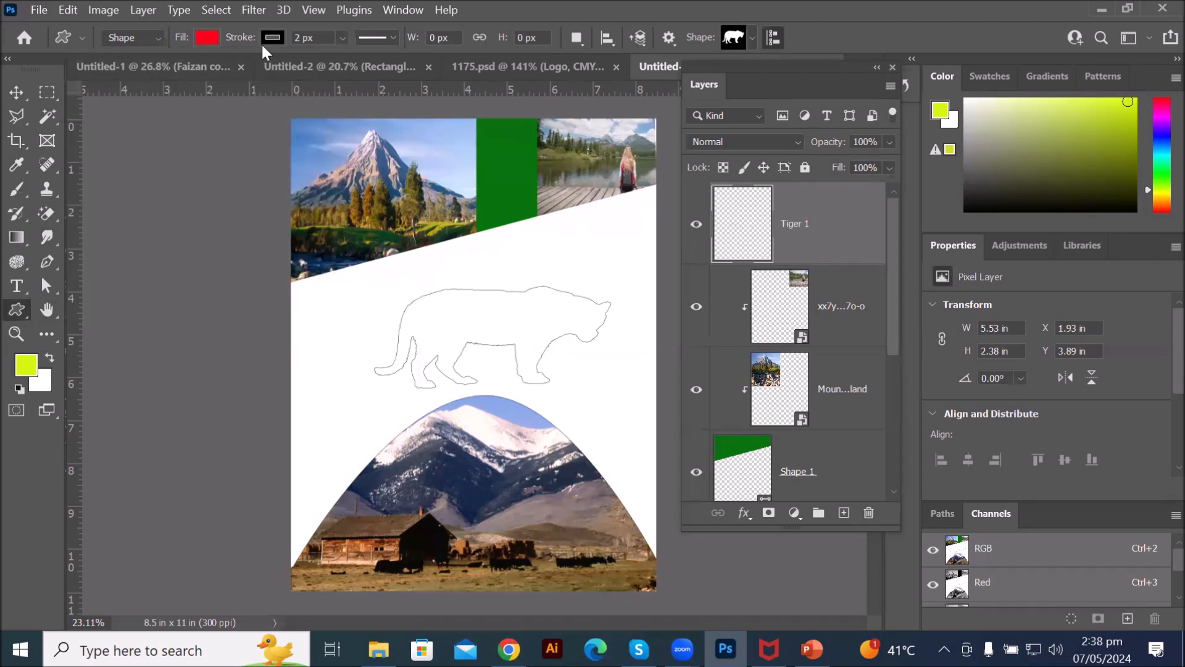
click(343, 38)
drag(346, 56, 358, 57)
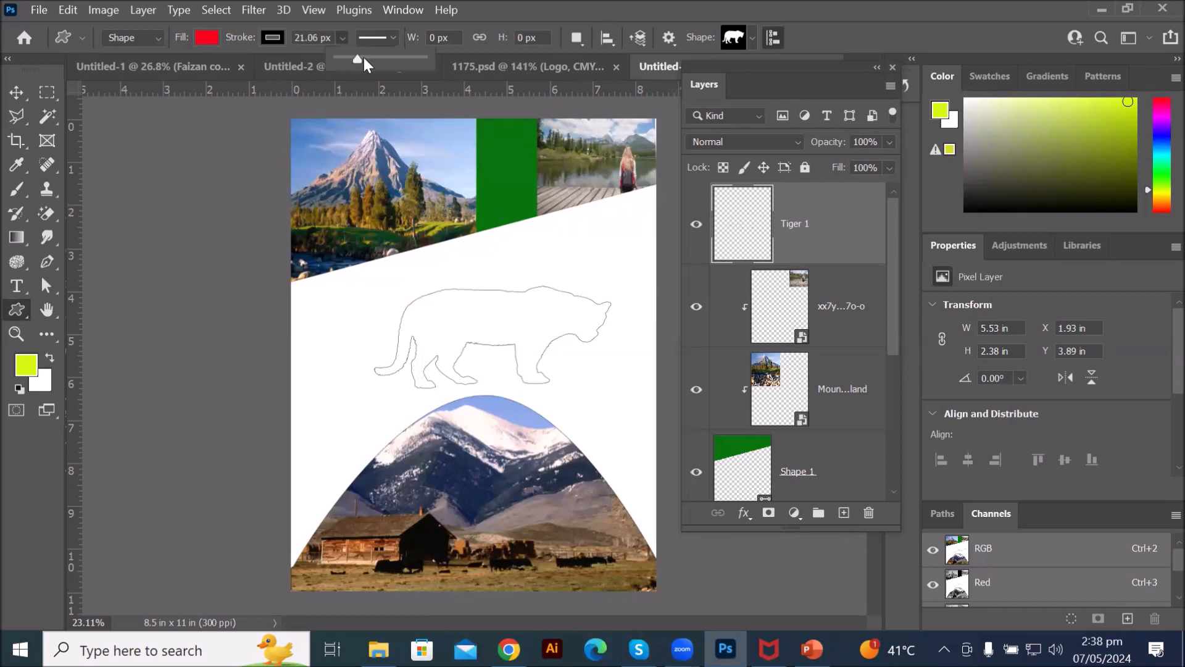
click(807, 233)
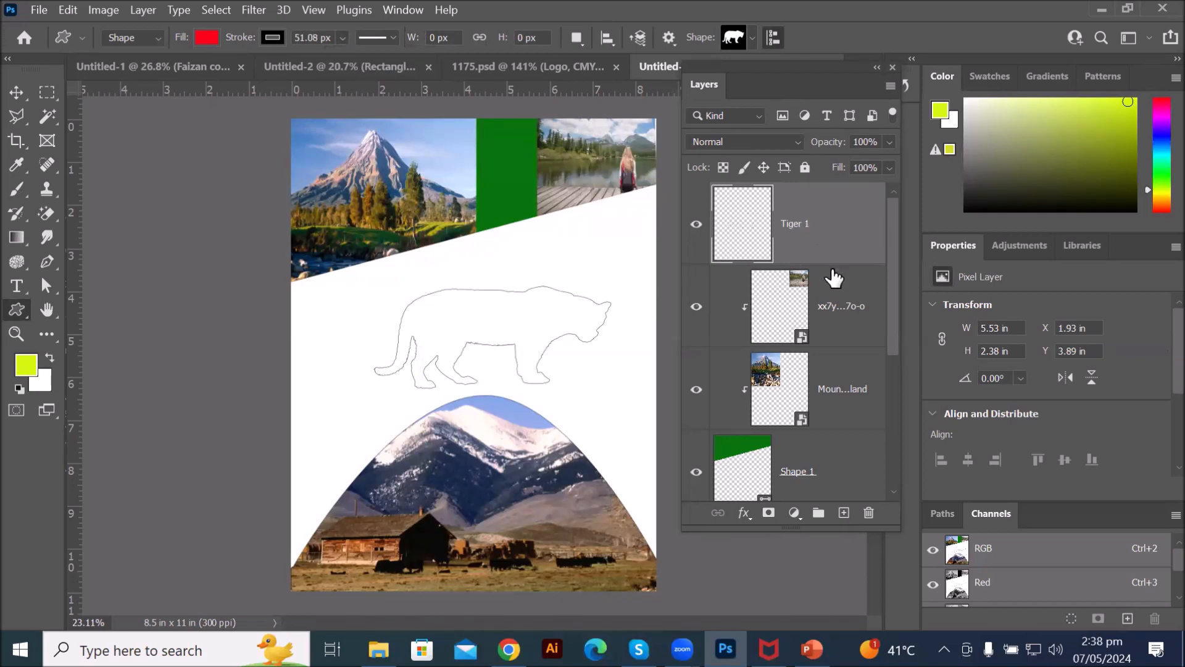
Step: Delete the rasterized Tiger 1 layer from the document
key(ctrl+t)
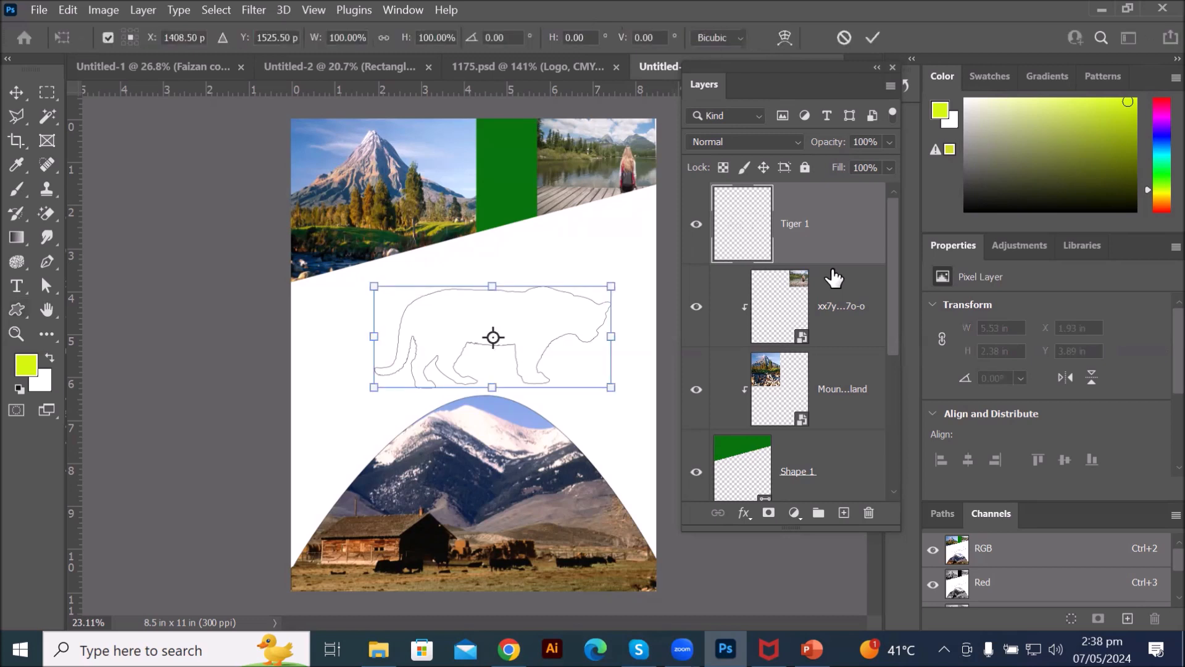
click(872, 37)
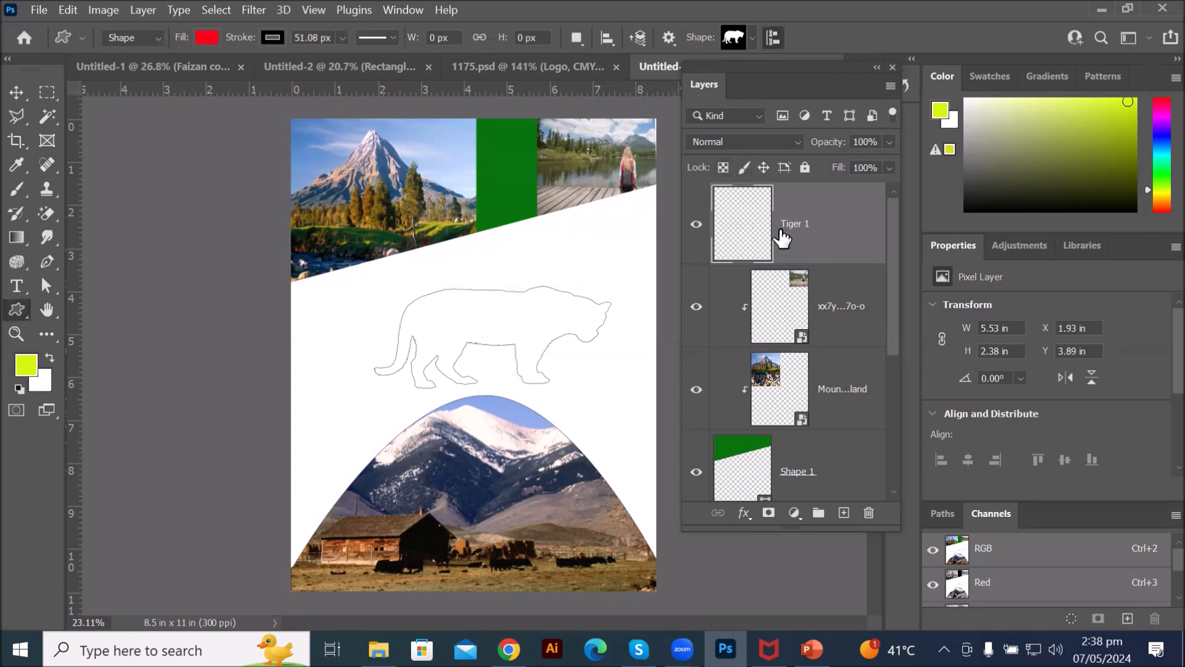
key(Delete)
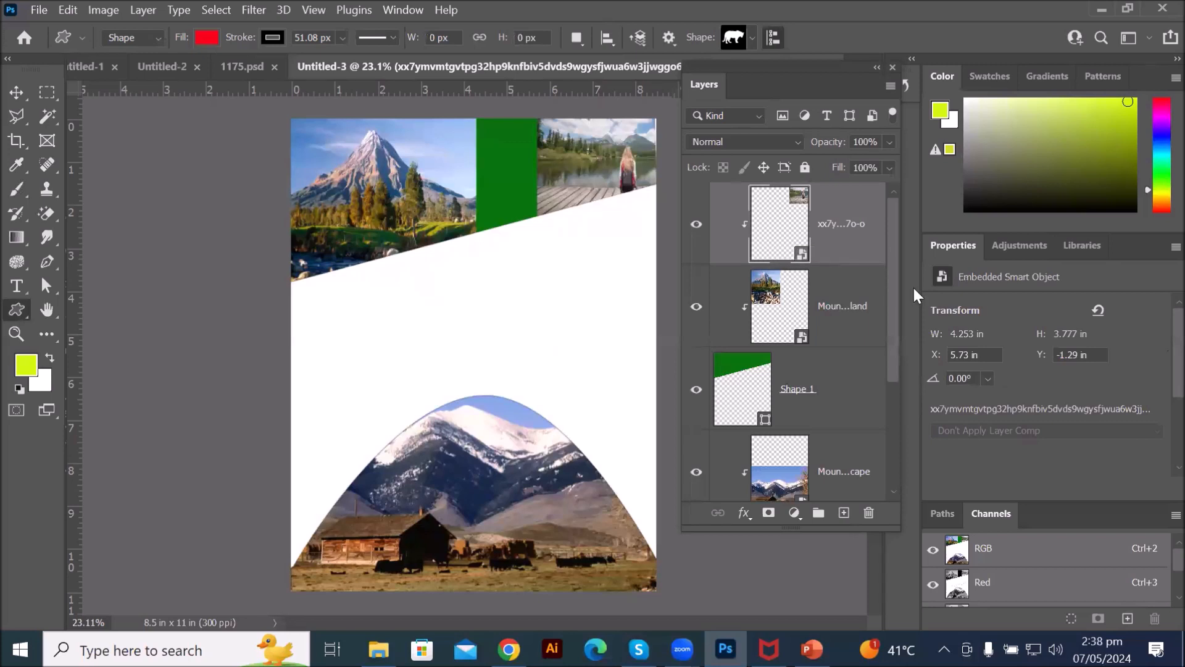
Step: Draw the lion custom shape from Wild Animals, about 1636 × 857 px, above the mountain arch
click(750, 39)
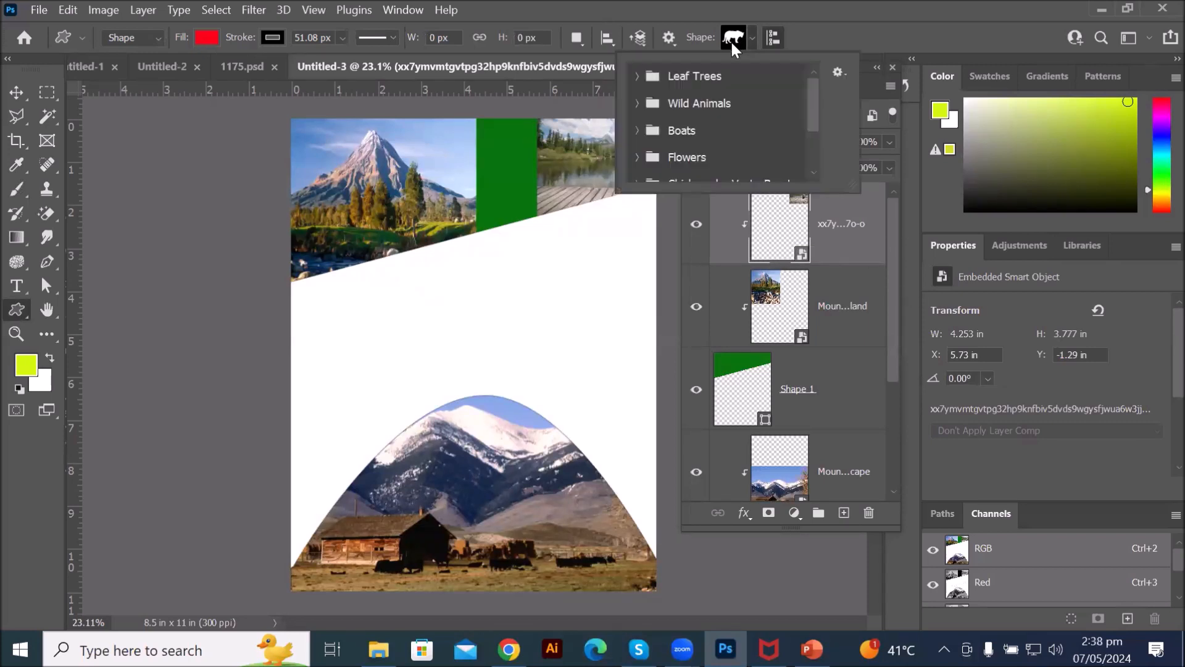
click(641, 105)
click(722, 147)
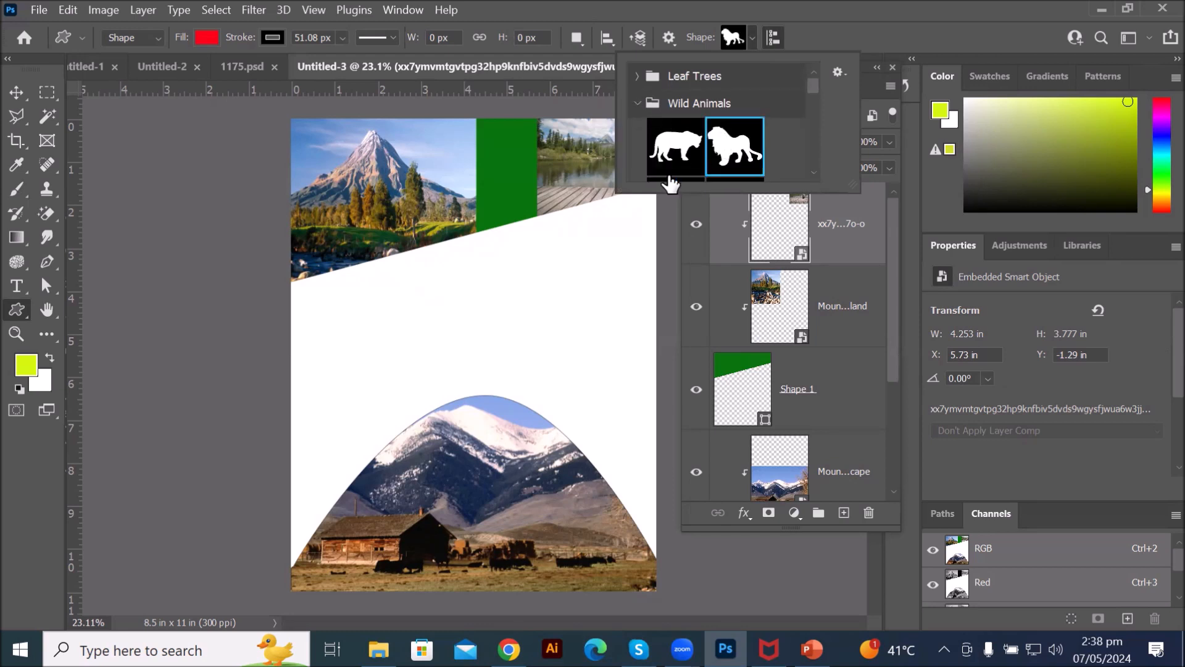
drag(389, 267, 624, 390)
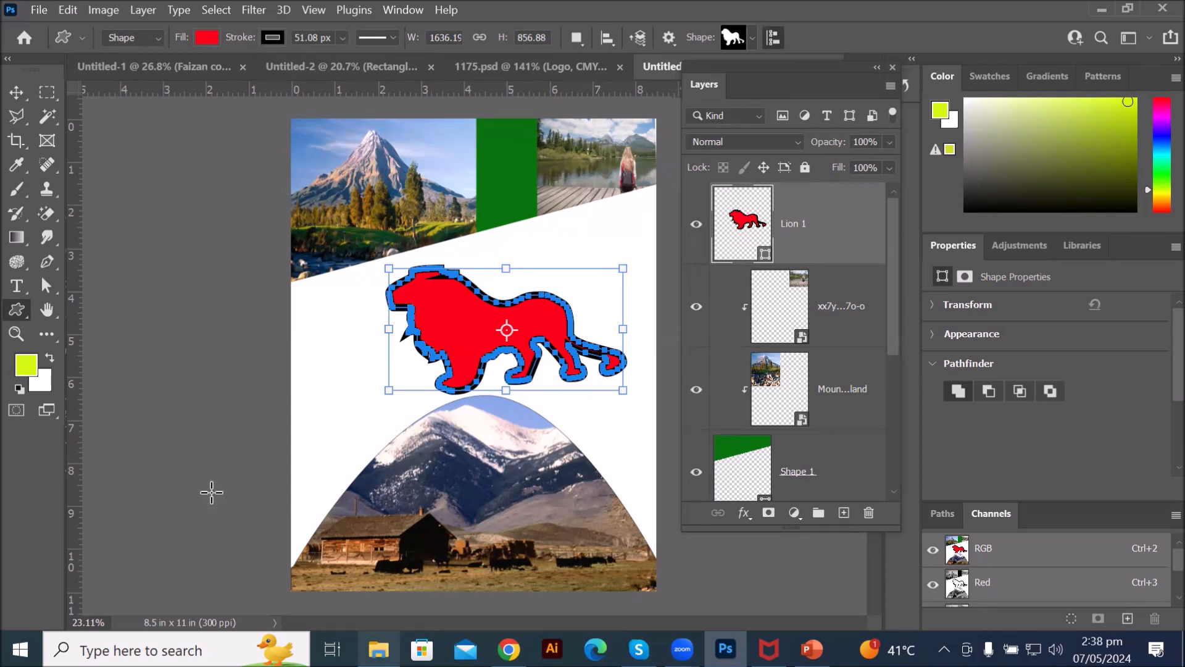
right_click(17, 309)
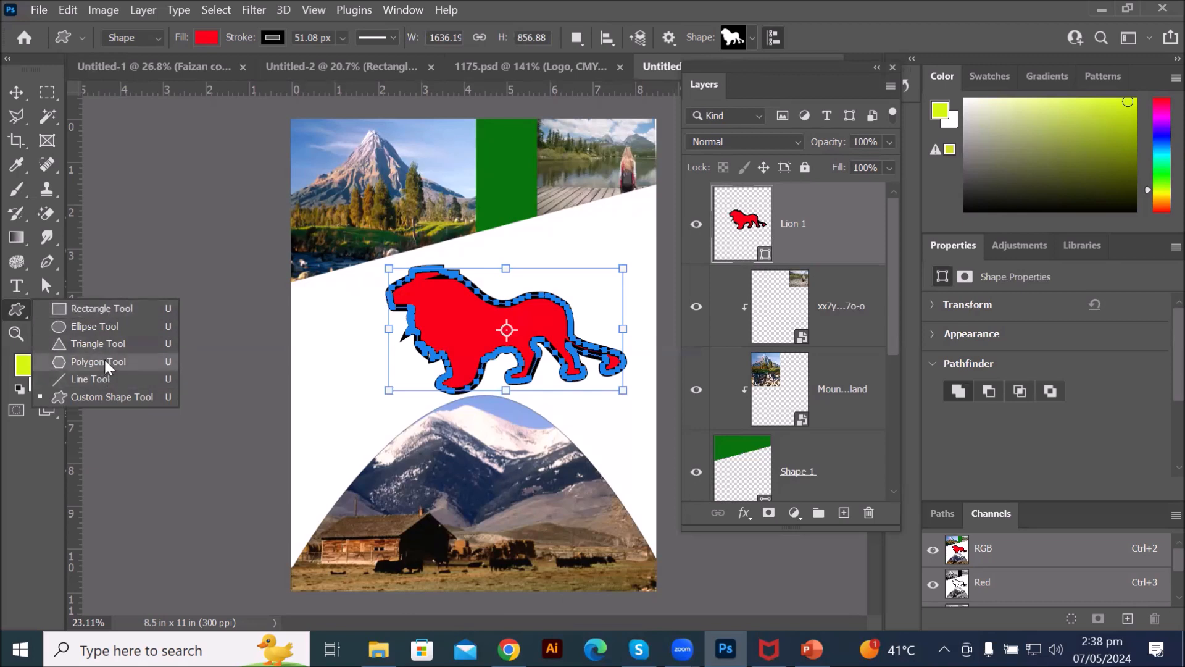
click(20, 313)
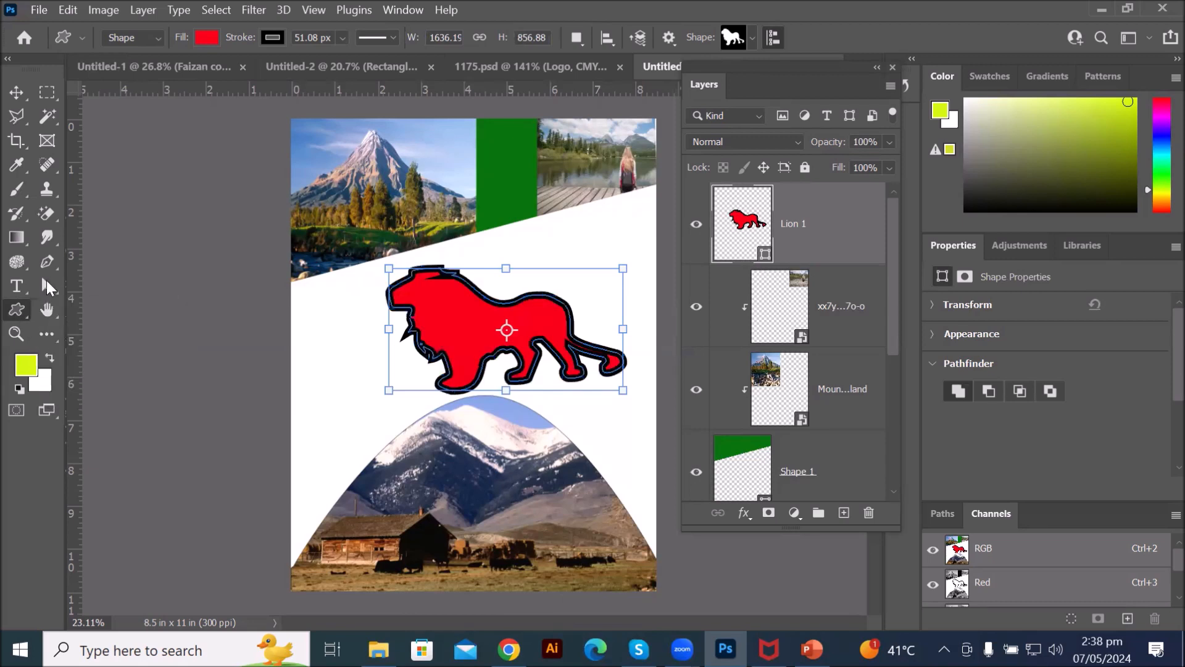
click(50, 268)
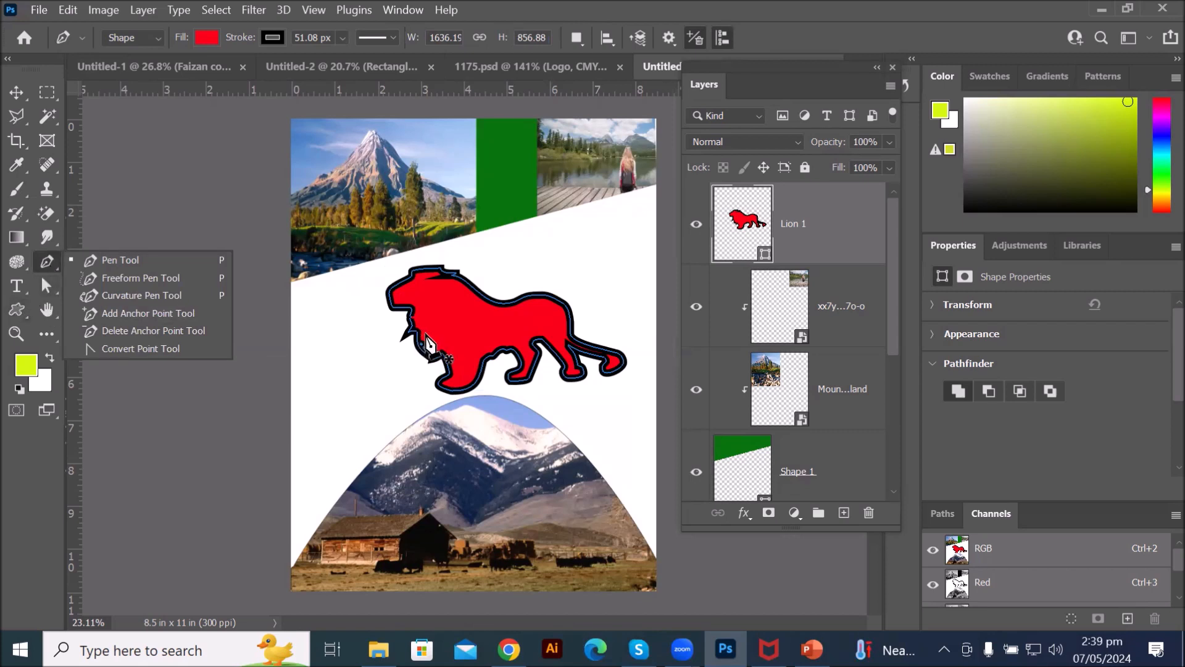
click(735, 229)
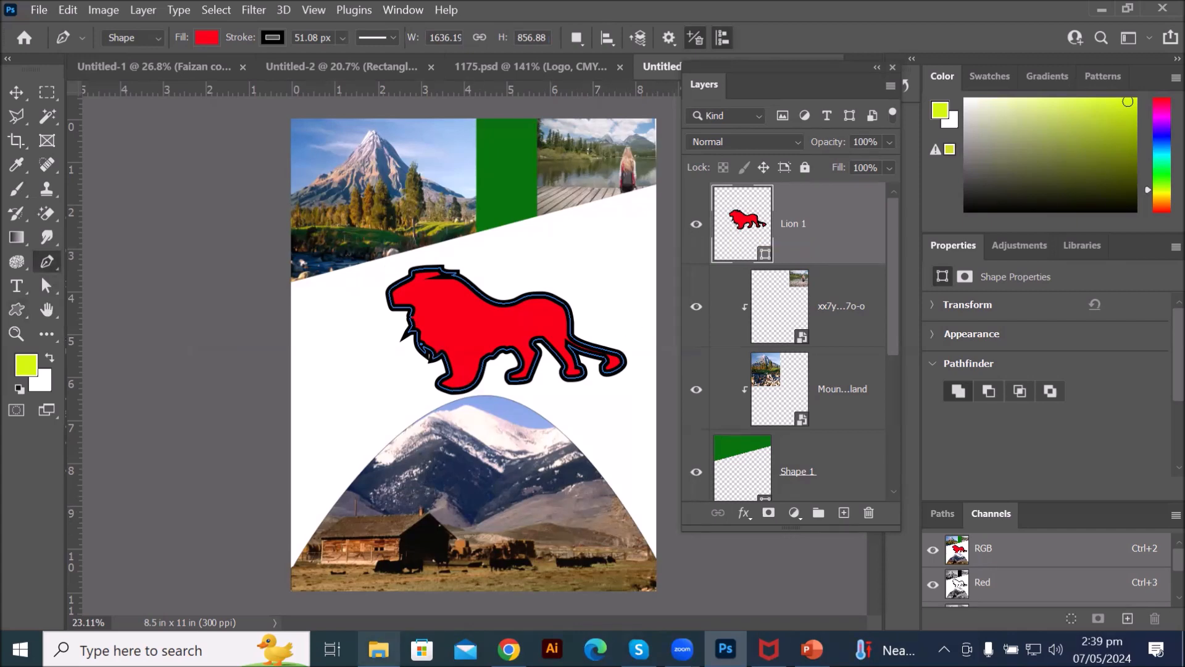
Step: Place the A River Runs Through It, Chicago River, Illinois photo from the BuildingAndMonoments folder and clip it to the lion shape
click(379, 649)
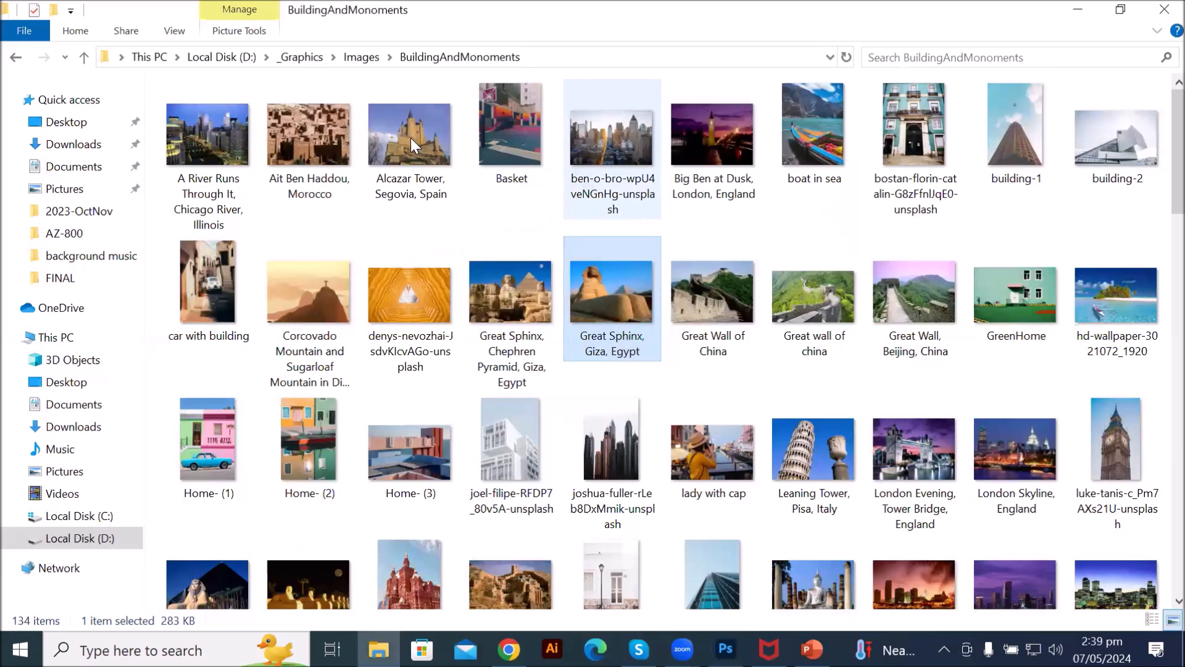
drag(230, 135, 592, 261)
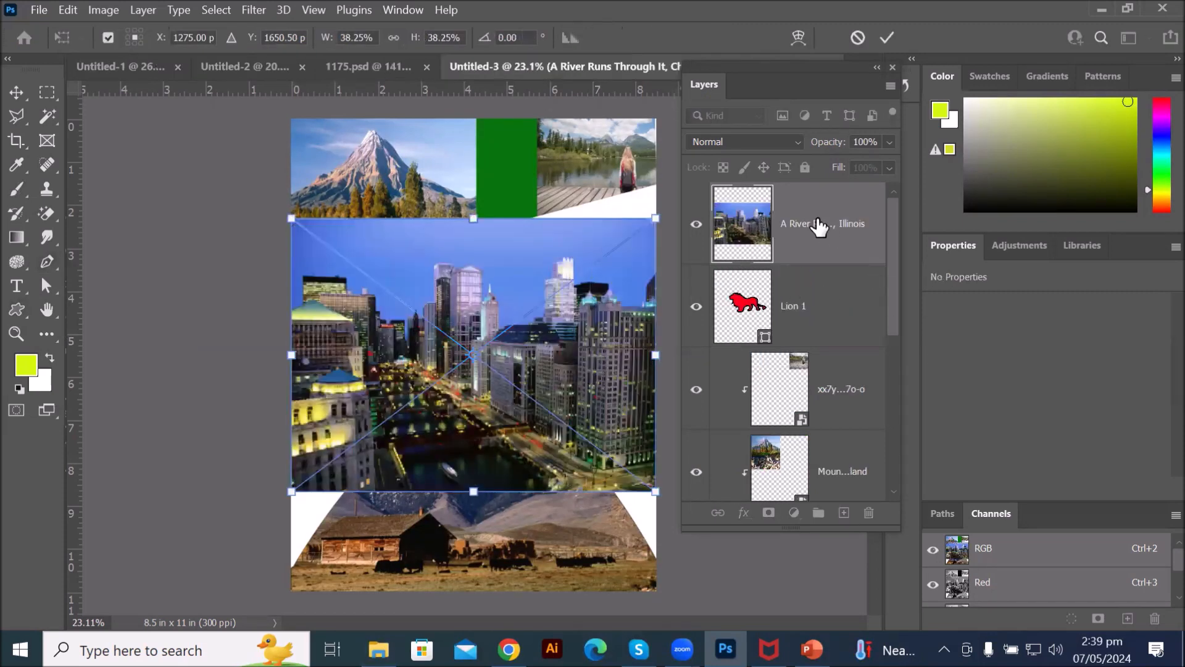
key(p)
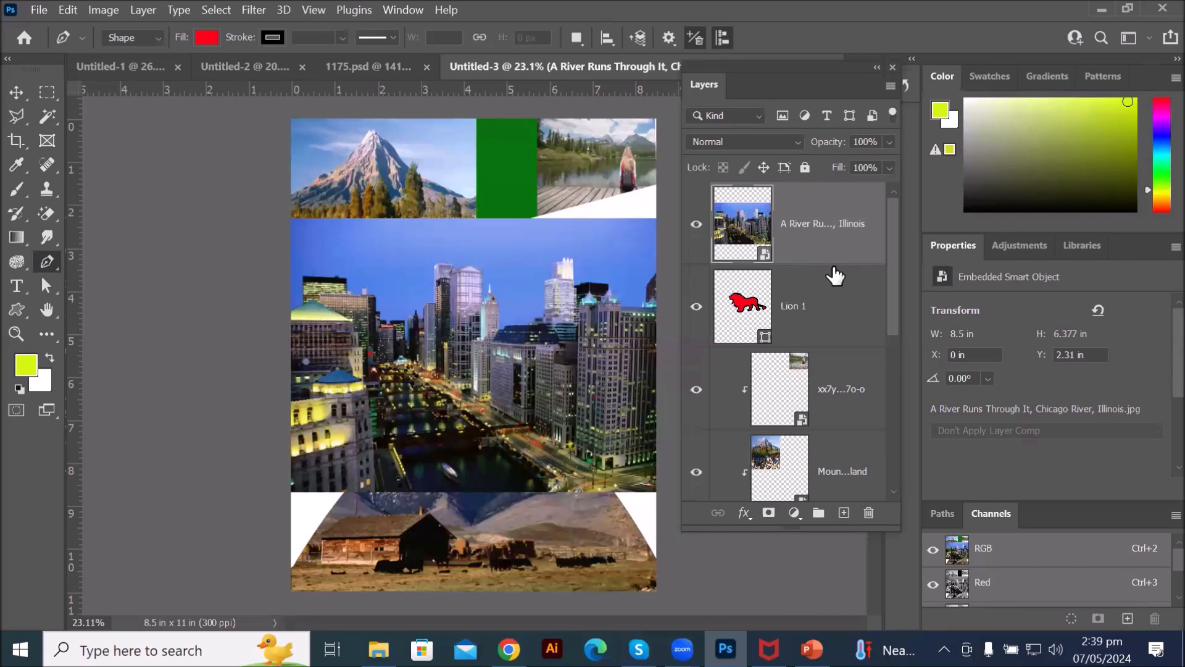
alt+click(834, 267)
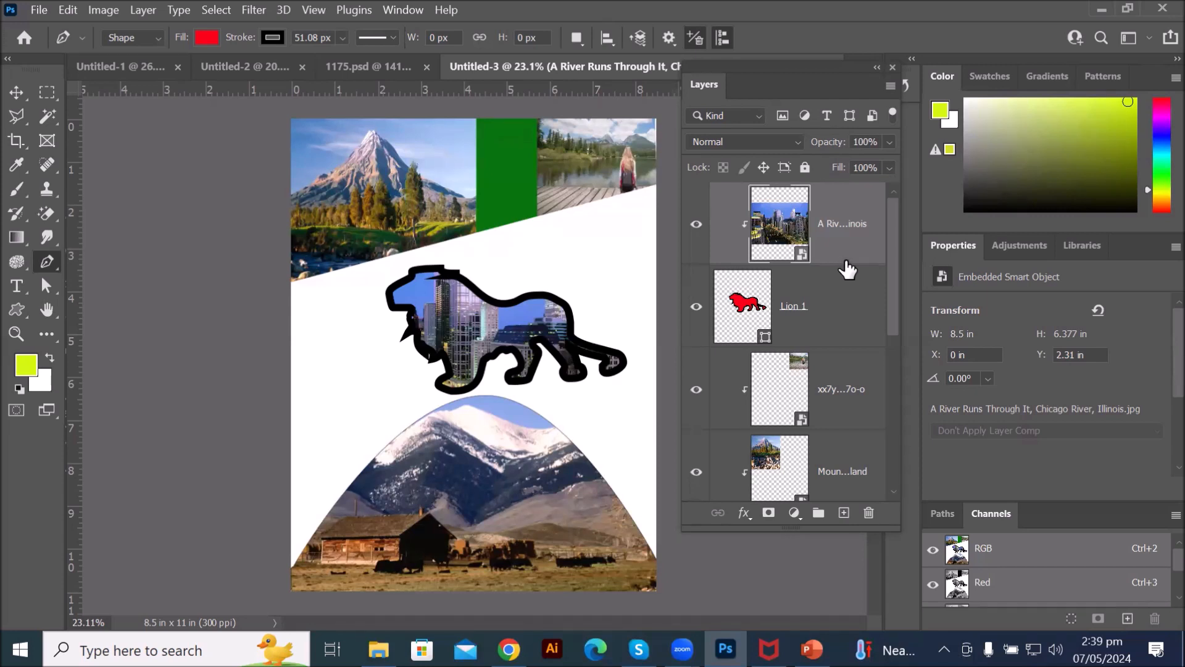
Step: Draw the camel custom shape from Wild Animals, about 882 × 626 px, overlapping the lion's back at the page's right edge
click(16, 310)
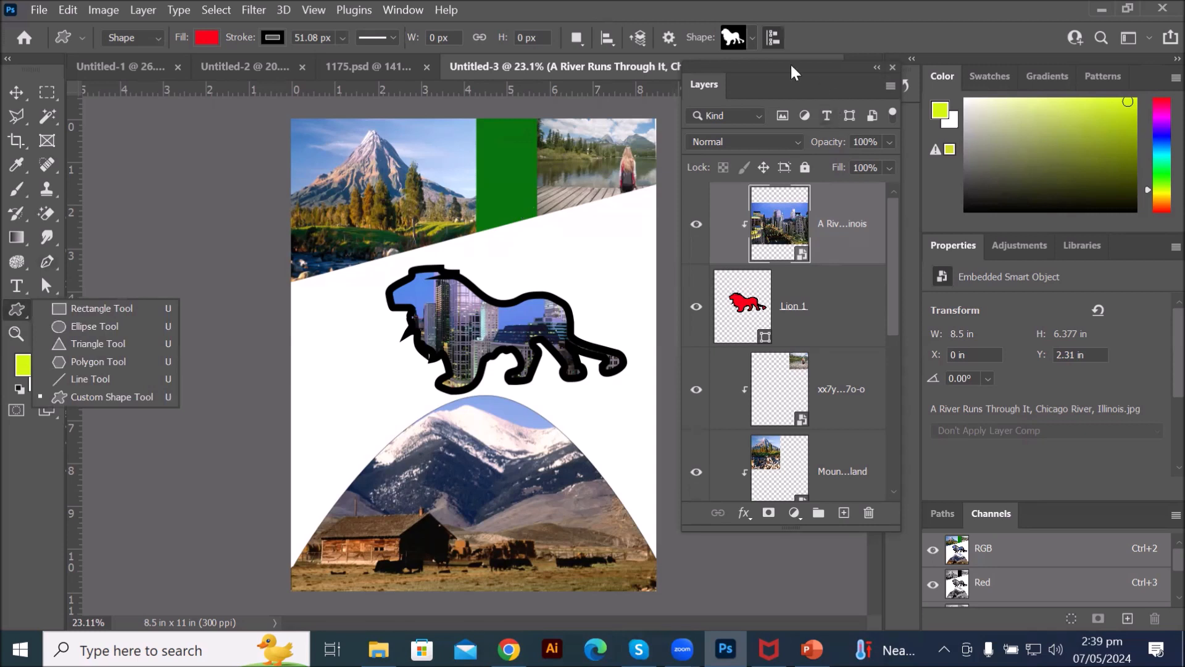
click(751, 40)
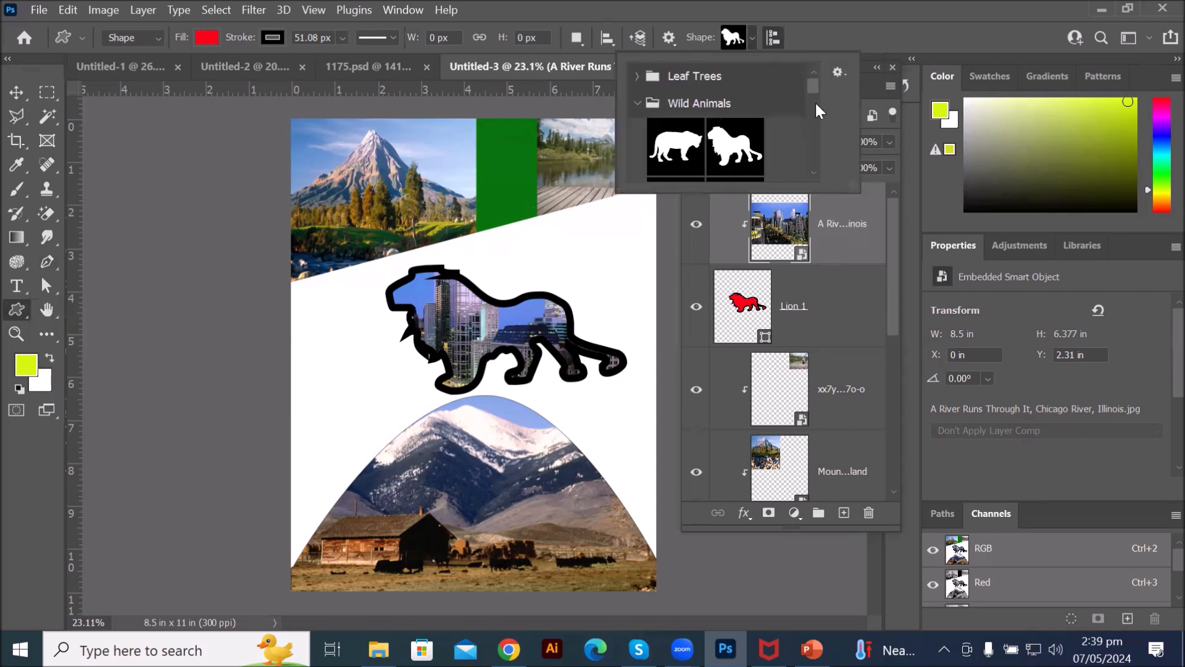
drag(811, 83, 813, 99)
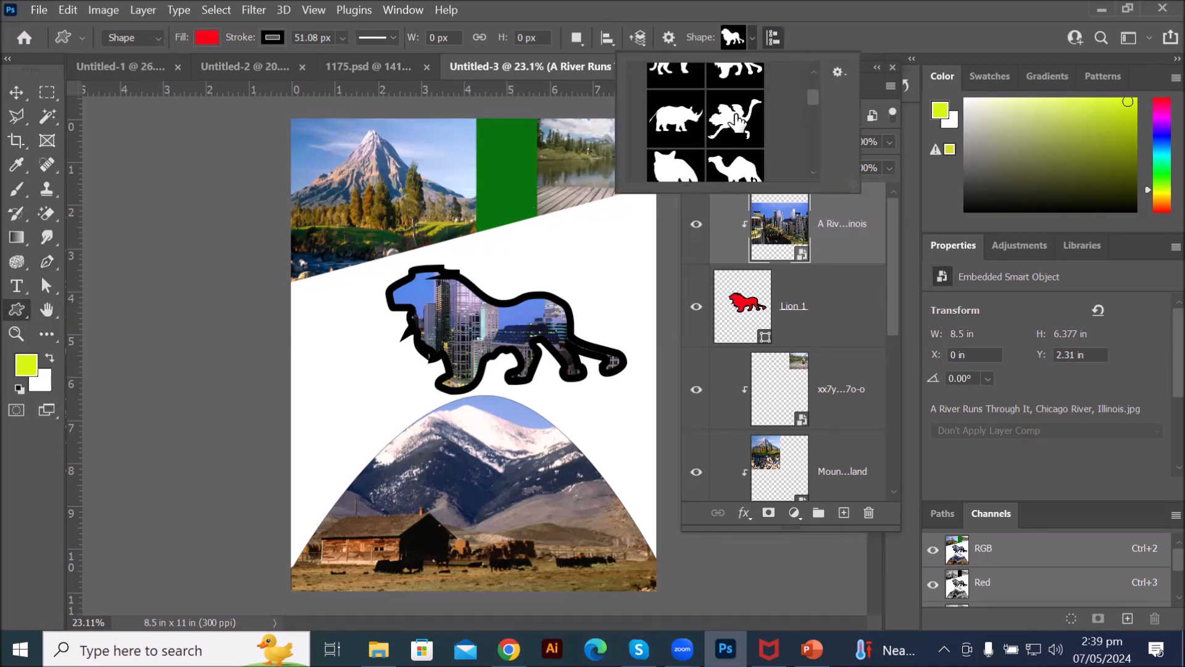
click(740, 161)
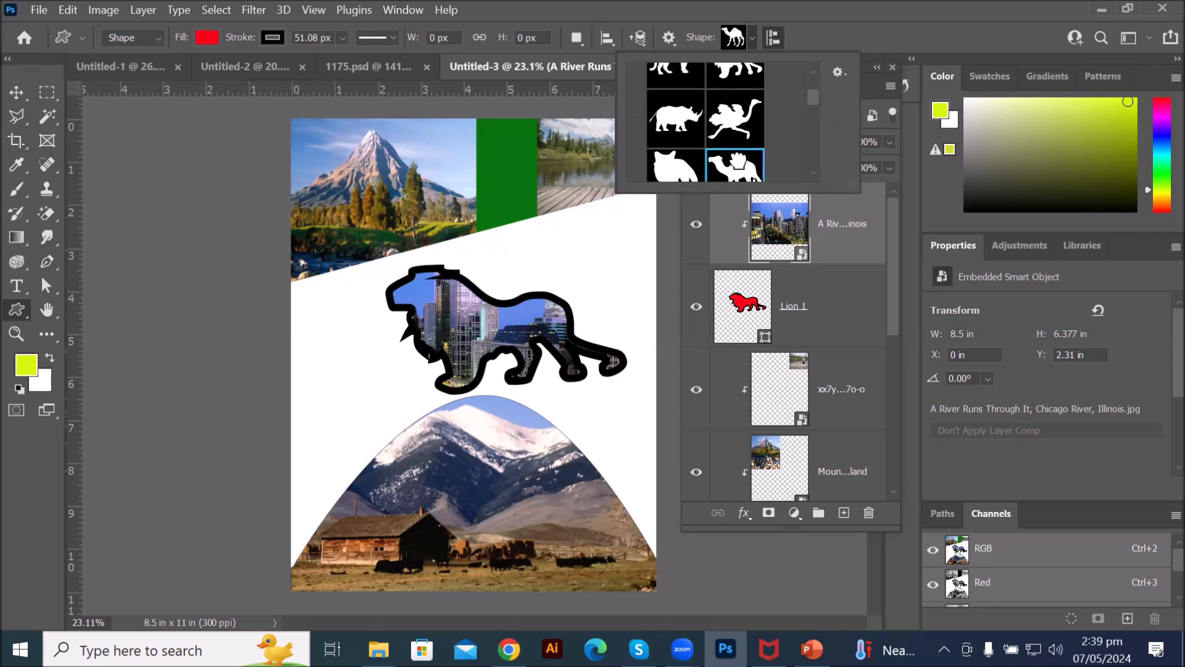
click(538, 235)
drag(539, 234, 655, 312)
drag(721, 333, 721, 334)
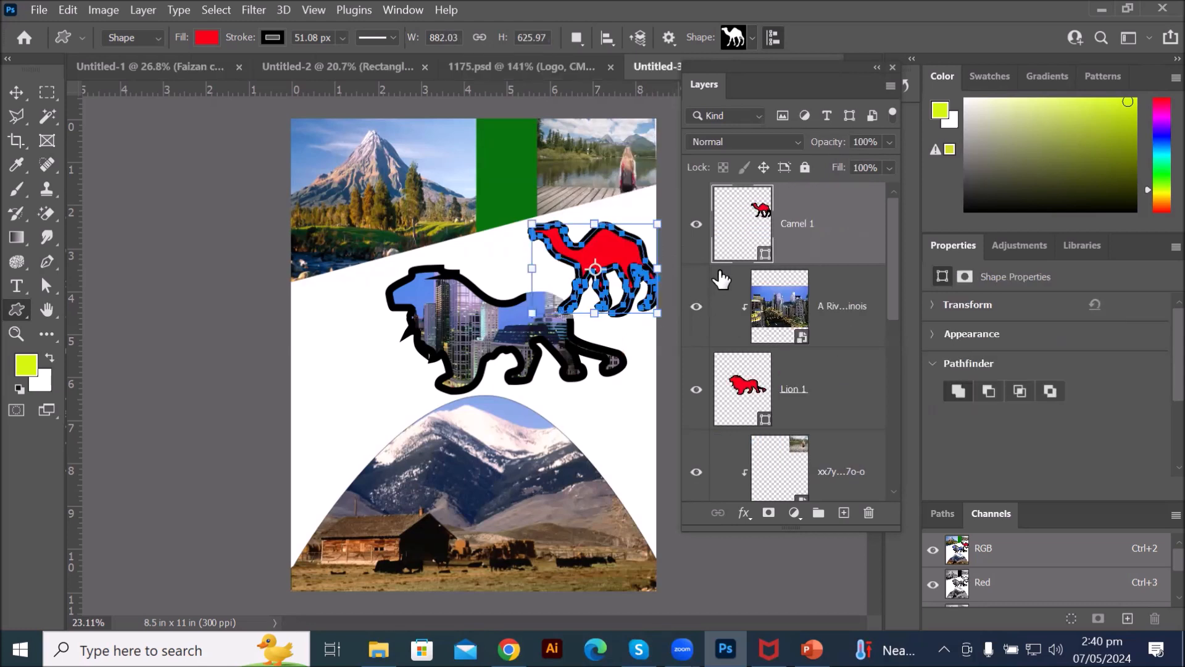
Step: Change the camel shape's fill to blue
click(202, 34)
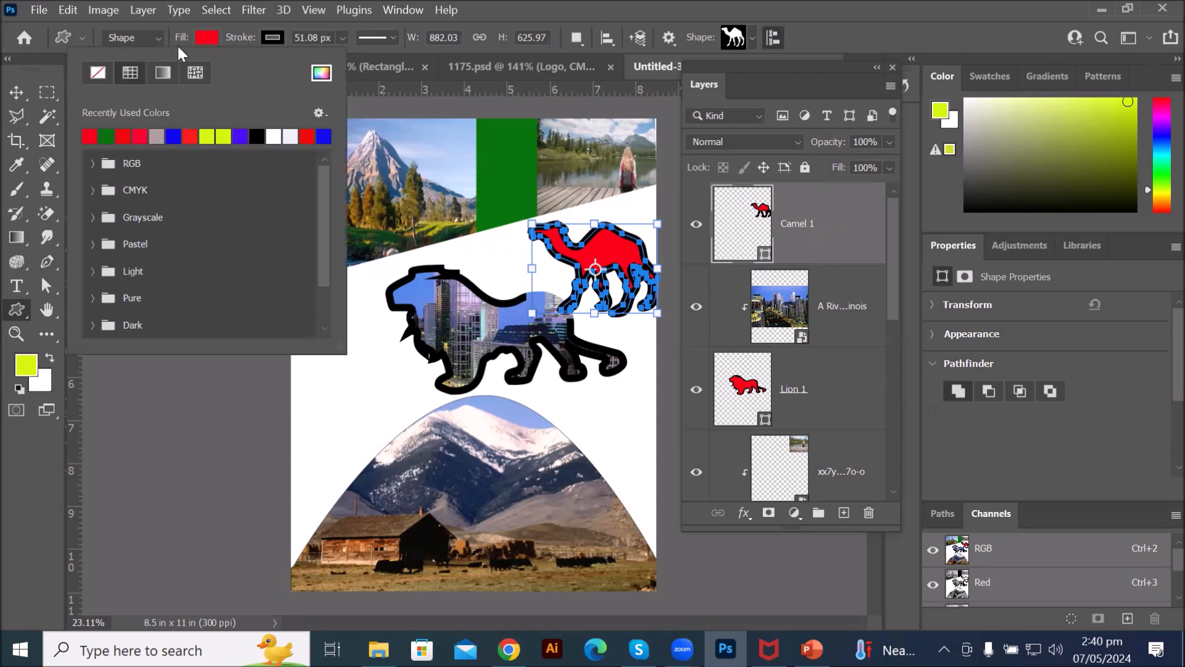
click(99, 73)
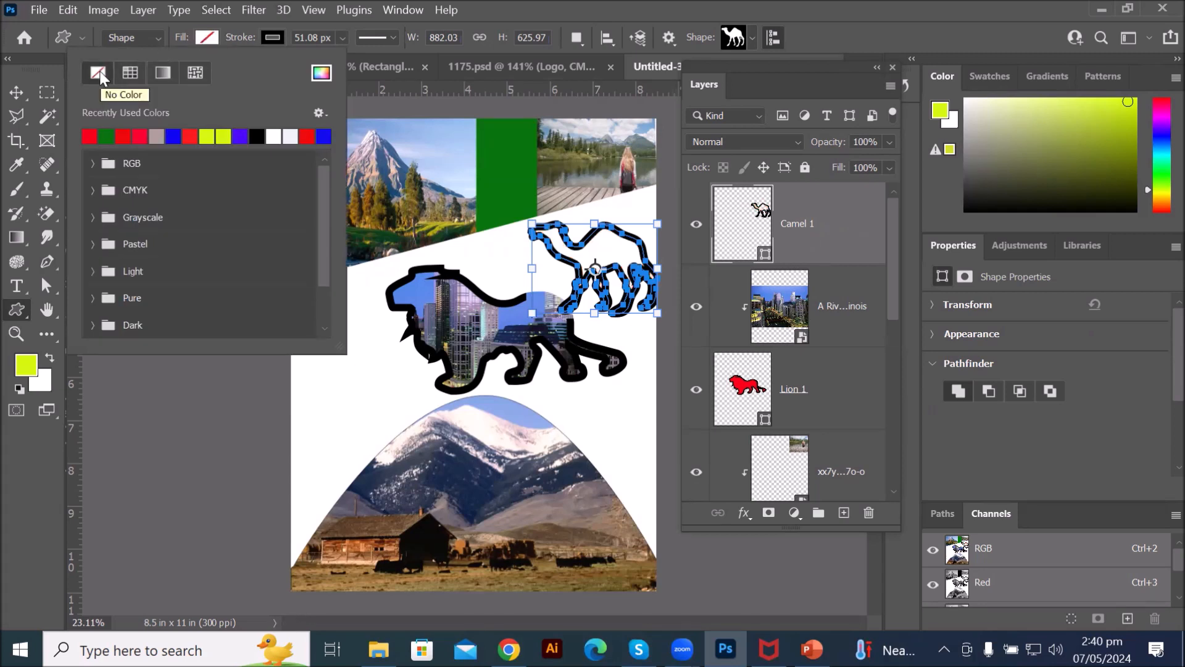
click(173, 136)
click(844, 230)
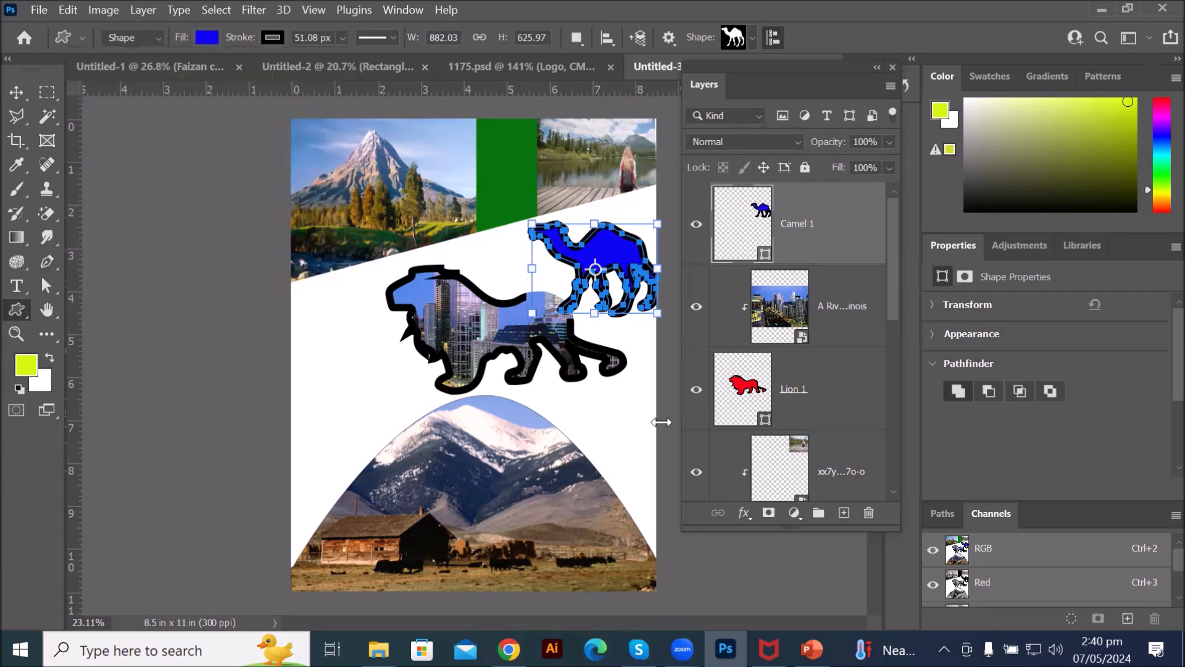
Step: Place the lady with cap photo from the BuildingAndMonoments folder above the camel and clip it to the camel shape
key(alt+Tab)
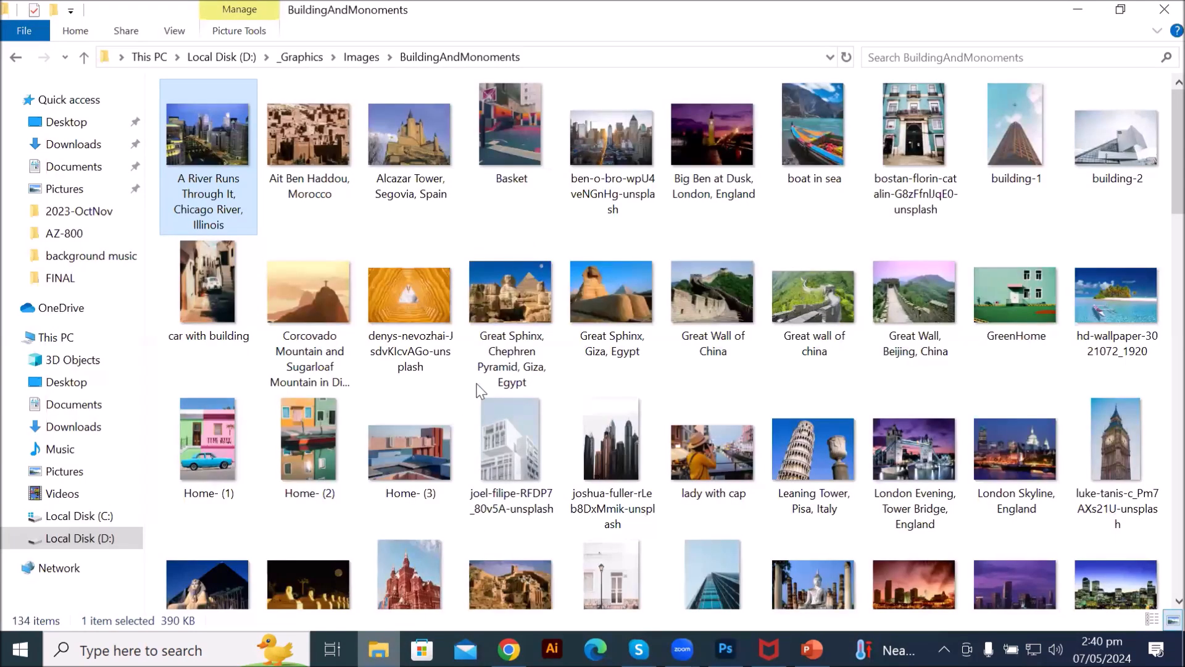
click(709, 457)
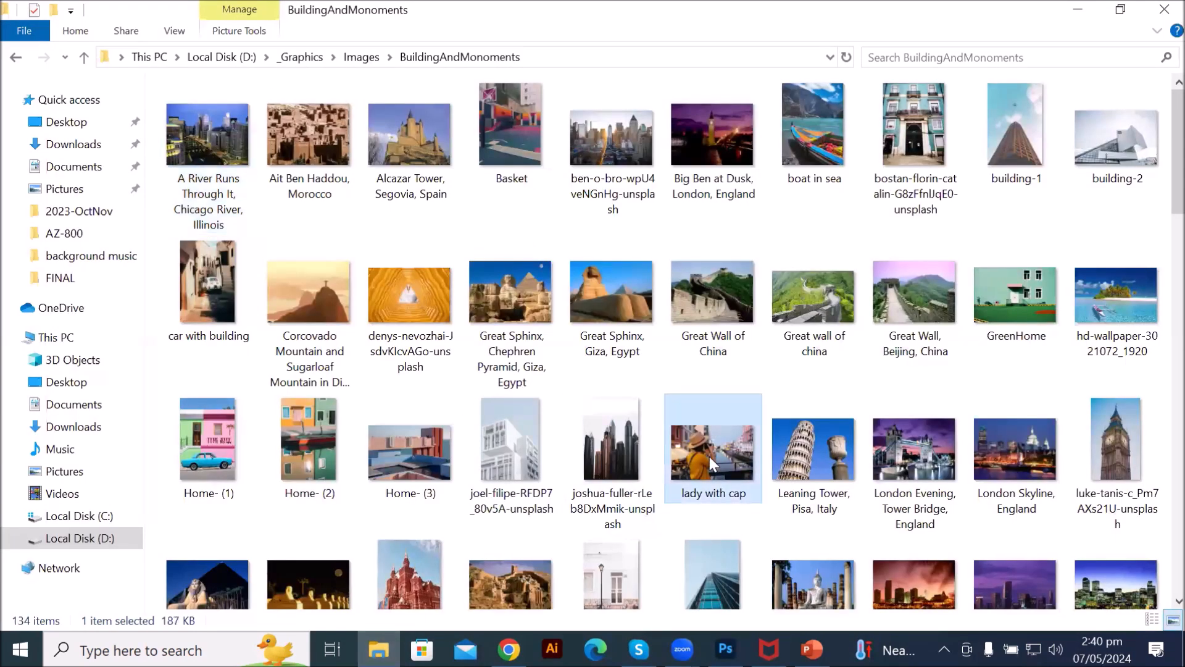
drag(709, 457, 590, 235)
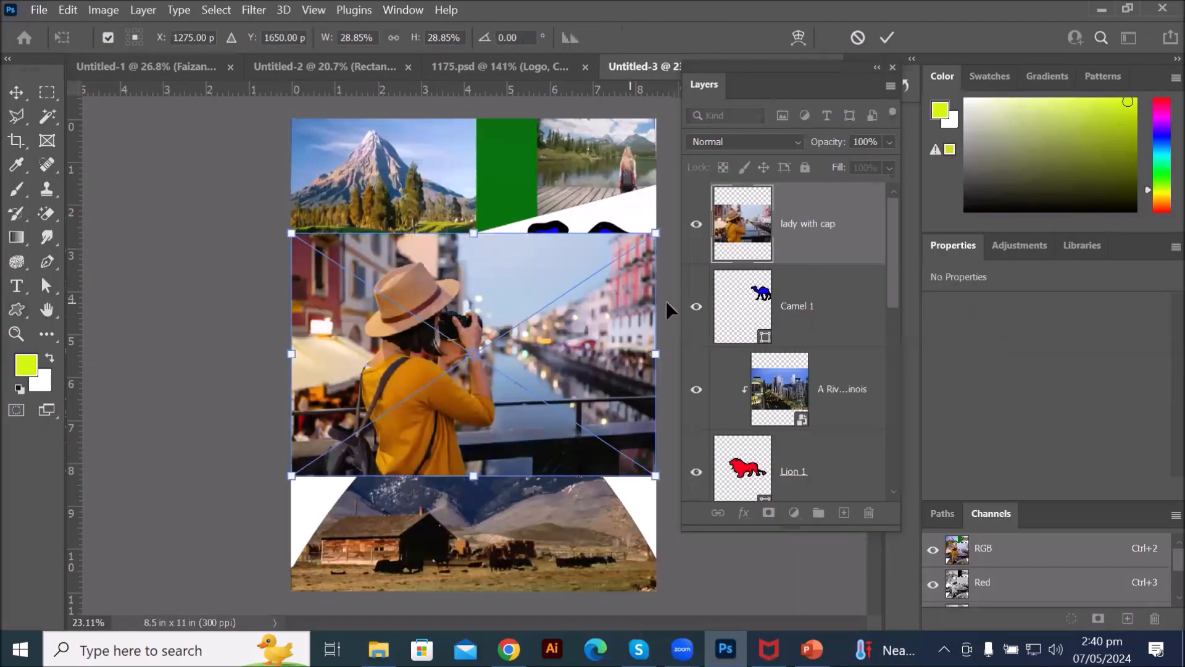
key(Return)
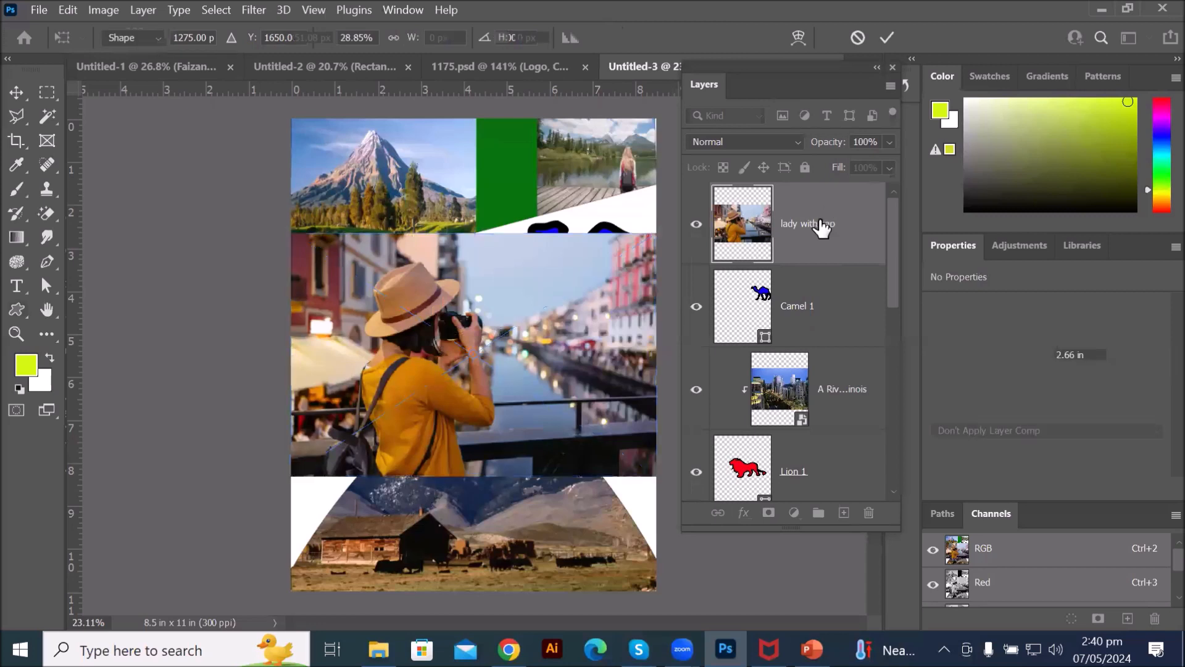
alt+click(835, 264)
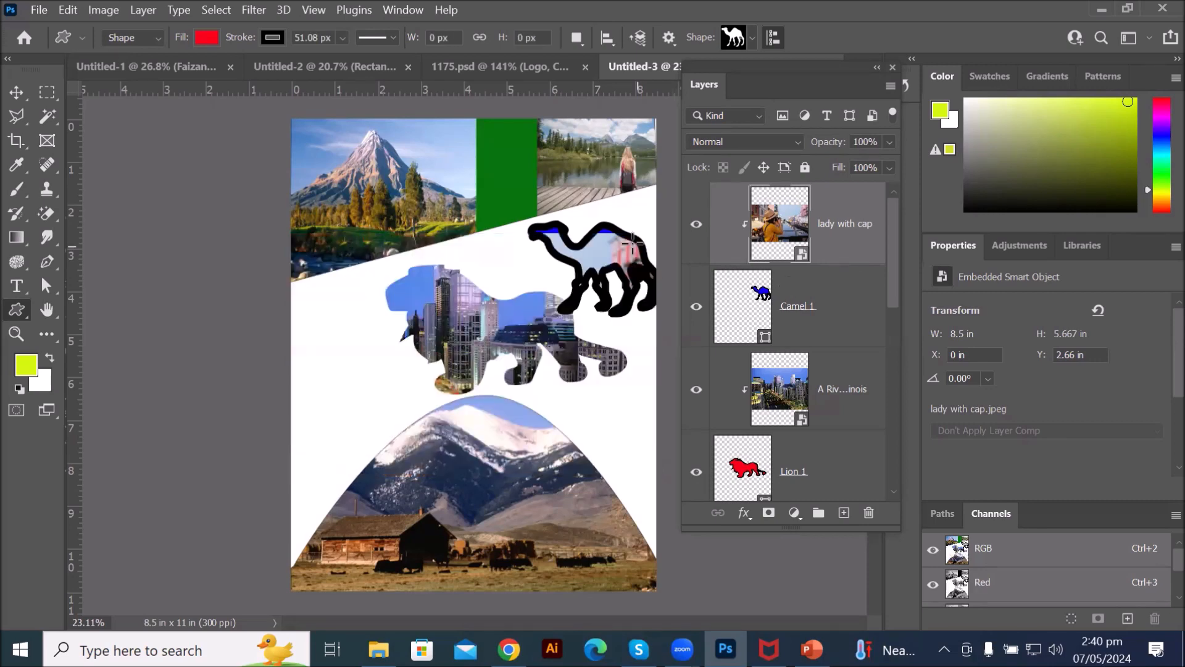
scroll(630, 244, up, 10)
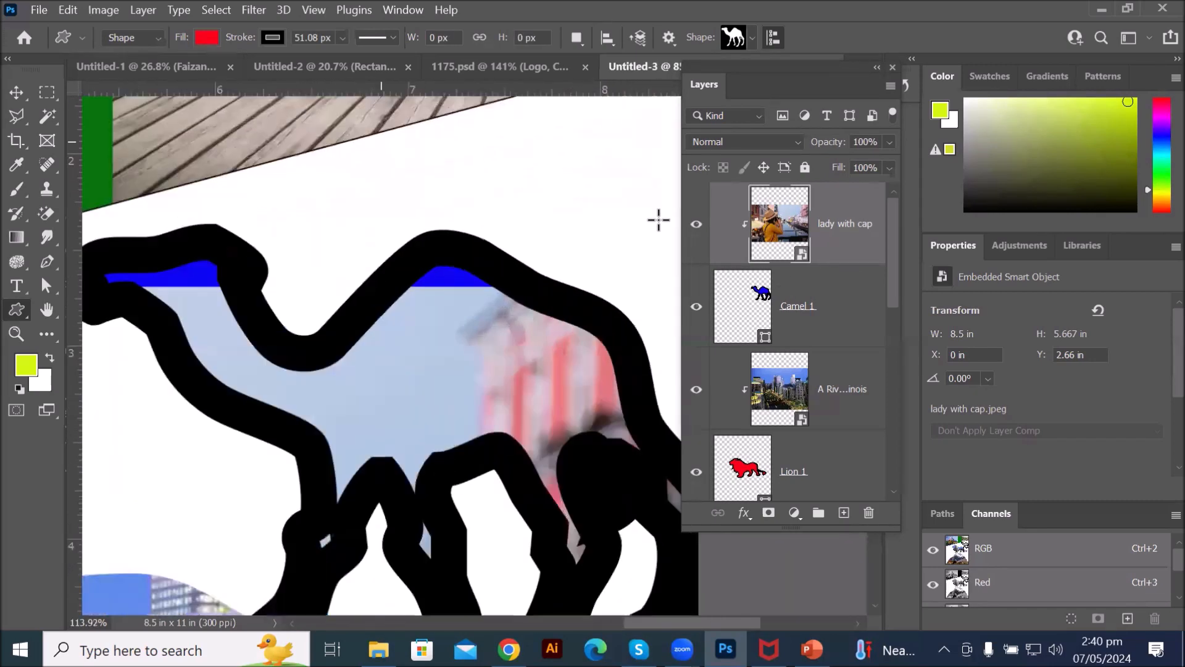
scroll(658, 220, up, 1)
scroll(658, 220, down, 1)
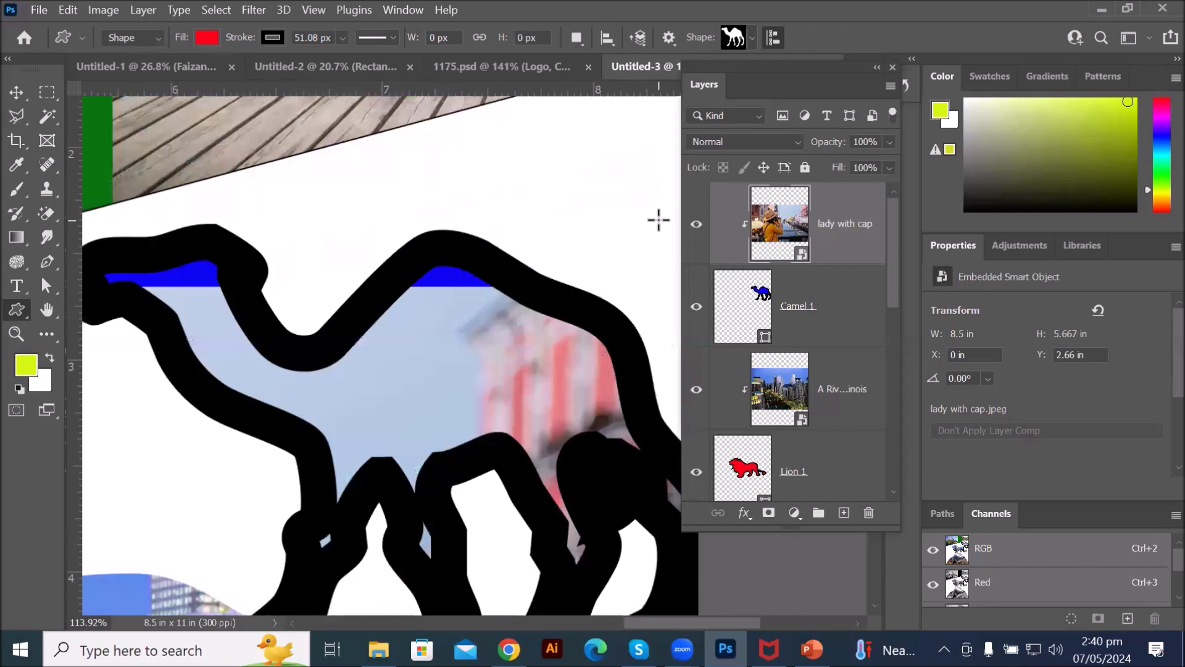
Step: Scale the lady with cap photo down to about 9.19% and move it over the camel's head and hump
scroll(658, 220, down, 2)
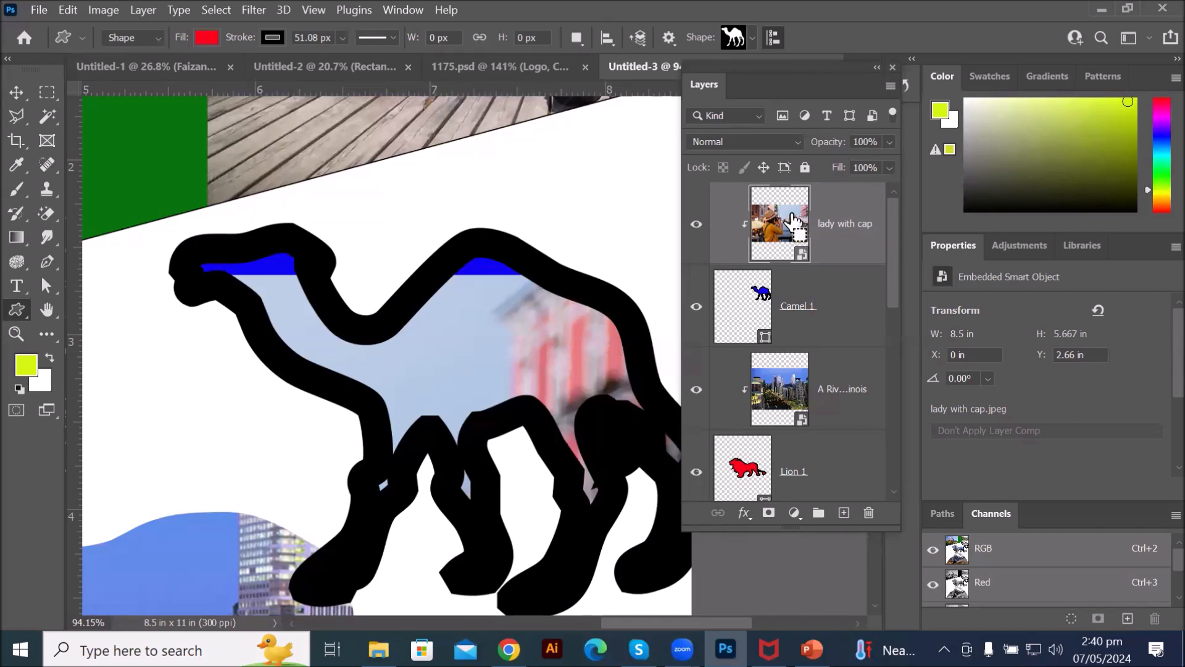
key(ctrl+t)
scroll(495, 277, down, 3)
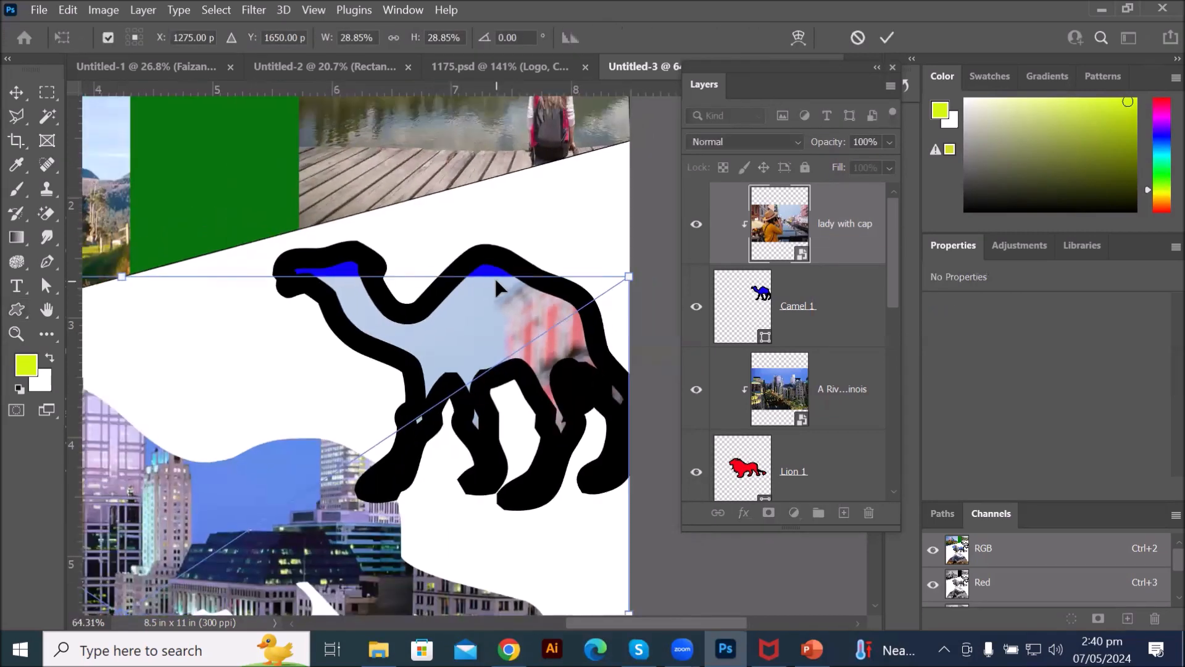
scroll(429, 316, down, 2)
drag(432, 319, 528, 331)
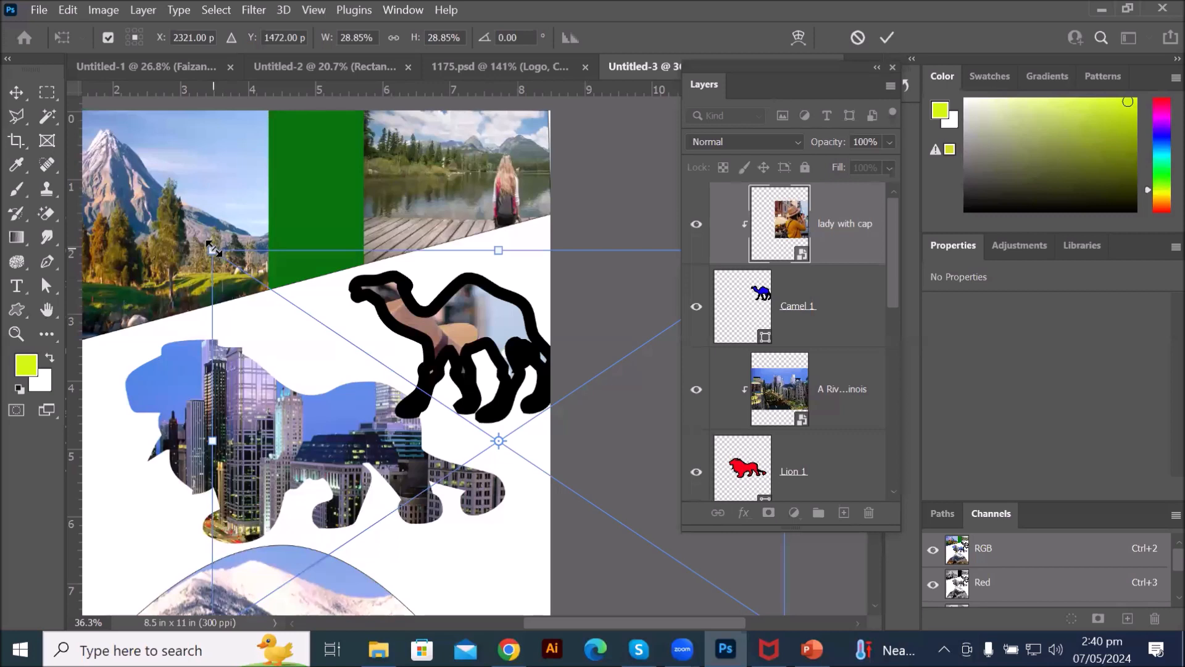
drag(213, 248, 392, 394)
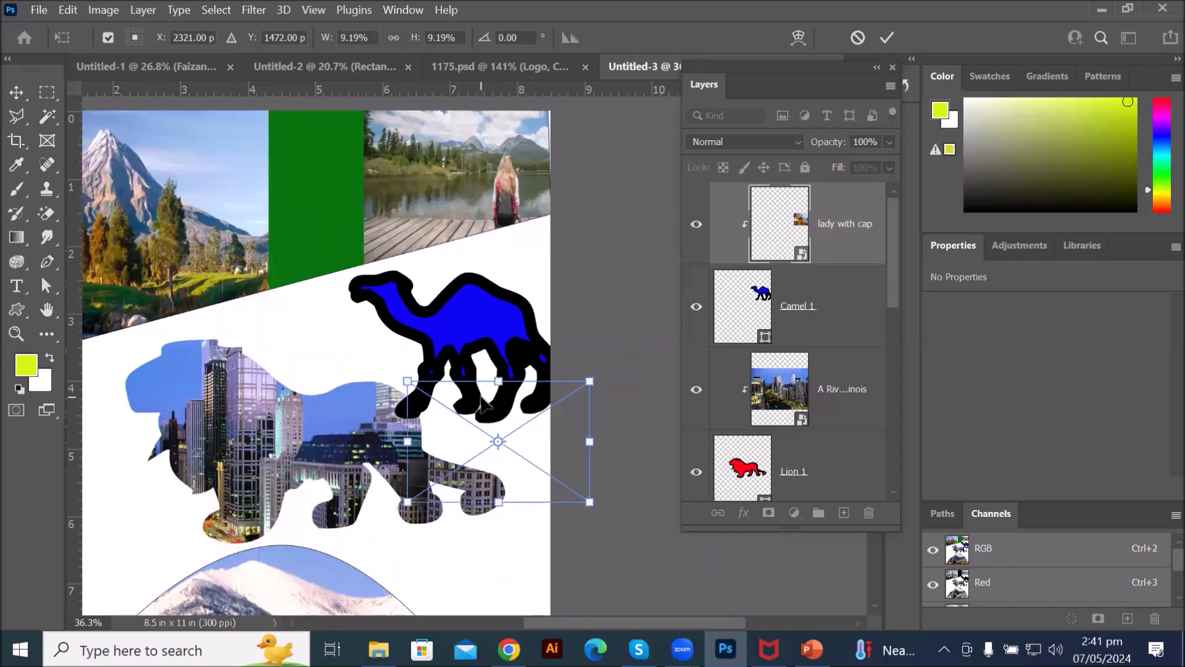
drag(466, 386, 415, 276)
scroll(415, 276, up, 4)
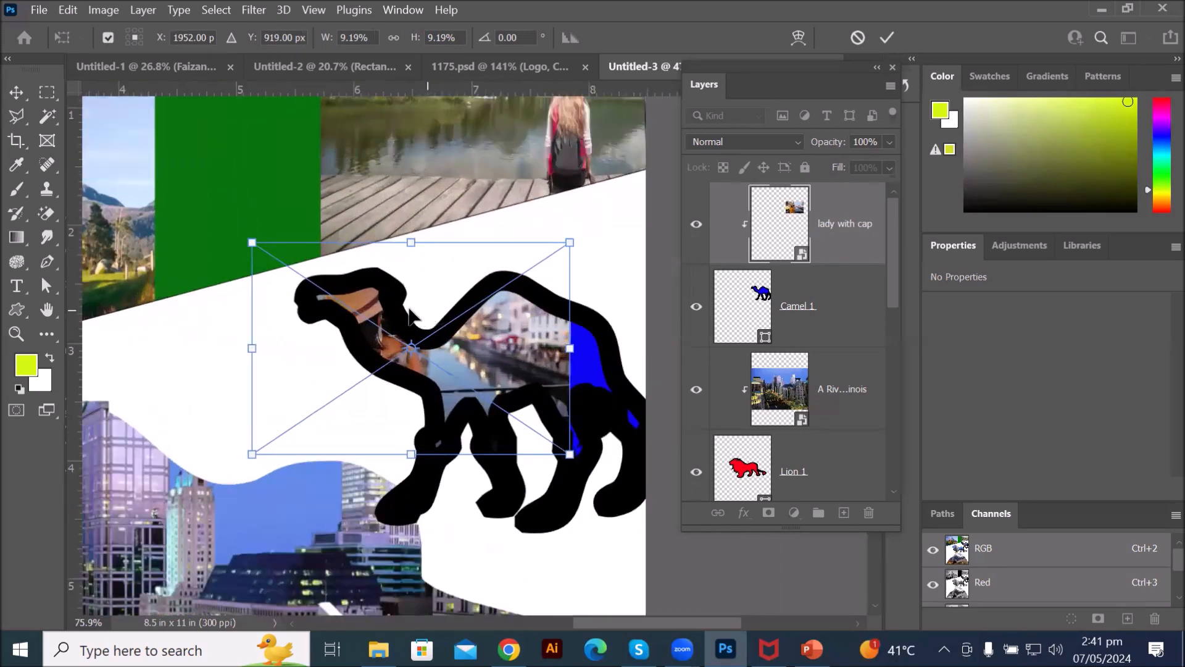
scroll(389, 324, up, 3)
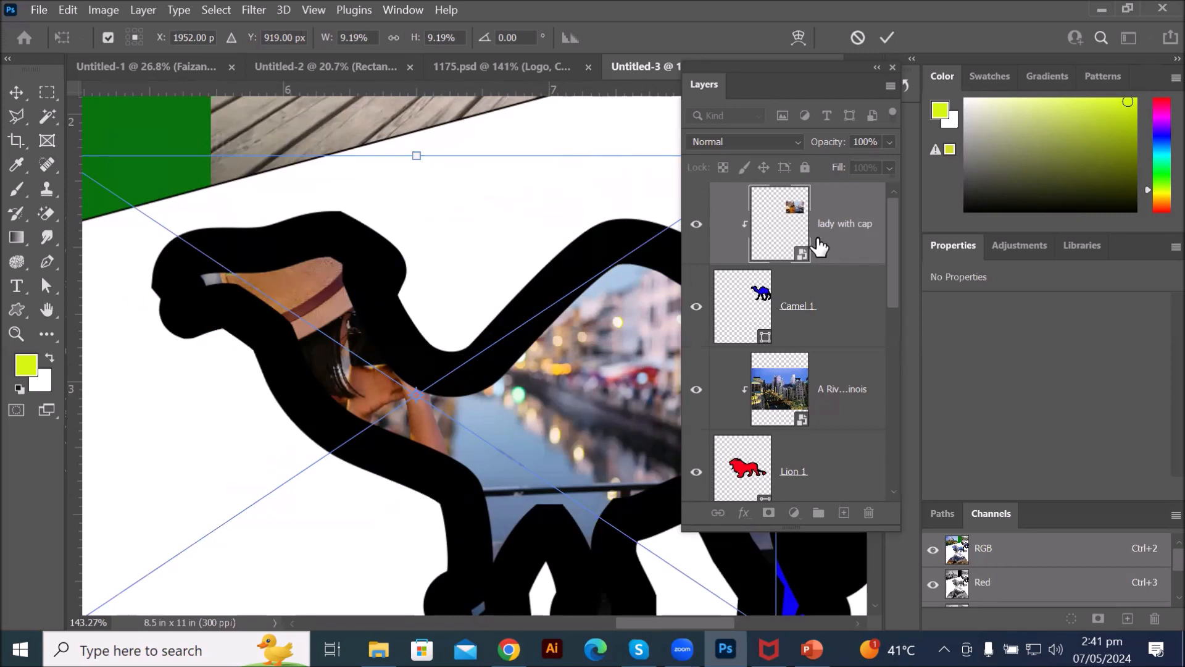
Step: Remove the stroke from the camel shape
click(761, 306)
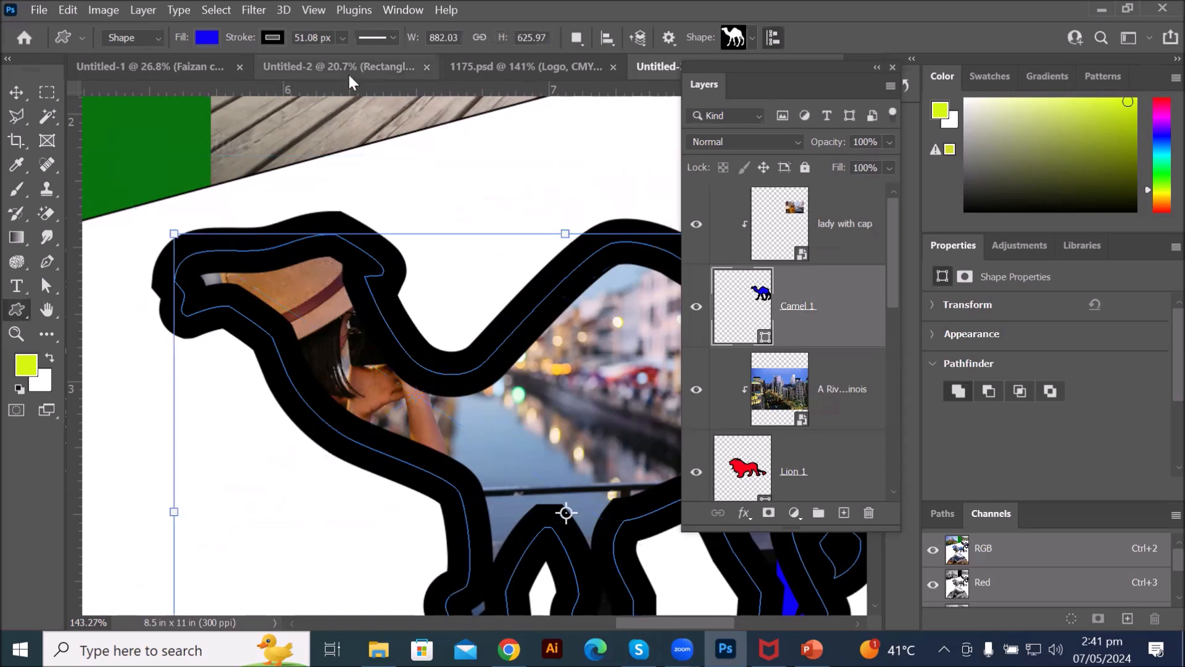
click(340, 36)
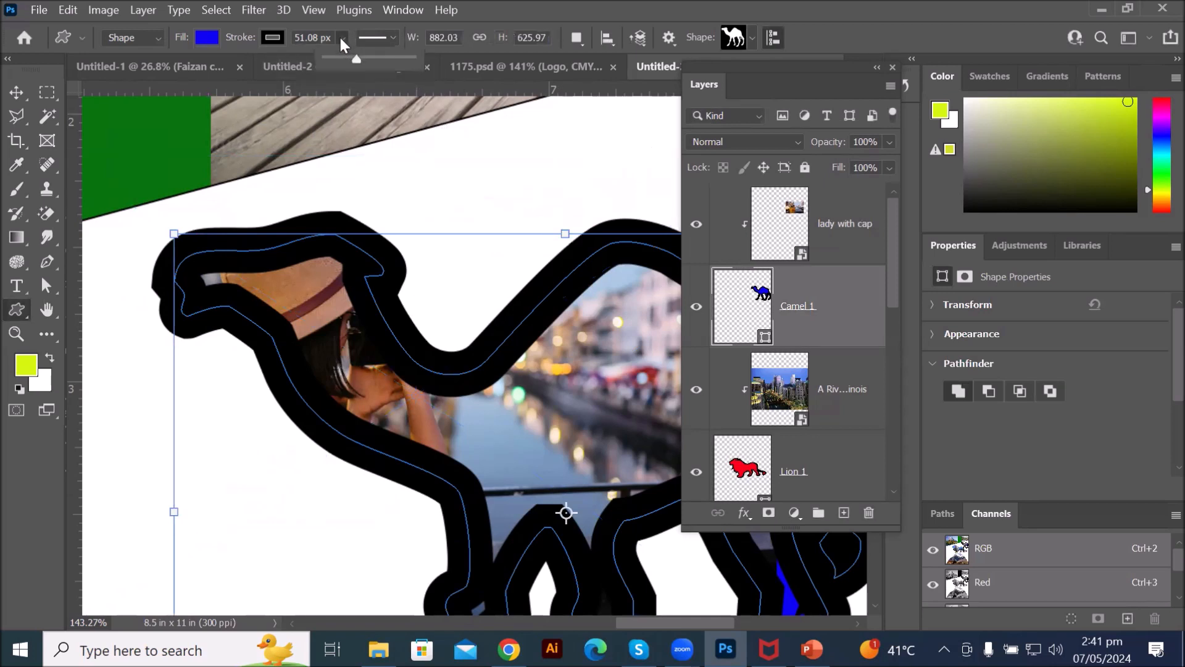
click(272, 37)
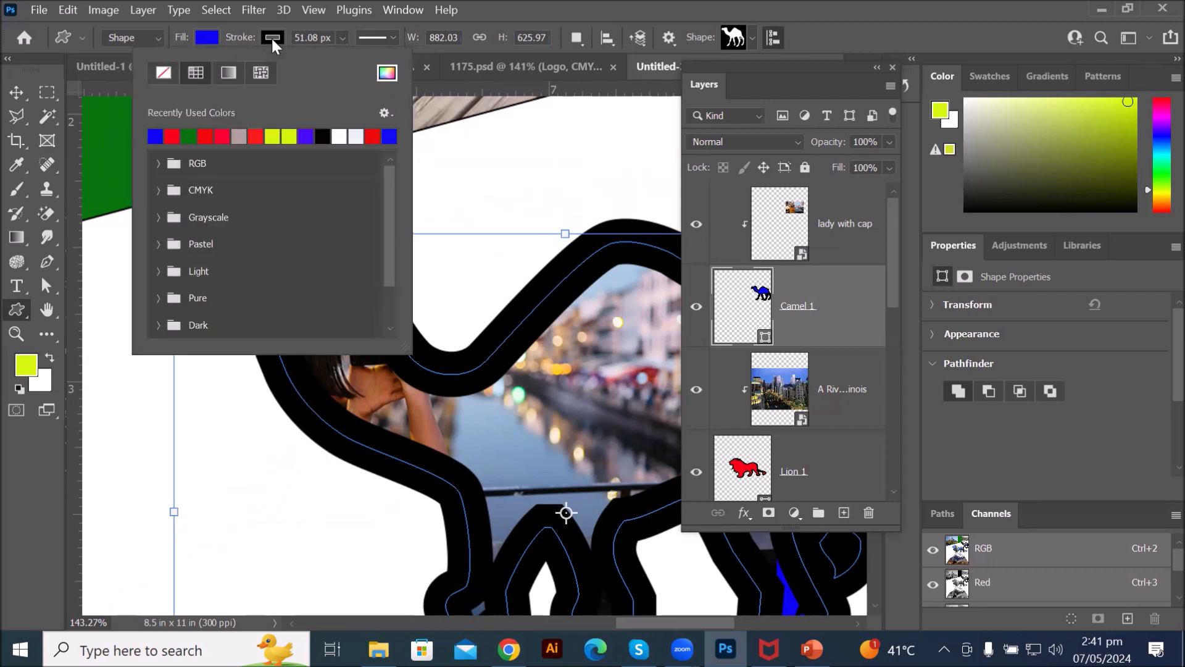
click(163, 71)
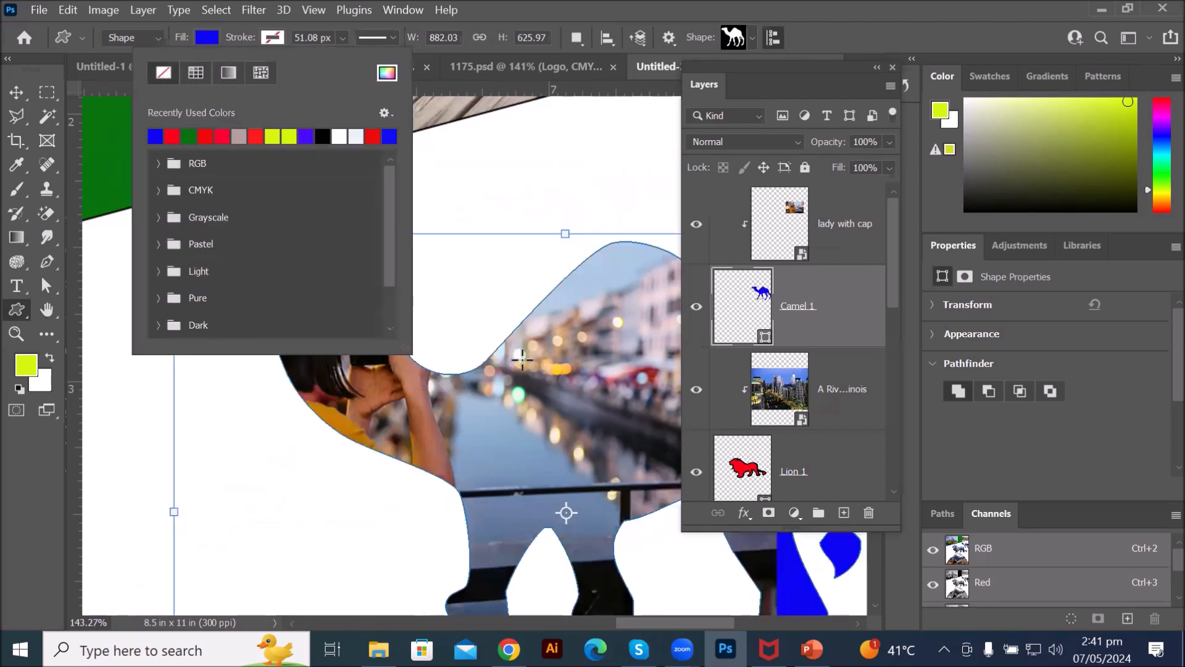
Step: Move the lady with cap photo slightly right and down inside the camel, to about X 5.46 in, Y 2.31 in
click(777, 218)
click(778, 219)
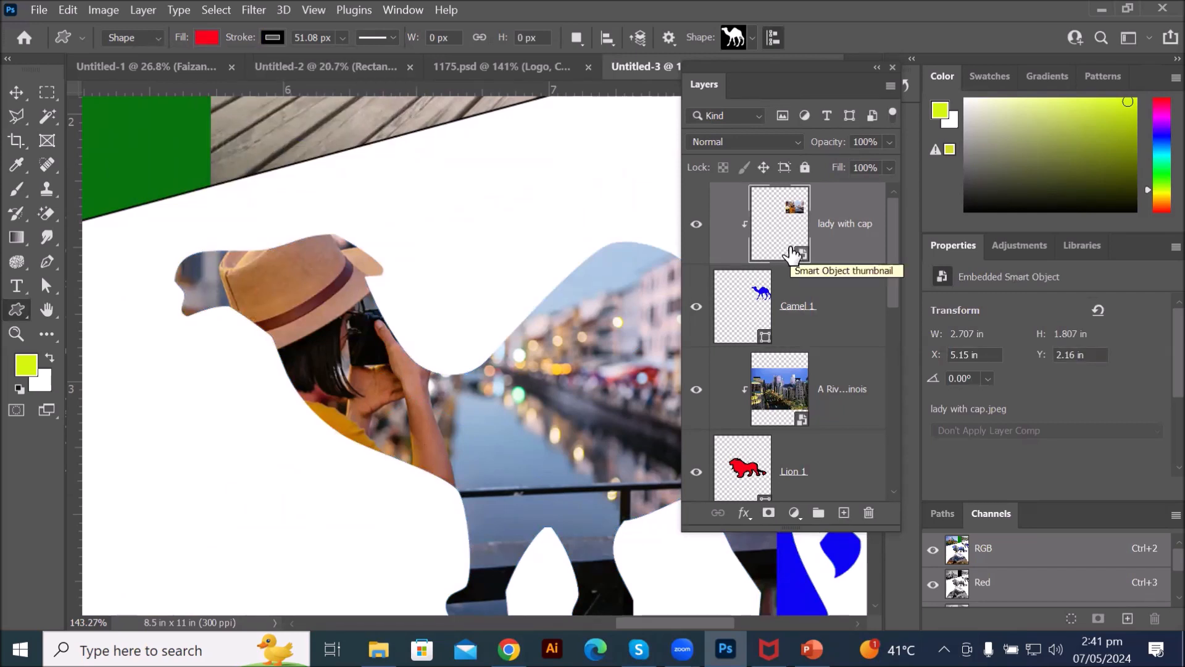
scroll(554, 191, down, 5)
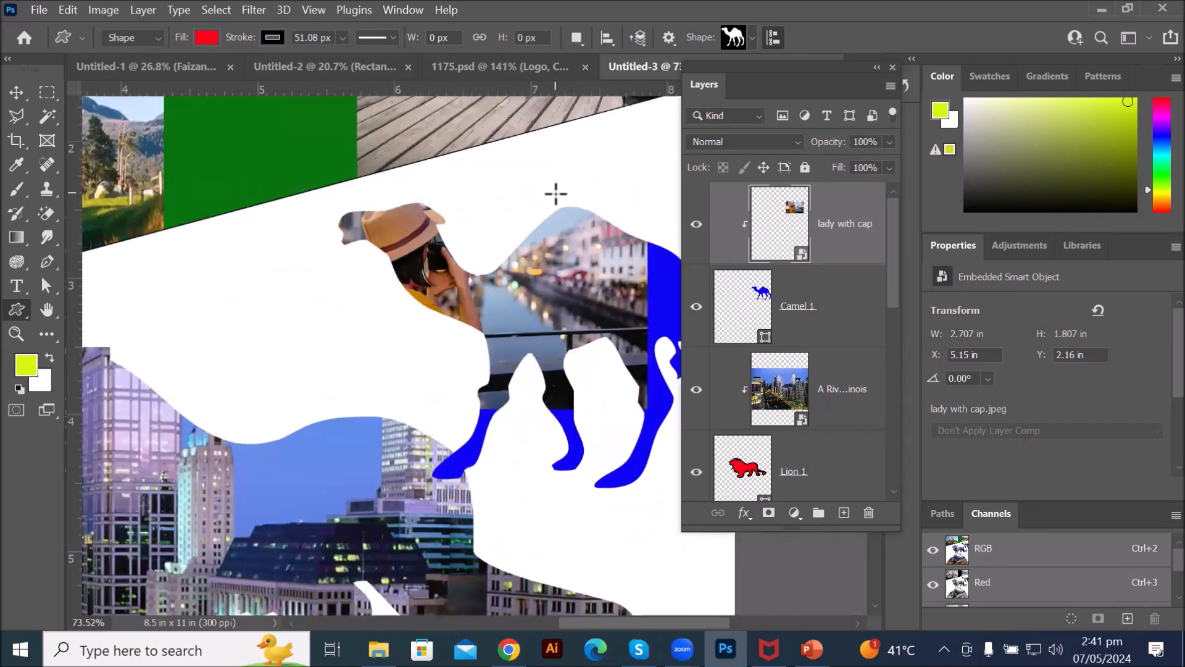
scroll(555, 194, down, 3)
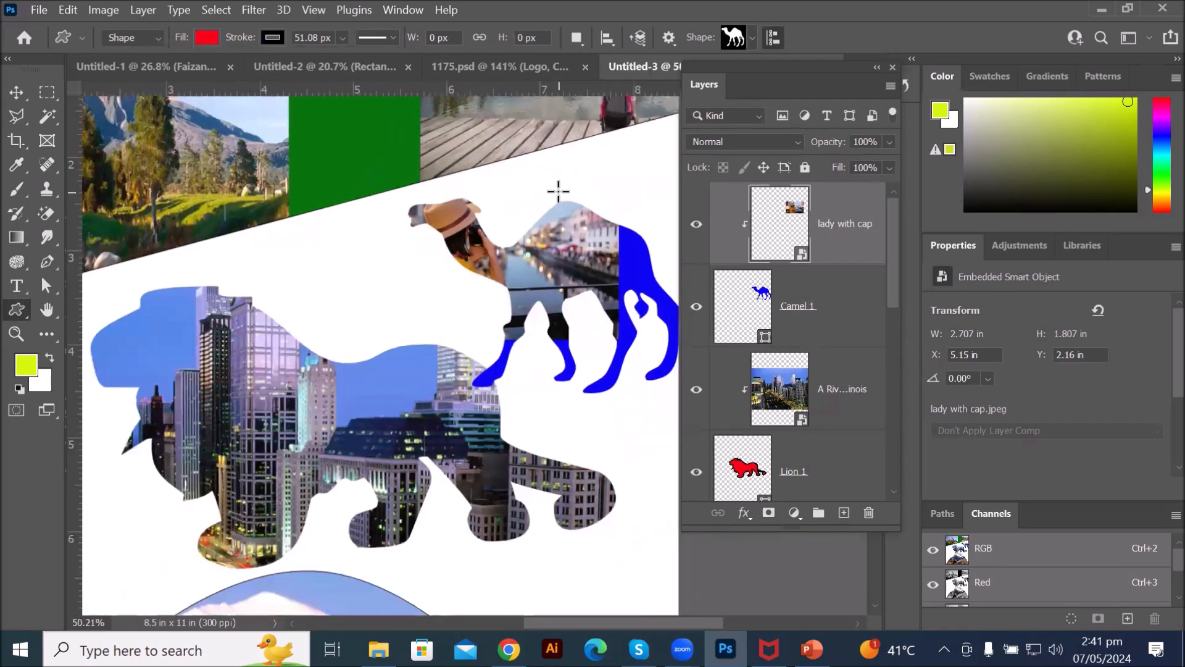
scroll(606, 214, down, 1)
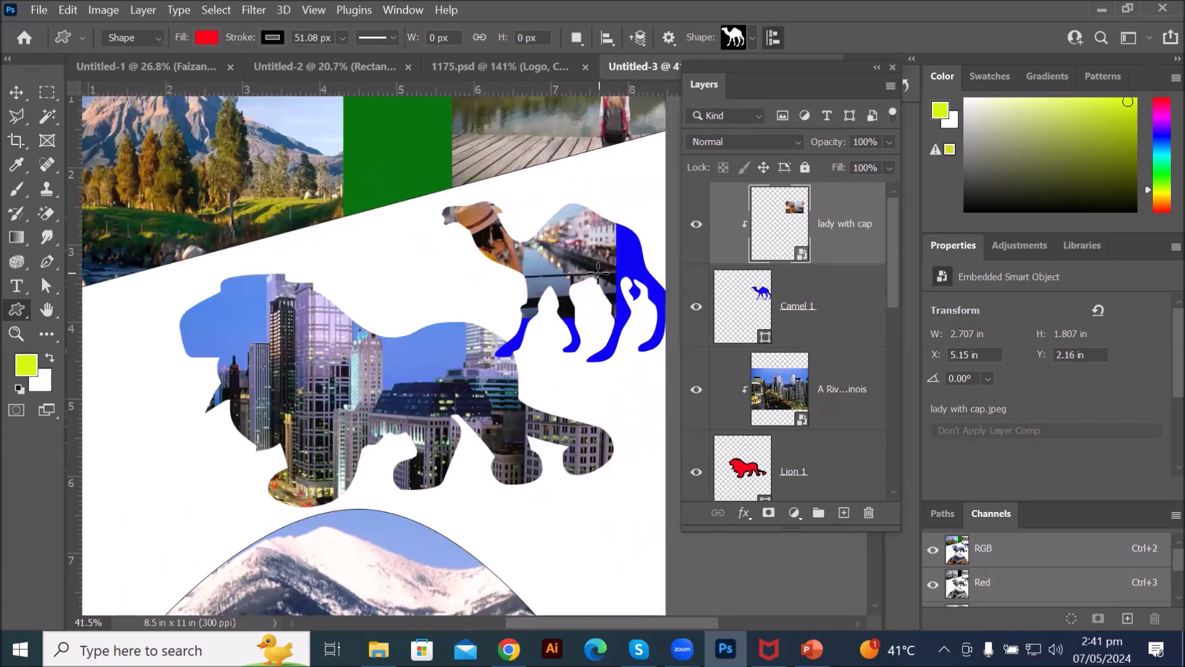
click(23, 93)
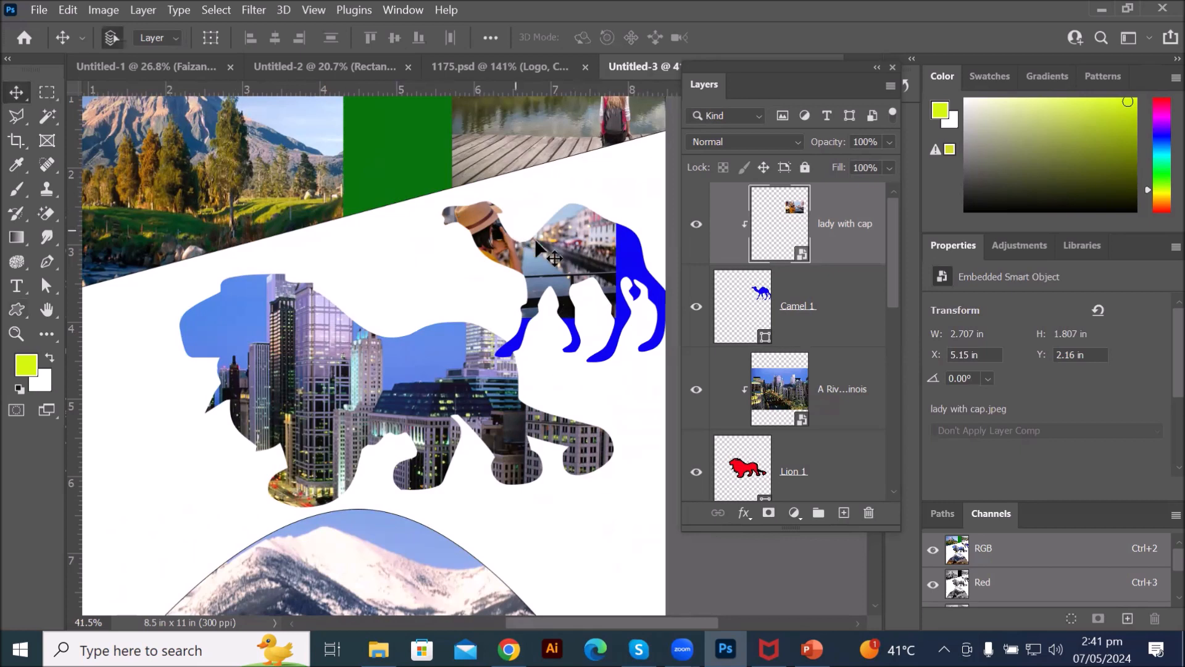
drag(548, 253, 572, 265)
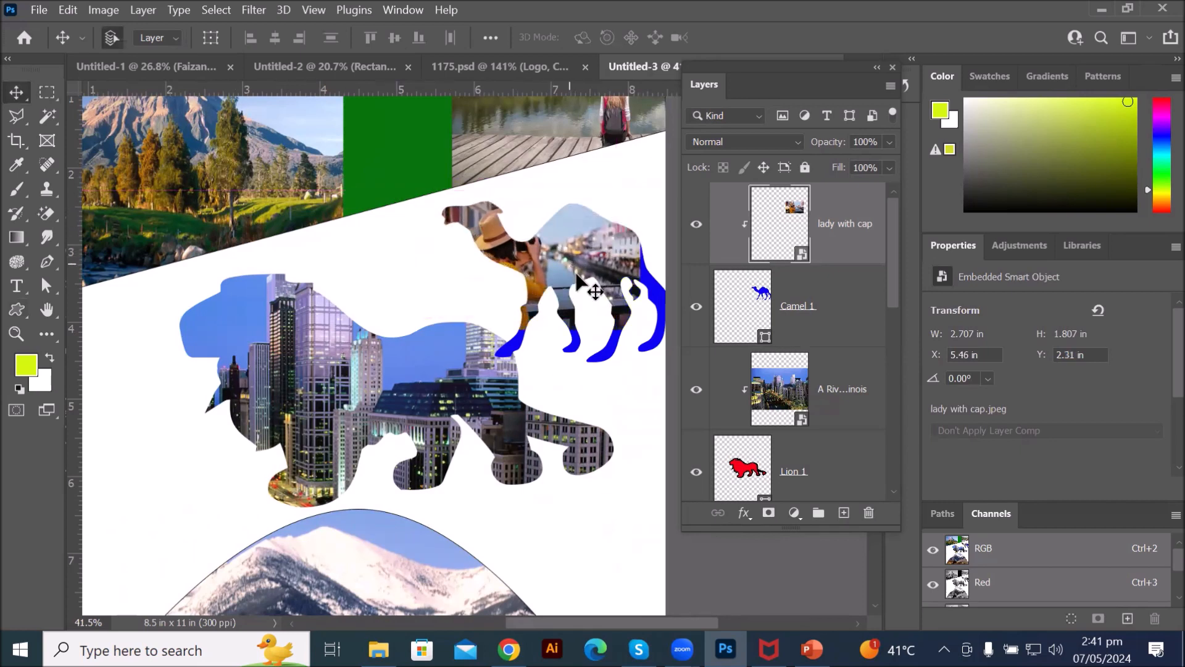
Step: Stretch the lady with cap photo downward and to the right to about 3.07 × 2.23 in, covering the camel's legs and hindquarters
key(ctrl)
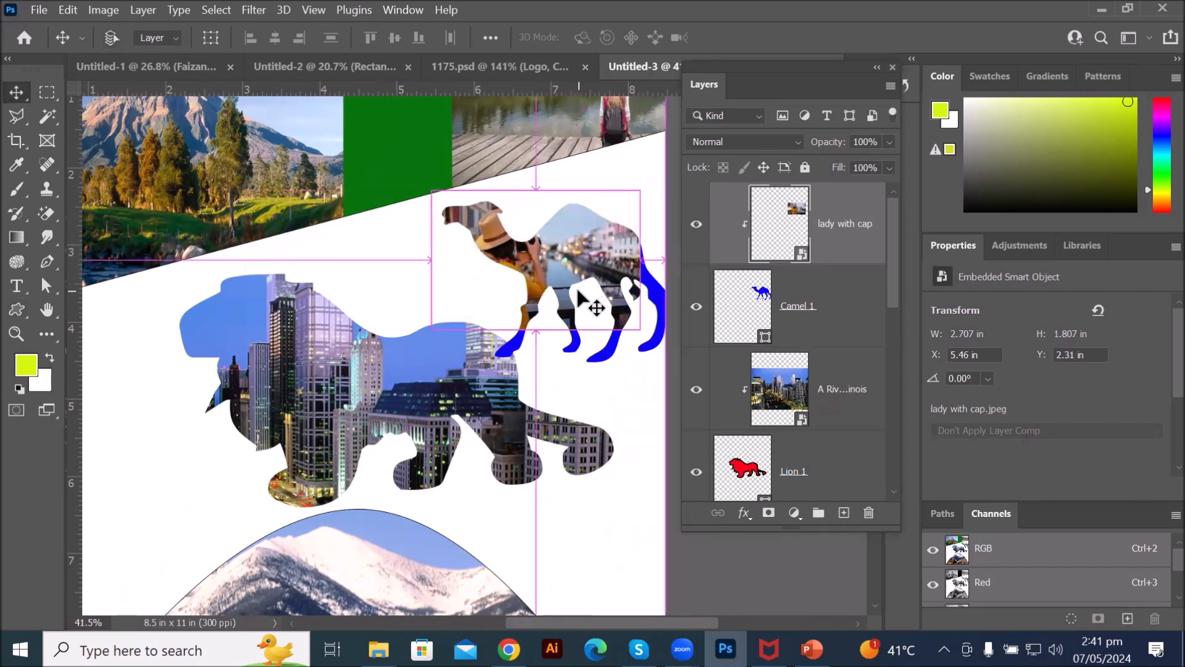
key(ctrl+t)
drag(539, 330, 537, 361)
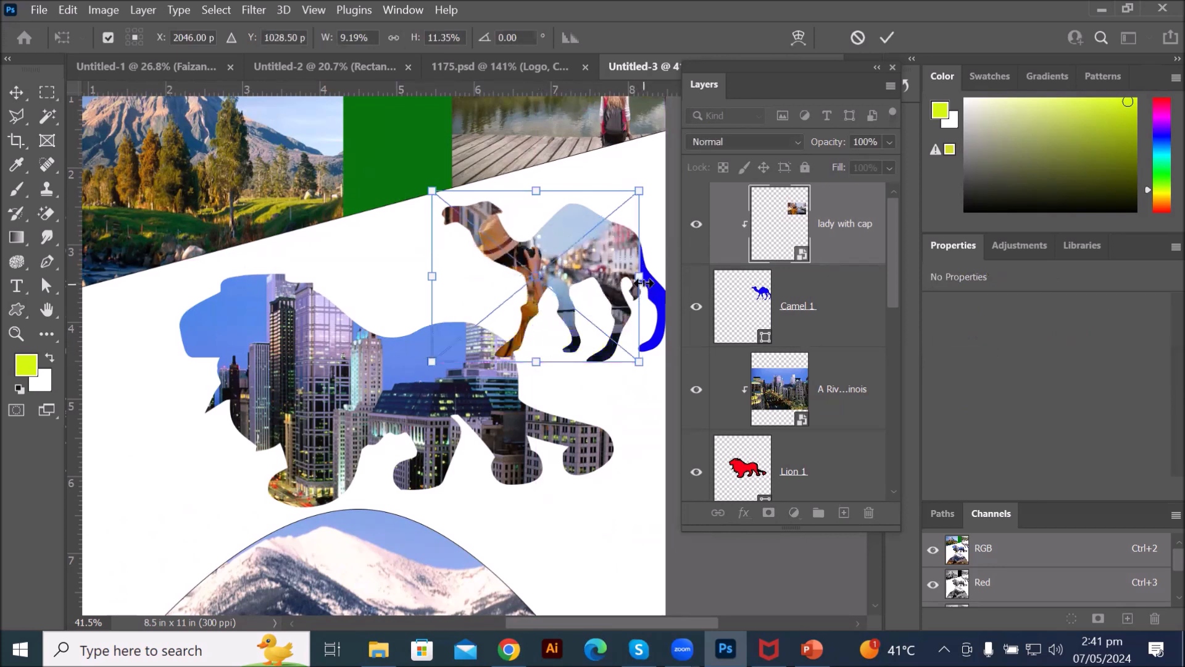
drag(642, 285, 675, 288)
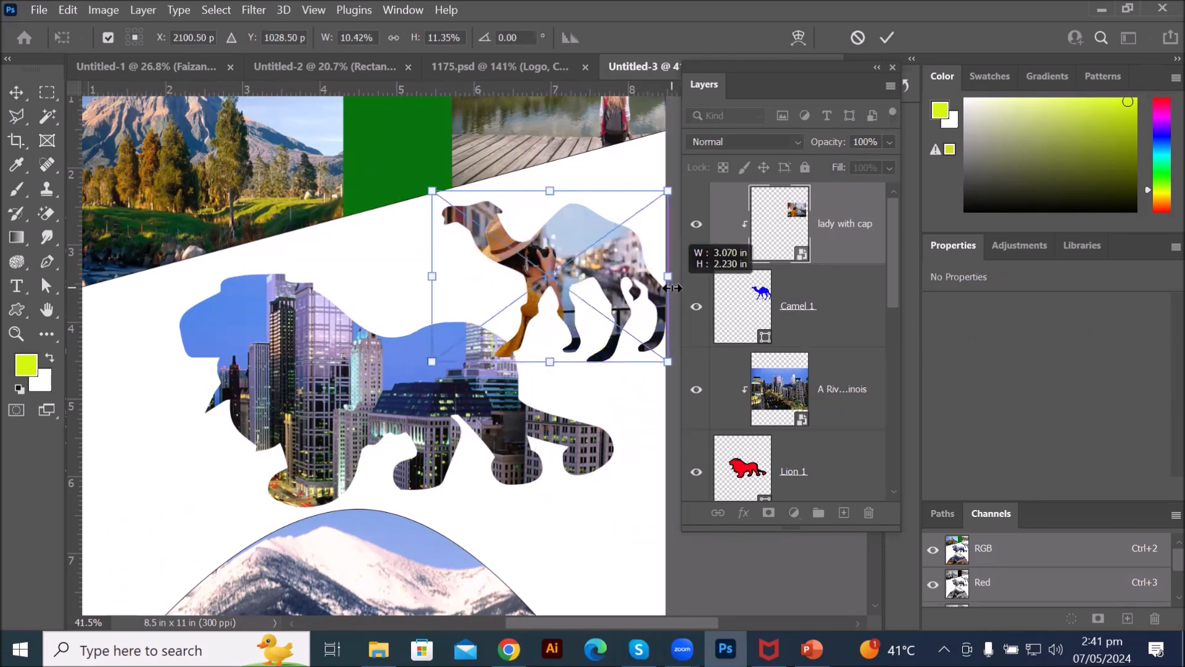
scroll(652, 252, up, 2)
scroll(648, 241, up, 3)
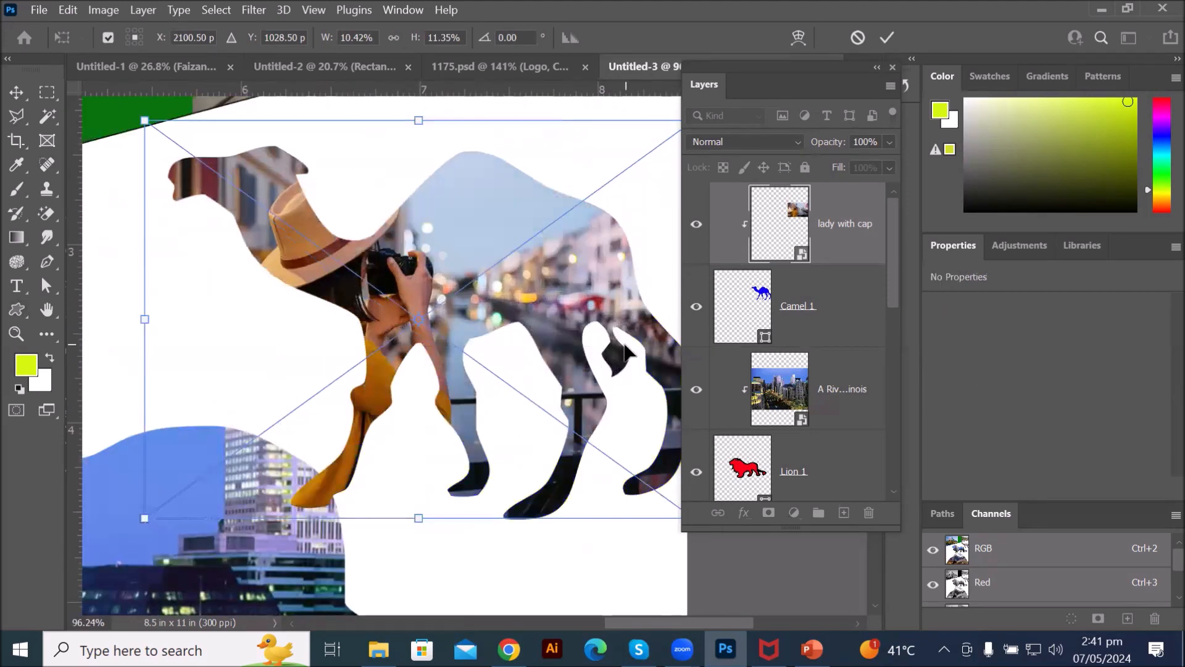
scroll(392, 267, up, 2)
scroll(390, 258, up, 3)
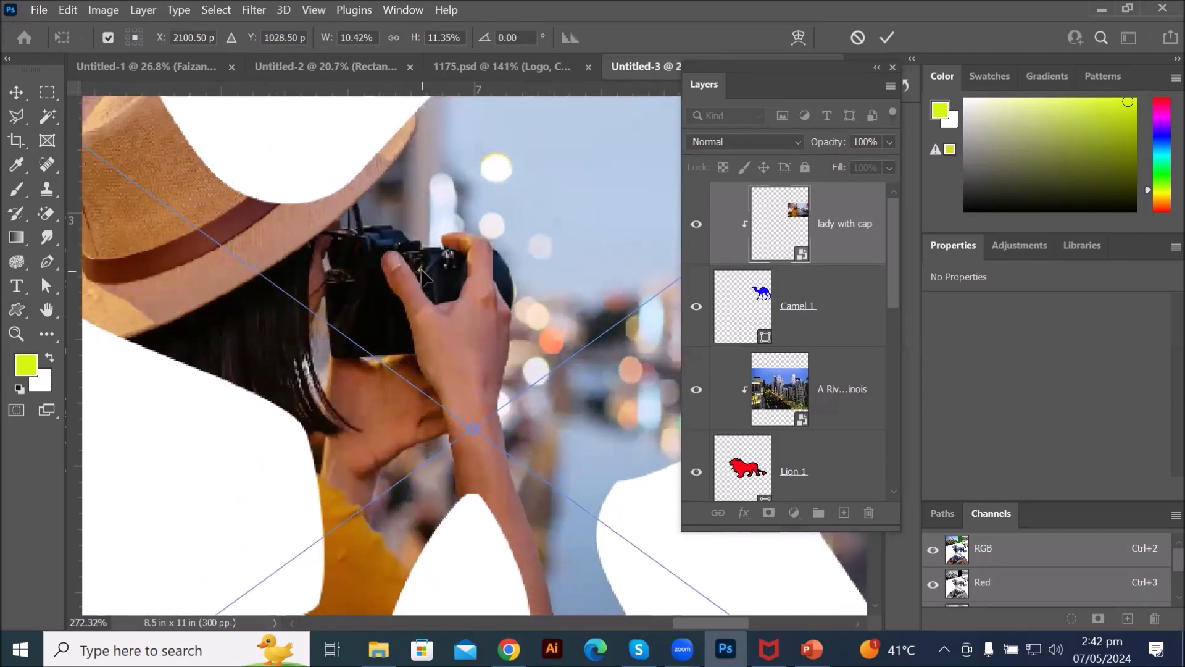
scroll(392, 258, down, 4)
click(887, 38)
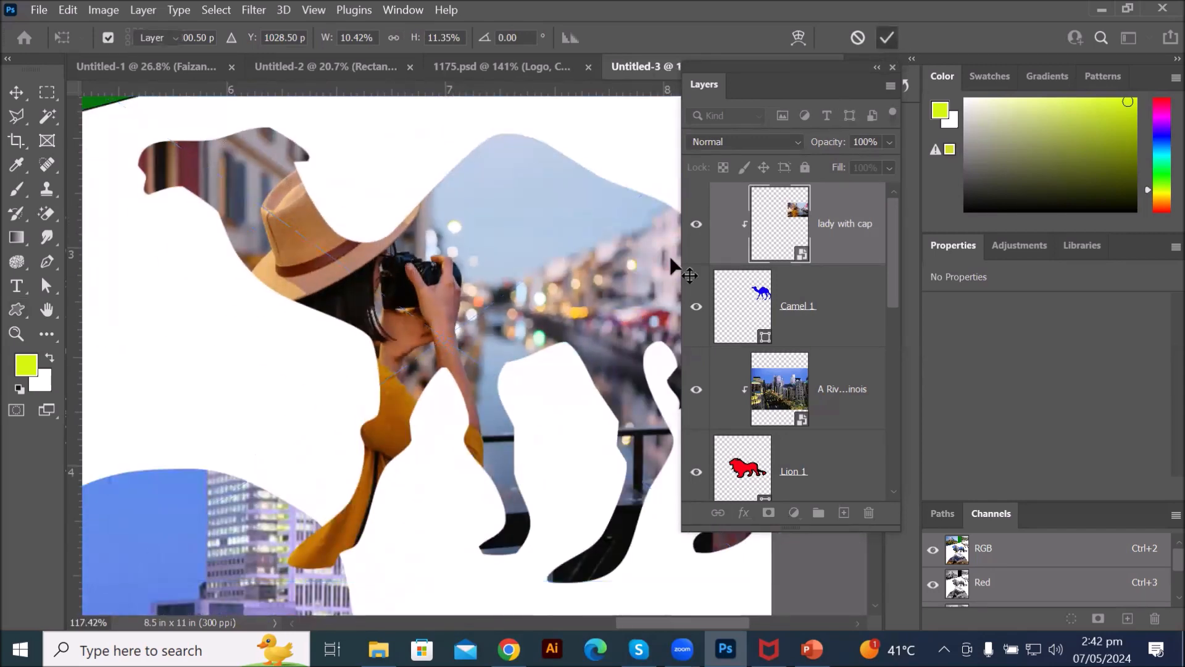
scroll(520, 315, down, 2)
scroll(520, 318, down, 6)
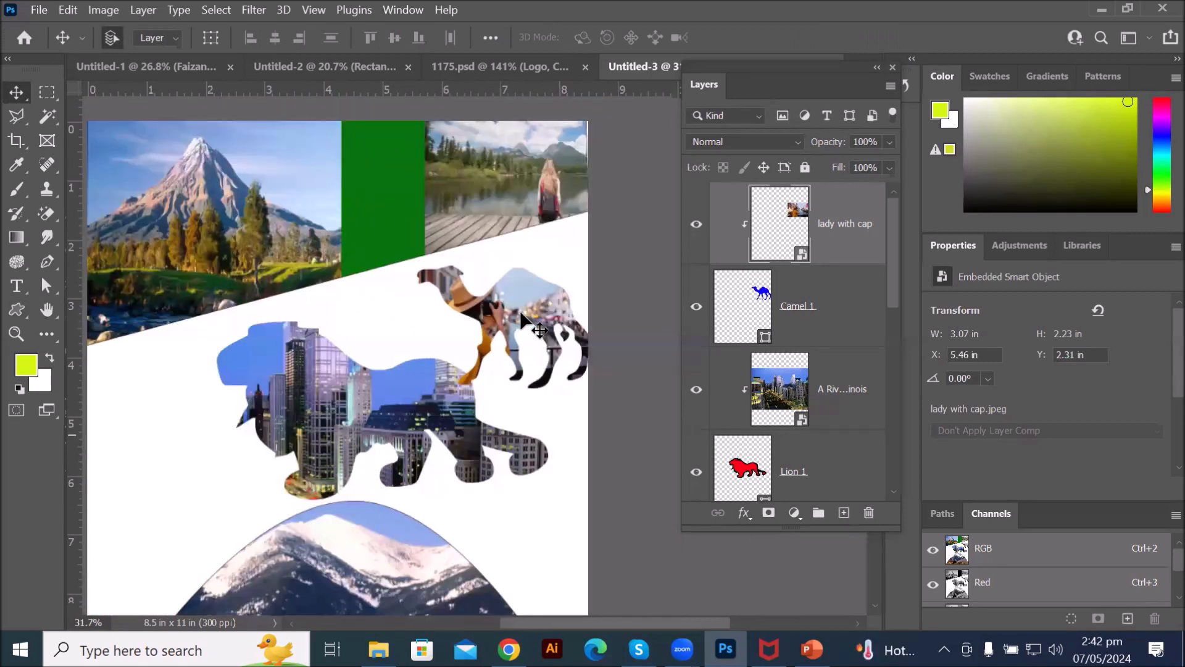
scroll(532, 227, up, 3)
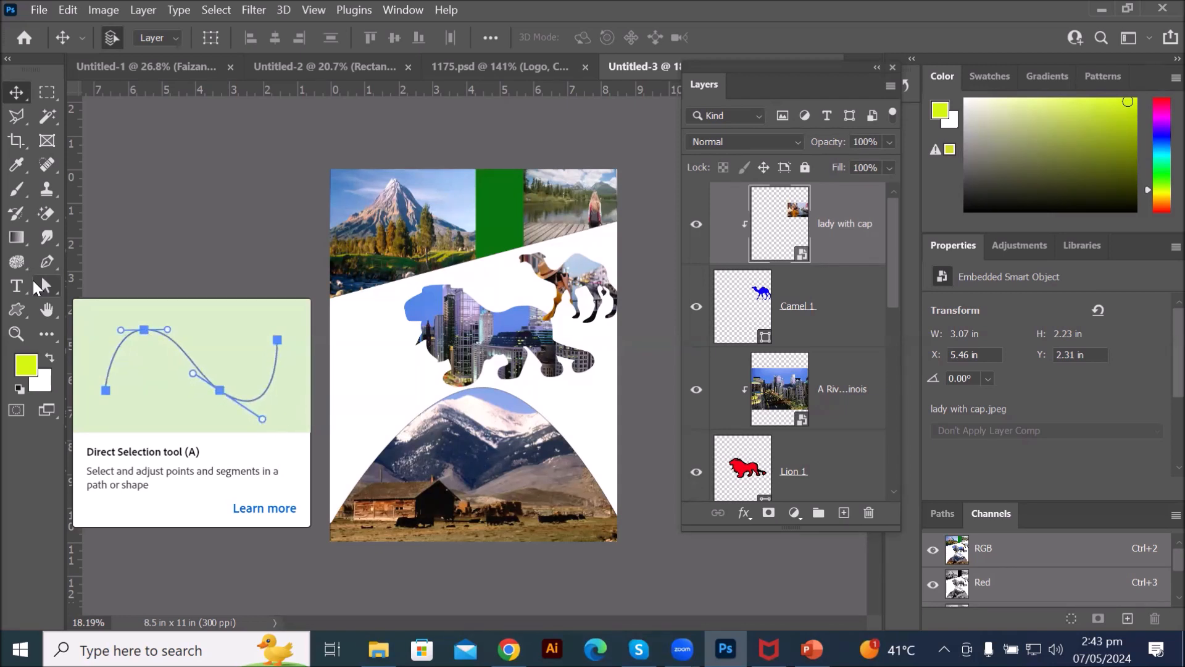
Step: Create a new portrait Letter document, 8.5 × 11 in at 300 ppi, in RGB Color with a white background
click(39, 10)
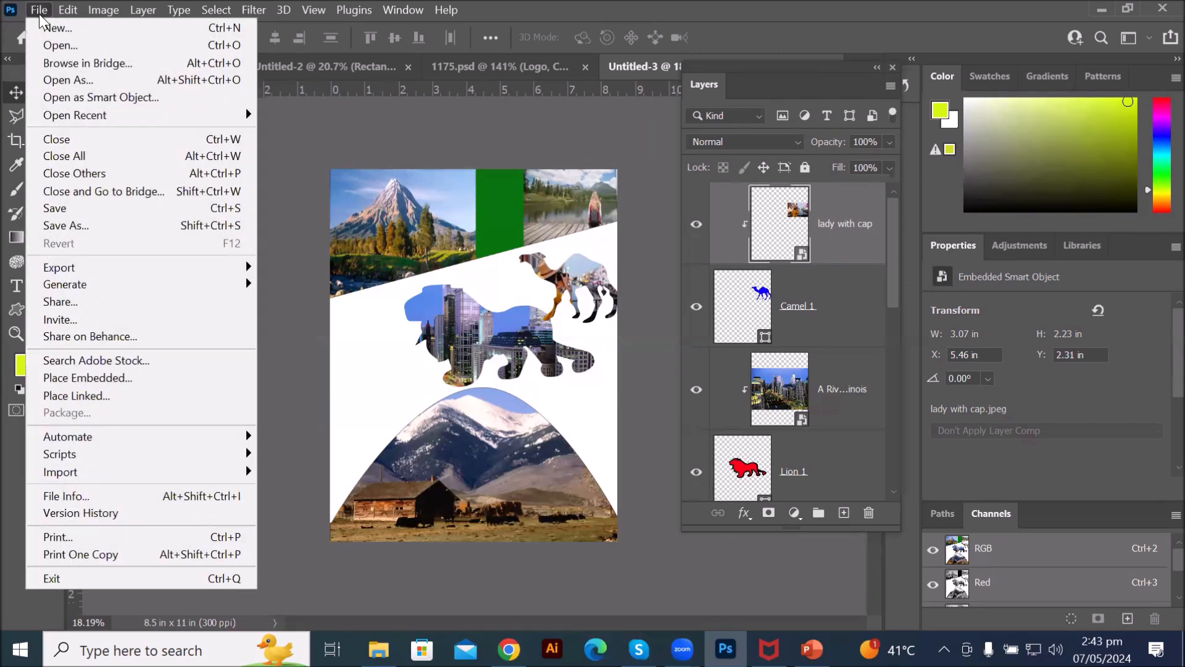
click(72, 34)
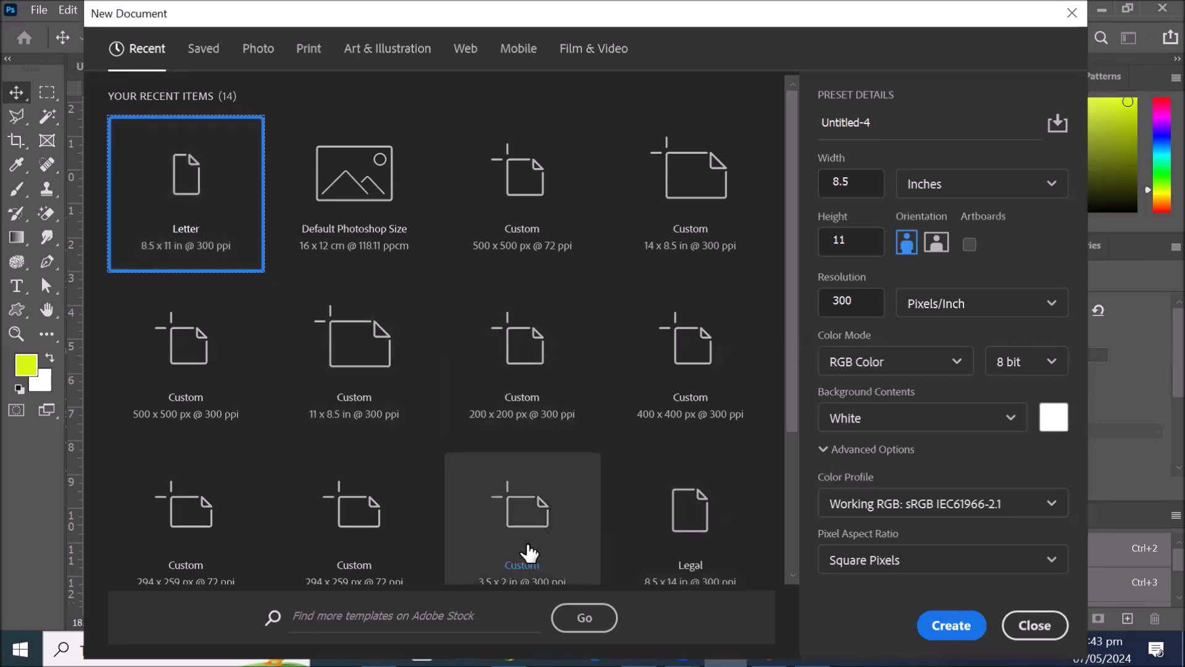
click(941, 630)
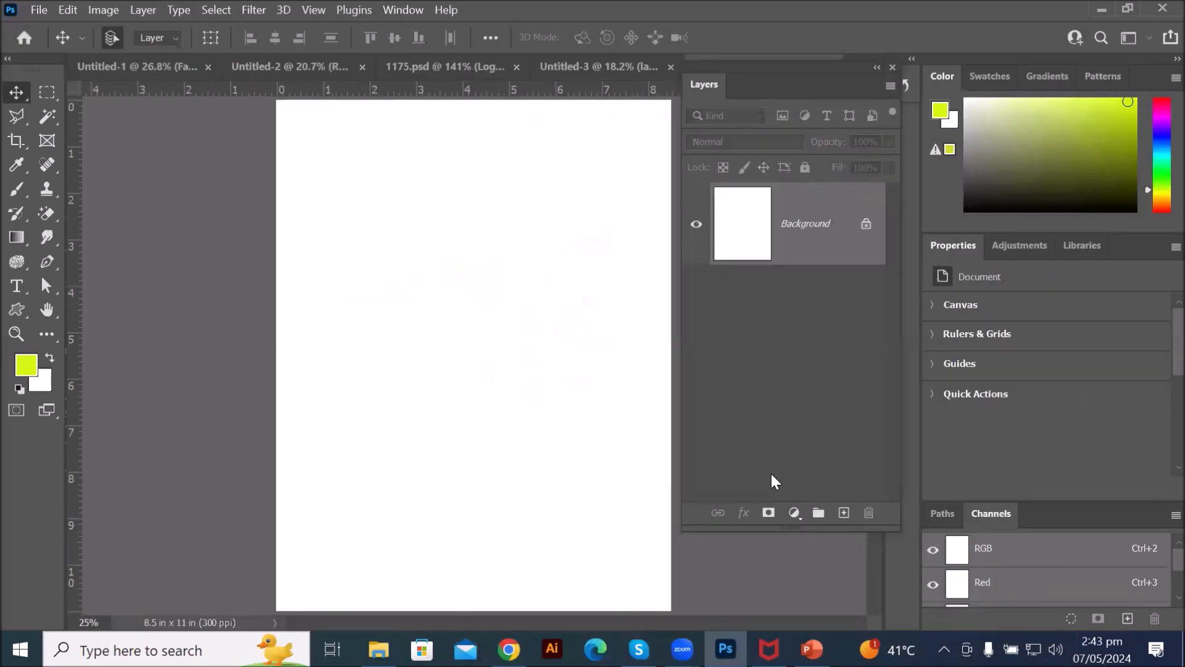
Step: Draw a downward-bowing Pen curve about 2536 × 355 px from the page's right edge to its left edge, near the bottom
click(42, 267)
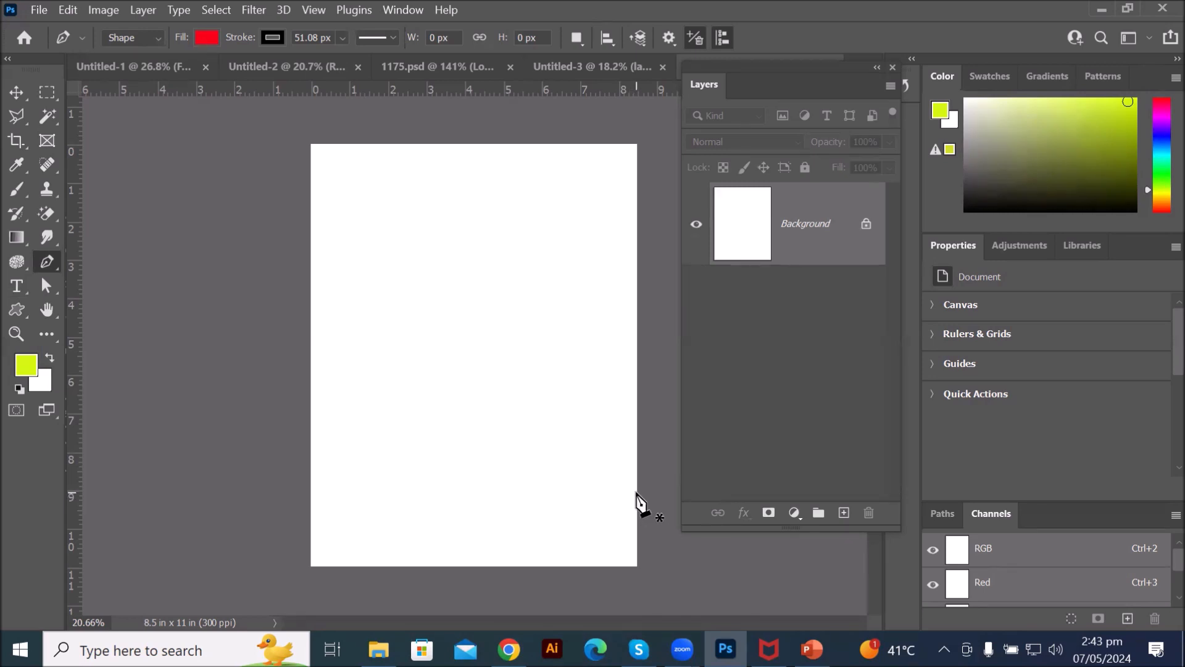
click(636, 491)
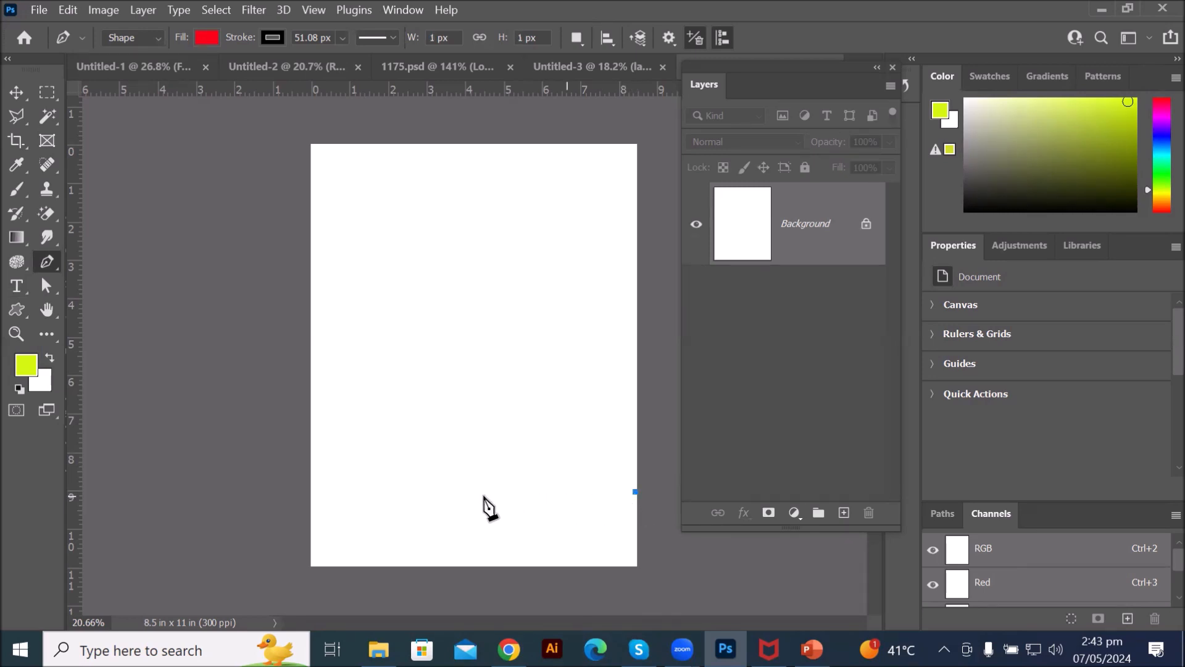
click(312, 481)
drag(312, 483, 212, 383)
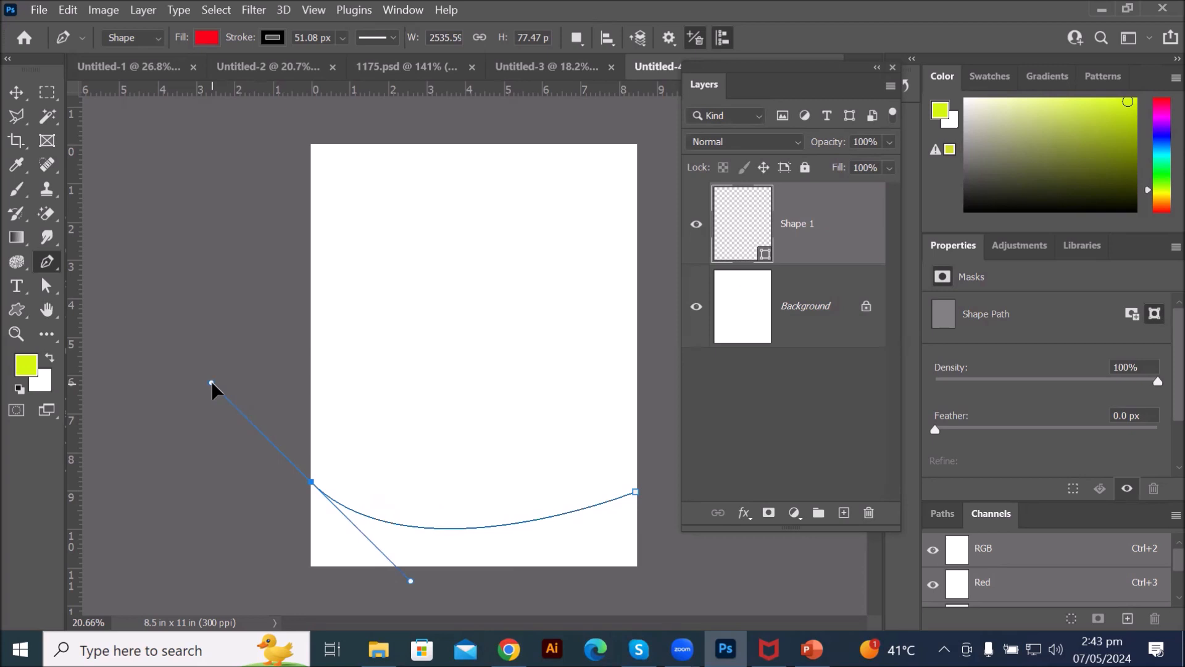
mouse_move(211, 380)
mouse_down()
mouse_move(207, 432)
mouse_move(265, 557)
mouse_move(221, 454)
mouse_move(216, 384)
mouse_up()
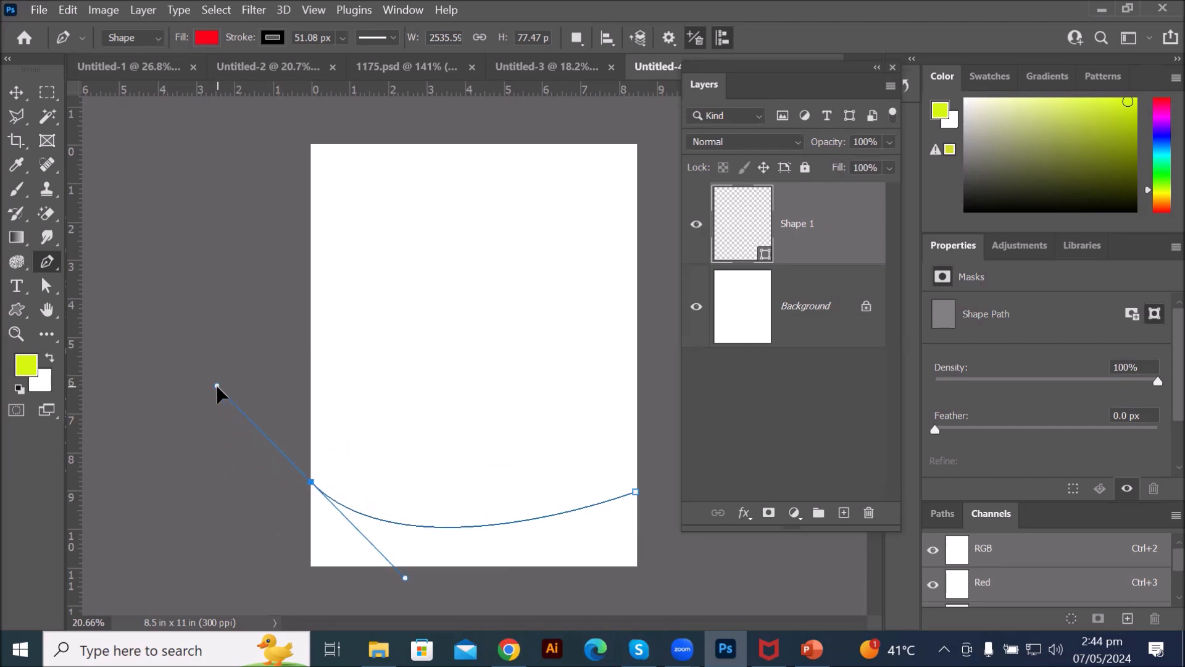
drag(216, 384, 216, 384)
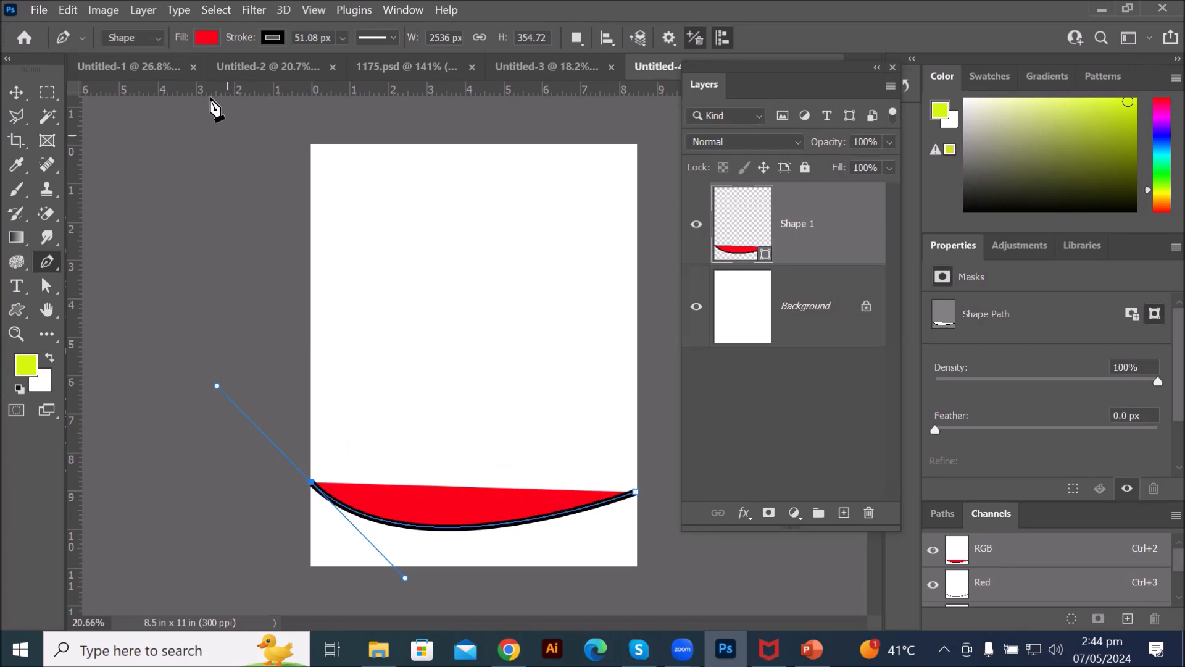
Step: Remove the fill from the curved shape, keeping only its black stroke
click(208, 37)
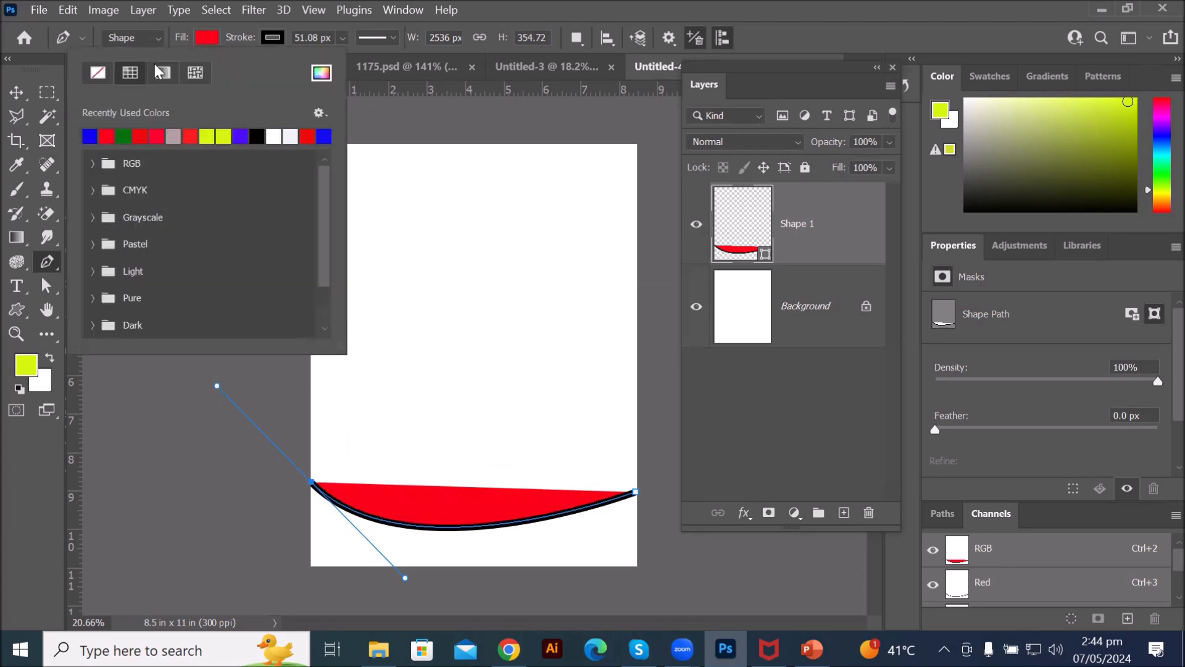
click(97, 73)
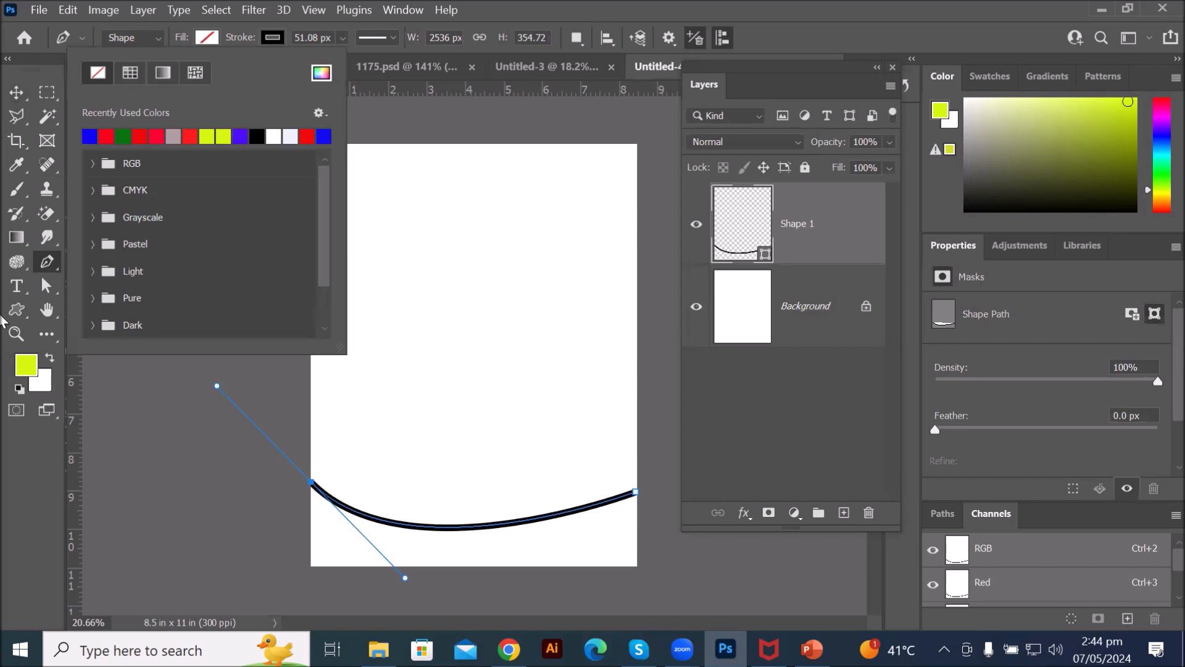
click(49, 264)
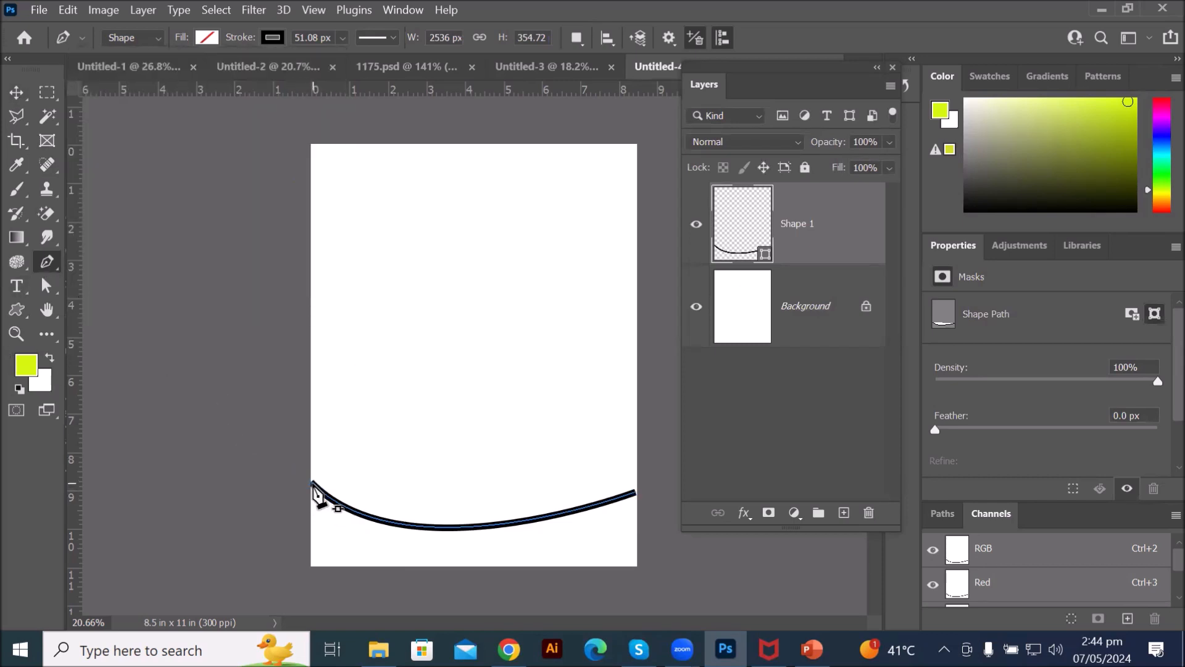
Step: Undo the fill removal and the drawing of the curved Pen shape near the page's bottom
key(ctrl+z)
key(ctrl+z)
key(ctrl+z)
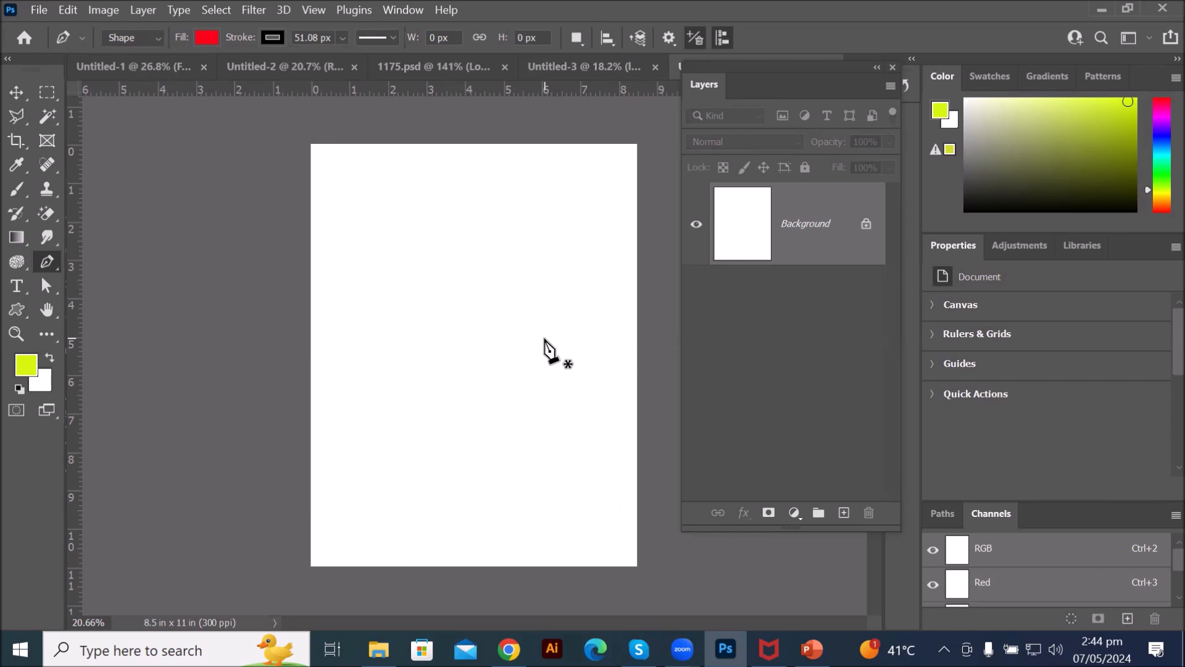
Step: Draw a closed Pen shape about 2550 × 769 px across the top of the page, with a downward-bowing lower edge
click(634, 142)
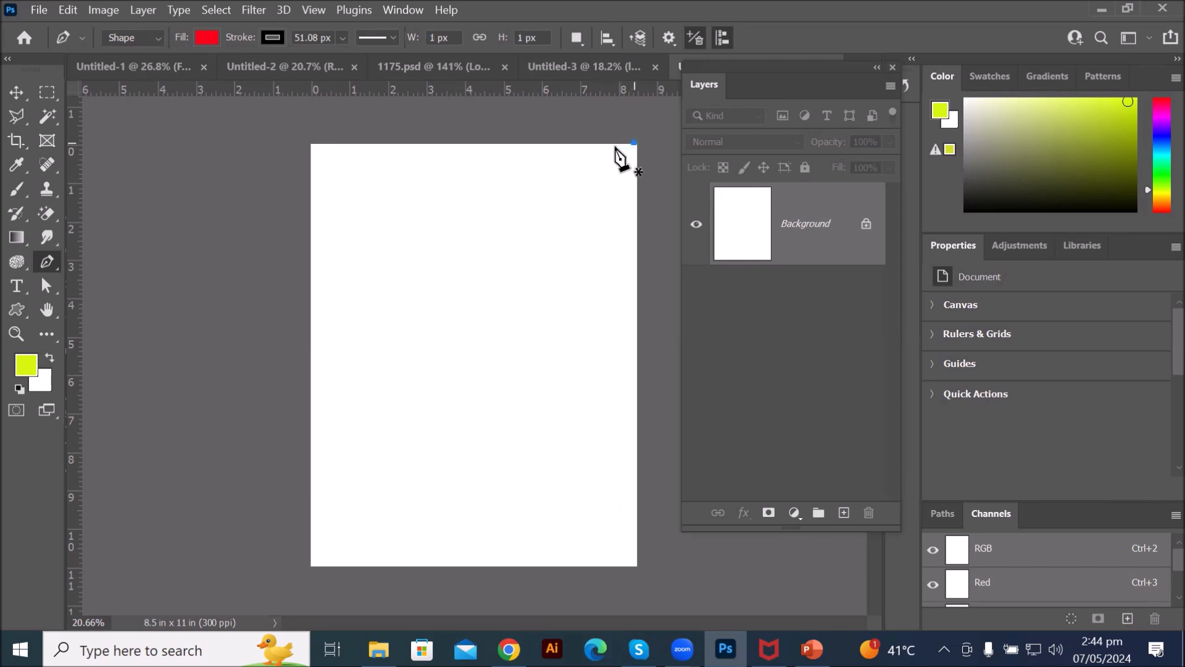
click(311, 144)
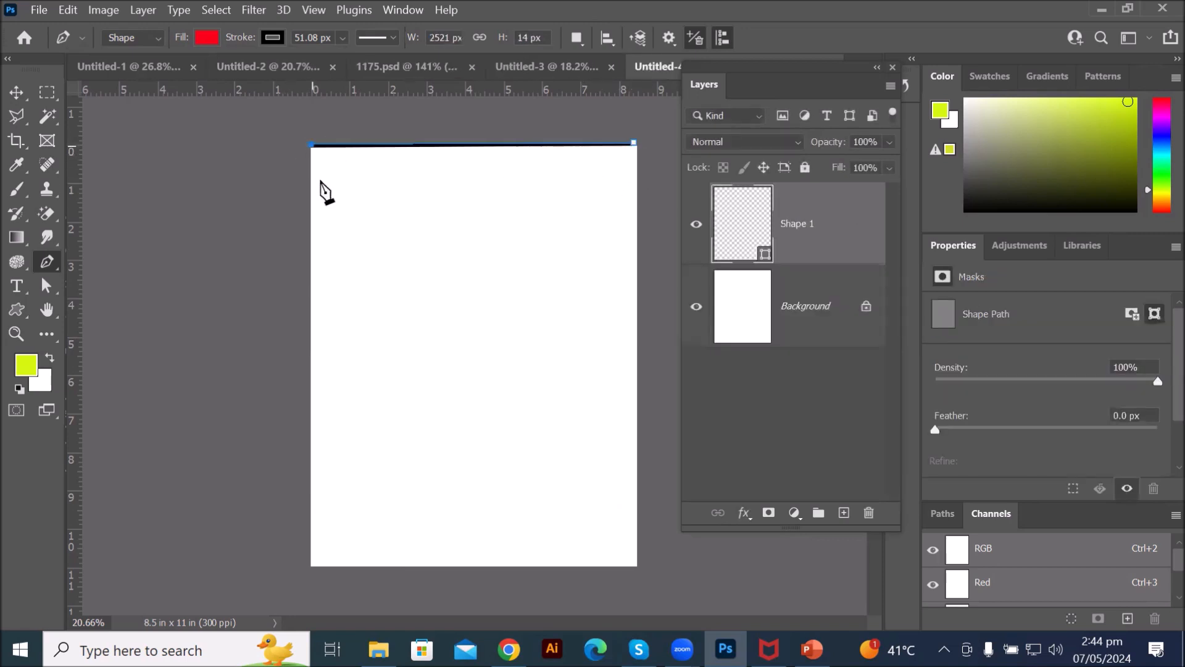
click(310, 206)
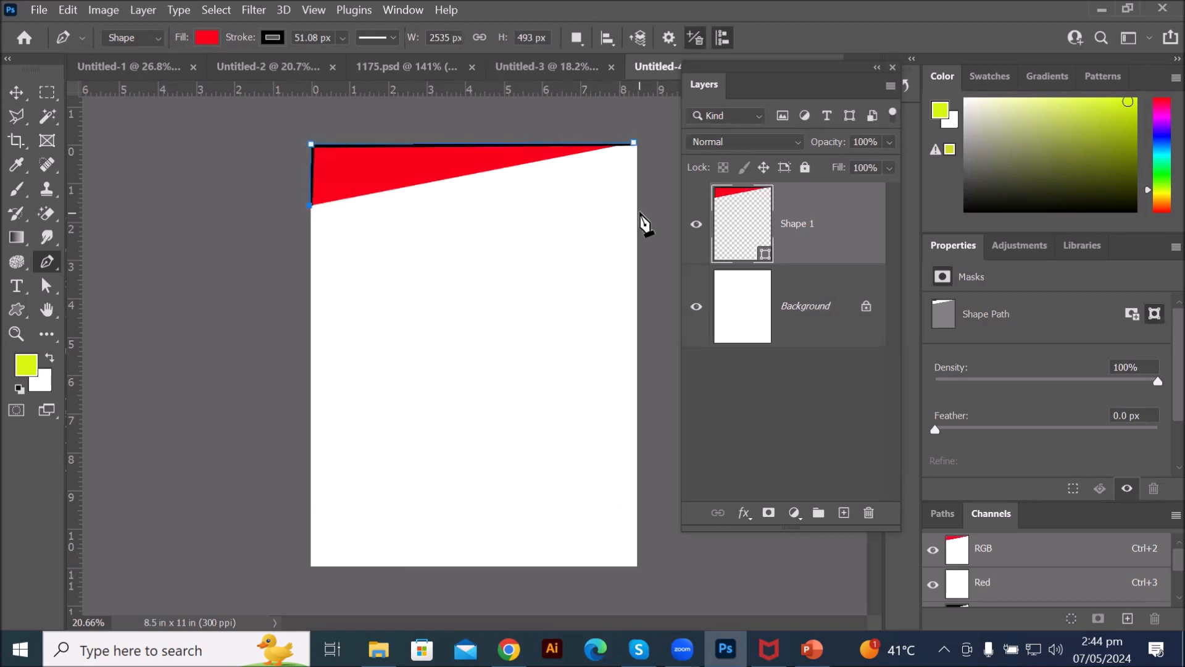
drag(635, 212, 680, 142)
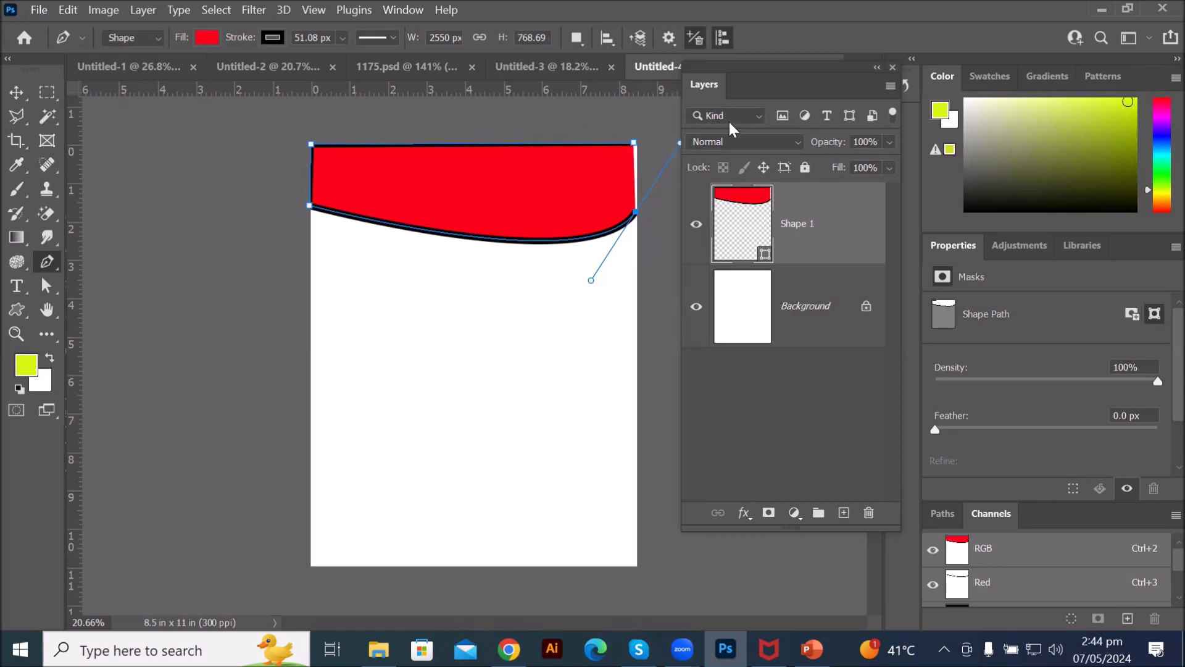
double_click(888, 89)
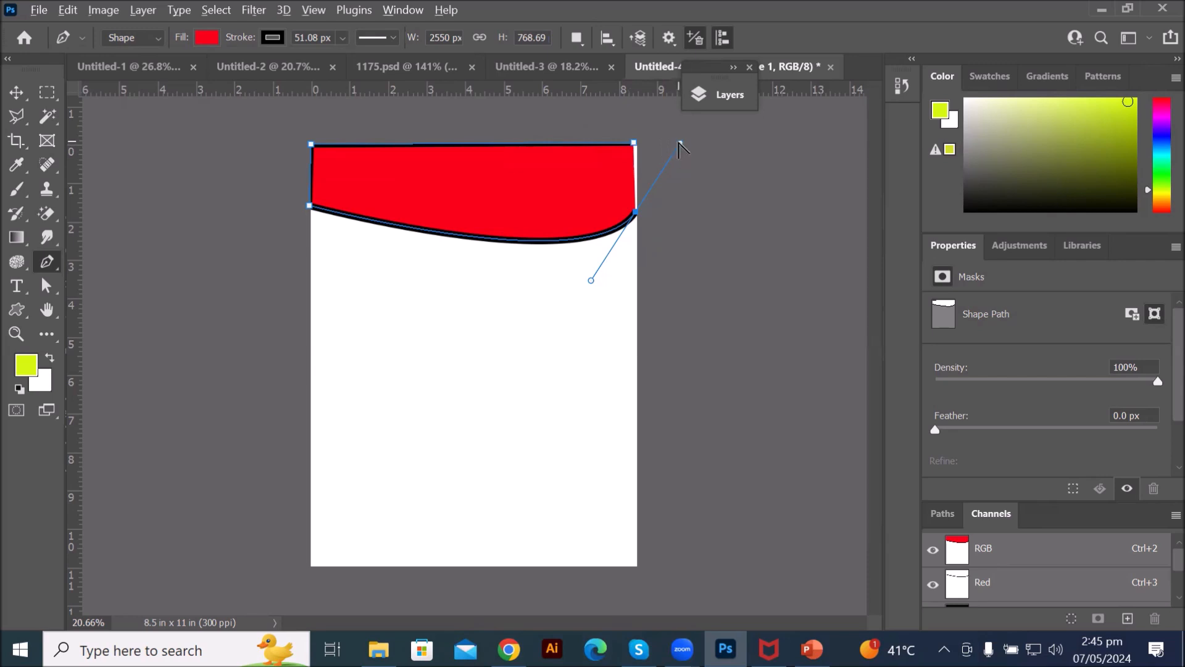
click(636, 145)
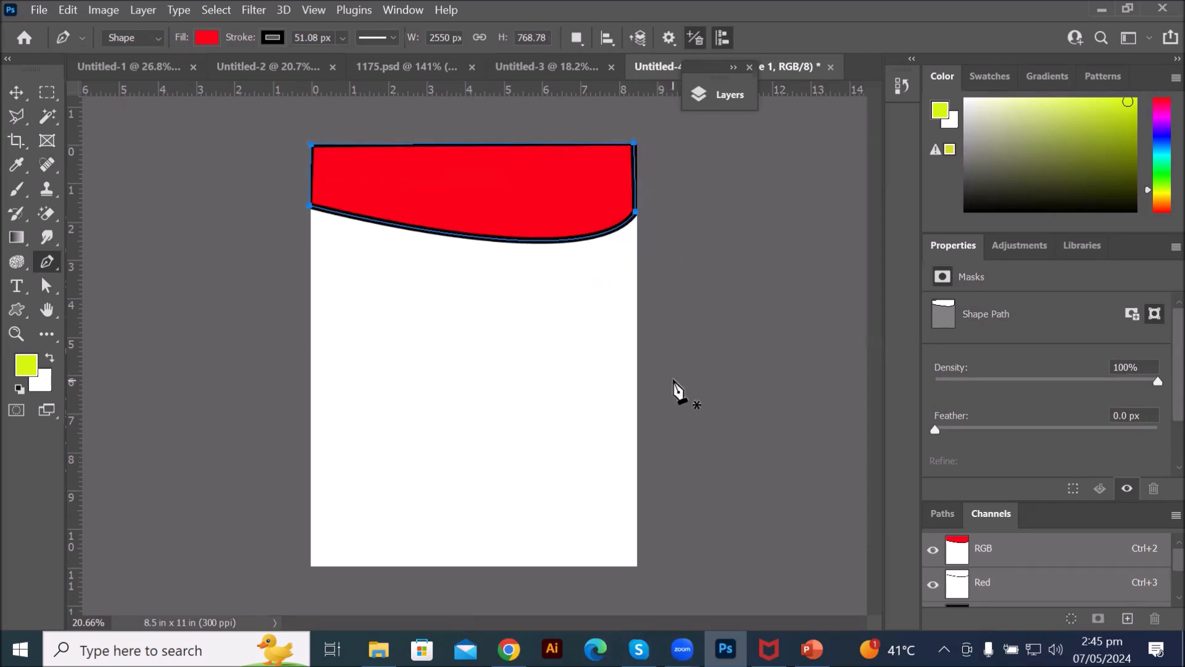
Step: Remove the top shape's stroke and change its fill to the recently used violet-blue
click(272, 38)
click(163, 73)
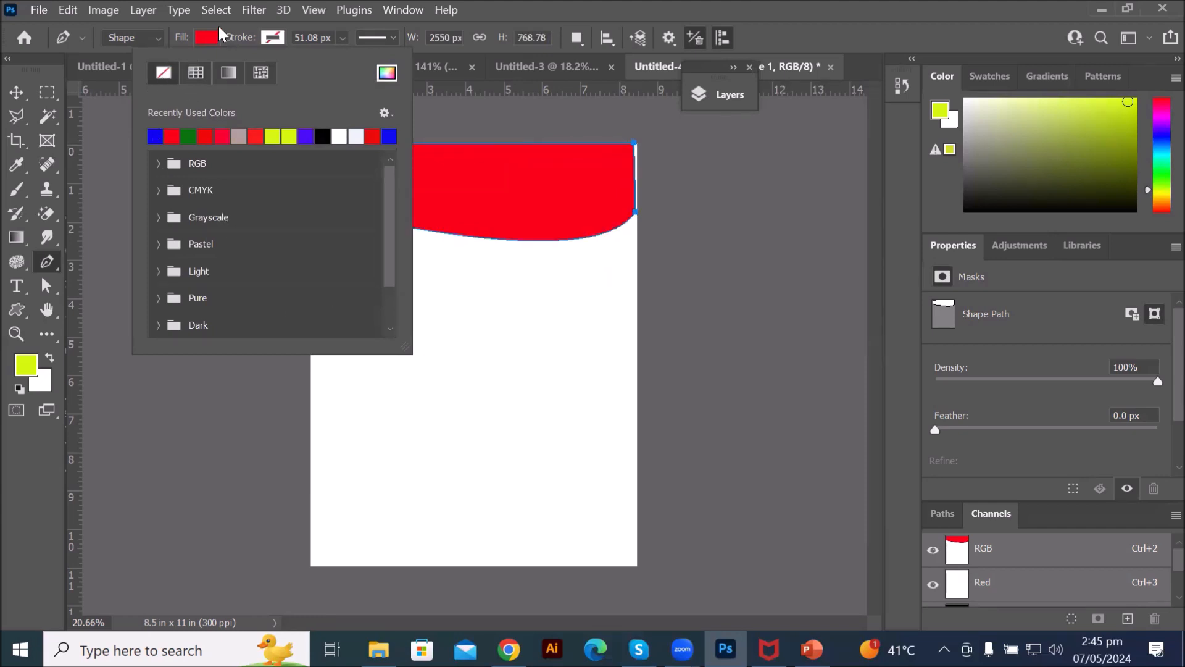
click(206, 37)
click(205, 35)
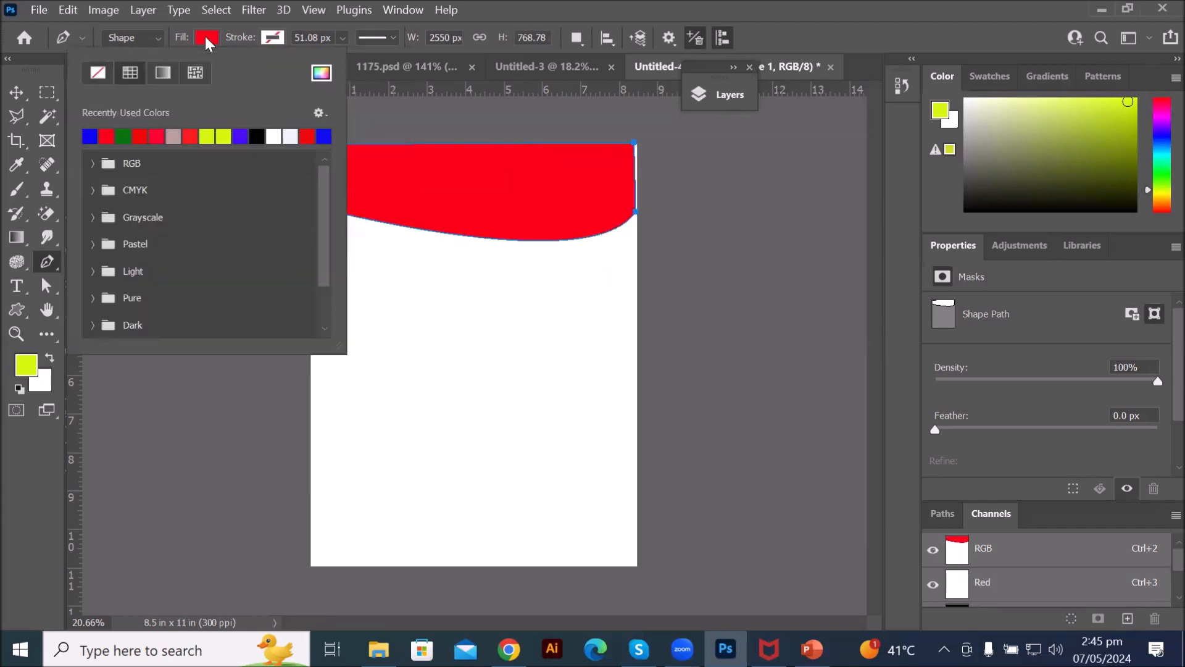
click(240, 134)
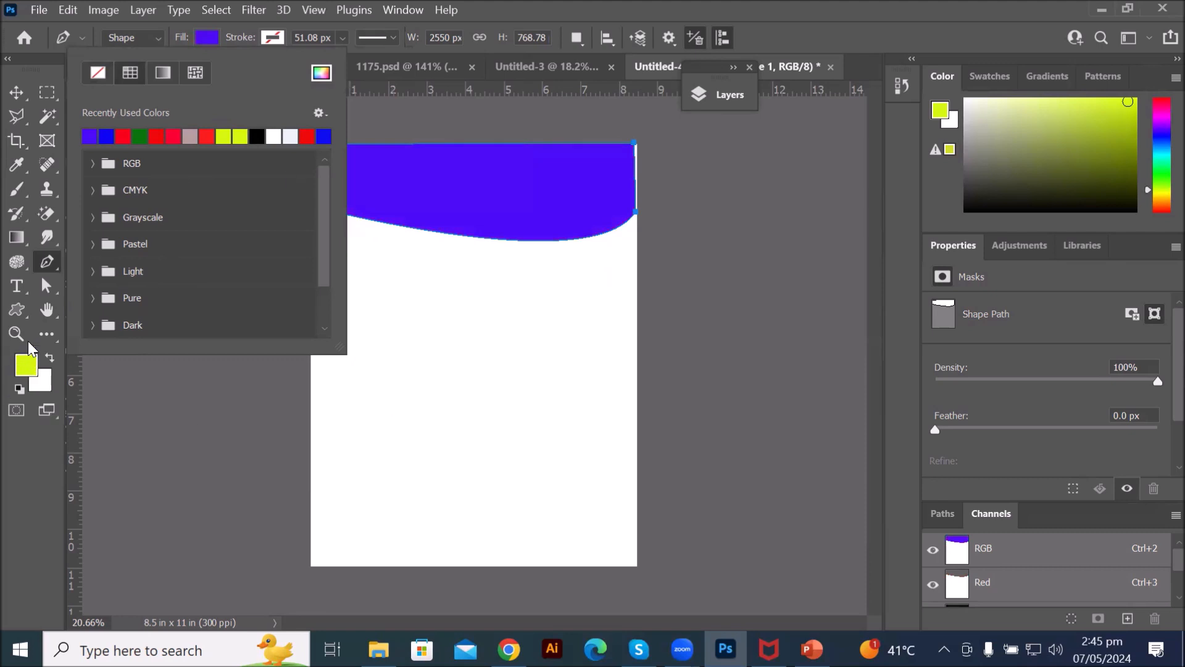
click(46, 265)
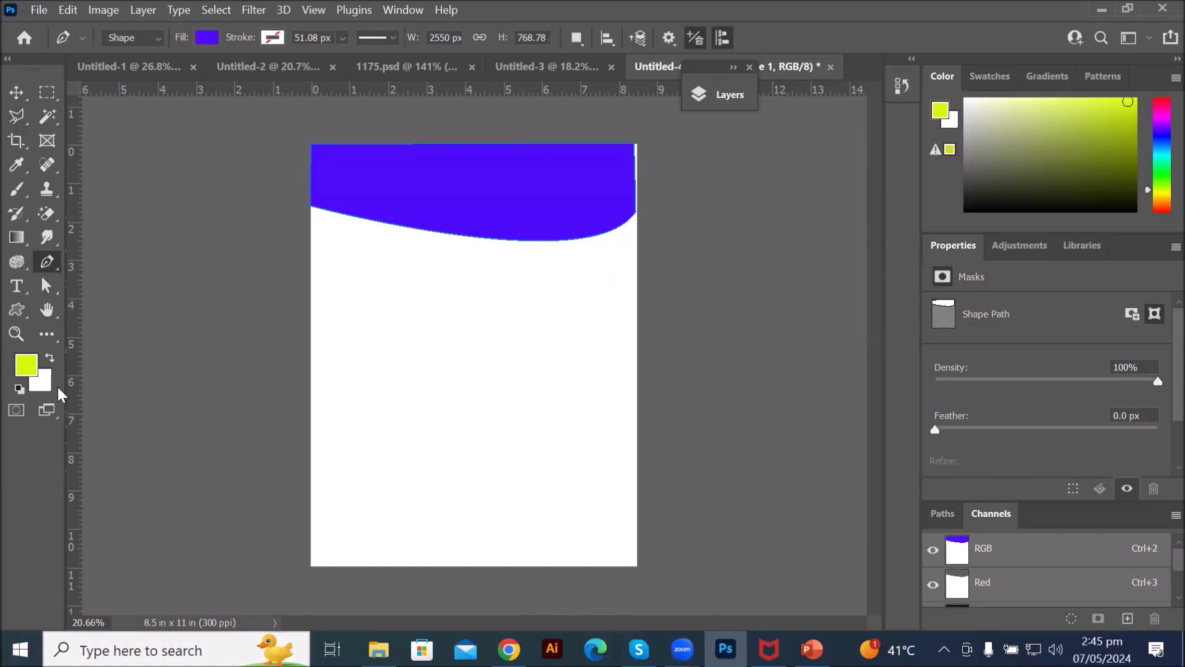
Step: Shift the top shape's lower-right anchor point slightly outward onto the page's right edge with the Direct Selection tool
click(48, 290)
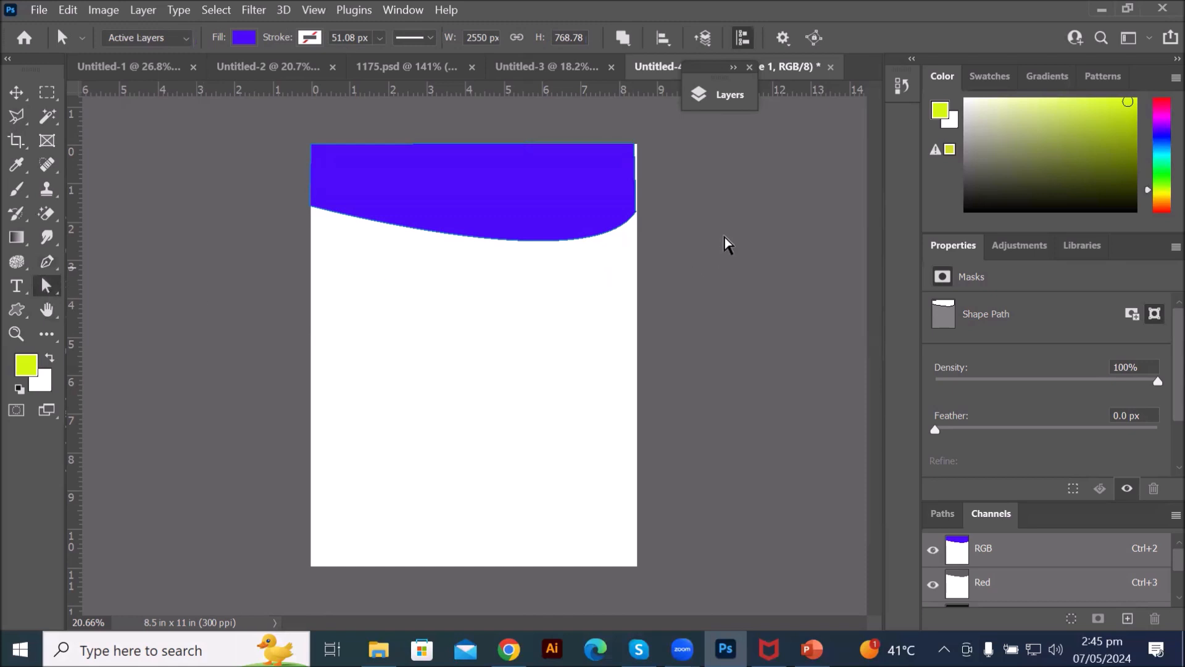
key(ctrl+plus)
click(669, 187)
click(670, 183)
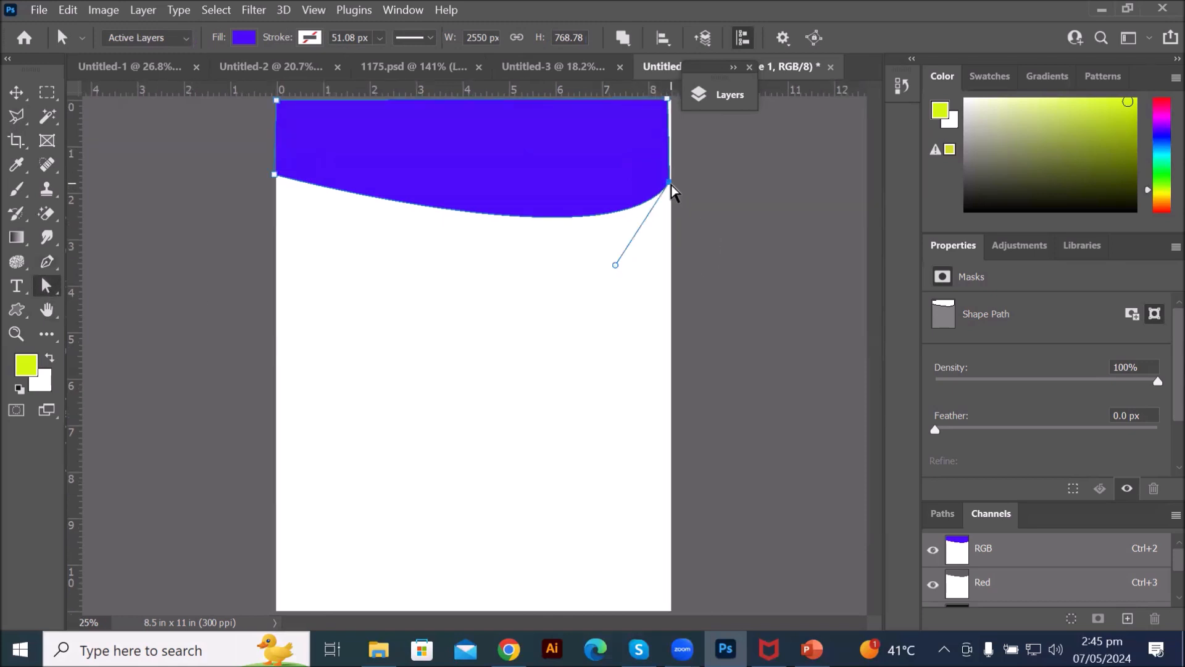
drag(671, 183, 674, 185)
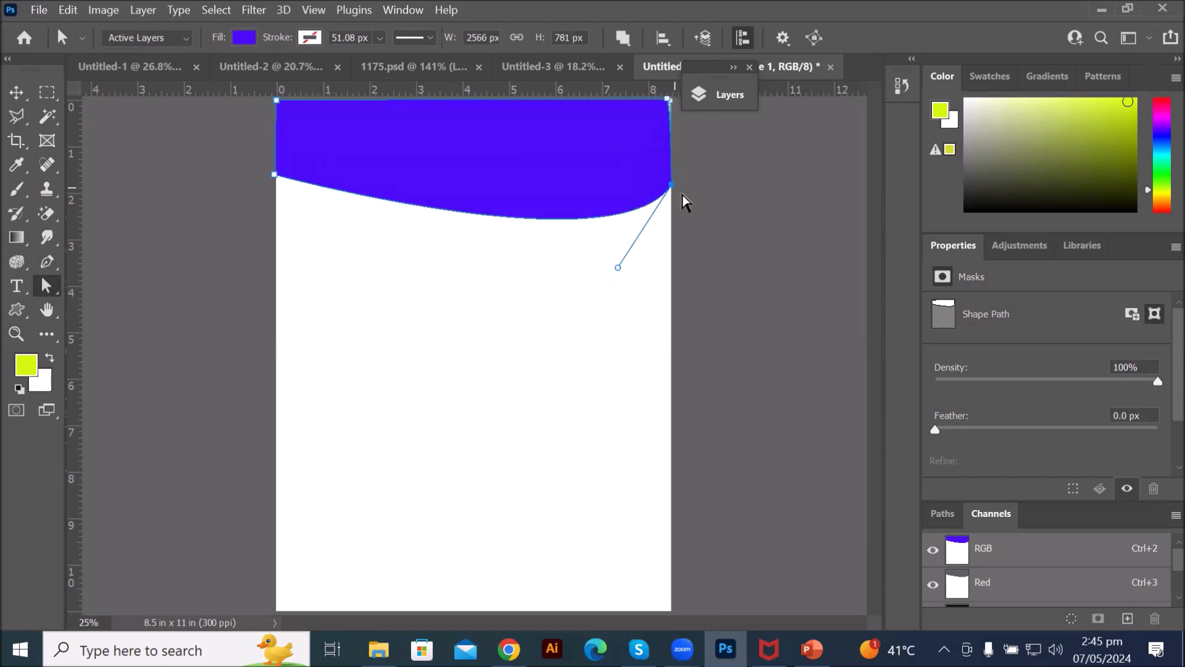
Step: Bend the top shape's lower edge into an upward arch and lower its left end until the shape is about 866 px high
scroll(524, 308, down, 1)
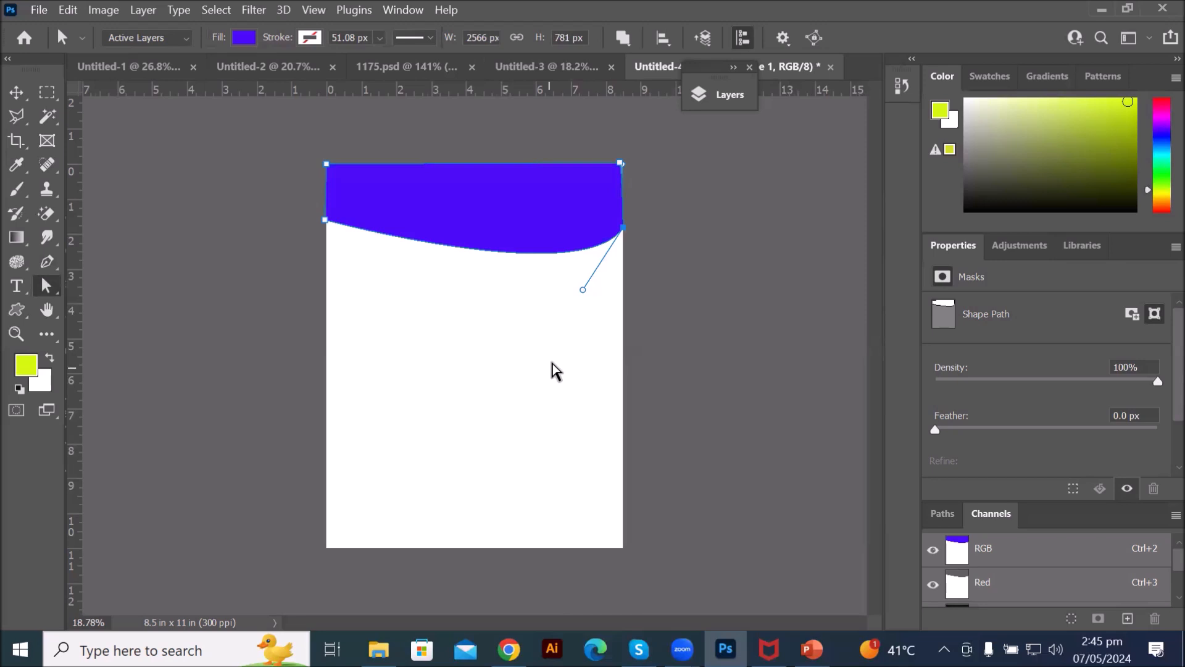
drag(583, 290, 515, 172)
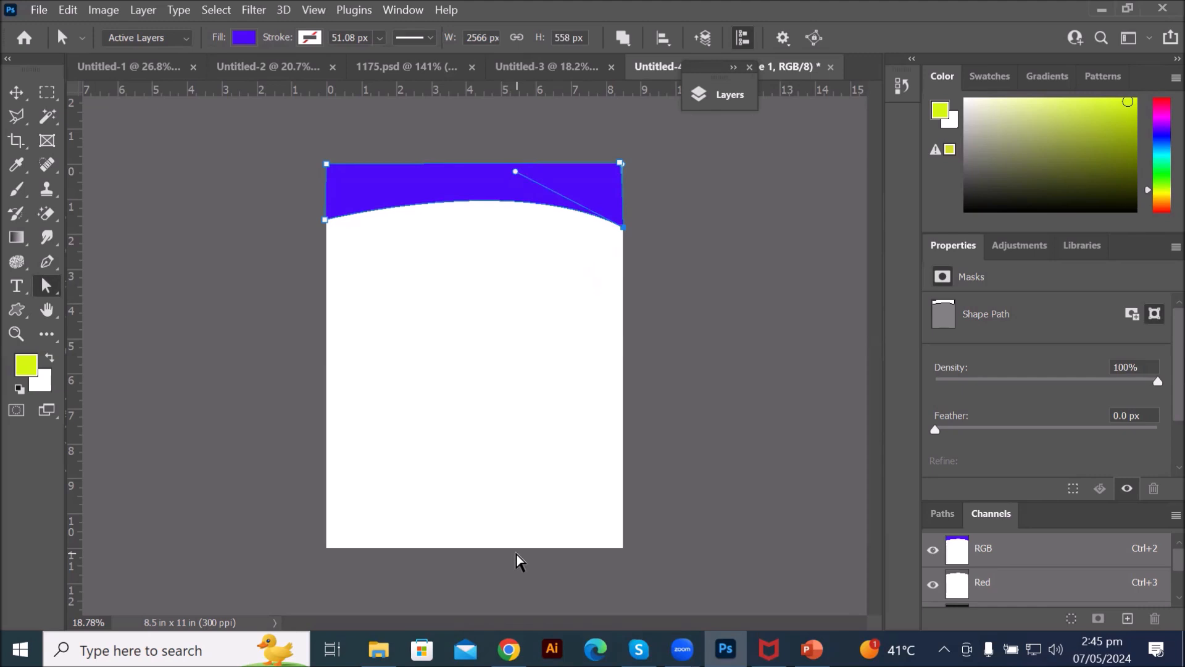
click(325, 220)
drag(326, 223, 327, 263)
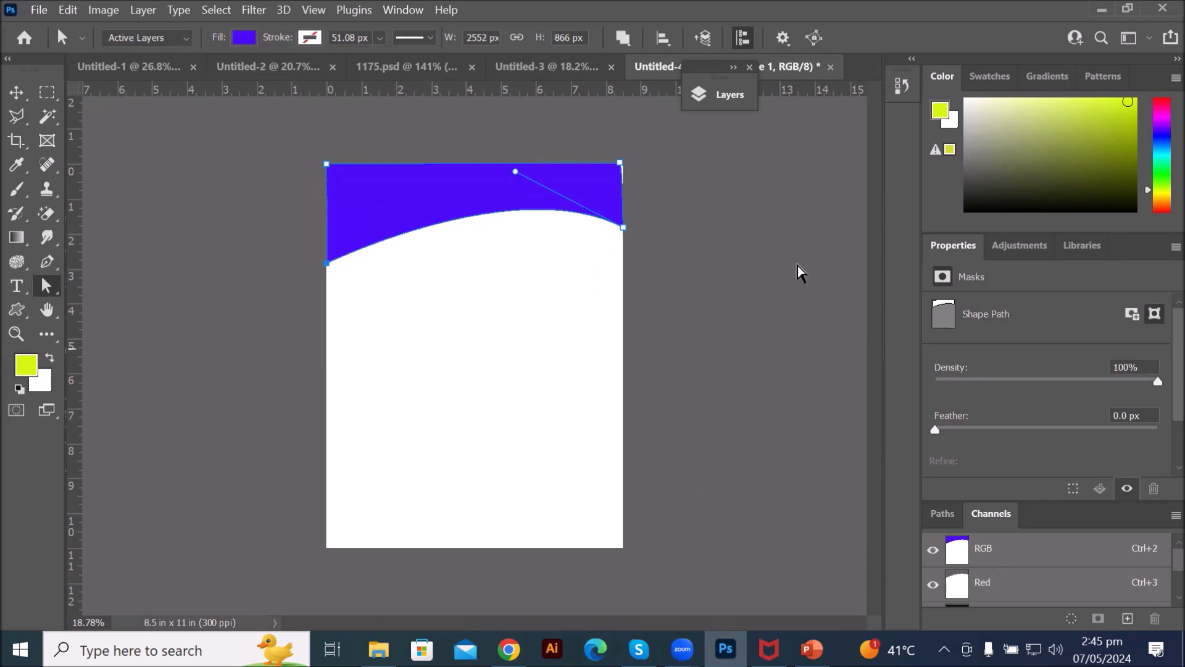
Step: Align the top shape's upper-right anchor with the page corner and reshape its lower edge into a flatter upward arch
click(621, 165)
click(586, 484)
click(622, 178)
drag(621, 164, 626, 163)
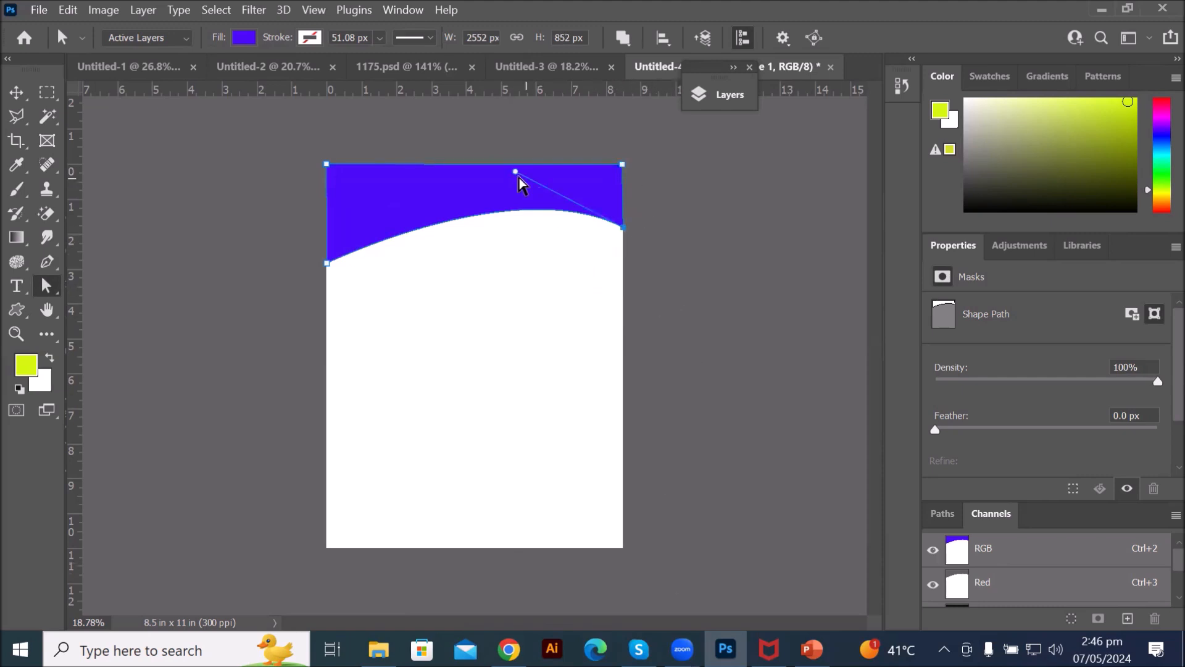
drag(517, 173, 485, 439)
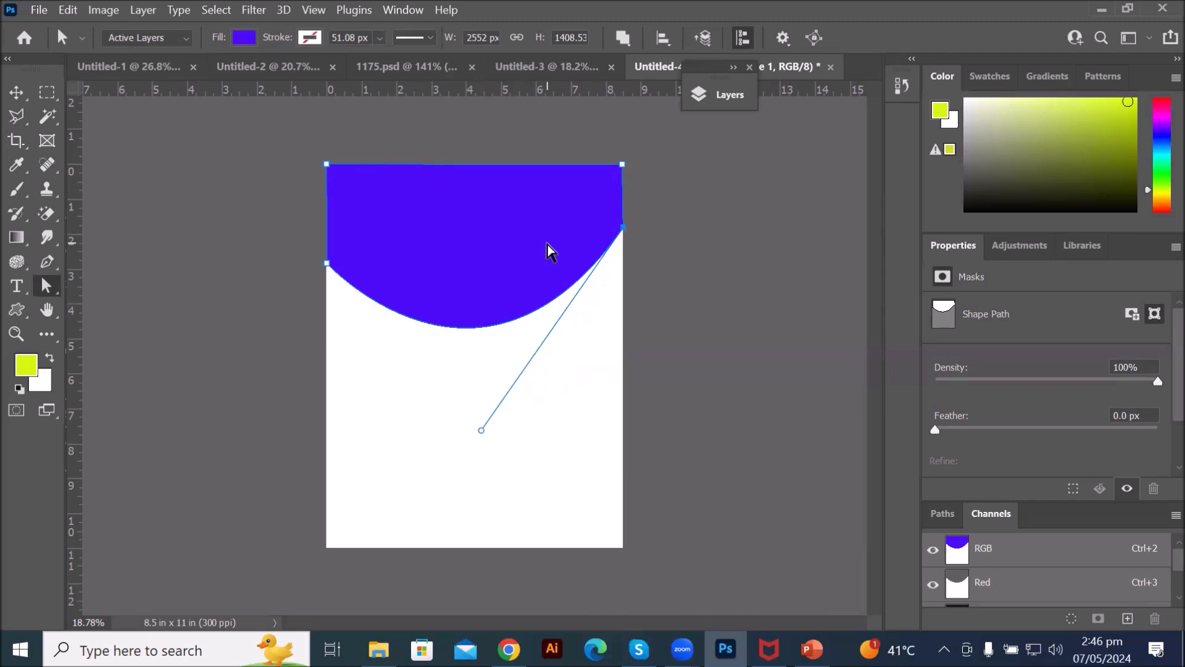
drag(481, 431, 451, 191)
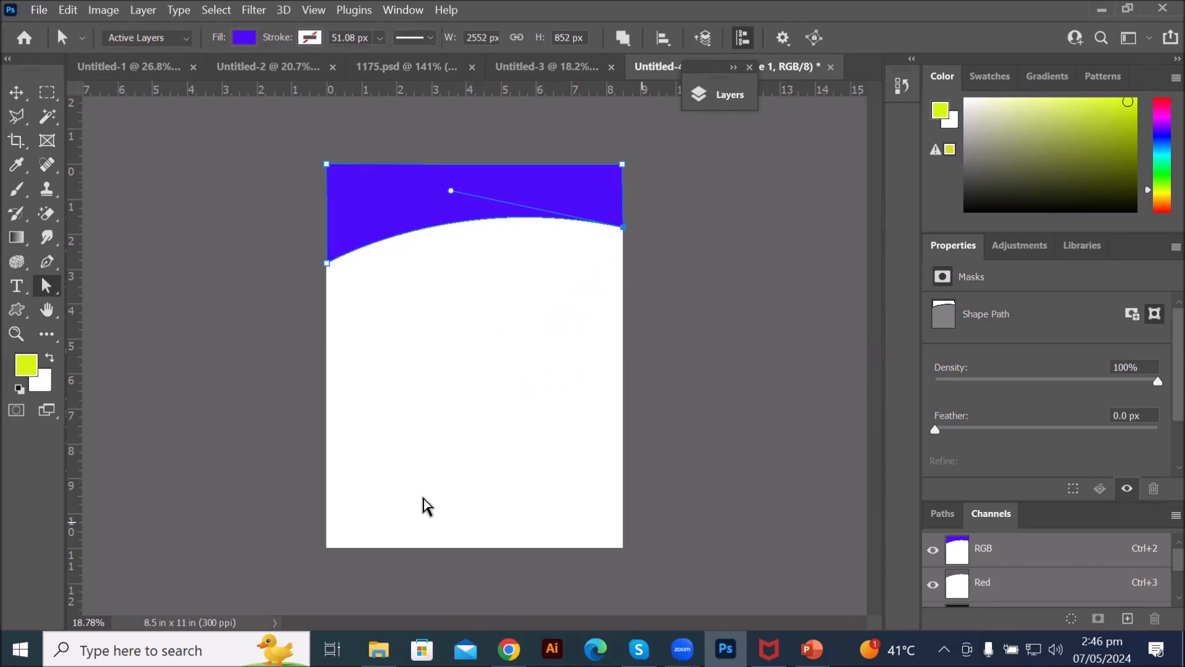
Step: Draw a closed violet-blue Pen shape about 2570 × 390 px along the page's bottom with a downward-curving upper edge, and deselect it
click(46, 264)
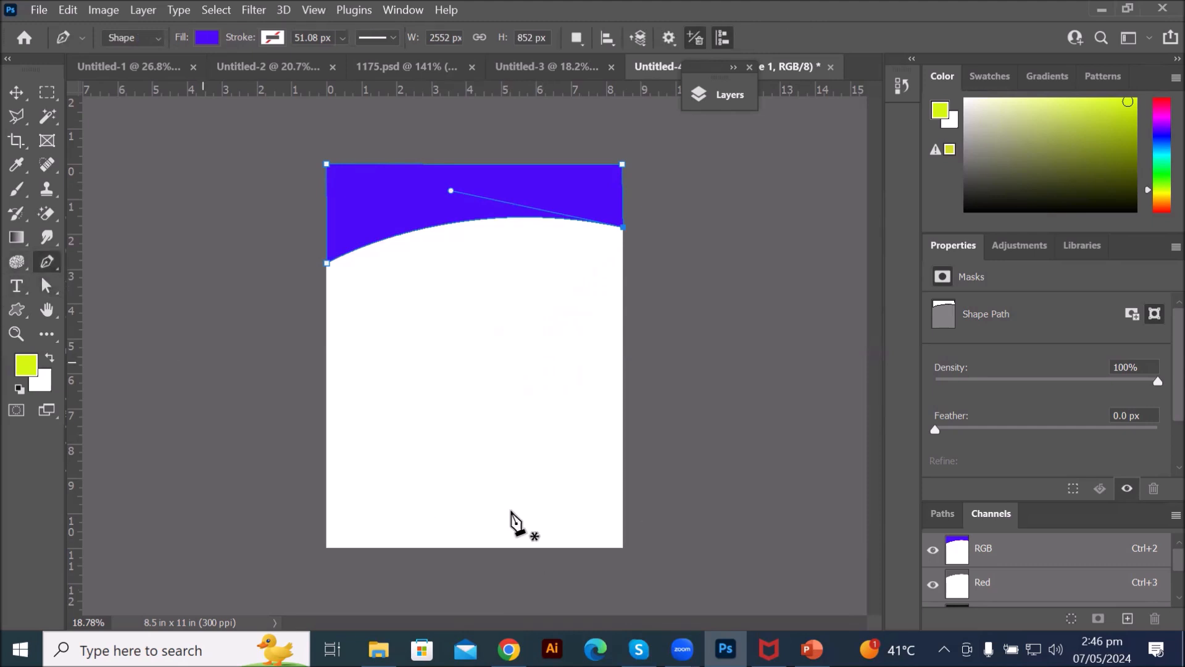
click(623, 500)
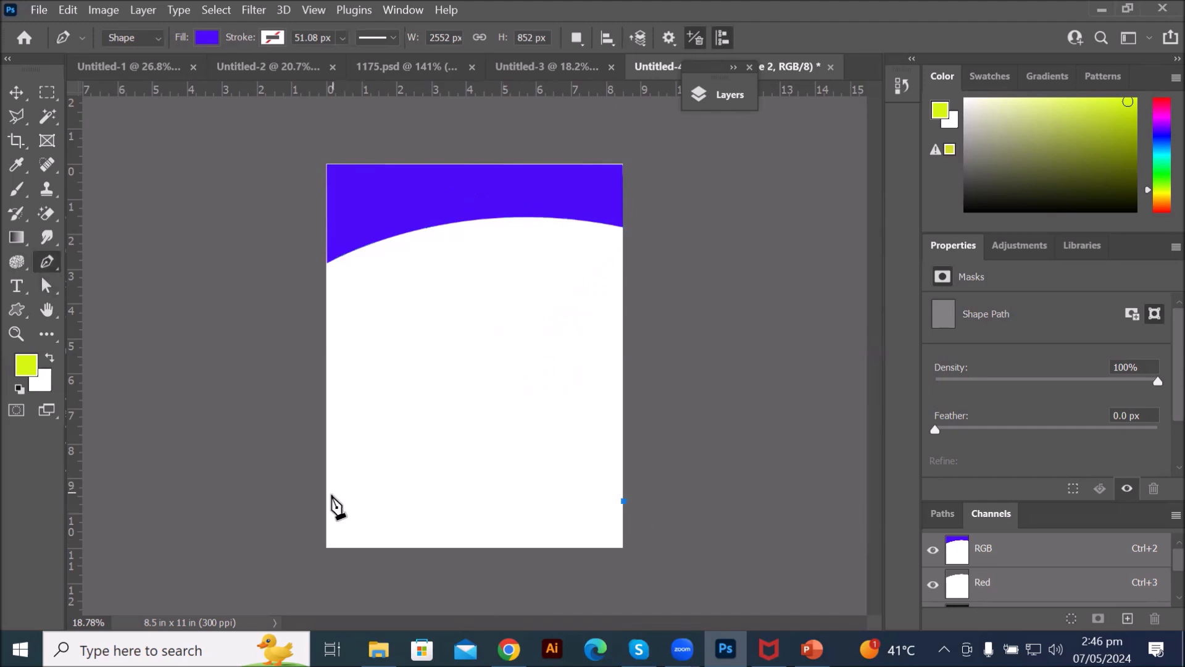
drag(328, 503, 230, 442)
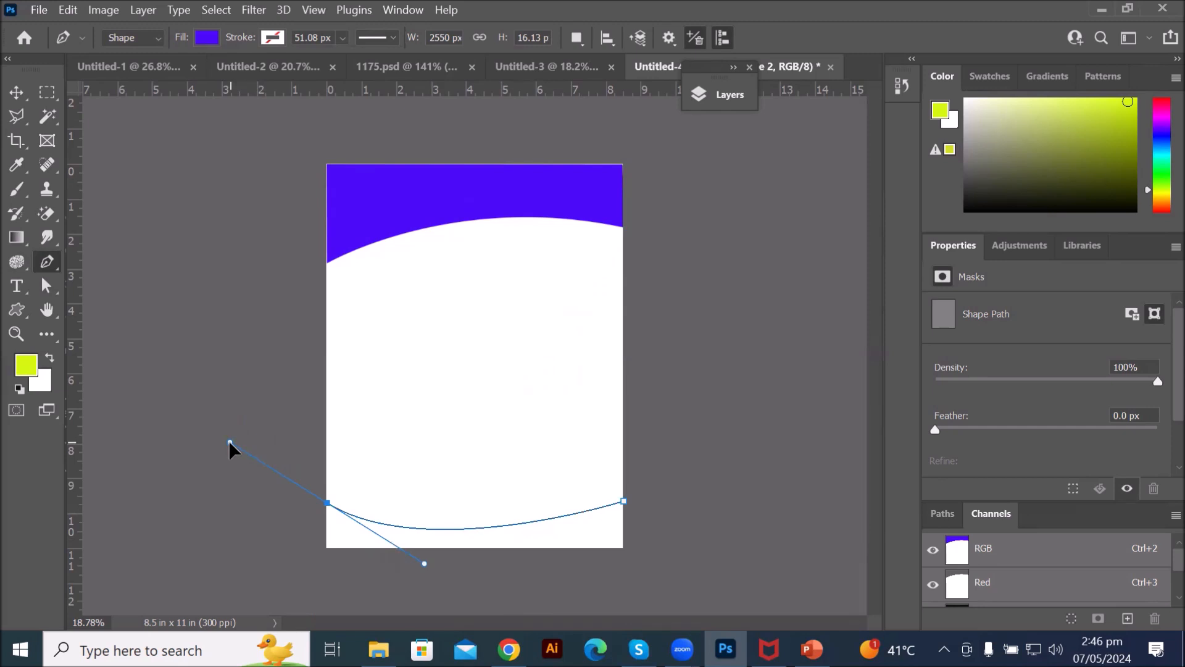
drag(230, 442, 230, 442)
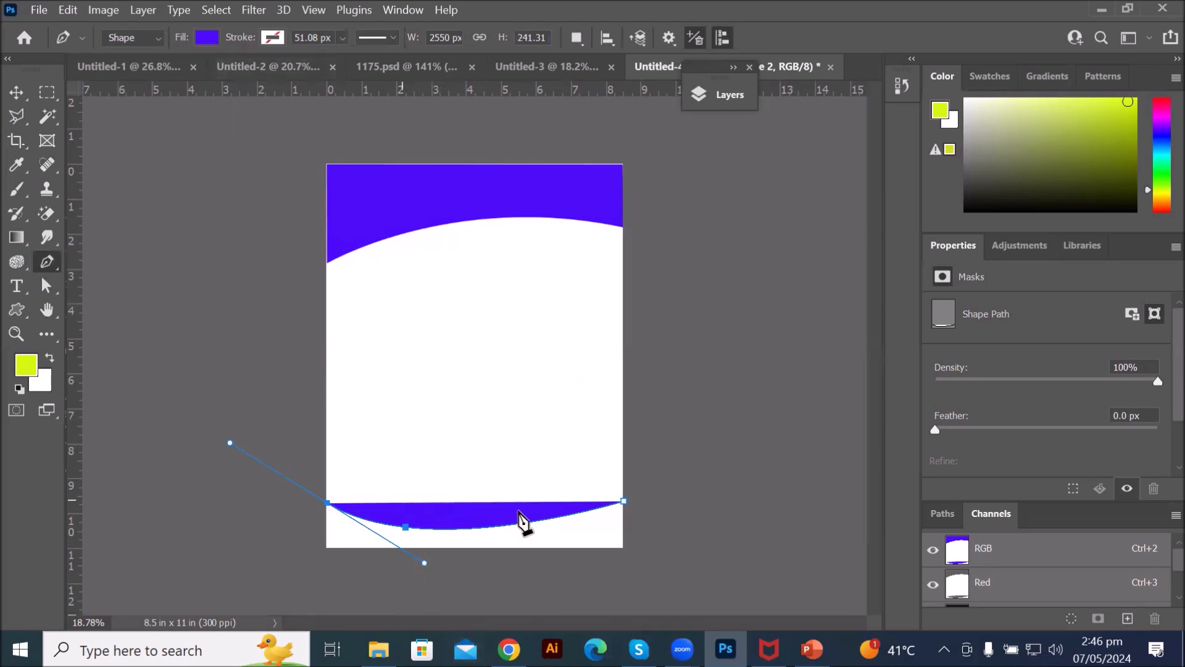
scroll(372, 587, up, 1)
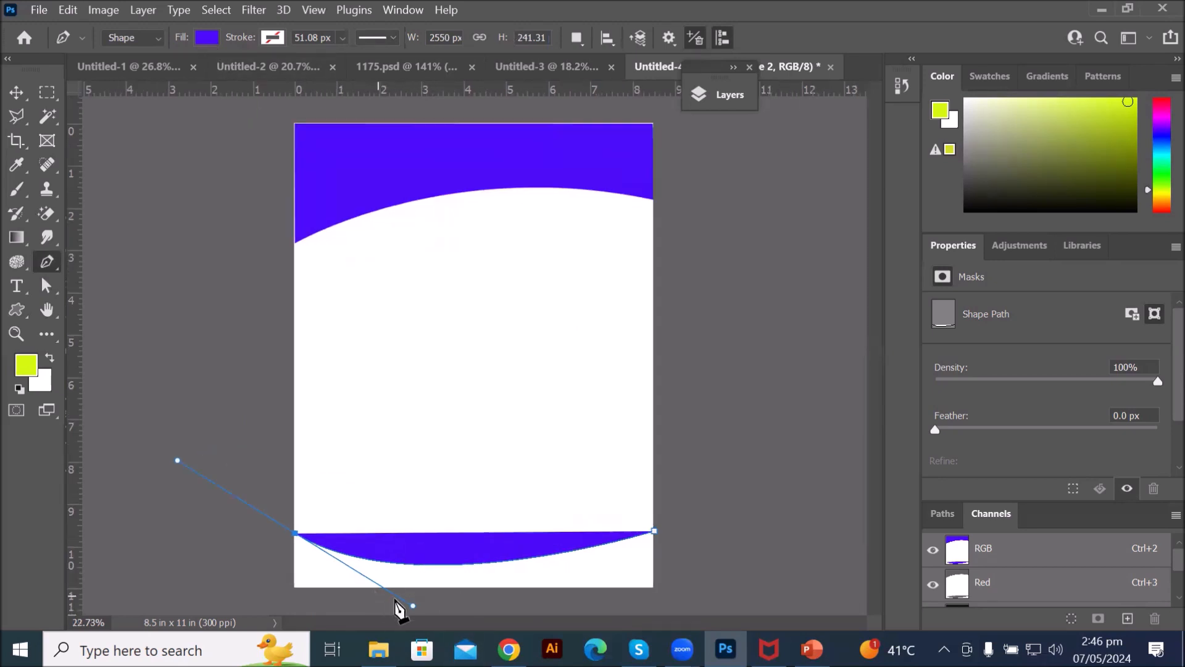
scroll(591, 583, down, 1)
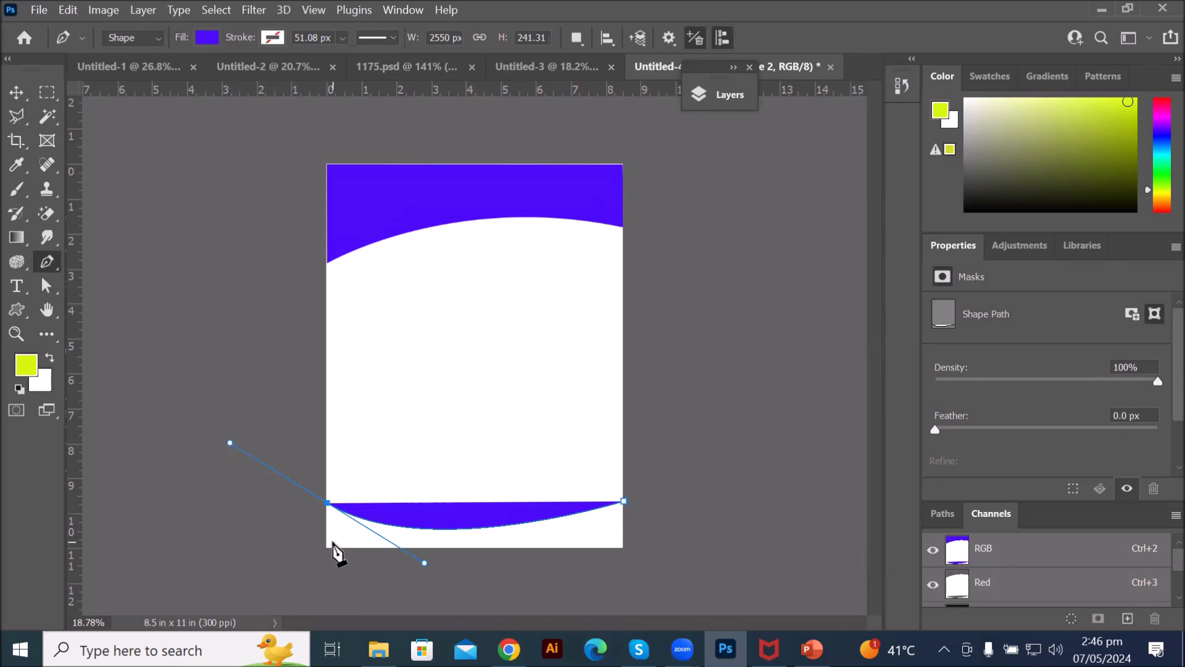
scroll(333, 551, up, 1)
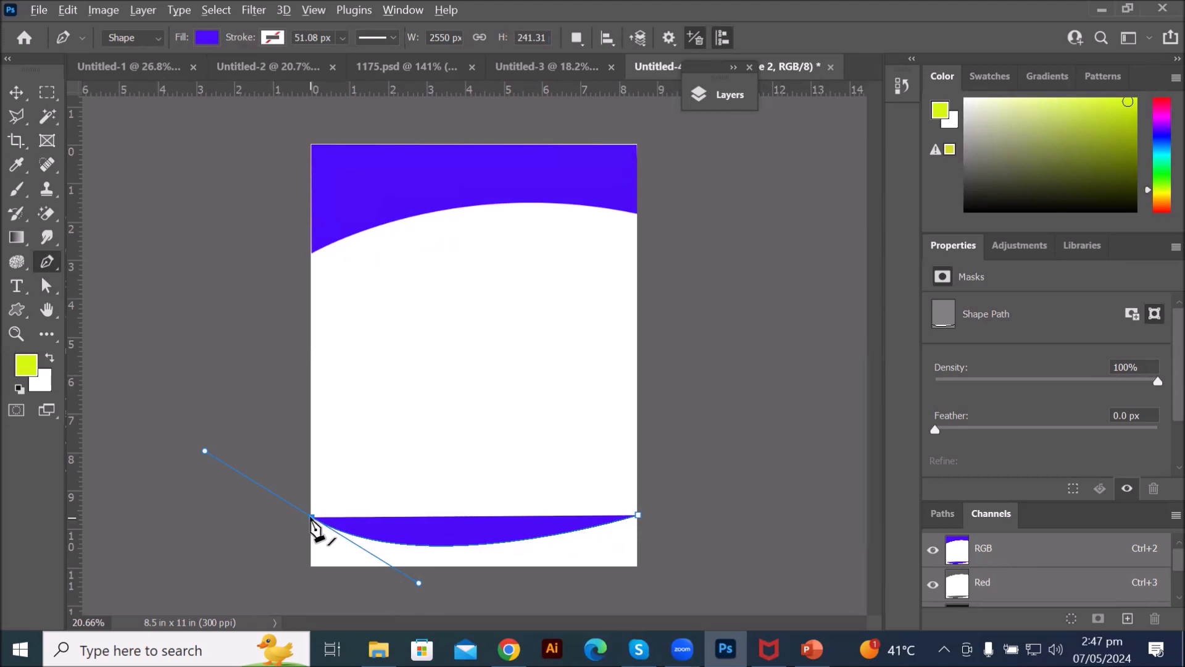
click(310, 564)
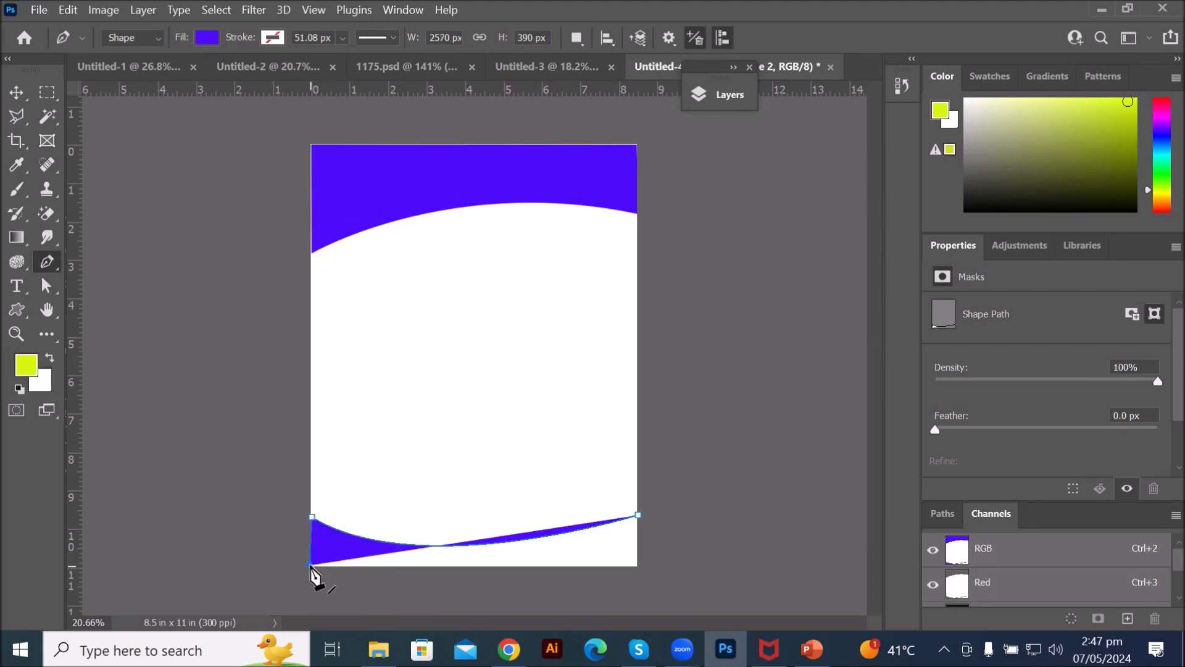
click(638, 565)
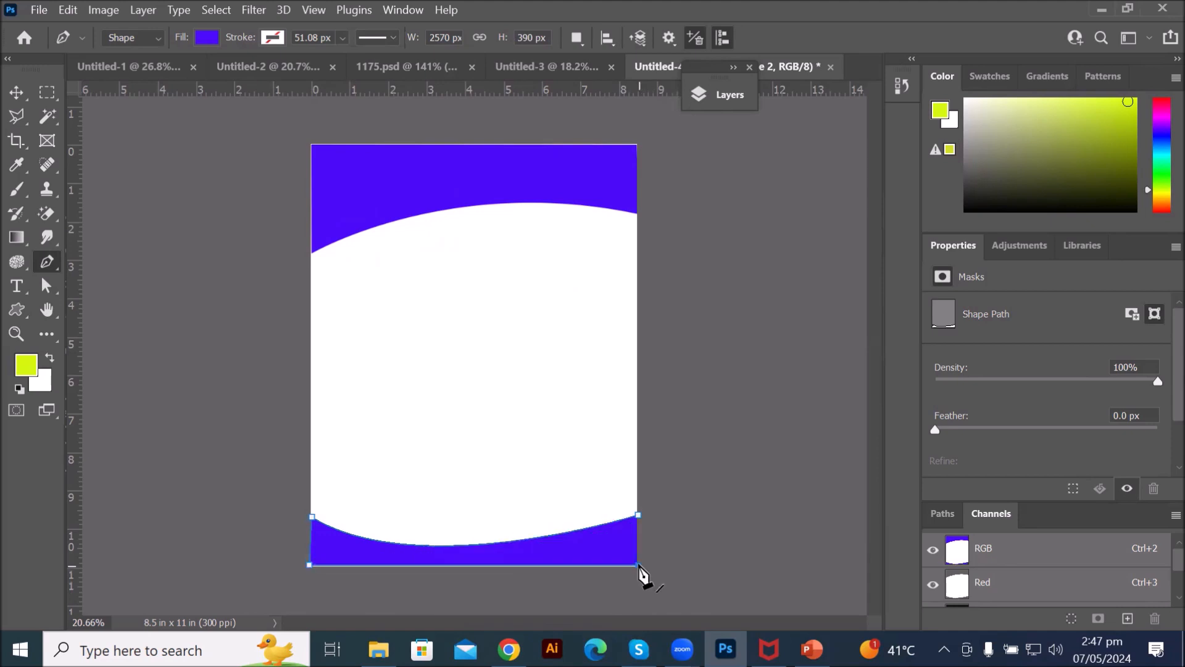
click(639, 517)
click(16, 92)
click(773, 377)
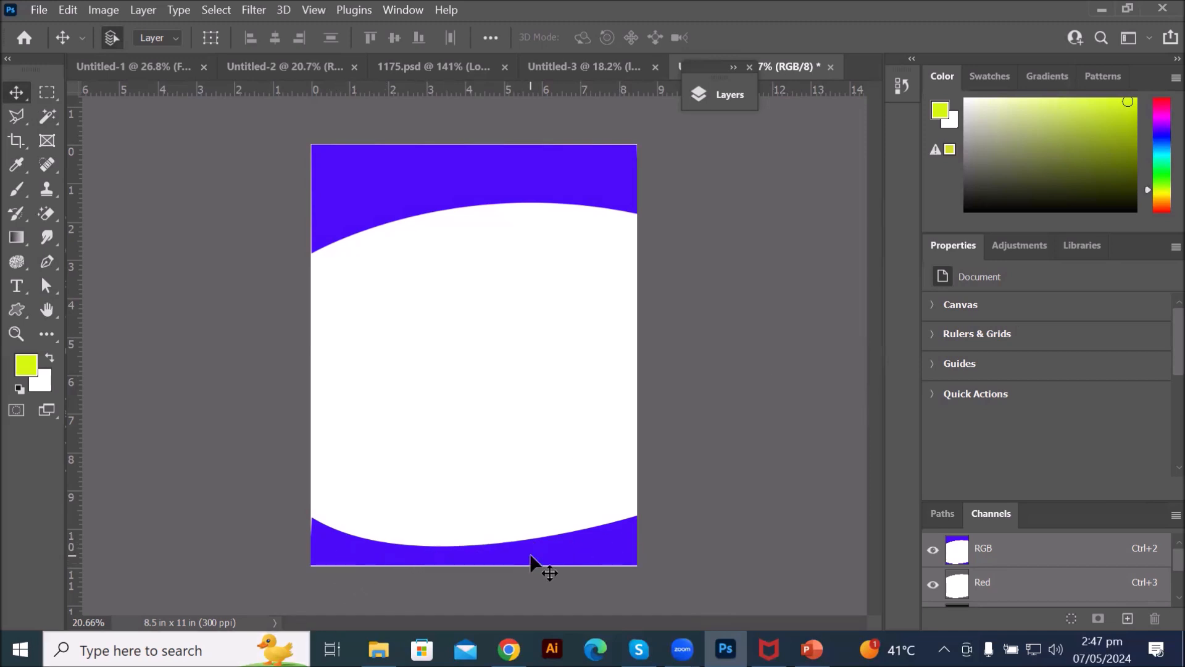
Step: Draw a closed red zigzag Pen shape about 1171 × 1664 px against the page's right edge and remove its stroke
click(57, 265)
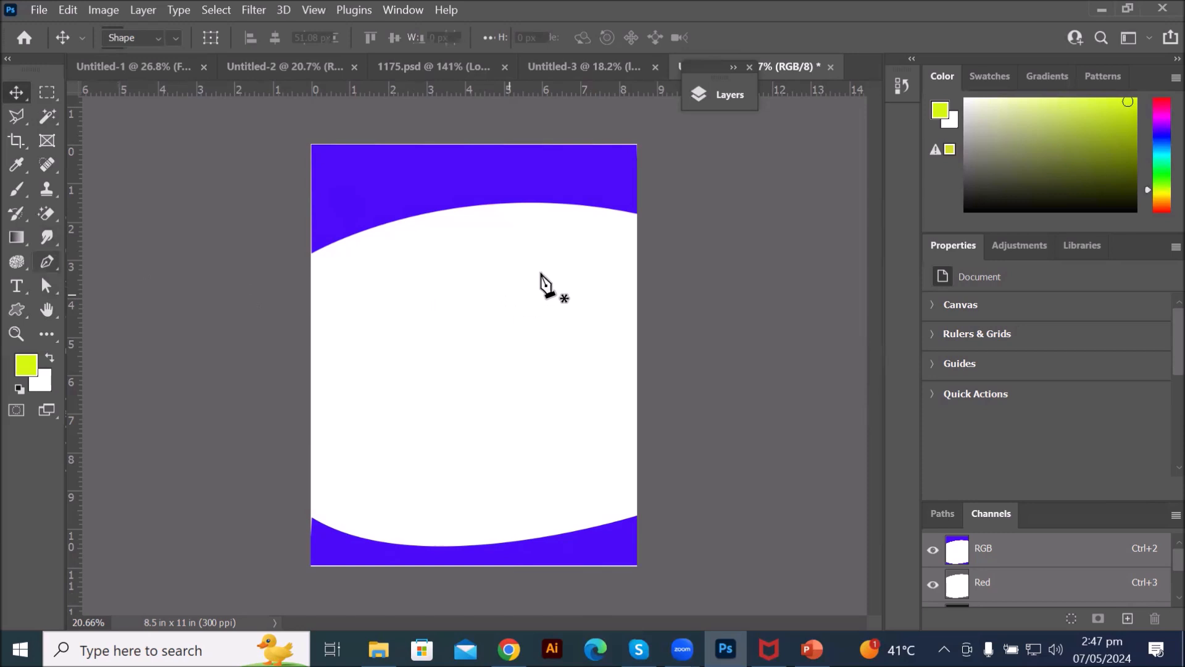
click(636, 255)
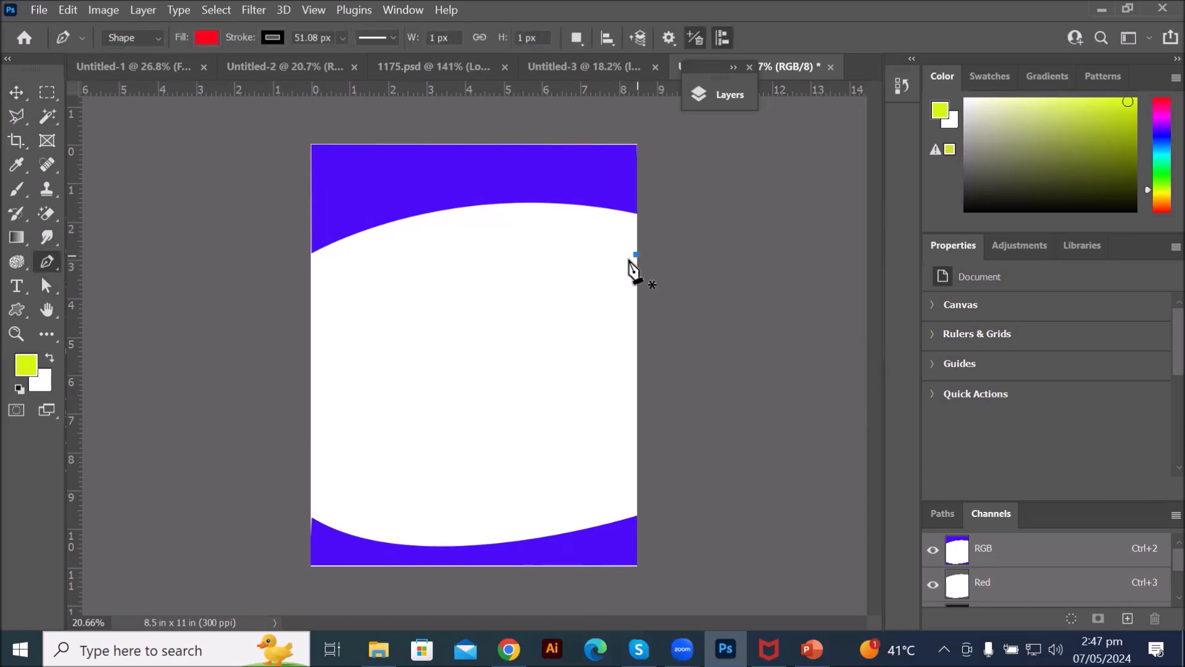
click(487, 321)
click(525, 340)
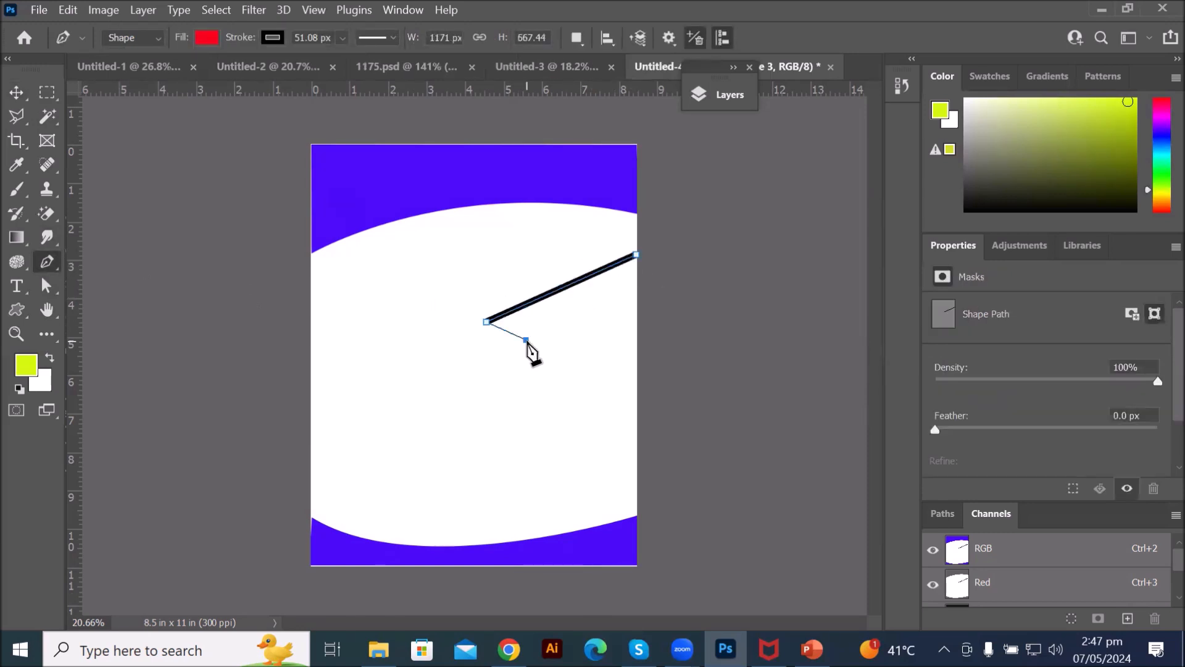
click(493, 383)
click(542, 411)
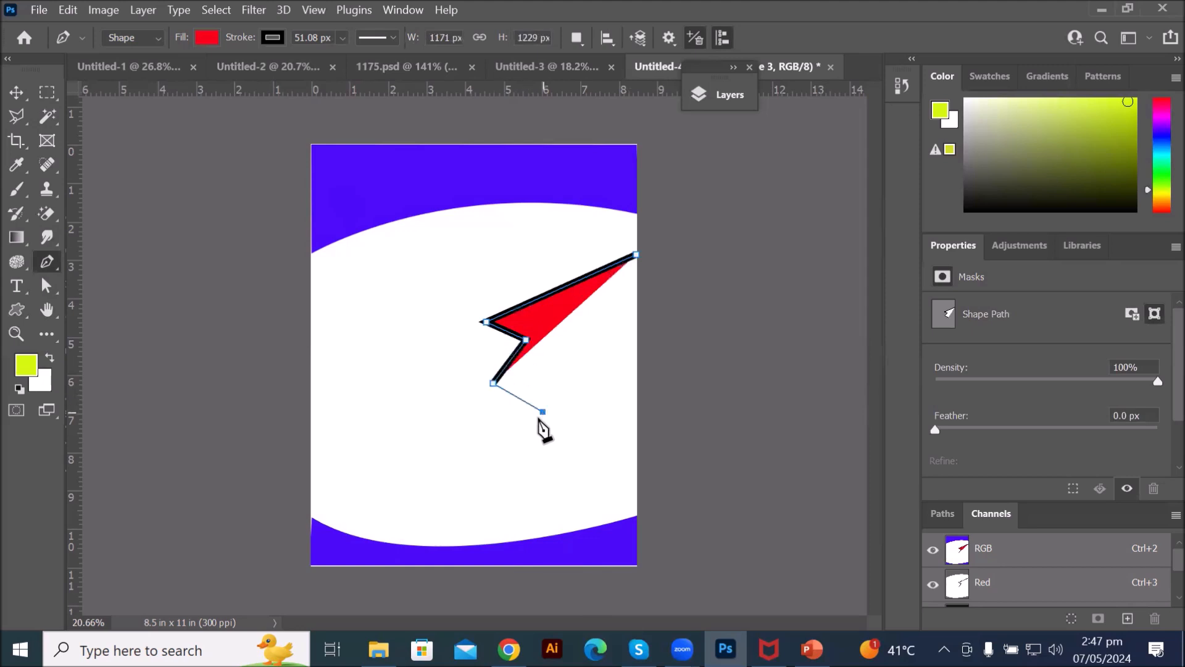
click(516, 461)
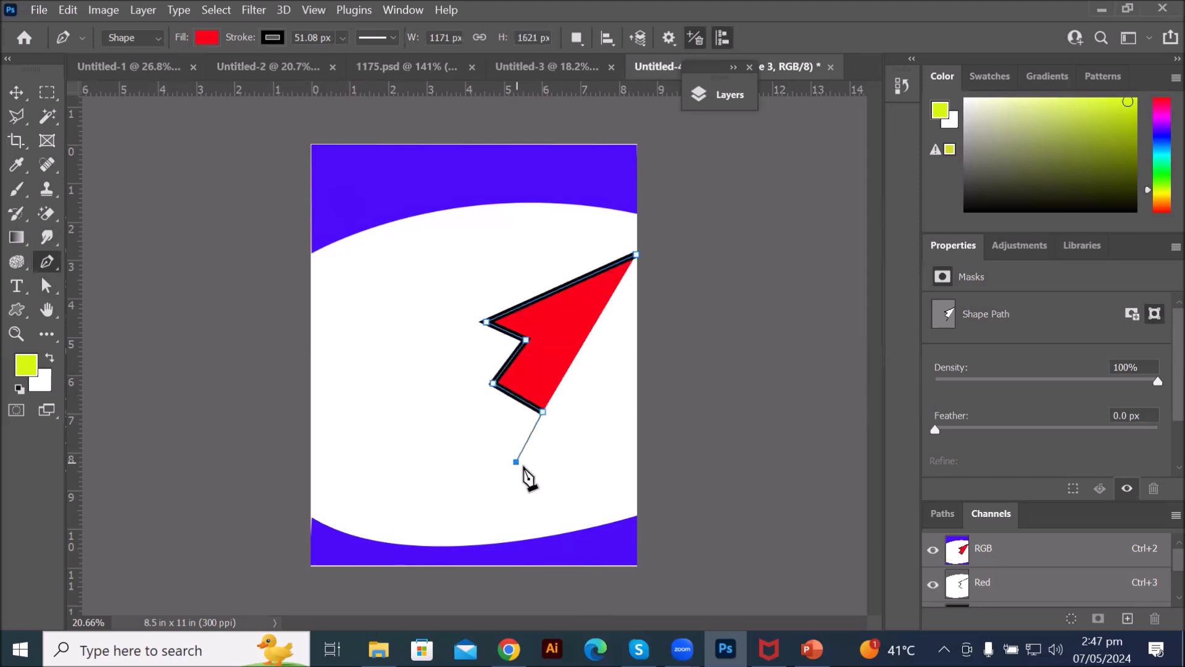
click(637, 468)
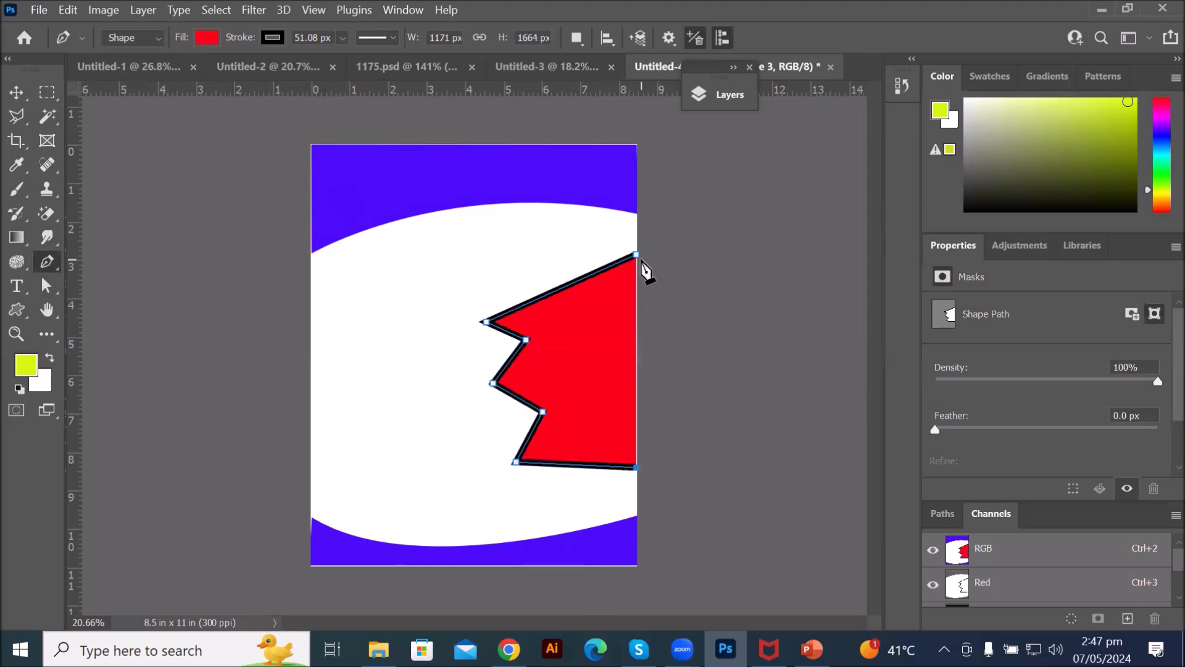
click(640, 259)
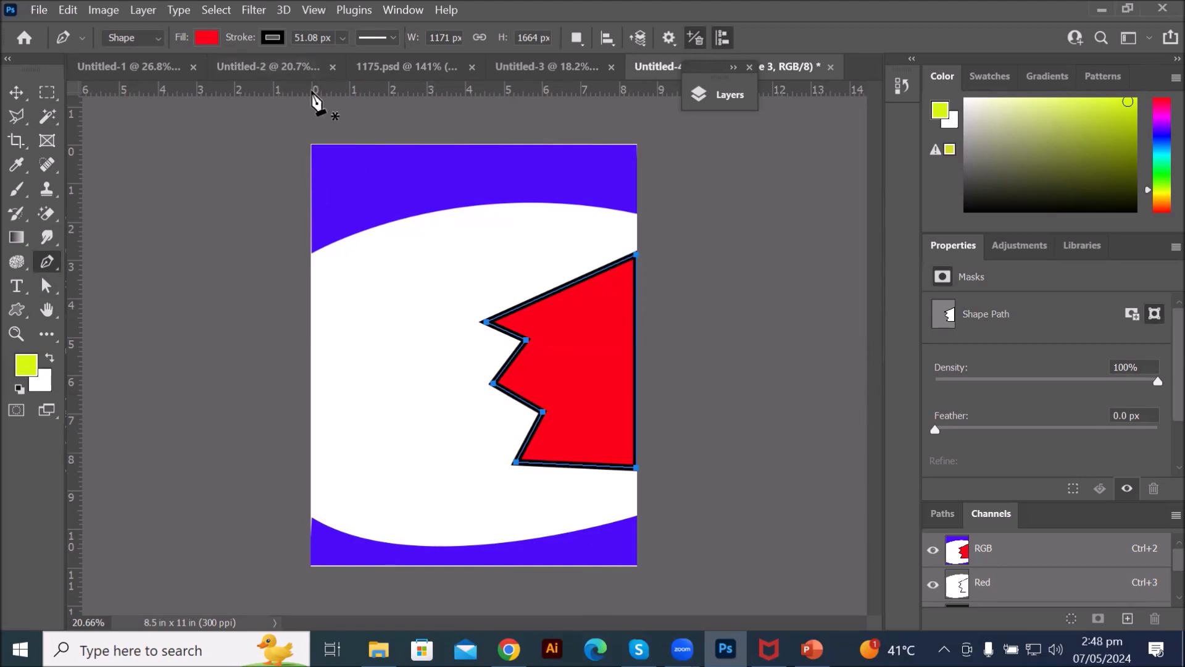
click(276, 37)
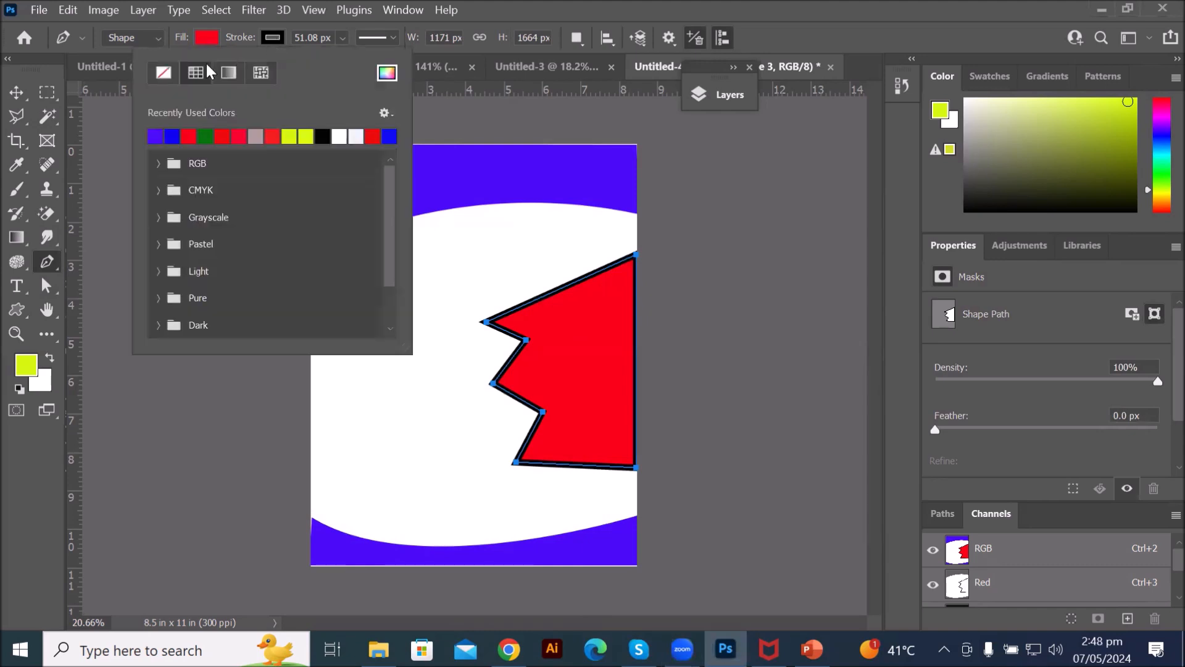
click(163, 73)
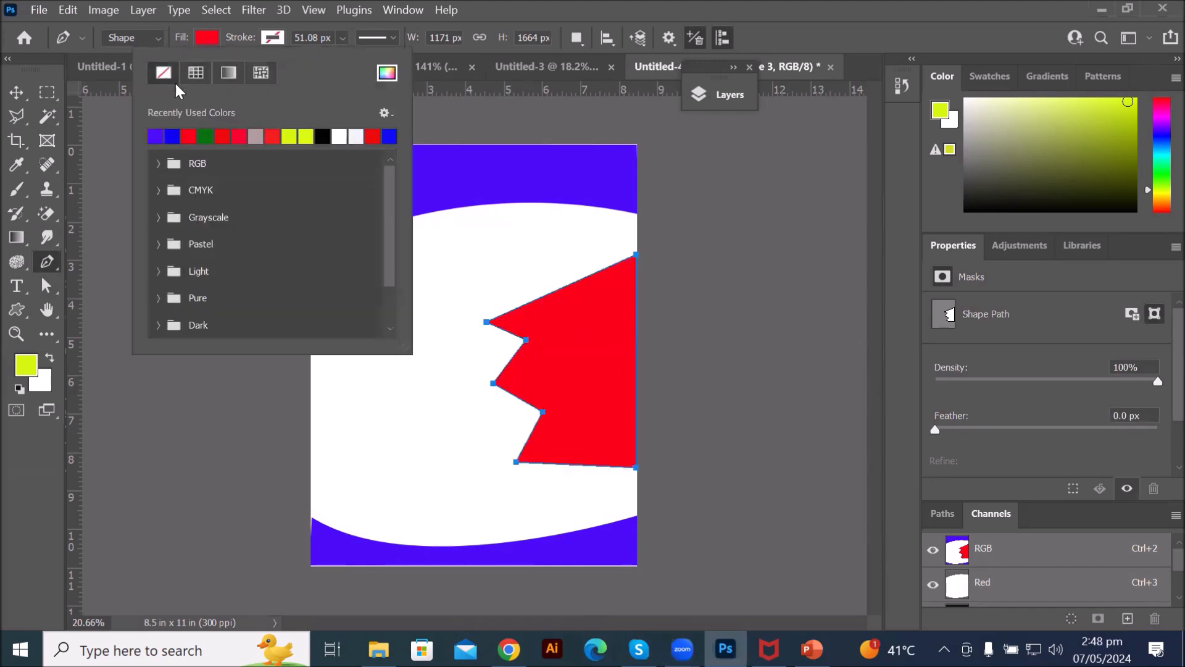
Step: Shift the red shape's two notch anchors inward and extend its middle tip leftward with Direct Selection until it is about 1786 px wide
click(47, 273)
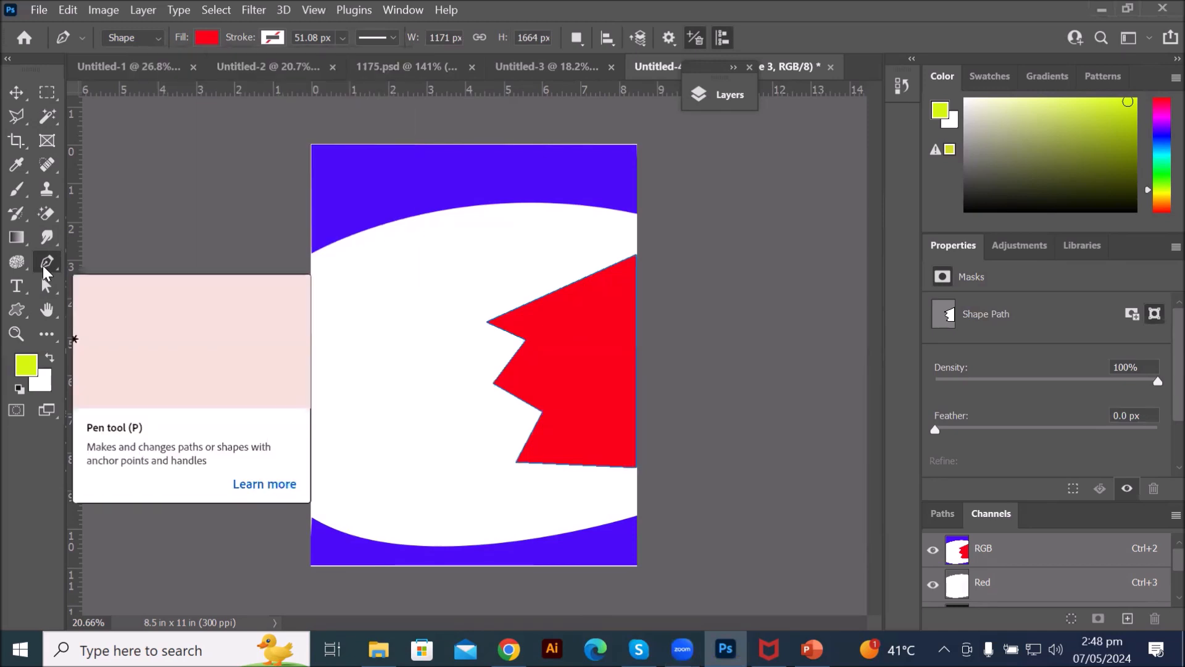
click(47, 288)
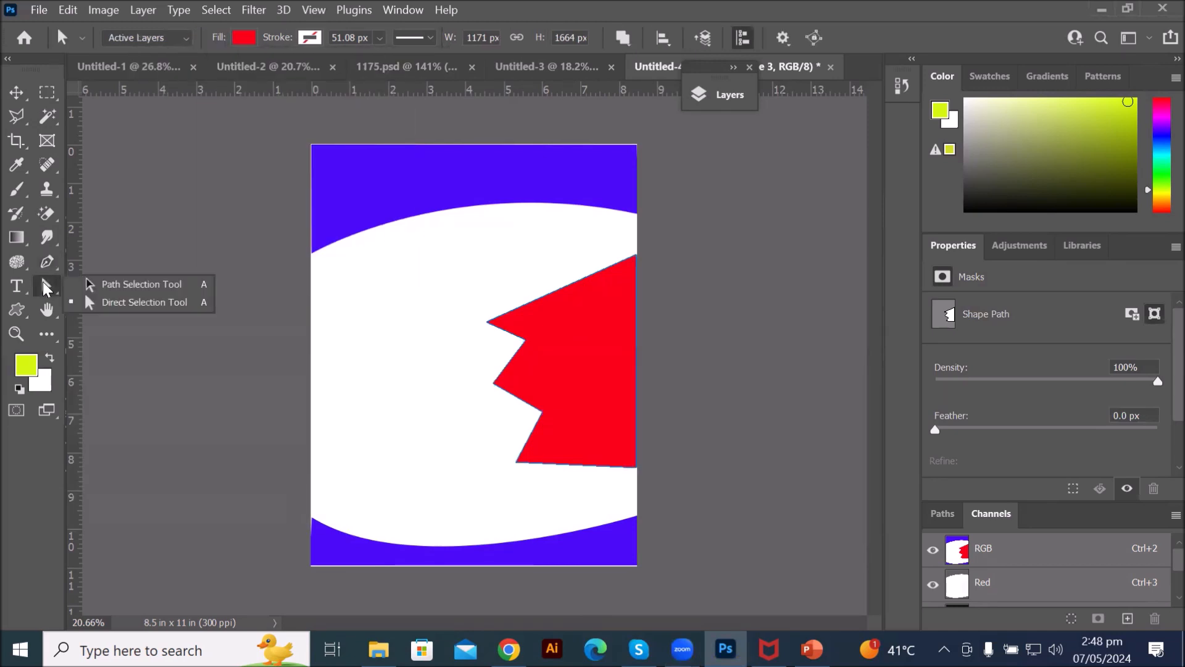
click(142, 302)
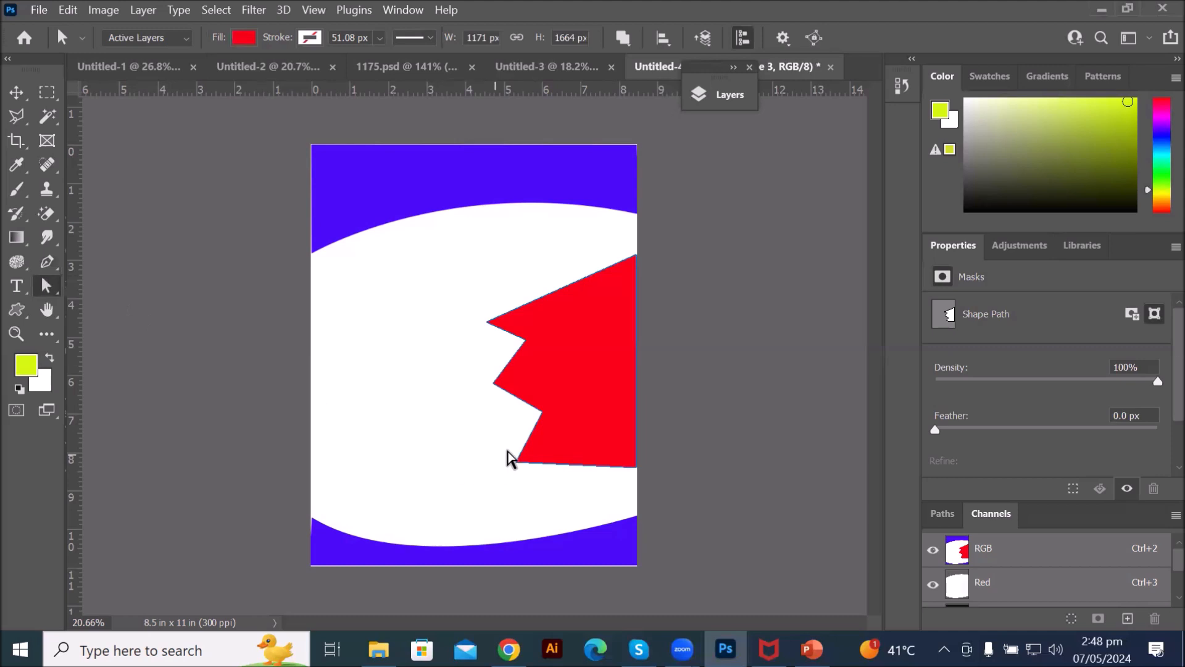
click(530, 450)
drag(526, 341, 553, 340)
drag(543, 413, 556, 414)
drag(494, 384, 596, 382)
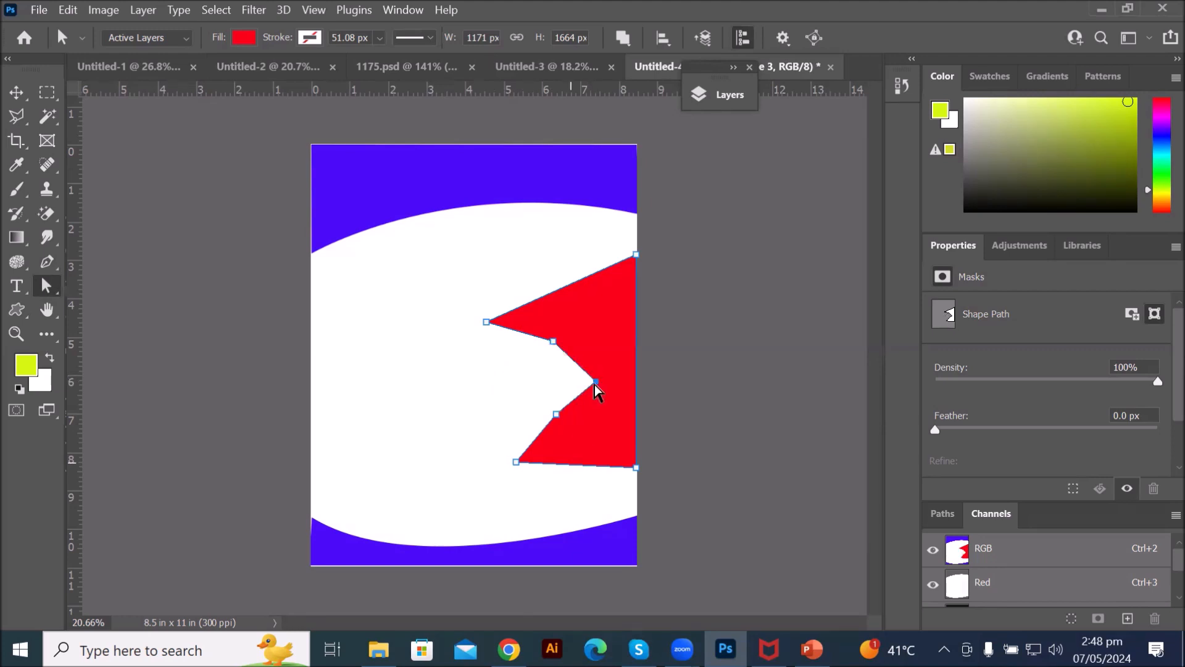
drag(596, 383, 407, 386)
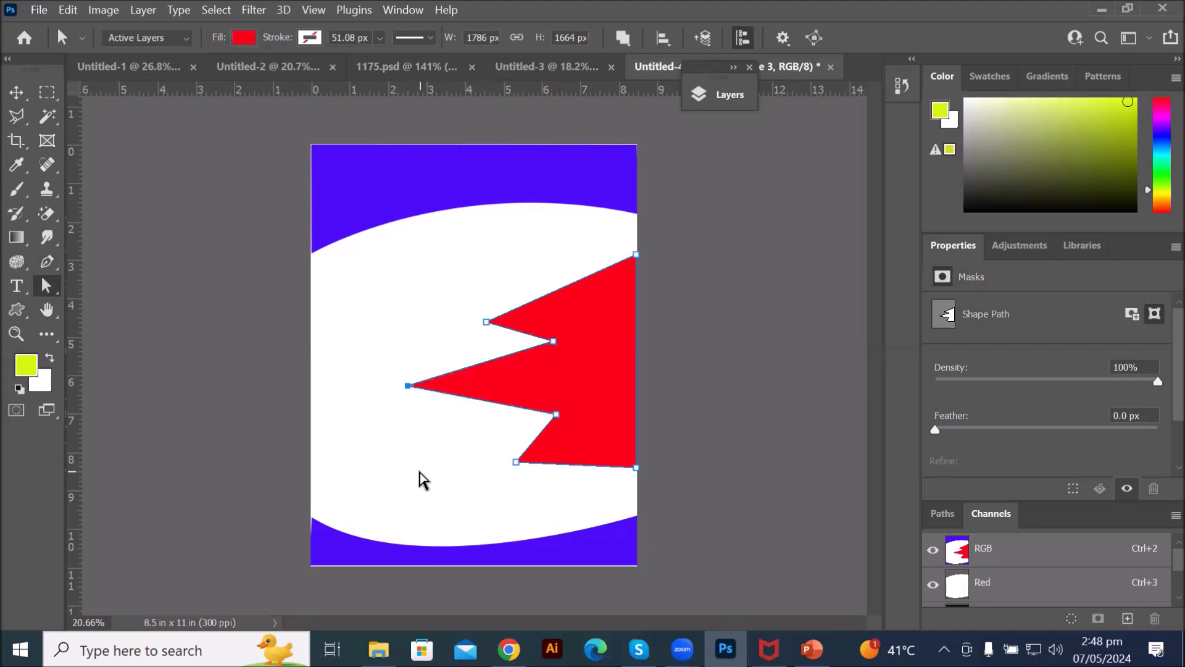
Step: Raise the red shape's upper tip and slightly lower its bottom tip and lower notch, making it about 1689 px high
drag(488, 323, 489, 262)
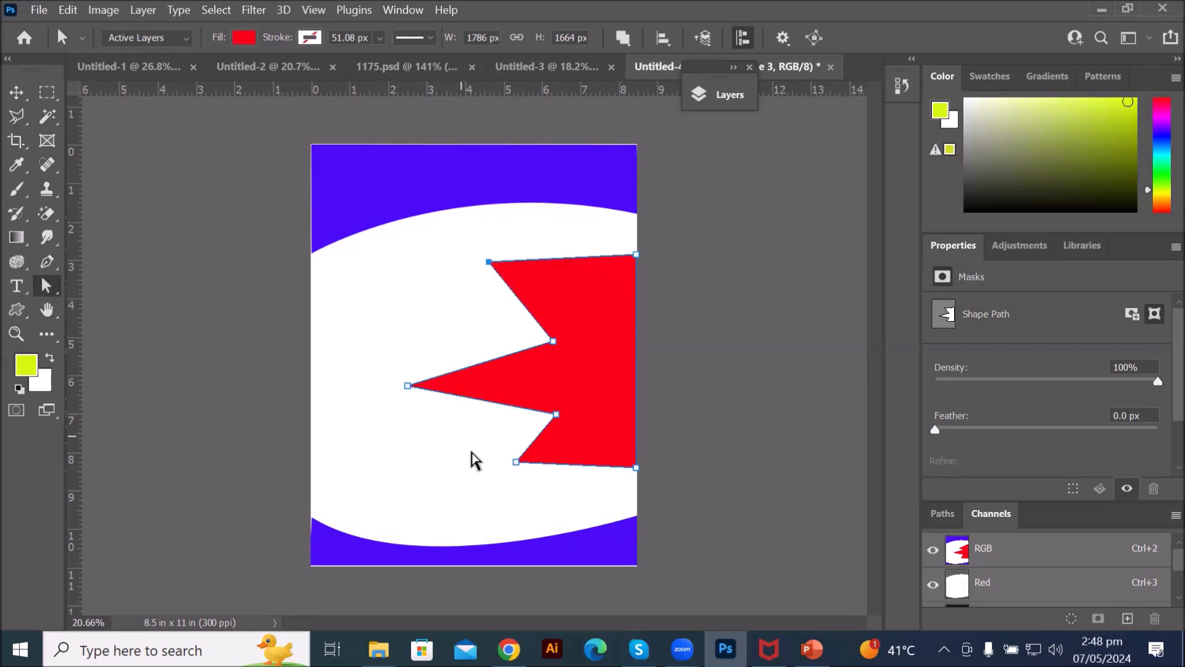
drag(516, 465, 517, 476)
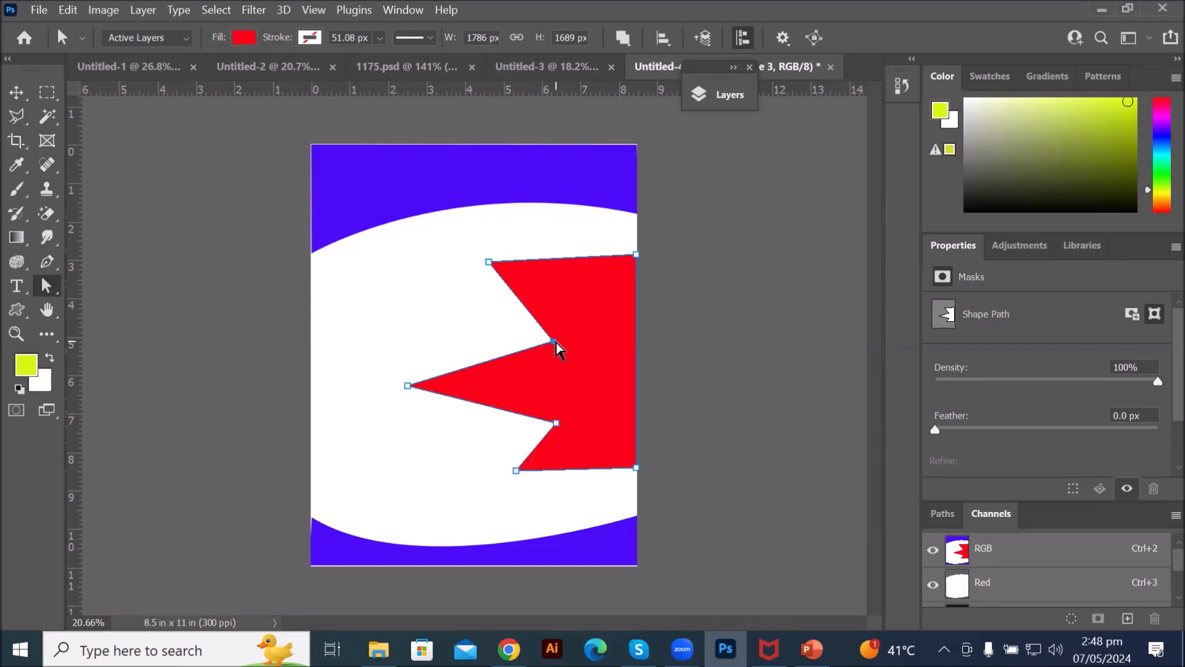
click(556, 424)
mouse_move(556, 423)
mouse_down()
mouse_move(556, 378)
mouse_move(556, 432)
mouse_move(561, 386)
mouse_move(556, 432)
mouse_move(557, 421)
mouse_up()
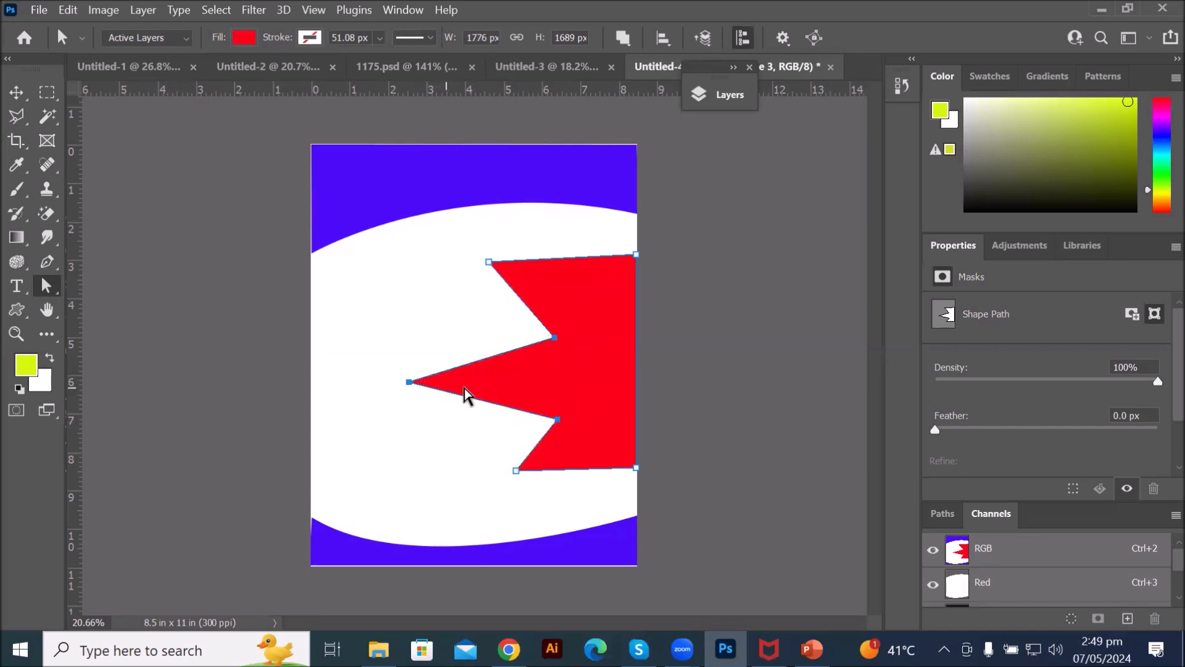
Step: Deepen both notches toward the page's right edge, pull the middle tip in to make the shape about 1316 px wide, and deselect it
click(553, 339)
drag(554, 338, 600, 331)
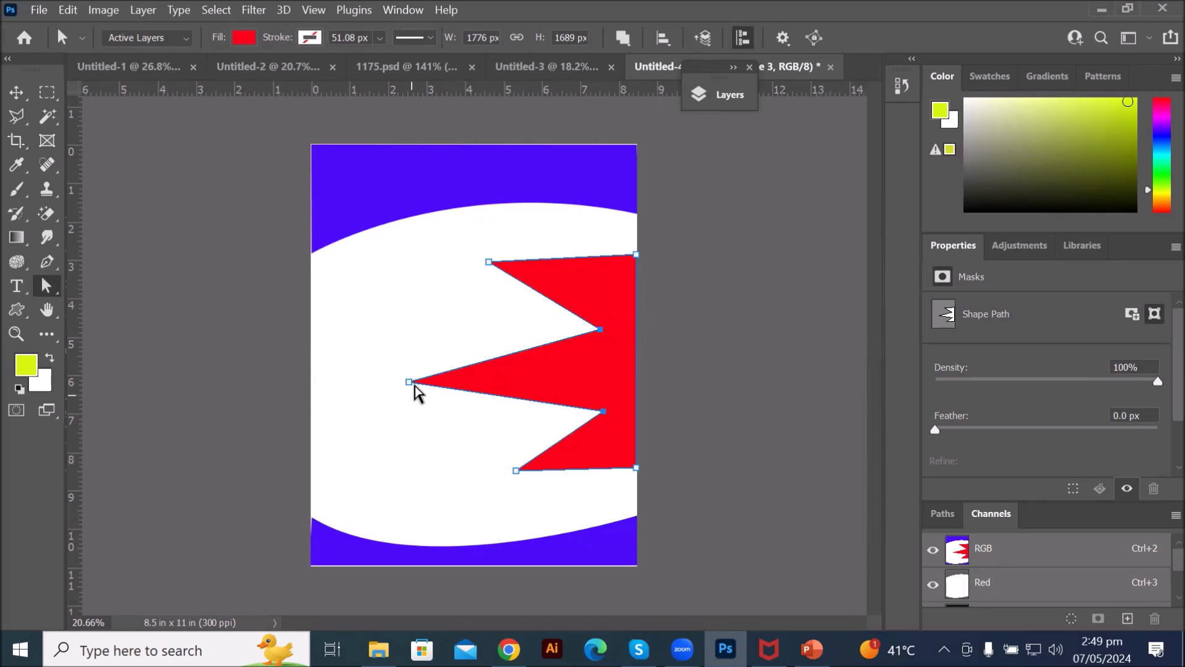
drag(410, 382, 468, 374)
click(392, 505)
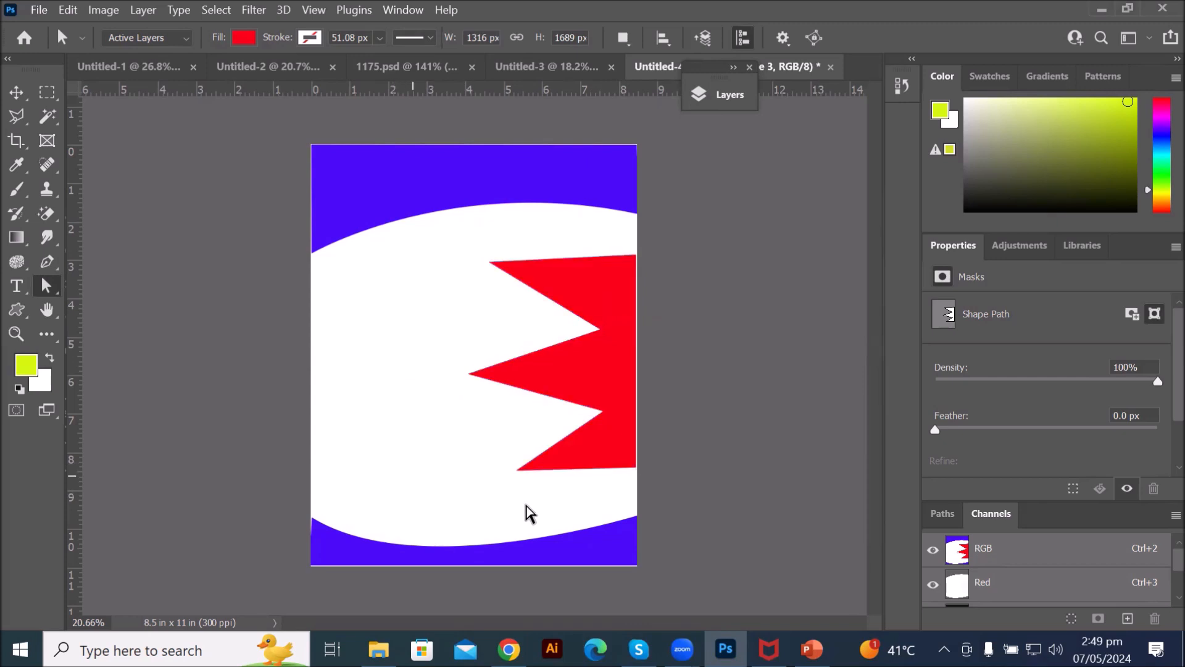
Step: Duplicate the Shape 3 layer and move the copy to the left half of the page
click(729, 96)
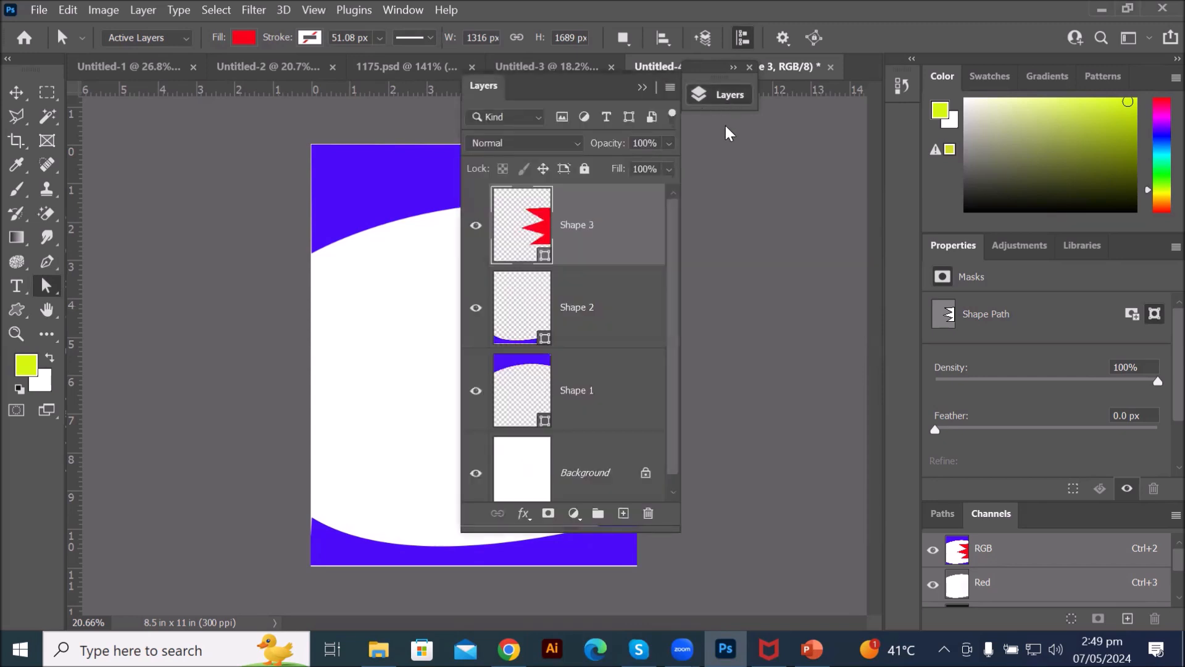
drag(578, 86, 768, 146)
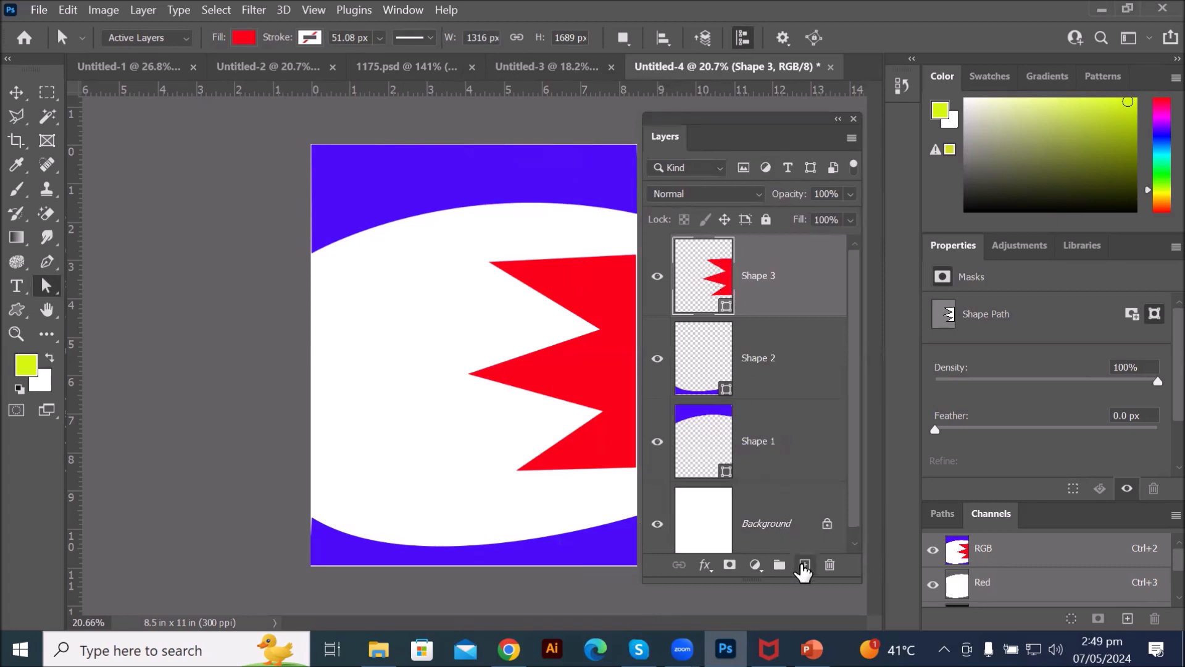
drag(763, 284, 806, 567)
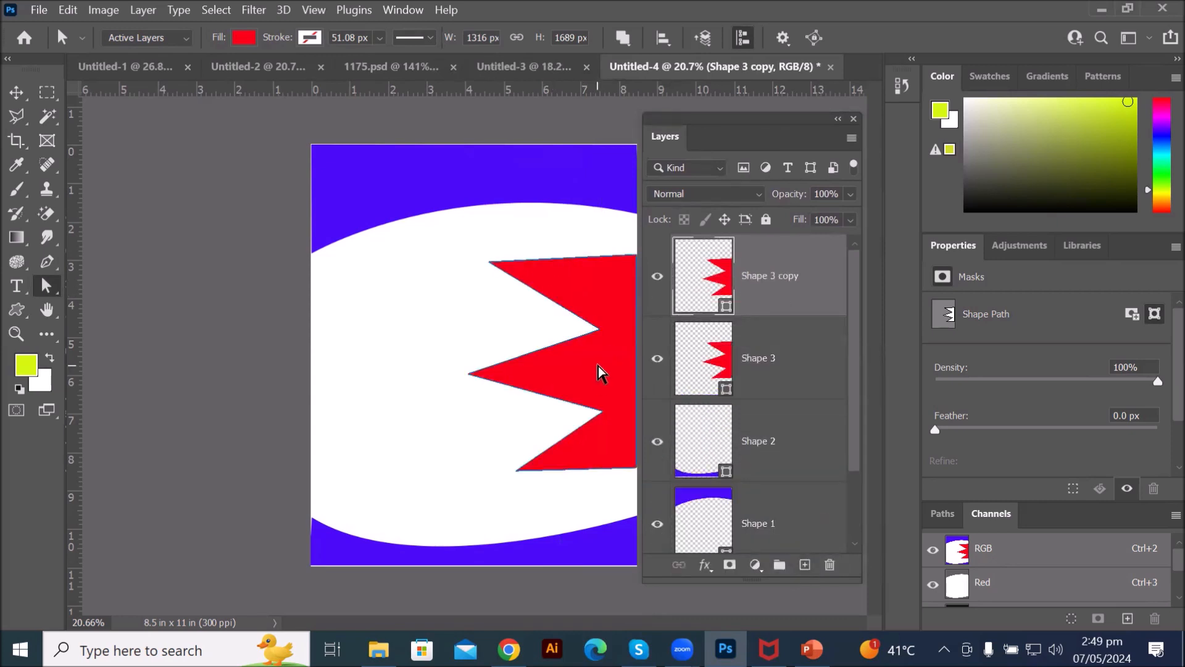
click(16, 92)
drag(534, 350, 415, 378)
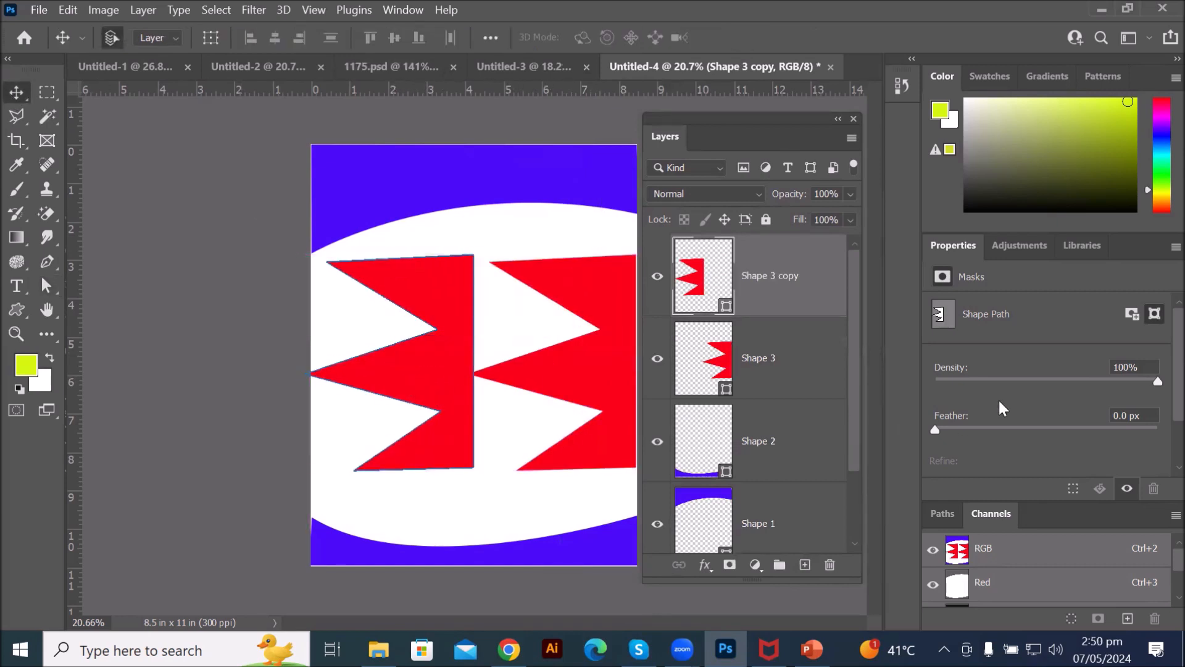
Step: Mirror the copied shape horizontally with Free Transform, narrow it to about 48.94% width along the page's left edge, and shift it slightly down
key(ctrl+t)
click(18, 309)
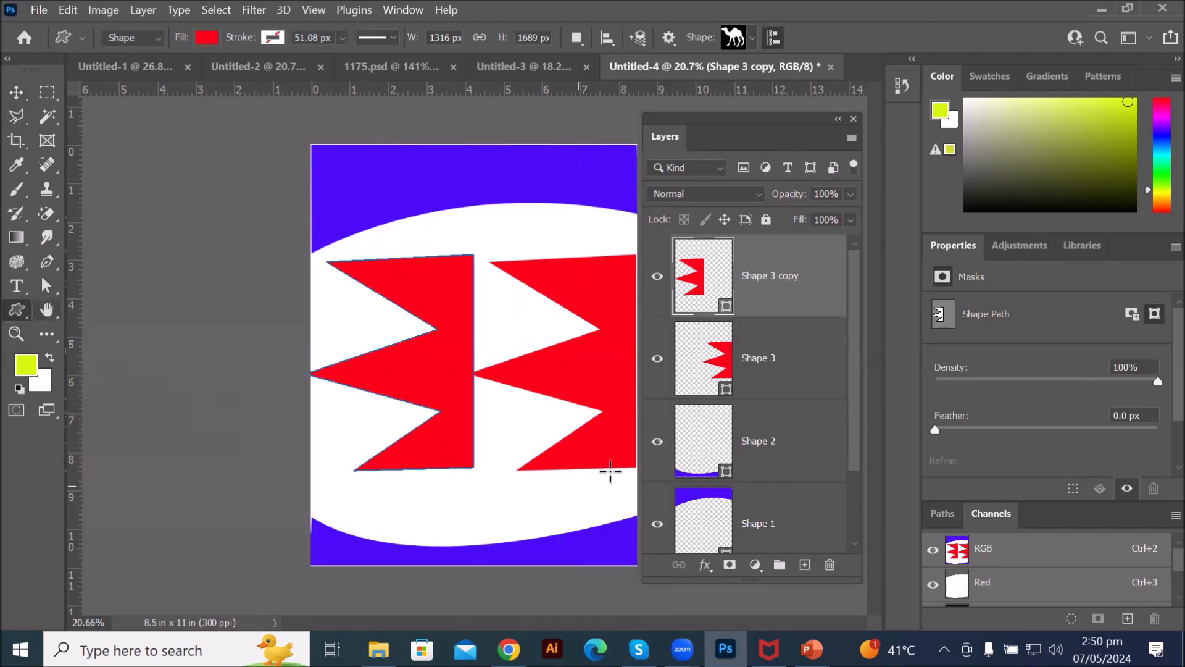
key(ctrl+t)
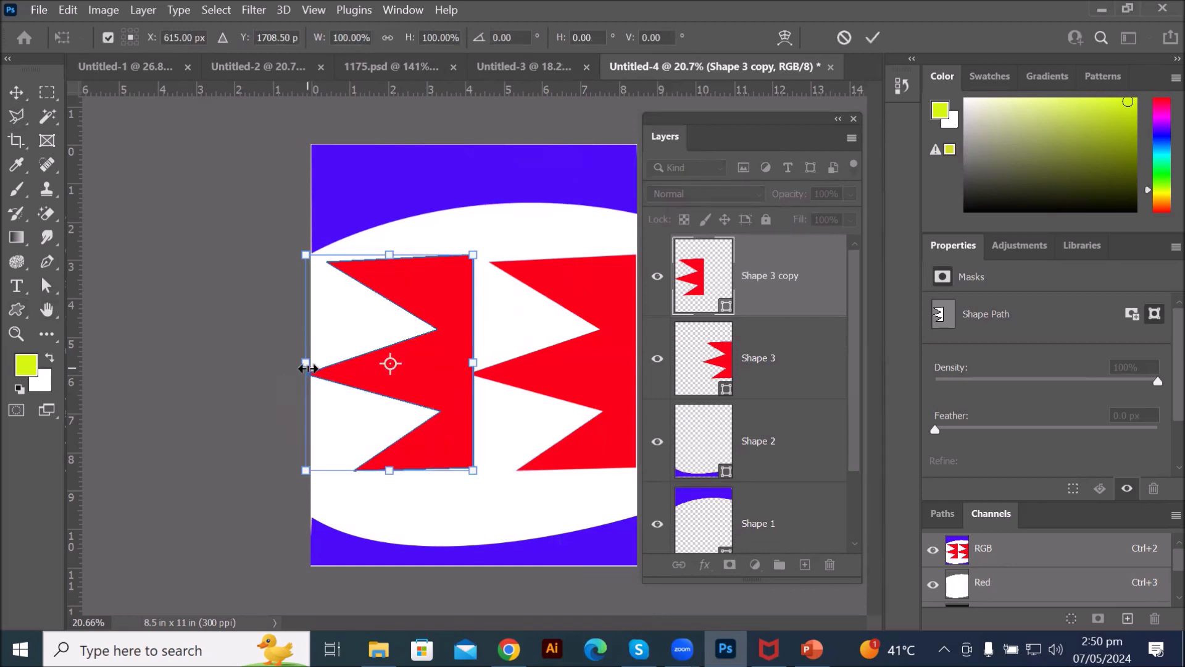
drag(306, 363, 455, 370)
drag(579, 380, 606, 379)
drag(498, 398, 352, 393)
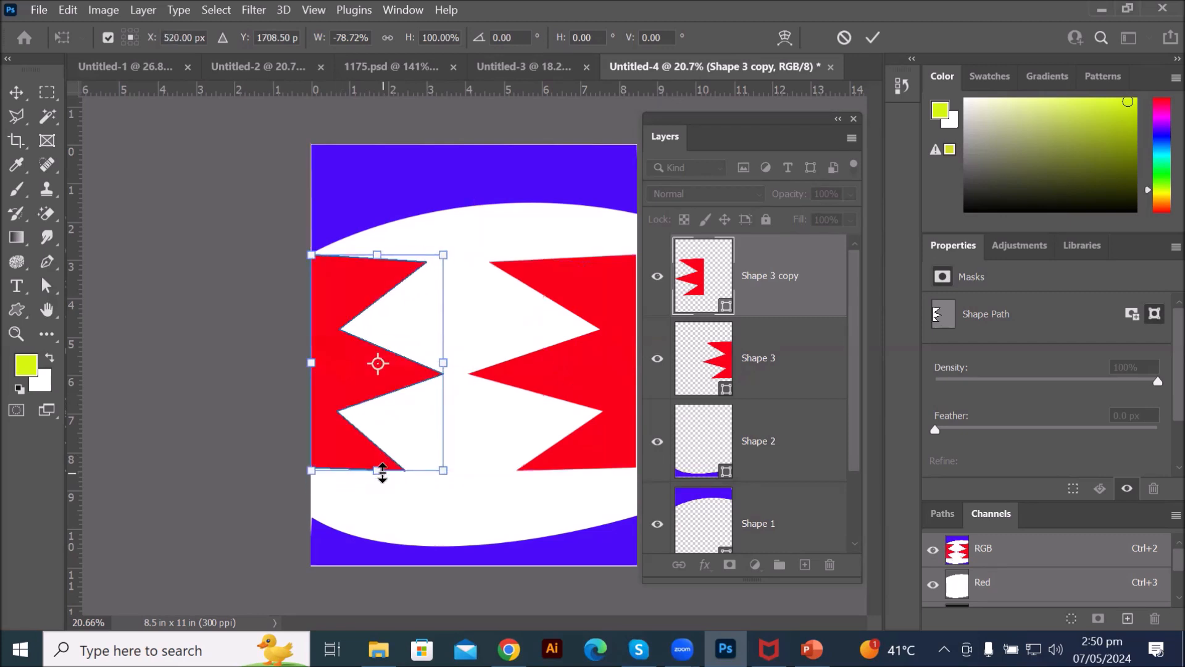
drag(444, 363, 407, 418)
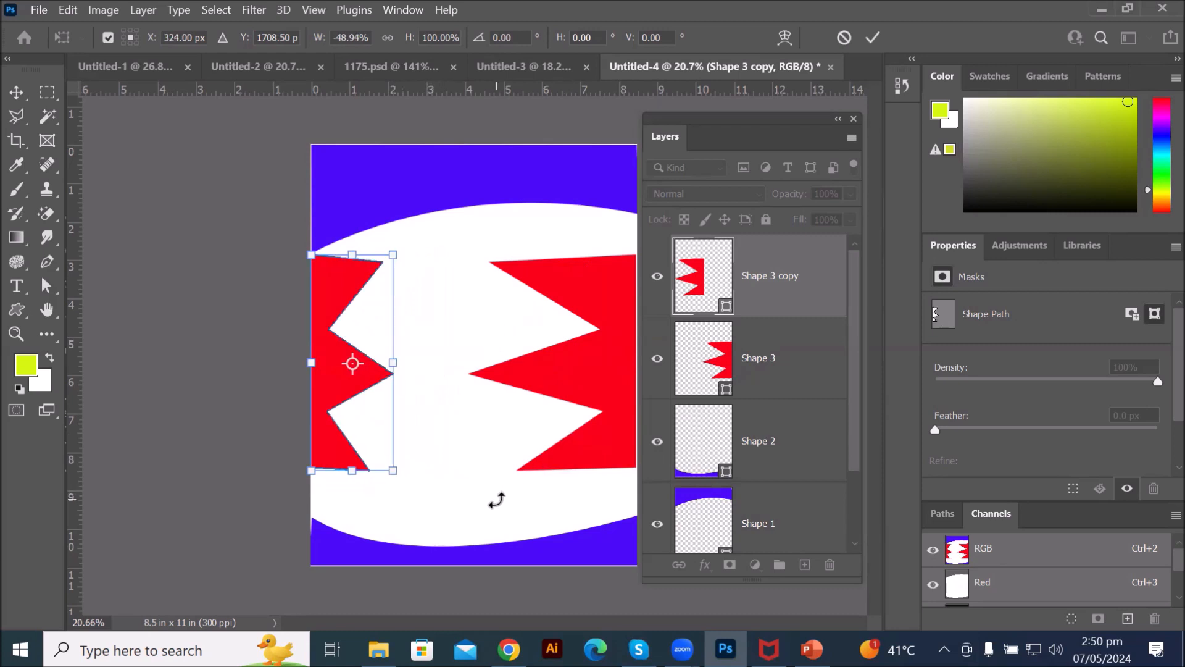
click(16, 93)
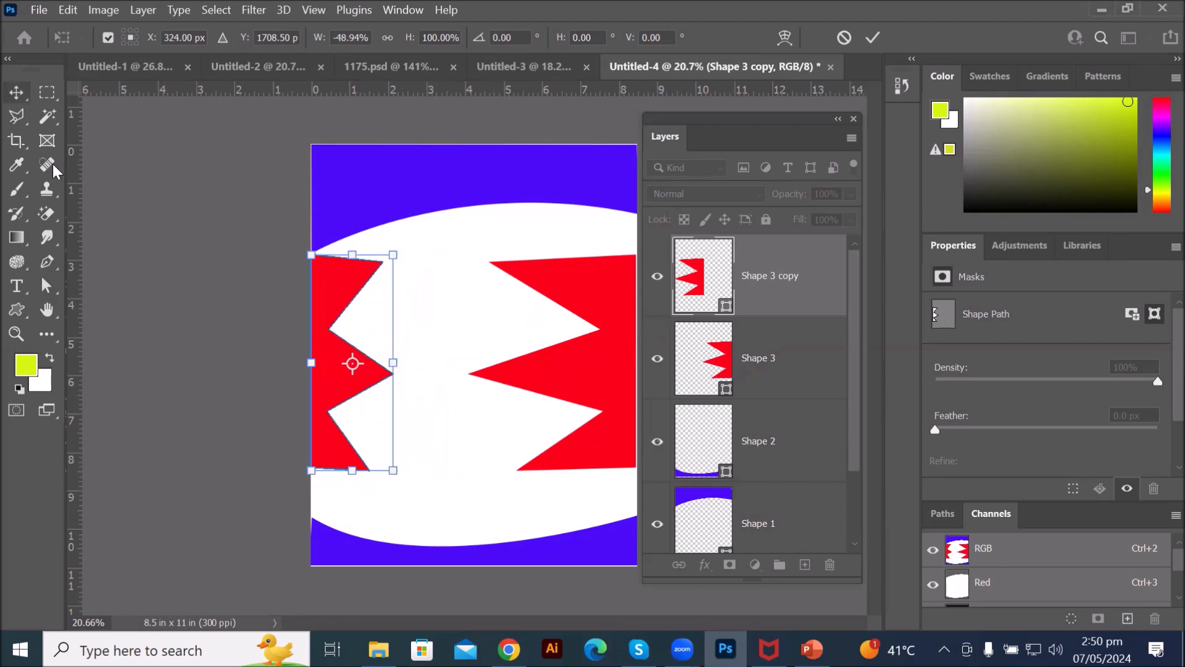
click(167, 368)
drag(332, 362, 333, 397)
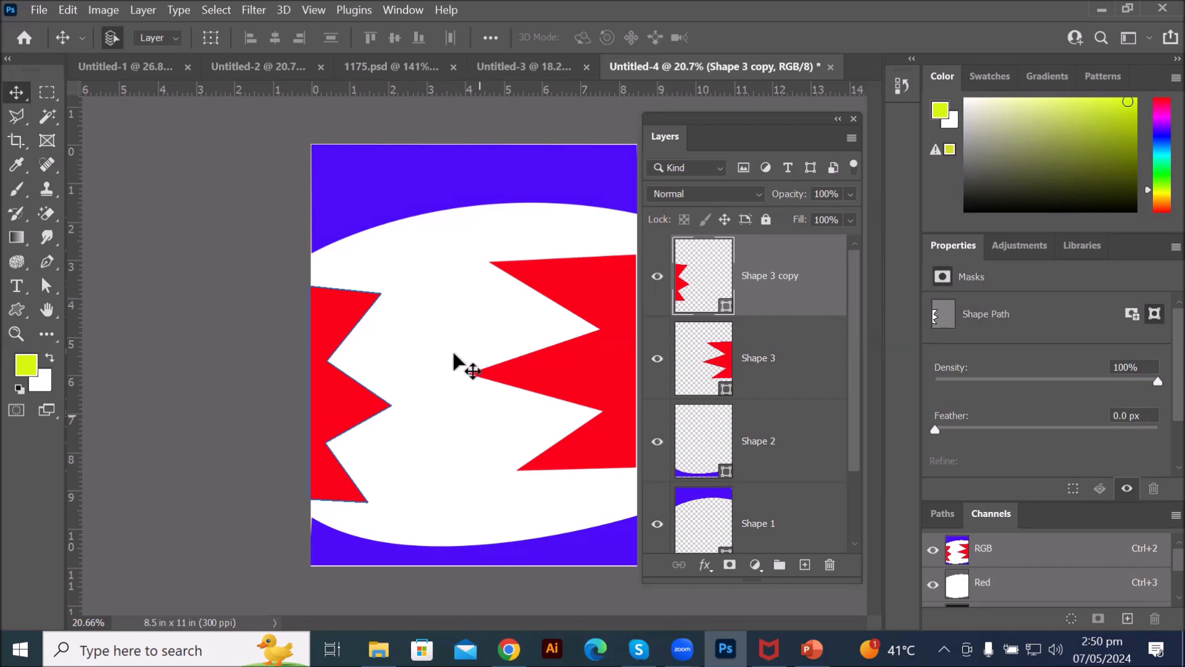
Step: Round the upper tip of the mirrored zigzag shape at the page's left edge into a smooth curve with the Convert Point tool
scroll(398, 303, up, 3)
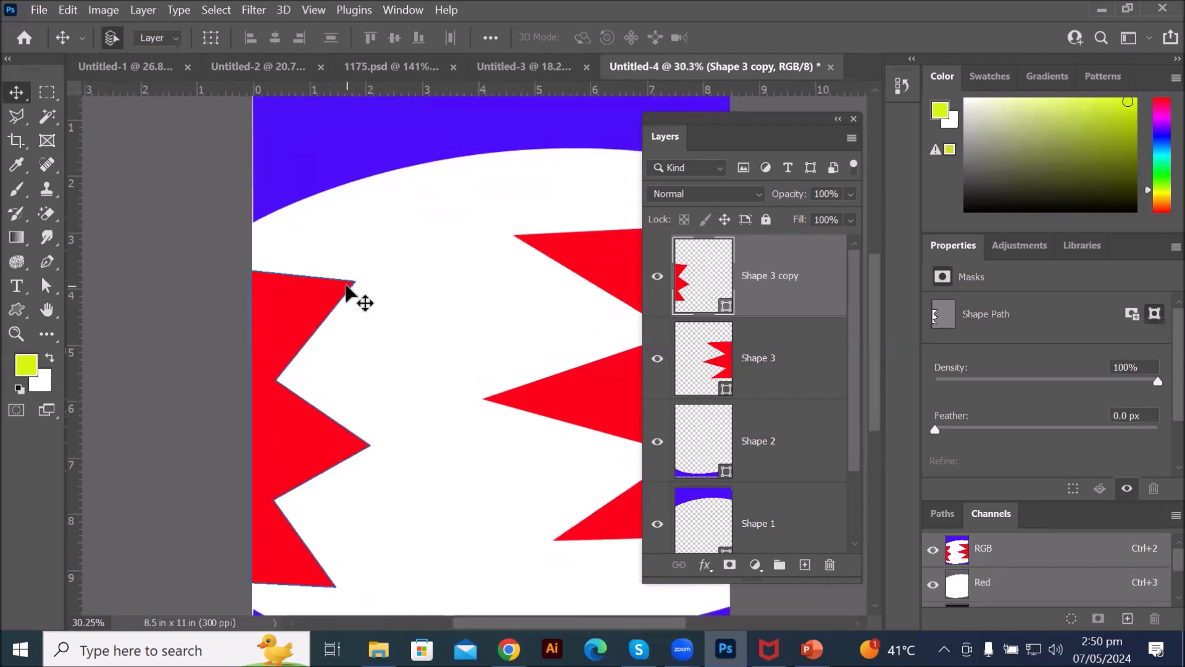
click(46, 287)
click(313, 299)
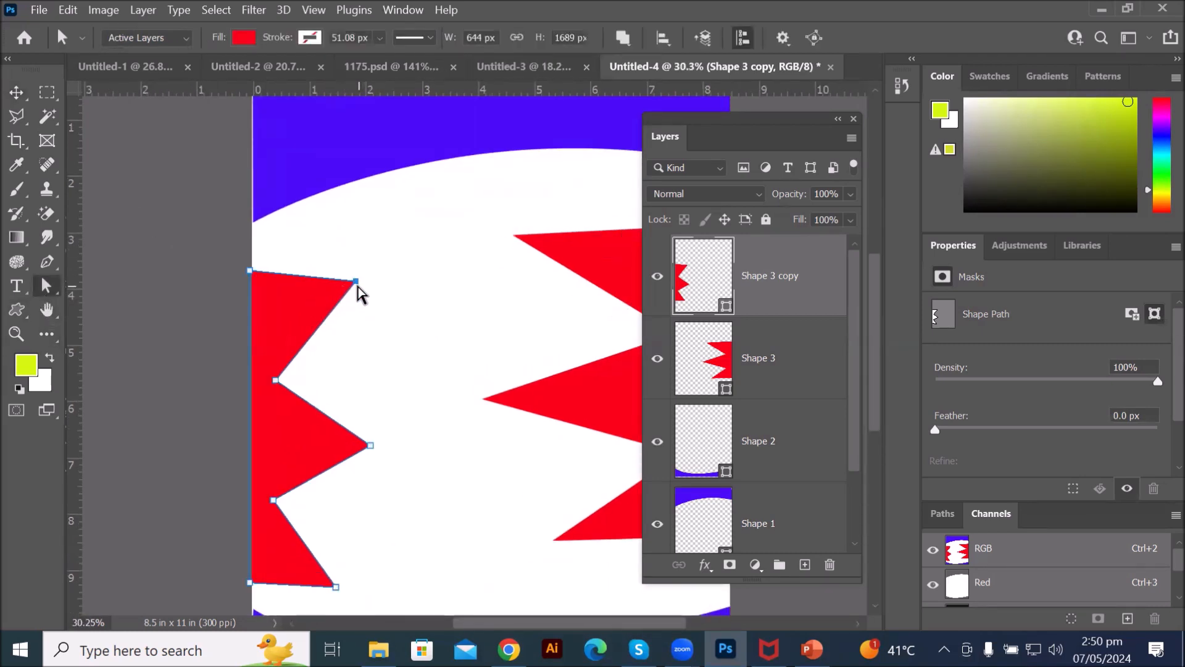
scroll(358, 264, up, 3)
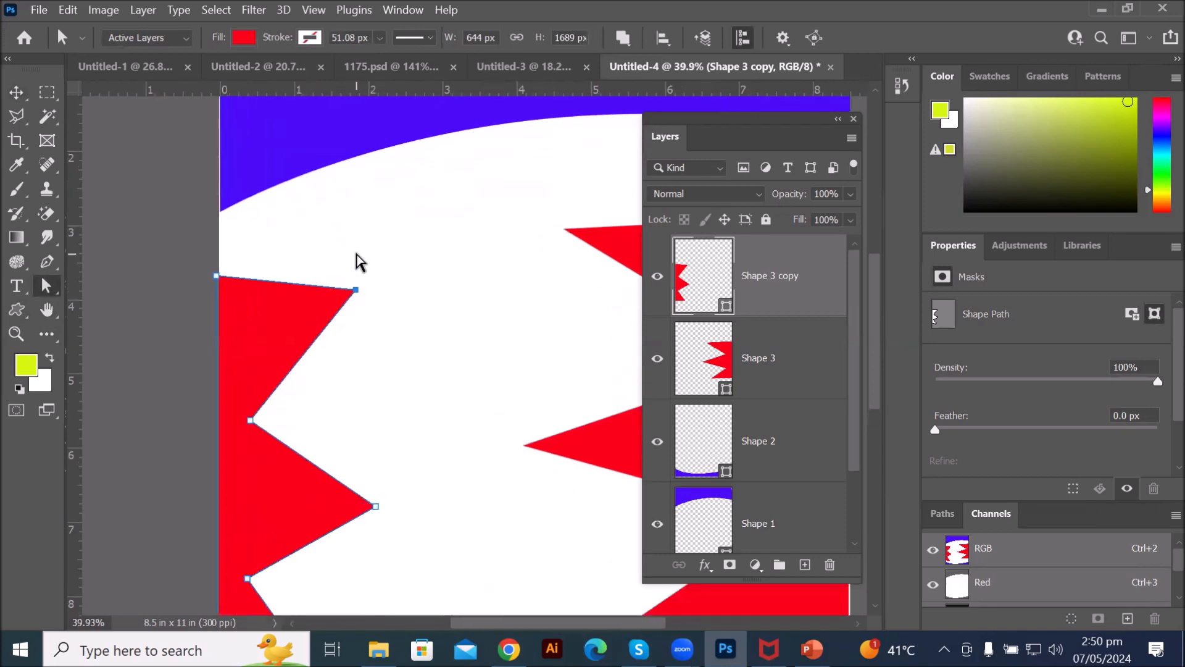
scroll(403, 305, up, 2)
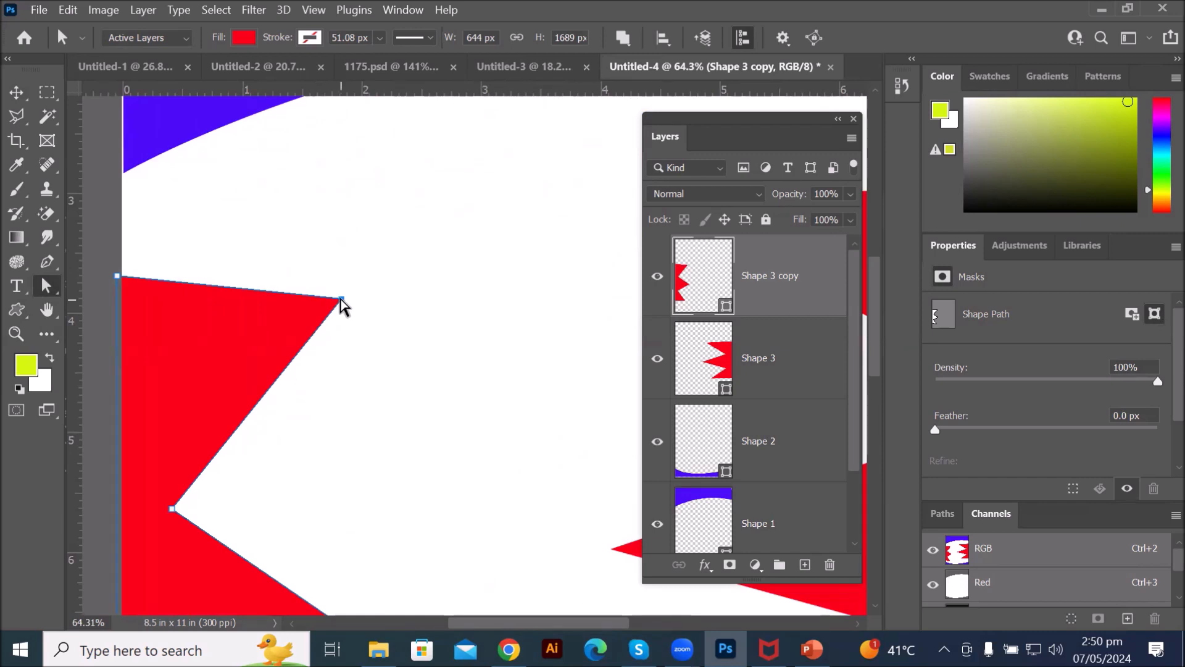
right_click(46, 286)
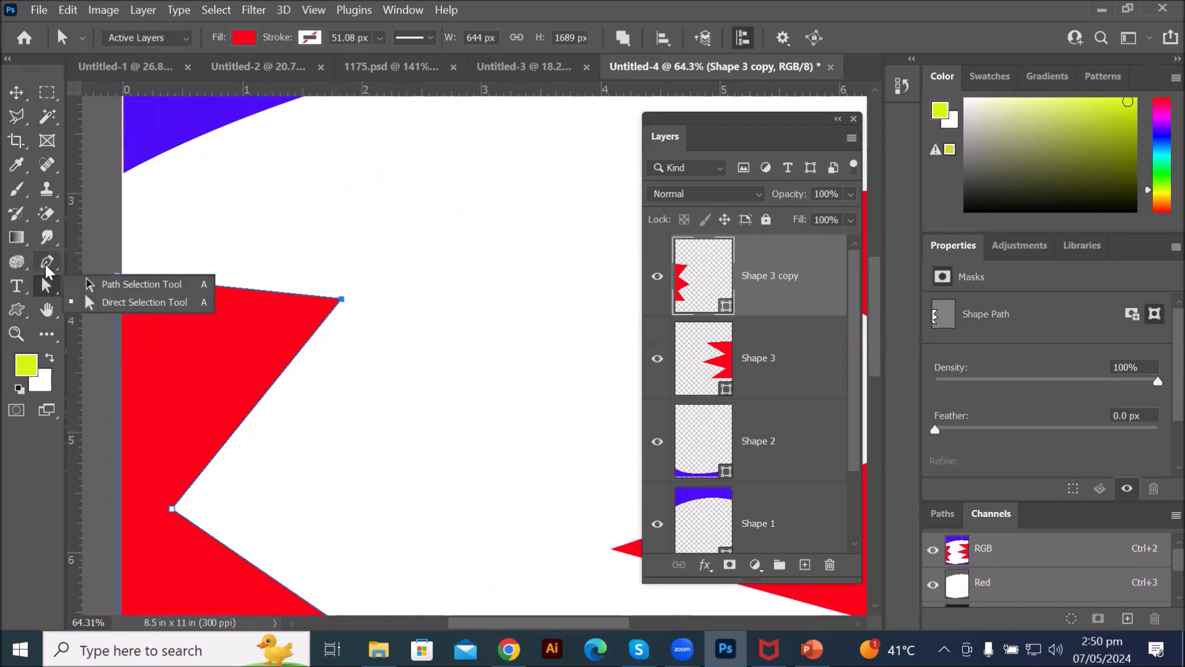
click(46, 265)
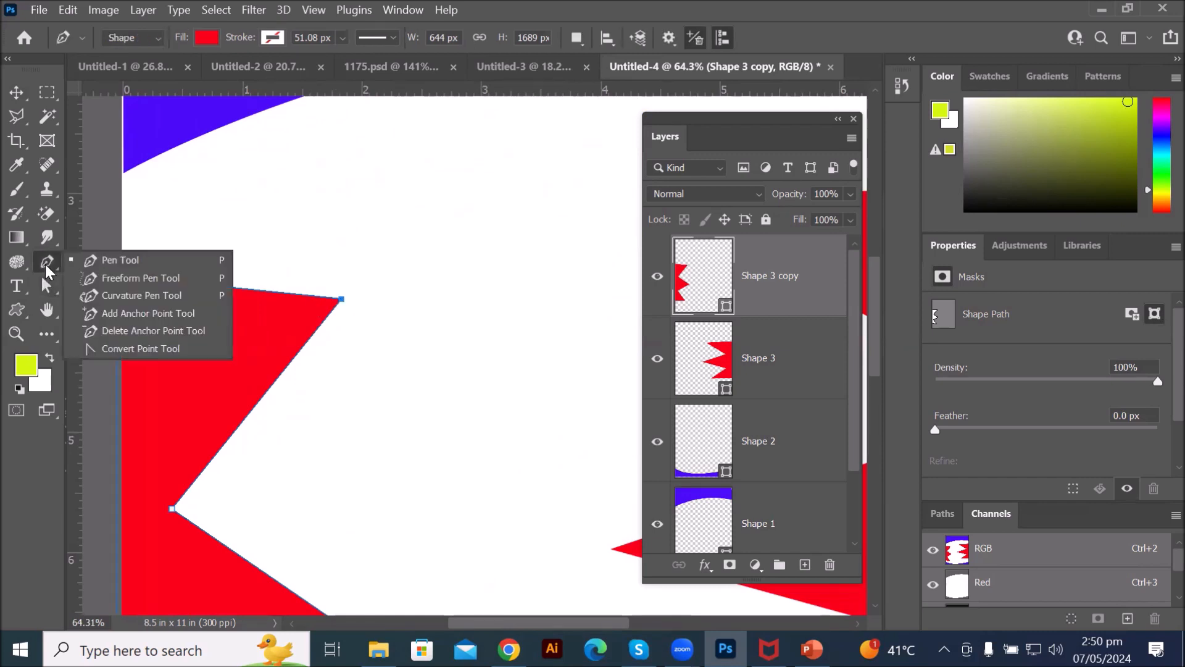
click(140, 349)
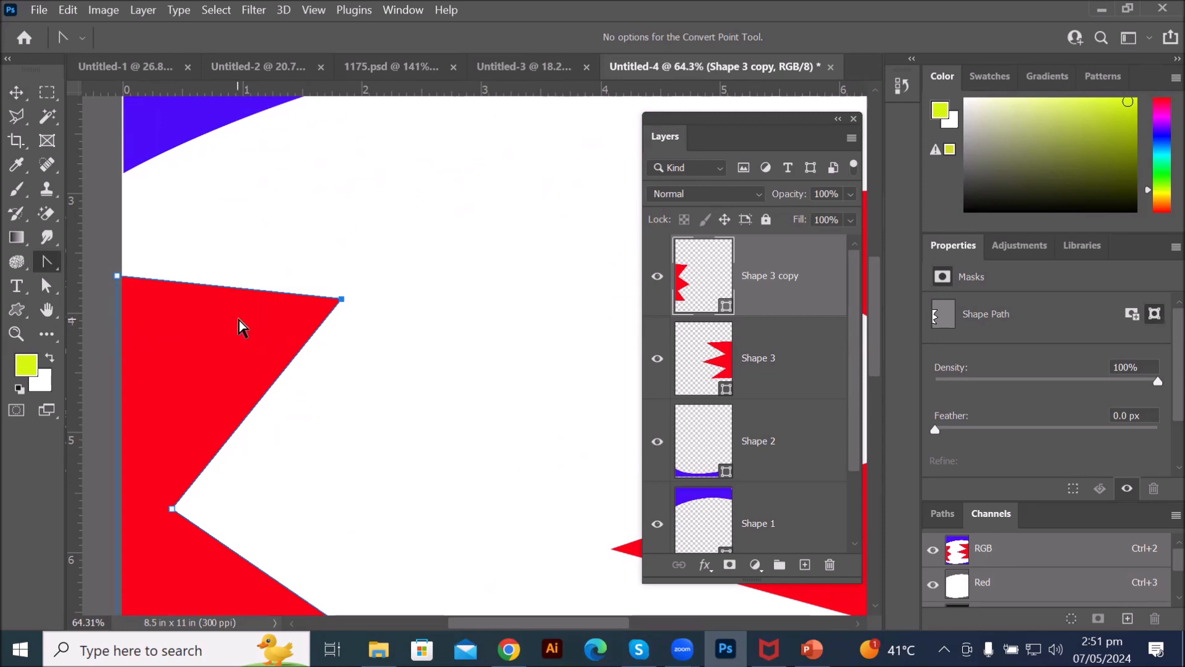
drag(342, 300, 341, 357)
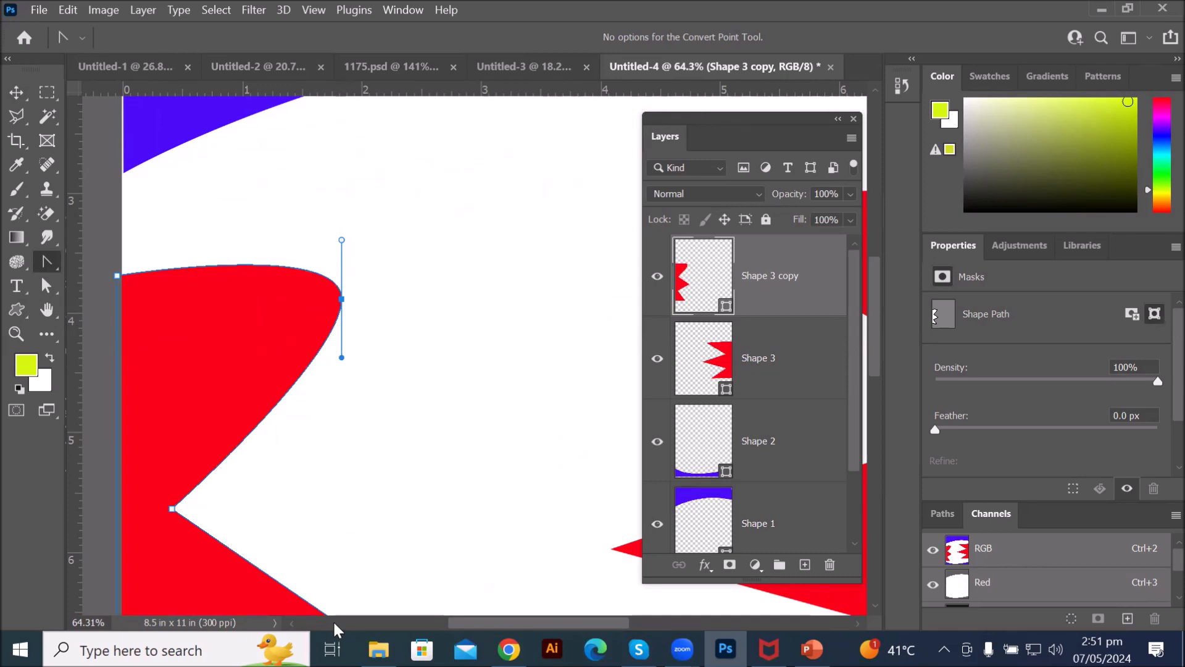
Step: Round the middle and bottom tips of the left zigzag shape into smooth curves as well
scroll(357, 540, down, 3)
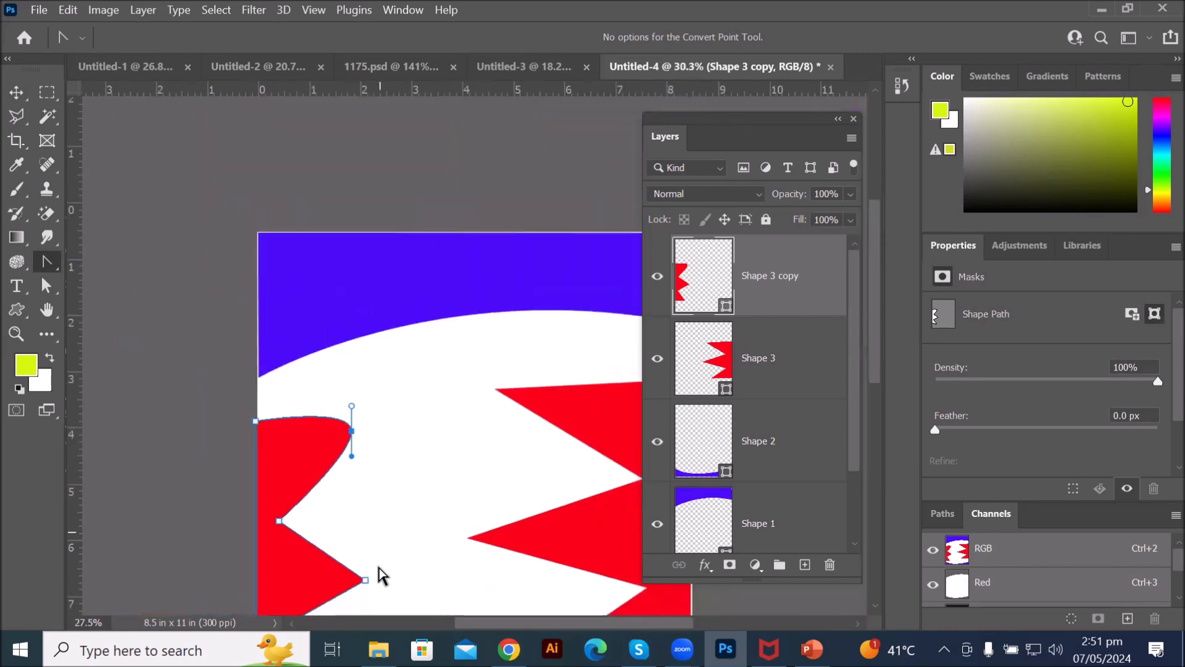
scroll(389, 499, down, 2)
scroll(401, 431, up, 3)
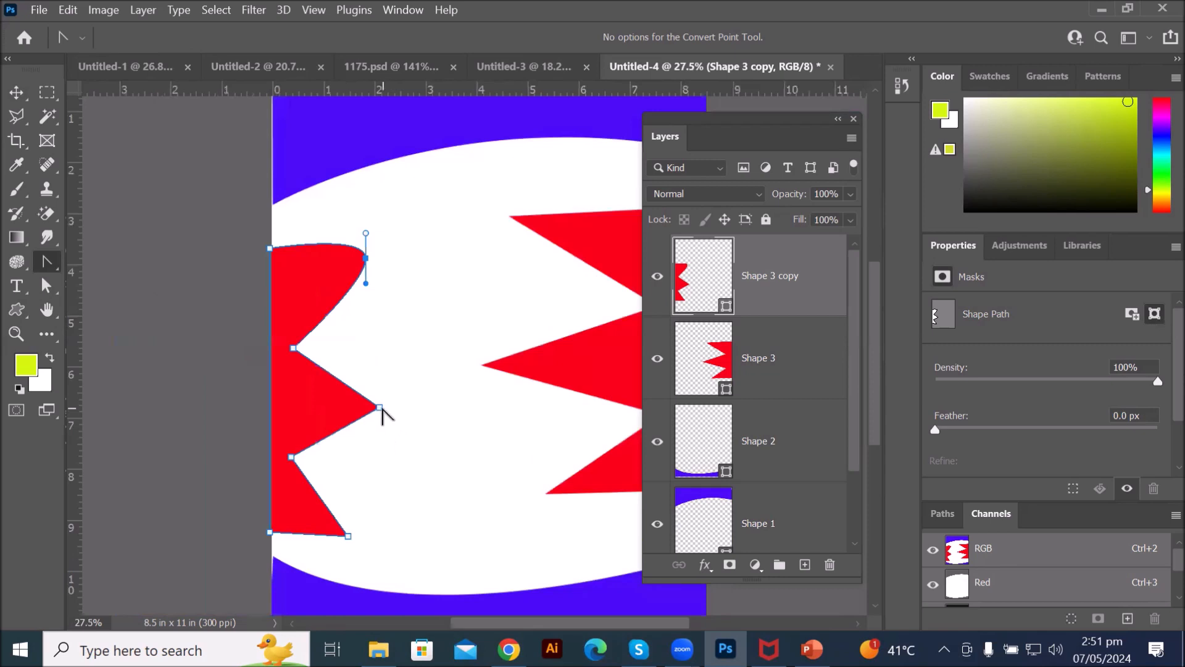
drag(380, 408, 383, 438)
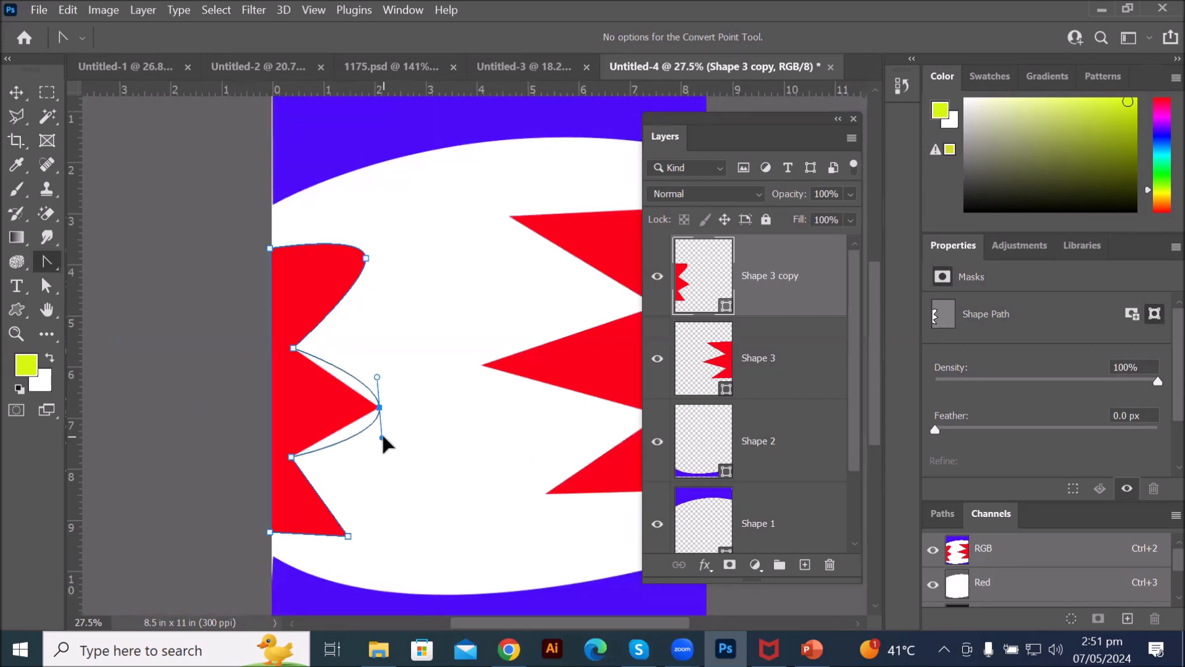
drag(349, 536, 345, 554)
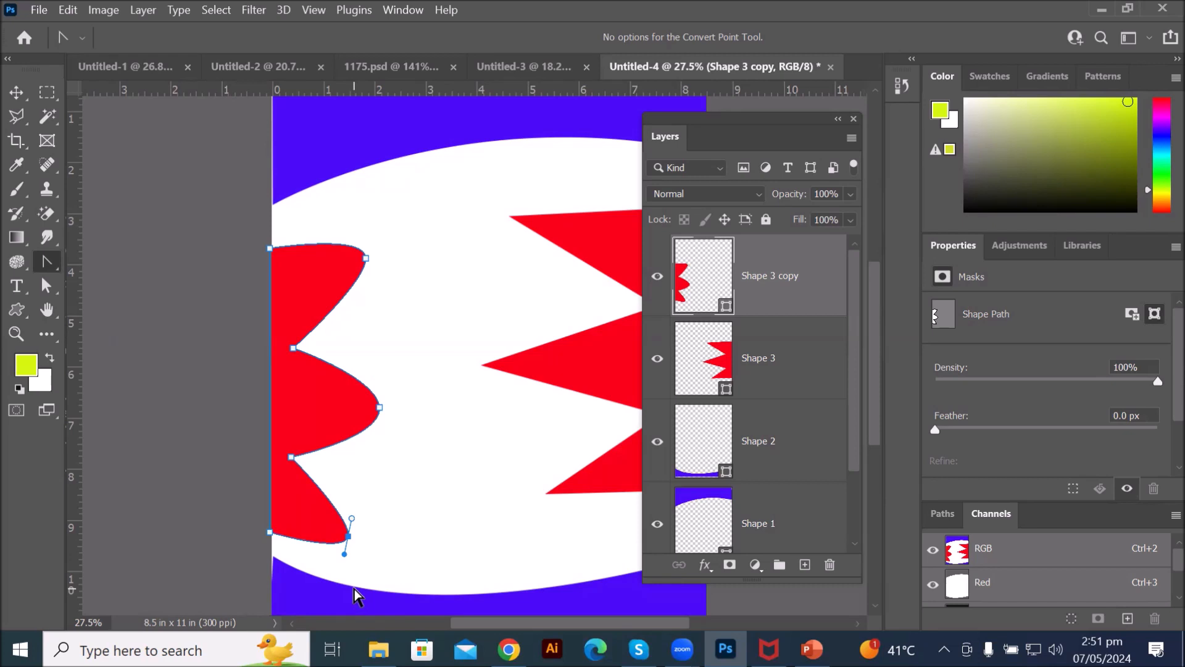
Step: Convert the left shape's three rounded tips back into sharp corner points
click(365, 257)
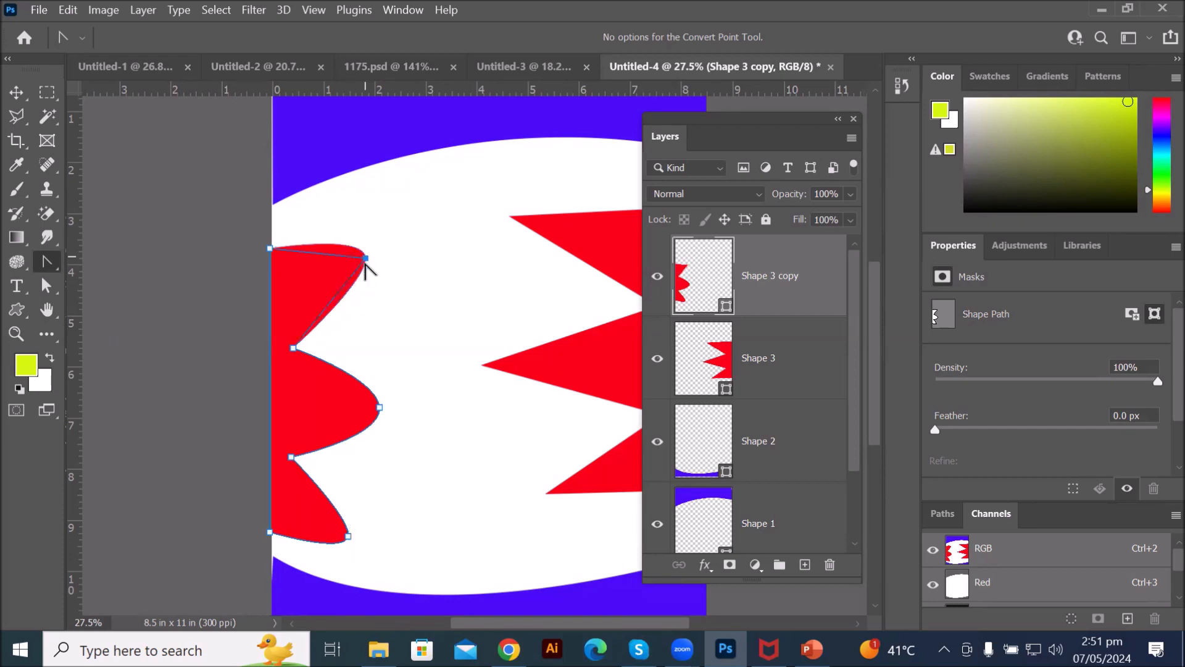
click(379, 407)
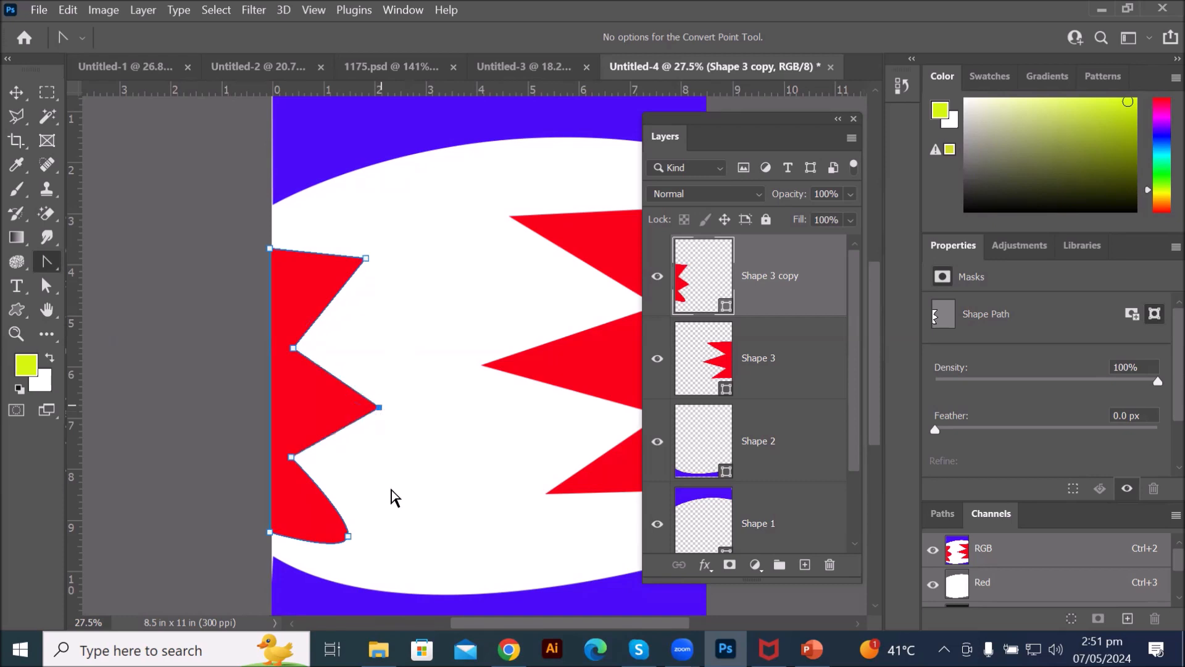
click(348, 536)
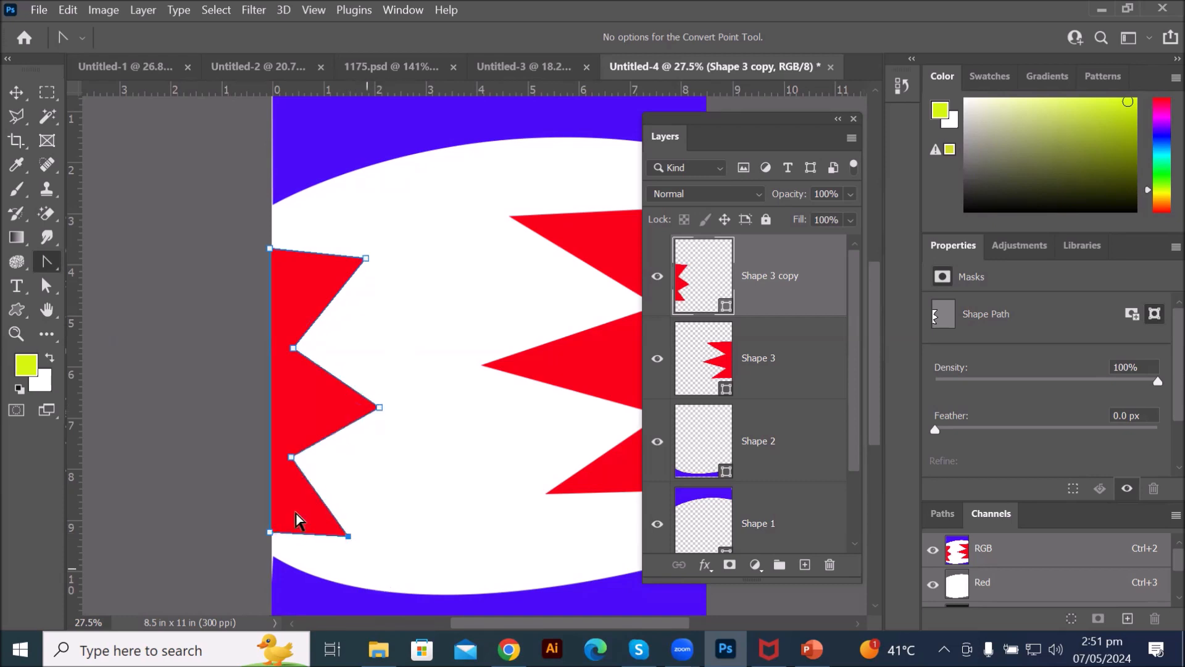
click(45, 258)
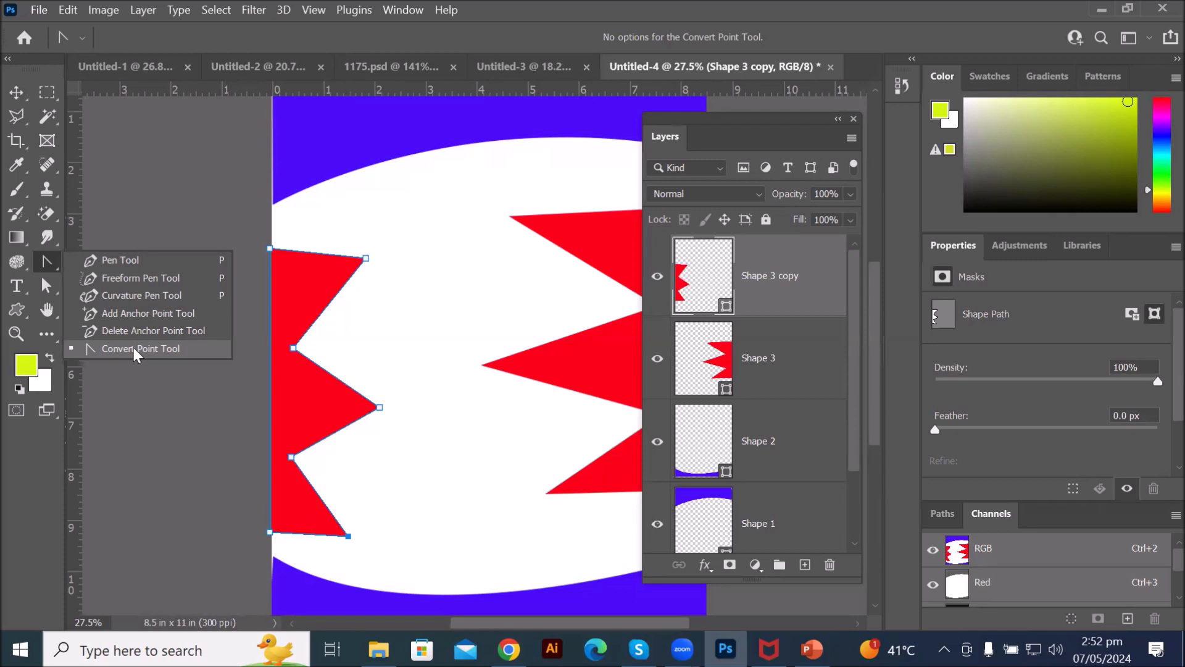
Step: Draw a tall, narrow red ellipse about 428 px wide and 1803 px high between the two zigzag shapes
click(17, 310)
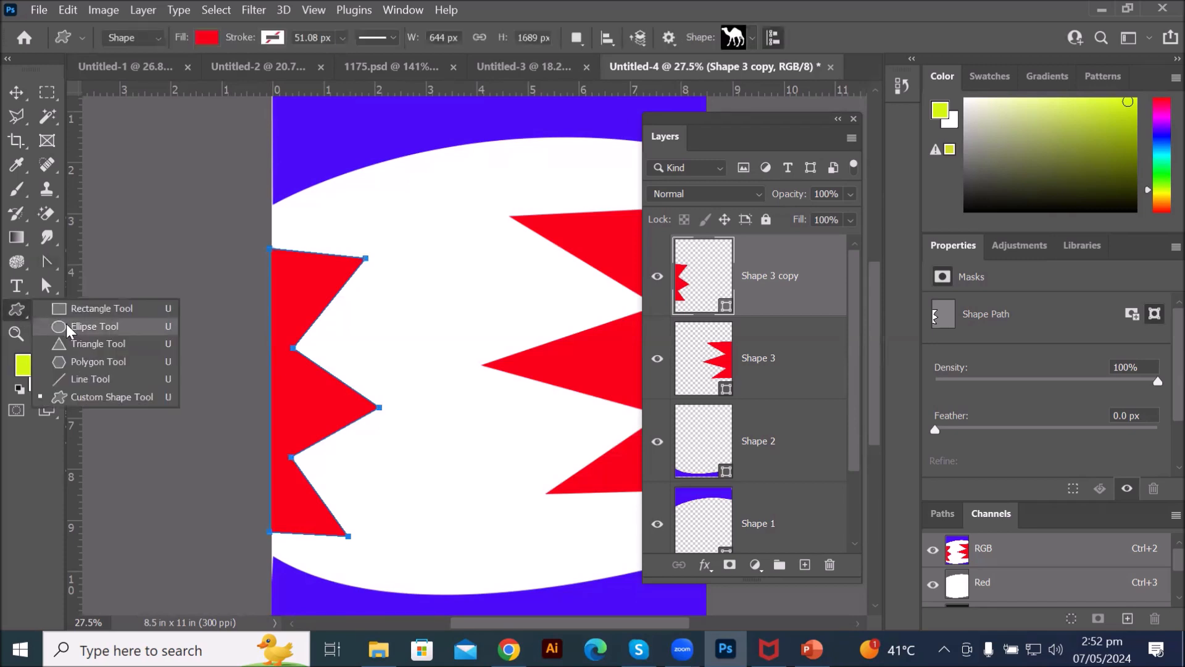
click(107, 327)
drag(398, 224, 474, 532)
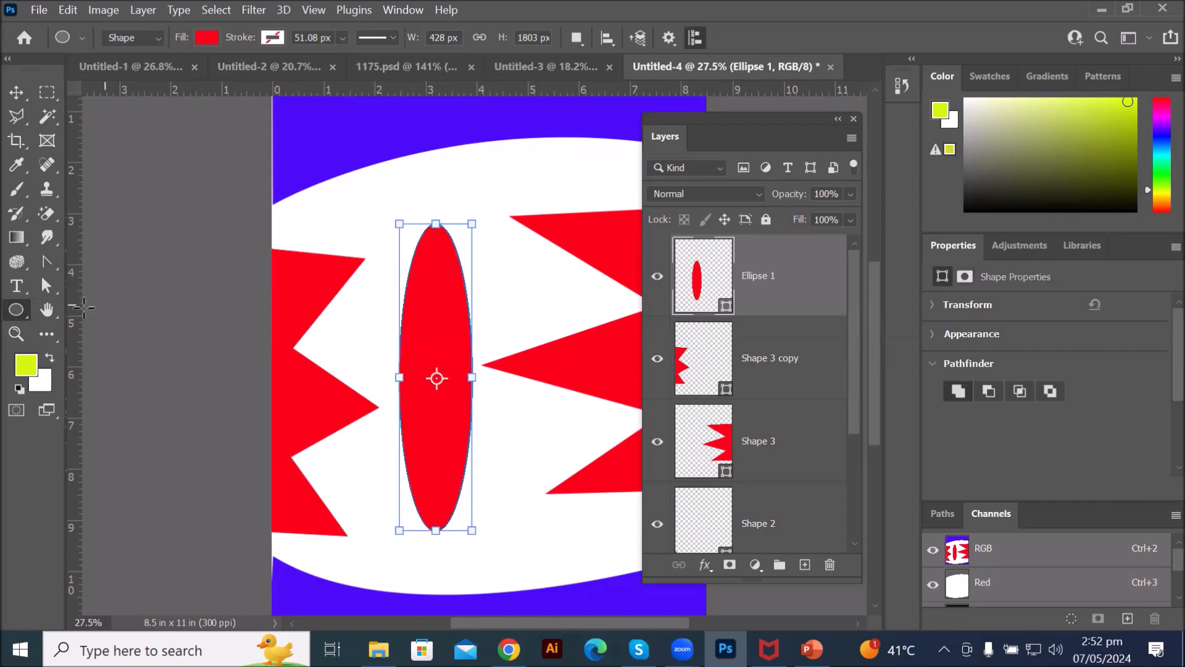
Step: Turn the ellipse's top anchor into a sharp corner with the Convert Point tool
click(49, 287)
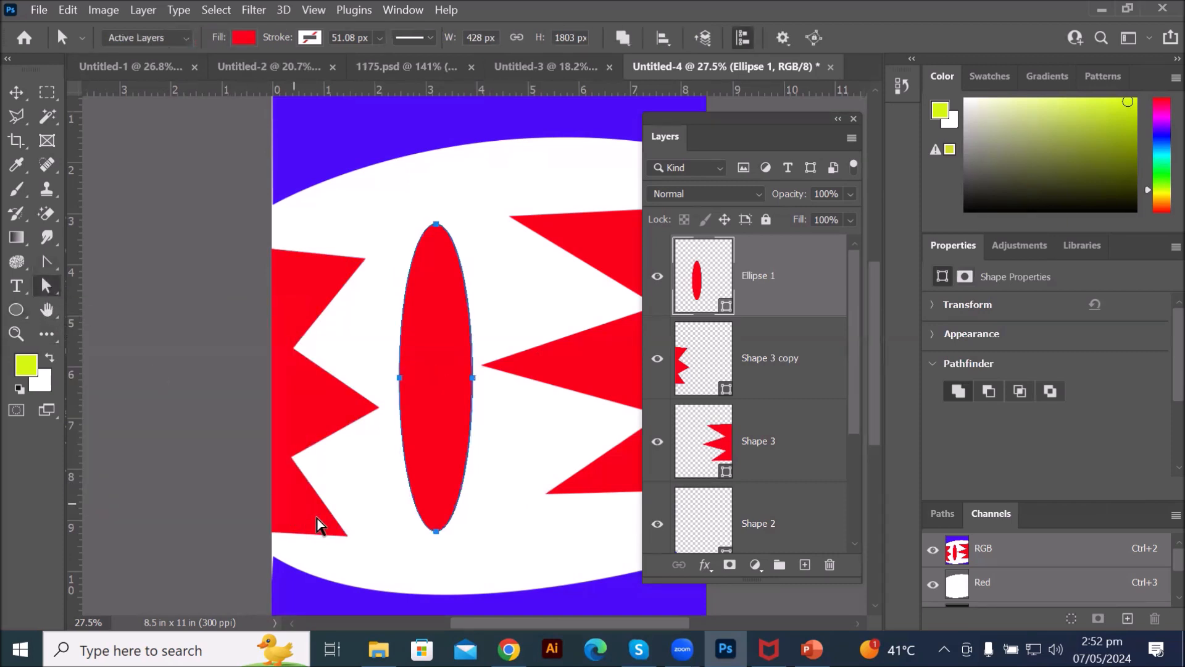
click(436, 225)
scroll(442, 233, up, 5)
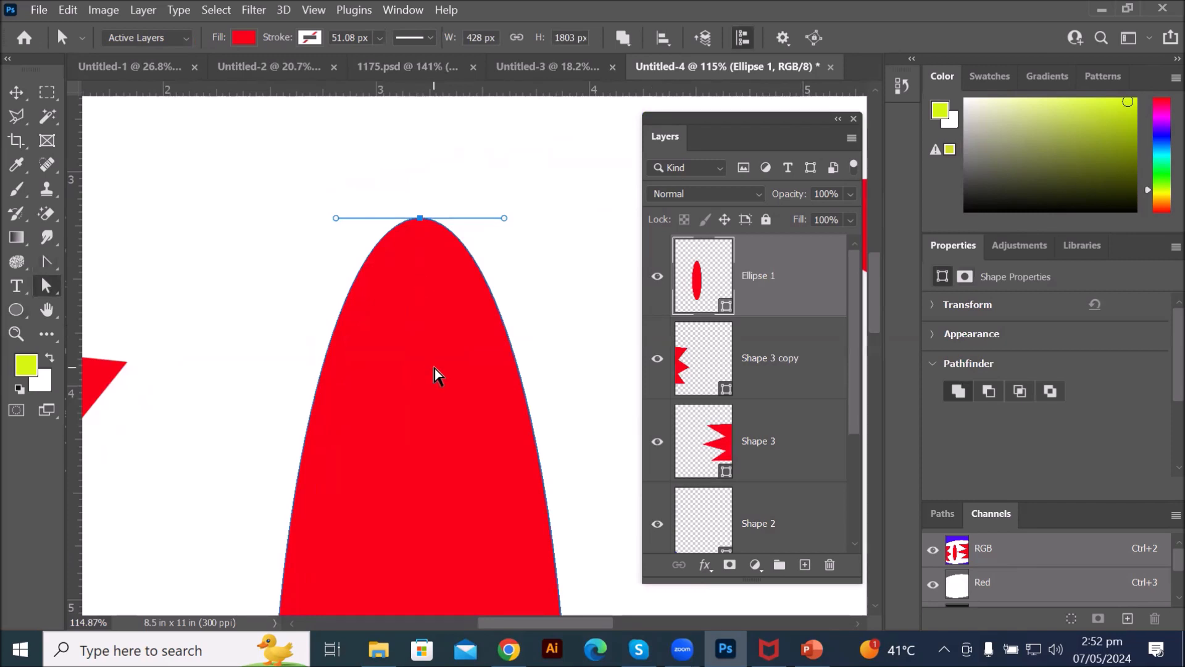
click(48, 267)
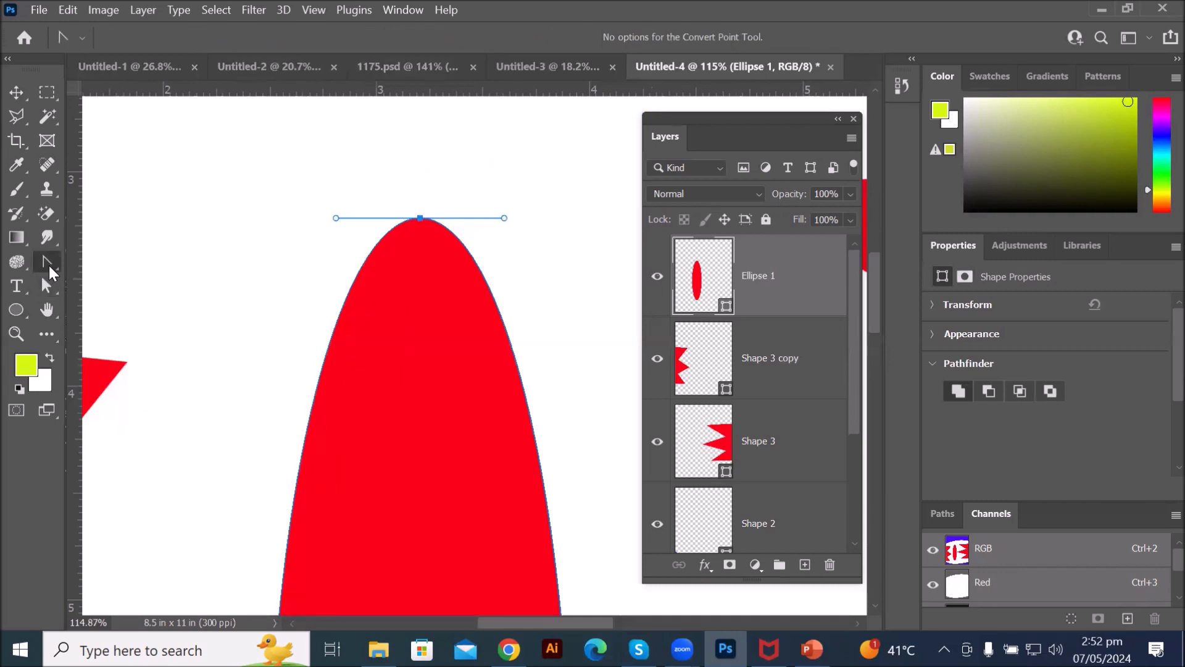
right_click(49, 267)
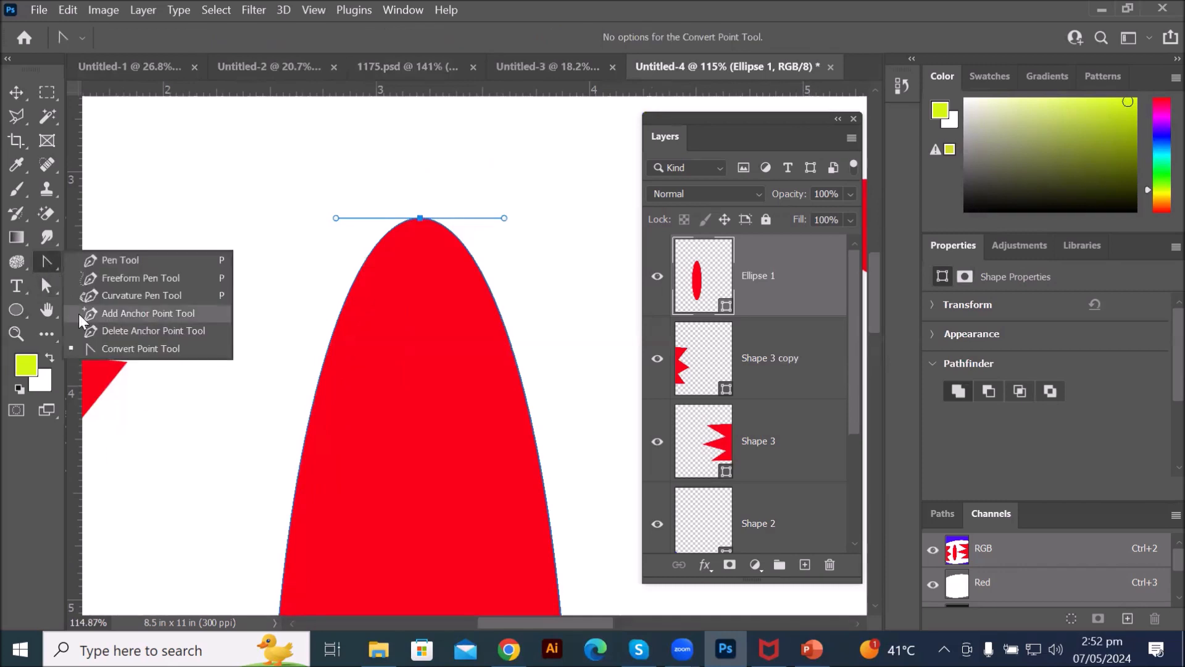
click(121, 350)
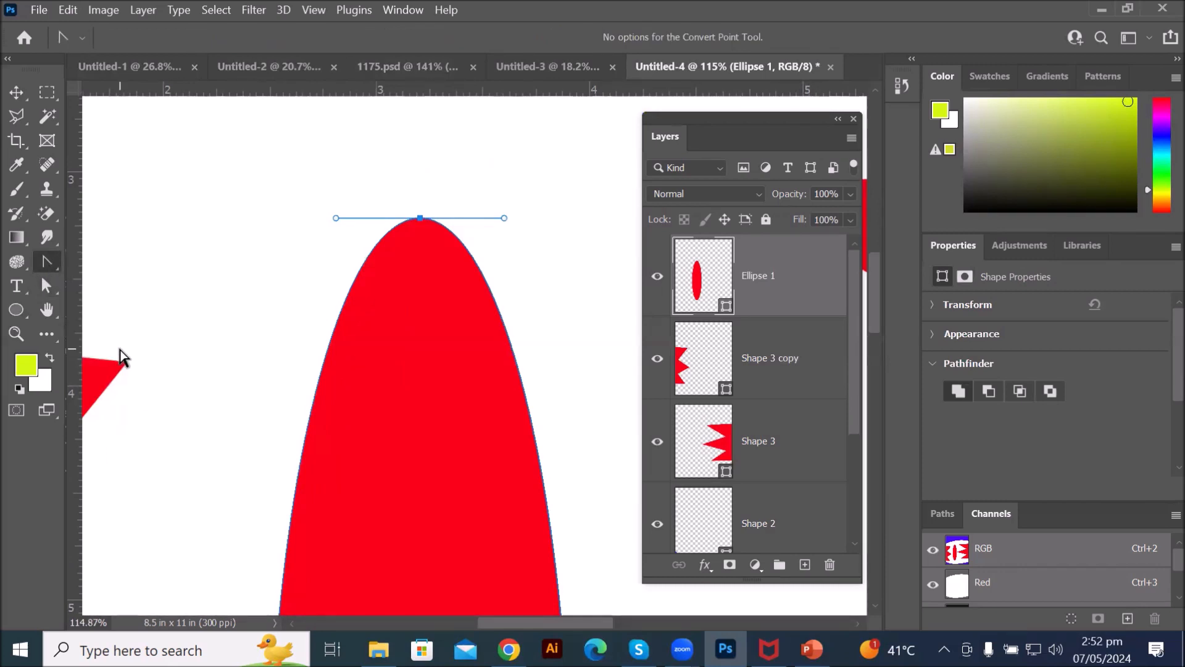
click(420, 219)
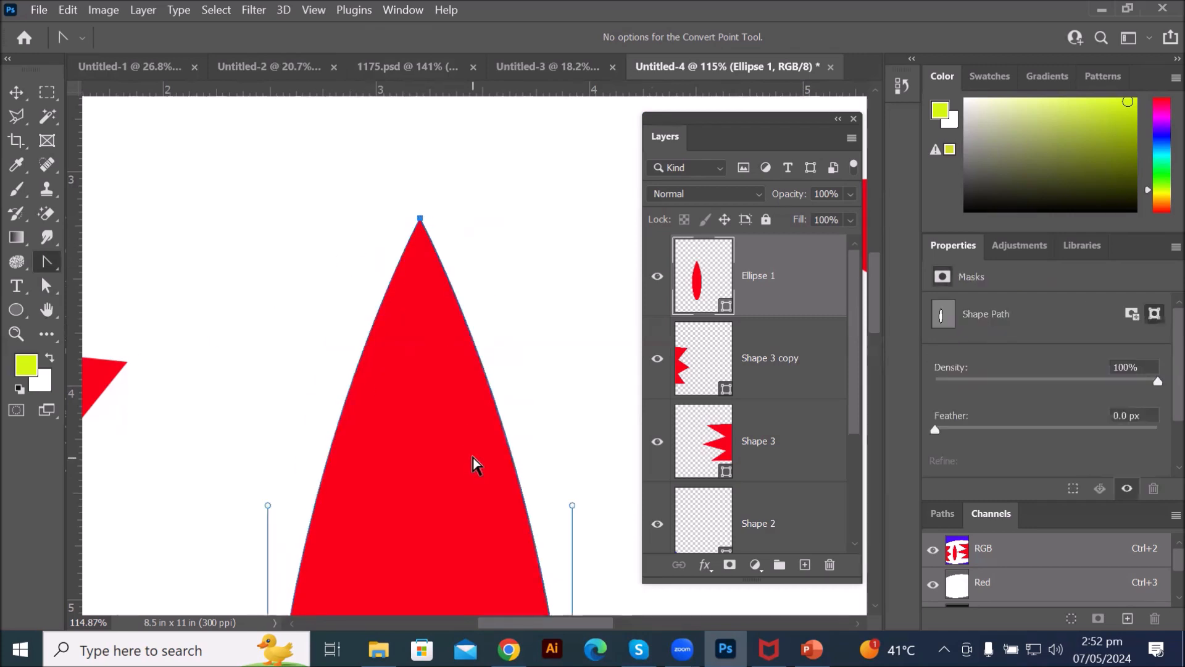
Step: Convert the ellipse's bottom anchor and both side anchors to corner points, turning it into a straight-sided diamond
alt+scroll(477, 462, down, 5)
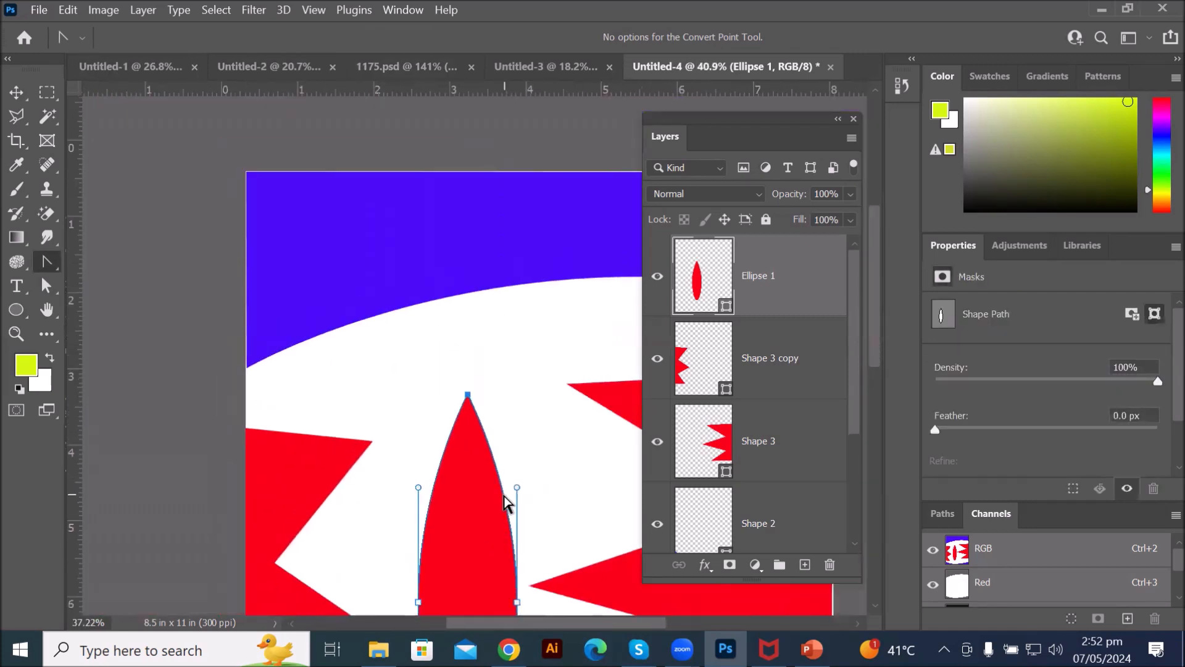
alt+scroll(505, 504, down, 3)
alt+scroll(450, 519, up, 2)
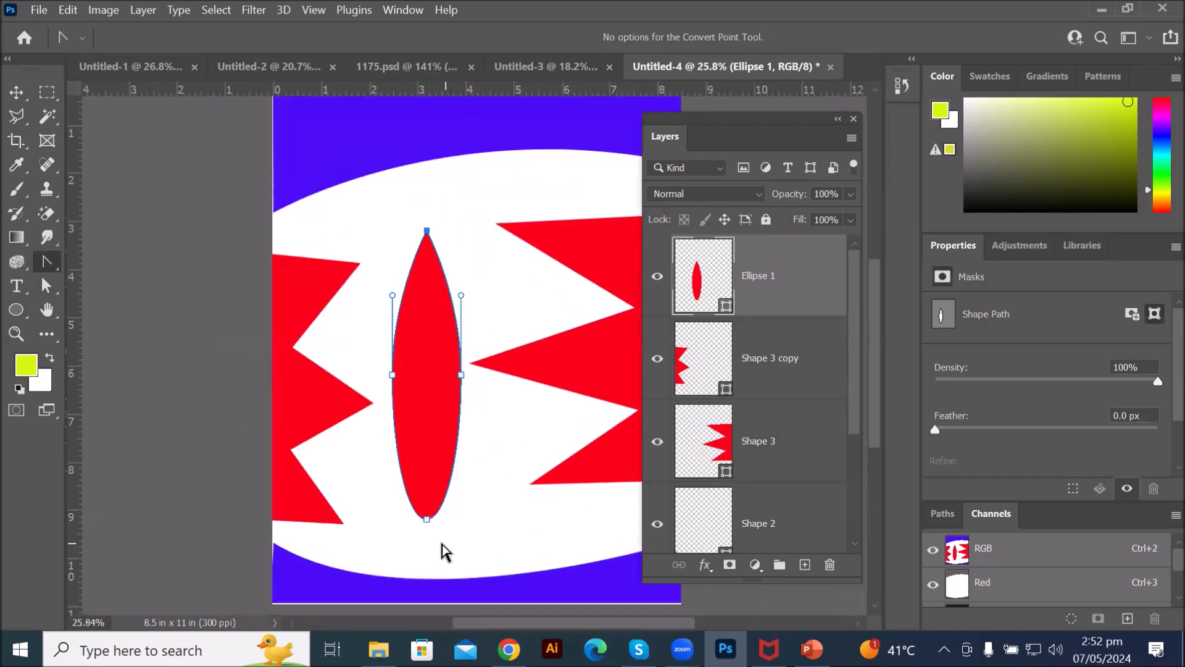
click(427, 520)
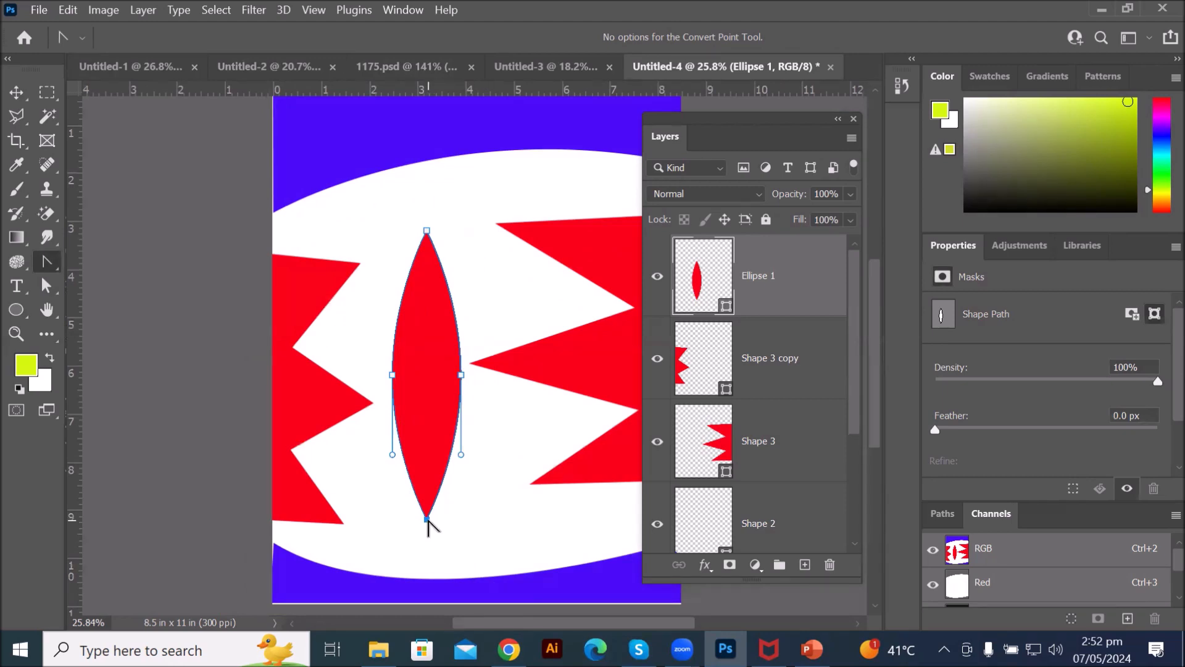
drag(427, 519, 305, 520)
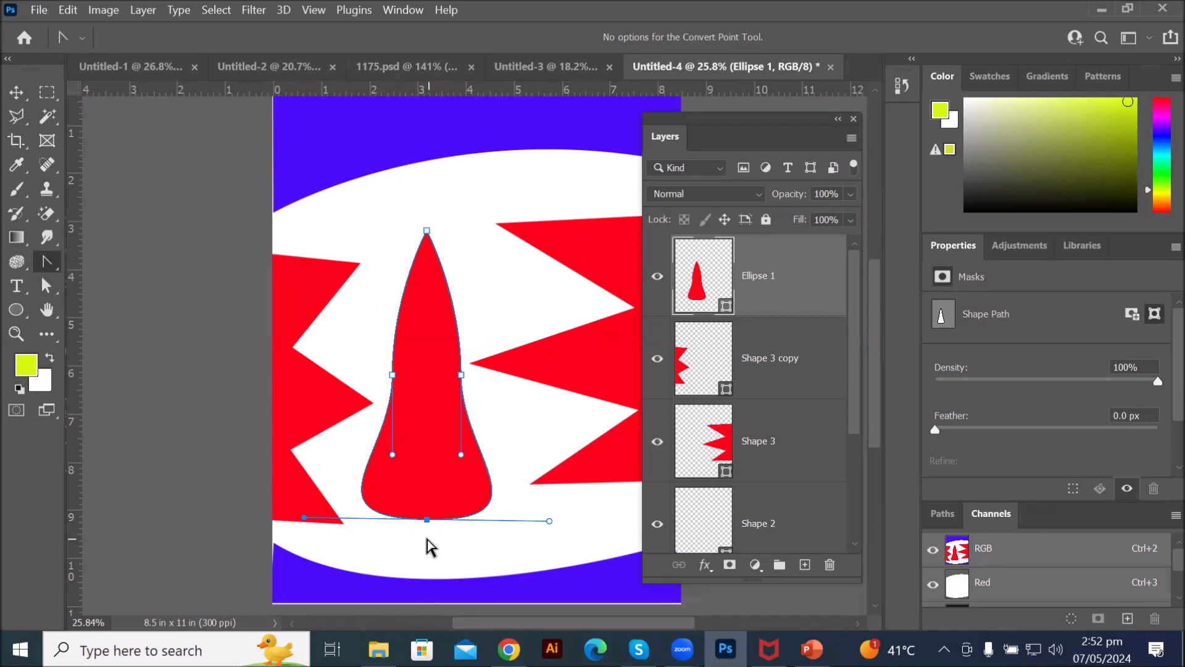
click(427, 520)
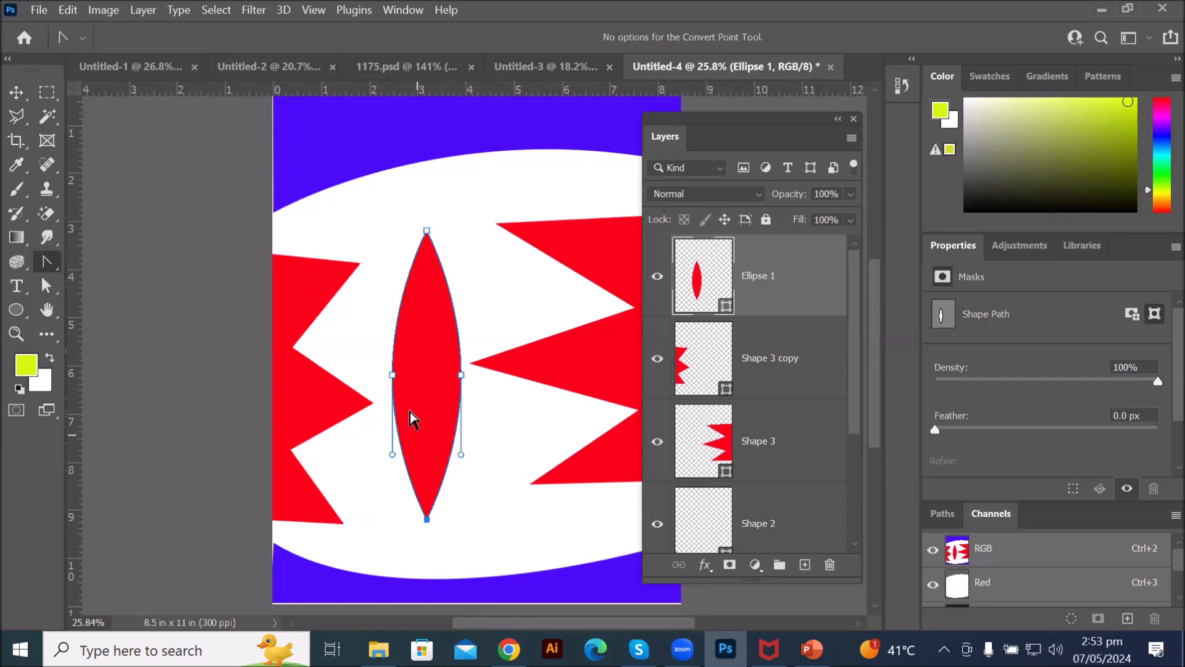
click(394, 375)
click(461, 375)
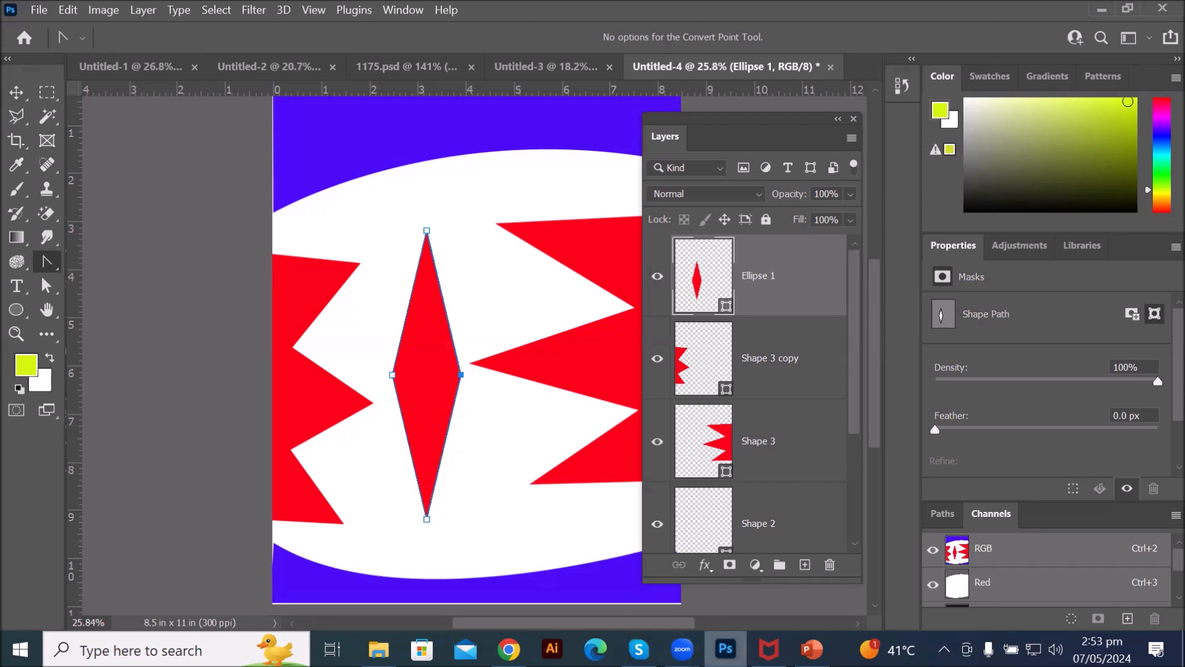
Step: Close the Untitled-1 document without saving it and switch to the 1175.psd business card document
click(725, 649)
click(726, 650)
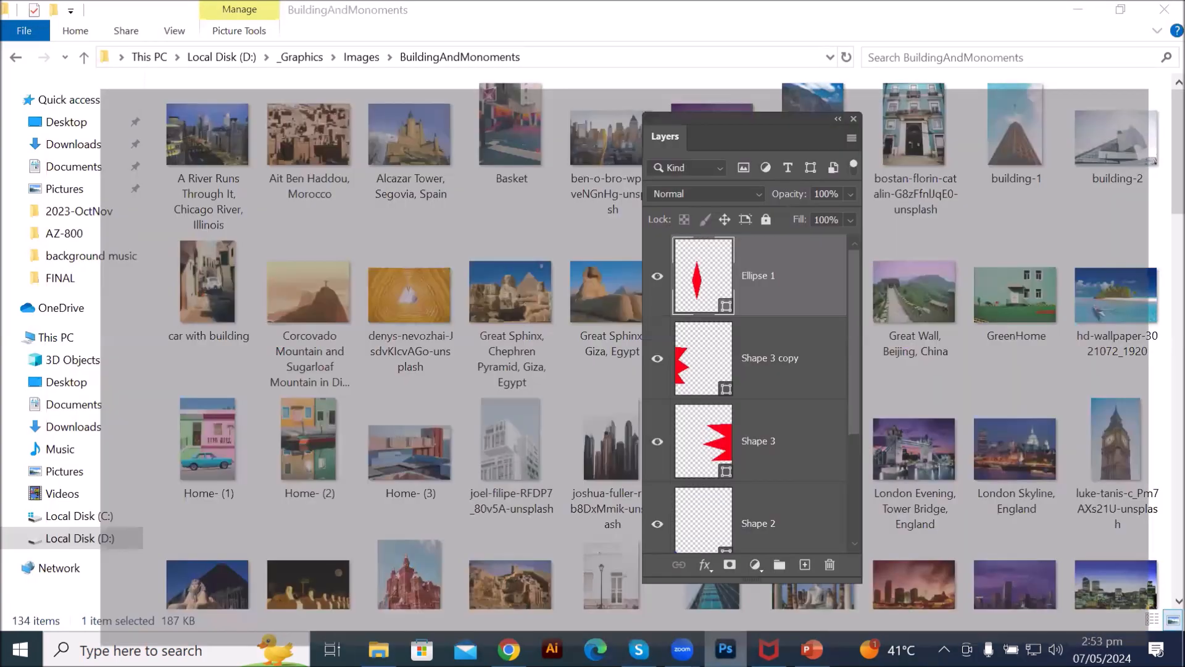
click(258, 61)
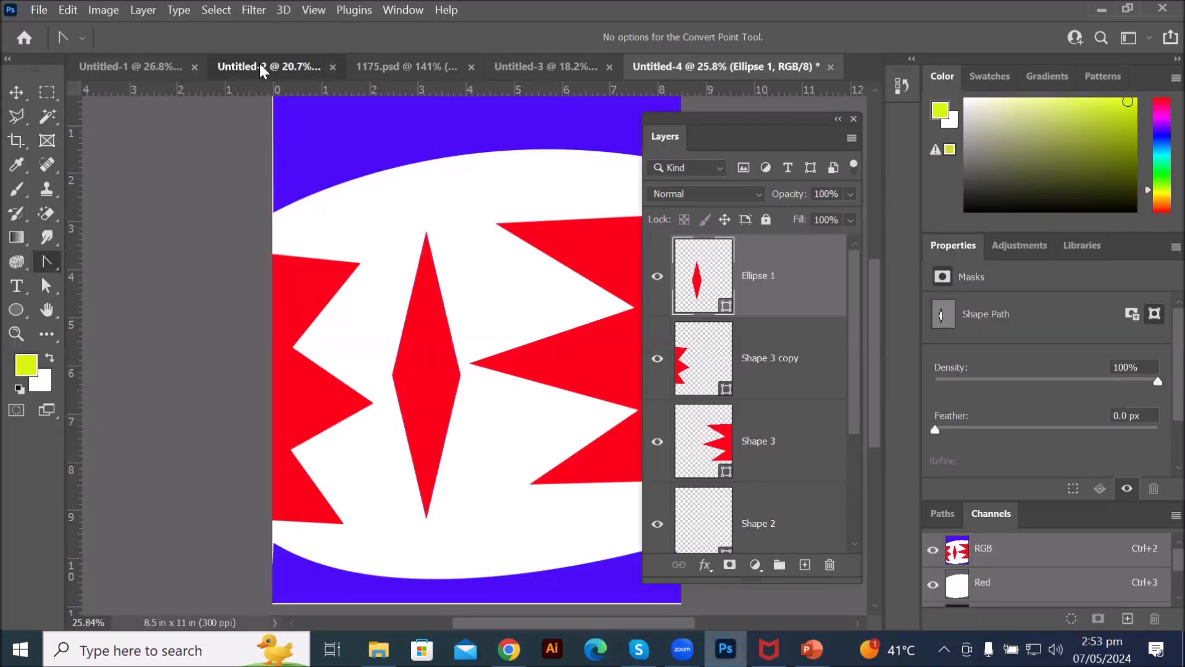
click(147, 65)
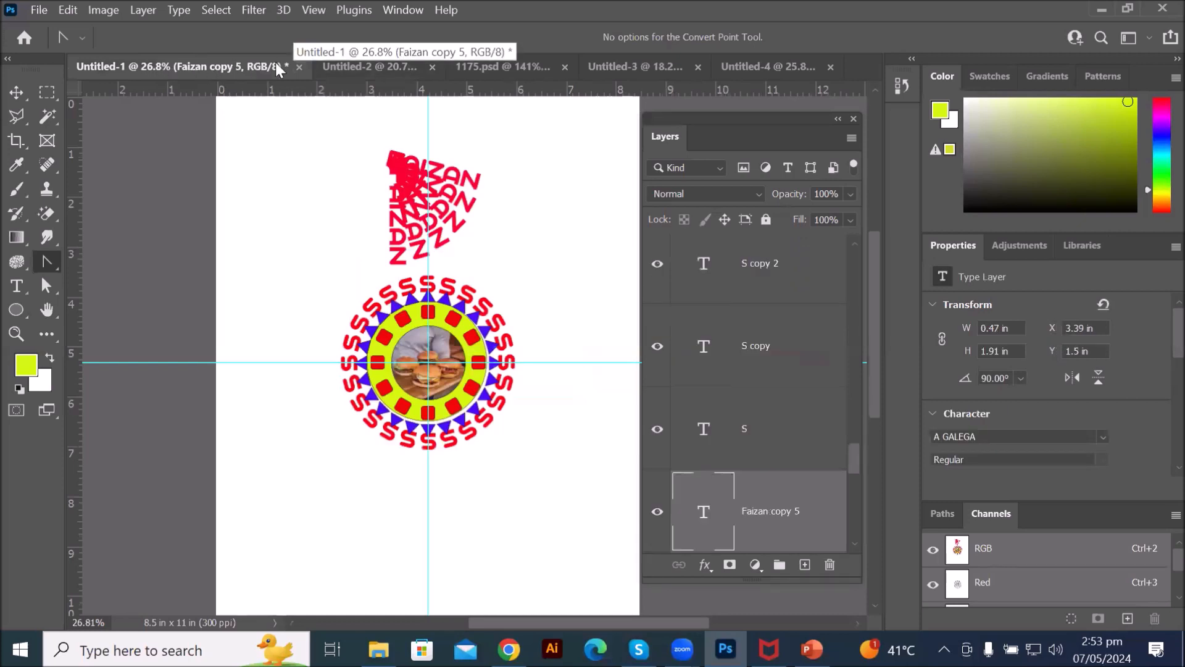
click(299, 66)
click(648, 269)
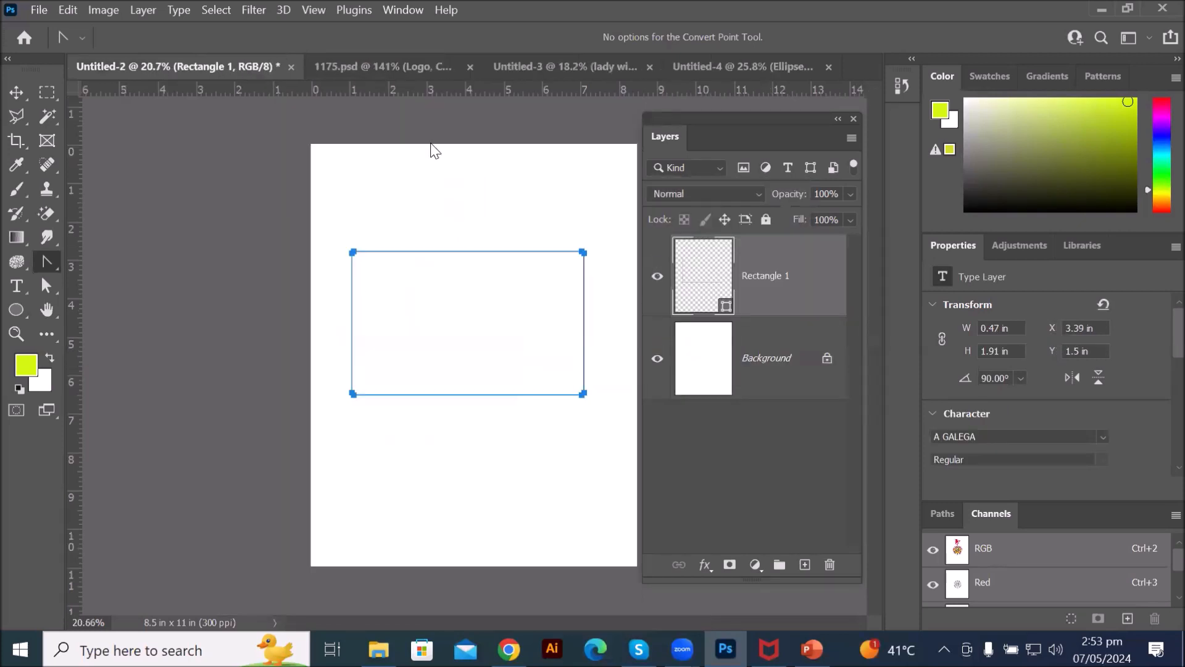
click(333, 66)
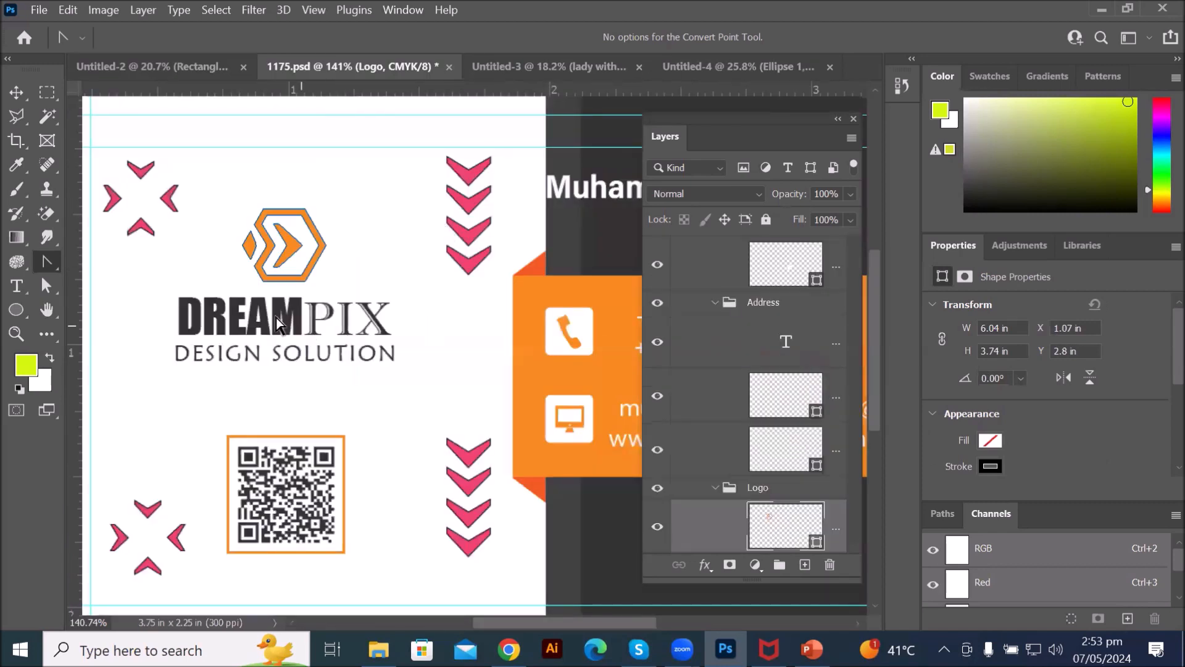
scroll(264, 225, up, 3)
scroll(304, 258, up, 2)
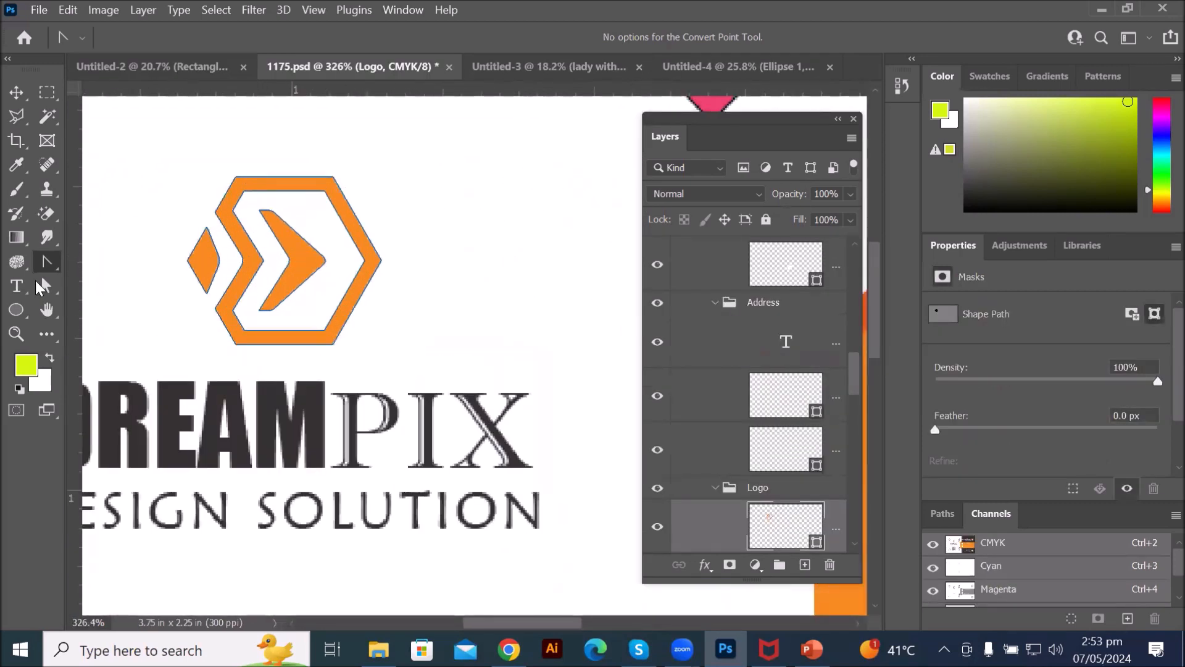
click(19, 310)
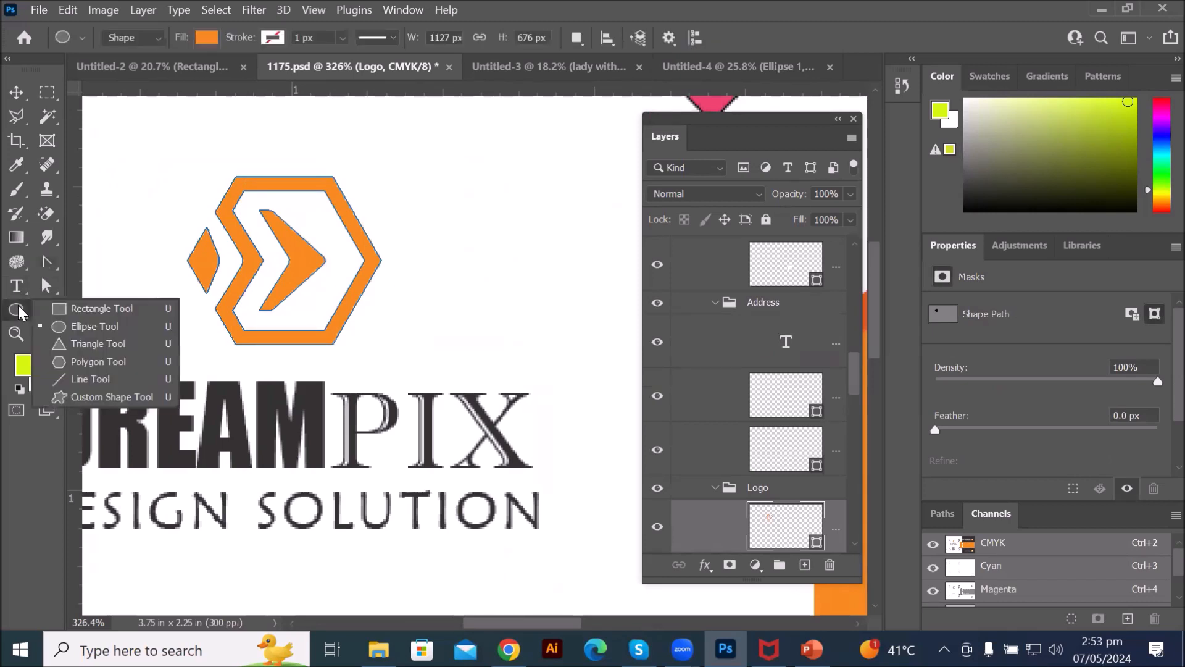
click(61, 308)
drag(434, 174, 529, 336)
drag(527, 349, 534, 350)
key(ctrl+z)
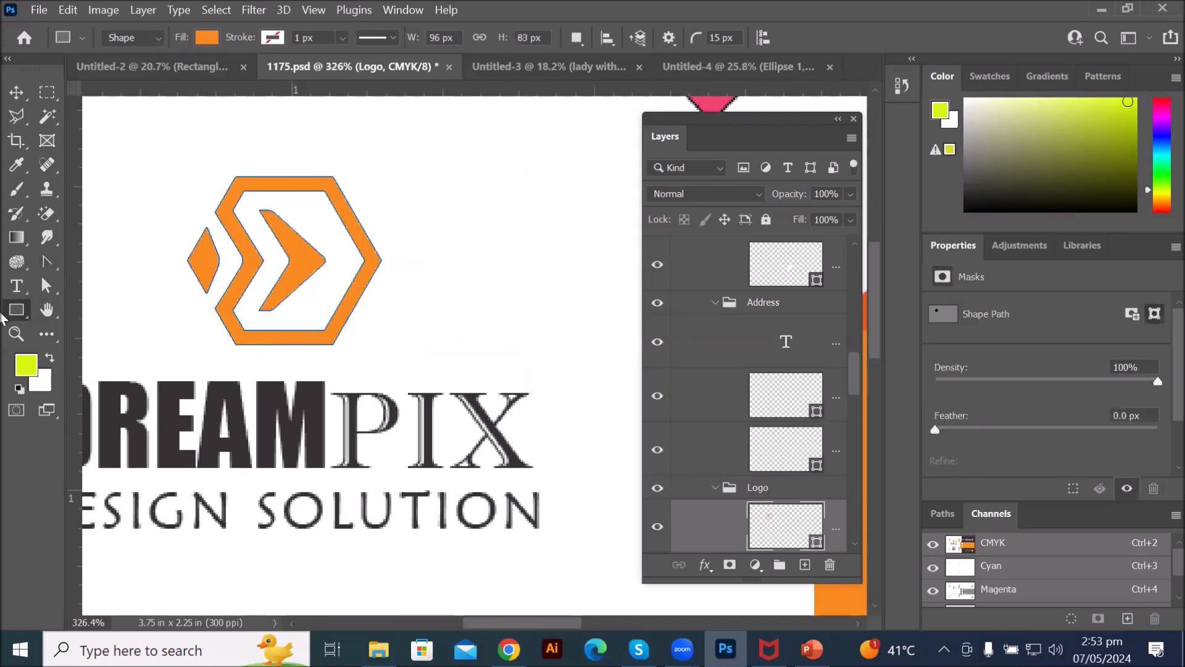
click(475, 252)
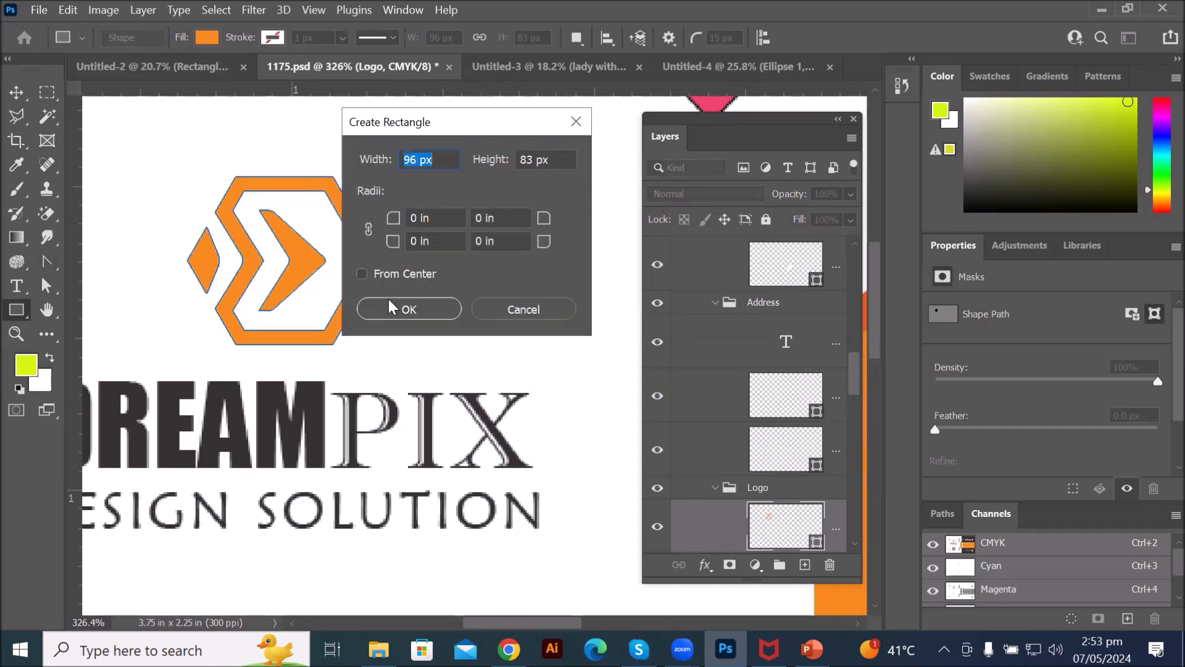
click(500, 310)
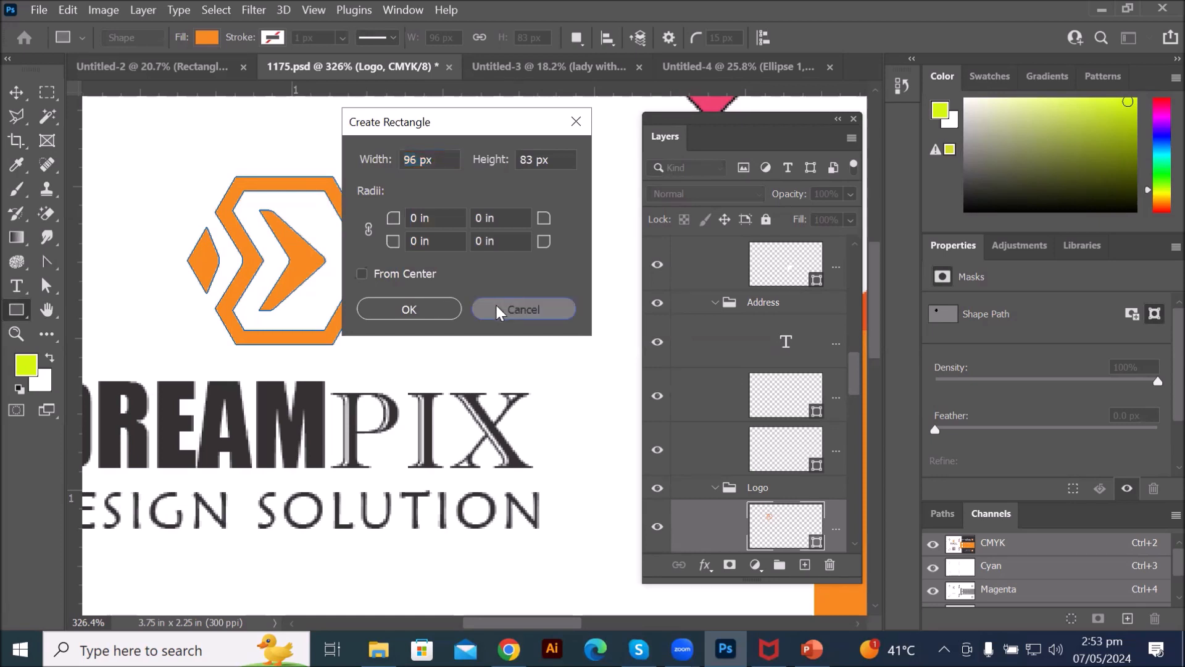
Step: Draw an orange rectangle about 57 px wide and 84 px high with 15 px rounded corners beside the hexagon logo
right_click(14, 314)
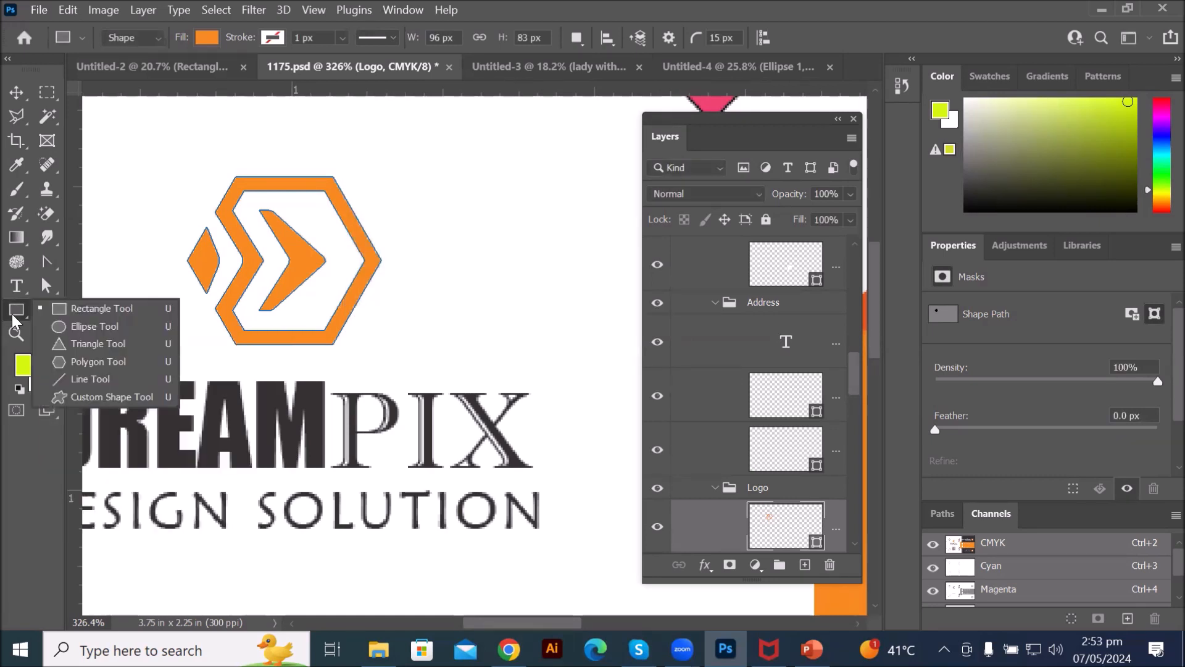
click(83, 309)
drag(439, 178, 553, 347)
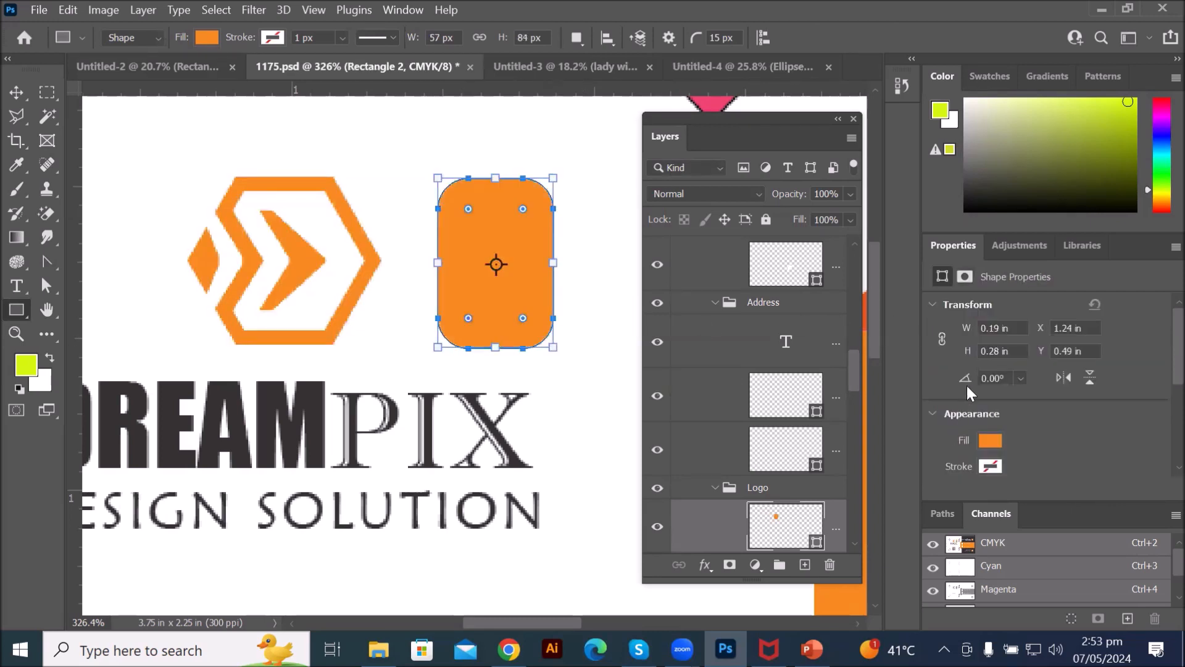
Step: Set all four corner radii of the rectangle beside the logo to 0 px
mouse_move(960, 253)
mouse_down()
mouse_move(688, 250)
mouse_move(199, 200)
mouse_move(173, 168)
mouse_up()
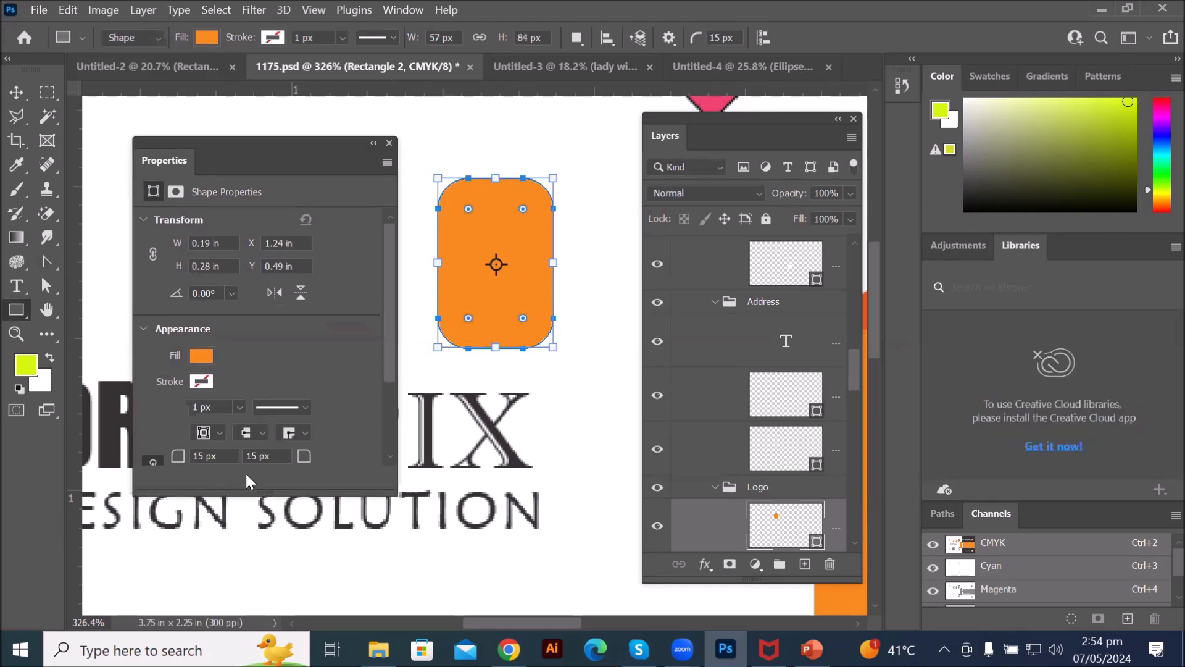
drag(221, 494, 216, 562)
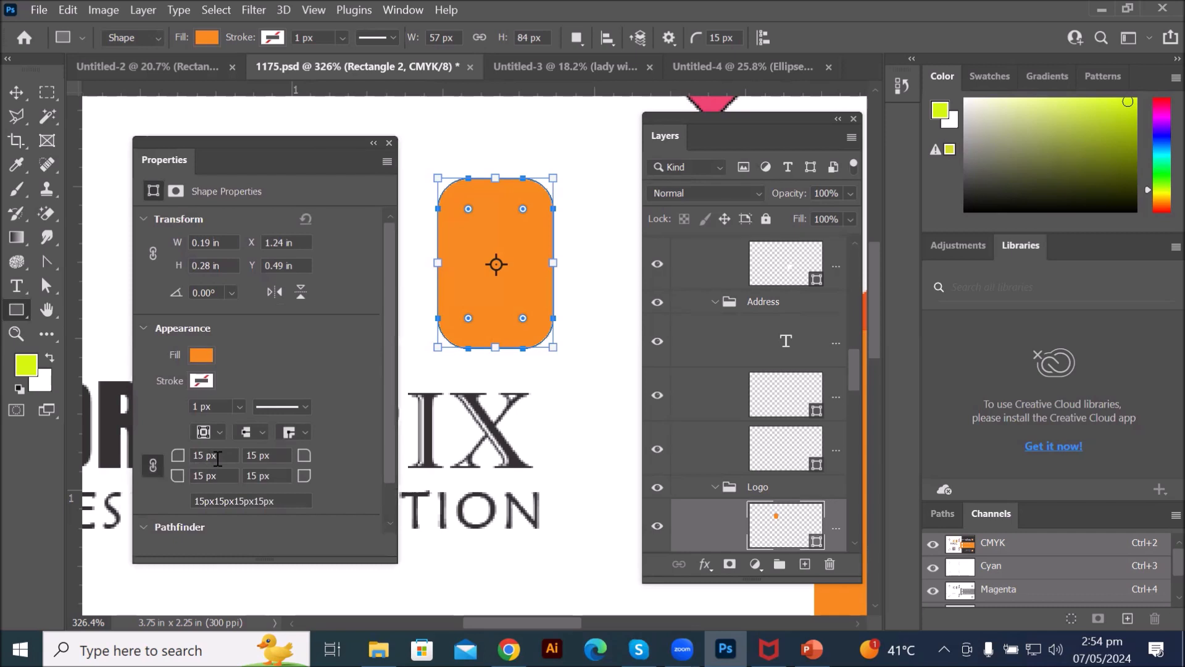
double_click(207, 457)
text(0)
click(202, 476)
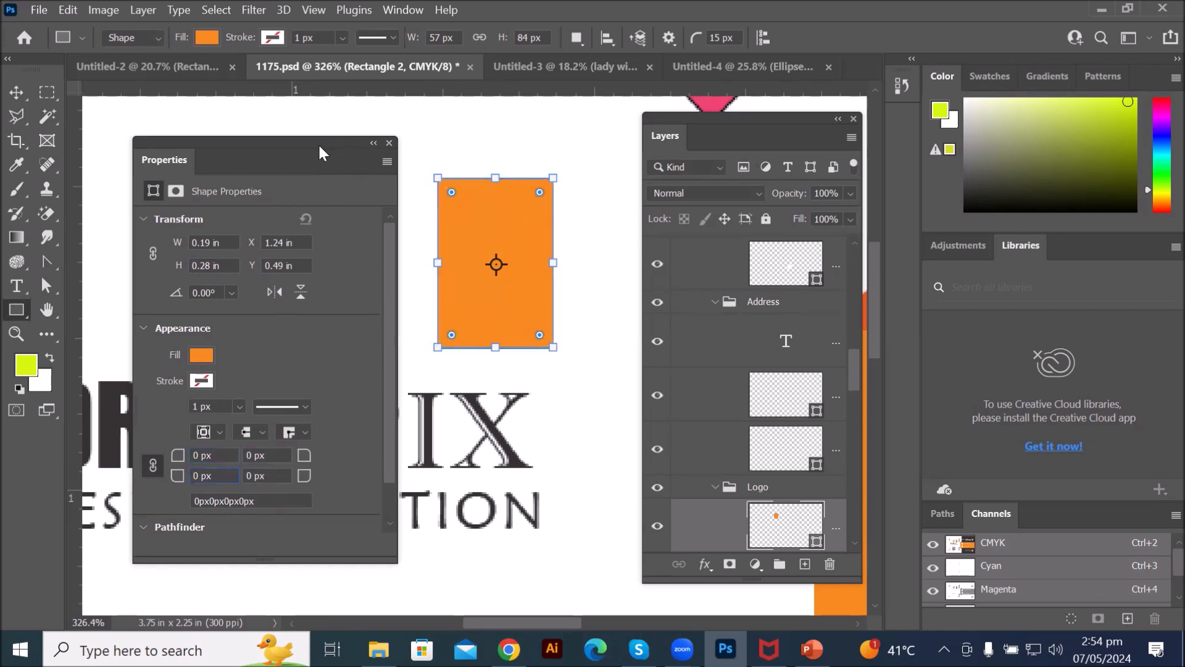
drag(307, 146, 932, 284)
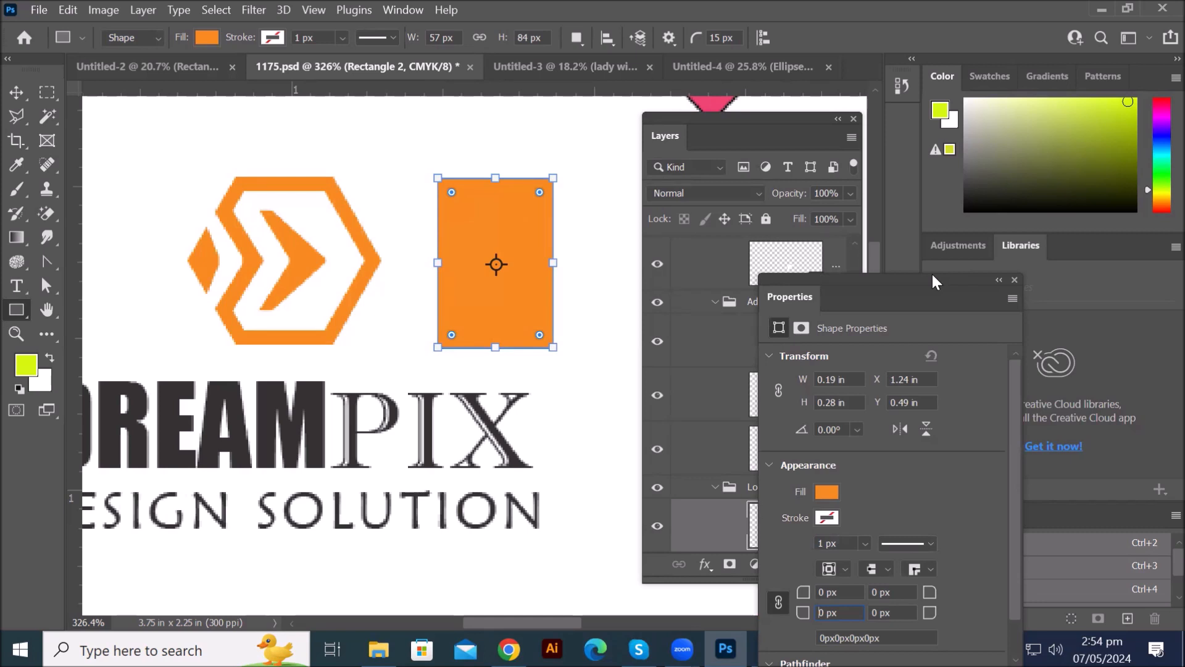
Step: Remove the rectangle's fill and give it a black stroke of about 7.41 px
click(207, 39)
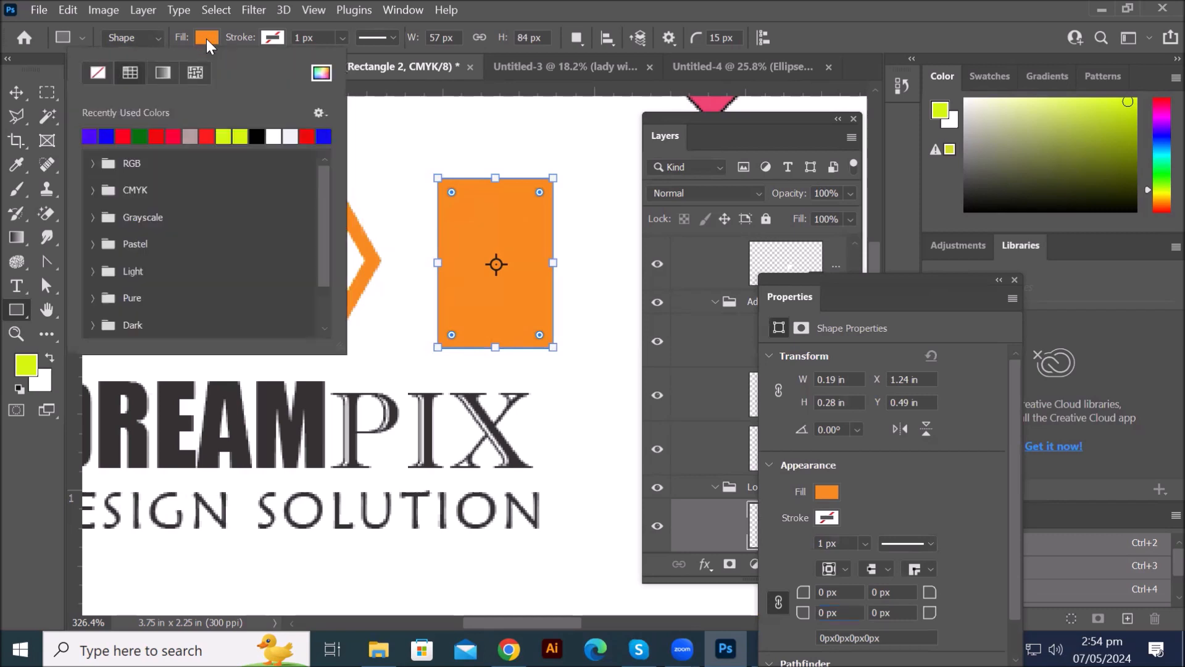
click(100, 75)
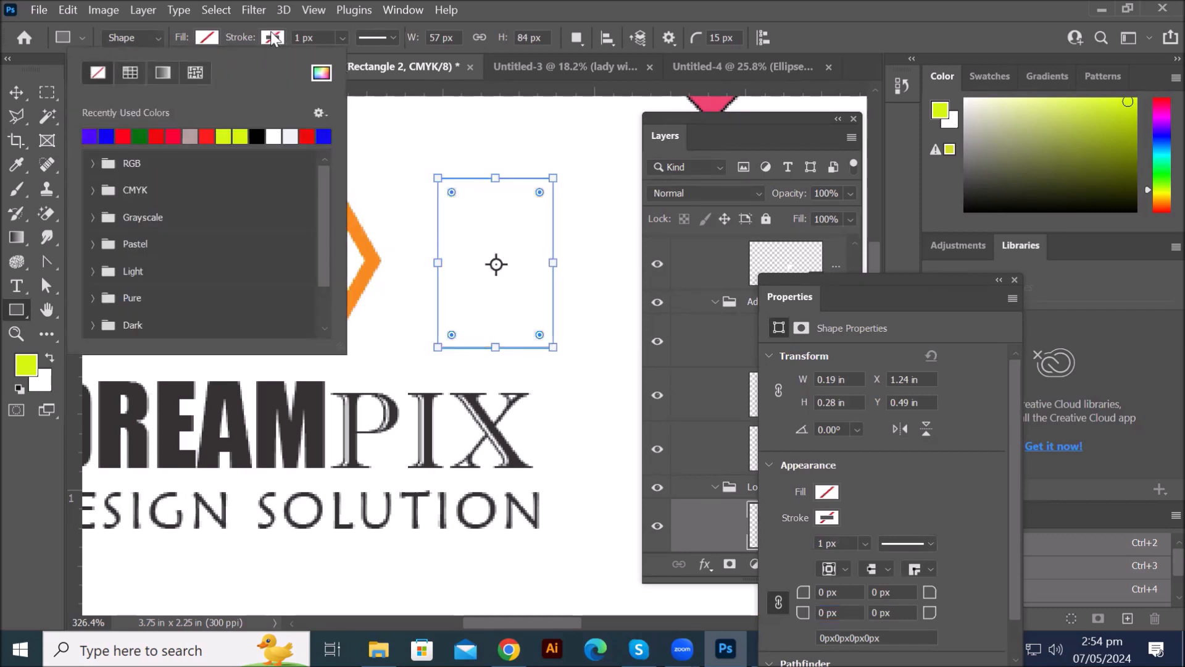
click(273, 38)
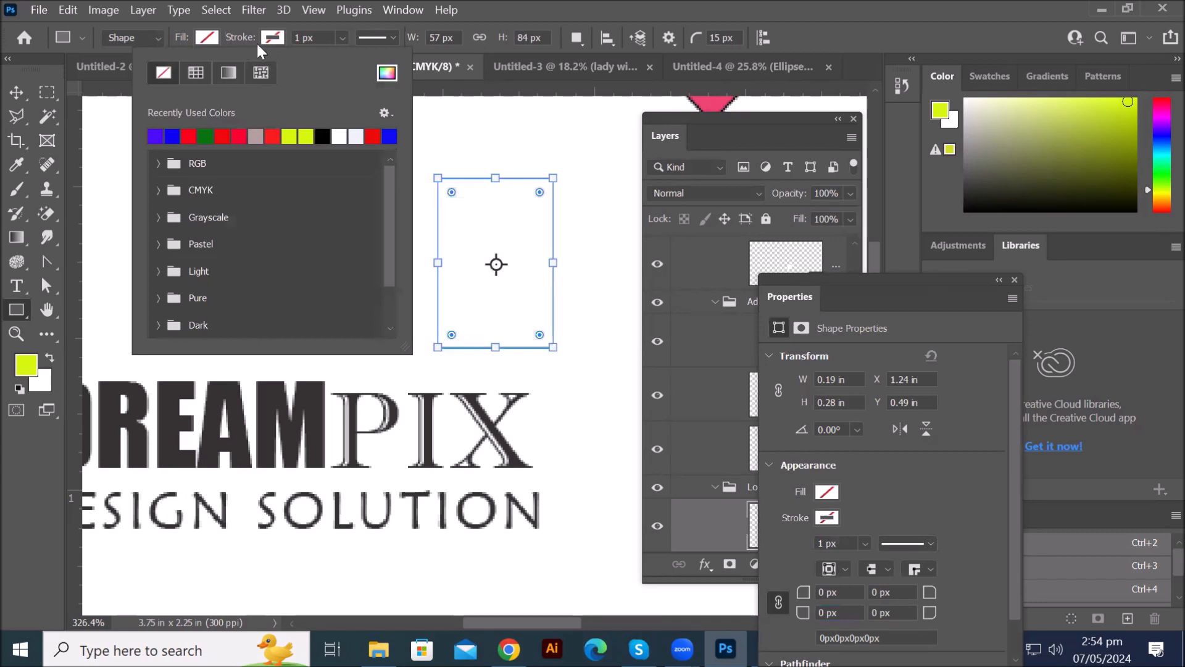
click(341, 39)
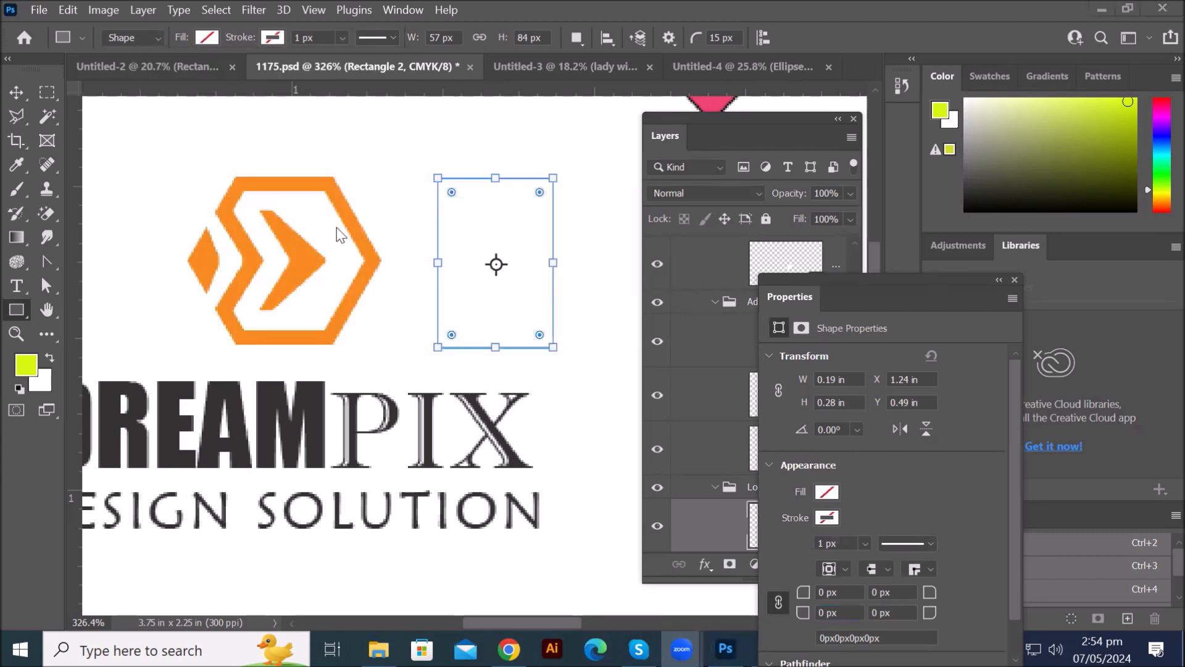
click(342, 38)
mouse_move(347, 58)
mouse_down()
mouse_move(365, 61)
mouse_move(355, 61)
mouse_up()
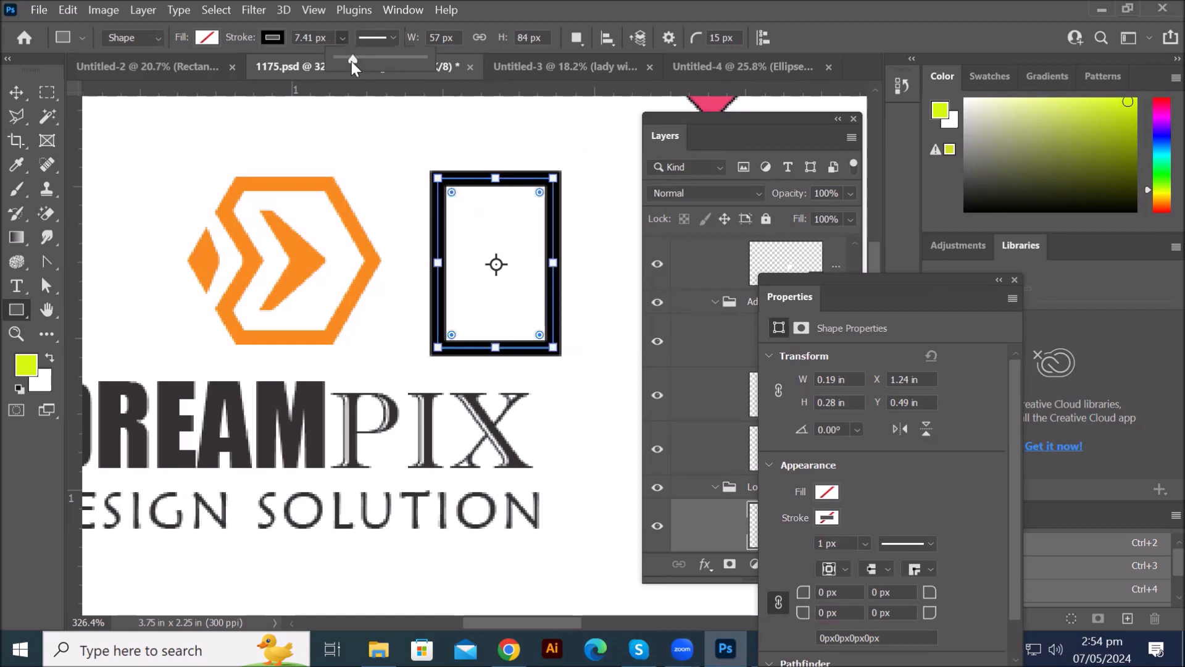
click(272, 38)
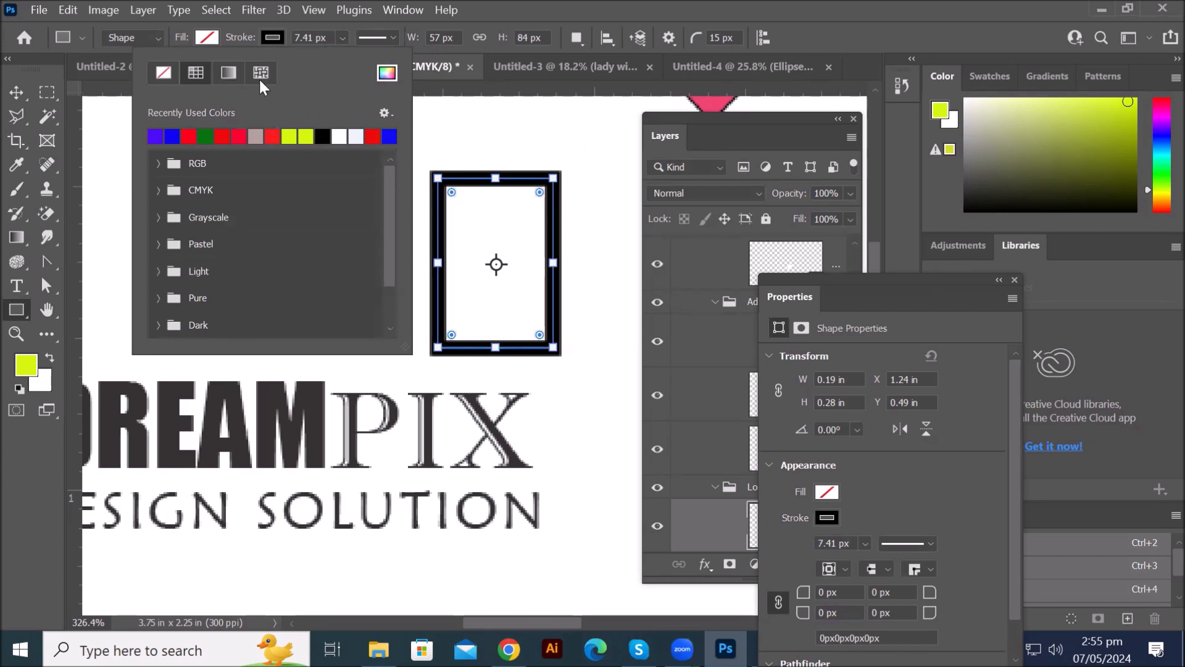
click(387, 76)
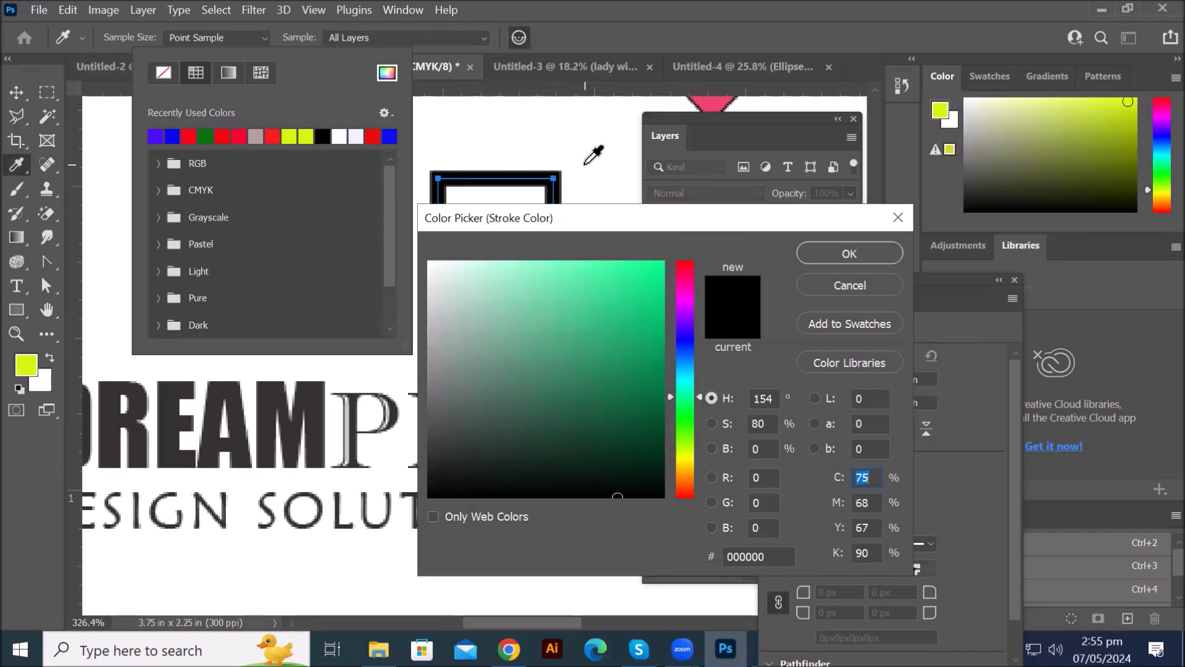
key(Escape)
key(Escape)
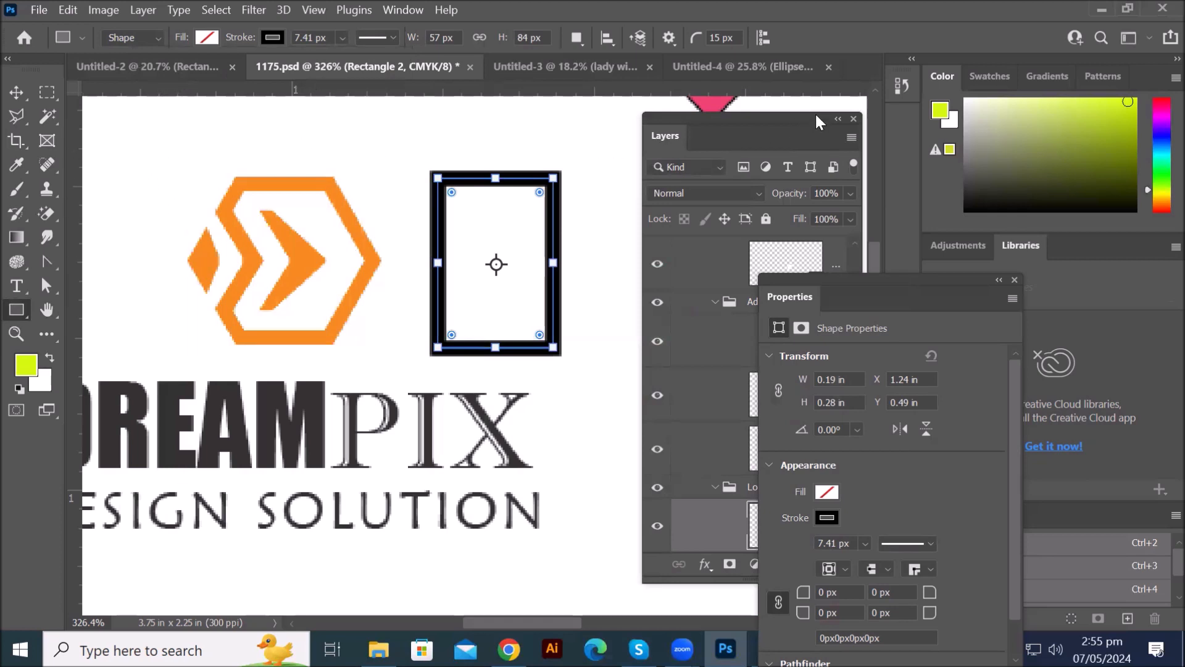
drag(875, 246, 876, 206)
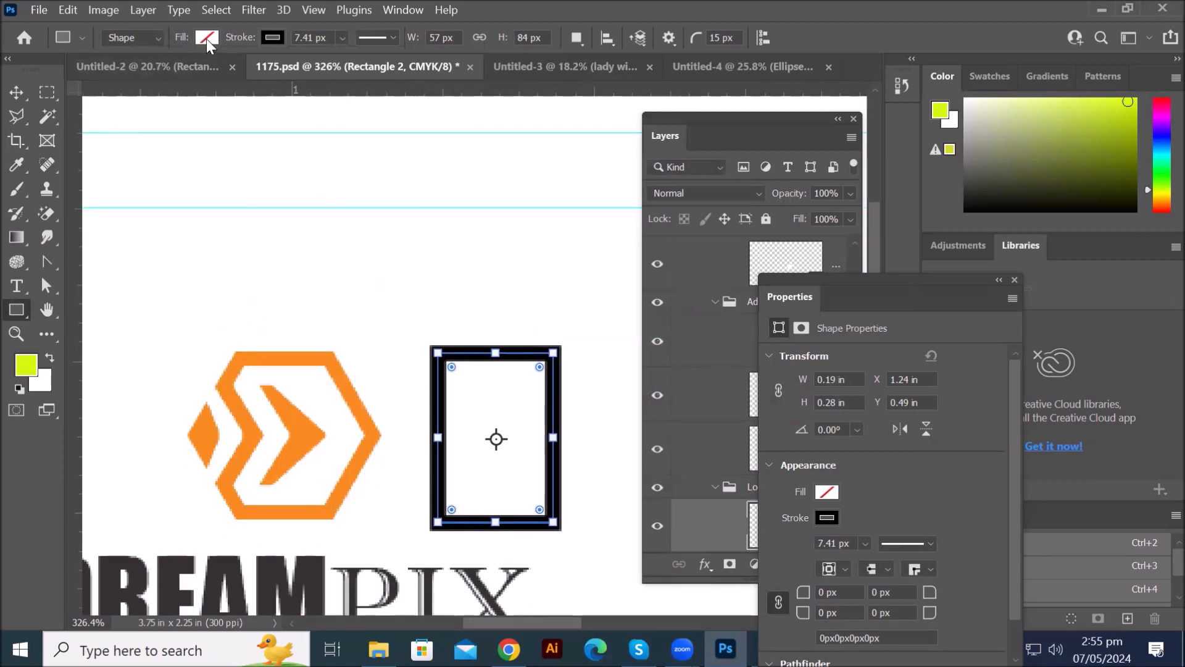
click(271, 38)
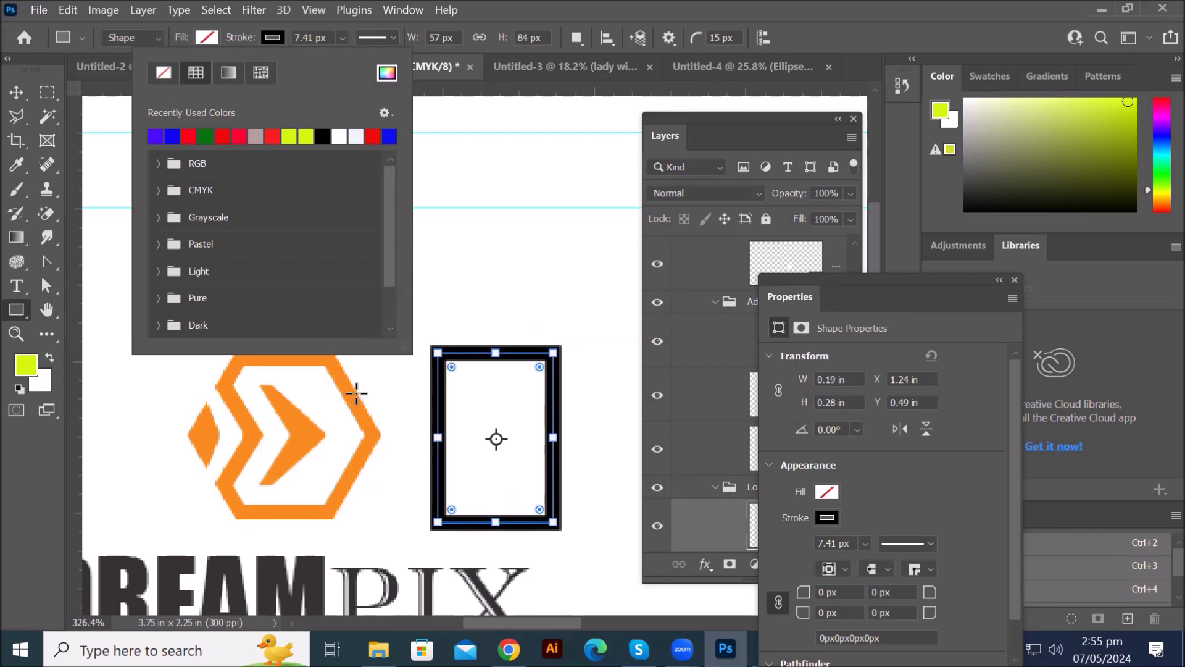
click(388, 73)
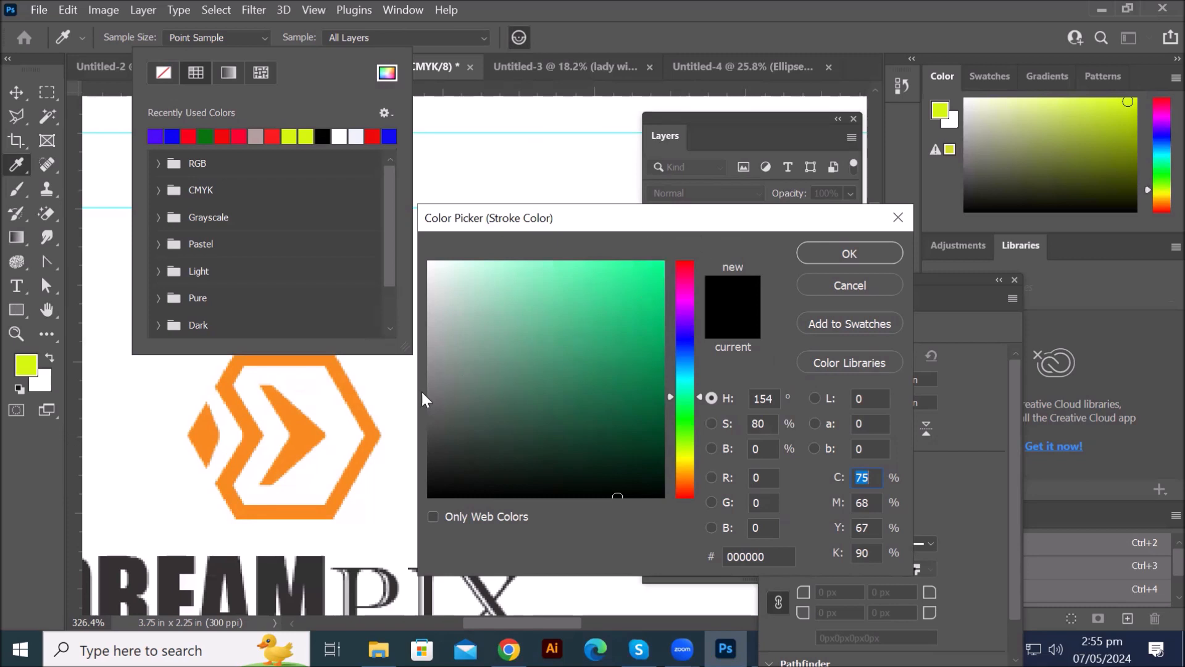
click(369, 403)
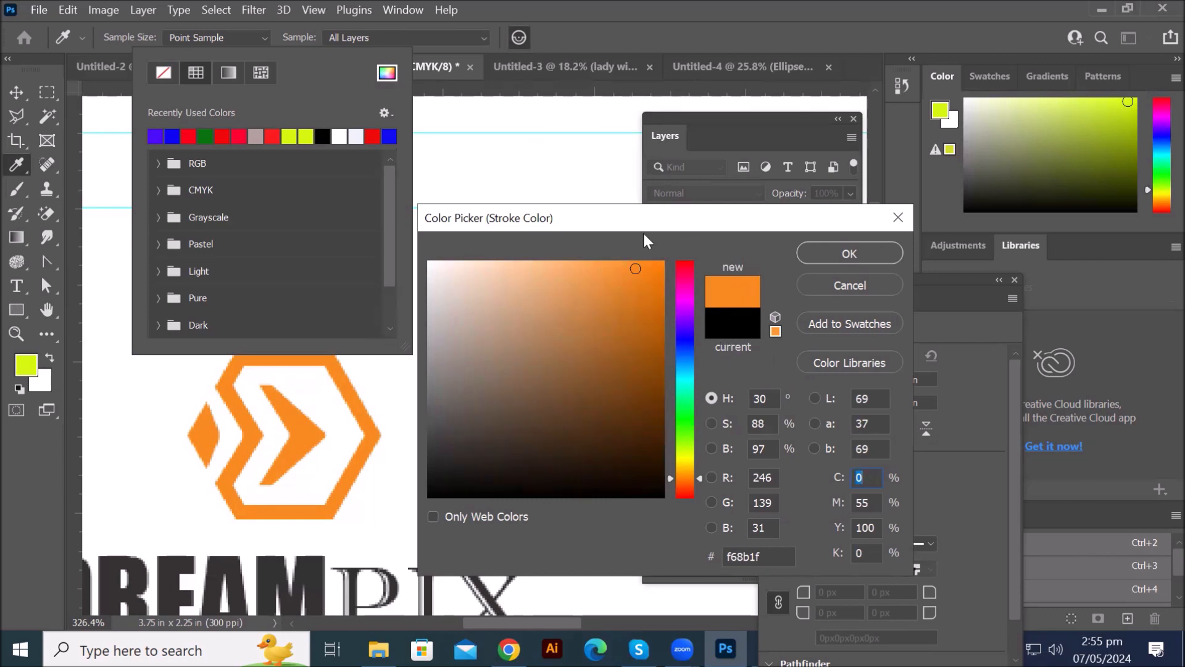
drag(643, 230, 750, 125)
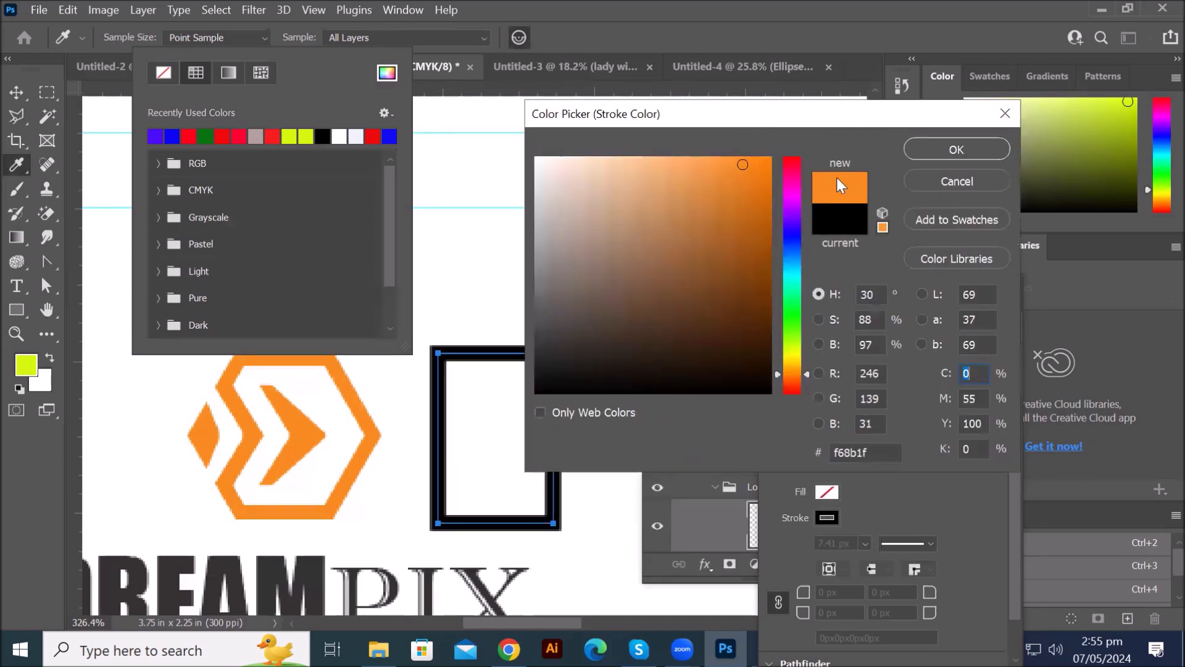
click(964, 181)
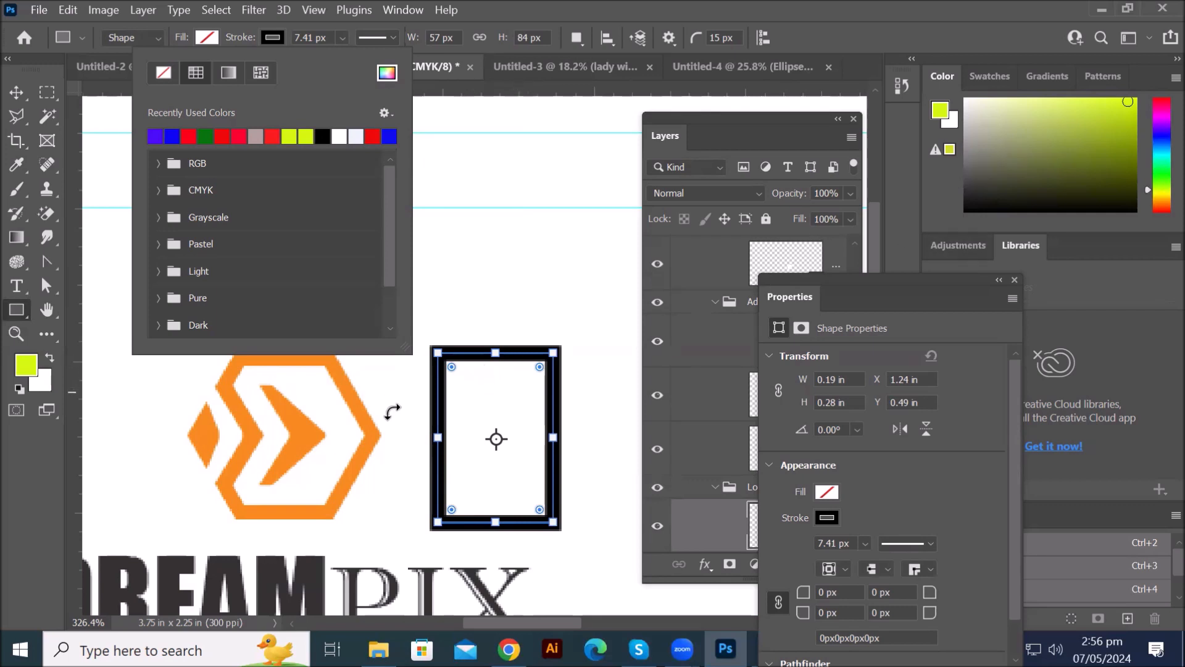
click(850, 280)
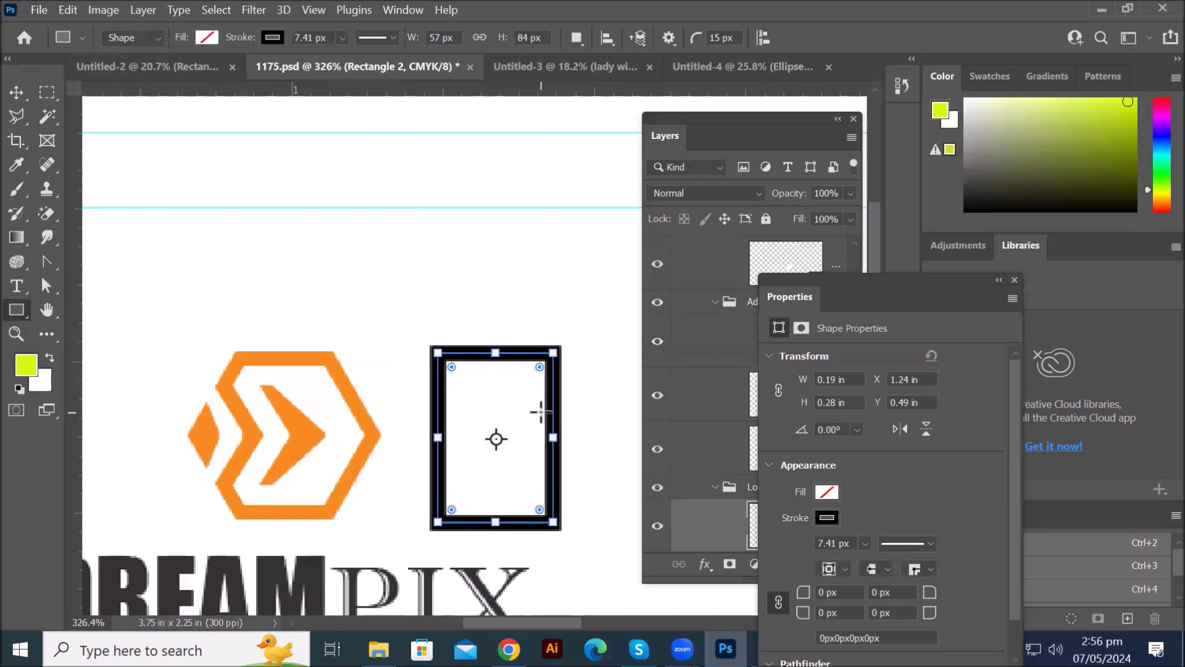
Step: Change the rectangle's stroke color to orange f68b1f, sampled from the hexagon logo, and switch to the Move tool
click(271, 38)
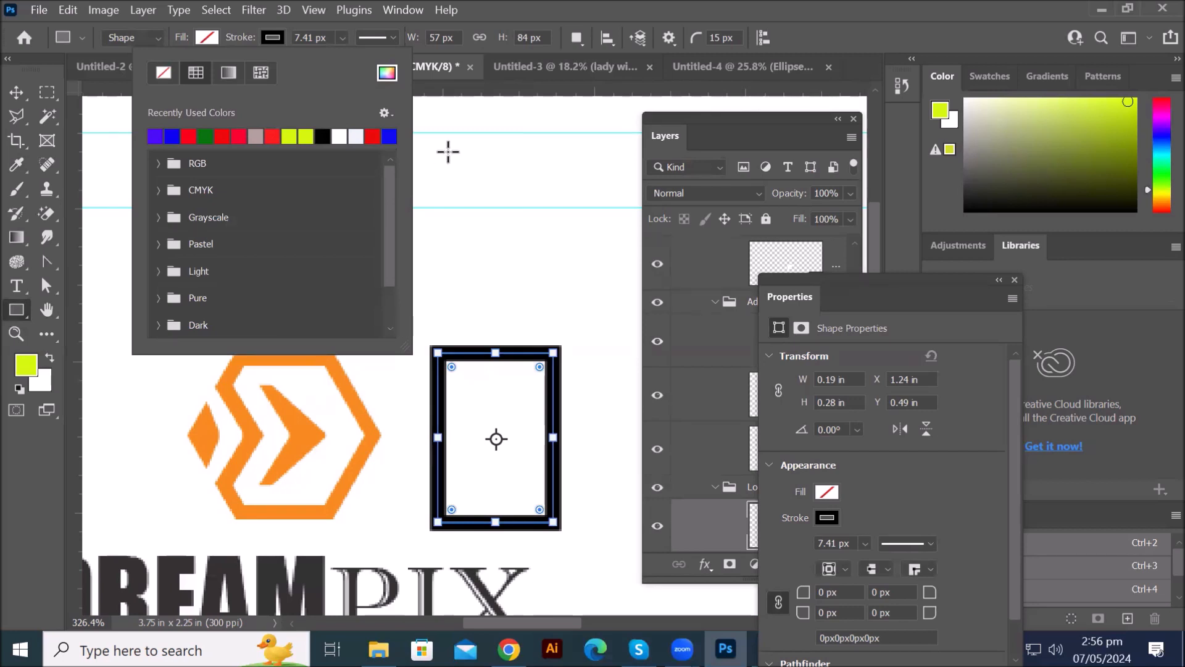
click(159, 164)
click(159, 207)
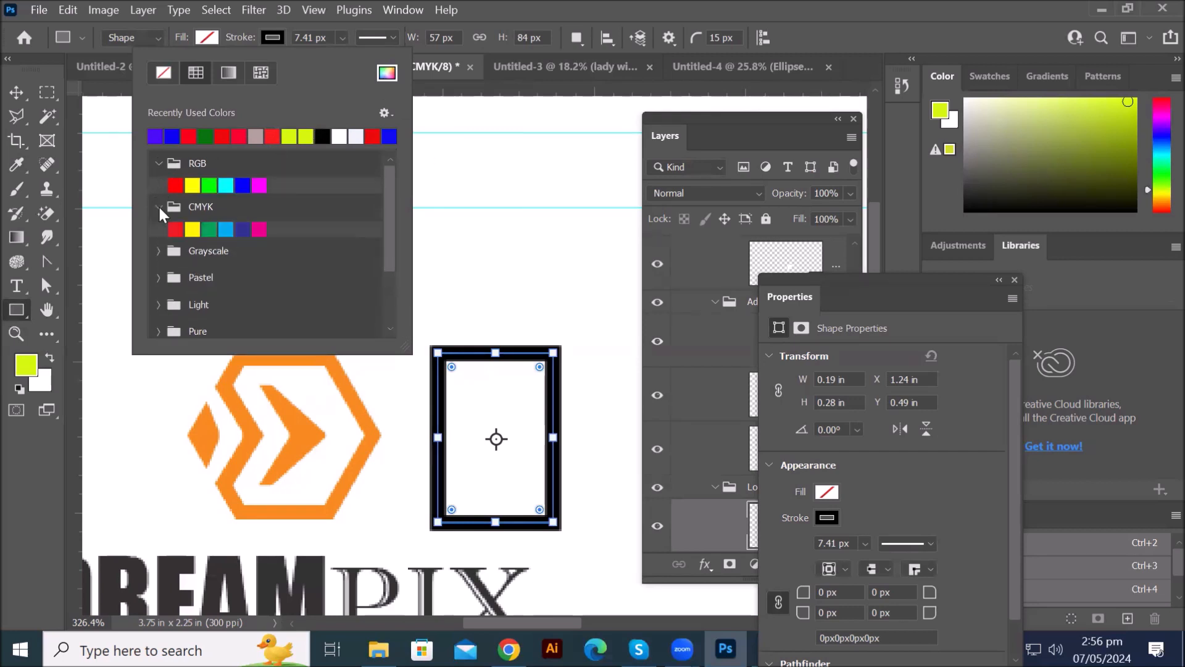
click(159, 250)
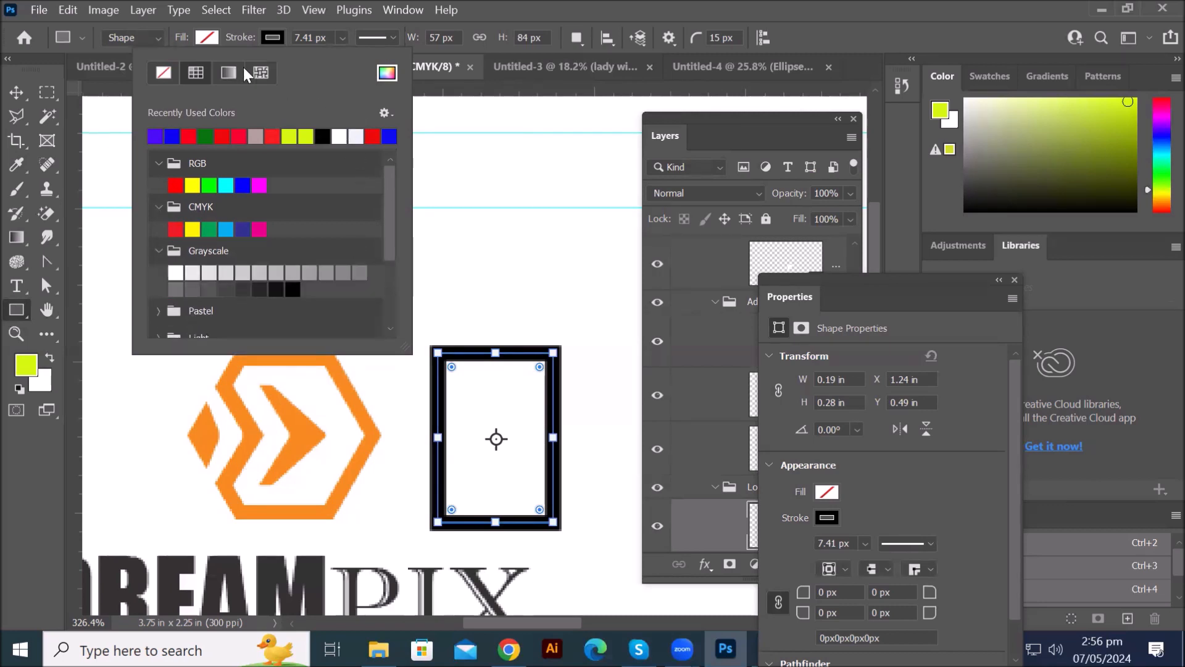
click(386, 75)
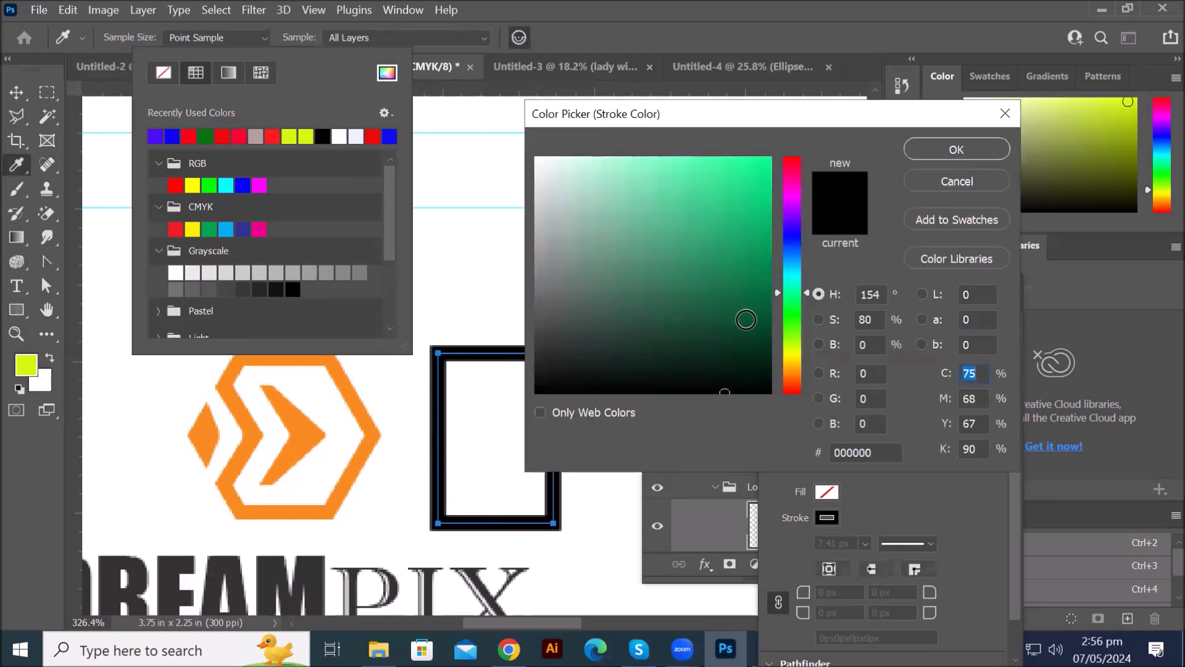
click(797, 361)
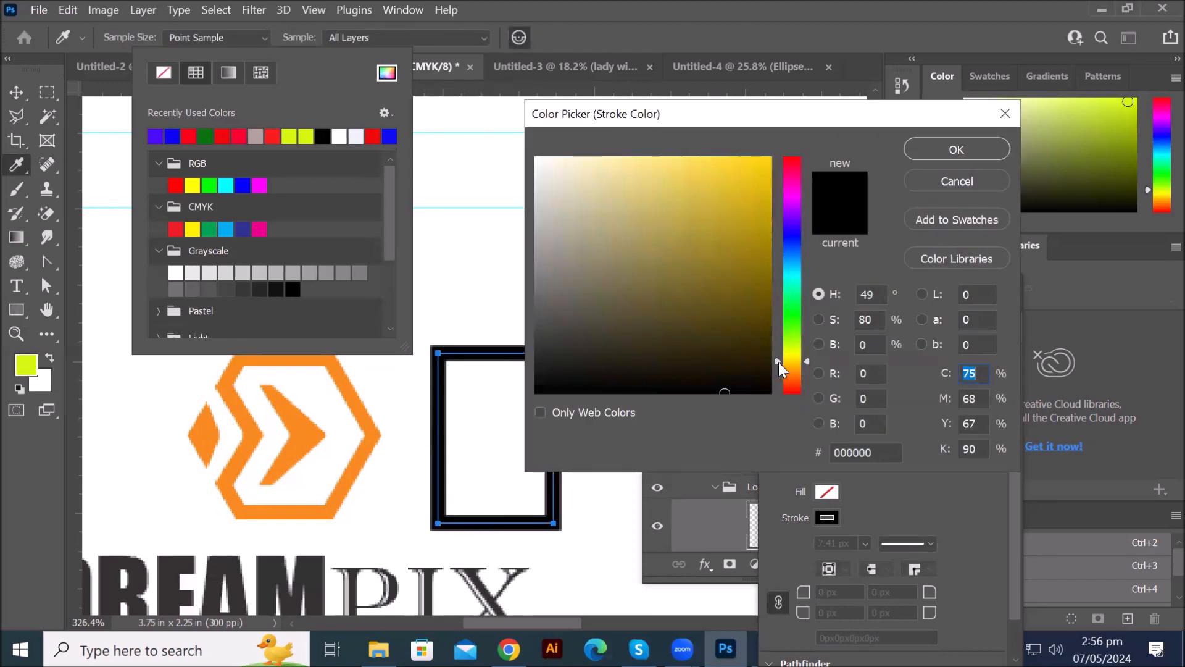
click(746, 240)
mouse_move(746, 240)
mouse_down()
mouse_move(763, 166)
mouse_move(736, 163)
mouse_up()
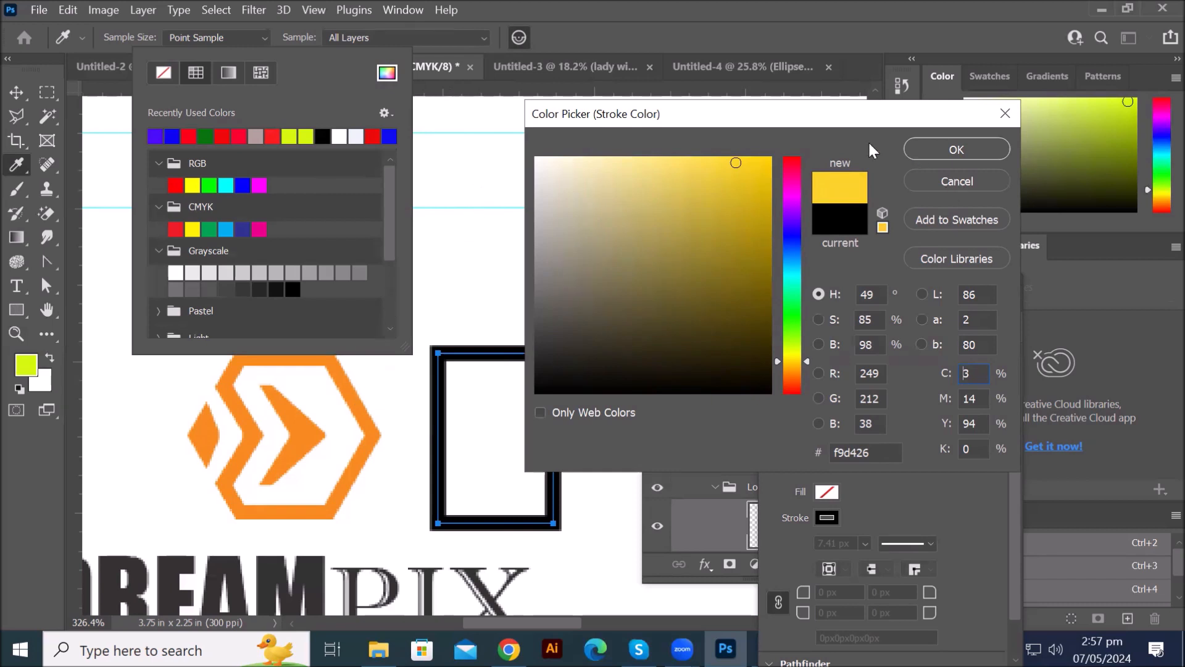
click(356, 403)
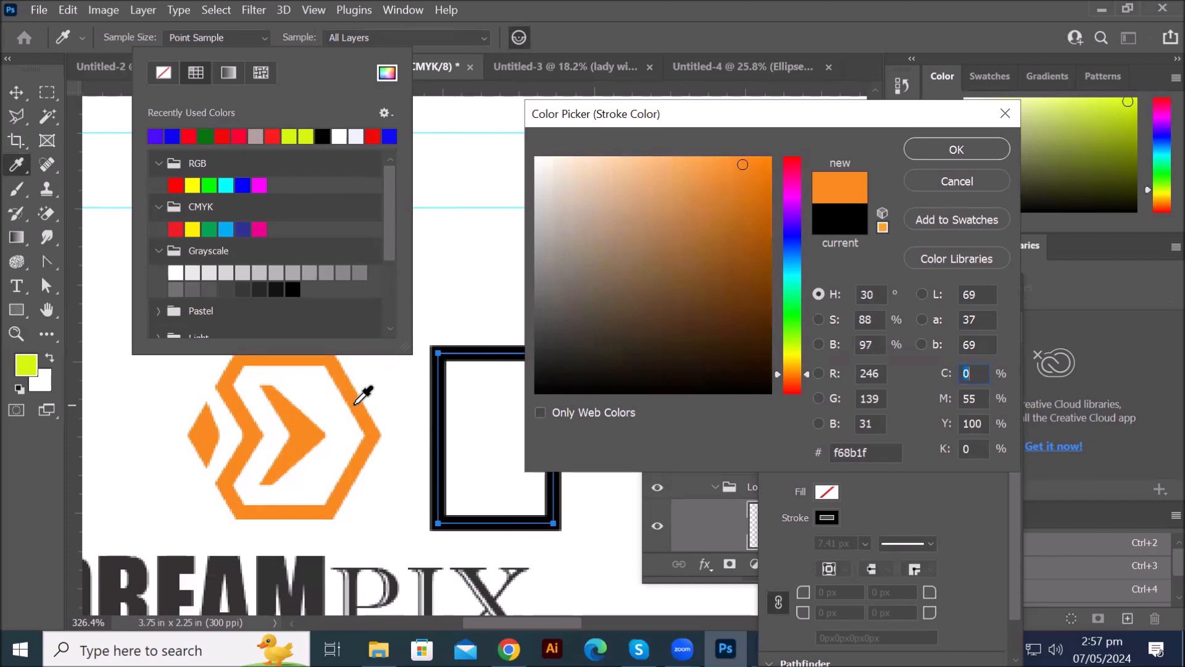
click(984, 153)
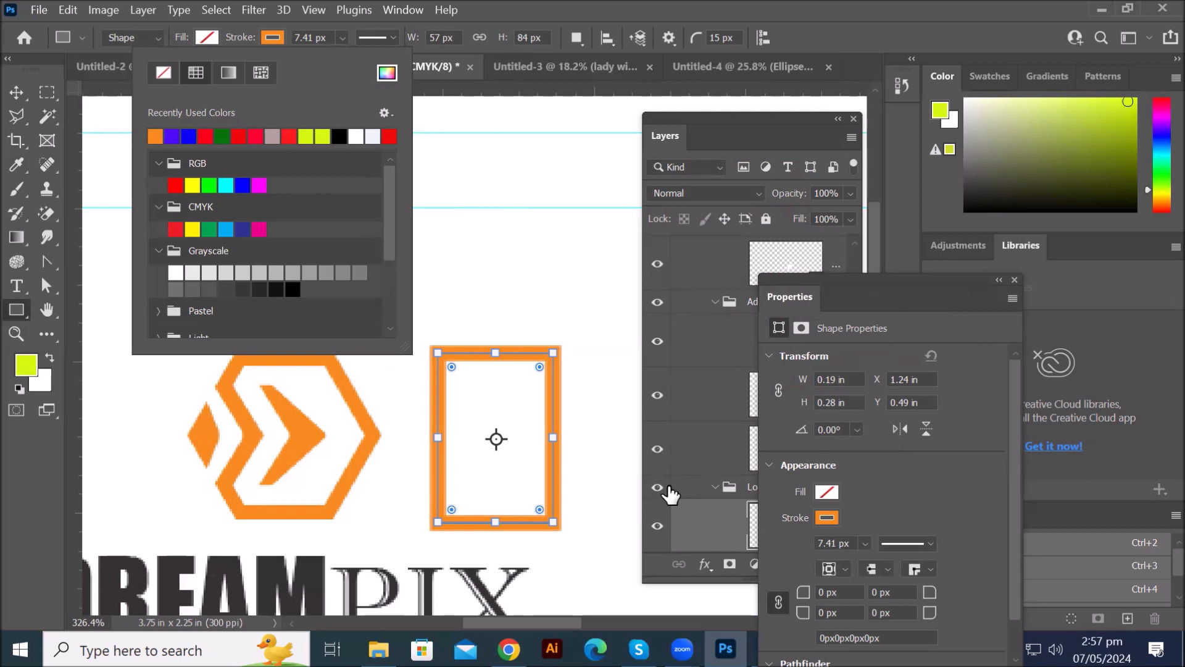
click(17, 95)
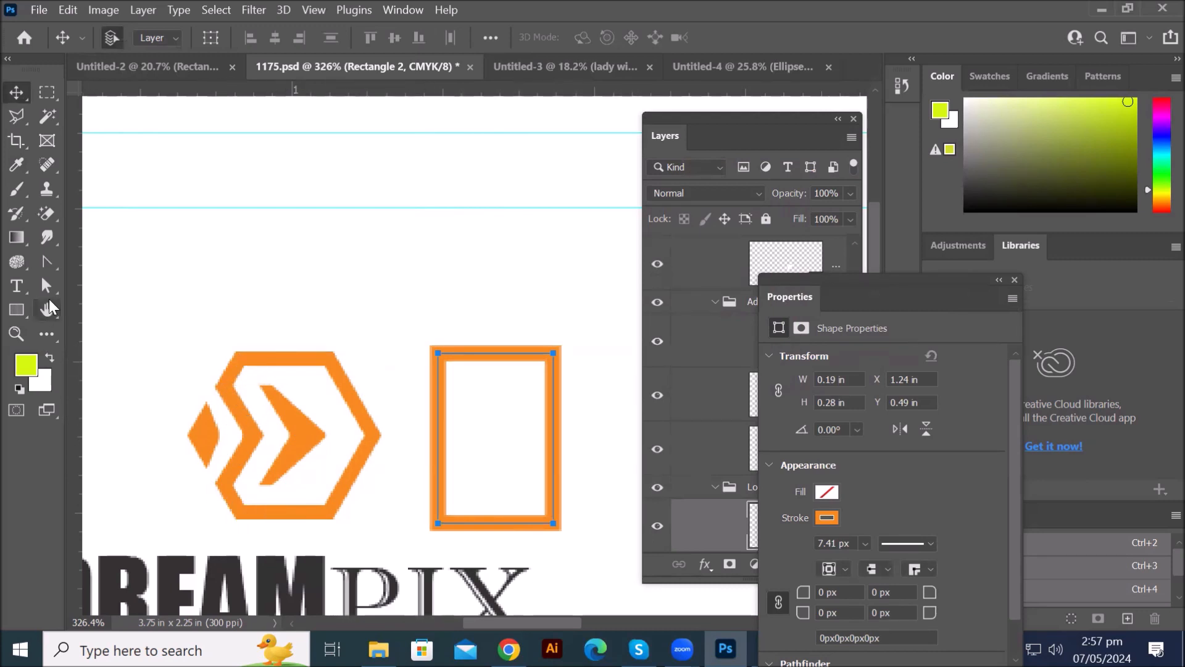
Step: Add three anchor points along the left edge of the orange-outlined rectangle with the Pen tool: upper, middle and lower
click(46, 262)
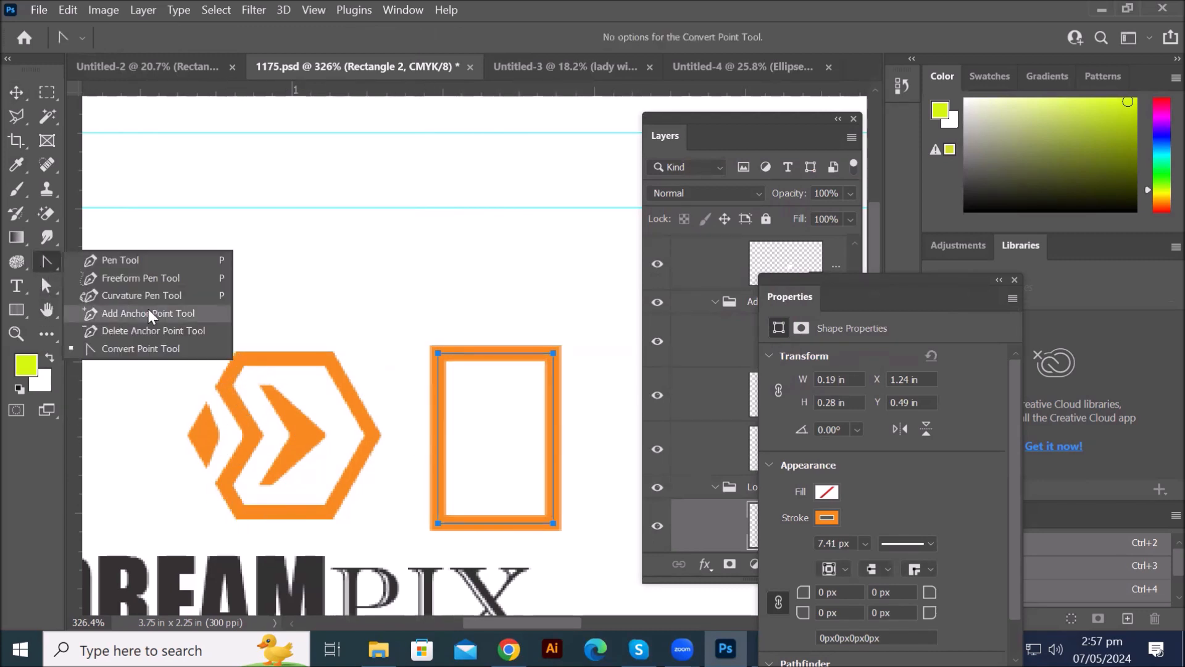
click(169, 260)
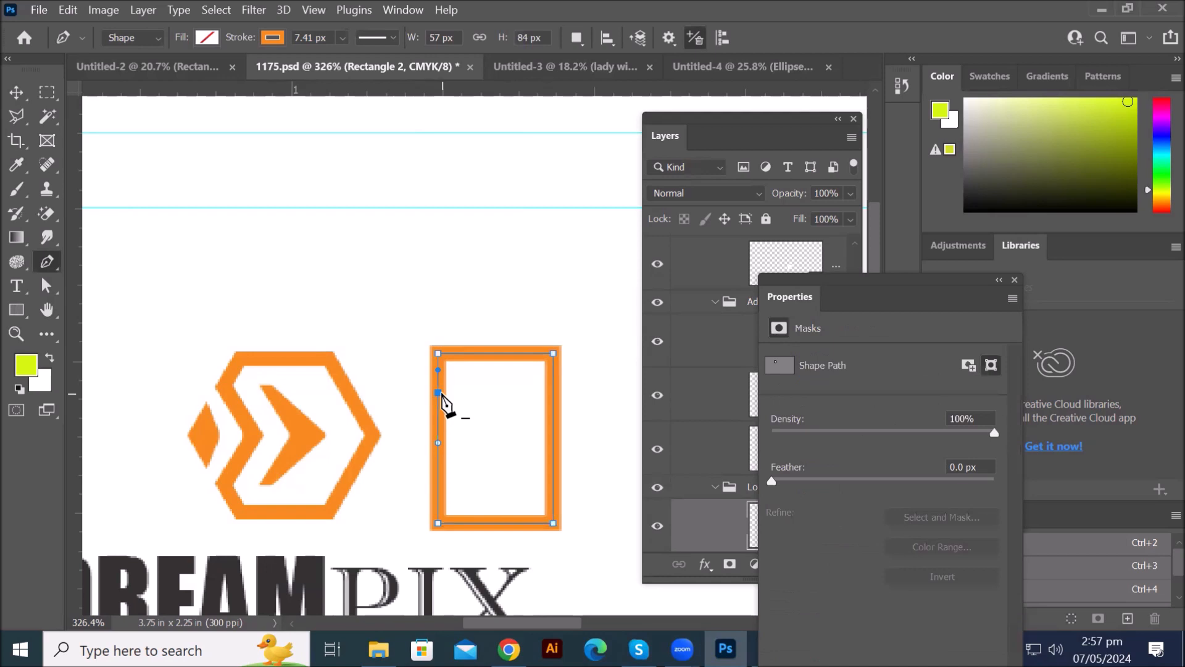
click(439, 481)
click(439, 487)
Step: Pull the upper and lower added anchor points outward to the left, making the shape about 73 px wide
click(46, 288)
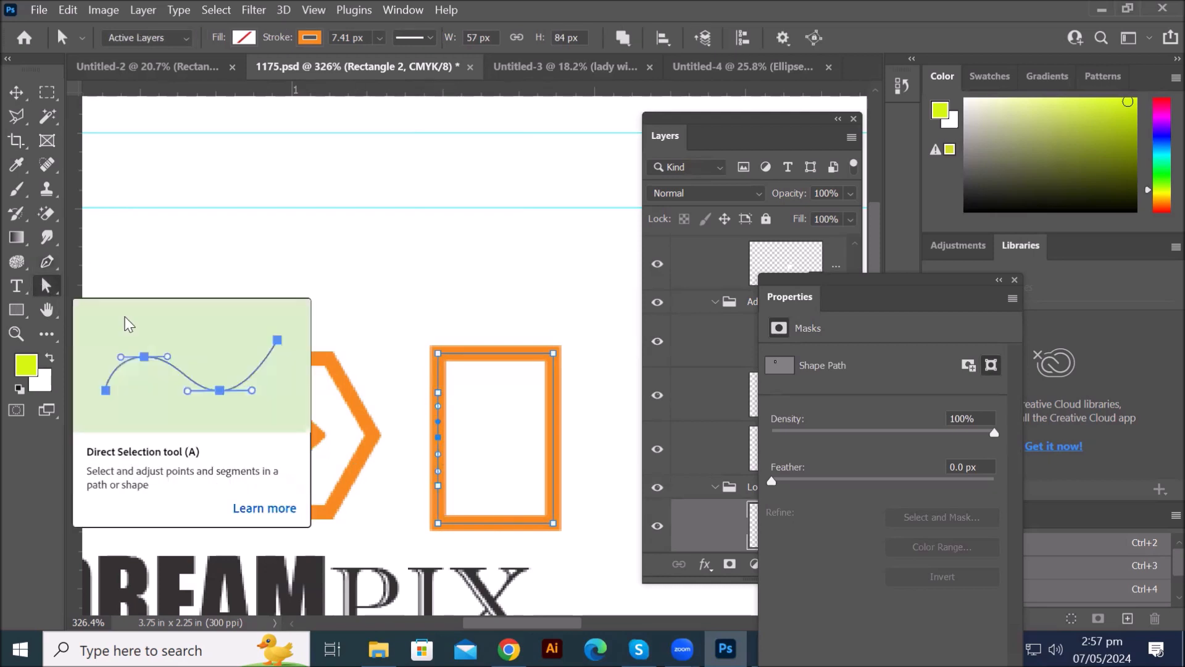
click(439, 394)
click(439, 394)
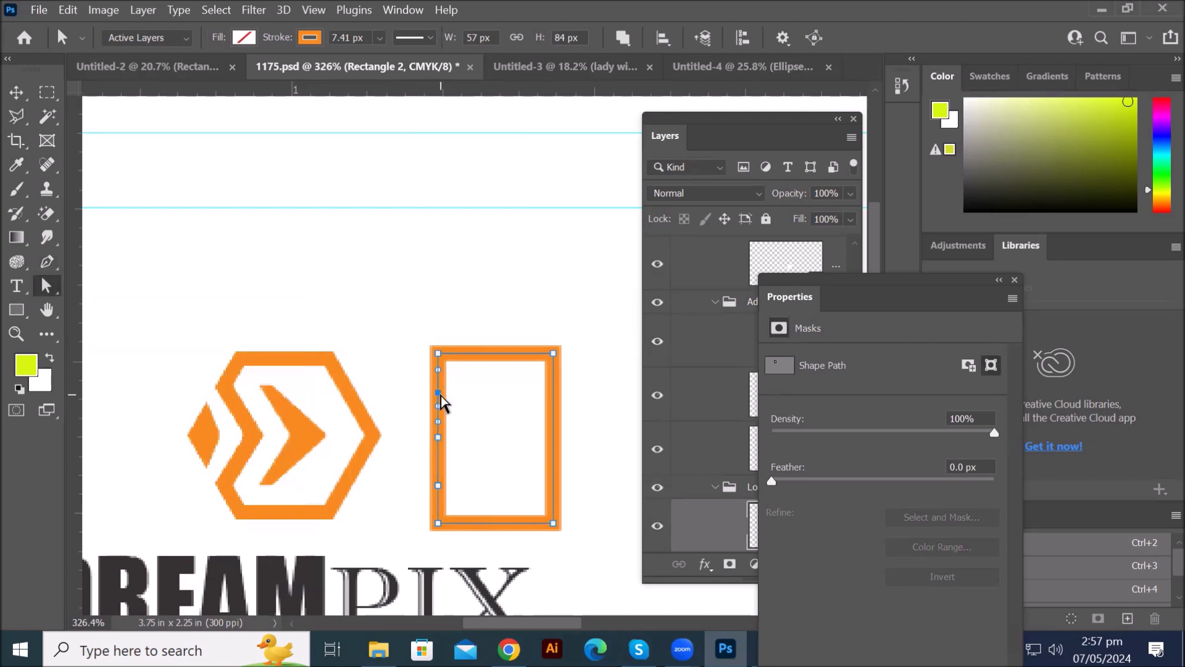
drag(440, 396, 413, 389)
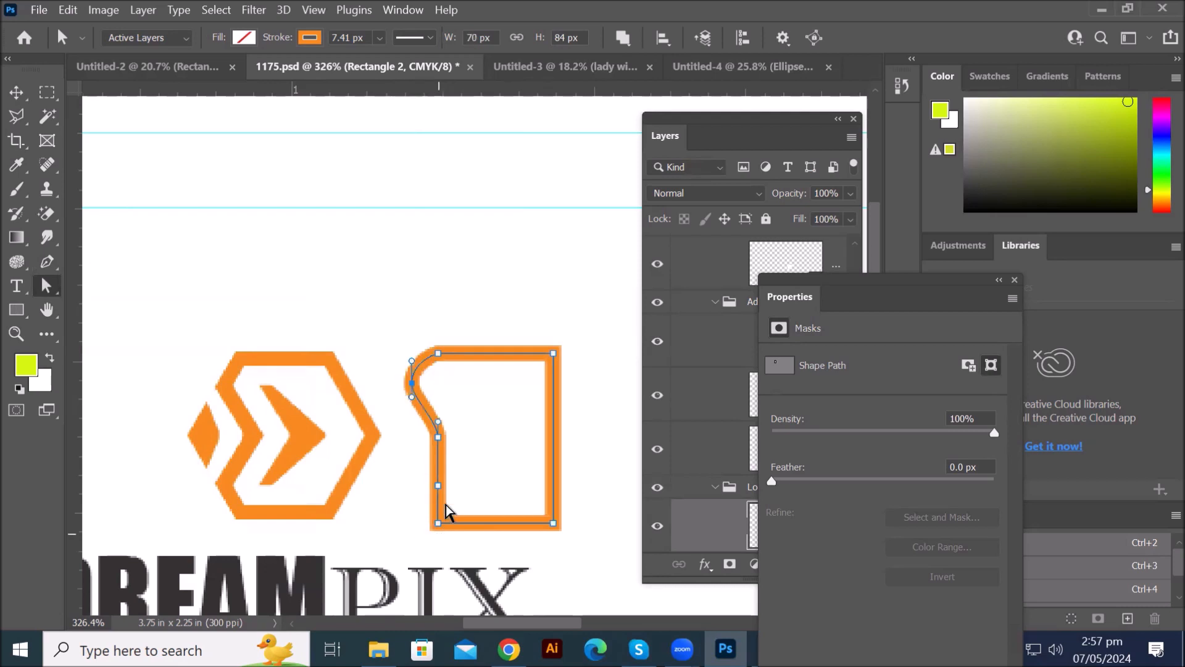
drag(439, 488, 407, 491)
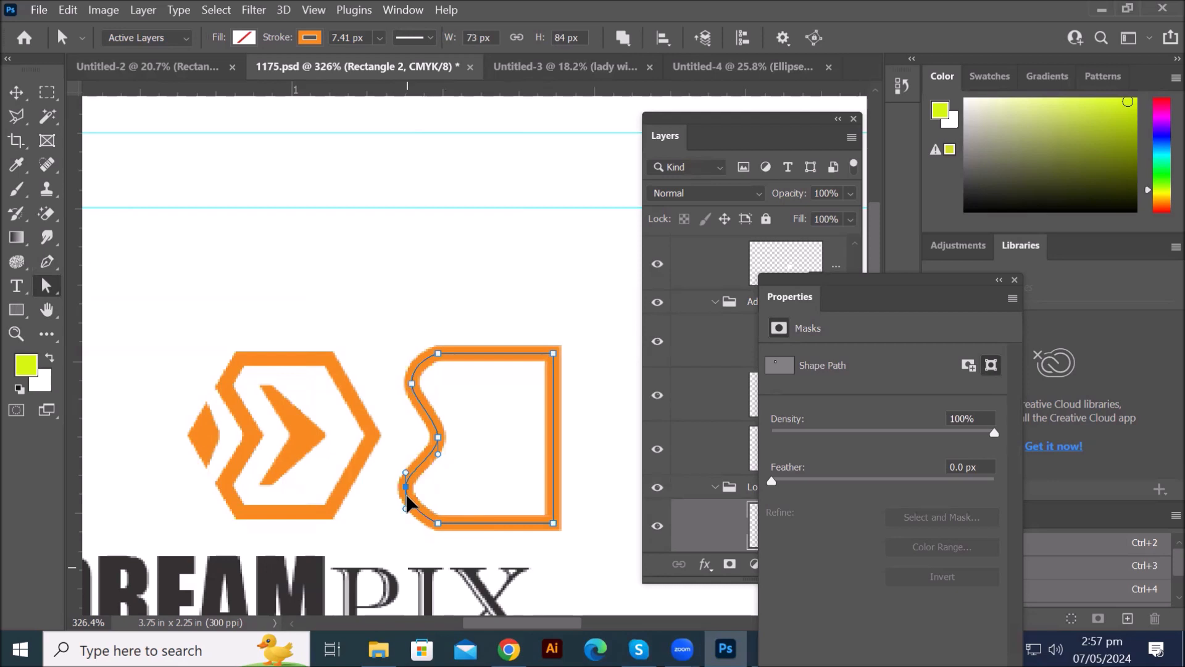
Step: Convert the upper, lower and middle anchor points on the shape's left side to sharp corner points
right_click(47, 287)
click(48, 269)
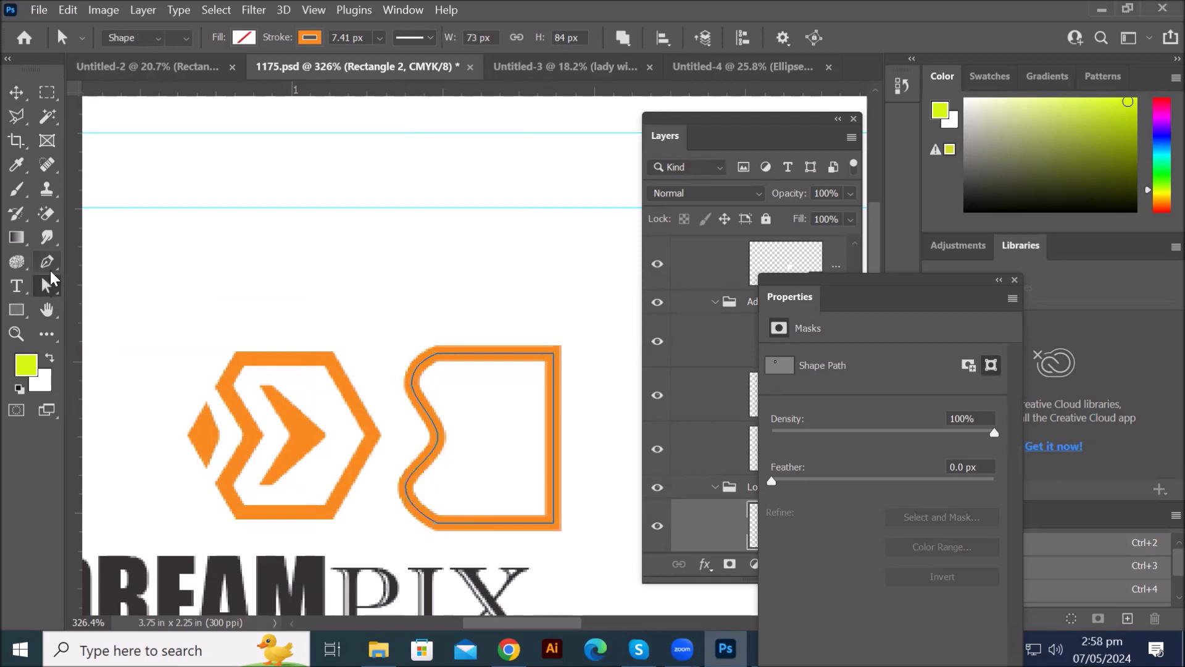
click(126, 353)
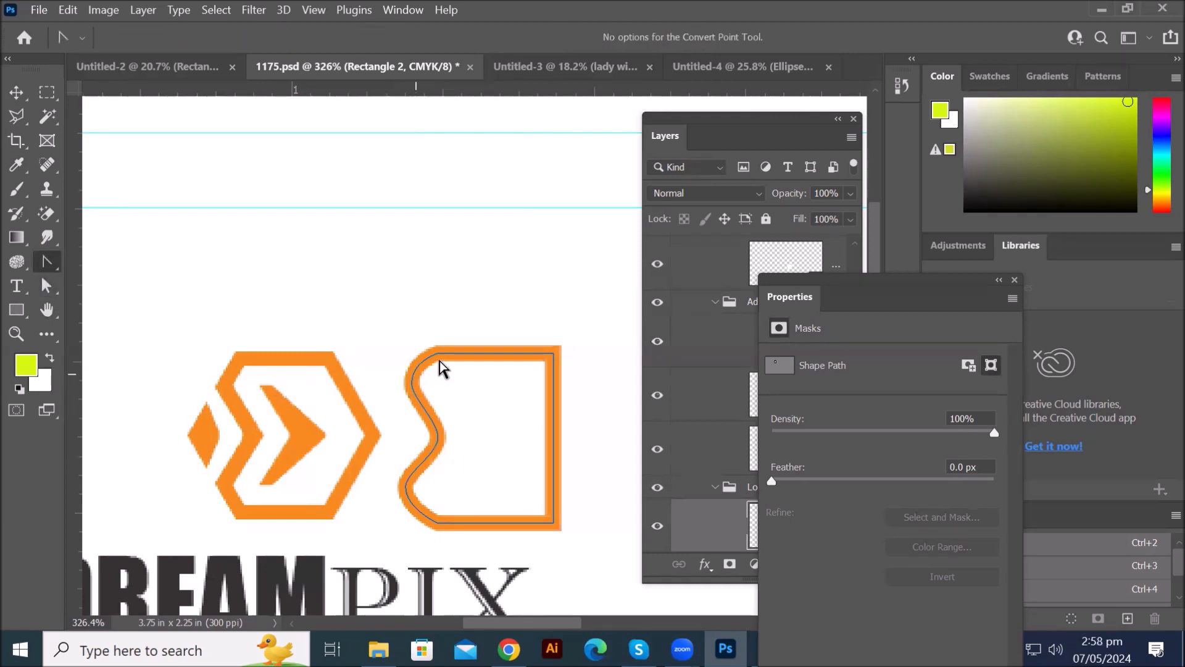
click(459, 354)
click(412, 383)
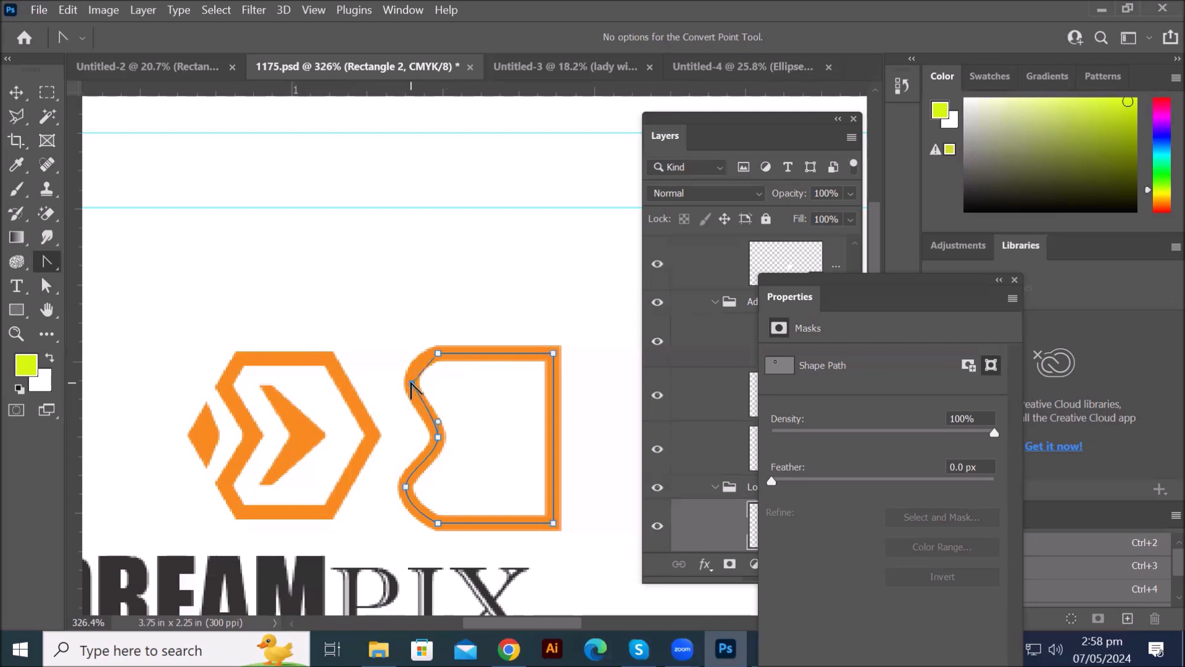
click(405, 487)
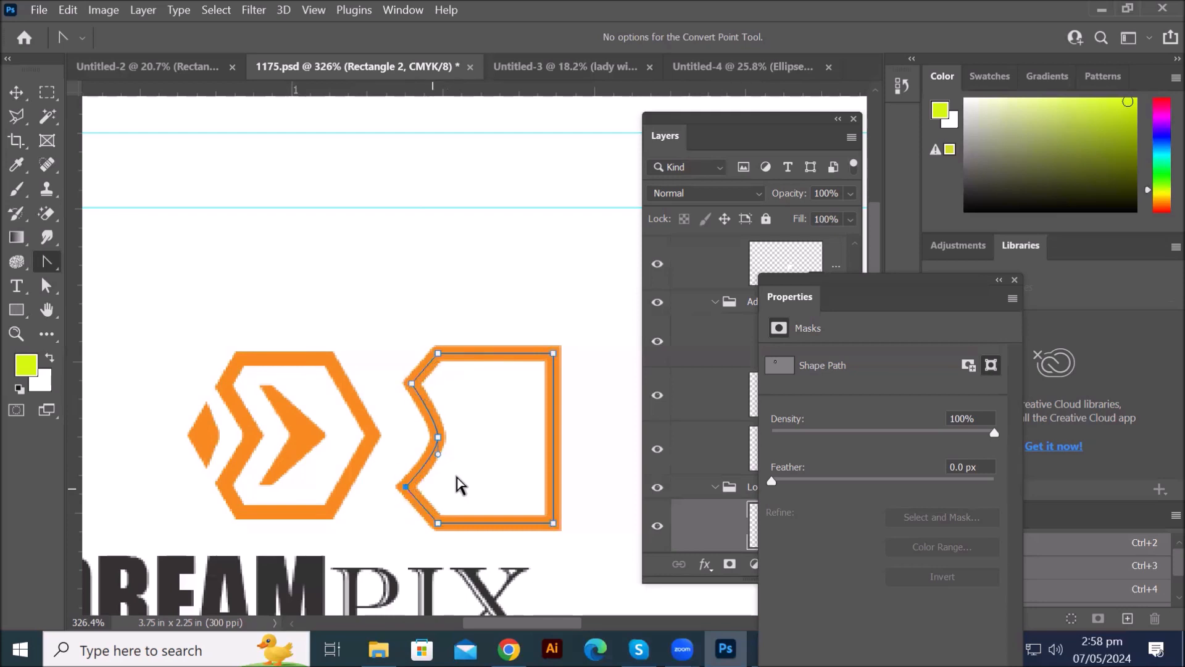
click(437, 438)
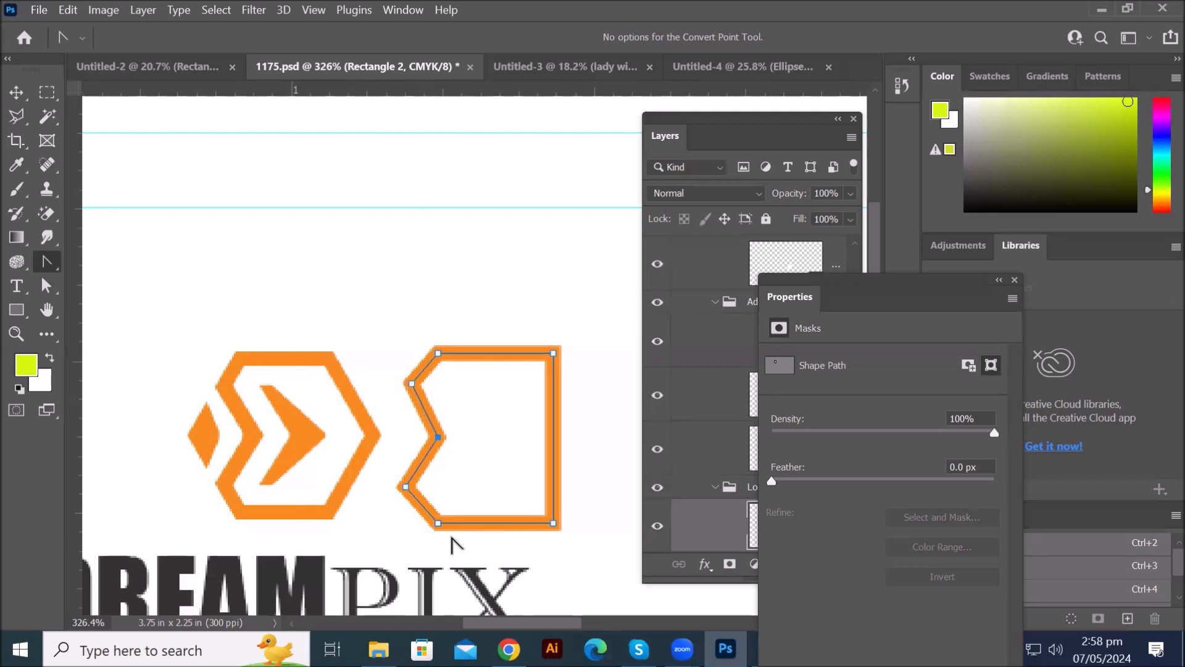
Step: Add an anchor point midway along the shape's right edge and pull it outward to a width of about 89 px
right_click(50, 269)
click(99, 257)
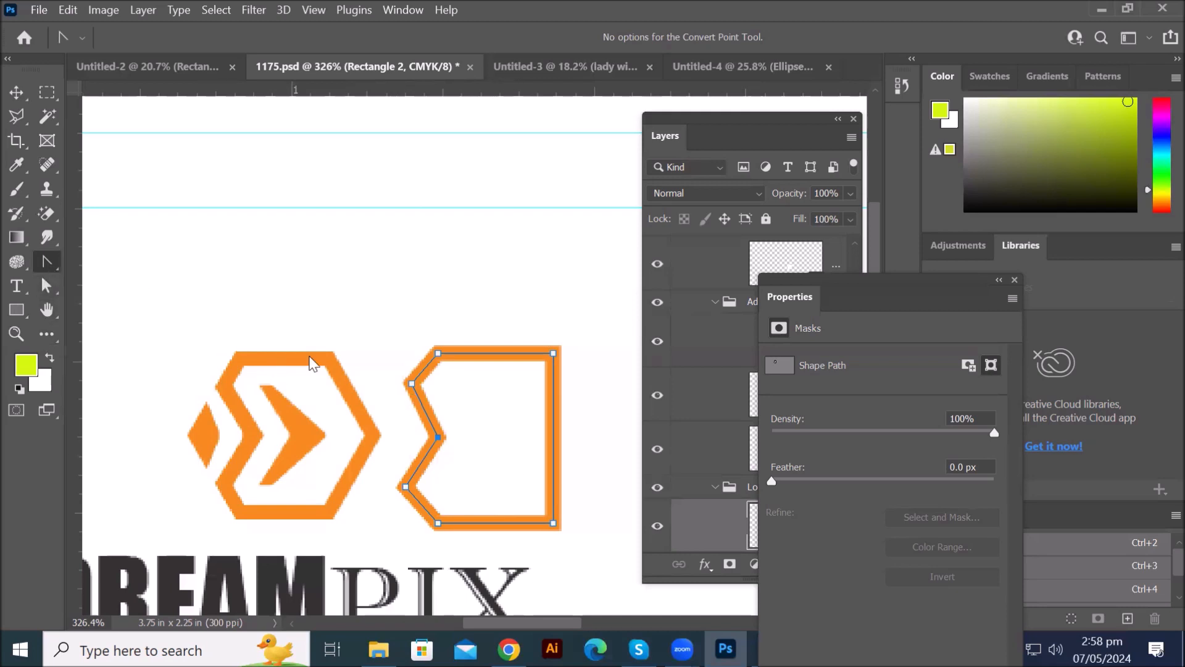
click(554, 435)
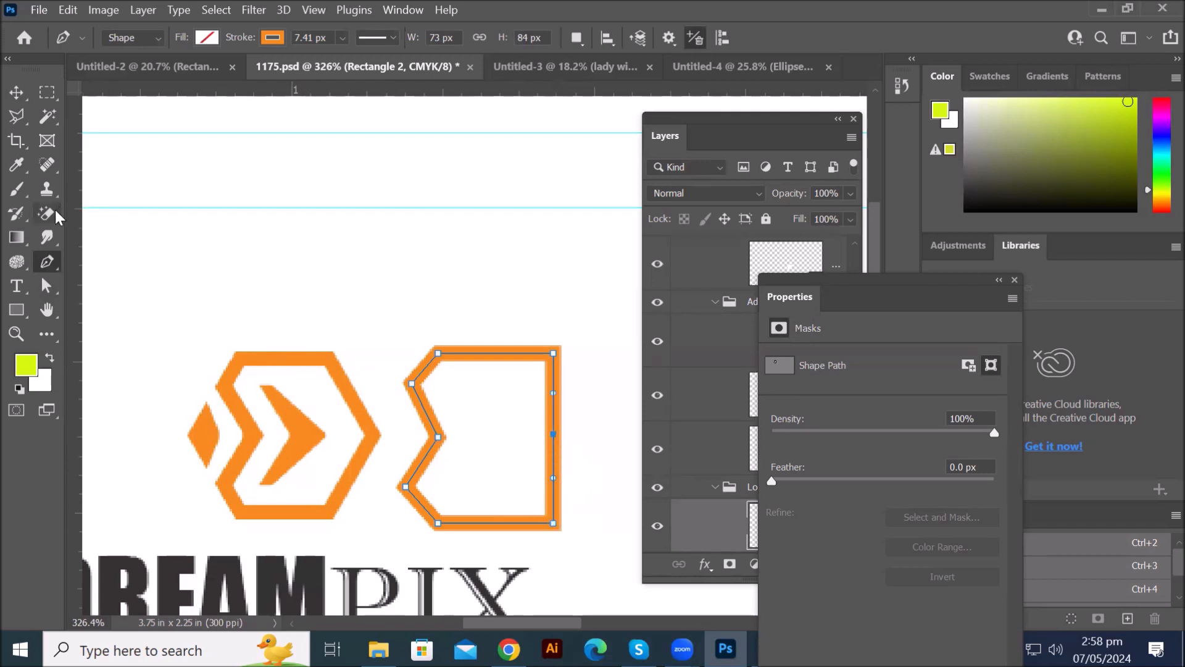
click(46, 286)
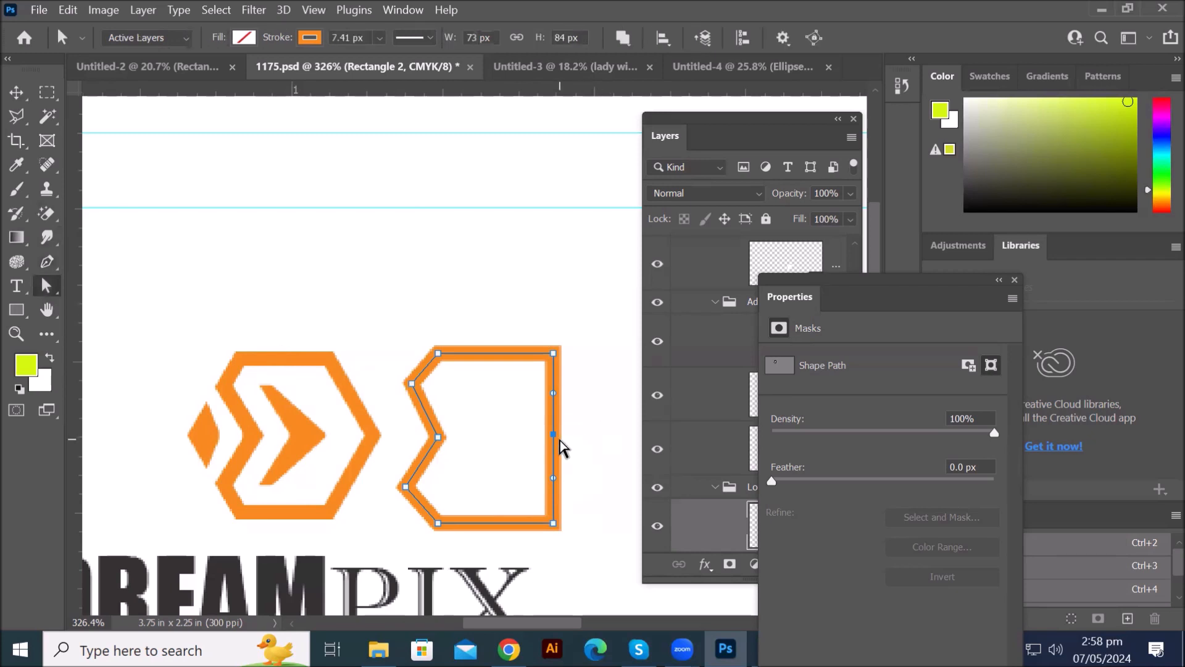
drag(554, 435, 587, 435)
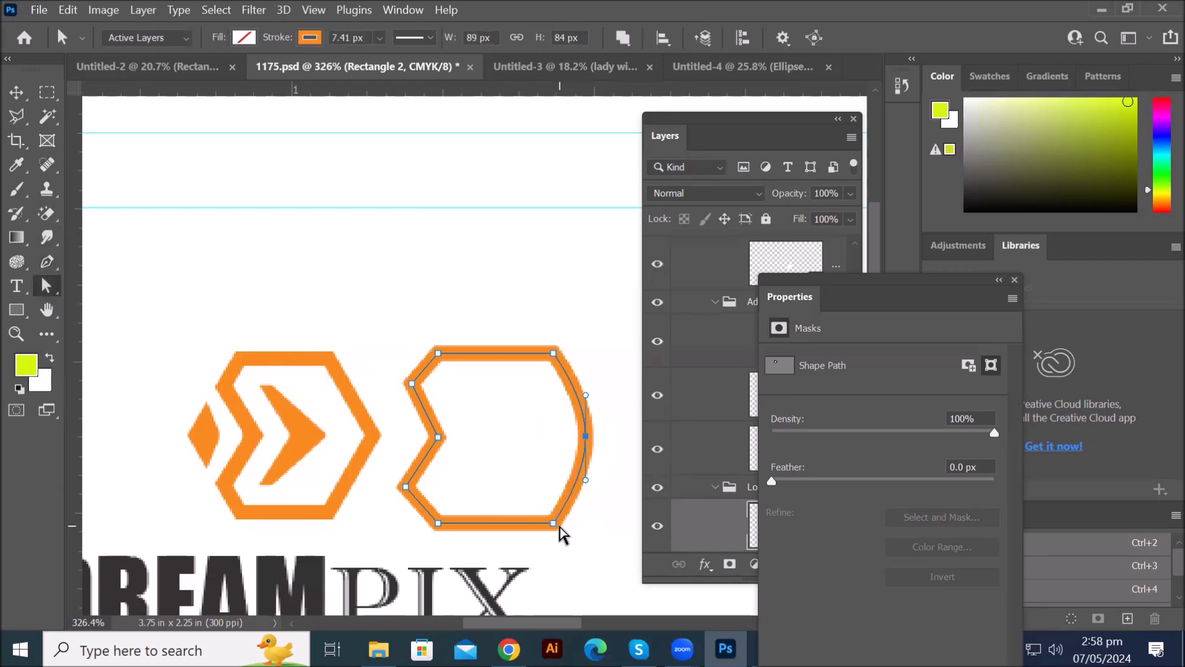
Step: Convert the right-side anchor point to a sharp corner and pull it farther outward to a width of about 93 px
drag(47, 270, 185, 347)
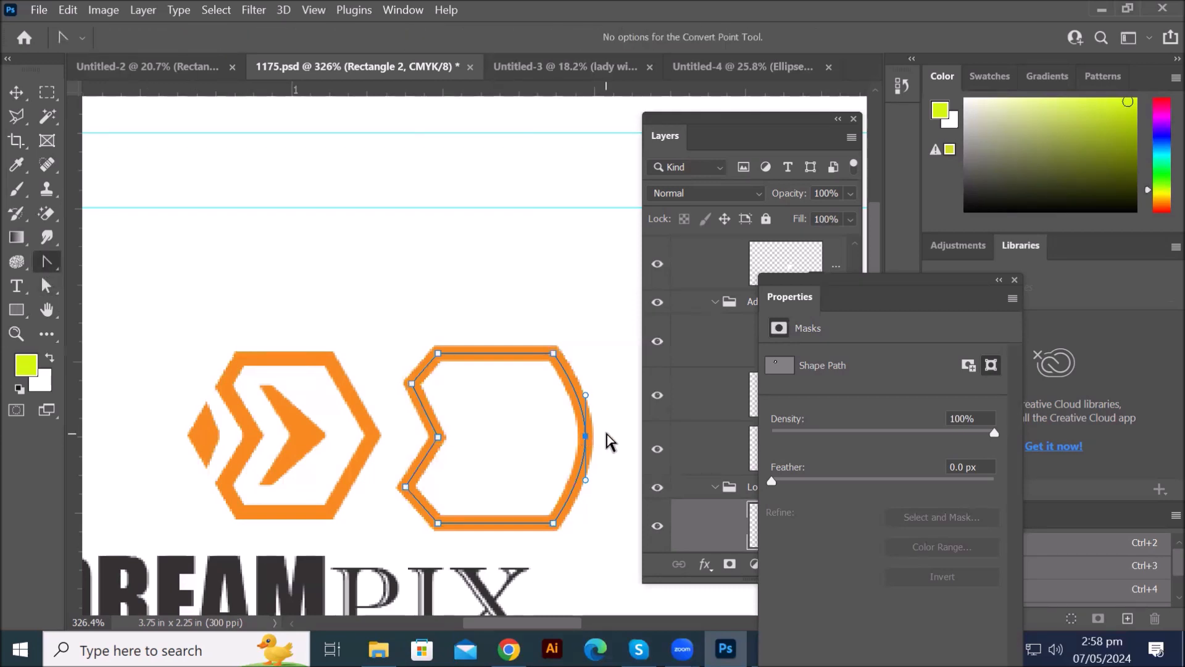
click(586, 436)
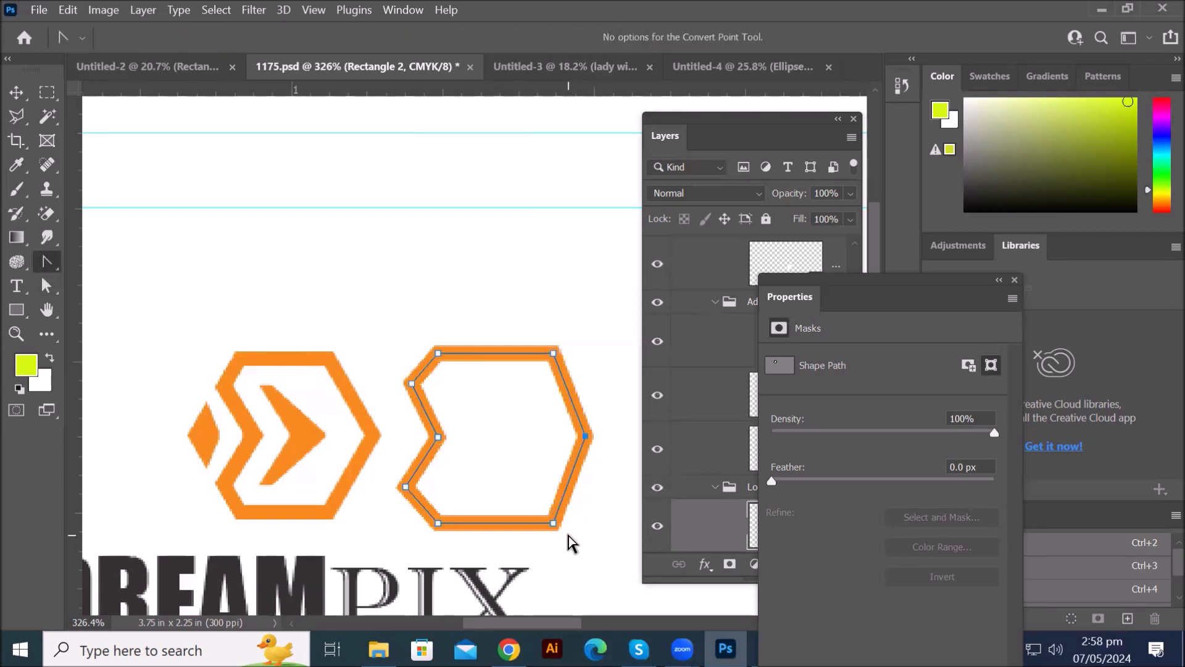
click(46, 285)
key(a)
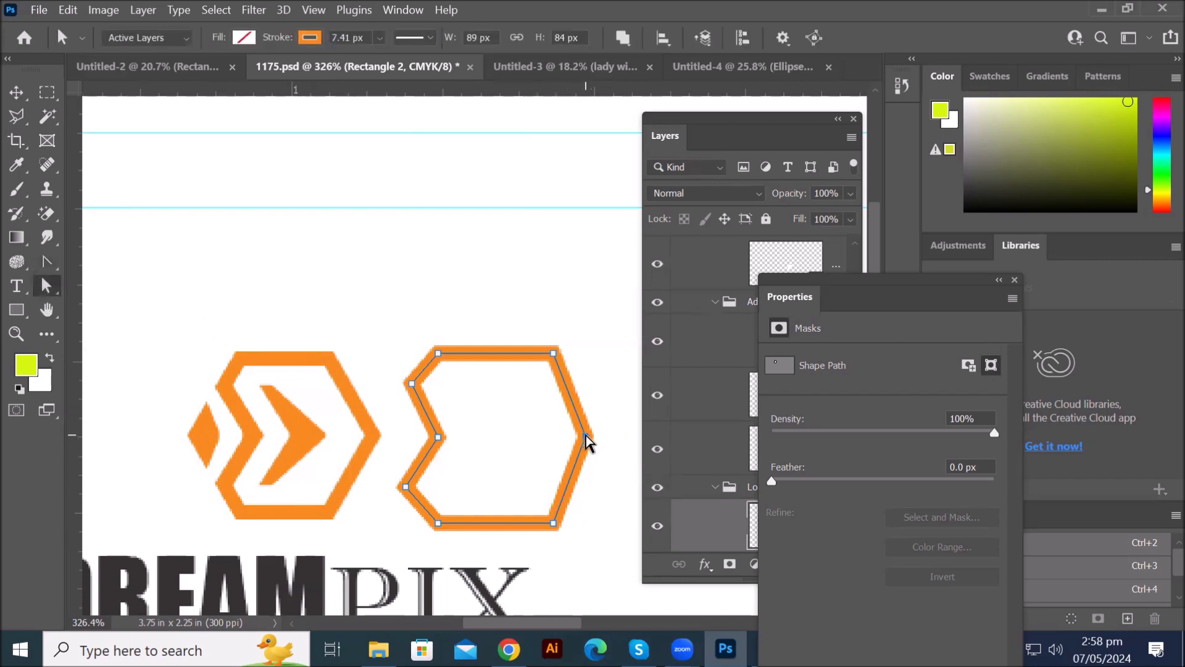
drag(594, 435, 602, 436)
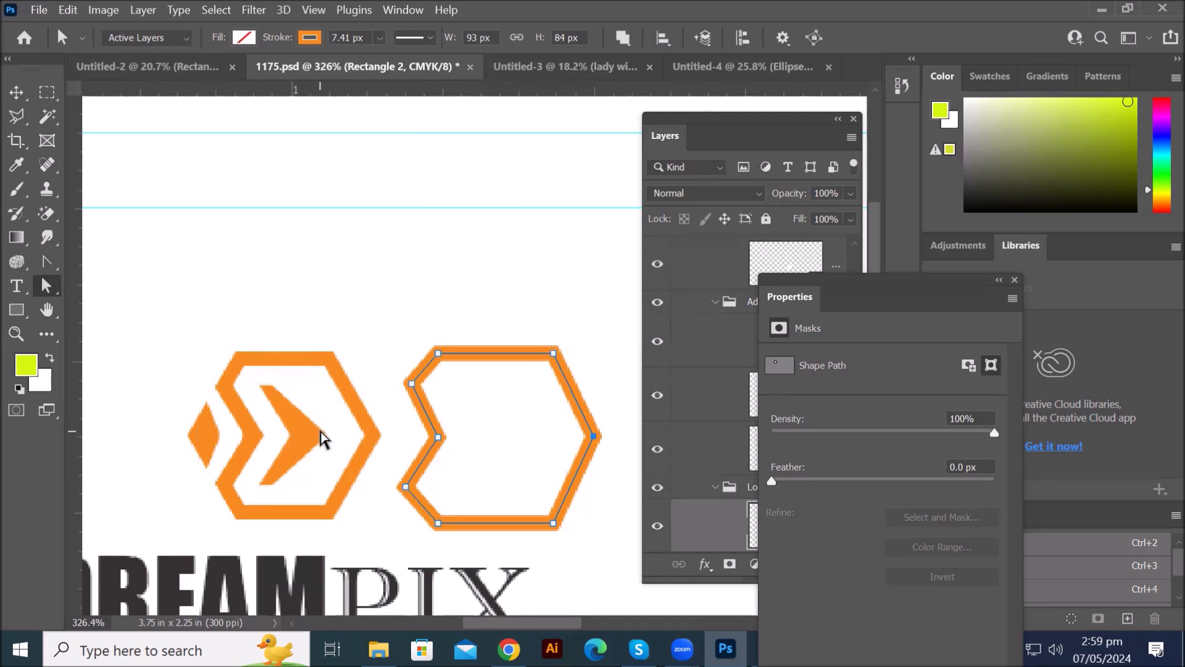
Step: Draw a narrow rectangle about 14 px wide and 50 px high inside the new outline and set its corner radii to 0 px
click(17, 308)
drag(482, 386, 509, 485)
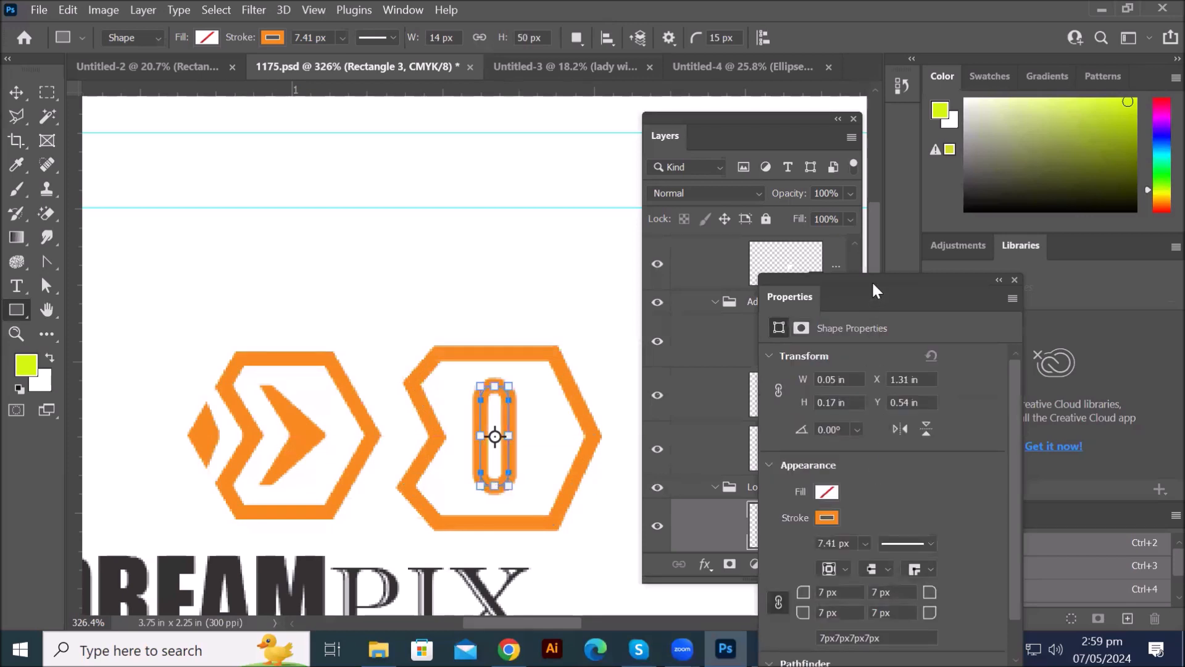
drag(872, 280, 725, 88)
click(703, 399)
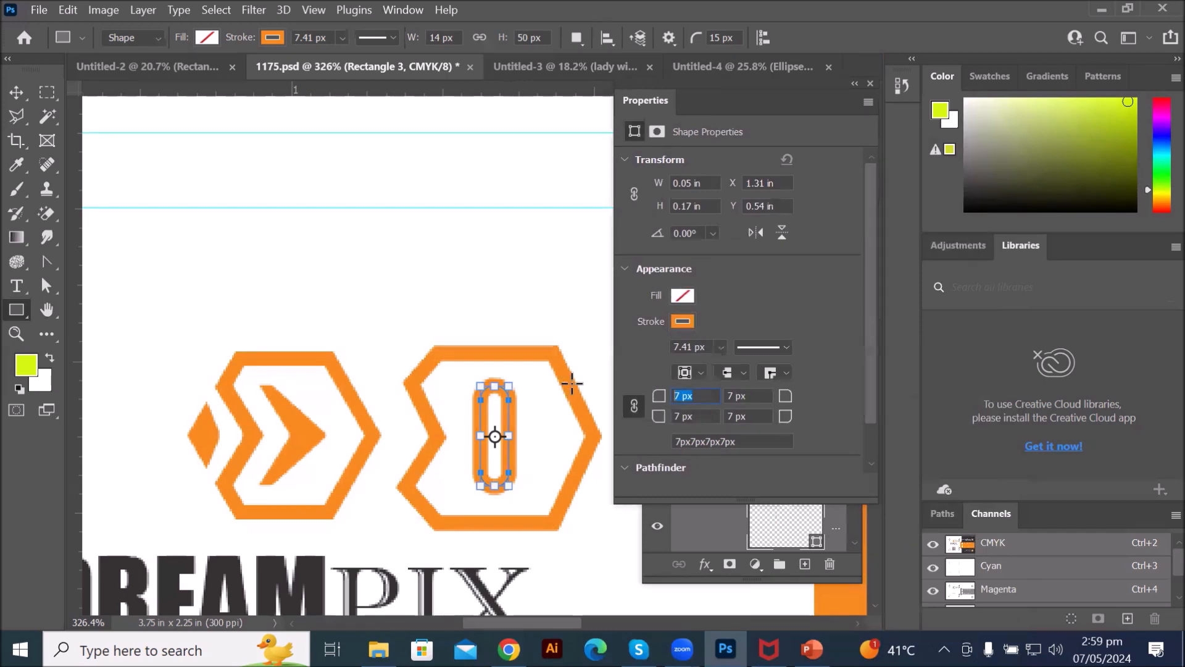
text(0)
click(755, 396)
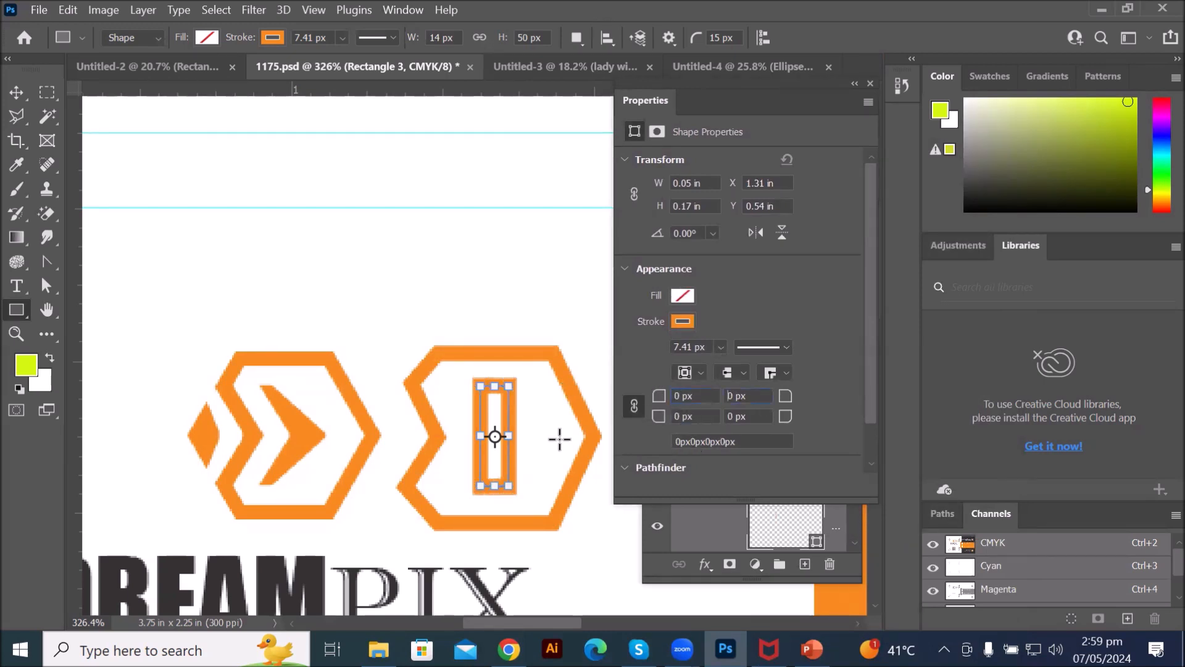
drag(728, 91, 813, 210)
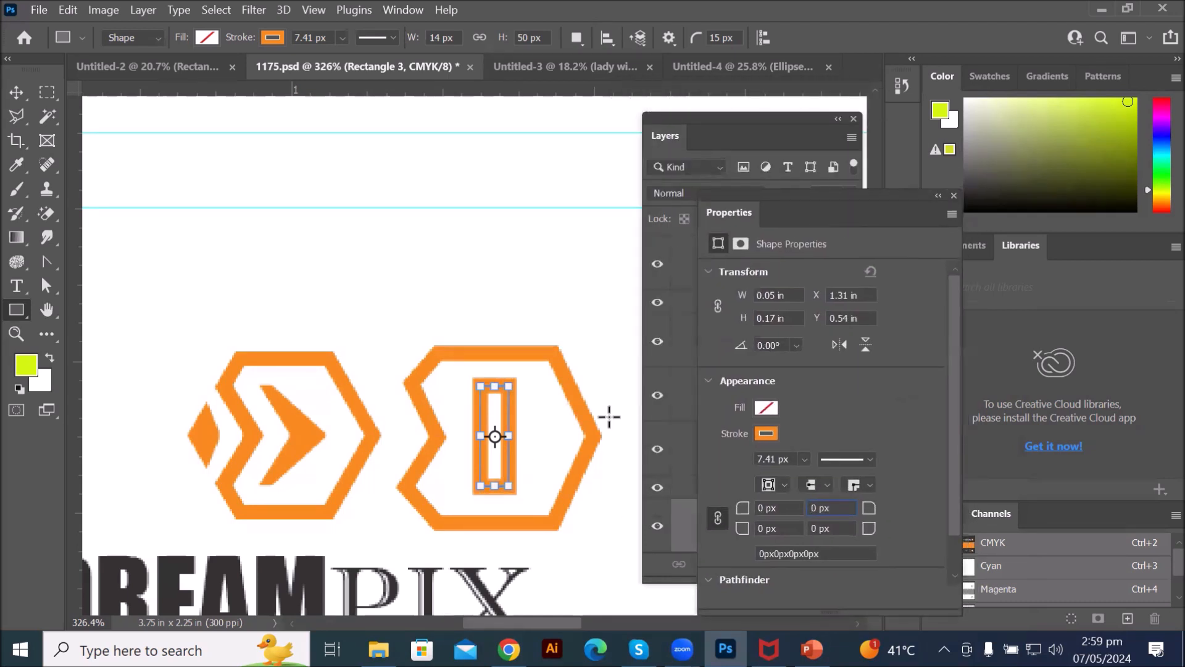
Step: Fill the narrow inner rectangle with the recently used orange and remove its stroke
click(16, 92)
scroll(558, 483, up, 1)
scroll(559, 486, up, 2)
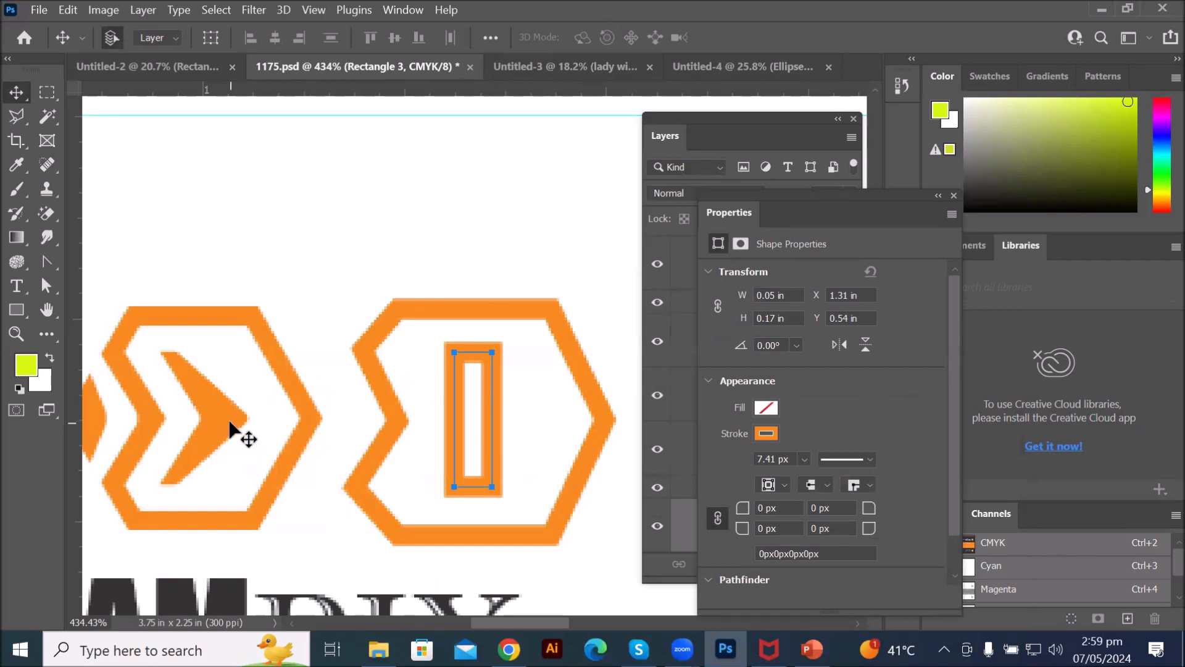
click(21, 313)
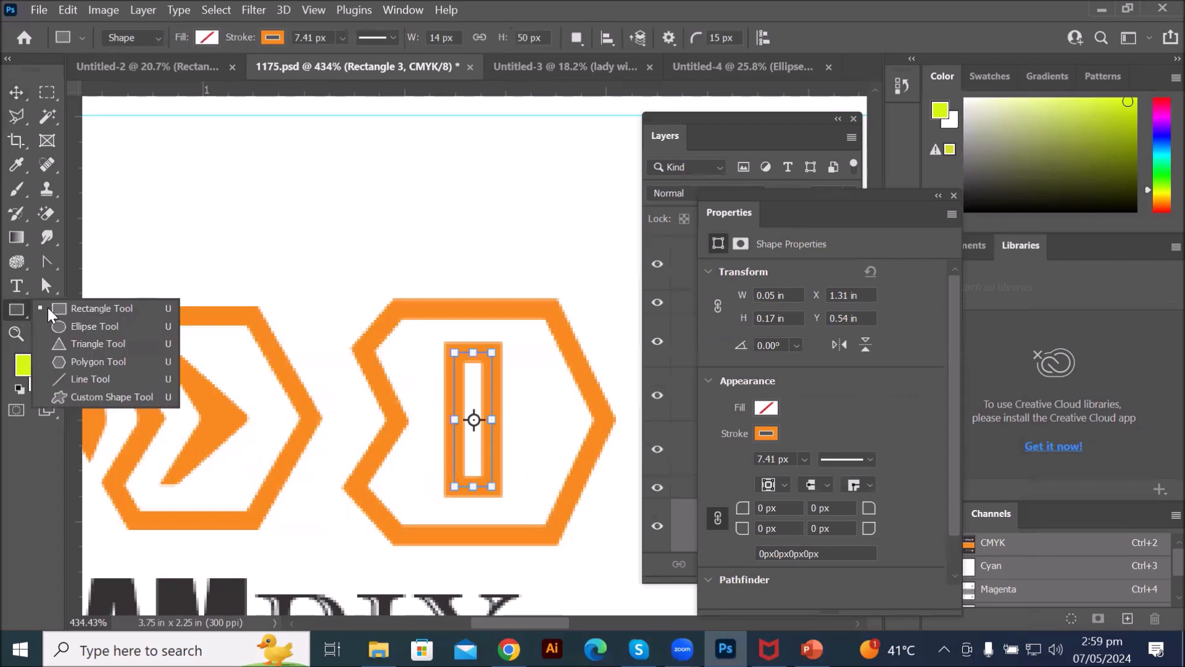
click(24, 308)
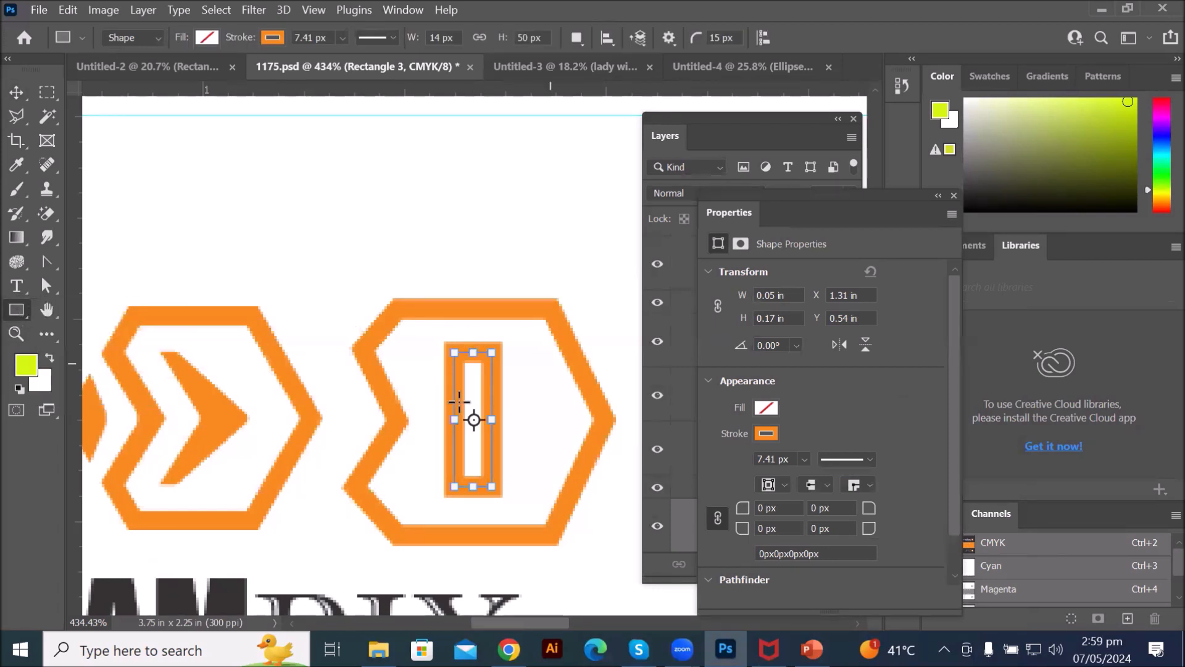
click(208, 38)
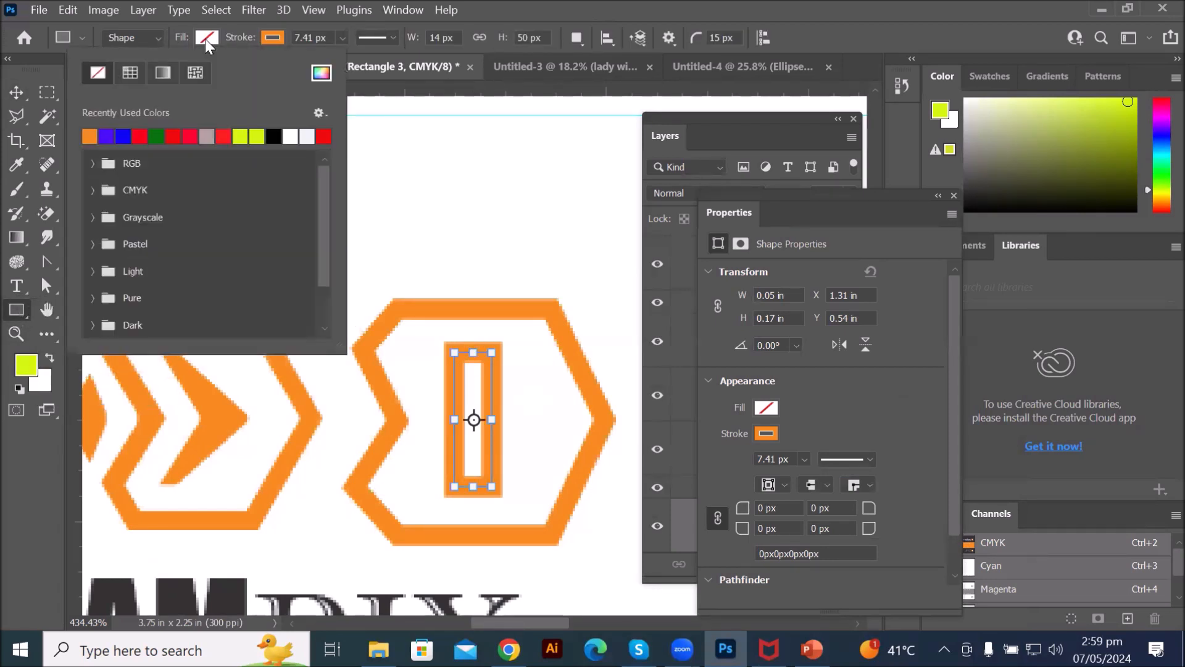
click(93, 135)
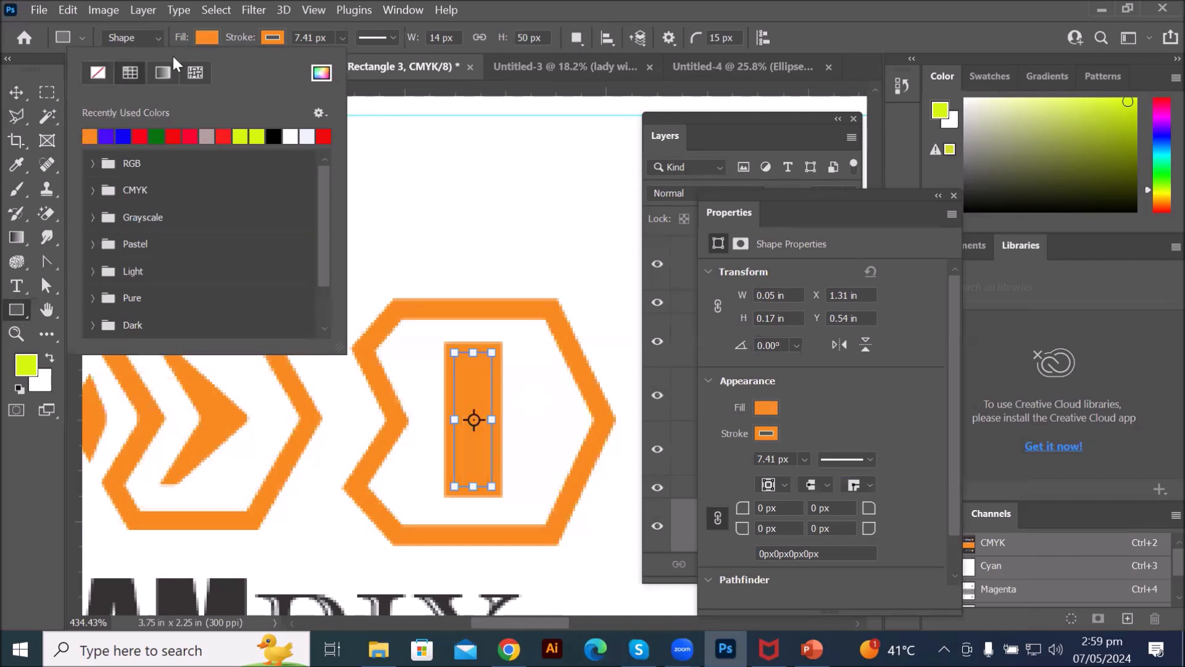
click(268, 38)
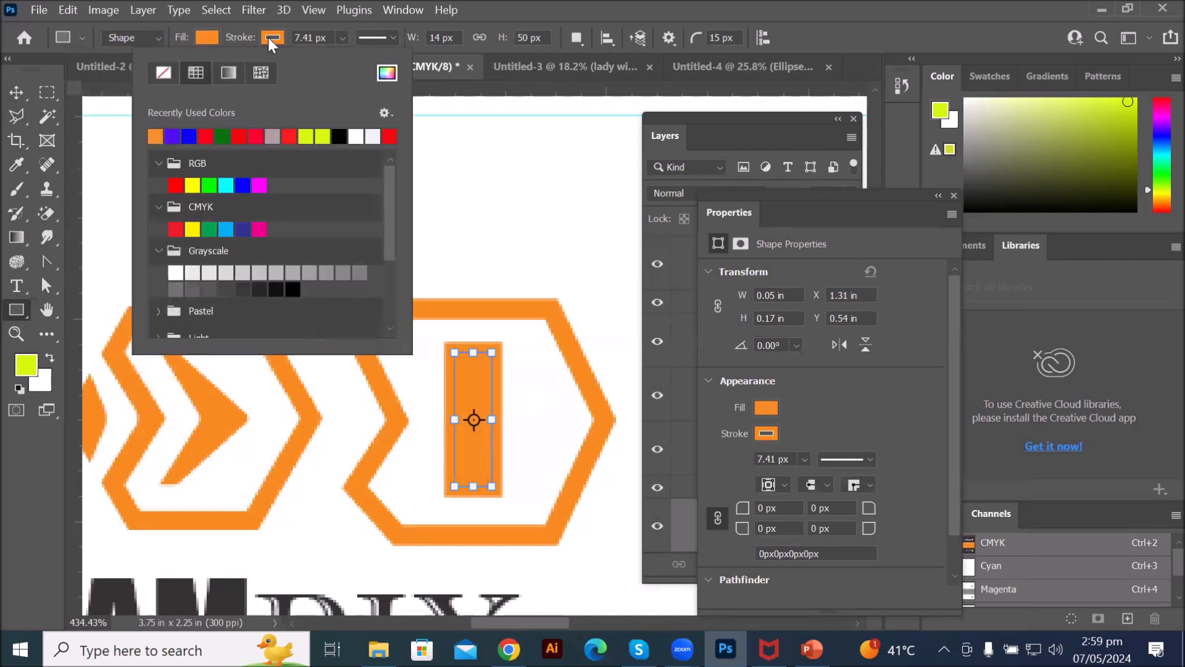
click(164, 76)
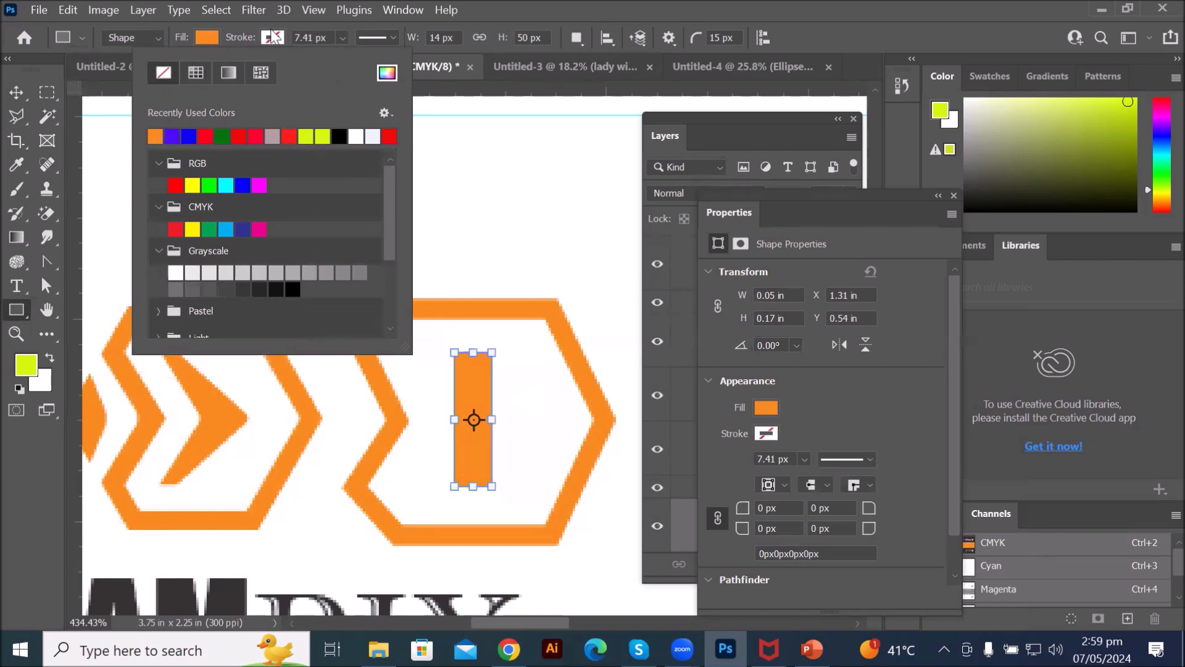
click(19, 307)
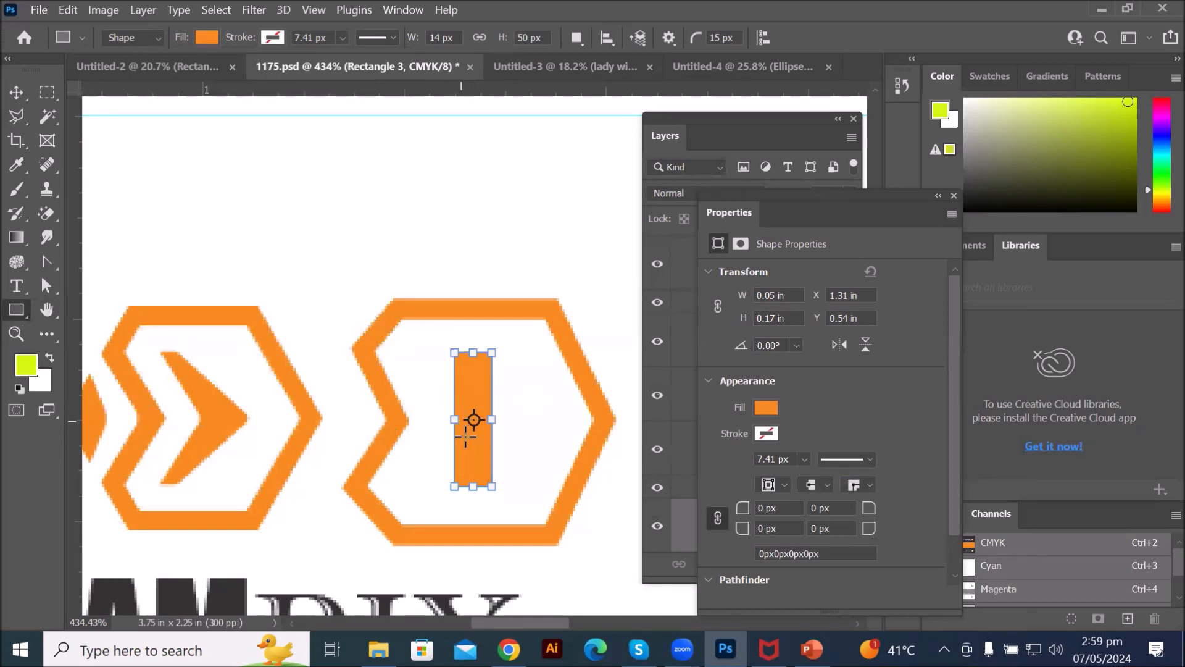
Step: Add an anchor point midway along both the right and left edges of the narrow orange rectangle
scroll(502, 441, up, 4)
scroll(501, 439, down, 2)
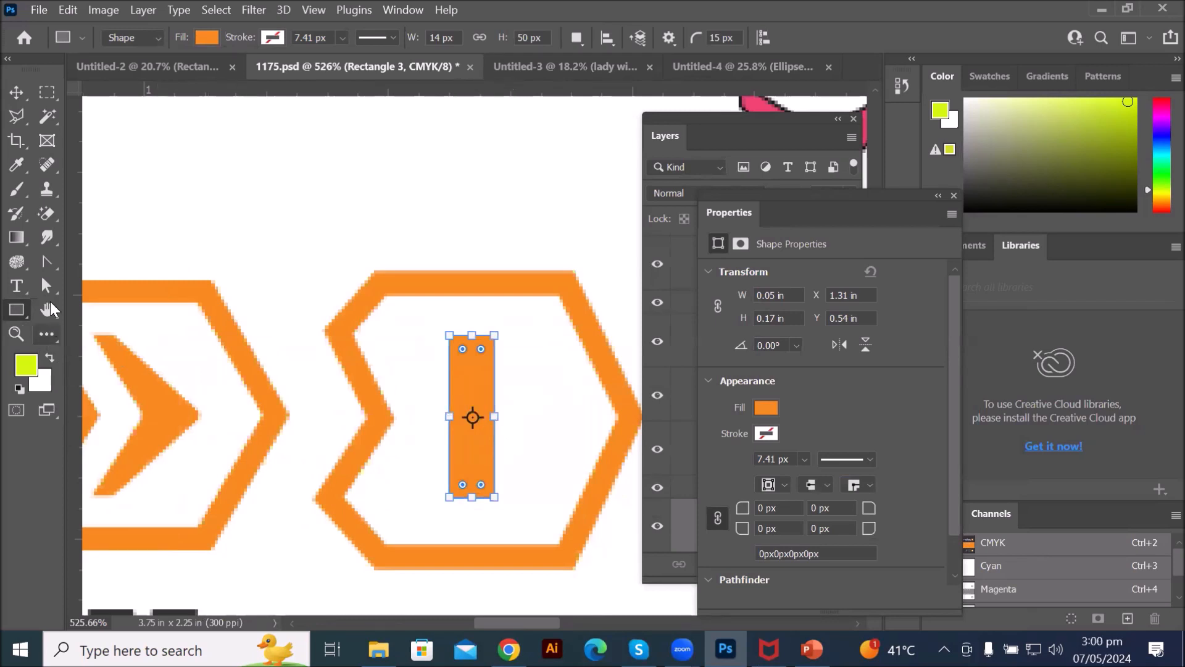
click(43, 267)
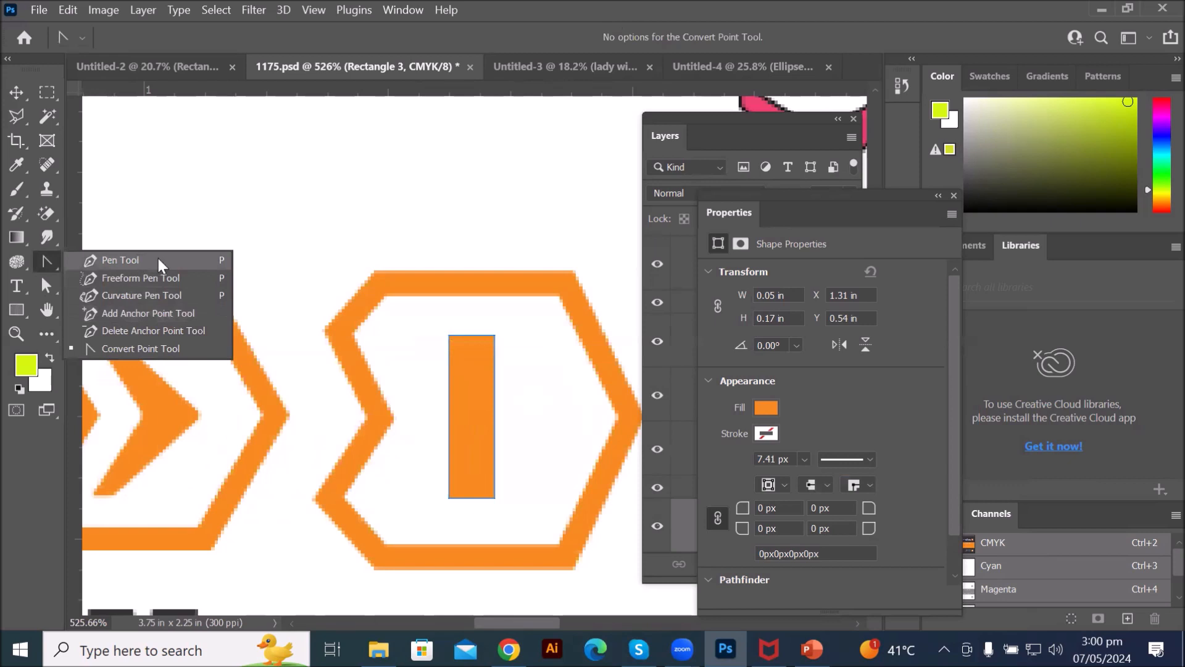
click(140, 259)
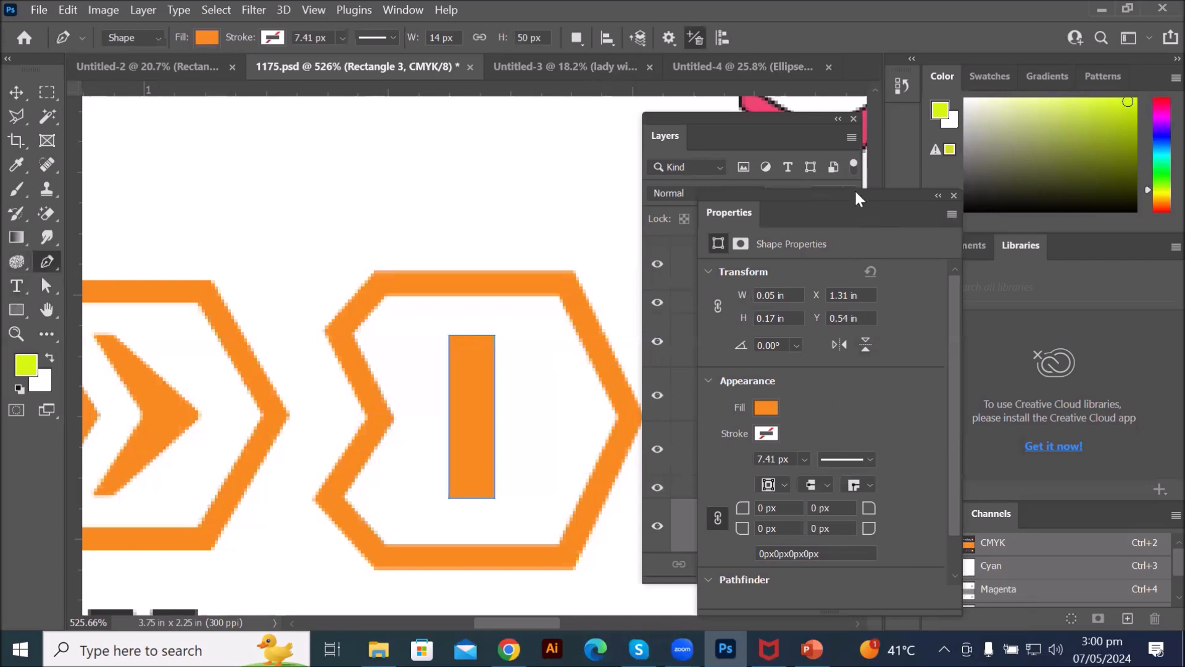
click(762, 120)
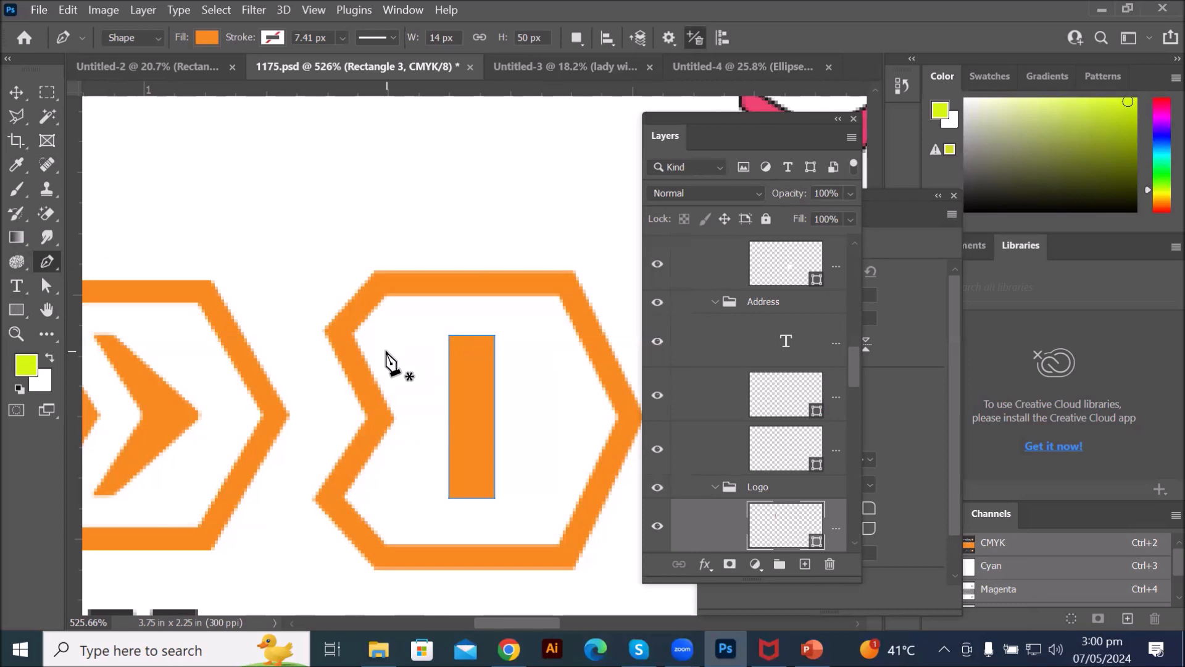
key(ctrl+t)
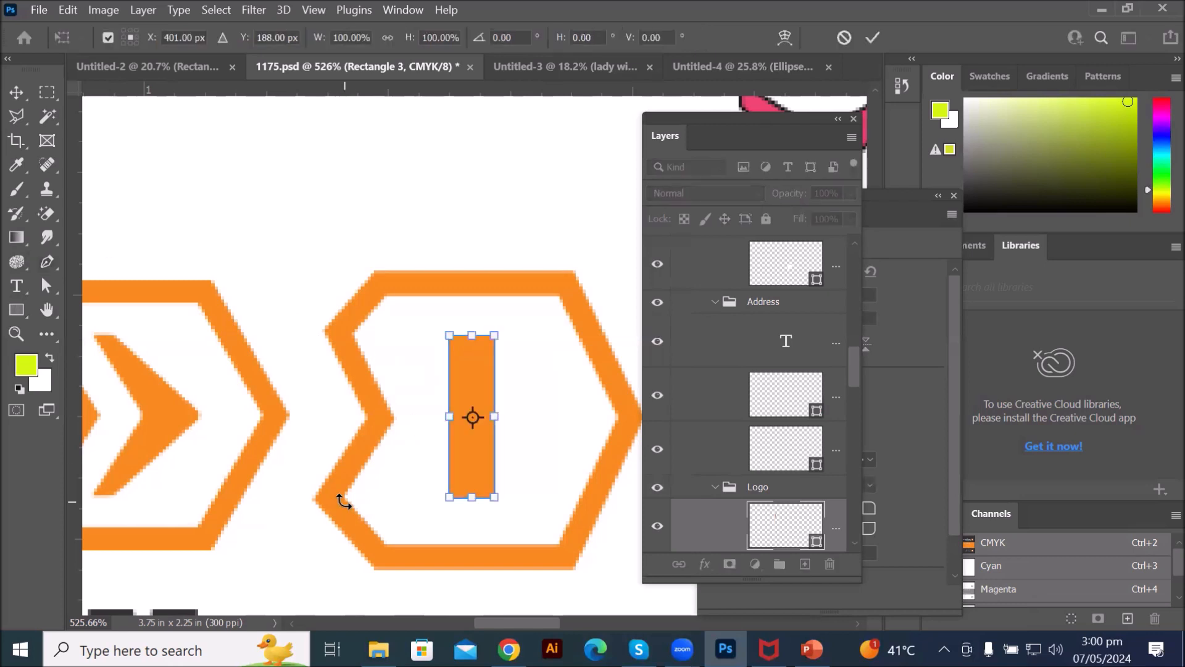
click(47, 266)
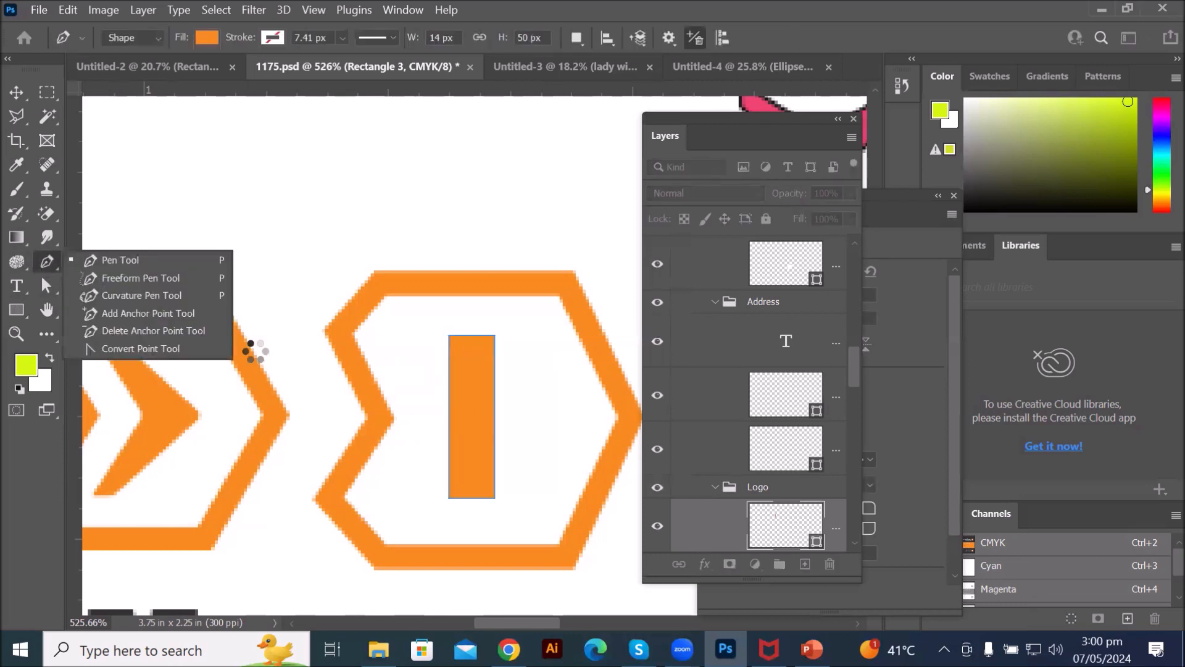
click(186, 309)
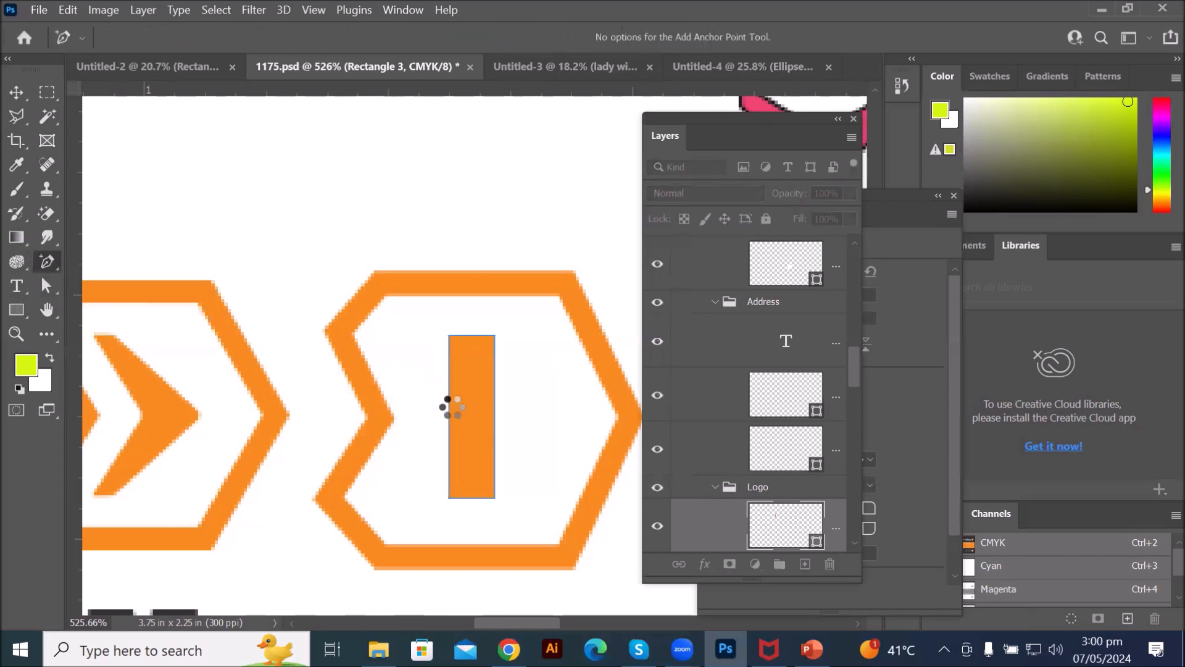
click(494, 412)
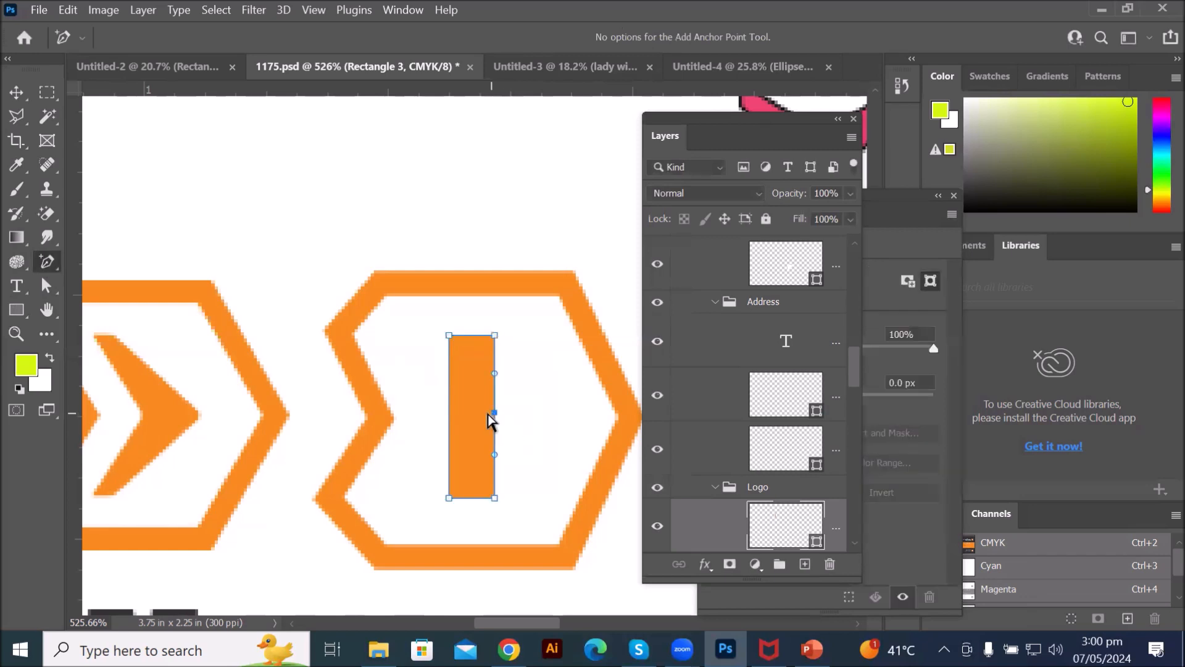
click(449, 412)
Step: Pull the inner shape's right midpoint outward to a width of about 21 px and push its left midpoint inward
click(48, 287)
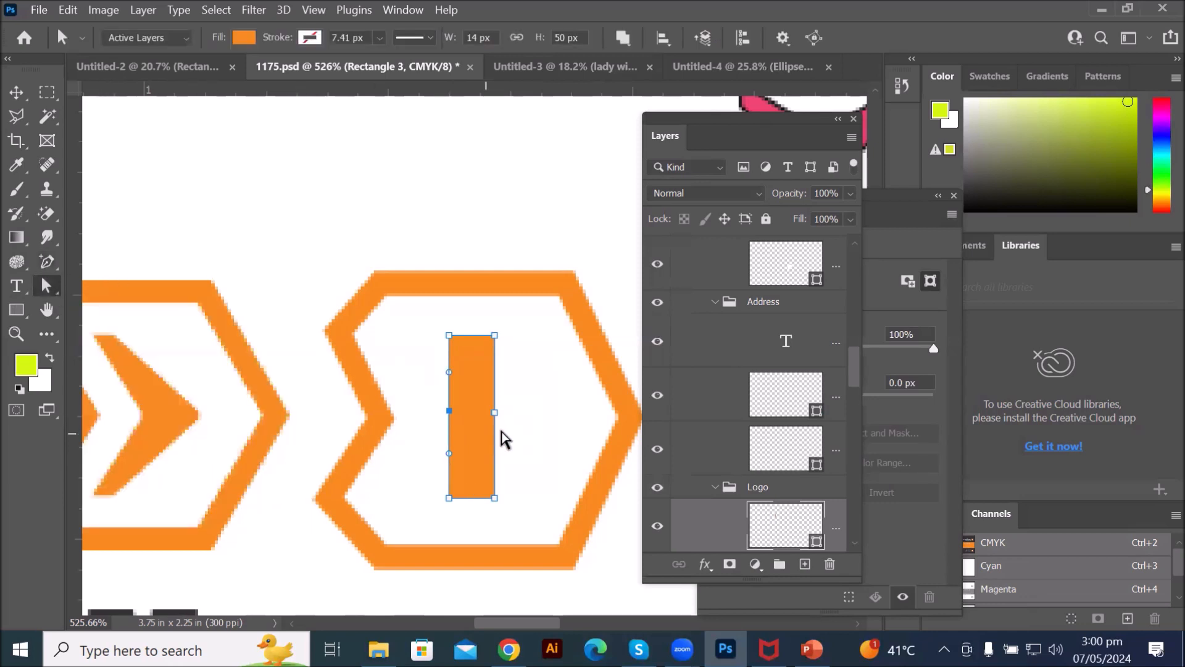
drag(495, 414, 518, 414)
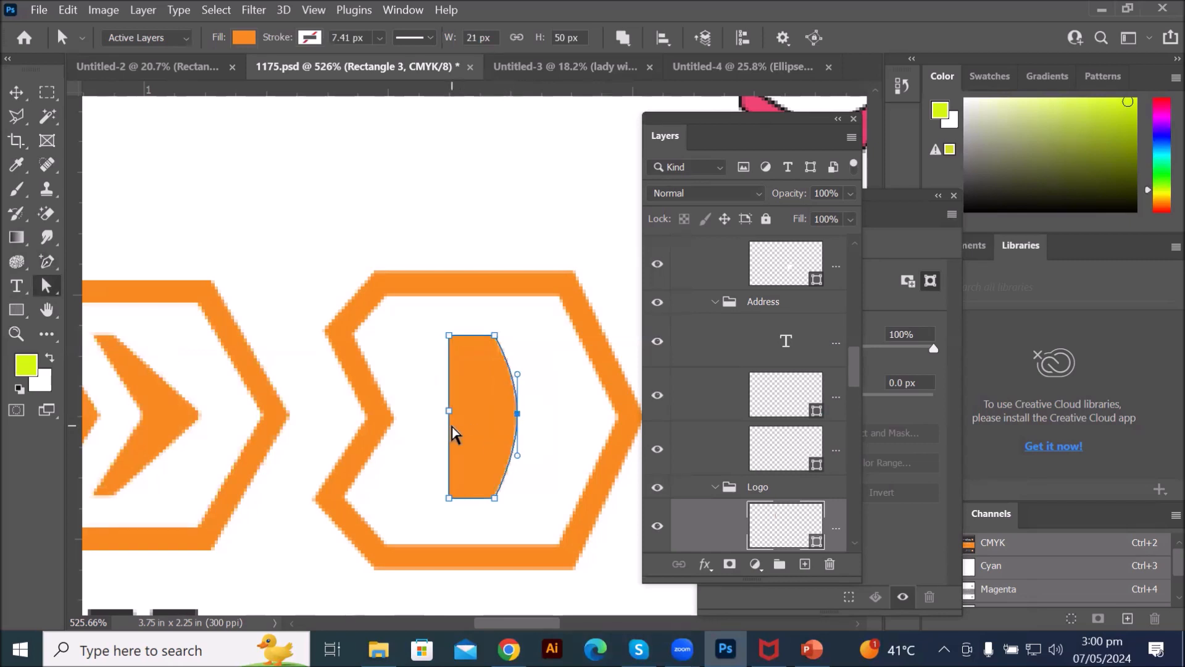
drag(448, 410, 481, 414)
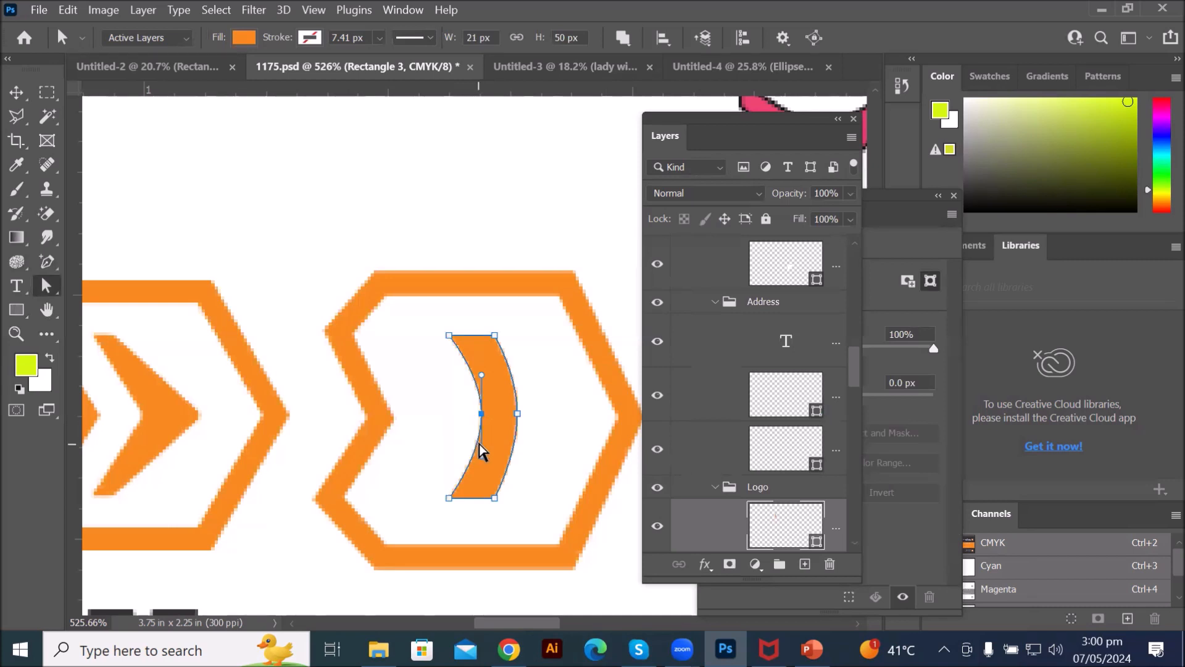
Step: Move the inner shape's upper-right and lower-right corner points inward to narrow both ends, making it about 51 px high
click(495, 336)
drag(495, 336, 476, 336)
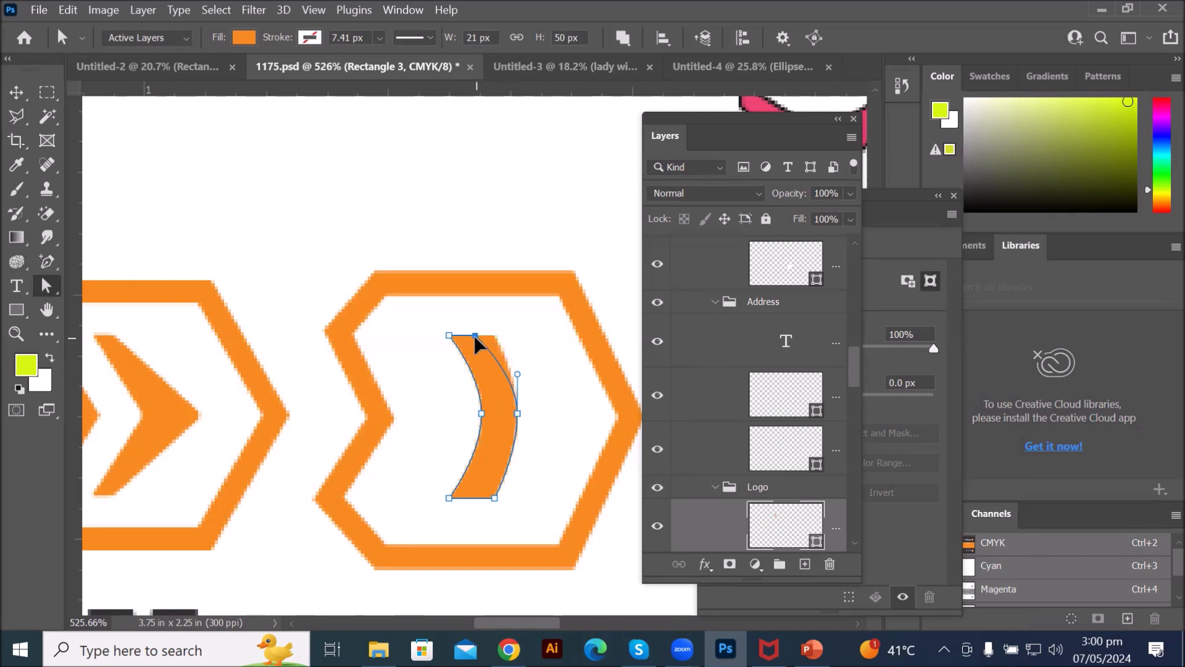
click(495, 497)
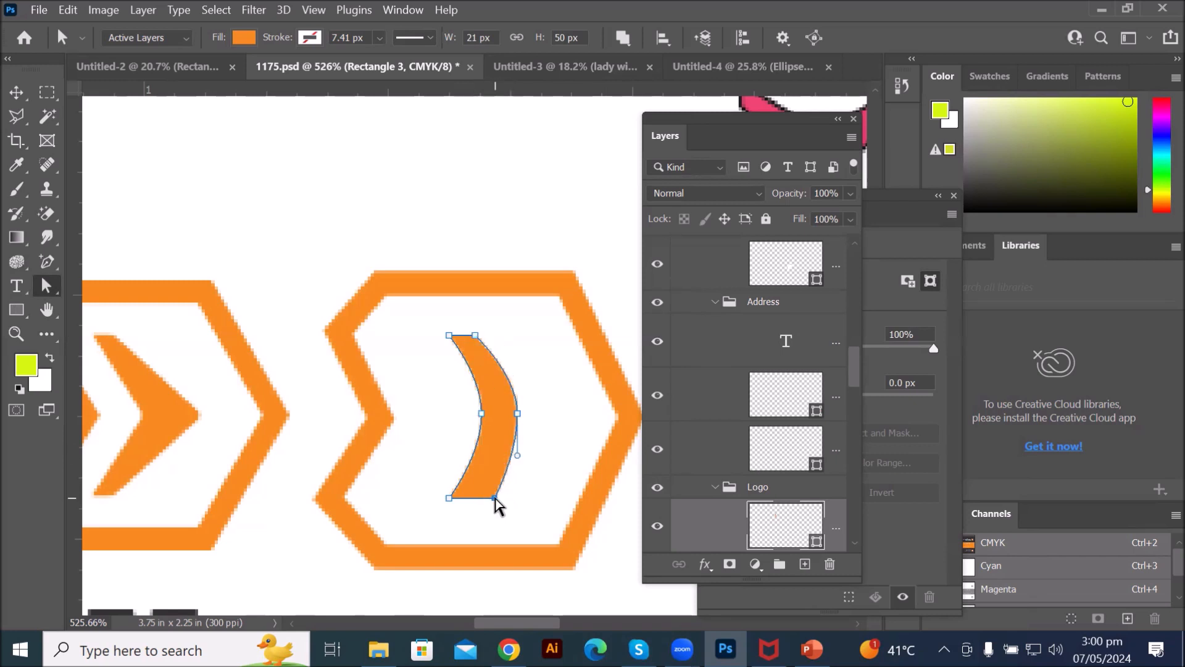
mouse_move(494, 497)
mouse_down()
mouse_move(484, 426)
mouse_move(472, 444)
mouse_move(477, 501)
mouse_up()
shift+click(516, 416)
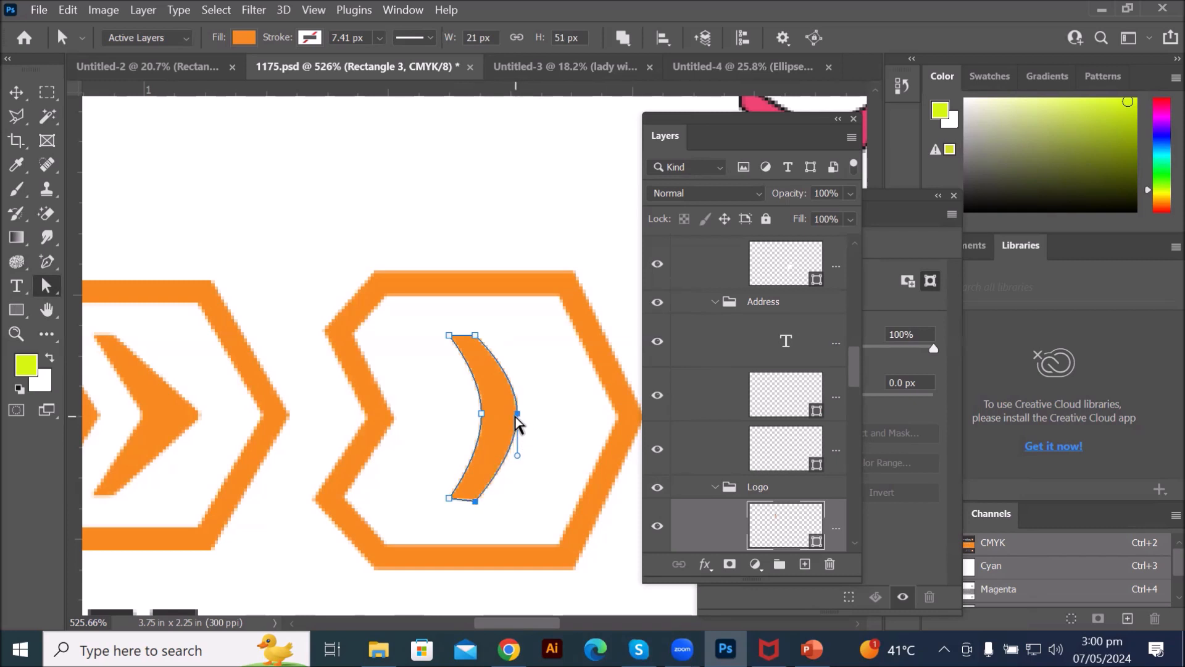
Step: Convert the right and left midpoints of the inner shape to sharp corners to form a straight-sided arrow
click(48, 266)
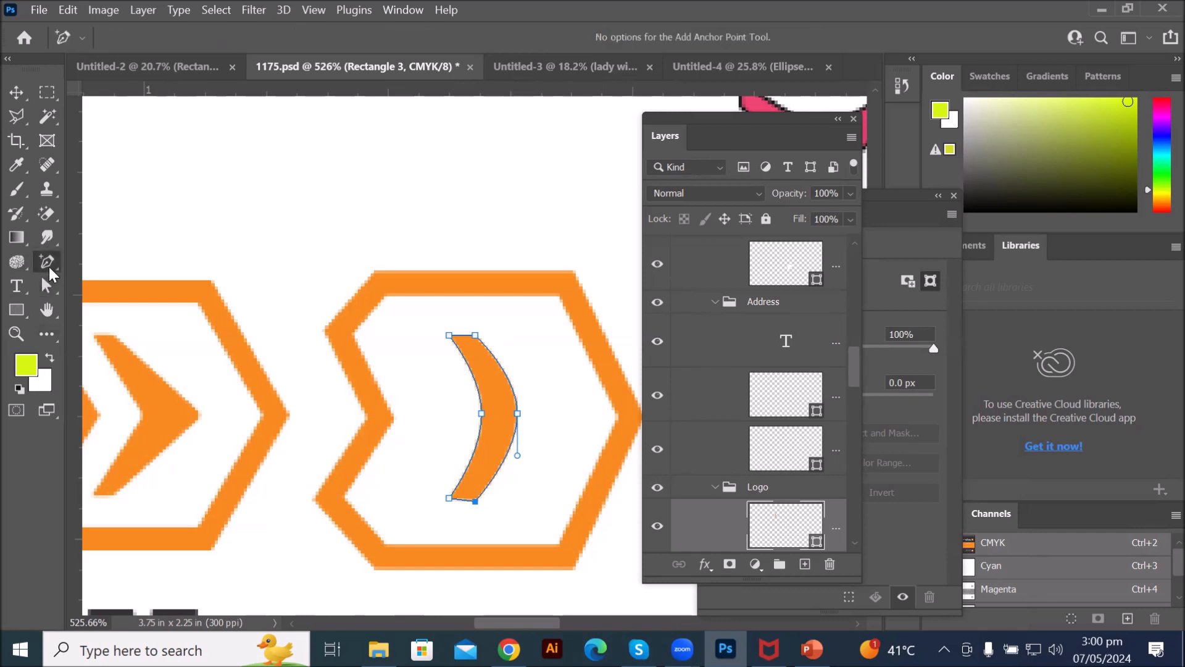
right_click(50, 269)
click(124, 349)
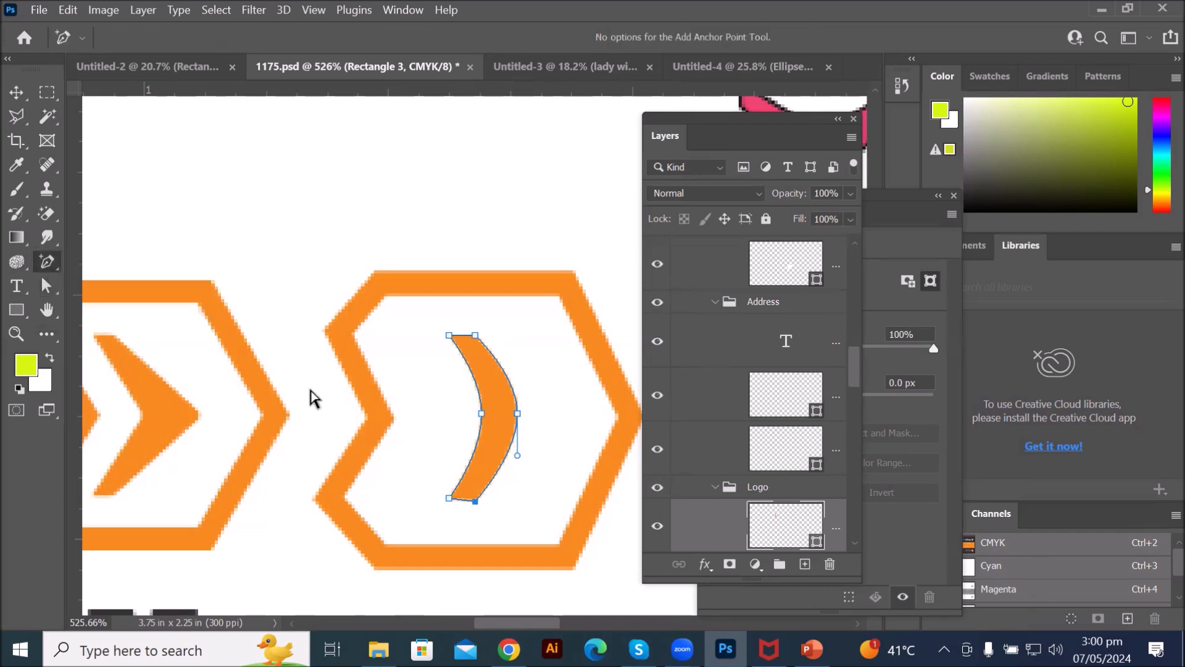
click(518, 413)
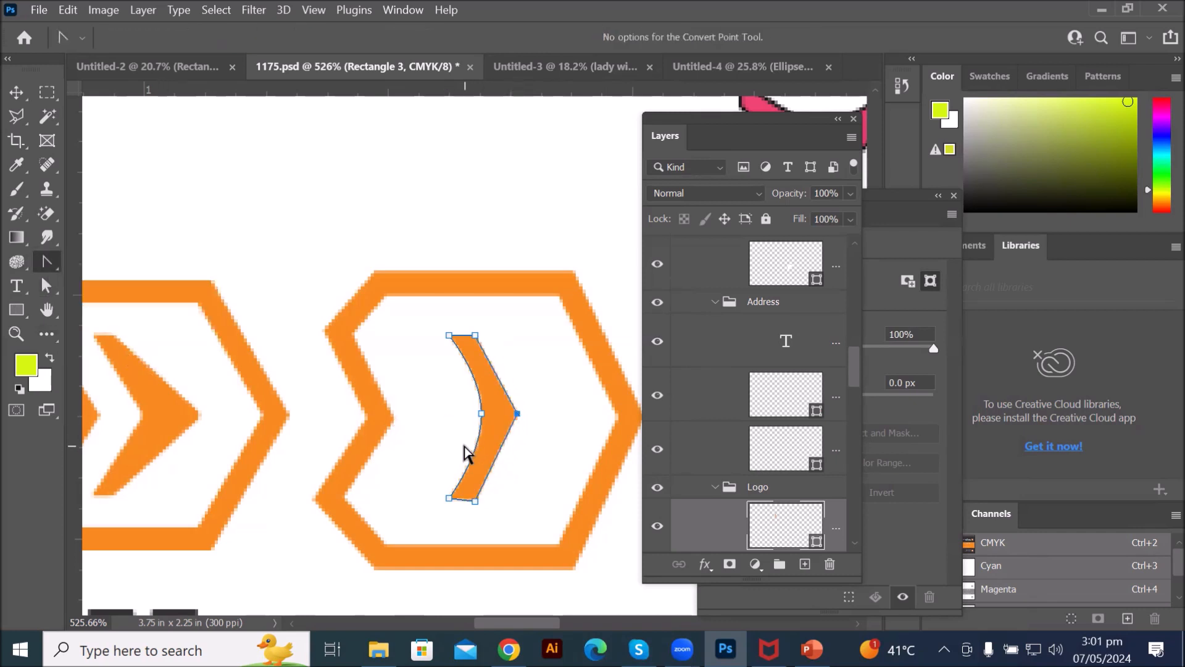
click(481, 413)
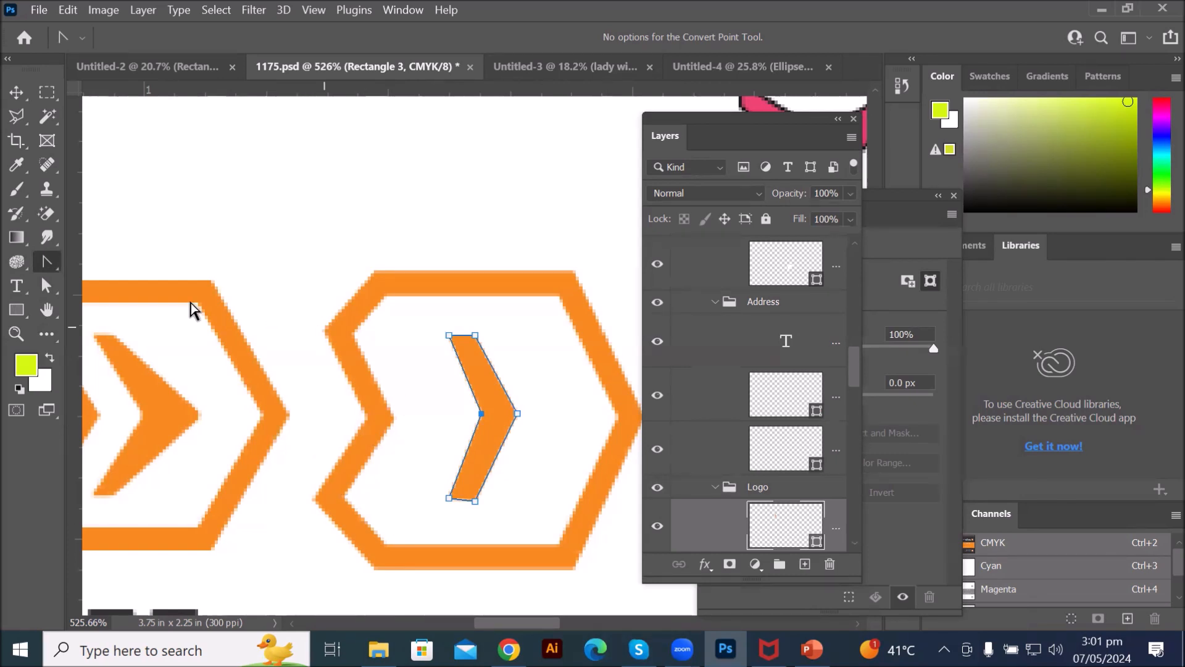
Step: Pull the arrow's tip farther outward with the Direct Selection tool to a width of about 27 px
click(41, 270)
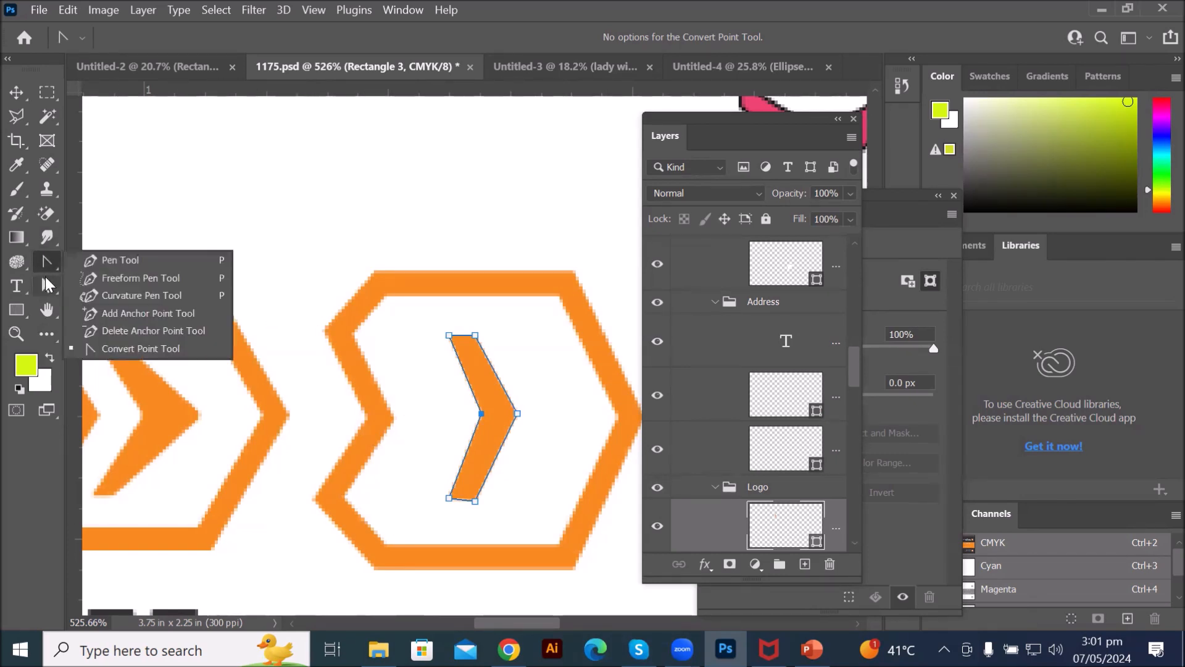
click(46, 287)
click(111, 303)
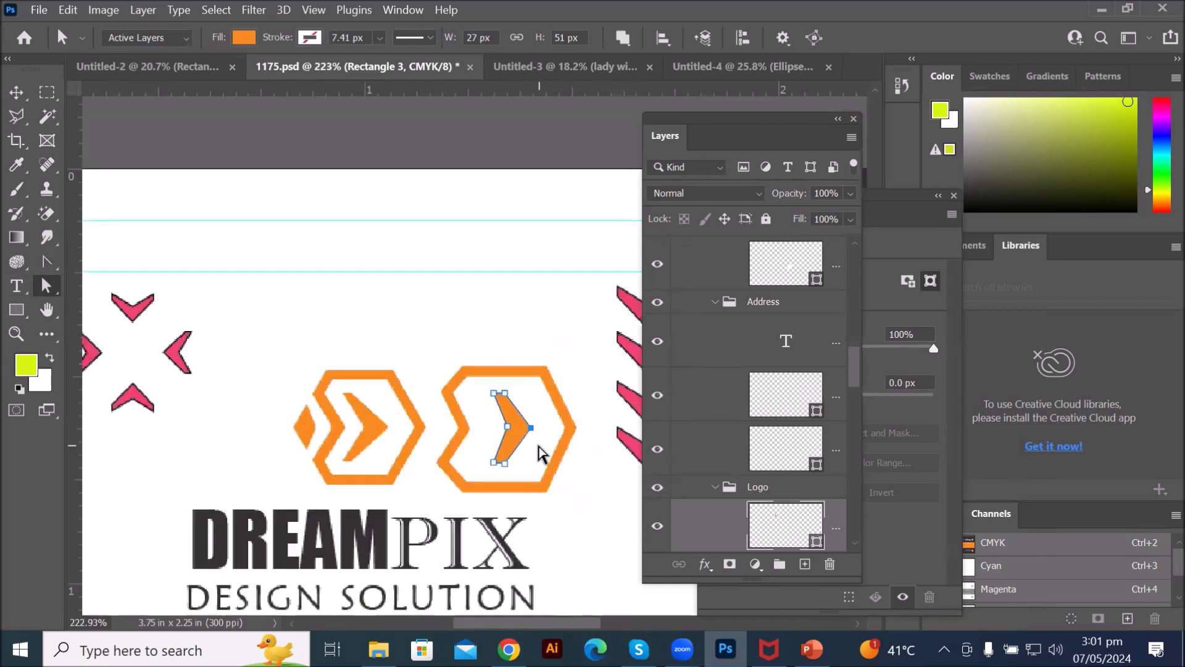
key(ctrl+0)
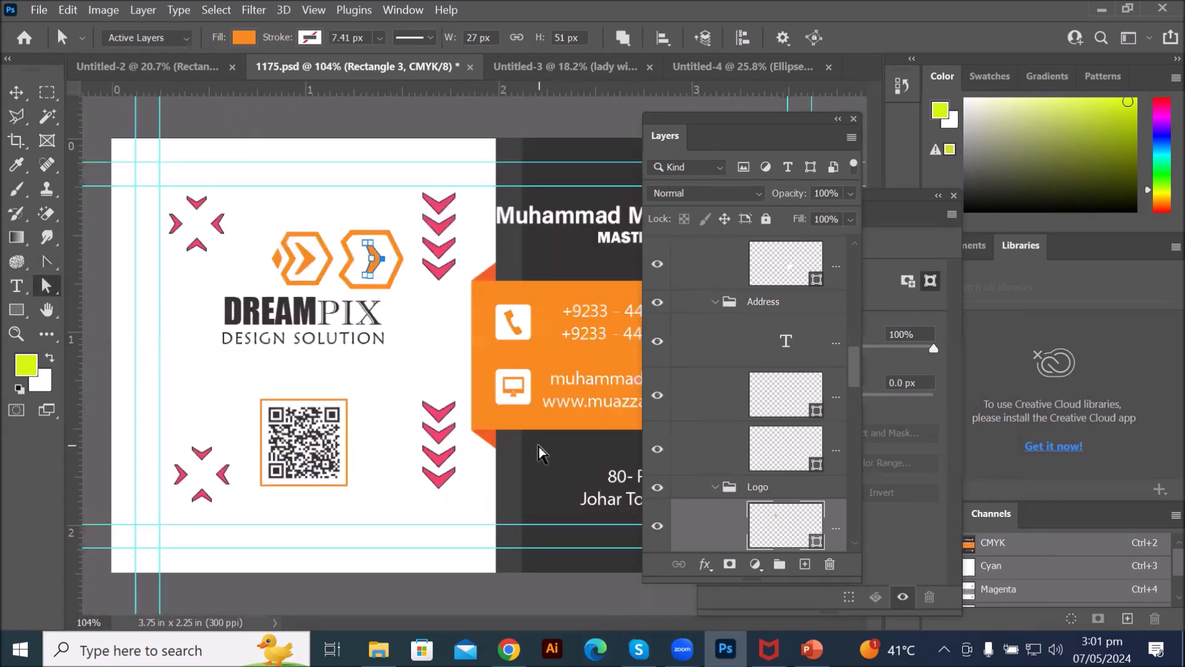
Step: Show the available Pen tool variants with the whole business card in view
scroll(539, 446, down, 9)
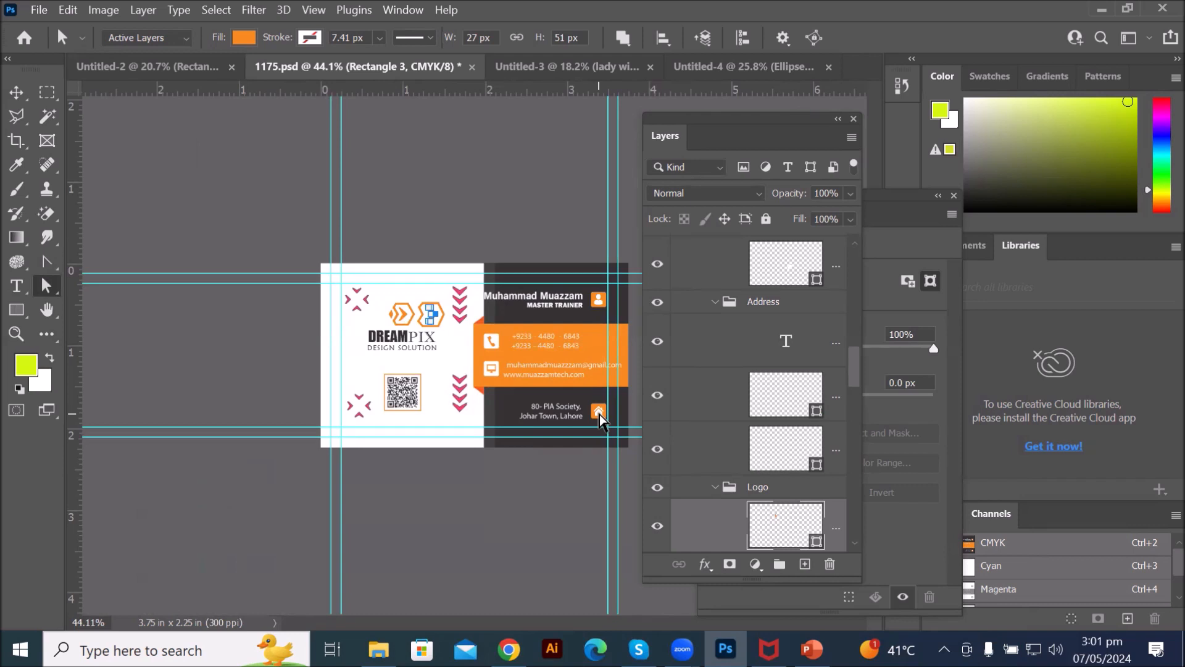
click(48, 265)
right_click(48, 265)
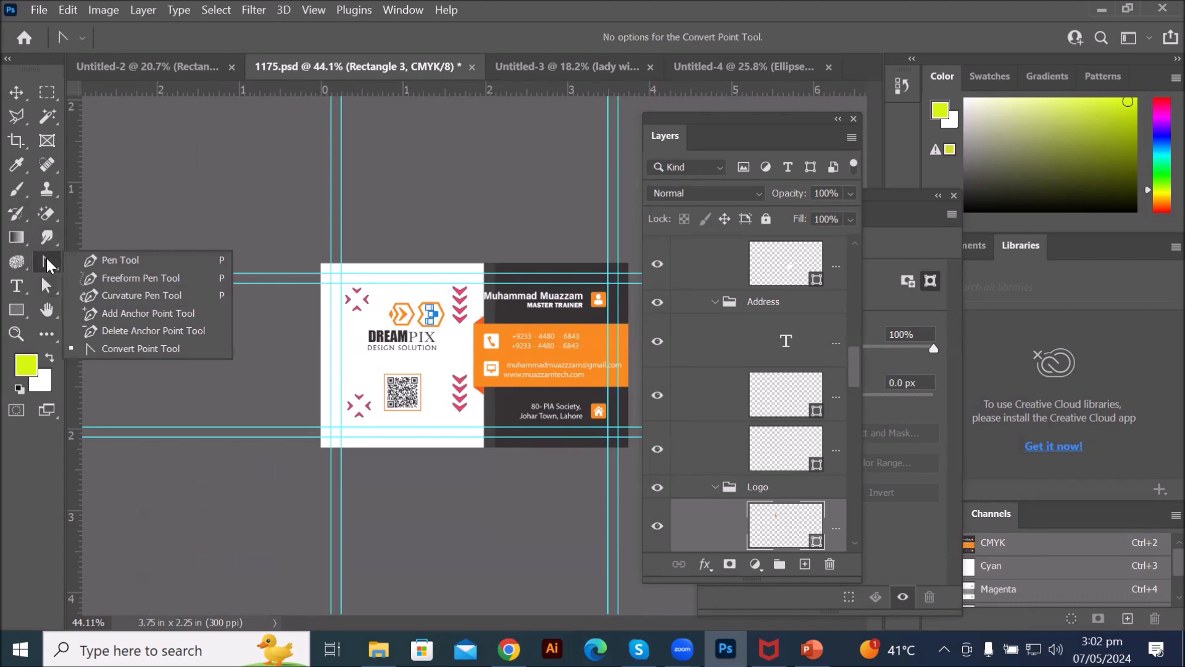